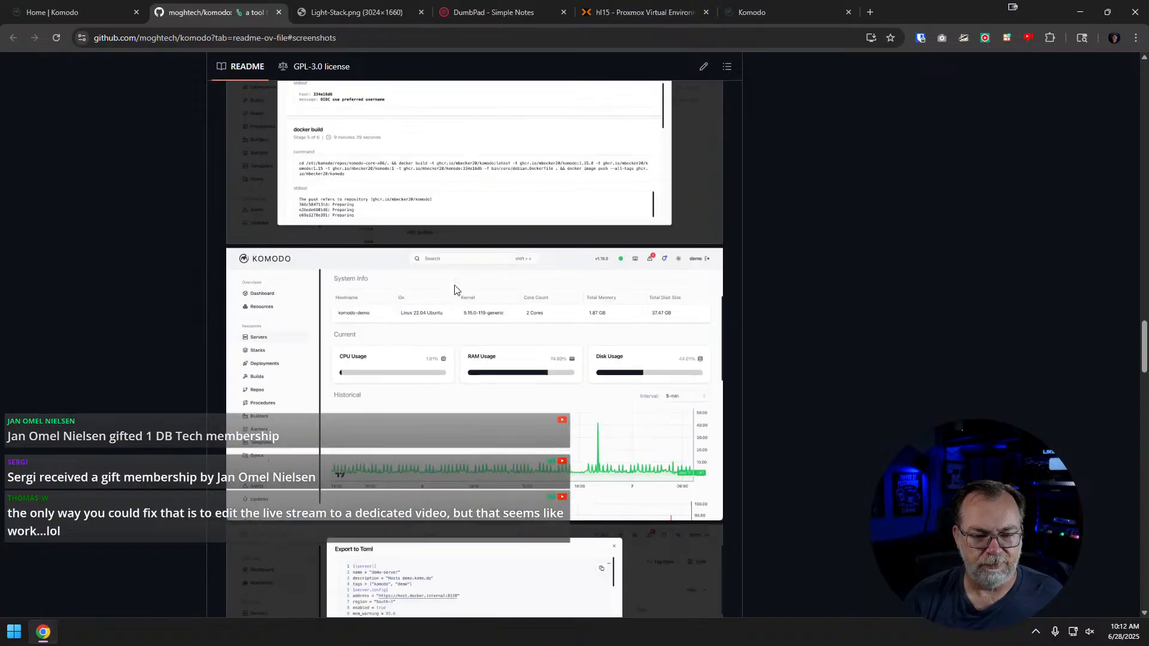
{"action": "scroll", "coordinate": [454, 285], "scroll_direction": "down", "scroll_amount": 7}
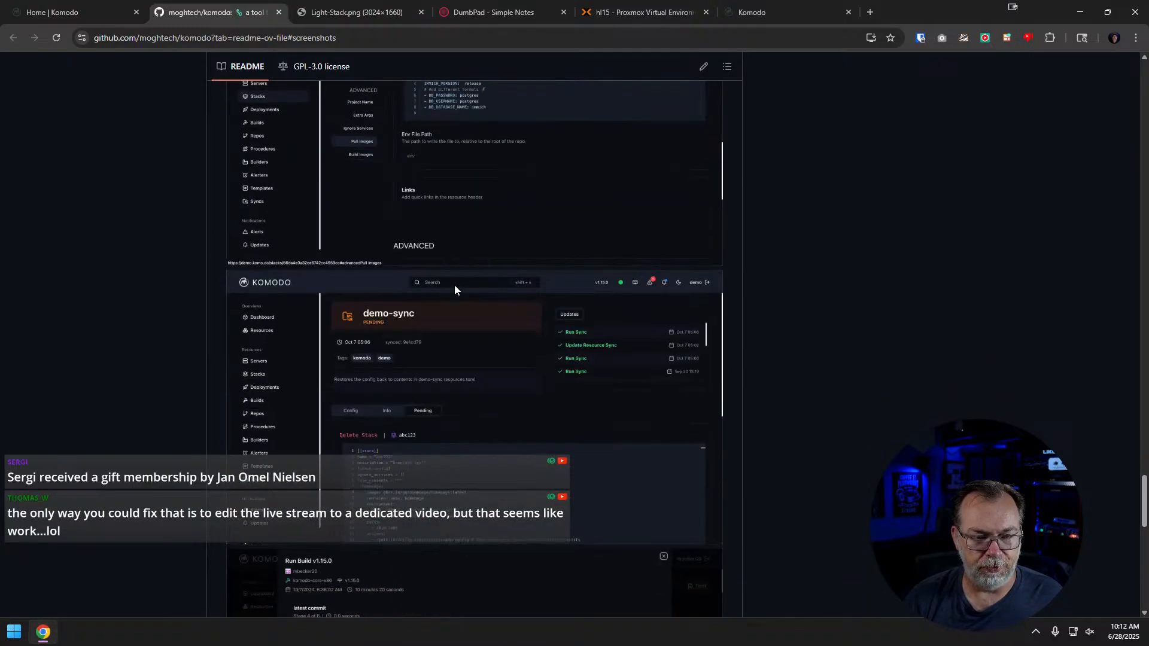
Skim the remaining Komodo README screenshots, close the Light-Stack image tab and bring up the running Komodo dashboard
{"action": "left_click", "coordinate": [351, 17]}
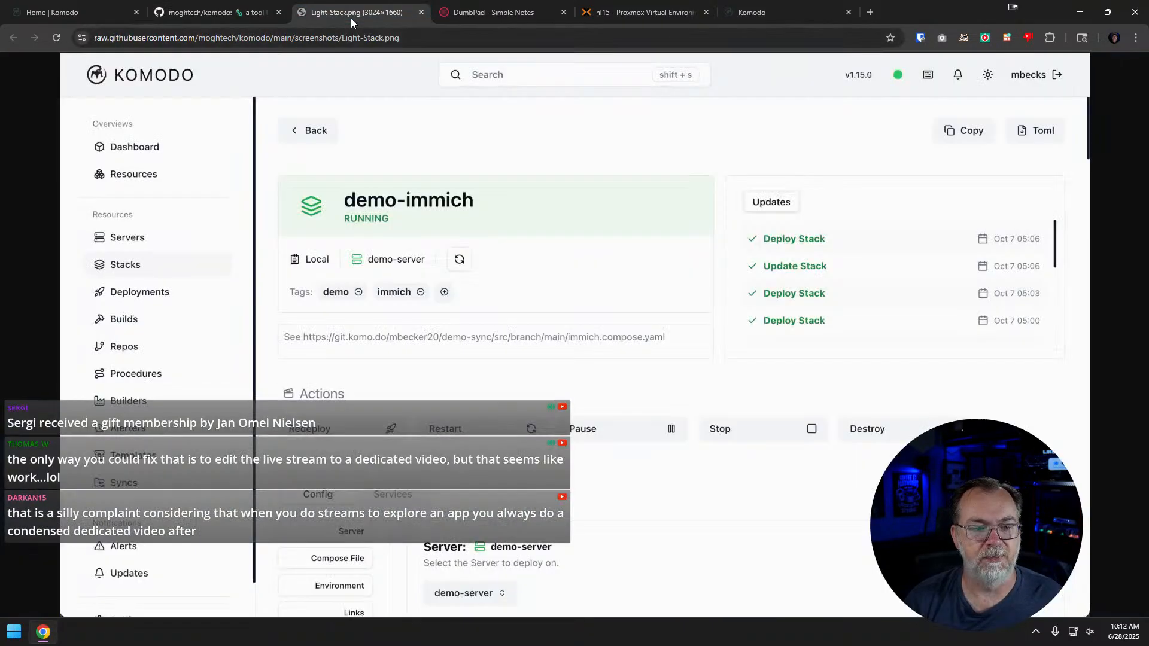
{"action": "middle_click", "coordinate": [351, 18]}
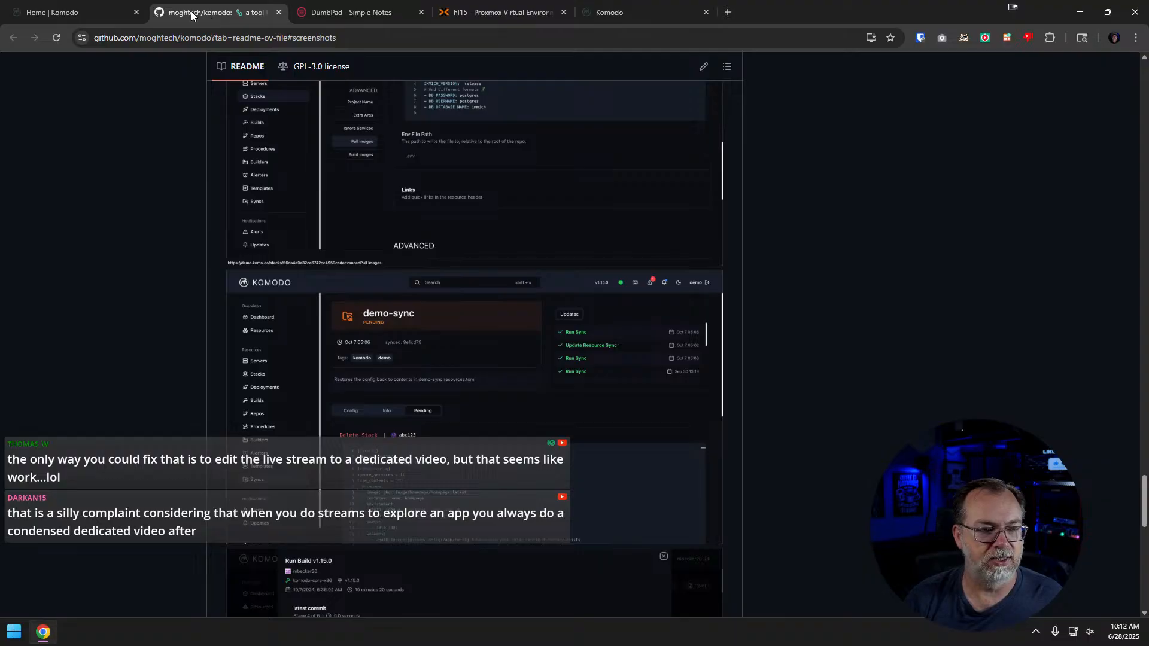
{"action": "left_click", "coordinate": [614, 15]}
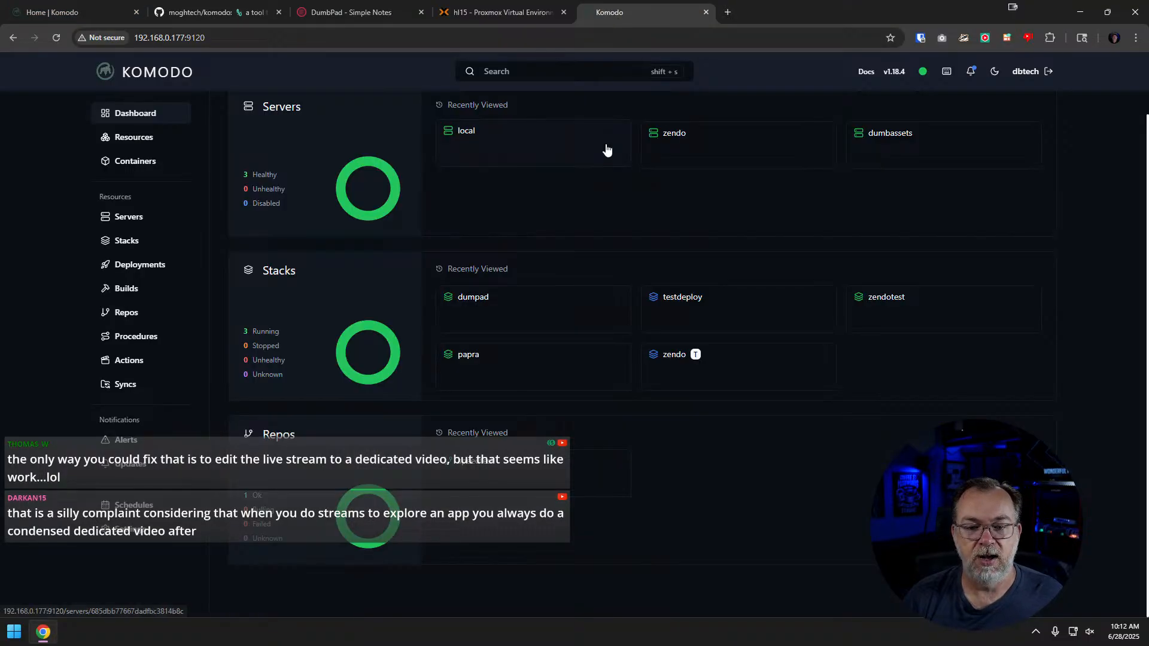
{"action": "scroll", "coordinate": [630, 275], "scroll_direction": "up", "scroll_amount": 1}
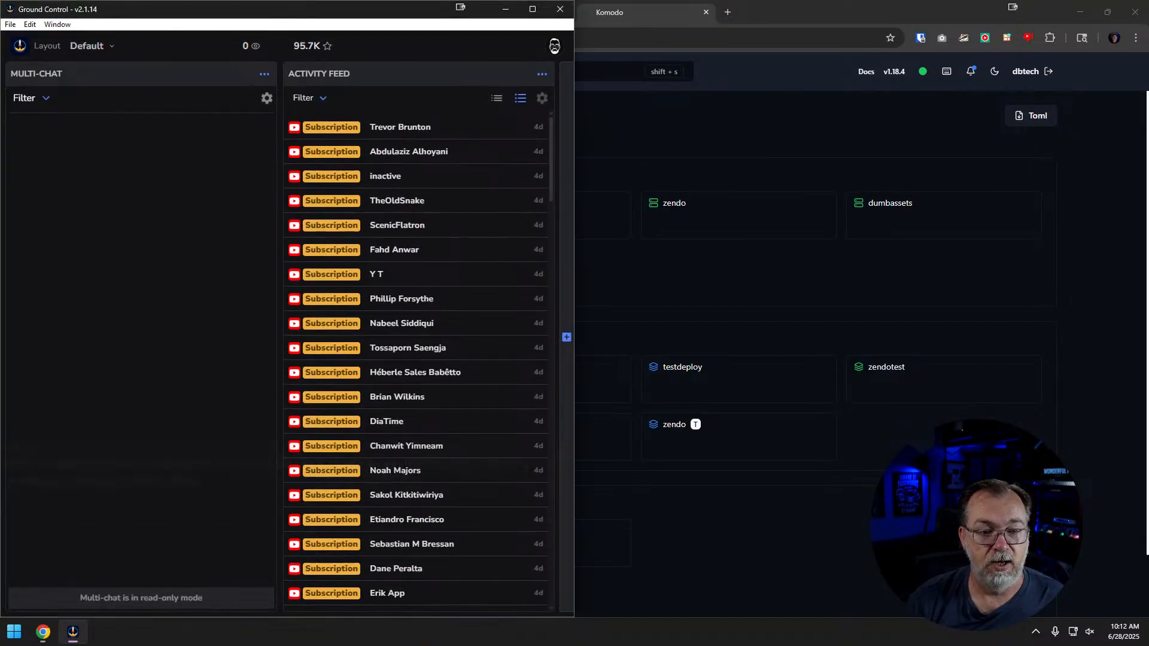
Clear the Ground Control window off the screen and set Komodo's theme to Light
{"action": "key", "text": "super+Left"}
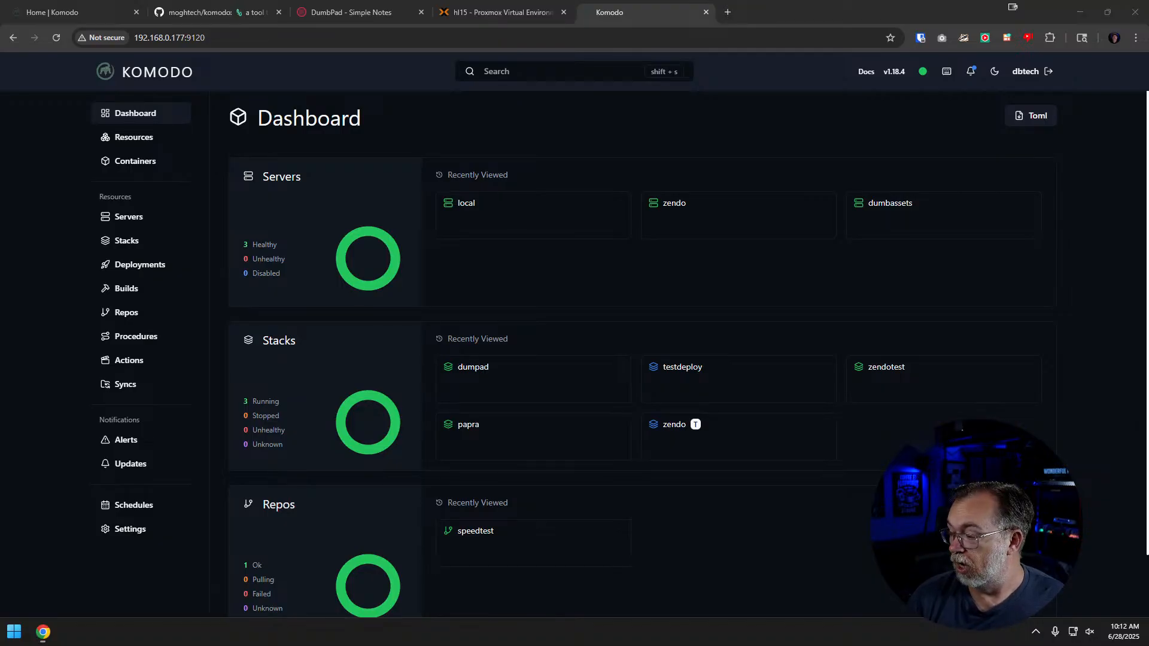
{"action": "left_click_drag", "start_coordinate": [1148, 0], "coordinate": [653, 0]}
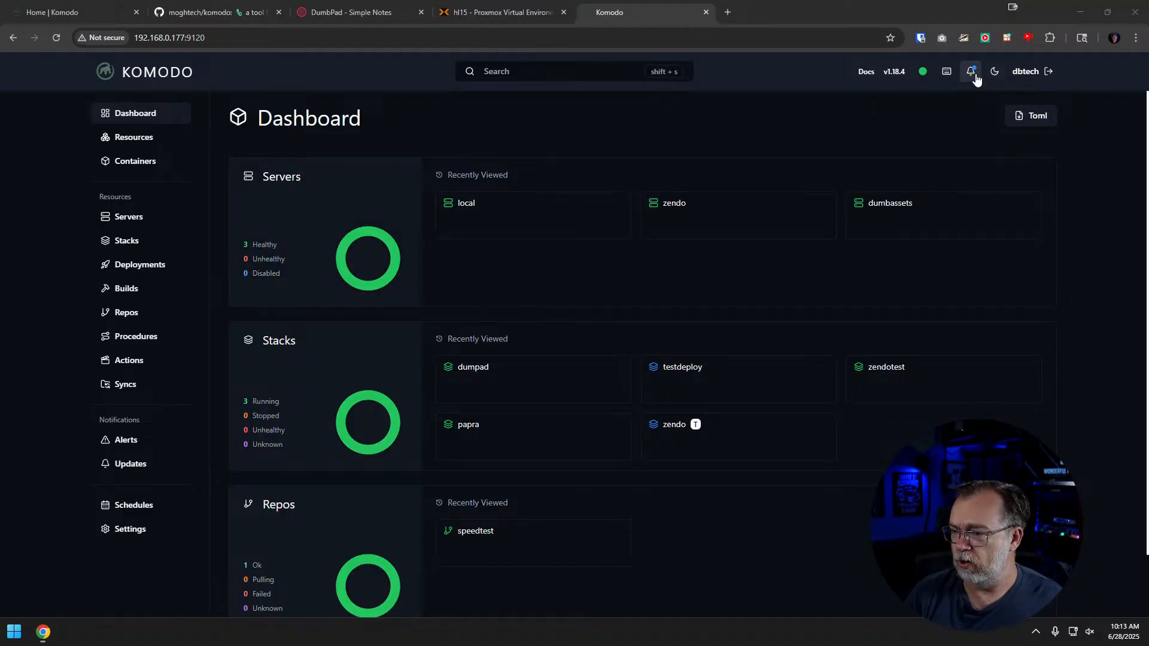
{"action": "left_click", "coordinate": [995, 71]}
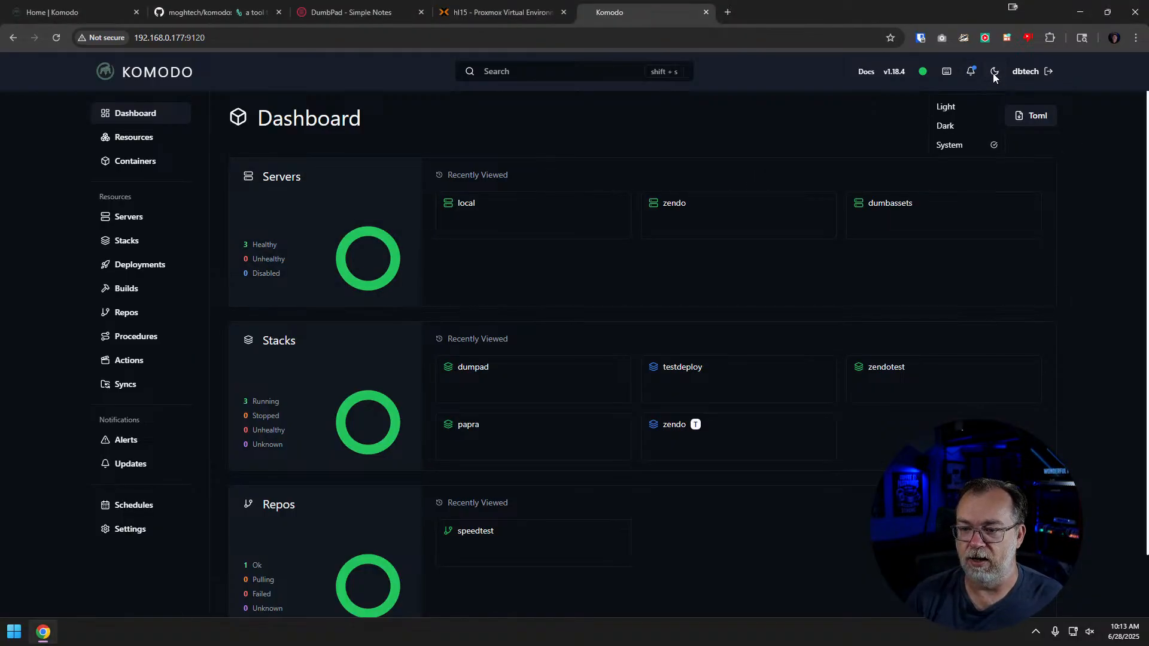
{"action": "left_click", "coordinate": [956, 112]}
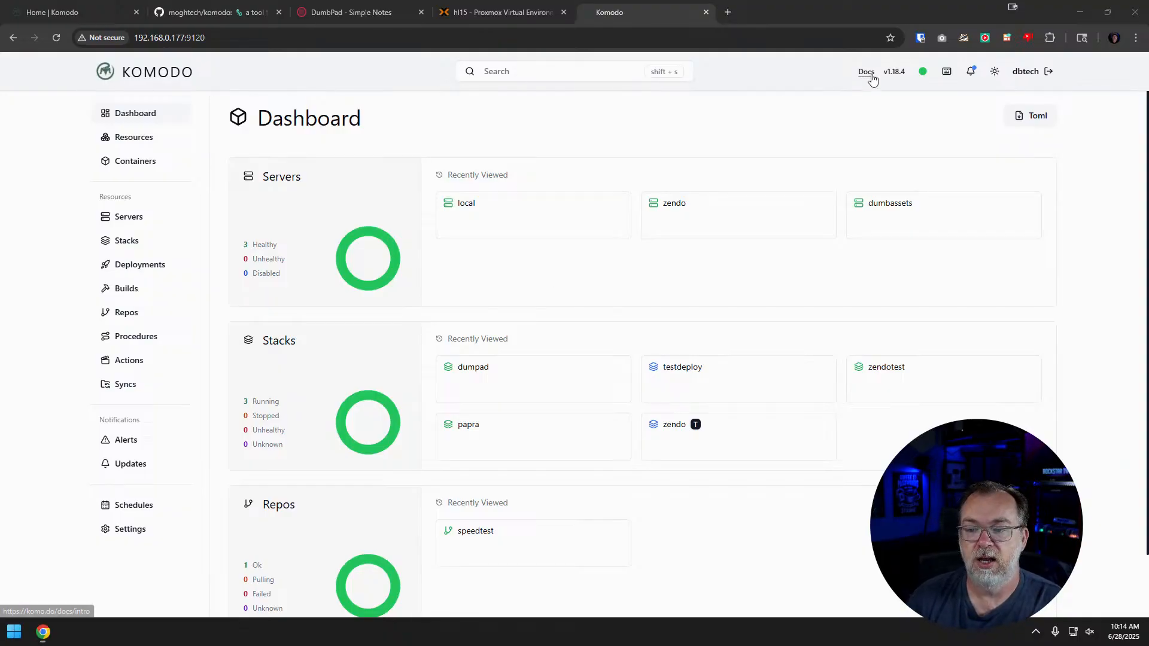
Review Komodo's header tools, including the connection status, keyboard shortcuts, recent updates and theme options
{"action": "left_click", "coordinate": [921, 73]}
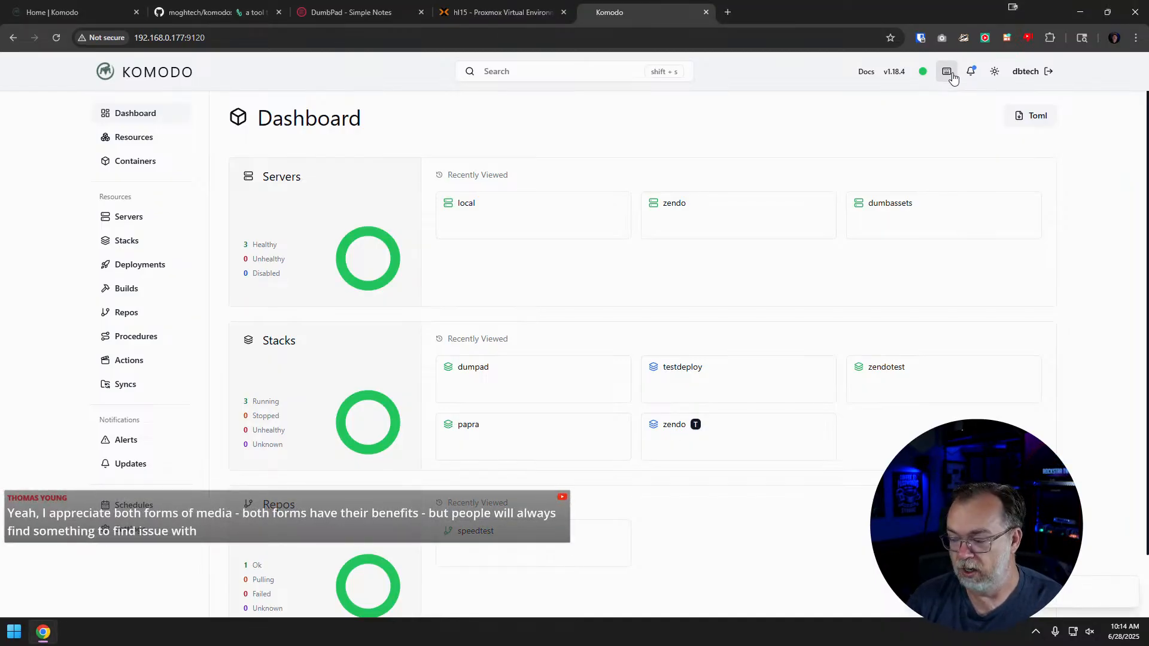
{"action": "left_click", "coordinate": [947, 72]}
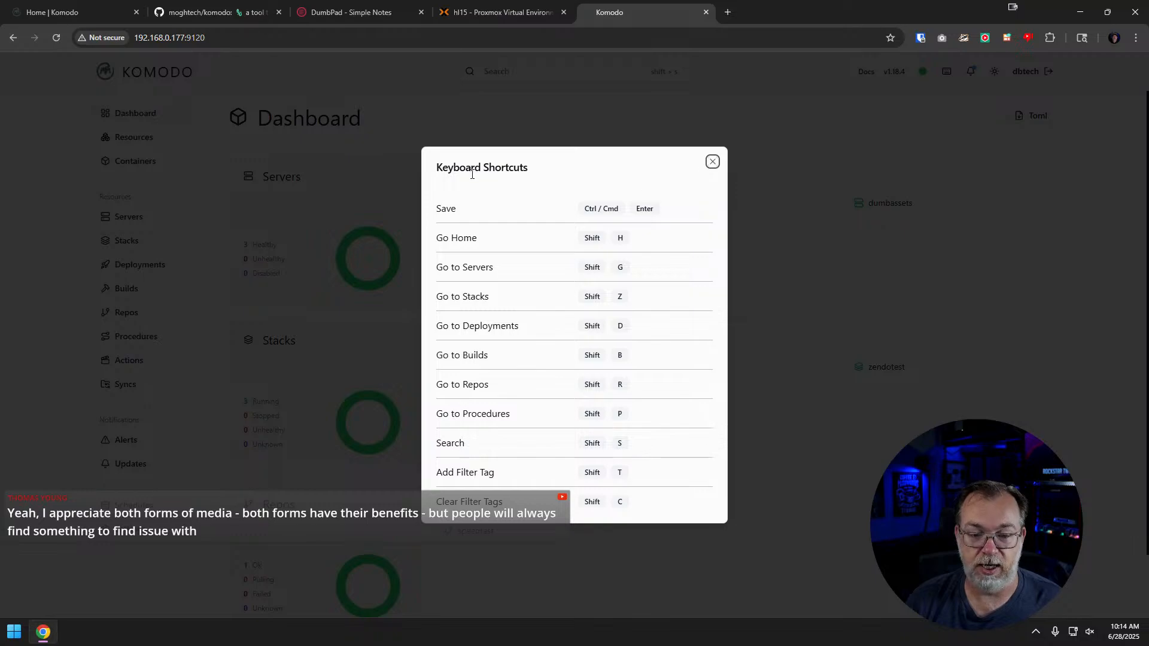
{"action": "left_click", "coordinate": [713, 161]}
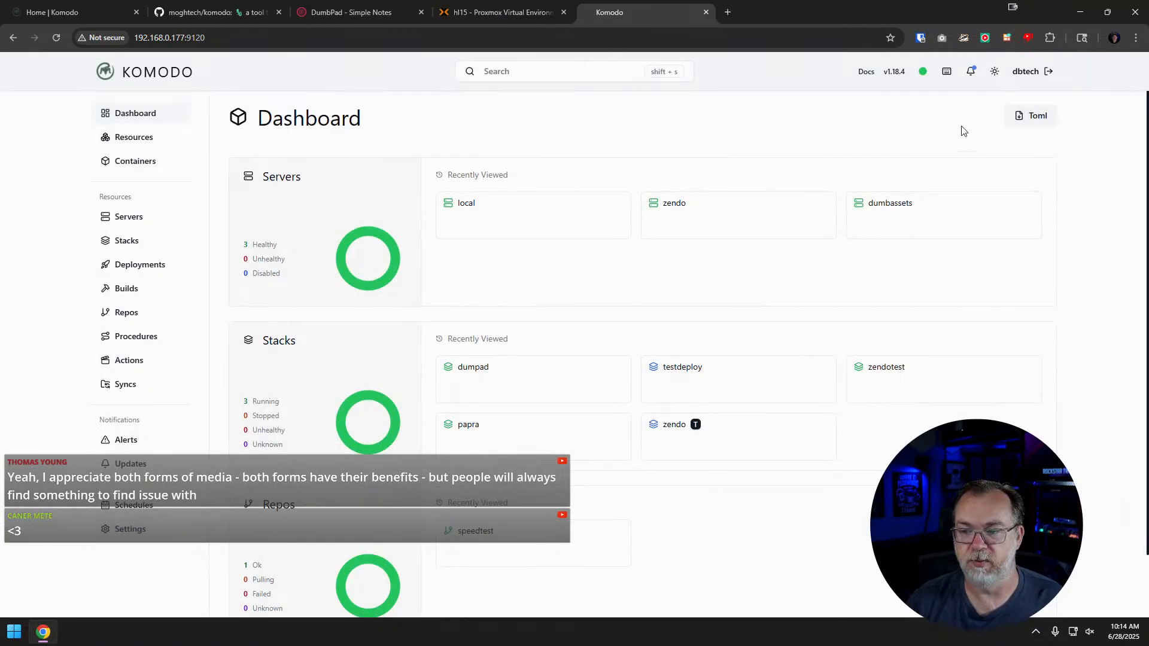
{"action": "left_click", "coordinate": [971, 73]}
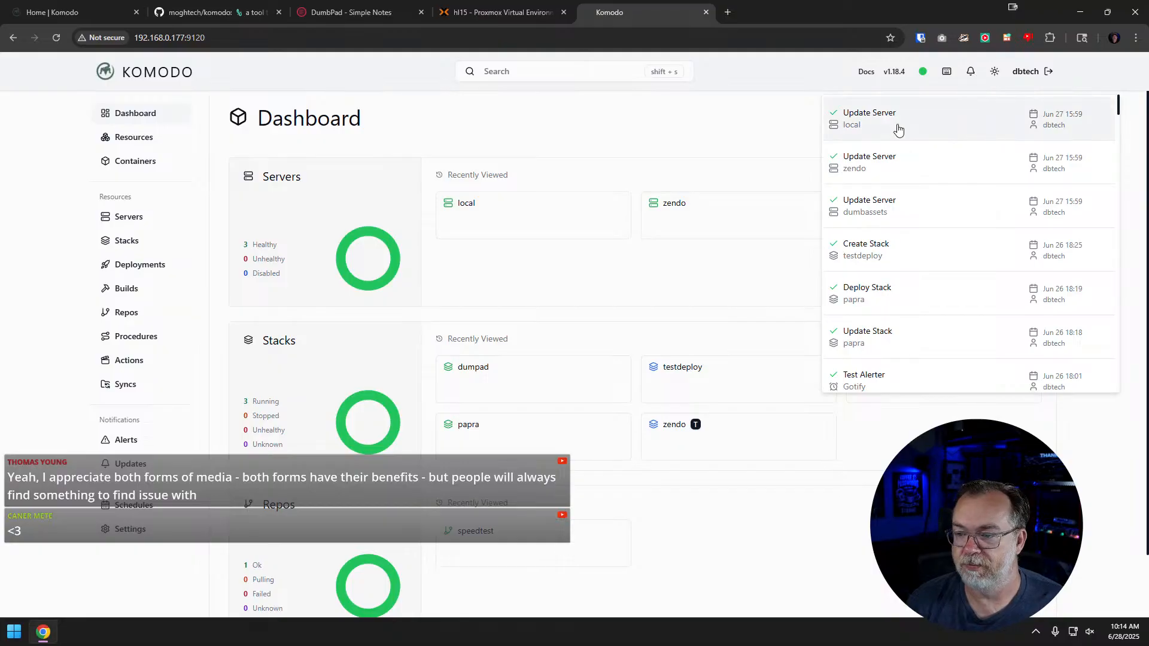
{"action": "left_click", "coordinate": [910, 87]}
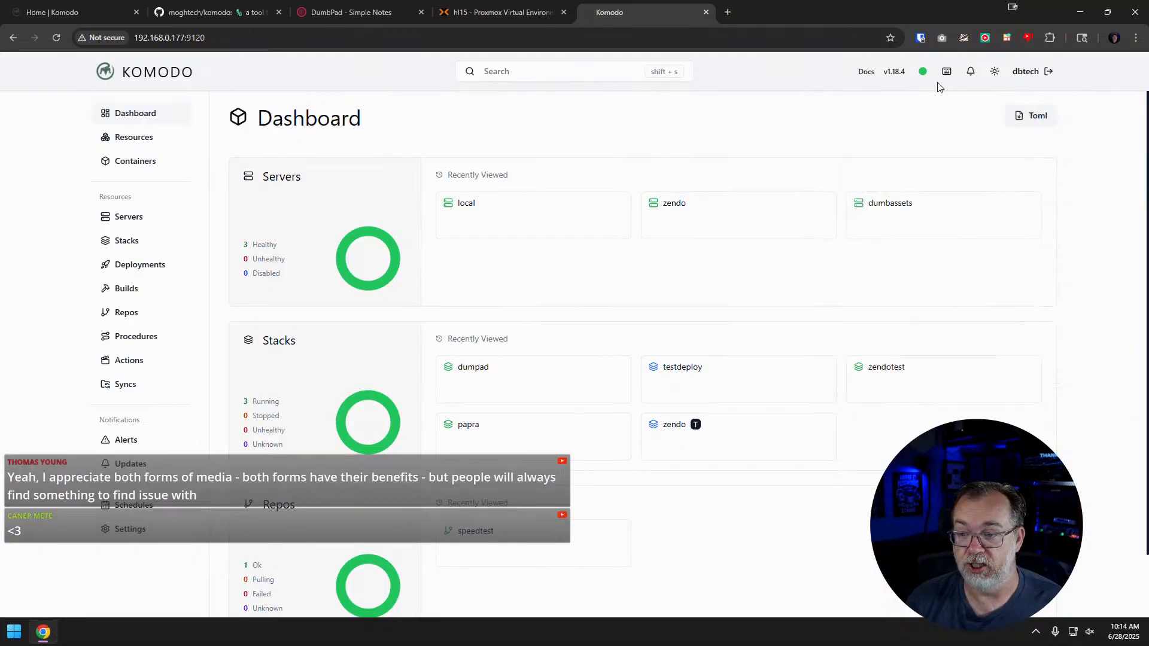
{"action": "left_click", "coordinate": [995, 71]}
{"action": "left_click", "coordinate": [911, 122]}
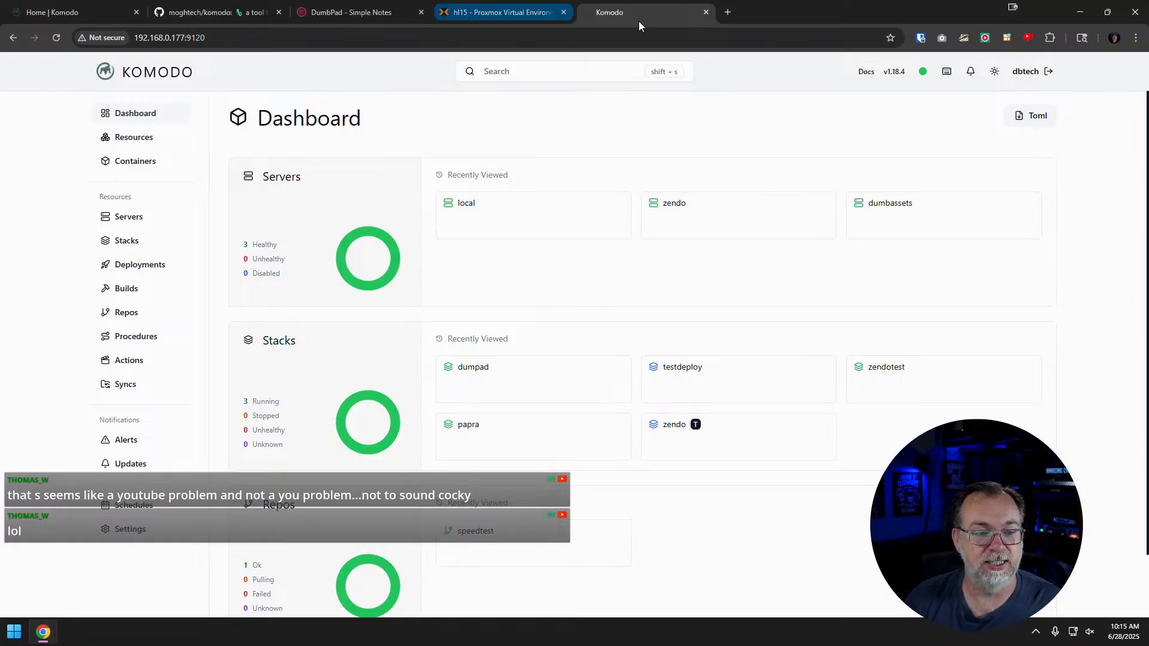
Load the proxdemo Proxmox site at 192.168.0.215:8006 past the certificate warning, closing the hl15 Proxmox tab
{"action": "left_click", "coordinate": [729, 14]}
{"action": "type", "text": "prox"}
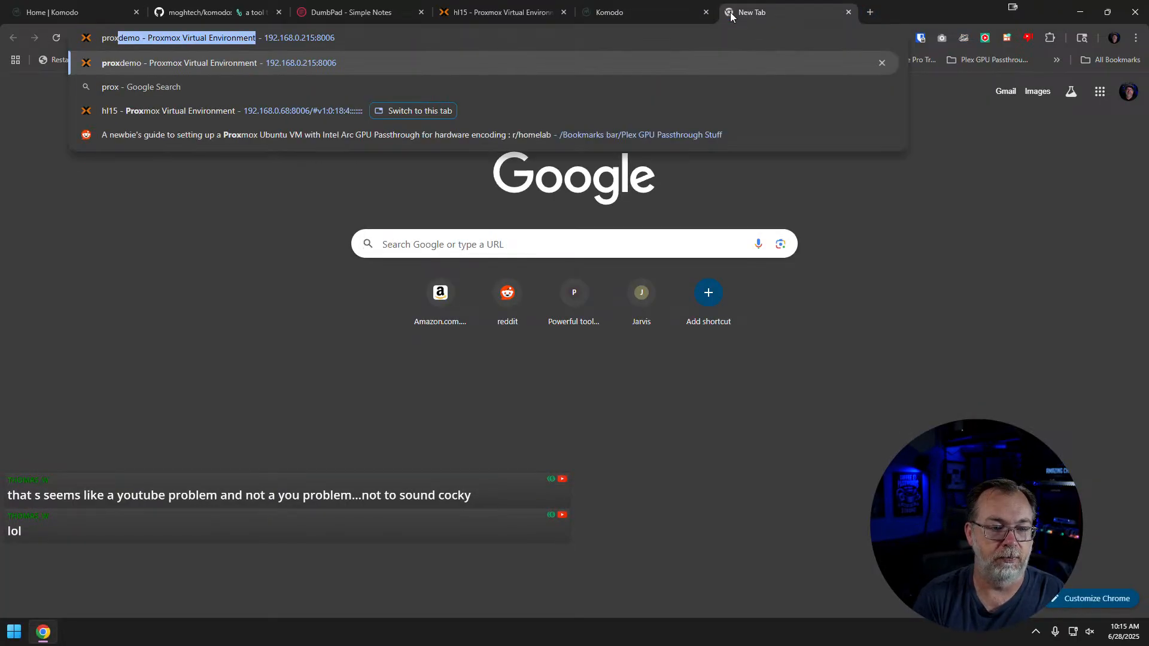
{"action": "key", "text": "Return"}
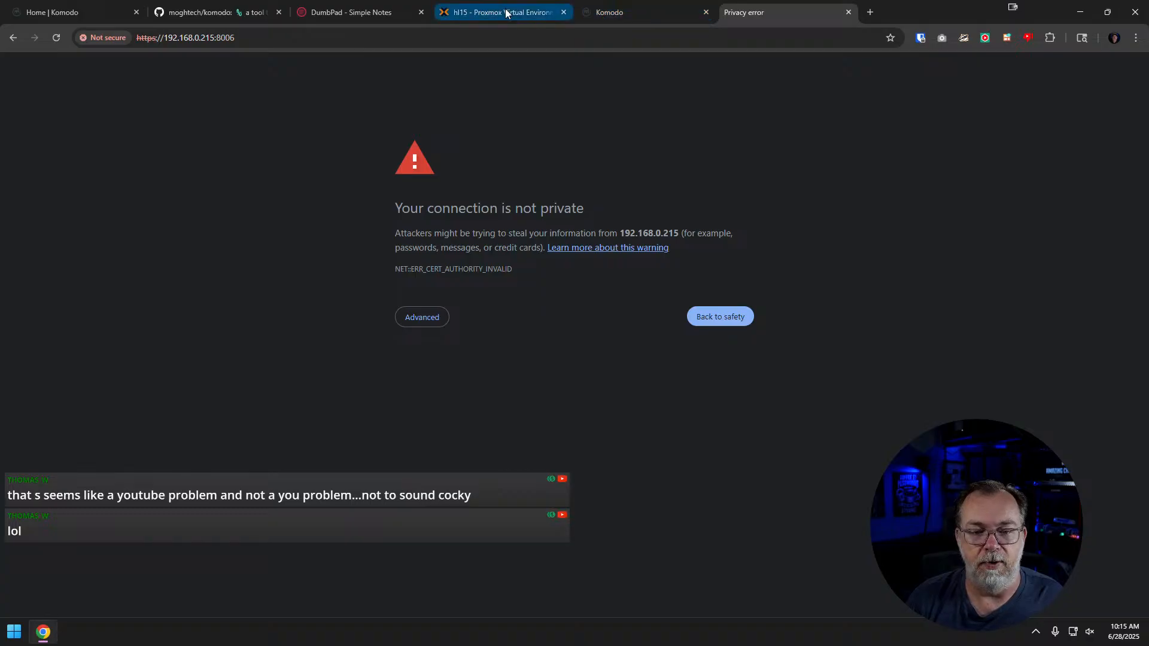
{"action": "middle_click", "coordinate": [485, 13]}
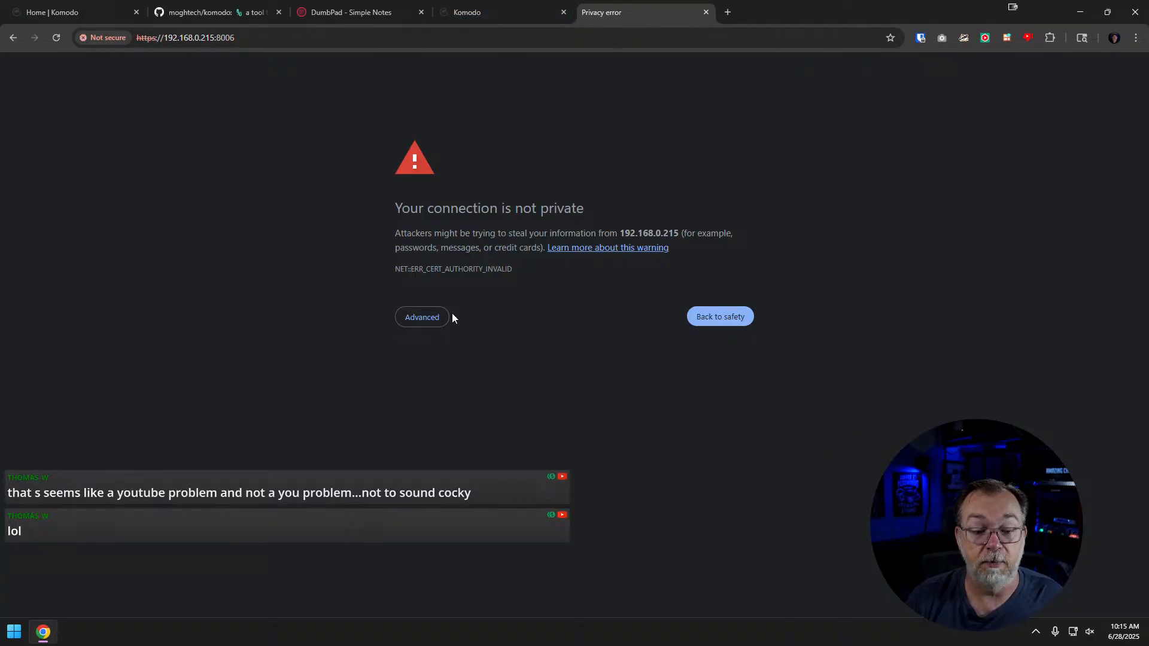
{"action": "left_click", "coordinate": [425, 324]}
{"action": "left_click", "coordinate": [437, 411]}
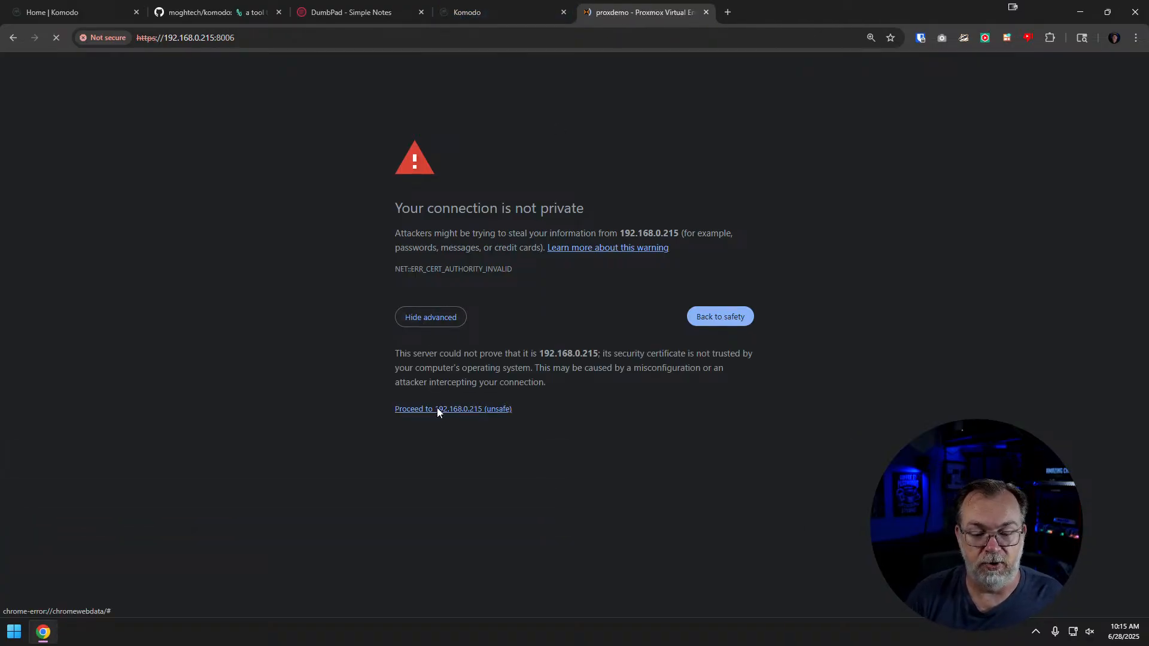
Log in to Proxmox as root with the account password and dismiss the subscription notice
{"action": "type", "text": "root"}
{"action": "key", "text": "Tab"}
{"action": "type", "text": "p*********"}
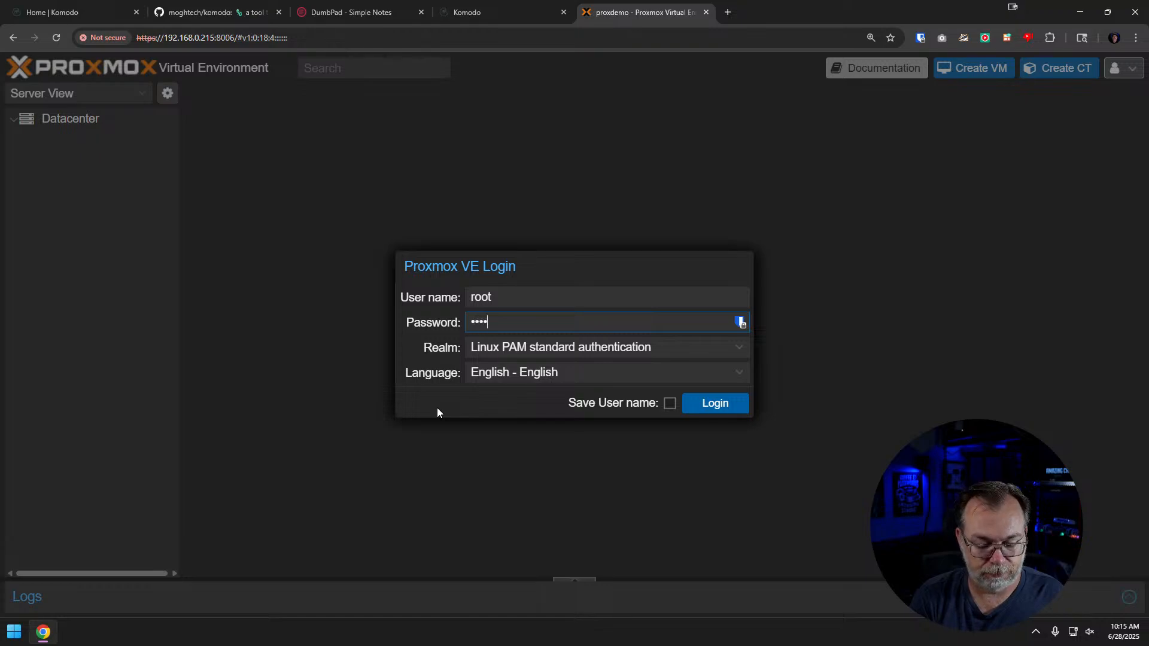
{"action": "key", "text": "Return"}
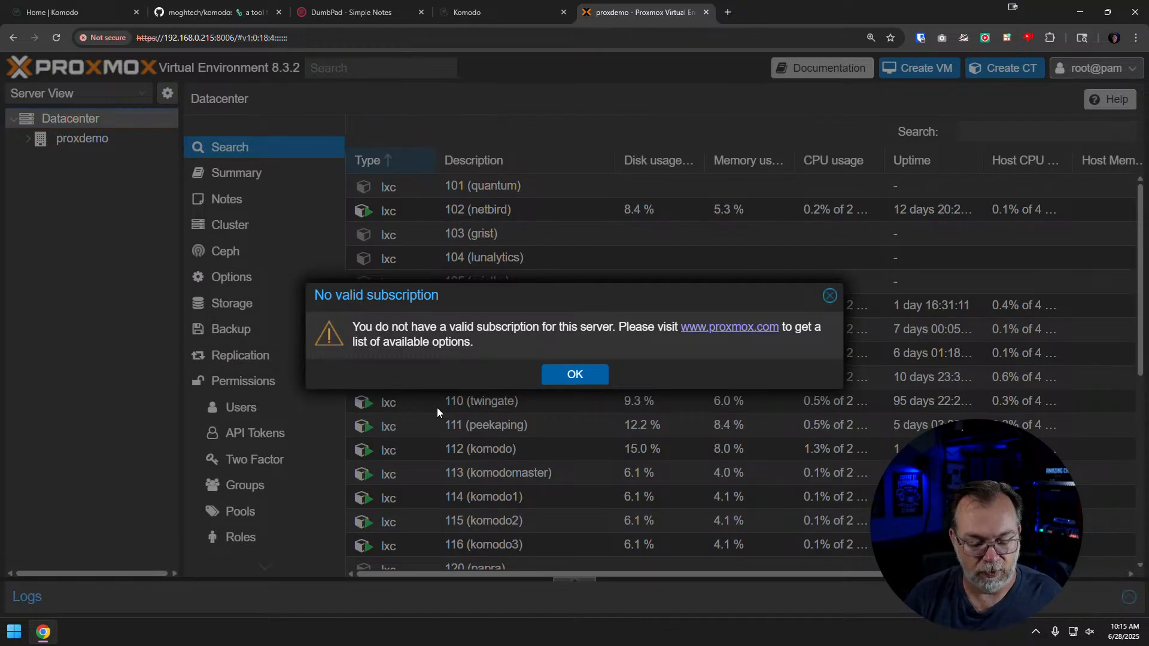
{"action": "key", "text": "Return"}
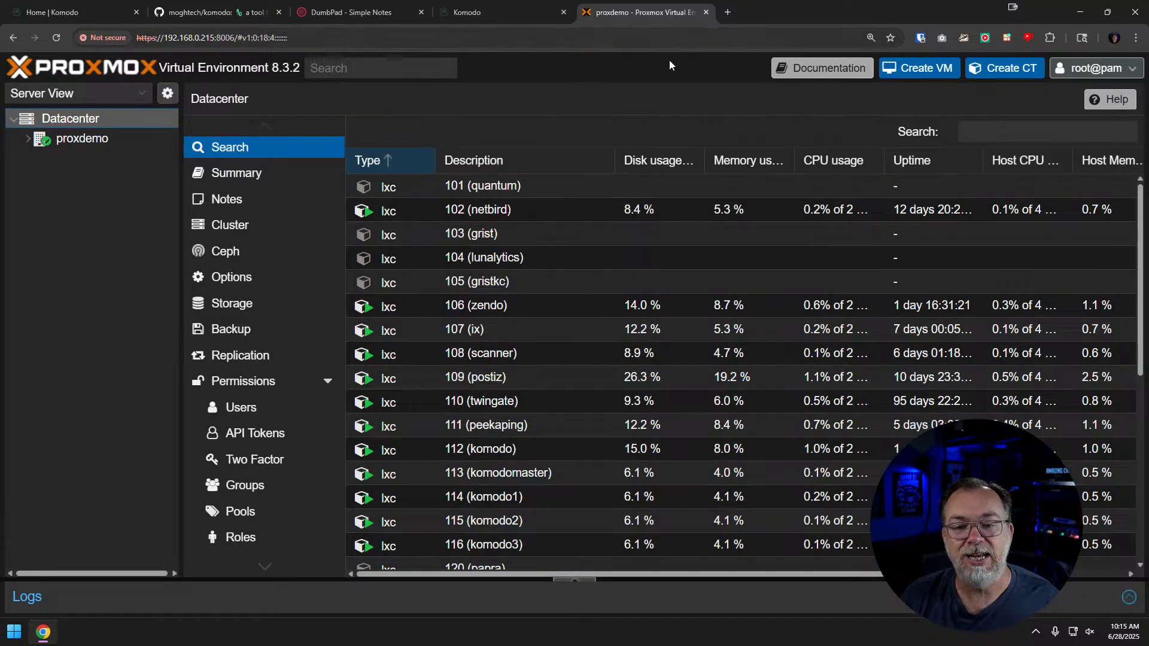
Expand the proxdemo node in Proxmox and view the summary of container 112 (komodo)
{"action": "left_click", "coordinate": [487, 13]}
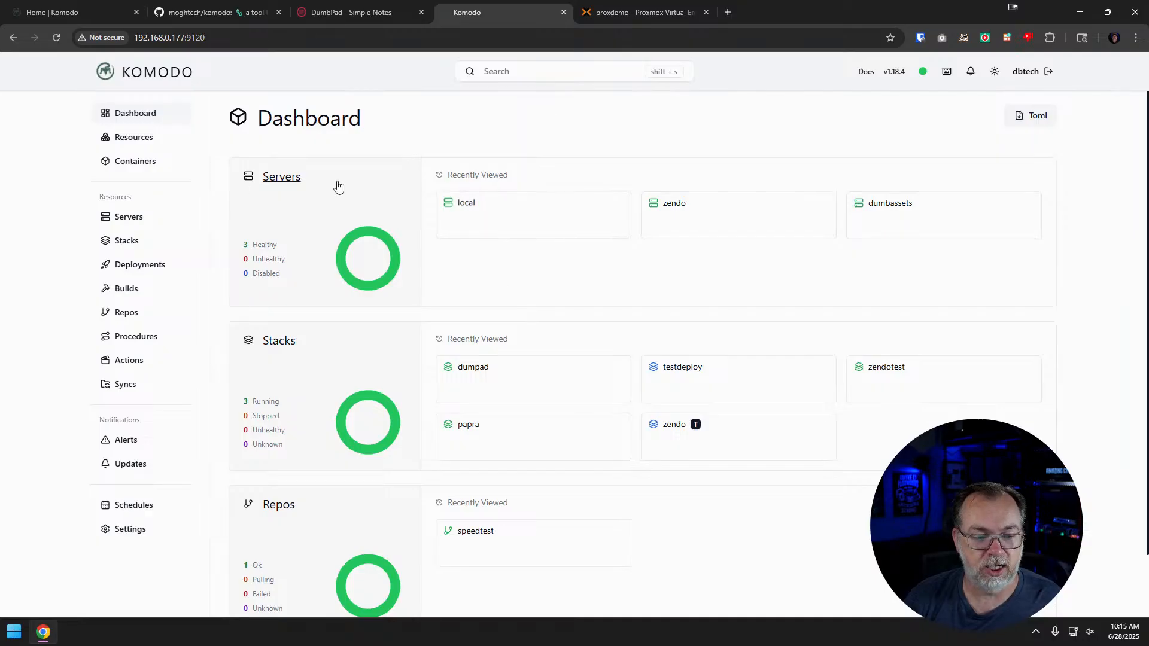
{"action": "left_click", "coordinate": [619, 21]}
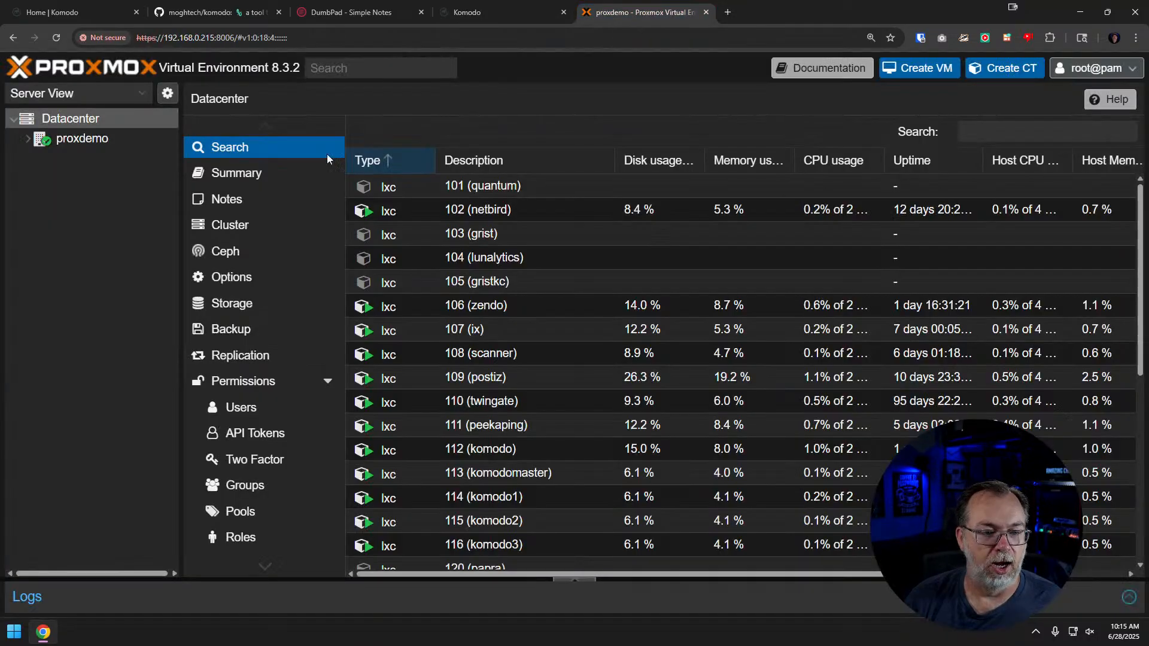
{"action": "left_click", "coordinate": [27, 138]}
{"action": "scroll", "coordinate": [58, 239], "scroll_direction": "down", "scroll_amount": 1}
{"action": "scroll", "coordinate": [58, 239], "scroll_direction": "down", "scroll_amount": 4}
{"action": "left_click", "coordinate": [100, 257]}
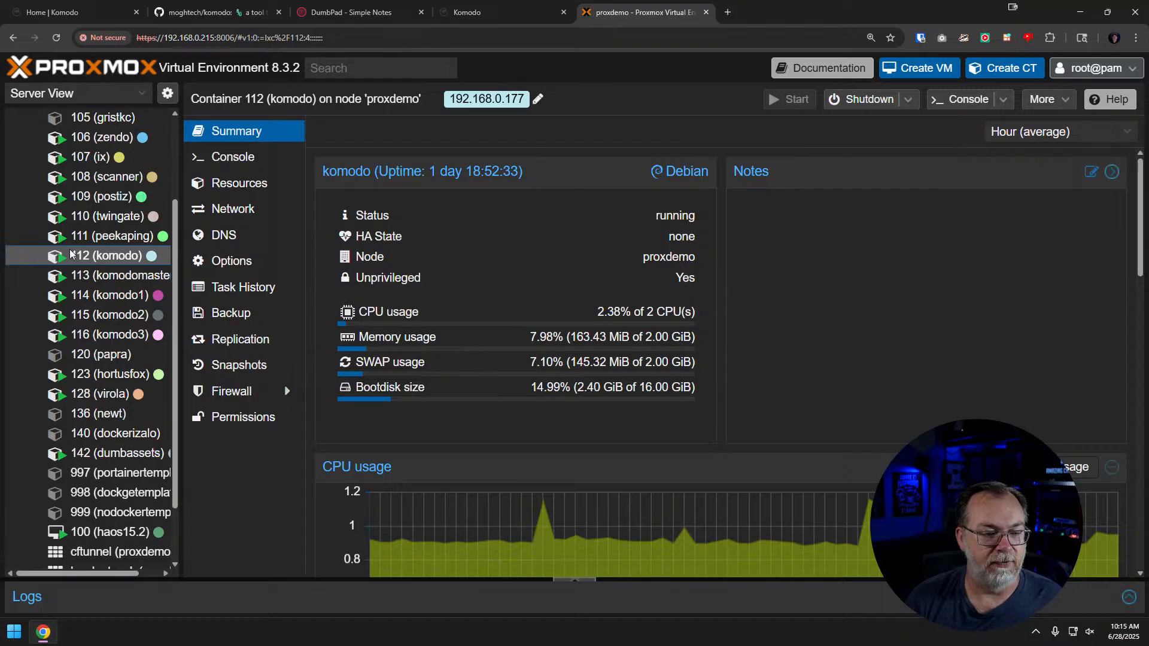
{"action": "scroll", "coordinate": [70, 256], "scroll_direction": "up", "scroll_amount": 3}
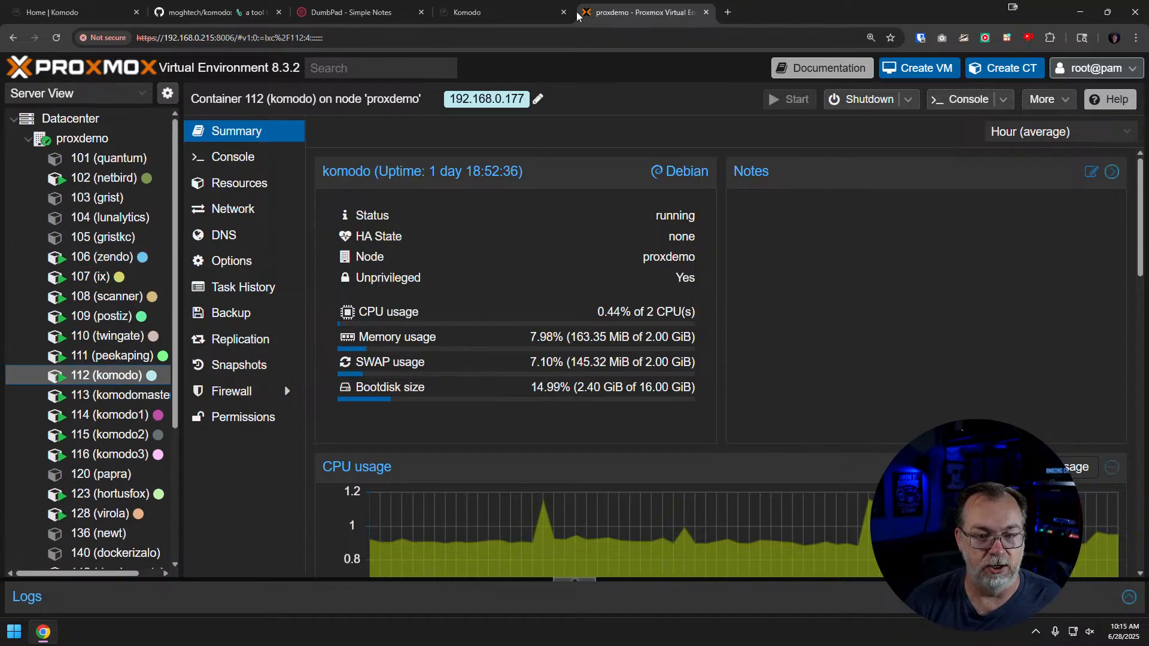
Compare the servers on the Komodo dashboard with the Proxmox containers and view the summary of container 113 (komodomaster)
{"action": "left_click", "coordinate": [479, 11]}
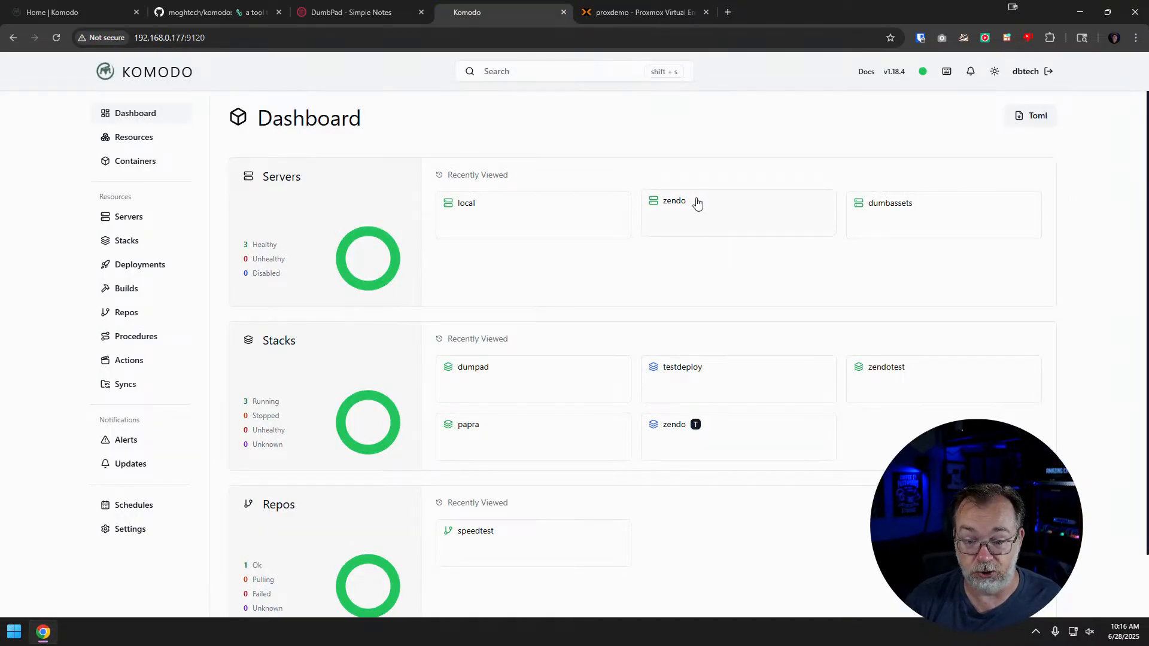
{"action": "left_click", "coordinate": [630, 23]}
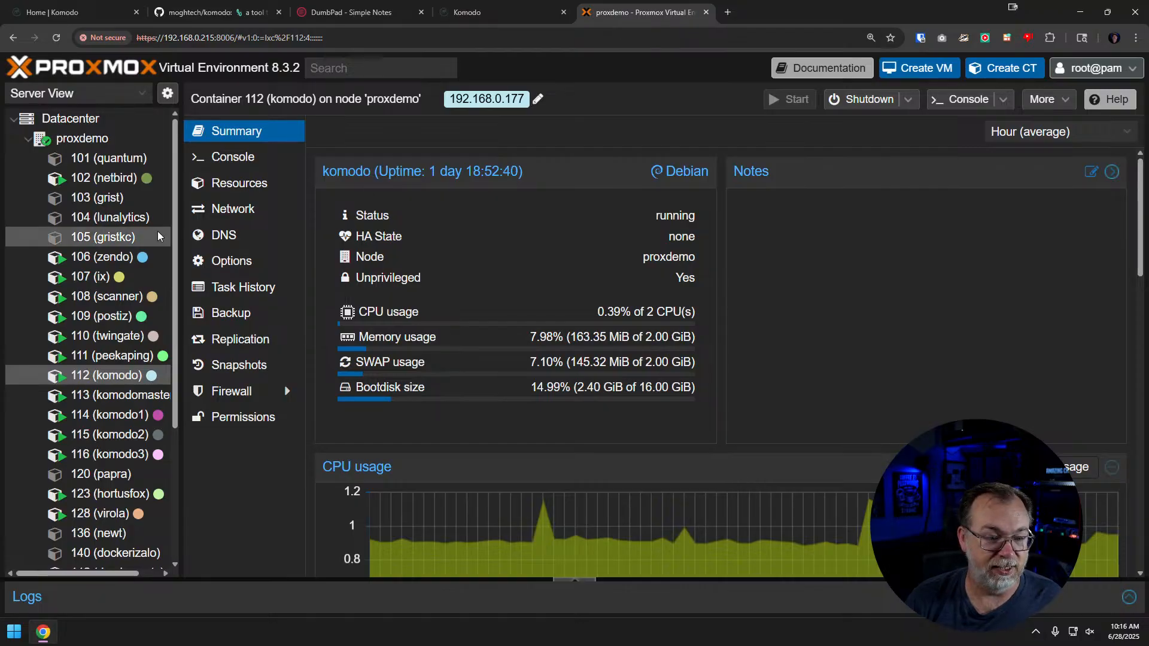
{"action": "scroll", "coordinate": [133, 354], "scroll_direction": "down", "scroll_amount": 3}
{"action": "scroll", "coordinate": [133, 362], "scroll_direction": "down", "scroll_amount": 1}
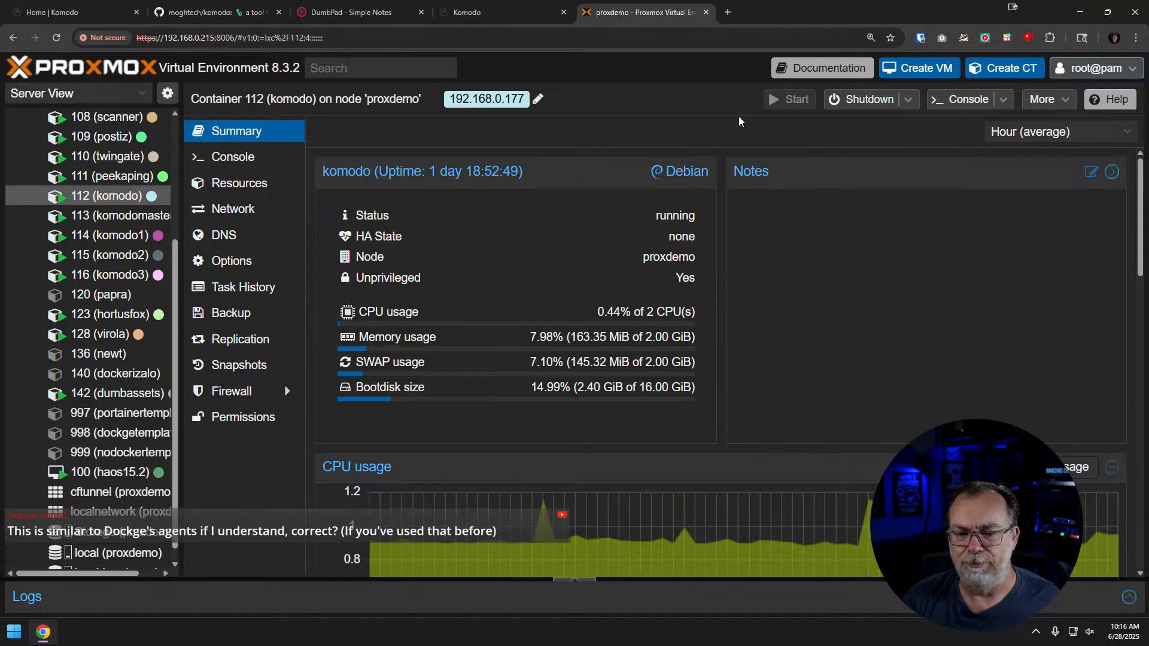
{"action": "left_click", "coordinate": [98, 220]}
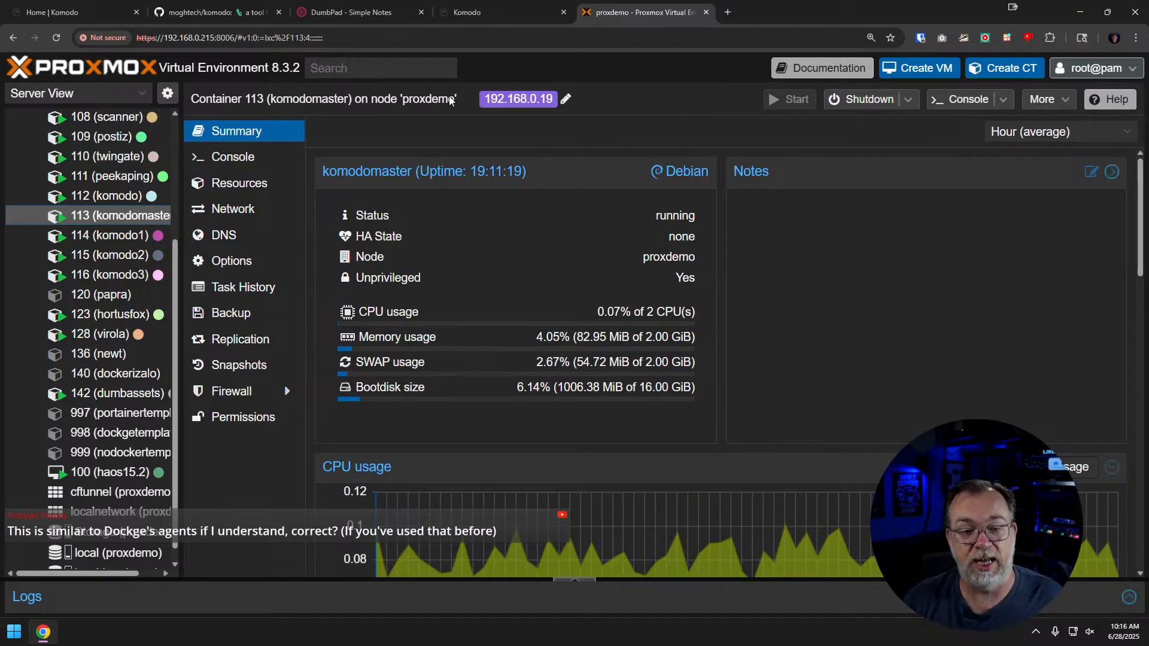
Open the local server's page in Komodo, open its name for editing and examine its IP address
{"action": "left_click", "coordinate": [470, 18]}
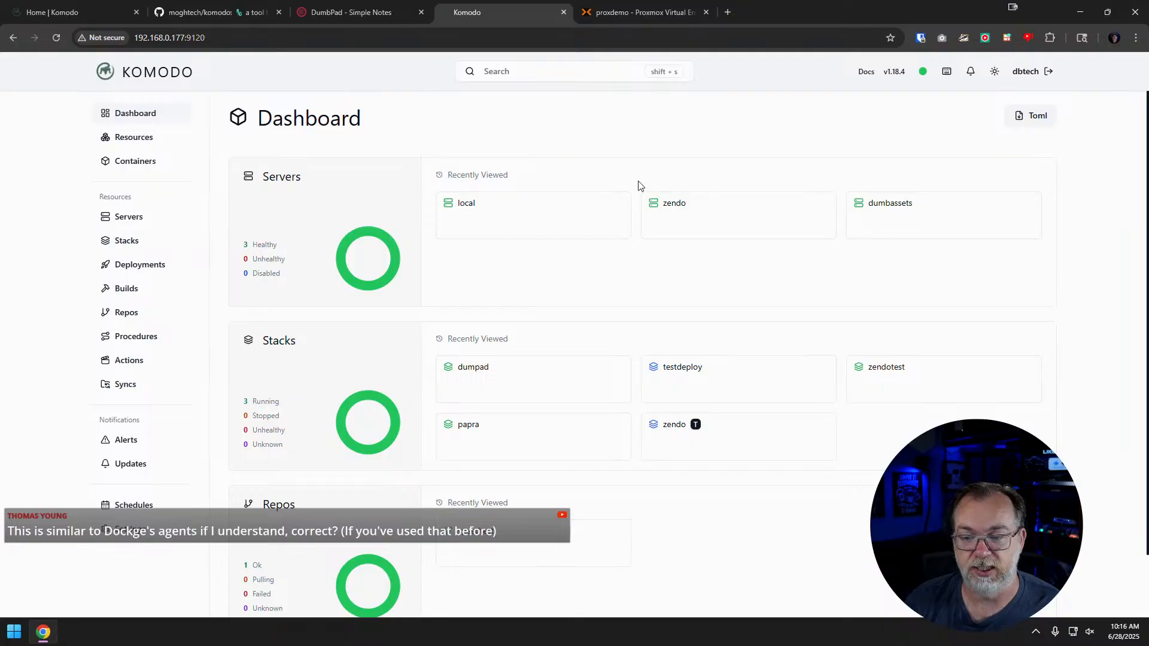
{"action": "left_click", "coordinate": [539, 218]}
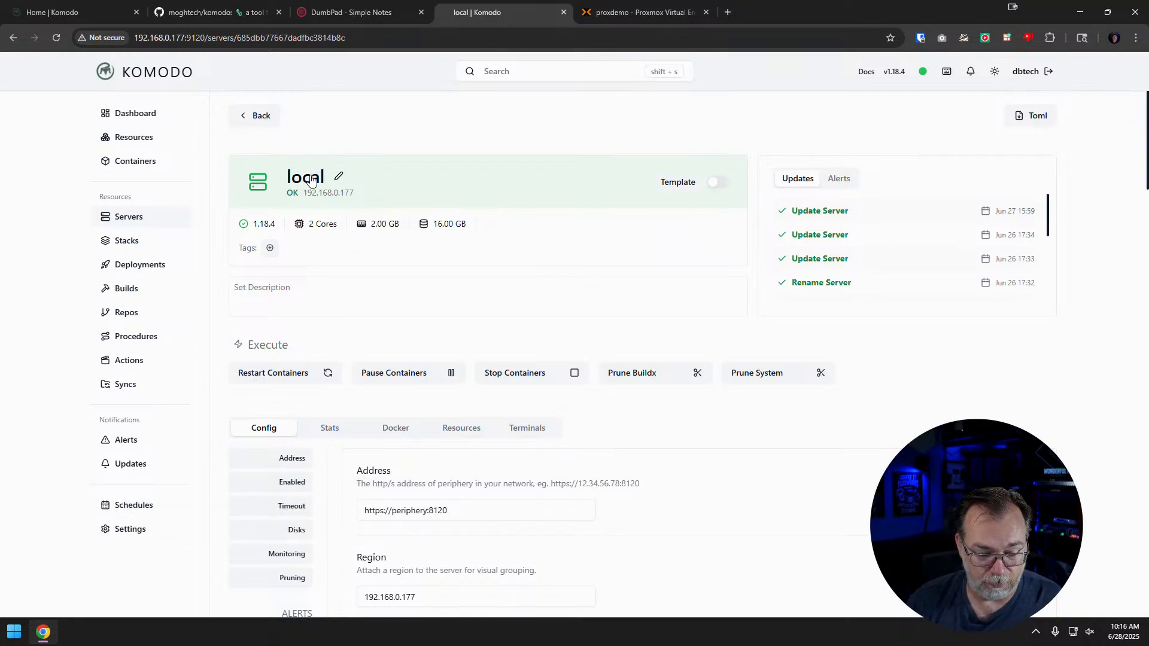
{"action": "left_click", "coordinate": [339, 176]}
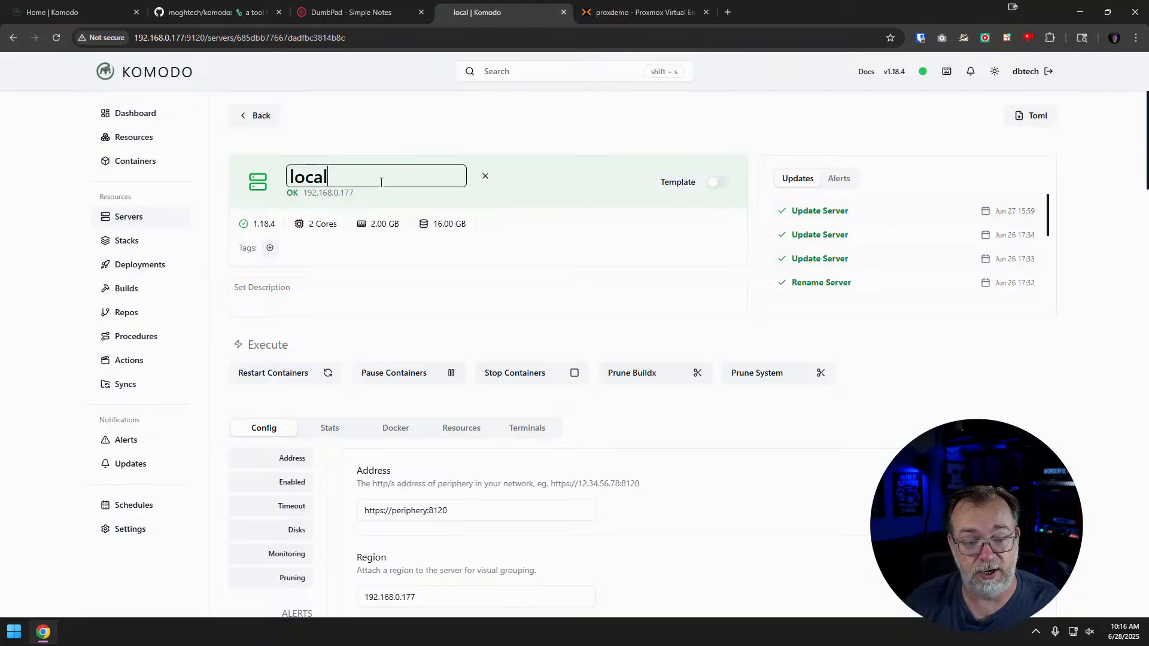
{"action": "left_click", "coordinate": [337, 197]}
{"action": "left_click_drag", "start_coordinate": [303, 195], "coordinate": [362, 198]}
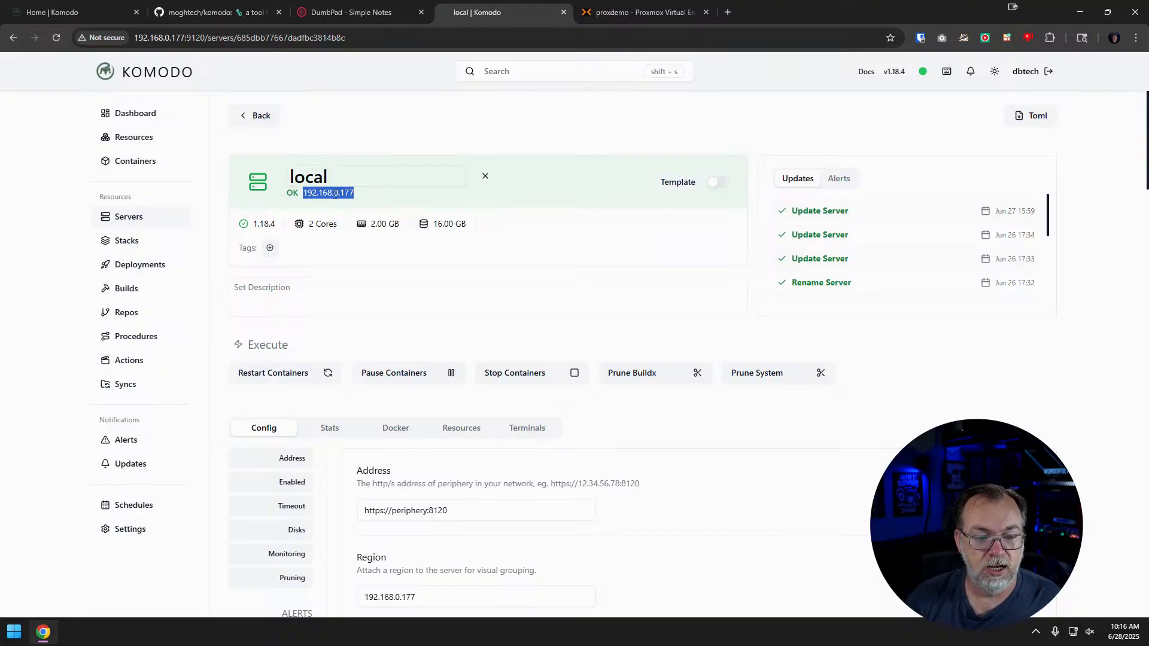
{"action": "left_click", "coordinate": [334, 195]}
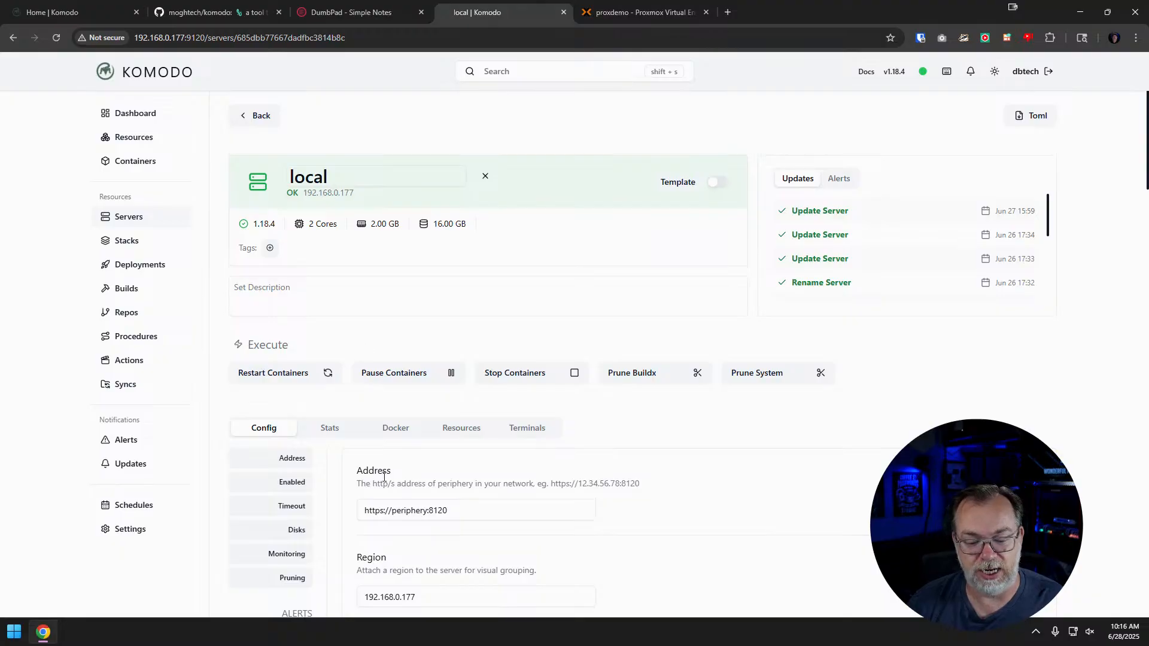
Examine the local server's periphery address, region and version and hardware details
{"action": "scroll", "coordinate": [422, 509], "scroll_direction": "down", "scroll_amount": 1}
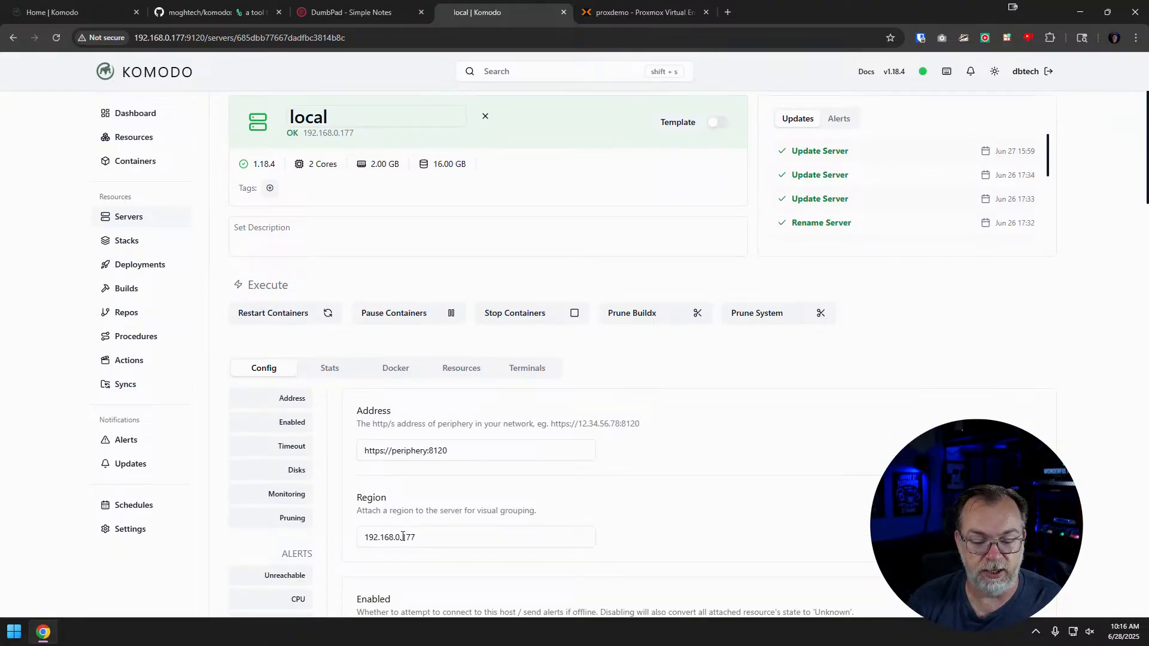
{"action": "scroll", "coordinate": [400, 533], "scroll_direction": "up", "scroll_amount": 1}
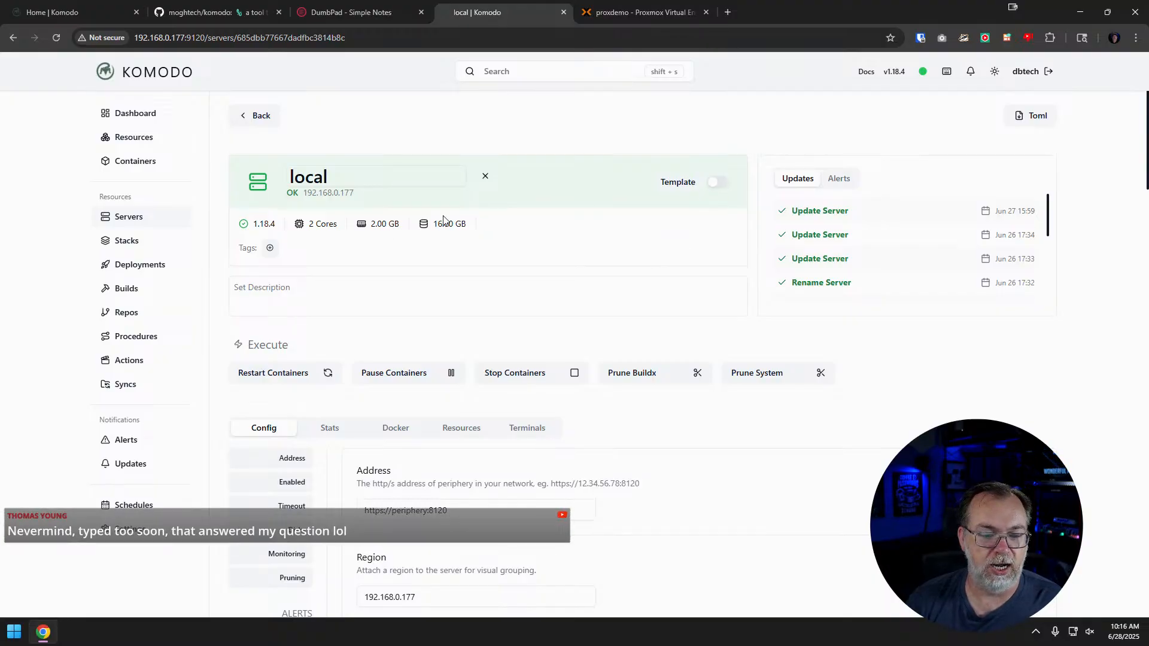
{"action": "mouse_move", "coordinate": [256, 227]}
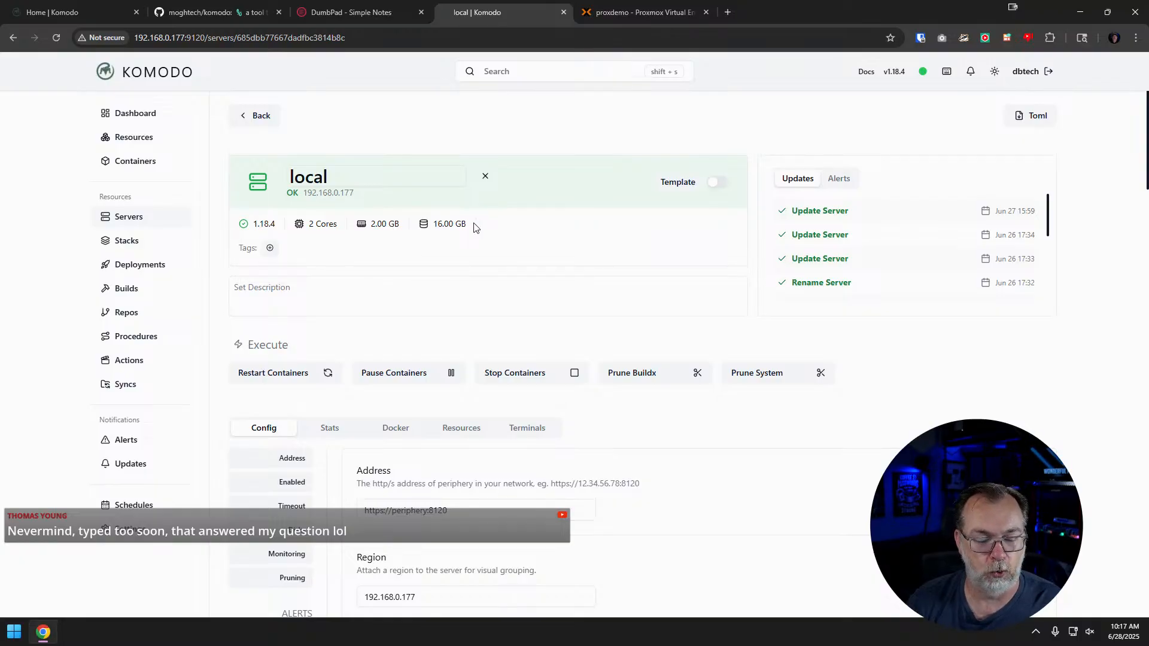
View the local server's tag selector and description editor, closing each without entering anything
{"action": "left_click", "coordinate": [270, 248]}
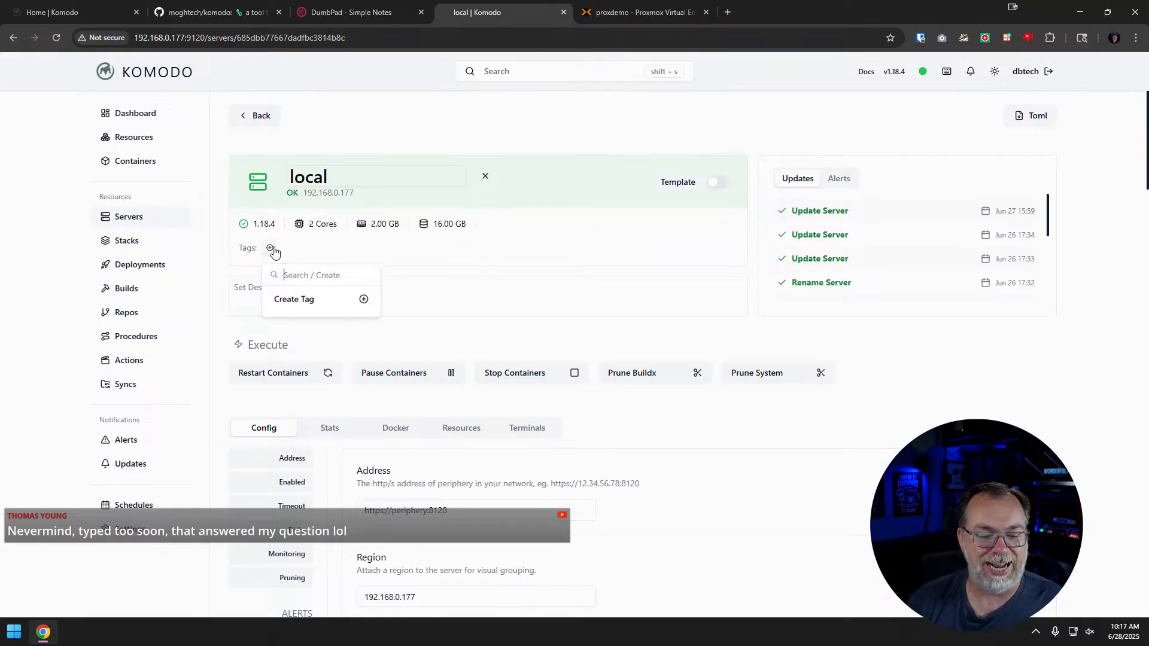
{"action": "left_click", "coordinate": [421, 261]}
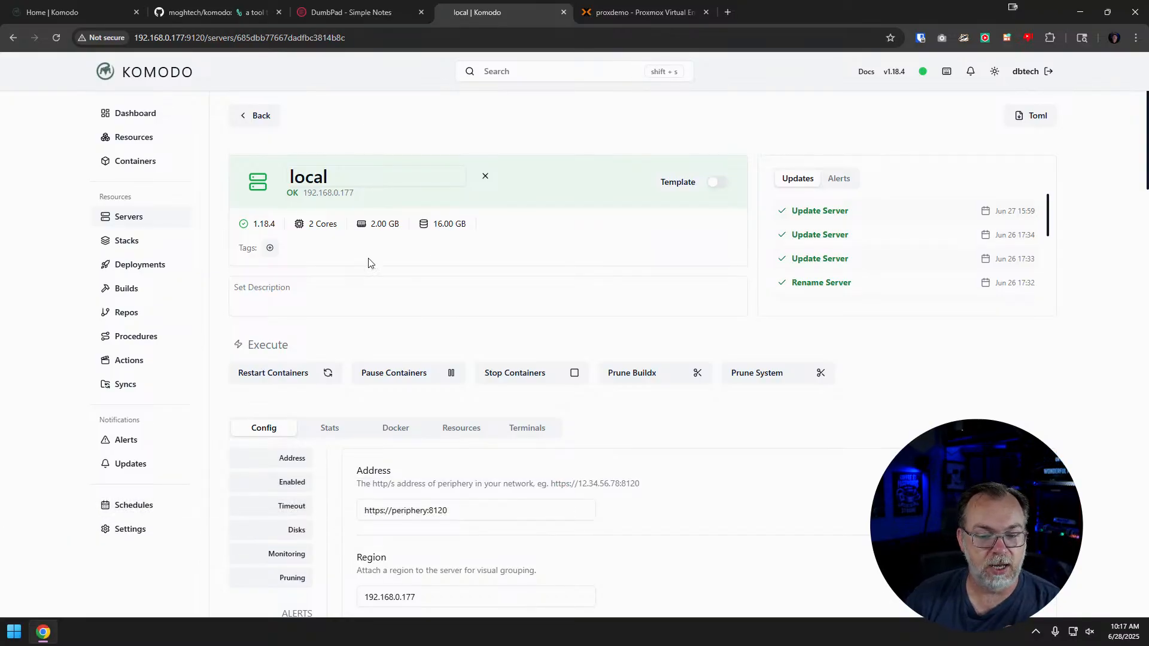
{"action": "left_click", "coordinate": [359, 291]}
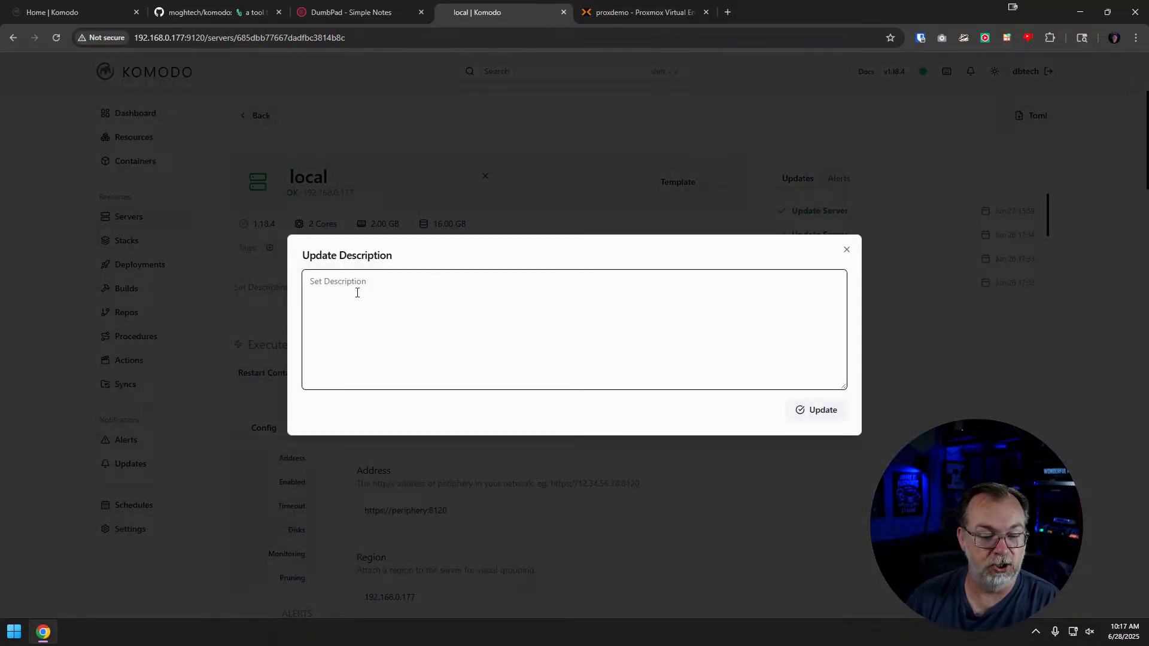
{"action": "left_click", "coordinate": [245, 314]}
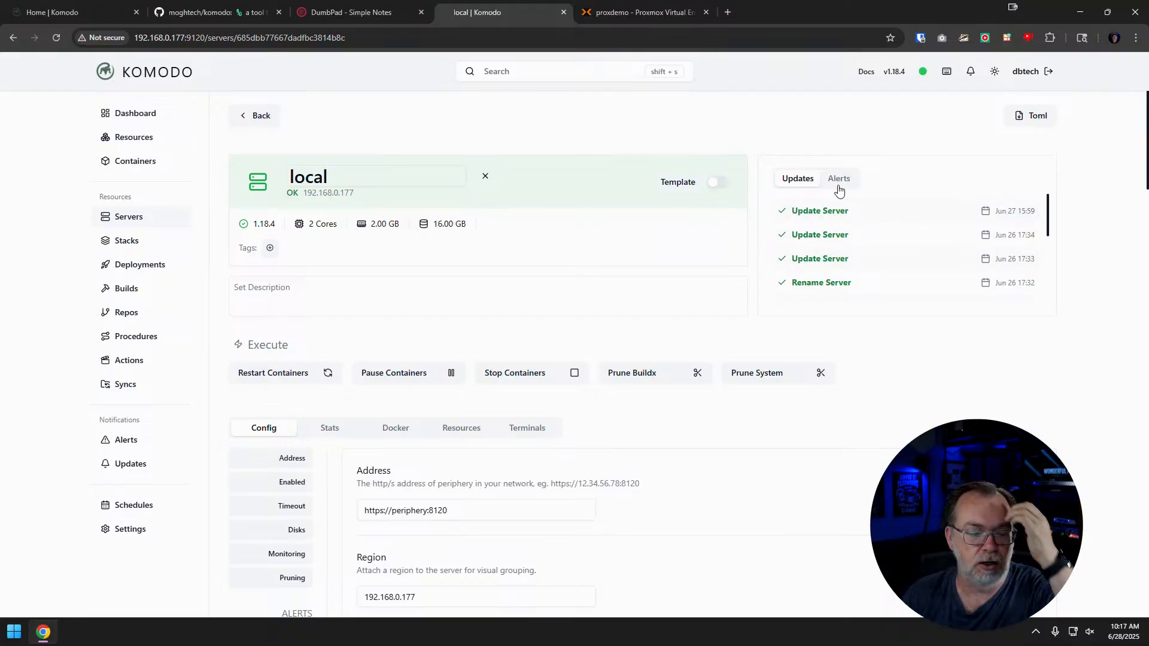
Review the changes in the Jun 27 15:59 and Jun 26 17:34 Update Server entries and highlight the periphery host in the address
{"action": "left_click", "coordinate": [833, 213]}
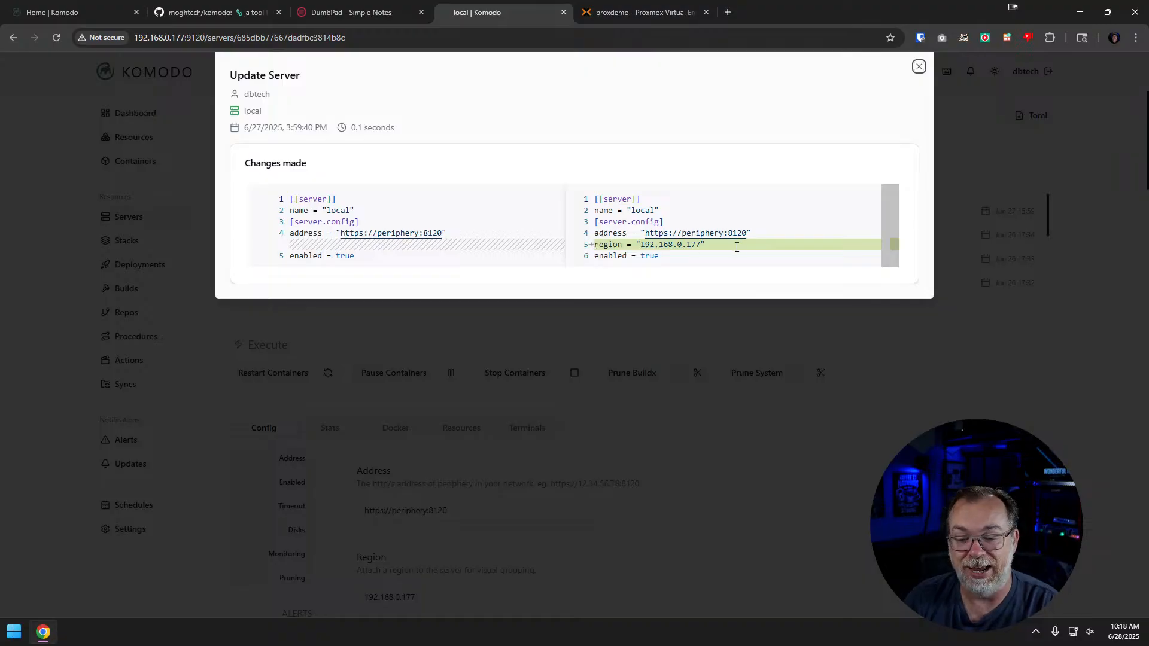
{"action": "left_click", "coordinate": [867, 301]}
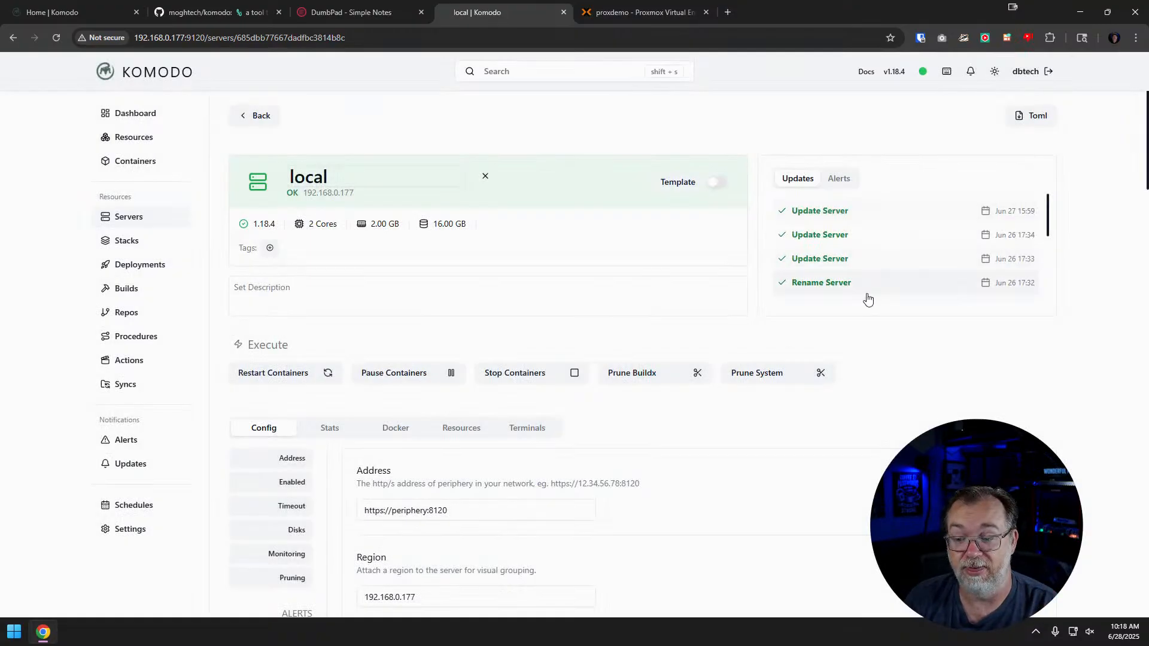
{"action": "left_click", "coordinate": [821, 238]}
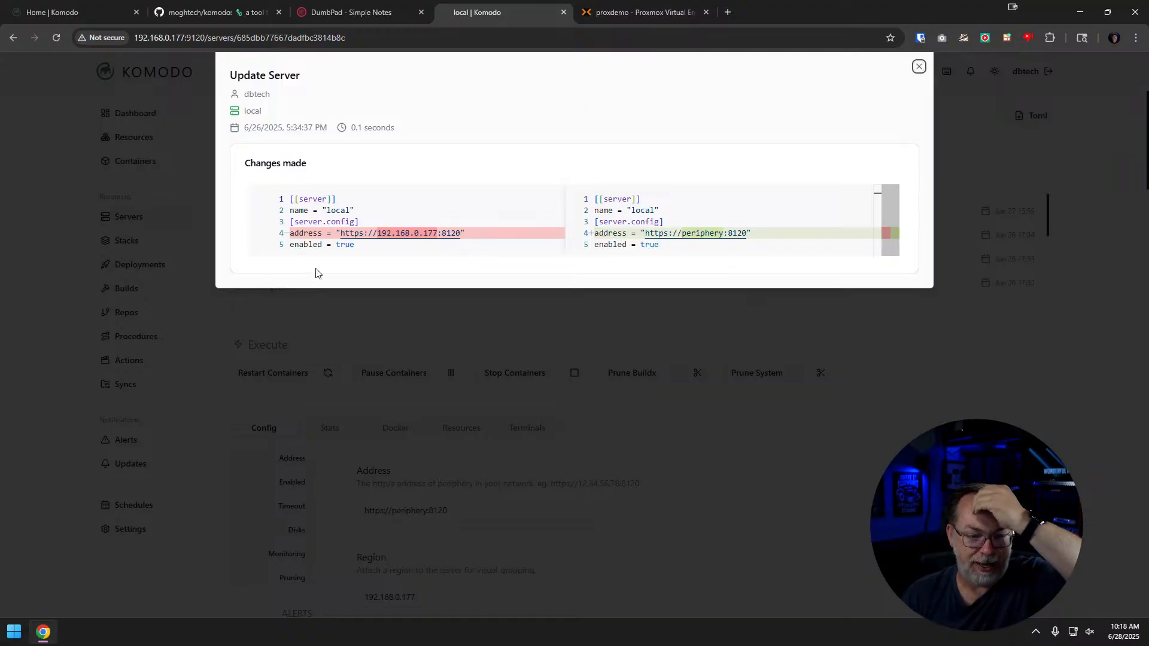
{"action": "left_click", "coordinate": [655, 331]}
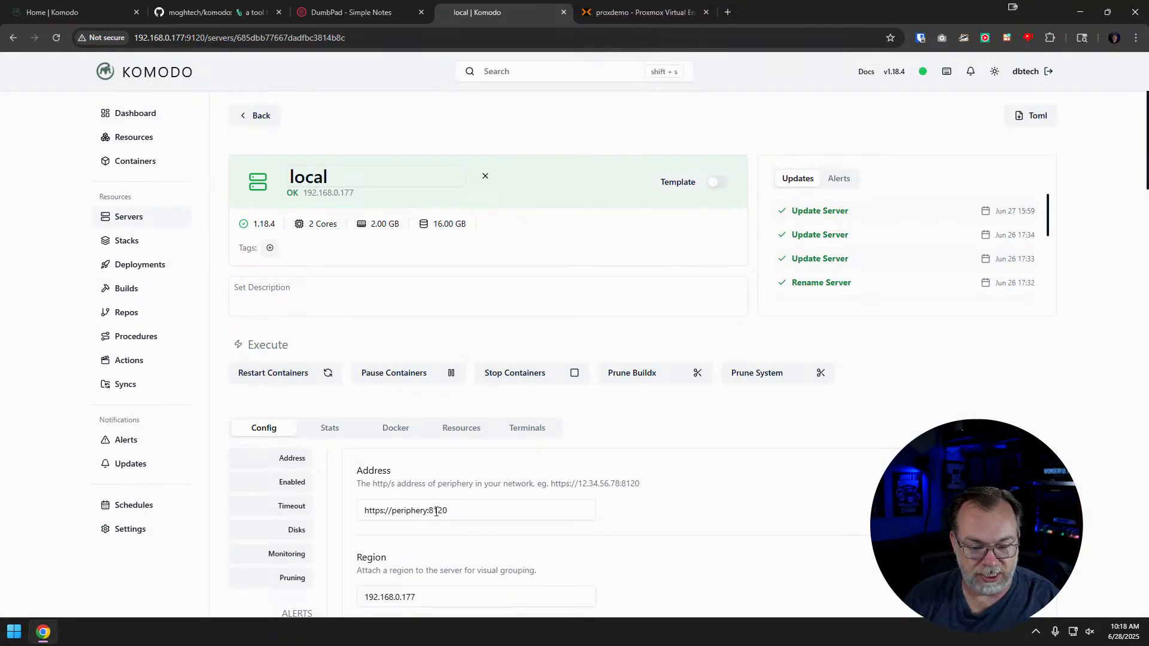
{"action": "double_click", "coordinate": [397, 509]}
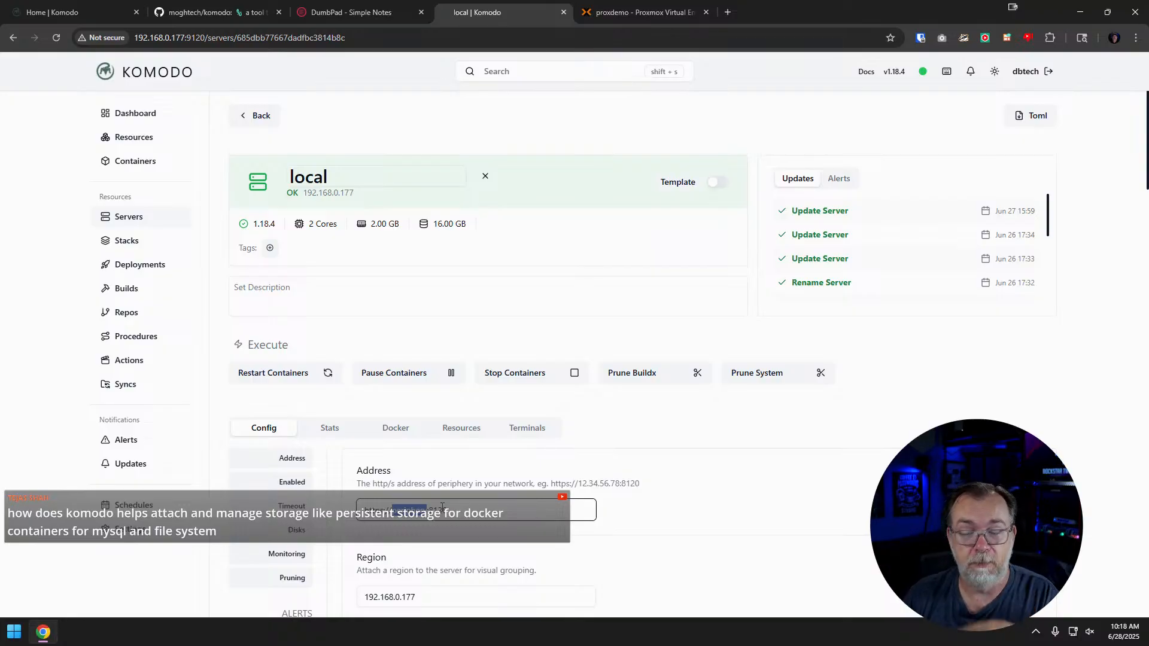
Review the Jun 26 17:33 Update Server changes and the Rename Server log, highlighting the server ID and new name
{"action": "left_click", "coordinate": [812, 259]}
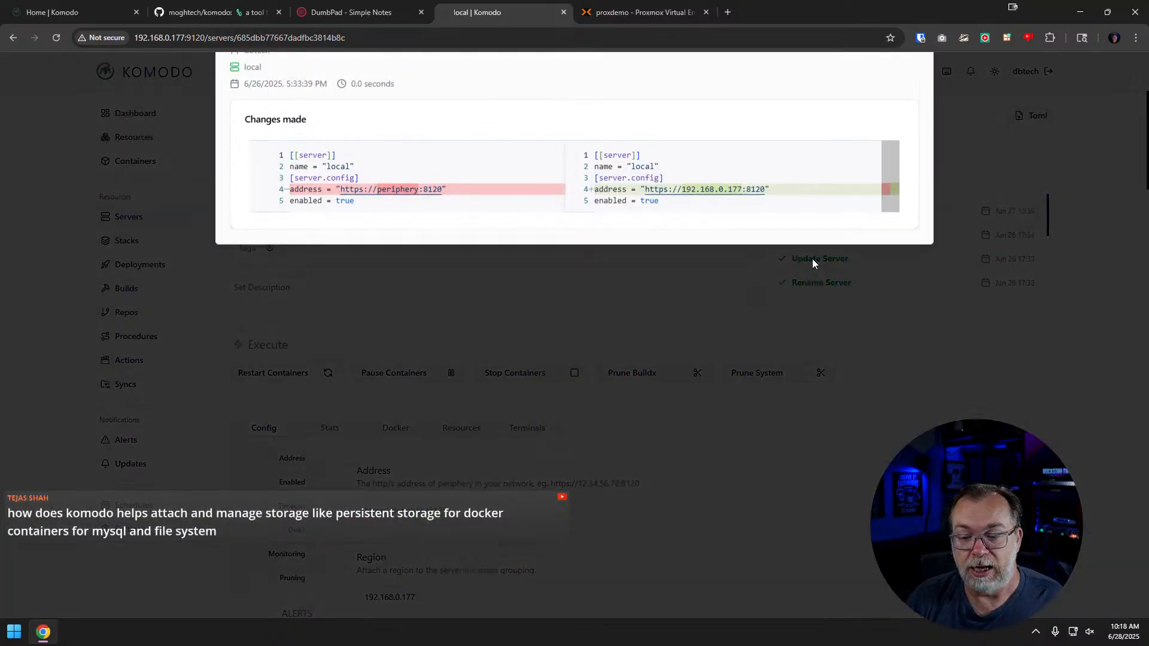
{"action": "left_click", "coordinate": [550, 318]}
{"action": "left_click", "coordinate": [814, 284]}
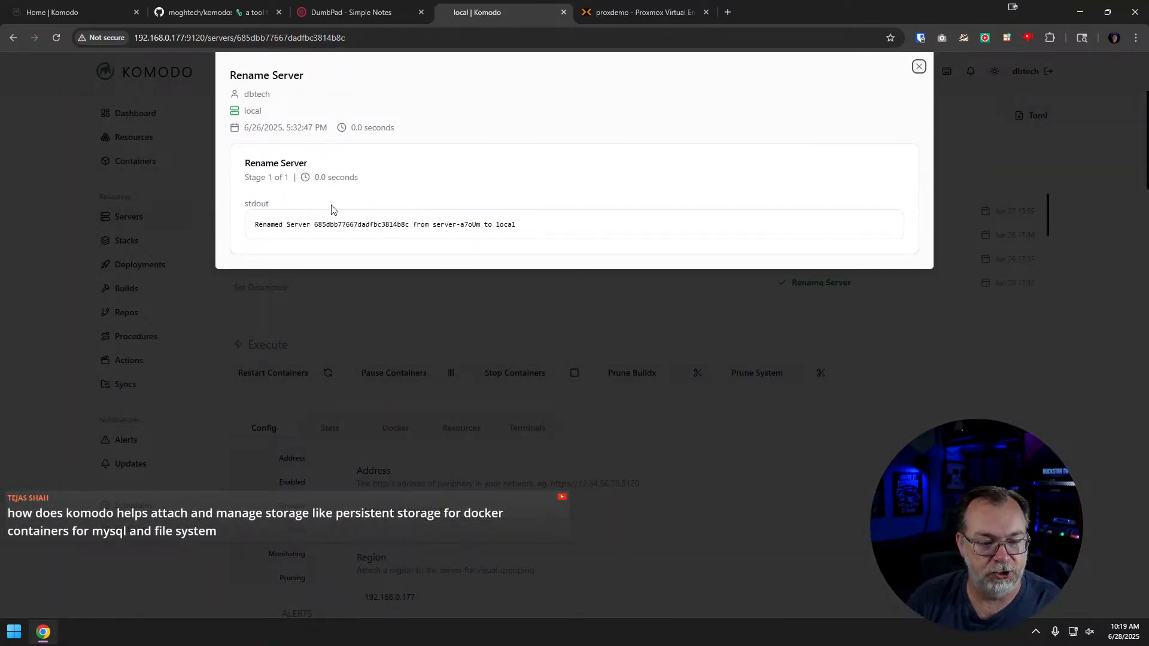
{"action": "left_click_drag", "start_coordinate": [315, 224], "coordinate": [419, 222]}
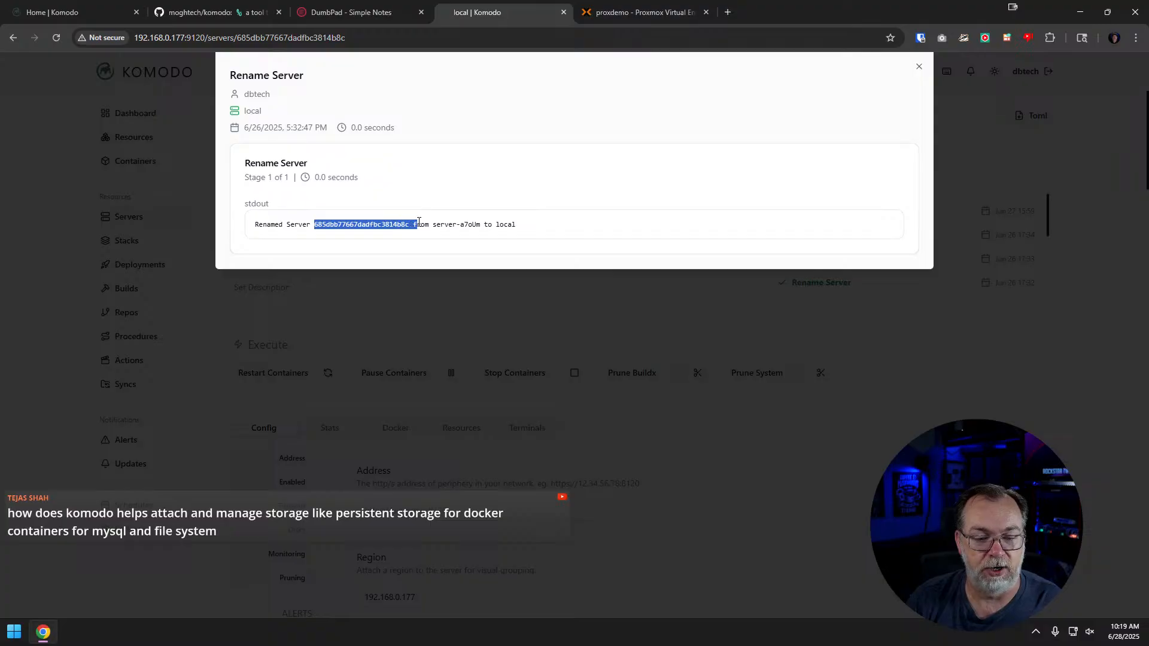
{"action": "double_click", "coordinate": [505, 224]}
{"action": "key", "text": "Escape"}
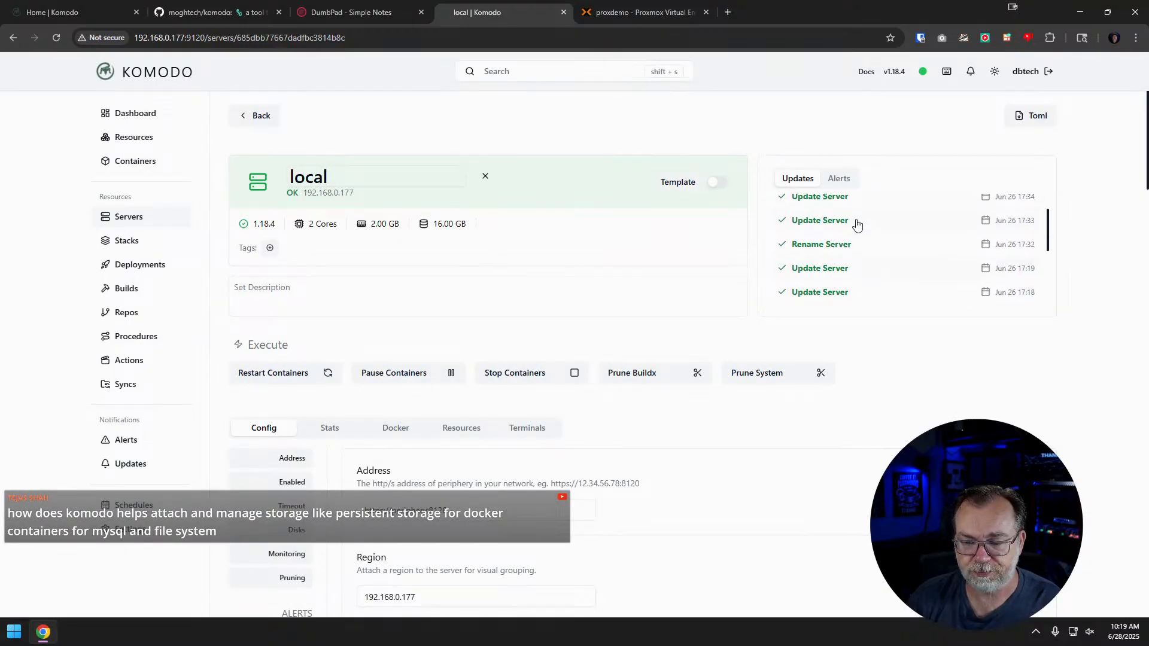
Examine the address change recorded in the local server's Jun 26 17:19 Update Server entry
{"action": "left_click", "coordinate": [824, 248]}
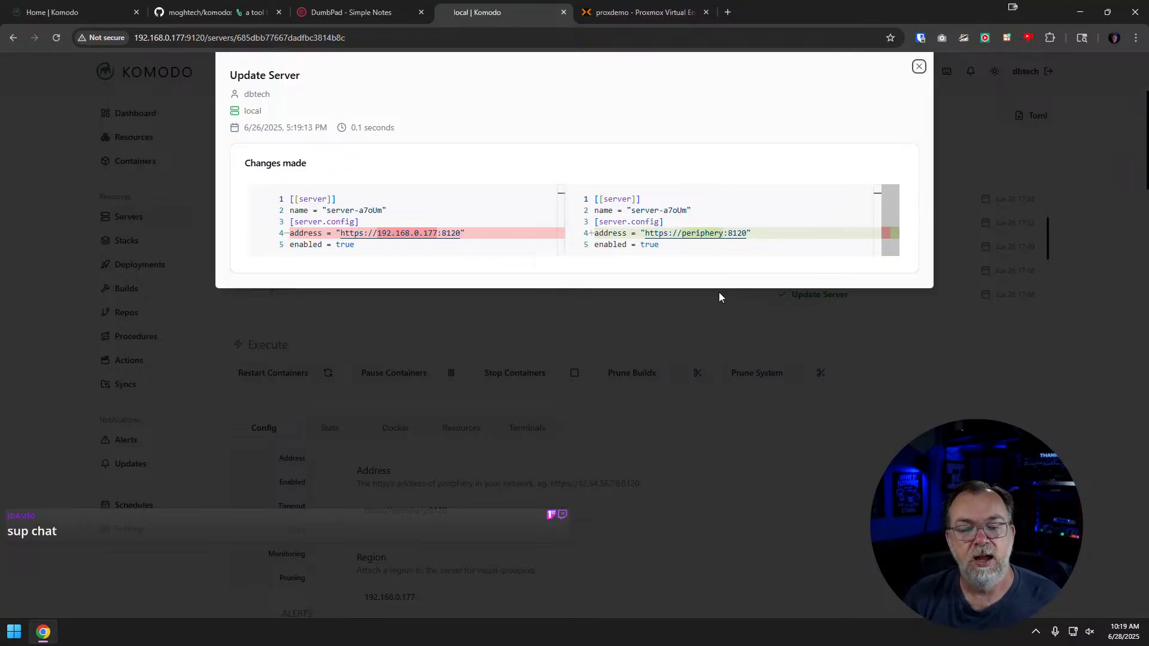
{"action": "left_click", "coordinate": [662, 317]}
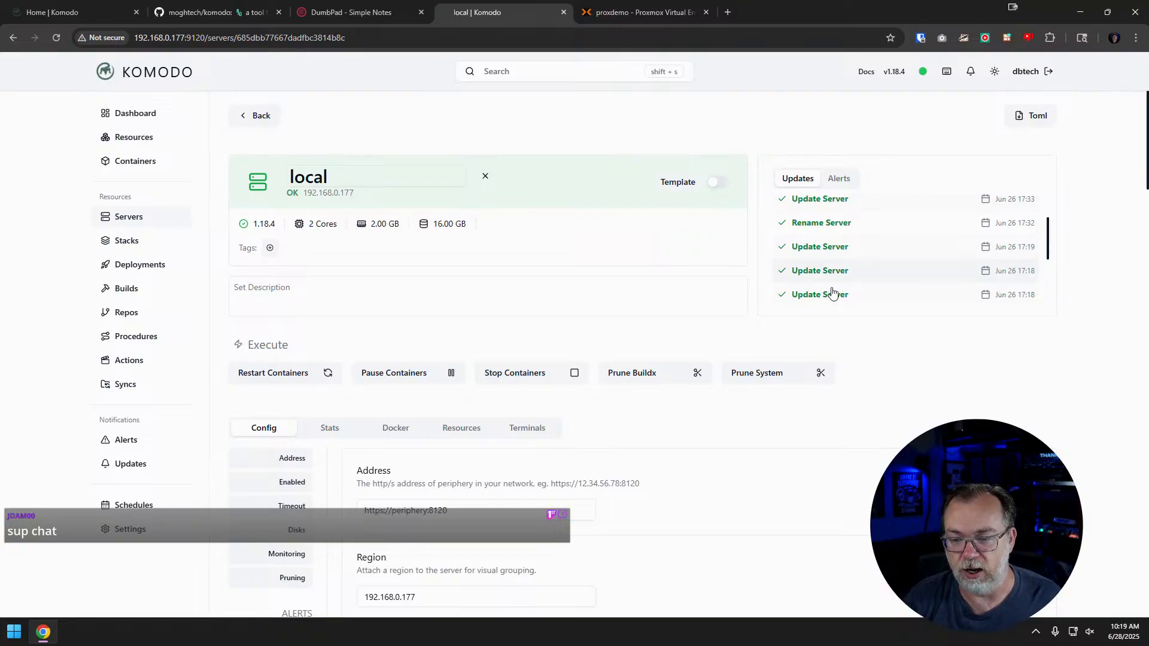
{"action": "left_click", "coordinate": [843, 254]}
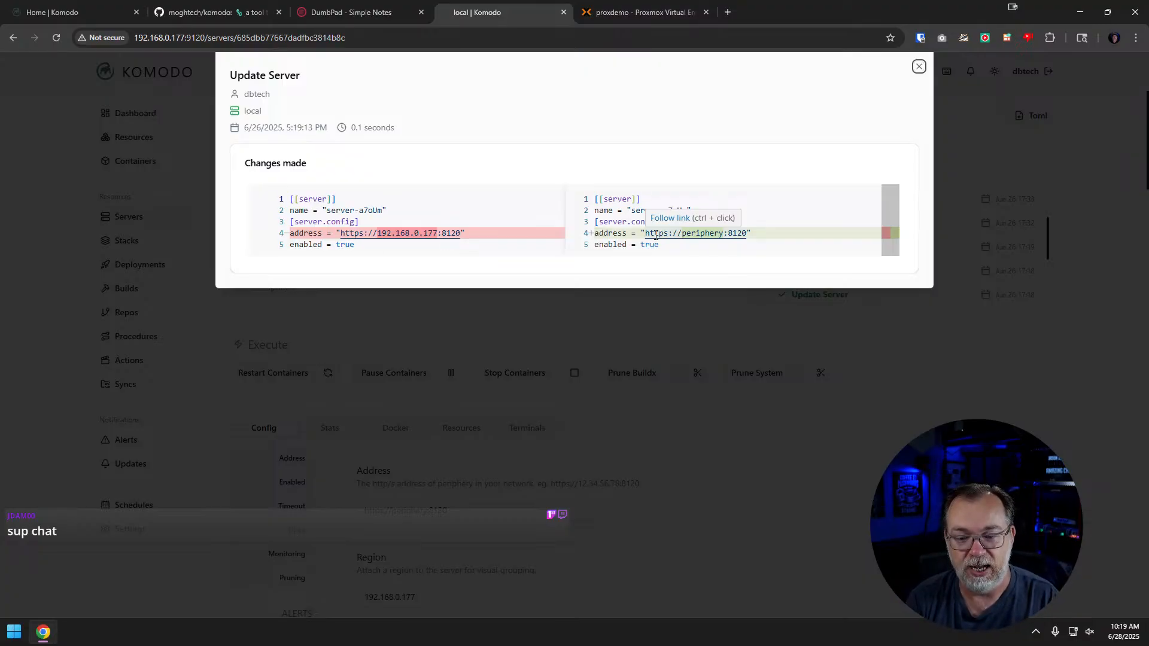
{"action": "left_click", "coordinate": [609, 313]}
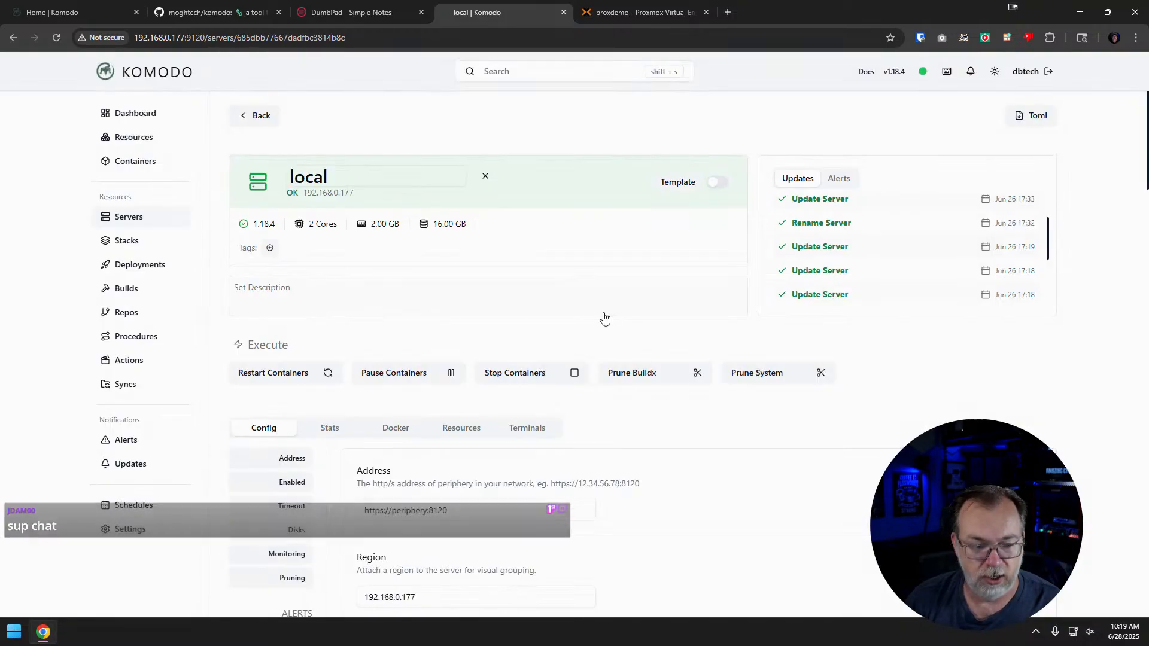
Open the dumpad stack and examine its Deploy Stack log, highlighting the Compose Up output and the Compose Pull command
{"action": "left_click", "coordinate": [125, 241]}
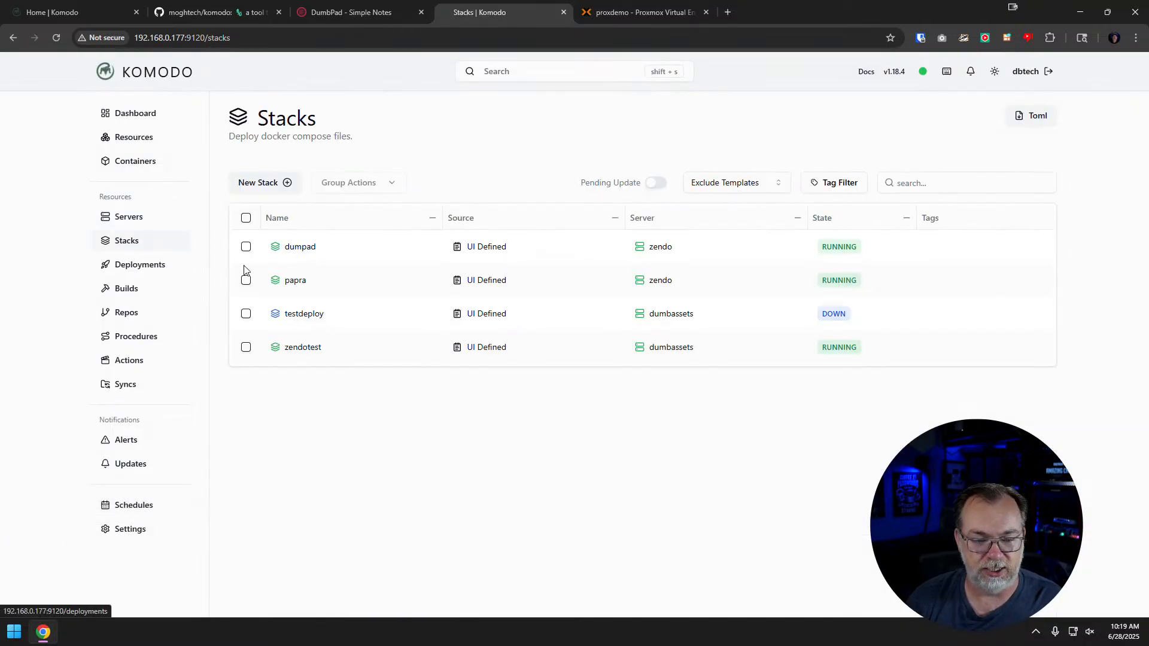
{"action": "left_click", "coordinate": [299, 254]}
{"action": "left_click", "coordinate": [820, 228]}
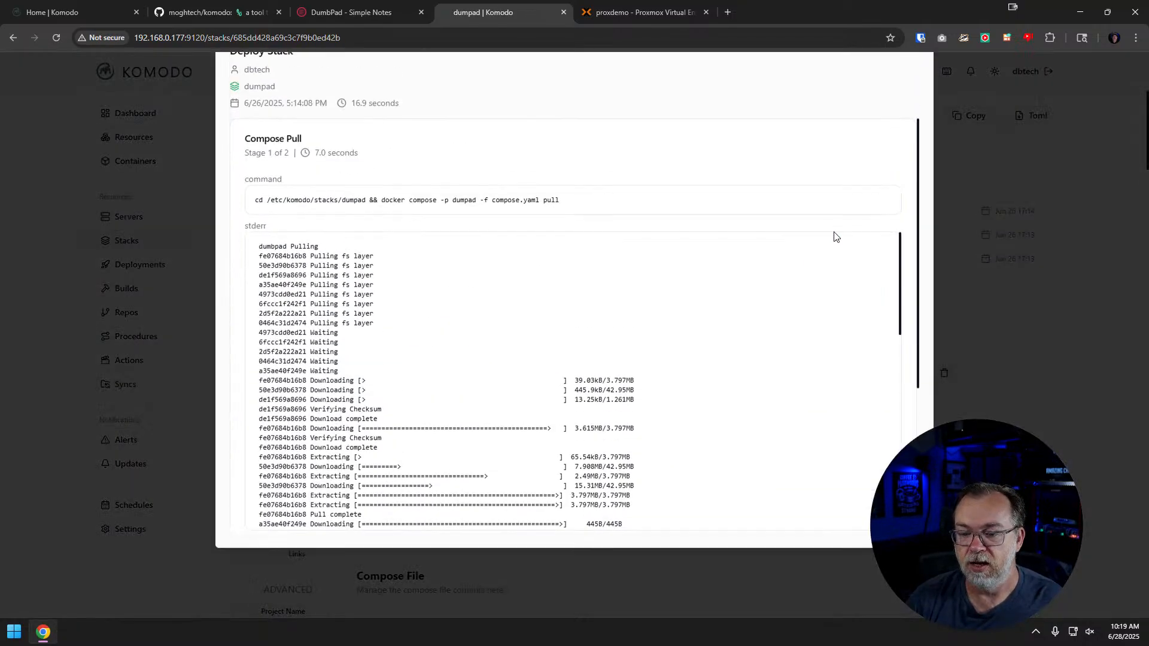
{"action": "scroll", "coordinate": [573, 315], "scroll_direction": "down", "scroll_amount": 5}
{"action": "scroll", "coordinate": [573, 315], "scroll_direction": "down", "scroll_amount": 10}
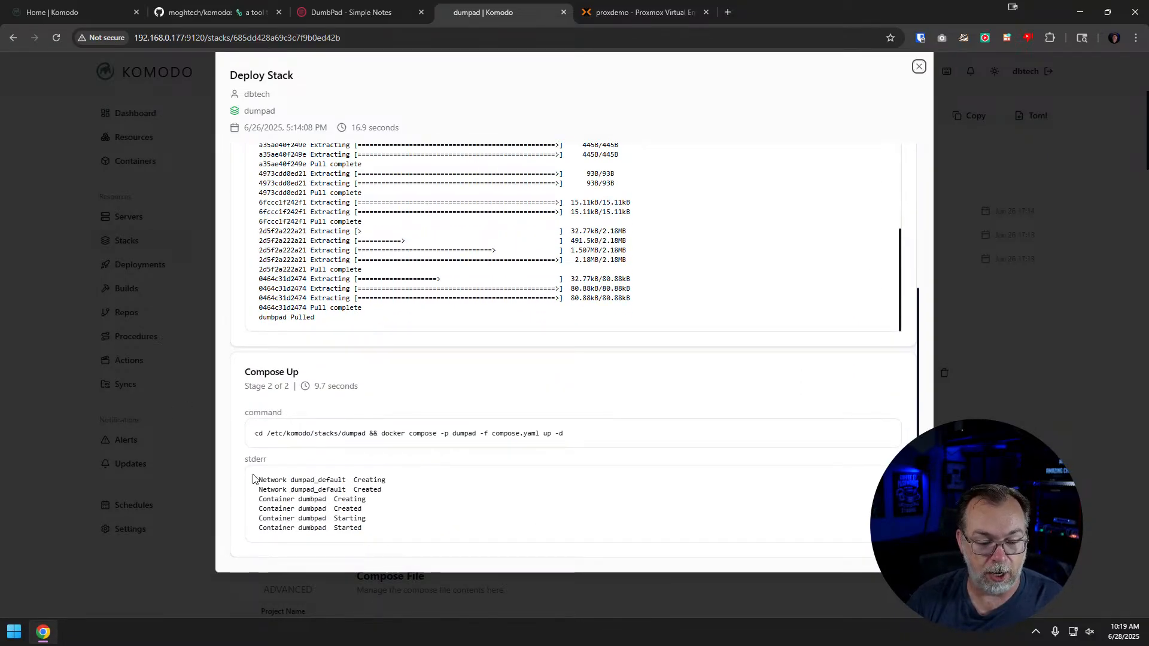
{"action": "left_click_drag", "start_coordinate": [253, 479], "coordinate": [374, 532]}
{"action": "scroll", "coordinate": [383, 539], "scroll_direction": "up", "scroll_amount": 4}
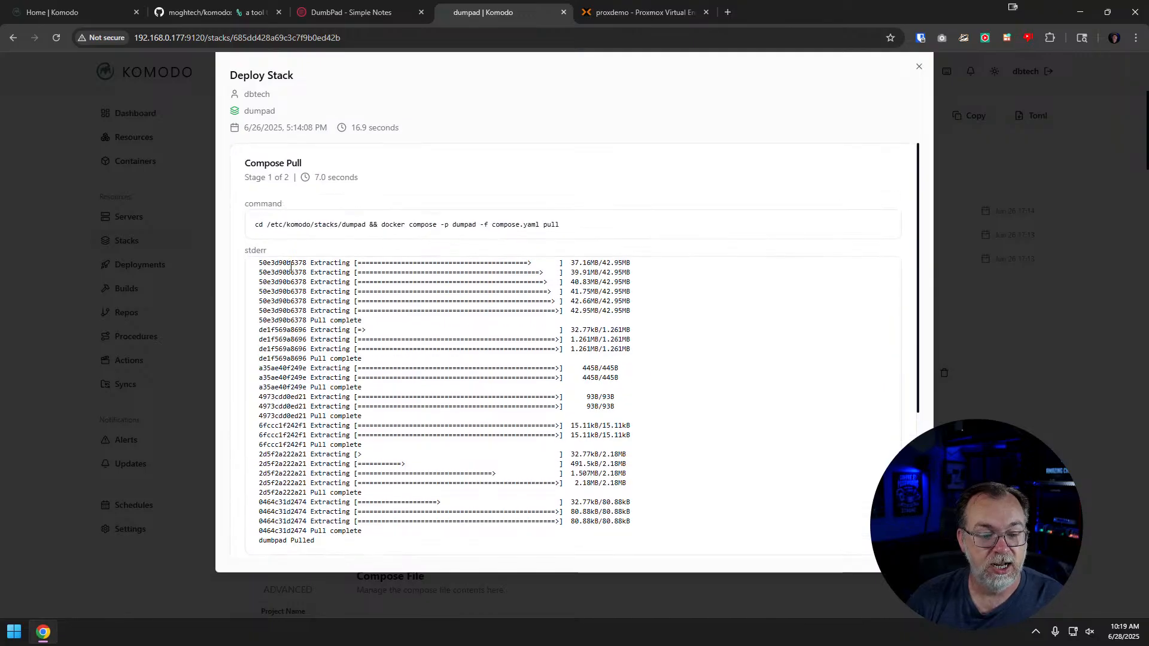
{"action": "left_click_drag", "start_coordinate": [255, 225], "coordinate": [621, 237]}
{"action": "left_click", "coordinate": [1020, 263]}
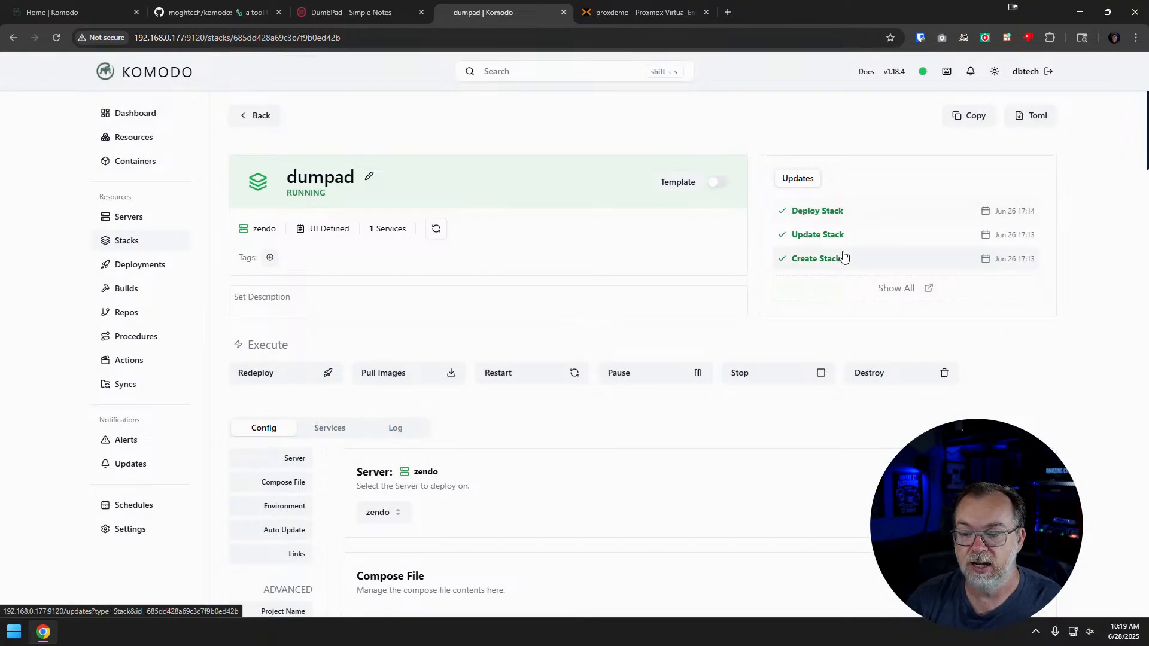
Examine the compose file additions in the dumpad stack's Update Stack entry and close it
{"action": "left_click", "coordinate": [826, 237]}
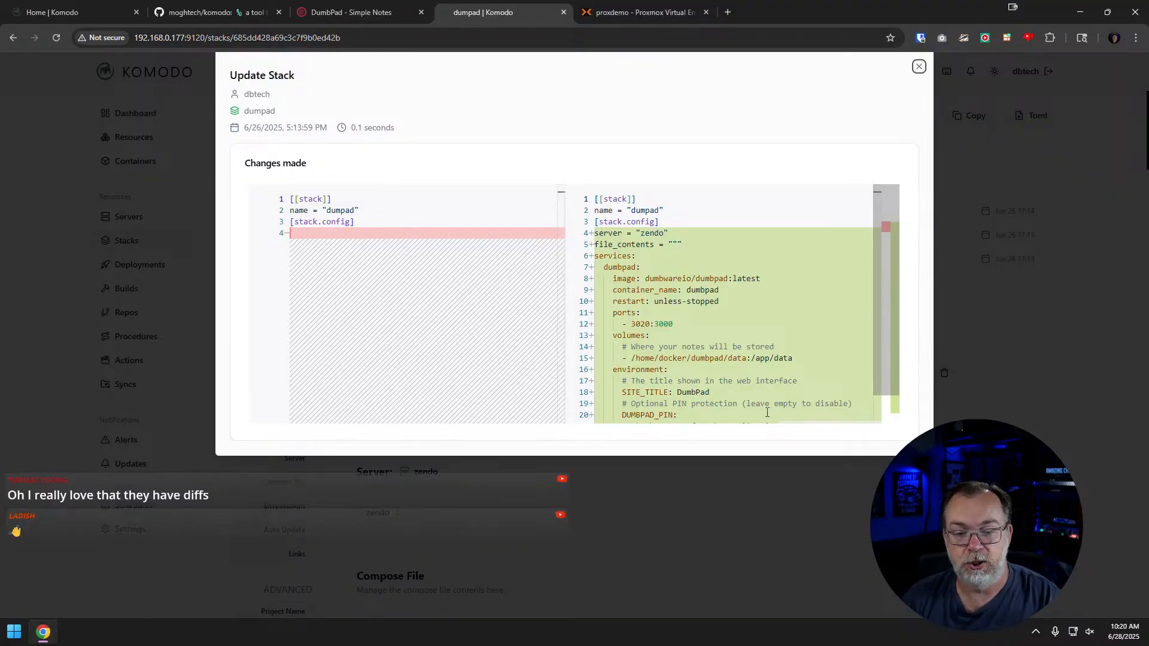
{"action": "left_click", "coordinate": [305, 242]}
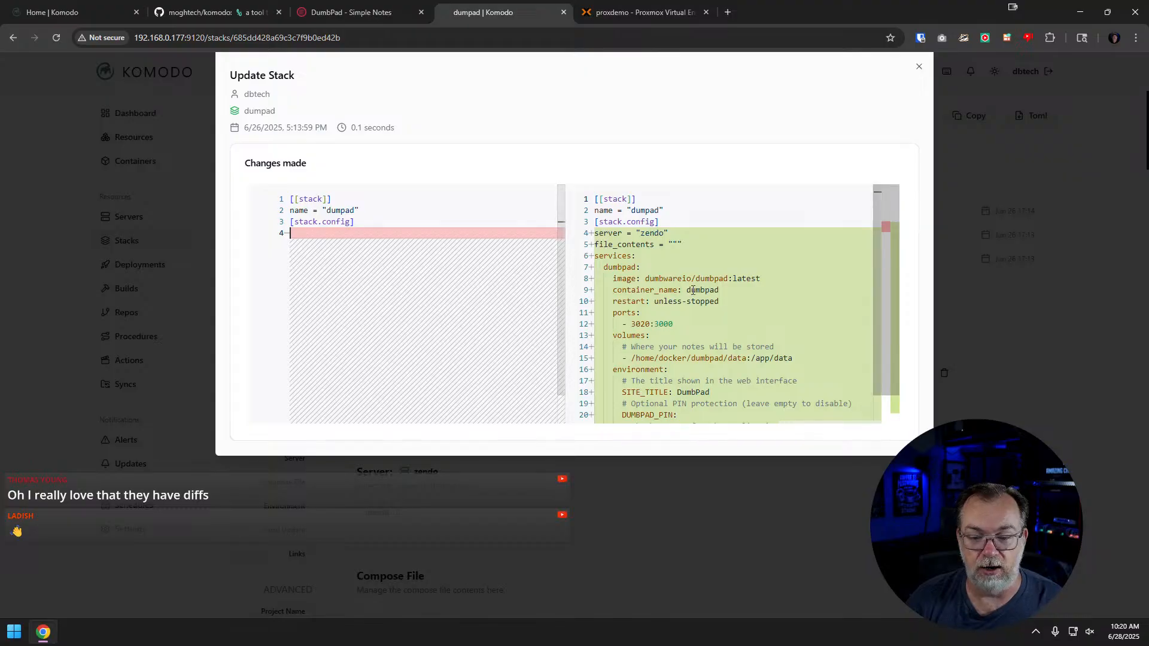
{"action": "scroll", "coordinate": [693, 338], "scroll_direction": "down", "scroll_amount": 1}
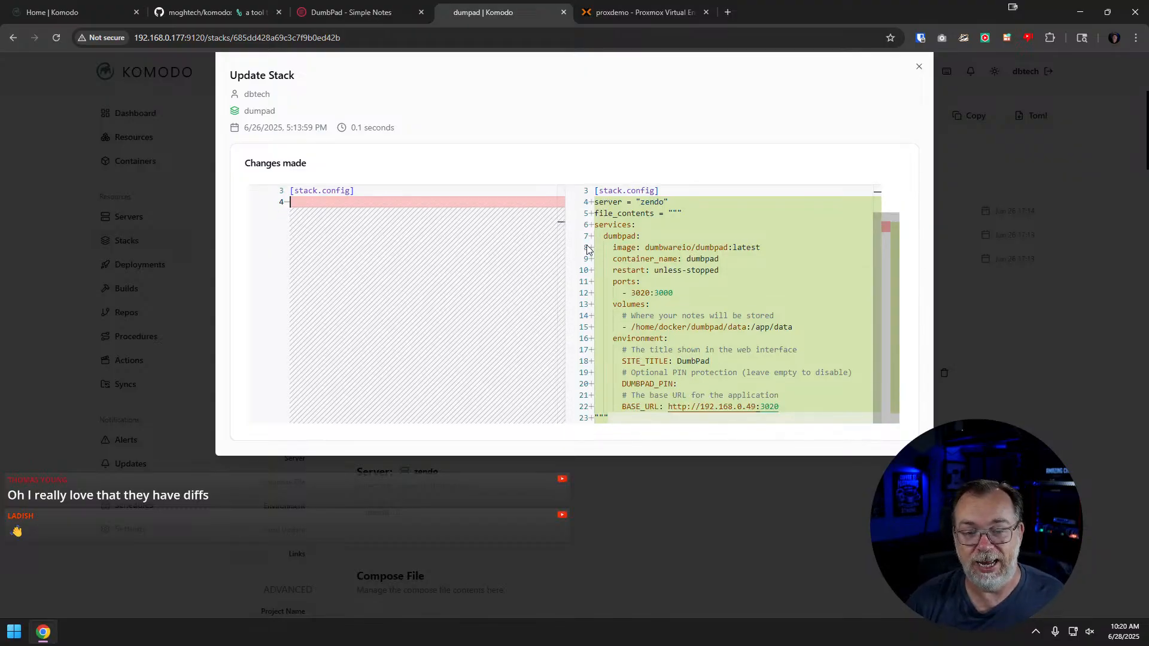
{"action": "left_click", "coordinate": [604, 555]}
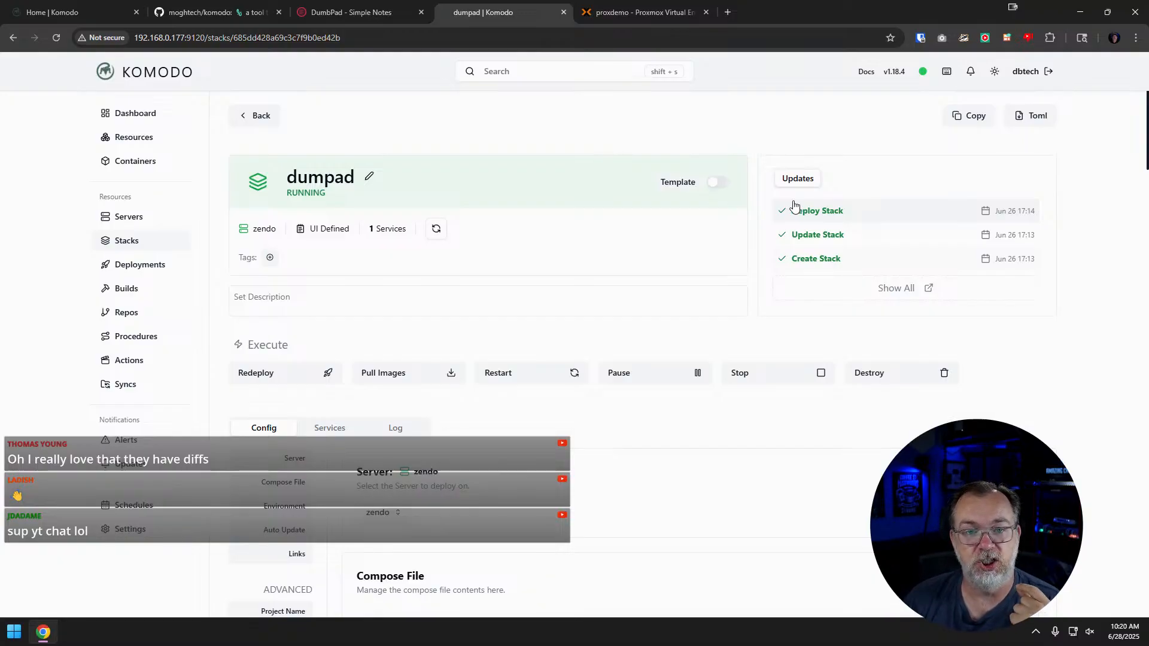
Examine both stages of the dumpad stack's Create Stack log and close it
{"action": "left_click", "coordinate": [818, 259]}
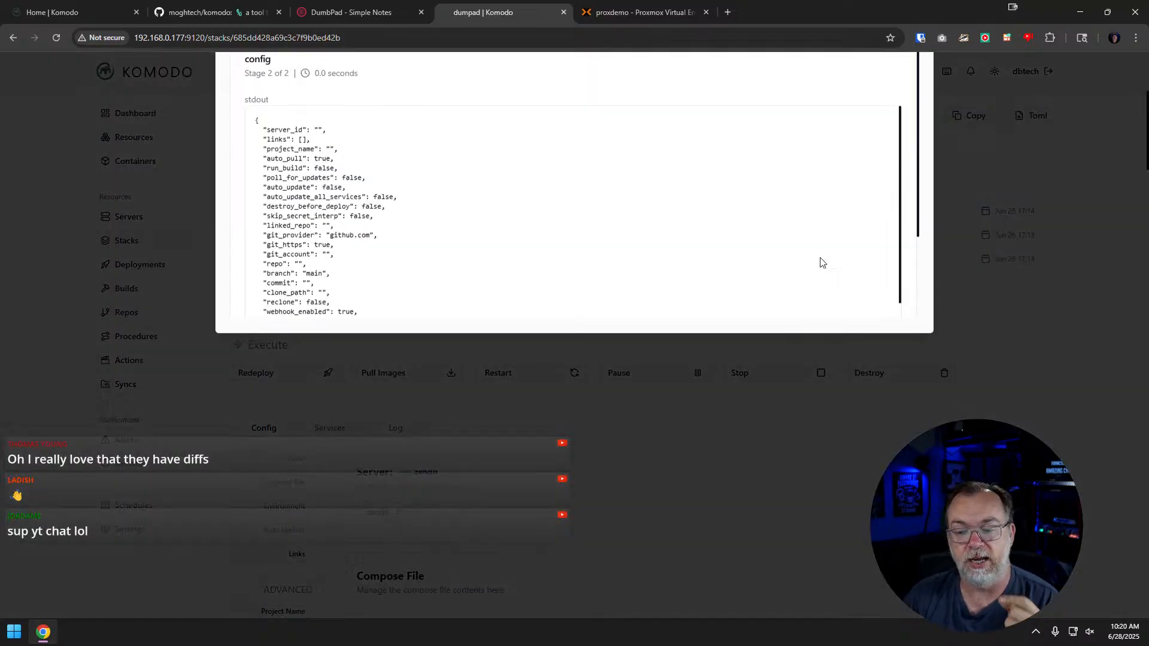
{"action": "scroll", "coordinate": [562, 317], "scroll_direction": "down", "scroll_amount": 2}
{"action": "scroll", "coordinate": [567, 311], "scroll_direction": "up", "scroll_amount": 2}
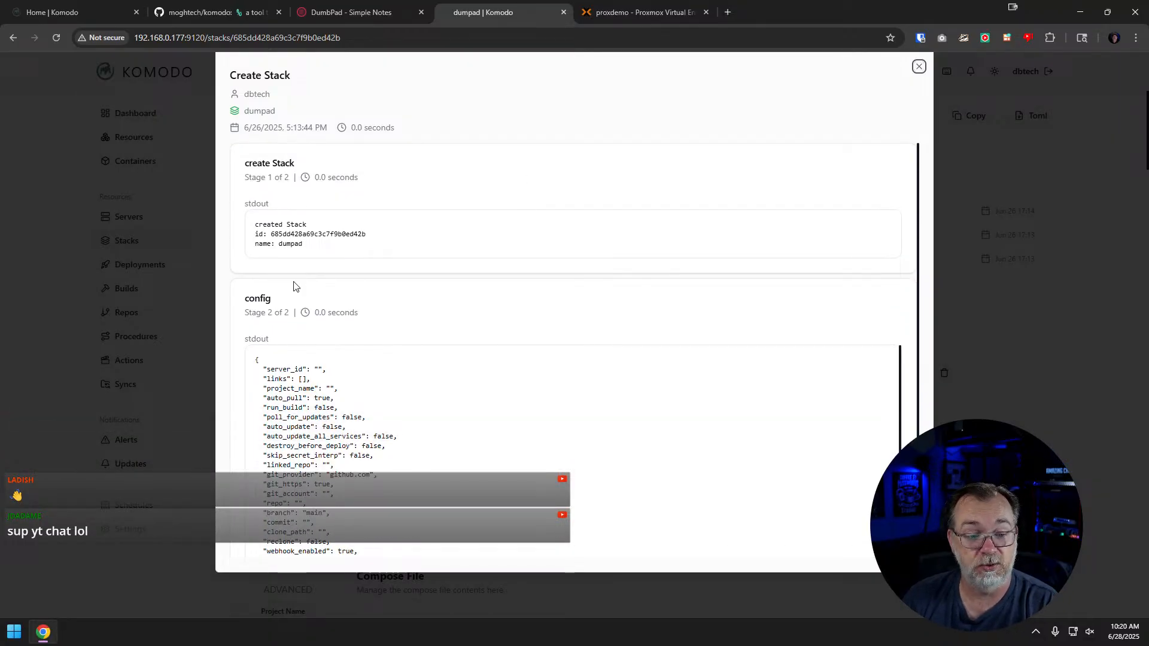
{"action": "left_click", "coordinate": [160, 300]}
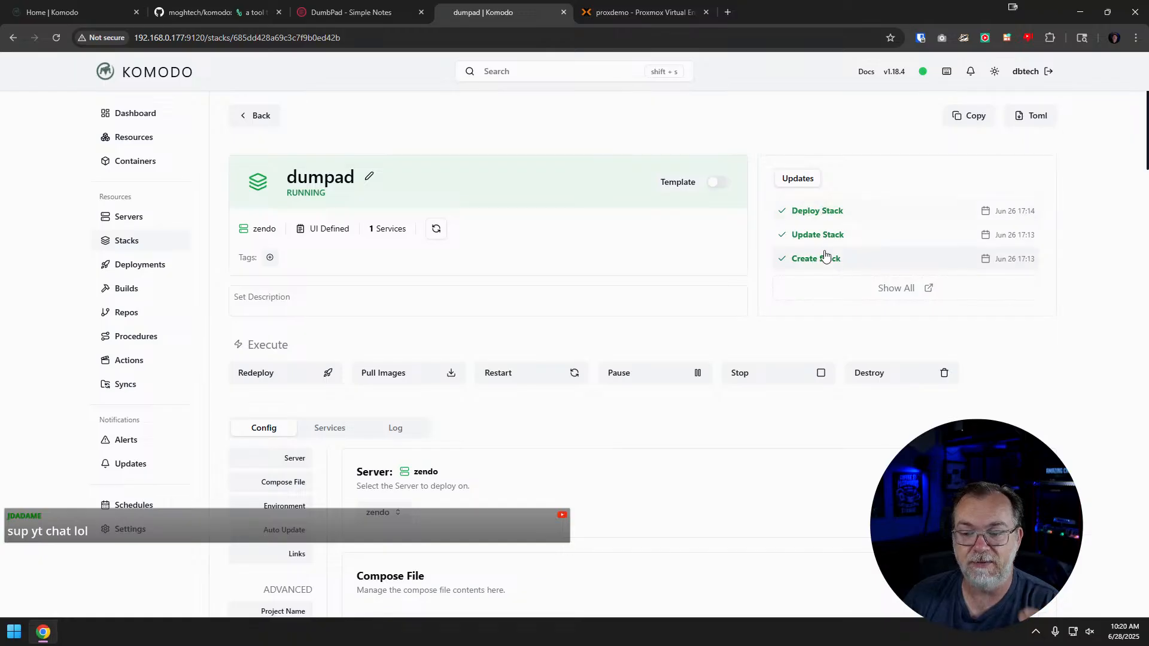
Revisit the dumpad stack's Deploy Stack and Update Stack entries, and return to the Komodo dashboard
{"action": "left_click", "coordinate": [811, 217]}
{"action": "key", "text": "Escape"}
{"action": "left_click", "coordinate": [842, 234]}
{"action": "scroll", "coordinate": [808, 305], "scroll_direction": "down", "scroll_amount": 2}
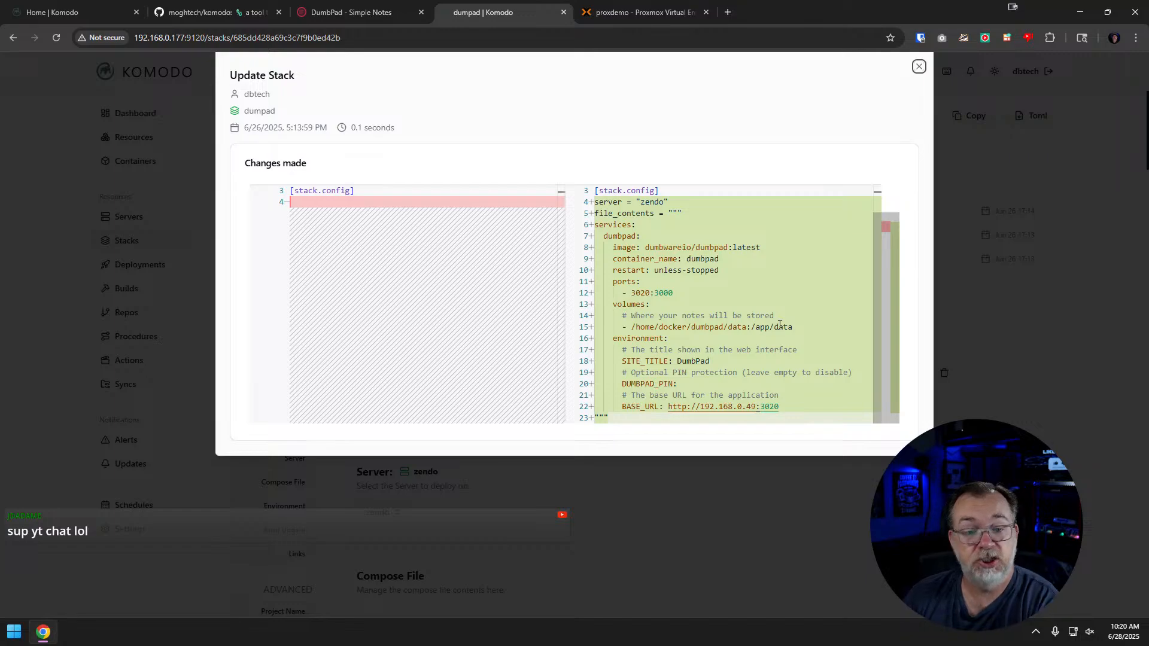
{"action": "left_click", "coordinate": [167, 277]}
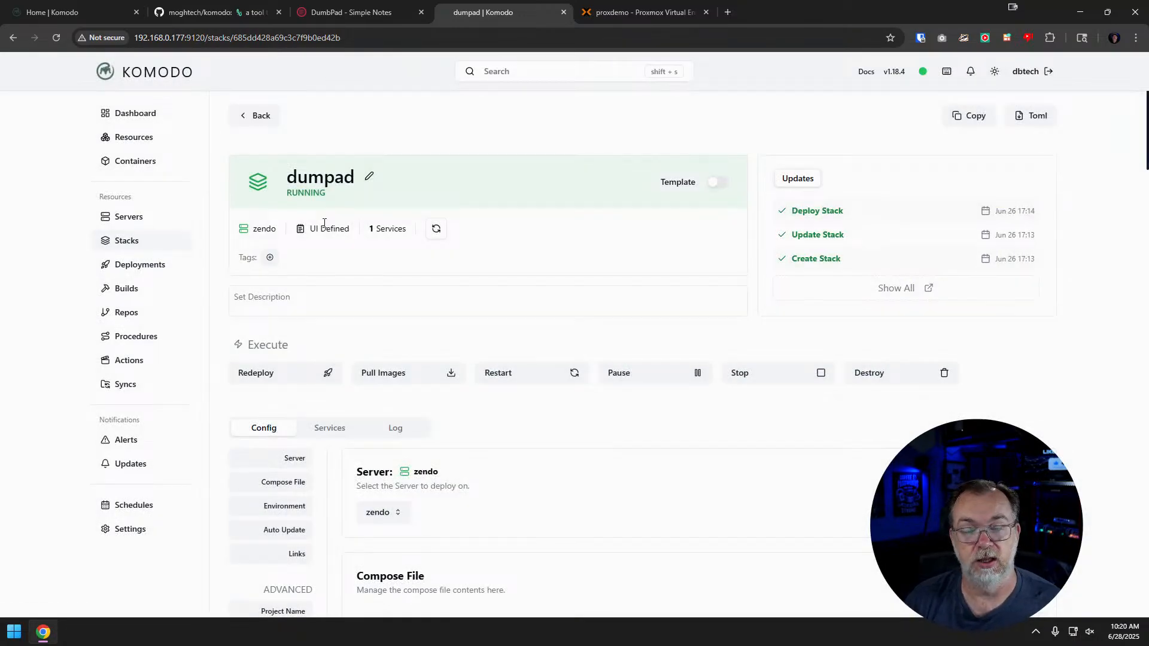
{"action": "left_click", "coordinate": [144, 114]}
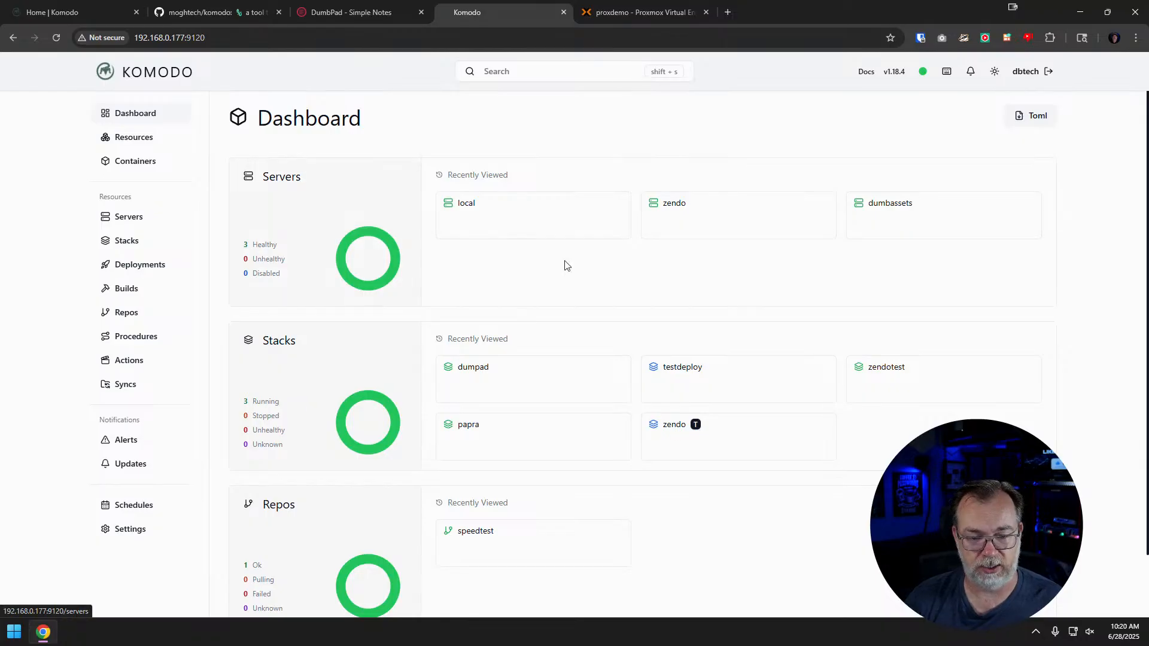
Open the zendo server and examine the change recorded in its latest Update Server entry, closing the entry when done
{"action": "left_click", "coordinate": [454, 208]}
{"action": "key", "text": "alt+Left"}
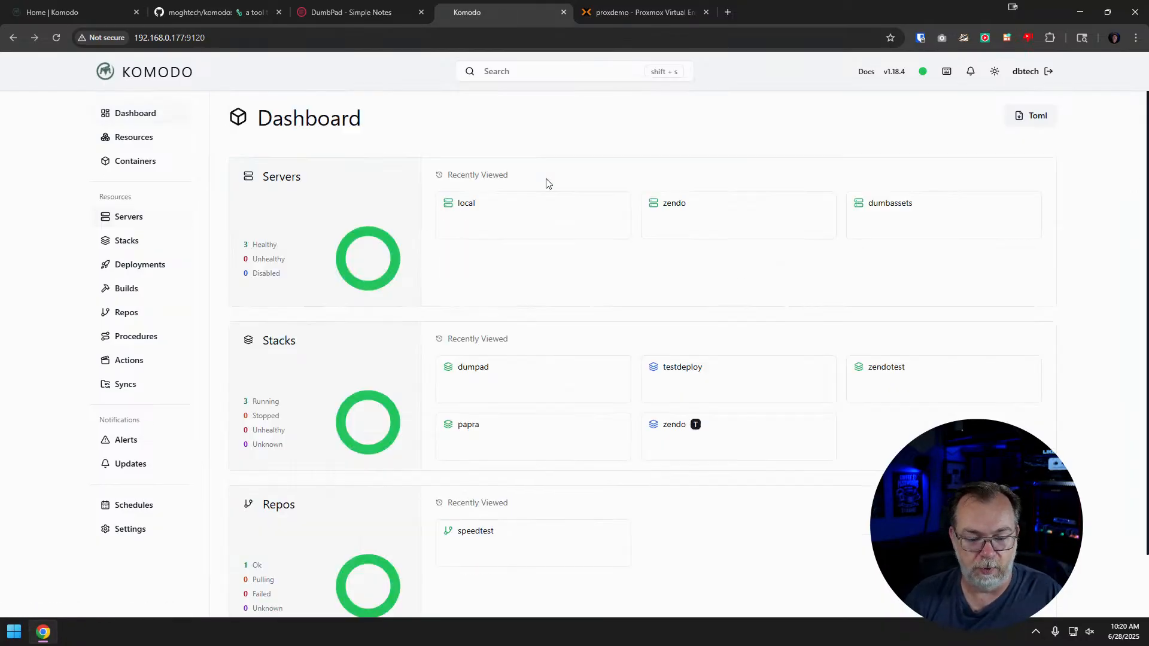
{"action": "left_click", "coordinate": [709, 198]}
{"action": "scroll", "coordinate": [636, 330], "scroll_direction": "down", "scroll_amount": 3}
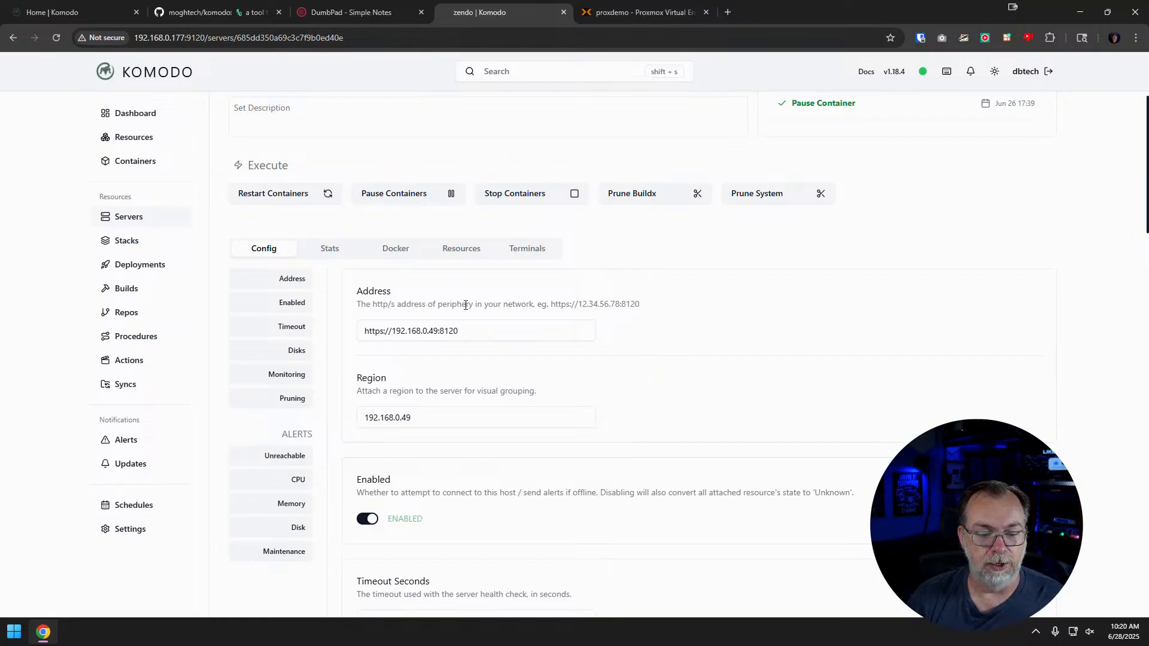
{"action": "scroll", "coordinate": [552, 292], "scroll_direction": "up", "scroll_amount": 3}
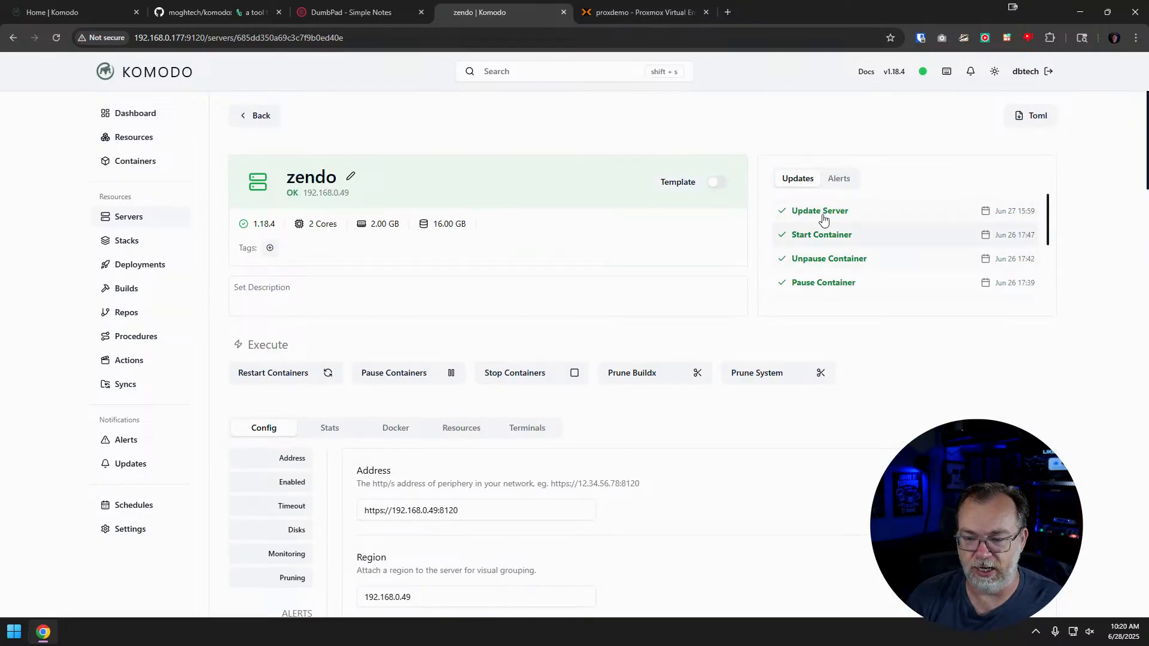
{"action": "left_click", "coordinate": [803, 210]}
{"action": "left_click_drag", "start_coordinate": [628, 247], "coordinate": [721, 244]}
{"action": "left_click", "coordinate": [580, 325]}
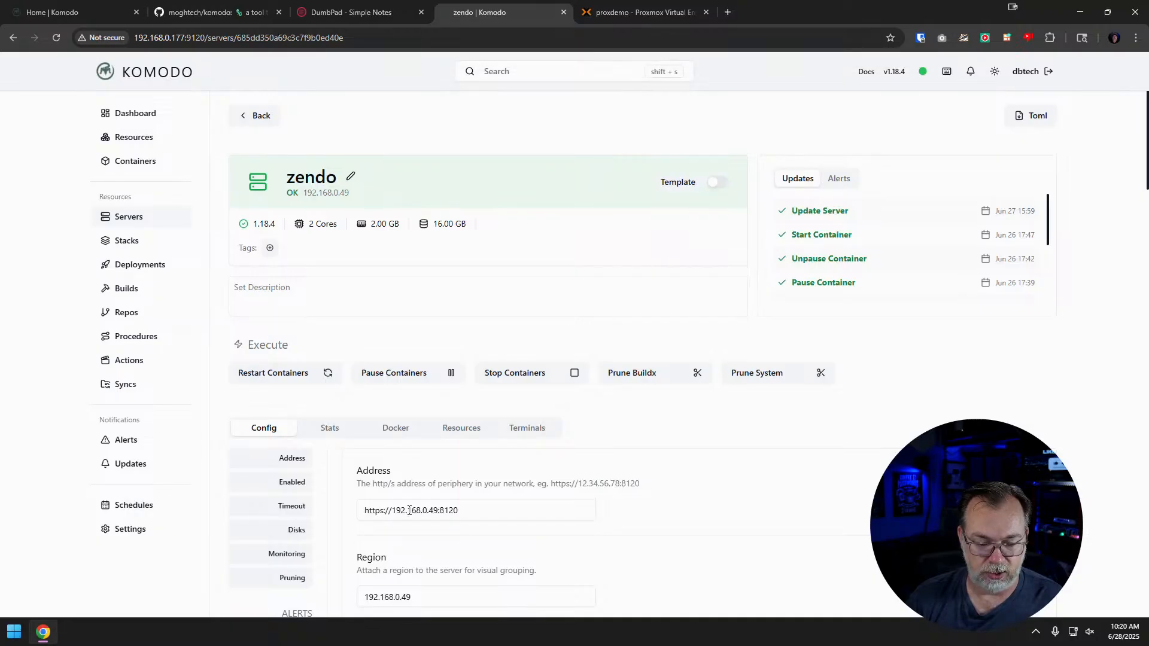
Look at the zendo server's address and region, and reopen its page from the dashboard after visiting the Servers list
{"action": "scroll", "coordinate": [419, 577], "scroll_direction": "down", "scroll_amount": 2}
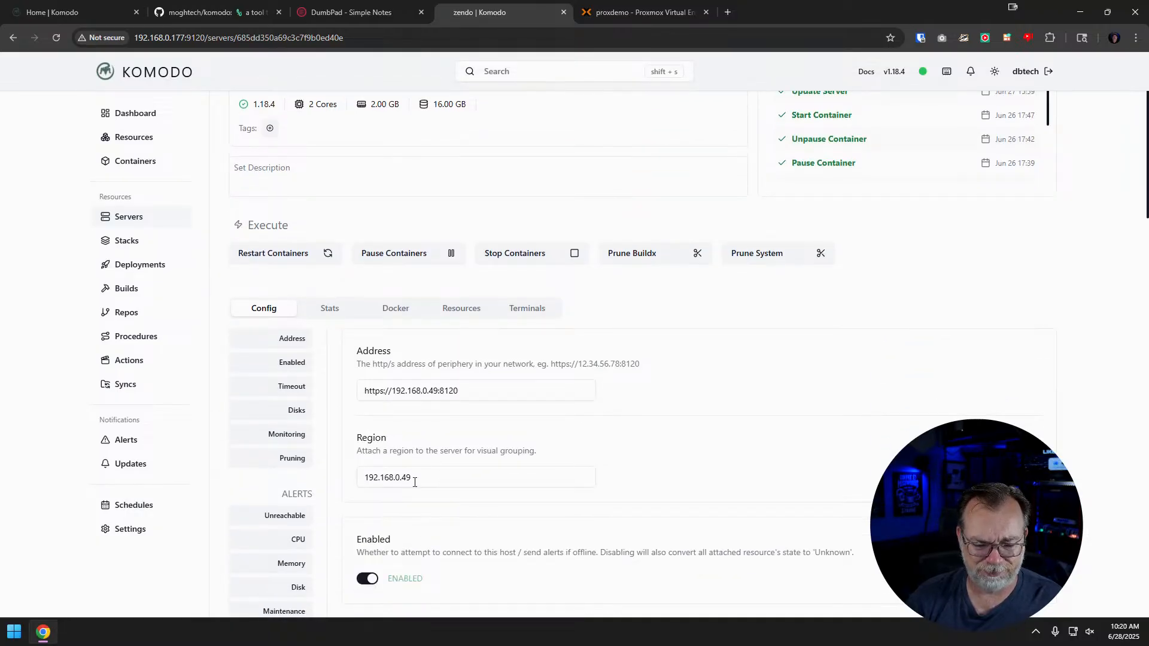
{"action": "left_click", "coordinate": [126, 218]}
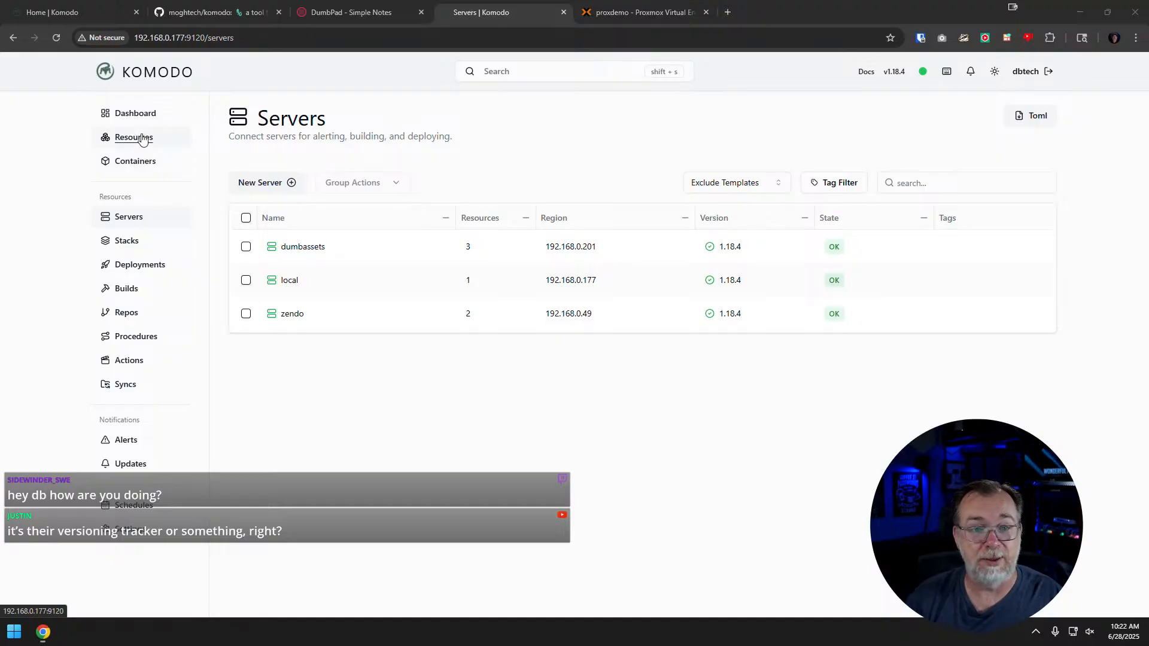
{"action": "left_click", "coordinate": [129, 114]}
{"action": "left_click", "coordinate": [685, 215]}
{"action": "key", "text": "alt+Left"}
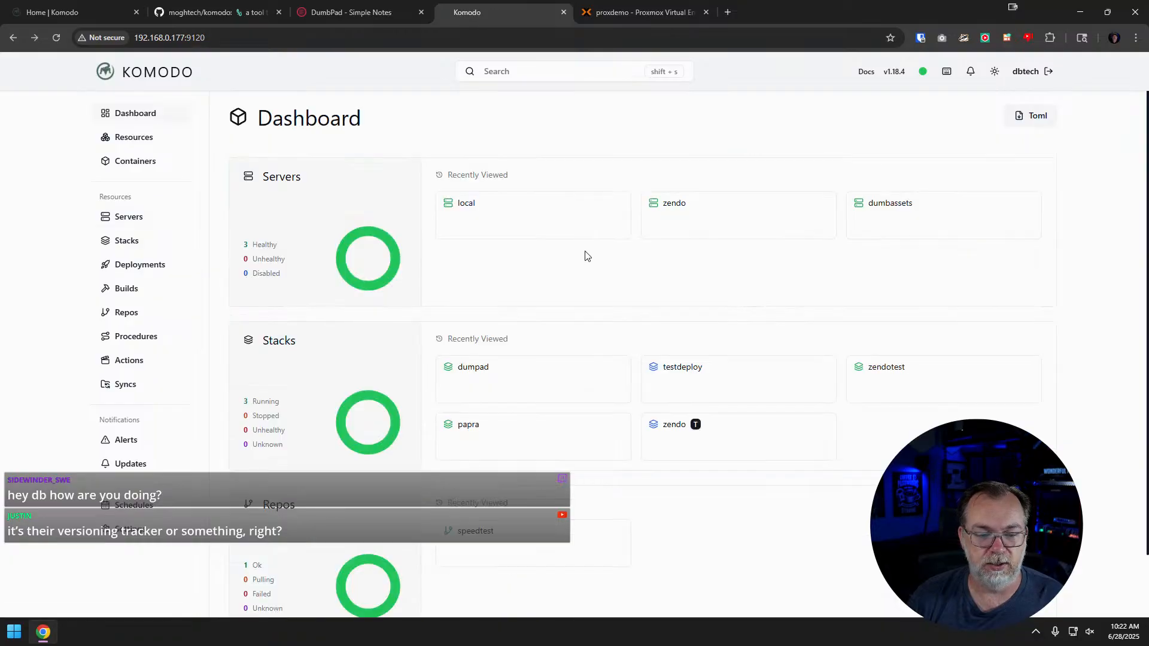
{"action": "left_click", "coordinate": [644, 223]}
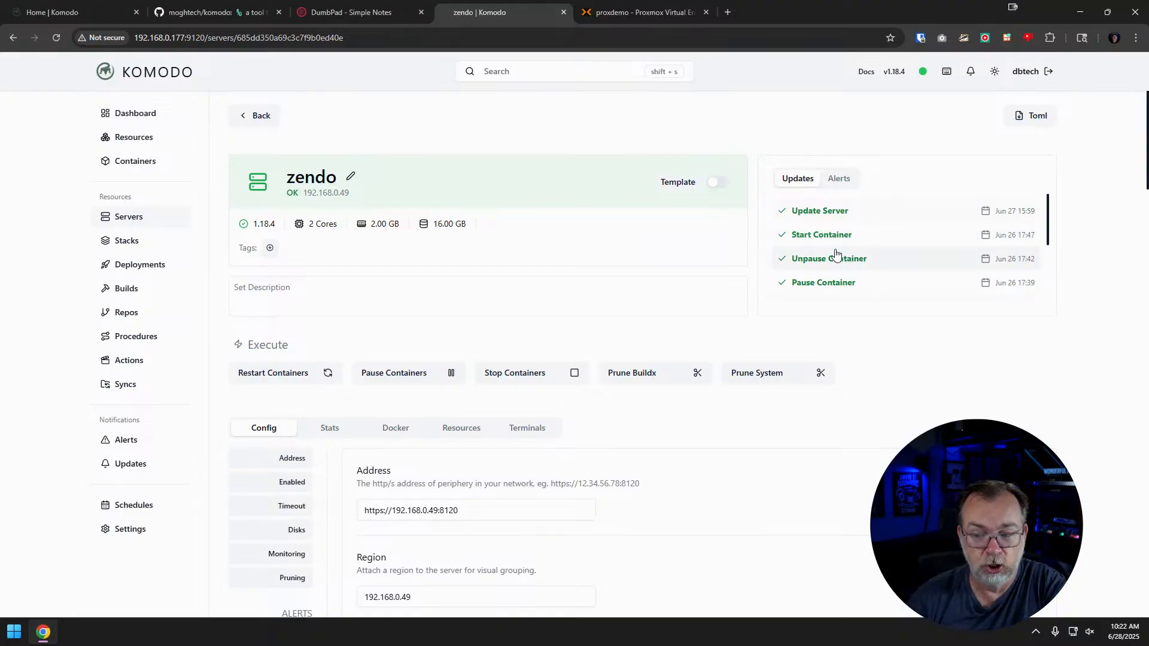
Examine the zendo server's configuration, from its address and timeout through disks, monitoring and pruning to the alert thresholds
{"action": "scroll", "coordinate": [566, 323], "scroll_direction": "down", "scroll_amount": 3}
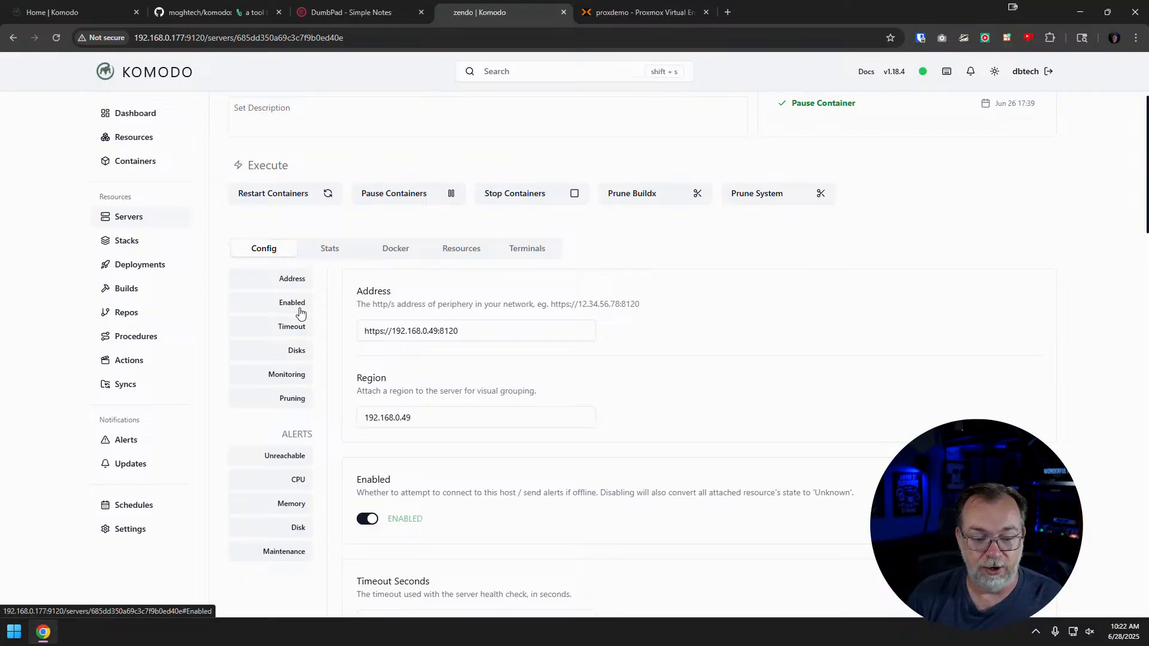
{"action": "left_click", "coordinate": [295, 354]}
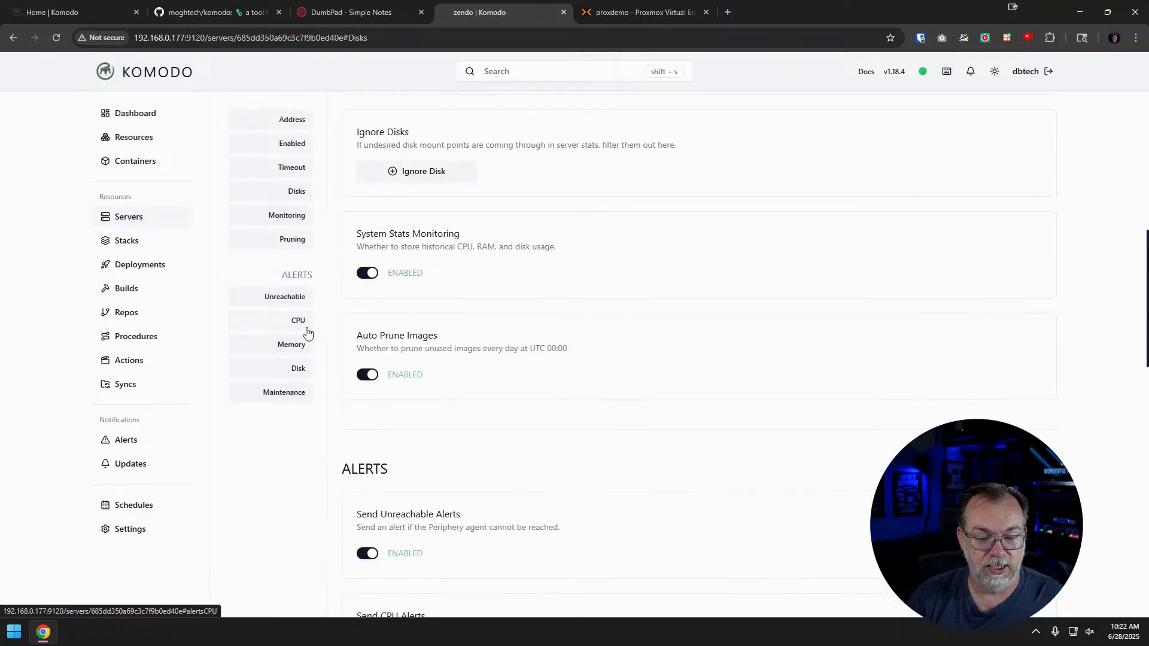
{"action": "scroll", "coordinate": [443, 292], "scroll_direction": "down", "scroll_amount": 15}
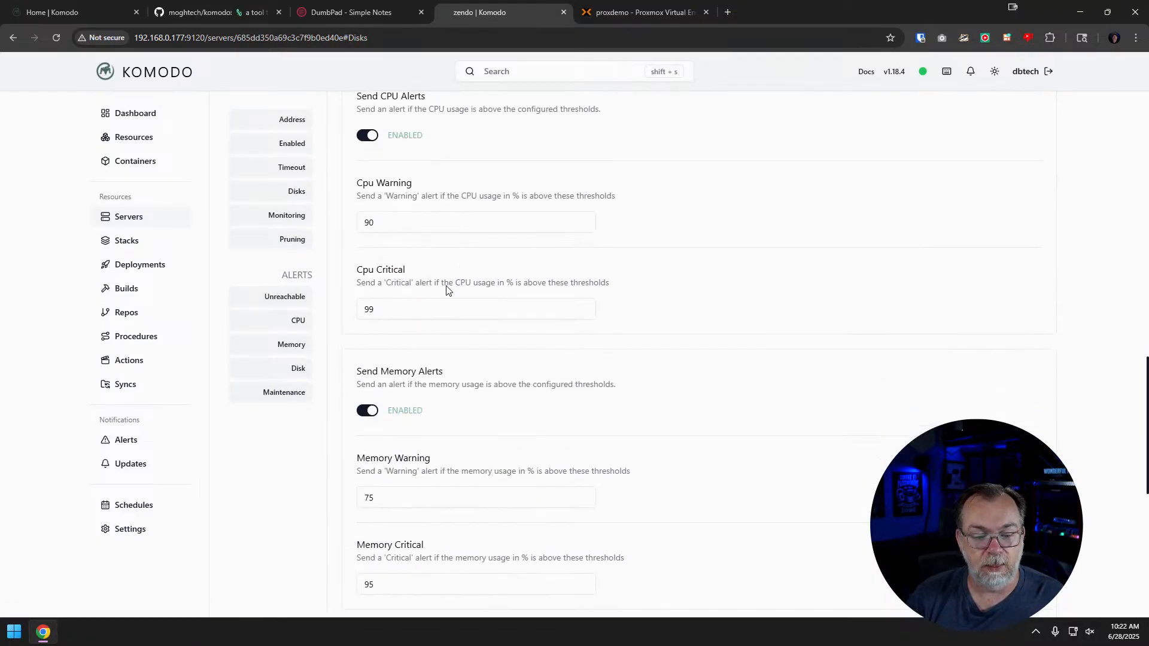
{"action": "scroll", "coordinate": [446, 290], "scroll_direction": "up", "scroll_amount": 6}
{"action": "scroll", "coordinate": [446, 291], "scroll_direction": "up", "scroll_amount": 15}
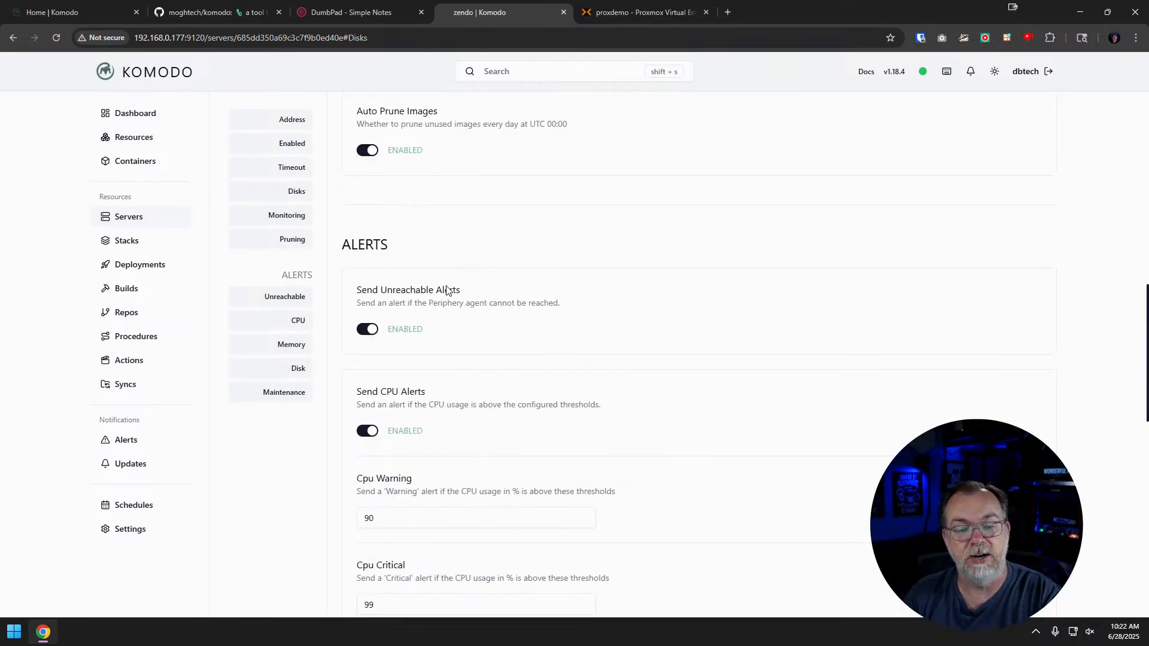
{"action": "scroll", "coordinate": [446, 291], "scroll_direction": "down", "scroll_amount": 3}
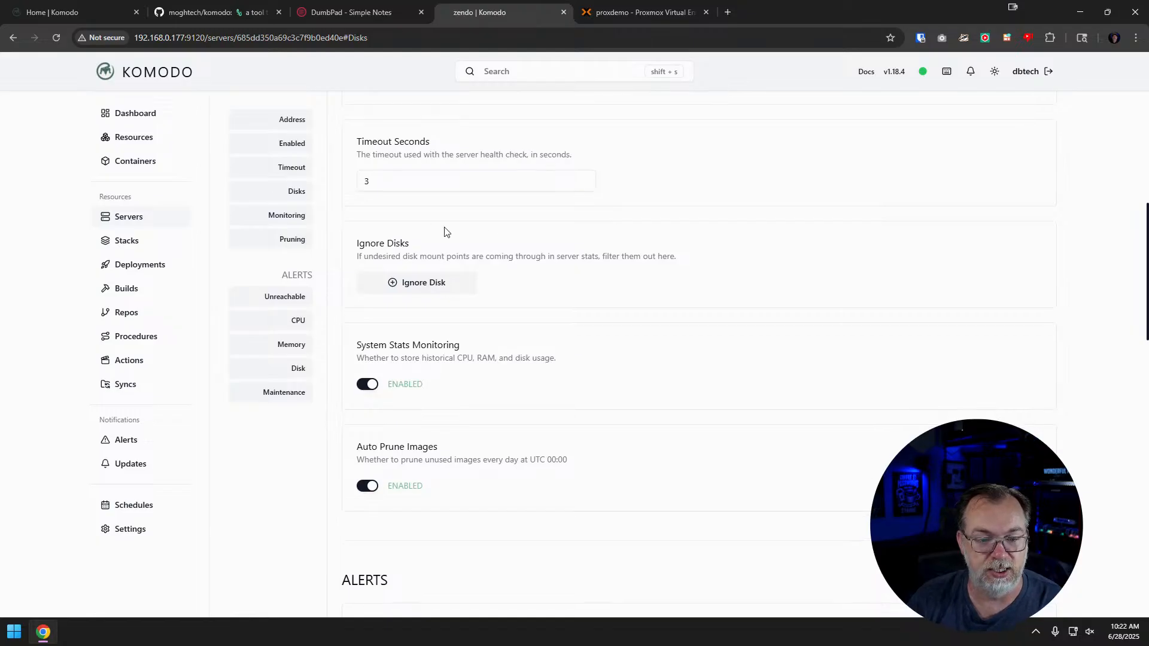
{"action": "scroll", "coordinate": [454, 306], "scroll_direction": "up", "scroll_amount": 4}
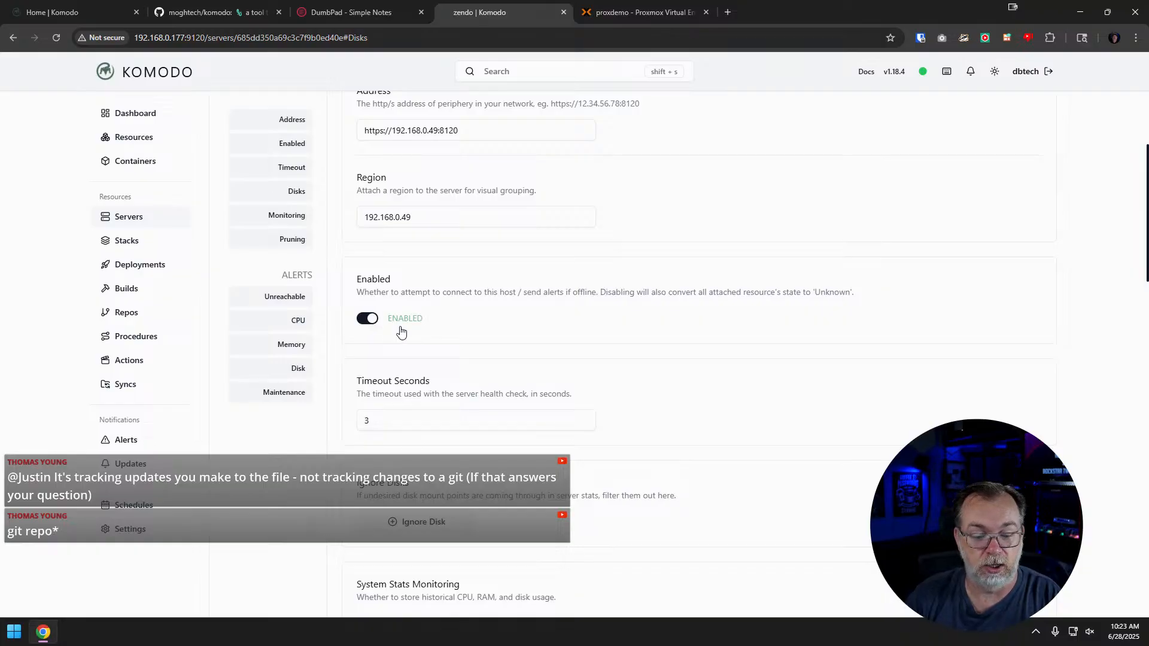
{"action": "scroll", "coordinate": [431, 333], "scroll_direction": "down", "scroll_amount": 3}
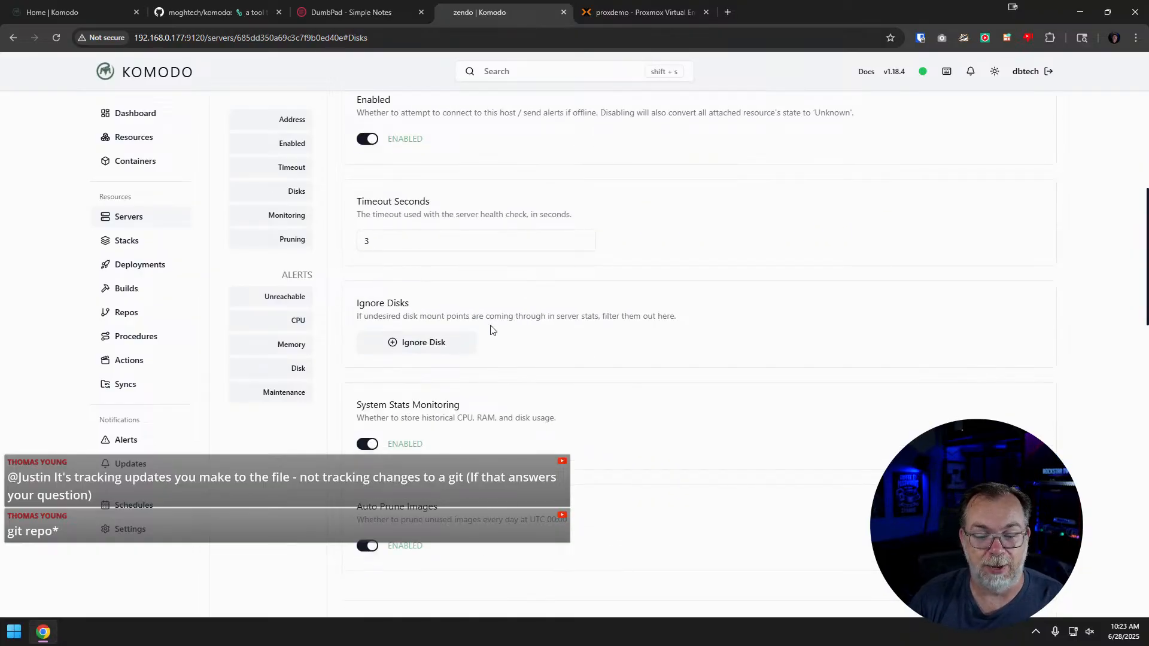
{"action": "scroll", "coordinate": [516, 374], "scroll_direction": "down", "scroll_amount": 3}
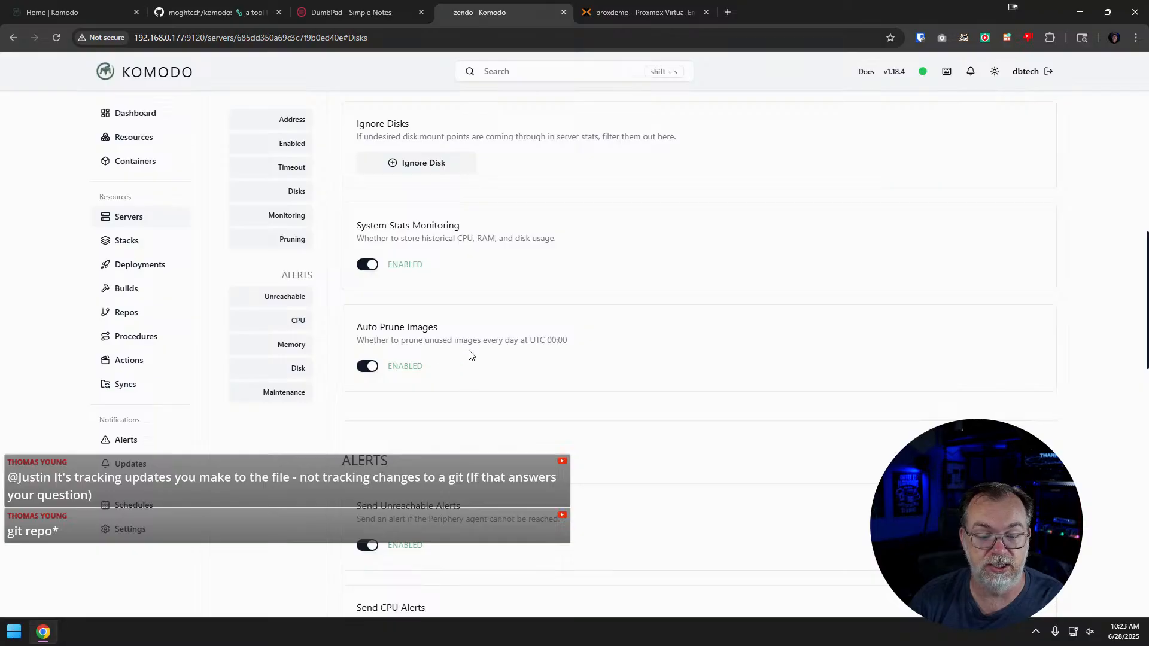
Disable Auto Prune Images on the zendo server and save the change with confirmation
{"action": "left_click", "coordinate": [396, 371]}
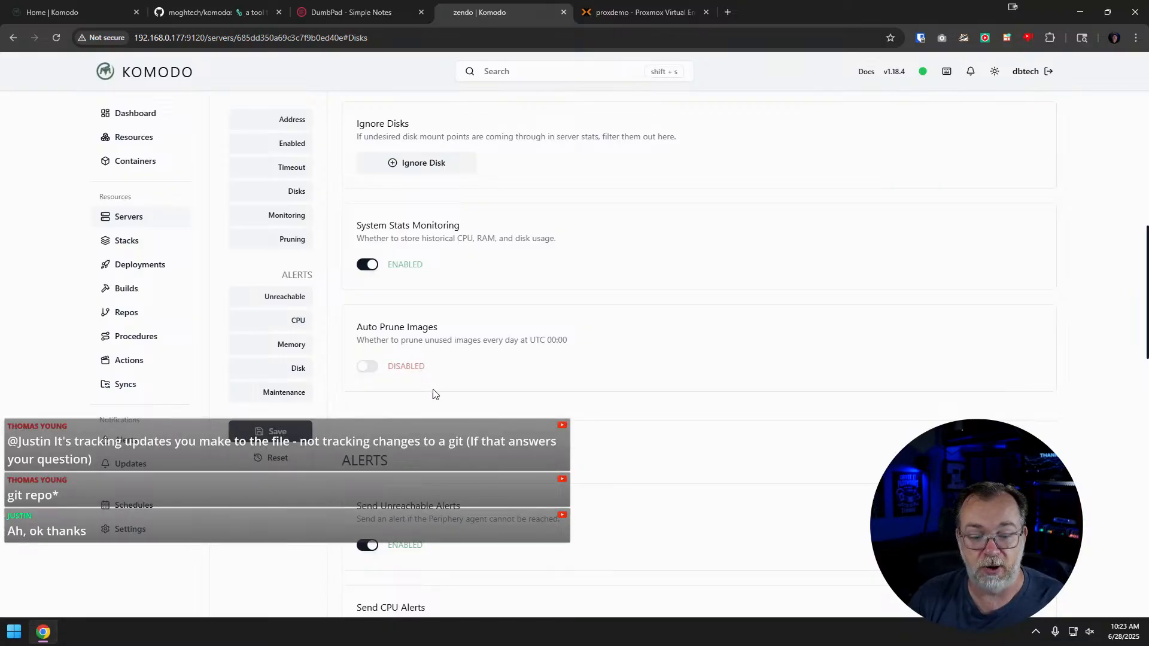
{"action": "left_click", "coordinate": [281, 431]}
{"action": "left_click", "coordinate": [711, 422]}
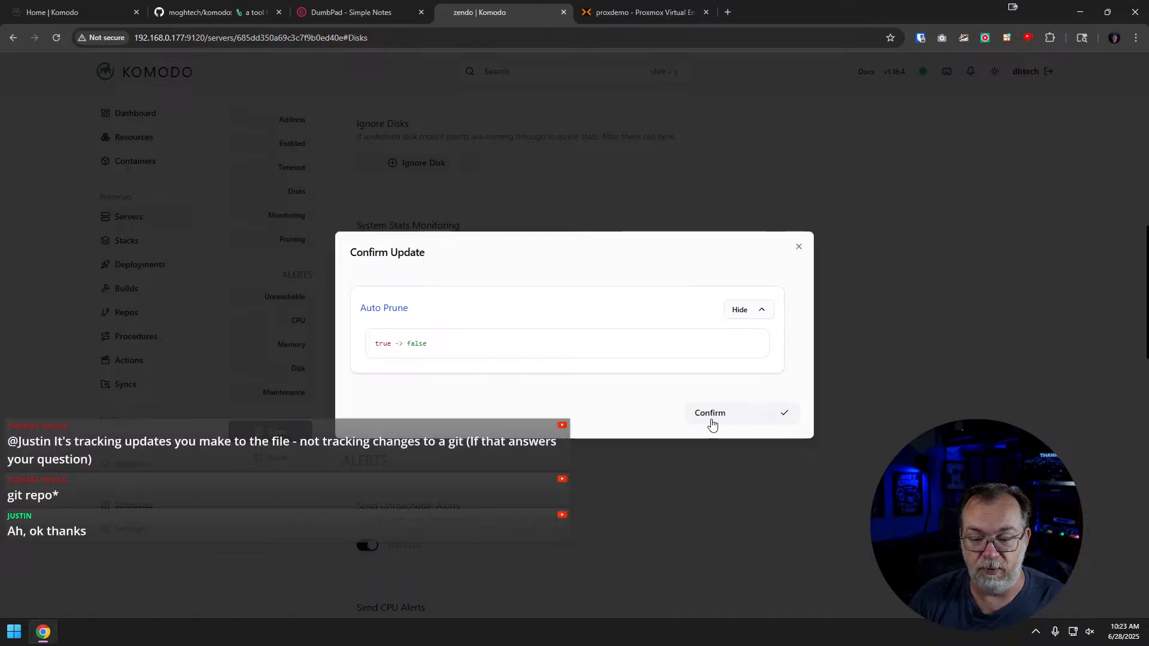
{"action": "left_click", "coordinate": [711, 418]}
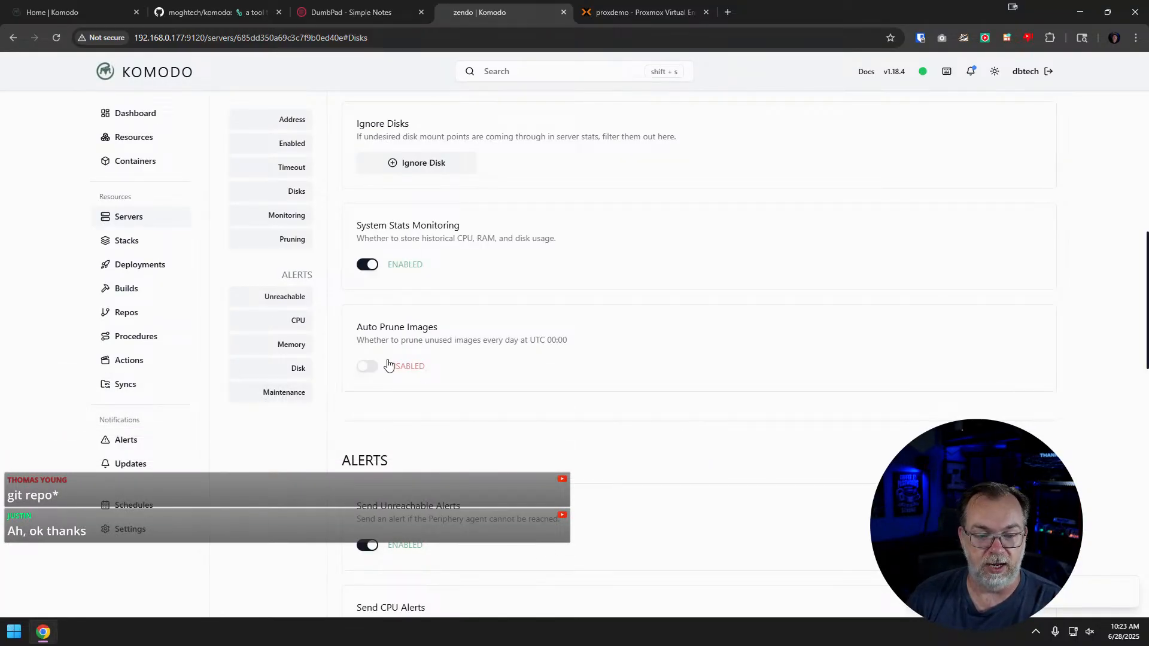
Re-enable Auto Prune Images on the zendo server and confirm the configuration update
{"action": "left_click", "coordinate": [367, 373]}
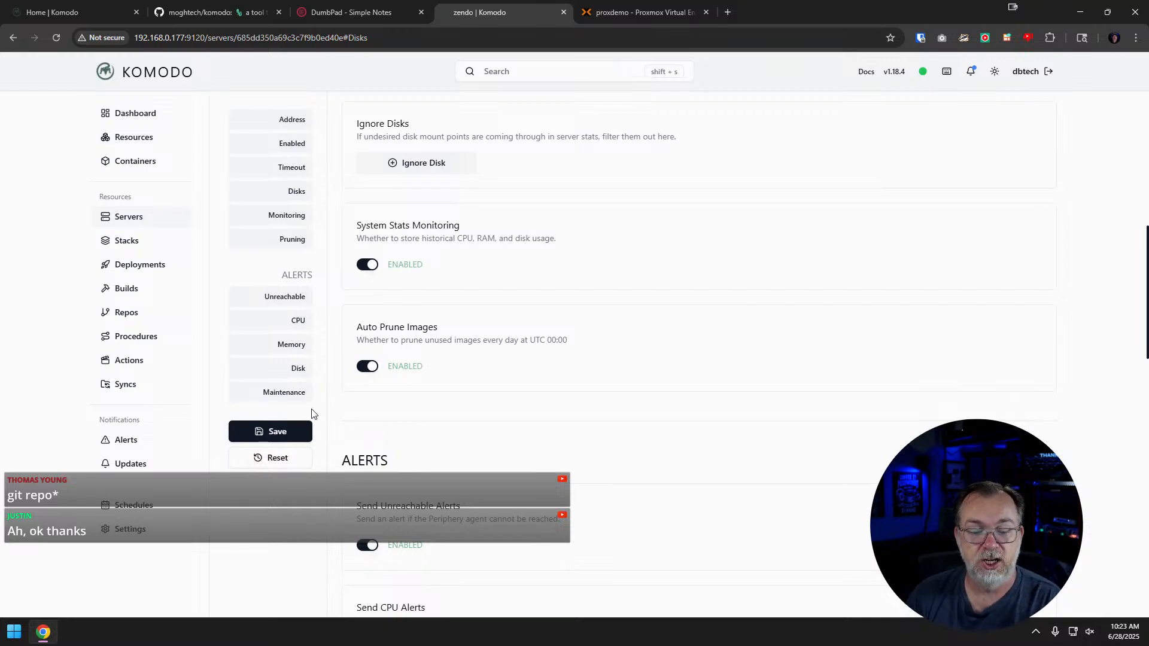
{"action": "left_click", "coordinate": [276, 433]}
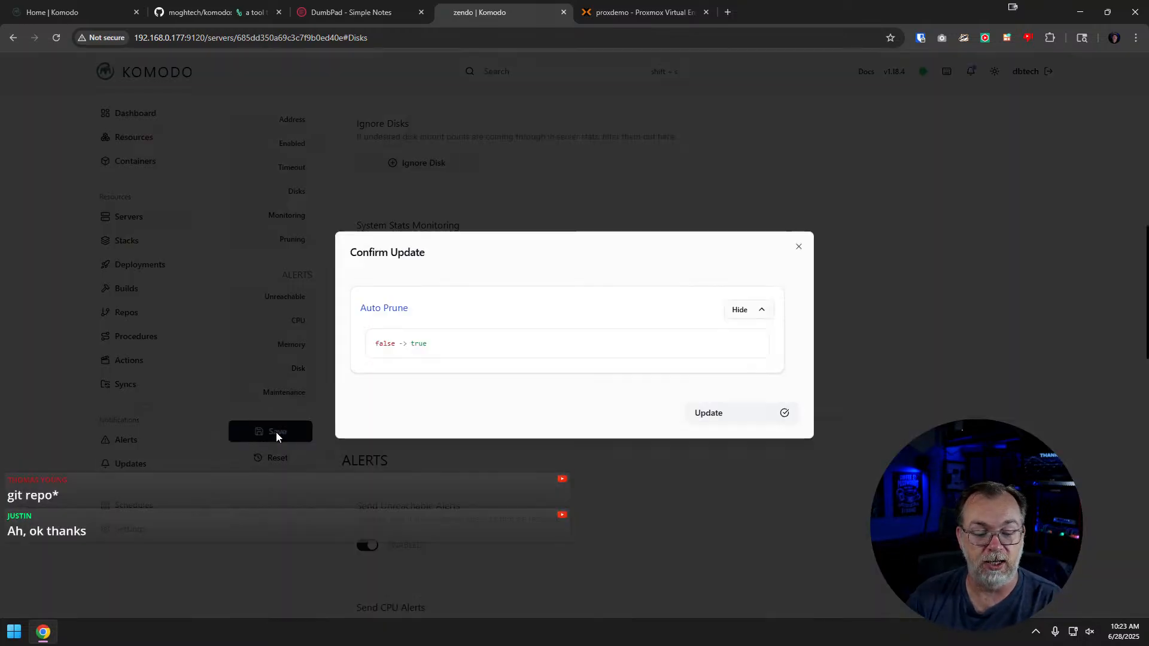
{"action": "left_click", "coordinate": [712, 419]}
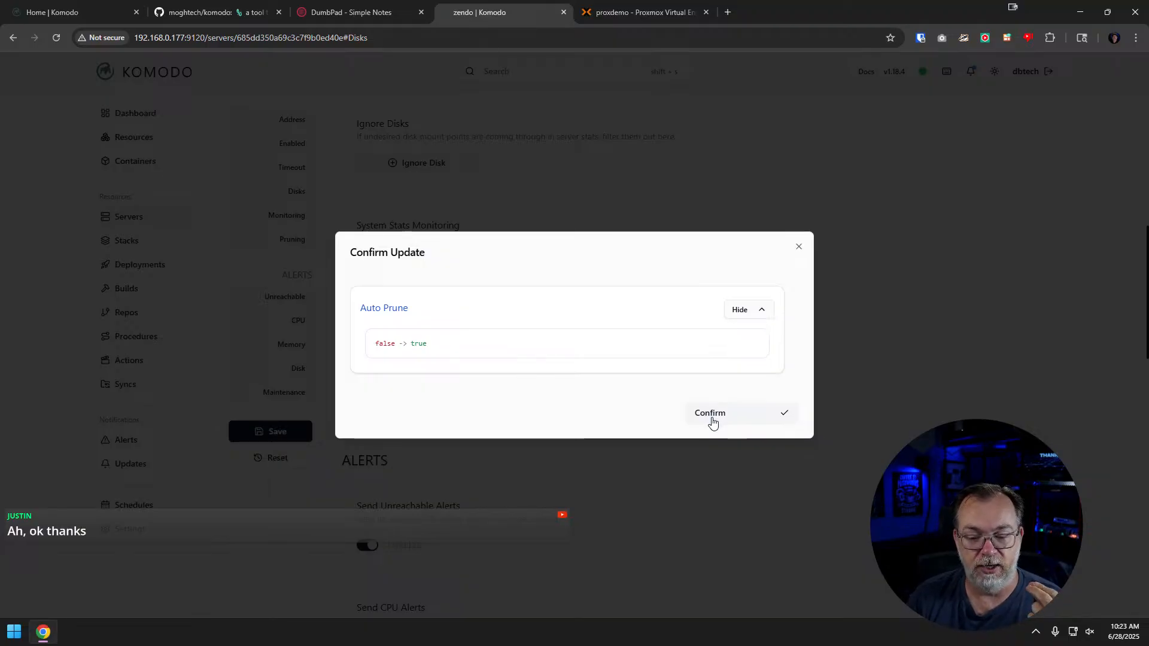
{"action": "left_click", "coordinate": [712, 419]}
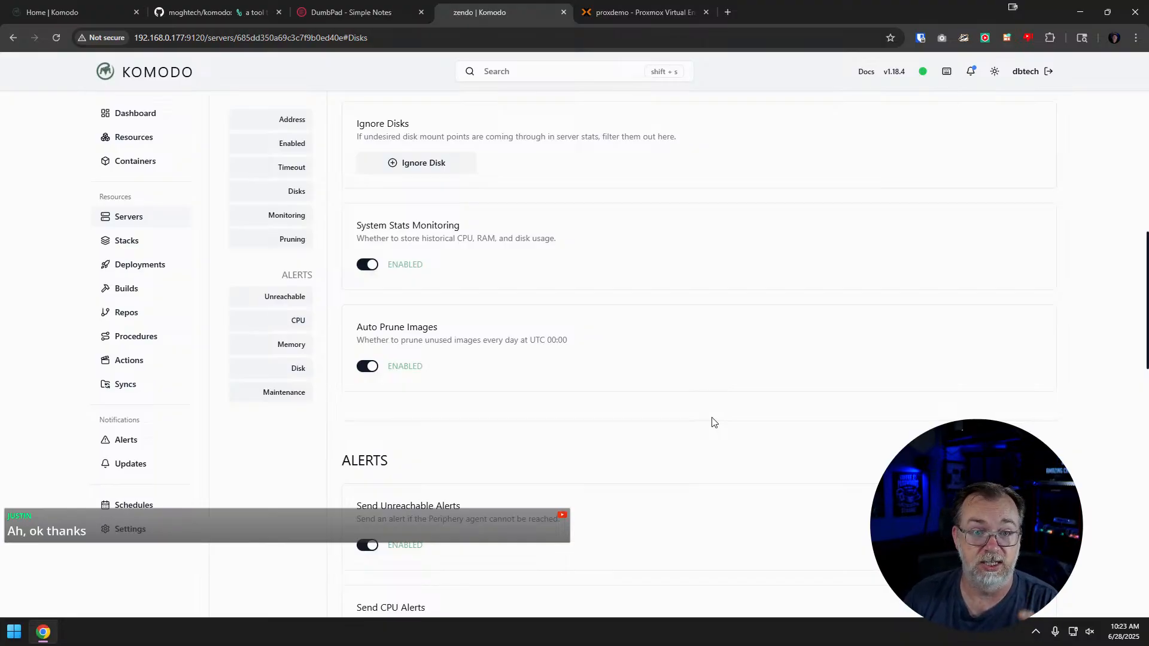
Turn Auto Prune Images off again for the zendo server and save the confirmed update
{"action": "left_click", "coordinate": [367, 372]}
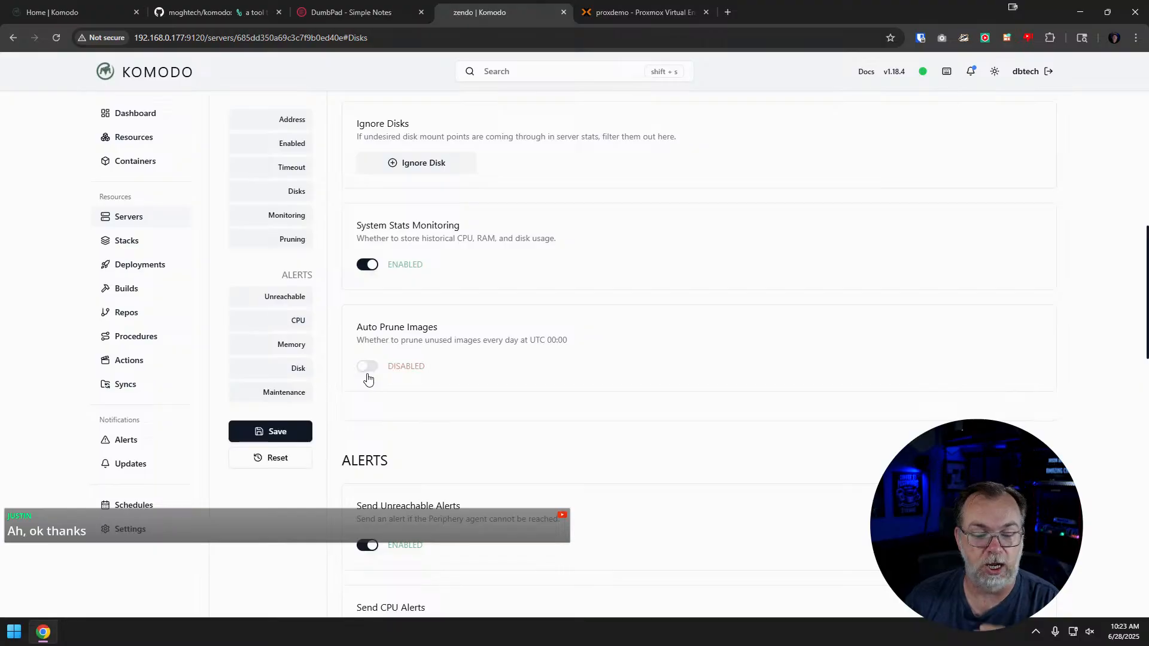
{"action": "left_click", "coordinate": [299, 428]}
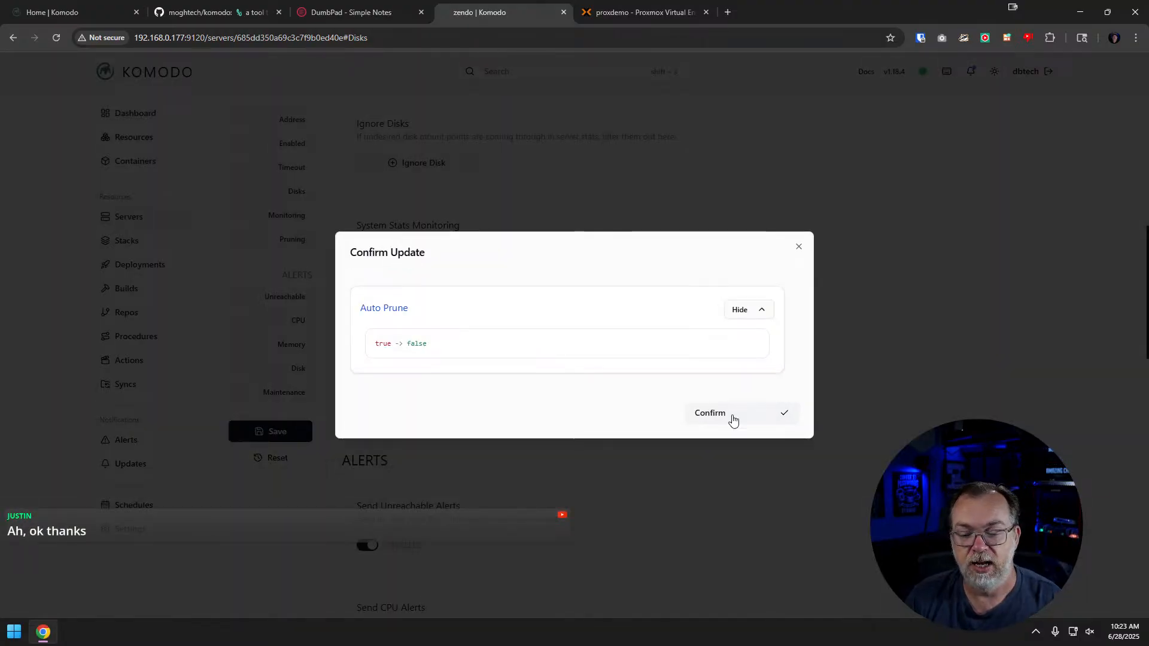
{"action": "left_click", "coordinate": [732, 419]}
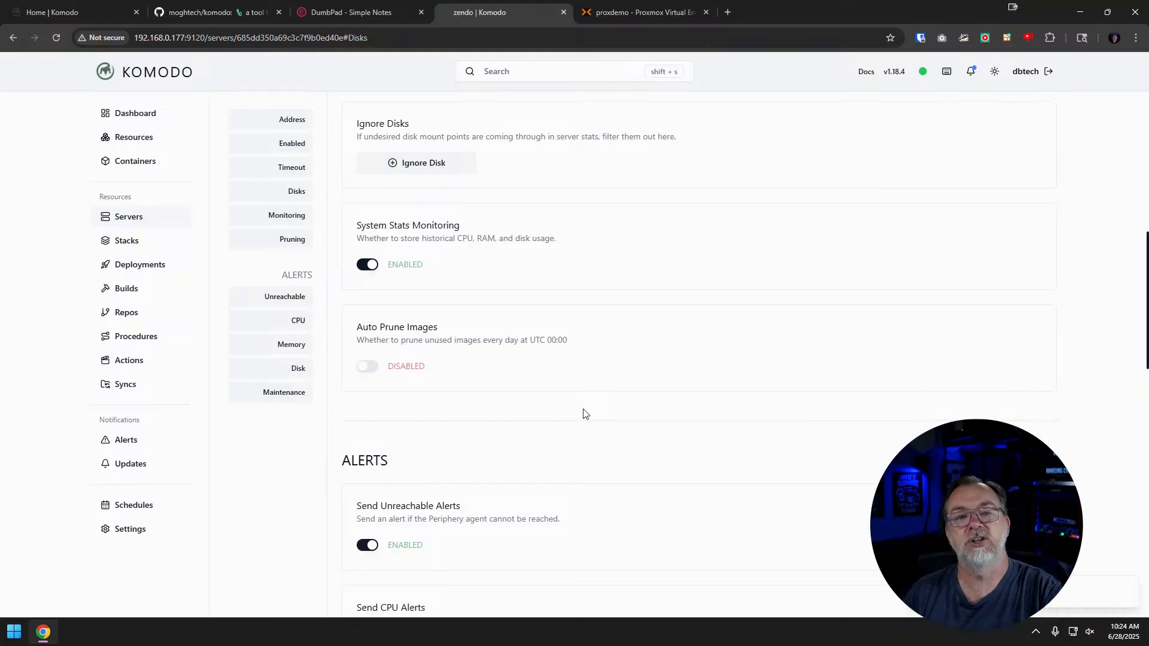
Compare the auto_prune changes in the zendo server's three newest Update Server entries, closing each one after viewing
{"action": "scroll", "coordinate": [616, 361], "scroll_direction": "up", "scroll_amount": 12}
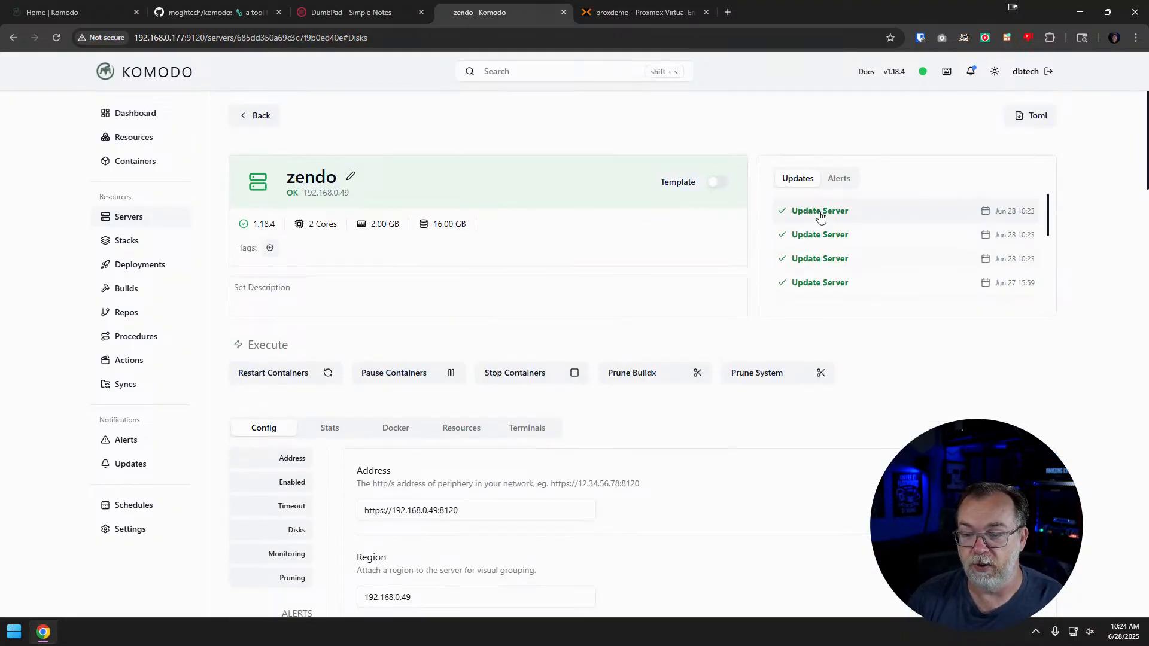
{"action": "left_click", "coordinate": [824, 223]}
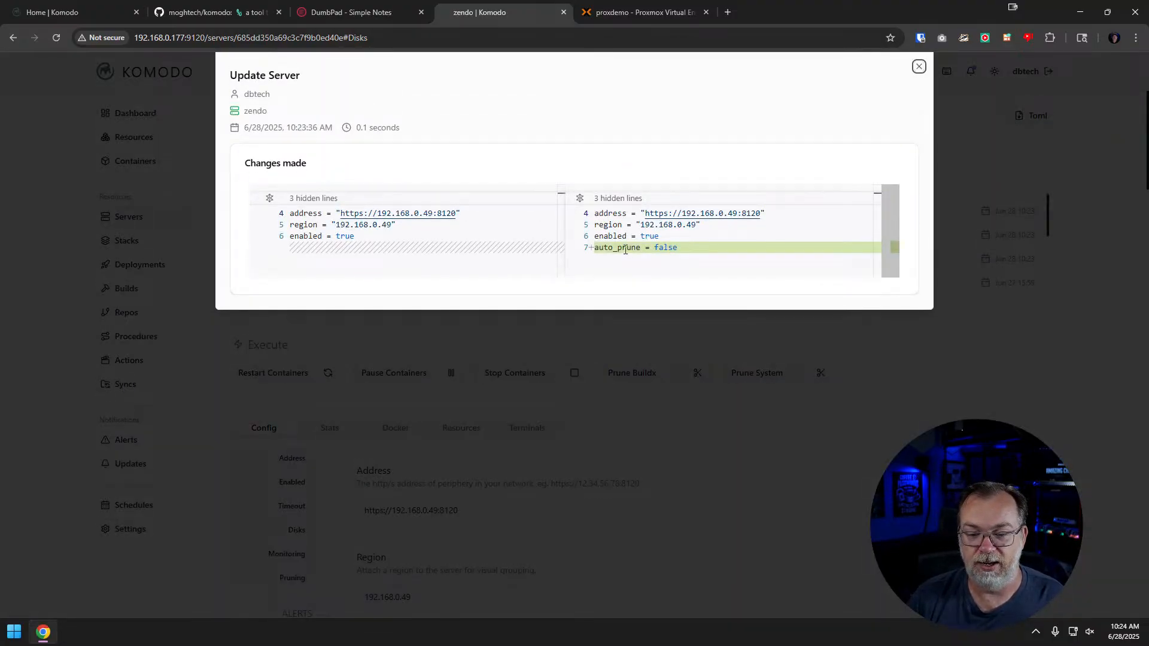
{"action": "left_click", "coordinate": [695, 326]}
{"action": "left_click", "coordinate": [862, 238]}
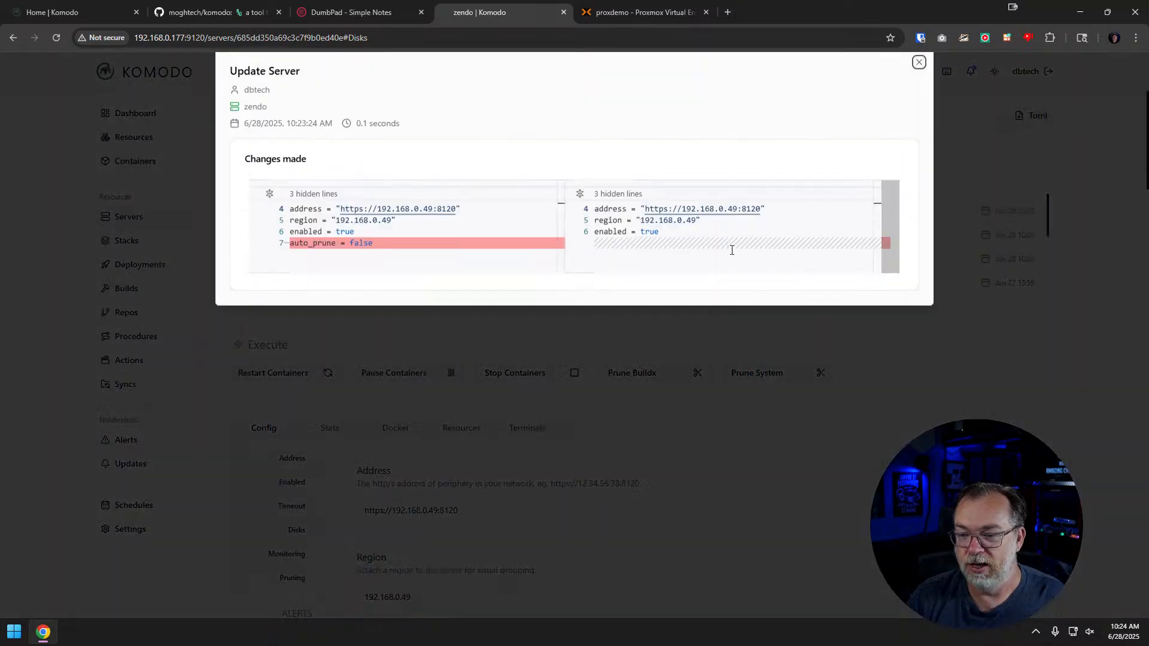
{"action": "left_click", "coordinate": [711, 315]}
{"action": "left_click", "coordinate": [833, 259]}
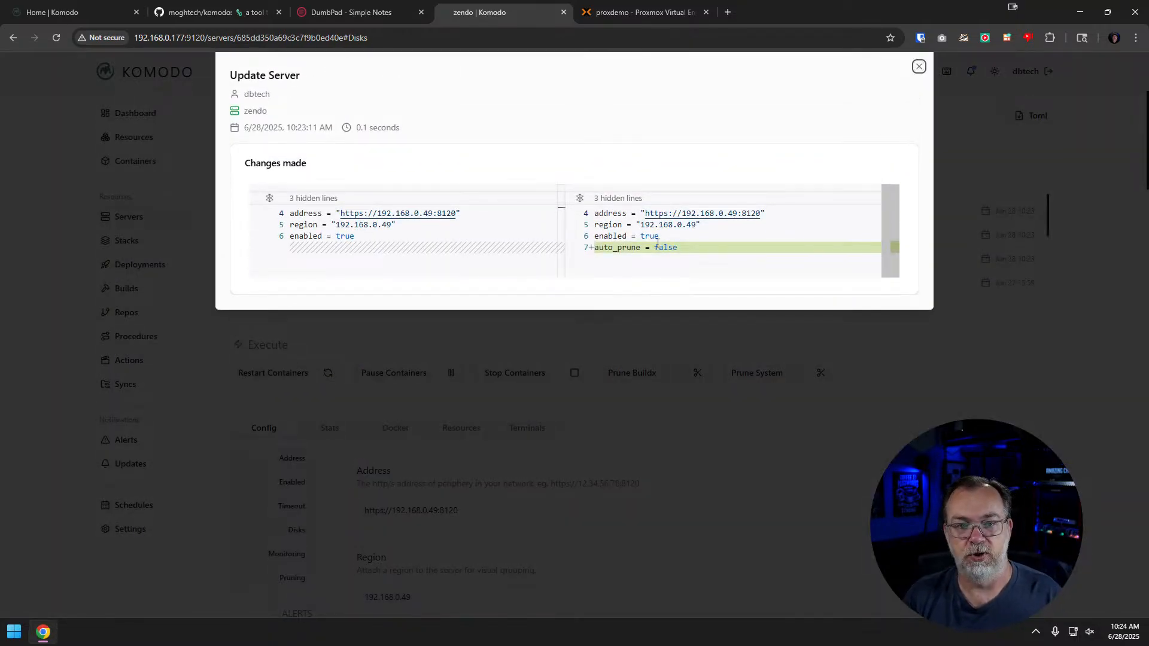
{"action": "left_click", "coordinate": [673, 361]}
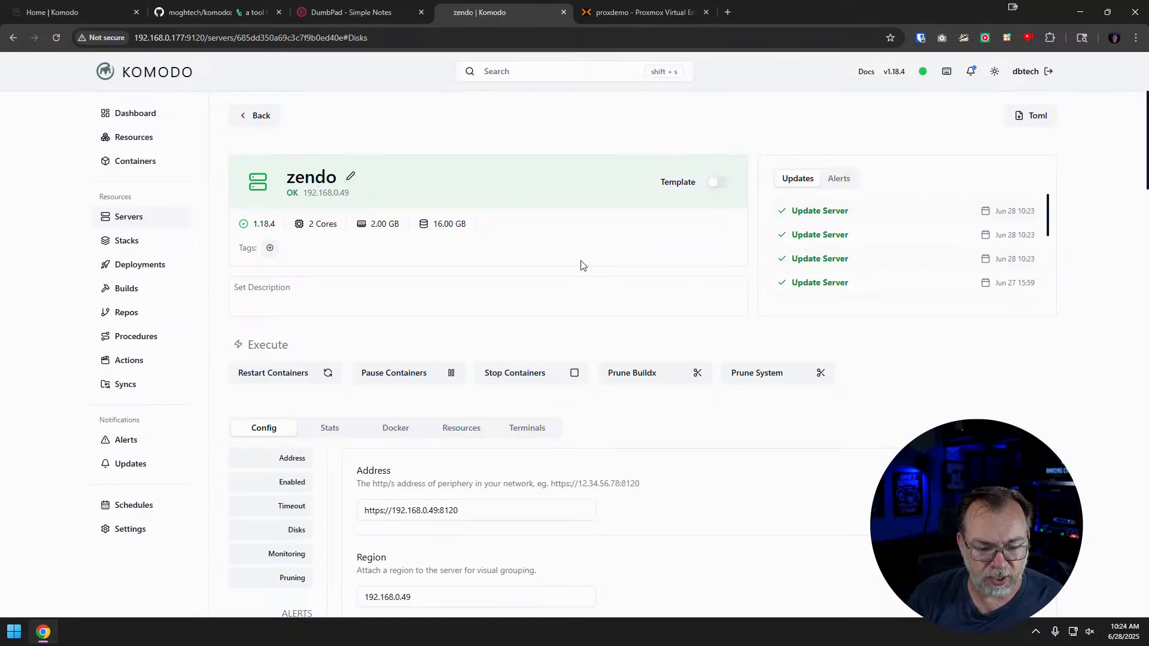
Review the zendo server's unreachable, CPU and memory alert settings, including their warning and critical thresholds
{"action": "scroll", "coordinate": [527, 332], "scroll_direction": "down", "scroll_amount": 3}
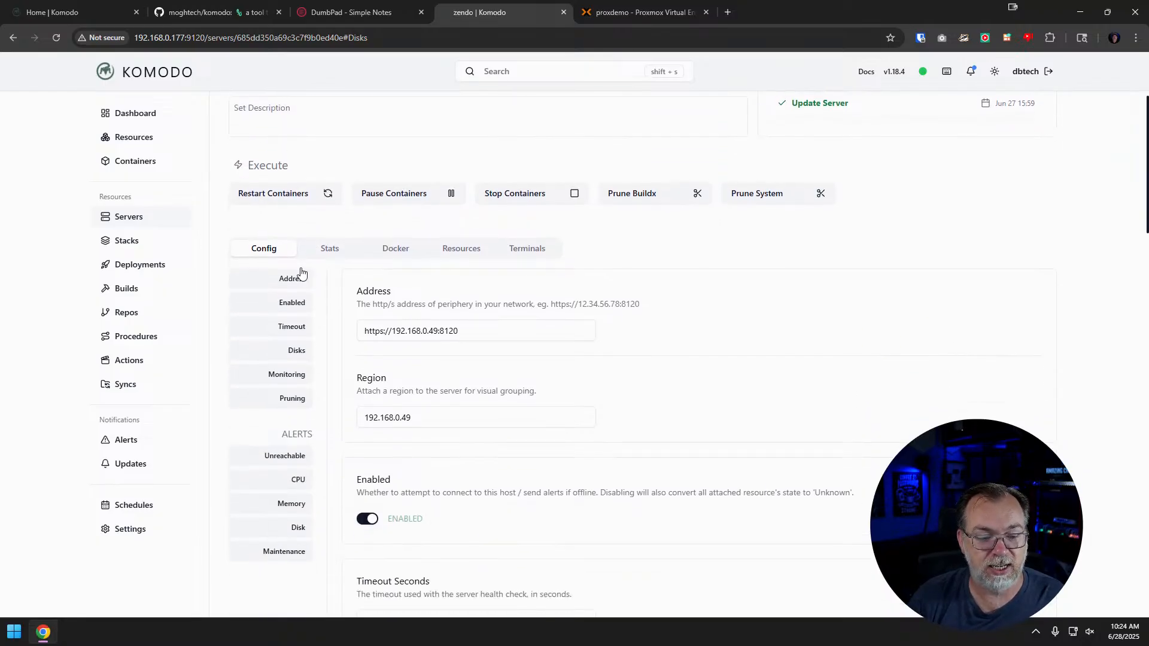
{"action": "scroll", "coordinate": [389, 314], "scroll_direction": "down", "scroll_amount": 1}
{"action": "scroll", "coordinate": [389, 315], "scroll_direction": "down", "scroll_amount": 12}
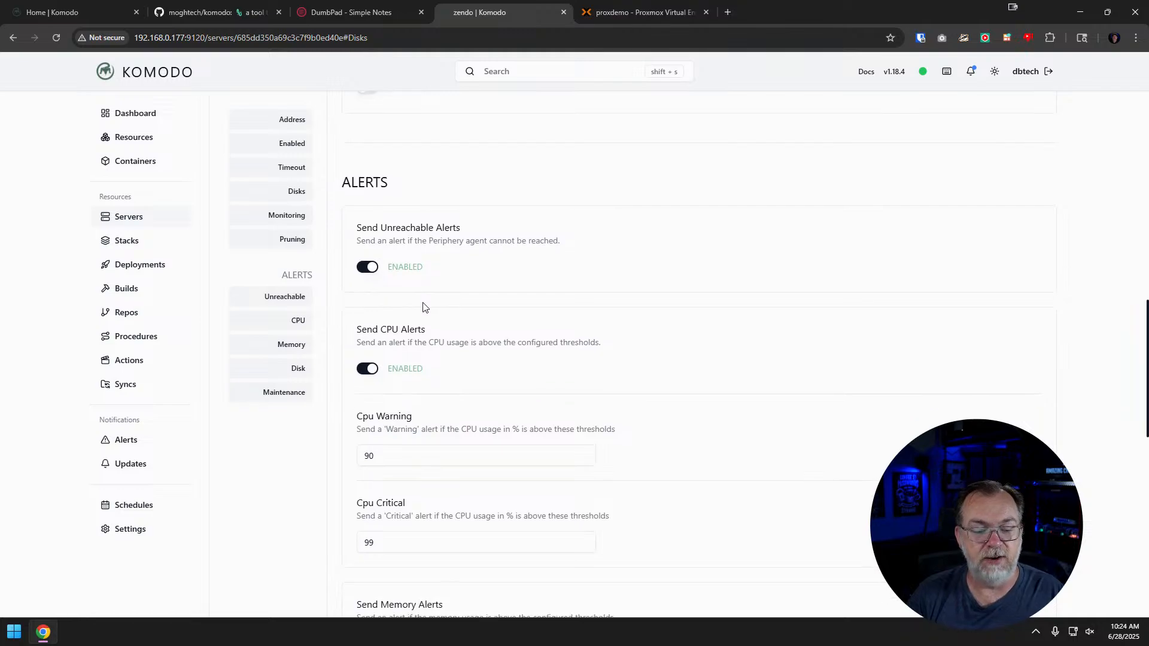
{"action": "scroll", "coordinate": [423, 306], "scroll_direction": "down", "scroll_amount": 4}
{"action": "scroll", "coordinate": [419, 221], "scroll_direction": "up", "scroll_amount": 2}
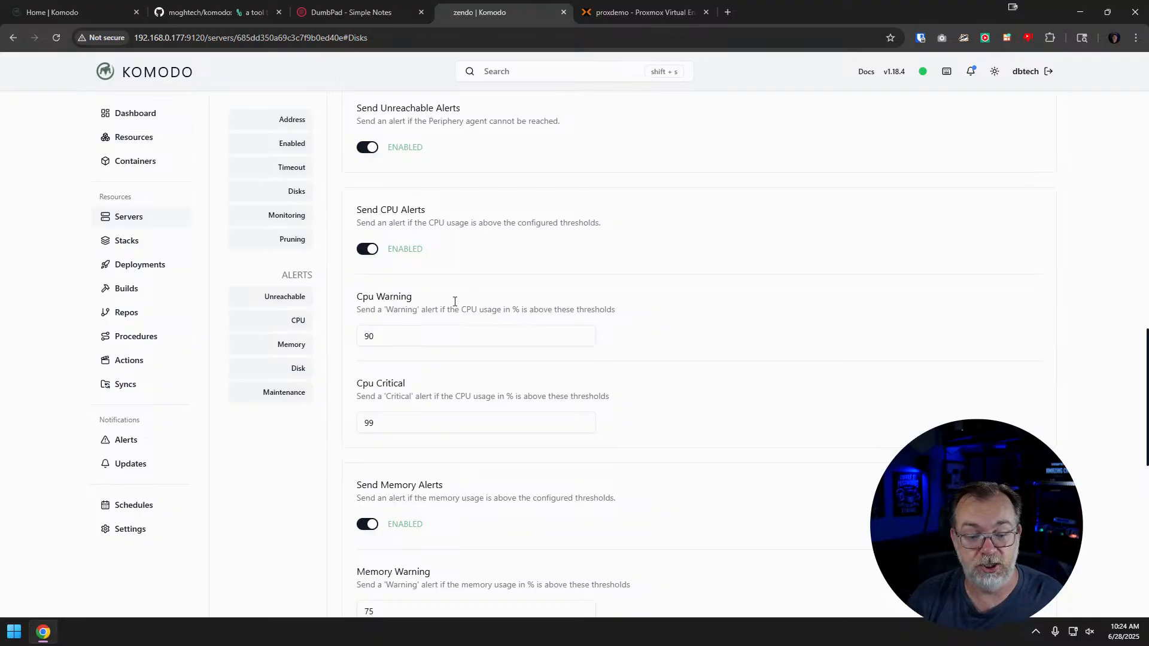
{"action": "scroll", "coordinate": [419, 323], "scroll_direction": "down", "scroll_amount": 2}
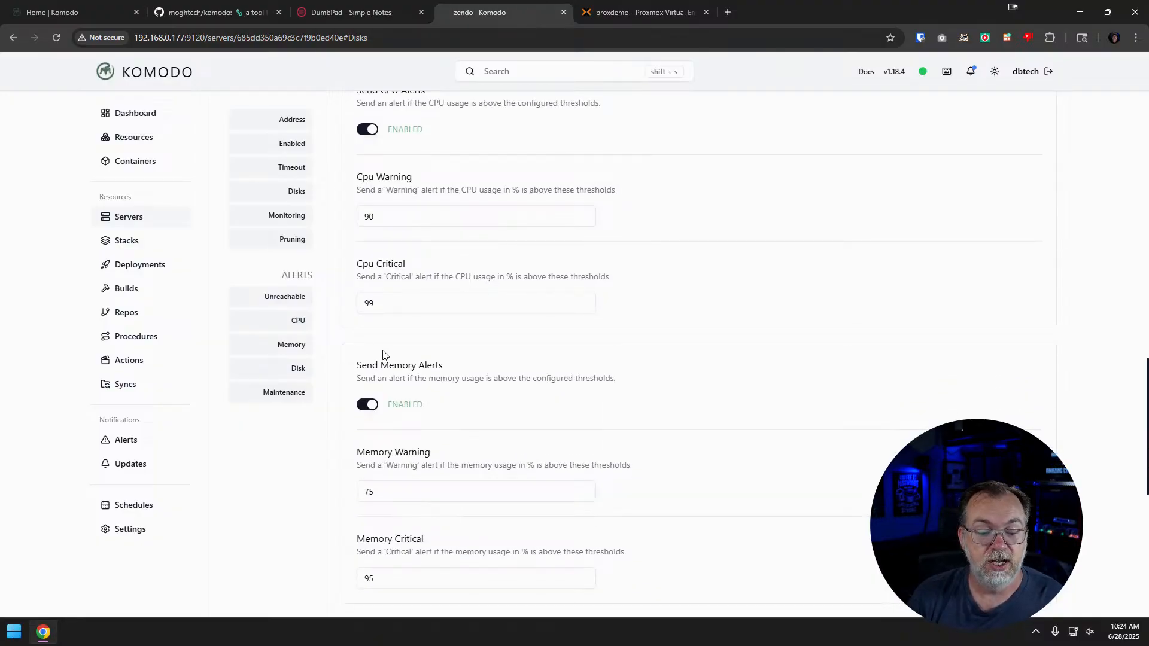
Review the zendo server's disk alert thresholds and the maintenance window creation form, closing the form without creating a window
{"action": "scroll", "coordinate": [383, 356], "scroll_direction": "down", "scroll_amount": 4}
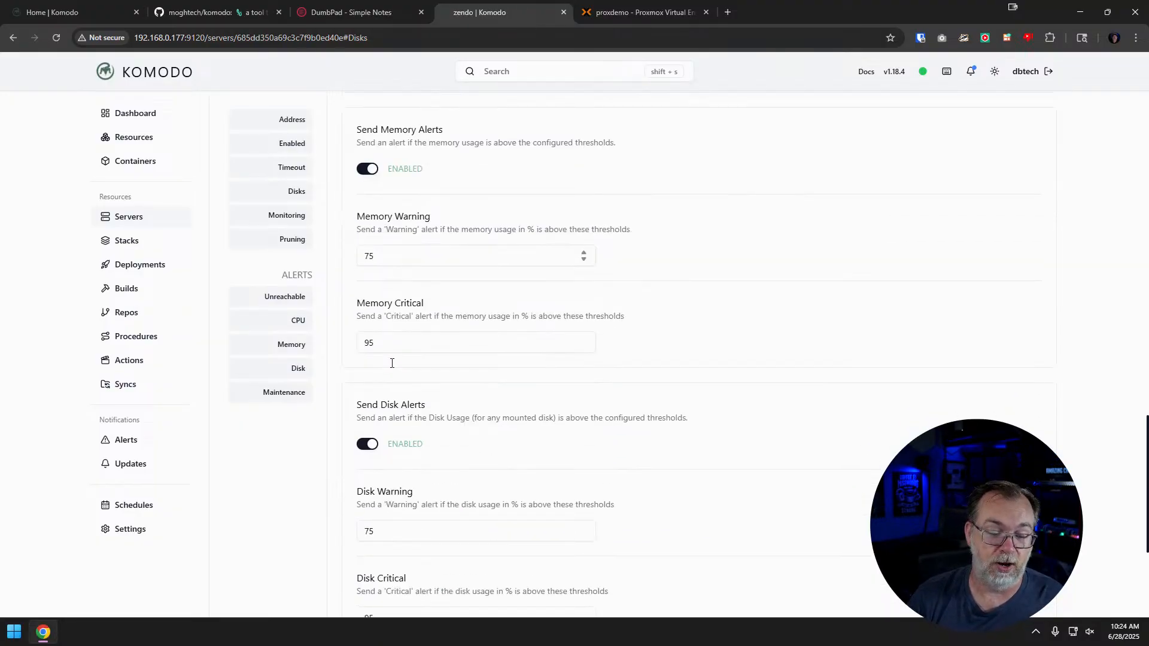
{"action": "scroll", "coordinate": [392, 363], "scroll_direction": "down", "scroll_amount": 1}
{"action": "scroll", "coordinate": [405, 399], "scroll_direction": "down", "scroll_amount": 3}
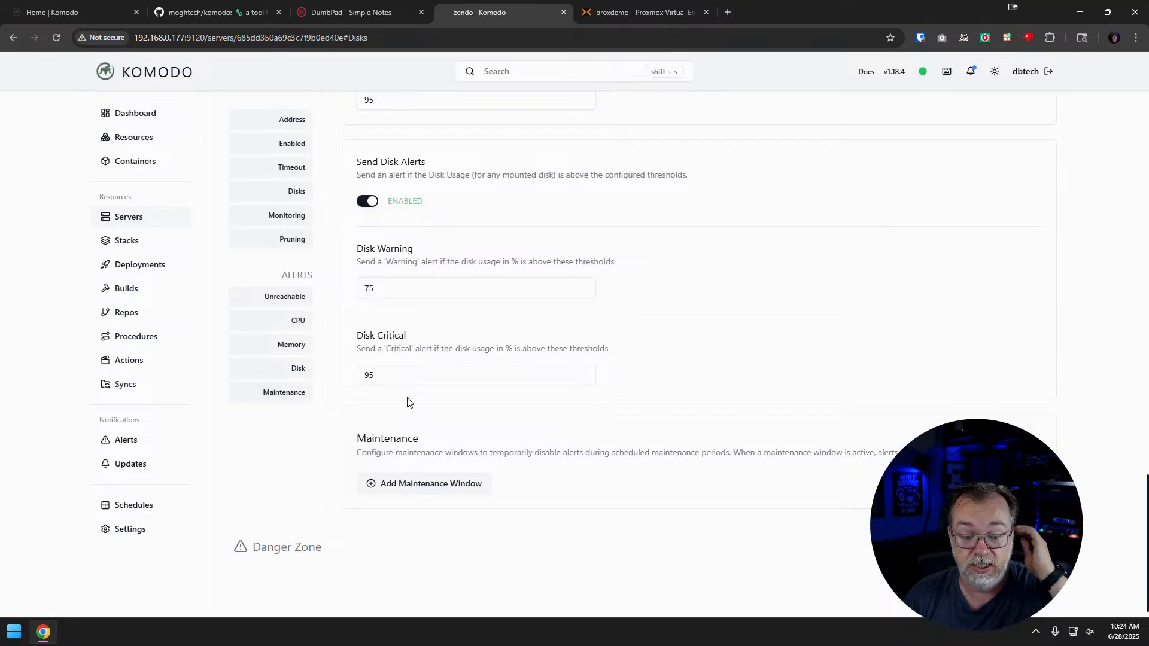
{"action": "left_click", "coordinate": [422, 482]}
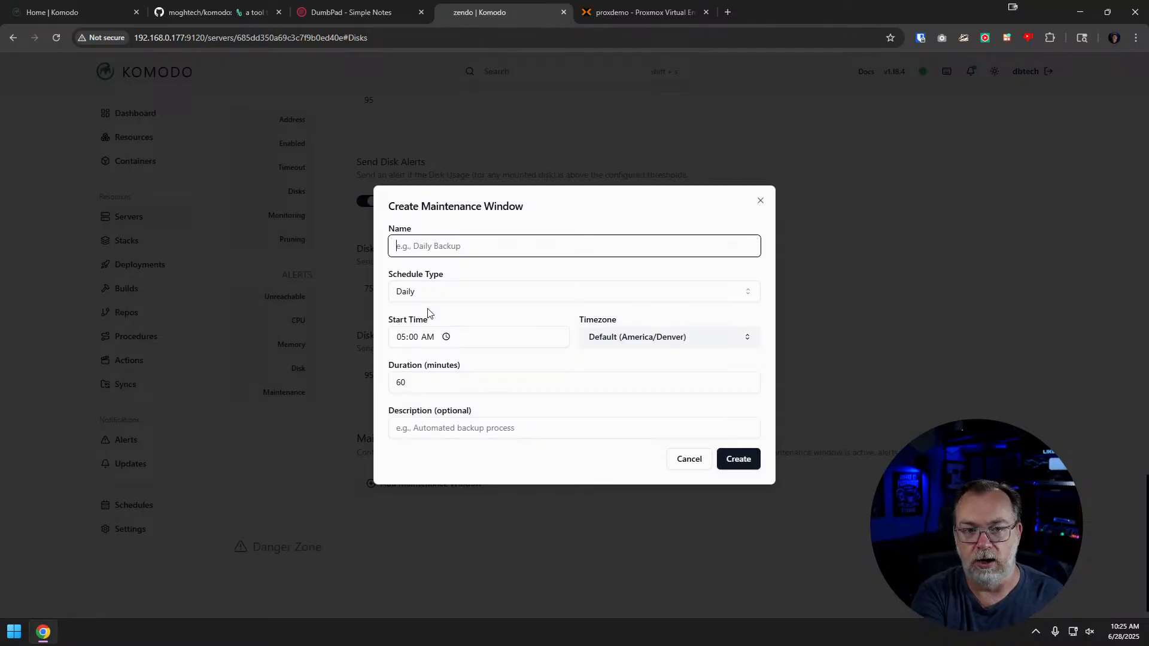
{"action": "left_click", "coordinate": [497, 491]}
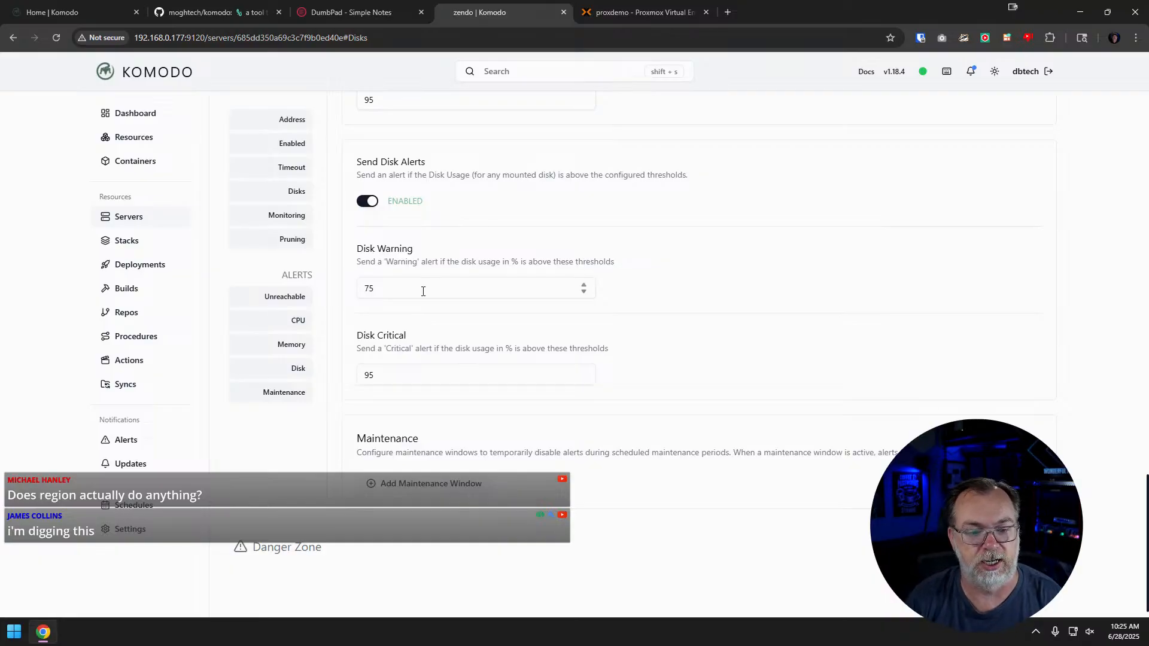
Examine the zendo server's stats, covering system info, current usage, per-container figures, historical graphs and disks
{"action": "scroll", "coordinate": [503, 216], "scroll_direction": "up", "scroll_amount": 10}
{"action": "scroll", "coordinate": [503, 204], "scroll_direction": "up", "scroll_amount": 15}
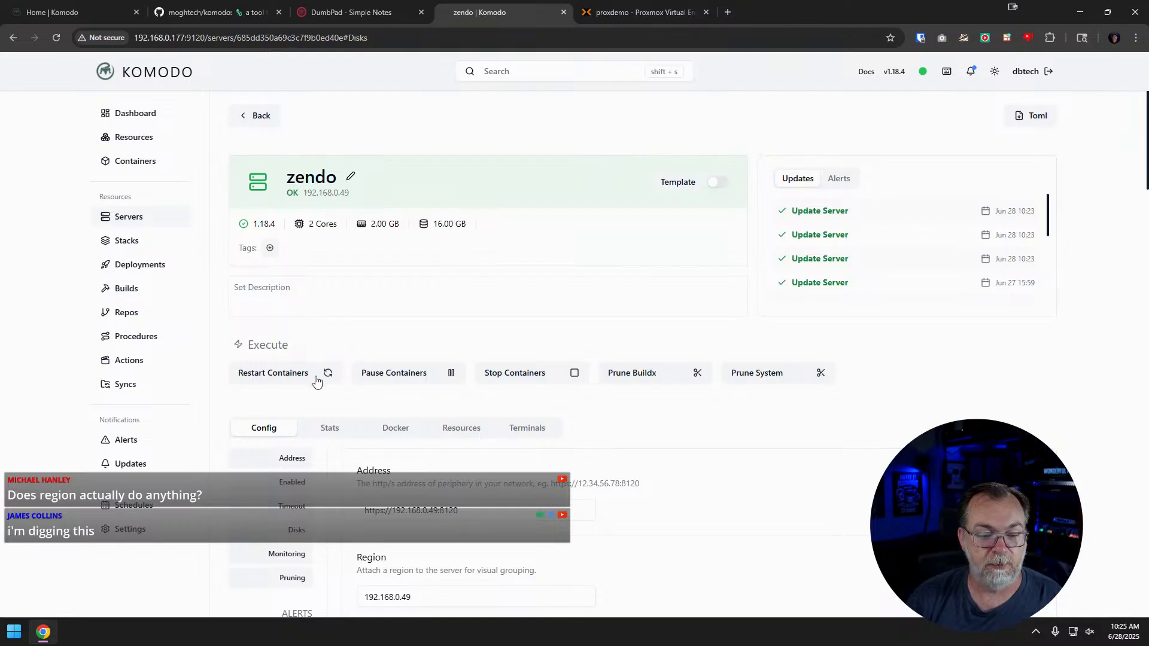
{"action": "scroll", "coordinate": [323, 377], "scroll_direction": "down", "scroll_amount": 2}
{"action": "left_click", "coordinate": [326, 322]}
{"action": "scroll", "coordinate": [419, 371], "scroll_direction": "down", "scroll_amount": 2}
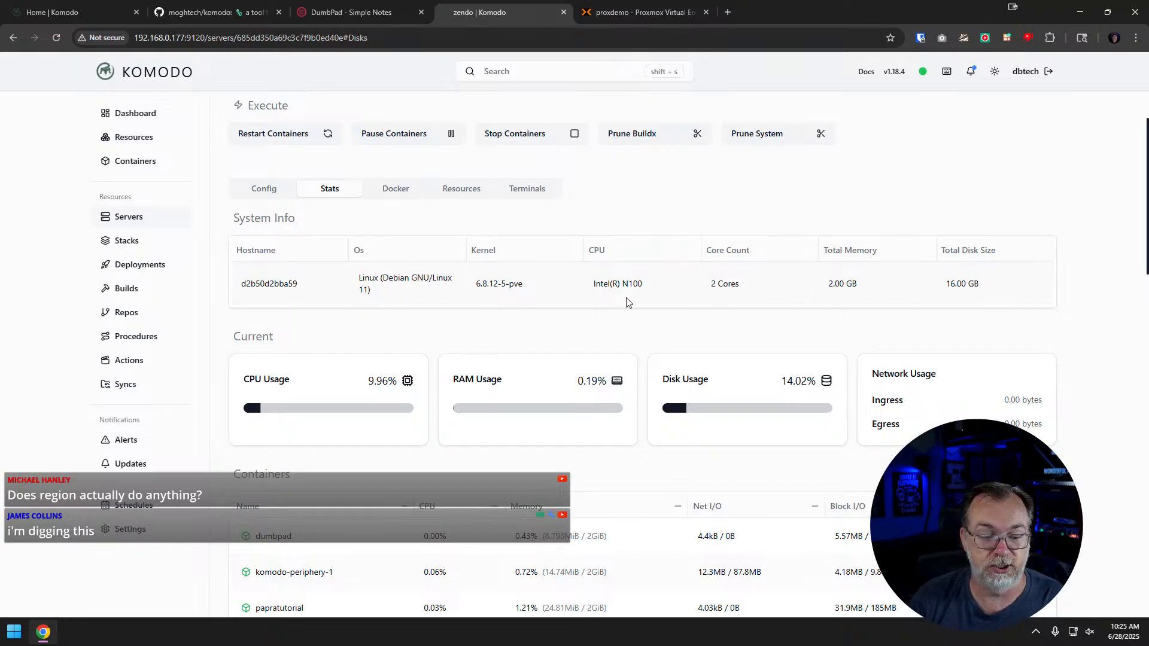
{"action": "scroll", "coordinate": [324, 284], "scroll_direction": "down", "scroll_amount": 2}
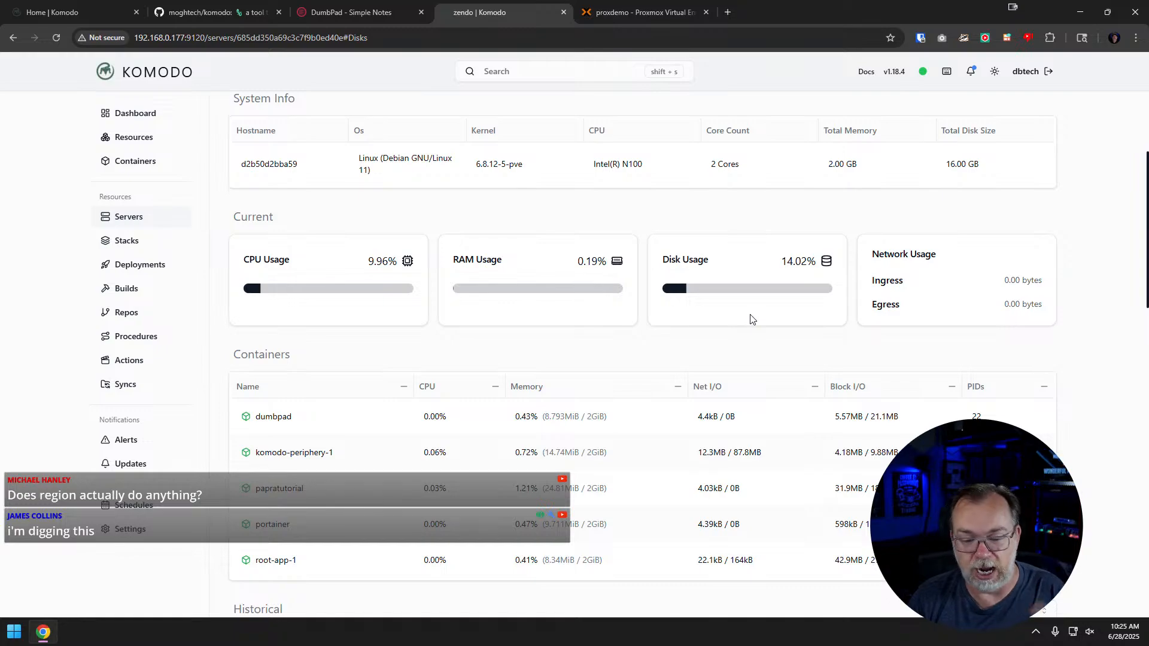
{"action": "scroll", "coordinate": [748, 321], "scroll_direction": "down", "scroll_amount": 3}
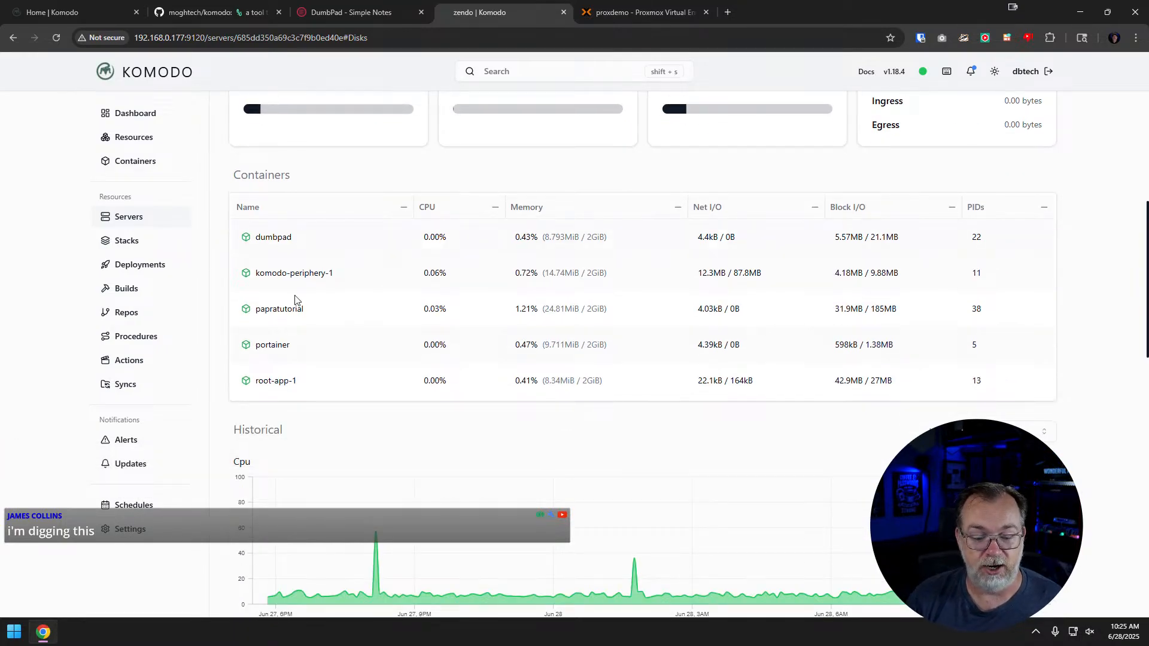
{"action": "scroll", "coordinate": [482, 317], "scroll_direction": "down", "scroll_amount": 3}
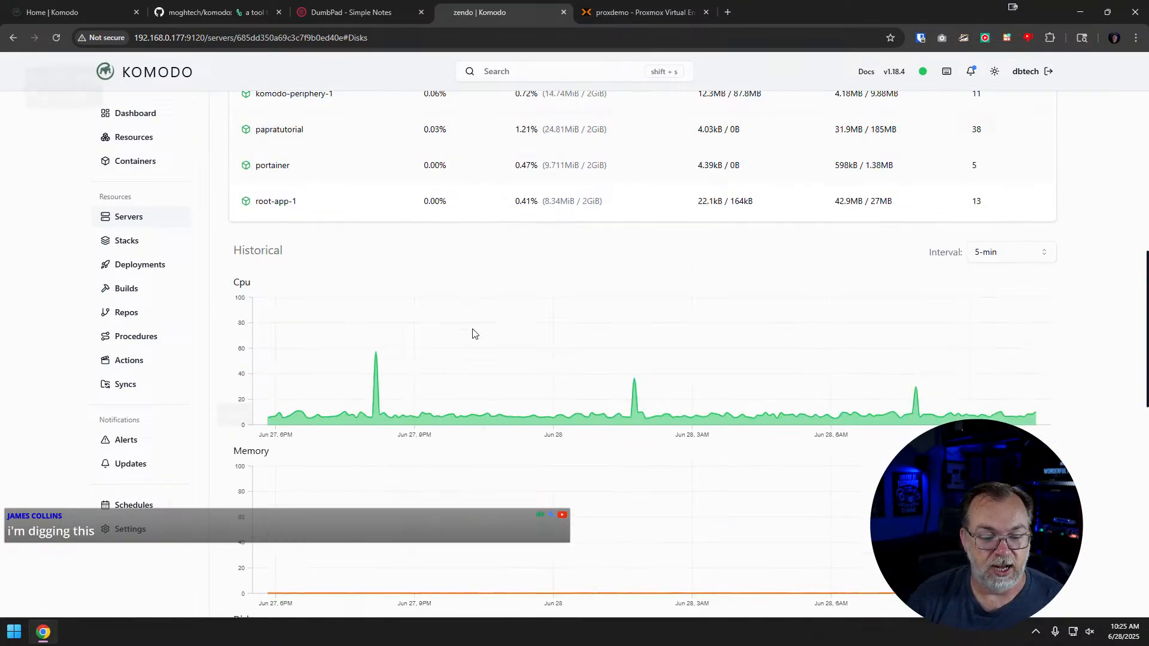
{"action": "scroll", "coordinate": [479, 335], "scroll_direction": "down", "scroll_amount": 7}
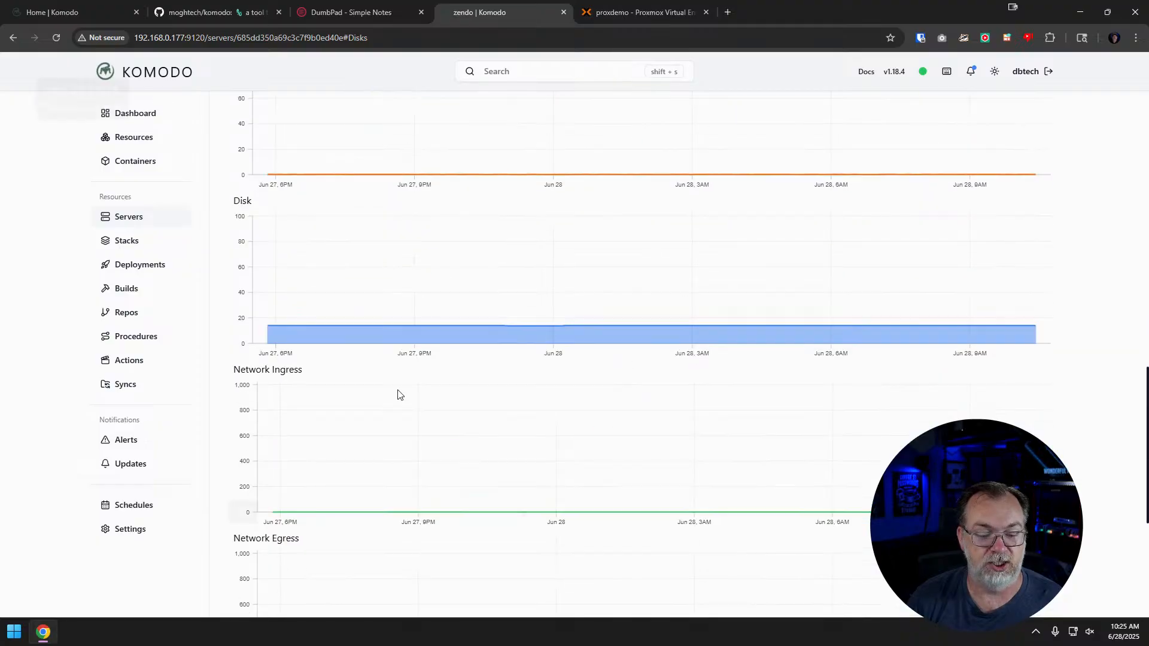
{"action": "scroll", "coordinate": [467, 389], "scroll_direction": "down", "scroll_amount": 5}
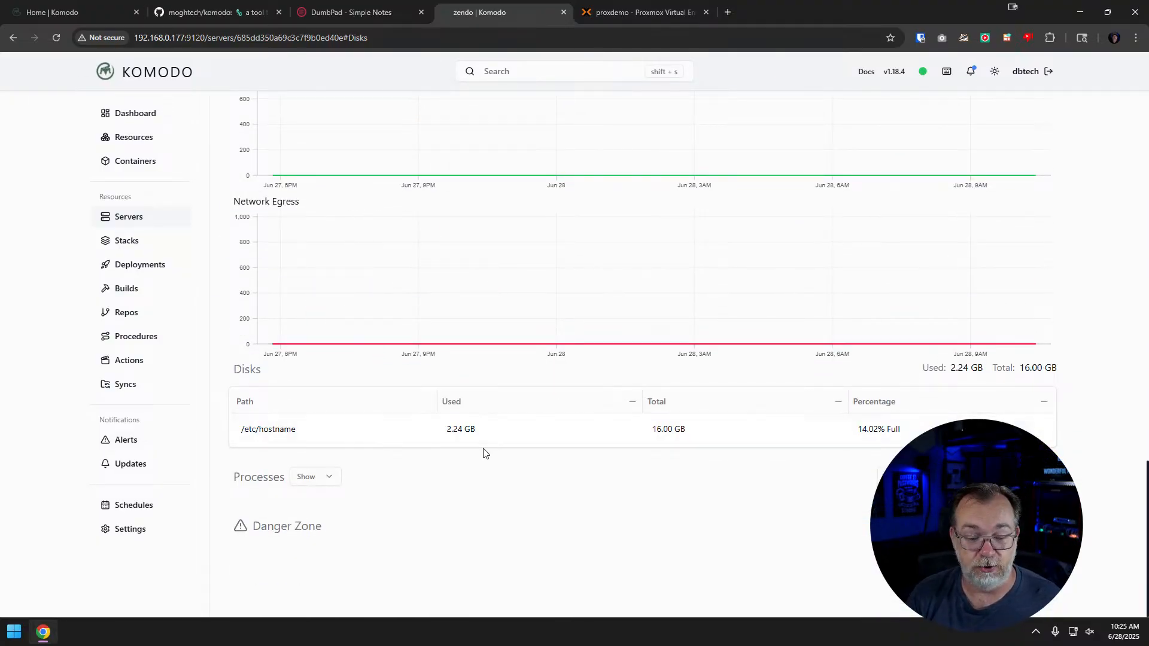
Show the zendo server's process list and look through it along with the historical CPU graph
{"action": "left_click", "coordinate": [316, 479]}
{"action": "scroll", "coordinate": [393, 433], "scroll_direction": "down", "scroll_amount": 6}
{"action": "scroll", "coordinate": [438, 276], "scroll_direction": "down", "scroll_amount": 15}
{"action": "scroll", "coordinate": [431, 351], "scroll_direction": "up", "scroll_amount": 5}
{"action": "scroll", "coordinate": [349, 529], "scroll_direction": "up", "scroll_amount": 15}
{"action": "scroll", "coordinate": [349, 528], "scroll_direction": "up", "scroll_amount": 2}
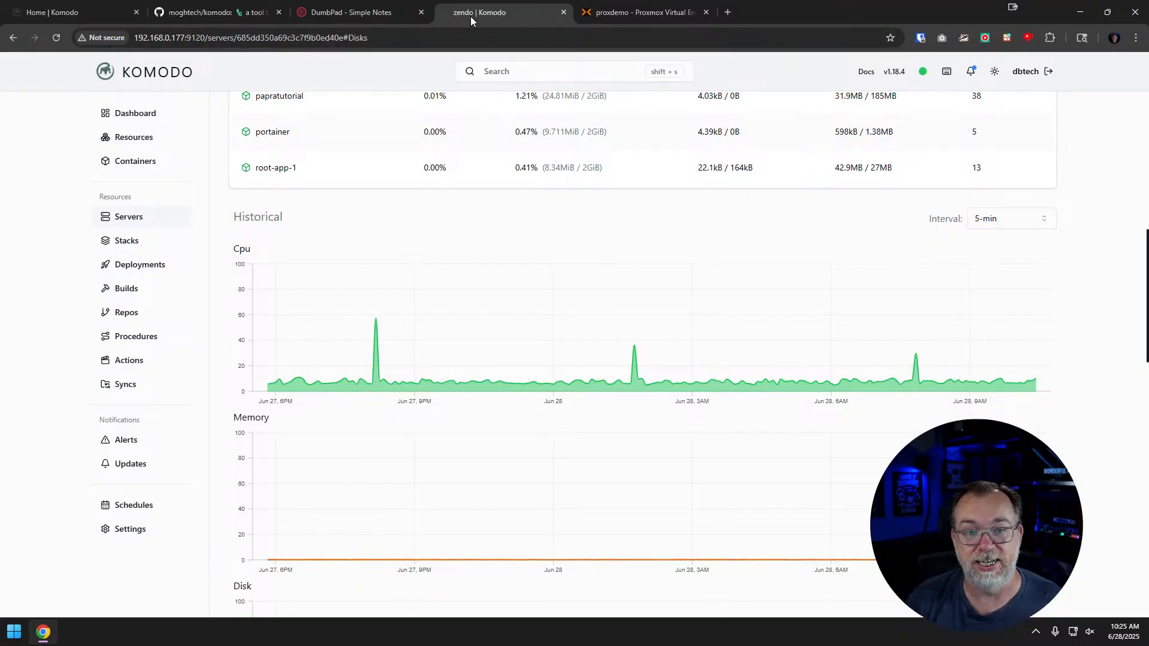
{"action": "mouse_move", "coordinate": [577, 327]}
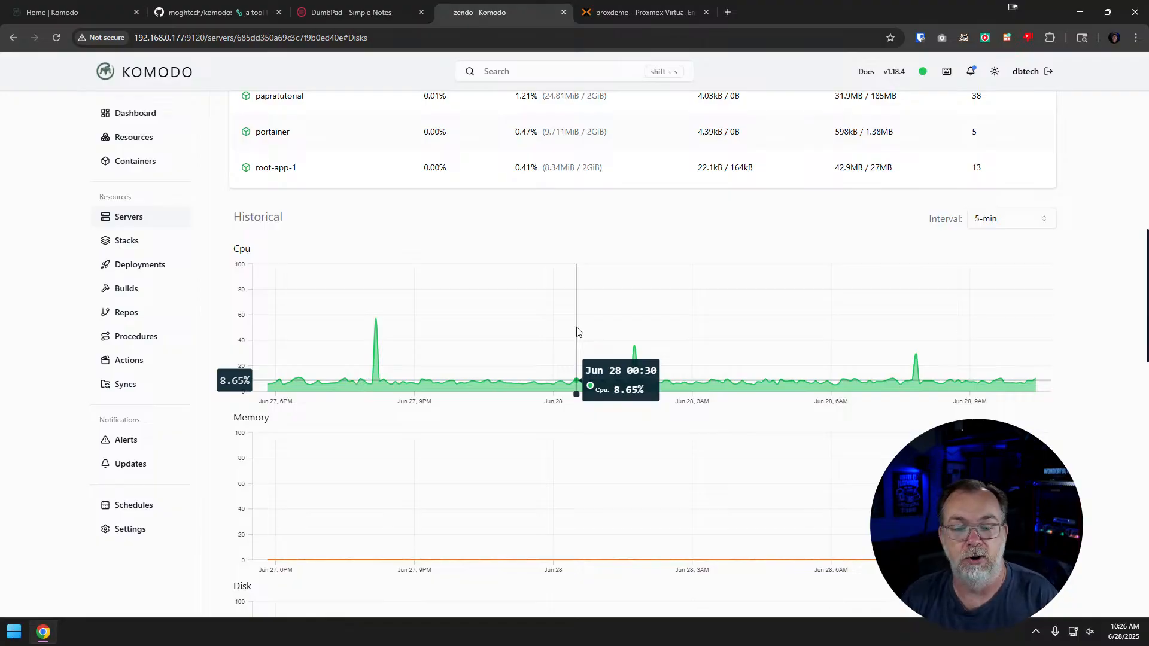
{"action": "scroll", "coordinate": [616, 343], "scroll_direction": "down", "scroll_amount": 15}
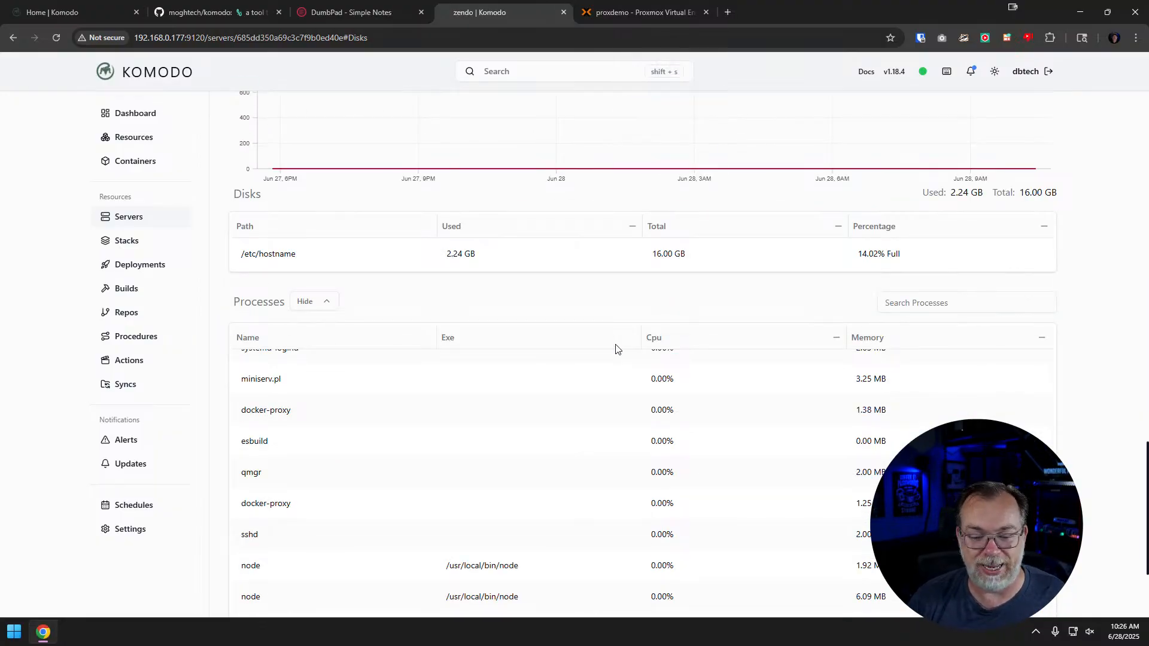
{"action": "scroll", "coordinate": [616, 350], "scroll_direction": "up", "scroll_amount": 3}
{"action": "scroll", "coordinate": [596, 319], "scroll_direction": "up", "scroll_amount": 15}
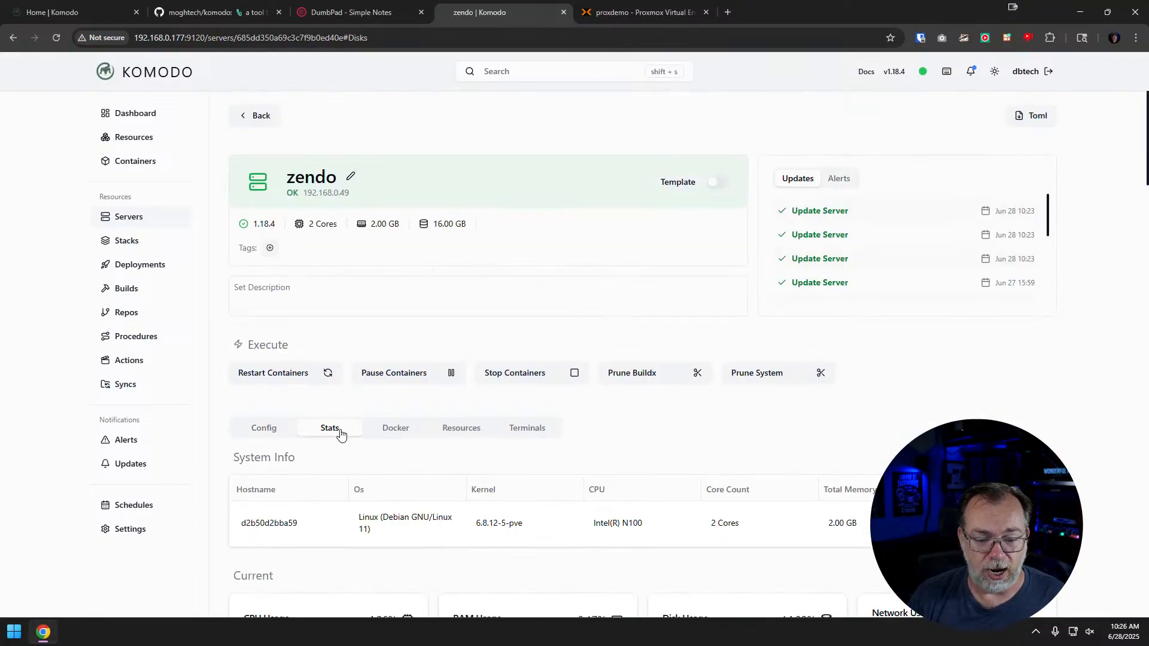
List the zendo server's Docker containers and inspect the port link details of the dumbpad container
{"action": "left_click", "coordinate": [392, 430]}
{"action": "scroll", "coordinate": [461, 371], "scroll_direction": "down", "scroll_amount": 4}
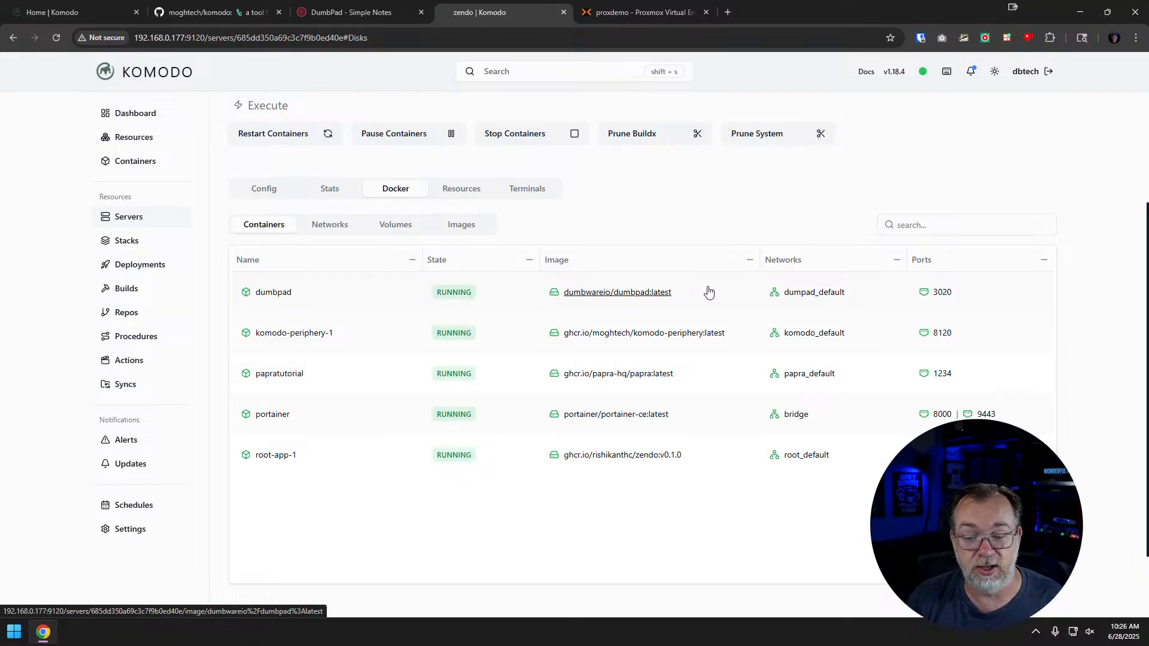
{"action": "mouse_move", "coordinate": [941, 294]}
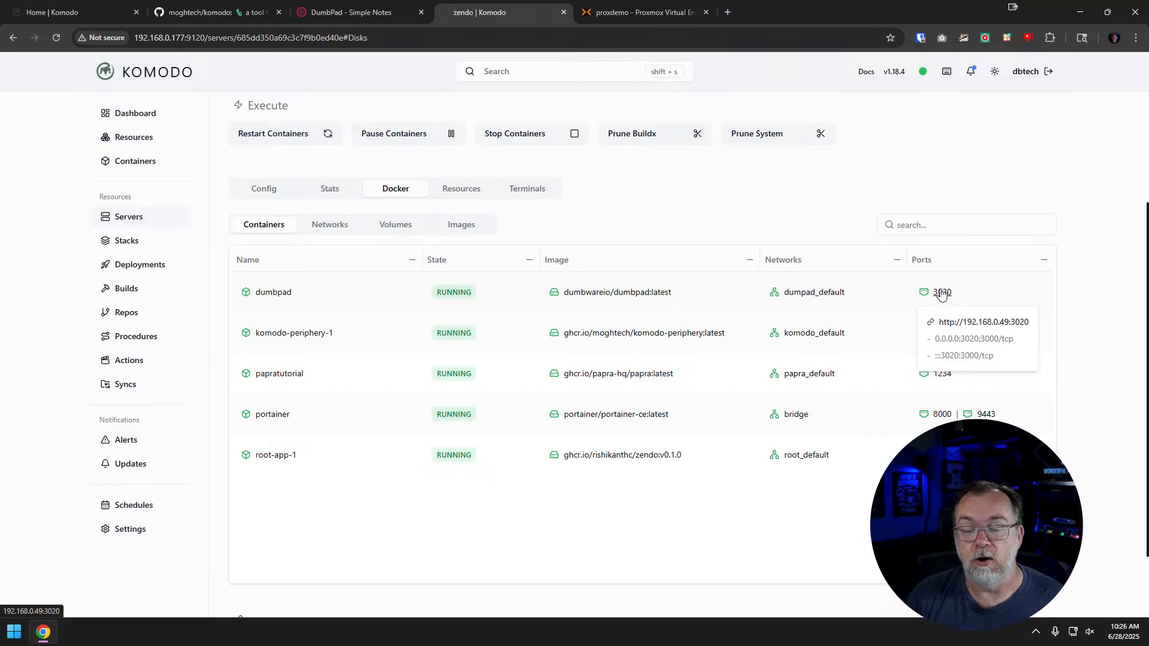
Open the Komodo dashboard in a new browser tab and view the local server's address and region configuration
{"action": "middle_click", "coordinate": [135, 113]}
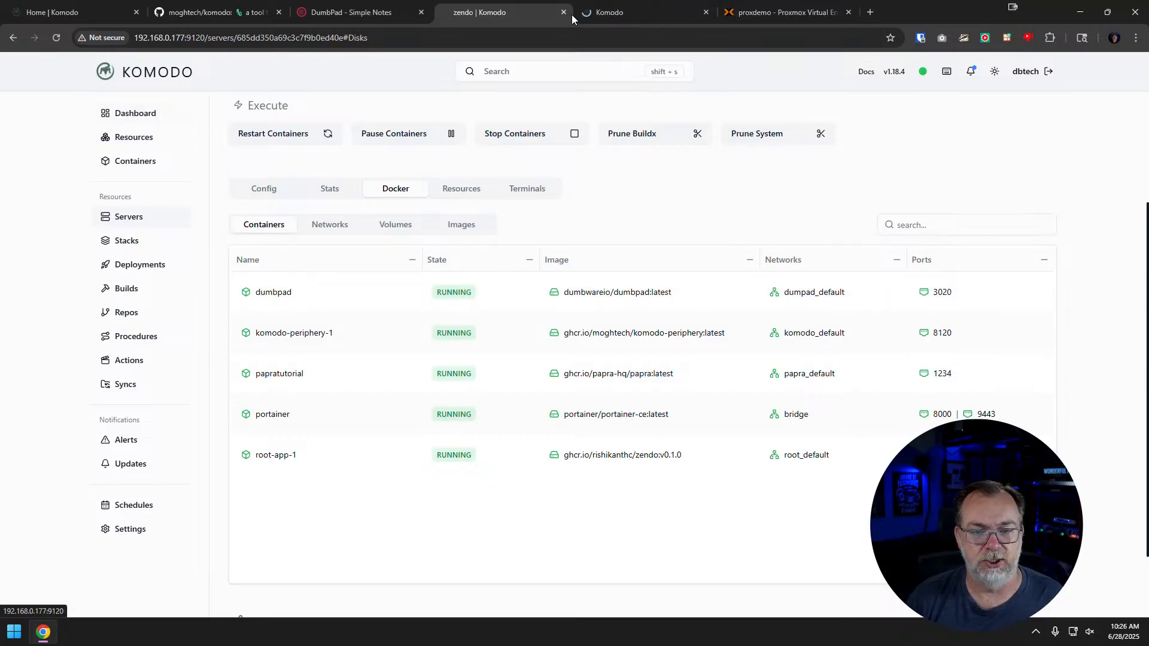
{"action": "left_click", "coordinate": [607, 10]}
{"action": "left_click", "coordinate": [665, 217]}
{"action": "scroll", "coordinate": [587, 274], "scroll_direction": "down", "scroll_amount": 1}
{"action": "scroll", "coordinate": [587, 275], "scroll_direction": "down", "scroll_amount": 2}
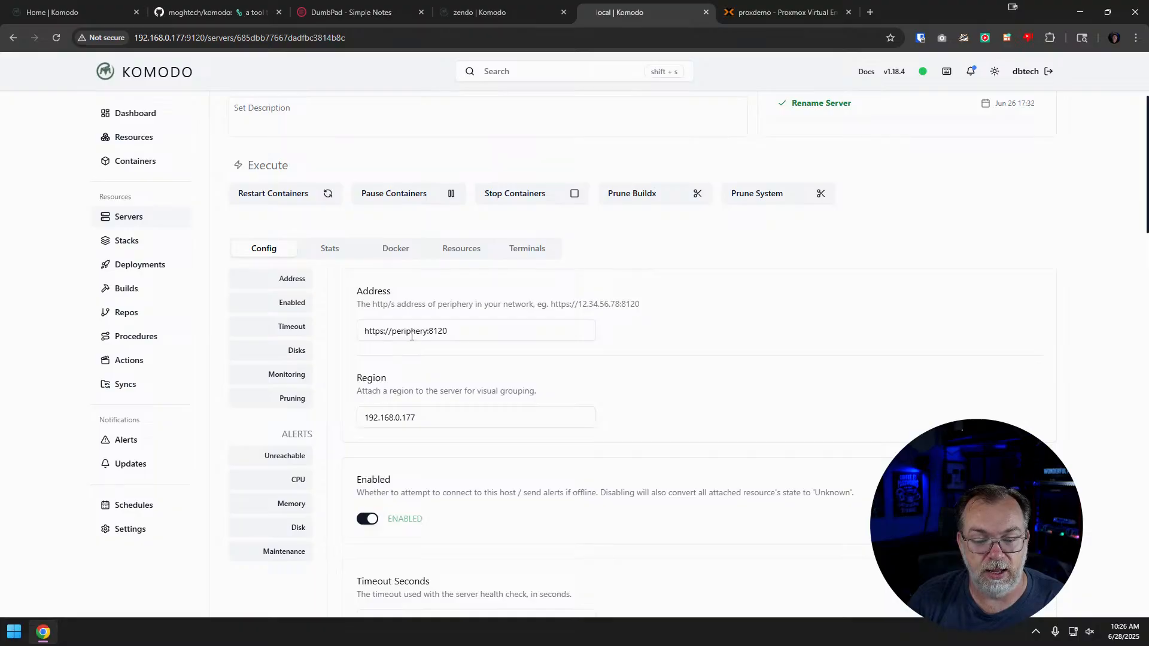
{"action": "left_click", "coordinate": [459, 15]}
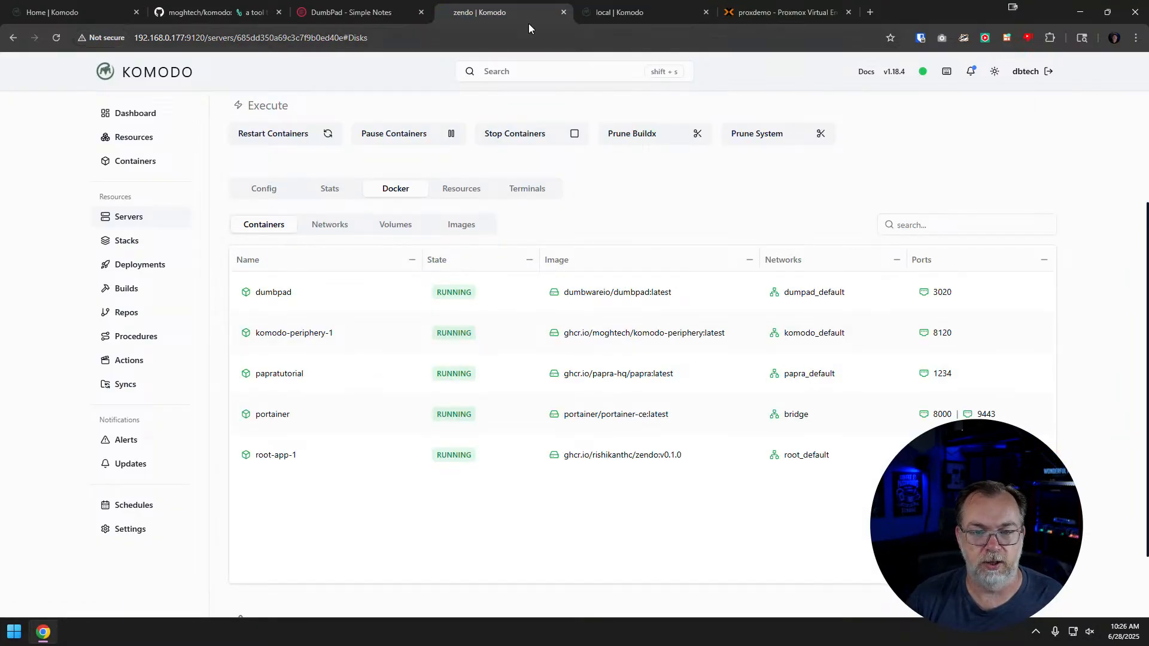
{"action": "left_click", "coordinate": [604, 15]}
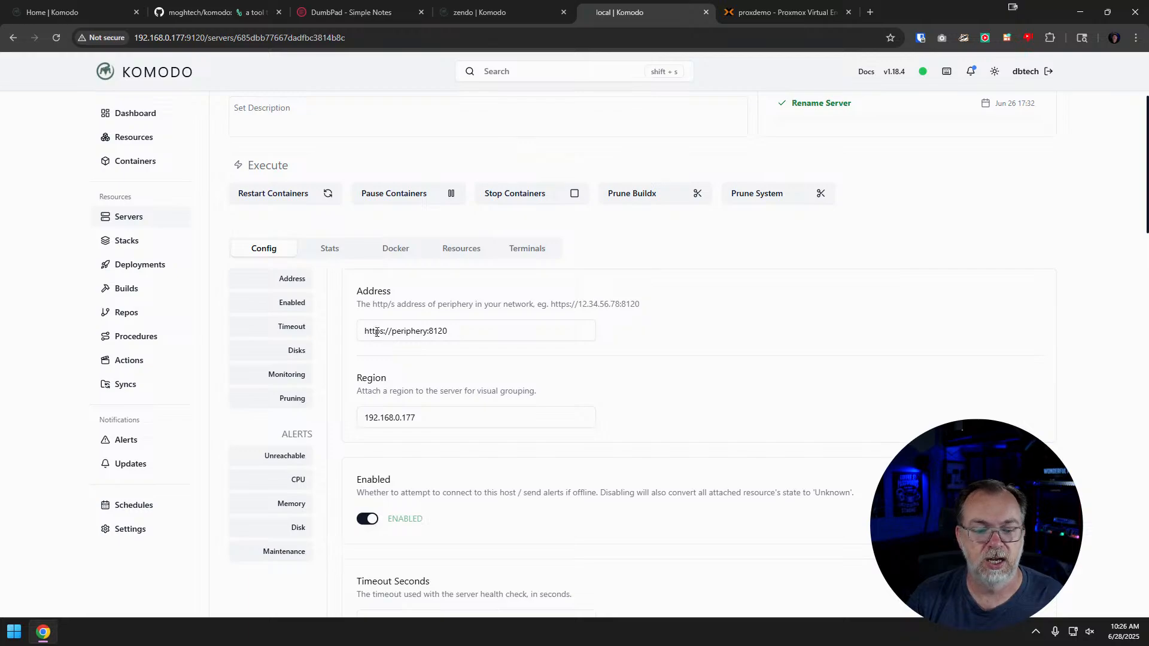
List the local server's Docker containers, try komodo-core-1's 9120 port link, and close the page it opens
{"action": "scroll", "coordinate": [368, 303], "scroll_direction": "up", "scroll_amount": 3}
{"action": "left_click", "coordinate": [398, 430]}
{"action": "scroll", "coordinate": [419, 419], "scroll_direction": "down", "scroll_amount": 5}
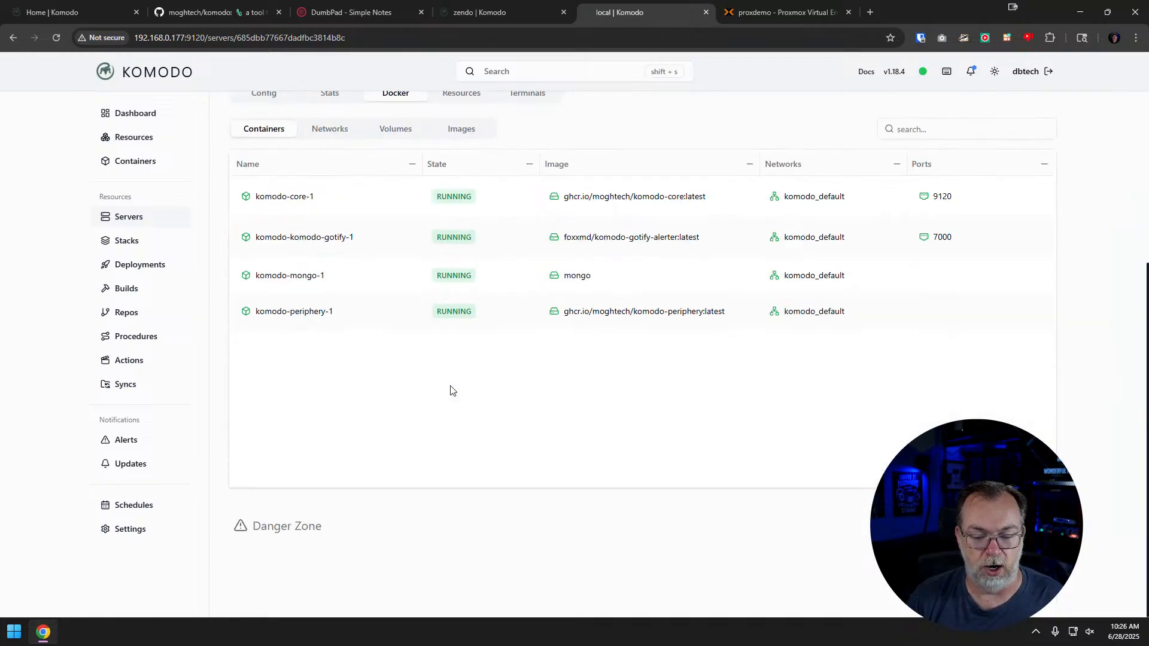
{"action": "mouse_move", "coordinate": [942, 199]}
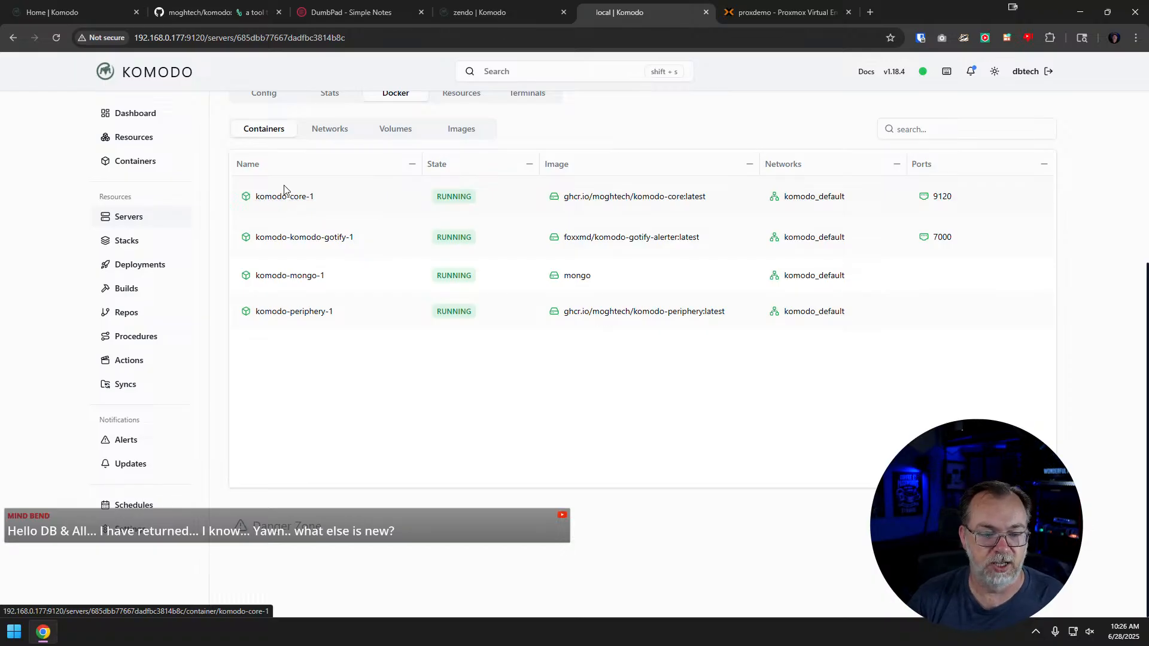
{"action": "left_click", "coordinate": [939, 198]}
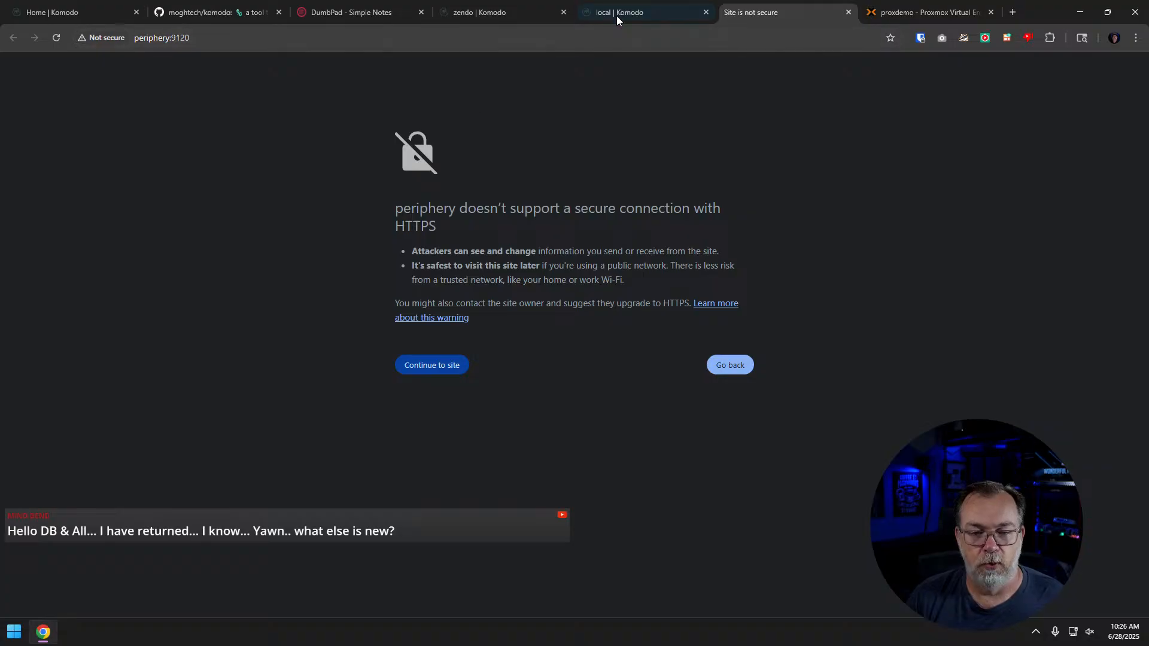
{"action": "middle_click", "coordinate": [742, 13]}
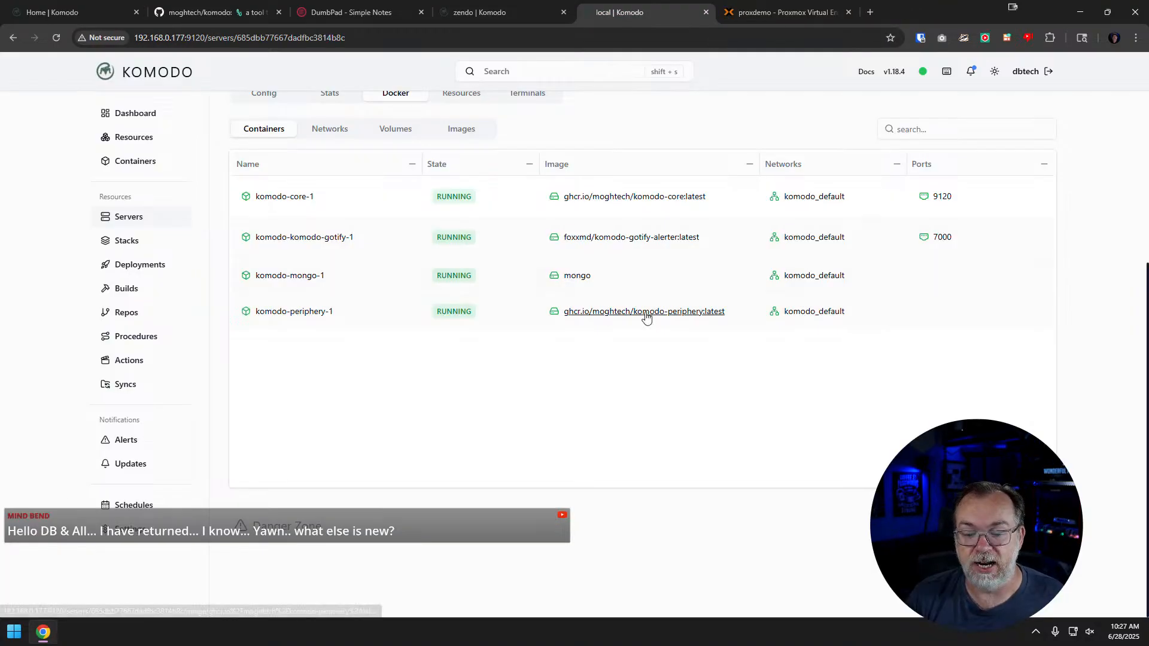
Return to the local server's configuration and highlight its periphery address
{"action": "scroll", "coordinate": [391, 299], "scroll_direction": "up", "scroll_amount": 5}
{"action": "left_click", "coordinate": [261, 400]}
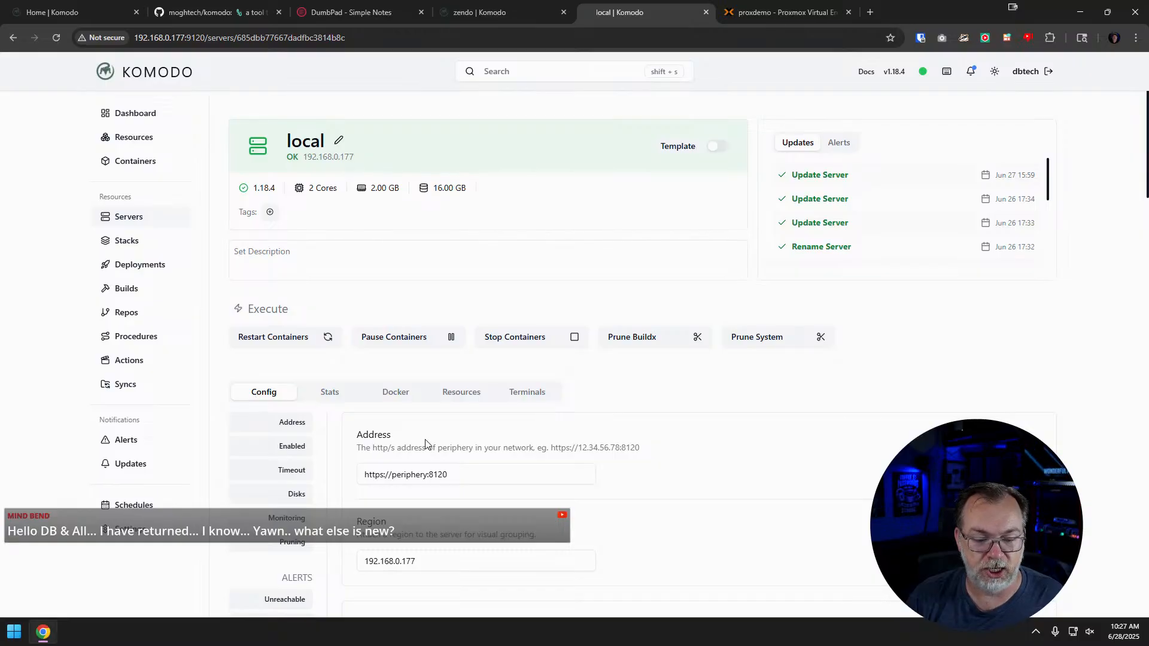
{"action": "left_click_drag", "start_coordinate": [376, 476], "coordinate": [466, 476]}
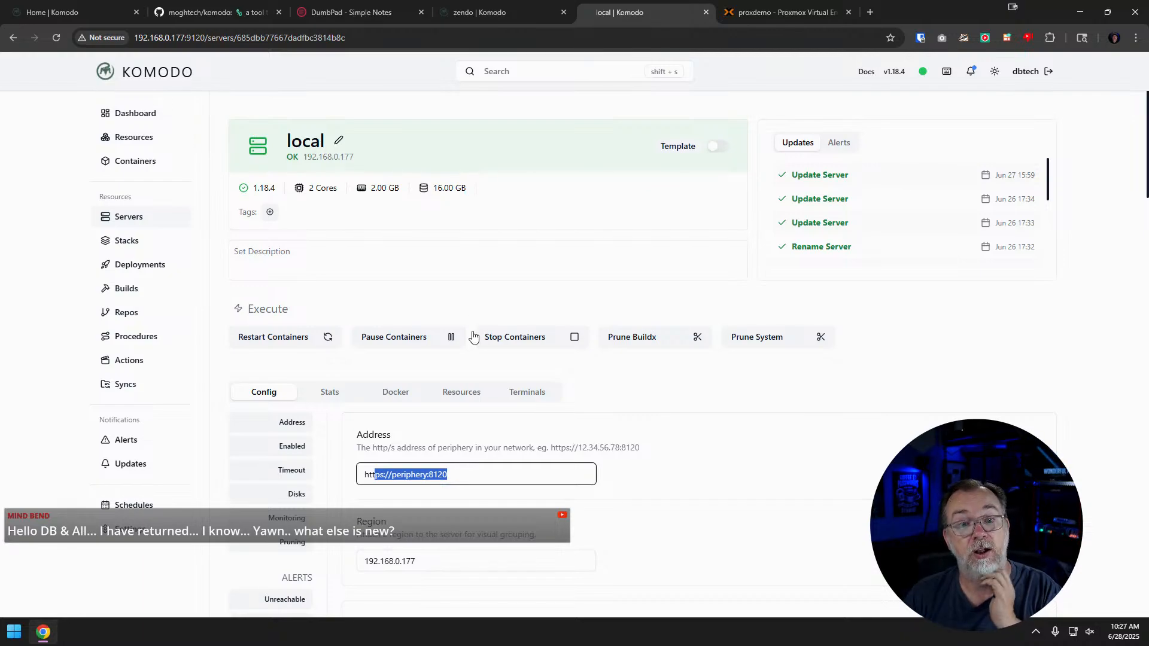
Open DumbPad from the zendo server's dumbpad container through its port 3020 link and check the page address
{"action": "left_click", "coordinate": [472, 13]}
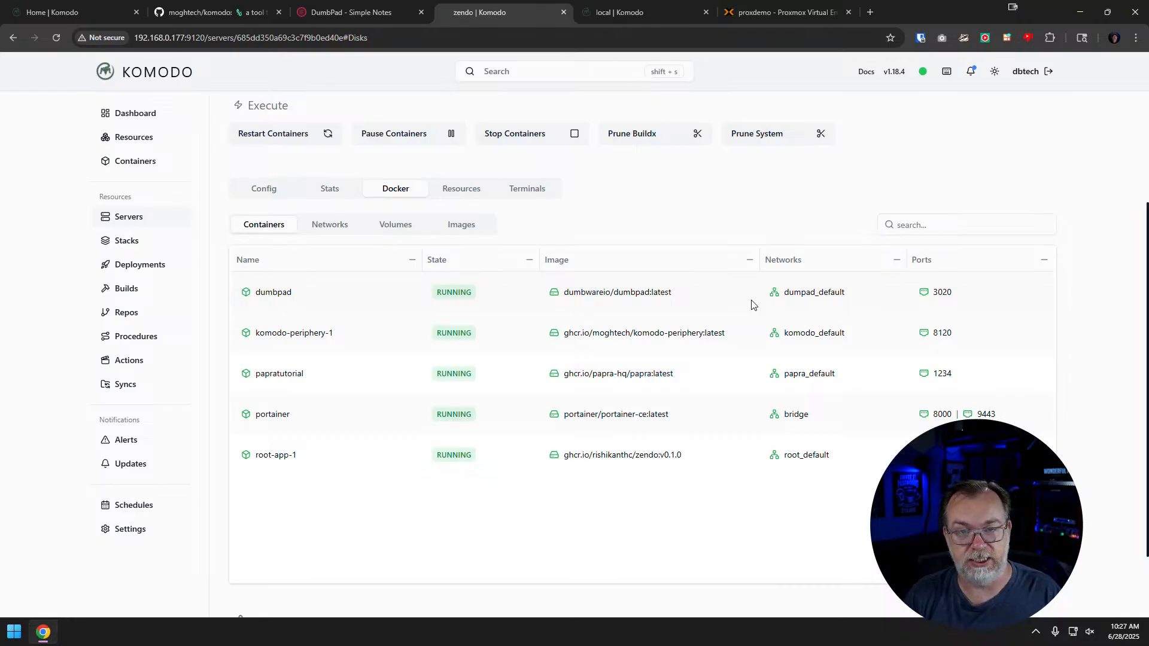
{"action": "mouse_move", "coordinate": [943, 304]}
{"action": "left_click", "coordinate": [964, 321]}
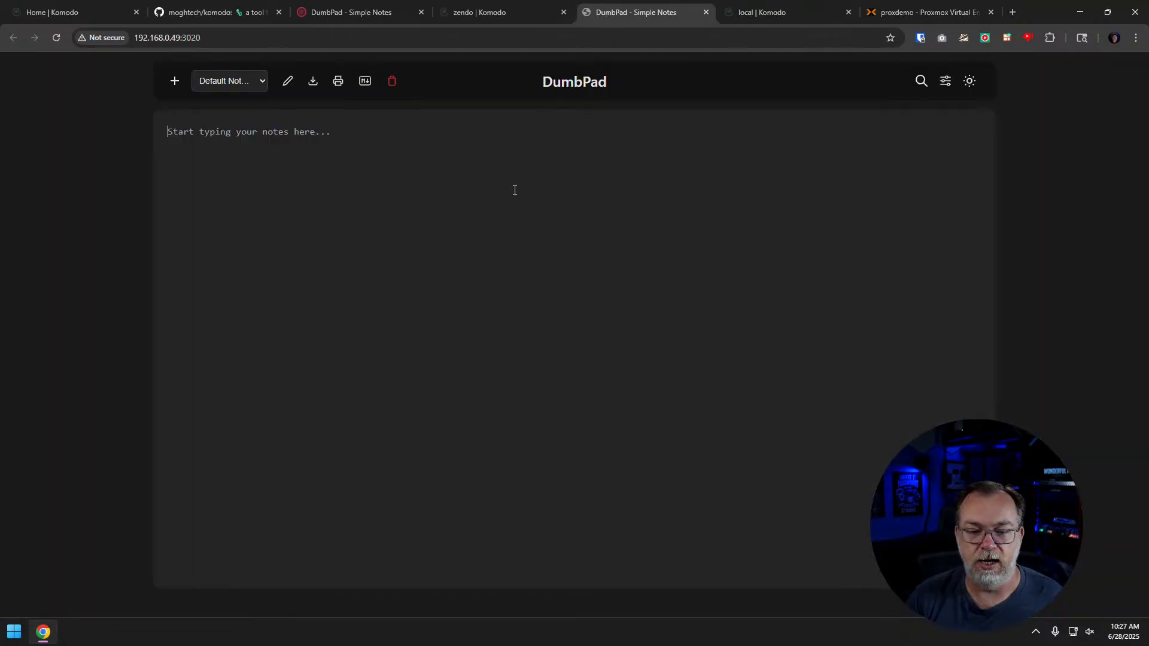
{"action": "left_click", "coordinate": [501, 29]}
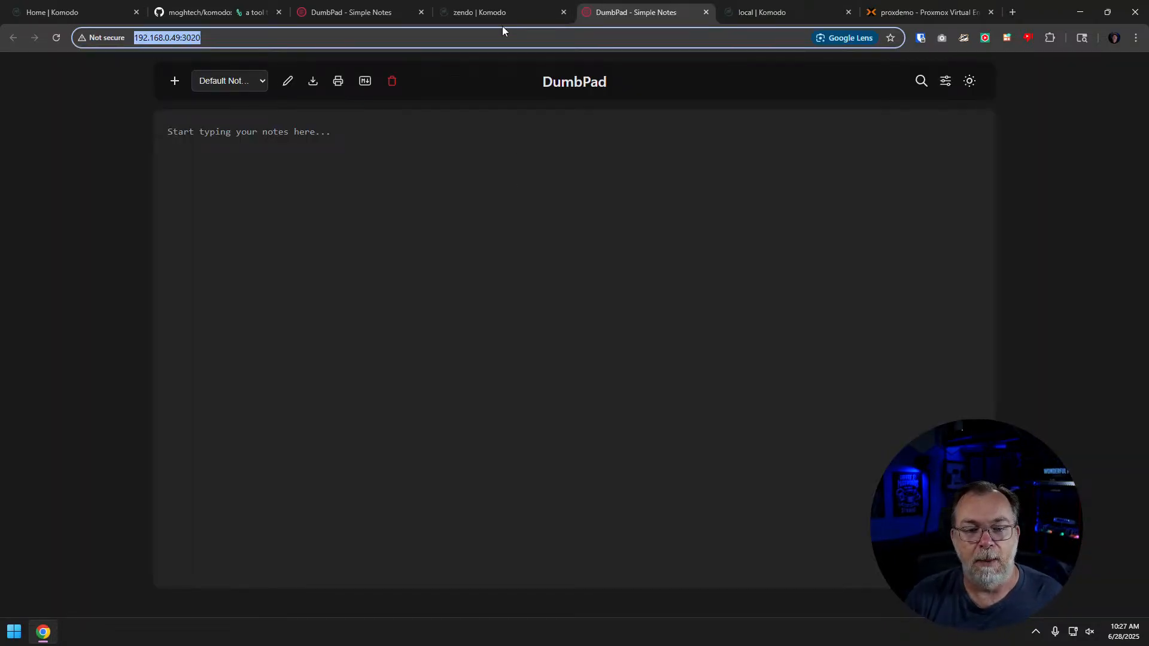
Return to the zendo server's configuration and highlight the IP in its periphery address
{"action": "left_click", "coordinate": [502, 17]}
{"action": "left_click", "coordinate": [263, 190]}
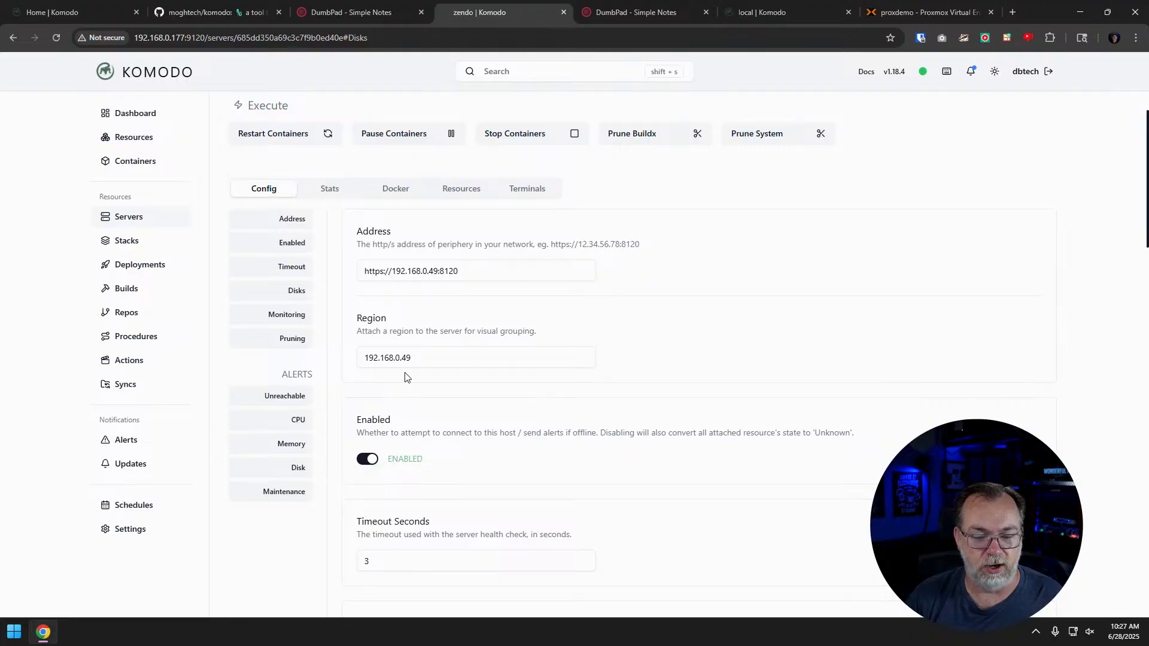
{"action": "left_click_drag", "start_coordinate": [392, 272], "coordinate": [452, 278]}
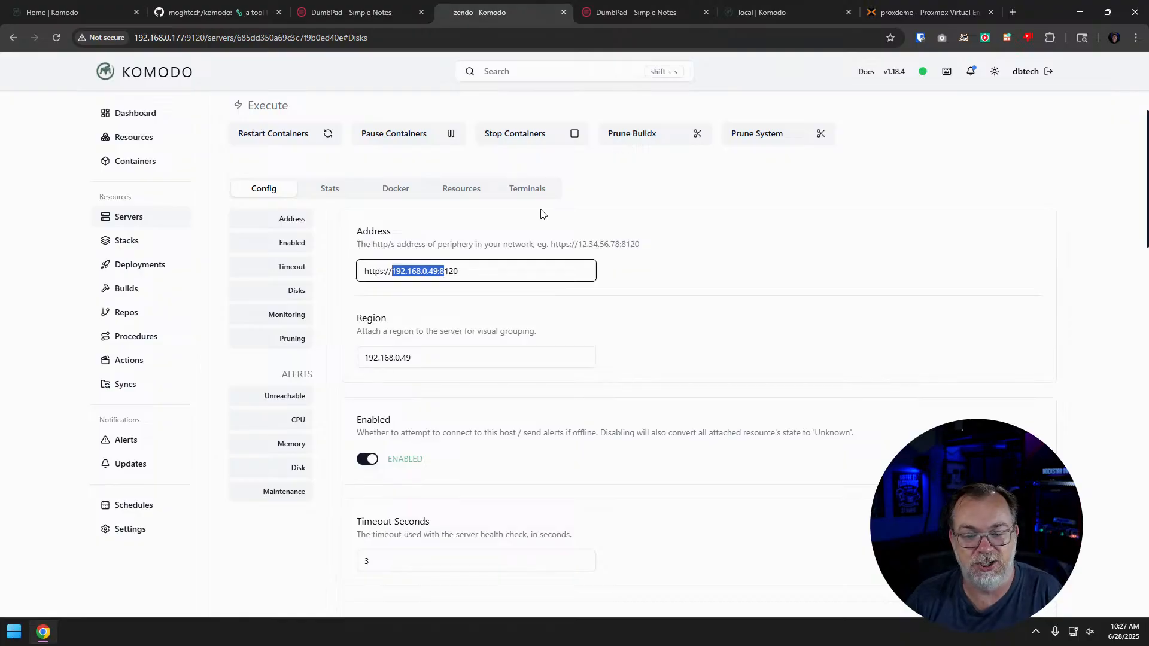
Review the zendo server's Docker containers, networks and volumes
{"action": "left_click", "coordinate": [396, 189]}
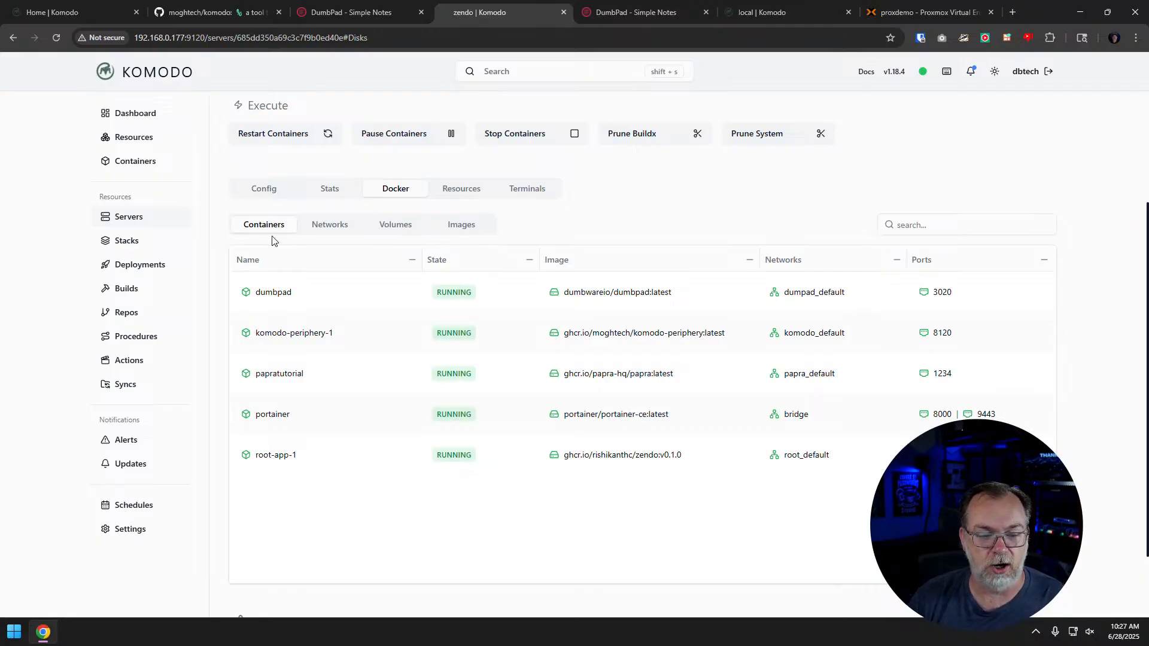
{"action": "left_click", "coordinate": [329, 230]}
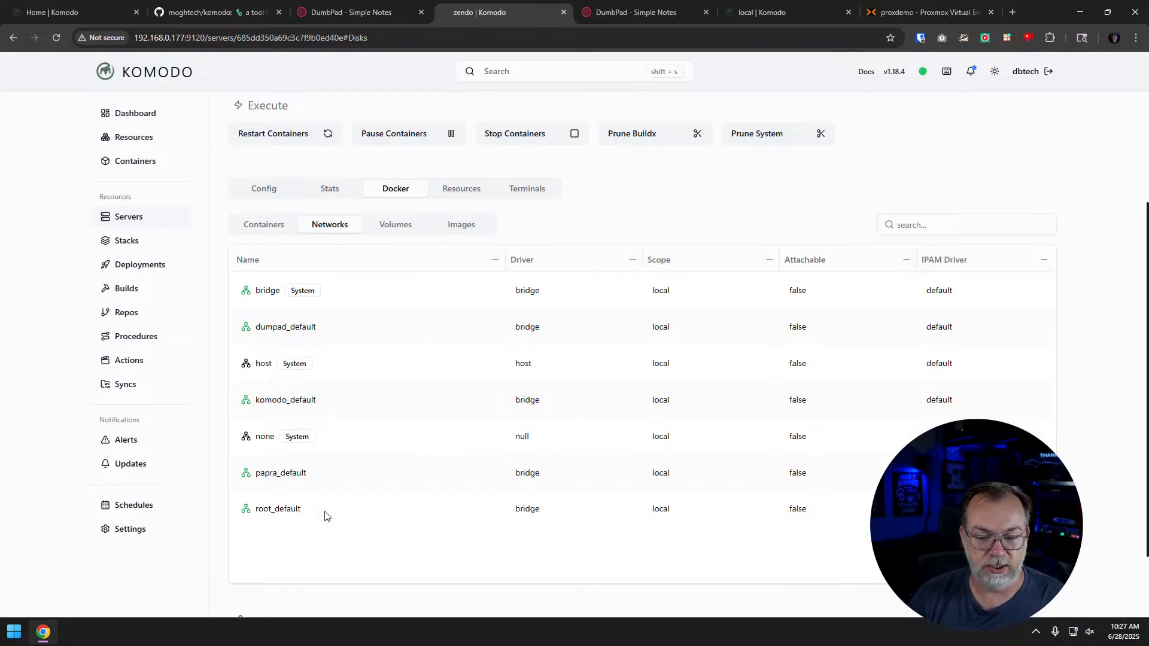
{"action": "left_click", "coordinate": [399, 231]}
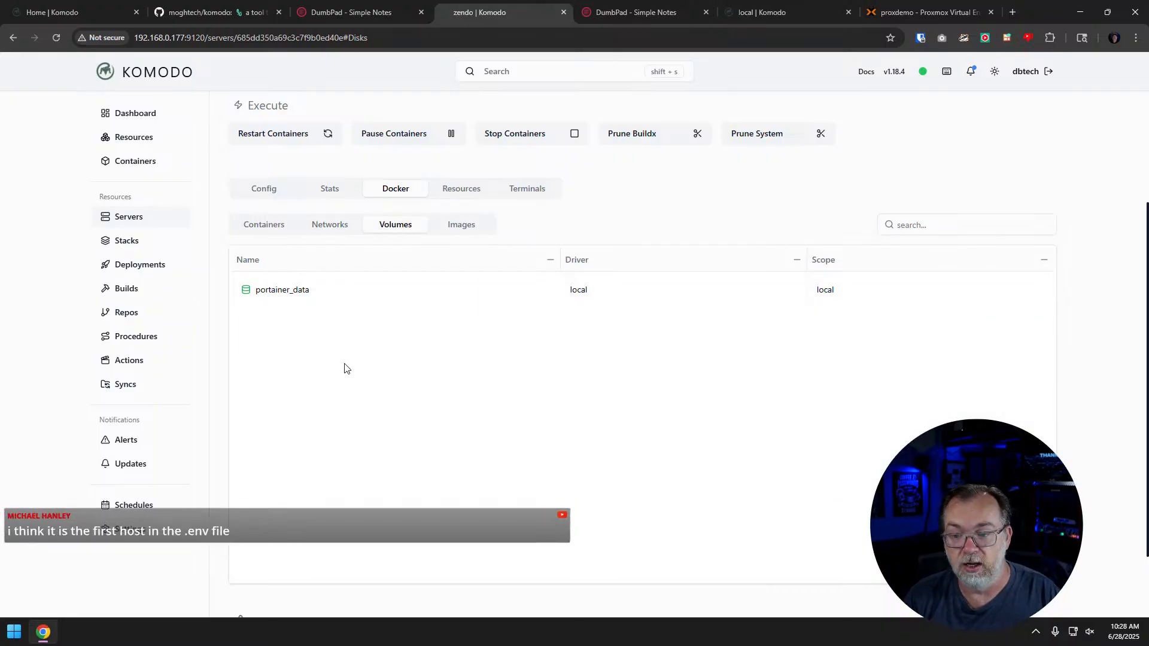
Review the zendo server's Docker images and the details of its portainer_data volume
{"action": "left_click", "coordinate": [454, 226]}
{"action": "scroll", "coordinate": [449, 228], "scroll_direction": "up", "scroll_amount": 4}
{"action": "scroll", "coordinate": [431, 380], "scroll_direction": "down", "scroll_amount": 5}
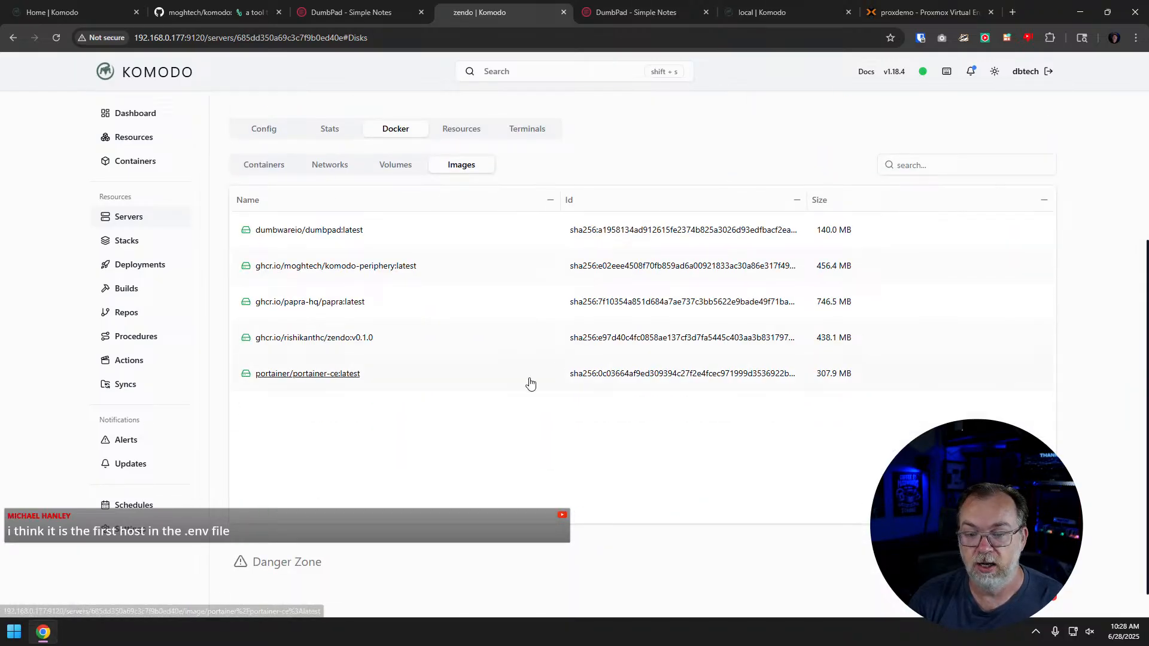
{"action": "left_click", "coordinate": [409, 167]}
{"action": "scroll", "coordinate": [549, 318], "scroll_direction": "down", "scroll_amount": 1}
{"action": "left_click", "coordinate": [354, 195]}
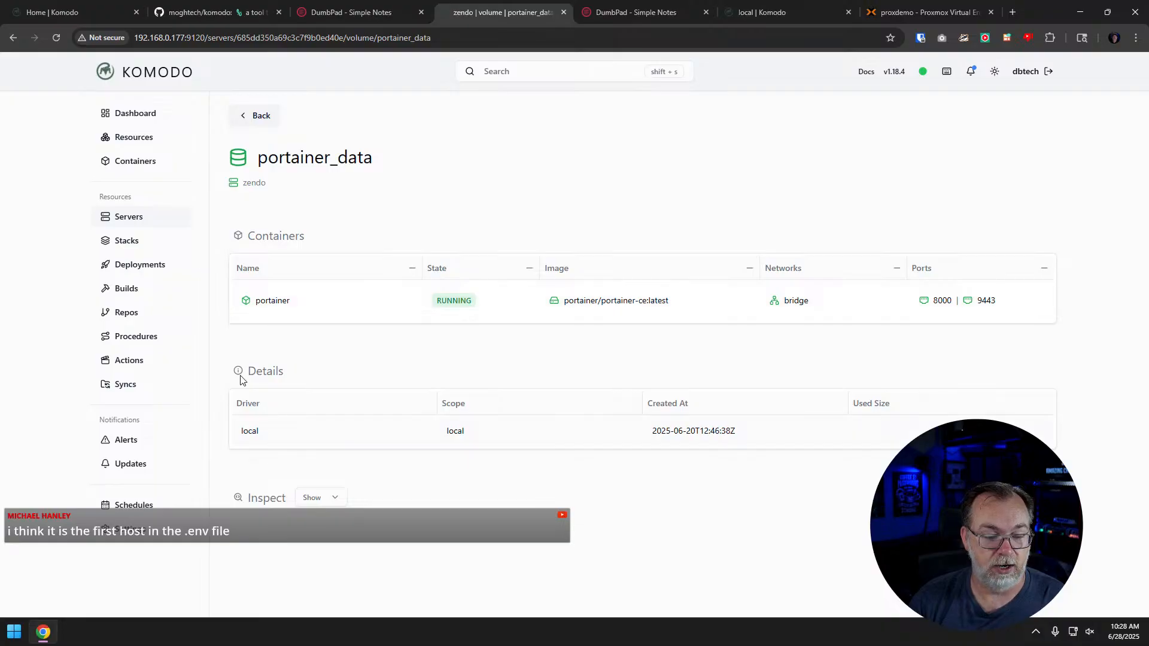
{"action": "key", "text": "alt+Left"}
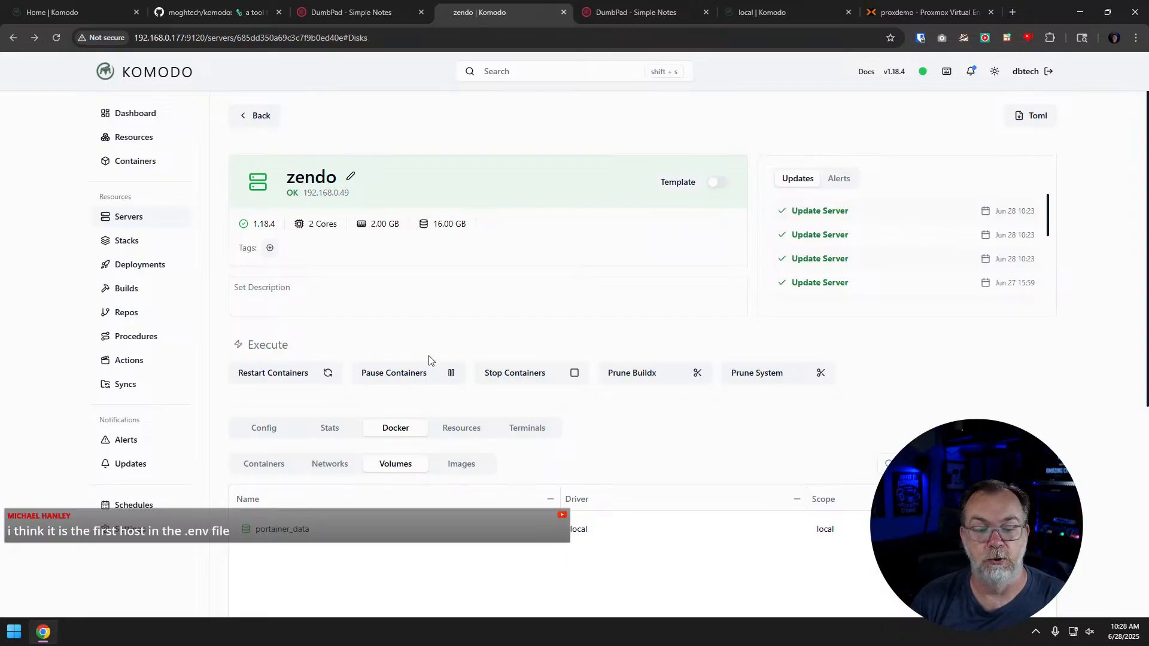
Check the zendo server's configuration once more and return to the list of all servers
{"action": "left_click", "coordinate": [254, 429]}
{"action": "scroll", "coordinate": [351, 417], "scroll_direction": "down", "scroll_amount": 4}
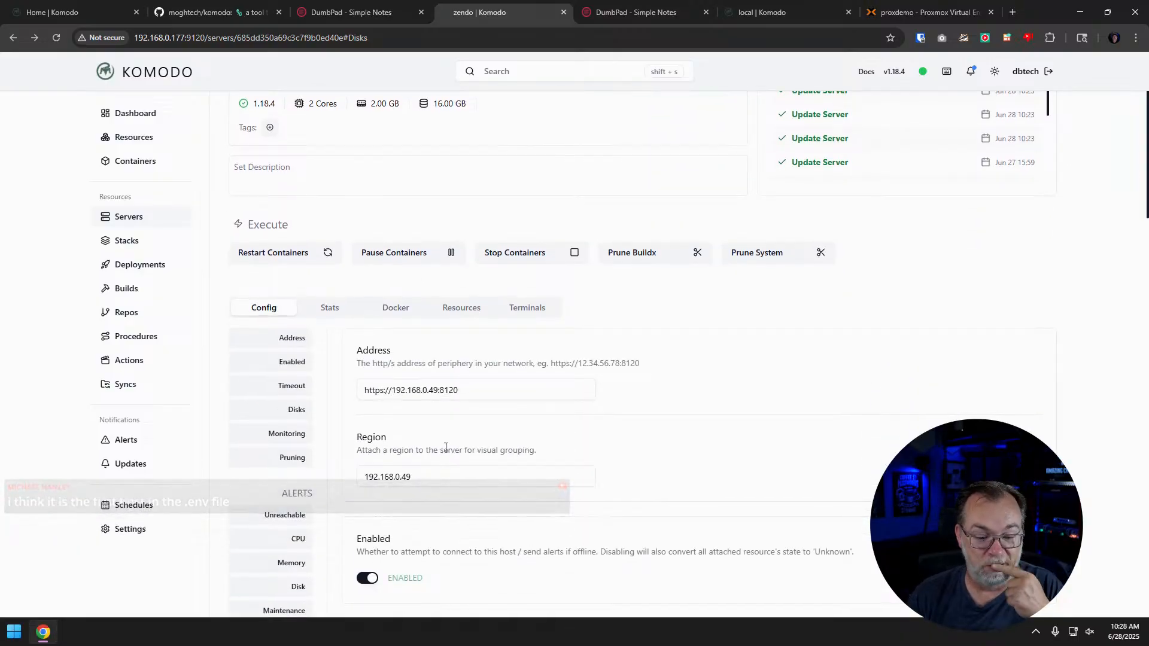
{"action": "left_click", "coordinate": [148, 115]}
{"action": "left_click", "coordinate": [151, 222]}
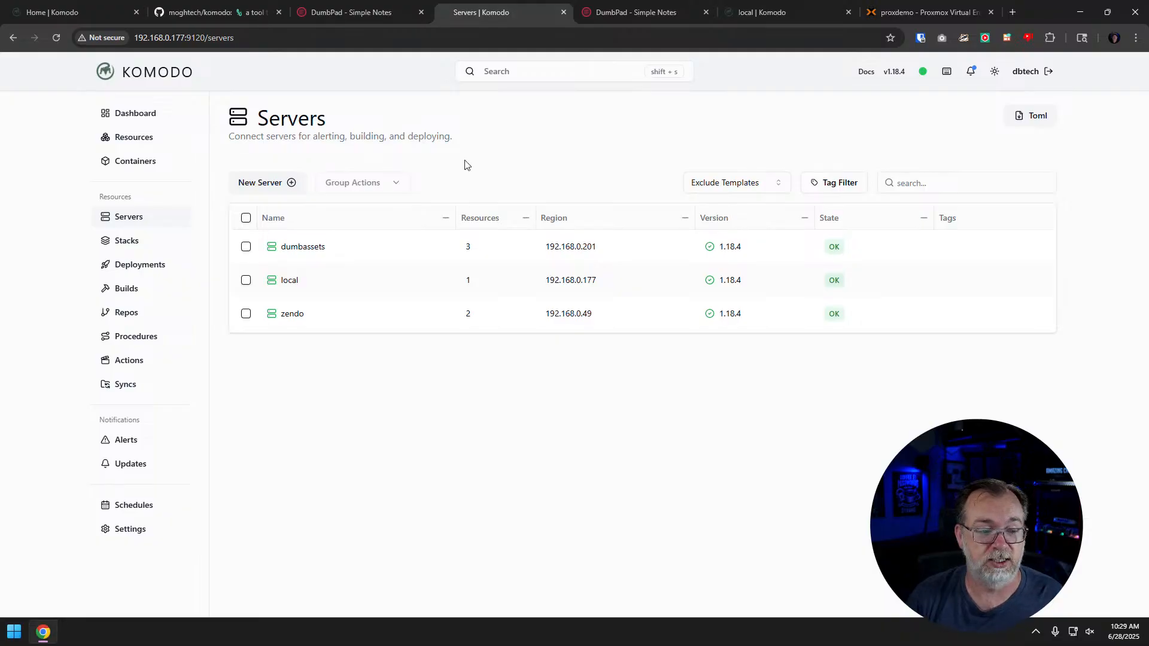
Open the dumbassets server from the dashboard and review its configuration, stats, Docker items and resources
{"action": "left_click", "coordinate": [134, 115]}
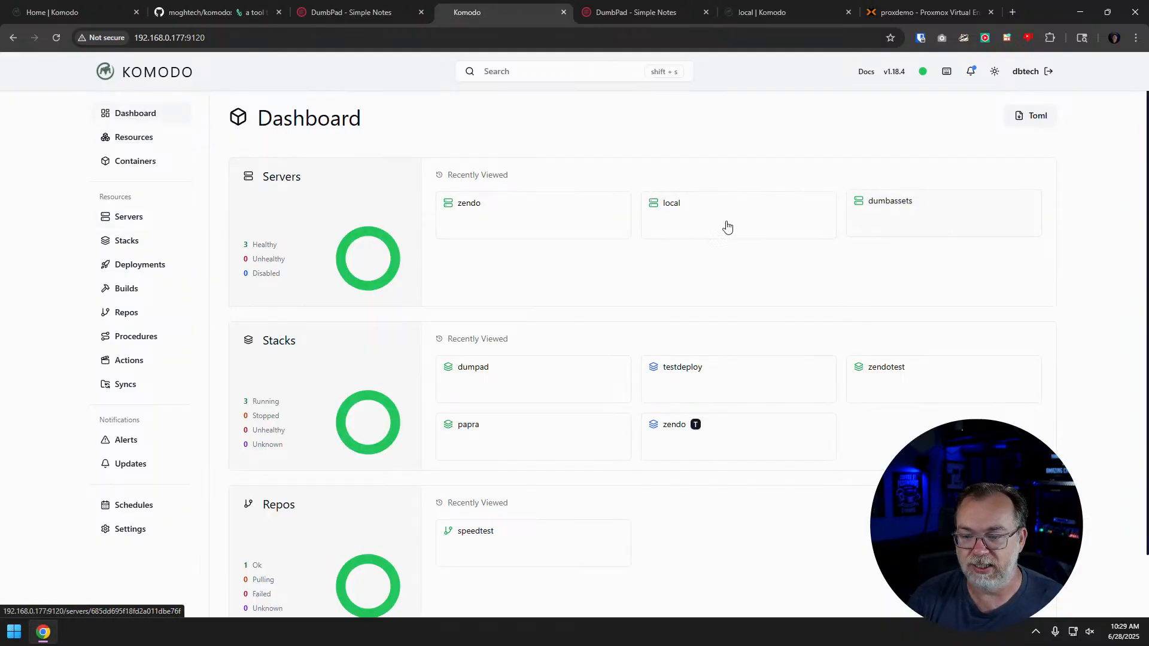
{"action": "left_click", "coordinate": [877, 223]}
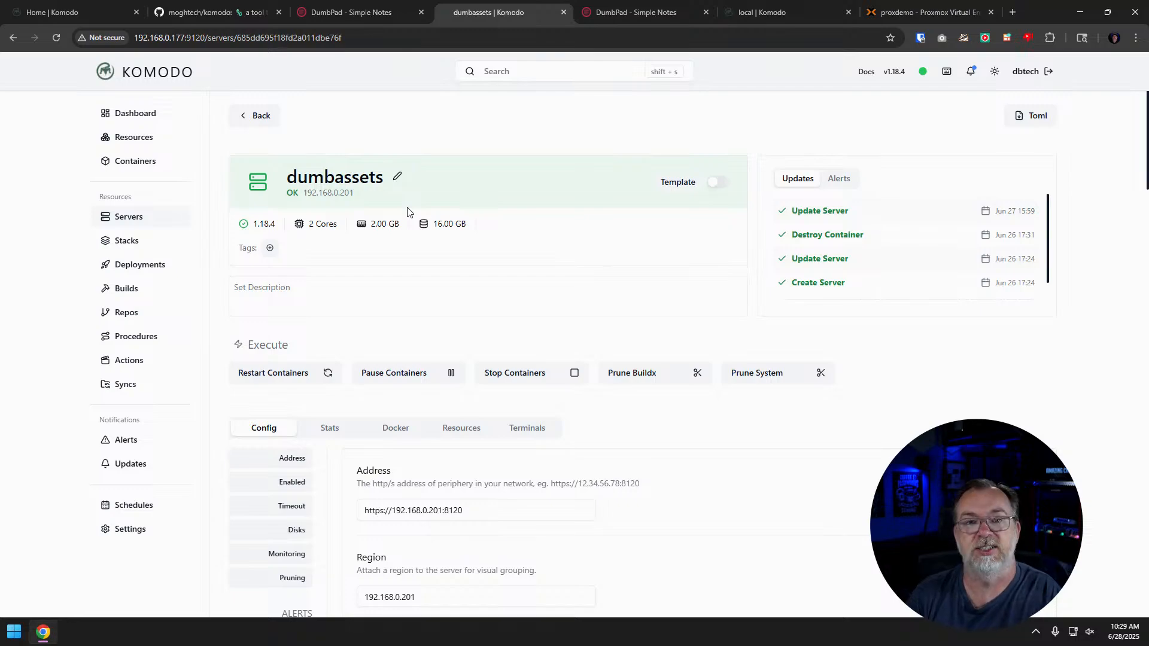
{"action": "scroll", "coordinate": [412, 386], "scroll_direction": "down", "scroll_amount": 2}
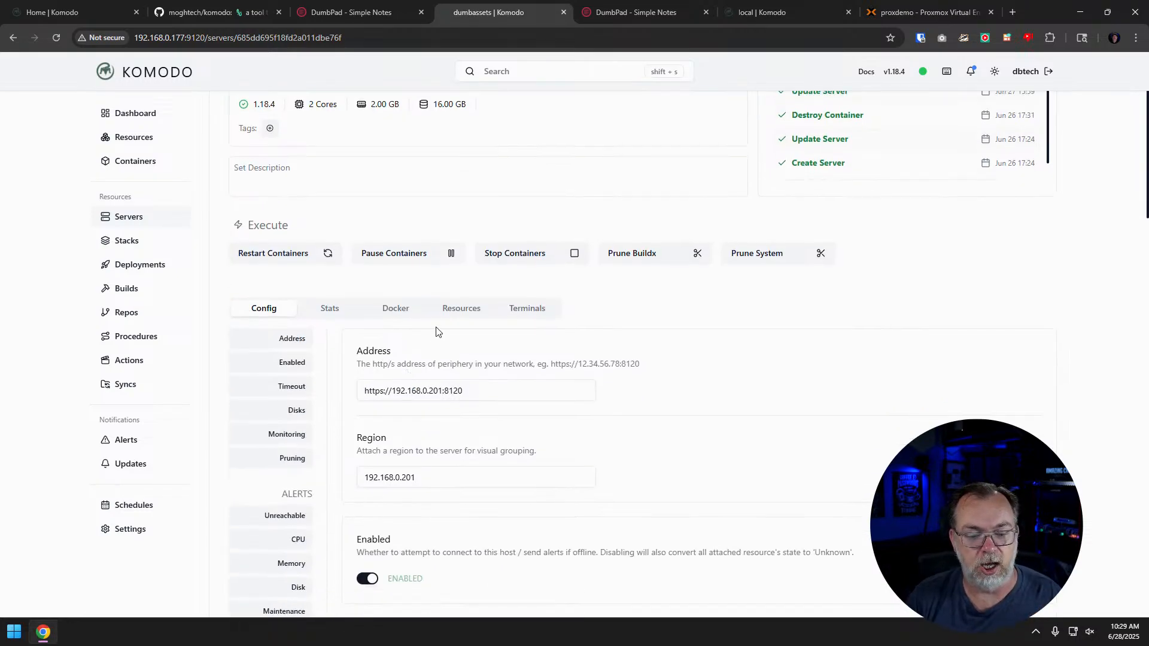
{"action": "left_click", "coordinate": [330, 317]}
{"action": "left_click", "coordinate": [400, 311]}
{"action": "left_click", "coordinate": [456, 310]}
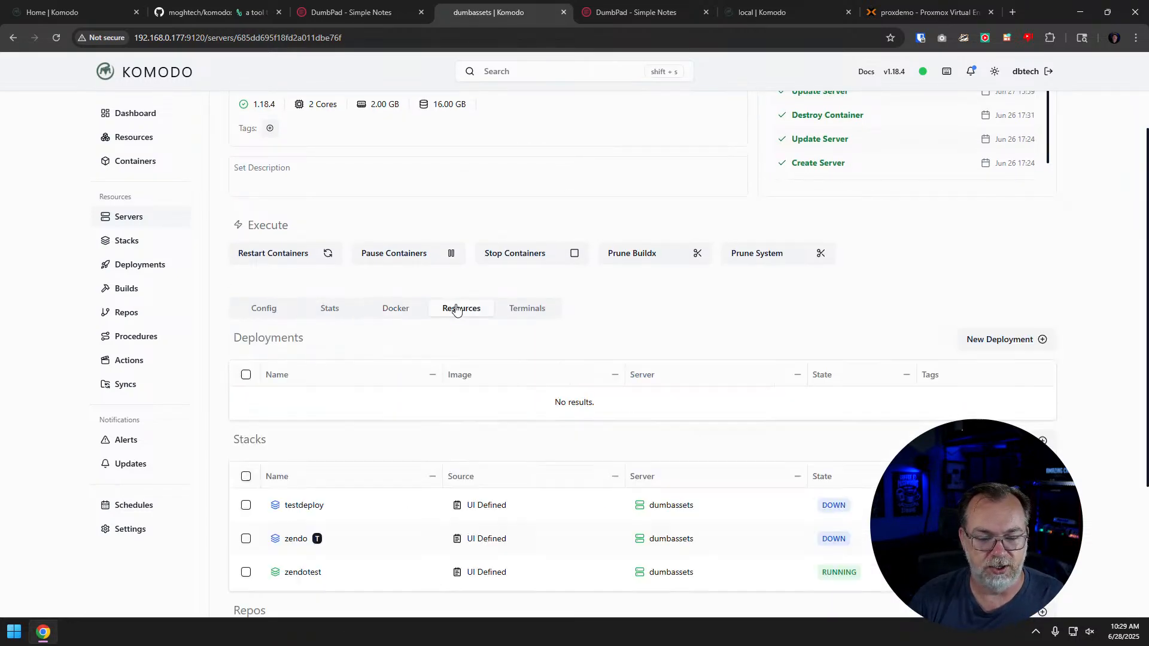
{"action": "scroll", "coordinate": [508, 293], "scroll_direction": "down", "scroll_amount": 3}
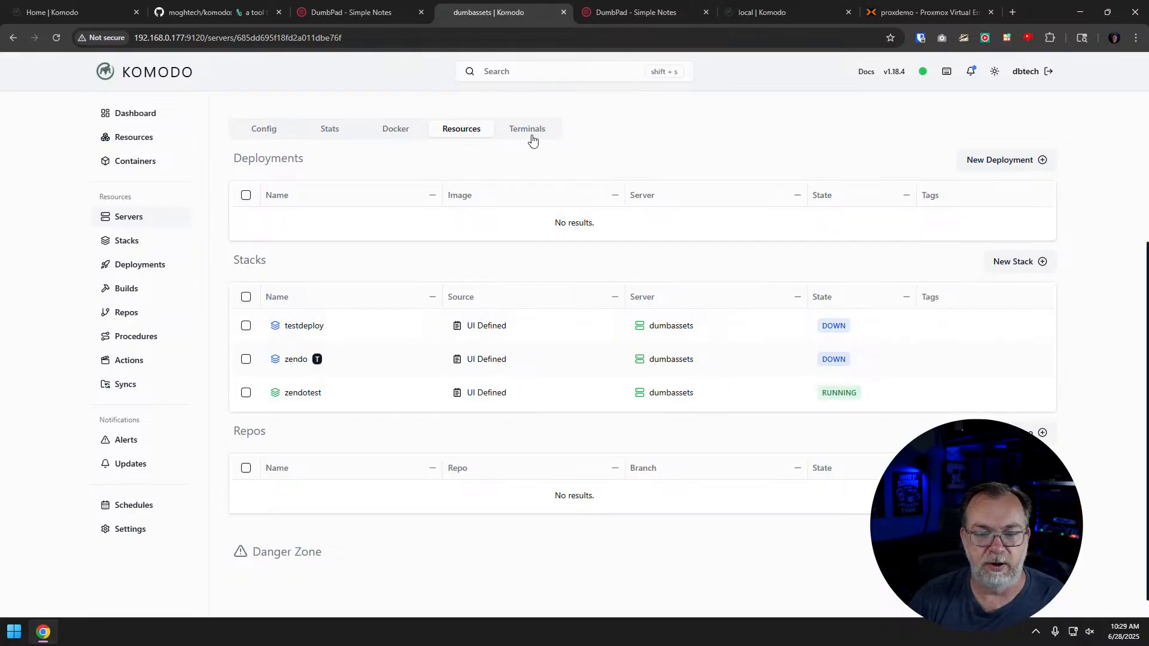
Start a new bash terminal on the dumbassets server and run "ip a" in it
{"action": "left_click", "coordinate": [535, 132]}
{"action": "left_click", "coordinate": [277, 178]}
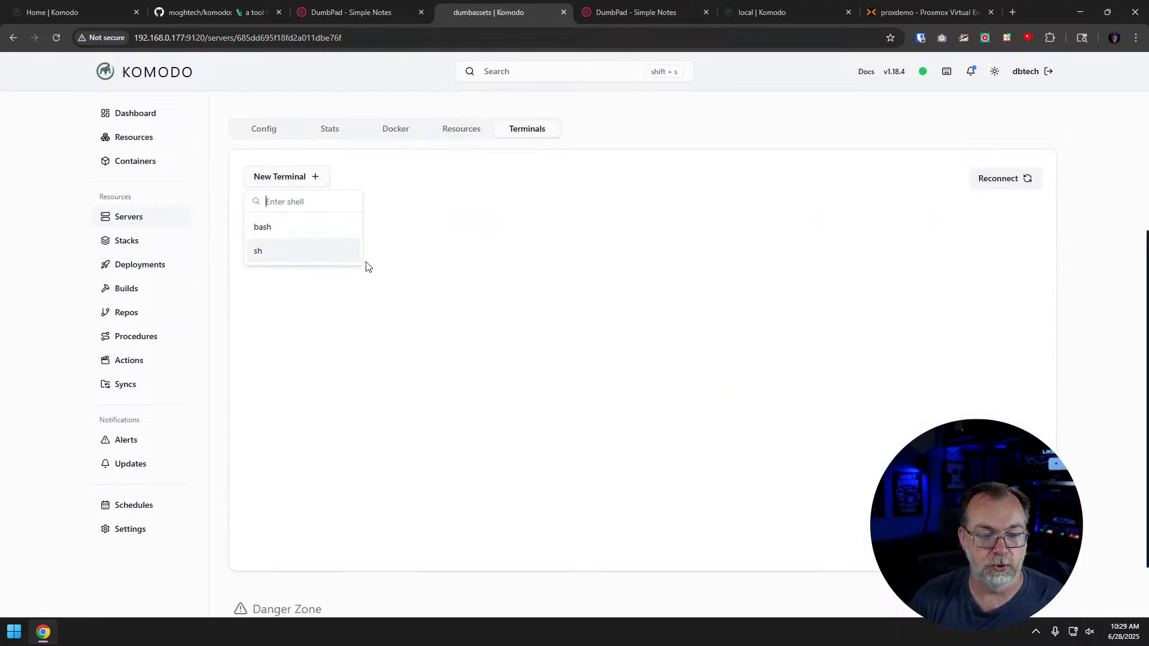
{"action": "left_click", "coordinate": [278, 229]}
{"action": "type", "text": "ip a"}
{"action": "key", "text": "Return"}
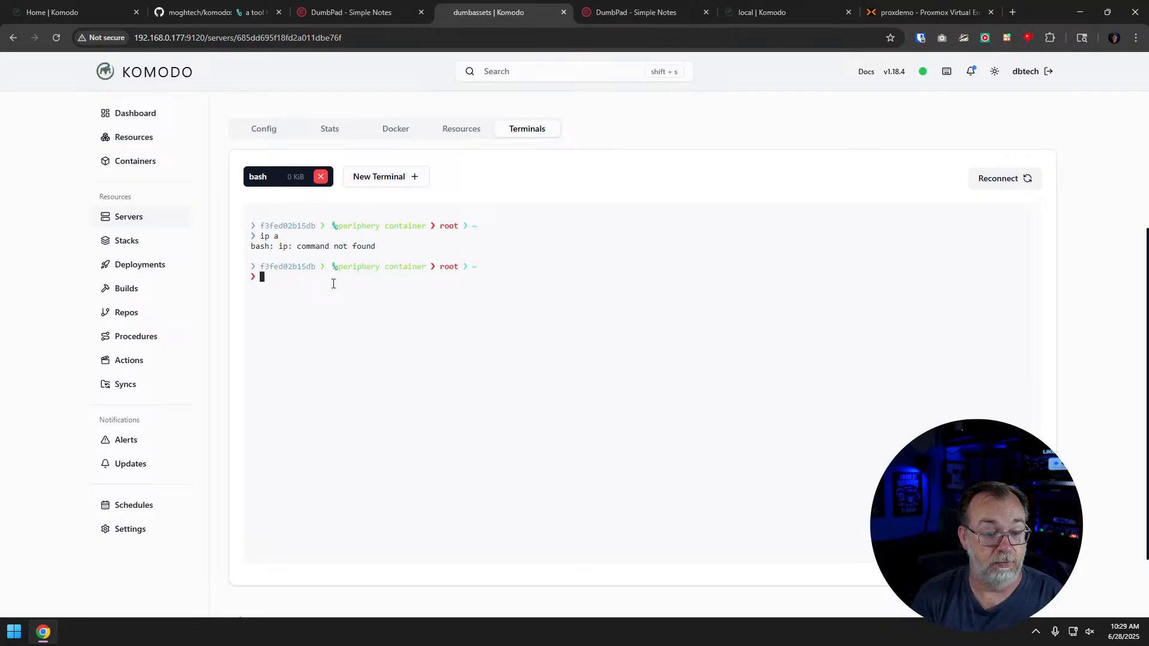
Refresh the package lists with "apt update" in the terminal, and run "ifconfig" and "ip a"
{"action": "type", "text": "apt update"}
{"action": "key", "text": "Return"}
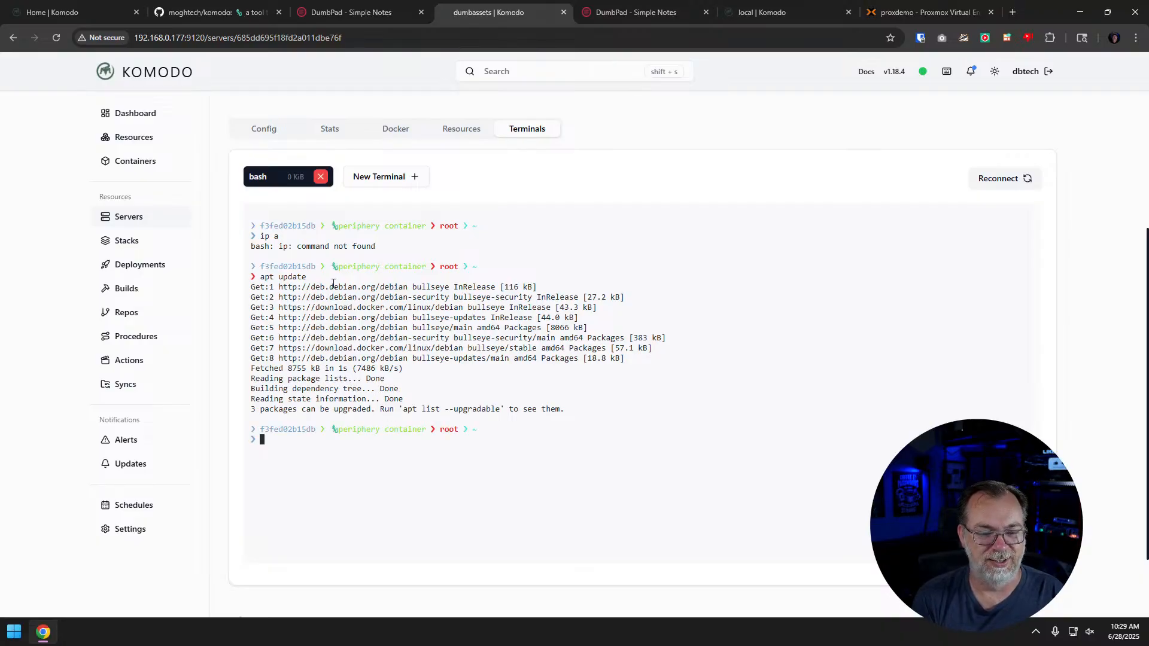
{"action": "type", "text": "ifconfig"}
{"action": "key", "text": "Return"}
{"action": "type", "text": "ip a"}
{"action": "key", "text": "Return"}
Try to install the ip package in the terminal with "install ip" and "apt install ip"
{"action": "type", "text": "inst"}
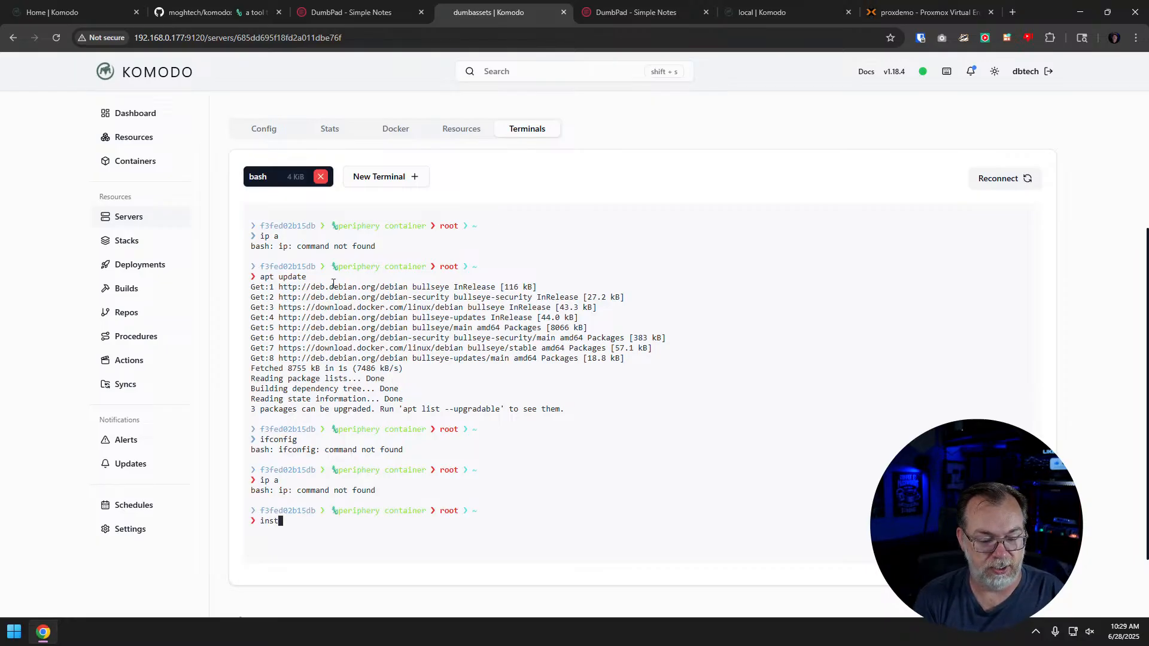
{"action": "type", "text": "all ap"}
{"action": "key", "text": "Return"}
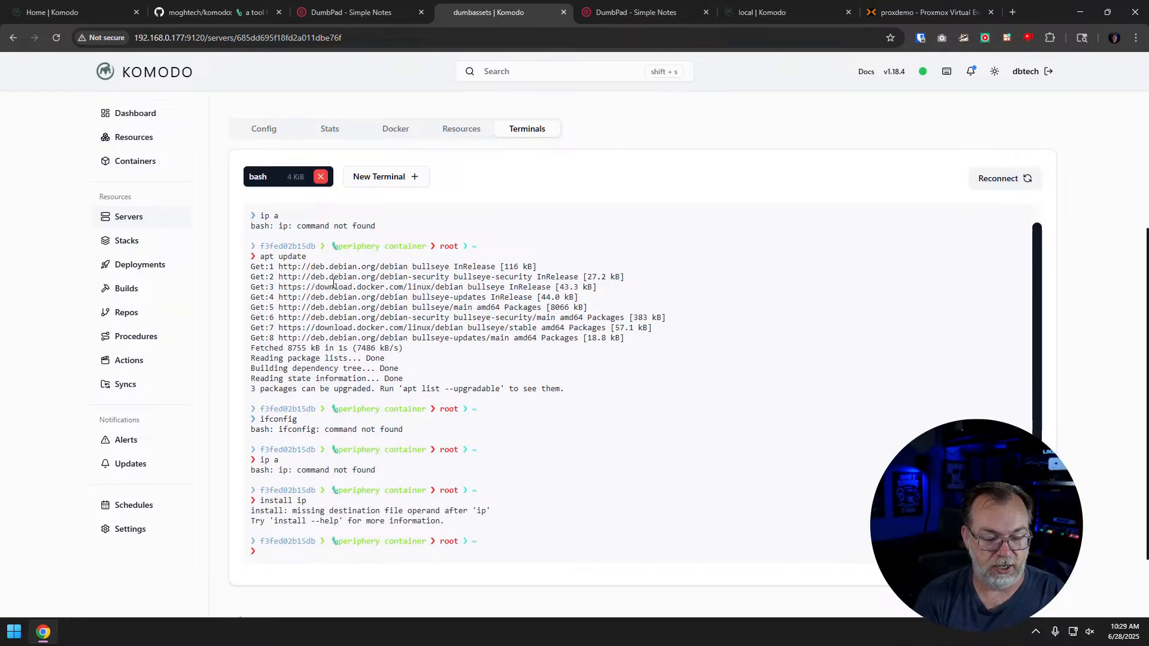
{"action": "type", "text": "apt install ip"}
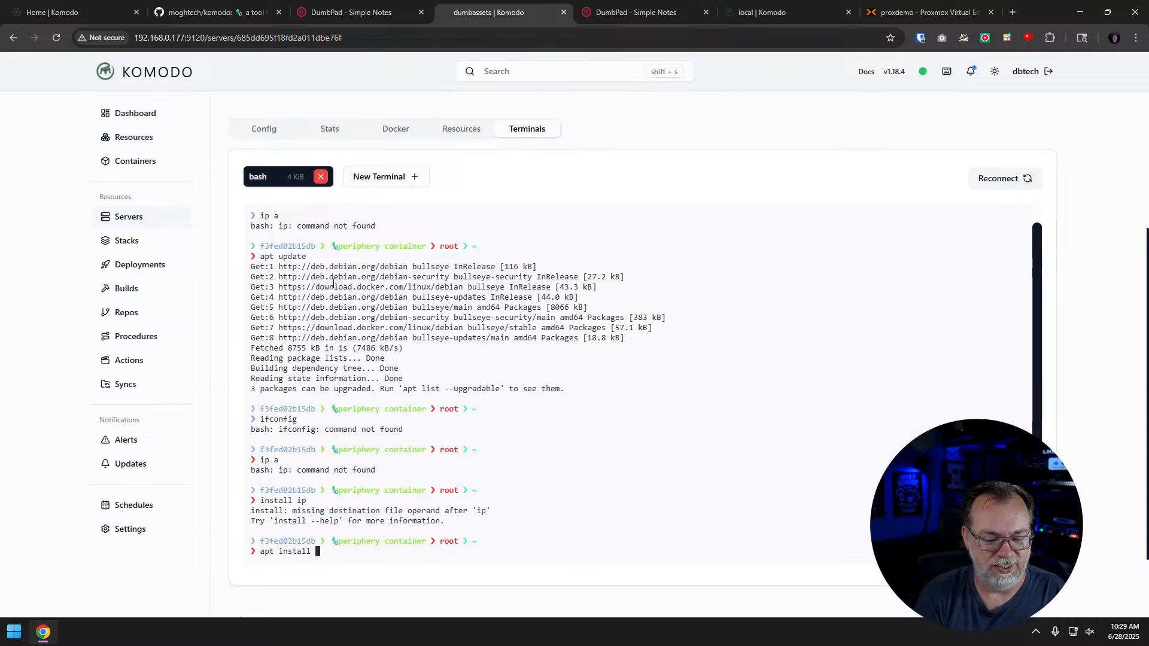
{"action": "key", "text": "Return"}
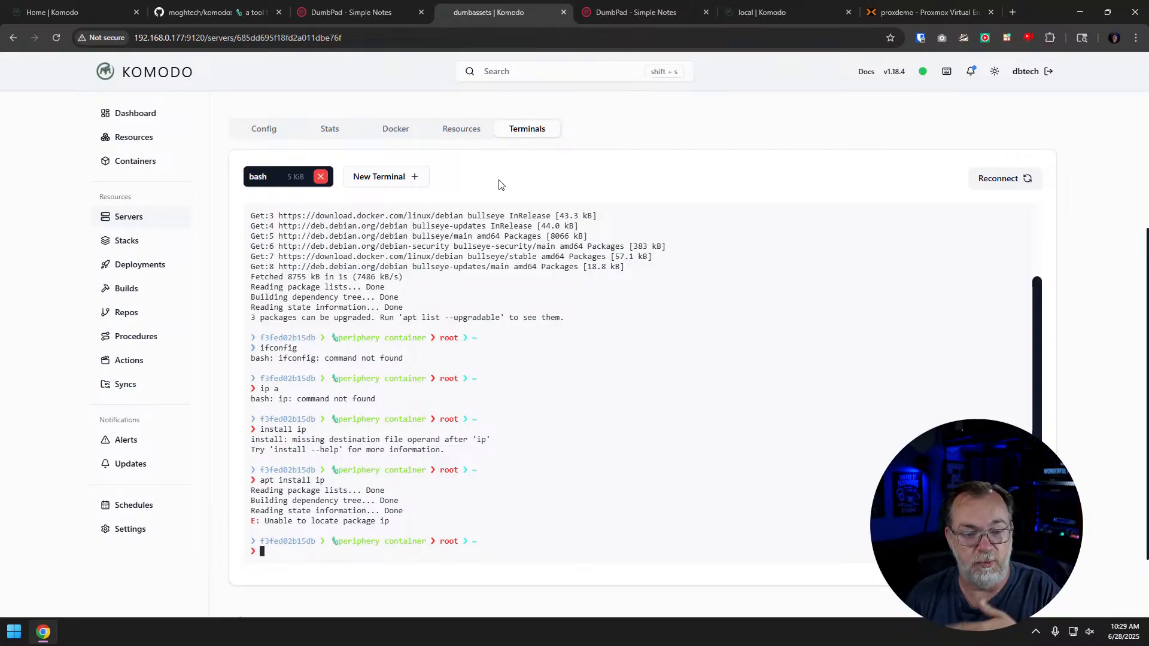
Review the dumbassets server's deployments, stacks and repos, reopening the server from the servers list
{"action": "left_click", "coordinate": [461, 130]}
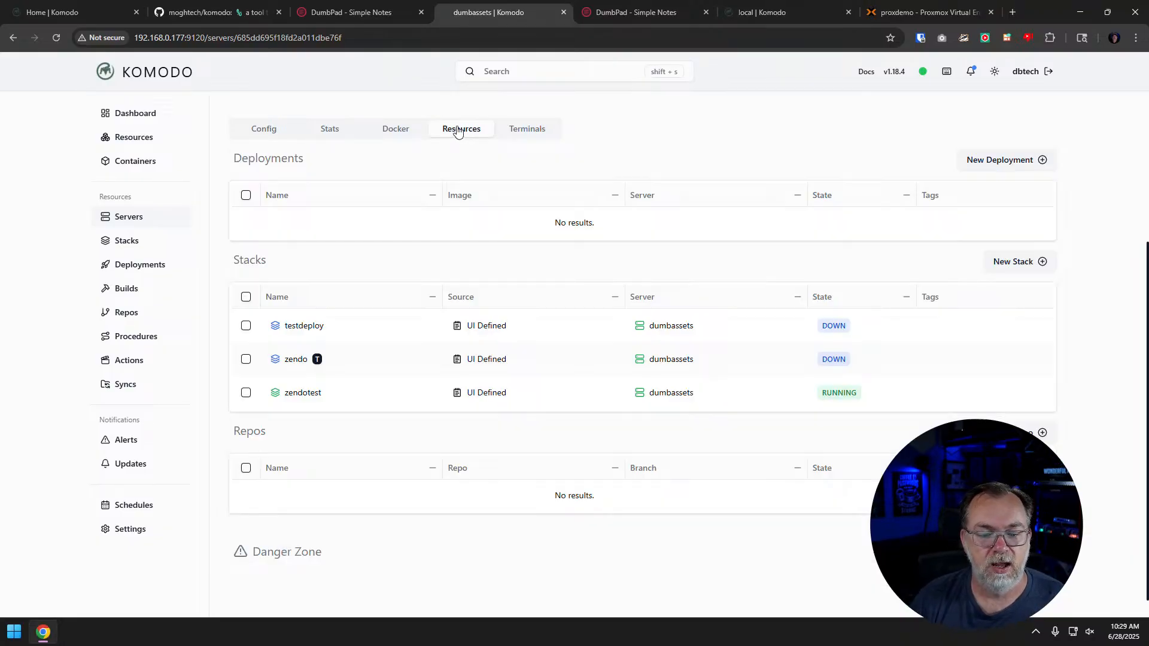
{"action": "scroll", "coordinate": [413, 249], "scroll_direction": "up", "scroll_amount": 5}
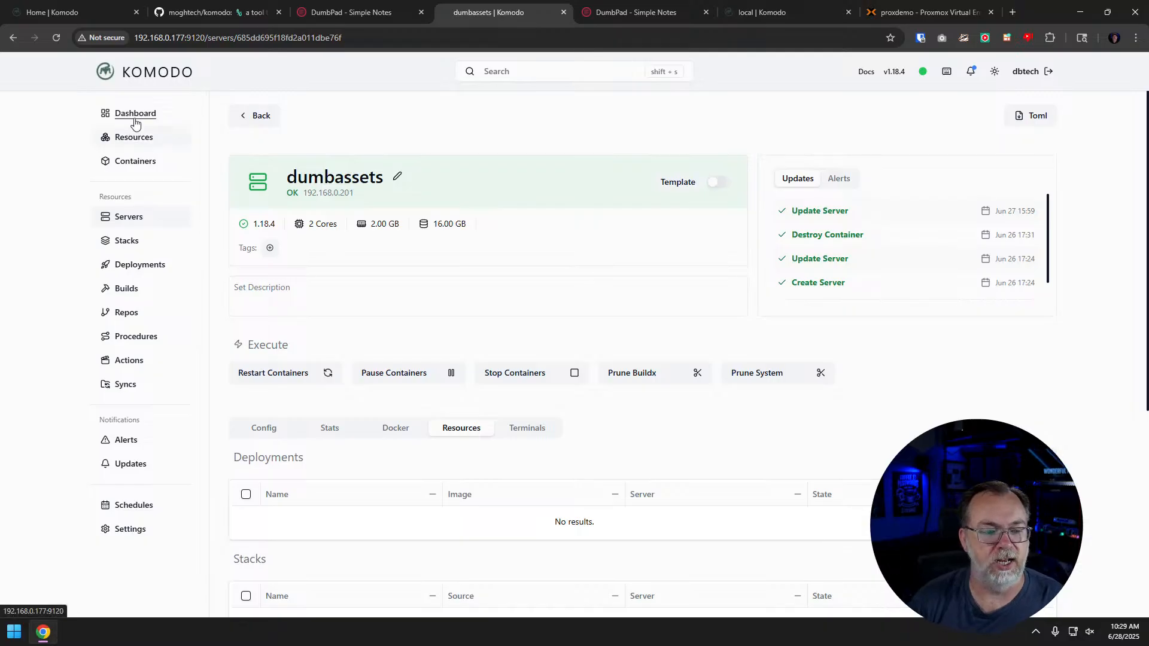
{"action": "left_click", "coordinate": [154, 215]}
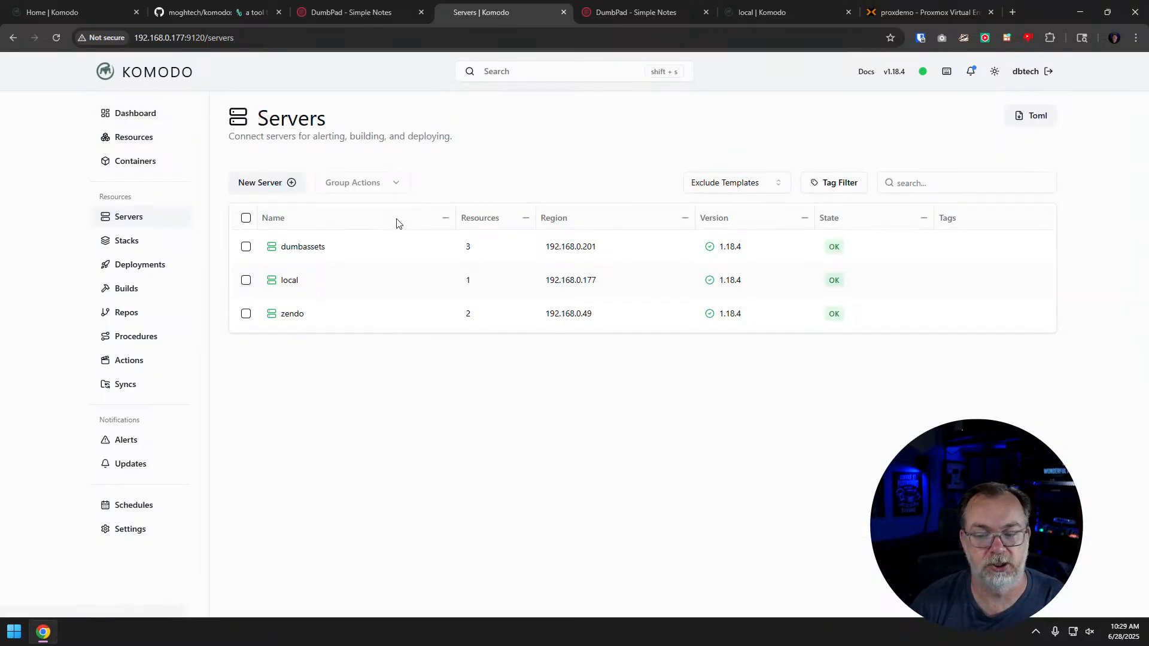
{"action": "left_click", "coordinate": [303, 248]}
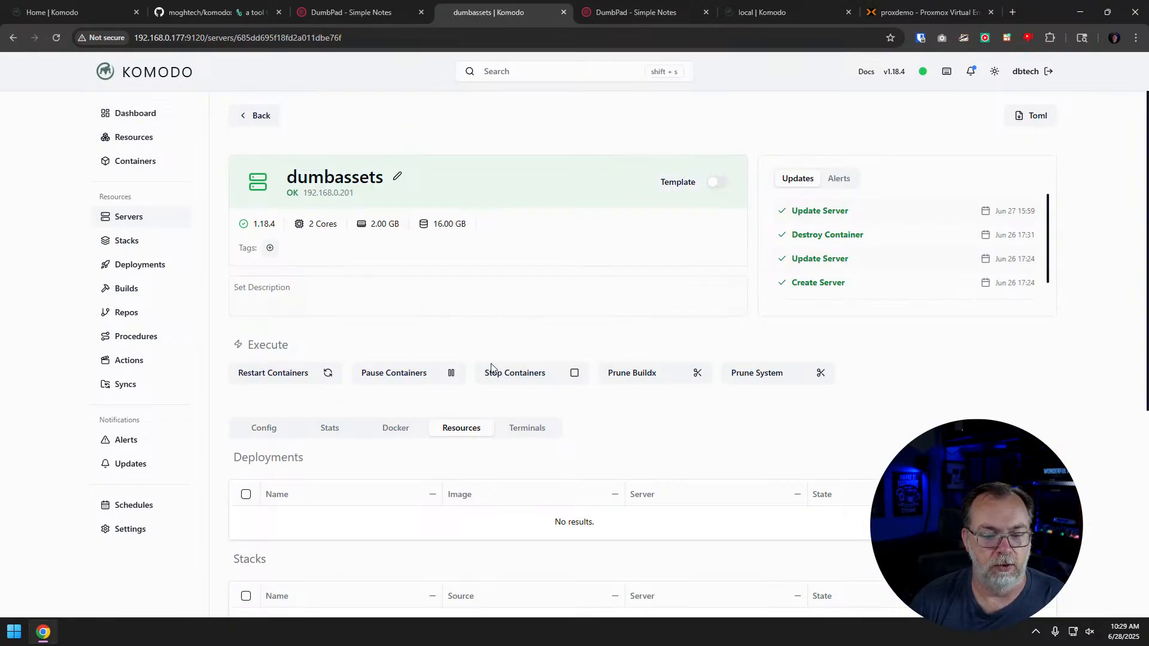
{"action": "scroll", "coordinate": [767, 399], "scroll_direction": "down", "scroll_amount": 3}
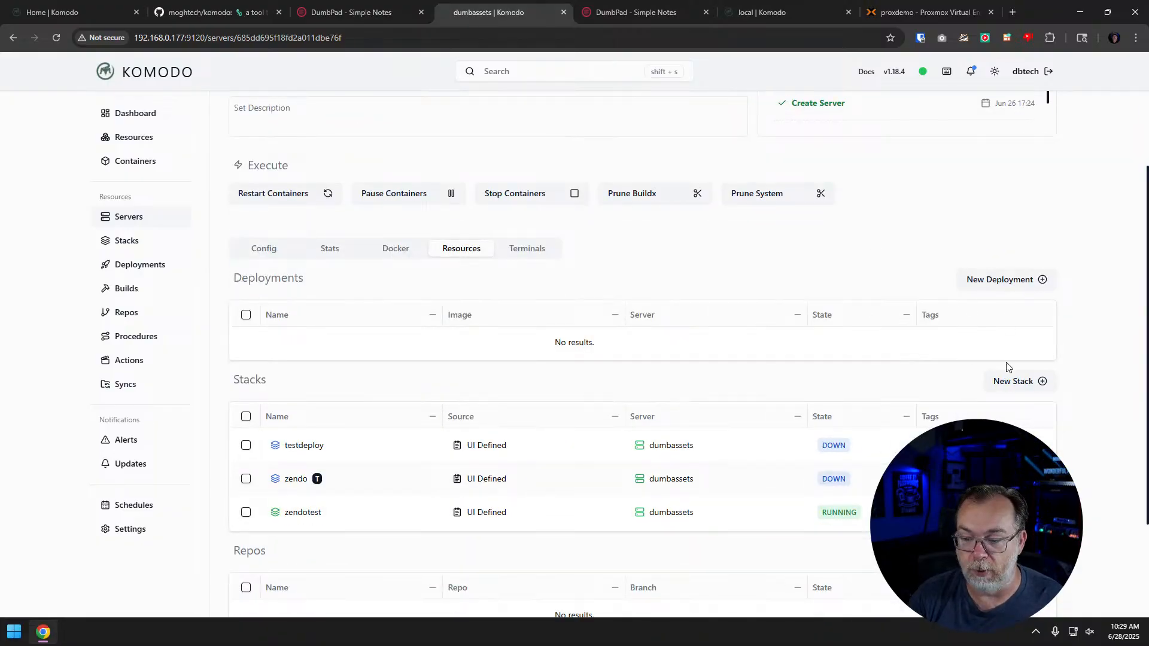
{"action": "scroll", "coordinate": [618, 354], "scroll_direction": "up", "scroll_amount": 3}
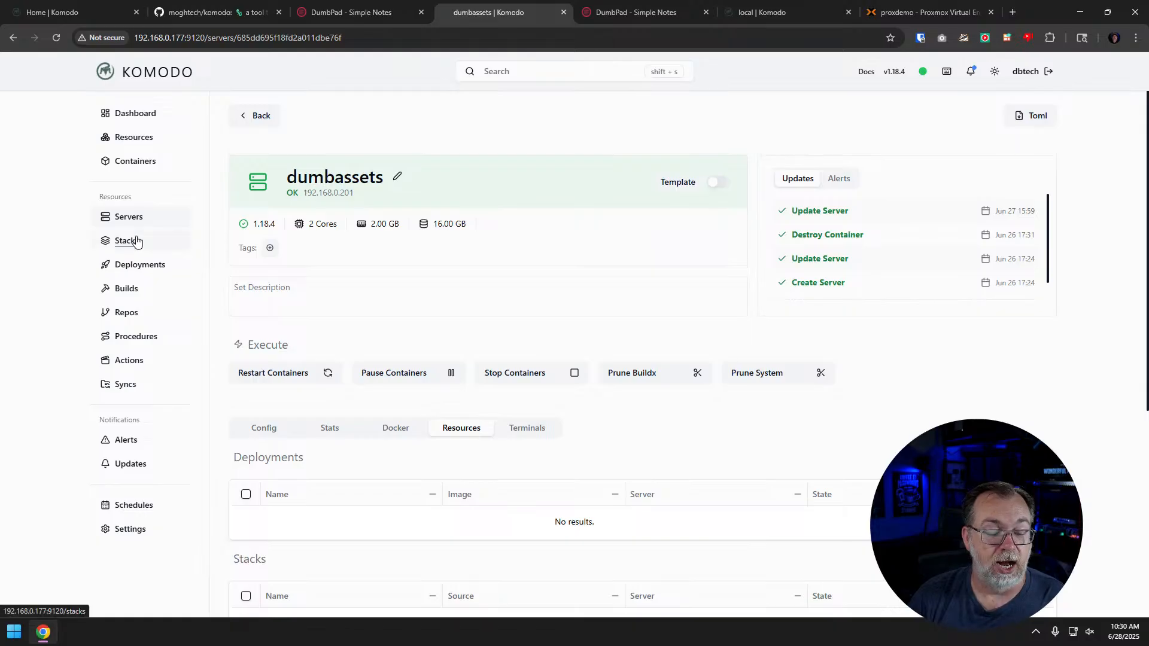
Create a new stack named test-stack from the dumbassets server's resources, without a template
{"action": "scroll", "coordinate": [770, 379], "scroll_direction": "down", "scroll_amount": 4}
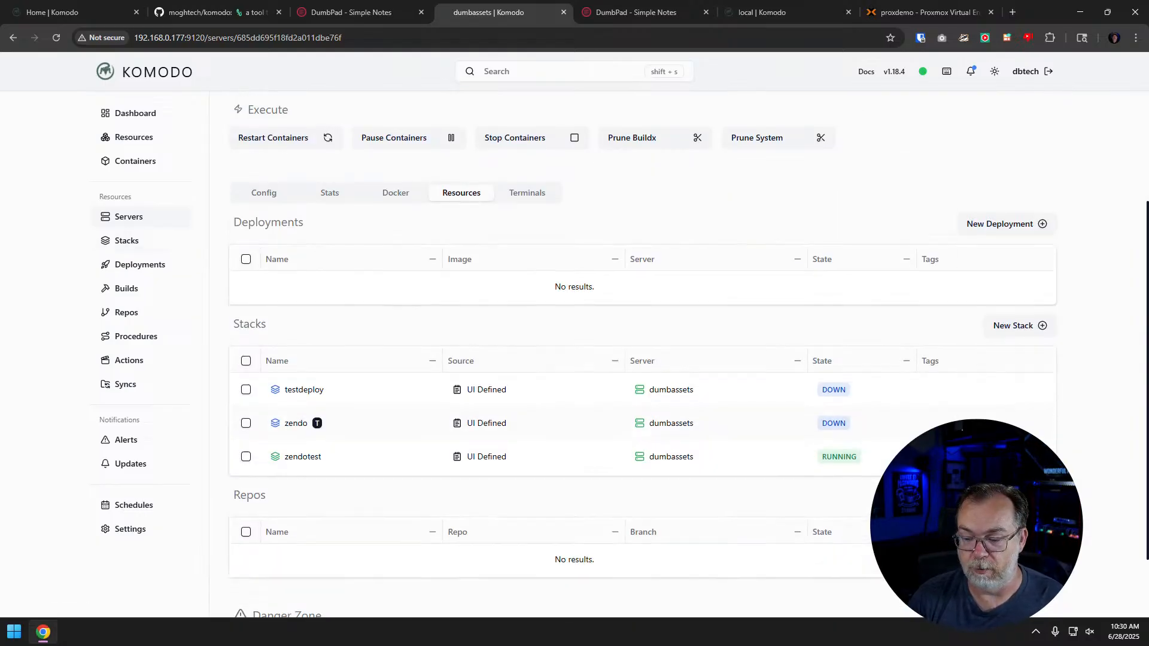
{"action": "left_click", "coordinate": [1002, 323]}
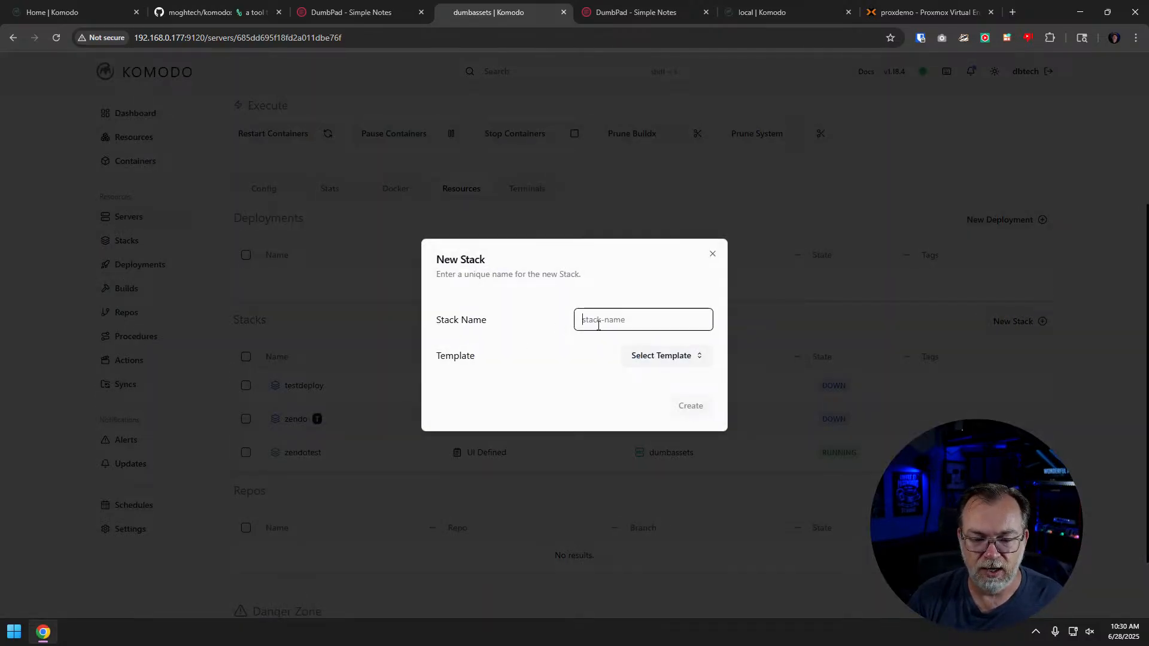
{"action": "type", "text": "test-stack"}
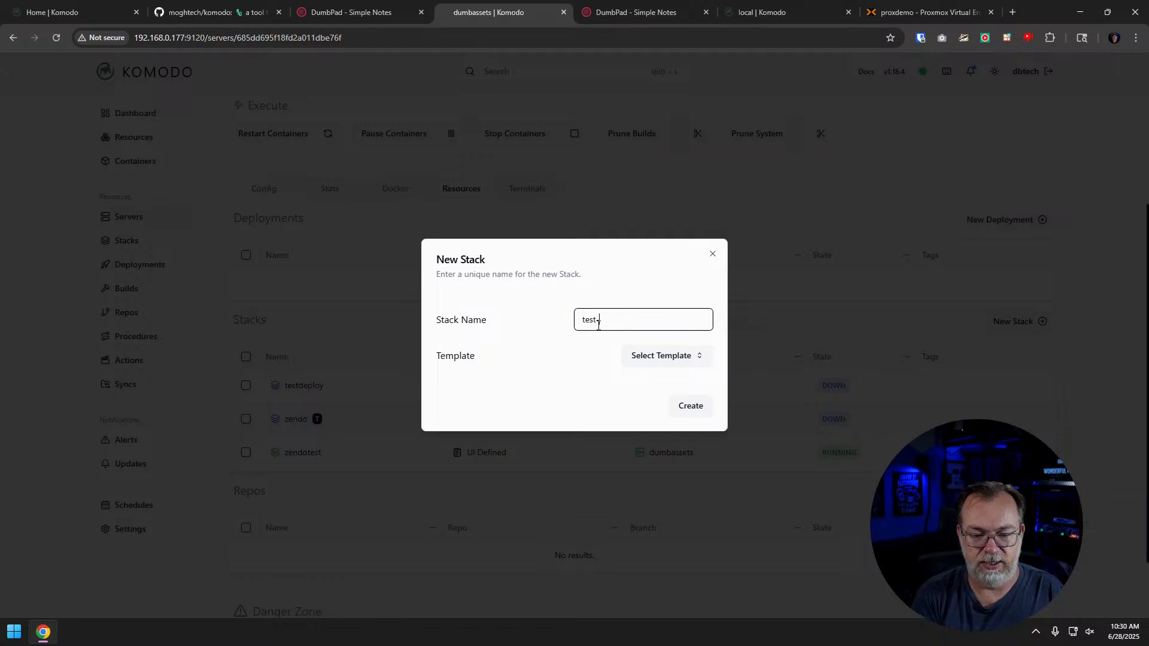
{"action": "left_click", "coordinate": [666, 358]}
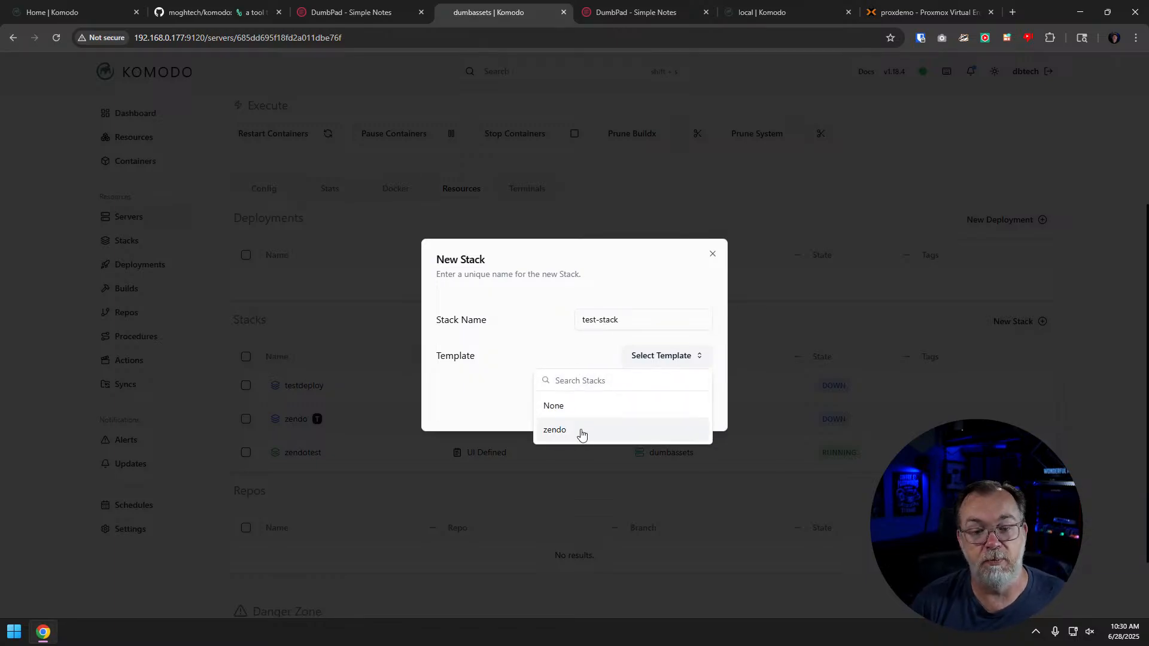
{"action": "left_click", "coordinate": [480, 410]}
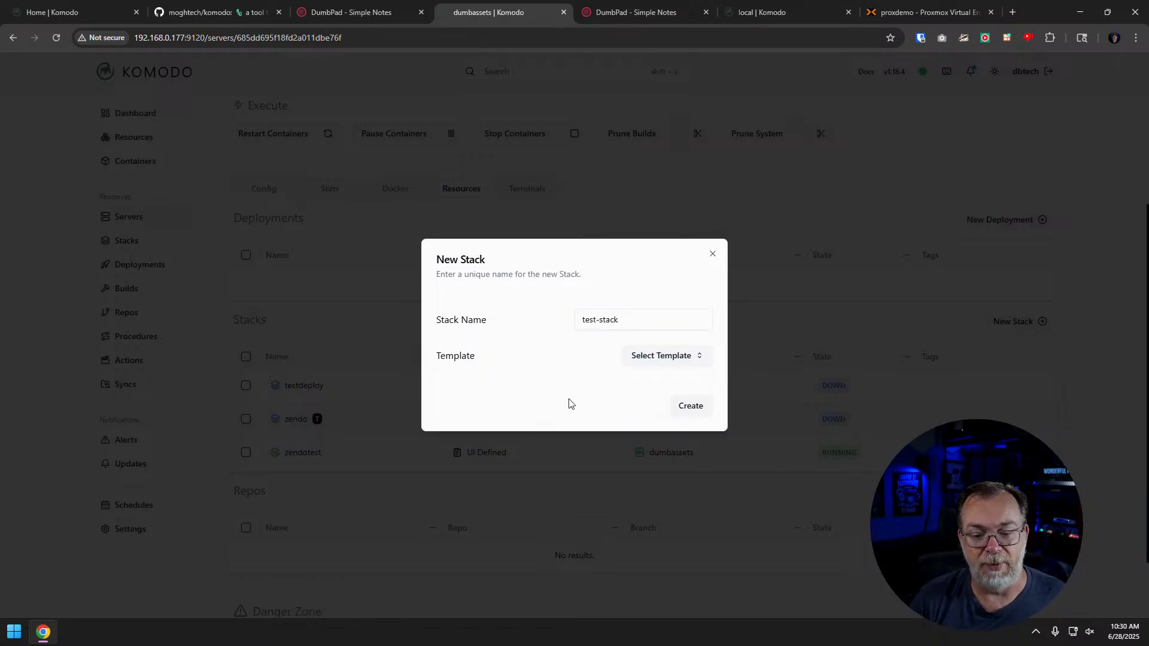
{"action": "left_click", "coordinate": [690, 407]}
Examine test-stack's configuration and the servers it can be deployed on, keeping dumbassets selected
{"action": "scroll", "coordinate": [692, 410], "scroll_direction": "down", "scroll_amount": 3}
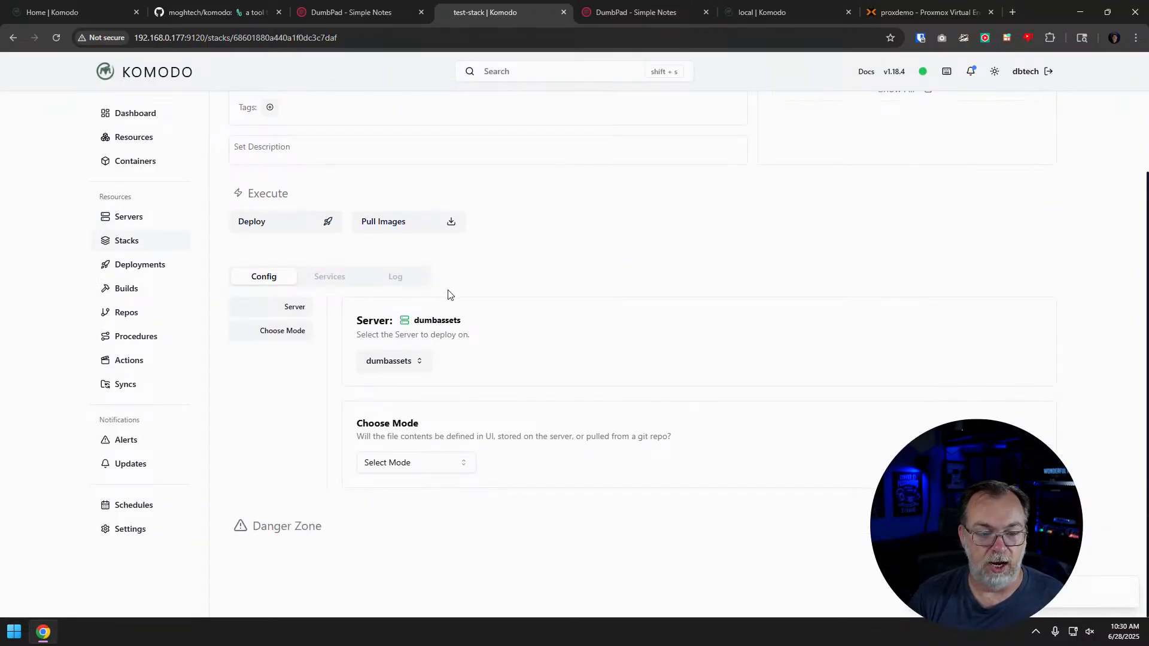
{"action": "scroll", "coordinate": [473, 299], "scroll_direction": "up", "scroll_amount": 1}
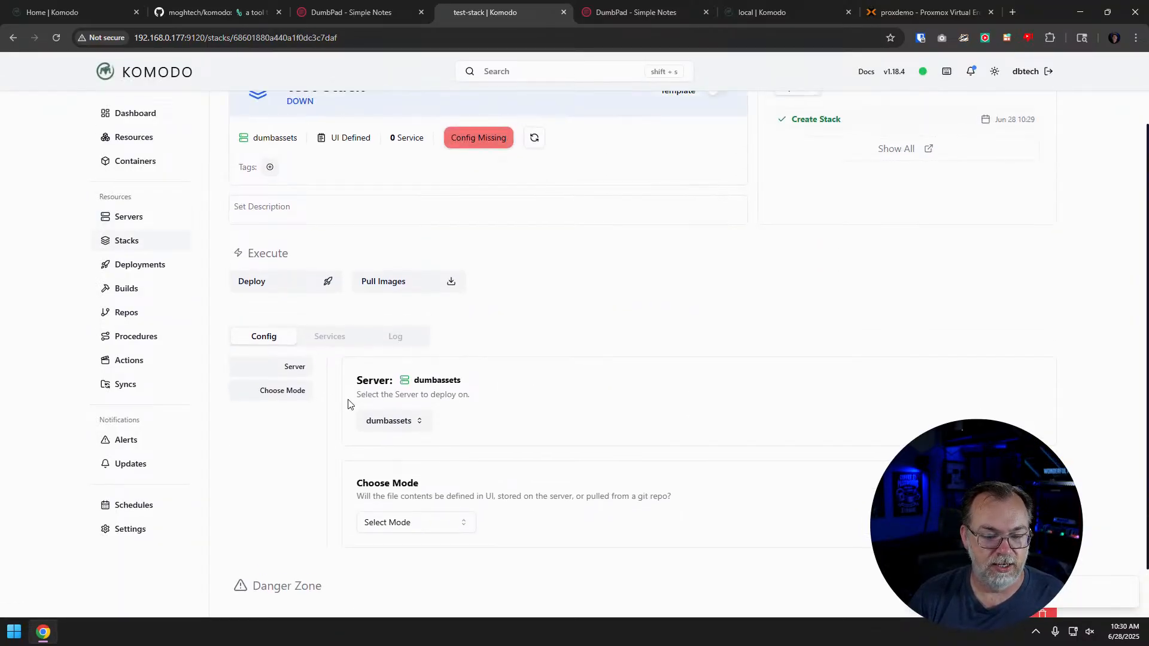
{"action": "left_click", "coordinate": [394, 422]}
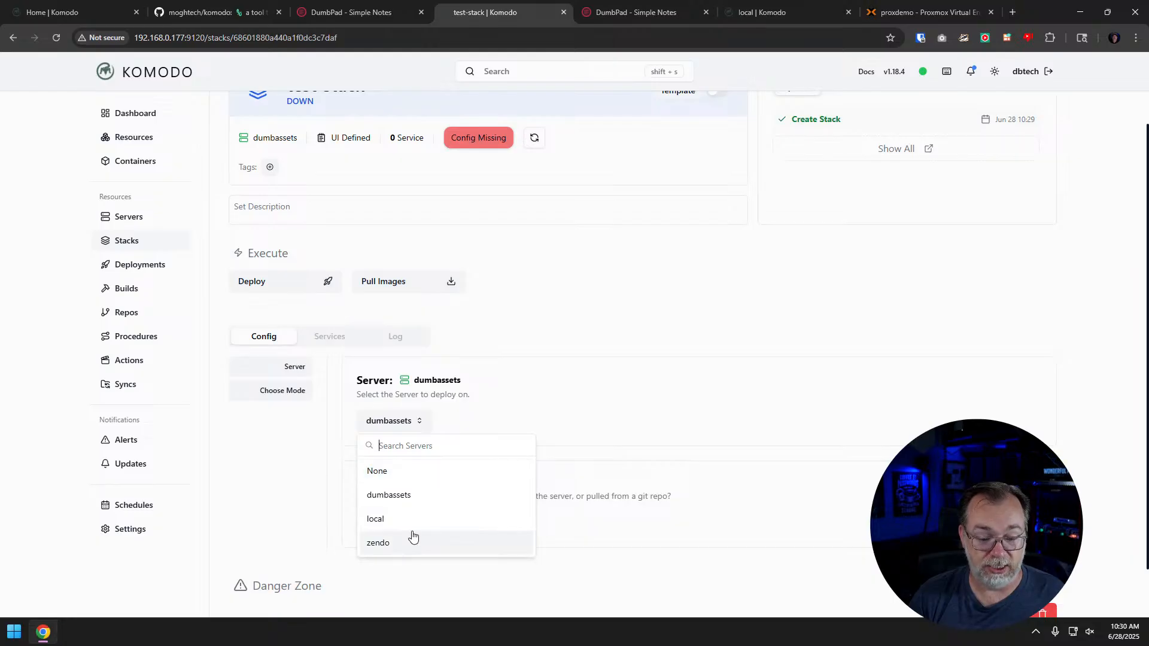
{"action": "left_click", "coordinate": [537, 391]}
{"action": "scroll", "coordinate": [536, 392], "scroll_direction": "down", "scroll_amount": 1}
{"action": "left_click", "coordinate": [374, 362]}
{"action": "left_click", "coordinate": [375, 362]}
Set test-stack's mode to UI Defined and review its compose file, environment and other configuration sections
{"action": "left_click", "coordinate": [395, 462]}
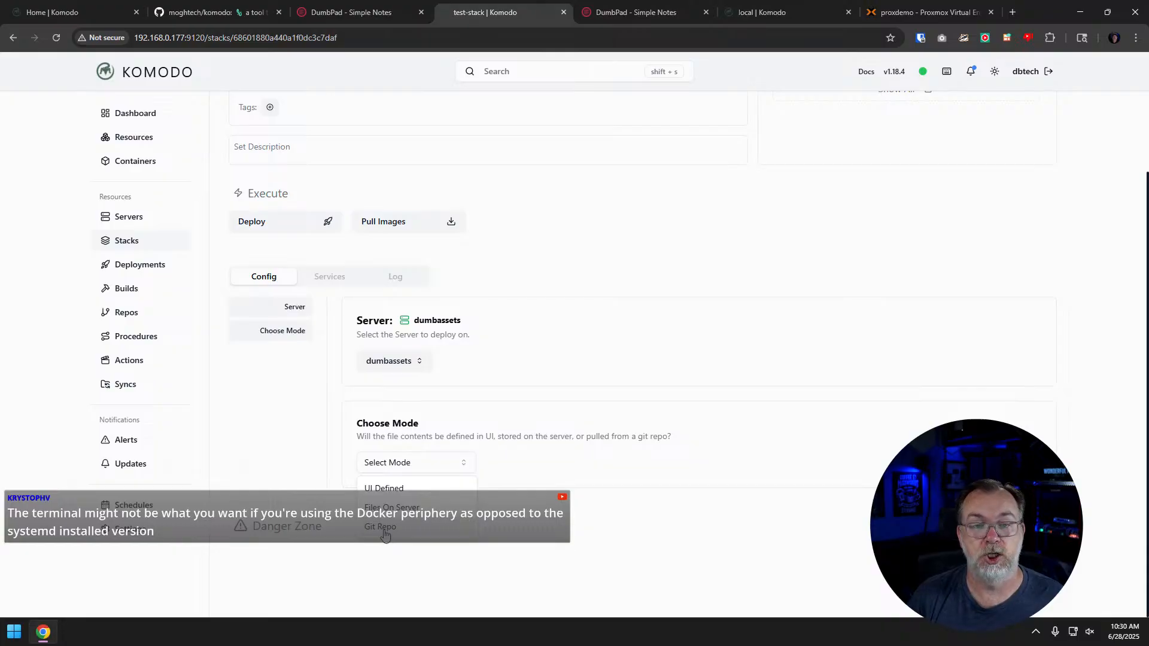
{"action": "left_click", "coordinate": [417, 488]}
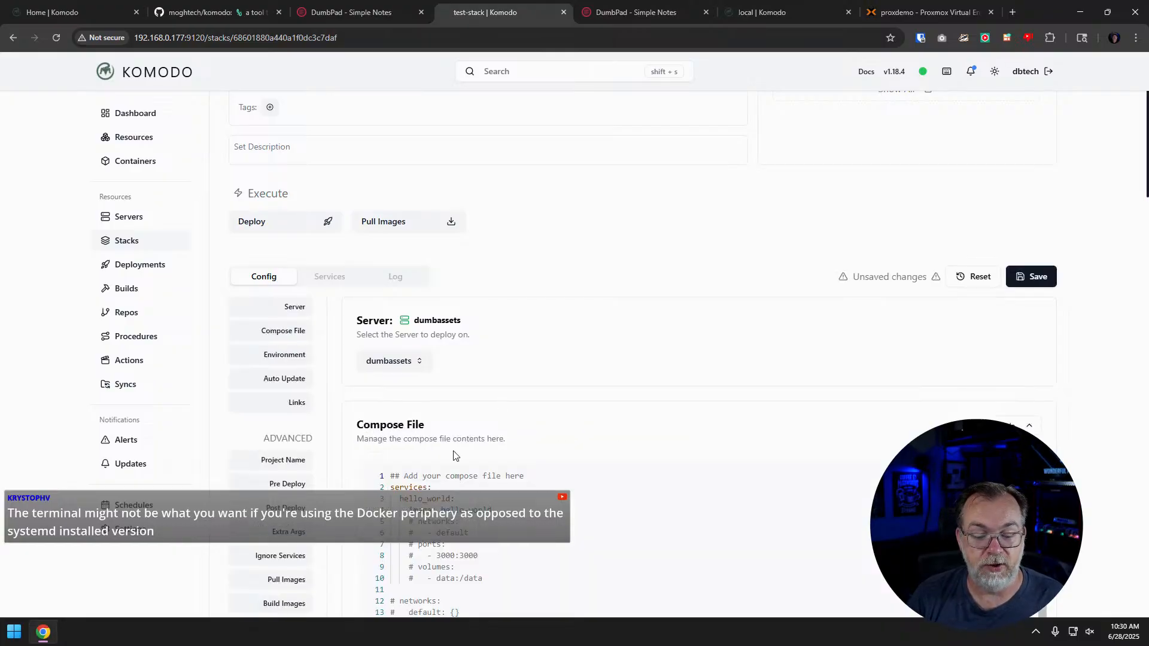
{"action": "scroll", "coordinate": [540, 367], "scroll_direction": "down", "scroll_amount": 6}
{"action": "scroll", "coordinate": [544, 362], "scroll_direction": "up", "scroll_amount": 1}
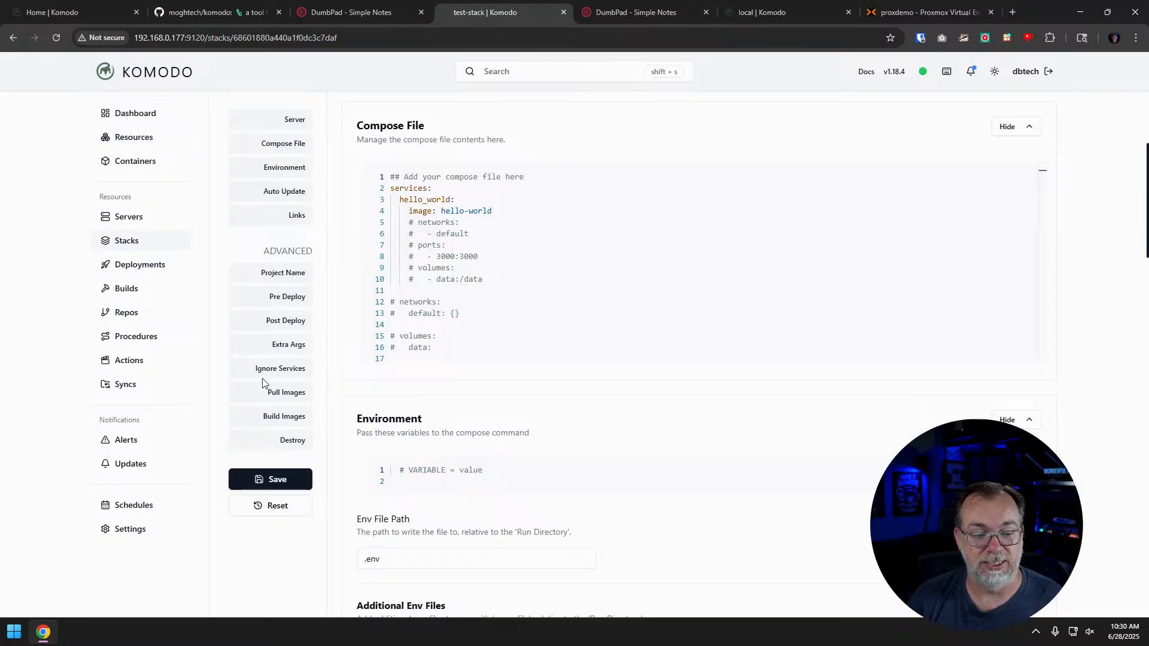
{"action": "scroll", "coordinate": [487, 412], "scroll_direction": "up", "scroll_amount": 4}
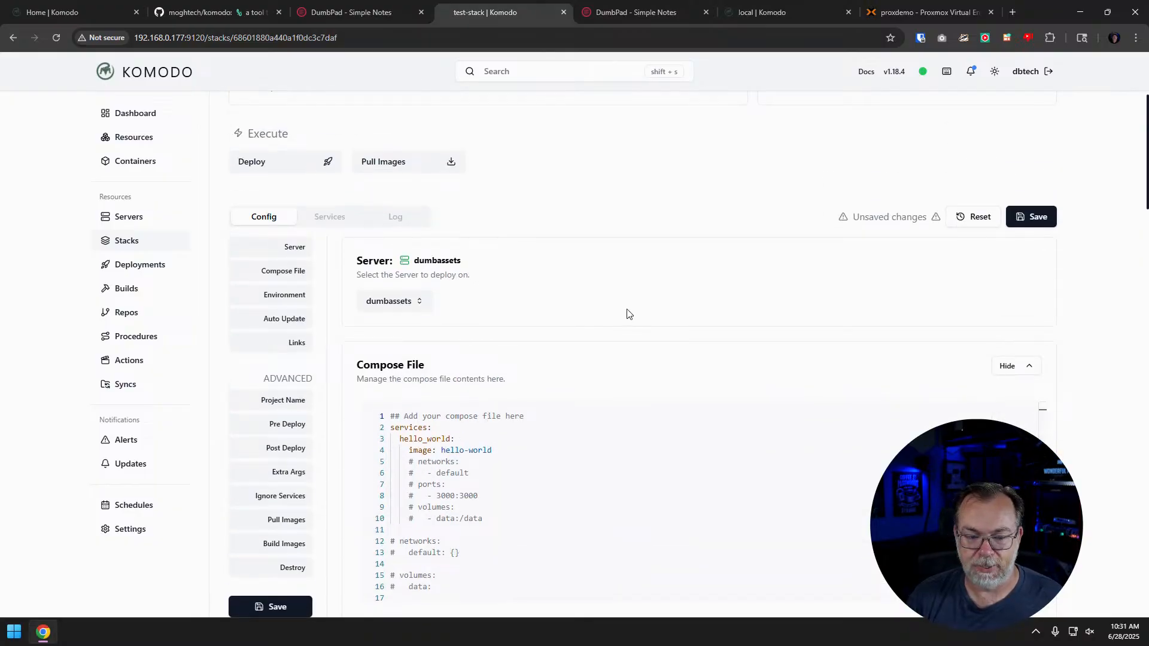
Create another stack named test from the stacks list, without a template
{"action": "left_click", "coordinate": [419, 302]}
{"action": "left_click", "coordinate": [509, 296]}
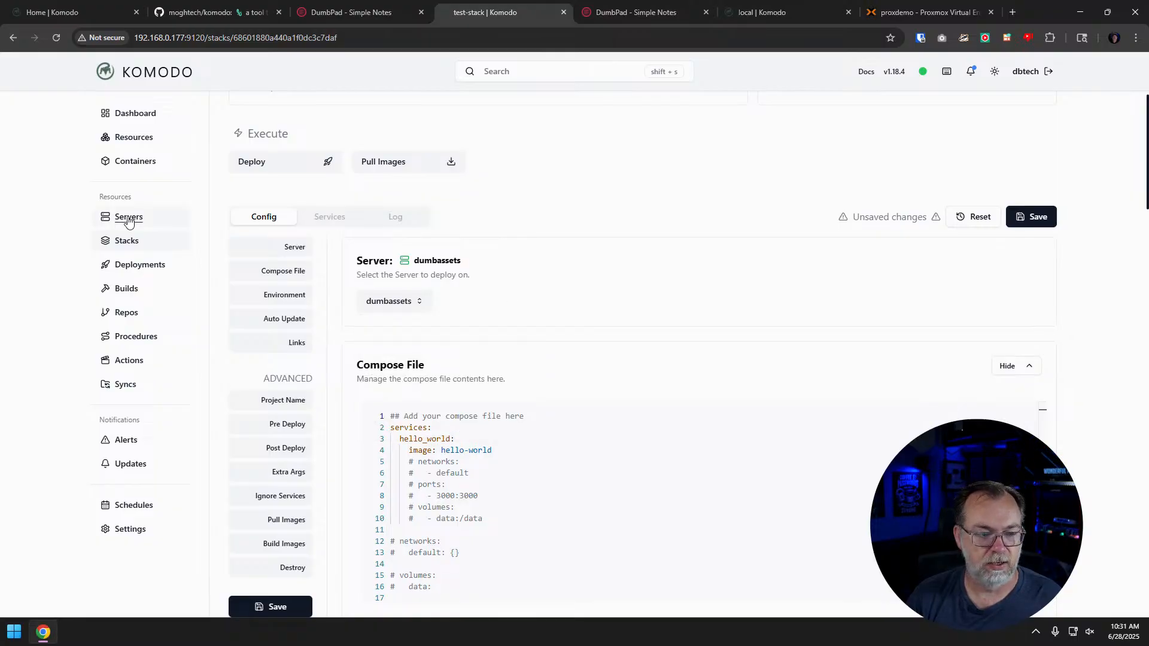
{"action": "left_click", "coordinate": [126, 241]}
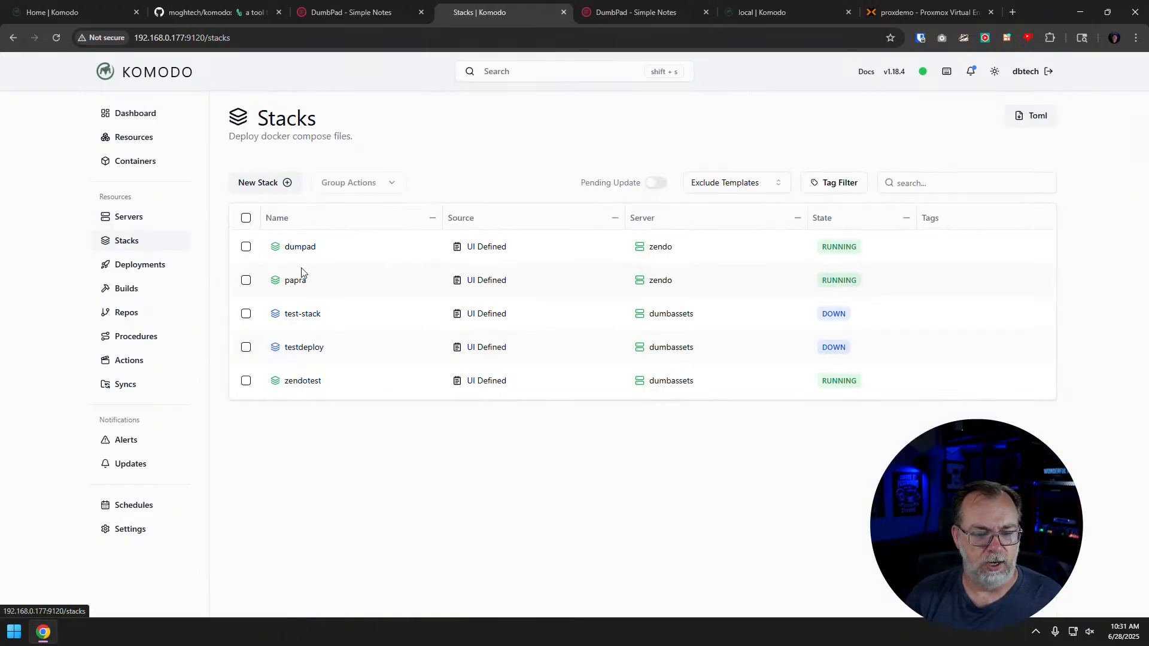
{"action": "left_click", "coordinate": [274, 183]}
{"action": "left_click", "coordinate": [657, 359]}
{"action": "left_click", "coordinate": [431, 337]}
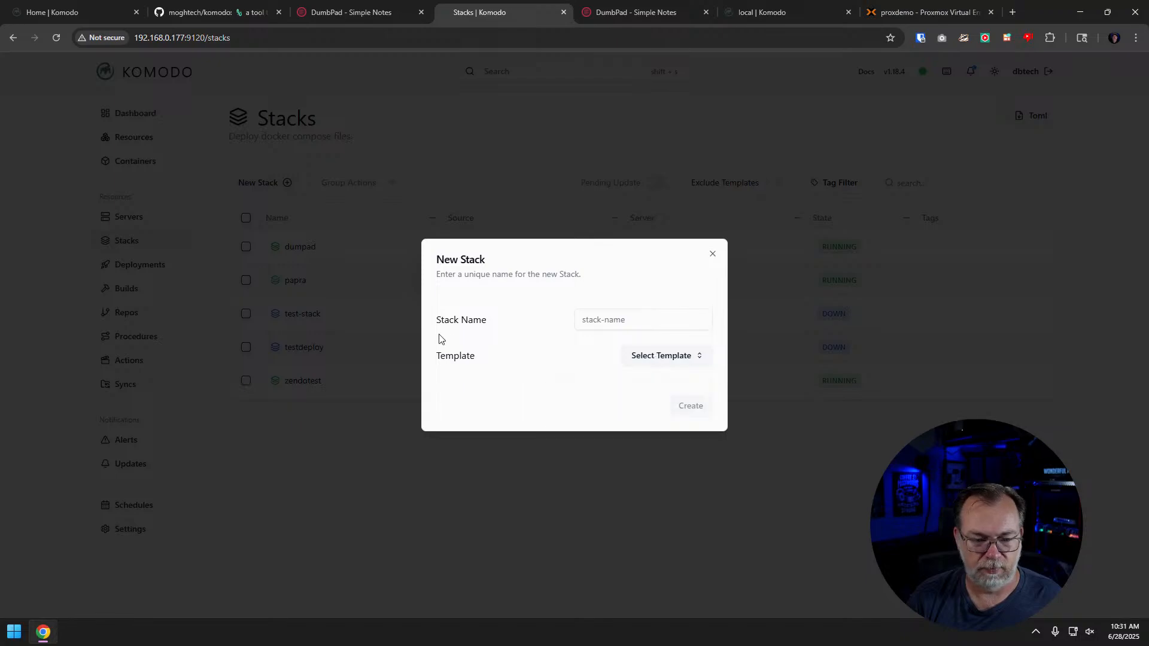
{"action": "left_click", "coordinate": [602, 320]}
{"action": "type", "text": "test"}
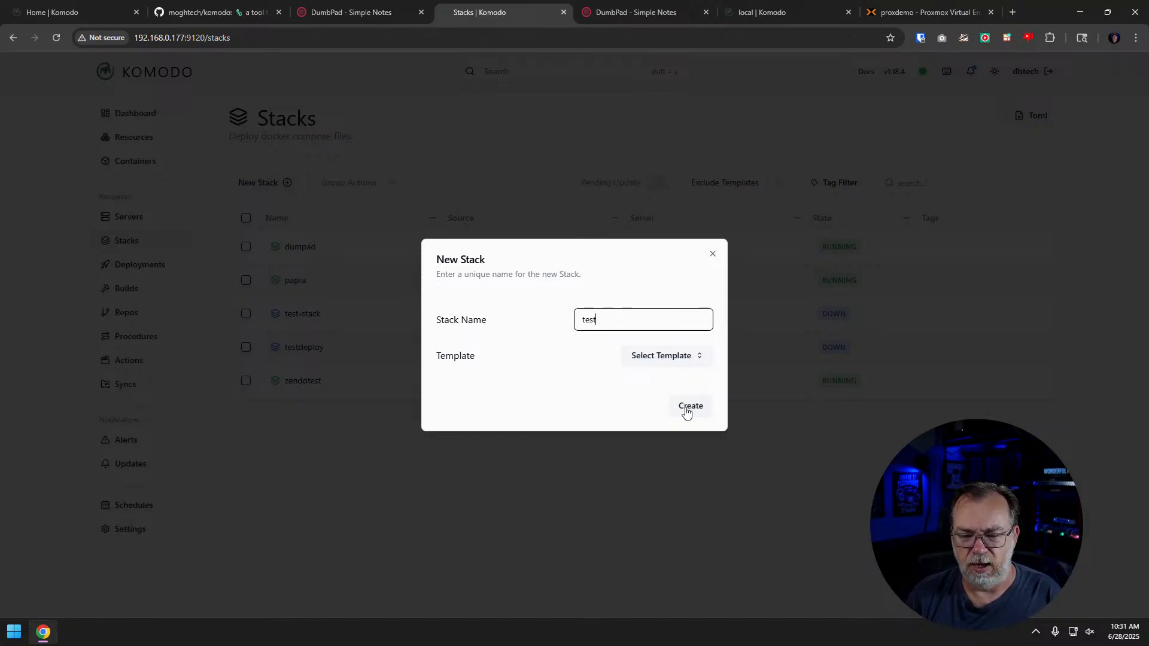
{"action": "left_click", "coordinate": [693, 407]}
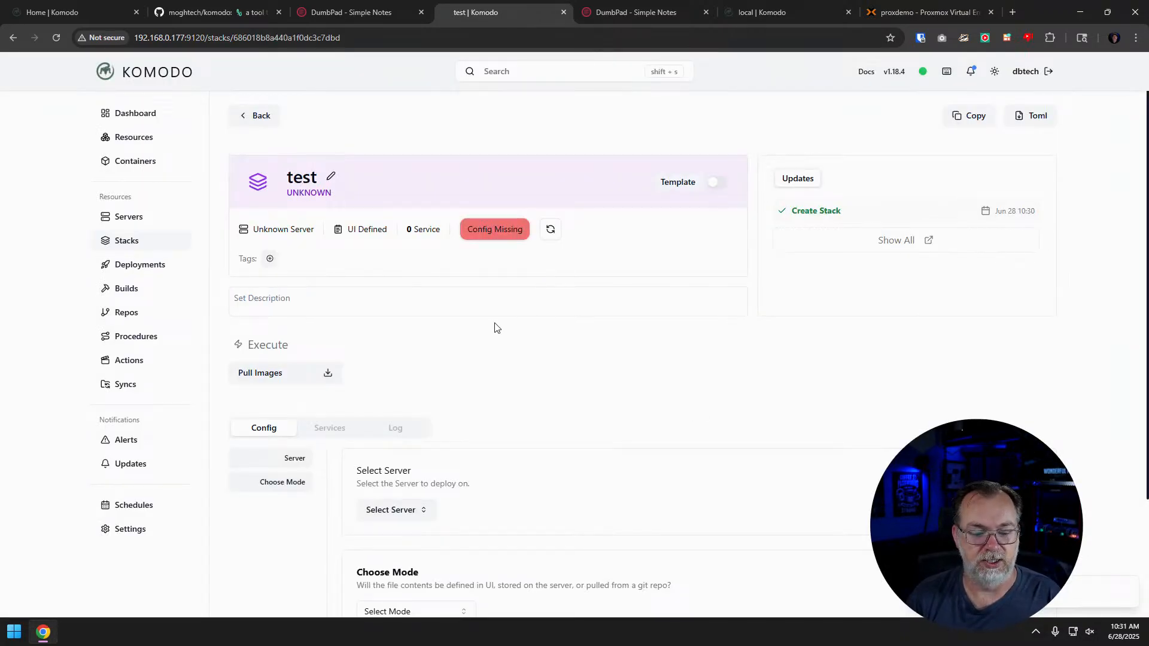
Assign the test stack to the dumbassets server and set its mode to UI Defined
{"action": "scroll", "coordinate": [508, 326], "scroll_direction": "down", "scroll_amount": 2}
{"action": "scroll", "coordinate": [507, 338], "scroll_direction": "up", "scroll_amount": 2}
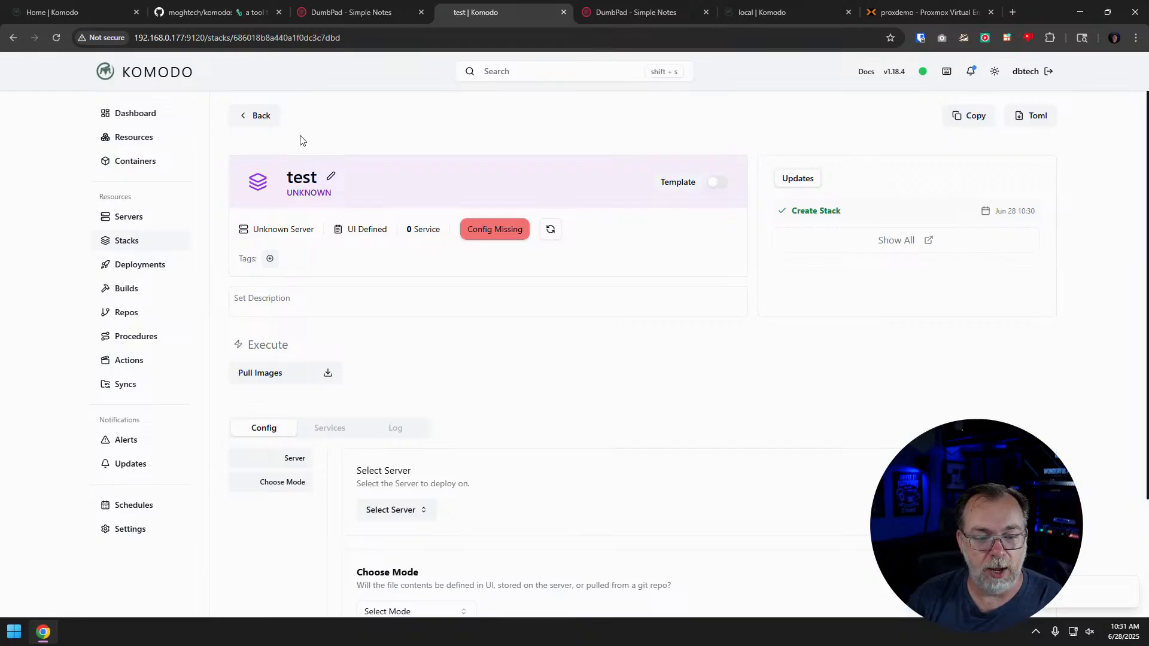
{"action": "scroll", "coordinate": [419, 368], "scroll_direction": "down", "scroll_amount": 2}
{"action": "left_click", "coordinate": [385, 360]}
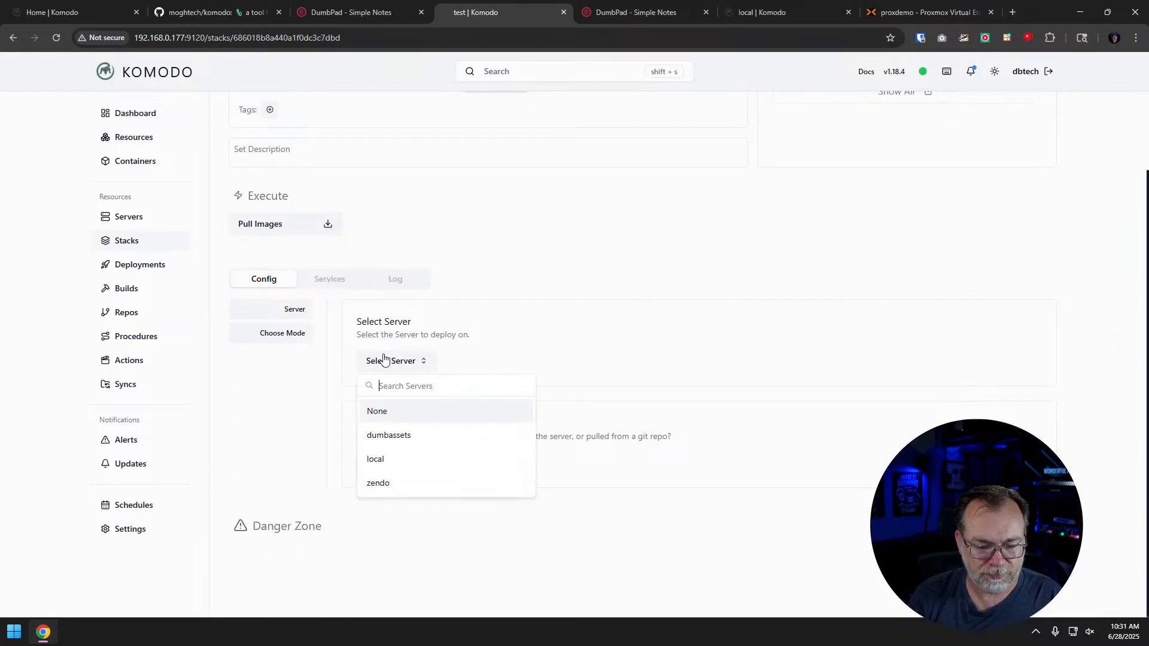
{"action": "left_click", "coordinate": [389, 435]}
{"action": "left_click", "coordinate": [398, 465]}
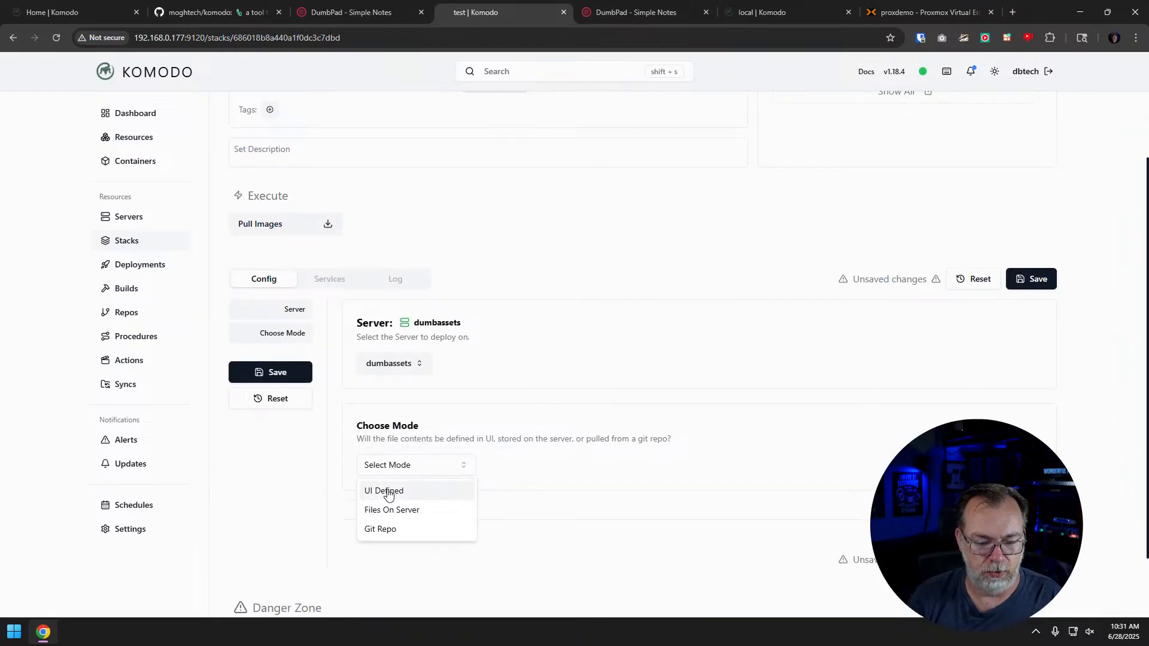
{"action": "left_click", "coordinate": [388, 492]}
{"action": "scroll", "coordinate": [534, 389], "scroll_direction": "down", "scroll_amount": 5}
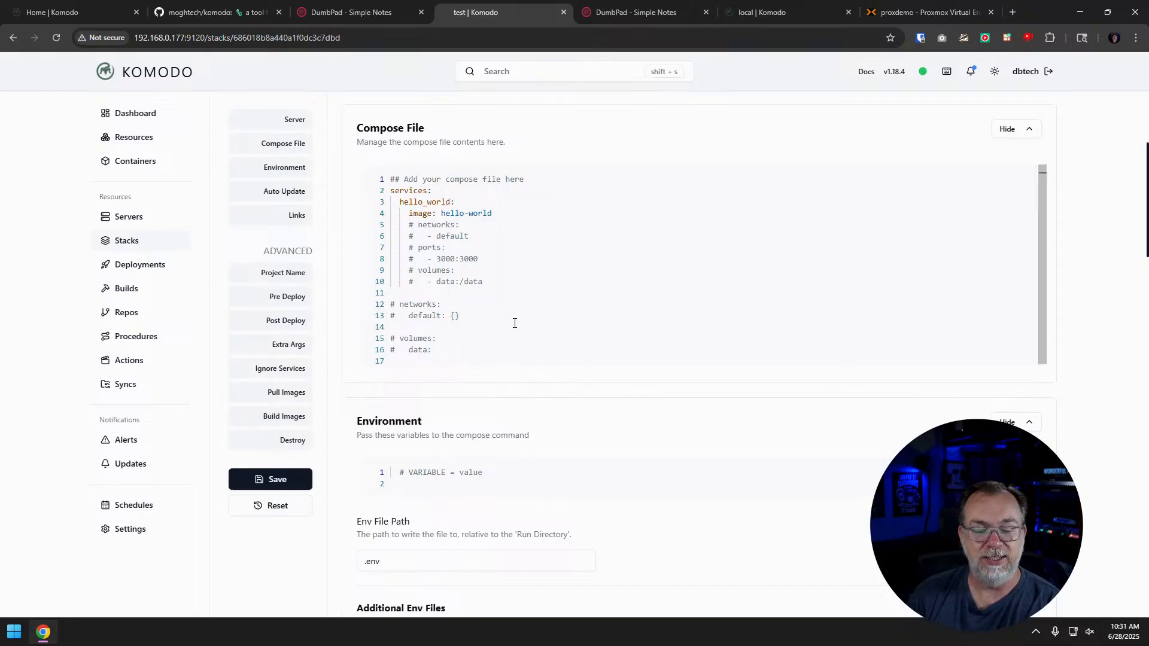
Mark the test stack as a template and check the explanation of its missing configuration
{"action": "scroll", "coordinate": [599, 168], "scroll_direction": "up", "scroll_amount": 8}
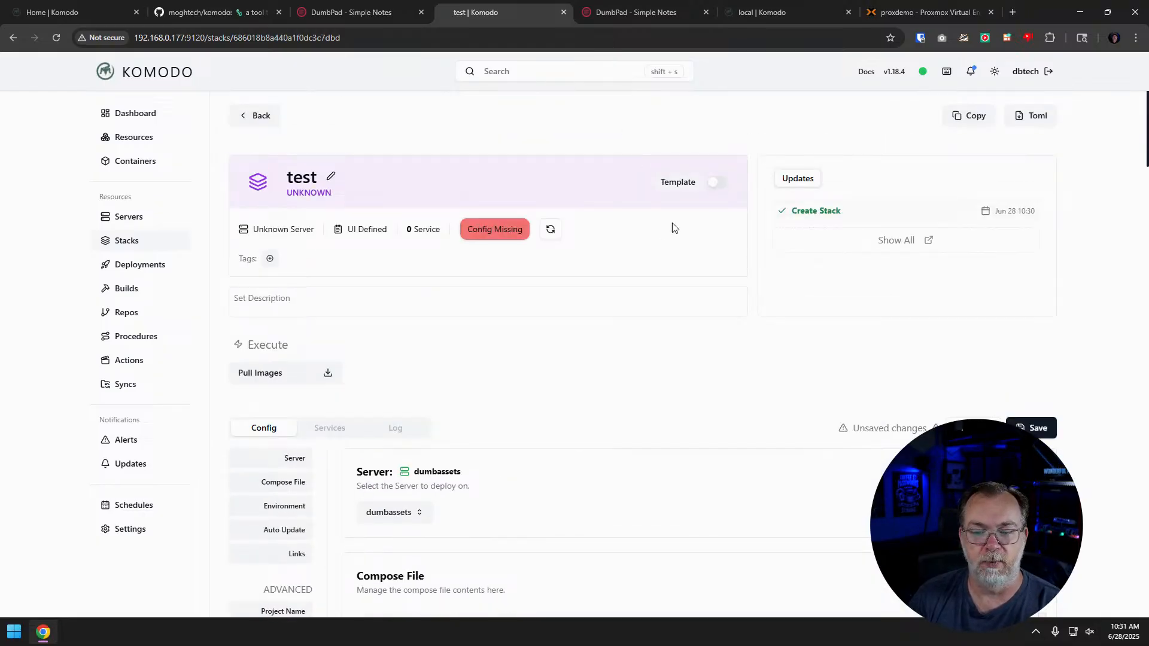
{"action": "left_click", "coordinate": [720, 184]}
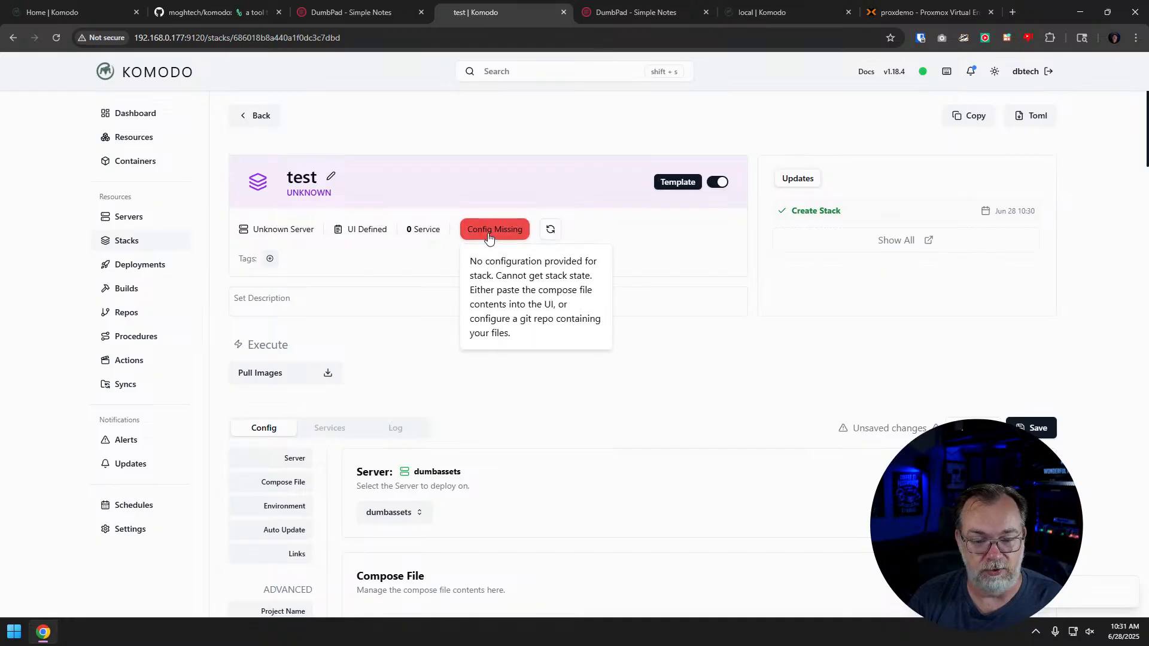
{"action": "mouse_move", "coordinate": [508, 239]}
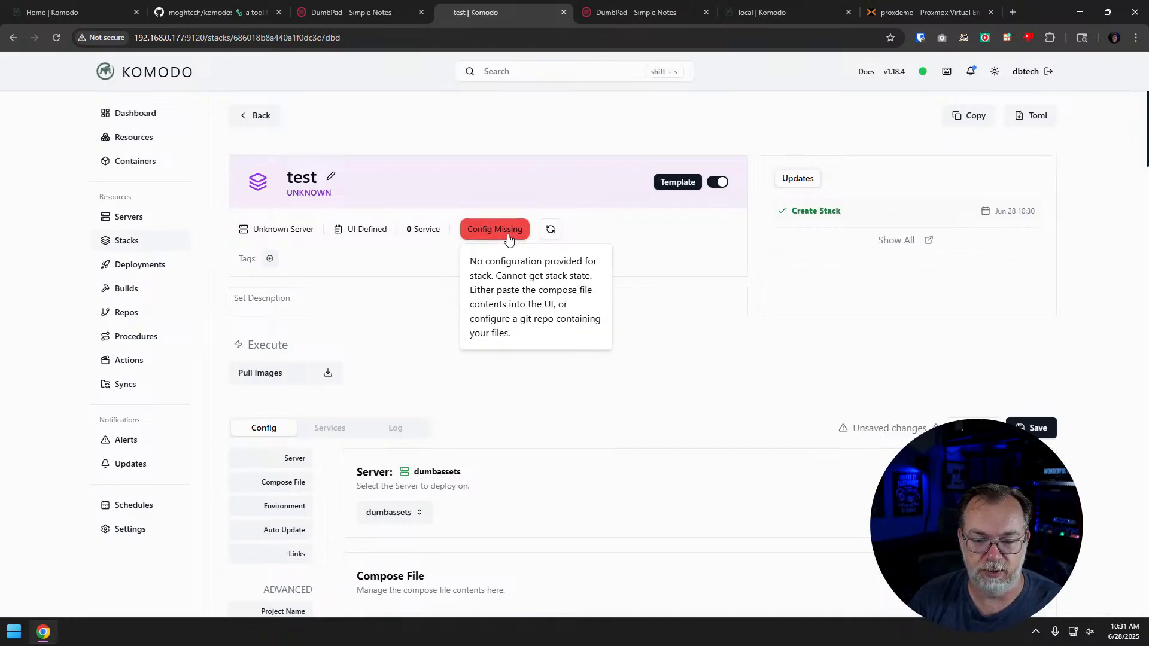
Uncomment the hello_world service's networks key, 3000:3000 port mapping and data:/data volume in the compose file, leaving the default network entry commented
{"action": "scroll", "coordinate": [559, 316], "scroll_direction": "down", "scroll_amount": 8}
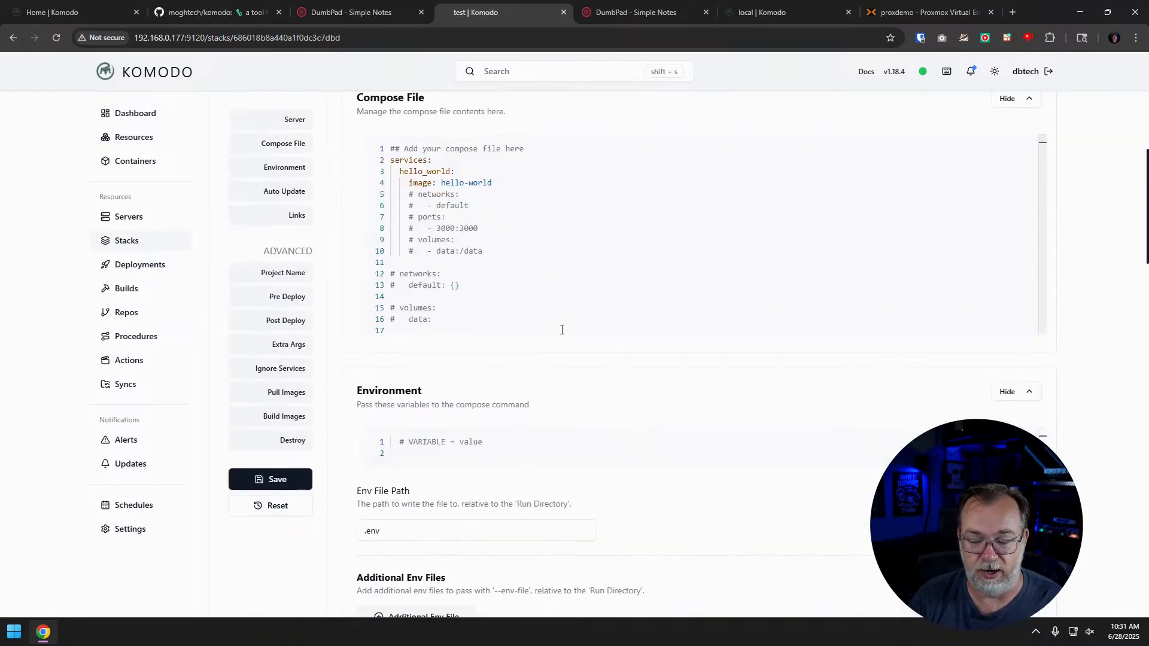
{"action": "double_click", "coordinate": [417, 217]}
{"action": "key", "text": "Left"}
{"action": "key", "text": "BackSpace"}
{"action": "key", "text": "BackSpace"}
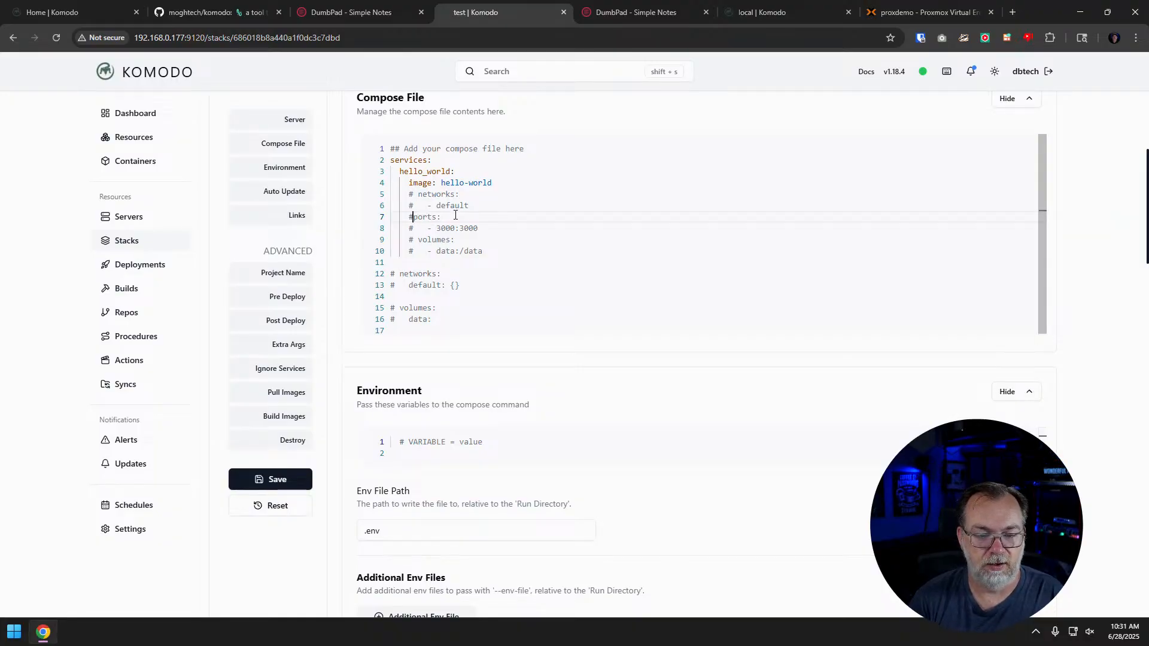
{"action": "key", "text": "Delete"}
{"action": "key", "text": "Delete"}
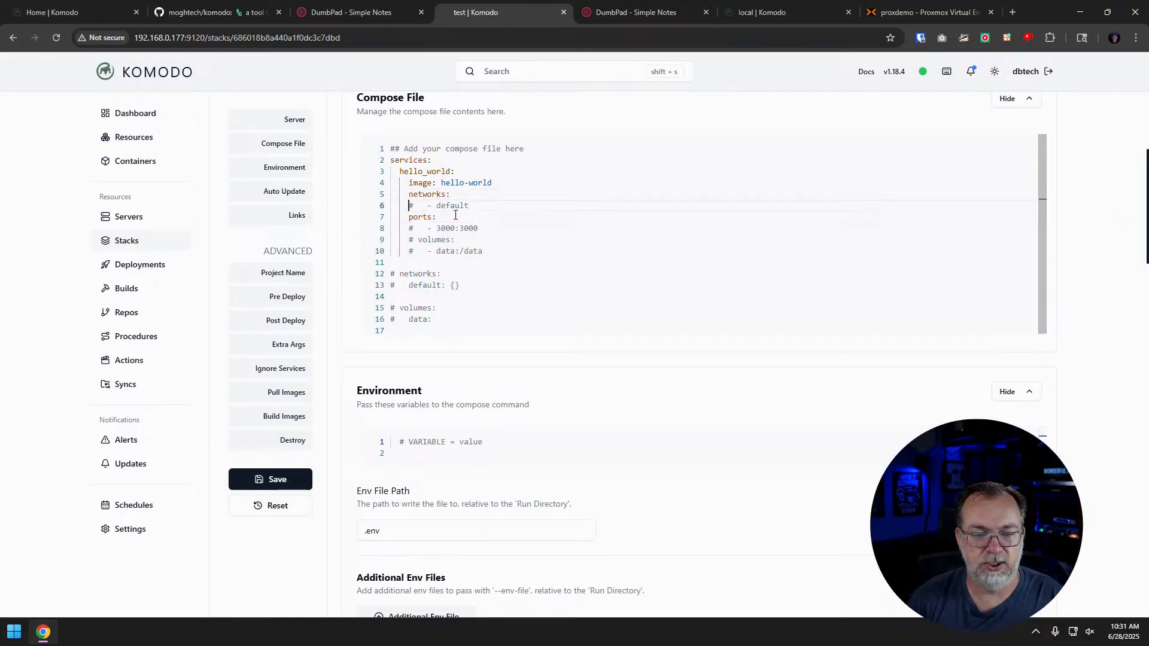
{"action": "key", "text": "Delete"}
{"action": "key", "text": "Delete"}
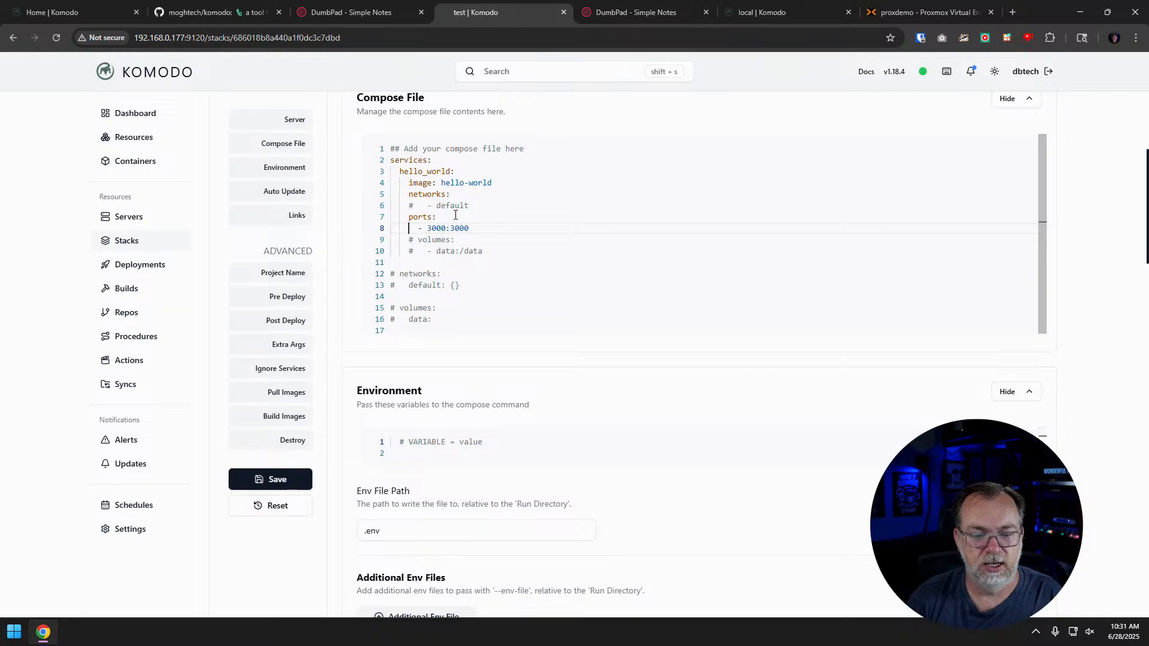
{"action": "key", "text": "Delete"}
{"action": "key", "text": "Delete"}
{"action": "key", "text": "Down"}
{"action": "key", "text": "Delete"}
{"action": "key", "text": "Delete"}
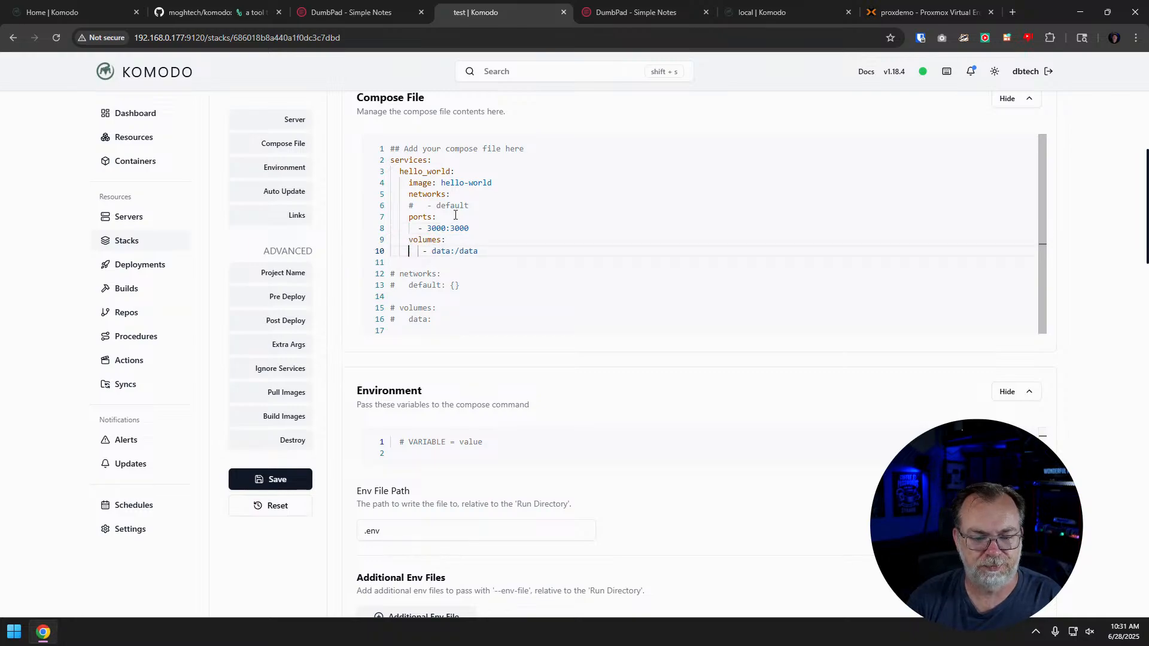
Uncomment the compose file's top-level networks section with default: {} and volumes section with data
{"action": "key", "text": "Down"}
{"action": "key", "text": "Down"}
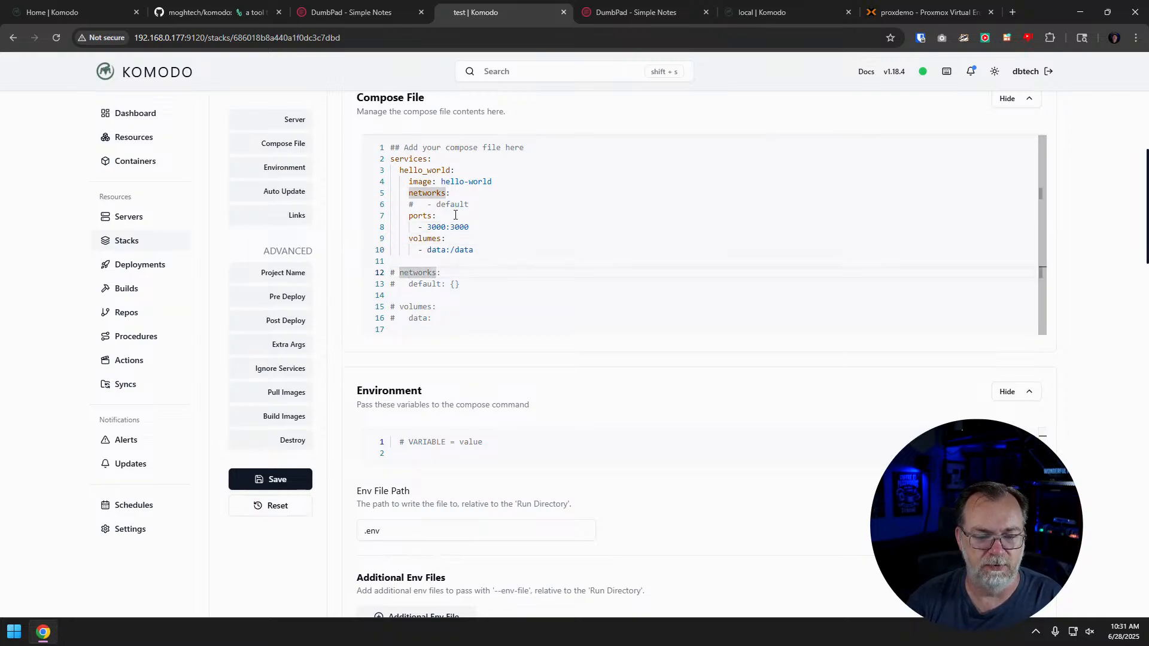
{"action": "key", "text": "Delete"}
{"action": "key", "text": "Delete"}
{"action": "key", "text": "Down"}
{"action": "key", "text": "Delete"}
{"action": "key", "text": "Delete"}
{"action": "key", "text": "Down"}
{"action": "key", "text": "Down"}
{"action": "key", "text": "Delete"}
{"action": "key", "text": "Delete"}
{"action": "key", "text": "Down"}
{"action": "key", "text": "Delete"}
{"action": "key", "text": "Delete"}
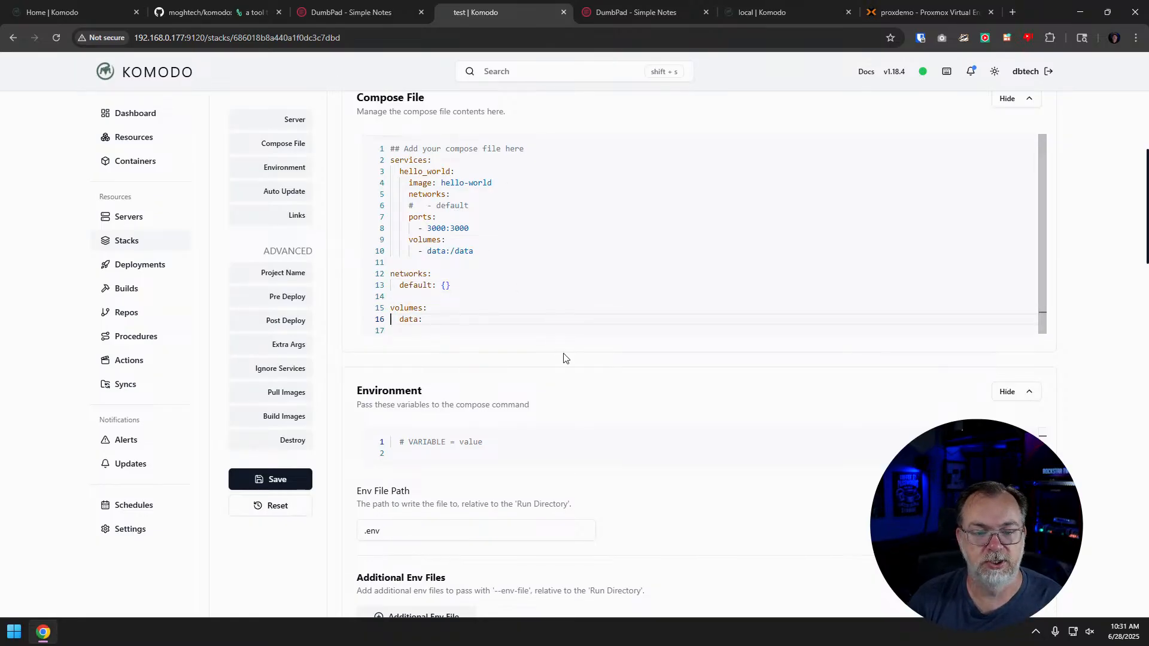
Save the test stack's server and compose file changes and confirm the update
{"action": "scroll", "coordinate": [529, 362], "scroll_direction": "up", "scroll_amount": 6}
{"action": "scroll", "coordinate": [489, 201], "scroll_direction": "up", "scroll_amount": 2}
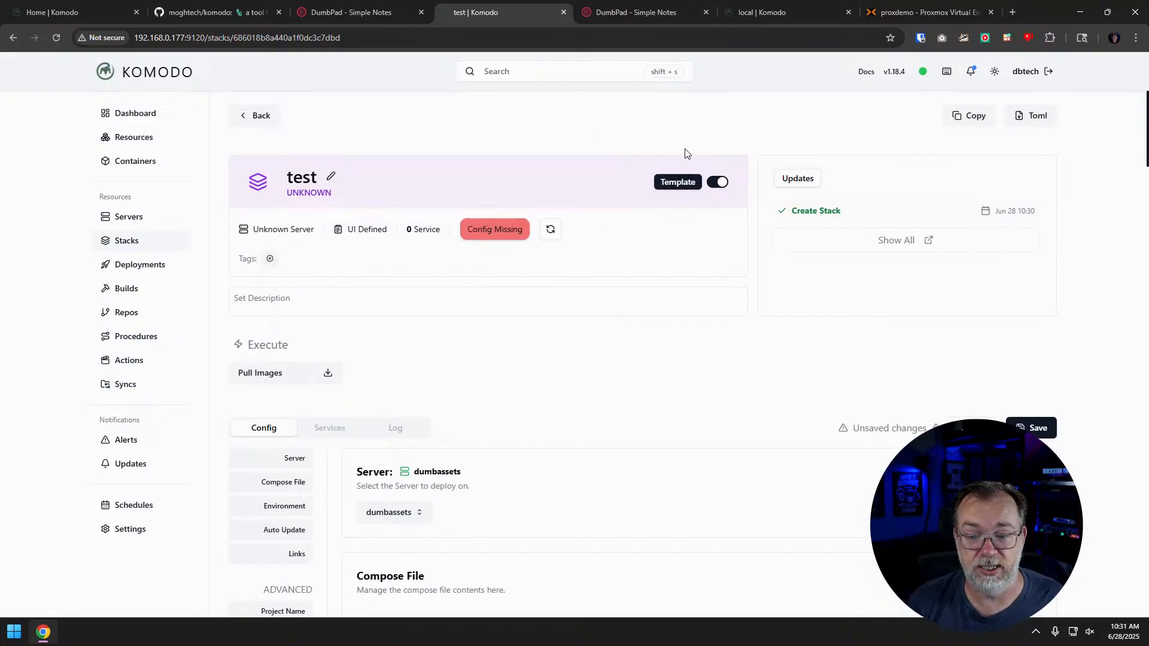
{"action": "left_click", "coordinate": [1040, 431]}
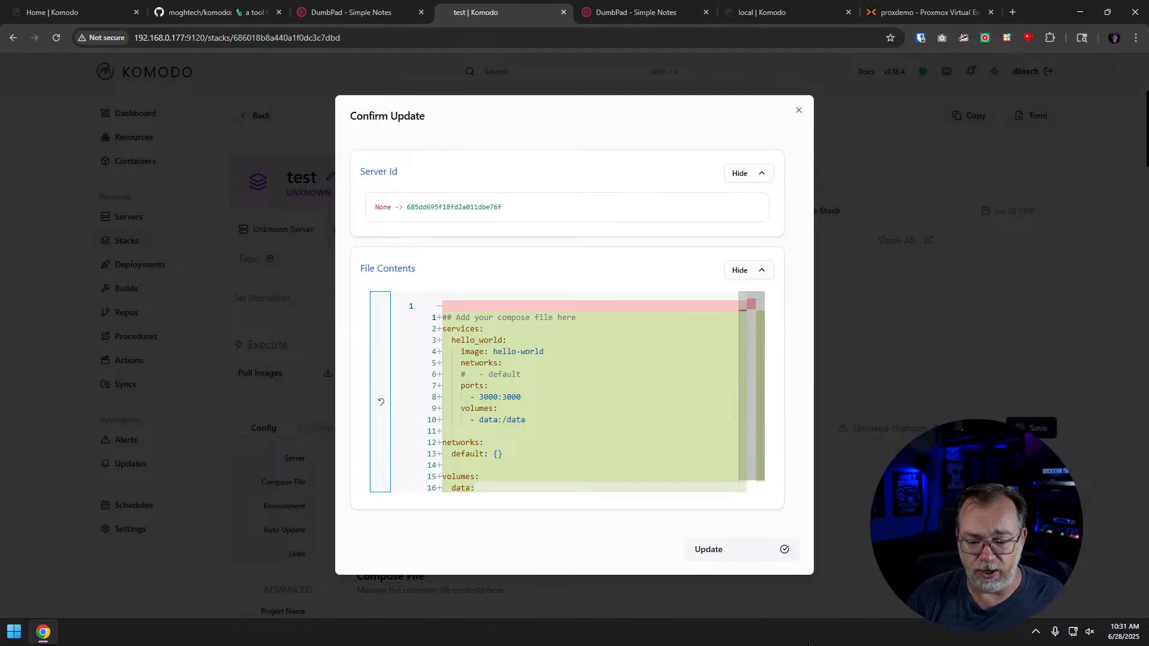
{"action": "left_click", "coordinate": [716, 559]}
{"action": "left_click", "coordinate": [716, 558]}
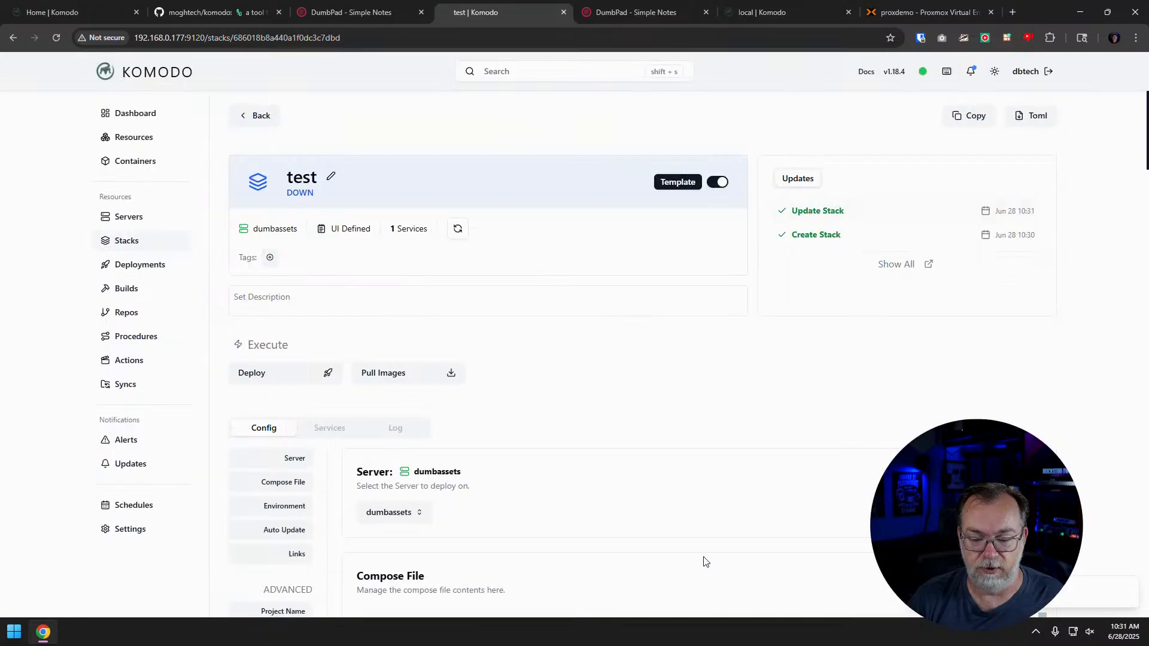
Try to deploy the test stack and recheck its compose file
{"action": "left_click", "coordinate": [268, 372]}
{"action": "left_click", "coordinate": [300, 372]}
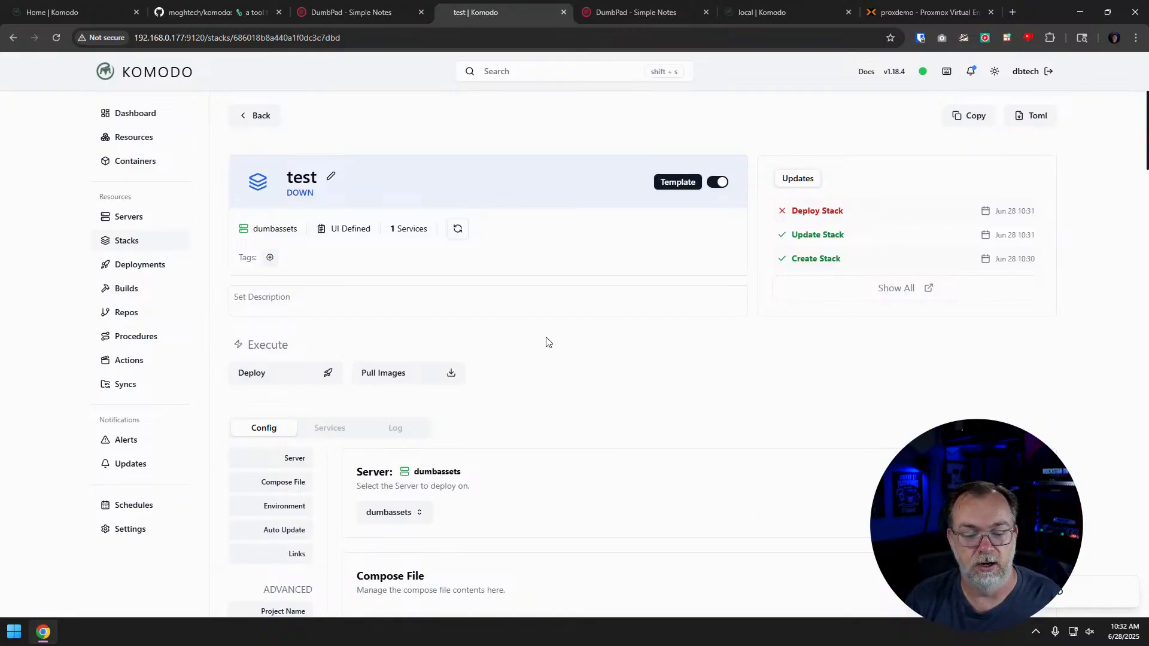
{"action": "scroll", "coordinate": [544, 341], "scroll_direction": "down", "scroll_amount": 6}
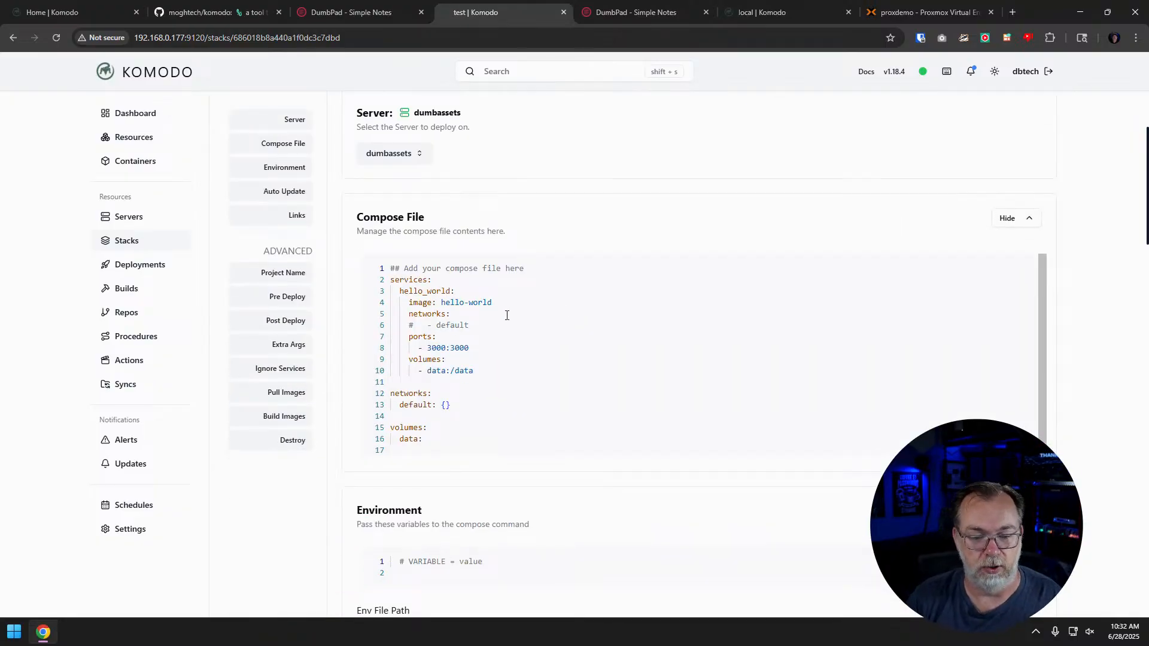
Create a new stack named 1234 from the test template and review its prefilled compose file
{"action": "left_click", "coordinate": [126, 240]}
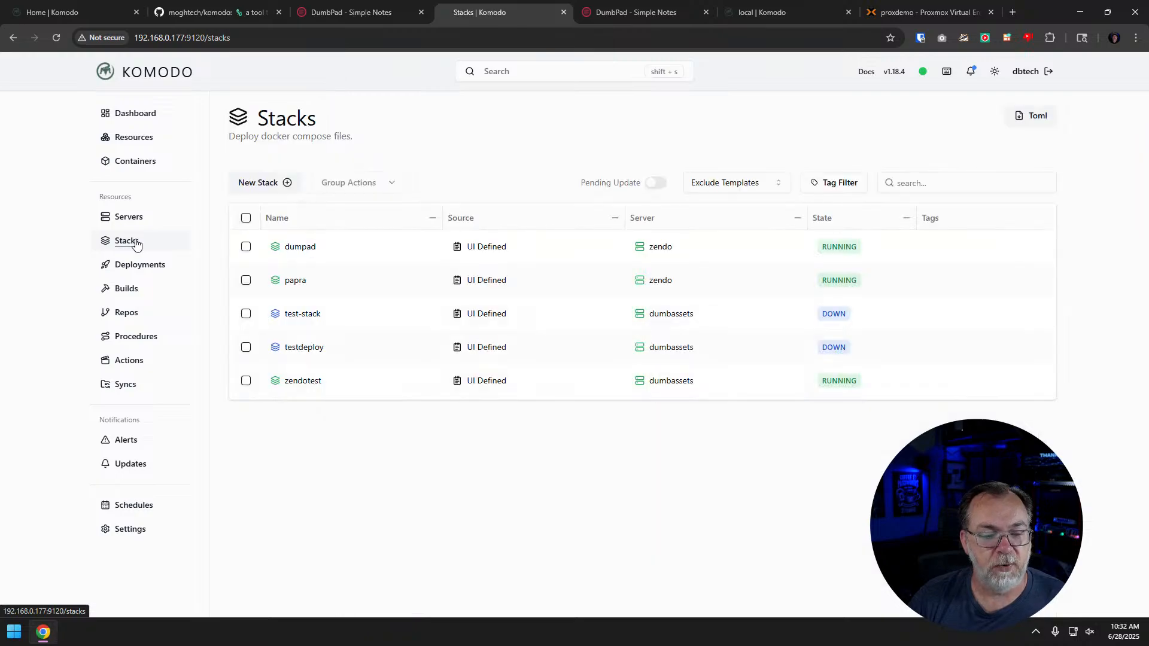
{"action": "left_click", "coordinate": [261, 182]}
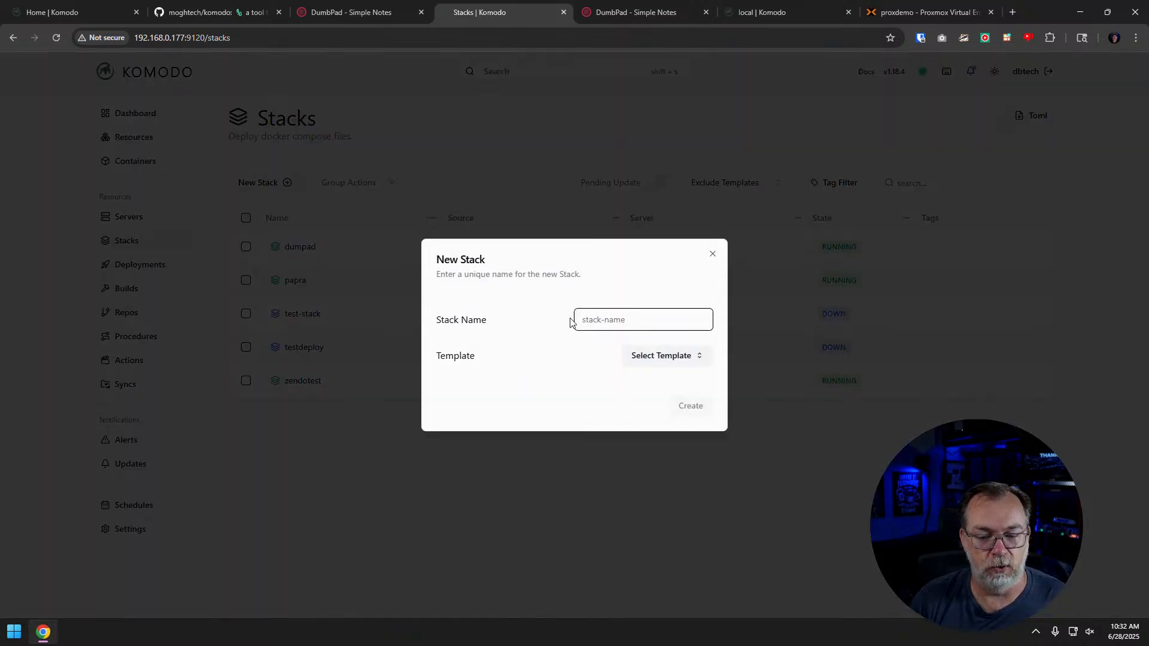
{"action": "type", "text": "1234"}
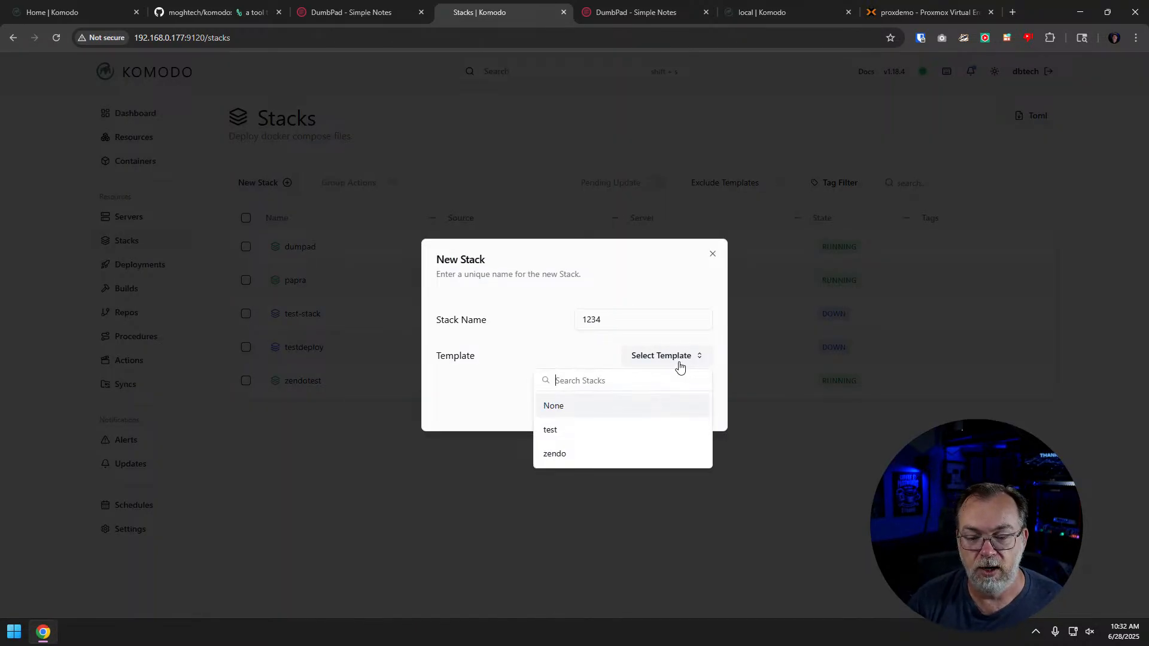
{"action": "left_click", "coordinate": [573, 432]}
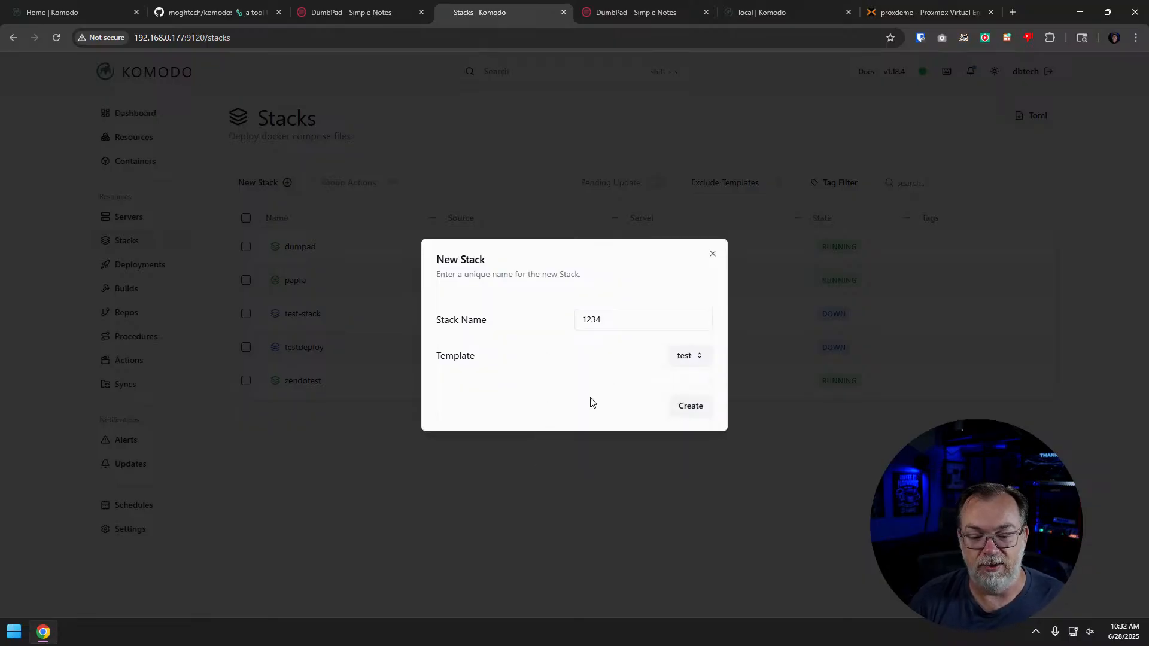
{"action": "left_click", "coordinate": [691, 406]}
{"action": "scroll", "coordinate": [428, 375], "scroll_direction": "down", "scroll_amount": 7}
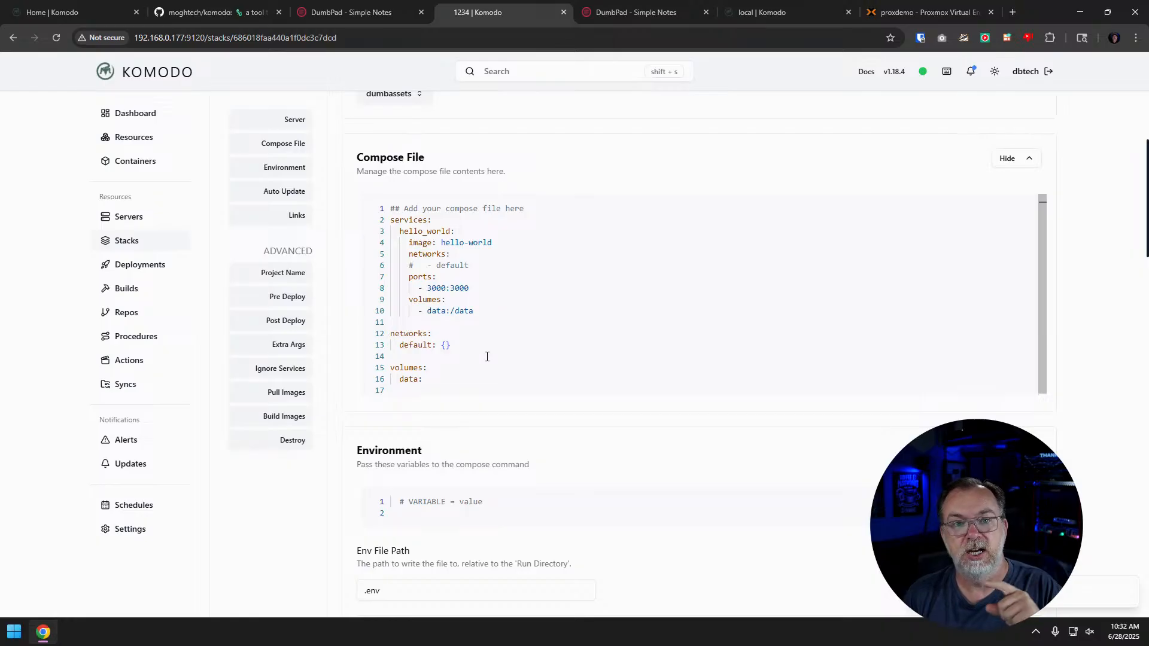
{"action": "scroll", "coordinate": [500, 358], "scroll_direction": "down", "scroll_amount": 5}
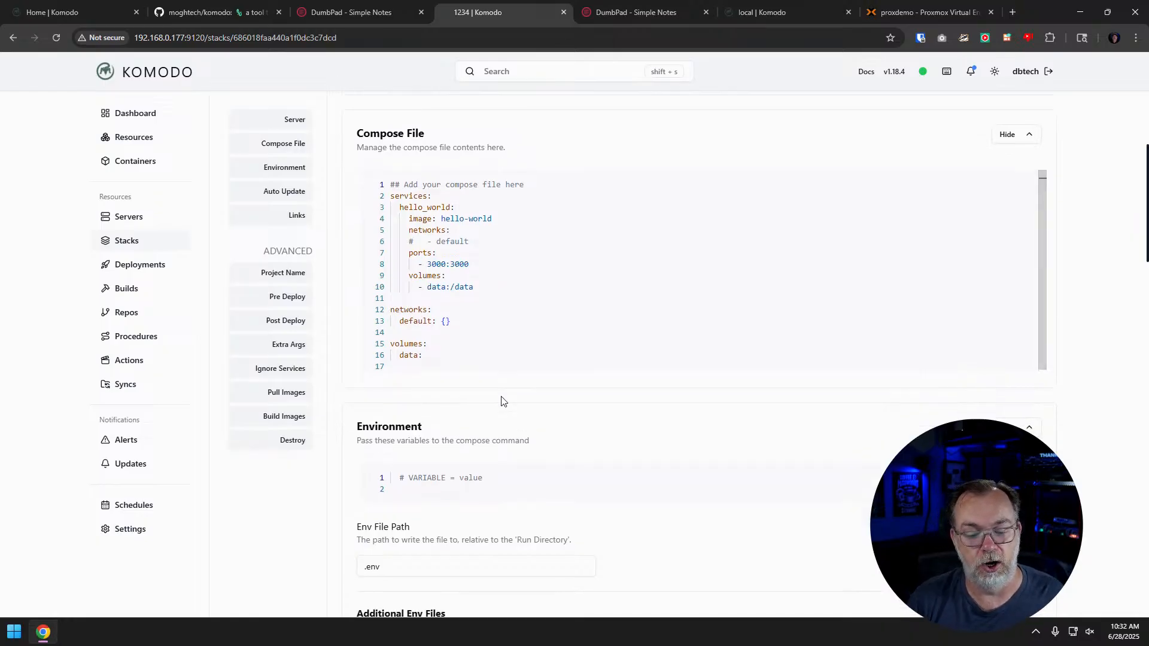
Try local as the 1234 stack's server and return the selection to dumbassets
{"action": "scroll", "coordinate": [497, 428], "scroll_direction": "up", "scroll_amount": 7}
{"action": "scroll", "coordinate": [482, 383], "scroll_direction": "up", "scroll_amount": 3}
{"action": "left_click", "coordinate": [400, 333]}
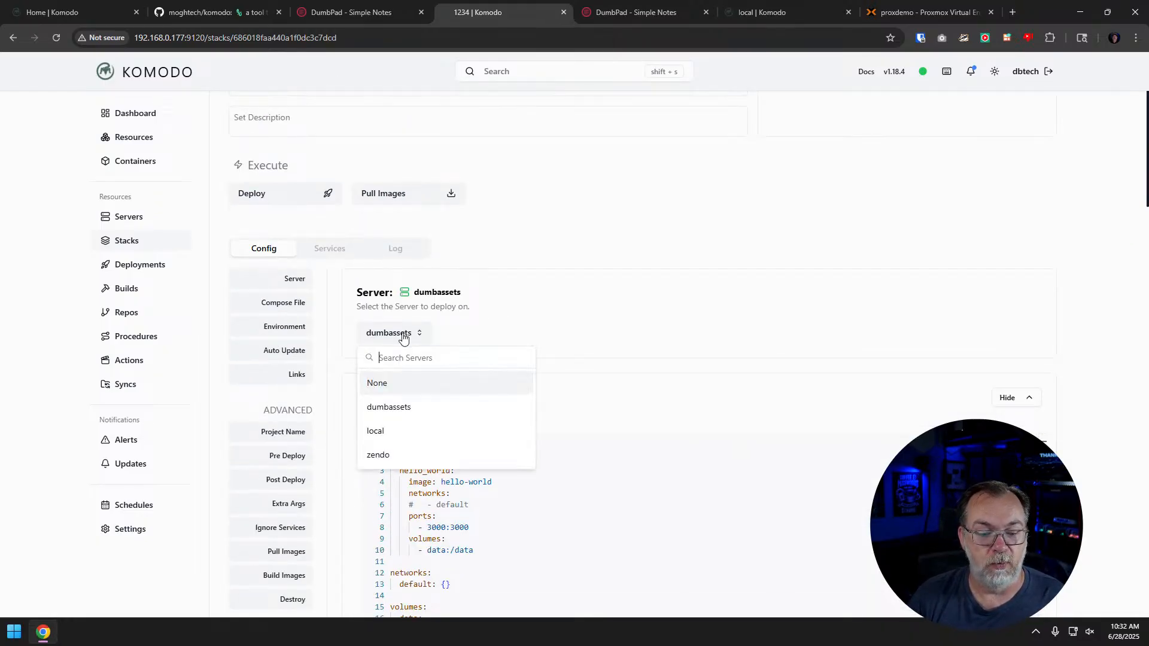
{"action": "left_click", "coordinate": [403, 433]}
{"action": "left_click", "coordinate": [381, 333]}
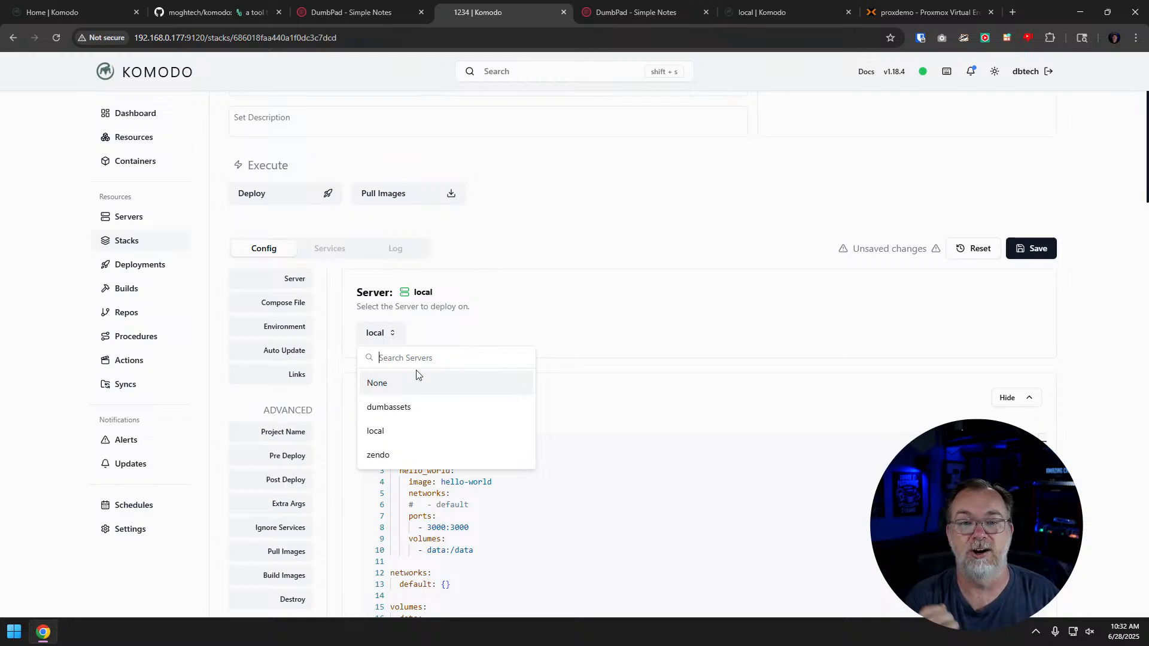
{"action": "left_click", "coordinate": [410, 407]}
Change the host port in the 1234 stack's compose file to 3030, making the mapping 3030:3000
{"action": "scroll", "coordinate": [511, 335], "scroll_direction": "down", "scroll_amount": 3}
{"action": "left_click", "coordinate": [428, 349]}
{"action": "double_click", "coordinate": [428, 348]}
{"action": "type", "text": "3030"}
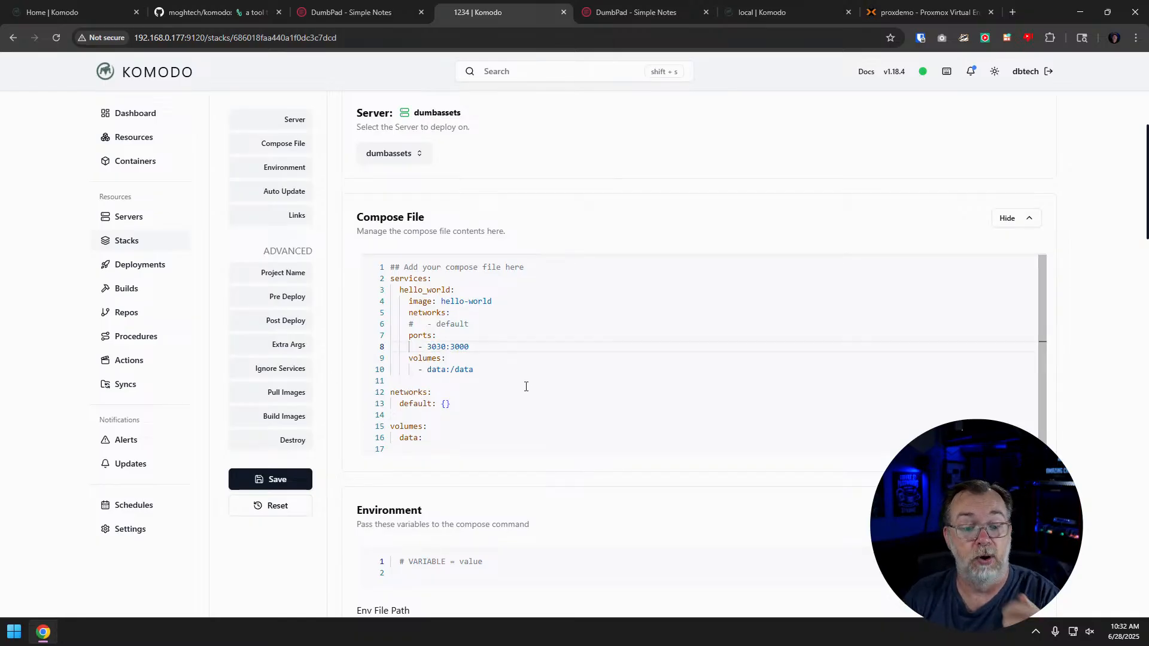
{"action": "scroll", "coordinate": [513, 247], "scroll_direction": "up", "scroll_amount": 1}
{"action": "scroll", "coordinate": [513, 247], "scroll_direction": "up", "scroll_amount": 5}
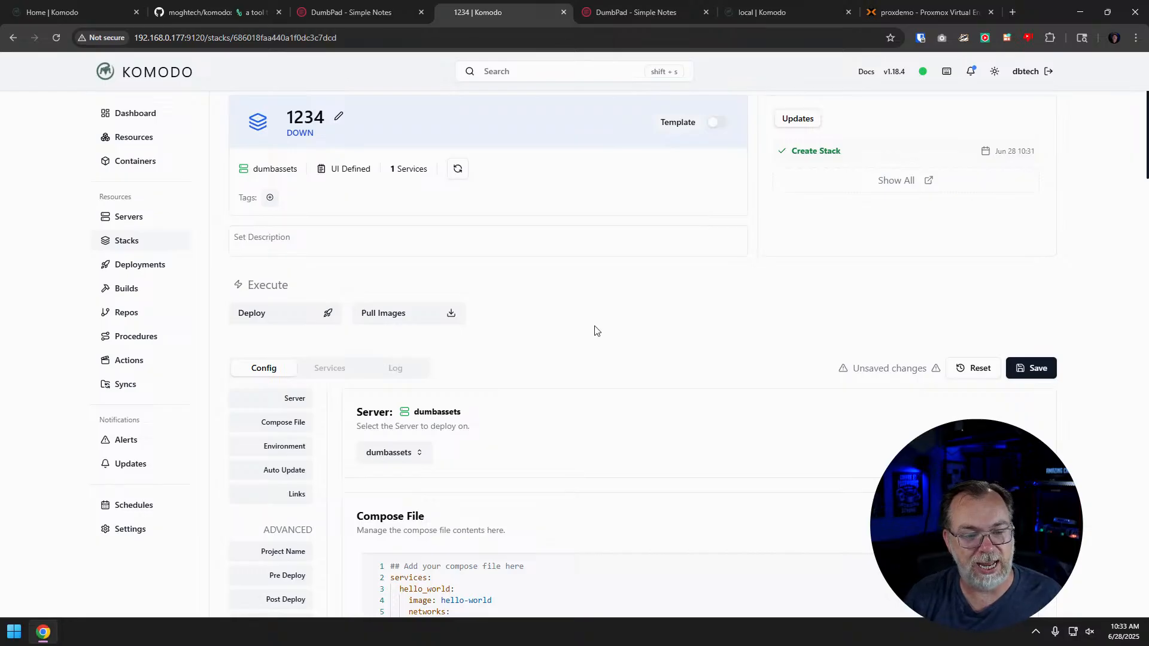
{"action": "scroll", "coordinate": [586, 347], "scroll_direction": "up", "scroll_amount": 1}
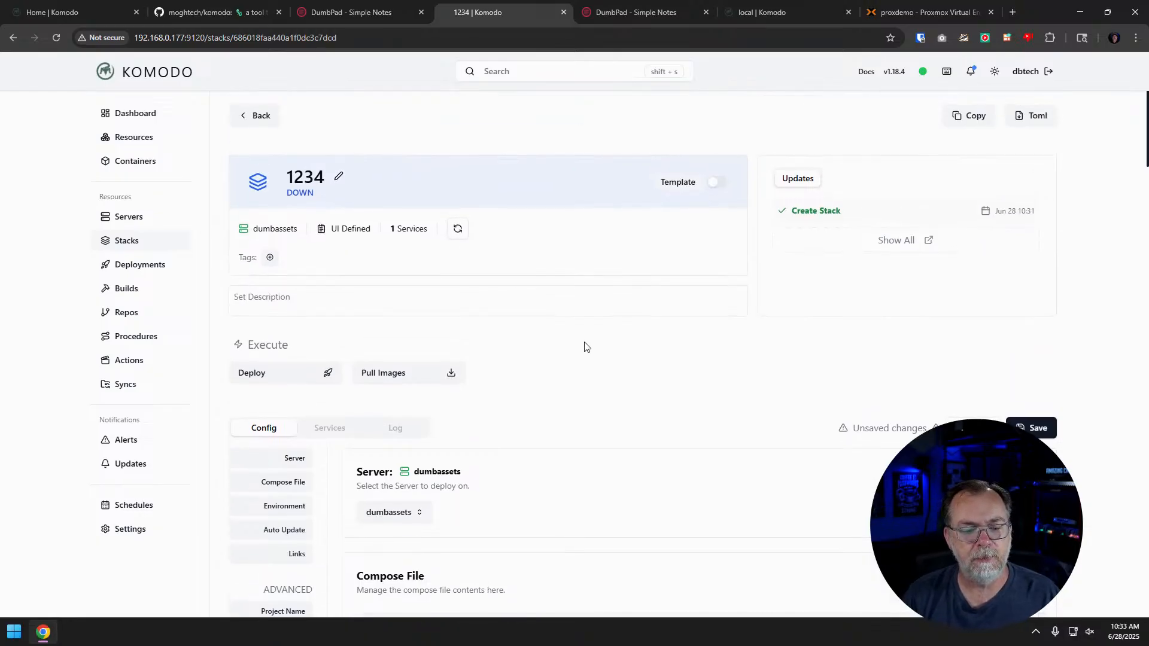
Review the compose file of the zendotest stack and return to the stacks list
{"action": "left_click", "coordinate": [121, 240]}
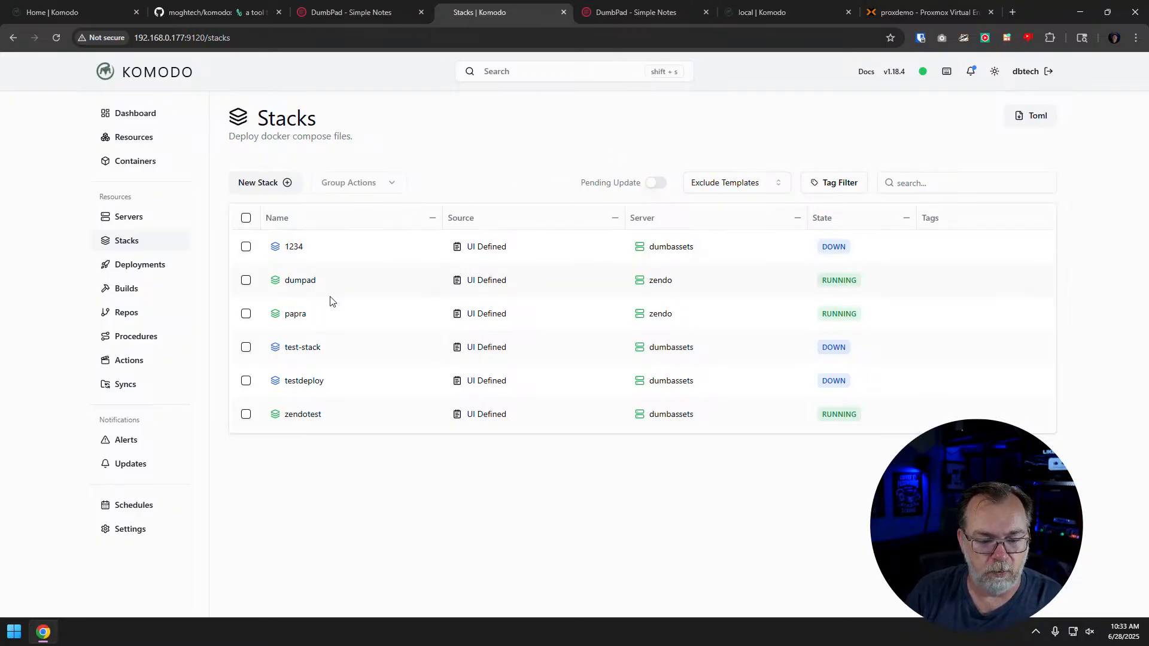
{"action": "left_click", "coordinate": [318, 421]}
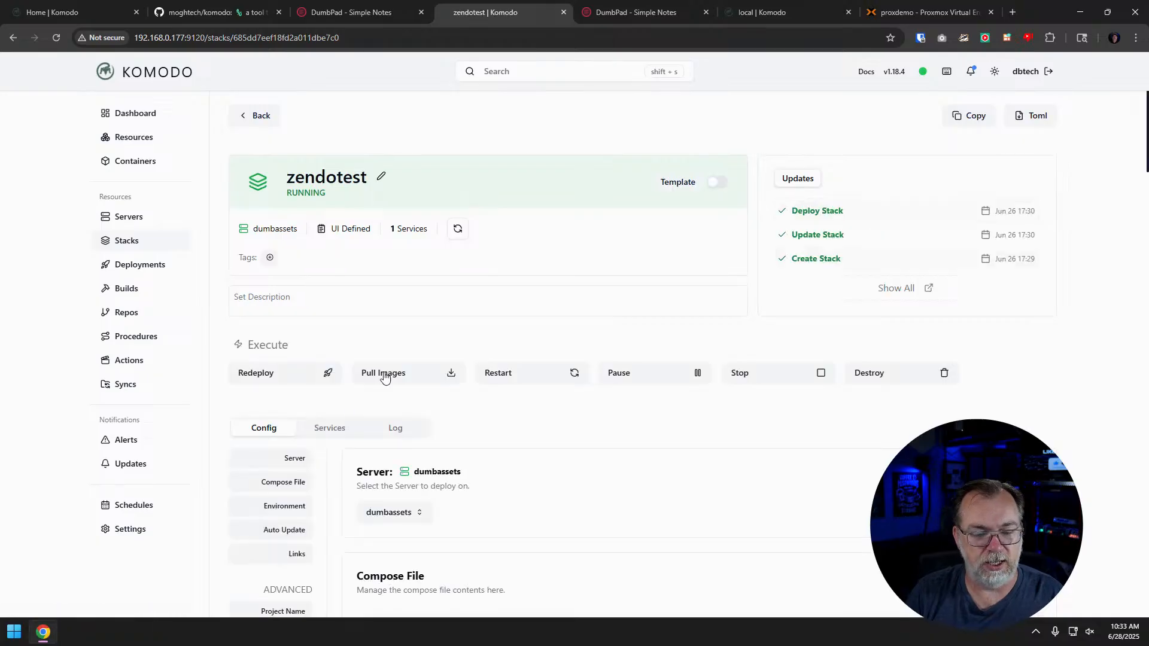
{"action": "scroll", "coordinate": [406, 350], "scroll_direction": "down", "scroll_amount": 5}
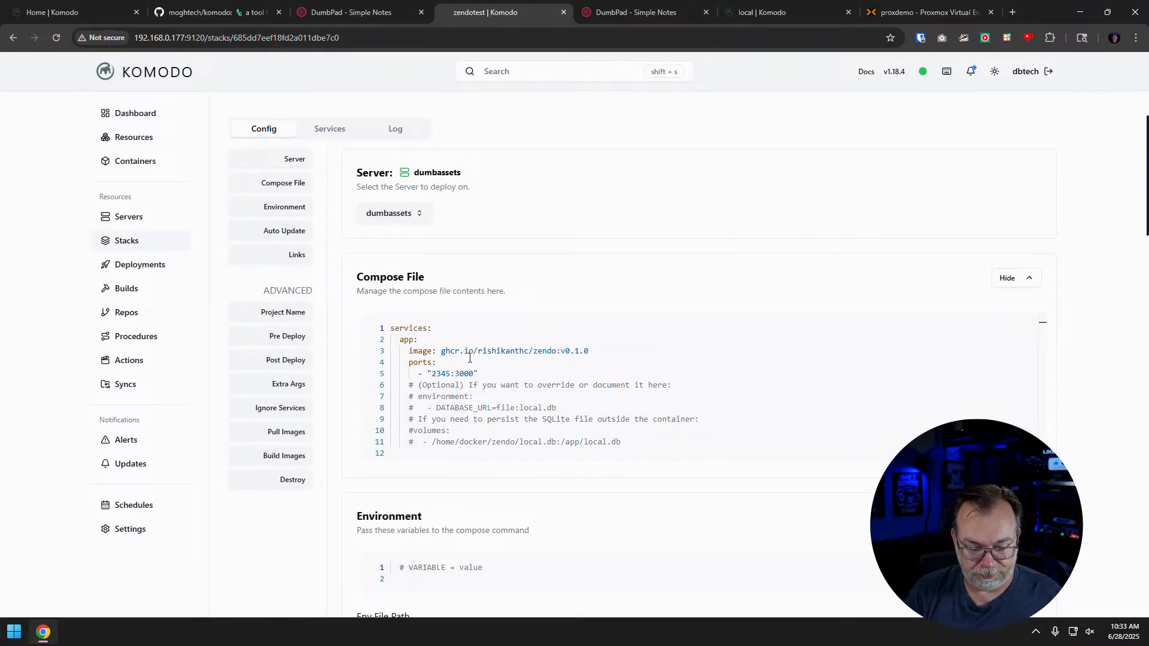
{"action": "key", "text": "alt+Left"}
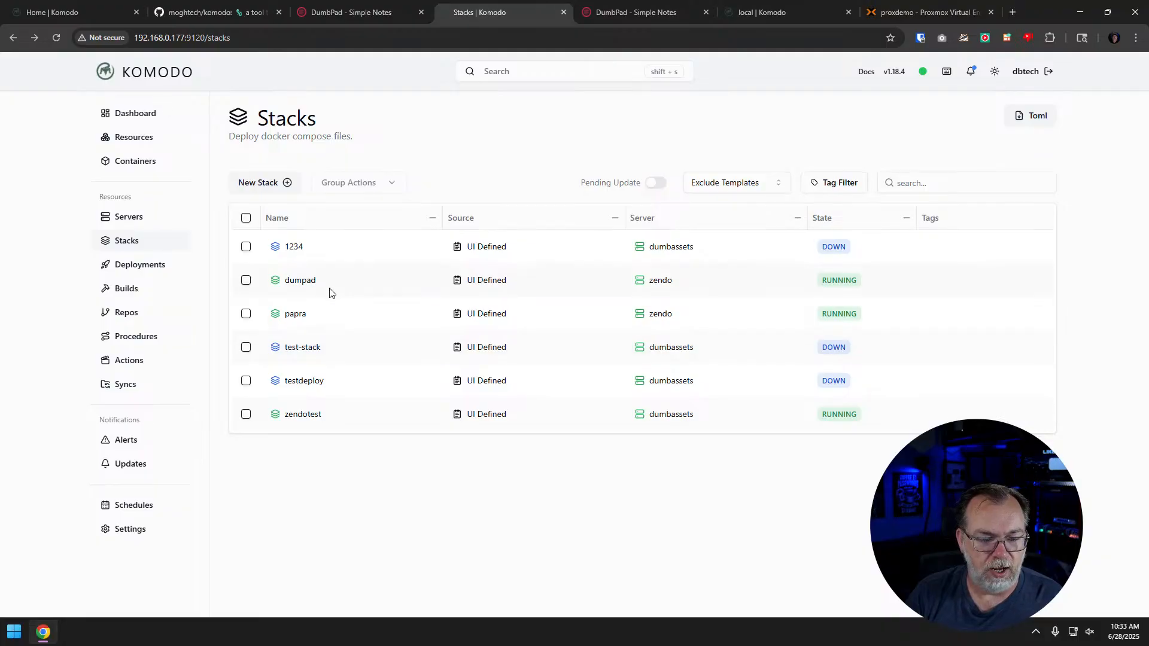
Open the papra stack's compose file and examine the host path in its volume mapping
{"action": "left_click", "coordinate": [298, 321]}
{"action": "scroll", "coordinate": [400, 308], "scroll_direction": "down", "scroll_amount": 5}
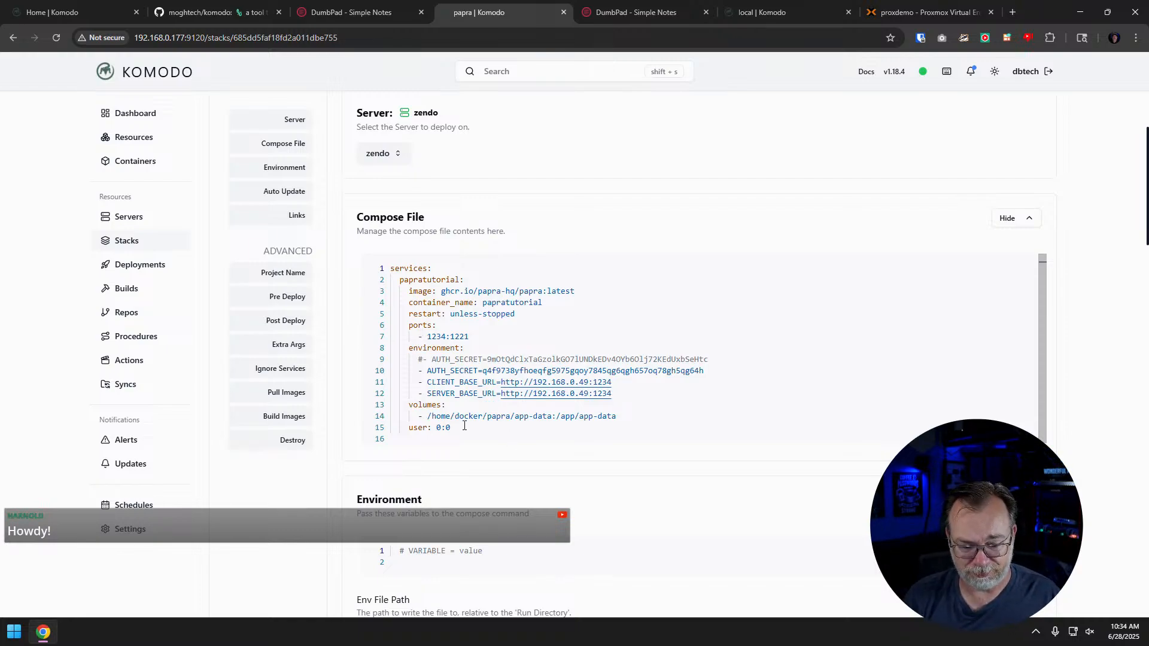
{"action": "left_click_drag", "start_coordinate": [428, 416], "coordinate": [550, 411]}
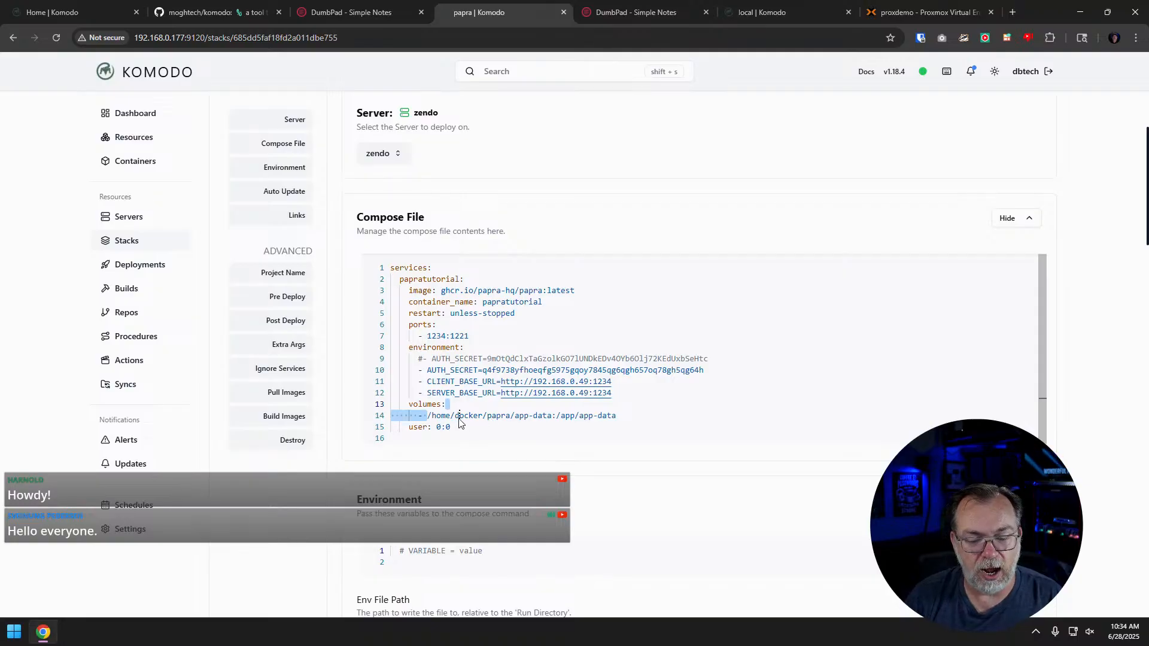
{"action": "left_click", "coordinate": [427, 405]}
{"action": "left_click", "coordinate": [626, 416]}
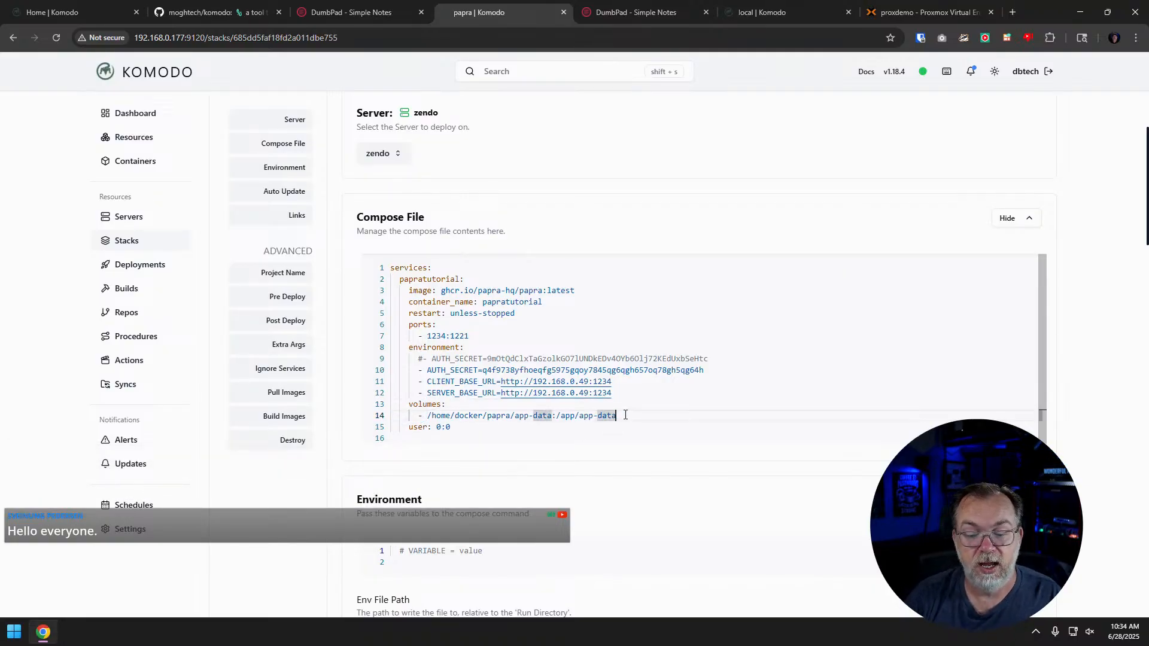
{"action": "left_click_drag", "start_coordinate": [428, 416], "coordinate": [552, 415]}
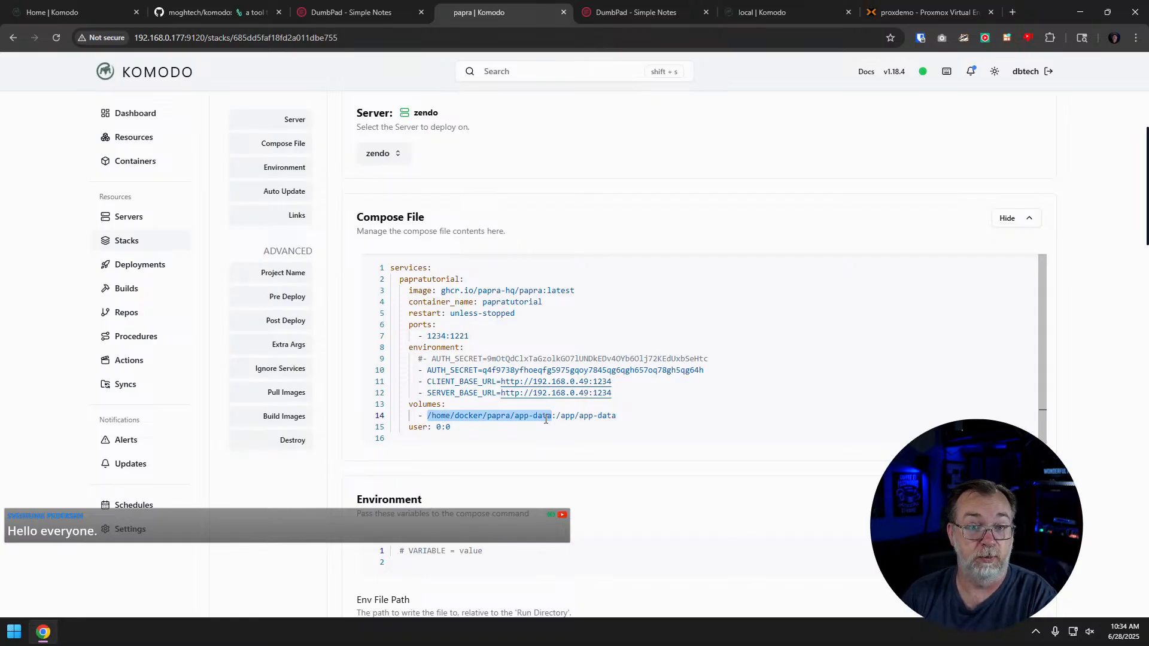
{"action": "key", "text": "Right"}
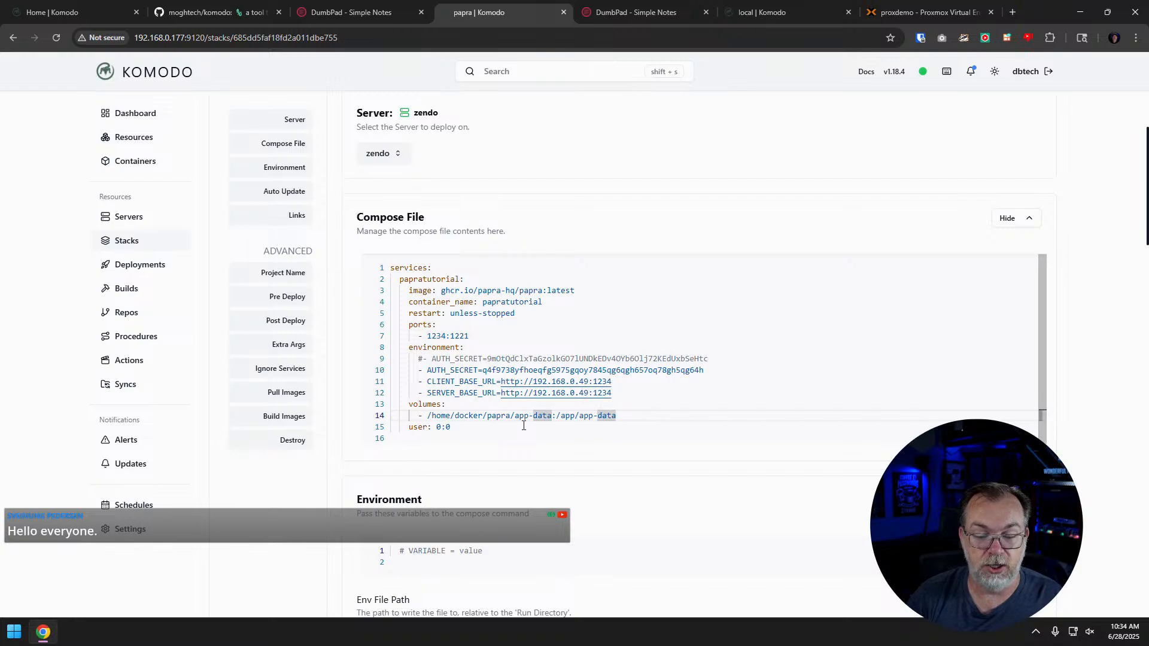
Replace the host path in the papratutorial service's volume mapping with the named volume papra, making it papra:/app/app-data
{"action": "key", "text": "Left"}
{"action": "key", "text": "ctrl+shift+Left"}
{"action": "key", "text": "ctrl+shift+Left"}
{"action": "key", "text": "ctrl+shift+Left"}
{"action": "key", "text": "ctrl+shift+Left"}
{"action": "key", "text": "ctrl+shift+Left"}
{"action": "key", "text": "ctrl+shift+Left"}
{"action": "key", "text": "ctrl+shift+Left"}
{"action": "key", "text": "ctrl+shift+Left"}
{"action": "key", "text": "ctrl+shift+Left"}
{"action": "key", "text": "ctrl+shift+Left"}
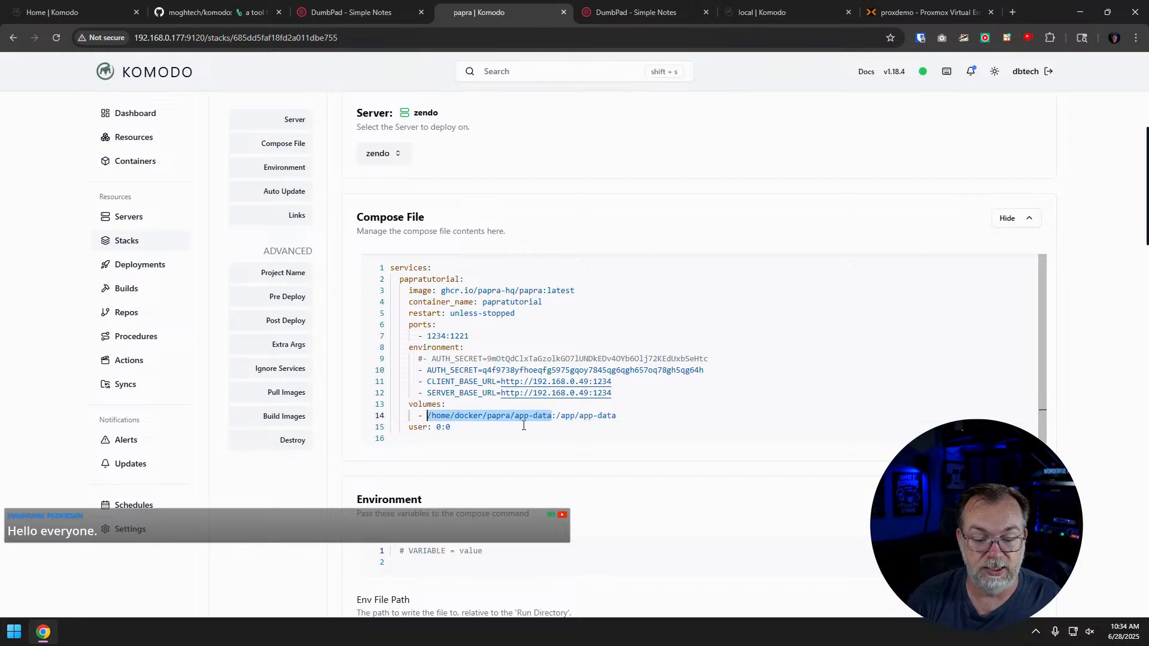
{"action": "type", "text": "papra"}
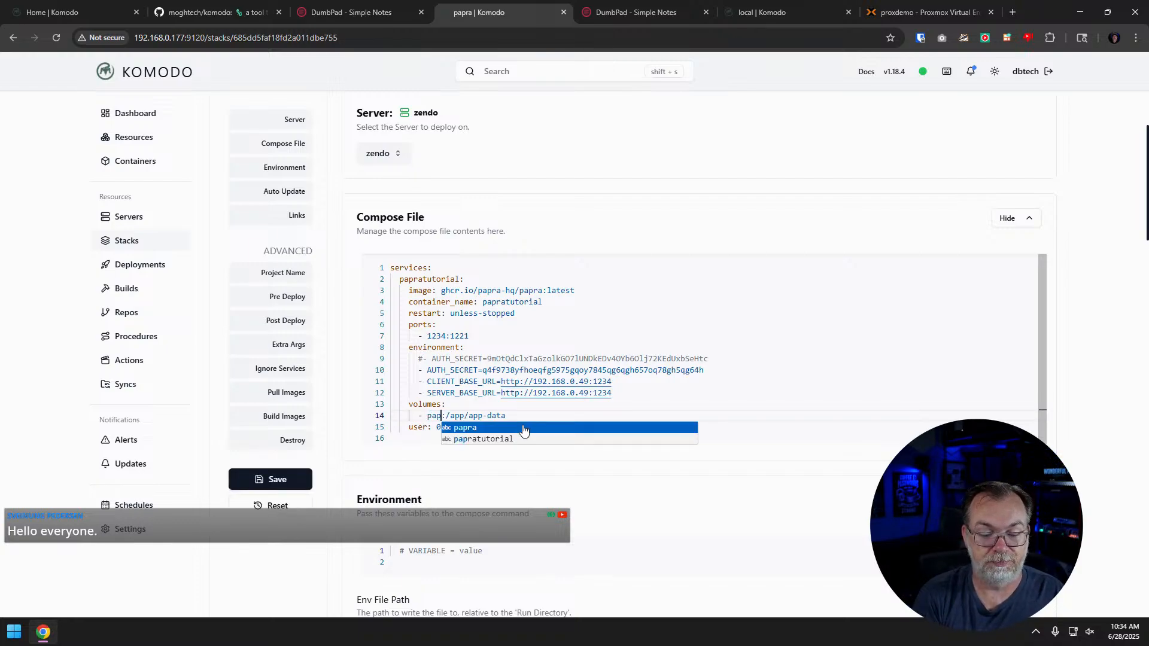
{"action": "left_click", "coordinate": [757, 424]}
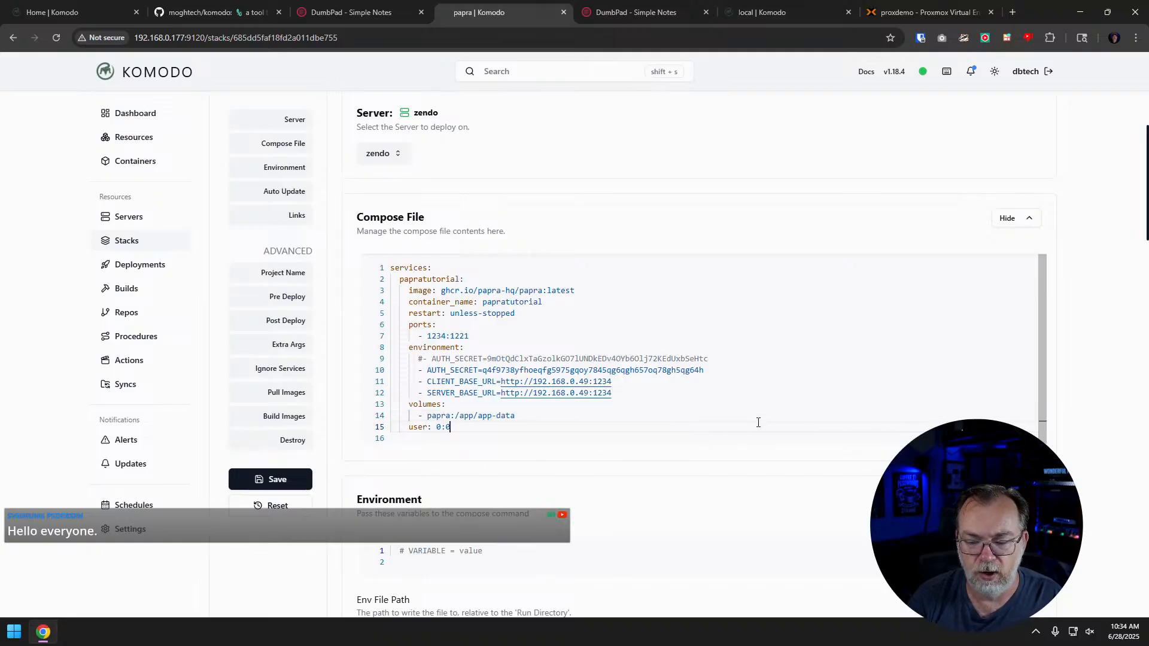
Add a top-level volumes section at the end of the compose file that declares the papra volume
{"action": "left_click", "coordinate": [543, 440]}
{"action": "key", "text": "Return"}
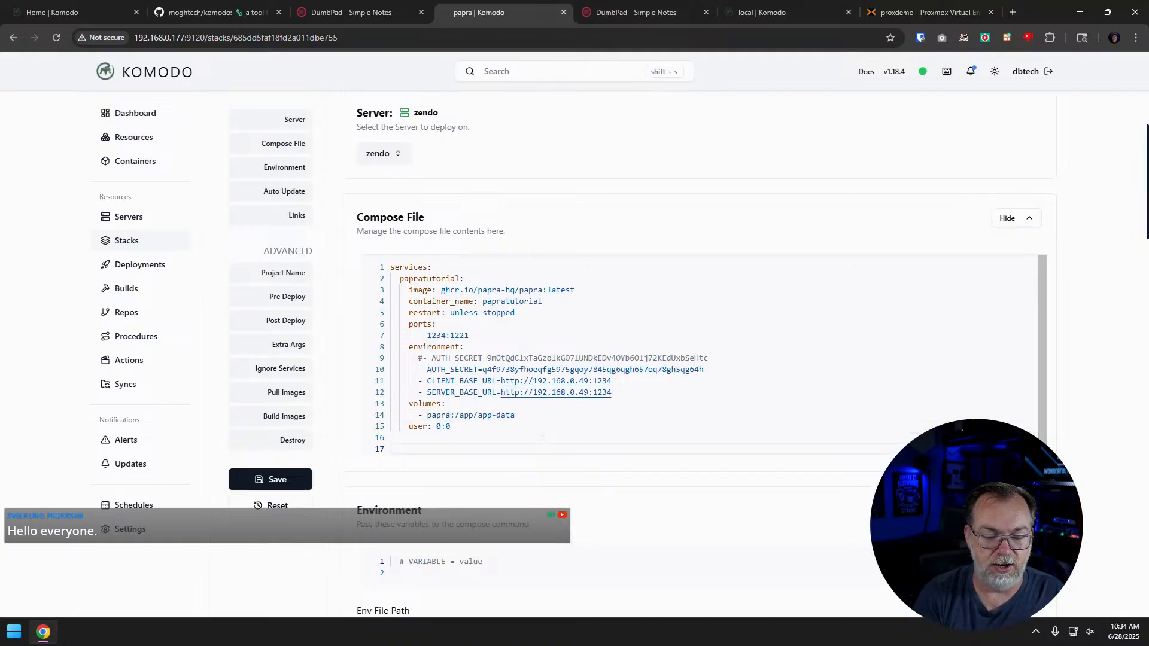
{"action": "type", "text": "volumes:"}
{"action": "key", "text": "Return"}
{"action": "type", "text": "papre"}
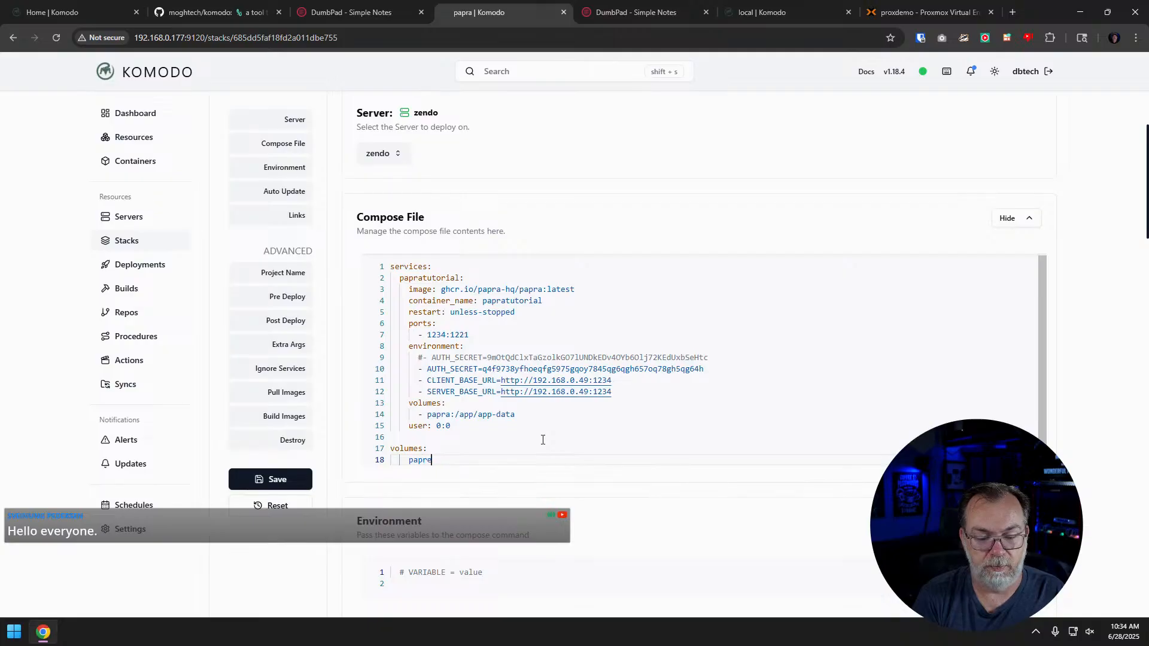
{"action": "key", "text": "BackSpace"}
{"action": "type", "text": "a:"}
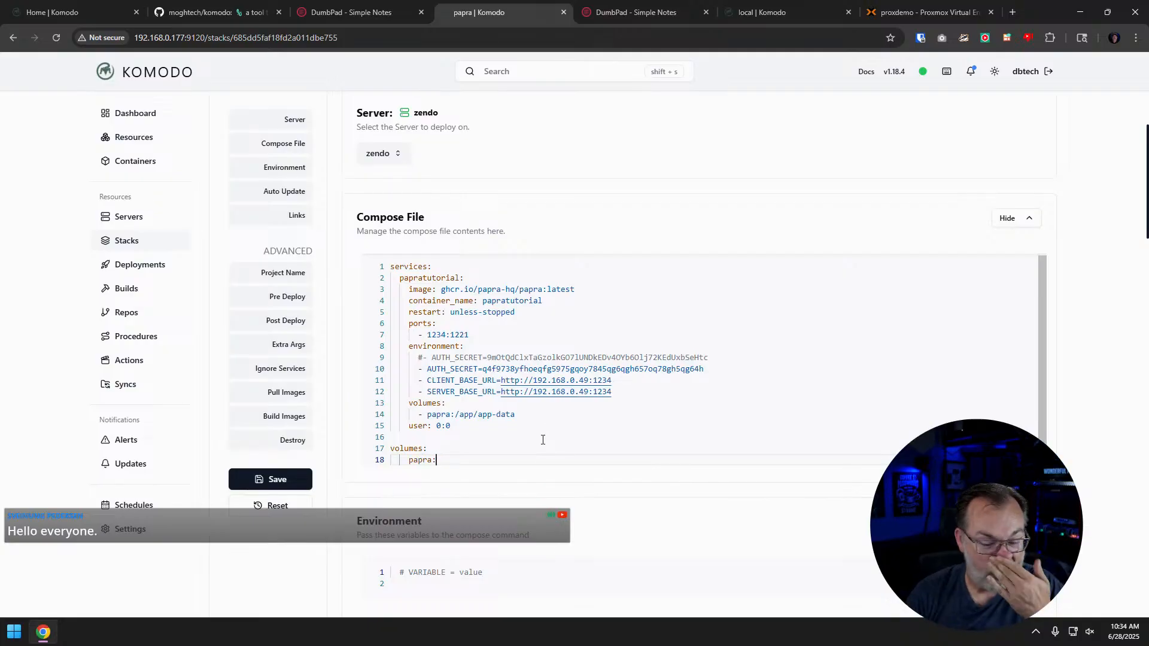
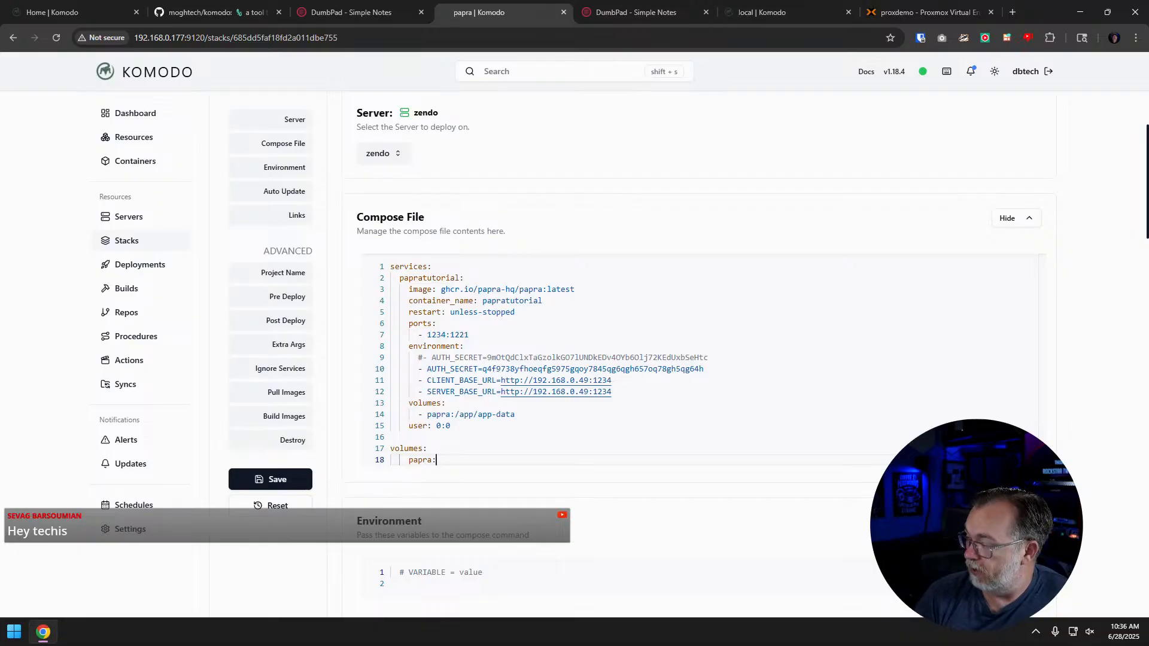
Try the dark theme for the interface and return it to the light theme
{"action": "left_click", "coordinate": [996, 72]}
{"action": "left_click", "coordinate": [956, 125]}
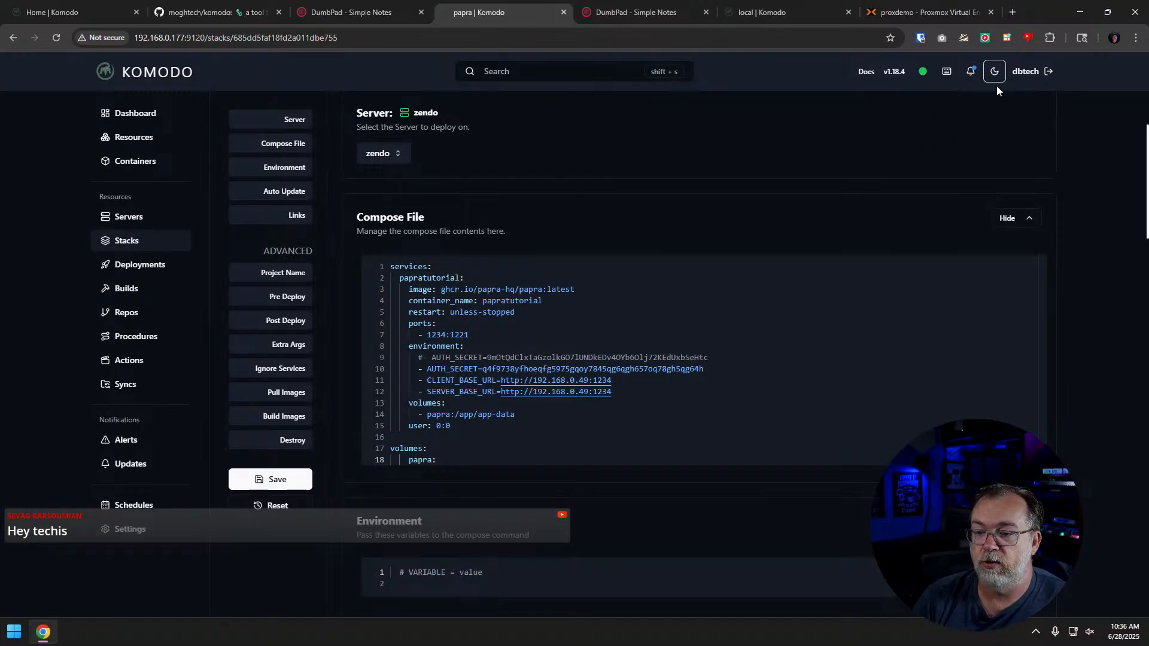
{"action": "left_click", "coordinate": [957, 147]}
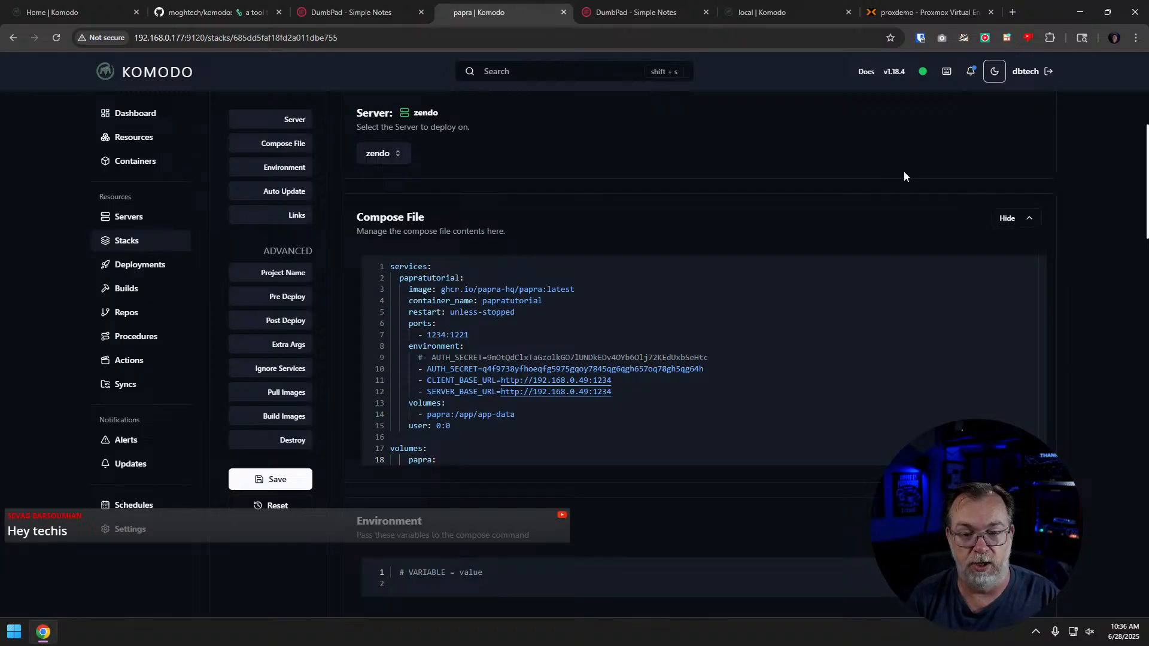
{"action": "left_click", "coordinate": [991, 73]}
{"action": "left_click", "coordinate": [962, 111]}
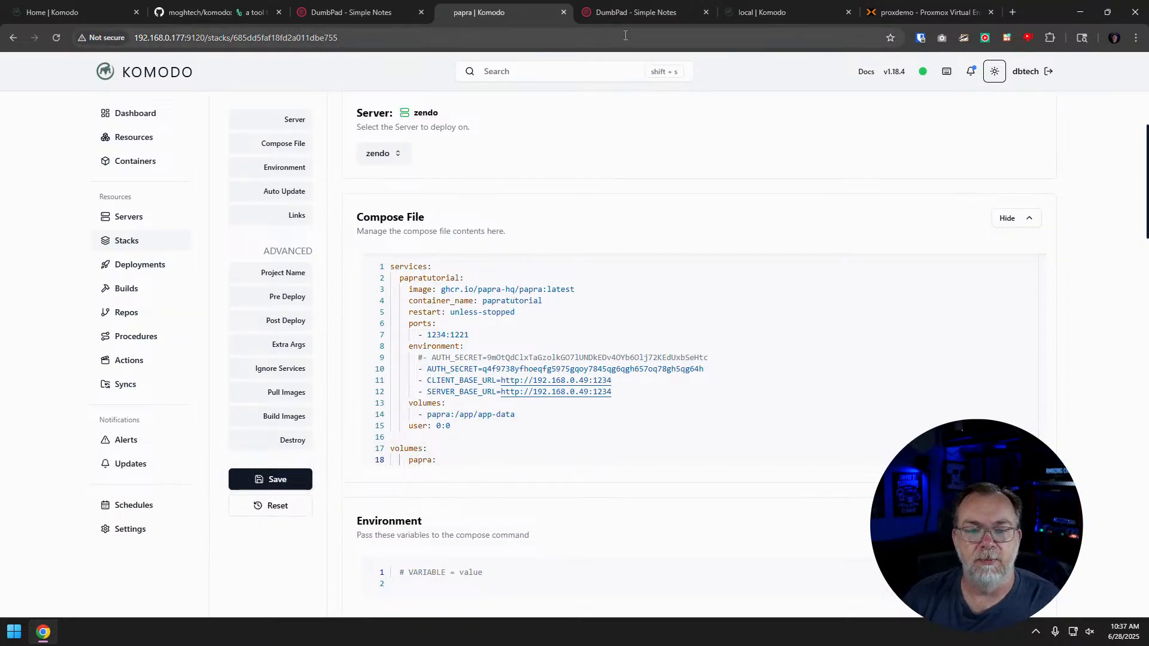
Open the dashboard to review the connected servers and check the host's IP address in the page URL
{"action": "scroll", "coordinate": [487, 131], "scroll_direction": "up", "scroll_amount": 5}
{"action": "left_click", "coordinate": [135, 113]}
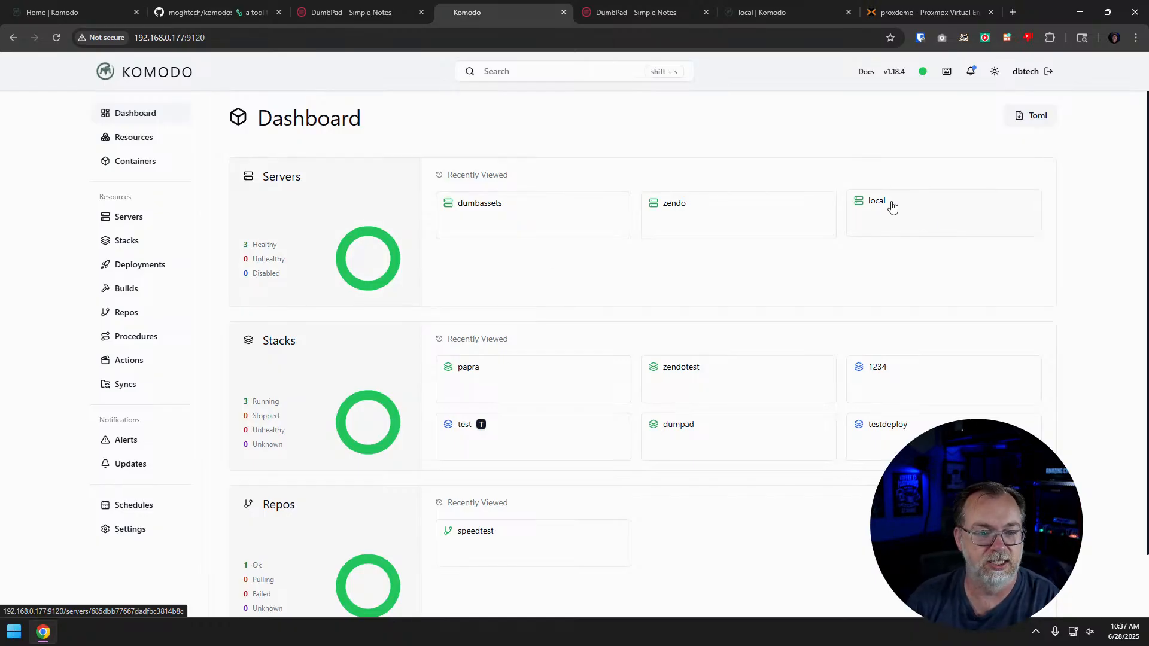
{"action": "left_click", "coordinate": [176, 38]}
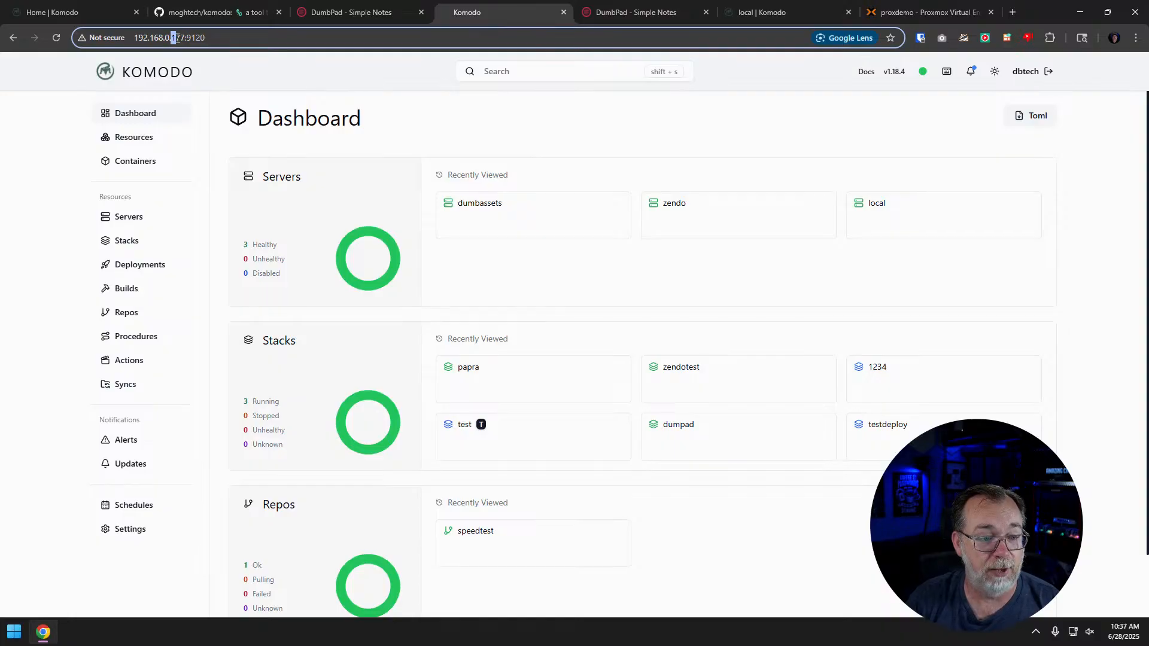
{"action": "left_click", "coordinate": [652, 160]}
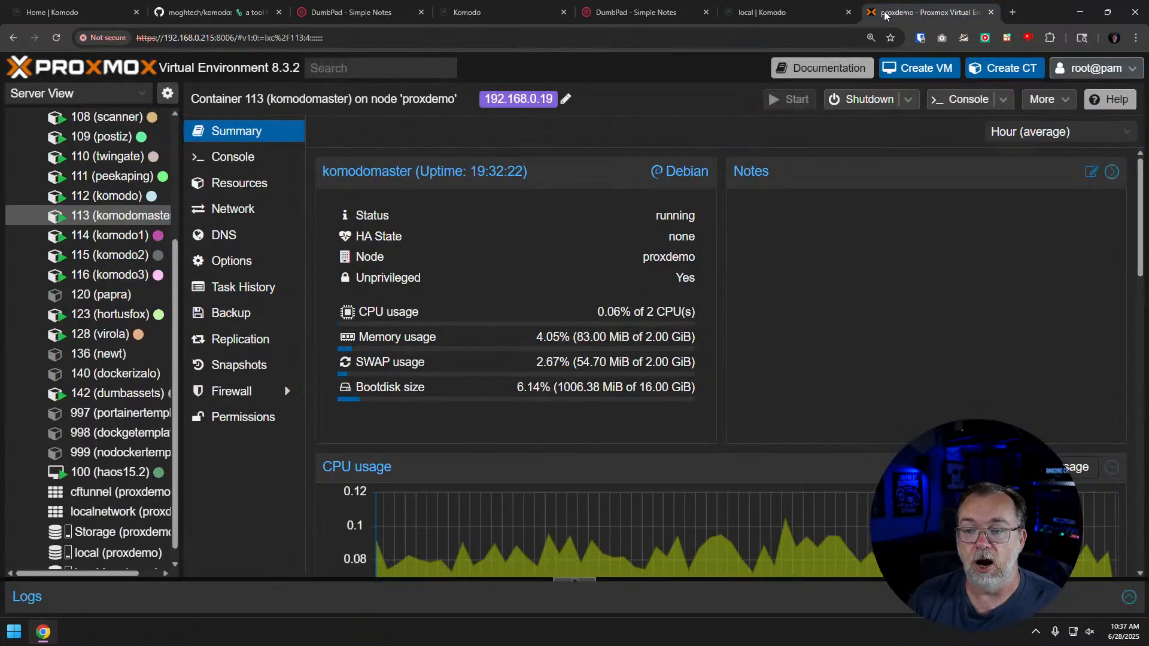
Switch to Proxmox and check the IP addresses of the dumbassets and zendo containers in their summaries
{"action": "left_click", "coordinate": [927, 12]}
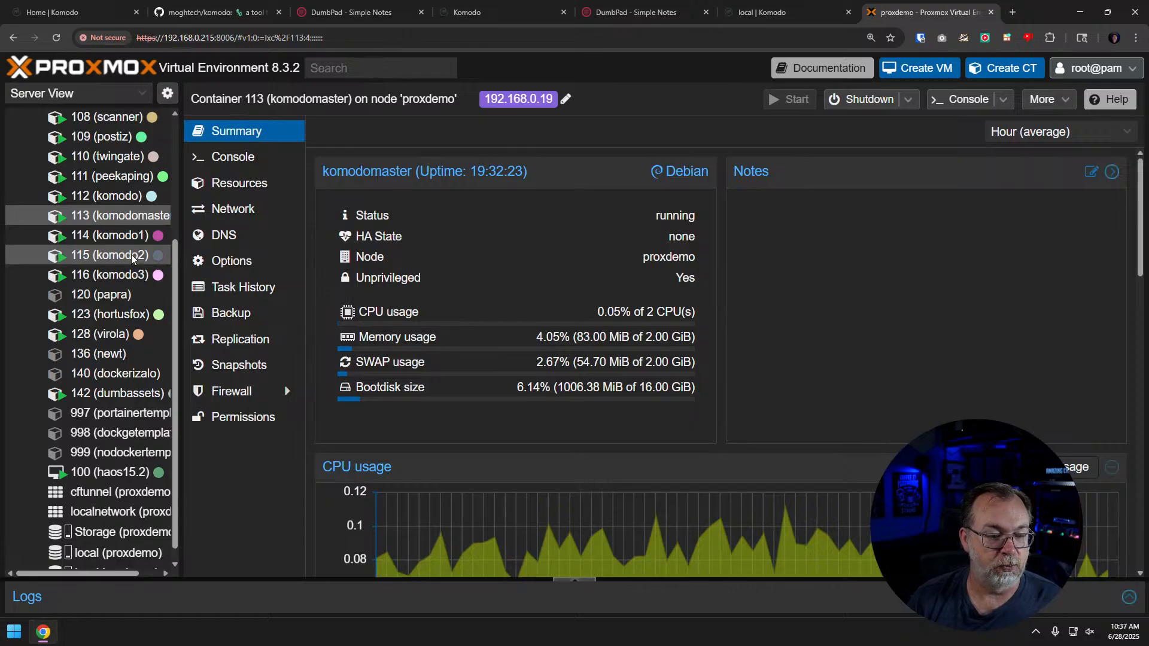
{"action": "left_click", "coordinate": [69, 398]}
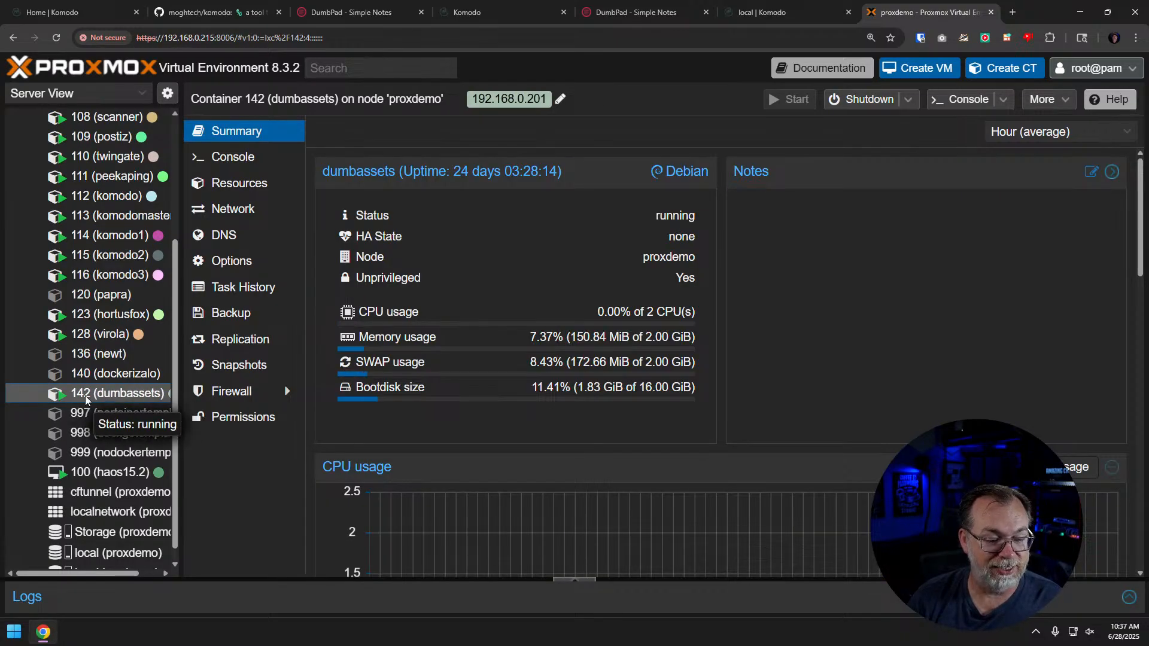
{"action": "scroll", "coordinate": [68, 400], "scroll_direction": "up", "scroll_amount": 3}
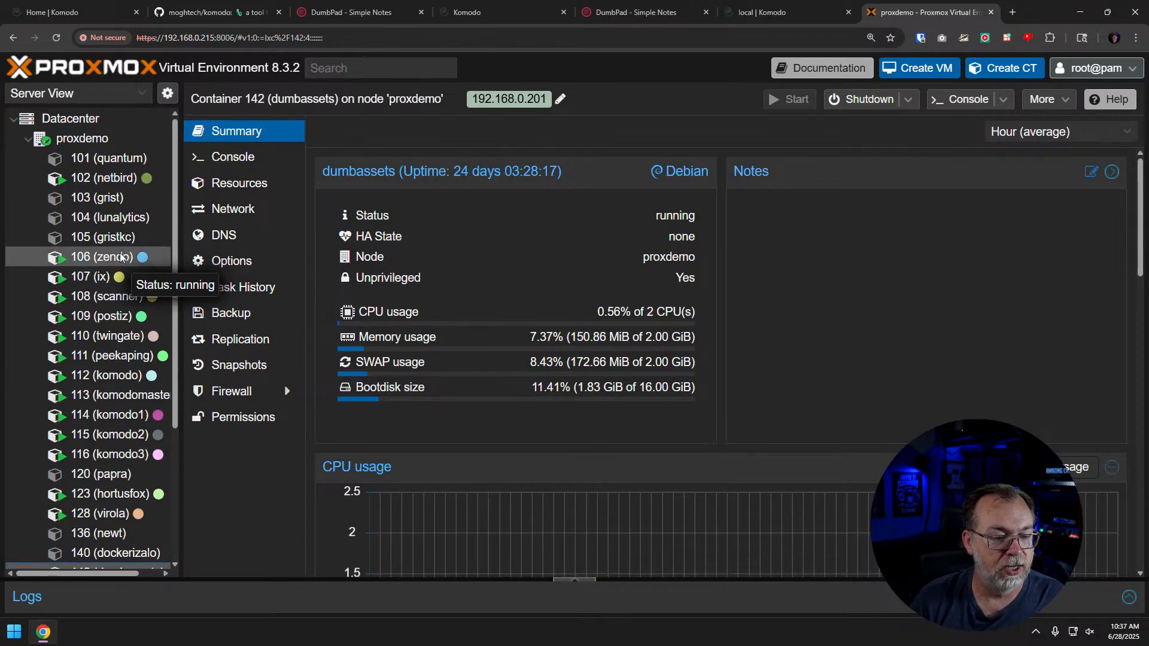
{"action": "left_click", "coordinate": [81, 259]}
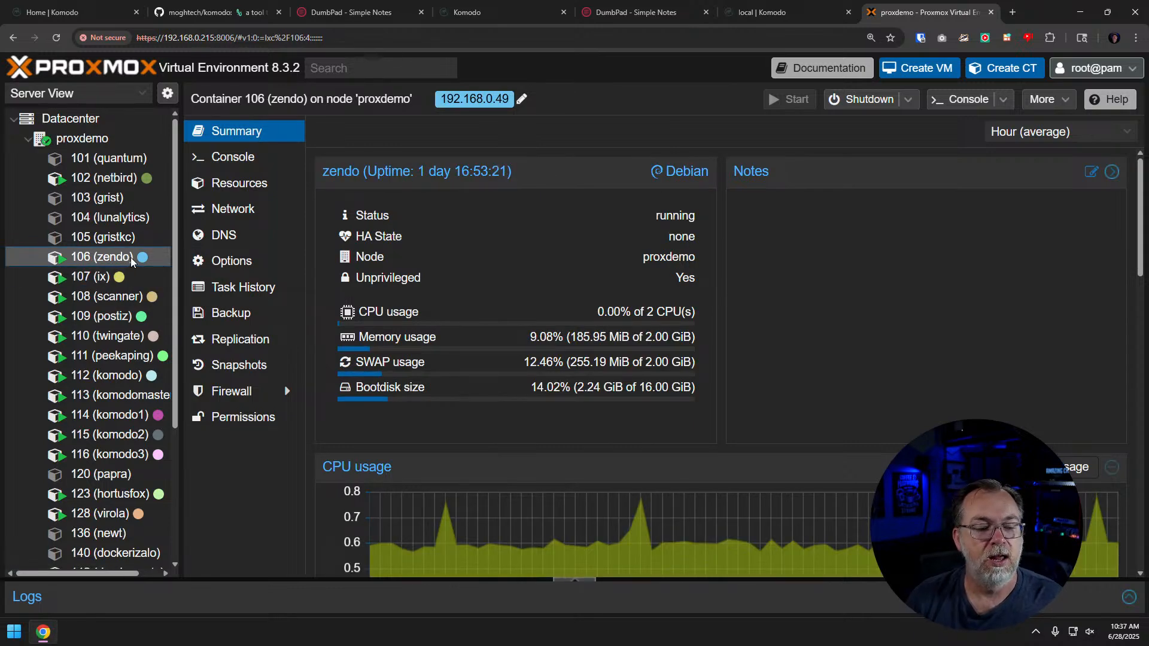
Switch back to Komodo, open the dumpad stack from the stacks list, and view its server and compose configuration
{"action": "left_click", "coordinate": [785, 14]}
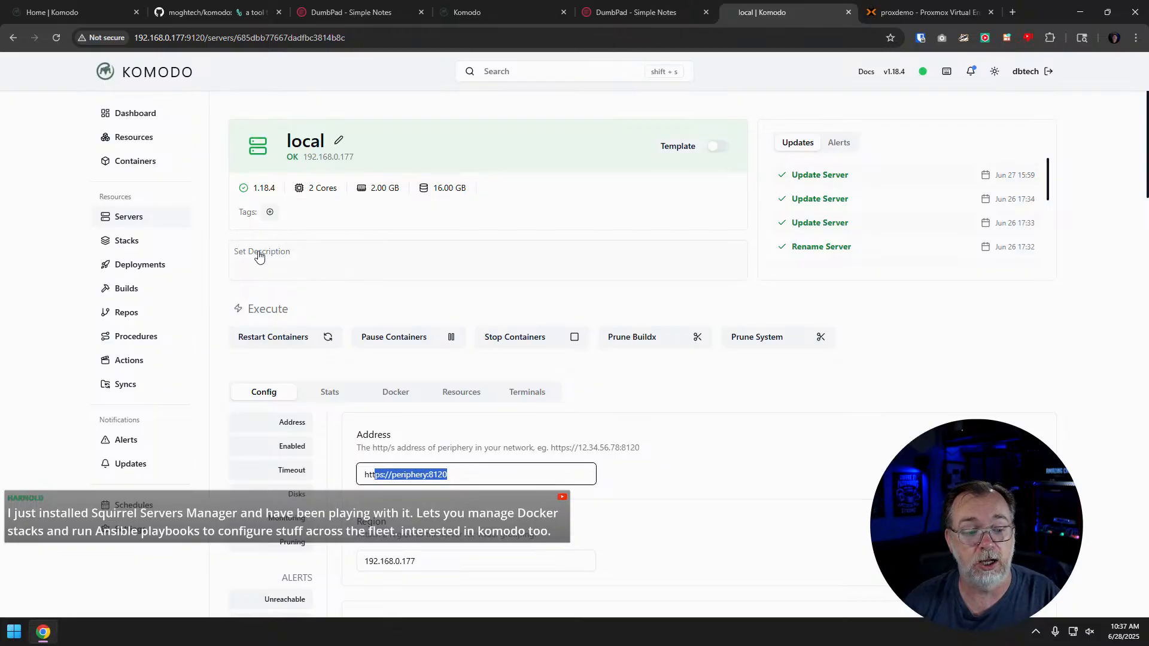
{"action": "left_click", "coordinate": [151, 250]}
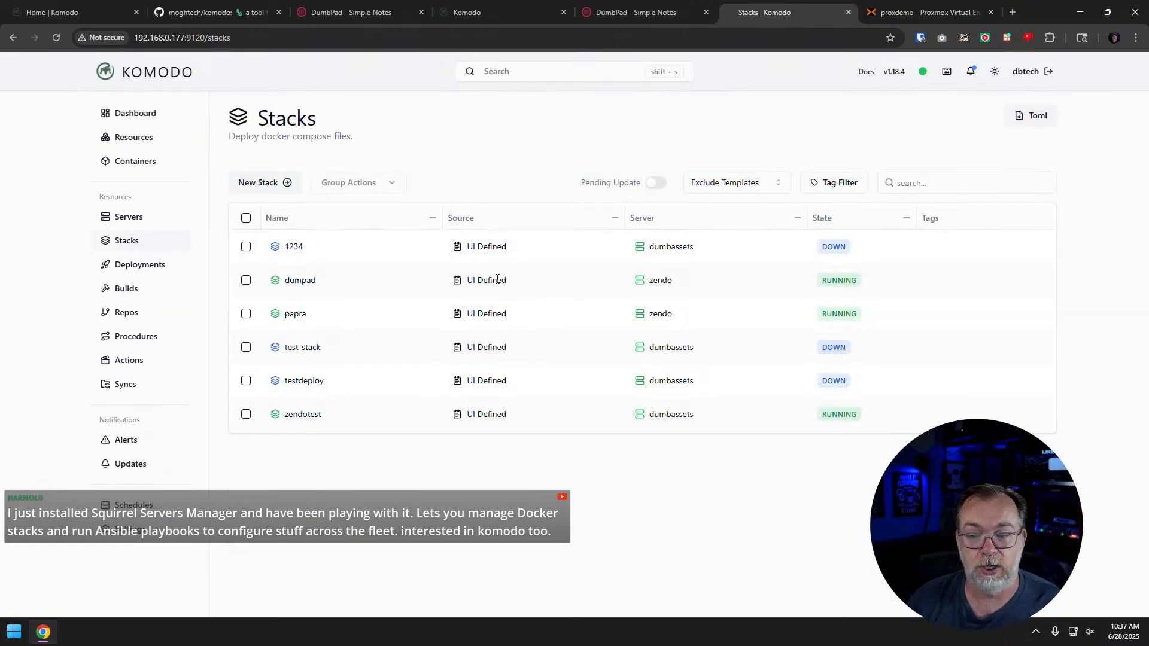
{"action": "left_click", "coordinate": [299, 282]}
{"action": "scroll", "coordinate": [329, 310], "scroll_direction": "down", "scroll_amount": 4}
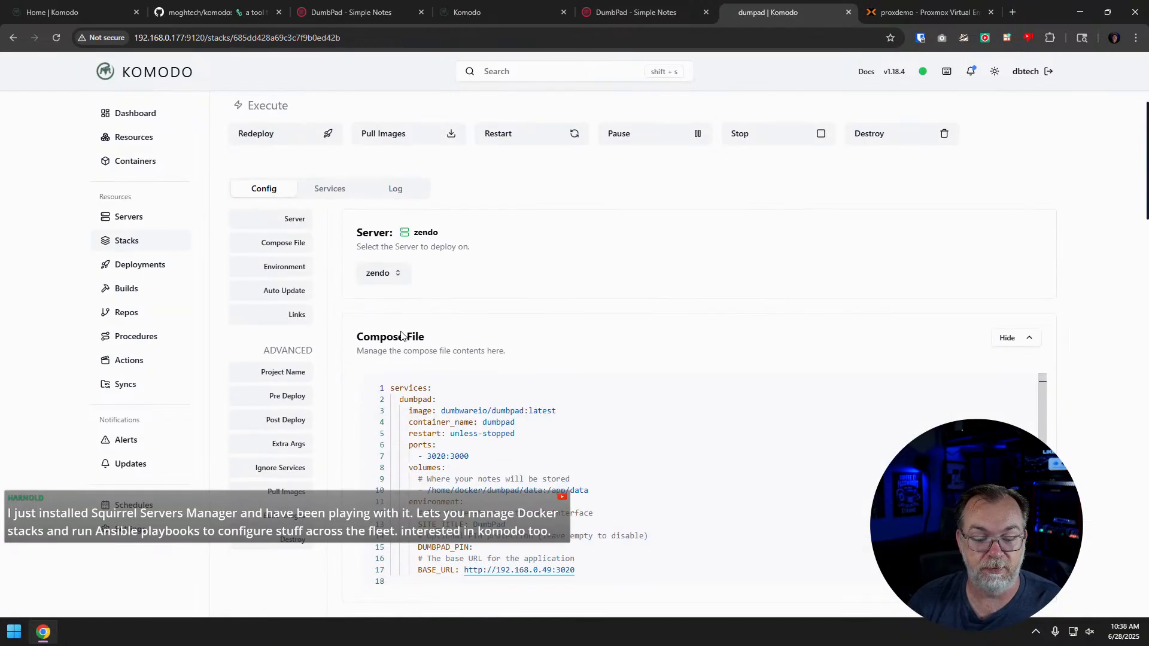
Try local and dumbassets as the dumpad stack's deployment server, and return to the stacks list without saving
{"action": "left_click", "coordinate": [383, 273]}
{"action": "left_click", "coordinate": [386, 374]}
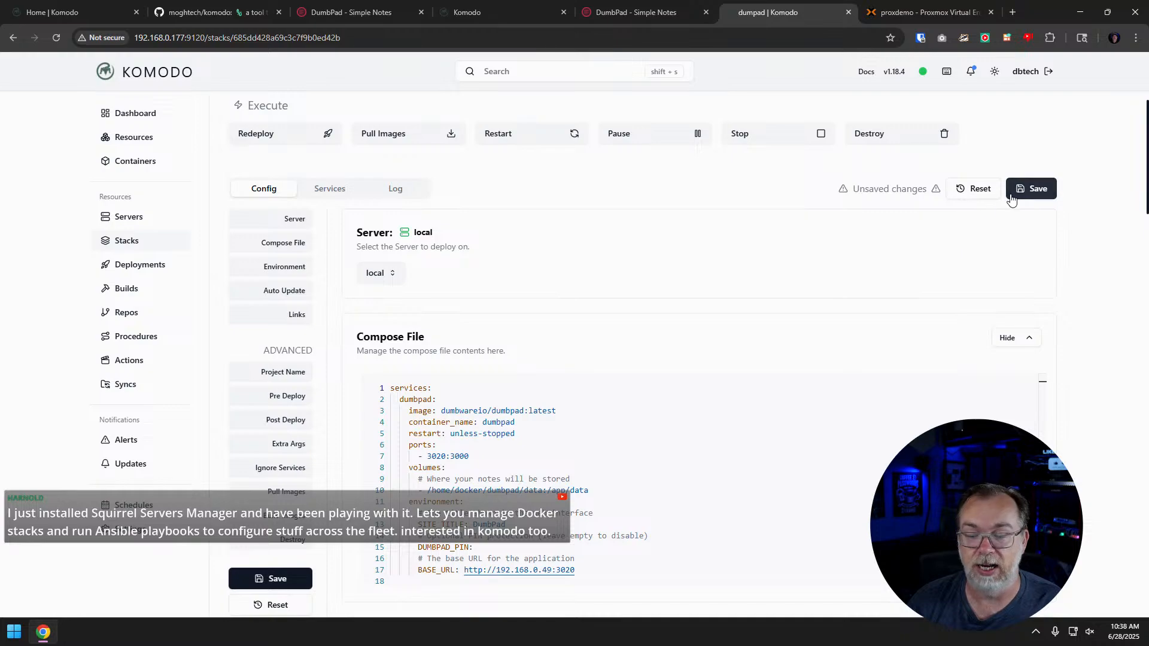
{"action": "left_click", "coordinate": [389, 274]}
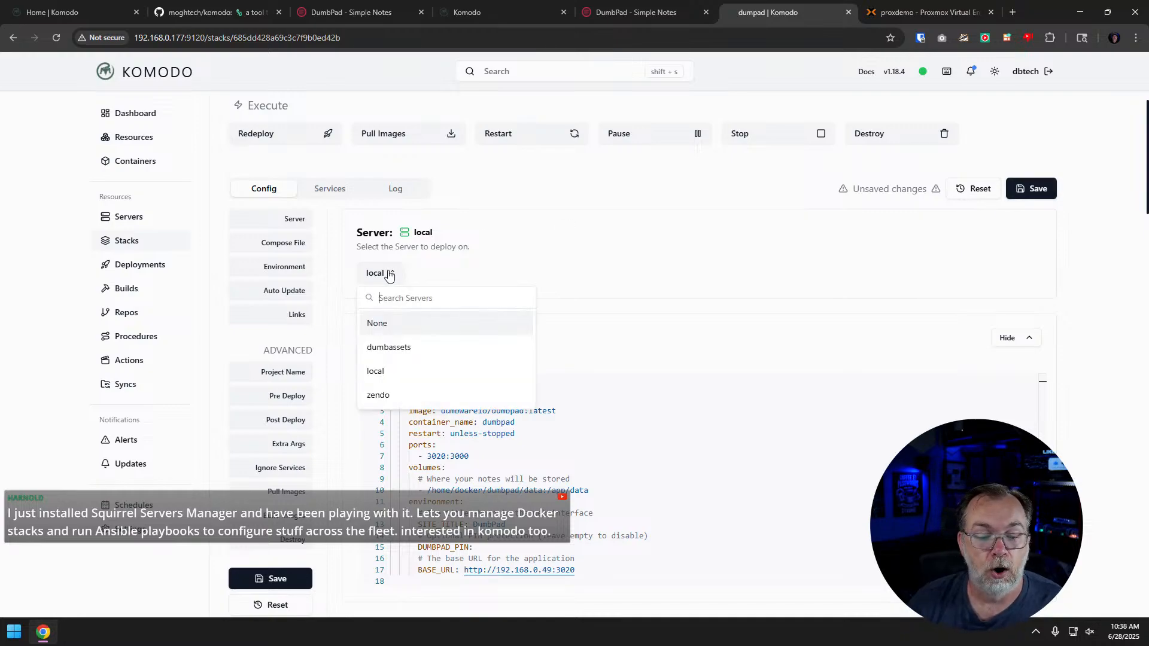
{"action": "left_click", "coordinate": [386, 346]}
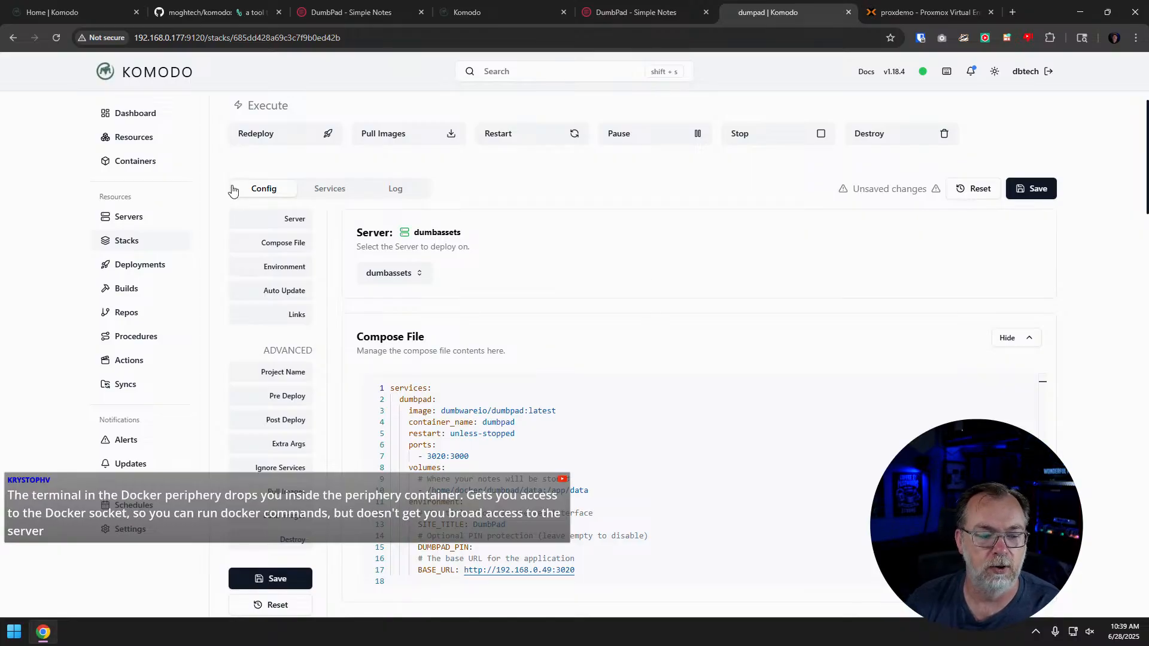
{"action": "left_click", "coordinate": [126, 242]}
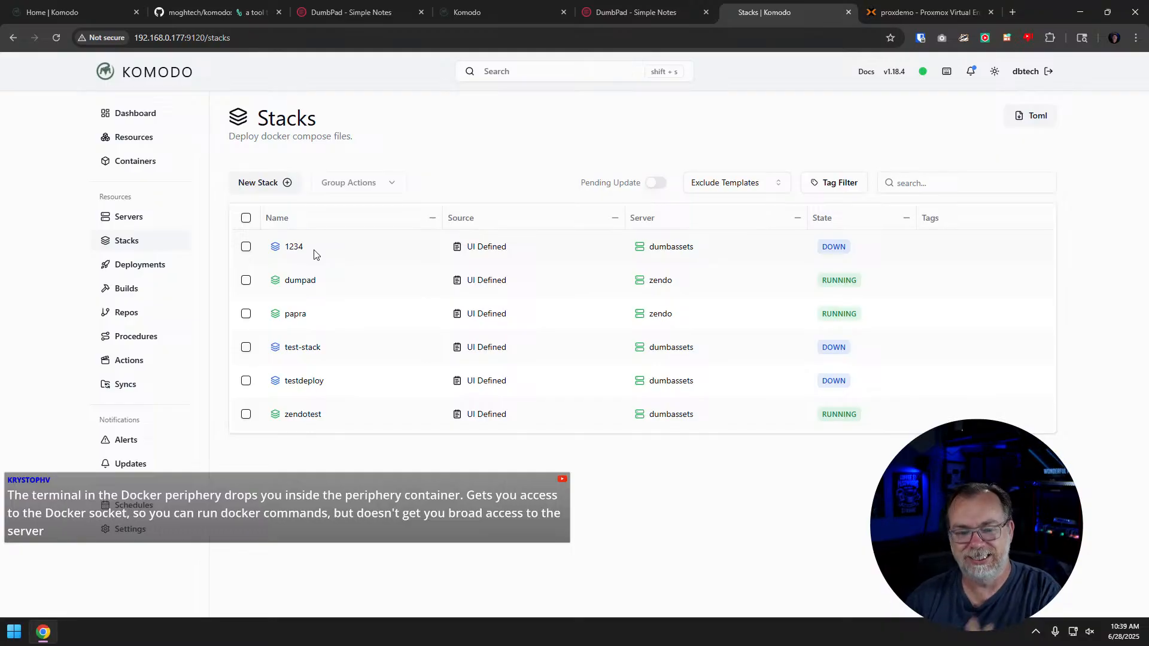
Create a new deployment named livestream
{"action": "left_click", "coordinate": [142, 265]}
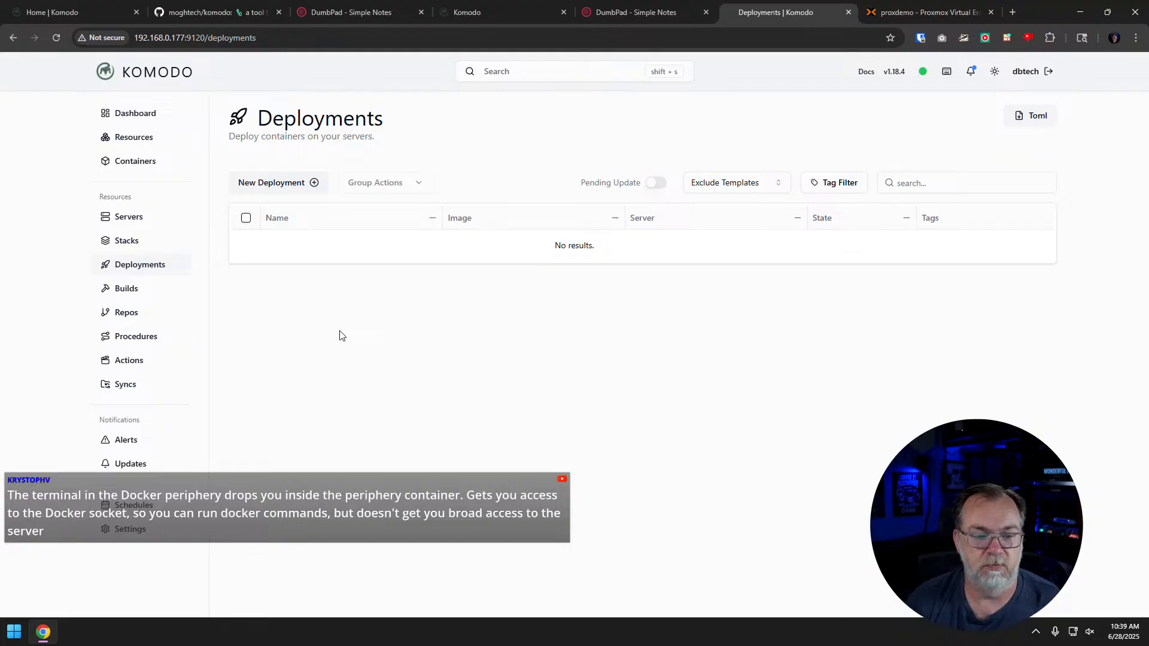
{"action": "left_click", "coordinate": [277, 188]}
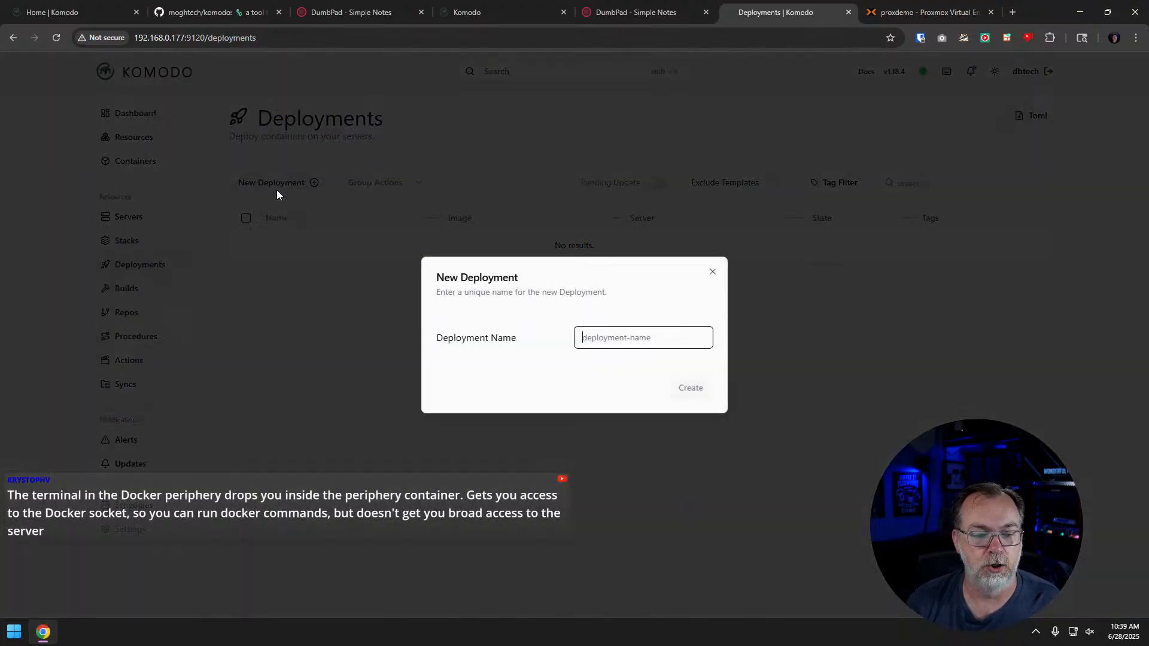
{"action": "type", "text": "l"}
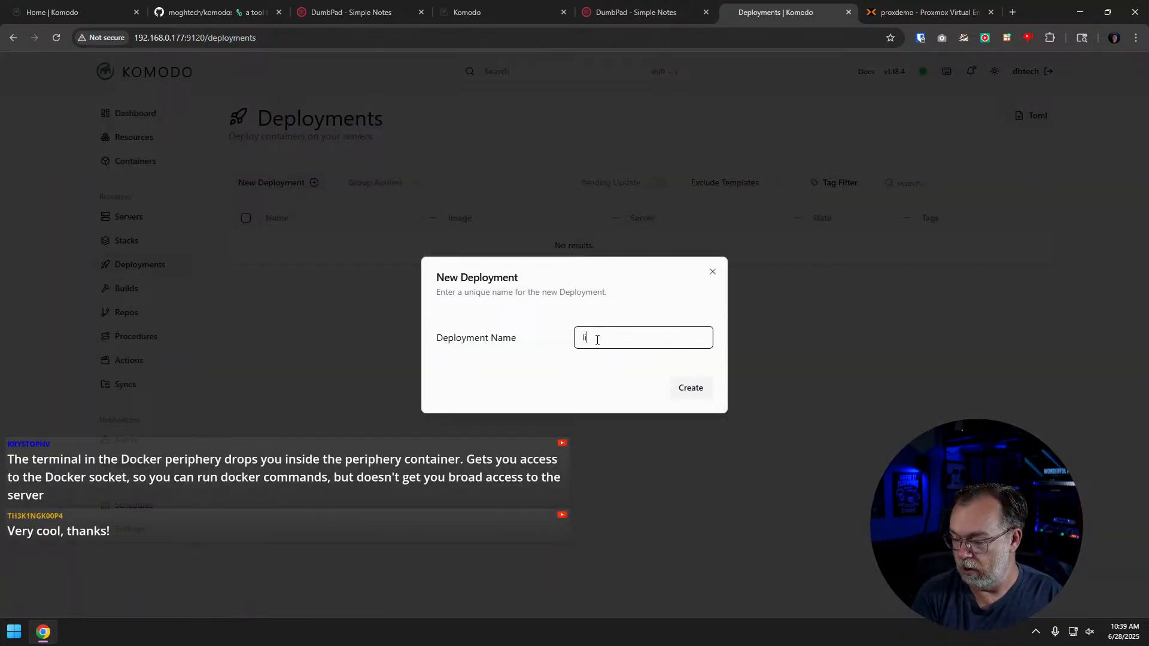
{"action": "type", "text": "ivestream"}
{"action": "key", "text": "Return"}
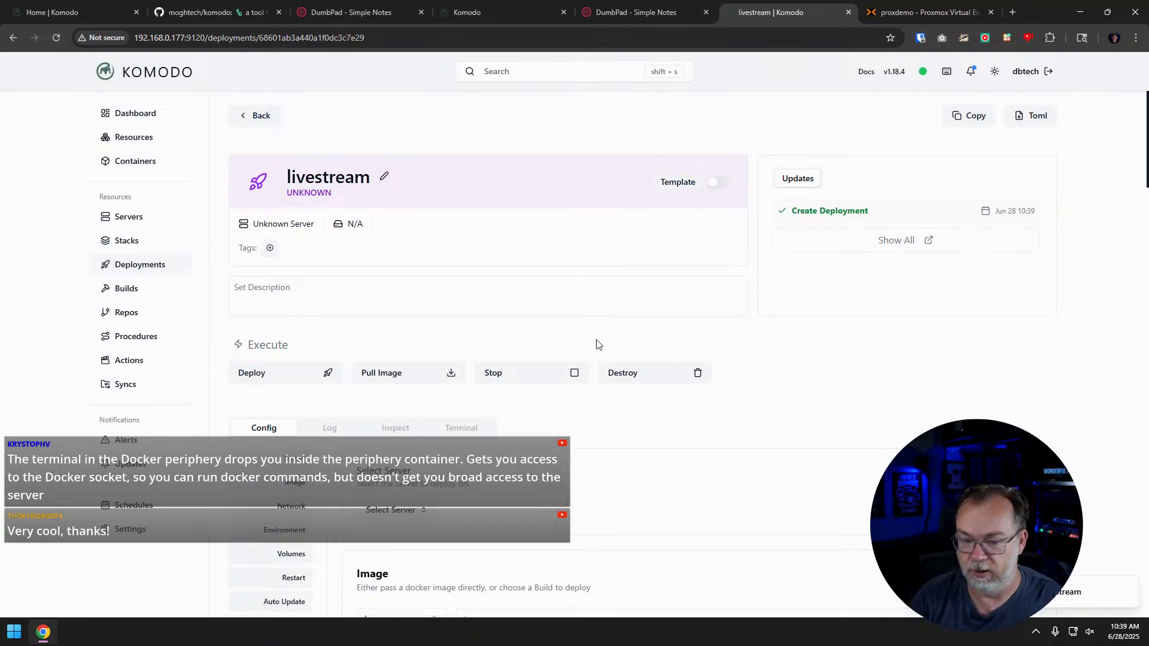
Select dumbassets as the server for the livestream deployment
{"action": "scroll", "coordinate": [563, 335], "scroll_direction": "down", "scroll_amount": 4}
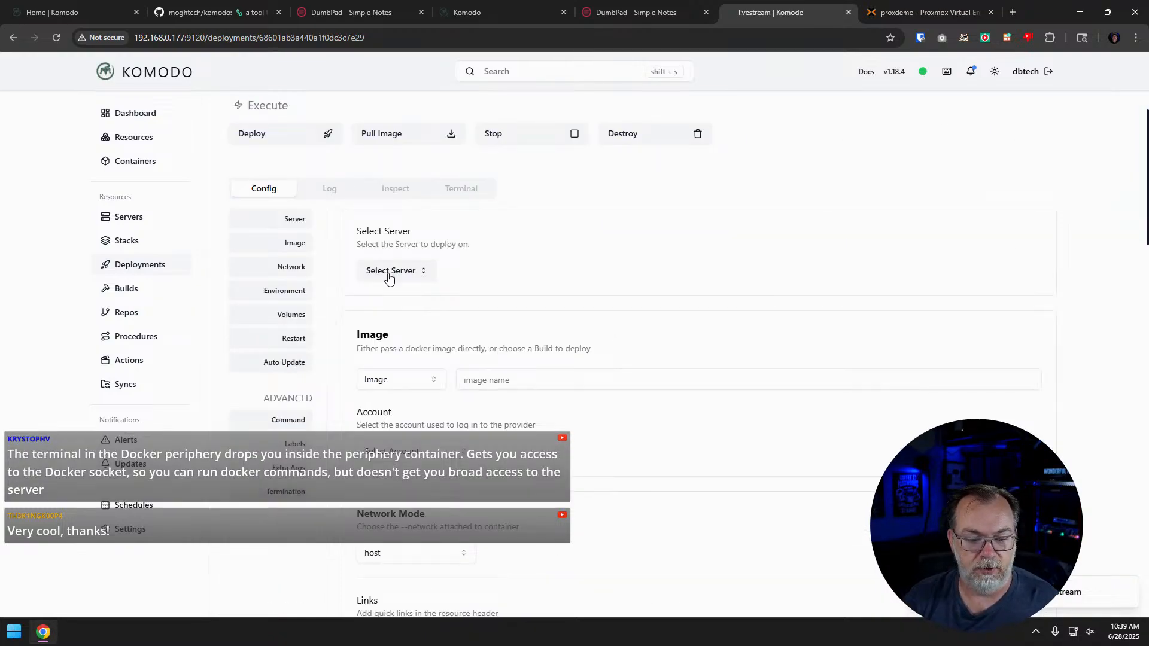
{"action": "left_click", "coordinate": [388, 272]}
{"action": "left_click", "coordinate": [400, 344]}
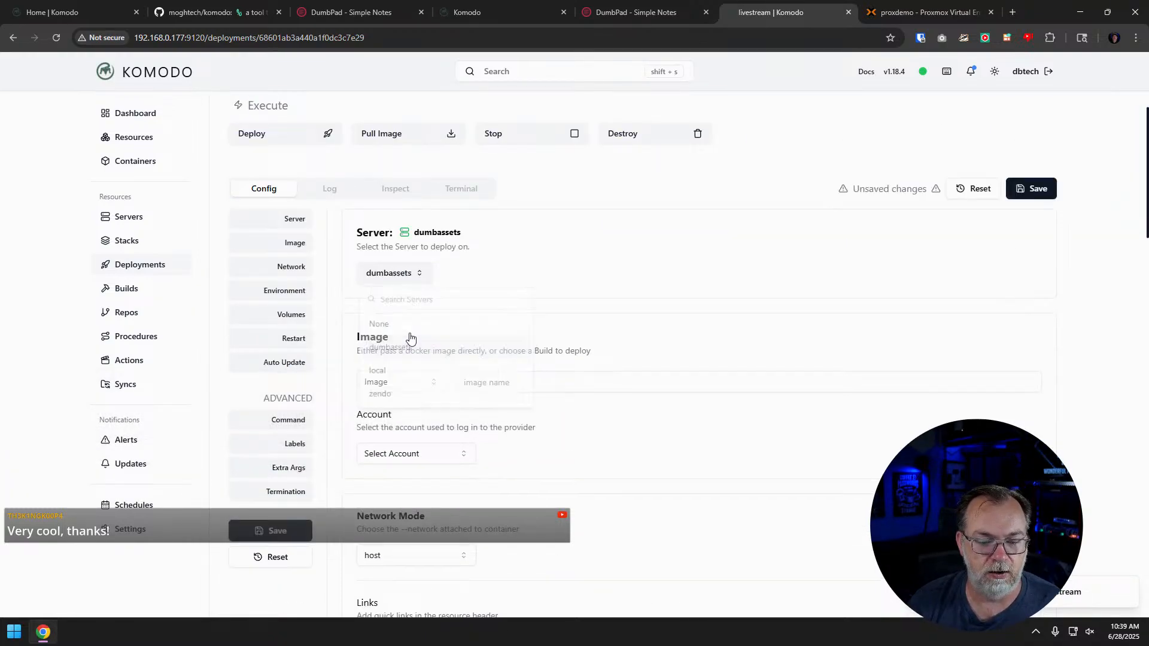
Examine the livestream deployment's image, account, network, restart, auto update and termination settings
{"action": "left_click", "coordinate": [408, 385]}
{"action": "left_click", "coordinate": [472, 387]}
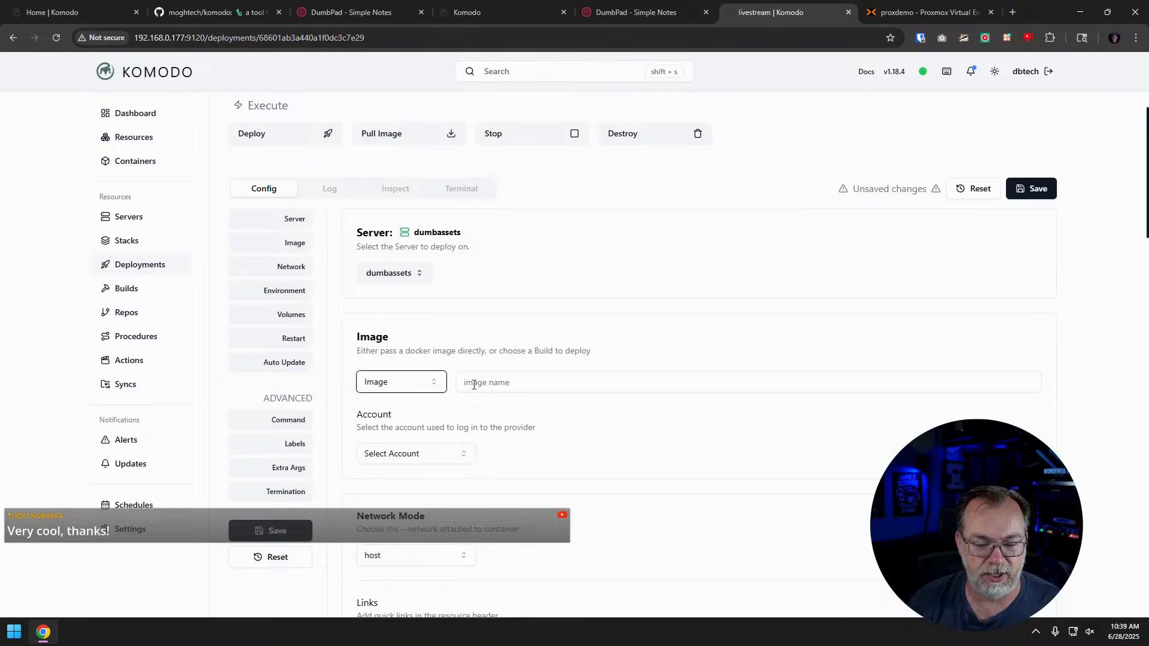
{"action": "left_click", "coordinate": [473, 387]}
{"action": "scroll", "coordinate": [552, 347], "scroll_direction": "down", "scroll_amount": 3}
{"action": "left_click", "coordinate": [416, 275]}
{"action": "left_click", "coordinate": [430, 303]}
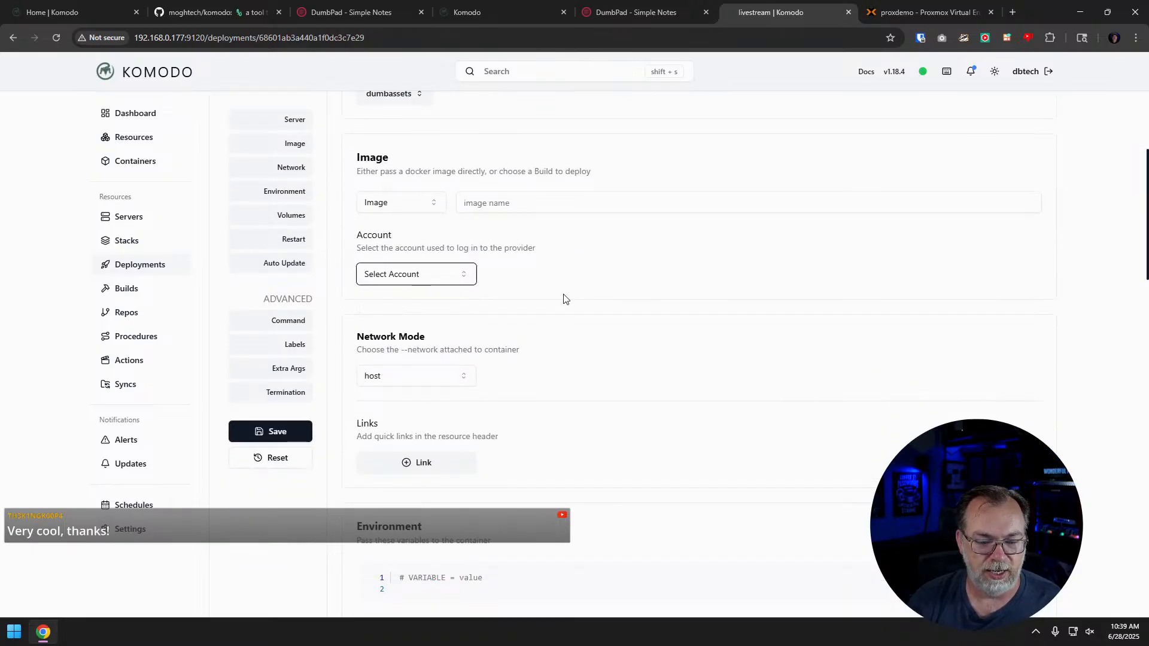
{"action": "scroll", "coordinate": [525, 322], "scroll_direction": "down", "scroll_amount": 3}
{"action": "scroll", "coordinate": [511, 318], "scroll_direction": "down", "scroll_amount": 8}
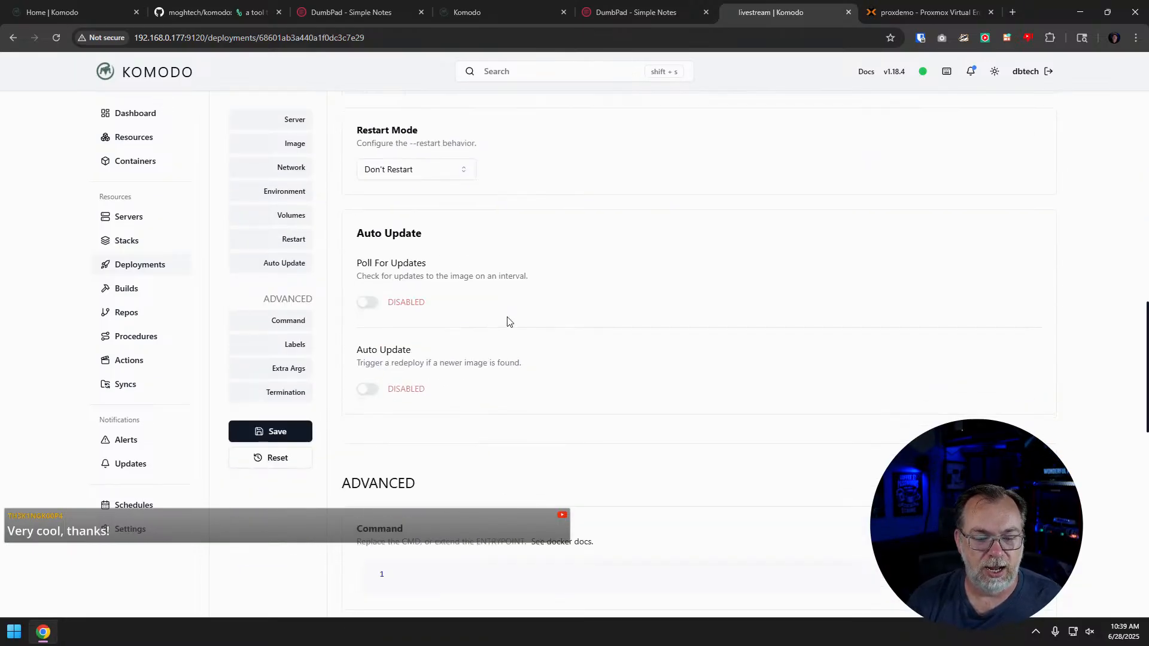
{"action": "scroll", "coordinate": [521, 317], "scroll_direction": "down", "scroll_amount": 10}
{"action": "scroll", "coordinate": [522, 316], "scroll_direction": "down", "scroll_amount": 4}
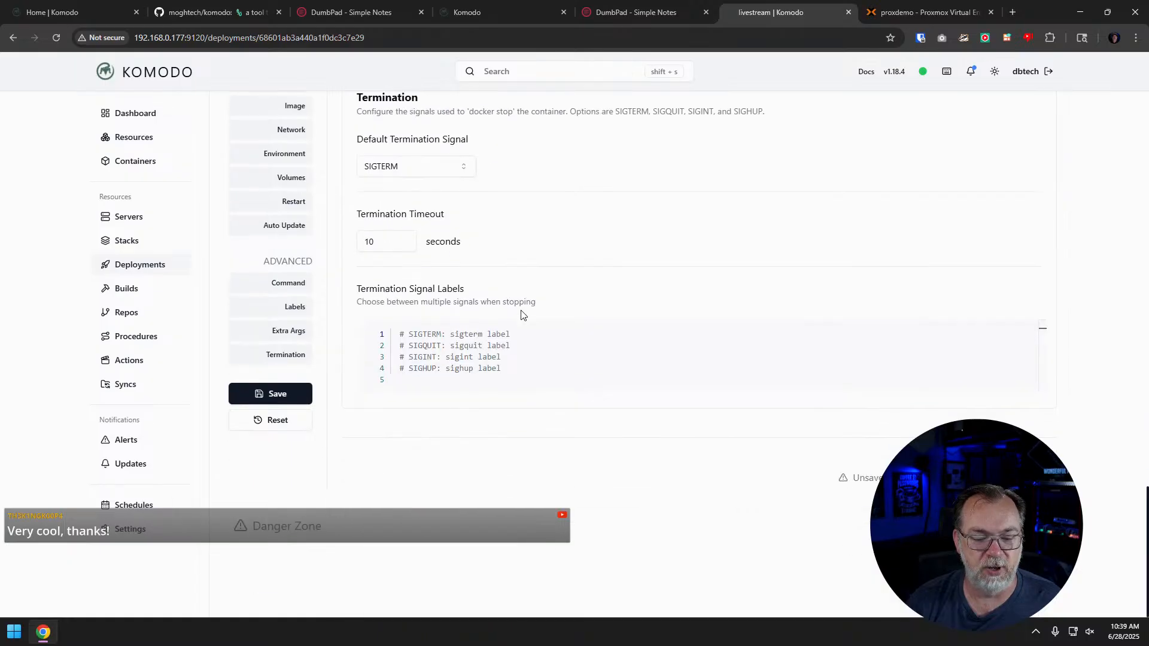
{"action": "scroll", "coordinate": [567, 290], "scroll_direction": "up", "scroll_amount": 20}
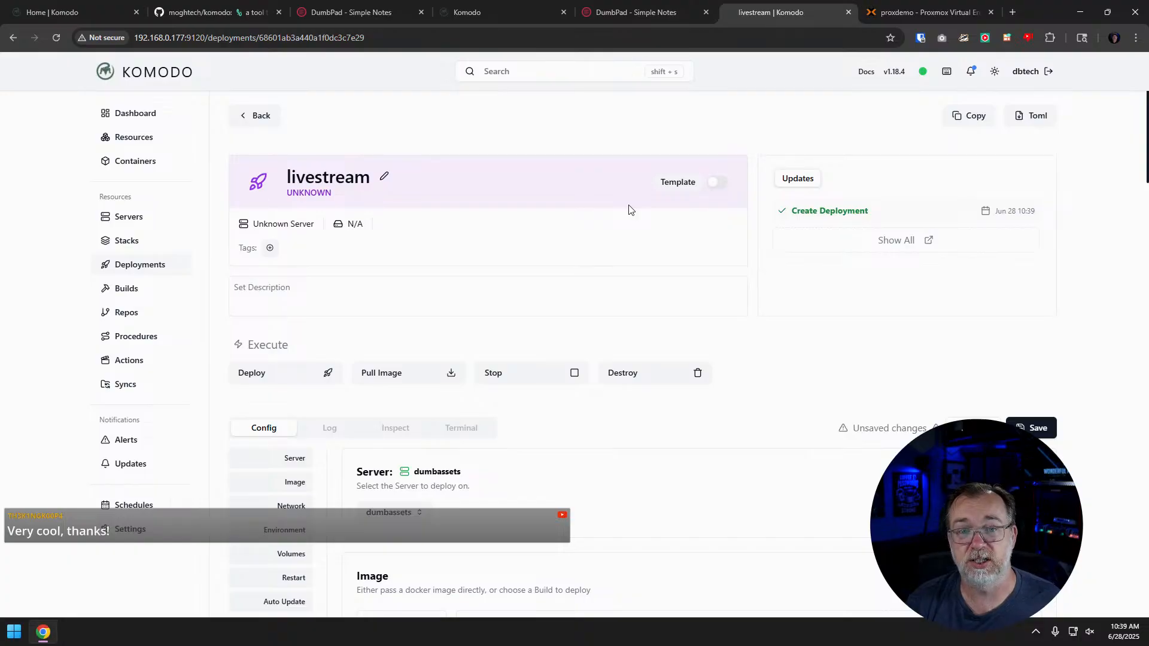
{"action": "left_click", "coordinate": [477, 289]}
{"action": "left_click", "coordinate": [450, 178]}
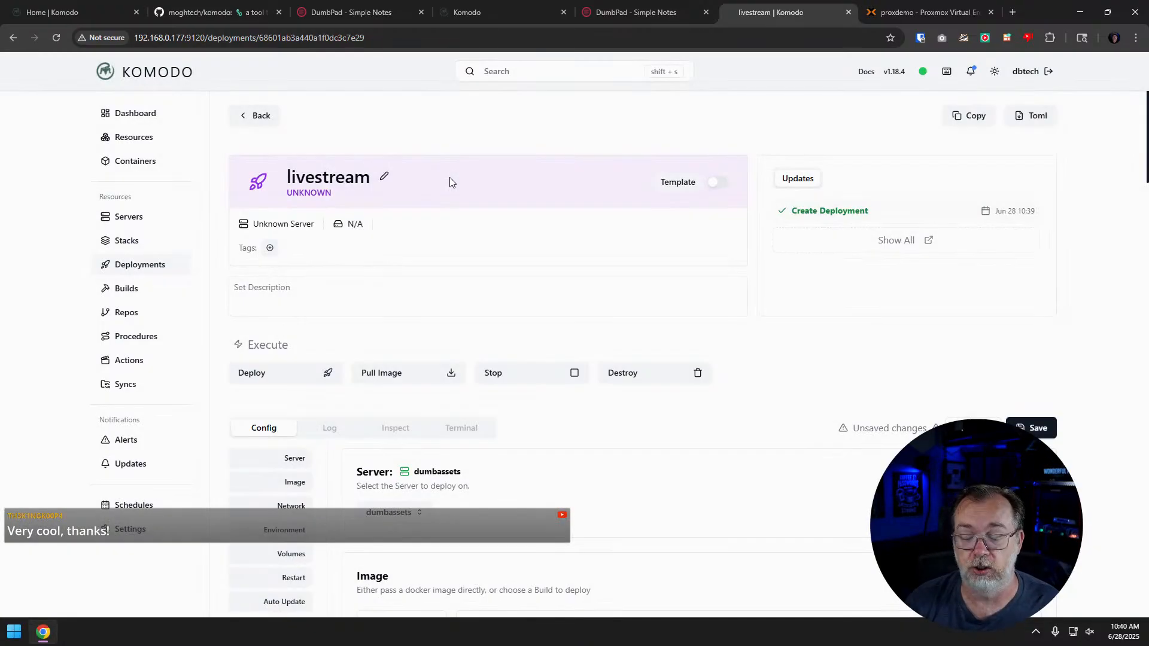
Create a new build named livestream and view its builder and mode configuration
{"action": "left_click", "coordinate": [127, 295]}
{"action": "left_click", "coordinate": [269, 182]}
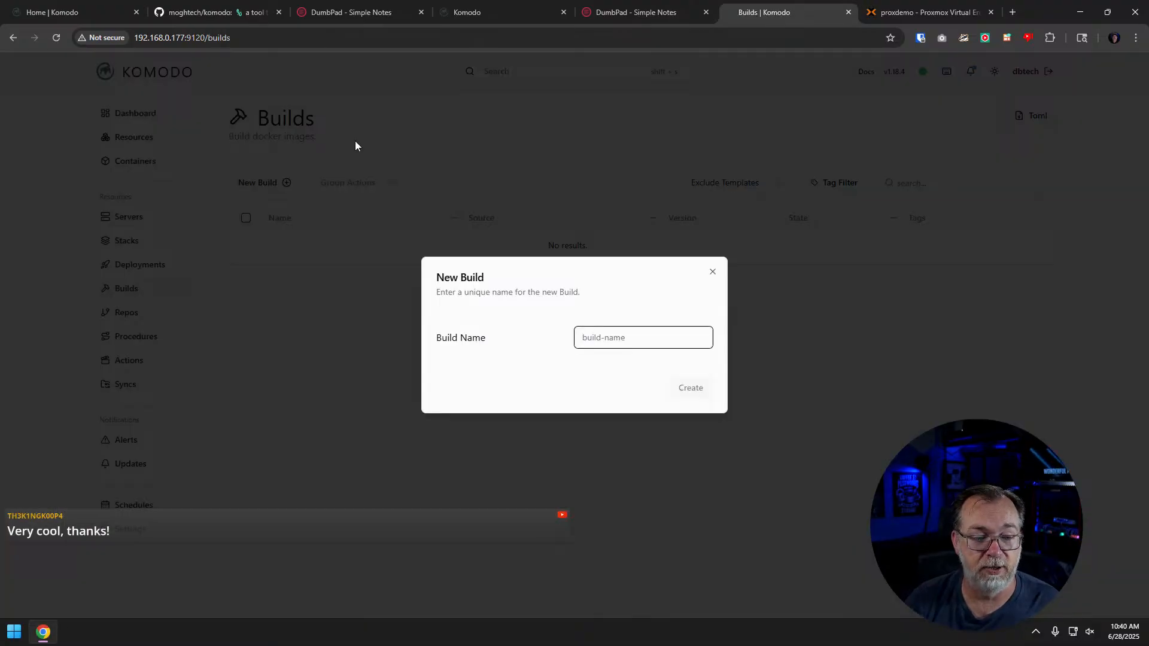
{"action": "type", "text": "lis"}
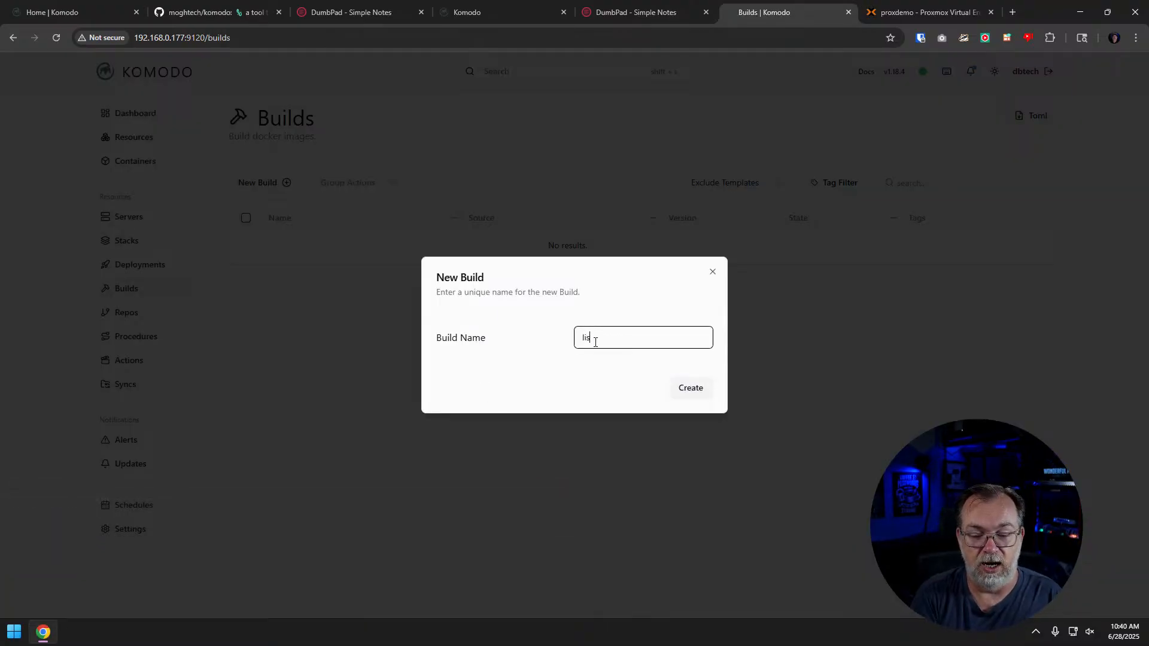
{"action": "type", "text": "estrea"}
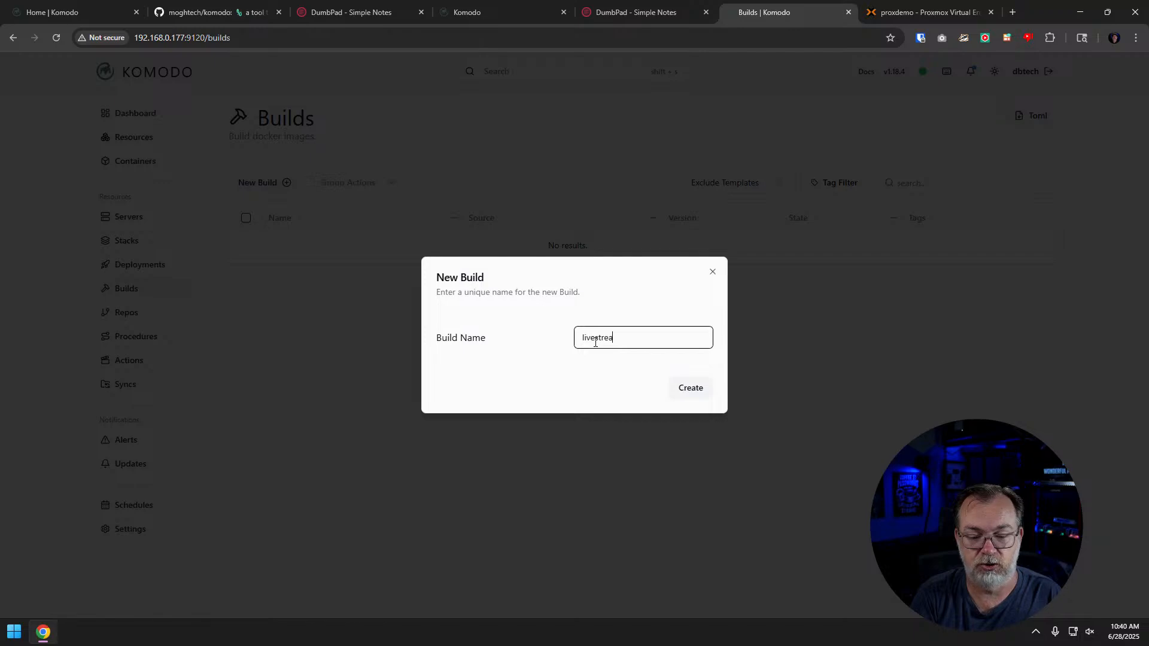
{"action": "type", "text": "m"}
{"action": "key", "text": "Return"}
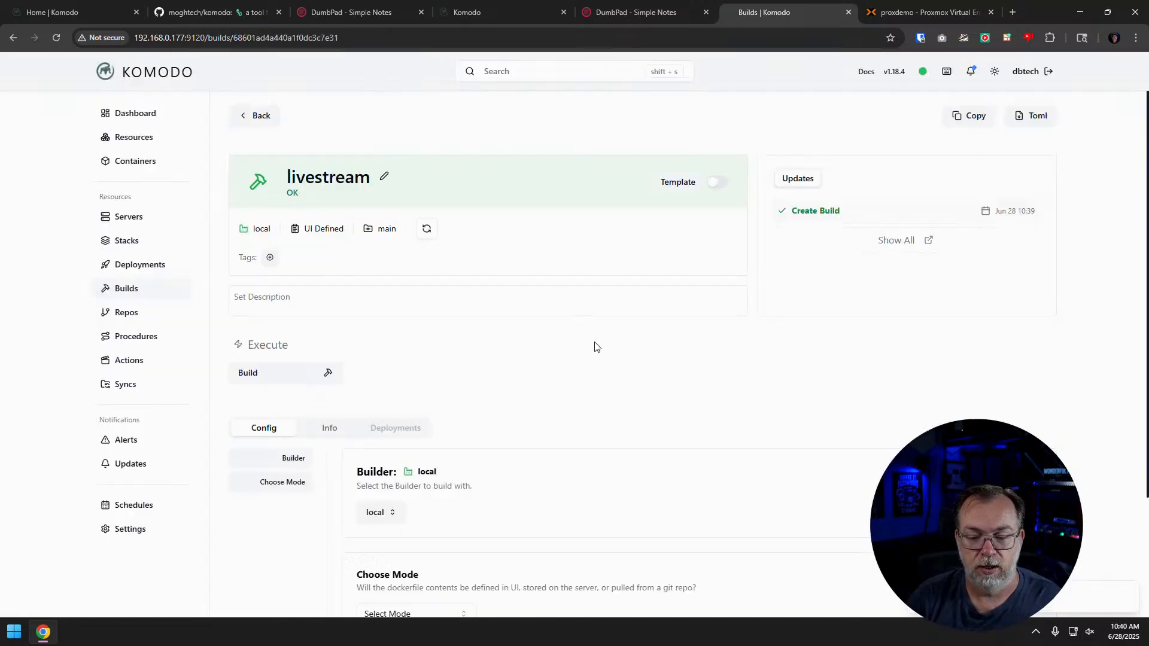
{"action": "scroll", "coordinate": [551, 334], "scroll_direction": "down", "scroll_amount": 3}
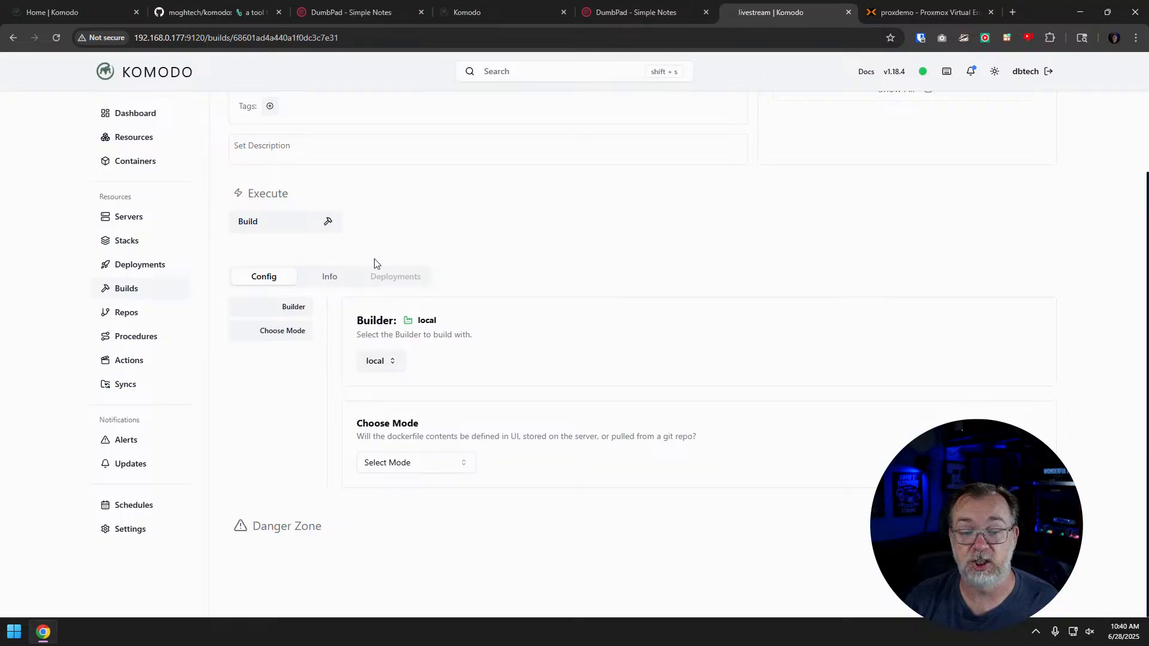
Switch to the Komodo documentation site and open its "What is Komodo?" introduction page
{"action": "left_click", "coordinate": [202, 22]}
{"action": "left_click", "coordinate": [95, 22]}
{"action": "left_click", "coordinate": [526, 289]}
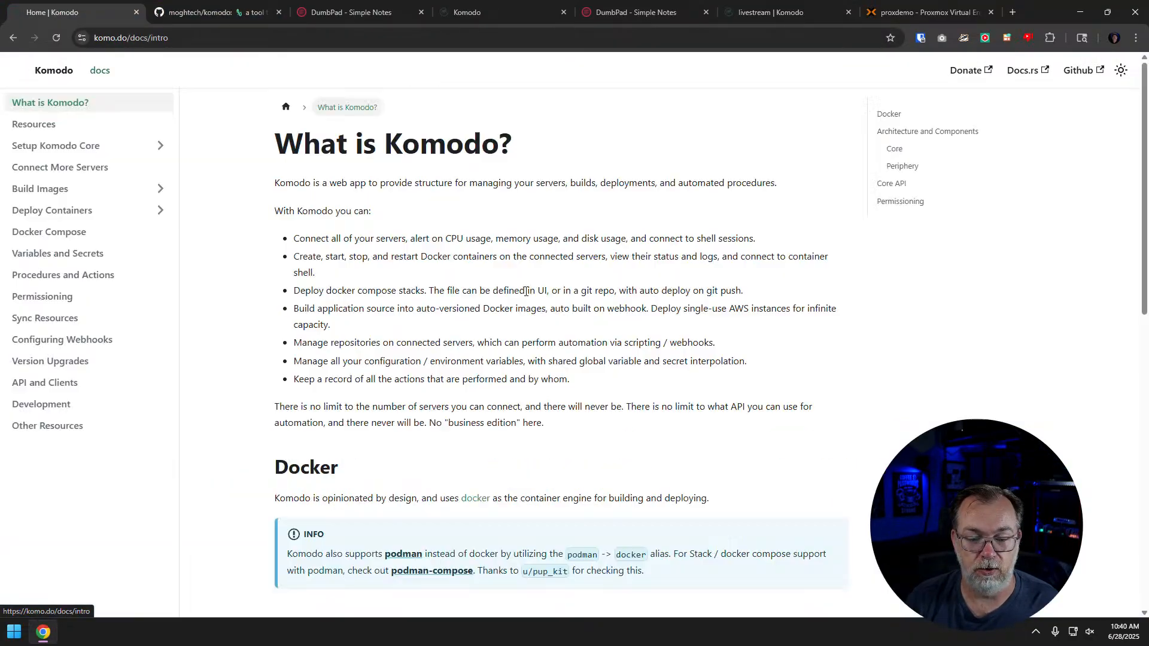
Read the documentation's Build Images configuration page, from provider configuration through build args and build secrets
{"action": "left_click", "coordinate": [57, 188]}
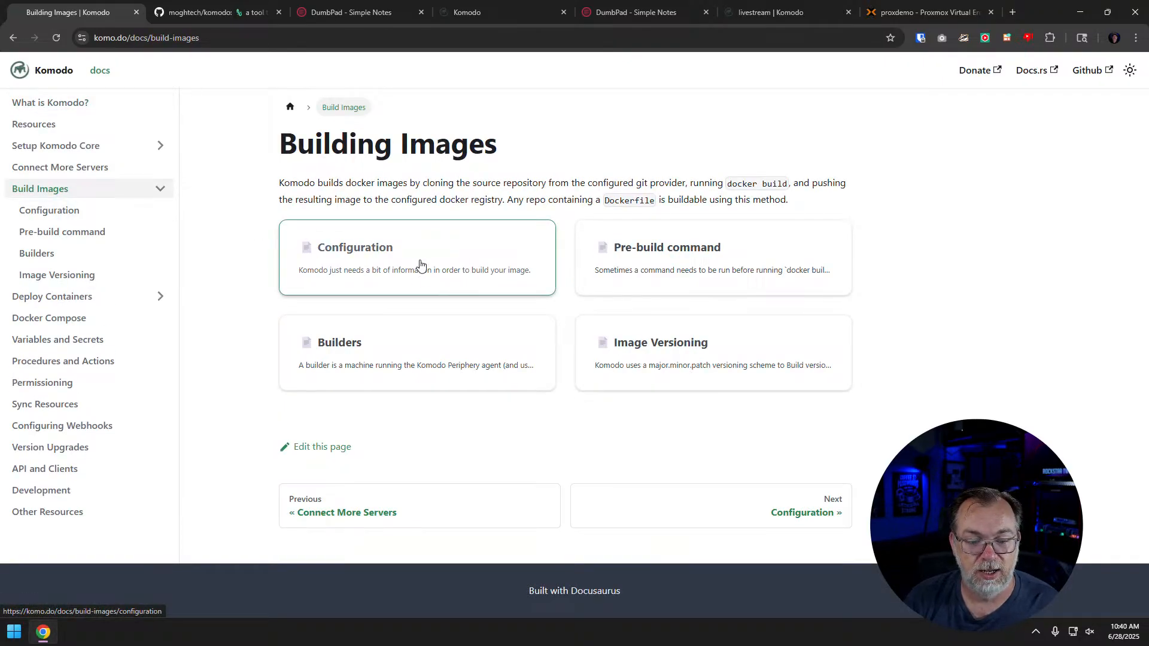
{"action": "left_click", "coordinate": [494, 265]}
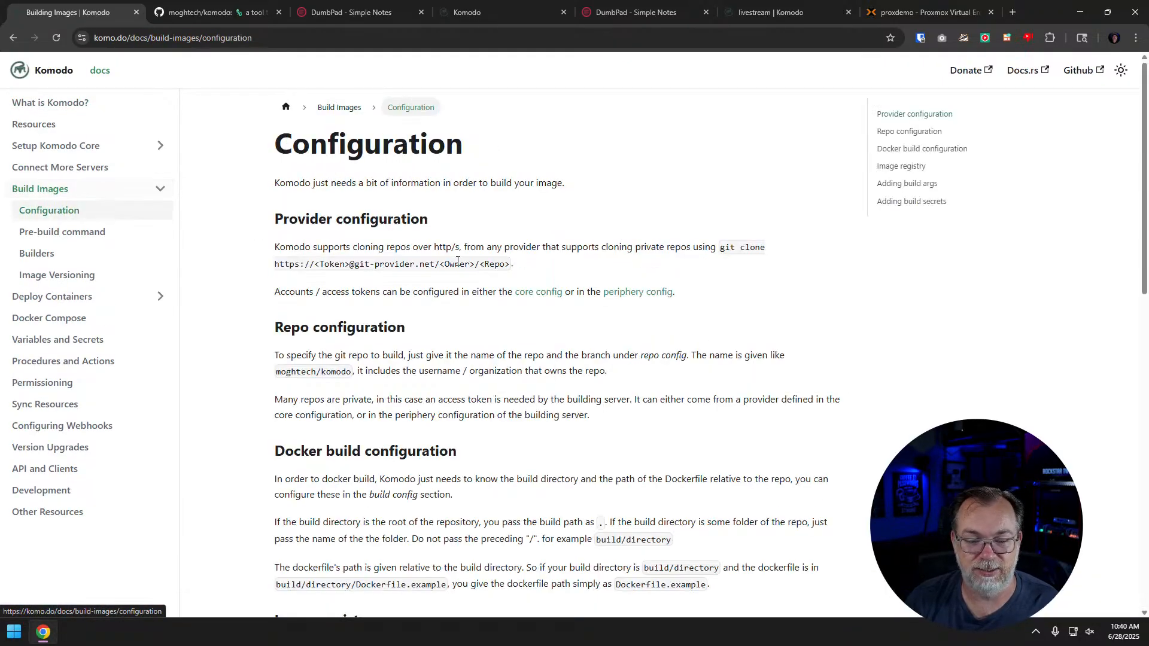
{"action": "scroll", "coordinate": [571, 343], "scroll_direction": "down", "scroll_amount": 12}
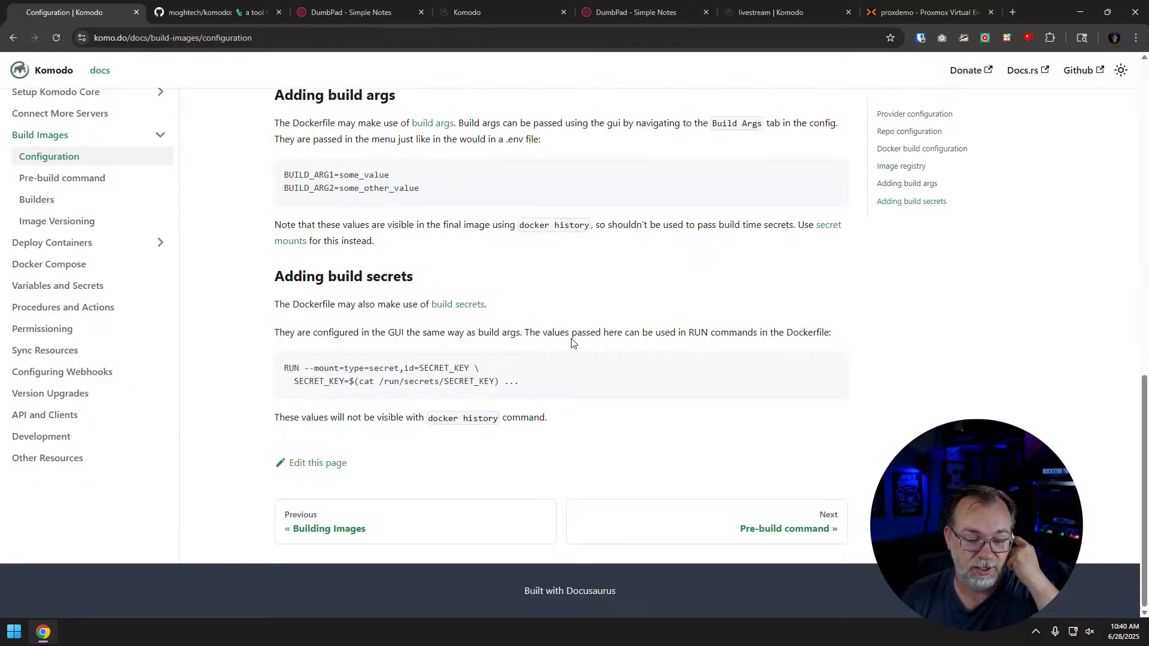
{"action": "scroll", "coordinate": [571, 343], "scroll_direction": "up", "scroll_amount": 12}
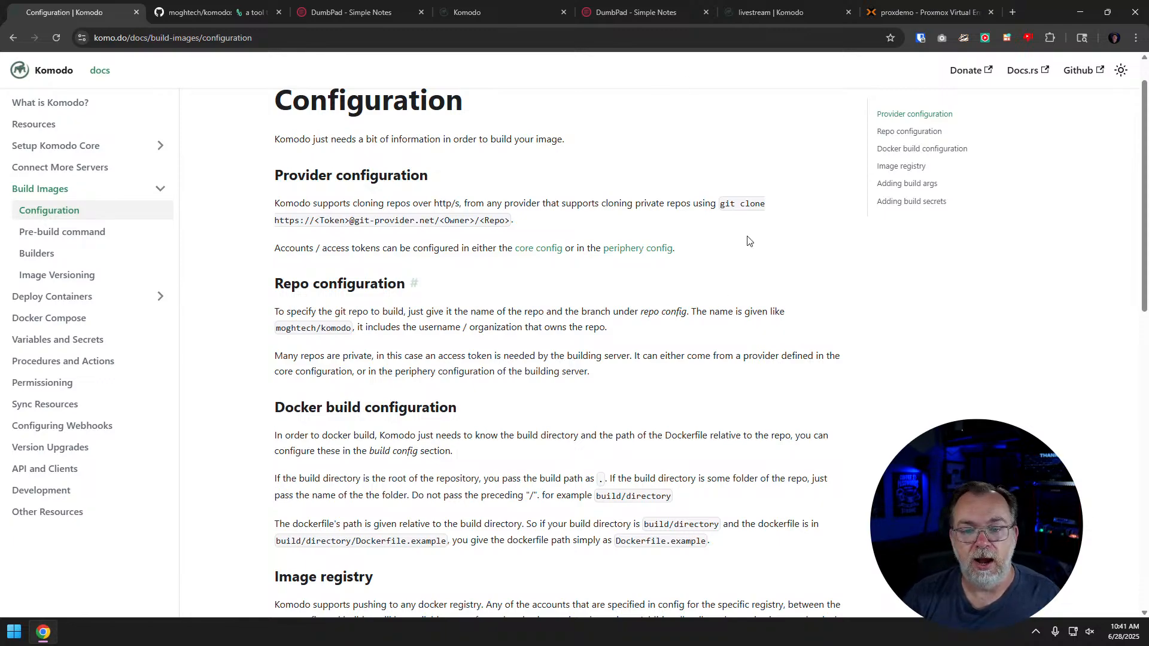
Switch back to the Komodo web app, view the builds list, and create a new repo named livestream
{"action": "left_click", "coordinate": [480, 2]}
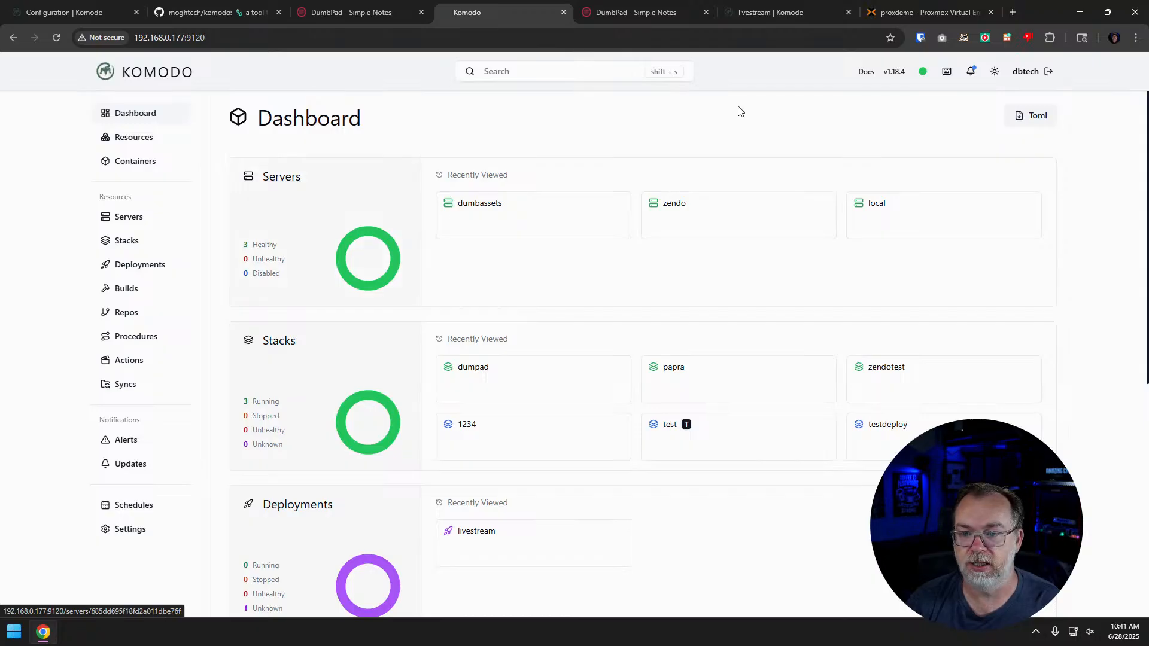
{"action": "left_click", "coordinate": [135, 288]}
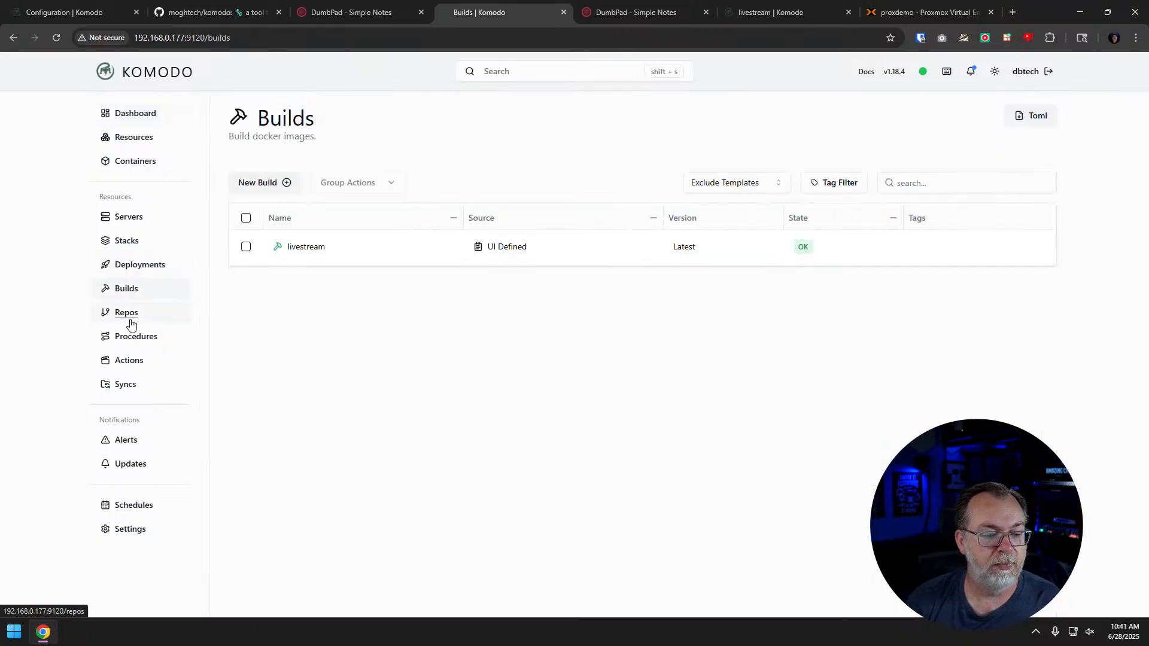
{"action": "left_click", "coordinate": [128, 314]}
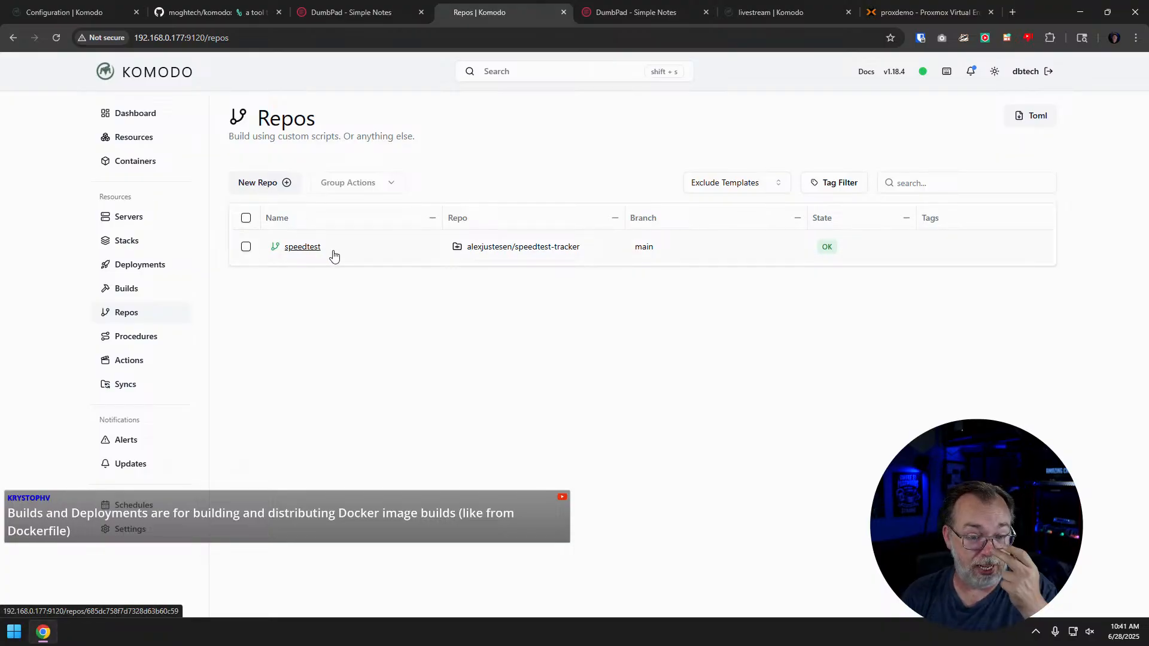
{"action": "left_click", "coordinate": [272, 189]}
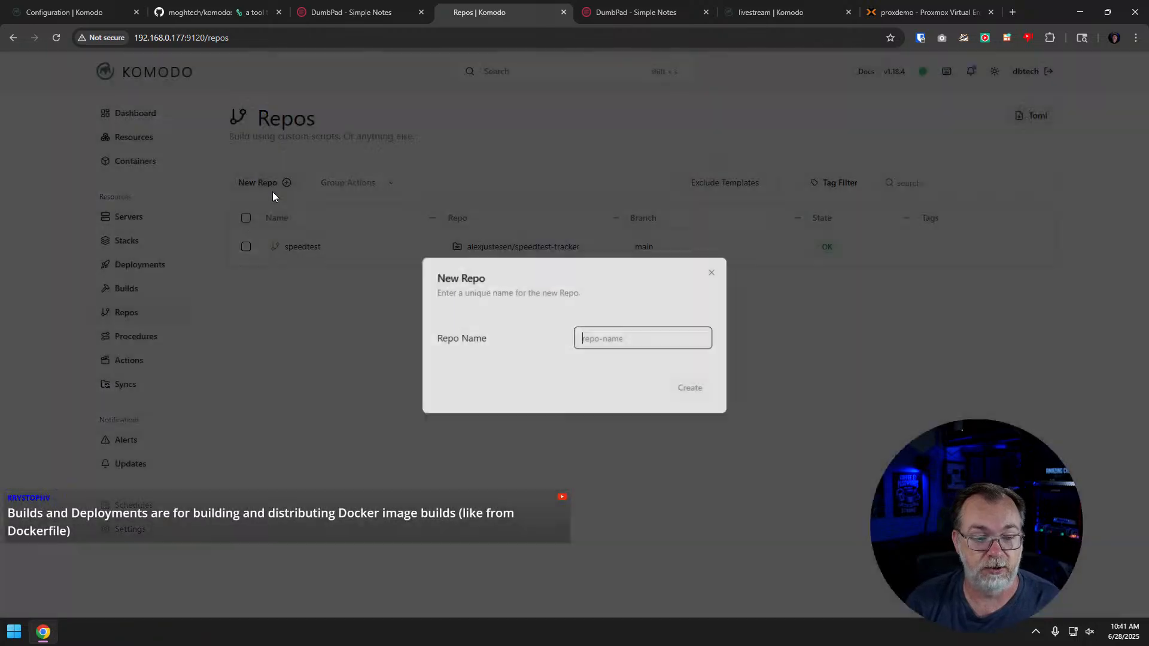
{"action": "type", "text": "liv"}
{"action": "type", "text": "estream"}
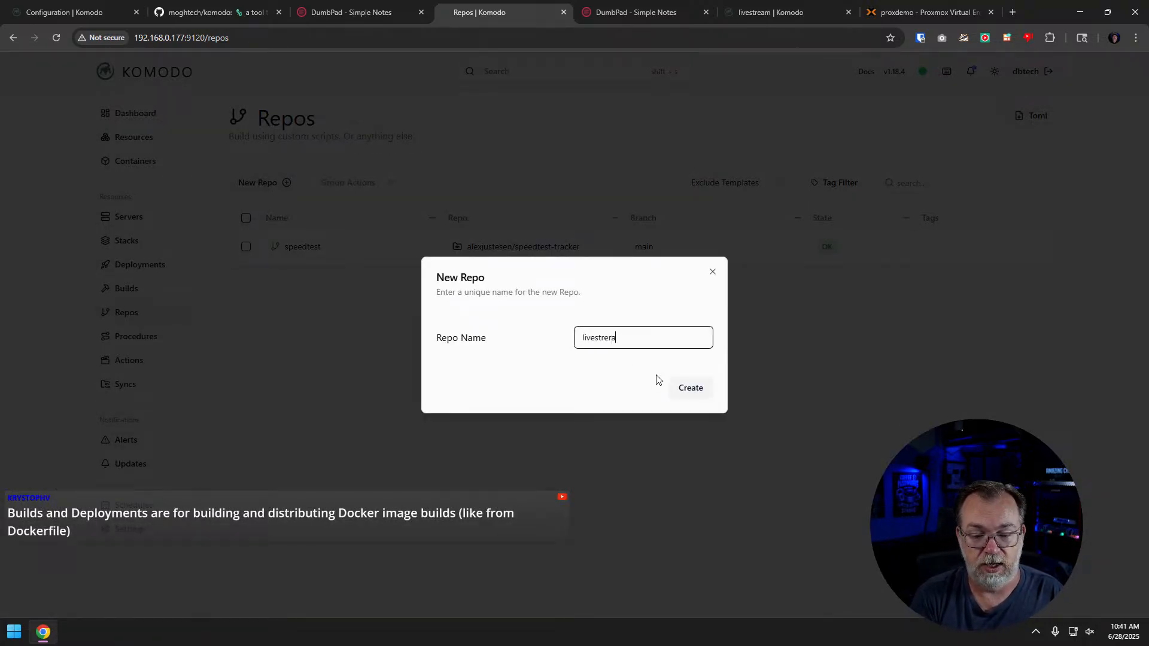
{"action": "key", "text": "Return"}
Examine the livestream repo's server, builder, git source, account, clone path and environment settings
{"action": "scroll", "coordinate": [608, 377], "scroll_direction": "down", "scroll_amount": 4}
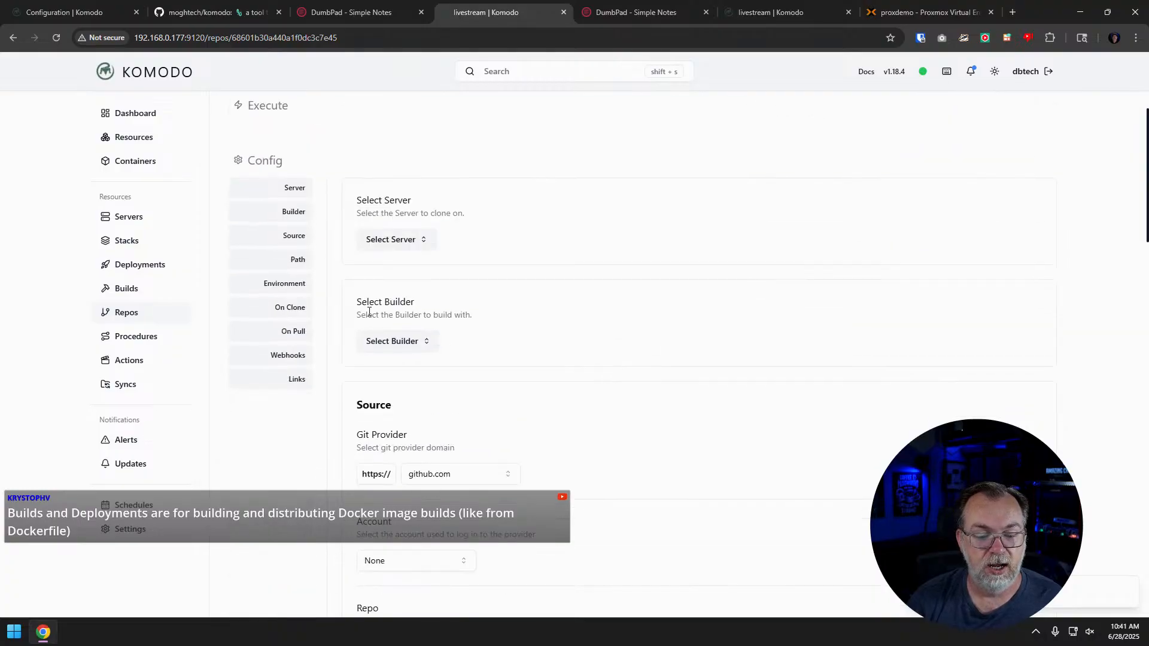
{"action": "scroll", "coordinate": [482, 380], "scroll_direction": "down", "scroll_amount": 3}
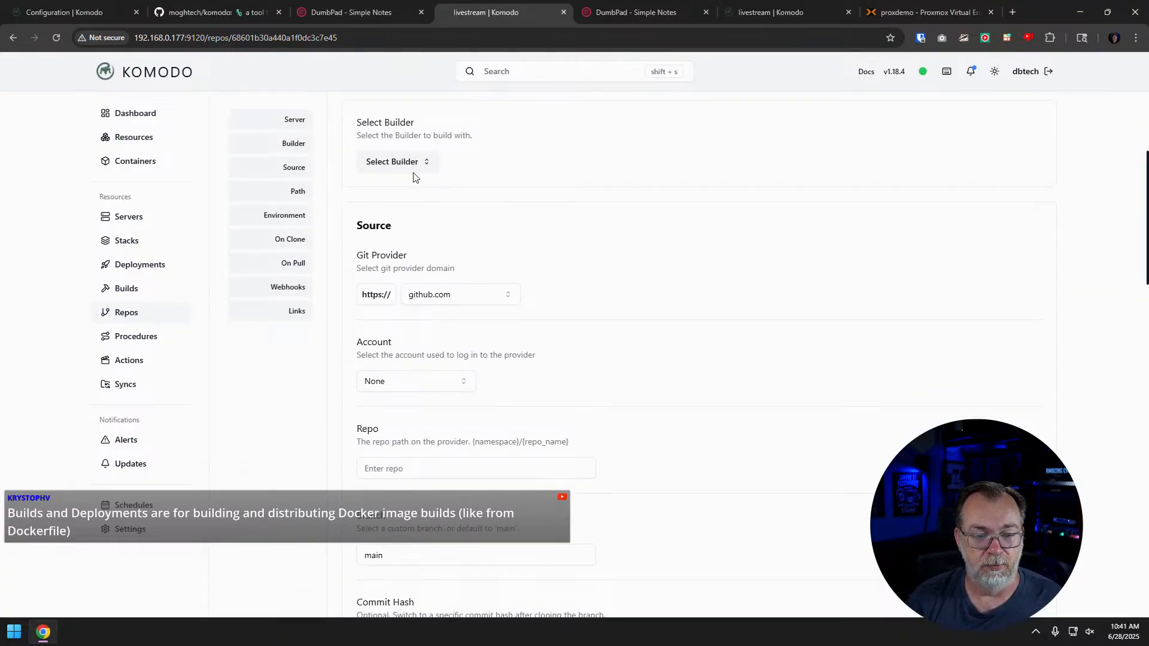
{"action": "left_click", "coordinate": [398, 170]}
{"action": "left_click", "coordinate": [642, 259]}
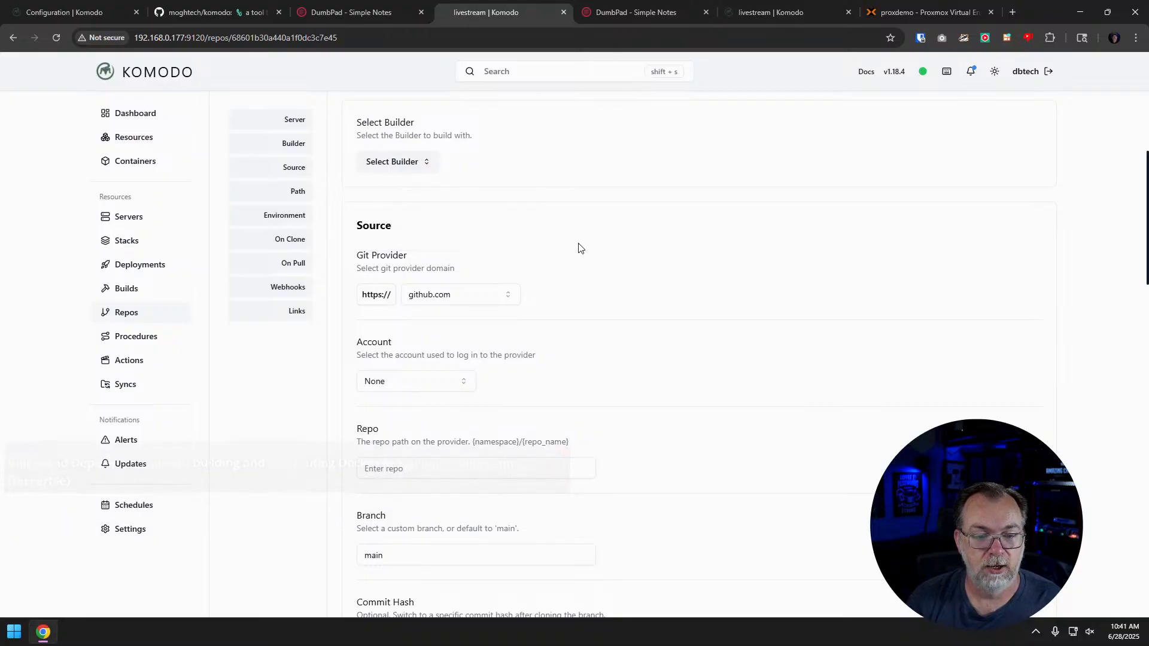
{"action": "left_click", "coordinate": [396, 382]}
{"action": "key", "text": "Escape"}
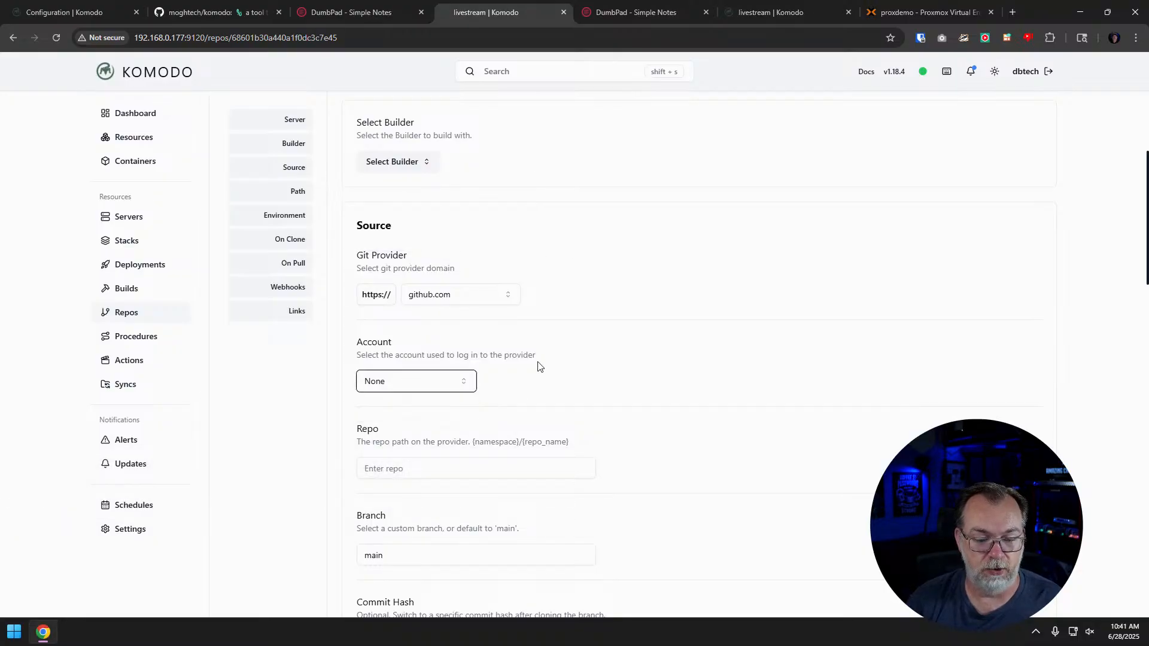
{"action": "scroll", "coordinate": [551, 396], "scroll_direction": "down", "scroll_amount": 4}
{"action": "scroll", "coordinate": [562, 360], "scroll_direction": "down", "scroll_amount": 4}
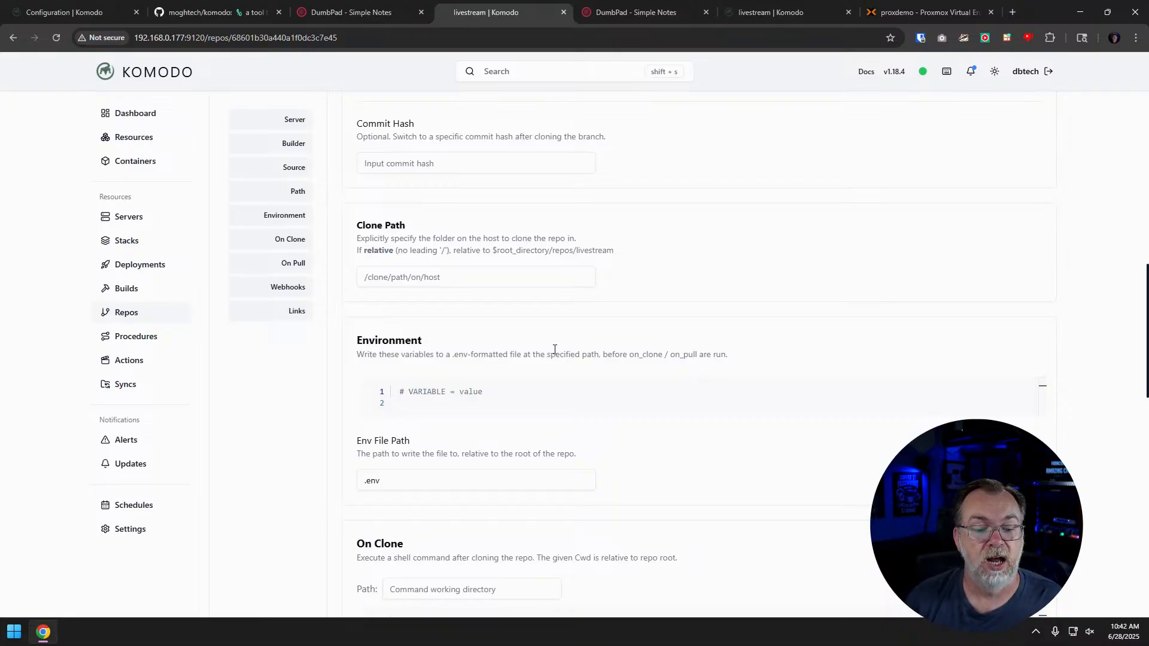
{"action": "scroll", "coordinate": [552, 302], "scroll_direction": "up", "scroll_amount": 7}
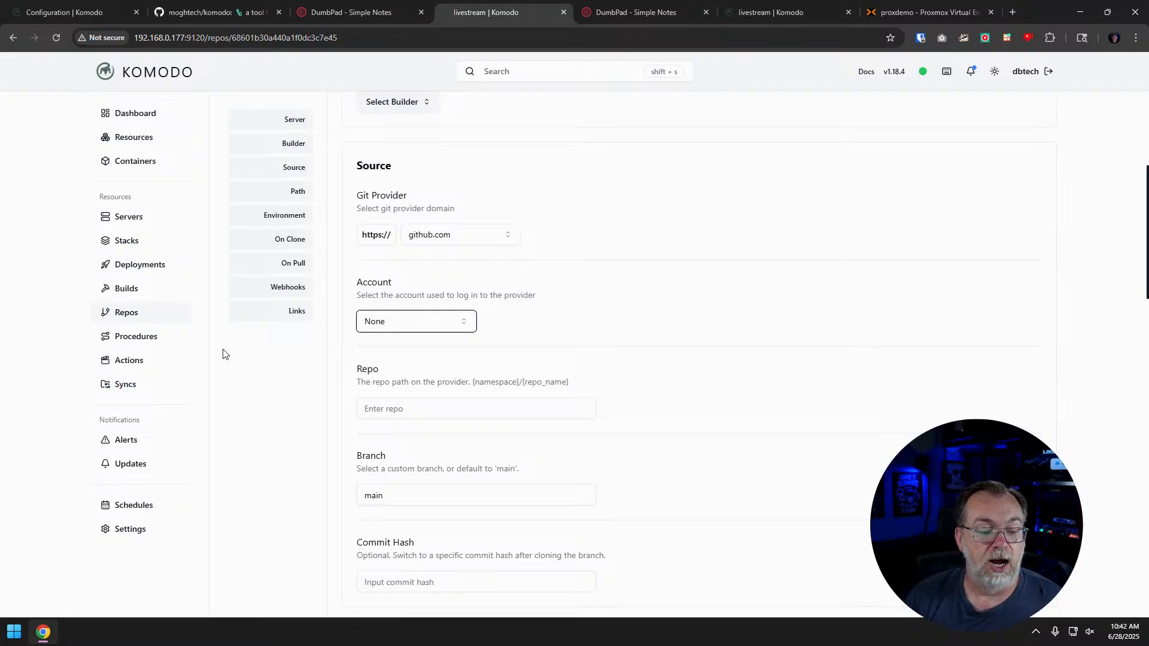
View Komodo's procedures list and read the documentation page on Procedures and Actions
{"action": "left_click", "coordinate": [156, 342]}
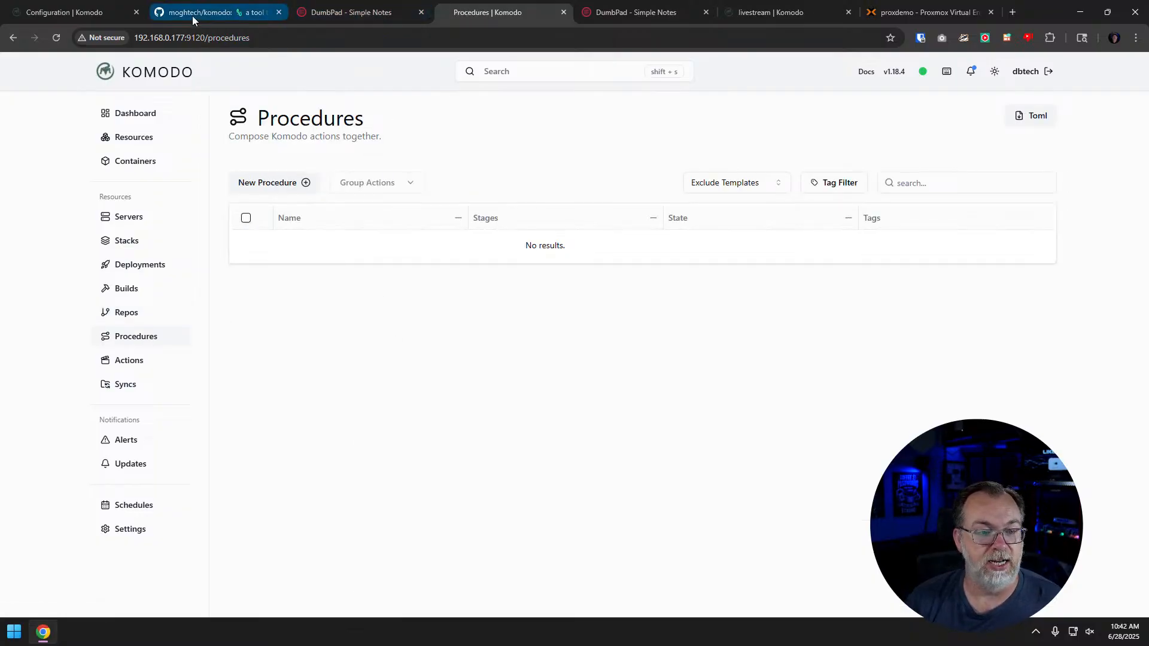
{"action": "left_click", "coordinate": [80, 13]}
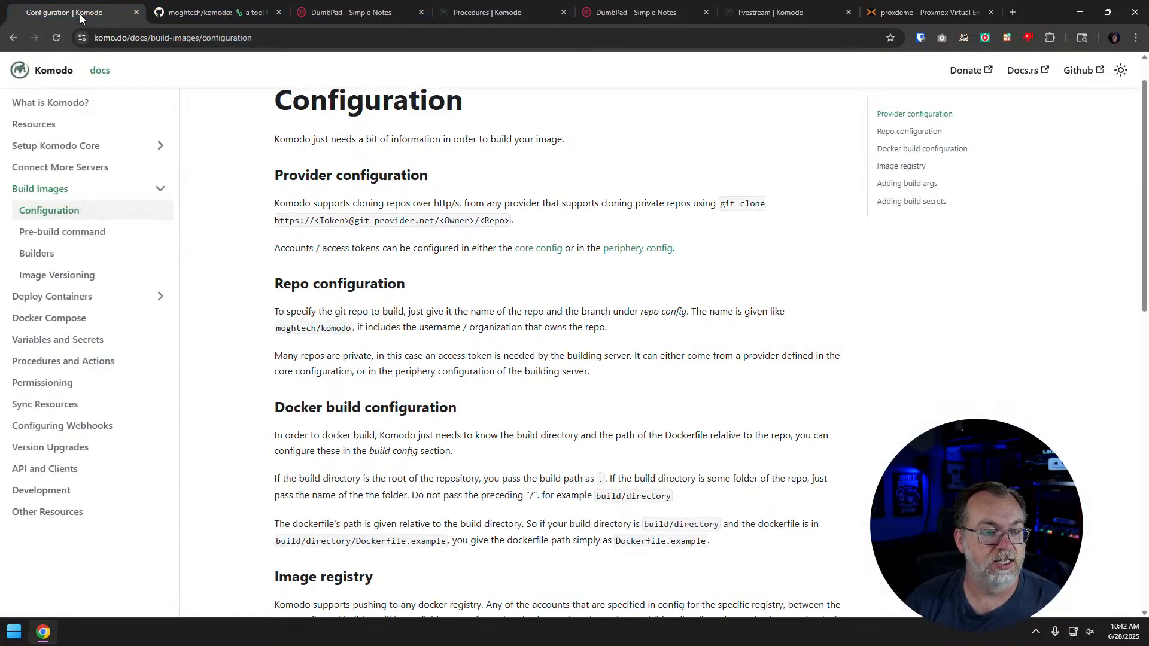
{"action": "left_click", "coordinate": [95, 361]}
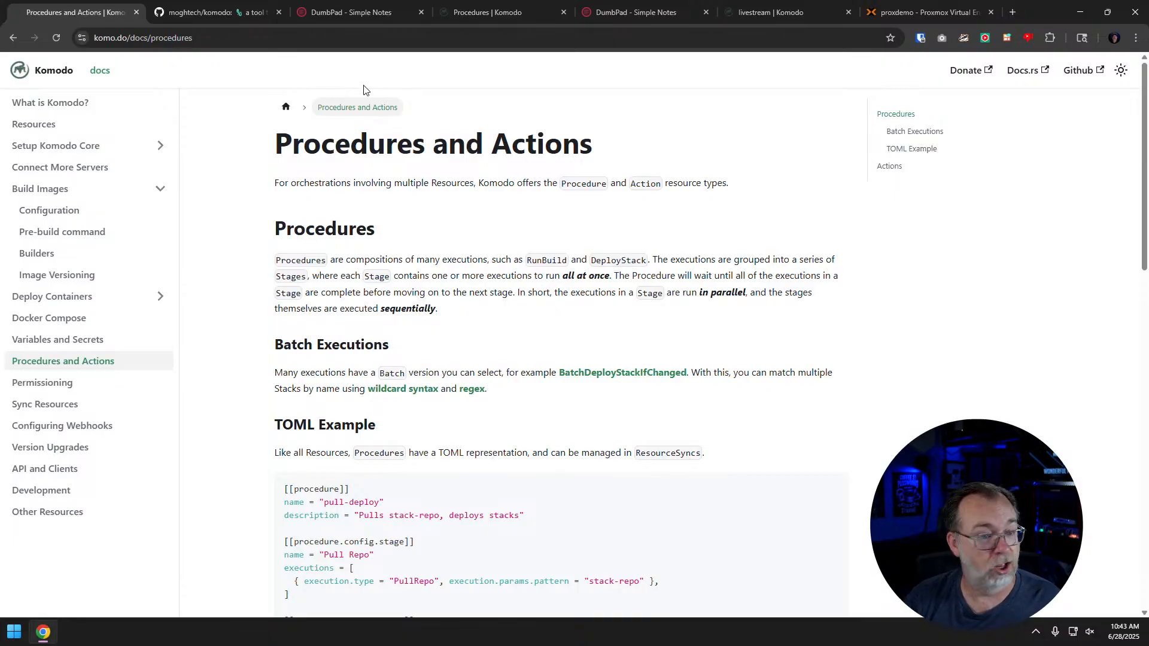
Return to the Komodo web app and view the actions and resource syncs lists
{"action": "left_click", "coordinate": [500, 17]}
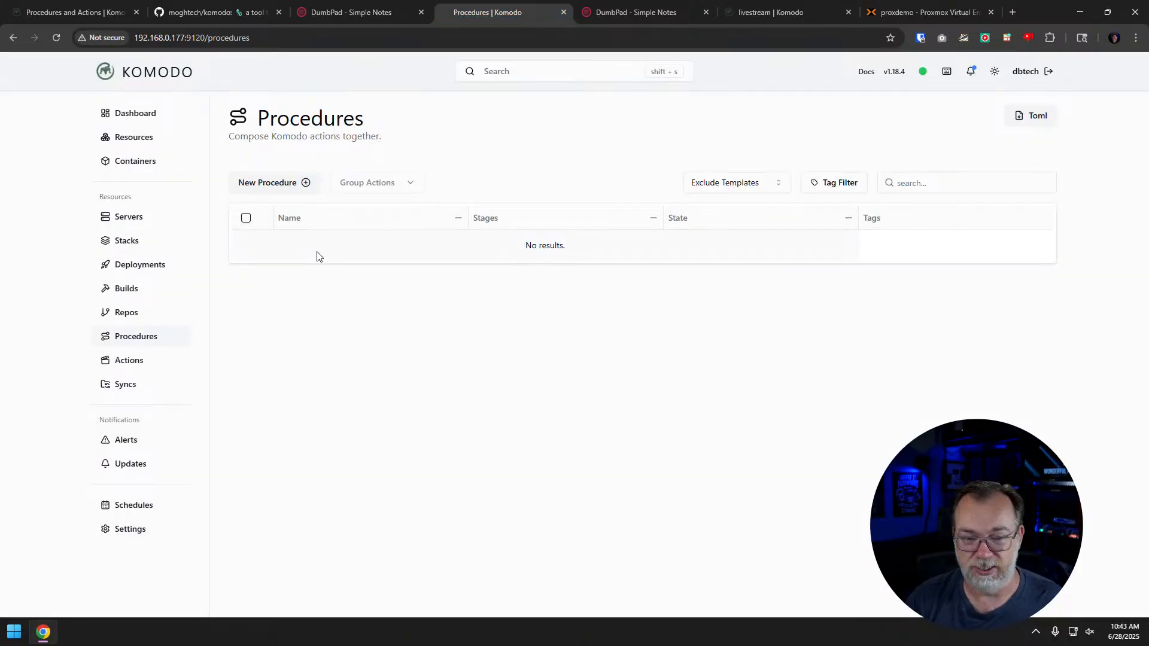
{"action": "left_click", "coordinate": [135, 360]}
{"action": "left_click", "coordinate": [139, 386]}
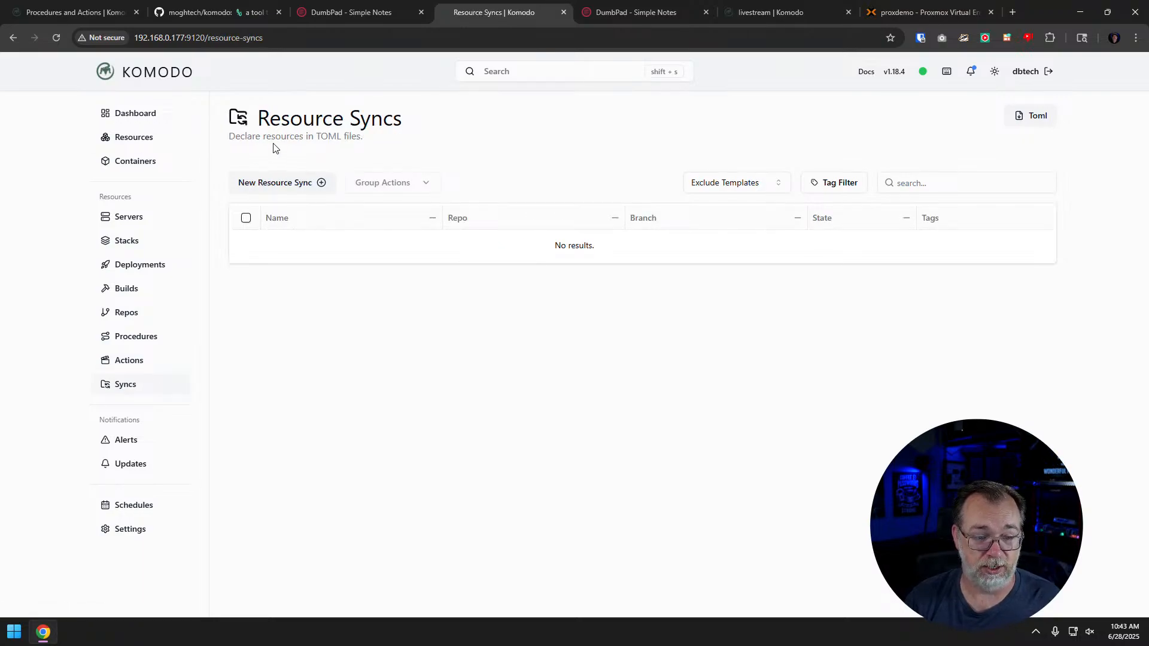
Read the Sync Resources documentation page, including the example server, builder, build and deployment declarations
{"action": "left_click", "coordinate": [88, 19]}
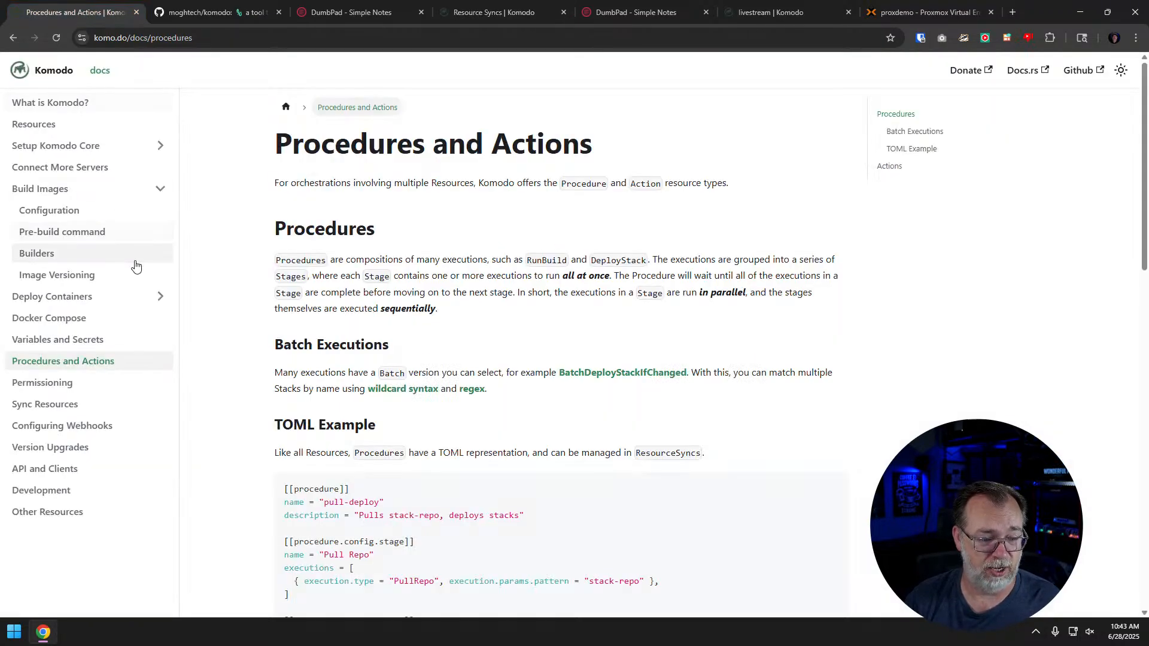
{"action": "left_click", "coordinate": [70, 406]}
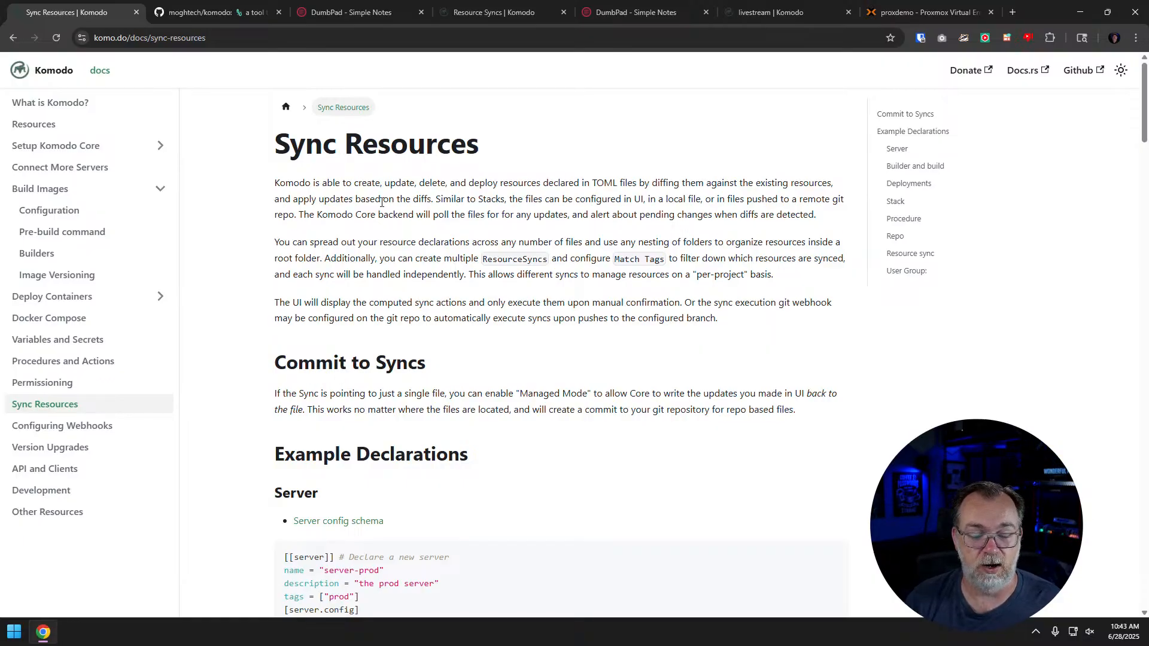
{"action": "scroll", "coordinate": [359, 191], "scroll_direction": "down", "scroll_amount": 5}
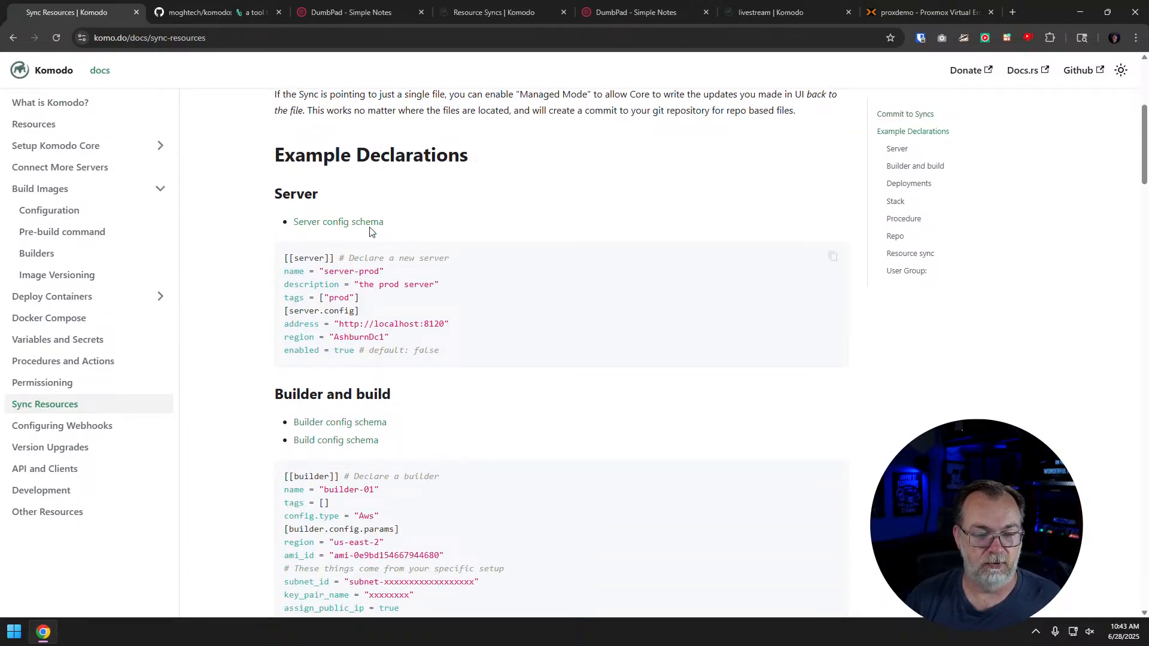
{"action": "scroll", "coordinate": [384, 258], "scroll_direction": "down", "scroll_amount": 10}
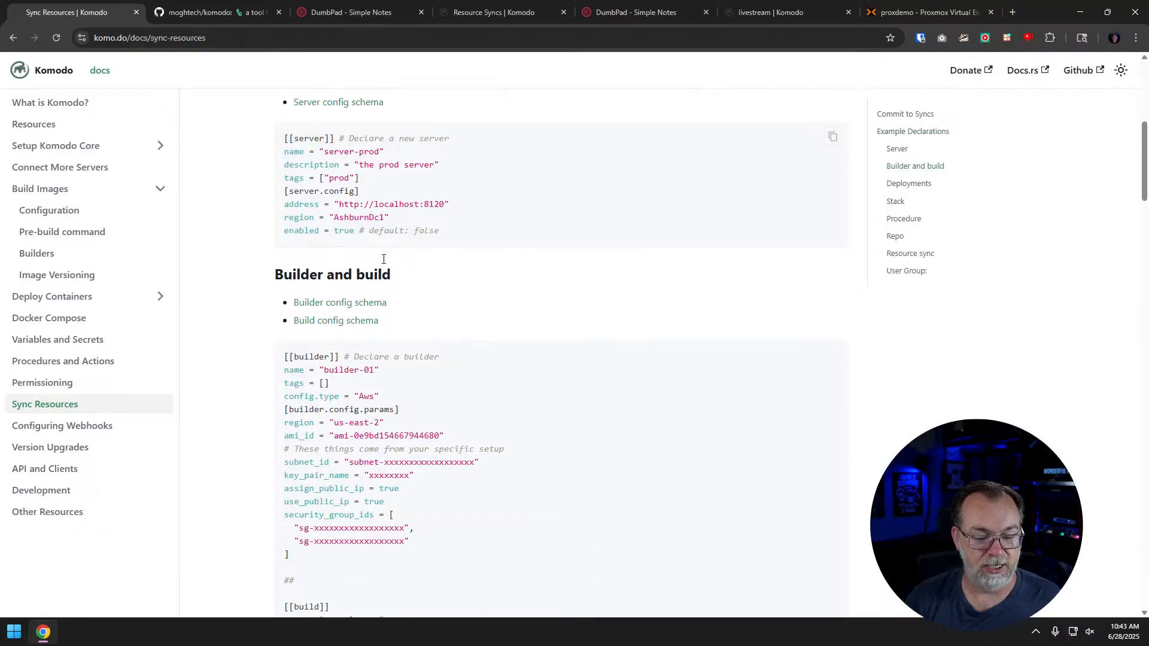
{"action": "scroll", "coordinate": [428, 310], "scroll_direction": "down", "scroll_amount": 3}
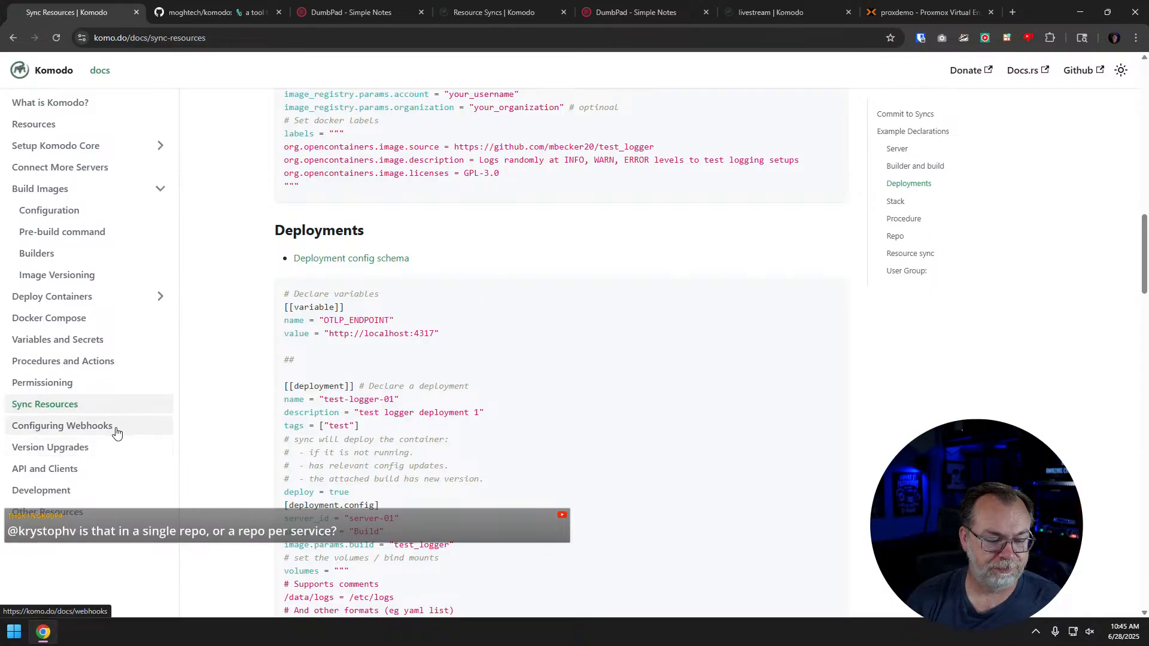
{"action": "scroll", "coordinate": [512, 389], "scroll_direction": "down", "scroll_amount": 8}
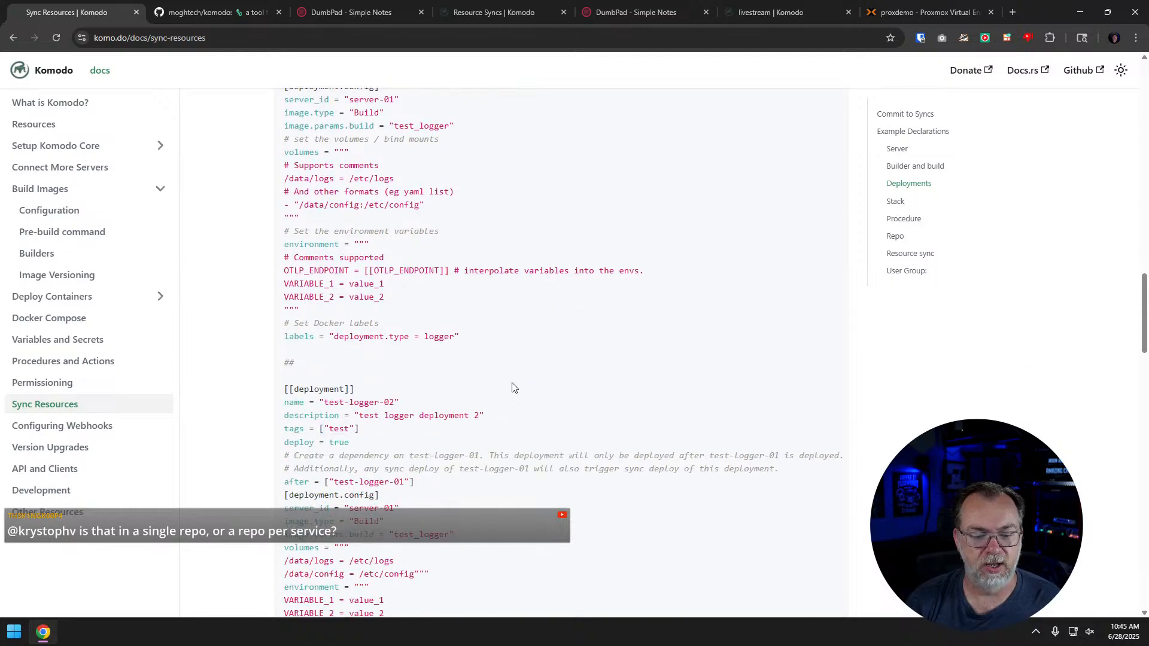
{"action": "scroll", "coordinate": [511, 394], "scroll_direction": "up", "scroll_amount": 9}
{"action": "scroll", "coordinate": [512, 389], "scroll_direction": "up", "scroll_amount": 6}
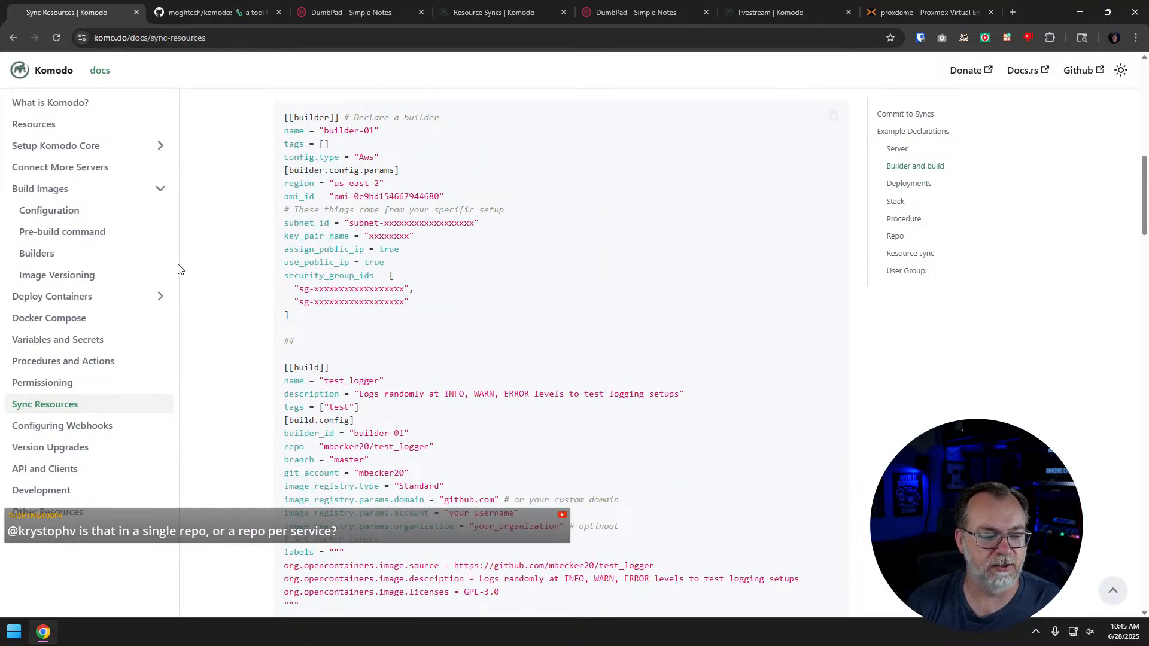
Return to the Komodo web app and review the alerts list and the updates history
{"action": "left_click", "coordinate": [479, 17]}
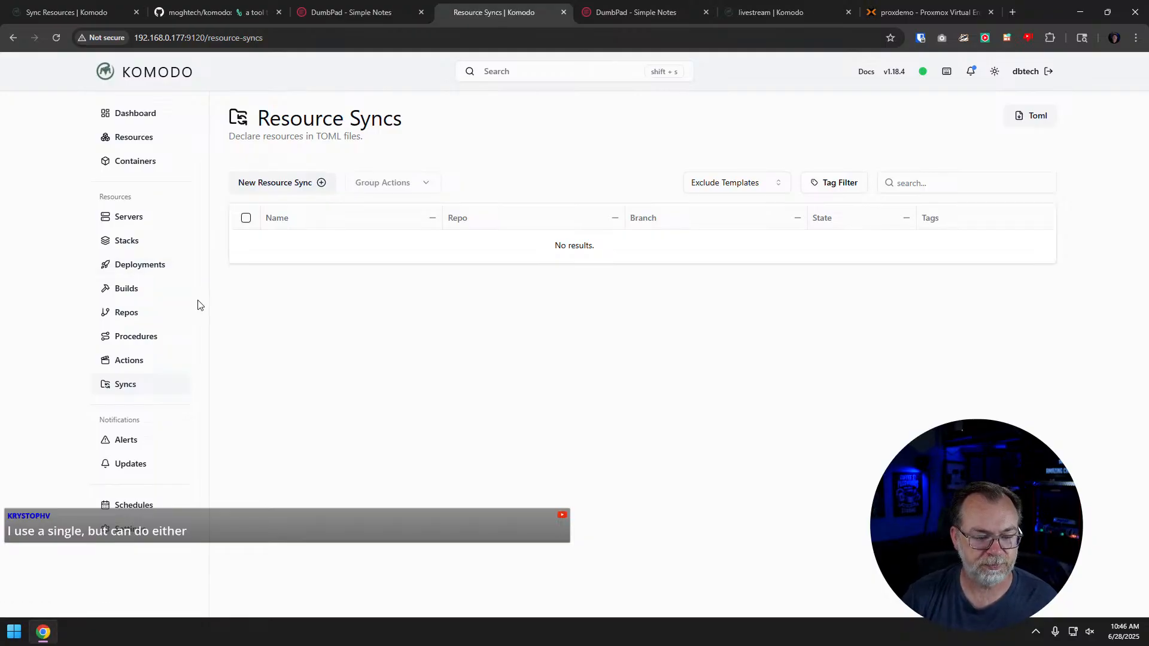
{"action": "left_click", "coordinate": [124, 439]}
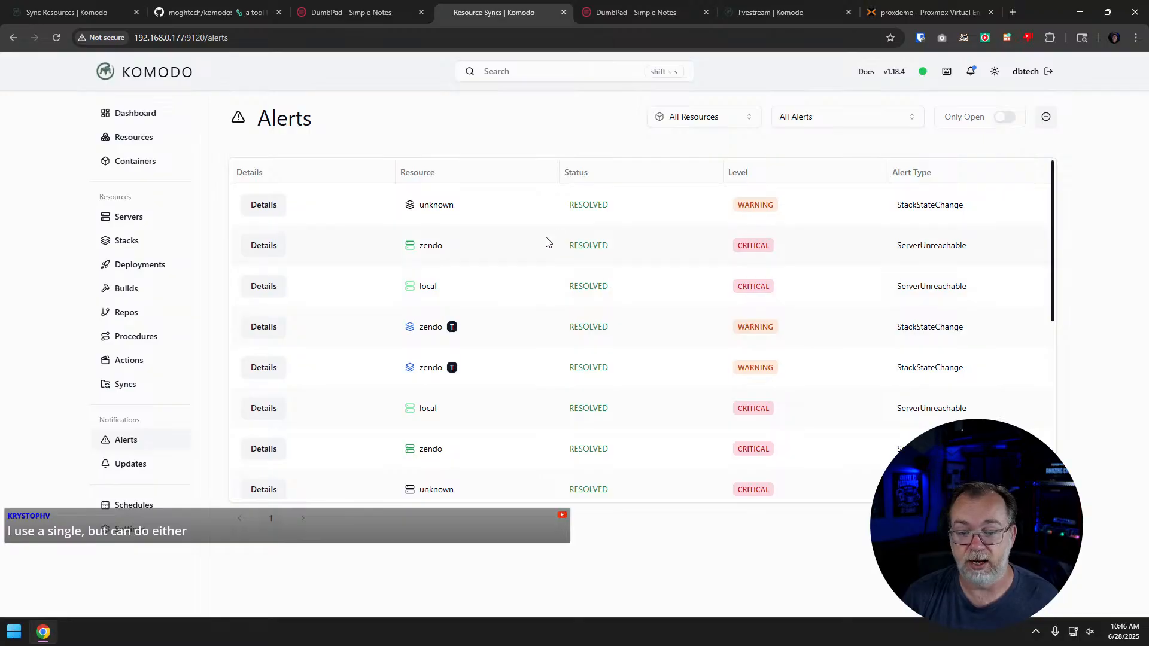
{"action": "scroll", "coordinate": [632, 239], "scroll_direction": "down", "scroll_amount": 5}
{"action": "scroll", "coordinate": [403, 371], "scroll_direction": "up", "scroll_amount": 5}
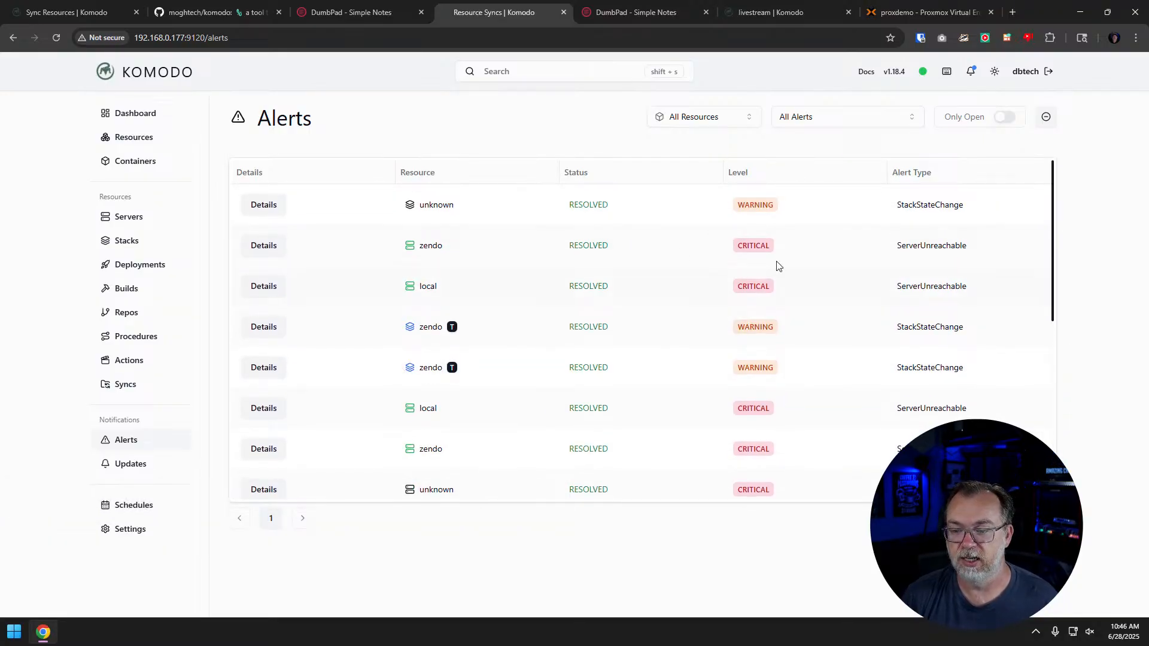
{"action": "left_click", "coordinate": [129, 468]}
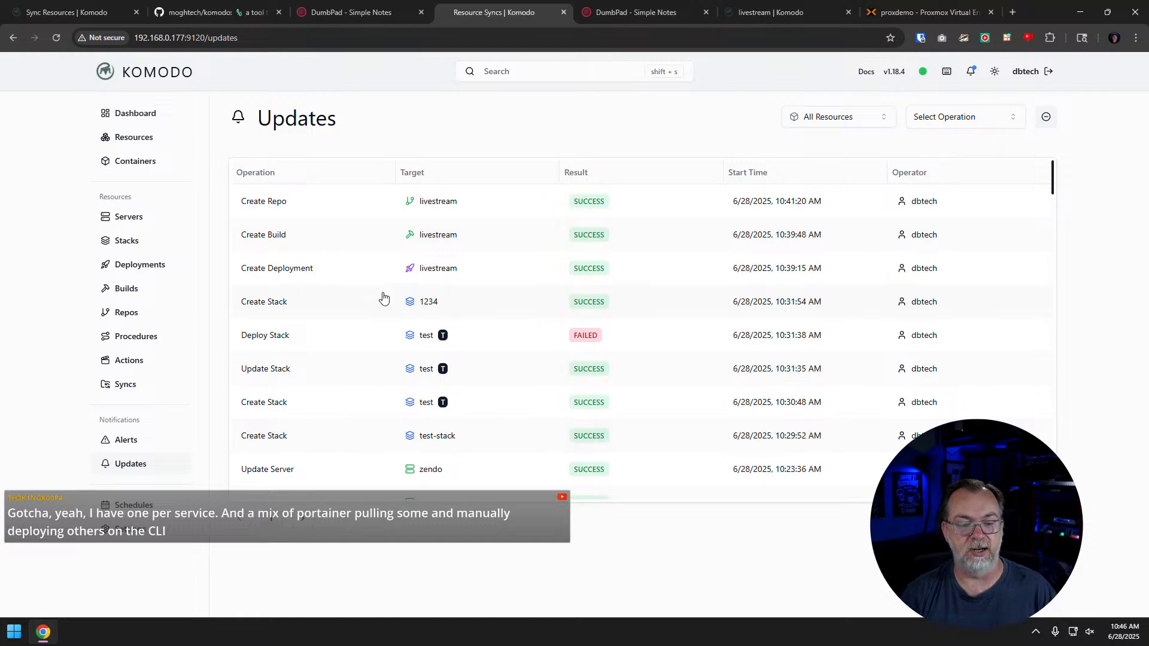
Create a new alerter named livestream in Komodo's settings
{"action": "left_click", "coordinate": [124, 537]}
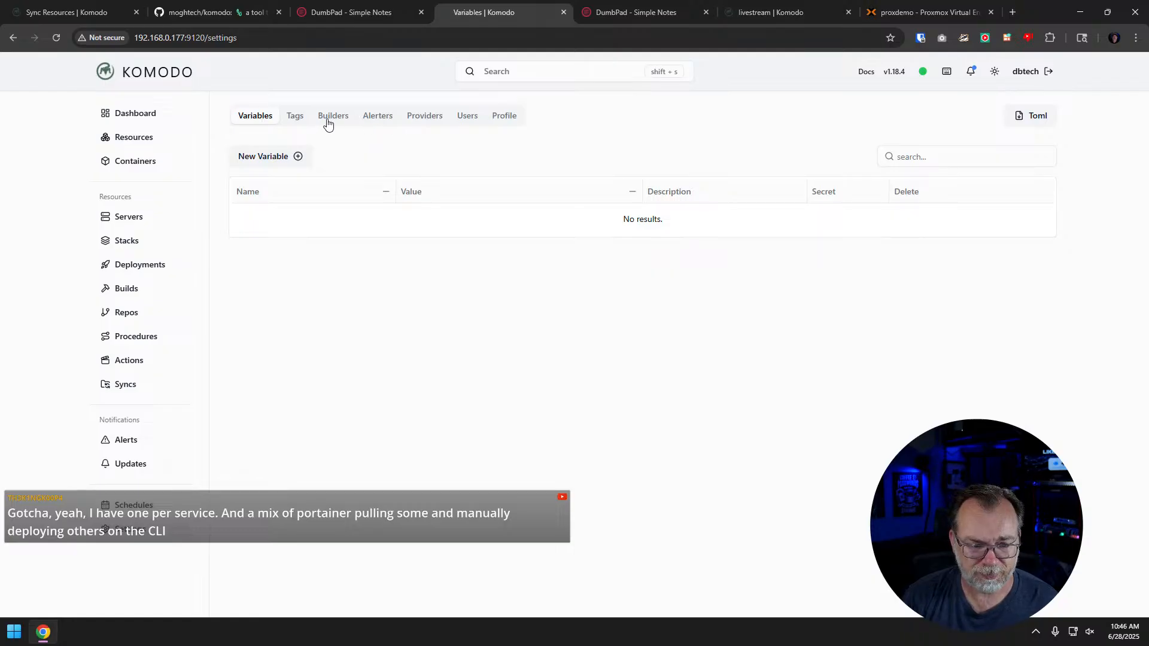
{"action": "left_click", "coordinate": [370, 120]}
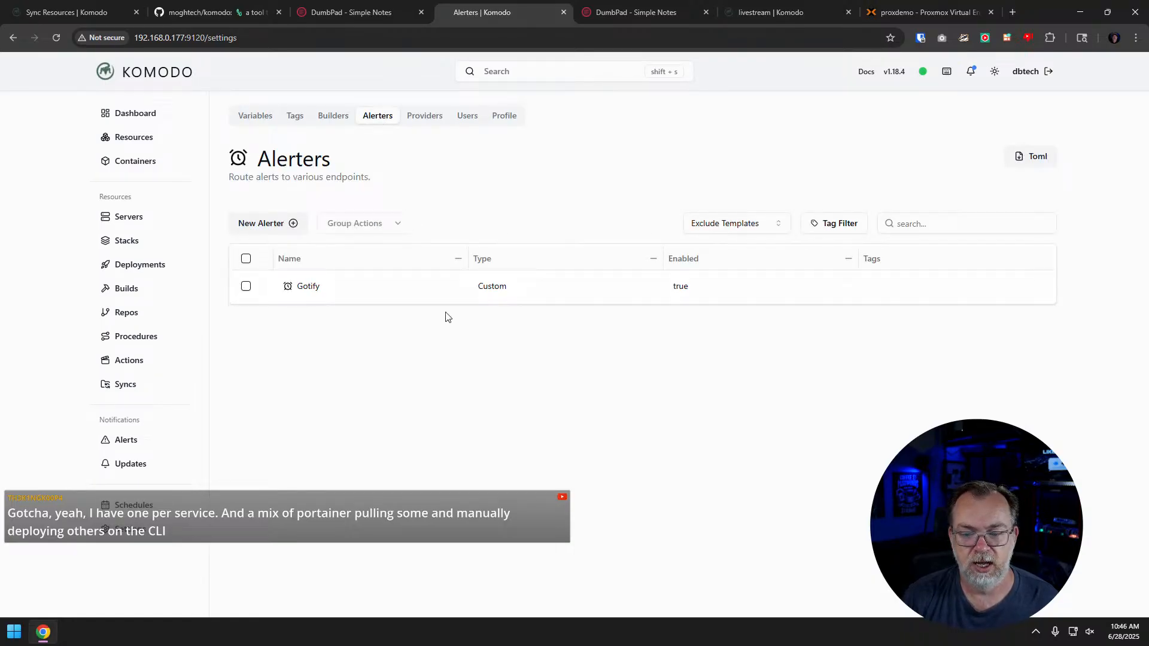
{"action": "left_click", "coordinate": [271, 224]}
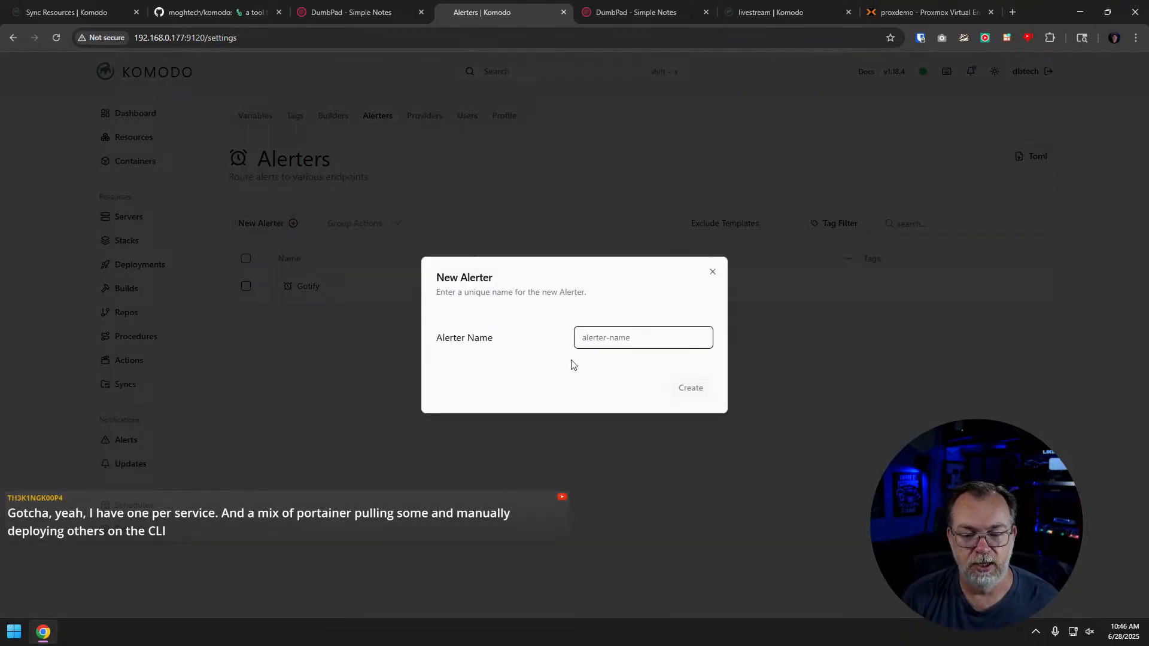
{"action": "type", "text": "live"}
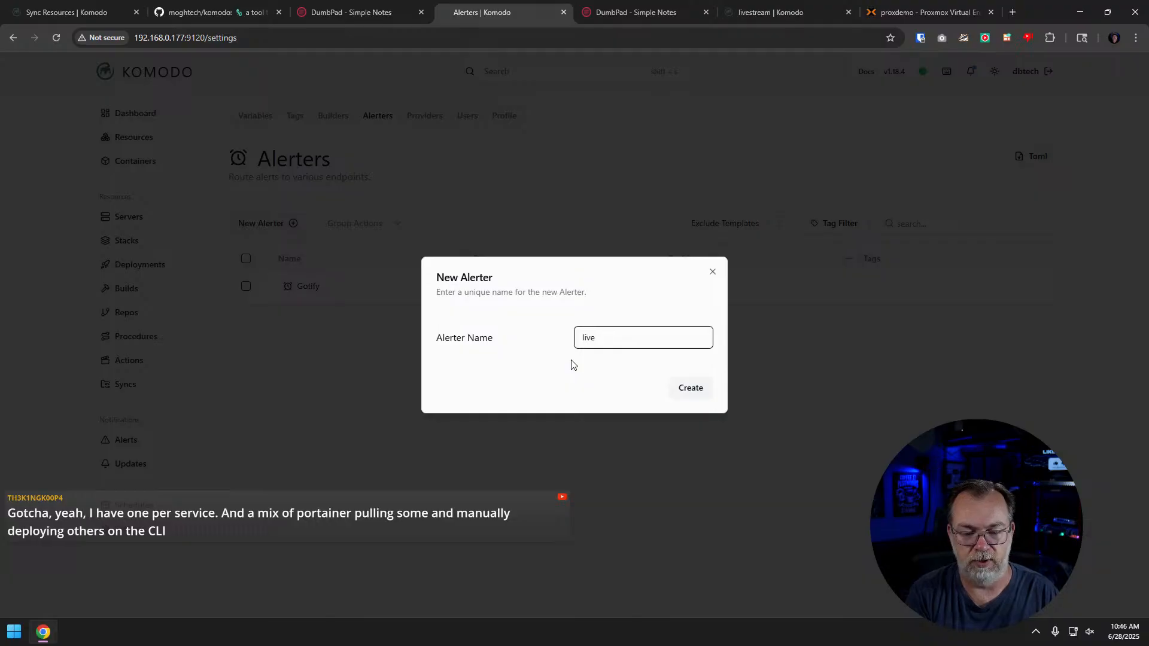
{"action": "key", "text": "Return"}
Review the livestream alerter's enabled switch, endpoint types and alert type filters, keeping the Custom endpoint and leaving the configuration unsaved
{"action": "scroll", "coordinate": [496, 336], "scroll_direction": "down", "scroll_amount": 5}
{"action": "left_click", "coordinate": [371, 204]}
{"action": "left_click", "coordinate": [406, 312]}
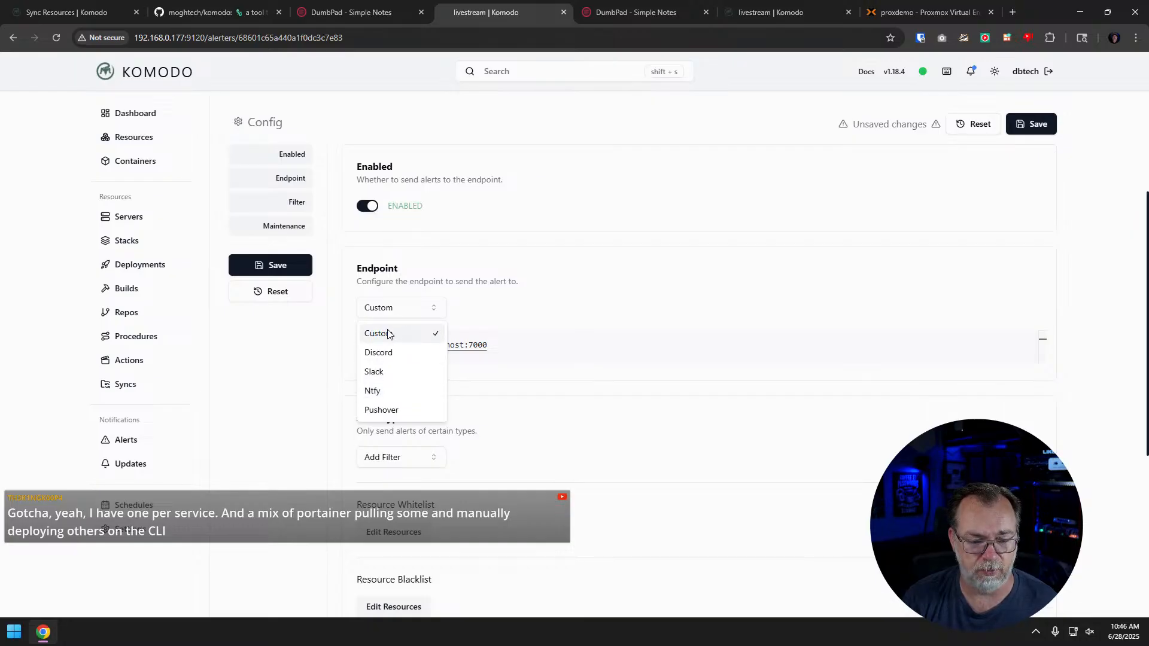
{"action": "left_click", "coordinate": [387, 334]}
{"action": "double_click", "coordinate": [501, 345]}
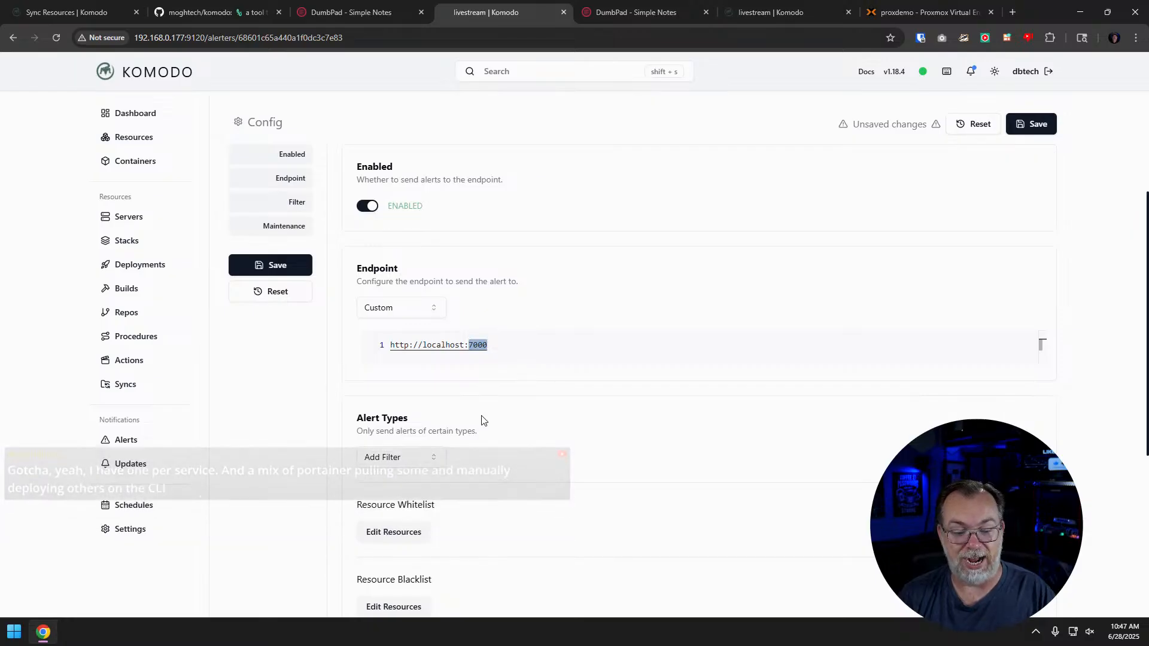
{"action": "left_click", "coordinate": [413, 456]}
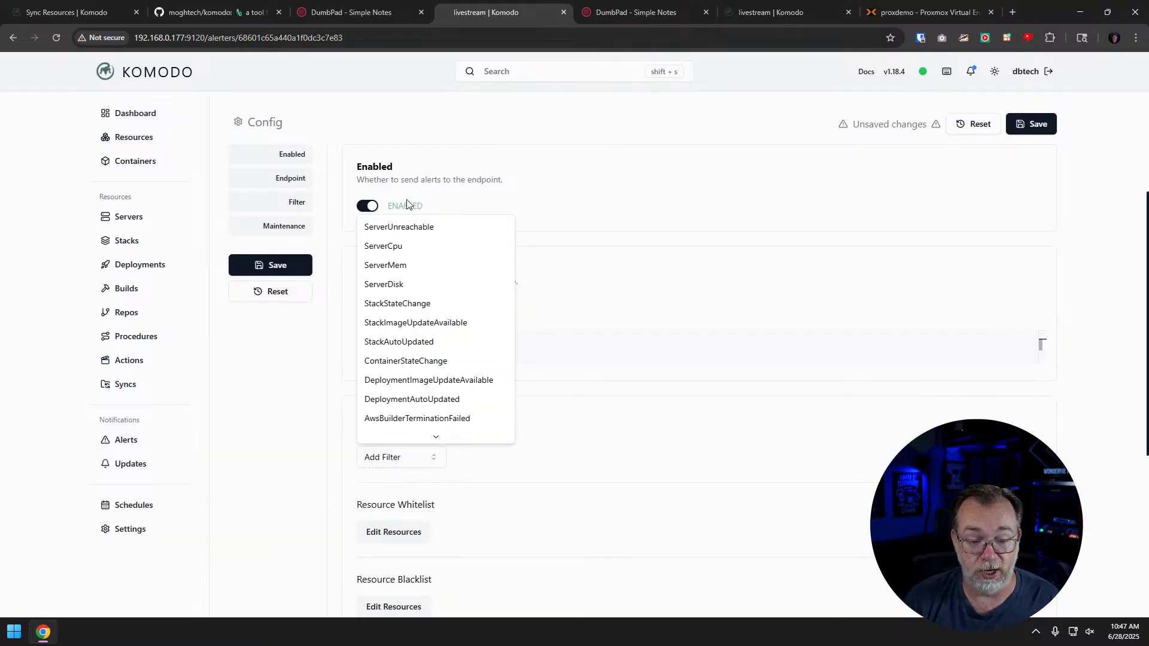
{"action": "left_click", "coordinate": [621, 348]}
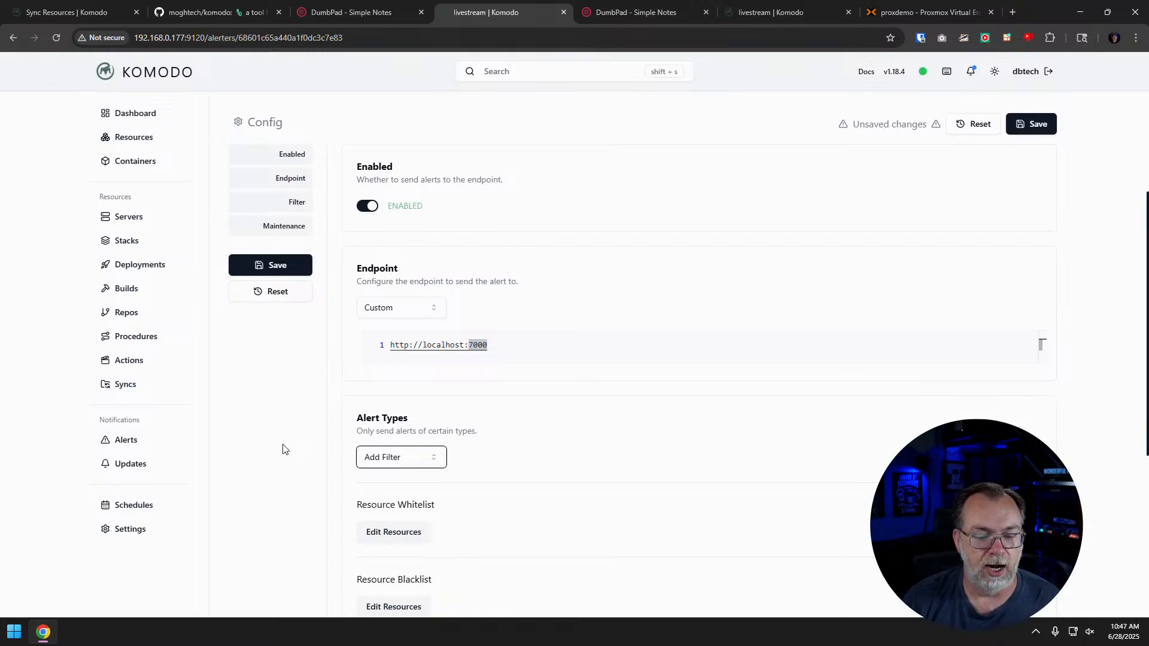
View the alerts list, return to the updates history and inspect the log of the failed Deploy Stack entry for test
{"action": "left_click", "coordinate": [120, 444]}
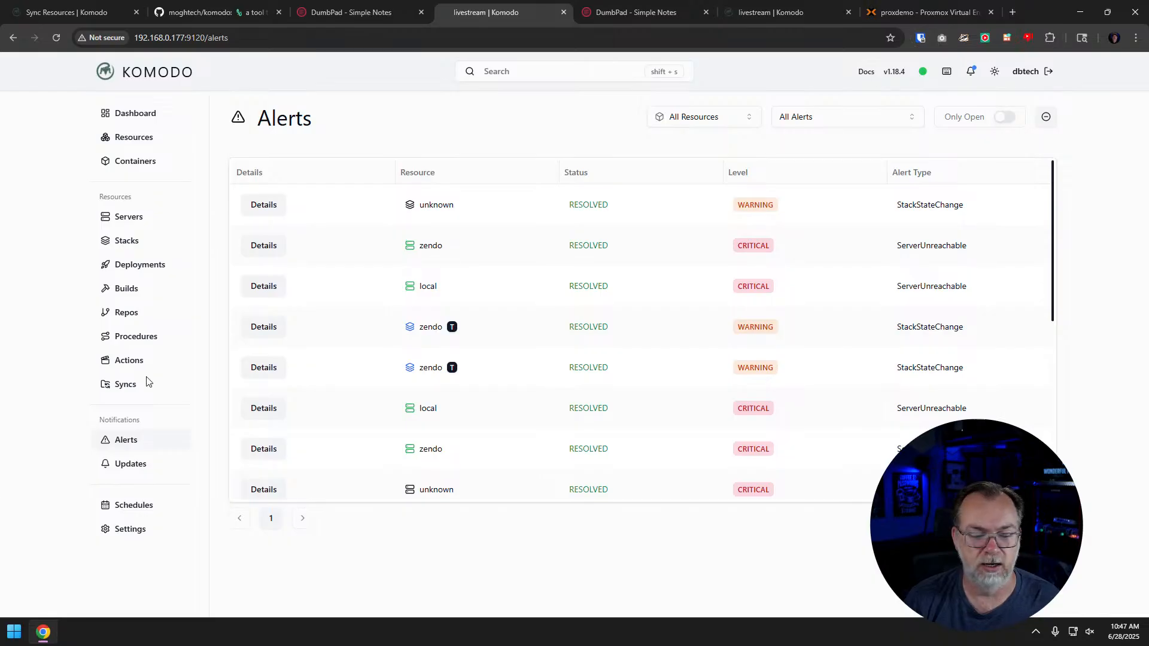
{"action": "left_click", "coordinate": [143, 472]}
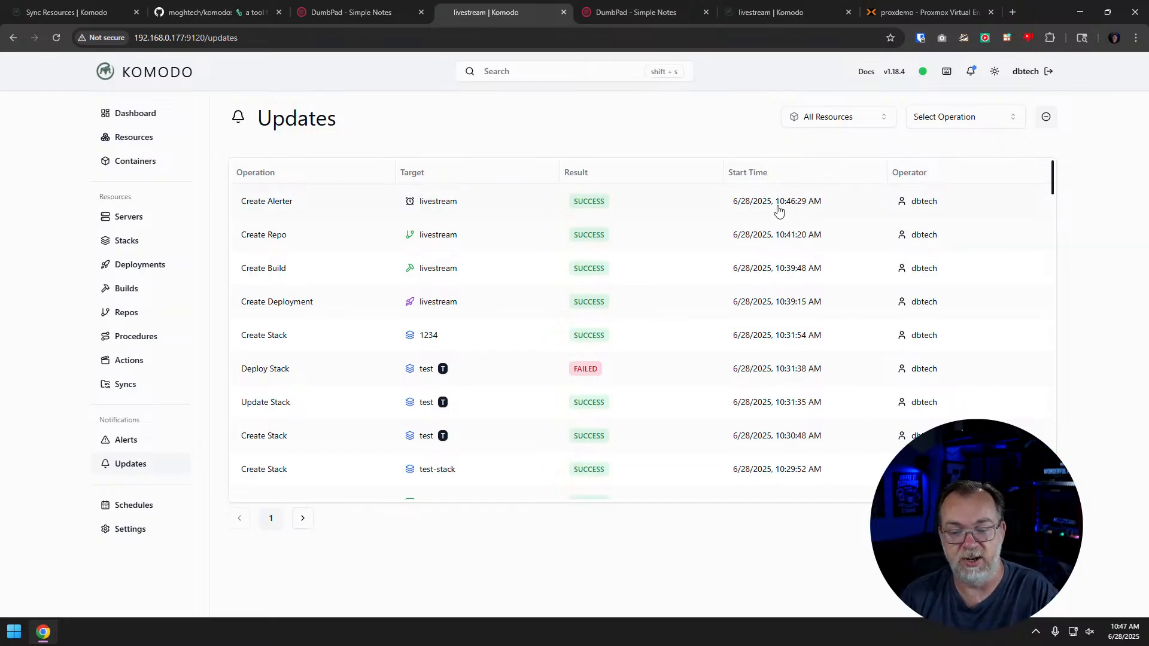
{"action": "left_click", "coordinate": [796, 380]}
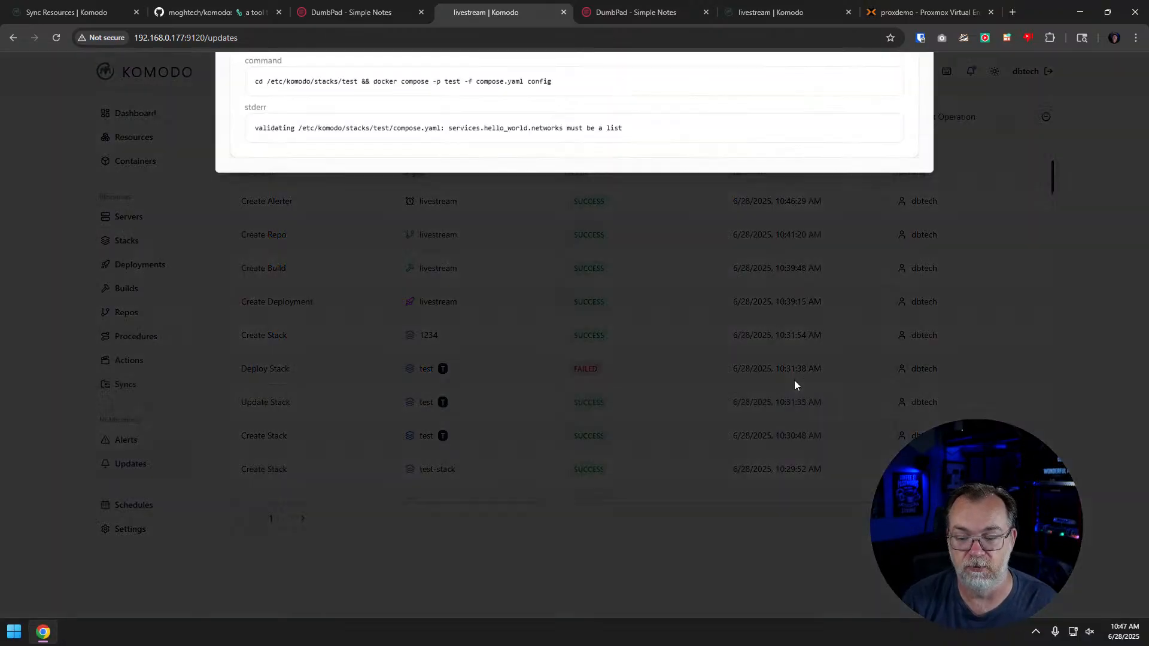
{"action": "left_click", "coordinate": [441, 359]}
Examine the livestream Create Deployment update, including its creation log and config output, and close its details
{"action": "left_click", "coordinate": [775, 303]}
{"action": "scroll", "coordinate": [424, 256], "scroll_direction": "down", "scroll_amount": 2}
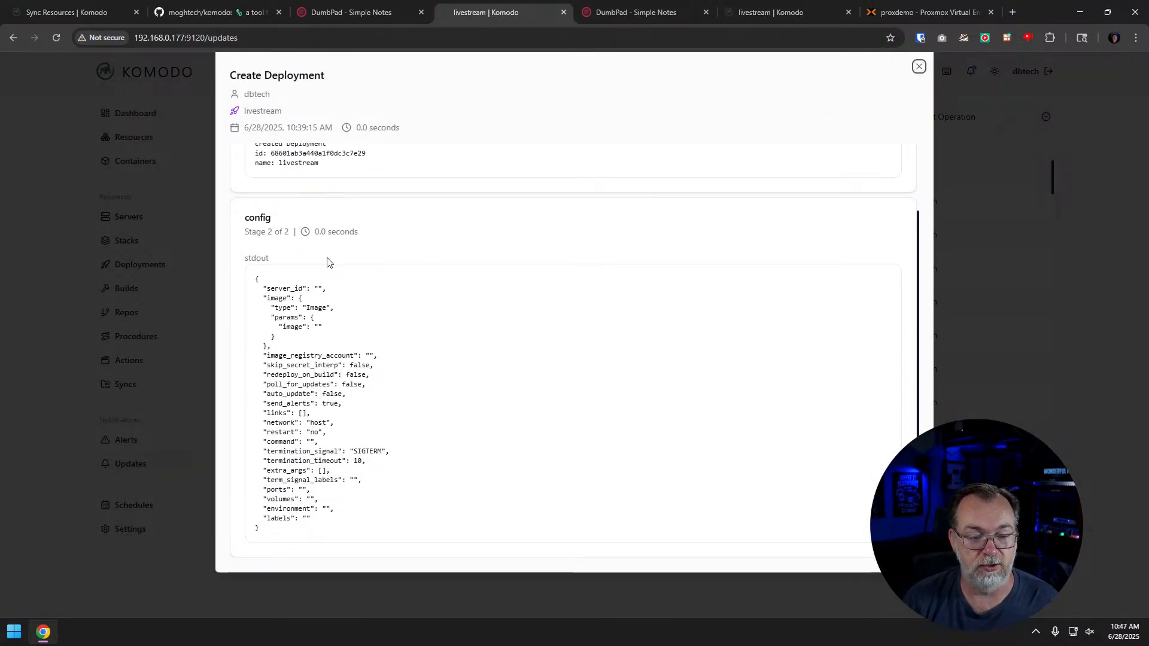
{"action": "scroll", "coordinate": [380, 347], "scroll_direction": "up", "scroll_amount": 2}
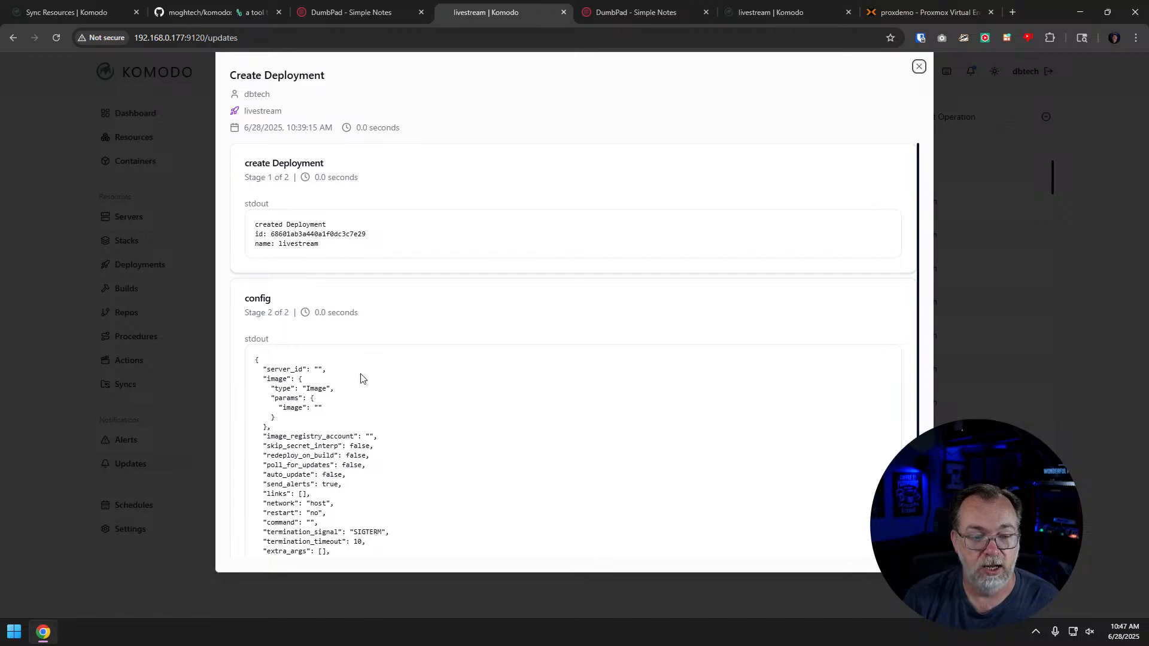
{"action": "left_click", "coordinate": [174, 358]}
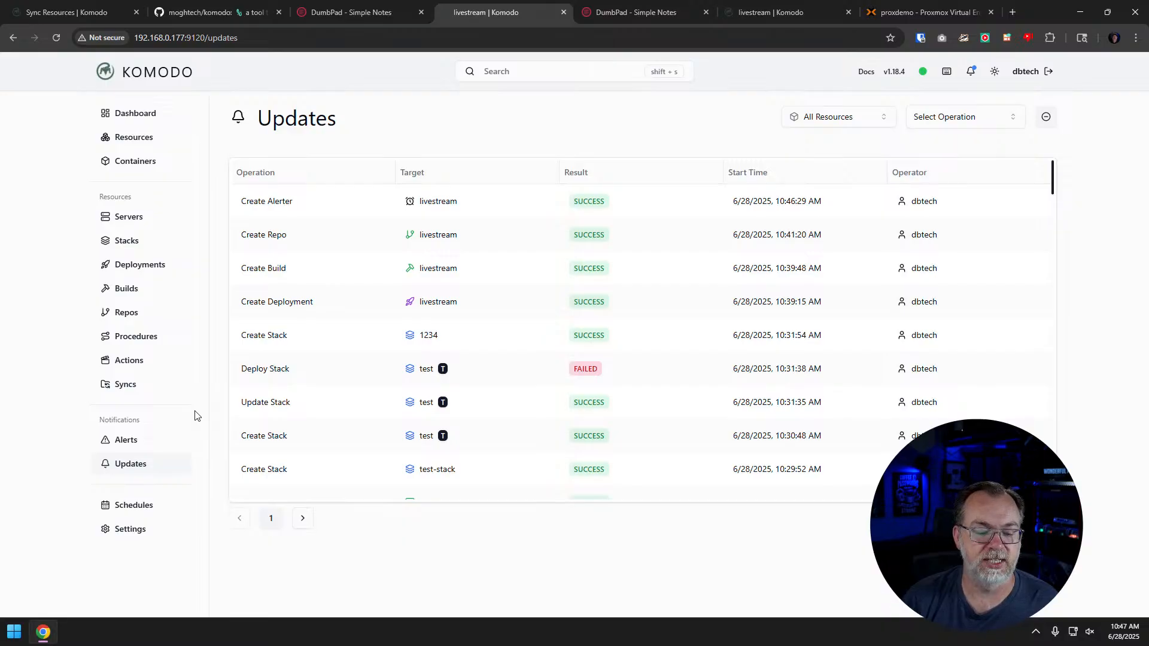
Browse older updates, check the zendo server page, and examine the changes recorded in the Update Stack entry for test
{"action": "scroll", "coordinate": [597, 360], "scroll_direction": "down", "scroll_amount": 15}
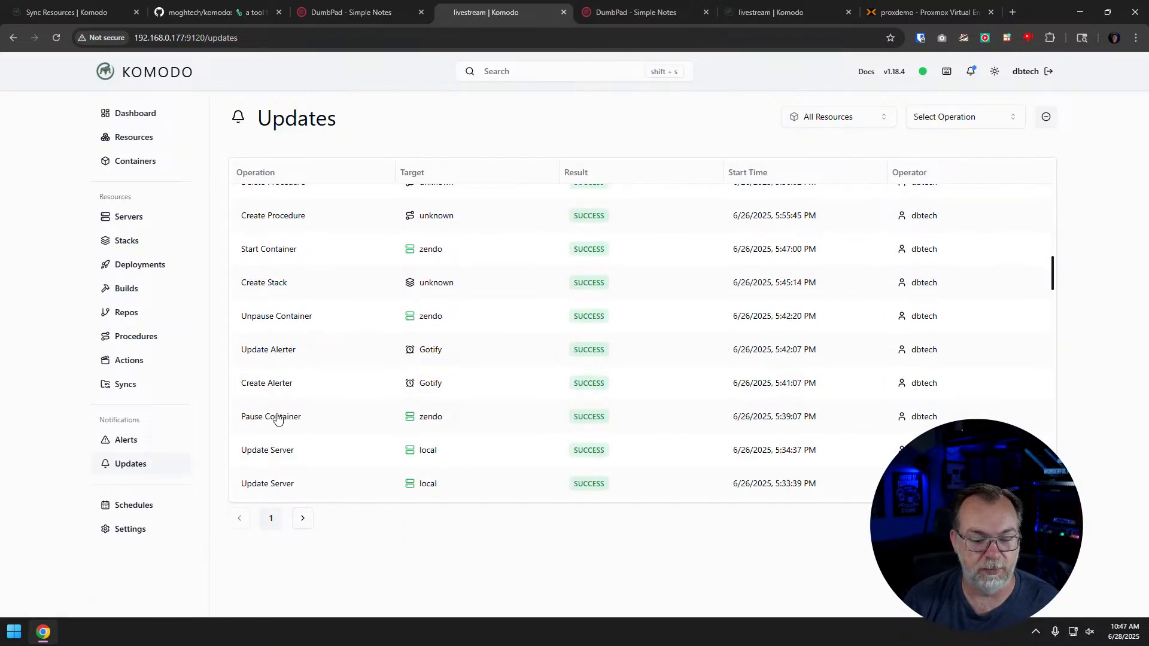
{"action": "left_click", "coordinate": [431, 417]}
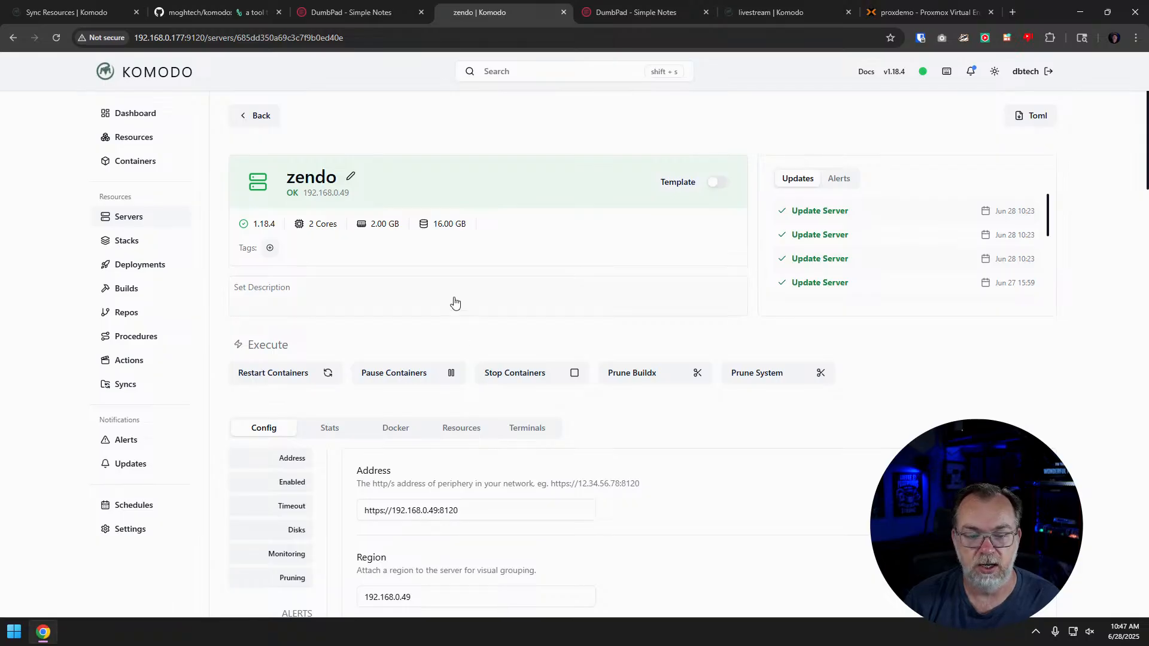
{"action": "key", "text": "alt+Left"}
{"action": "left_click", "coordinate": [749, 401]}
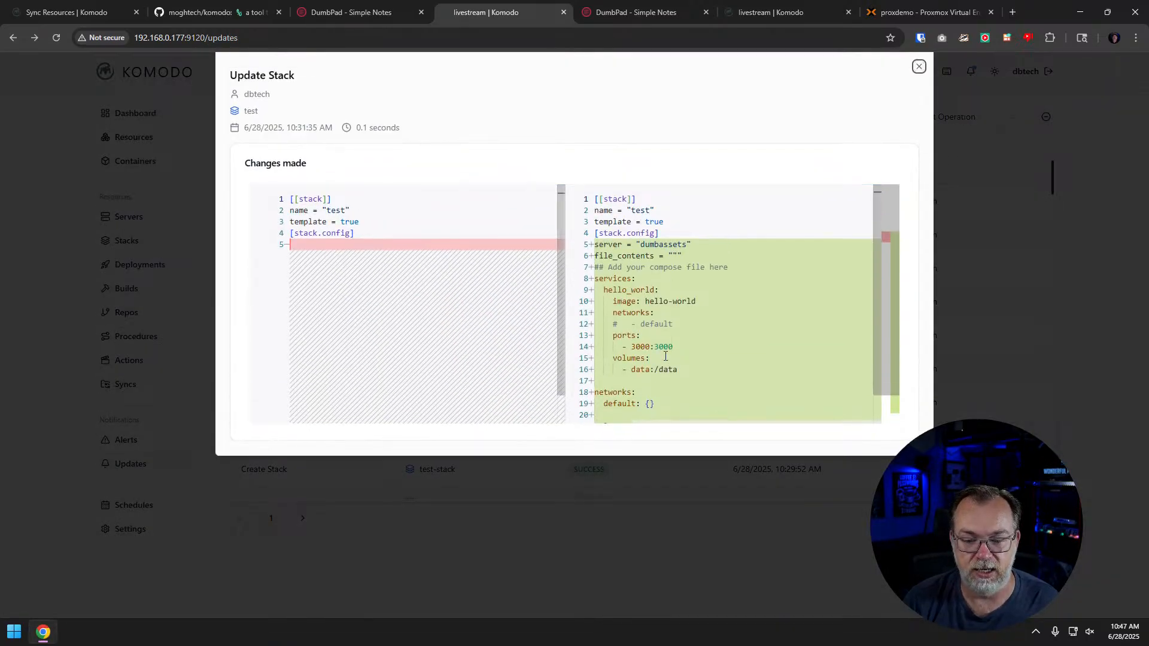
{"action": "left_click_drag", "start_coordinate": [594, 244], "coordinate": [669, 369]}
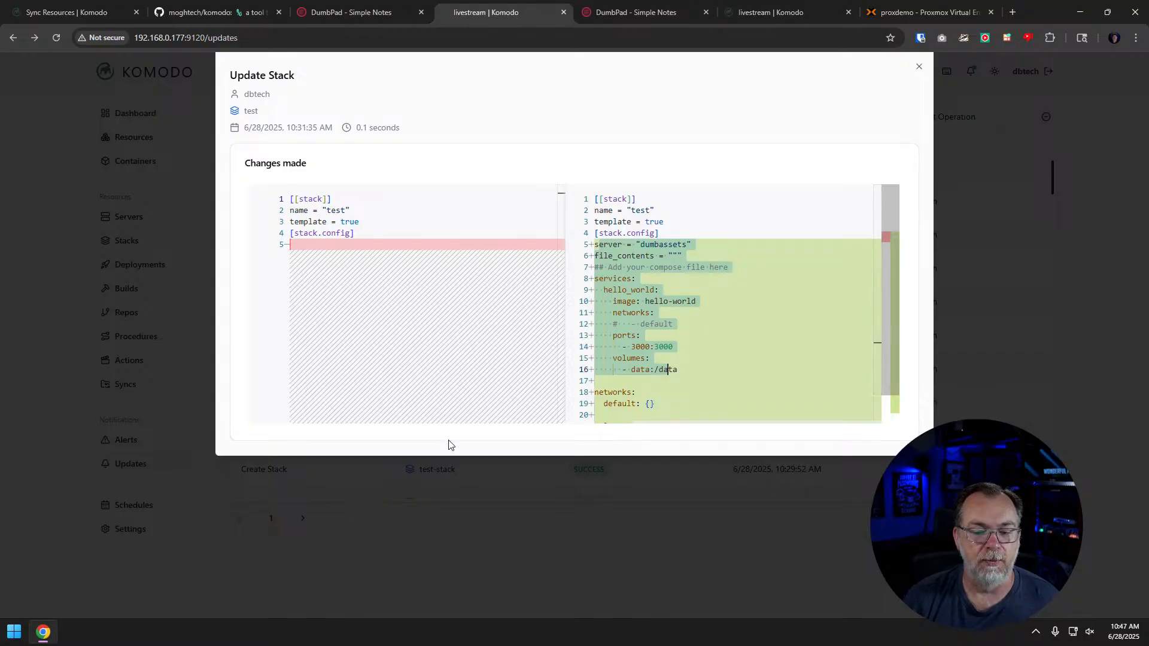
{"action": "left_click", "coordinate": [515, 530]}
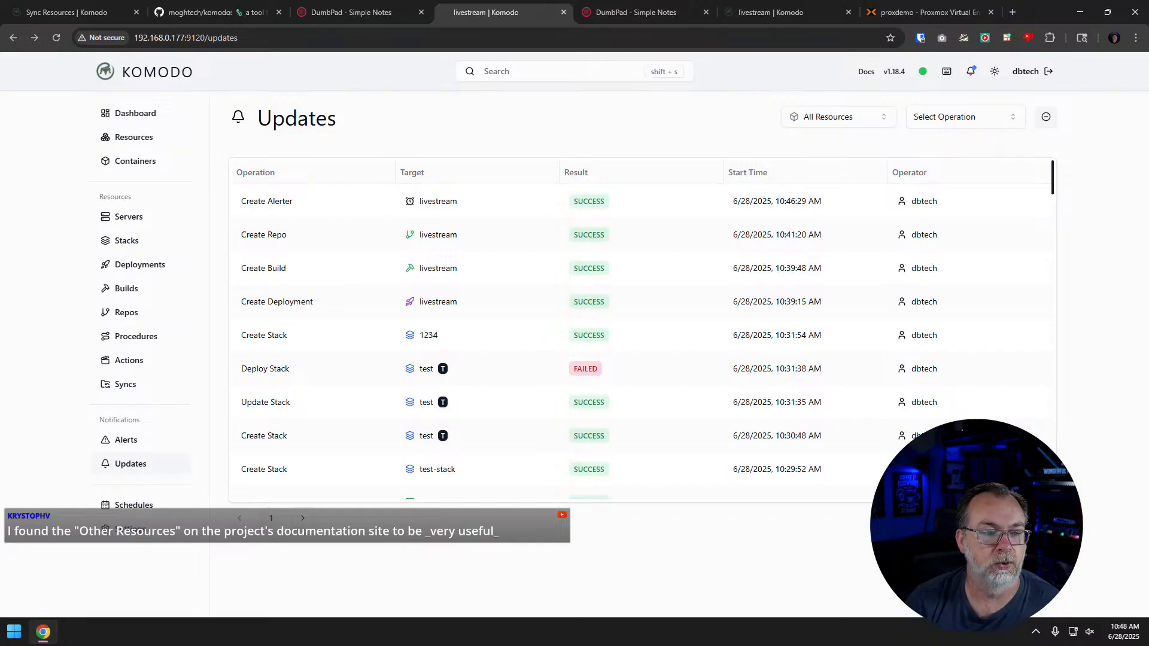
Read the documentation's Other Resources and Development pages, and inspect compose.yaml in the linked deploy-gotify-alerter GitHub repository
{"action": "left_click", "coordinate": [90, 12]}
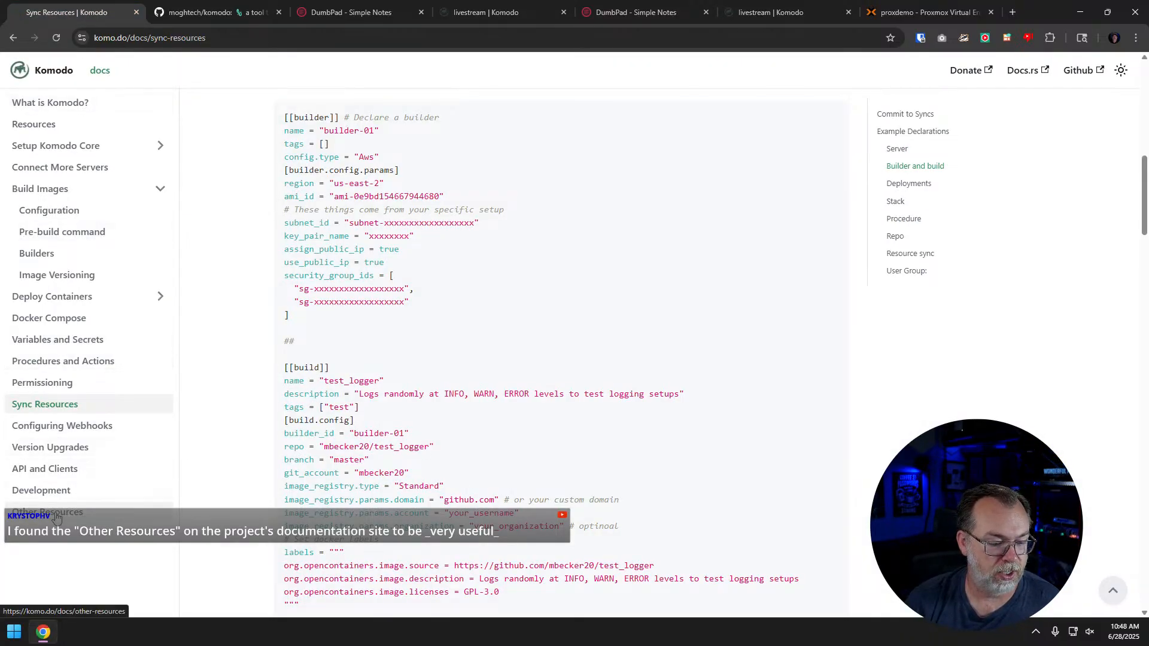
{"action": "left_click", "coordinate": [48, 511]}
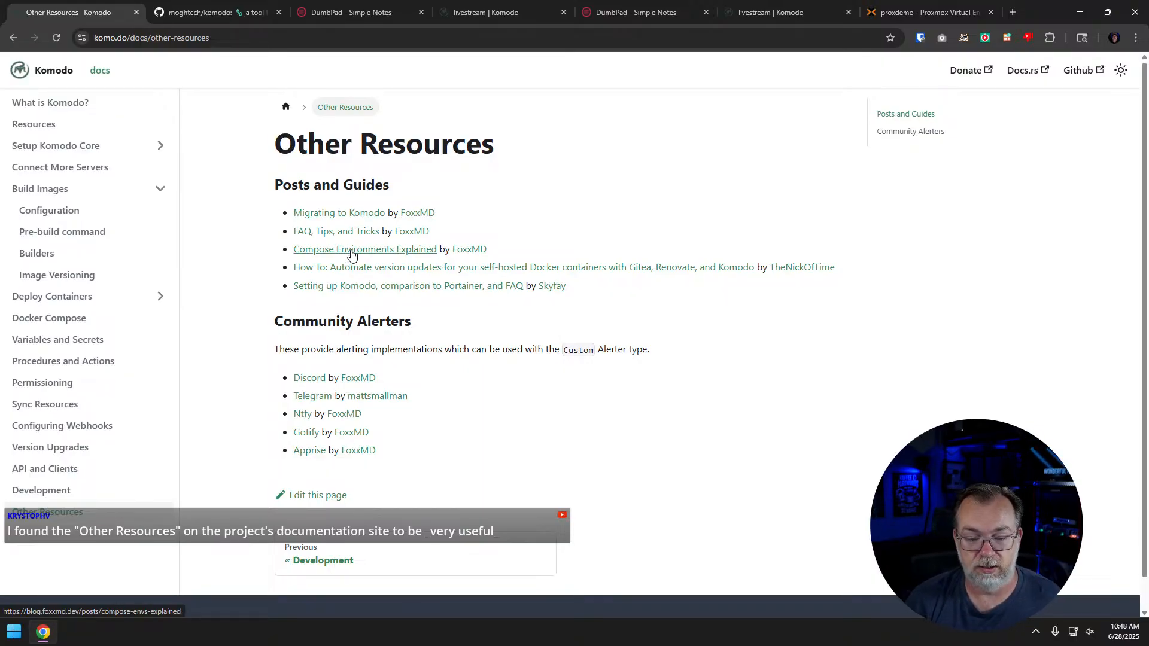
{"action": "left_click", "coordinate": [310, 433]}
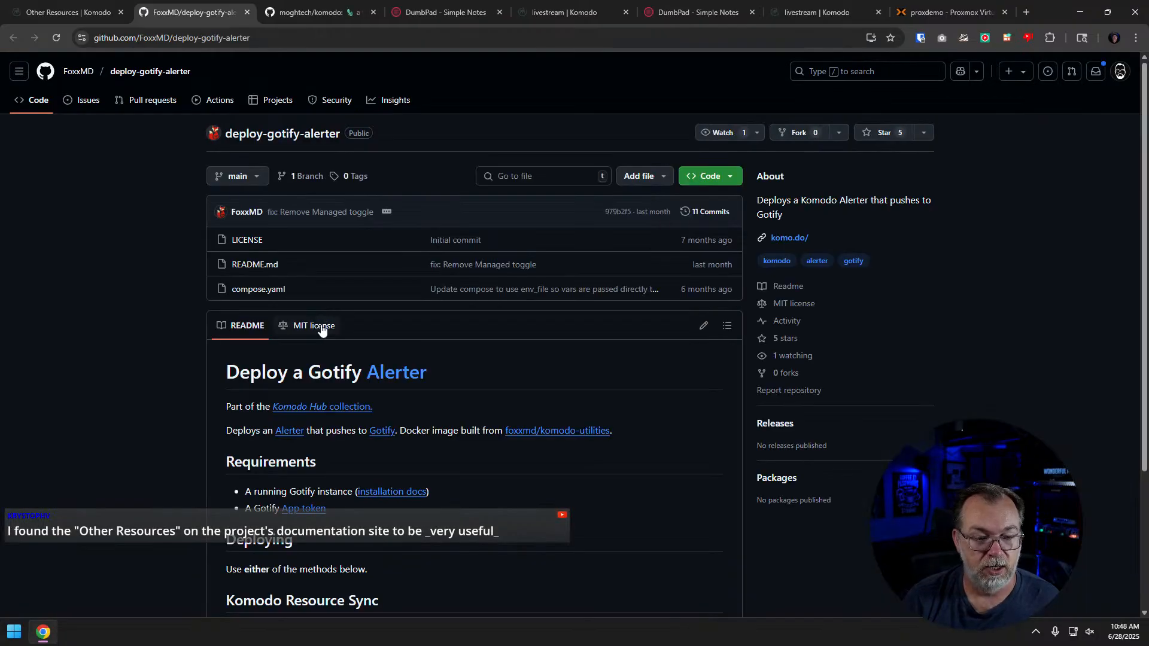
{"action": "left_click", "coordinate": [259, 288]}
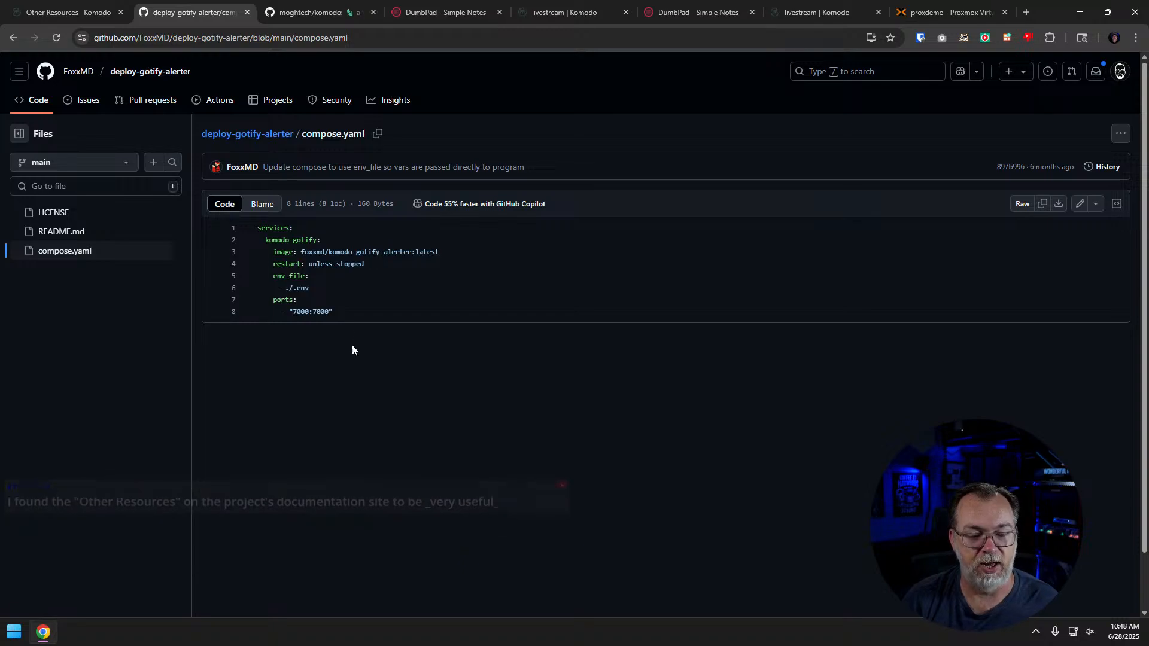
{"action": "left_click", "coordinate": [211, 143]}
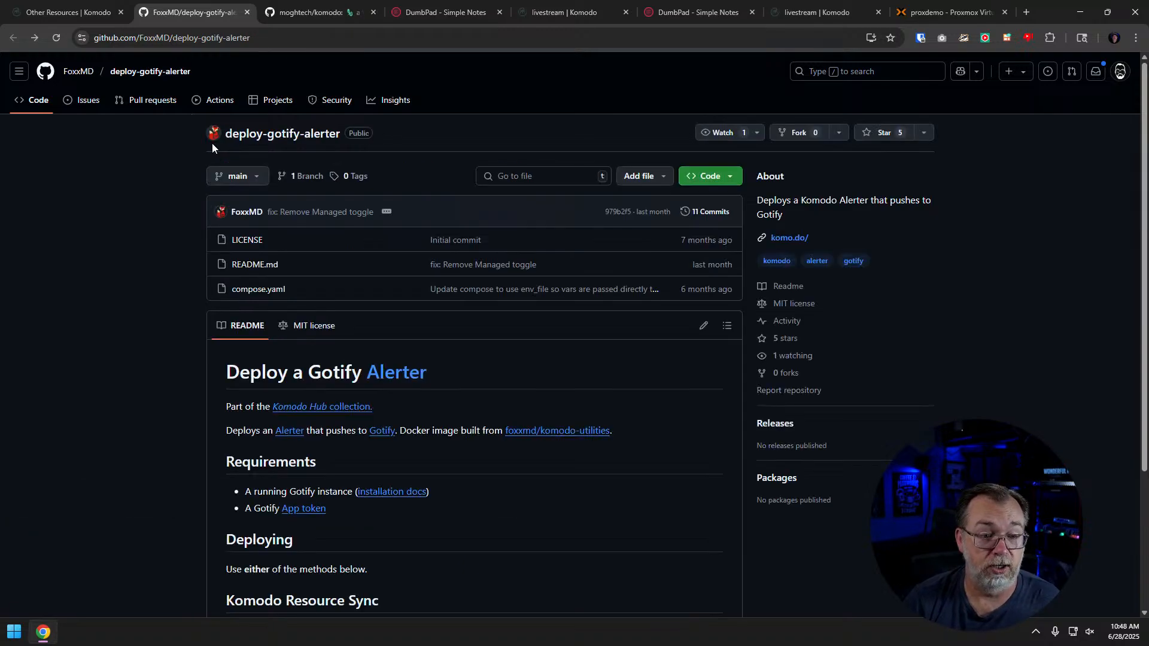
{"action": "left_click", "coordinate": [38, 15]}
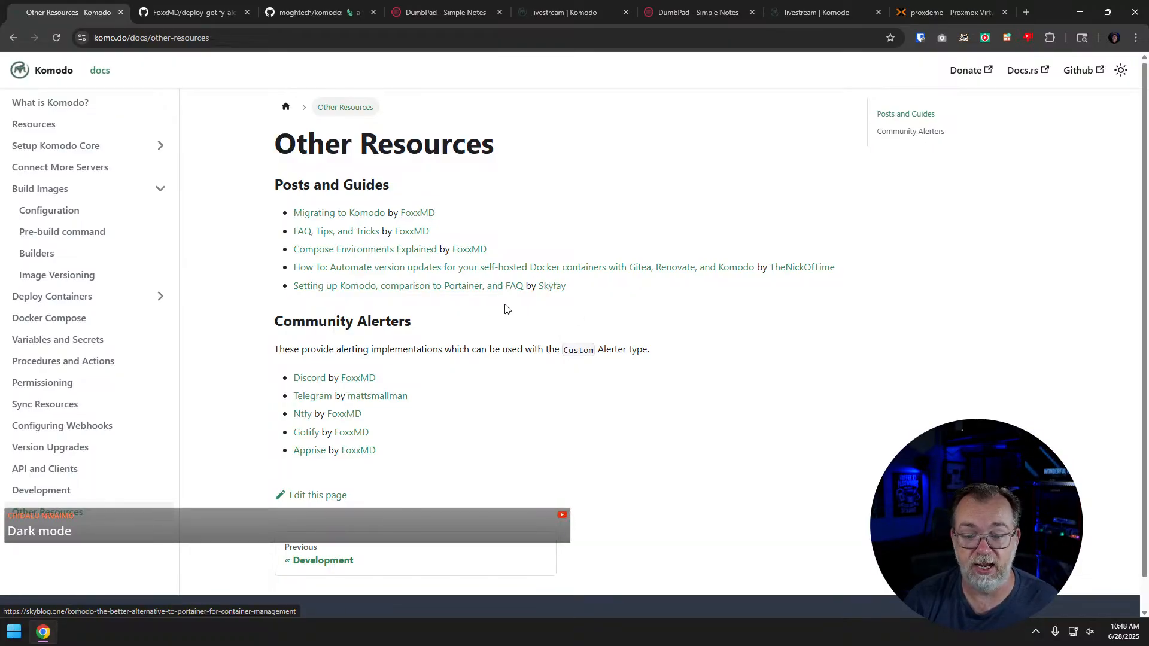
{"action": "left_click", "coordinate": [74, 498]}
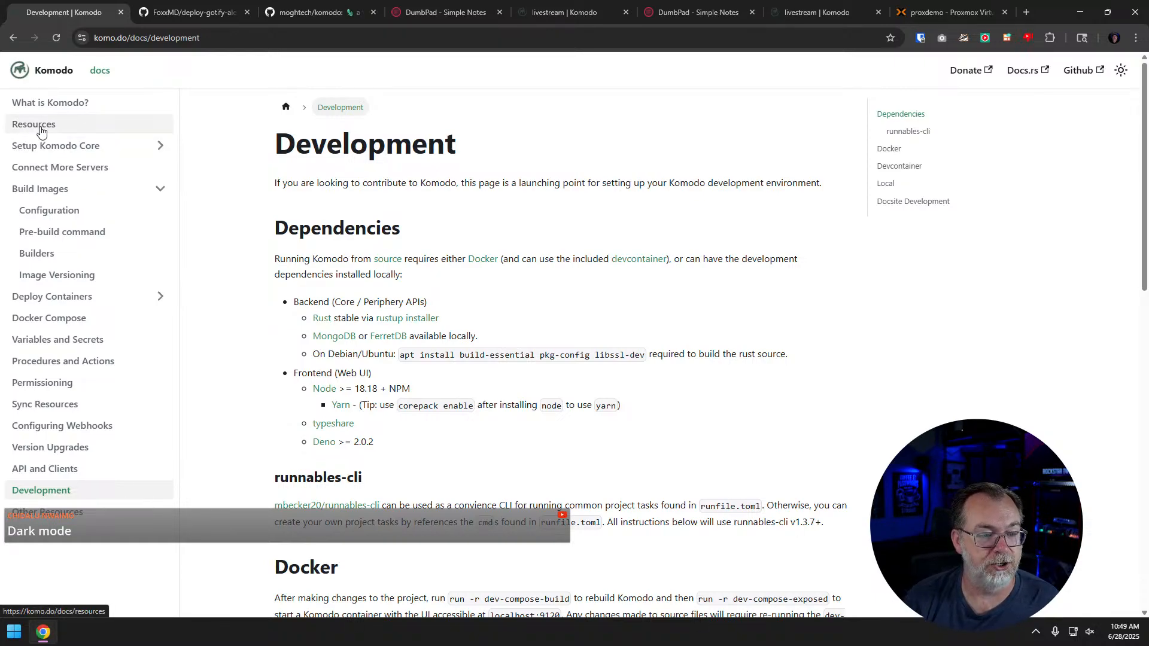
Return to the Komodo web app and view the schedules overview and the updates history
{"action": "left_click", "coordinate": [551, 12]}
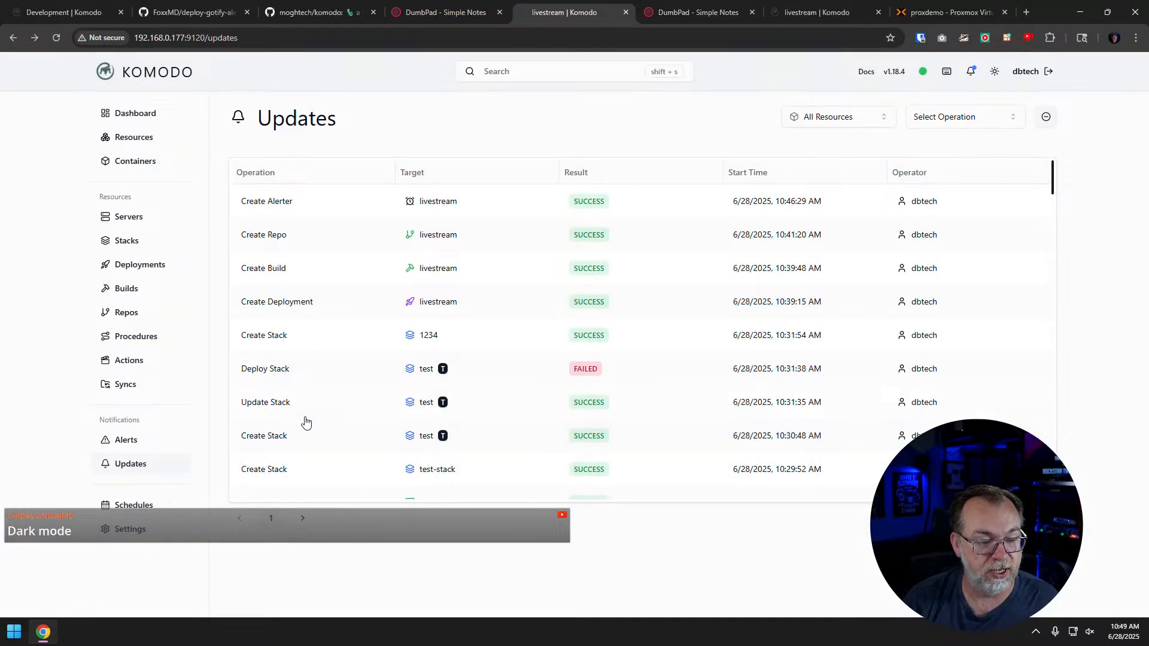
{"action": "left_click", "coordinate": [166, 514]}
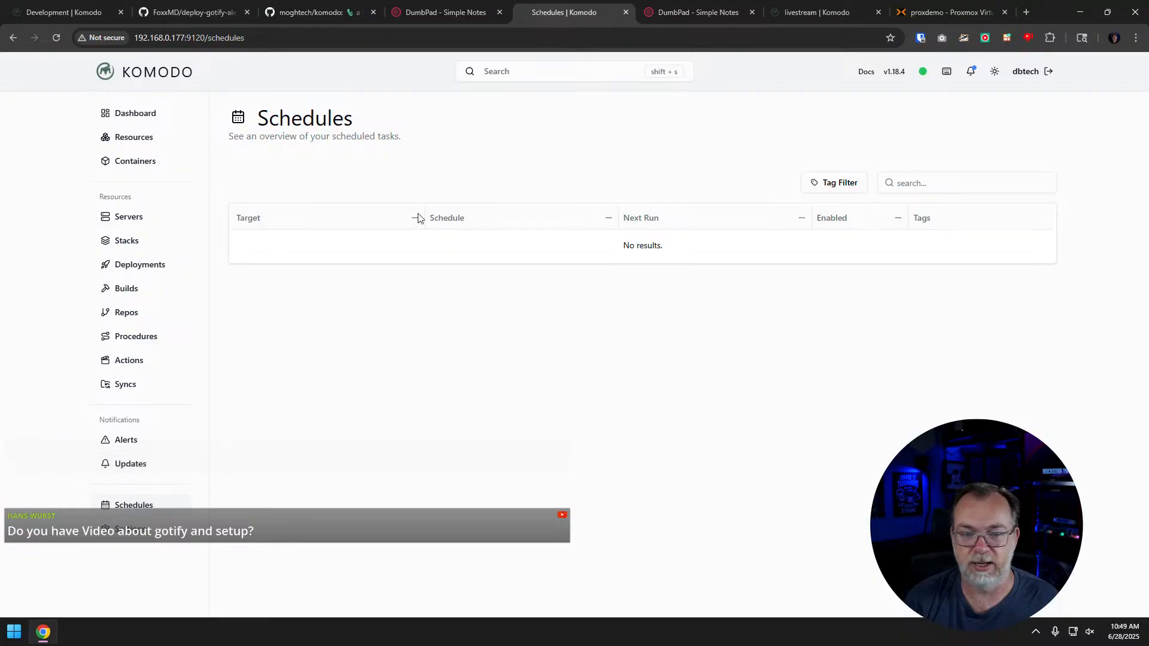
{"action": "left_click_drag", "start_coordinate": [234, 136], "coordinate": [429, 141]}
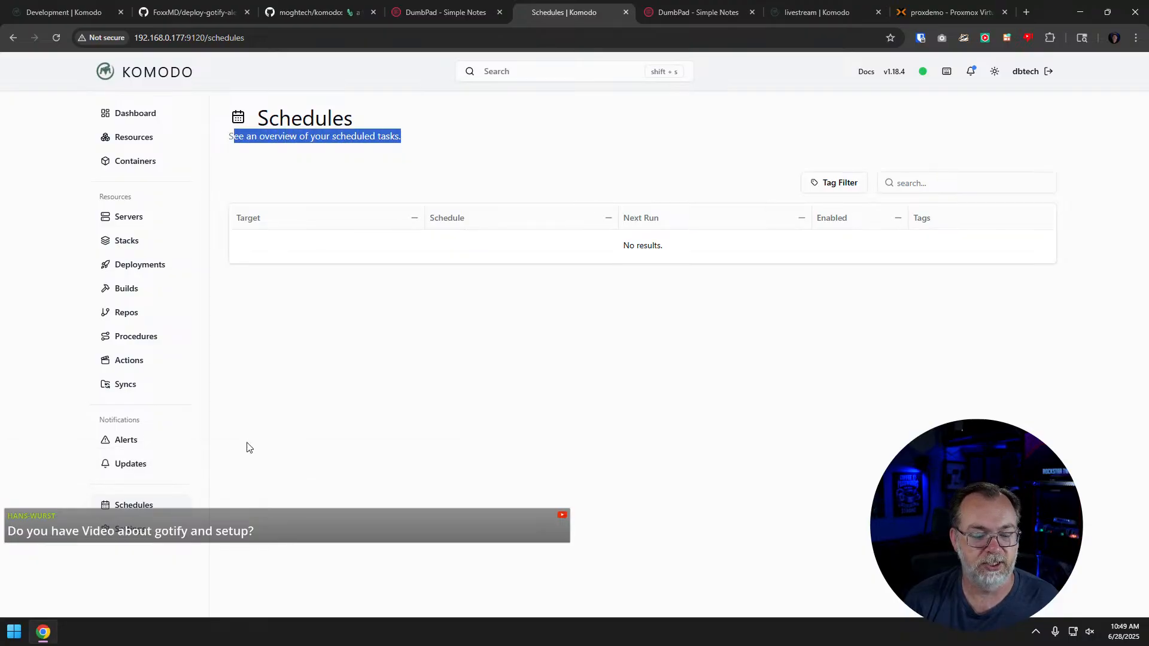
{"action": "left_click", "coordinate": [130, 468]}
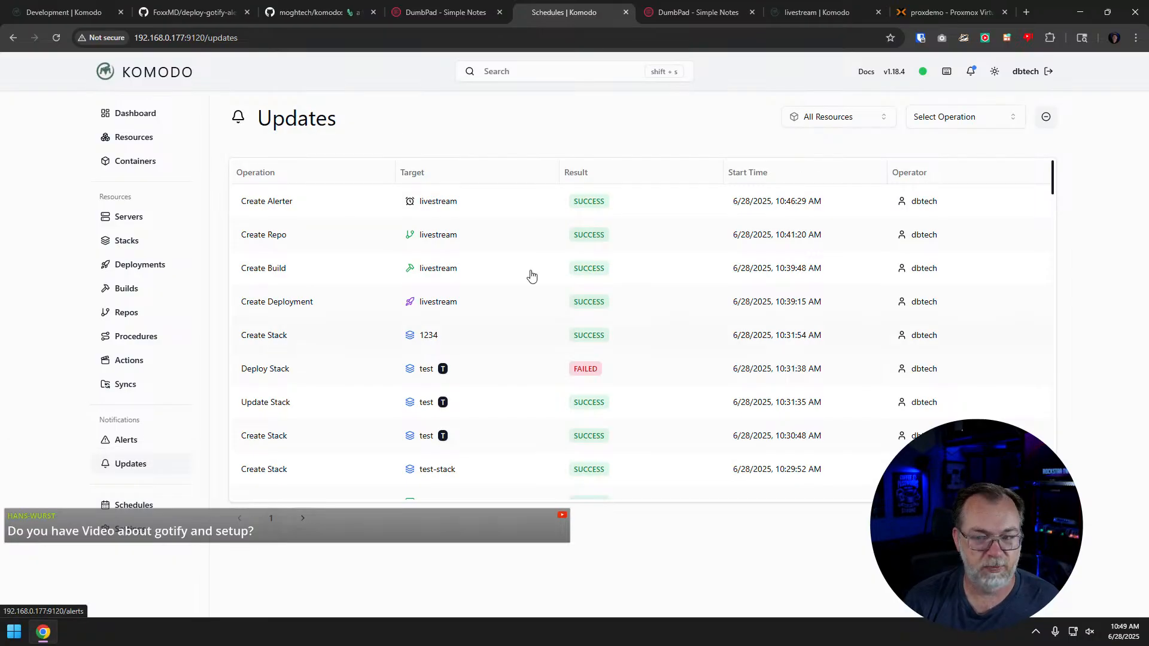
View the variables in Komodo's settings and look at the variable creation form without creating one
{"action": "left_click", "coordinate": [130, 530]}
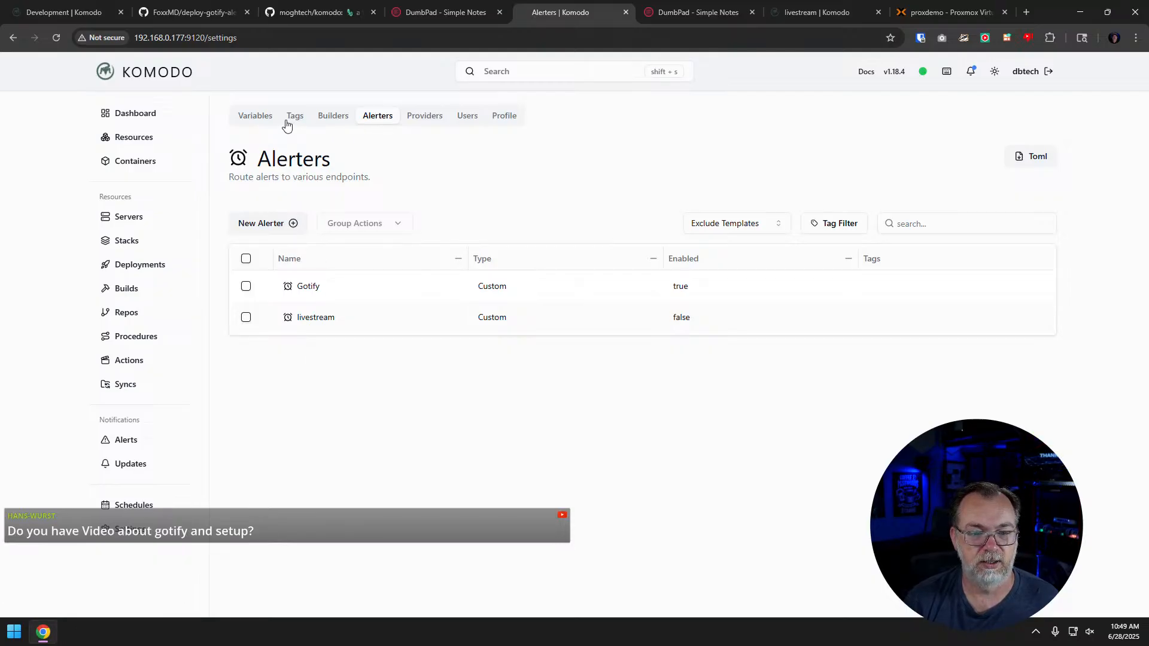
{"action": "left_click", "coordinate": [254, 117]}
{"action": "left_click", "coordinate": [273, 160]}
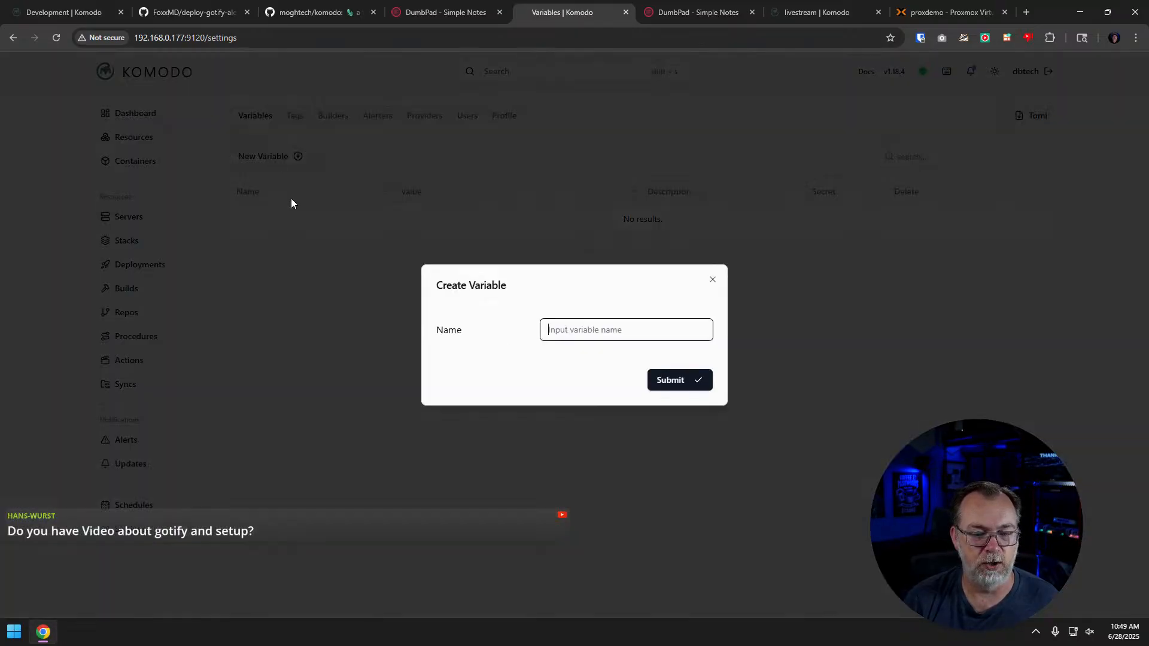
{"action": "left_click", "coordinate": [328, 276]}
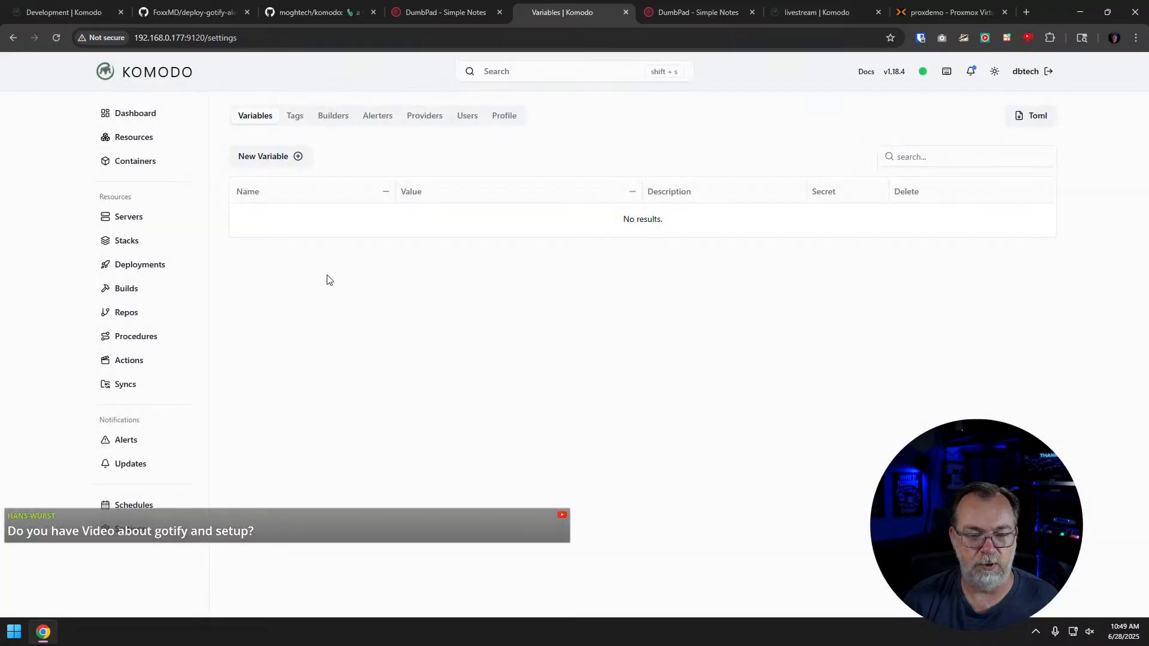
Look through the tags, builders, alerters, providers, users and profile sections of Komodo's settings
{"action": "left_click", "coordinate": [297, 116]}
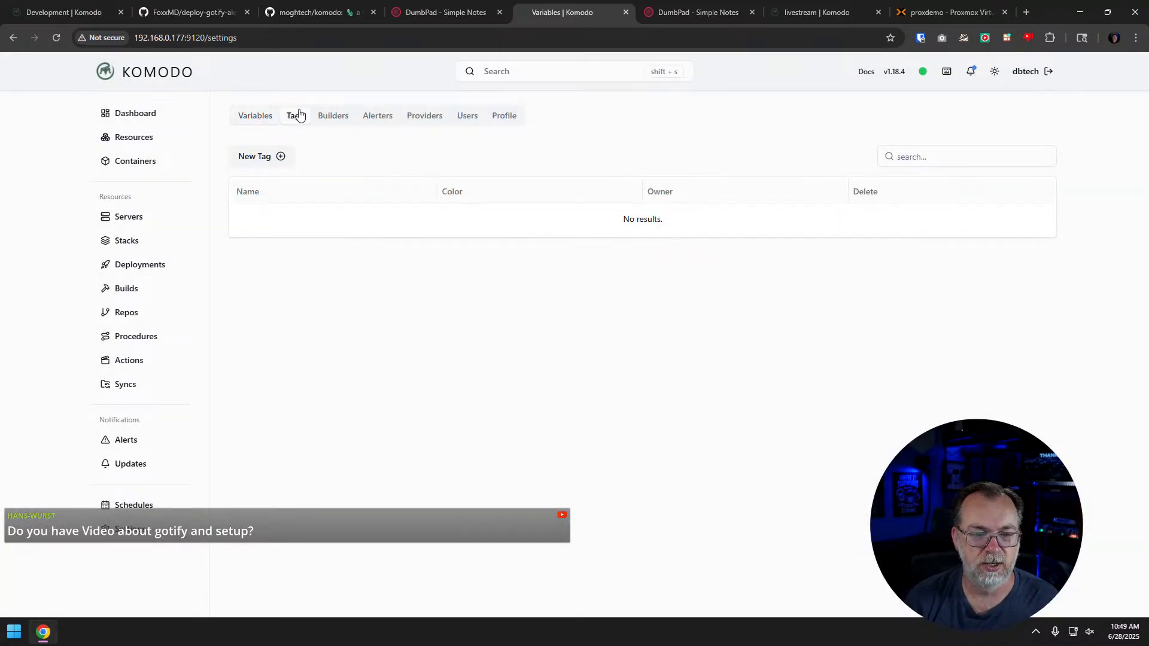
{"action": "left_click", "coordinate": [335, 117]}
{"action": "left_click", "coordinate": [383, 117]}
{"action": "left_click", "coordinate": [426, 116]}
{"action": "left_click", "coordinate": [466, 115]}
{"action": "left_click", "coordinate": [505, 116]}
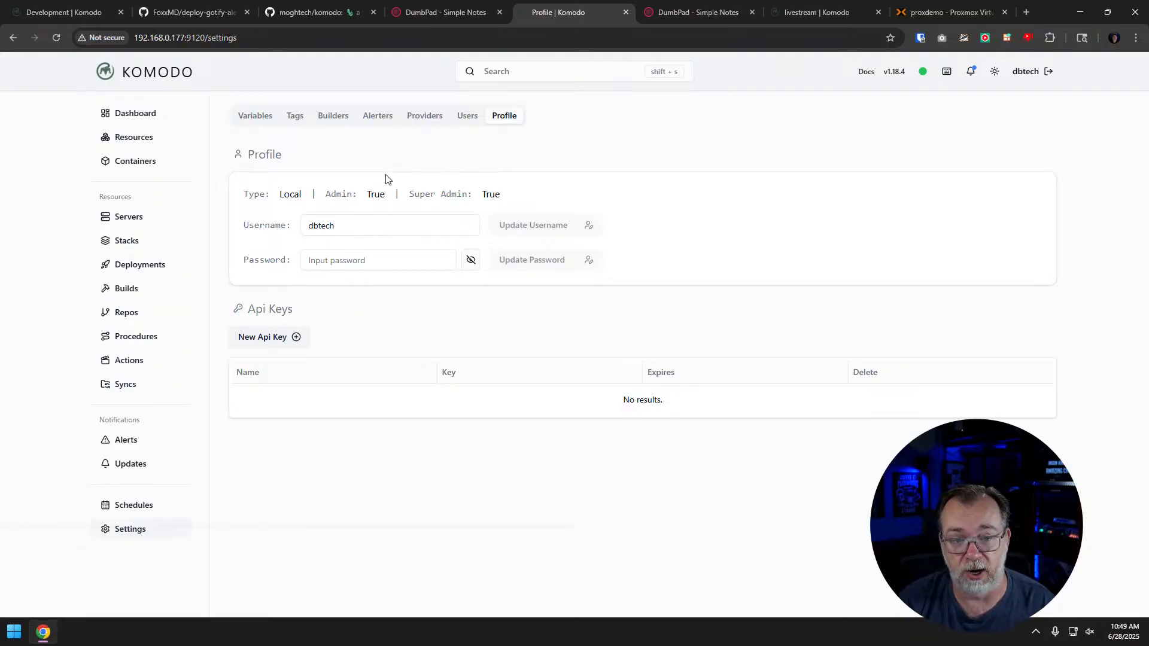
Close the Komodo profile page, the duplicate DumbPad page and the Komodo livestream build page
{"action": "middle_click", "coordinate": [534, 15]}
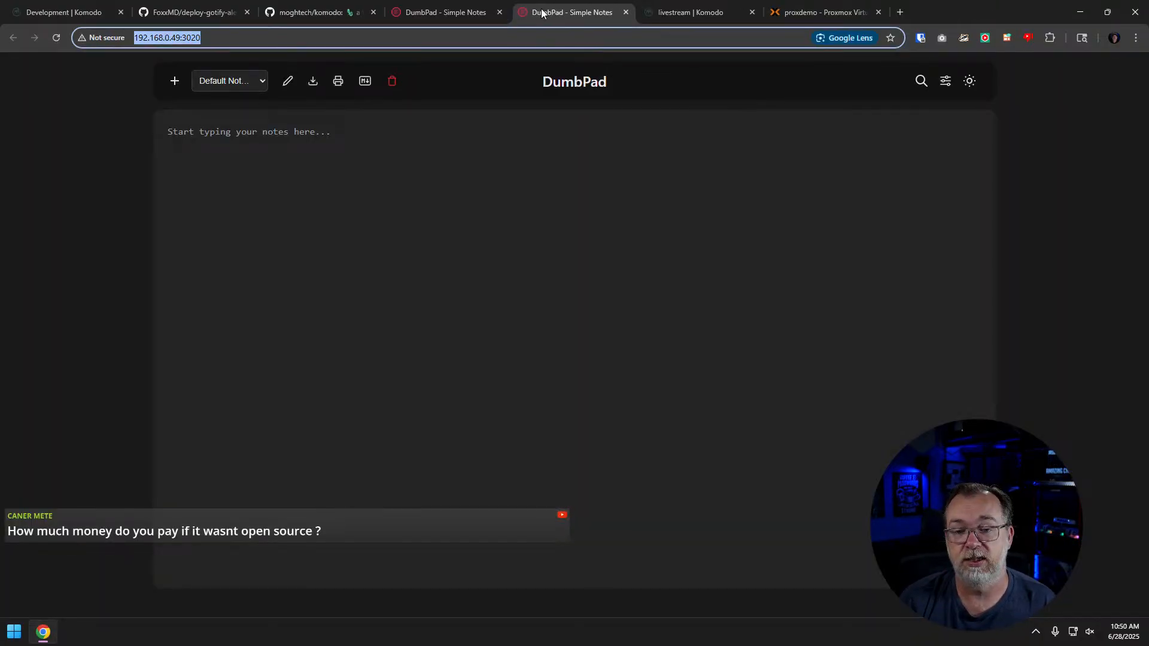
{"action": "middle_click", "coordinate": [542, 14]}
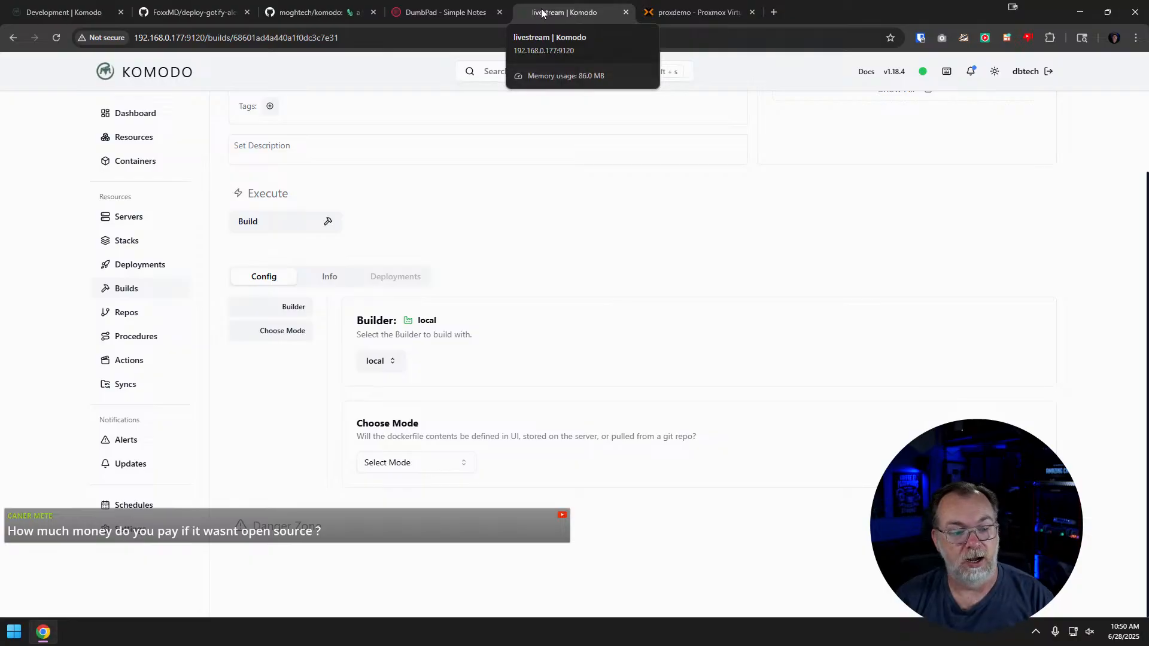
{"action": "middle_click", "coordinate": [542, 13]}
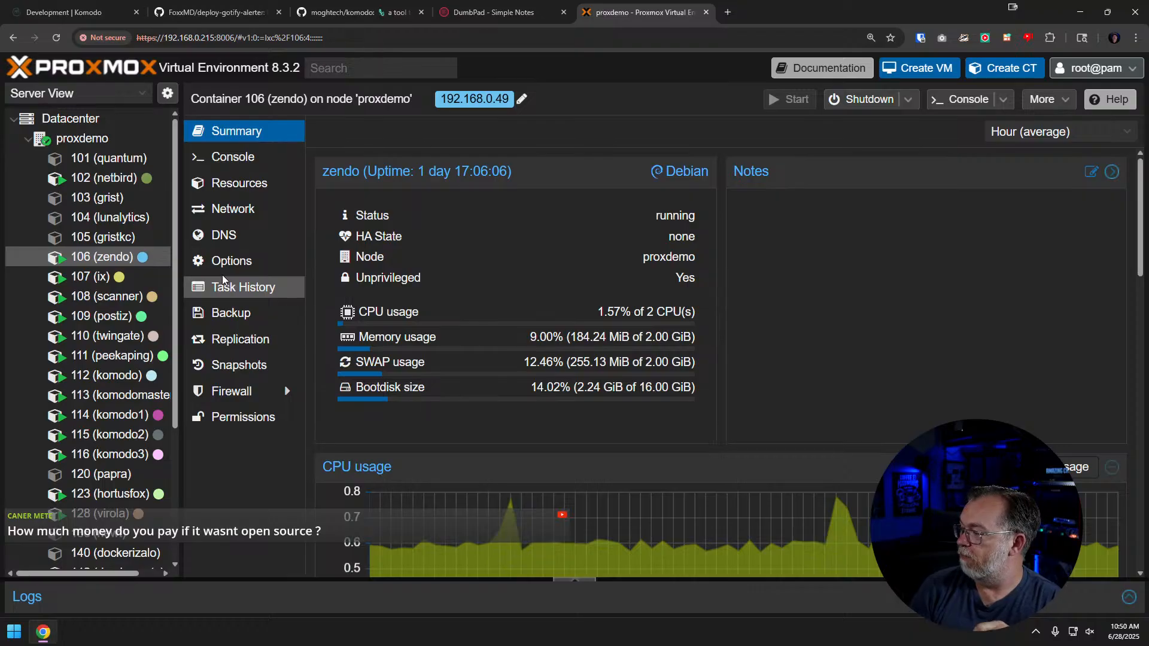
Search Google for "dbtech gotify" and find the DB Tech video "Gotify: My New Favorite Way To Get Notified!"
{"action": "left_click", "coordinate": [726, 12]}
{"action": "type", "text": "dbtech got"}
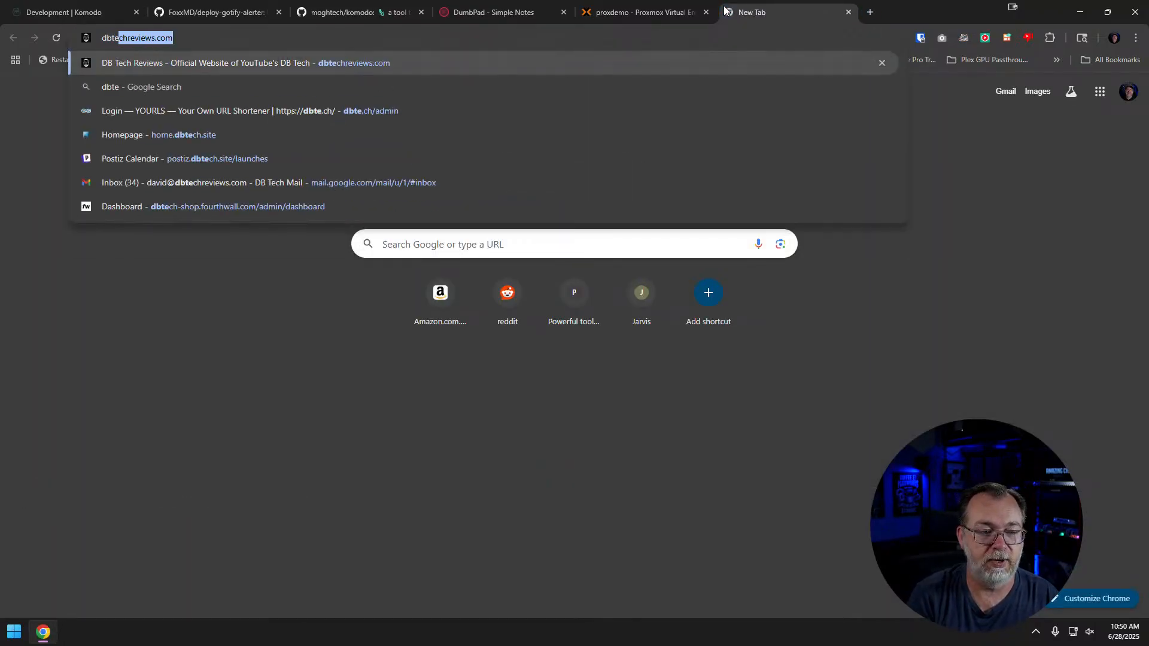
{"action": "type", "text": "ify"}
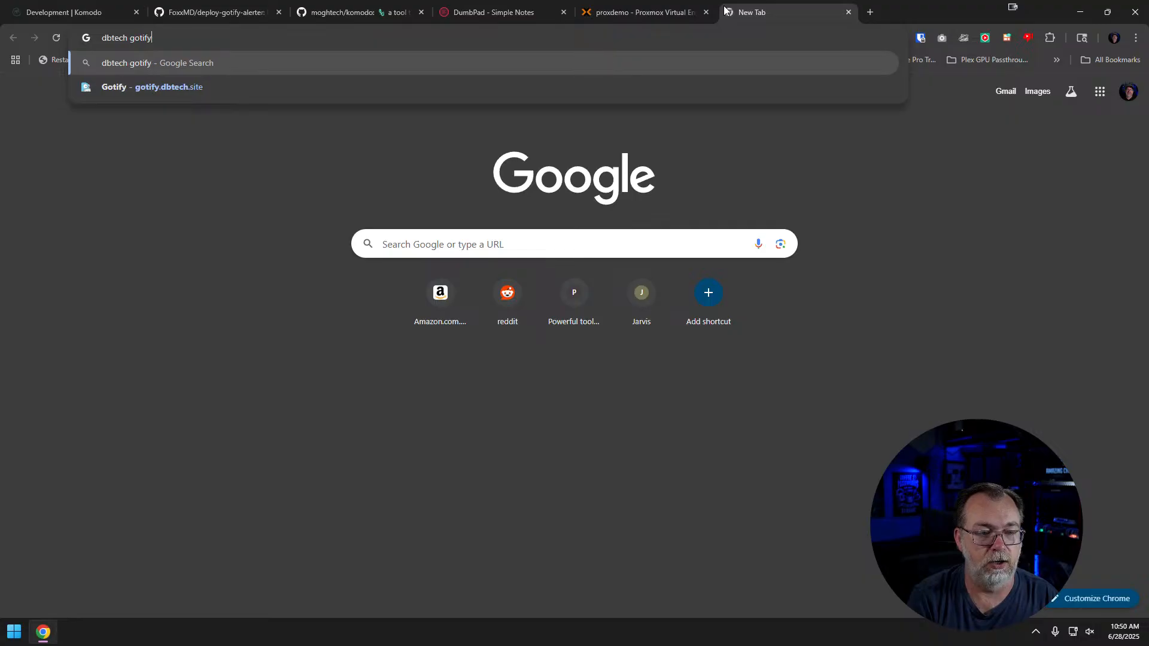
{"action": "key", "text": "Return"}
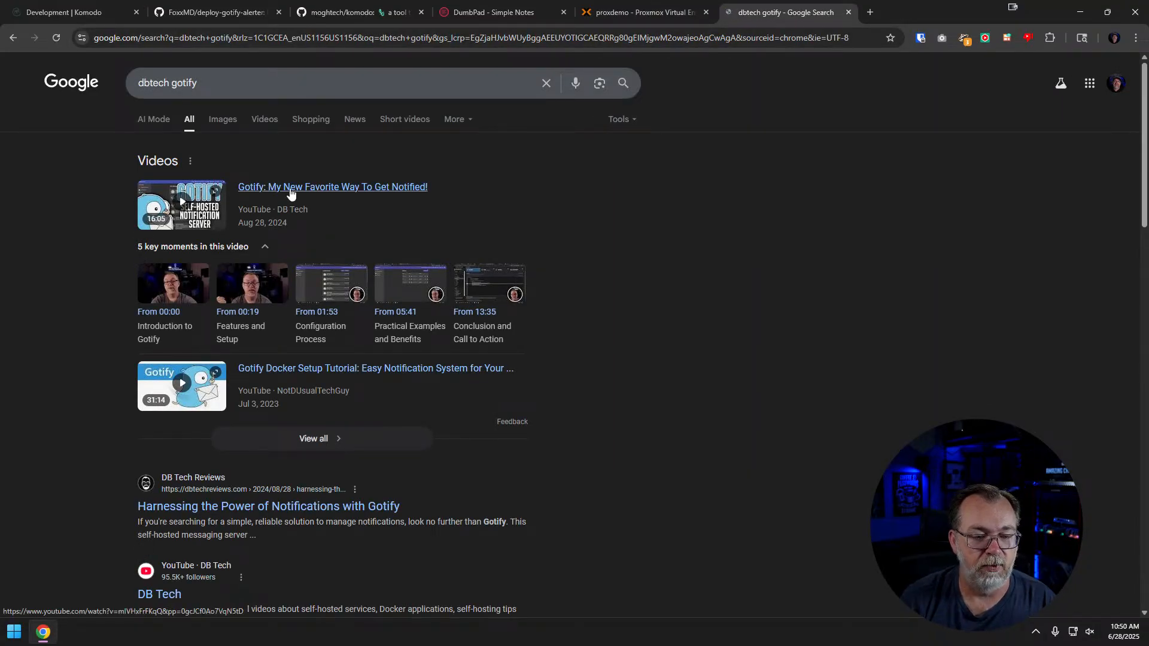
{"action": "right_click", "coordinate": [290, 188]}
{"action": "left_click", "coordinate": [303, 158]}
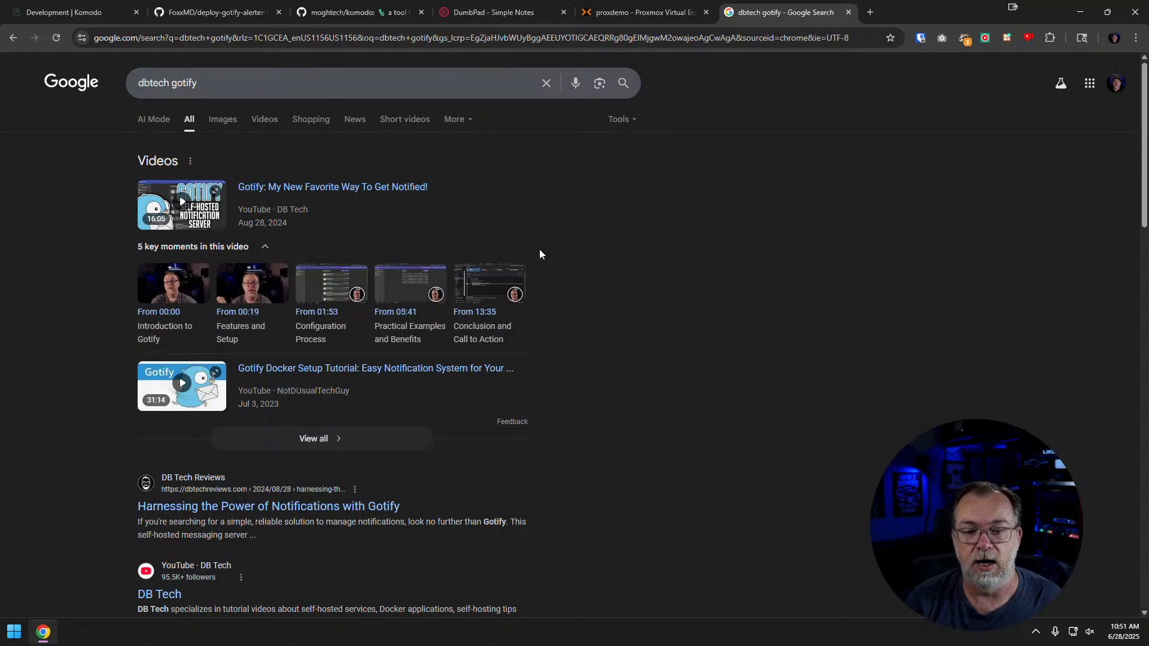
Switch to Proxmox and look through the containers and templates listed under the proxdemo node
{"action": "left_click", "coordinate": [633, 19]}
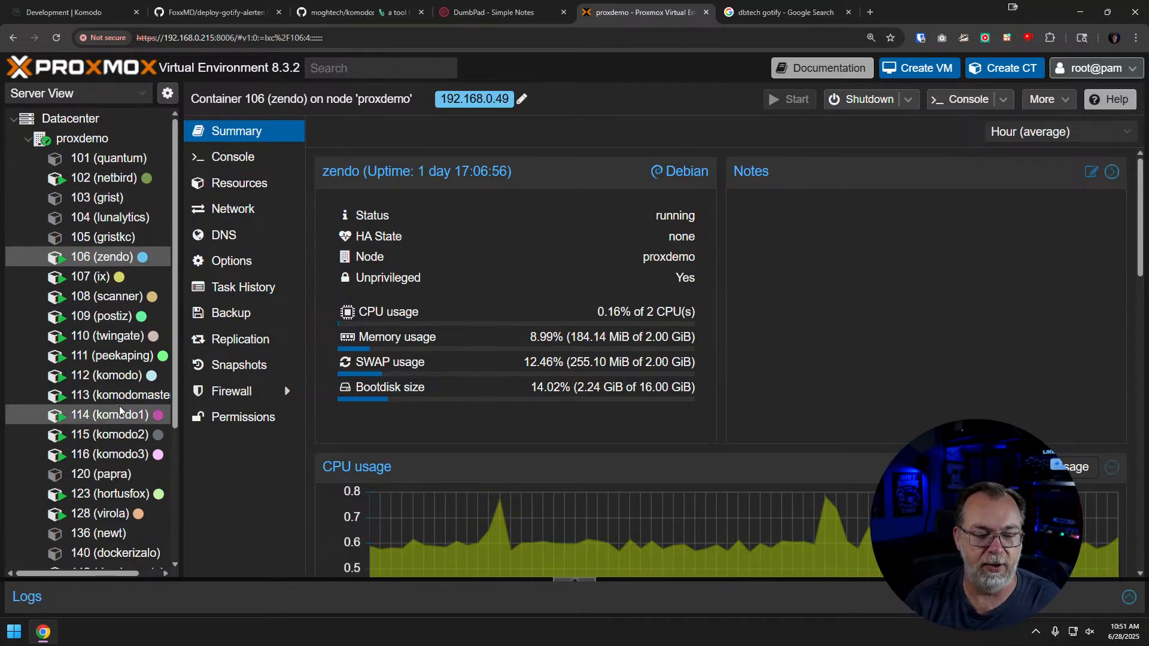
{"action": "scroll", "coordinate": [119, 412], "scroll_direction": "down", "scroll_amount": 3}
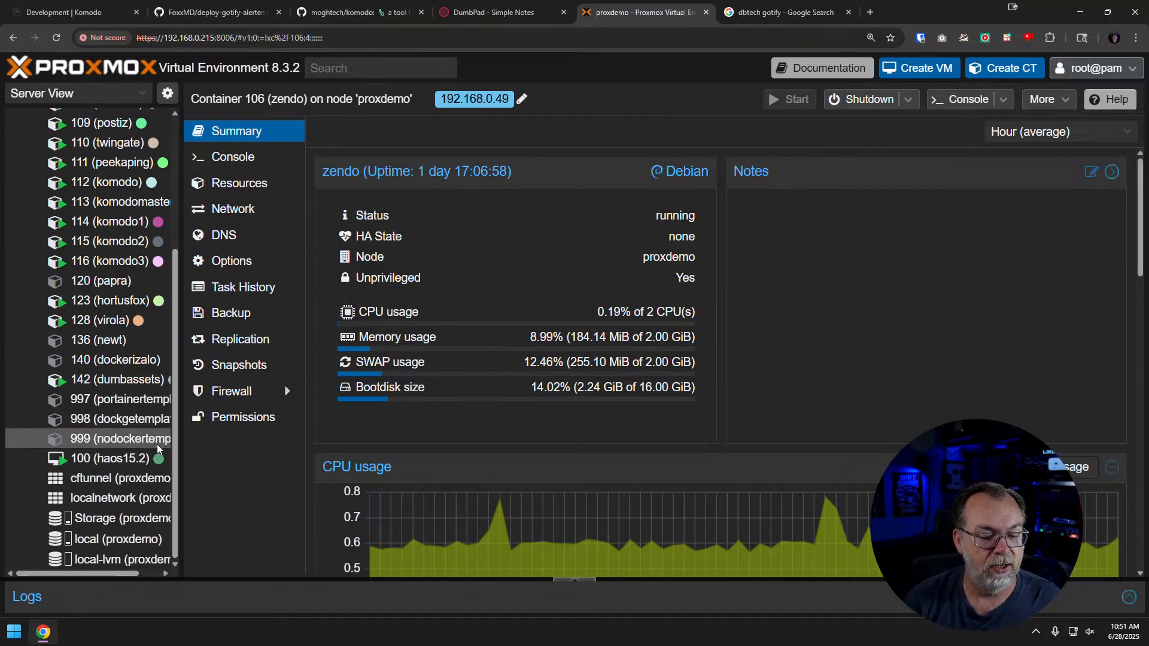
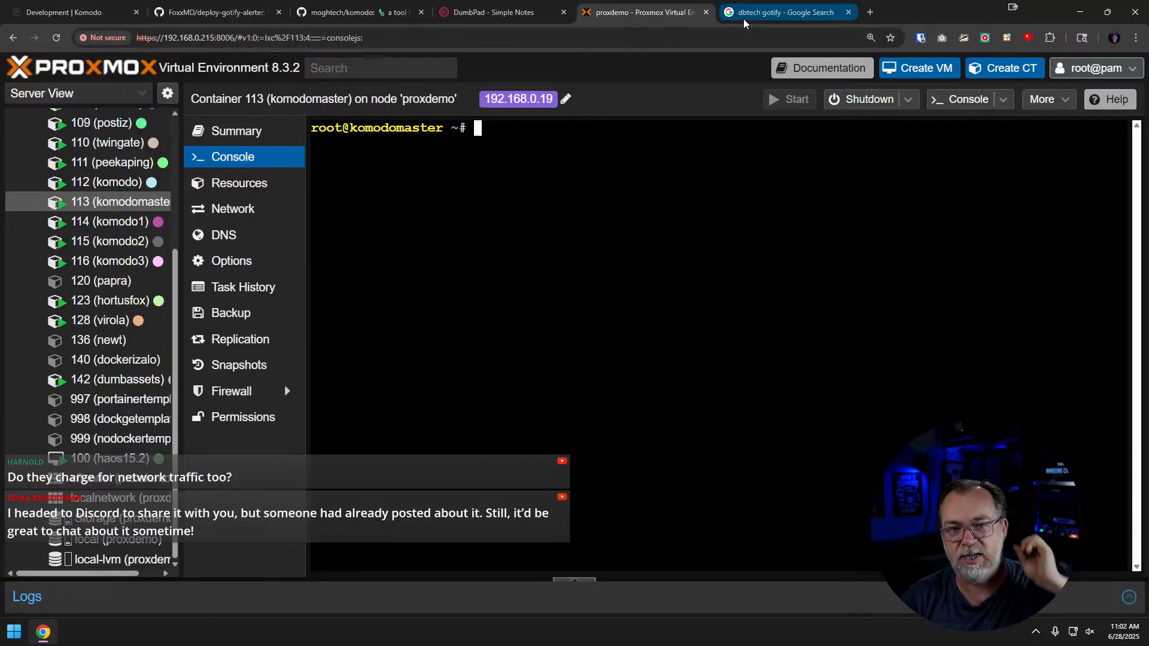
Switch to the Komodo documentation, open the Setup Komodo Core page and compare its MongoDB and FerretDB deployment options
{"action": "mouse_move", "coordinate": [746, 23]}
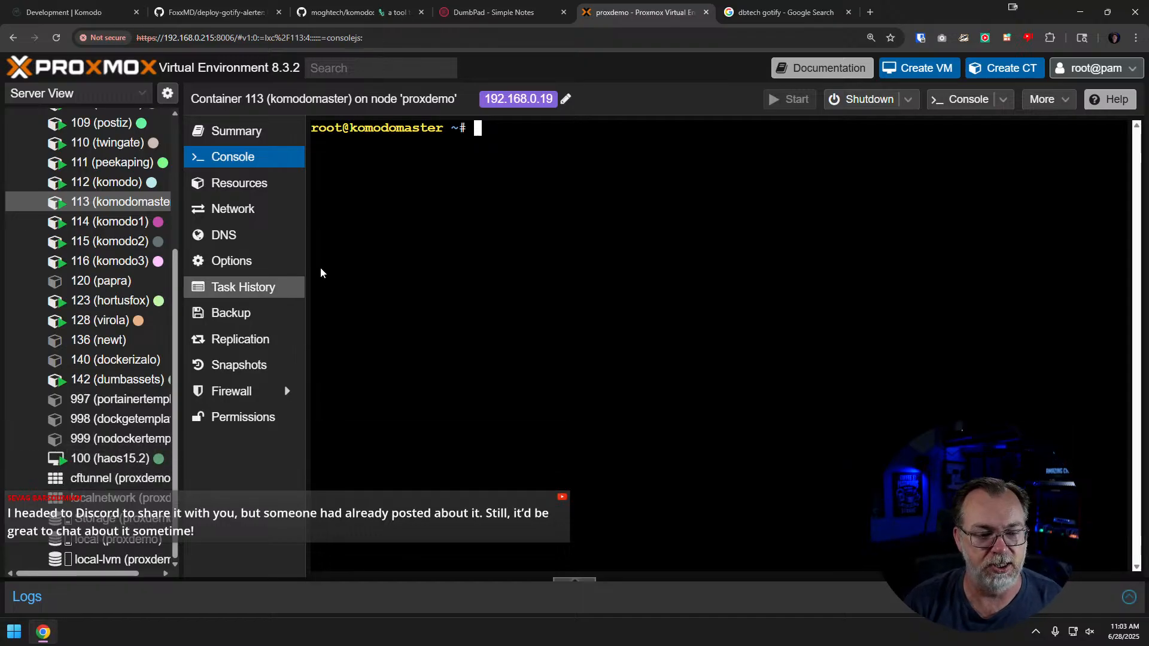
{"action": "left_click", "coordinate": [88, 20]}
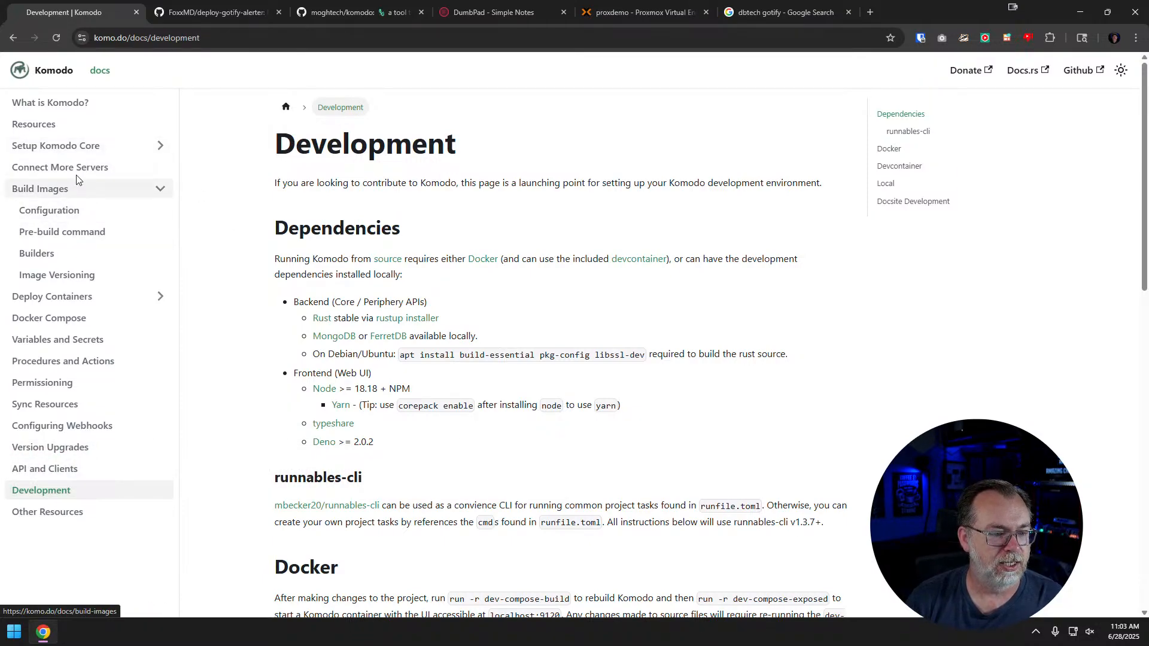
{"action": "left_click", "coordinate": [74, 149]}
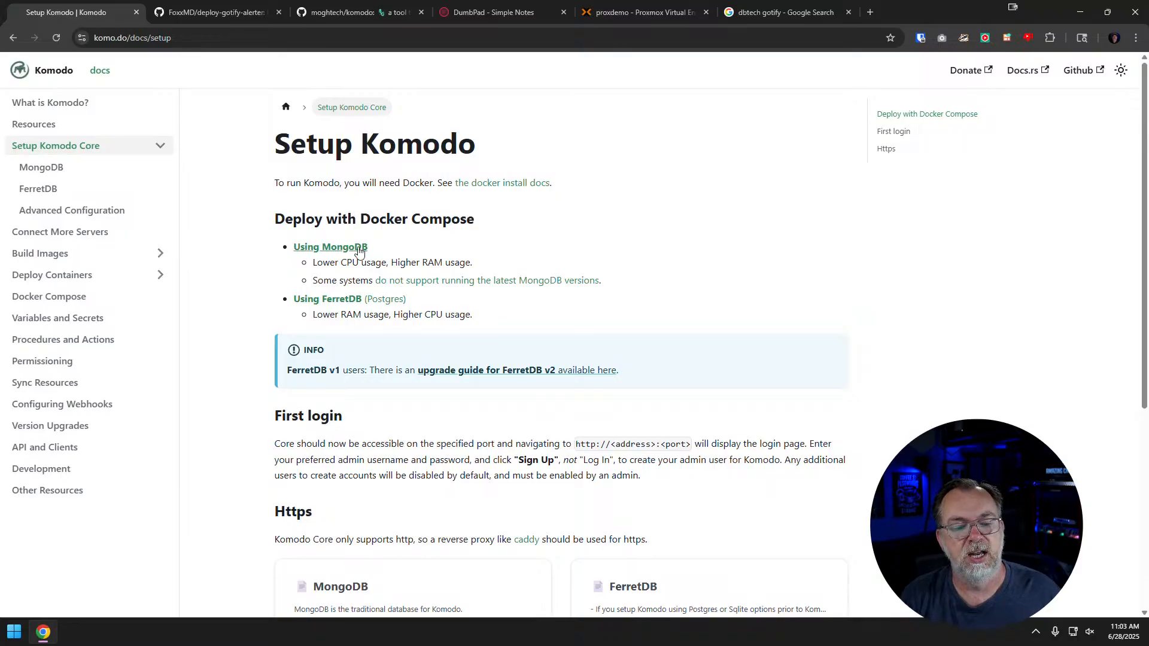
{"action": "scroll", "coordinate": [401, 240], "scroll_direction": "down", "scroll_amount": 2}
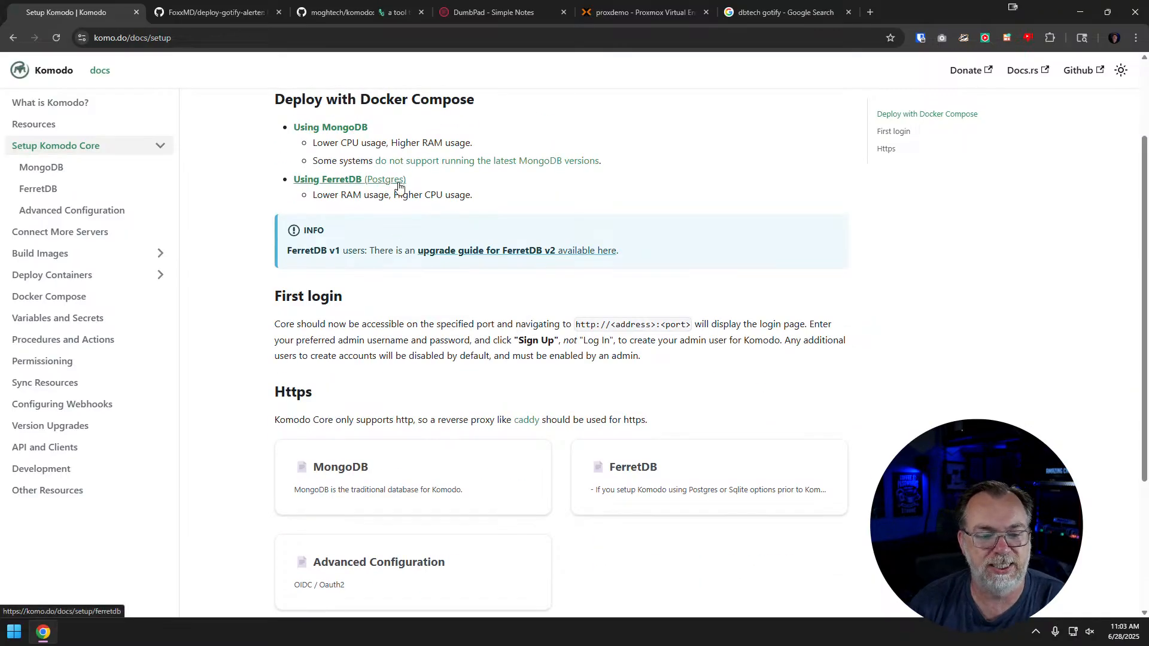
{"action": "scroll", "coordinate": [395, 183], "scroll_direction": "up", "scroll_amount": 1}
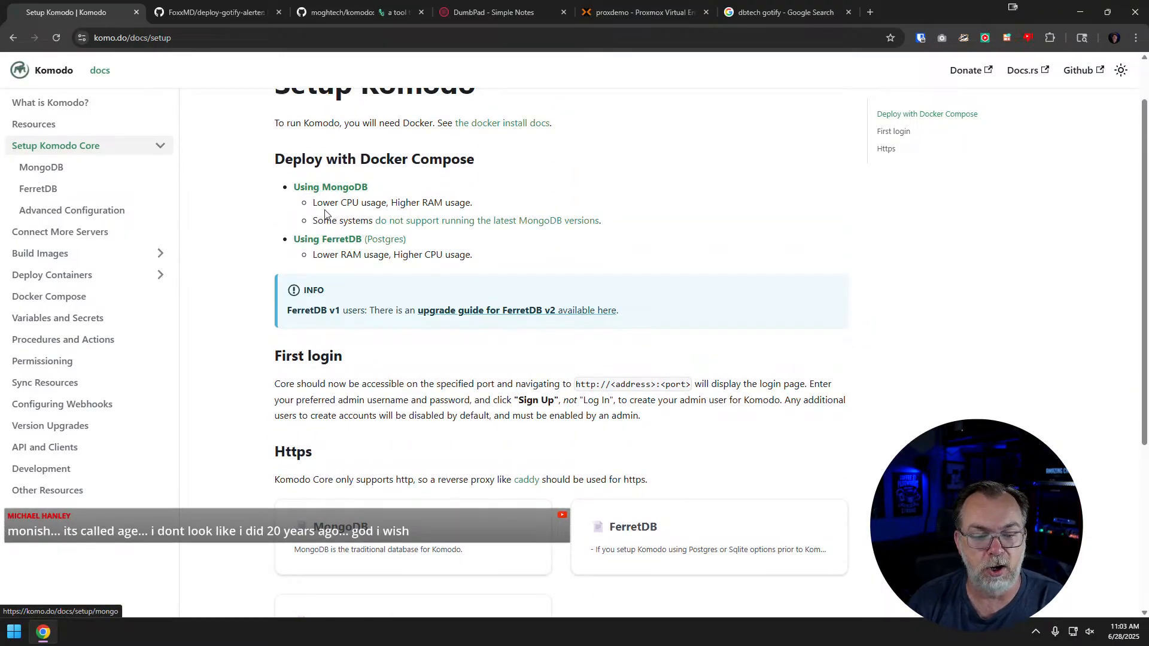
{"action": "left_click_drag", "start_coordinate": [311, 204], "coordinate": [383, 205]}
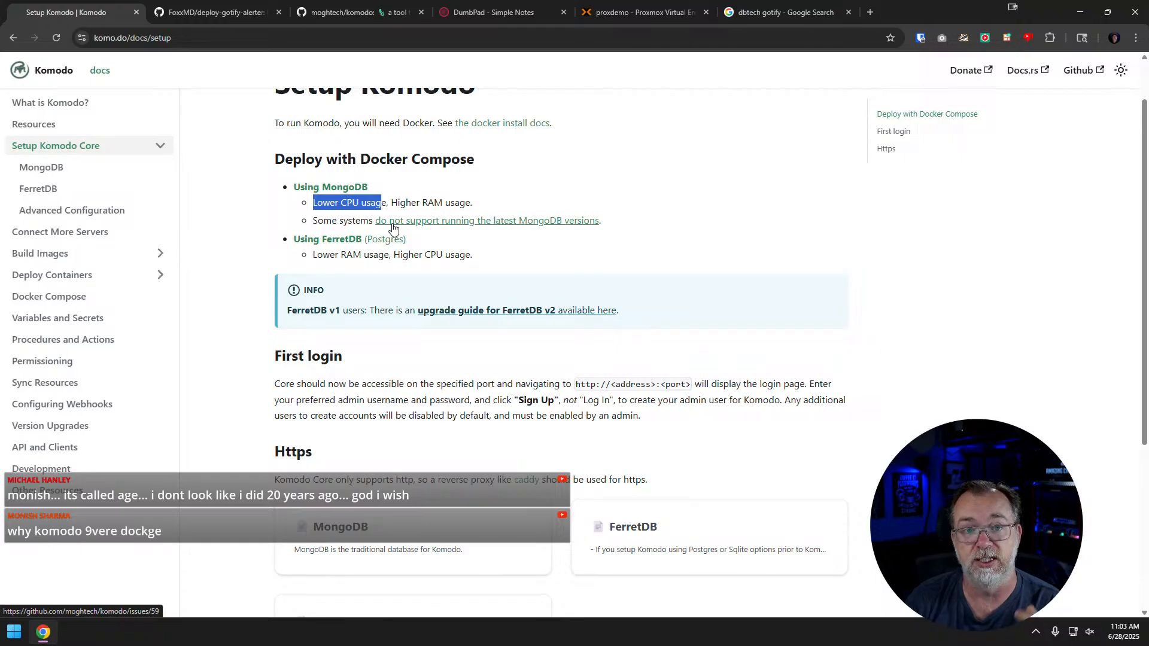
Open the GitHub issue about systems that do not support the latest MongoDB, read the MongoDB 4.4 workaround, and close the issue
{"action": "middle_click", "coordinate": [392, 228]}
{"action": "left_click", "coordinate": [208, 14]}
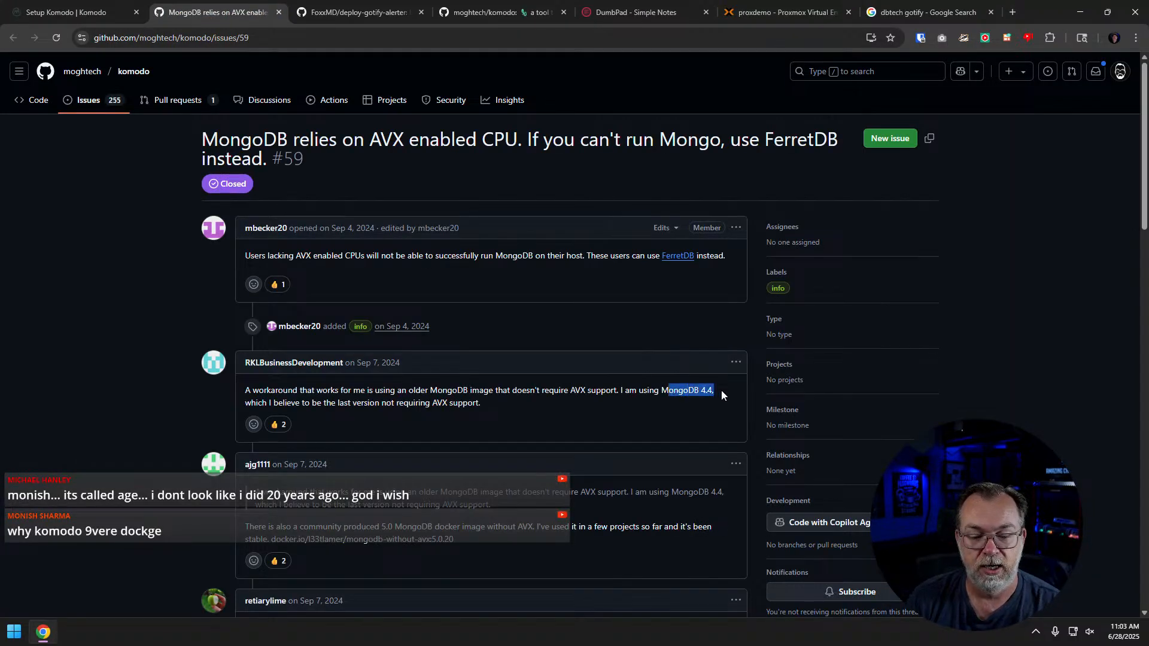
{"action": "left_click_drag", "start_coordinate": [668, 391], "coordinate": [730, 395]}
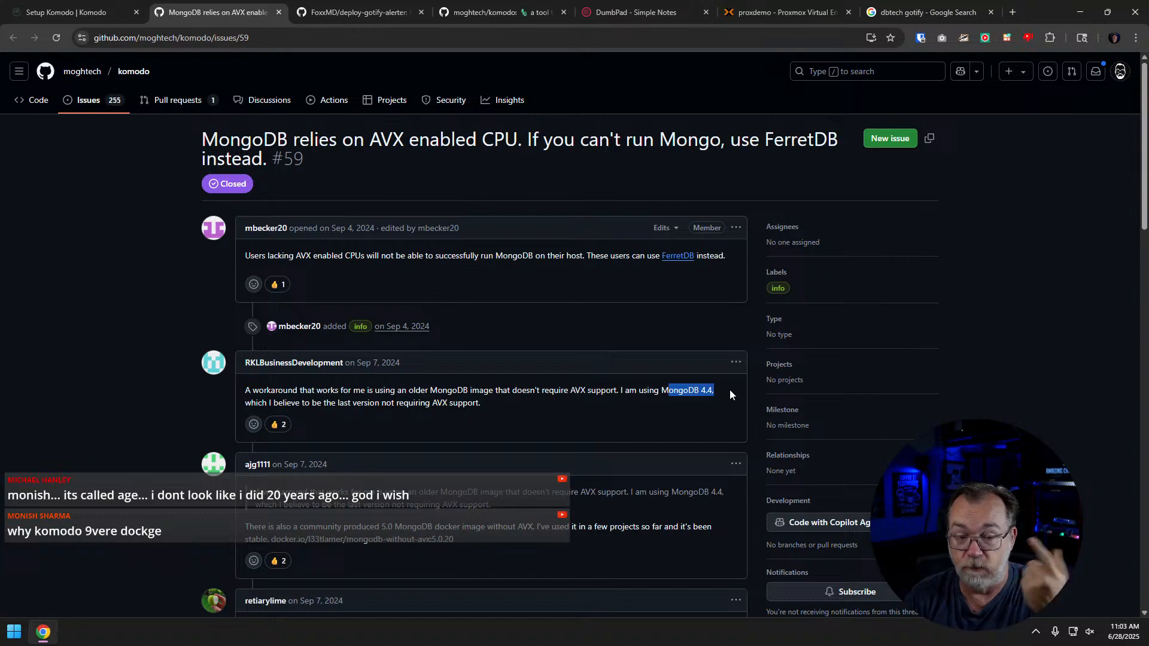
{"action": "middle_click", "coordinate": [185, 16]}
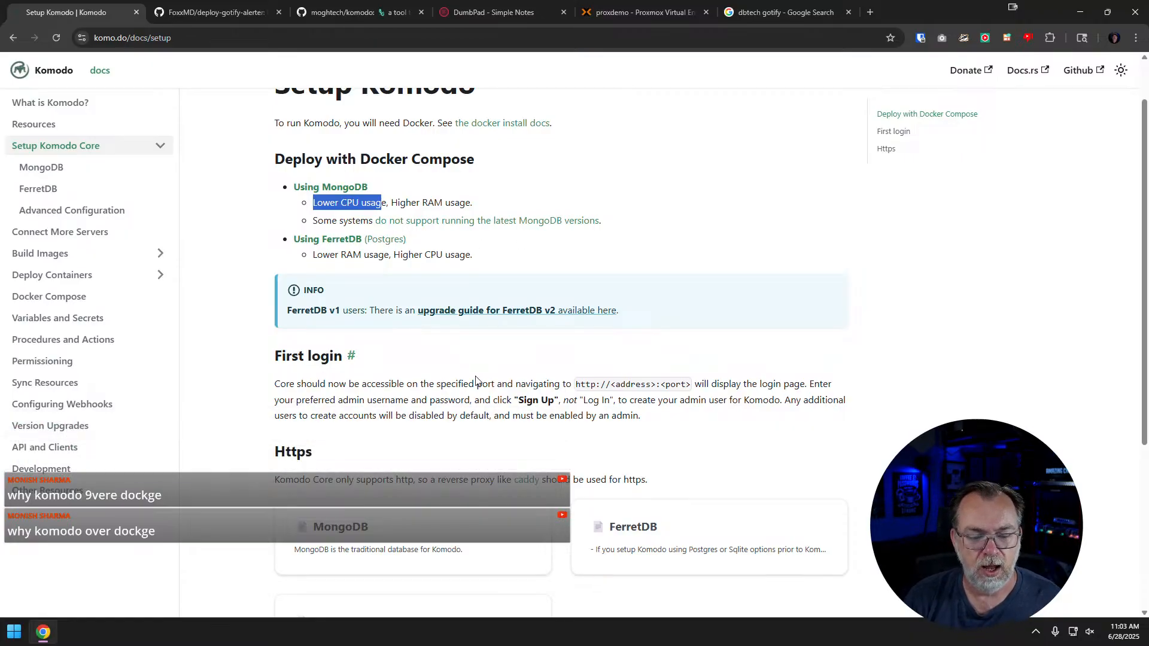
Open the MongoDB setup instructions and read the wget download commands and the step on editing komodo/compose.env
{"action": "left_click", "coordinate": [333, 188]}
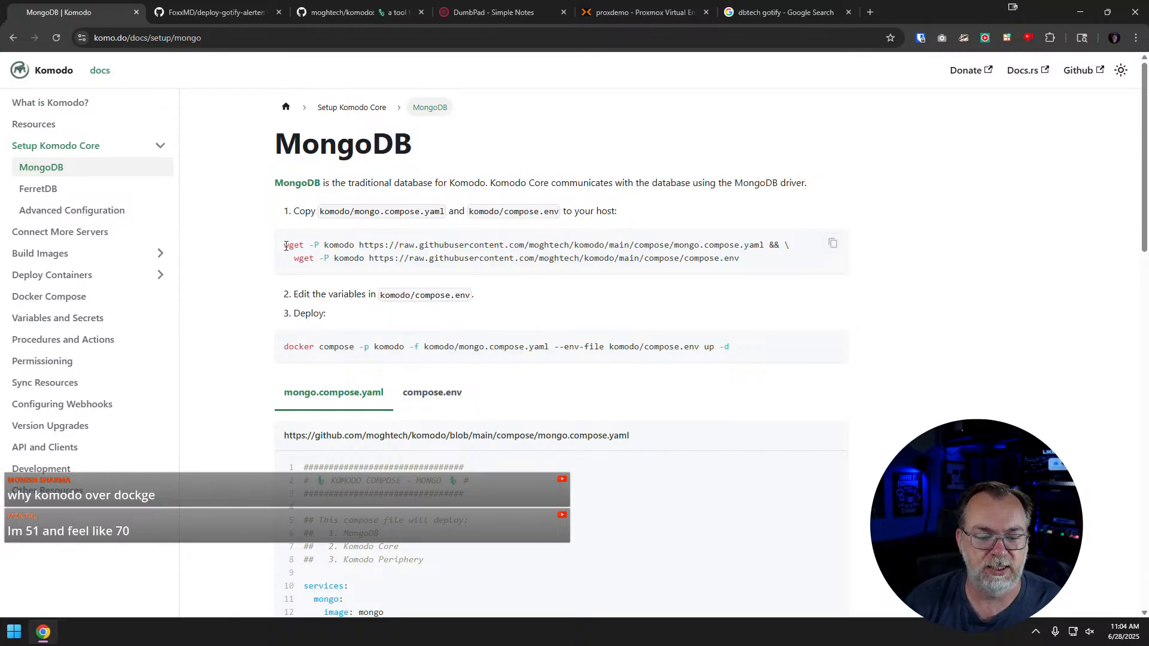
{"action": "left_click_drag", "start_coordinate": [285, 246], "coordinate": [816, 277]}
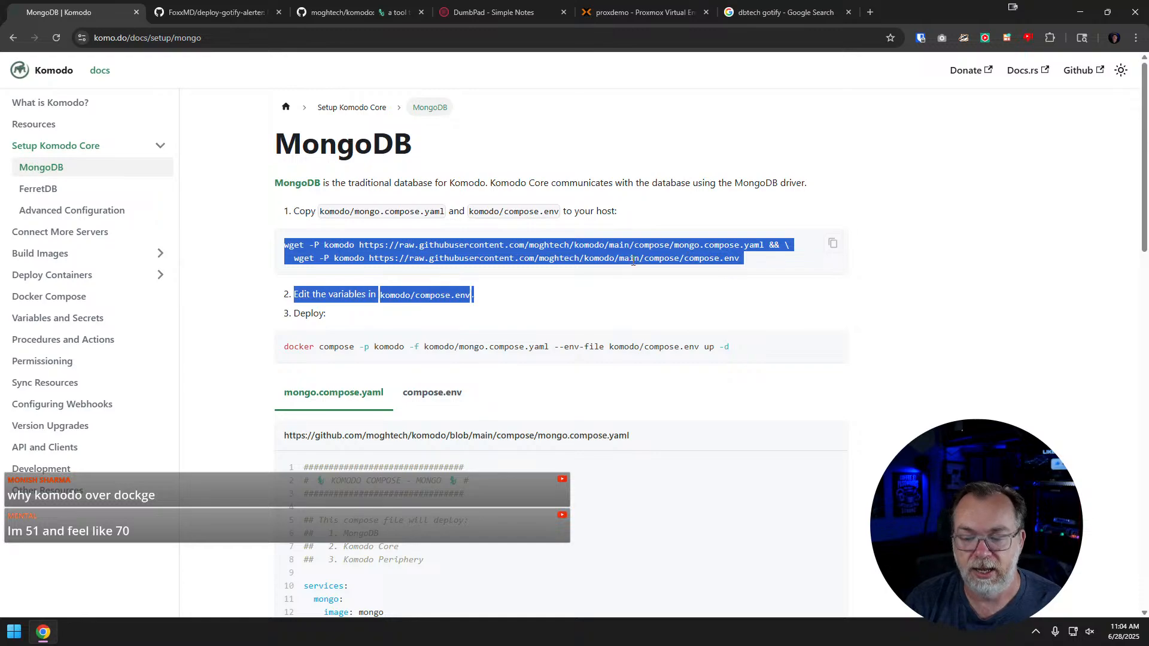
{"action": "left_click", "coordinate": [676, 294]}
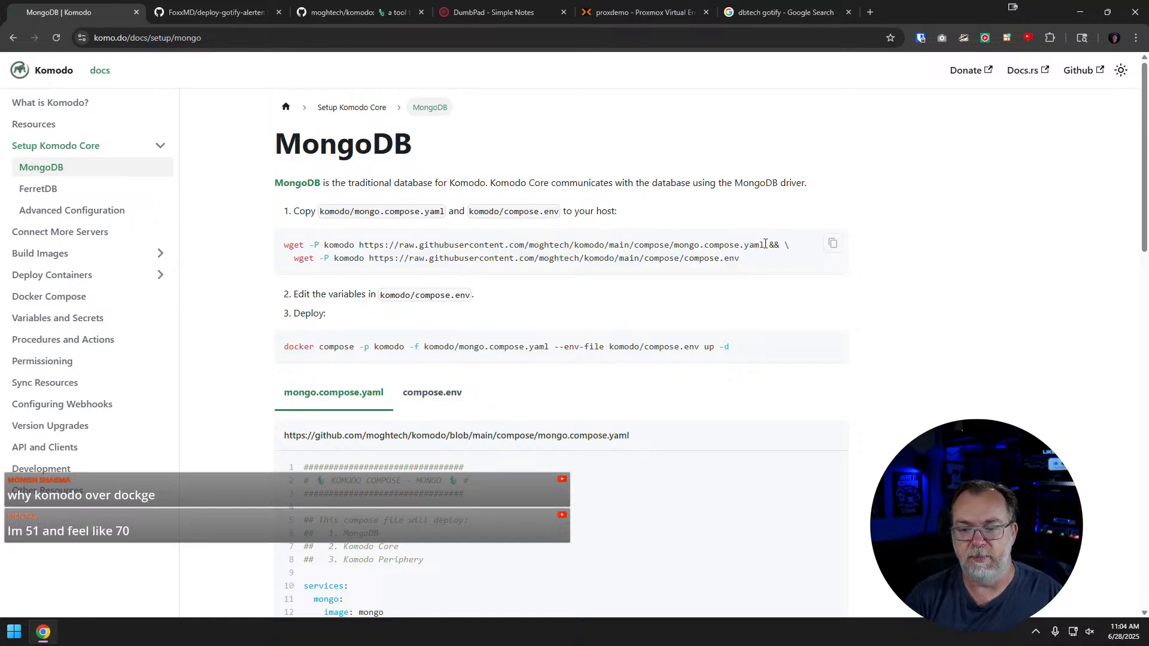
{"action": "left_click_drag", "start_coordinate": [769, 245], "coordinate": [790, 245]}
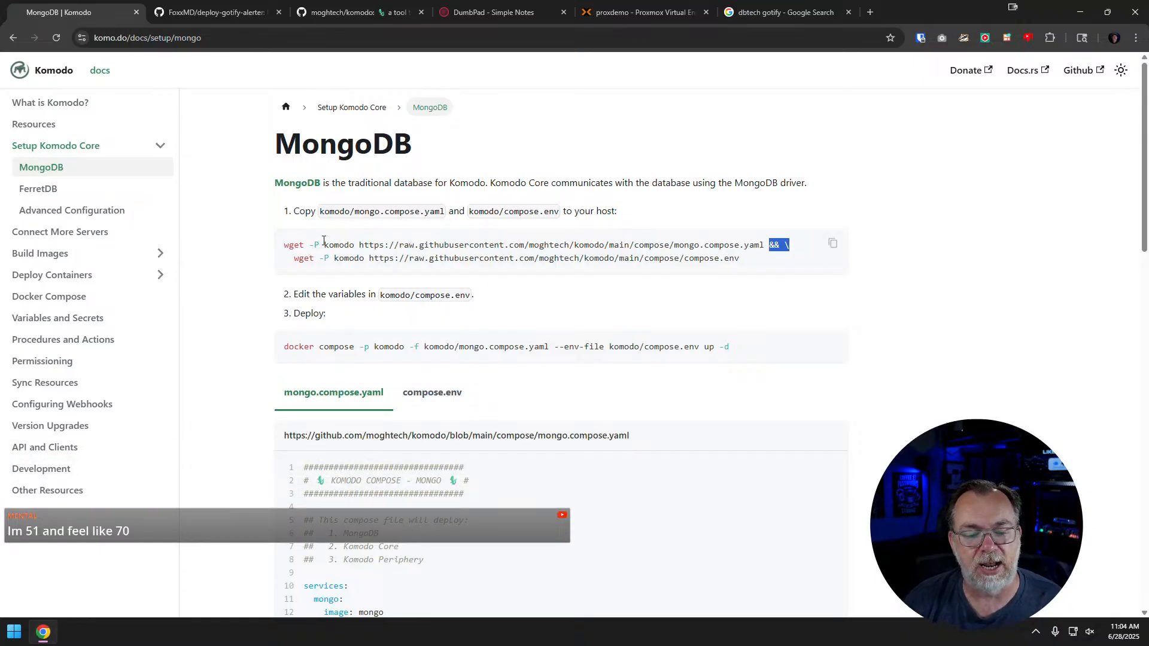
{"action": "left_click_drag", "start_coordinate": [360, 245], "coordinate": [765, 246]}
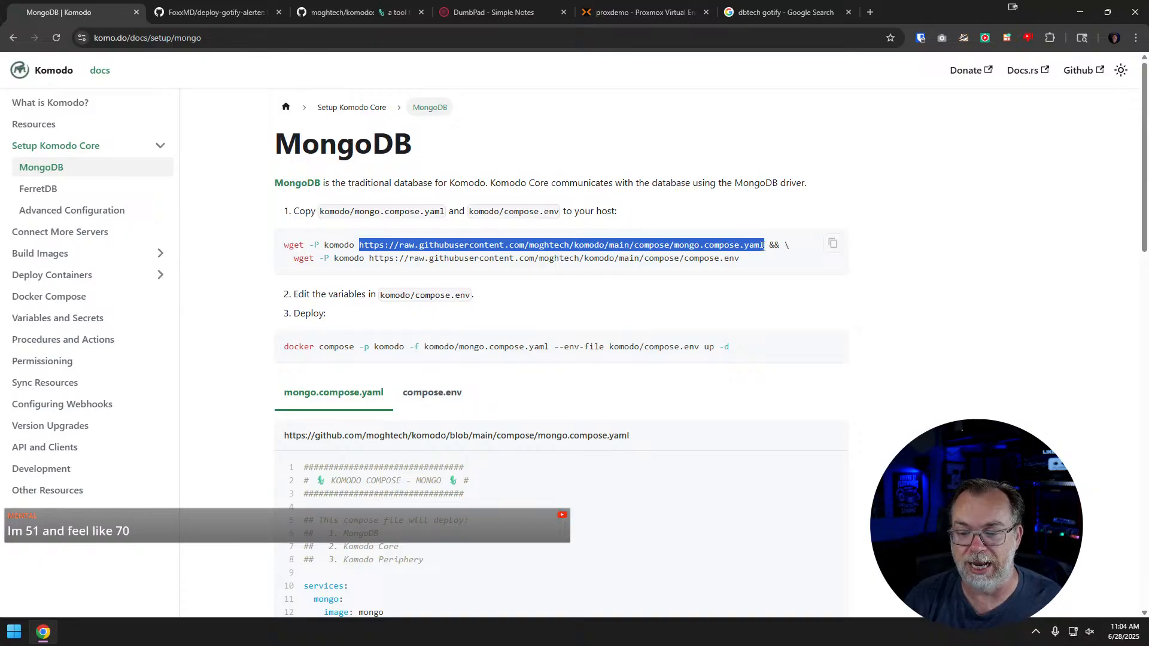
{"action": "double_click", "coordinate": [325, 245]}
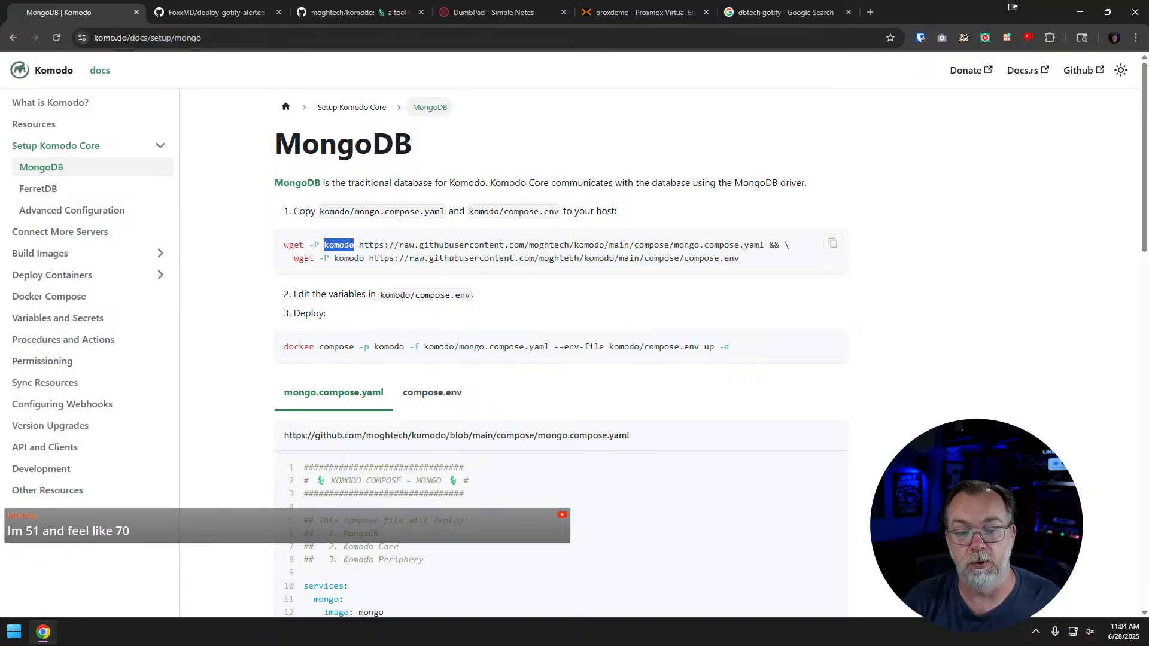
{"action": "left_click_drag", "start_coordinate": [333, 259], "coordinate": [739, 263]}
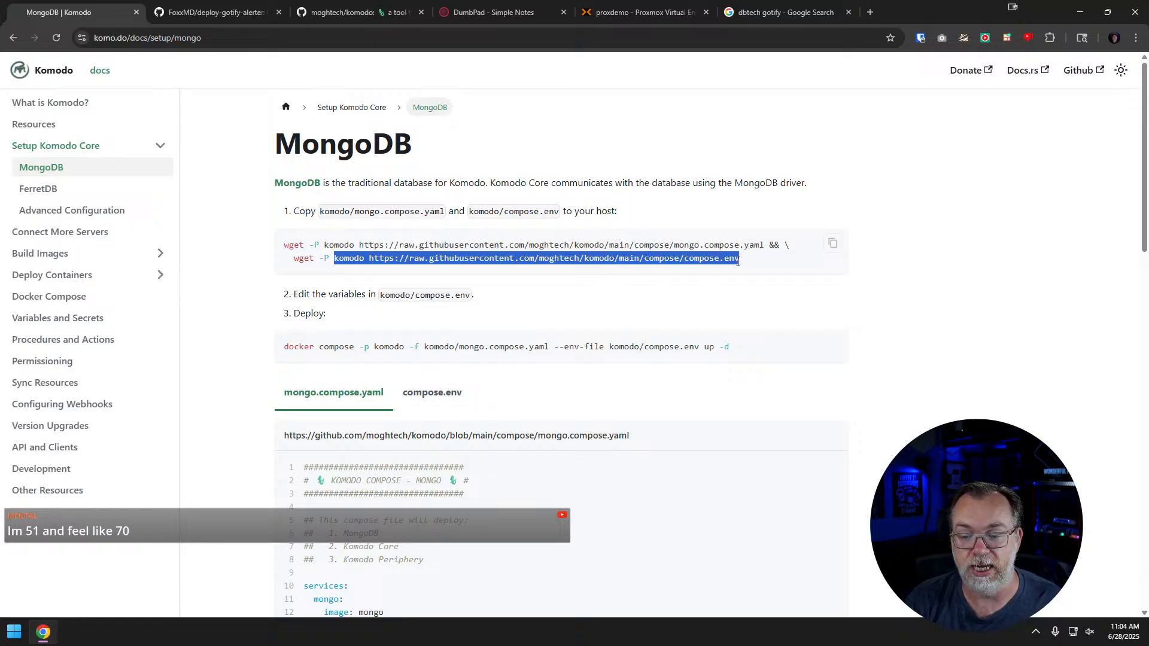
{"action": "double_click", "coordinate": [343, 258]}
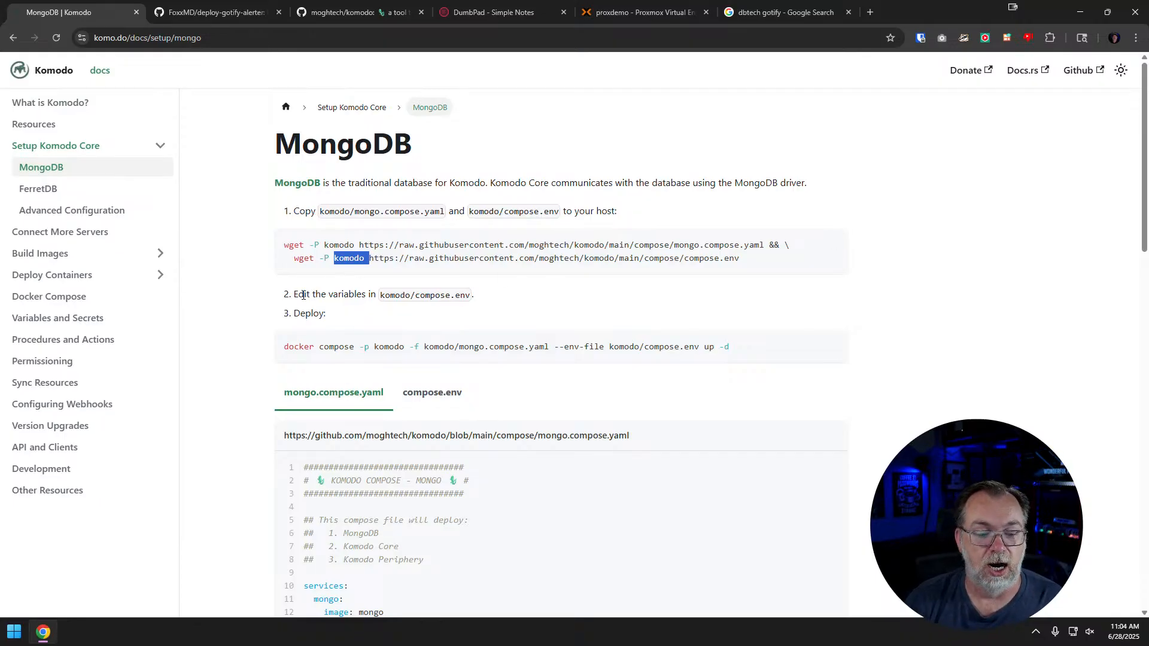
{"action": "left_click_drag", "start_coordinate": [294, 293], "coordinate": [492, 295]}
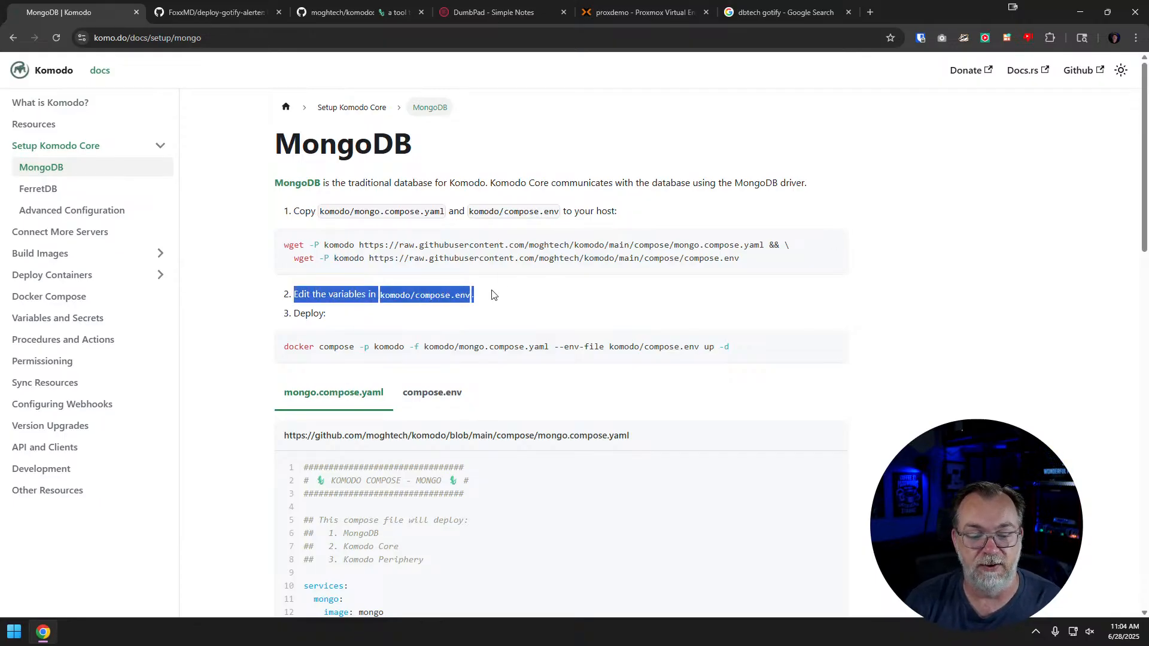
{"action": "left_click", "coordinate": [431, 298]}
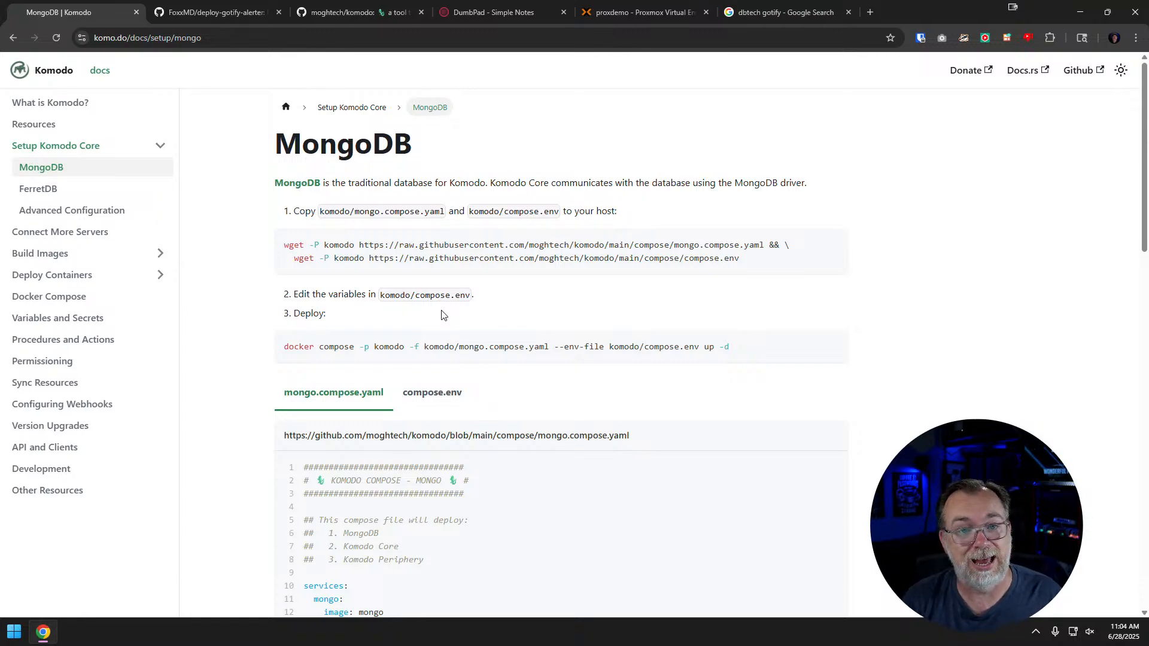
Look through the mongo.compose.yaml and compose.env file contents on the MongoDB setup page
{"action": "scroll", "coordinate": [443, 314], "scroll_direction": "down", "scroll_amount": 5}
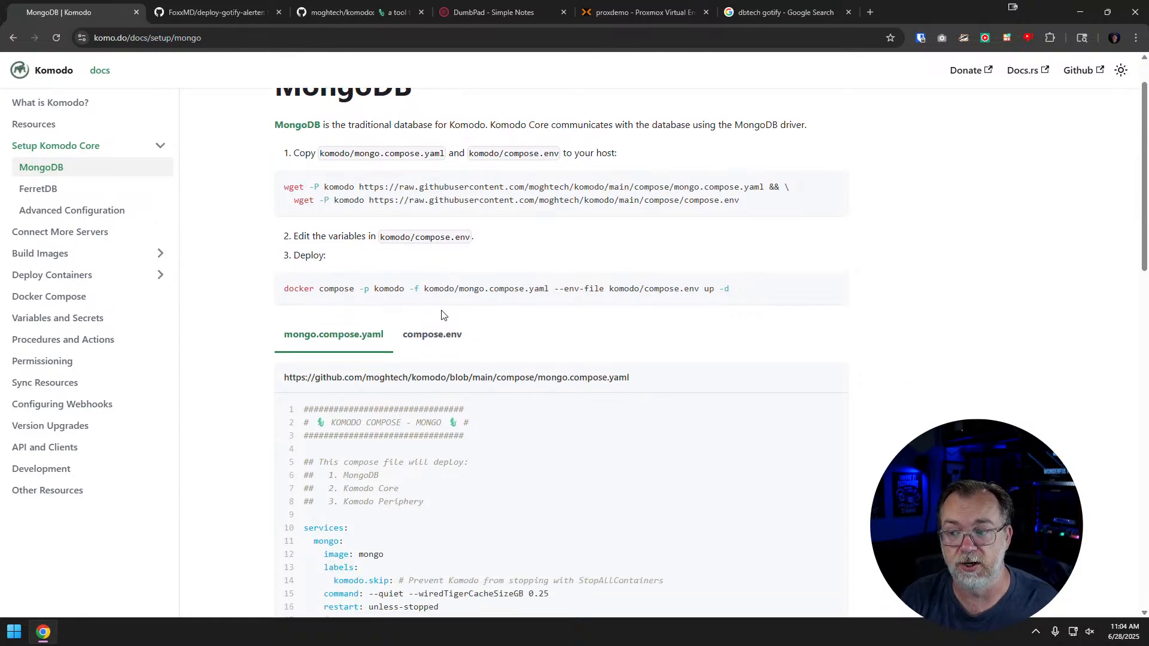
{"action": "scroll", "coordinate": [394, 219], "scroll_direction": "down", "scroll_amount": 10}
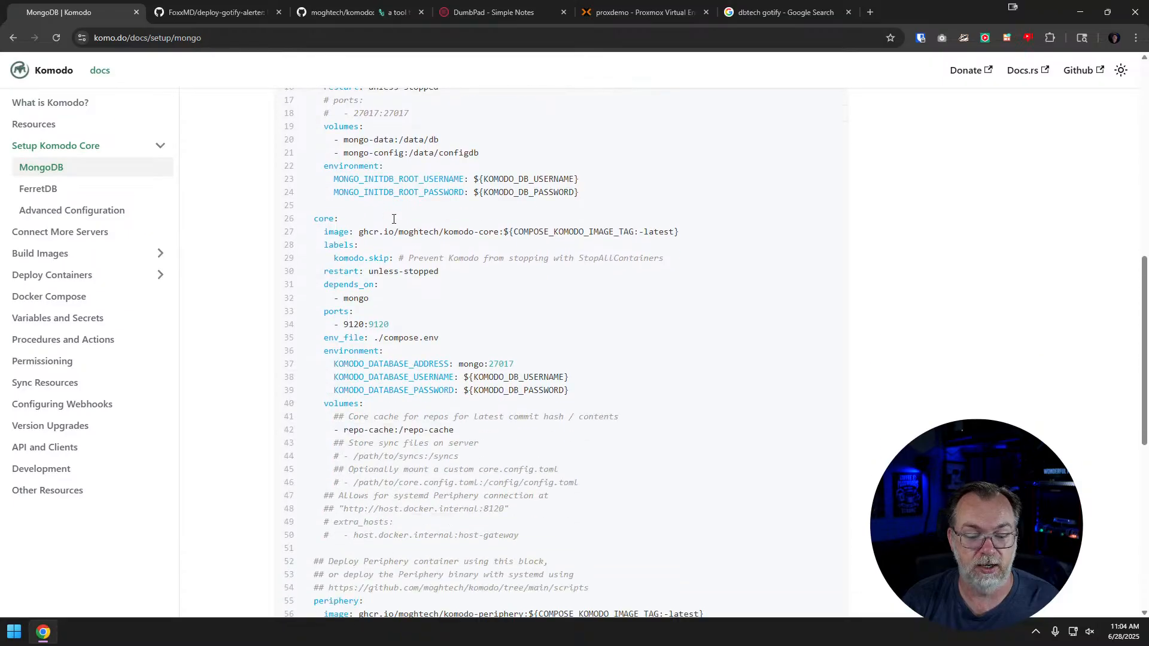
{"action": "scroll", "coordinate": [394, 219], "scroll_direction": "up", "scroll_amount": 15}
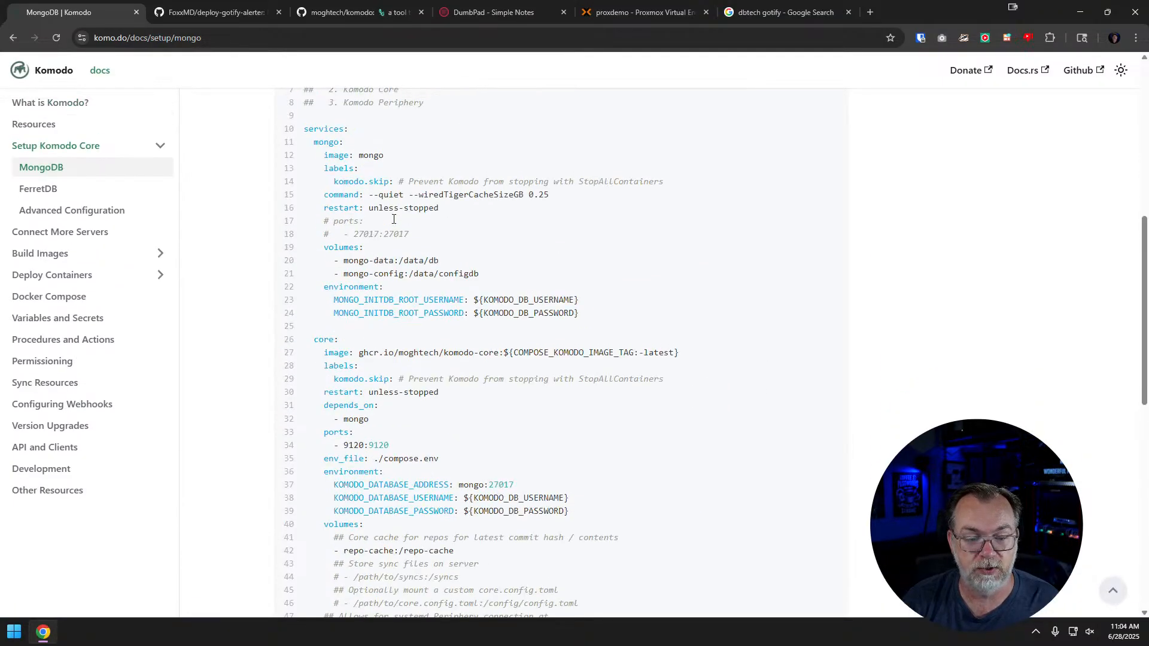
{"action": "left_click", "coordinate": [431, 351]}
{"action": "scroll", "coordinate": [486, 312], "scroll_direction": "down", "scroll_amount": 9}
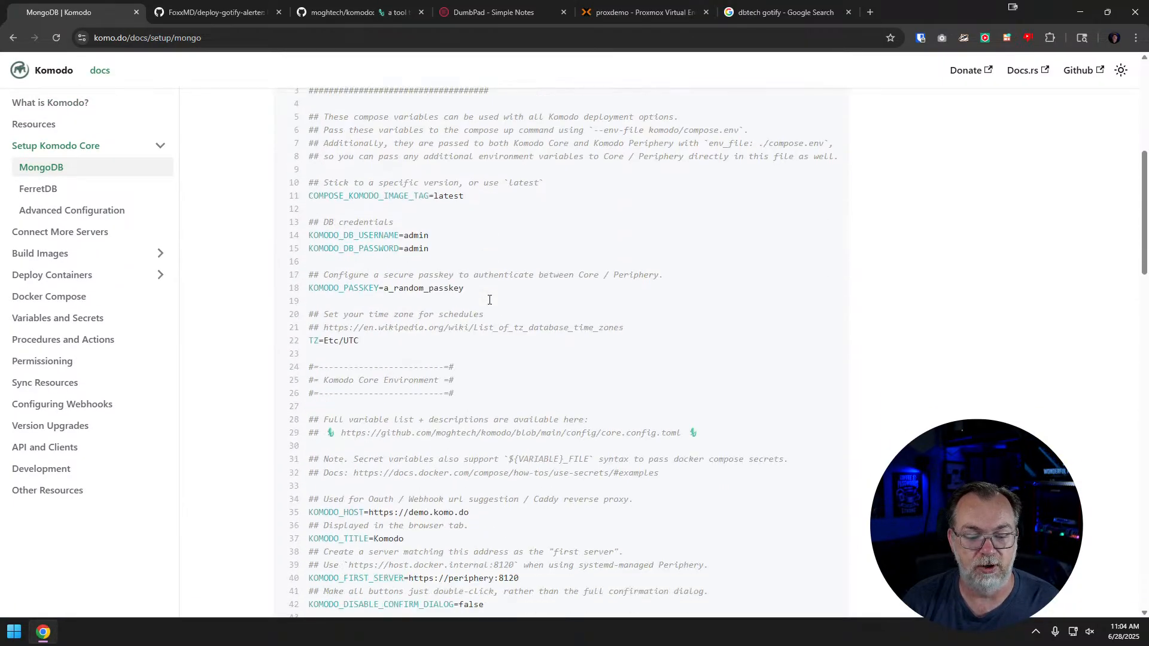
{"action": "scroll", "coordinate": [490, 300], "scroll_direction": "up", "scroll_amount": 4}
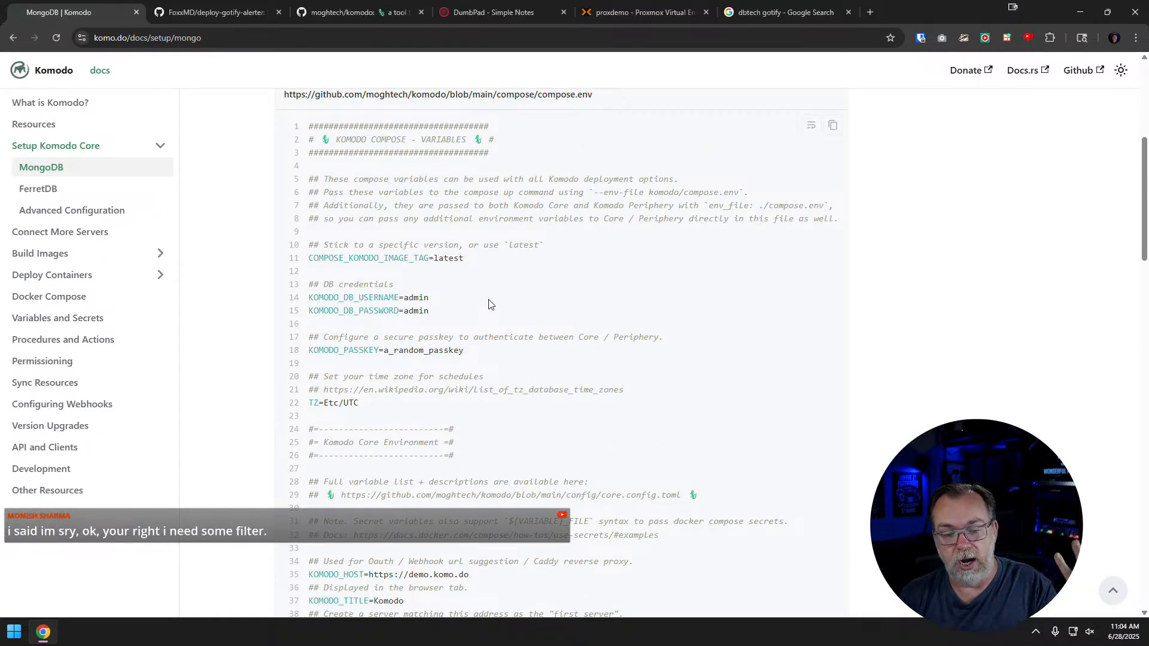
Copy the wget commands for mongo.compose.yaml and compose.env and run them in the komodomaster console in Proxmox
{"action": "scroll", "coordinate": [488, 304], "scroll_direction": "up", "scroll_amount": 5}
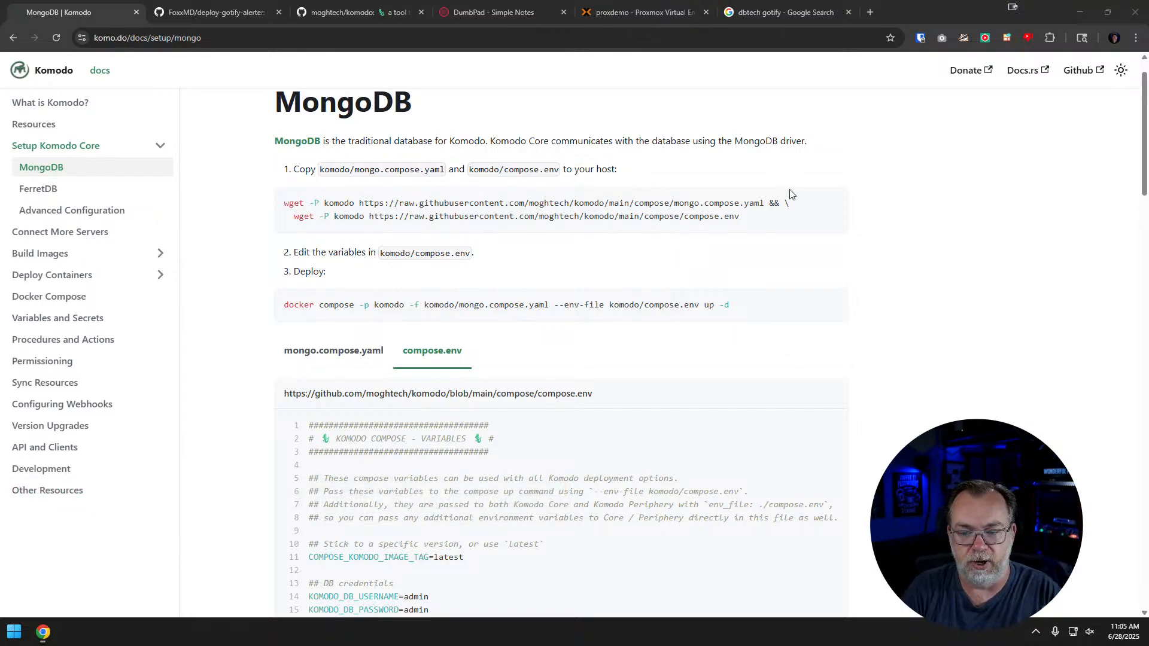
{"action": "left_click", "coordinate": [833, 201]}
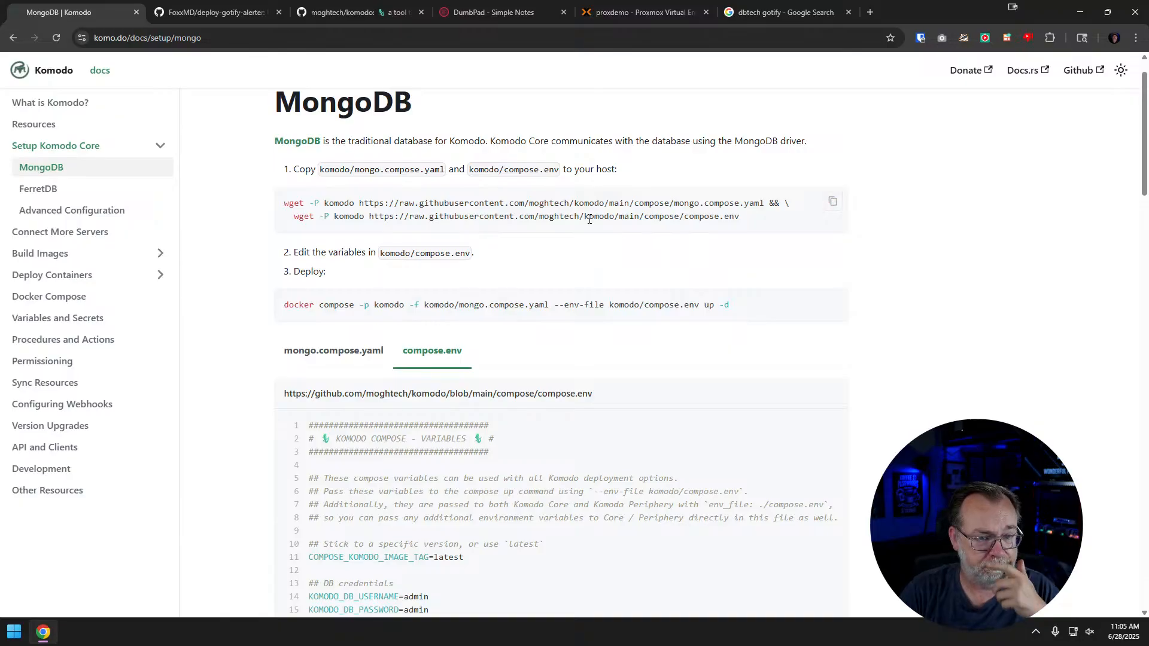
{"action": "left_click", "coordinate": [611, 14]}
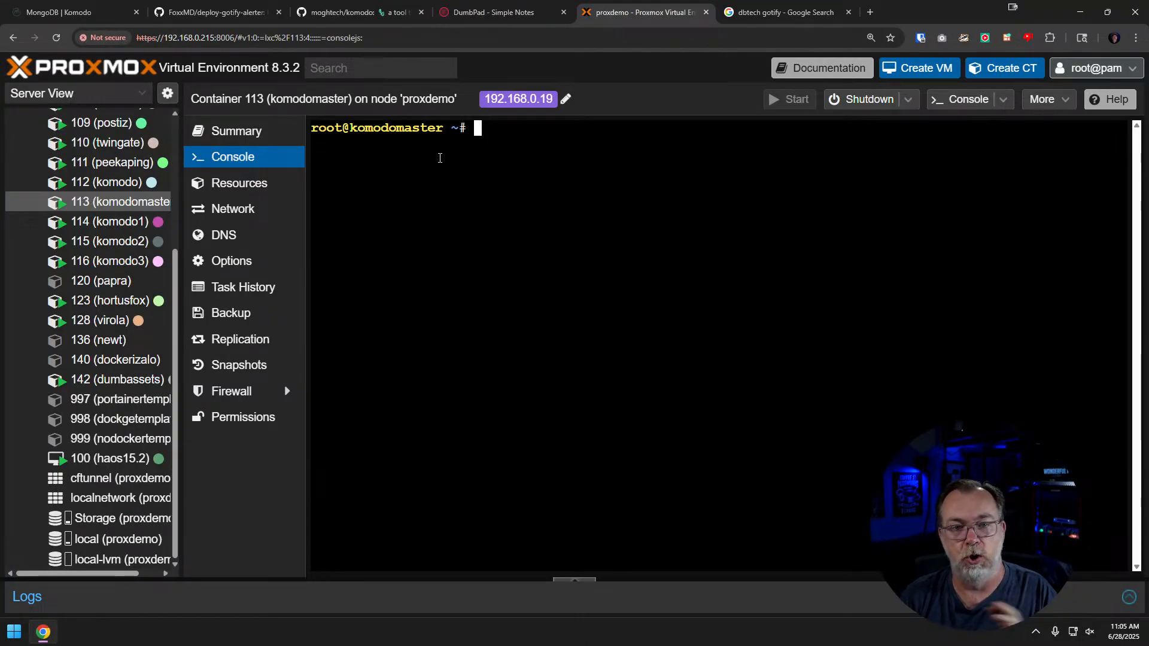
{"action": "key", "text": "ctrl+v"}
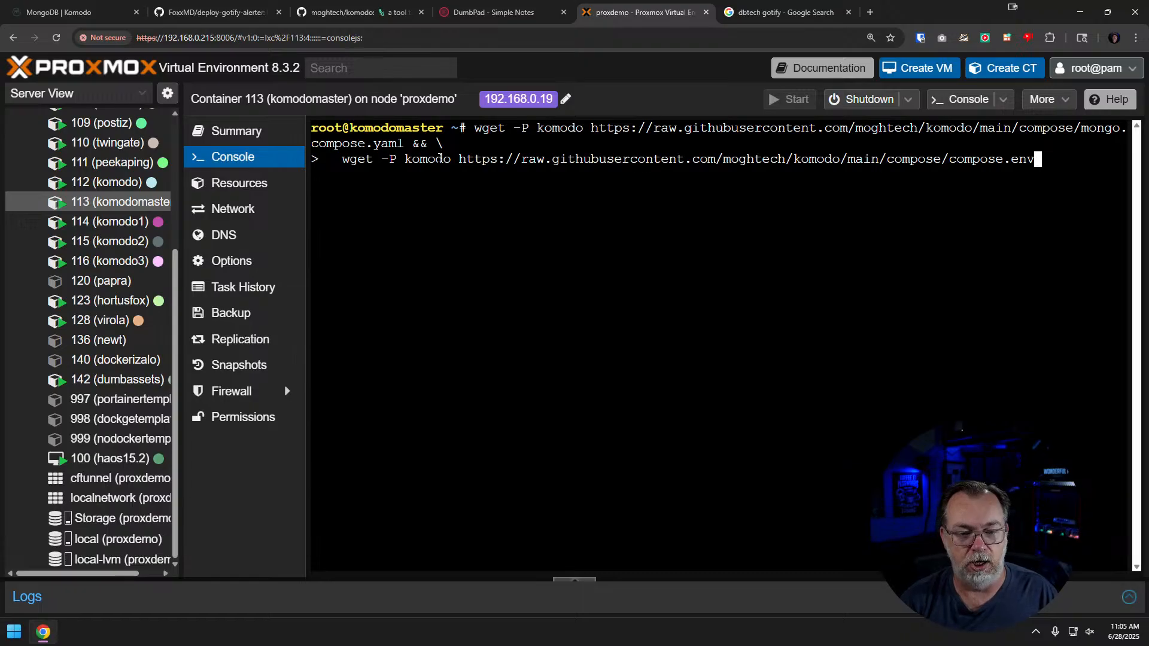
{"action": "key", "text": "Return"}
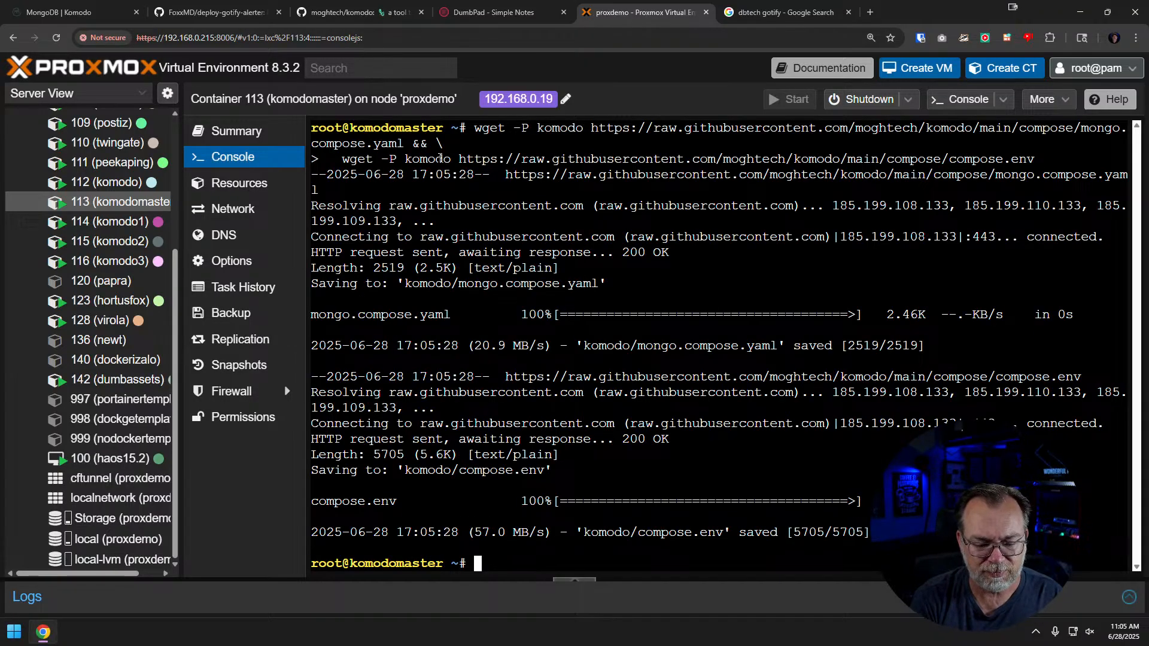
Clear the komodomaster console and list the contents of the home directory
{"action": "key", "text": "ctrl+l"}
{"action": "type", "text": "ls"}
{"action": "key", "text": "Return"}
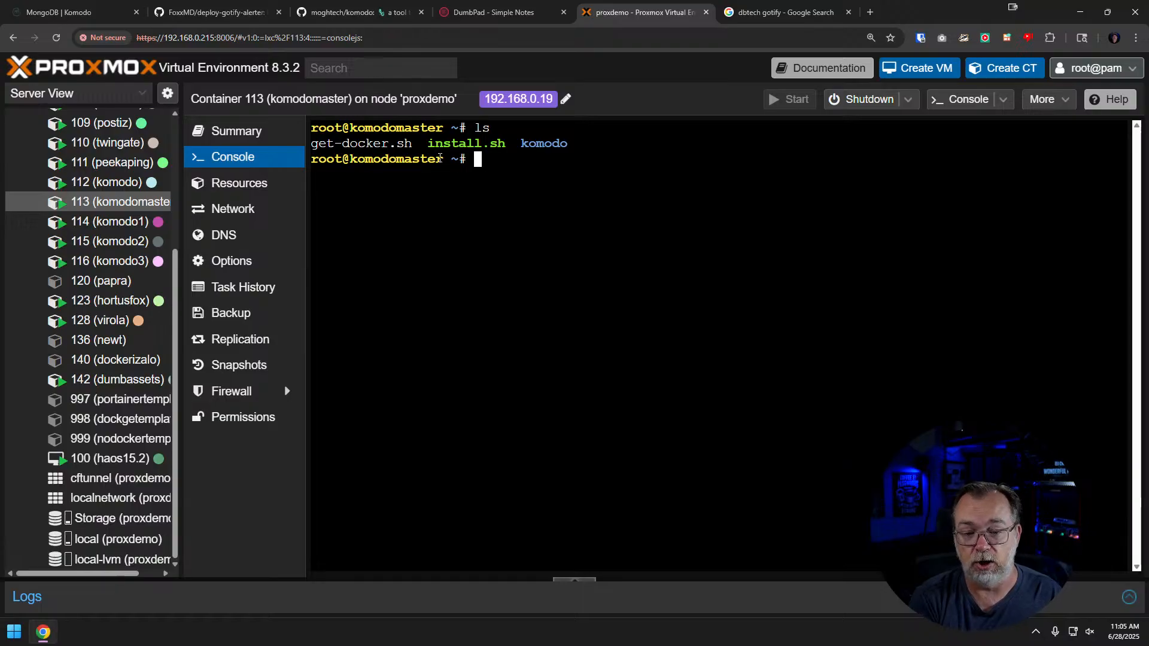
{"action": "left_click_drag", "start_coordinate": [521, 142], "coordinate": [571, 144]}
Change into the komodo directory and list its files
{"action": "type", "text": "cd c"}
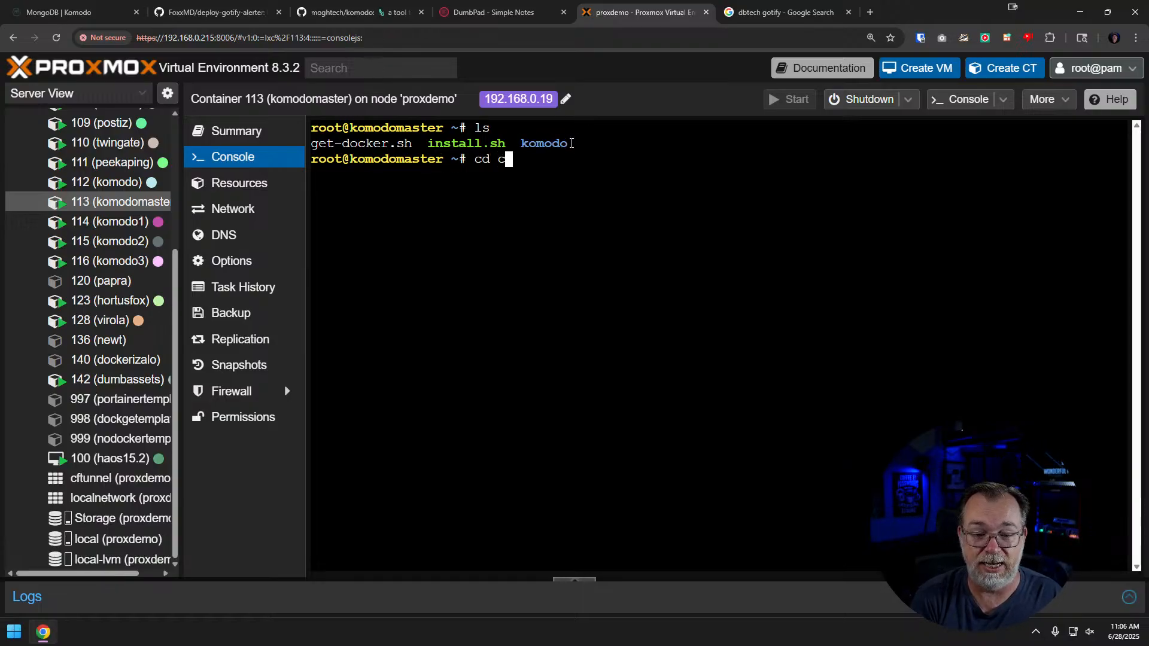
{"action": "key", "text": "BackSpace"}
{"action": "type", "text": "kom"}
{"action": "key", "text": "Tab"}
{"action": "key", "text": "Return"}
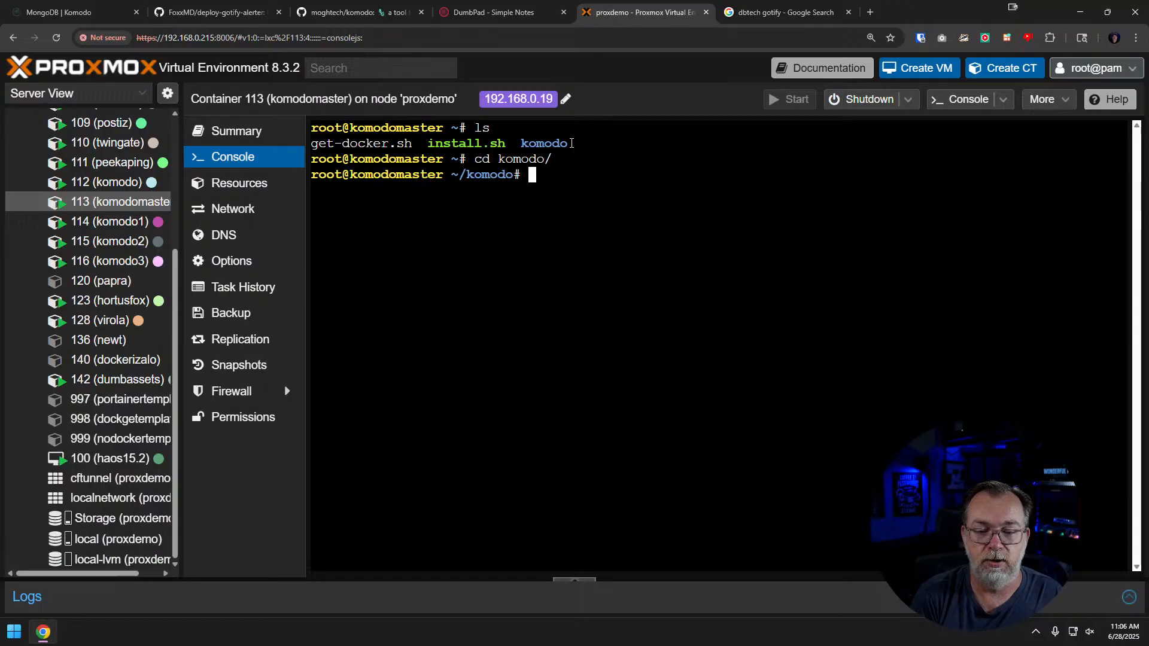
{"action": "type", "text": "ls"}
{"action": "key", "text": "Return"}
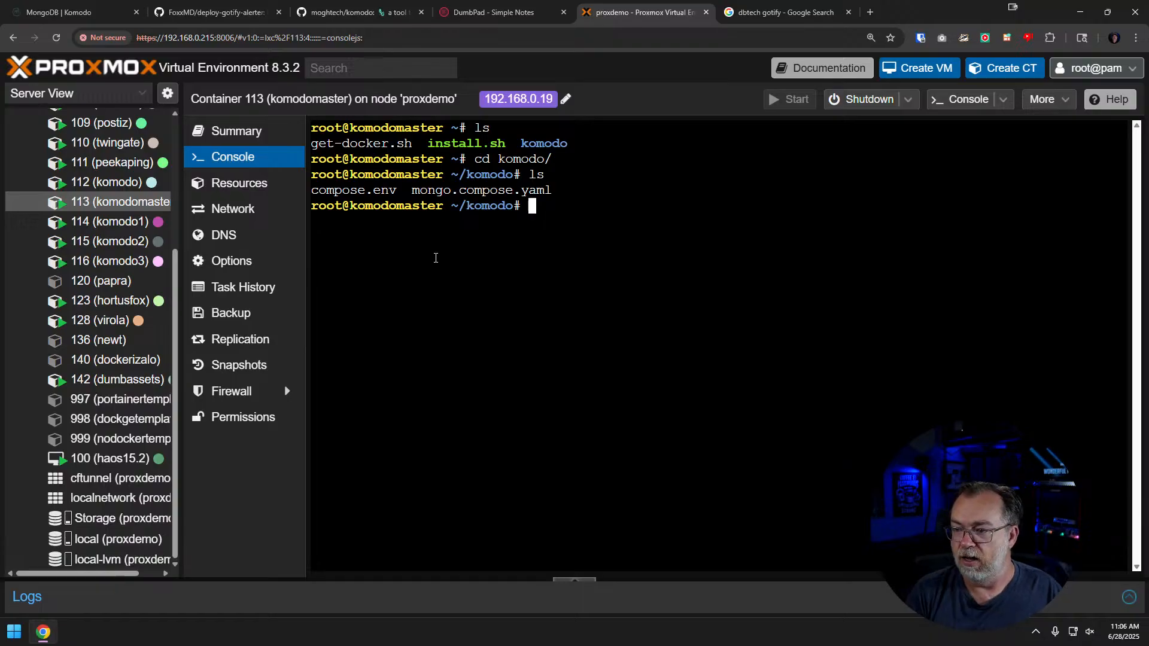
Enlarge the Proxmox page and narrow the server tree to give the console more room
{"action": "key", "text": "ctrl+plus"}
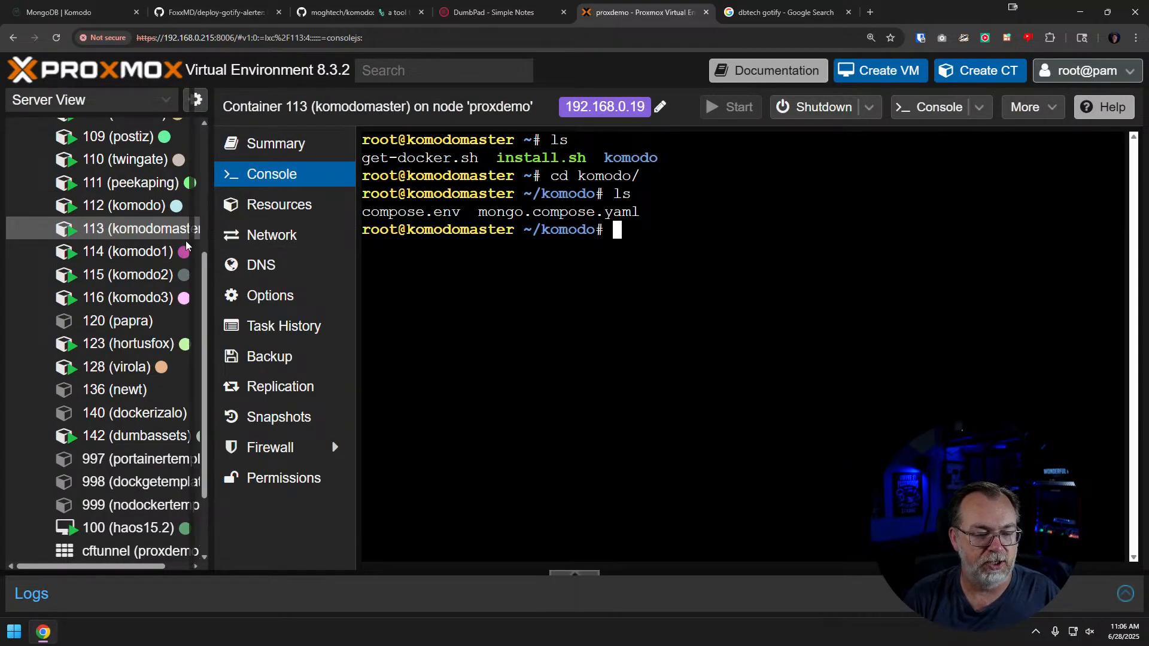
{"action": "left_click_drag", "start_coordinate": [211, 245], "coordinate": [106, 247]}
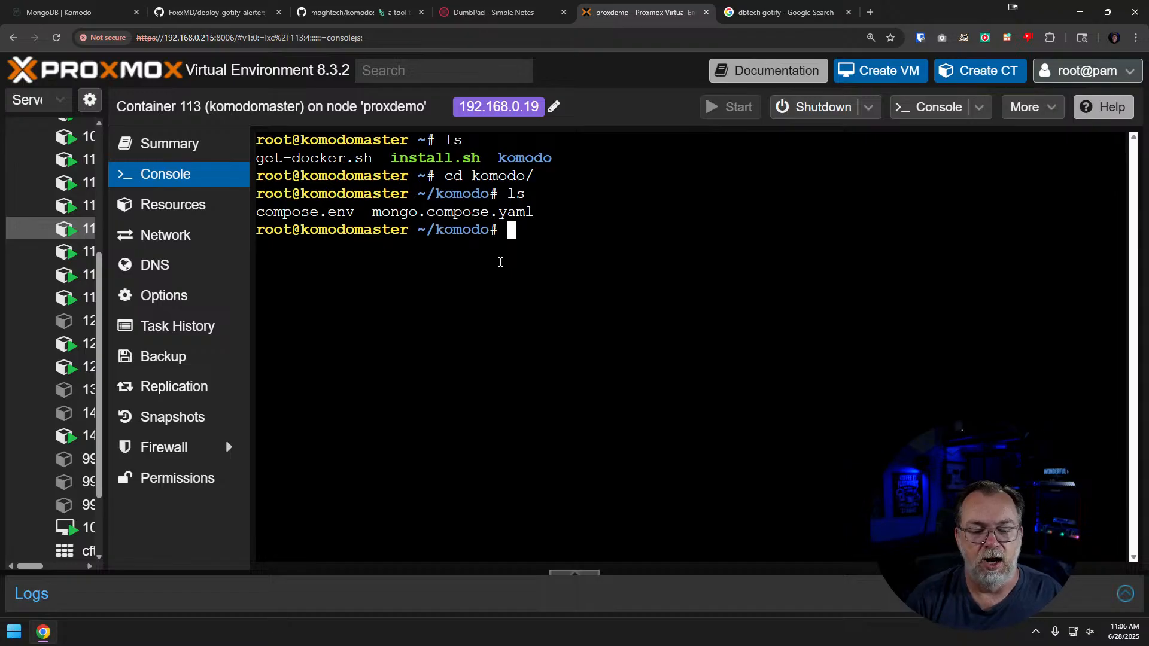
Open compose.env from the komodo directory in the nano editor
{"action": "key", "text": "ctrl+plus"}
{"action": "type", "text": "nano com"}
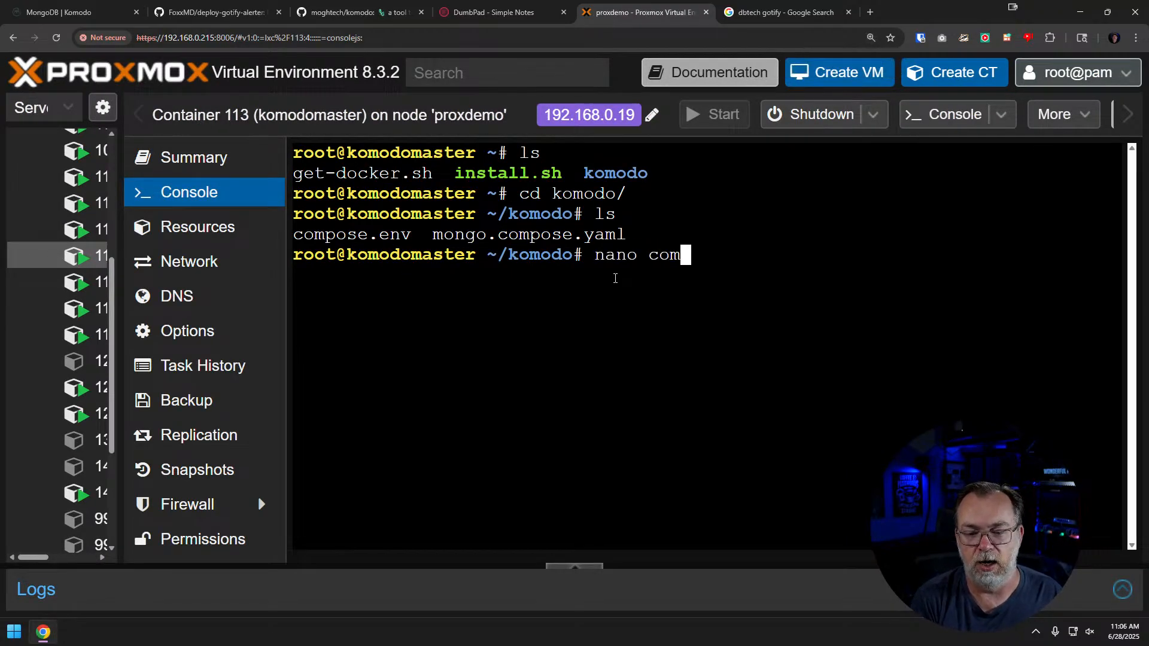
{"action": "key", "text": "Tab"}
{"action": "key", "text": "Return"}
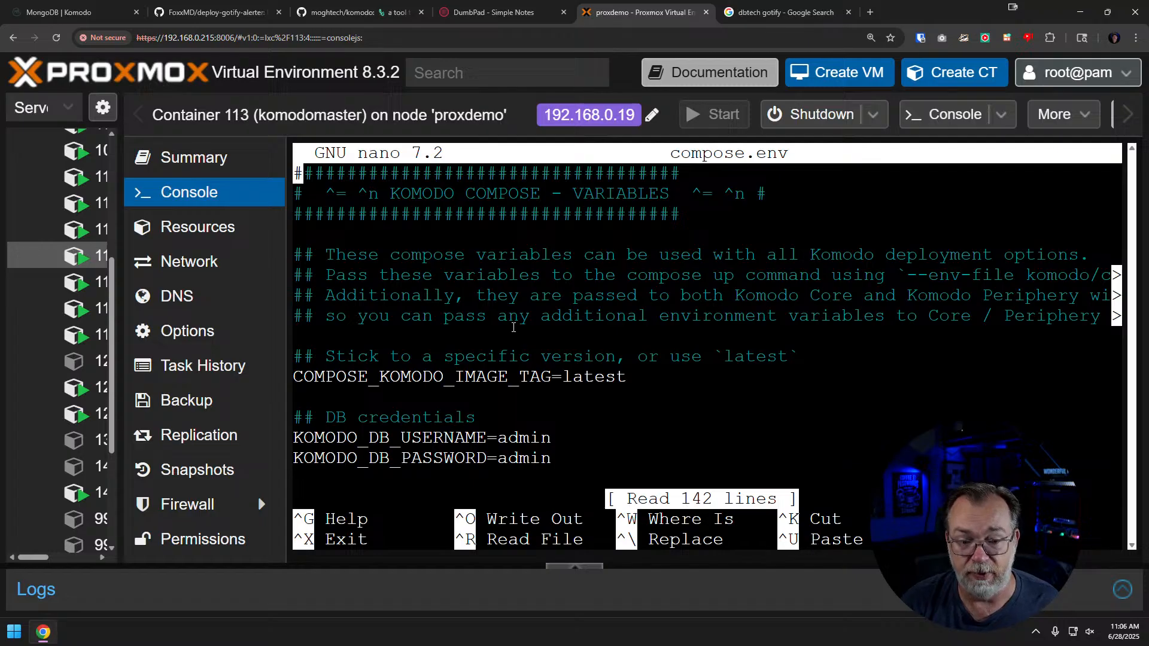
Review the image tag and the database username and password variables in compose.env
{"action": "key", "text": "Down"}
{"action": "key", "text": "Down"}
{"action": "key", "text": "Down"}
{"action": "key", "text": "Down"}
{"action": "key", "text": "Down"}
{"action": "key", "text": "Down"}
{"action": "key", "text": "Down"}
{"action": "key", "text": "Down"}
{"action": "key", "text": "Down"}
{"action": "key", "text": "Down"}
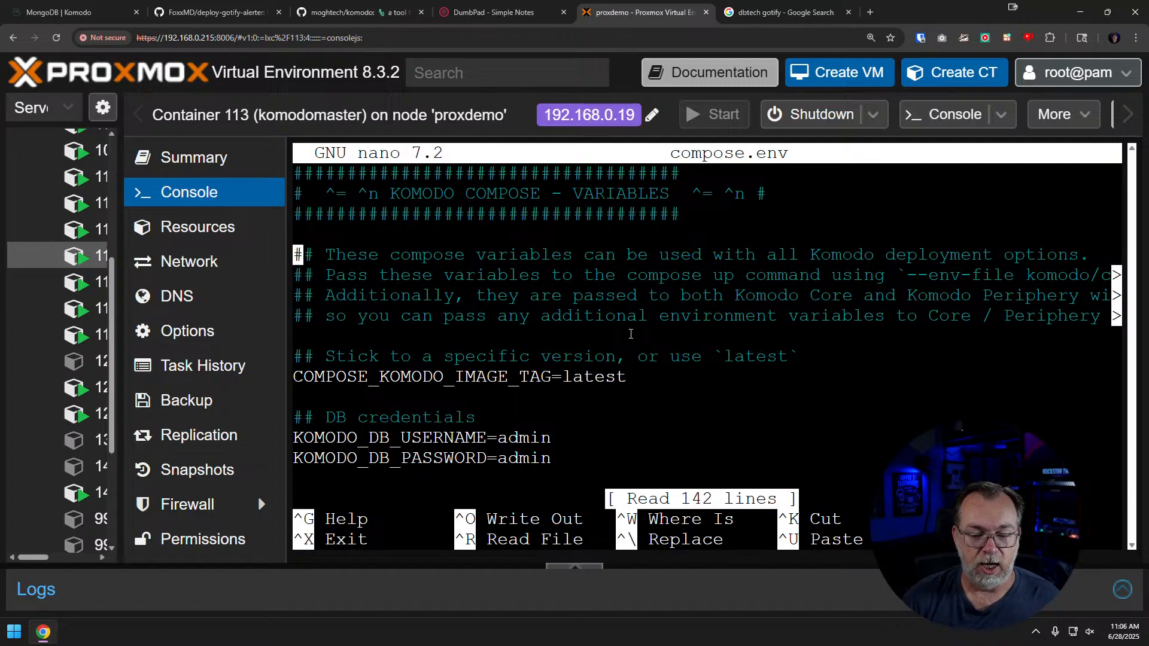
{"action": "key", "text": "Down"}
{"action": "key", "text": "Down"}
{"action": "key", "text": "Down"}
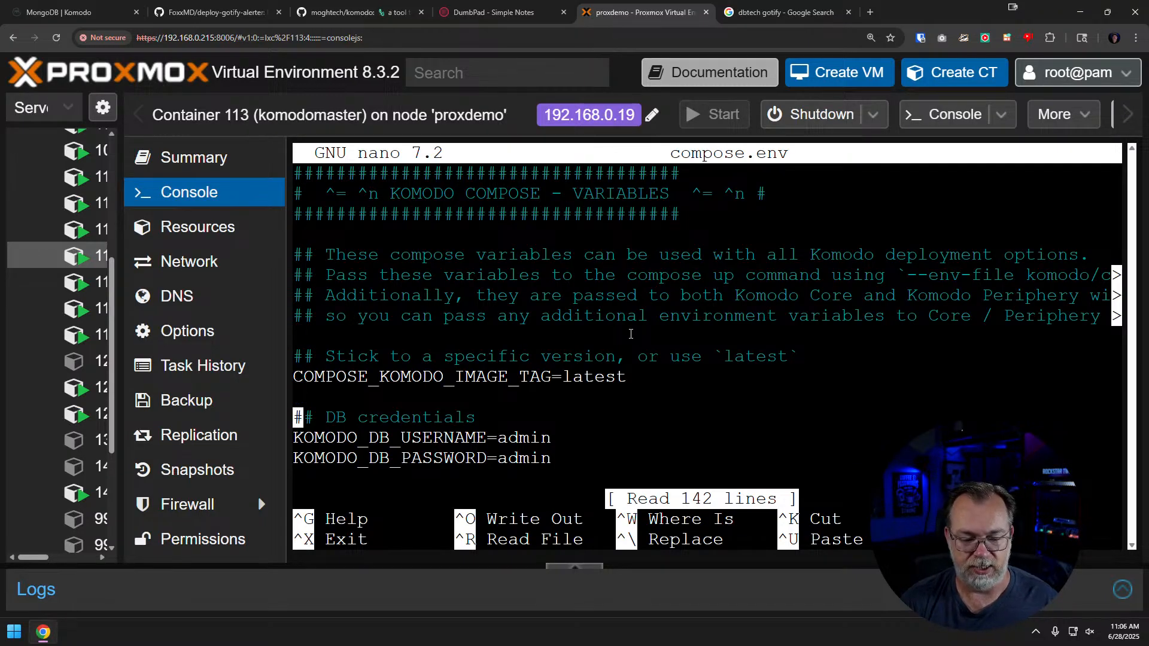
{"action": "key", "text": "Down"}
{"action": "key", "text": "Down"}
{"action": "key", "text": "Down"}
{"action": "key", "text": "Down"}
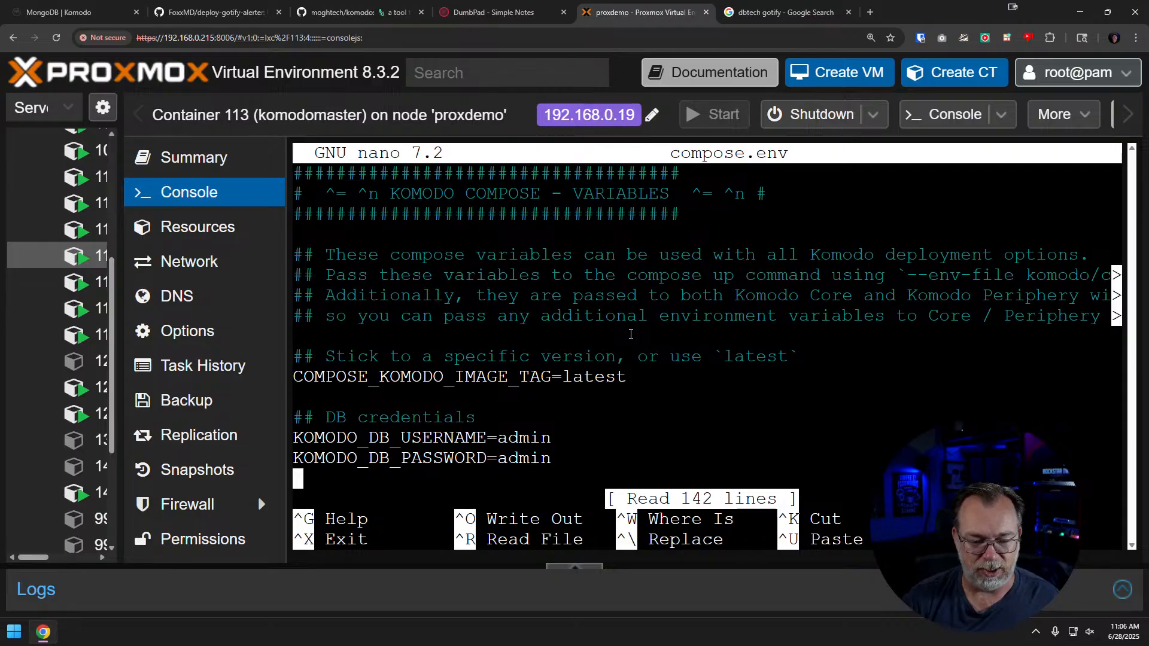
{"action": "key", "text": "Up"}
{"action": "key", "text": "Up"}
{"action": "key", "text": "Up"}
{"action": "key", "text": "Down"}
{"action": "key", "text": "Up"}
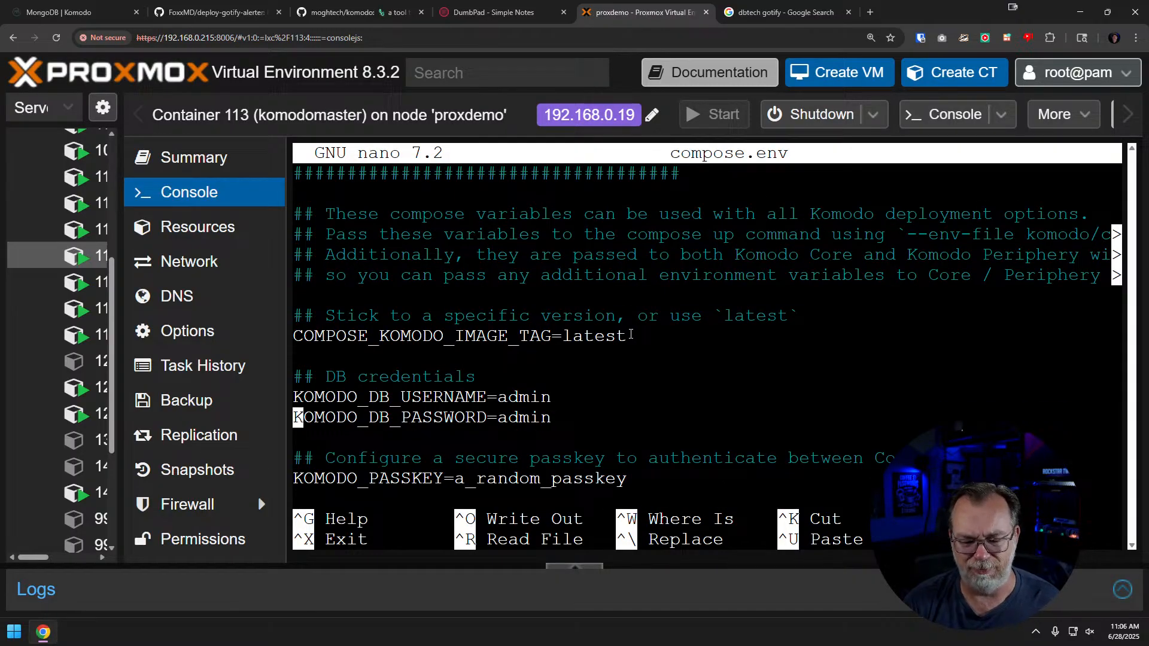
{"action": "key", "text": "Down"}
{"action": "key", "text": "Up"}
{"action": "key", "text": "Left"}
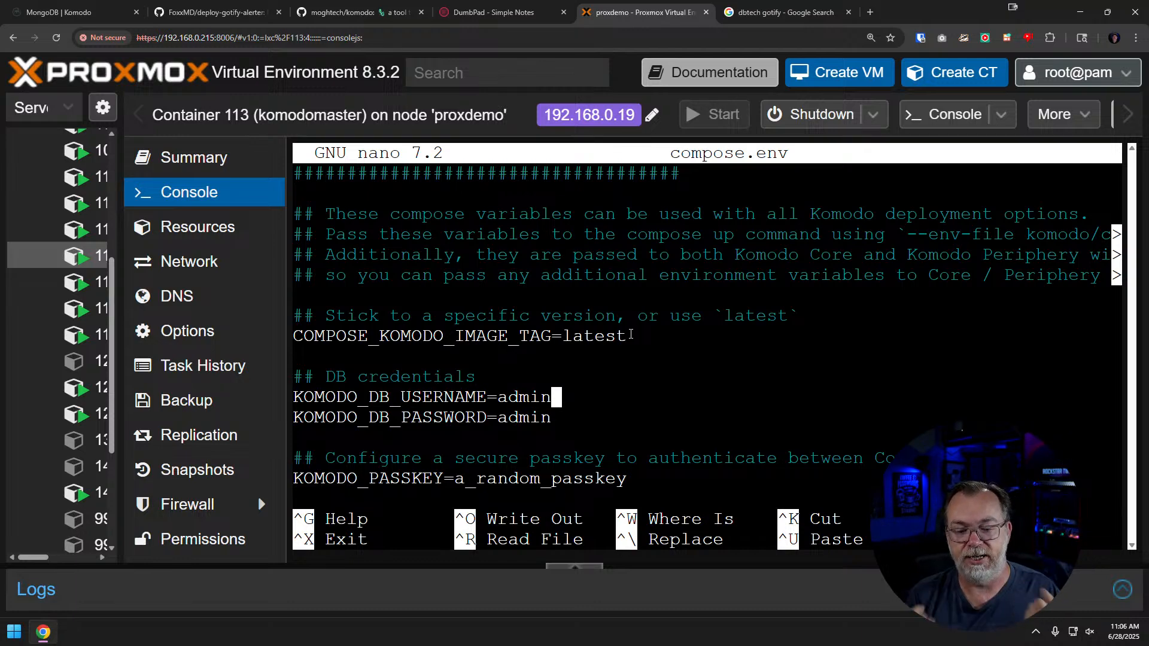
Replace the placeholder value of KOMODO_PASSKEY in compose.env with a long random passkey
{"action": "key", "text": "Down"}
{"action": "key", "text": "Down"}
{"action": "key", "text": "Down"}
{"action": "key", "text": "Down"}
{"action": "key", "text": "Down"}
{"action": "key", "text": "Down"}
{"action": "key", "text": "Down"}
{"action": "key", "text": "Down"}
{"action": "key", "text": "Down"}
{"action": "key", "text": "Down"}
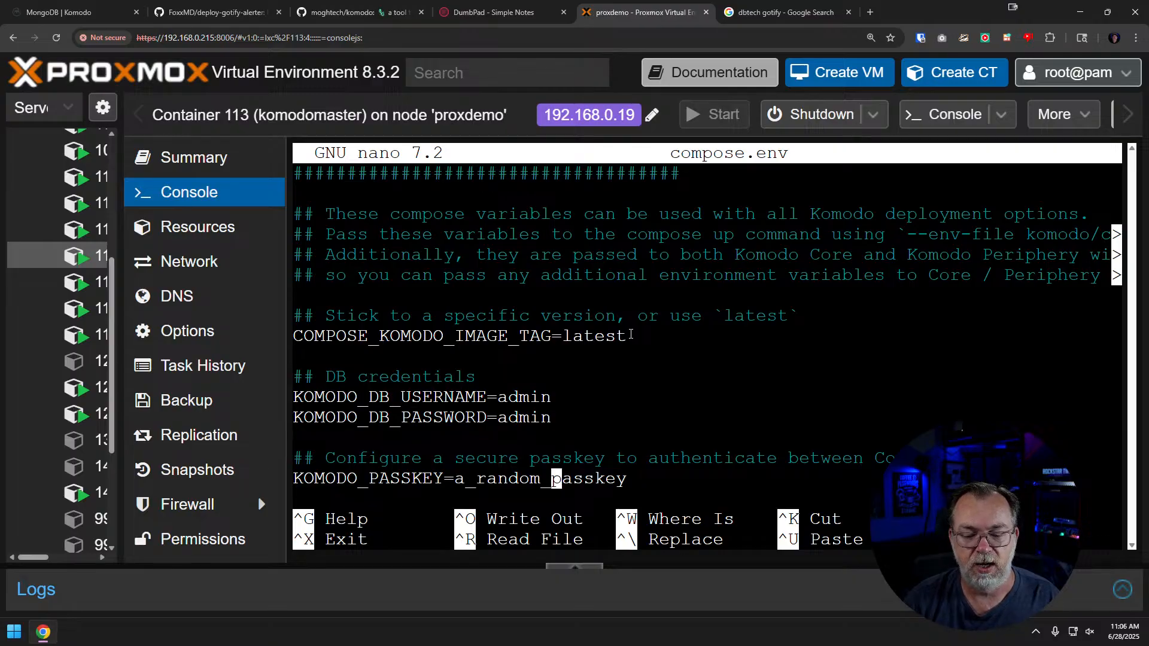
{"action": "key", "text": "Down"}
{"action": "key", "text": "Up"}
{"action": "key", "text": "Up"}
{"action": "key", "text": "Up"}
{"action": "key", "text": "Up"}
{"action": "key", "text": "Up"}
{"action": "key", "text": "Up"}
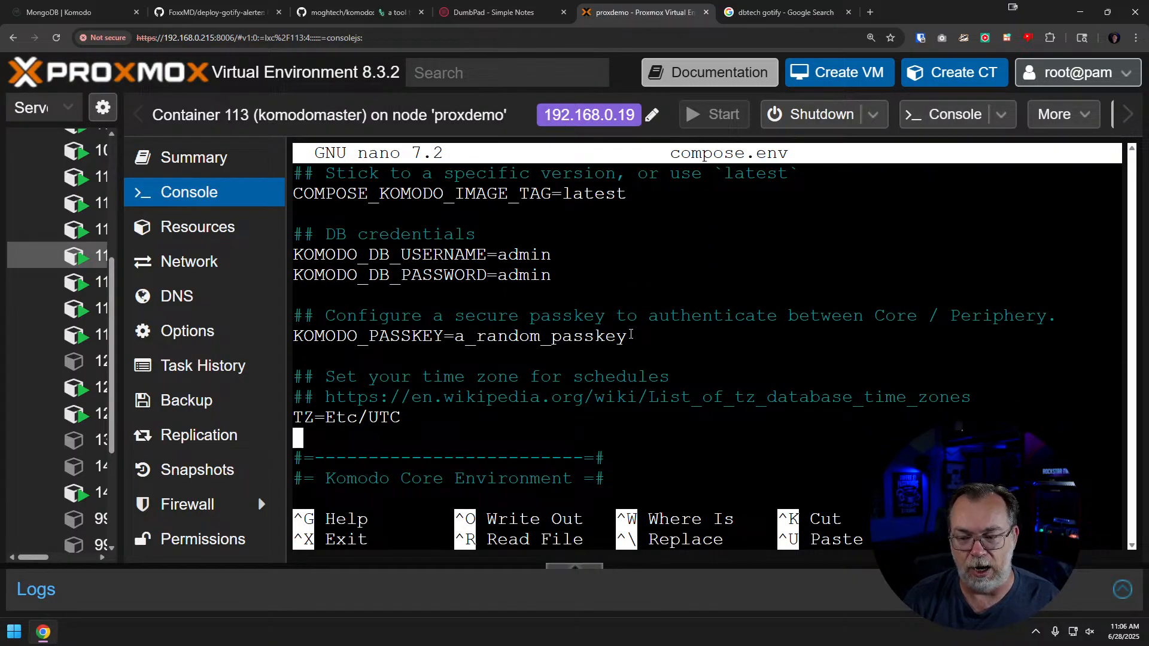
{"action": "key", "text": "Up"}
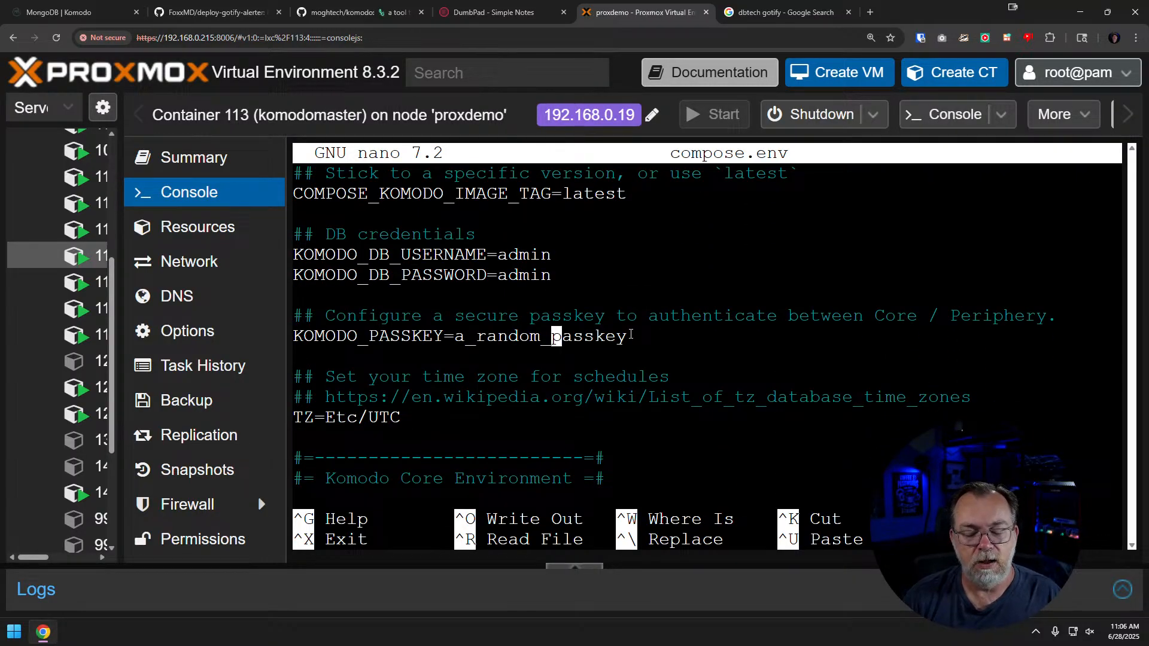
{"action": "key", "text": "Right"}
{"action": "key", "text": "Right"}
{"action": "key", "text": "Right"}
{"action": "key", "text": "Right"}
{"action": "key", "text": "Right"}
{"action": "key", "text": "Right"}
{"action": "key", "text": "Right"}
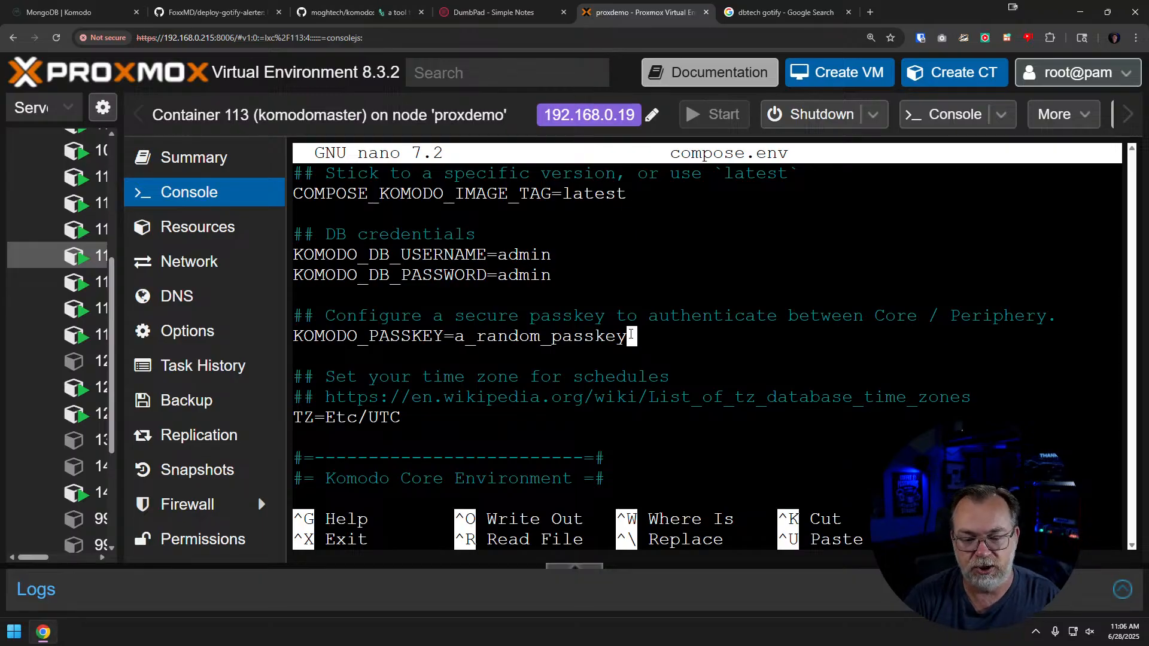
{"action": "key", "text": "BackSpace"}
{"action": "key", "text": "BackSpace"}
{"action": "key", "text": "BackSpace"}
{"action": "key", "text": "BackSpace"}
{"action": "key", "text": "BackSpace"}
{"action": "key", "text": "BackSpace"}
{"action": "key", "text": "BackSpace"}
{"action": "key", "text": "BackSpace"}
{"action": "key", "text": "BackSpace"}
{"action": "key", "text": "BackSpace"}
{"action": "key", "text": "BackSpace"}
{"action": "key", "text": "BackSpace"}
{"action": "key", "text": "BackSpace"}
{"action": "key", "text": "BackSpace"}
{"action": "key", "text": "BackSpace"}
{"action": "key", "text": "BackSpace"}
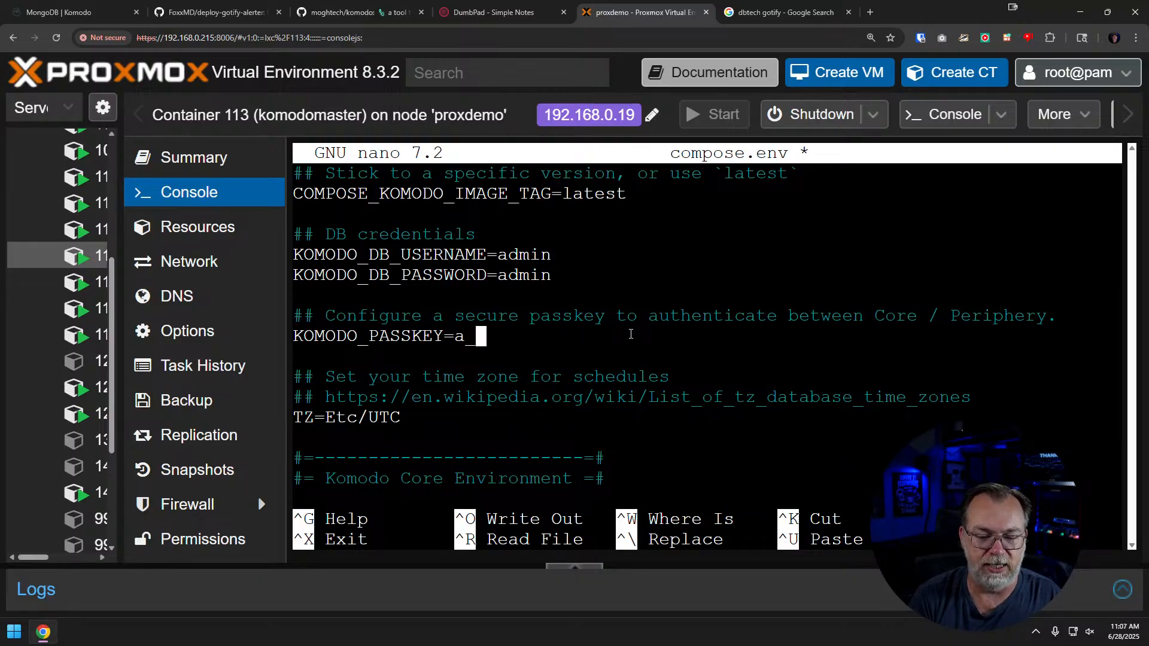
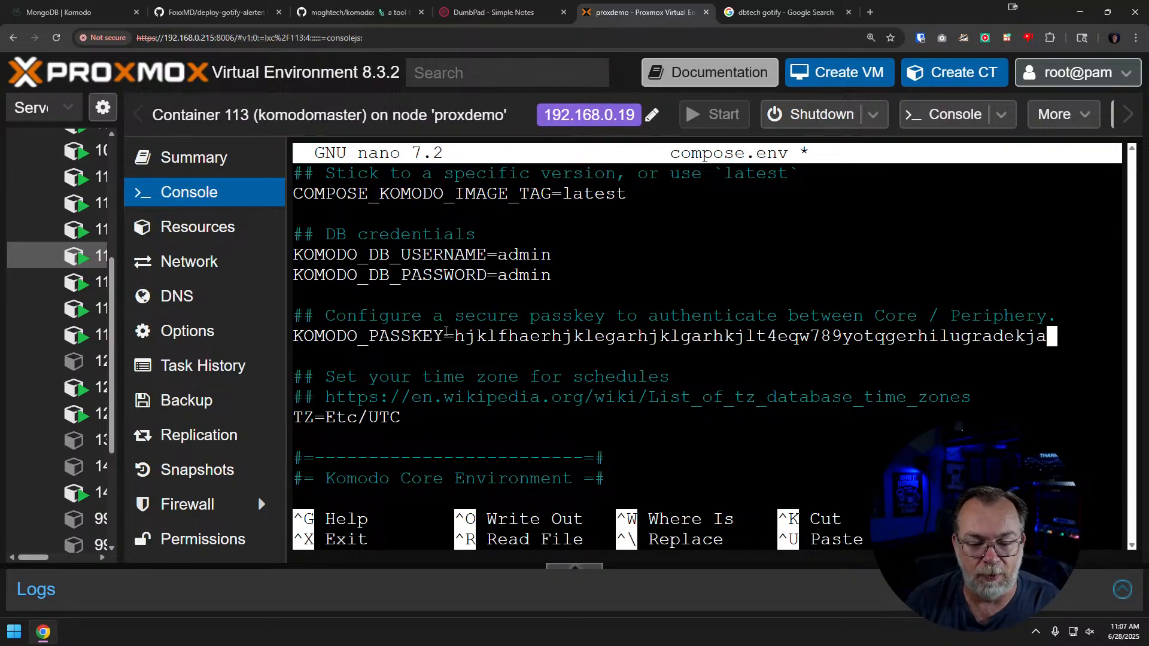
Copy the whole KOMODO_PASSKEY line and paste it into the DumbPad note below the Komodo 3 address
{"action": "left_click", "coordinate": [290, 337]}
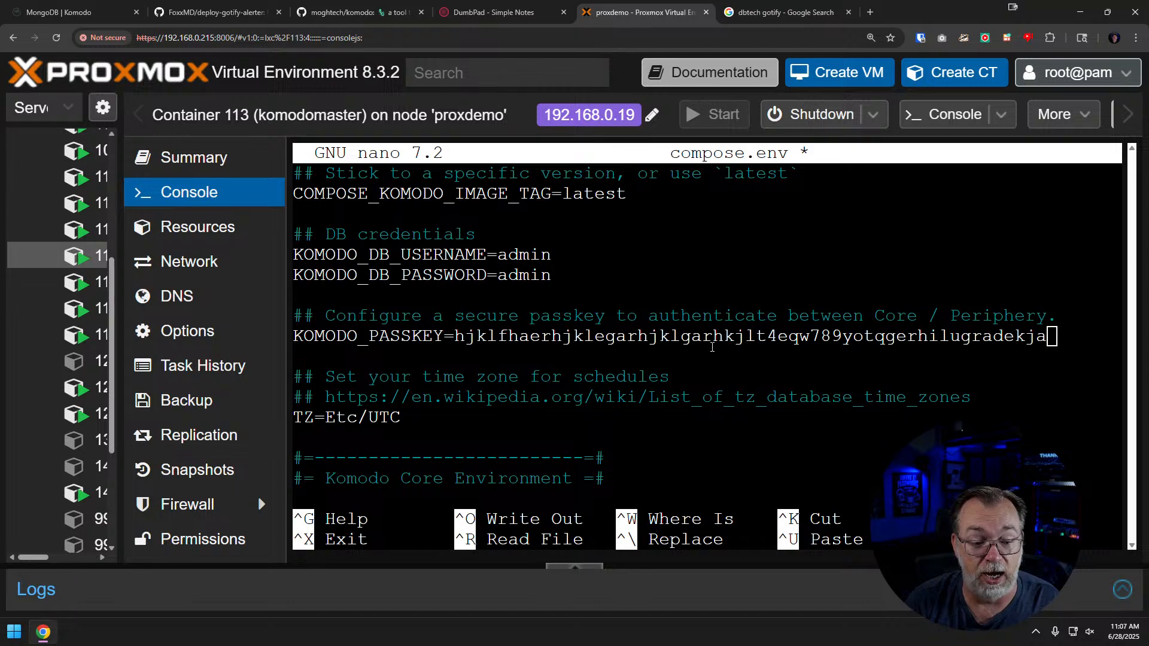
{"action": "left_click_drag", "start_coordinate": [295, 331], "coordinate": [1049, 335]}
{"action": "key", "text": "ctrl+c"}
{"action": "right_click", "coordinate": [1047, 335]}
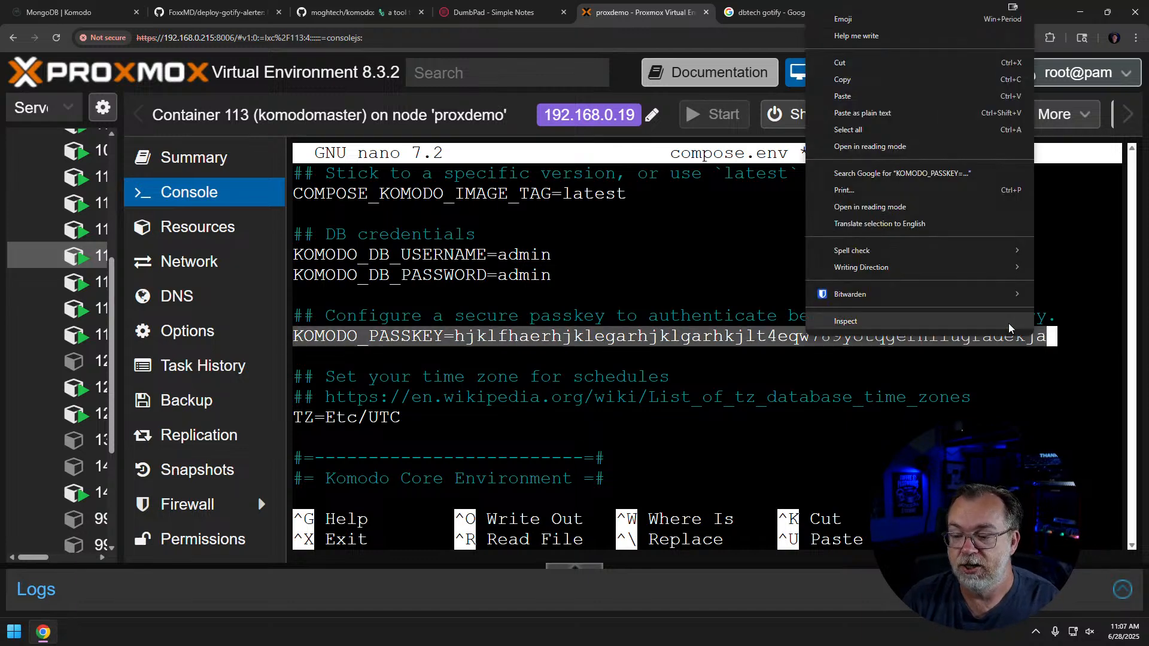
{"action": "left_click", "coordinate": [842, 79]}
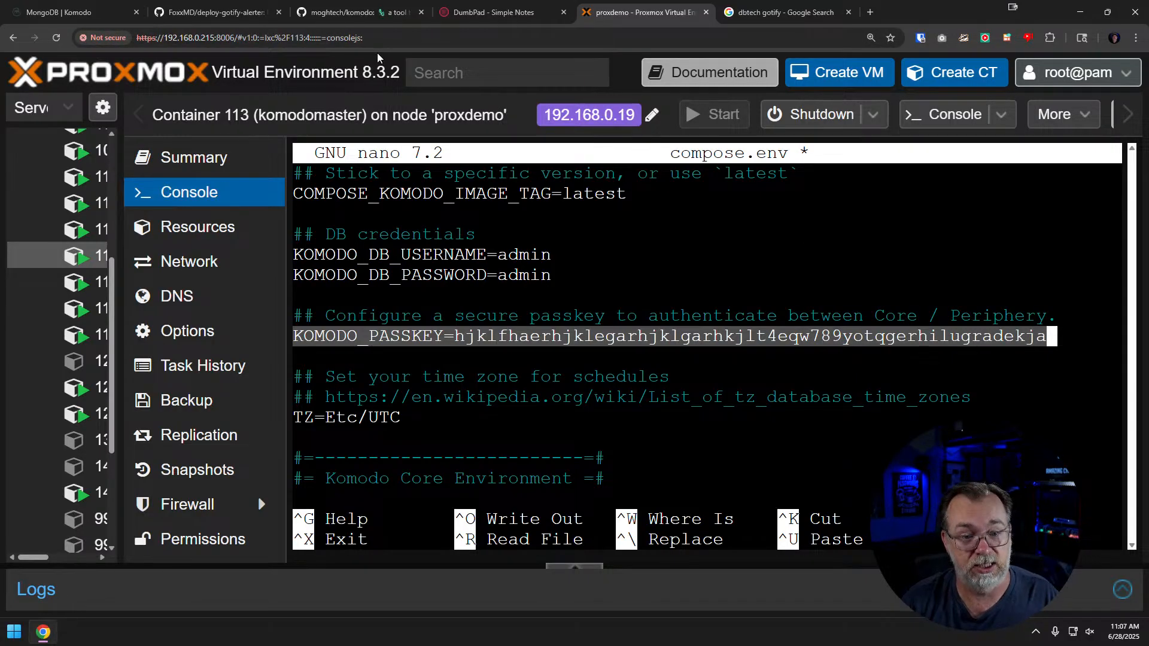
{"action": "left_click", "coordinate": [477, 8]}
{"action": "left_click", "coordinate": [392, 507]}
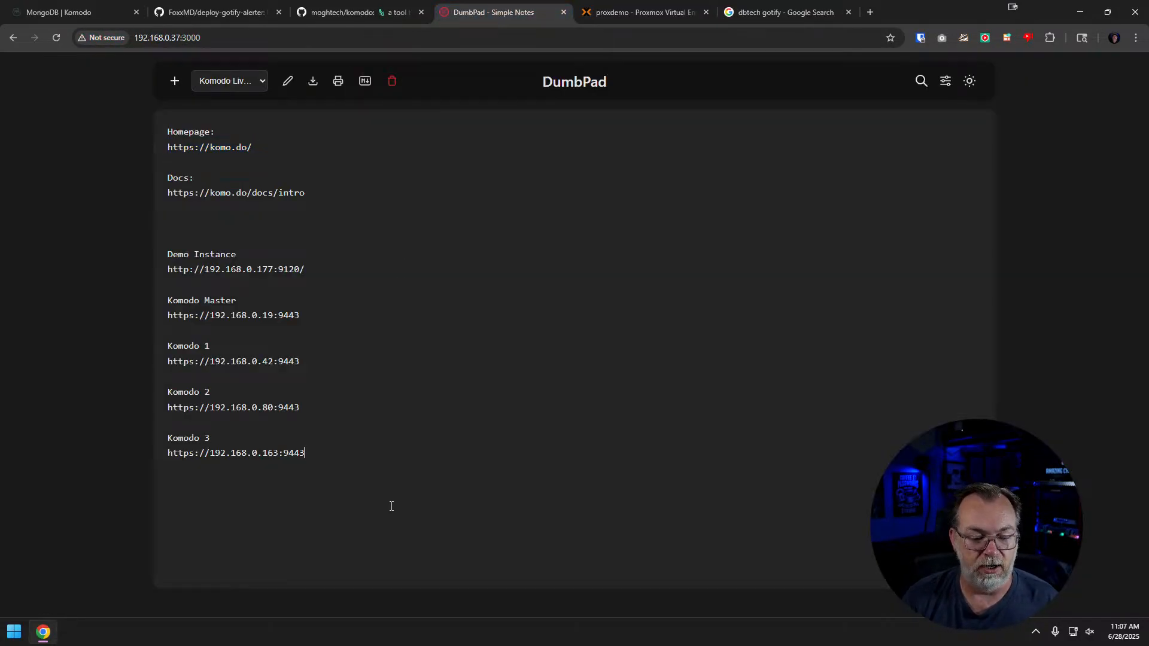
{"action": "key", "text": "ctrl+v"}
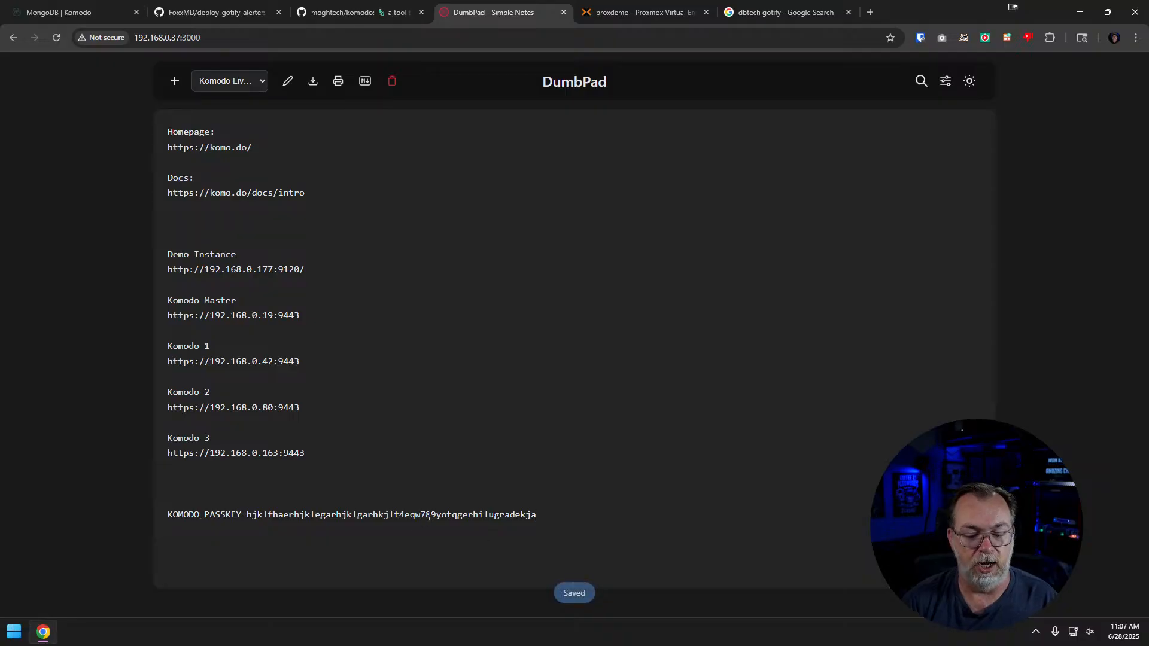
{"action": "double_click", "coordinate": [325, 516]}
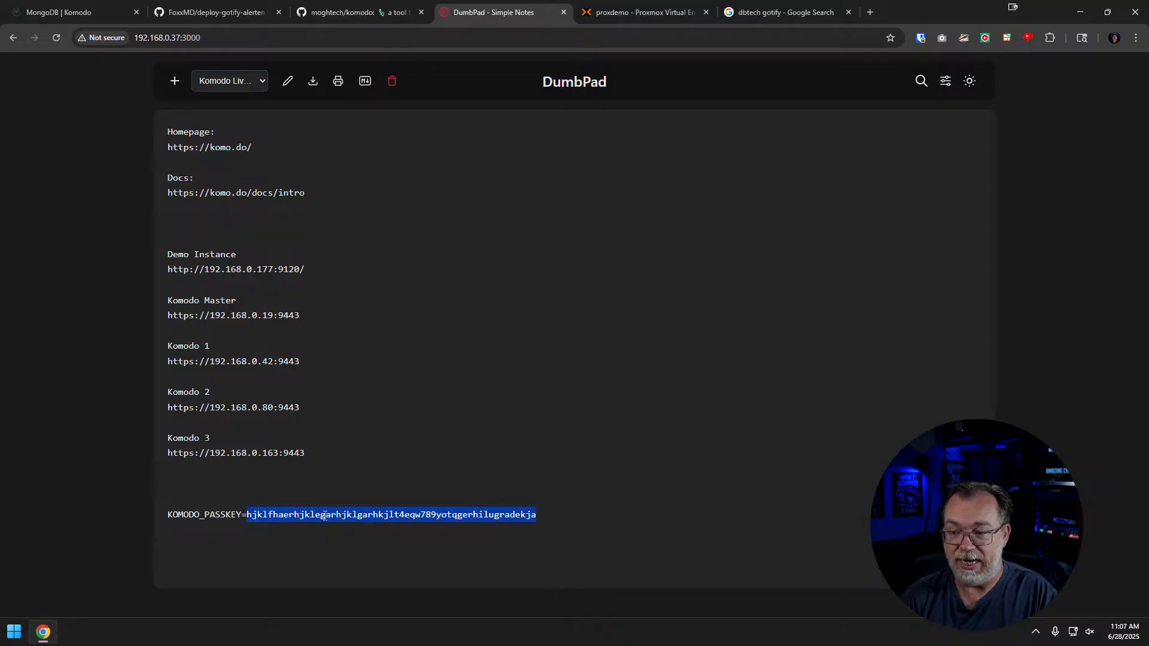
Return to the Proxmox console and set the TZ variable in compose.env to America/Denver
{"action": "left_click", "coordinate": [616, 15]}
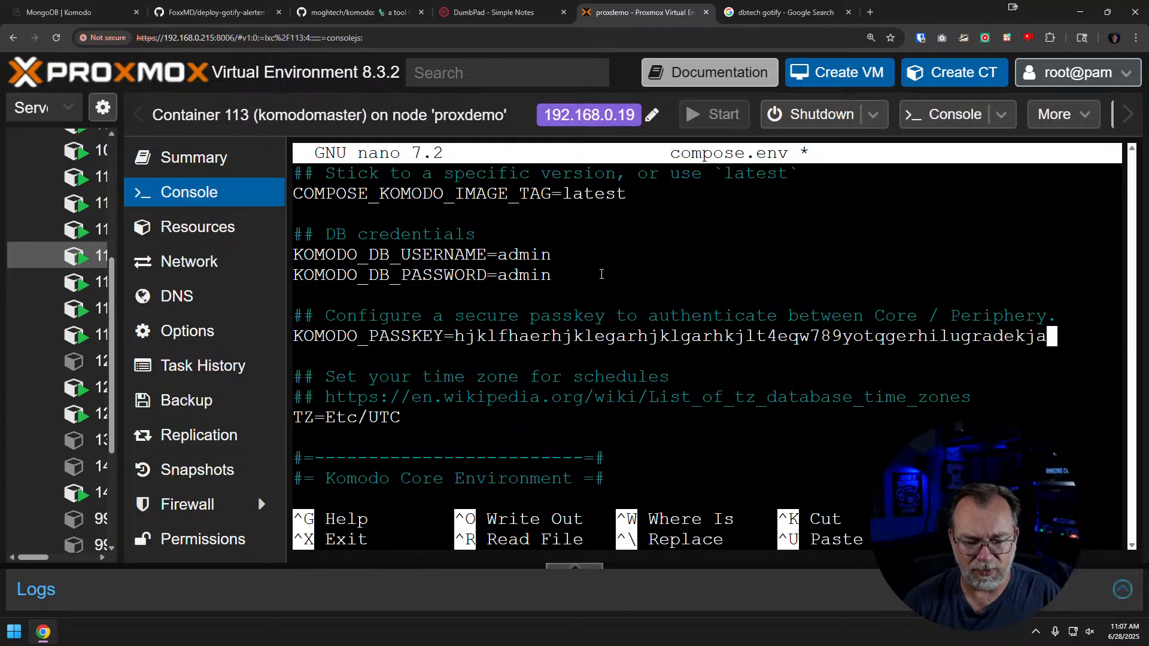
{"action": "key", "text": "Down"}
{"action": "key", "text": "Down"}
{"action": "key", "text": "Down"}
{"action": "key", "text": "Down"}
{"action": "key", "text": "BackSpace"}
{"action": "key", "text": "BackSpace"}
{"action": "key", "text": "BackSpace"}
{"action": "key", "text": "BackSpace"}
{"action": "key", "text": "BackSpace"}
{"action": "key", "text": "BackSpace"}
{"action": "key", "text": "BackSpace"}
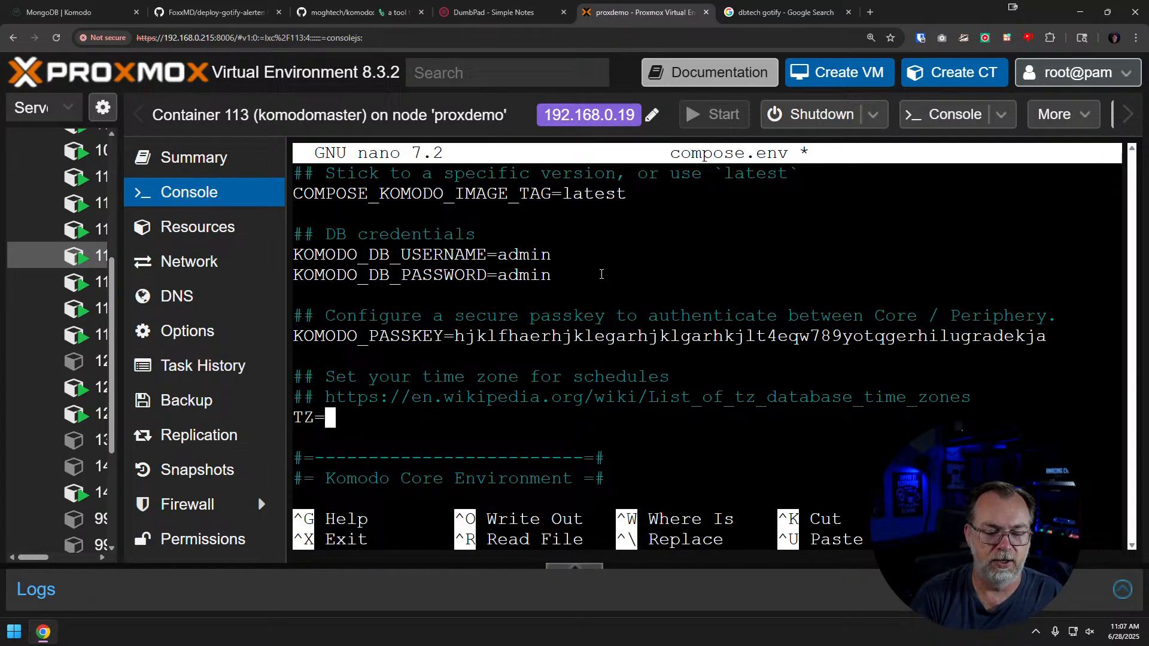
{"action": "type", "text": "America/Denver"}
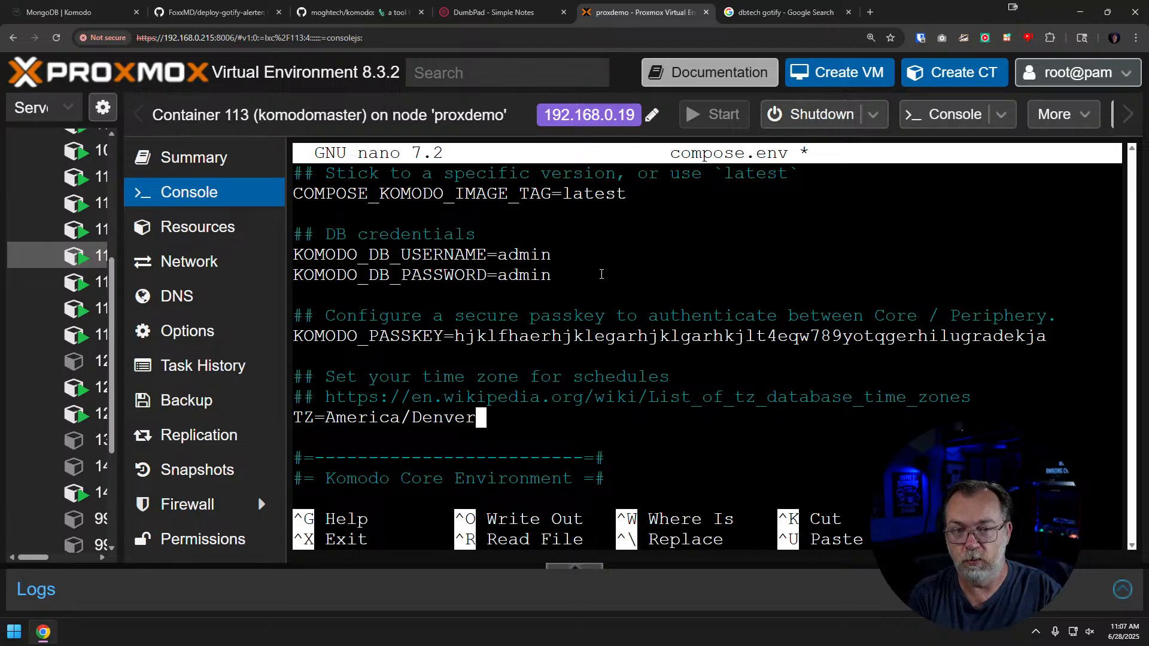
Review the Komodo Core Environment section of compose.env down to the KOMODO_HOST and KOMODO_TITLE variables
{"action": "key", "text": "Down"}
{"action": "key", "text": "Down"}
{"action": "key", "text": "Down"}
{"action": "key", "text": "Down"}
{"action": "key", "text": "Down"}
{"action": "key", "text": "Down"}
{"action": "key", "text": "Down"}
{"action": "key", "text": "Down"}
{"action": "key", "text": "Down"}
{"action": "key", "text": "Down"}
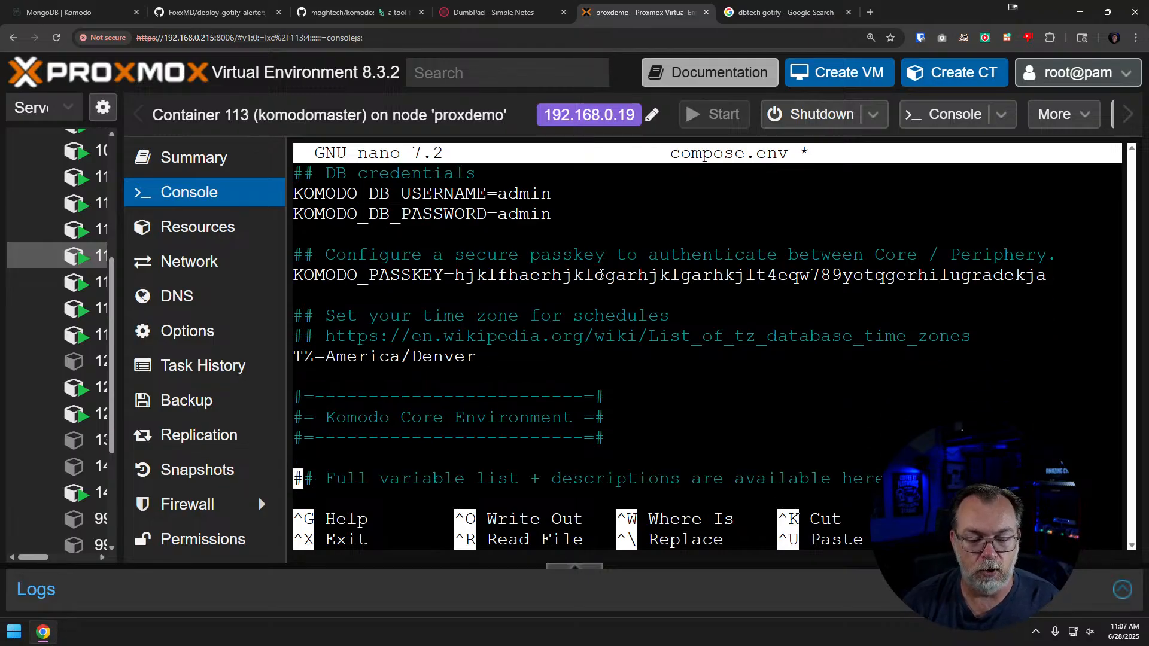
{"action": "key", "text": "Down"}
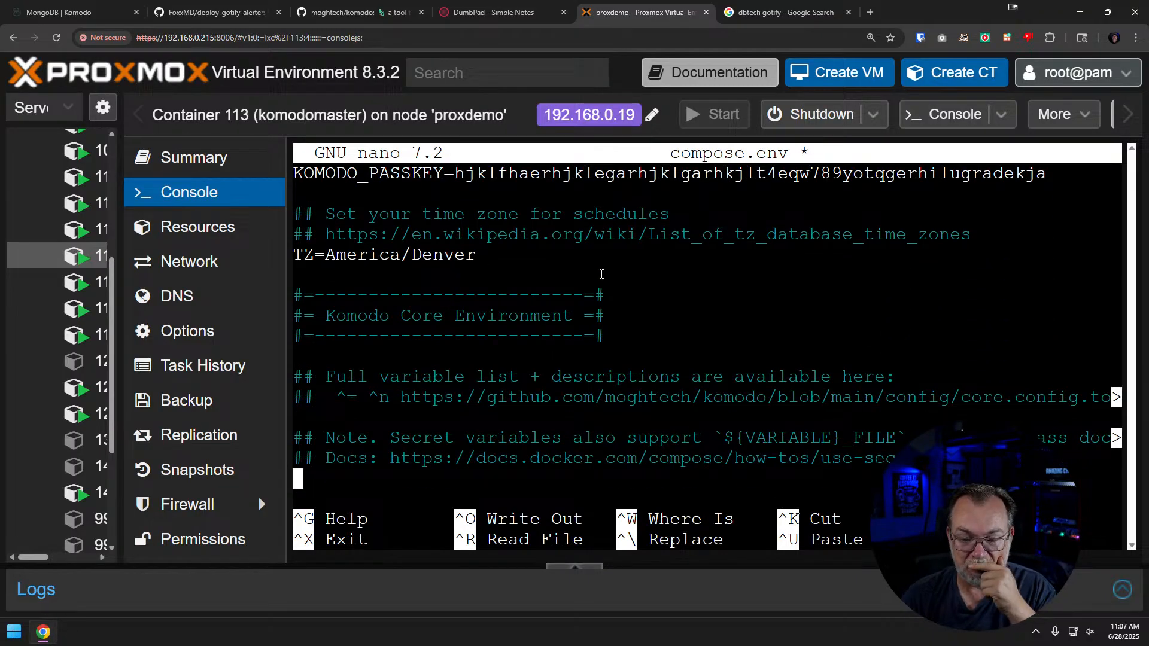
{"action": "key", "text": "Down"}
{"action": "key", "text": "Down"}
{"action": "key", "text": "Down"}
{"action": "key", "text": "Down"}
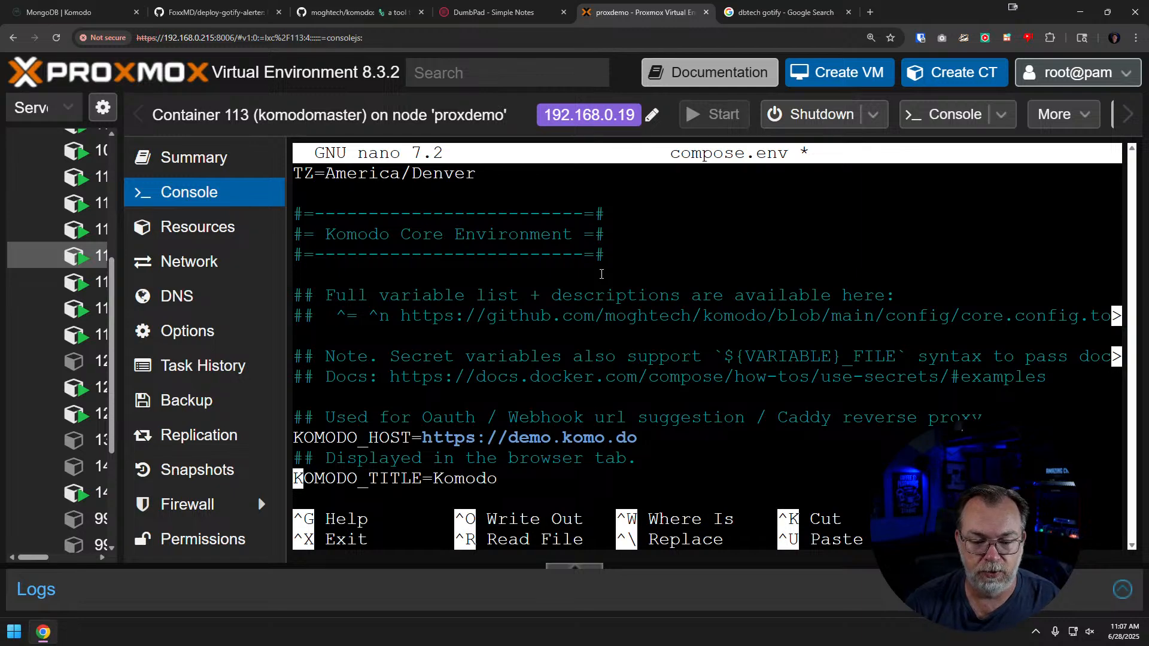
{"action": "key", "text": "Up"}
{"action": "key", "text": "Up"}
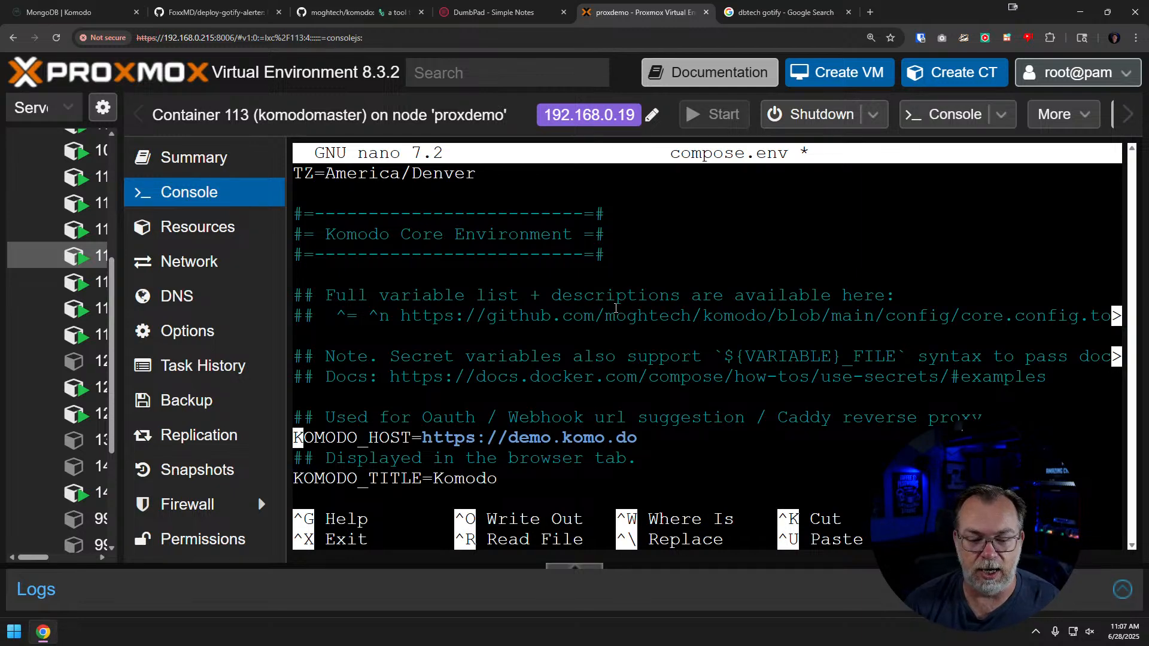
{"action": "key", "text": "ctrl+minus"}
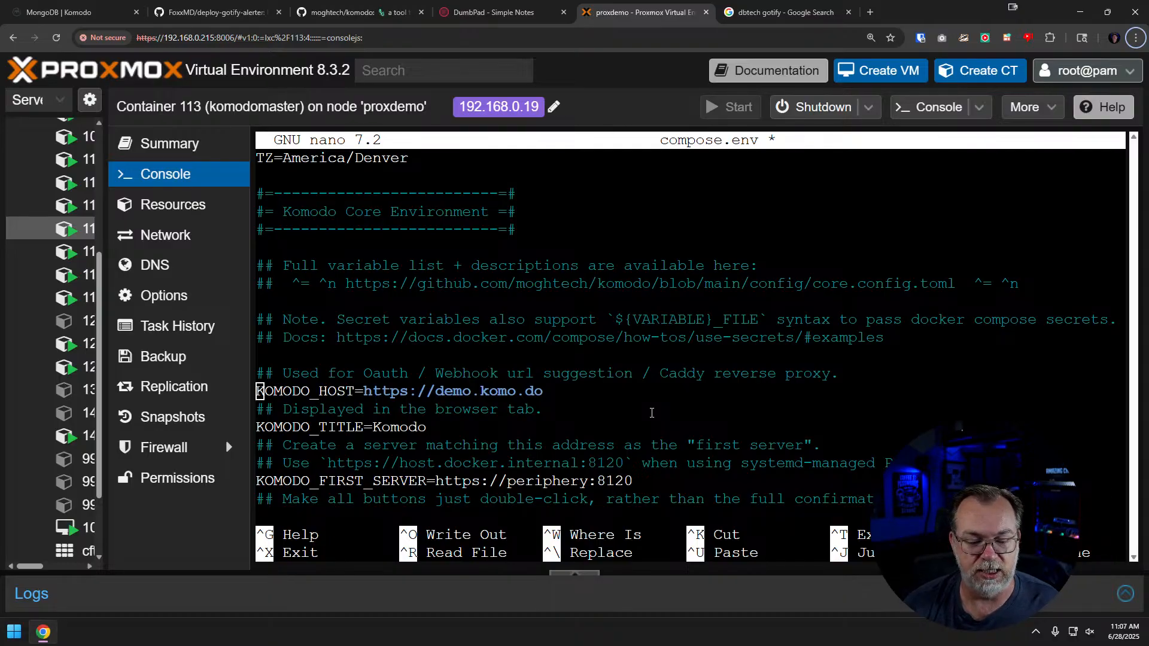
Set KOMODO_TITLE in compose.env to Komodo Livestream
{"action": "key", "text": "Down"}
{"action": "key", "text": "Down"}
{"action": "left_click", "coordinate": [548, 428]}
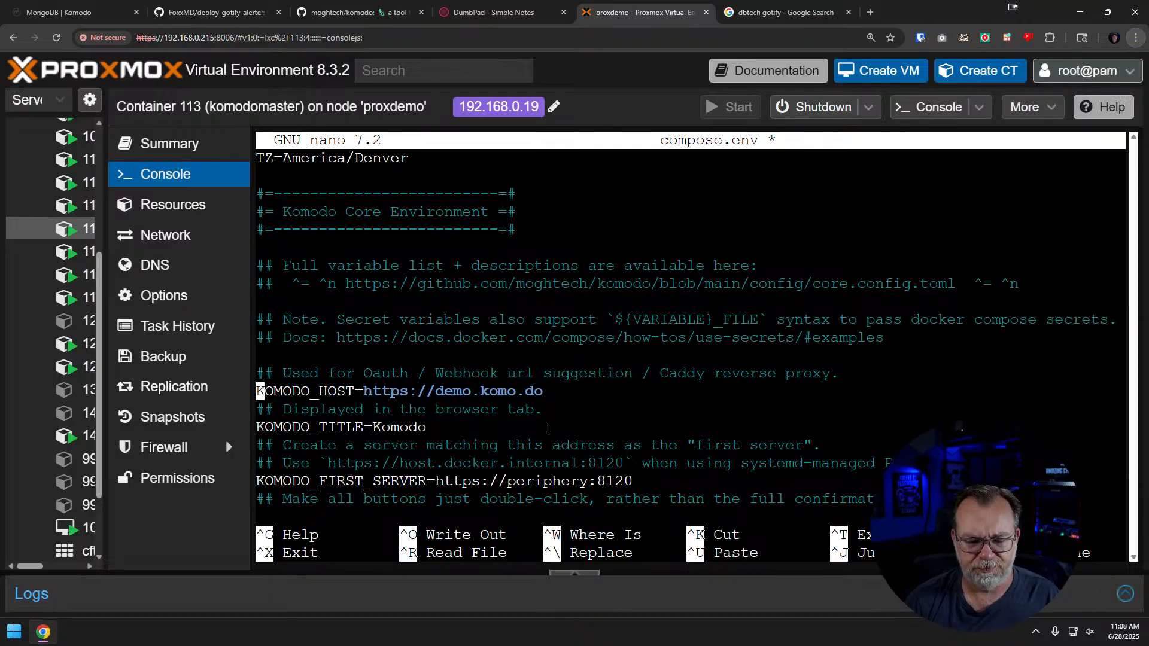
{"action": "key", "text": "Down"}
{"action": "key", "text": "Down"}
{"action": "key", "text": "Left"}
{"action": "key", "text": "Down"}
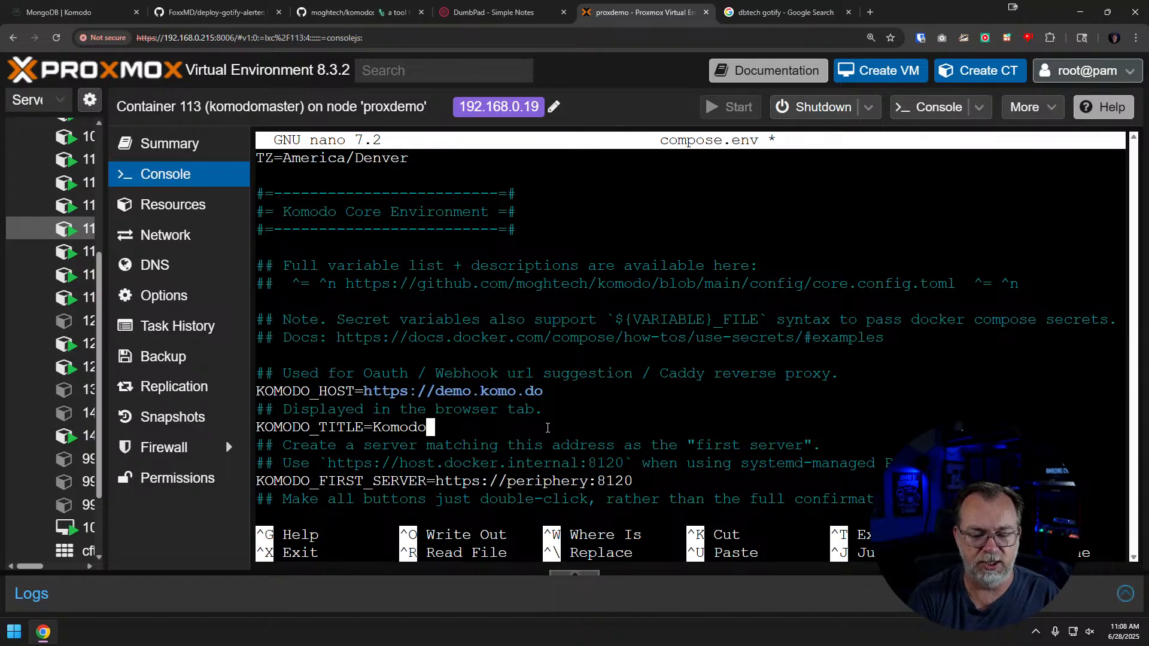
{"action": "type", "text": "Livestrera"}
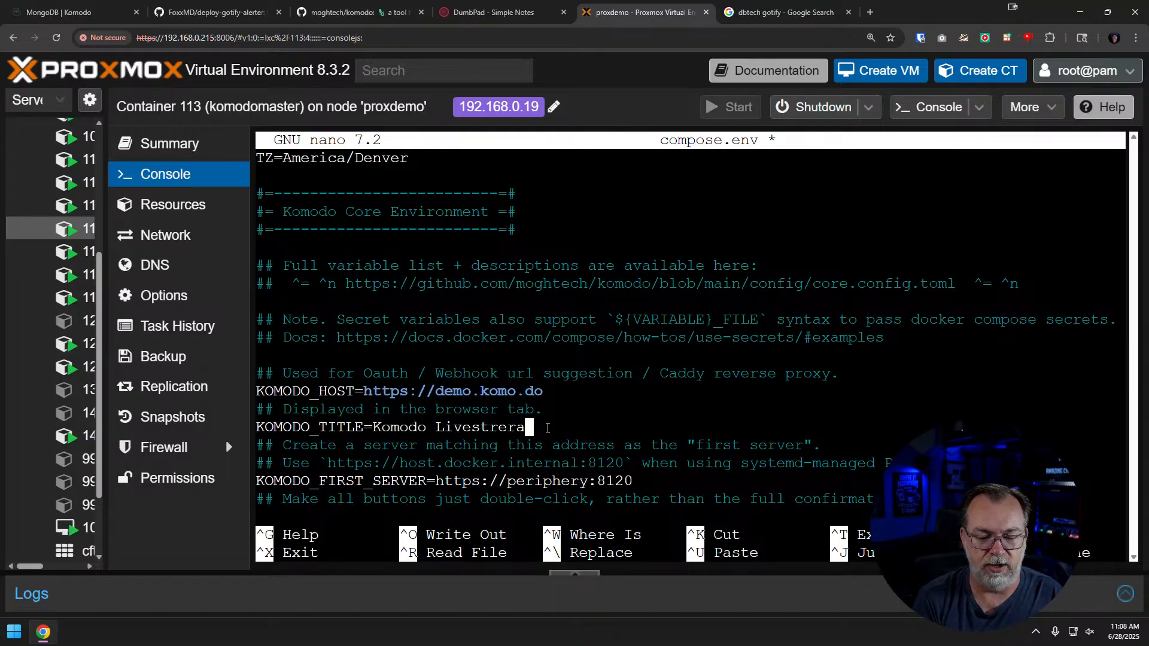
{"action": "key", "text": "BackSpace"}
{"action": "type", "text": "am"}
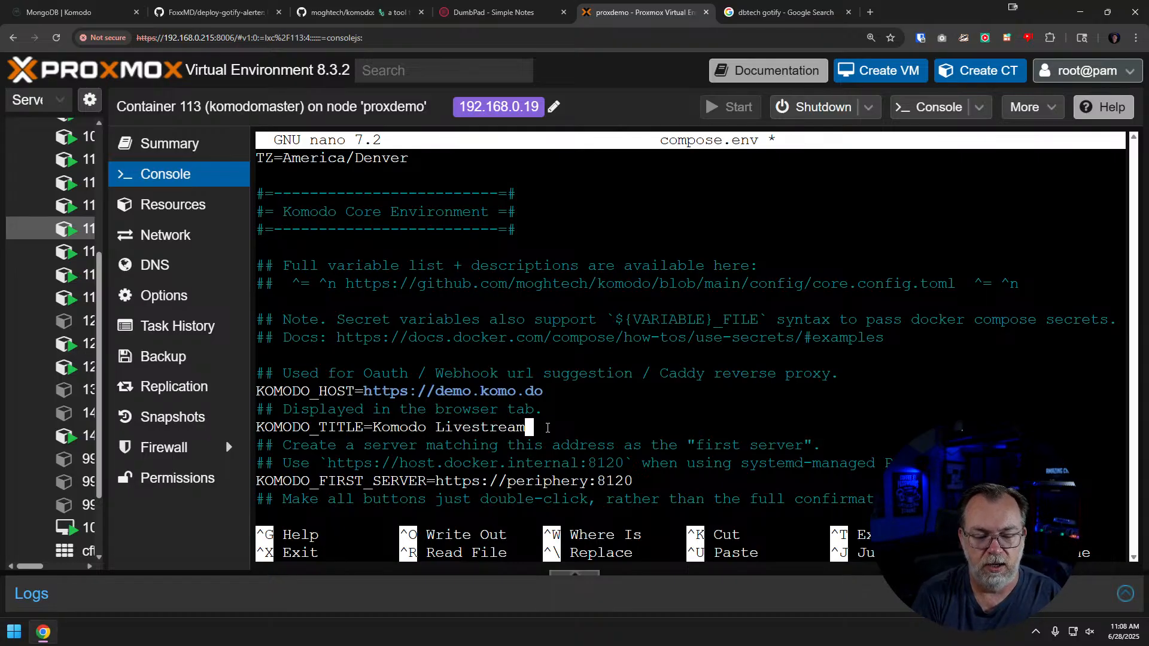
Examine the KOMODO_FIRST_SERVER address and the confirm dialog setting in compose.env
{"action": "key", "text": "Down"}
{"action": "key", "text": "Down"}
{"action": "key", "text": "Down"}
{"action": "key", "text": "Down"}
{"action": "key", "text": "Down"}
{"action": "key", "text": "Down"}
{"action": "key", "text": "Down"}
{"action": "key", "text": "Down"}
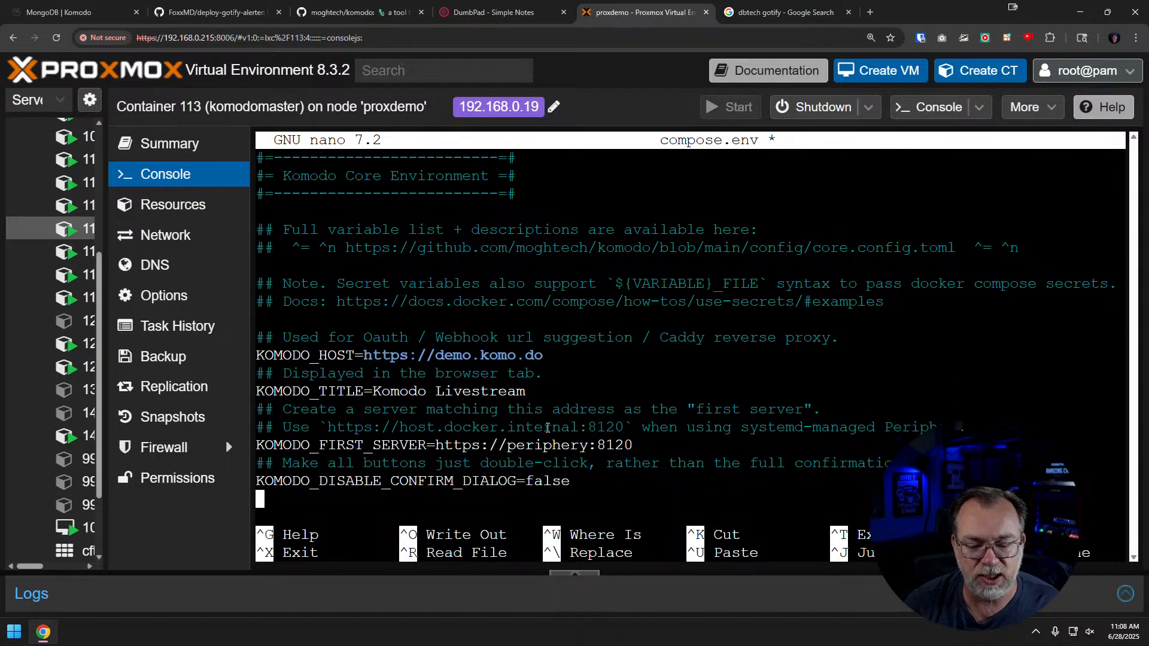
{"action": "key", "text": "Up"}
{"action": "key", "text": "Up"}
{"action": "key", "text": "Up"}
{"action": "key", "text": "Up"}
{"action": "key", "text": "Up"}
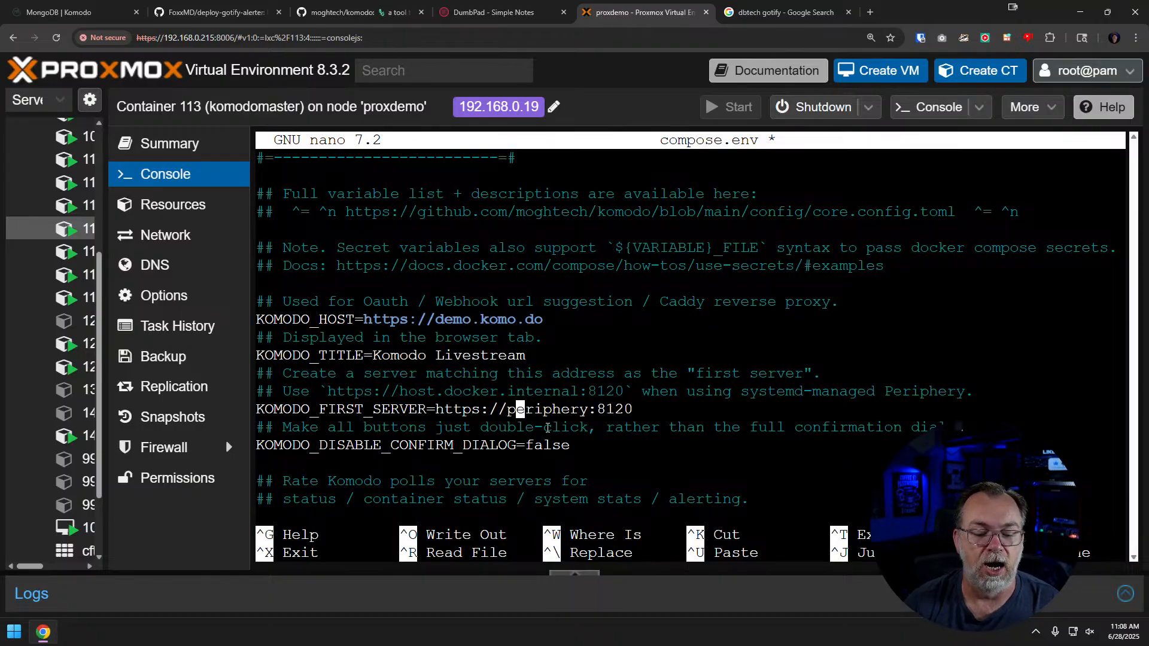
{"action": "key", "text": "Left"}
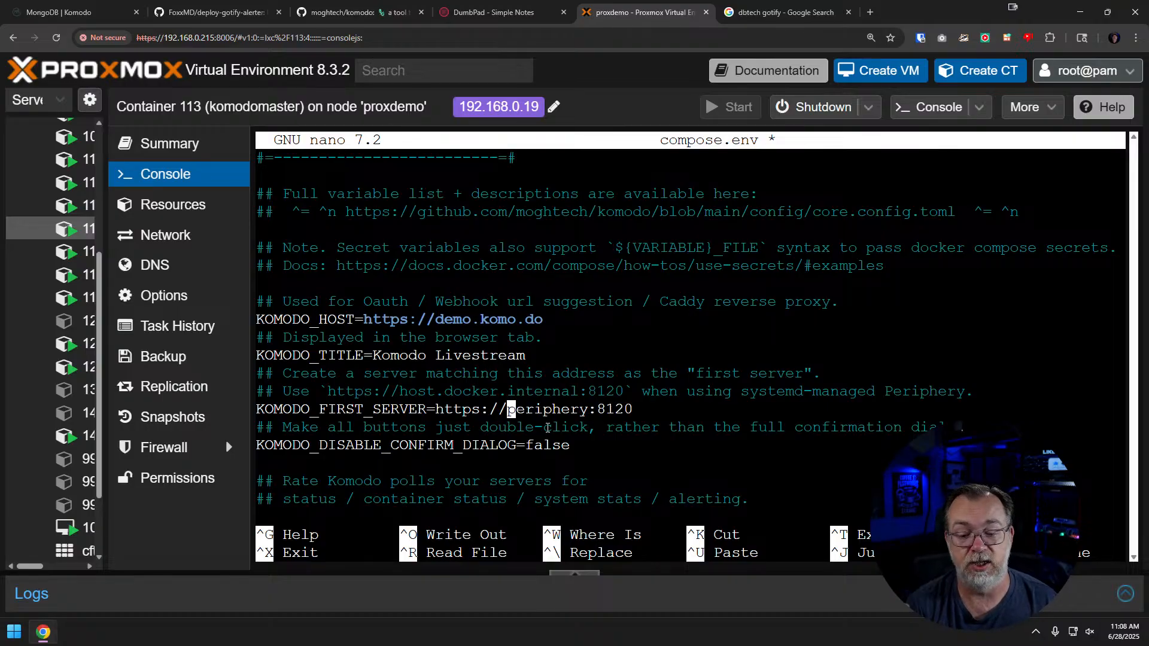
{"action": "key", "text": "Delete"}
{"action": "key", "text": "Delete"}
{"action": "key", "text": "Delete"}
{"action": "key", "text": "Delete"}
{"action": "key", "text": "Delete"}
{"action": "key", "text": "Delete"}
{"action": "key", "text": "Delete"}
{"action": "key", "text": "Delete"}
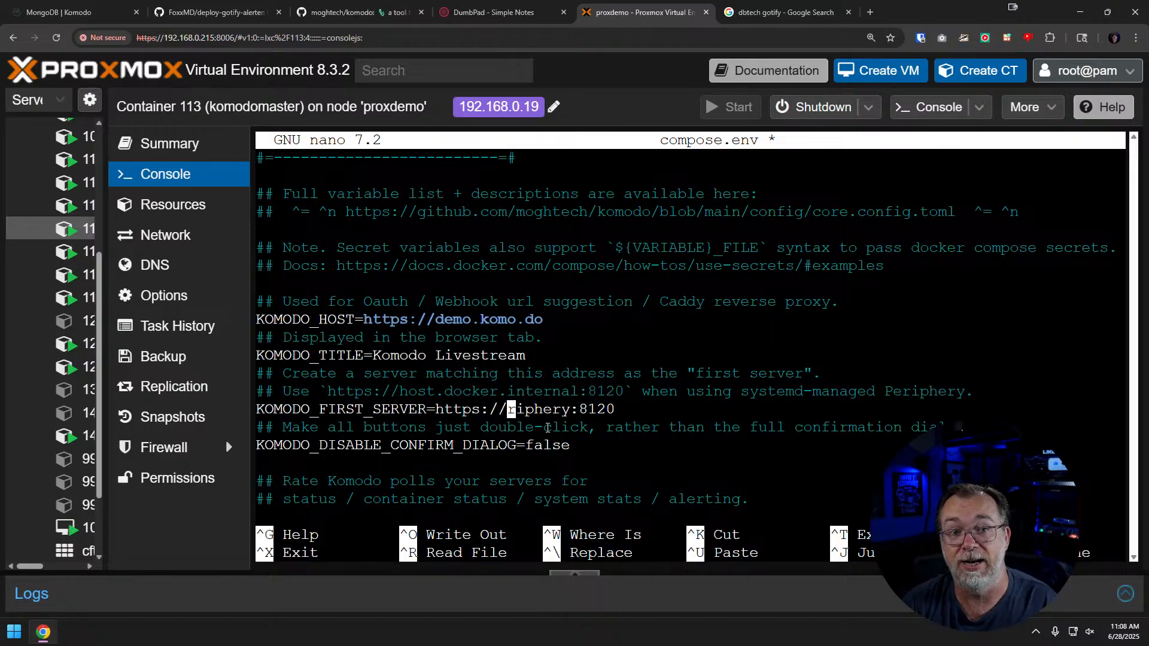
{"action": "key", "text": "Delete"}
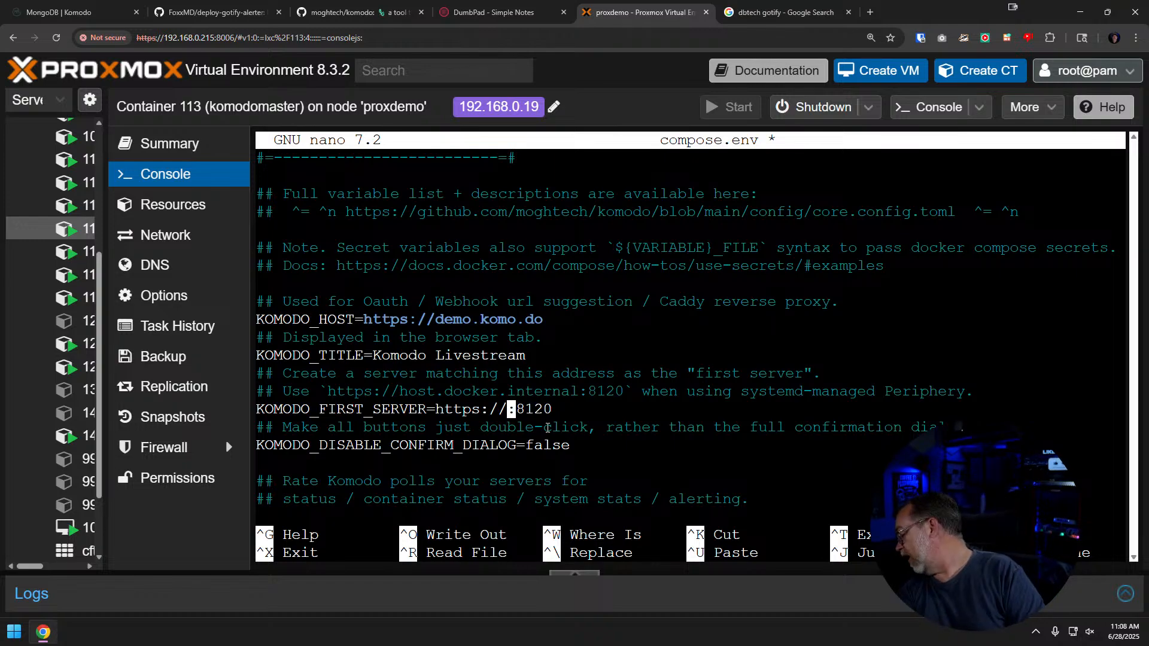
{"action": "type", "text": "192.168.0"}
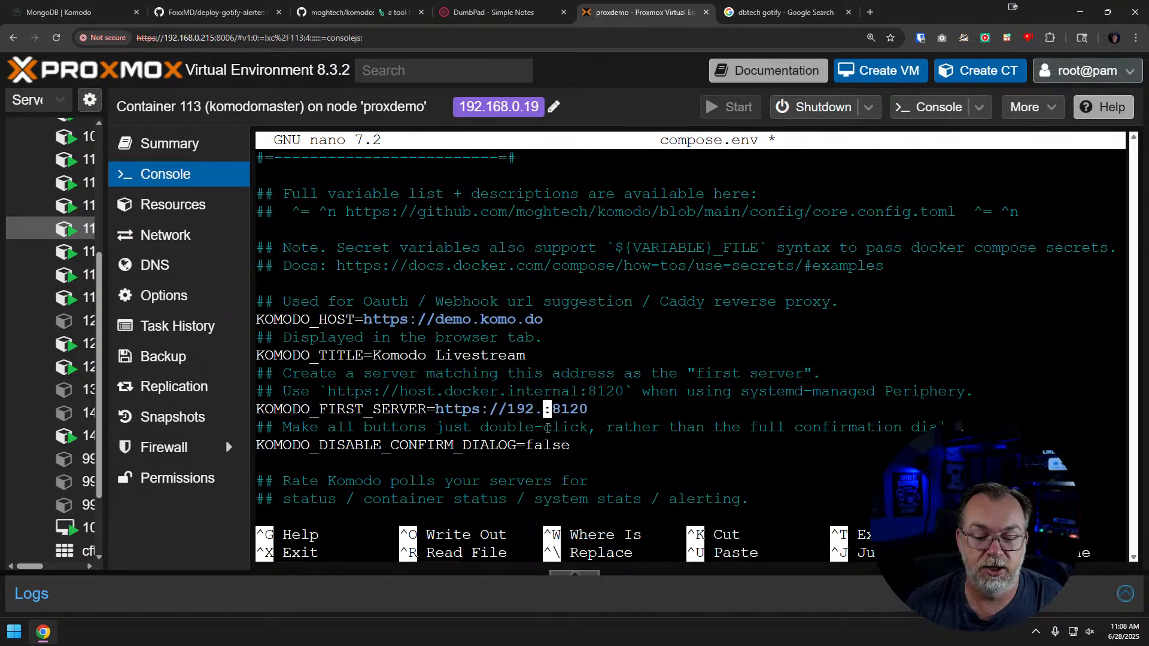
{"action": "type", "text": ".19"}
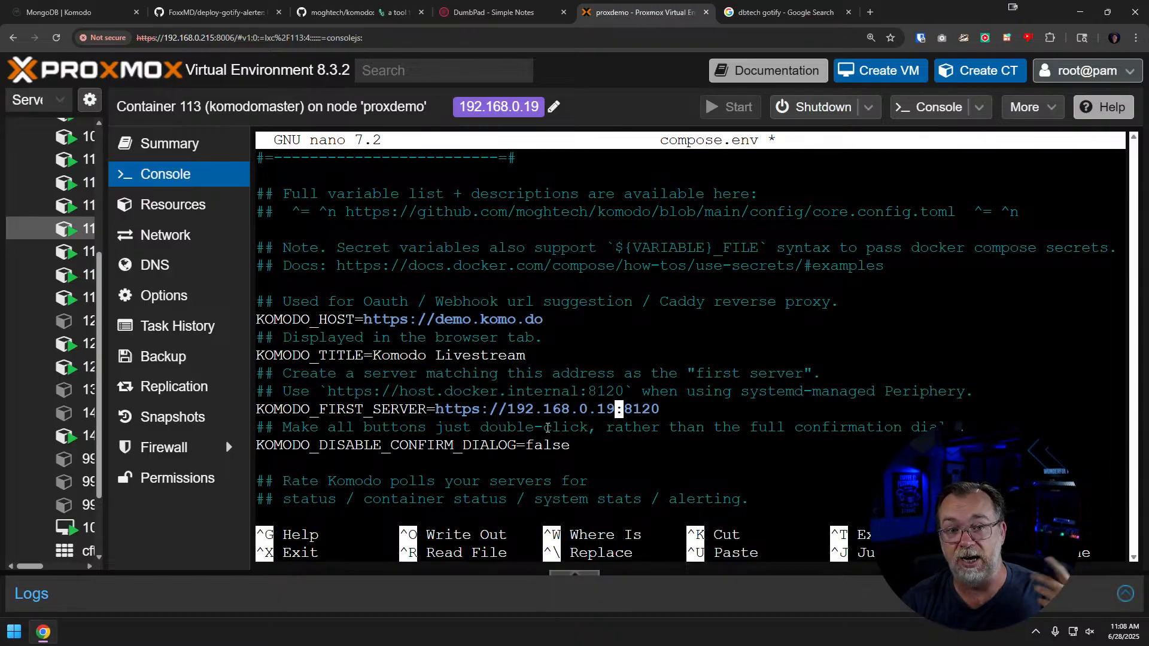
Set KOMODO_DISABLE_CONFIRM_DIALOG in compose.env to true
{"action": "key", "text": "Down"}
{"action": "key", "text": "Down"}
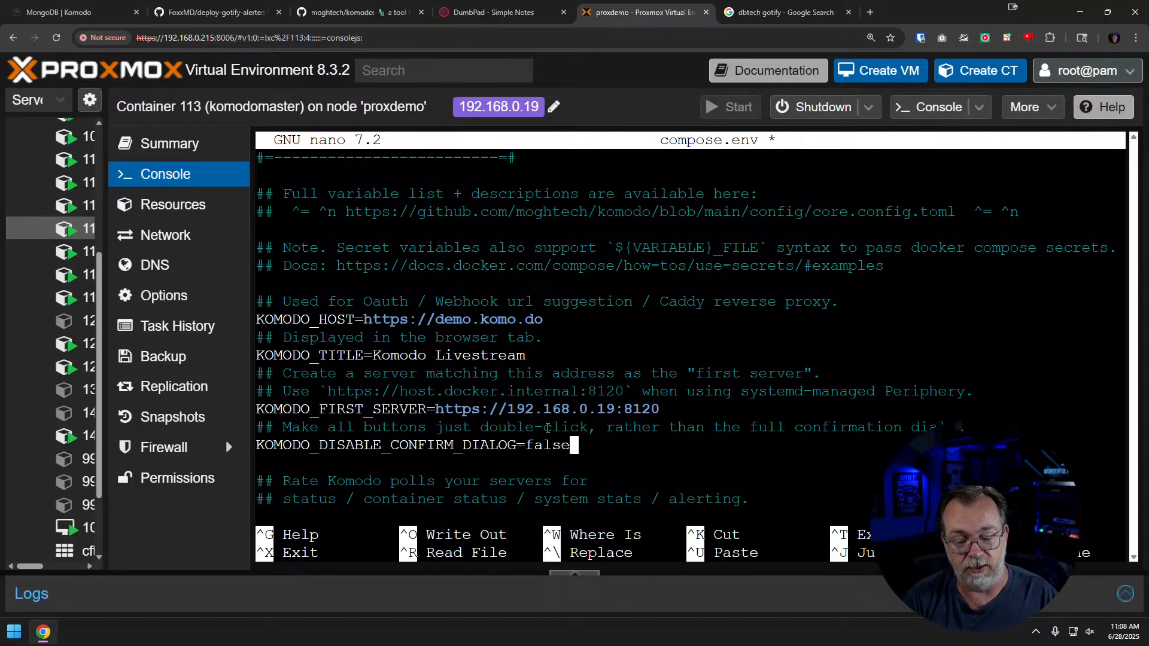
{"action": "key", "text": "BackSpace"}
{"action": "key", "text": "BackSpace"}
{"action": "key", "text": "BackSpace"}
{"action": "key", "text": "BackSpace"}
{"action": "key", "text": "BackSpace"}
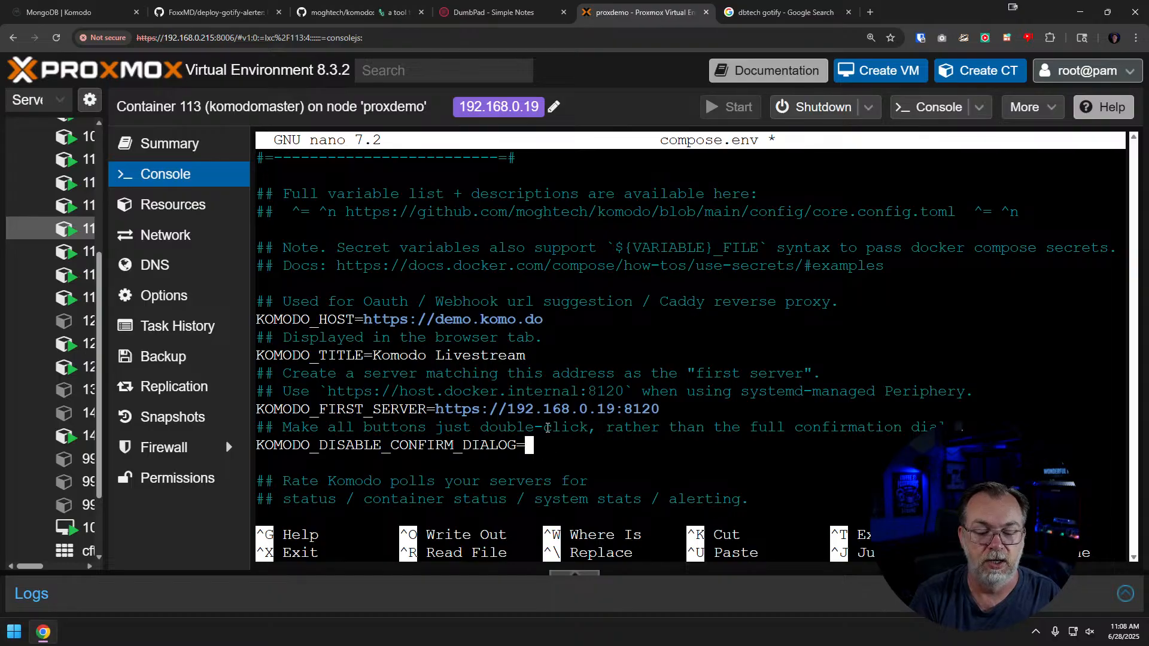
{"action": "type", "text": "true"}
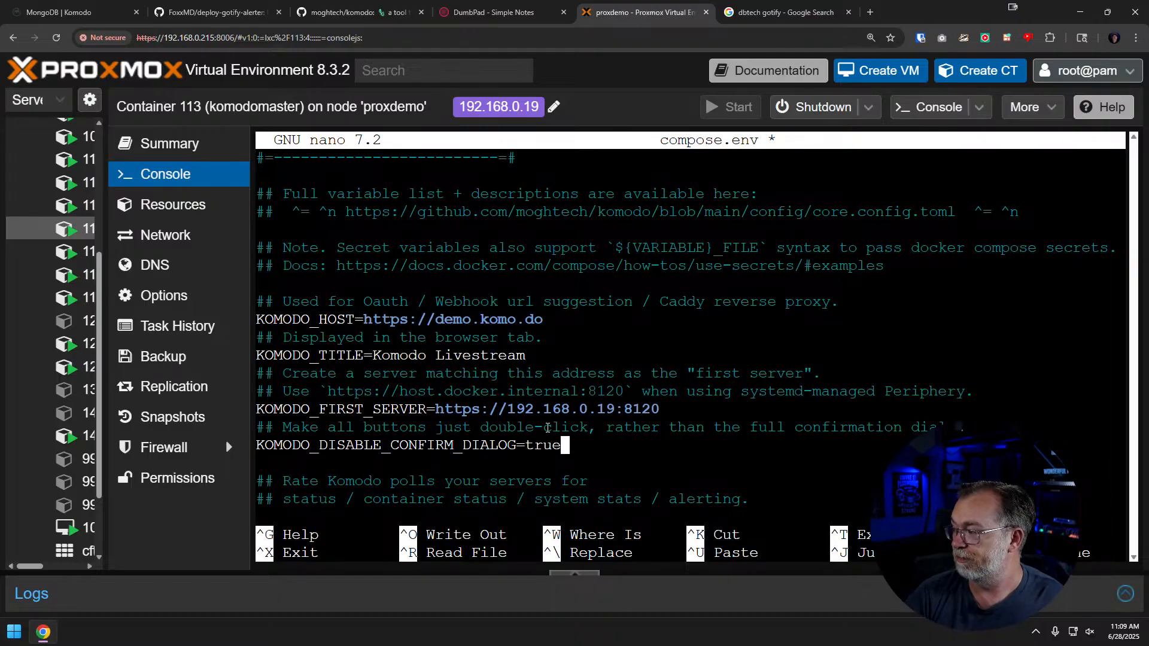
Examine the KOMODO_MONITORING_INTERVAL setting and the polling interval options listed around it in compose.env
{"action": "key", "text": "Down"}
{"action": "key", "text": "Down"}
{"action": "key", "text": "Down"}
{"action": "key", "text": "Down"}
{"action": "key", "text": "Down"}
{"action": "key", "text": "Down"}
{"action": "key", "text": "Down"}
{"action": "key", "text": "Down"}
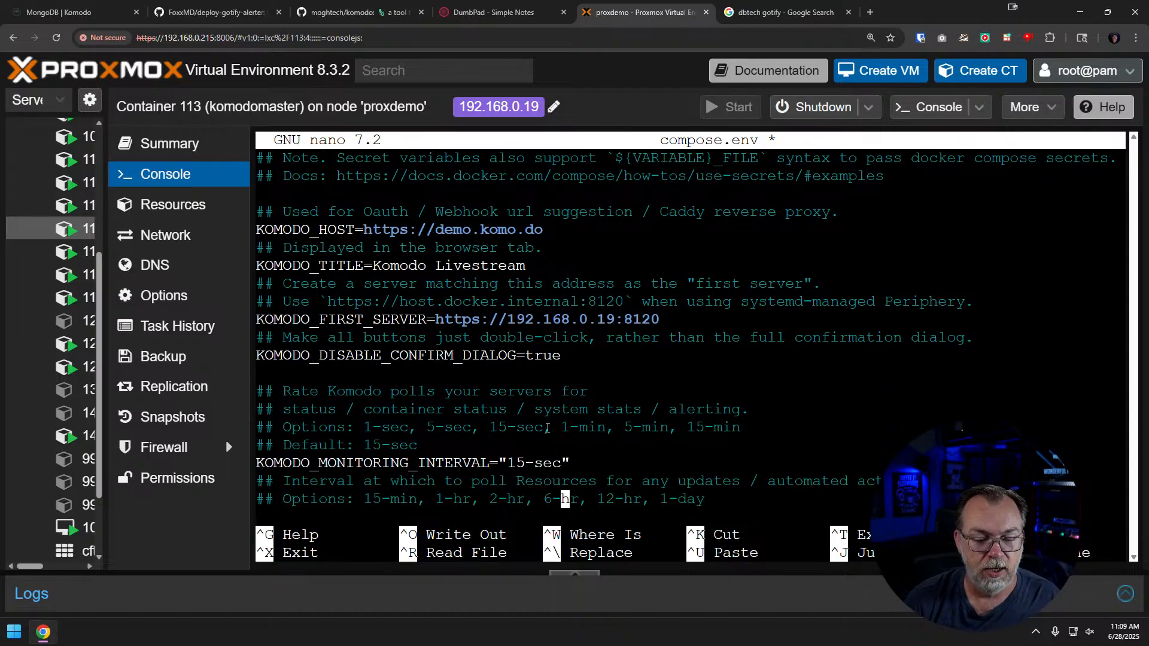
{"action": "key", "text": "Down"}
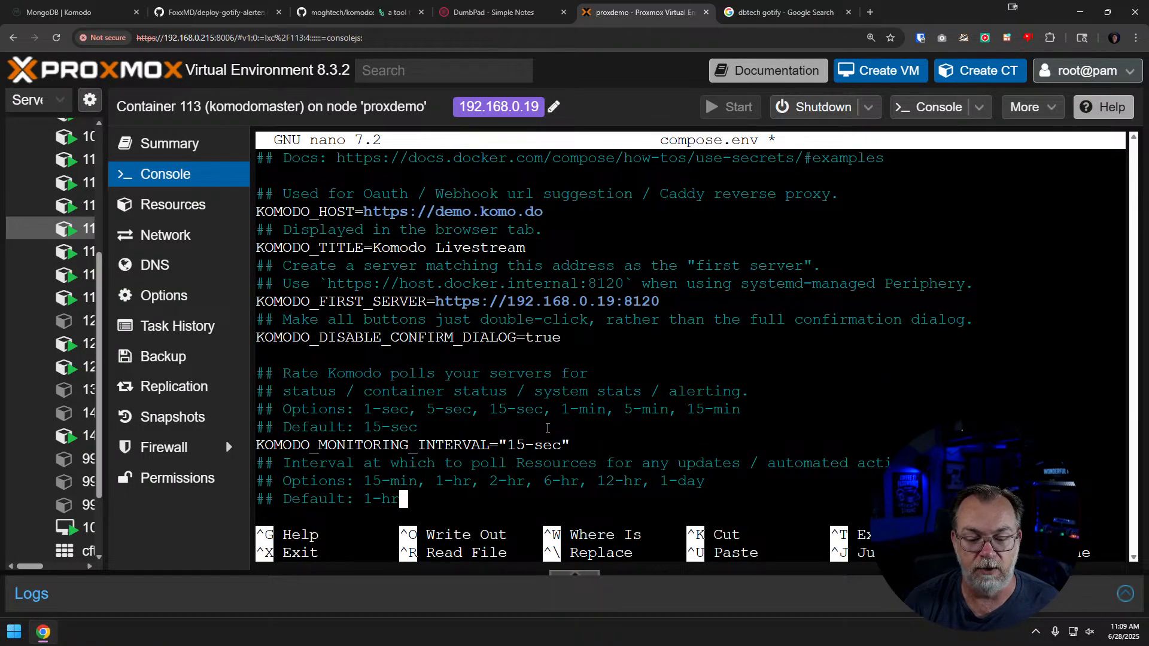
{"action": "key", "text": "Up"}
{"action": "key", "text": "Up"}
{"action": "key", "text": "Up"}
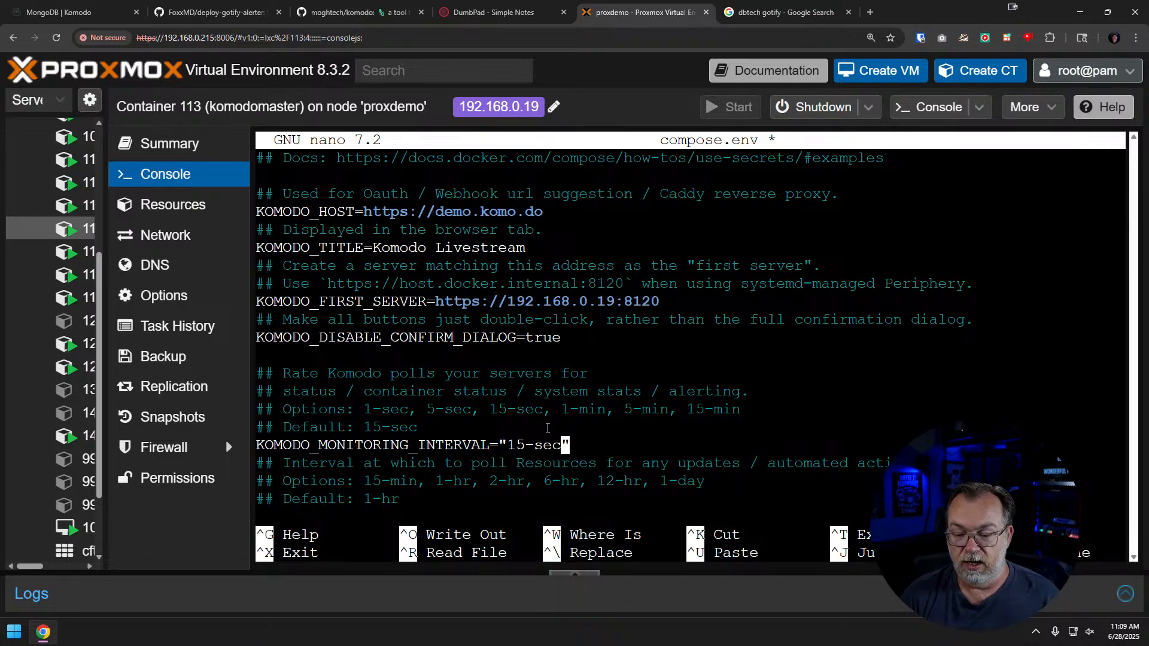
{"action": "key", "text": "Down"}
{"action": "key", "text": "Down"}
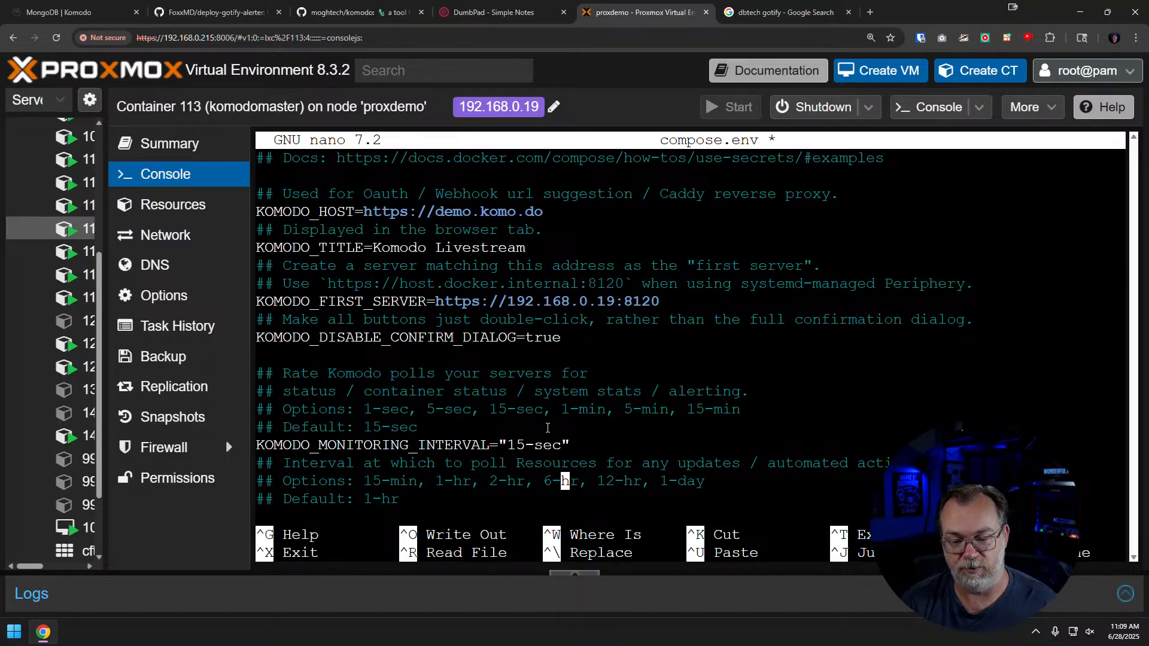
Set KOMODO_RESOURCE_POLL_INTERVAL in compose.env to 15-min
{"action": "key", "text": "Down"}
{"action": "key", "text": "Down"}
{"action": "key", "text": "Down"}
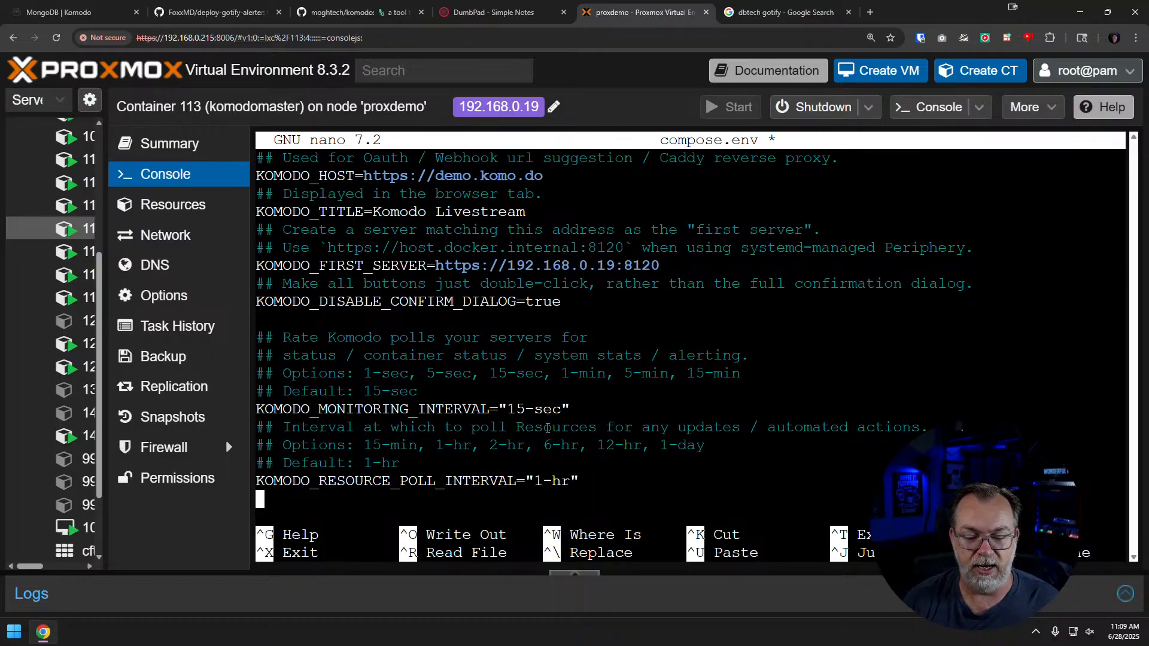
{"action": "key", "text": "Down"}
{"action": "key", "text": "Down"}
{"action": "key", "text": "Up"}
{"action": "key", "text": "Up"}
{"action": "key", "text": "Up"}
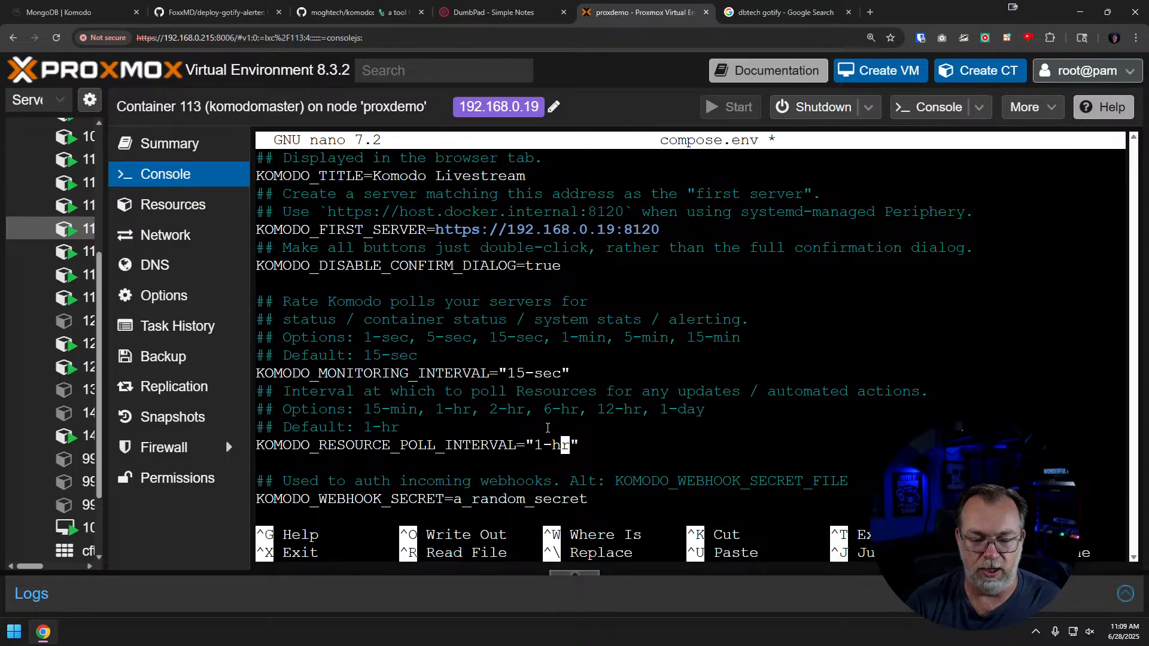
{"action": "key", "text": "BackSpace"}
{"action": "key", "text": "BackSpace"}
{"action": "key", "text": "BackSpace"}
{"action": "key", "text": "Delete"}
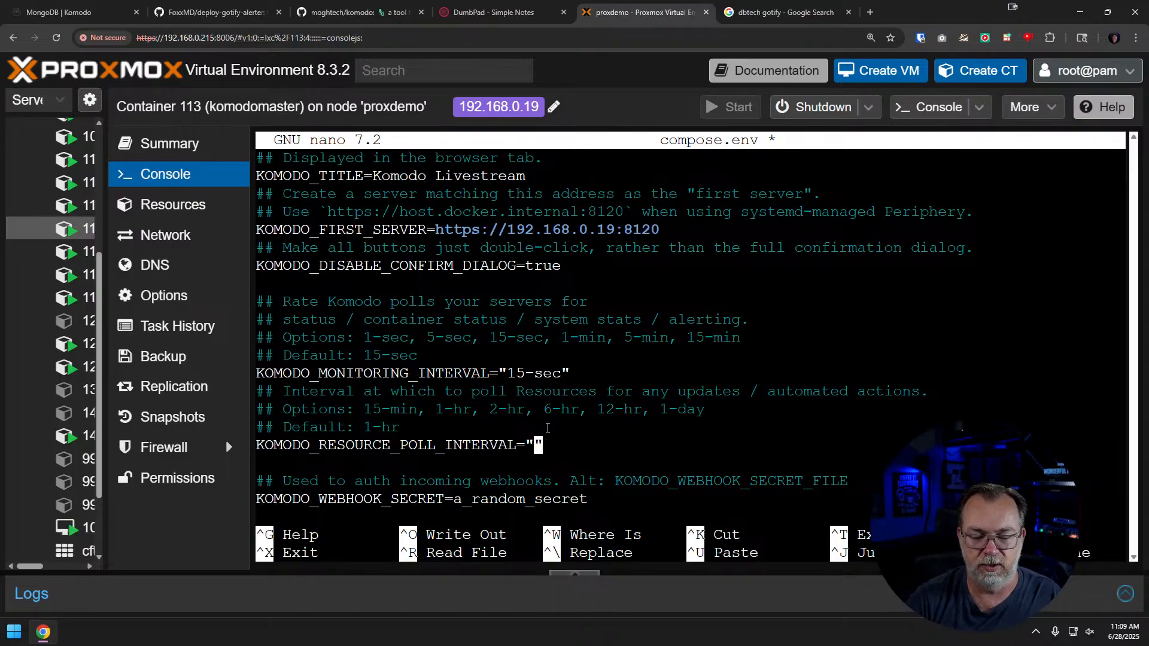
{"action": "type", "text": "15-min"}
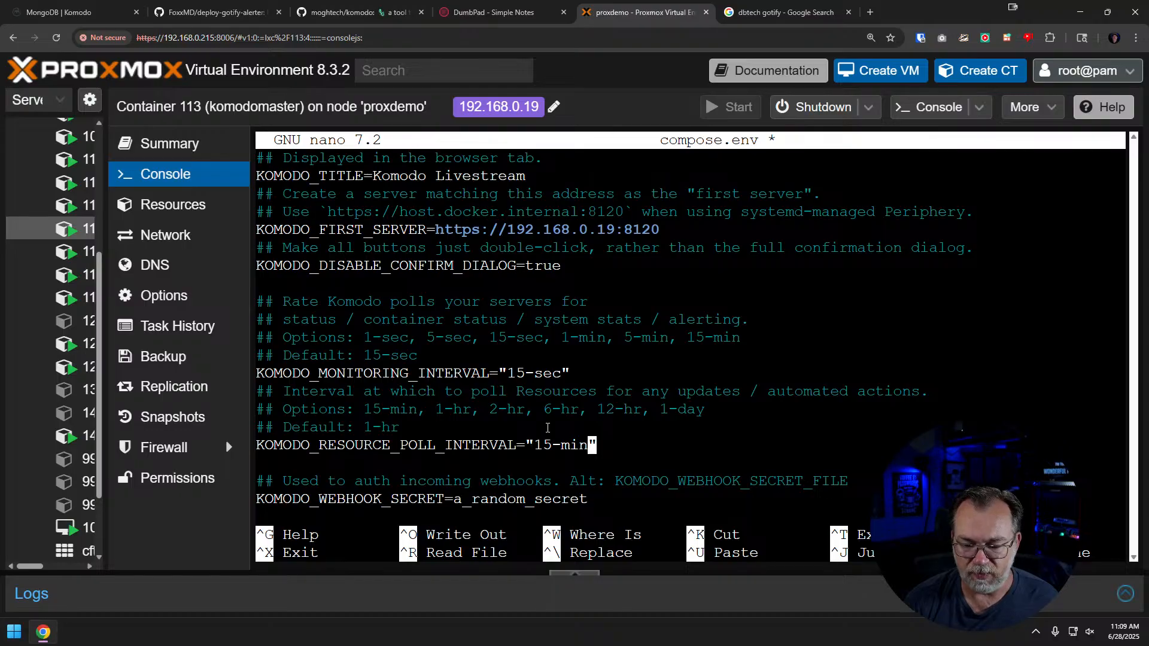
Replace the placeholder value of KOMODO_WEBHOOK_SECRET in compose.env with a long random secret
{"action": "key", "text": "Down"}
{"action": "key", "text": "Down"}
{"action": "key", "text": "Down"}
{"action": "key", "text": "Down"}
{"action": "key", "text": "Down"}
{"action": "key", "text": "Down"}
{"action": "key", "text": "Down"}
{"action": "key", "text": "Down"}
{"action": "key", "text": "Down"}
{"action": "key", "text": "Up"}
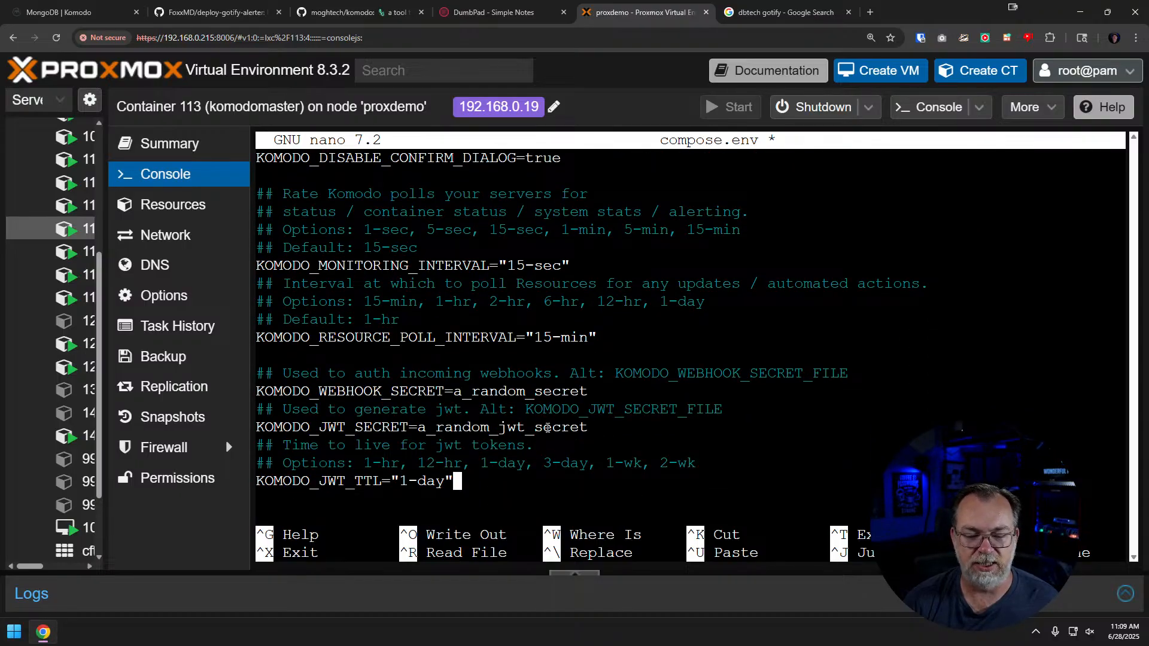
{"action": "key", "text": "Up"}
{"action": "key", "text": "Up"}
{"action": "key", "text": "Up"}
{"action": "key", "text": "Up"}
{"action": "key", "text": "Up"}
{"action": "key", "text": "BackSpace"}
{"action": "key", "text": "BackSpace"}
{"action": "key", "text": "BackSpace"}
{"action": "key", "text": "BackSpace"}
{"action": "key", "text": "BackSpace"}
{"action": "key", "text": "BackSpace"}
{"action": "key", "text": "BackSpace"}
{"action": "key", "text": "BackSpace"}
{"action": "key", "text": "BackSpace"}
{"action": "key", "text": "BackSpace"}
{"action": "key", "text": "BackSpace"}
{"action": "key", "text": "BackSpace"}
{"action": "key", "text": "BackSpace"}
{"action": "key", "text": "BackSpace"}
{"action": "key", "text": "BackSpace"}
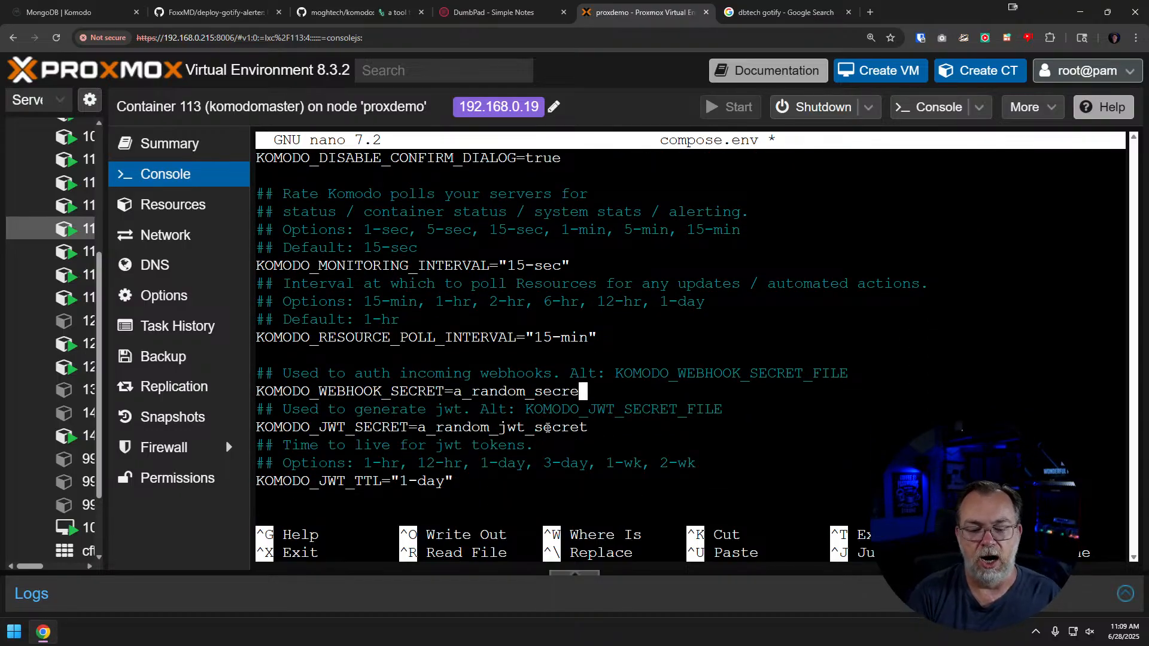
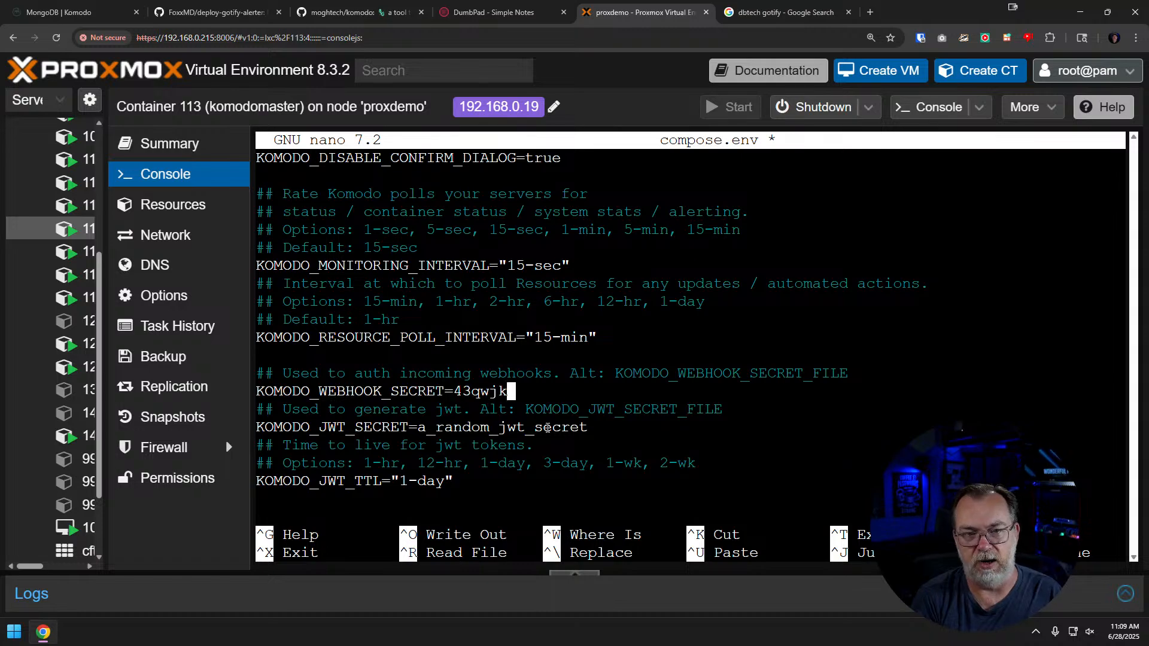
Replace the placeholder value of KOMODO_JWT_SECRET in compose.env with a different long random secret
{"action": "key", "text": "Down"}
{"action": "key", "text": "Down"}
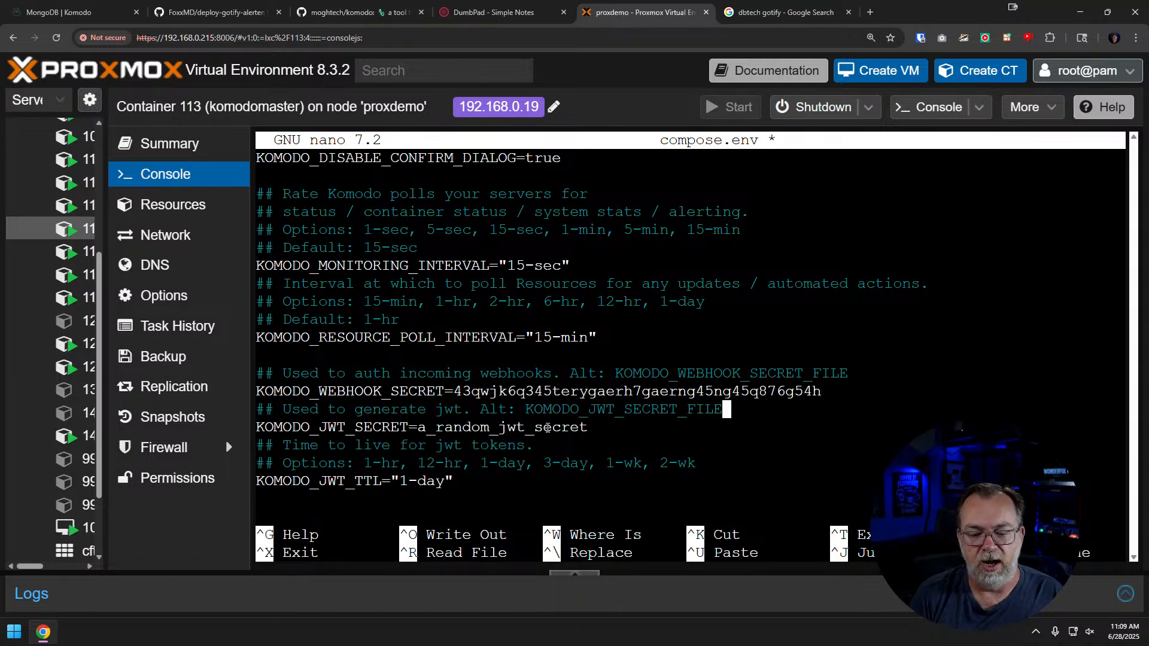
{"action": "key", "text": "BackSpace"}
{"action": "key", "text": "BackSpace"}
{"action": "key", "text": "BackSpace"}
{"action": "key", "text": "BackSpace"}
{"action": "key", "text": "BackSpace"}
{"action": "key", "text": "BackSpace"}
{"action": "key", "text": "BackSpace"}
{"action": "key", "text": "BackSpace"}
{"action": "key", "text": "BackSpace"}
{"action": "key", "text": "BackSpace"}
{"action": "key", "text": "BackSpace"}
{"action": "key", "text": "BackSpace"}
{"action": "key", "text": "BackSpace"}
{"action": "key", "text": "BackSpace"}
{"action": "key", "text": "BackSpace"}
{"action": "key", "text": "BackSpace"}
{"action": "key", "text": "BackSpace"}
{"action": "key", "text": "BackSpace"}
{"action": "key", "text": "BackSpace"}
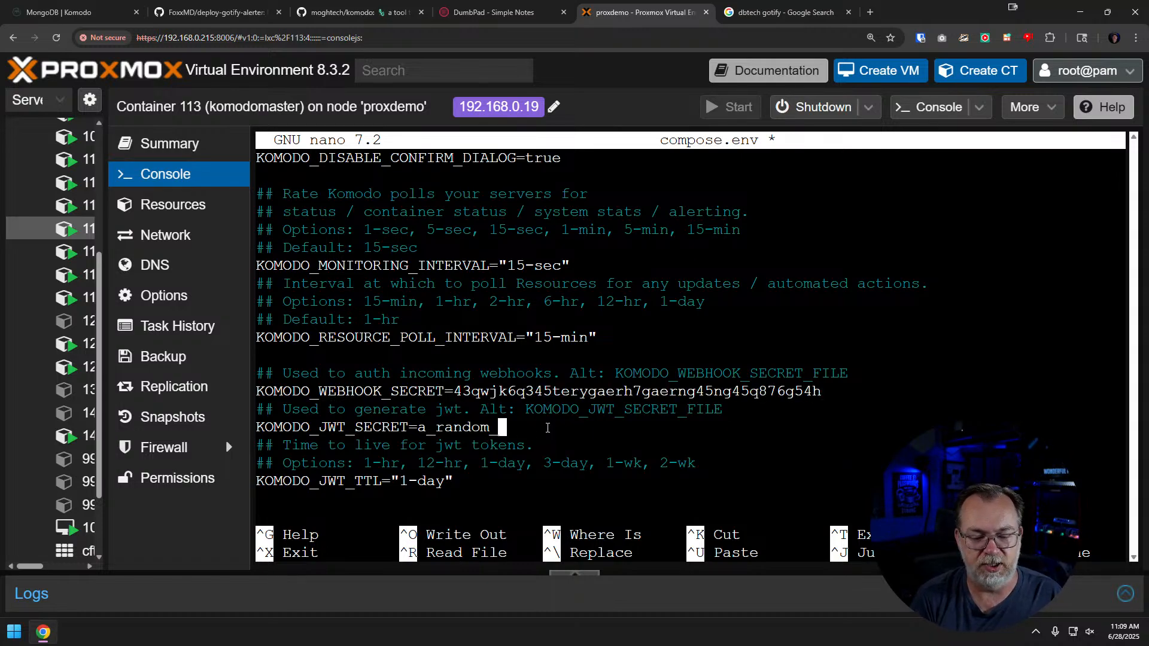
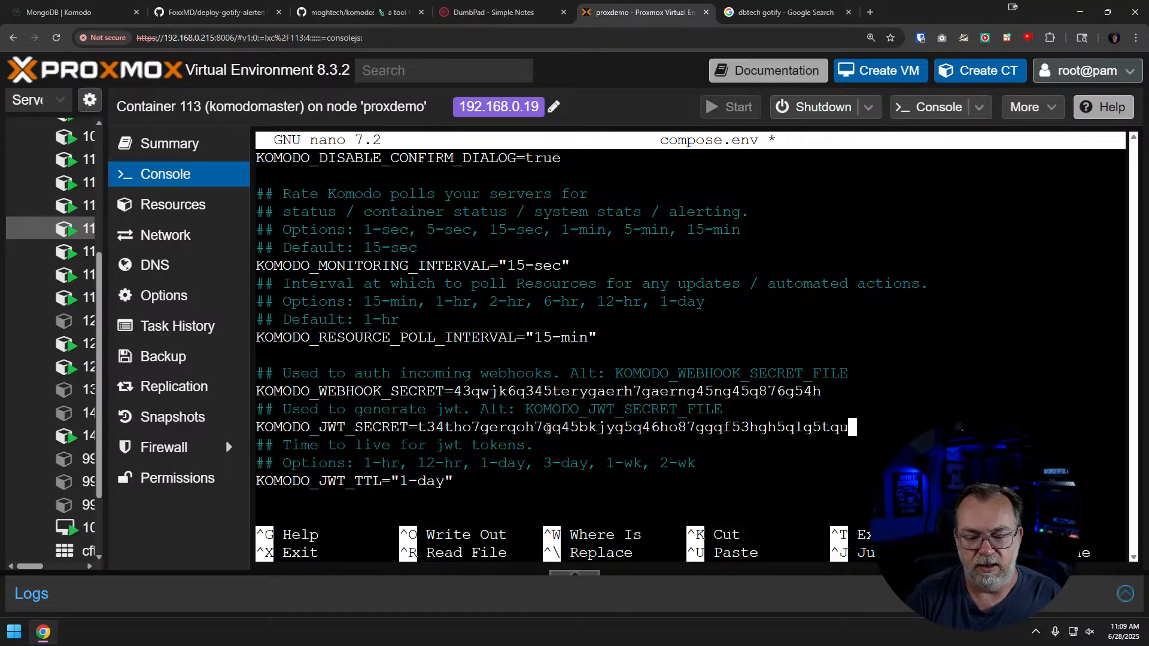
Examine the KOMODO_JWT_TTL token lifetime and the local login and user signup settings in compose.env
{"action": "key", "text": "Down"}
{"action": "key", "text": "Down"}
{"action": "key", "text": "Down"}
{"action": "key", "text": "Down"}
{"action": "key", "text": "Down"}
{"action": "key", "text": "Down"}
{"action": "key", "text": "Down"}
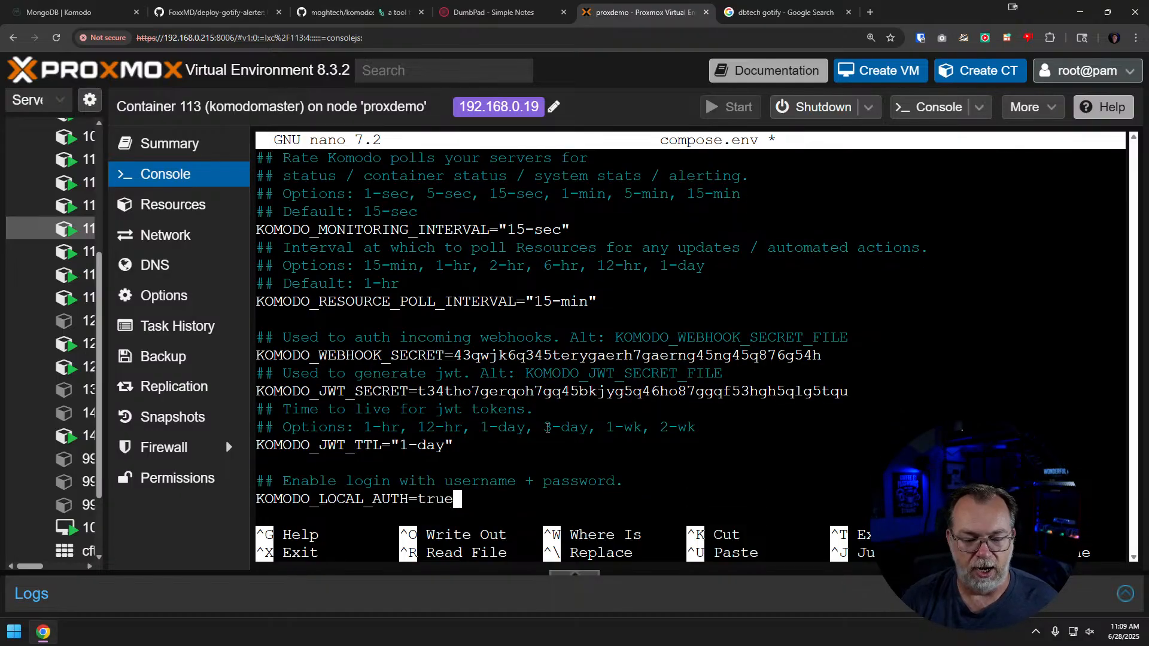
{"action": "key", "text": "Up"}
{"action": "key", "text": "Up"}
{"action": "key", "text": "Up"}
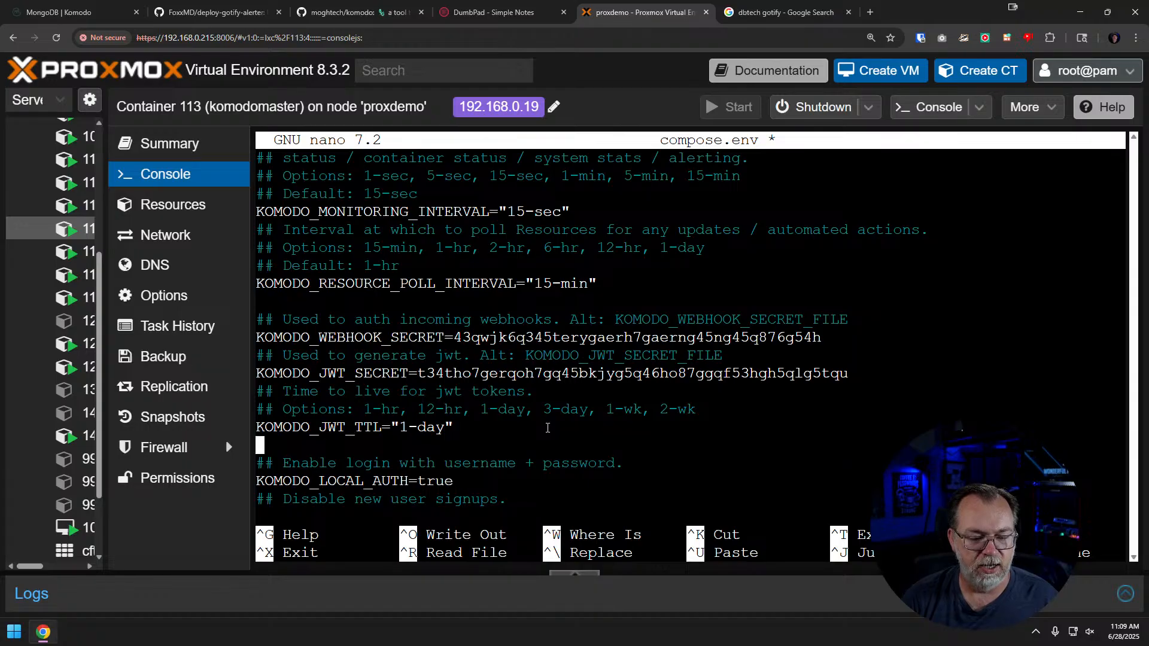
{"action": "key", "text": "Up"}
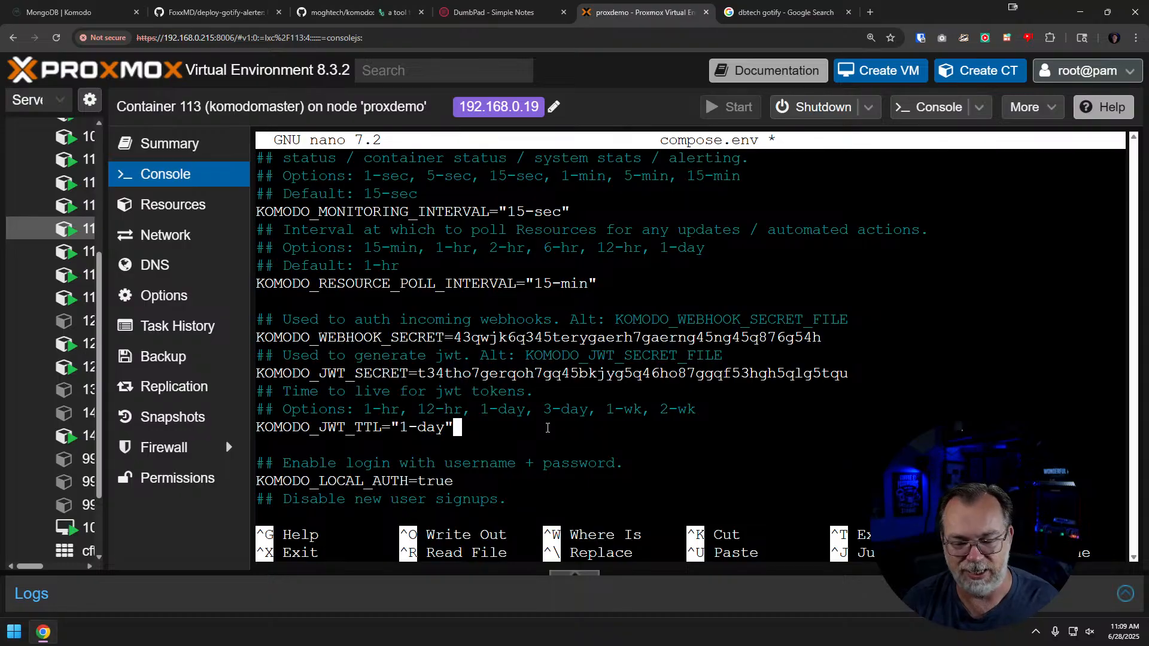
{"action": "key", "text": "Down"}
{"action": "key", "text": "Down"}
{"action": "key", "text": "Down"}
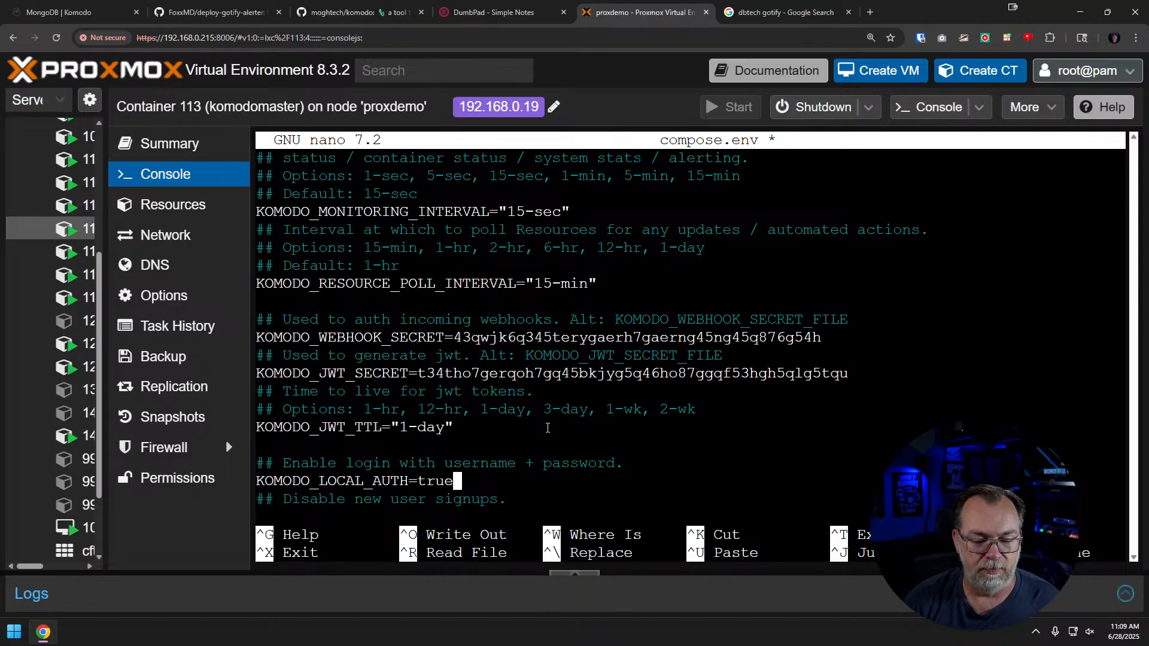
{"action": "key", "text": "Down"}
{"action": "key", "text": "Down"}
{"action": "key", "text": "Down"}
{"action": "key", "text": "Down"}
{"action": "key", "text": "Down"}
{"action": "key", "text": "Down"}
{"action": "key", "text": "Down"}
{"action": "key", "text": "Down"}
{"action": "key", "text": "Up"}
{"action": "key", "text": "Up"}
{"action": "key", "text": "Up"}
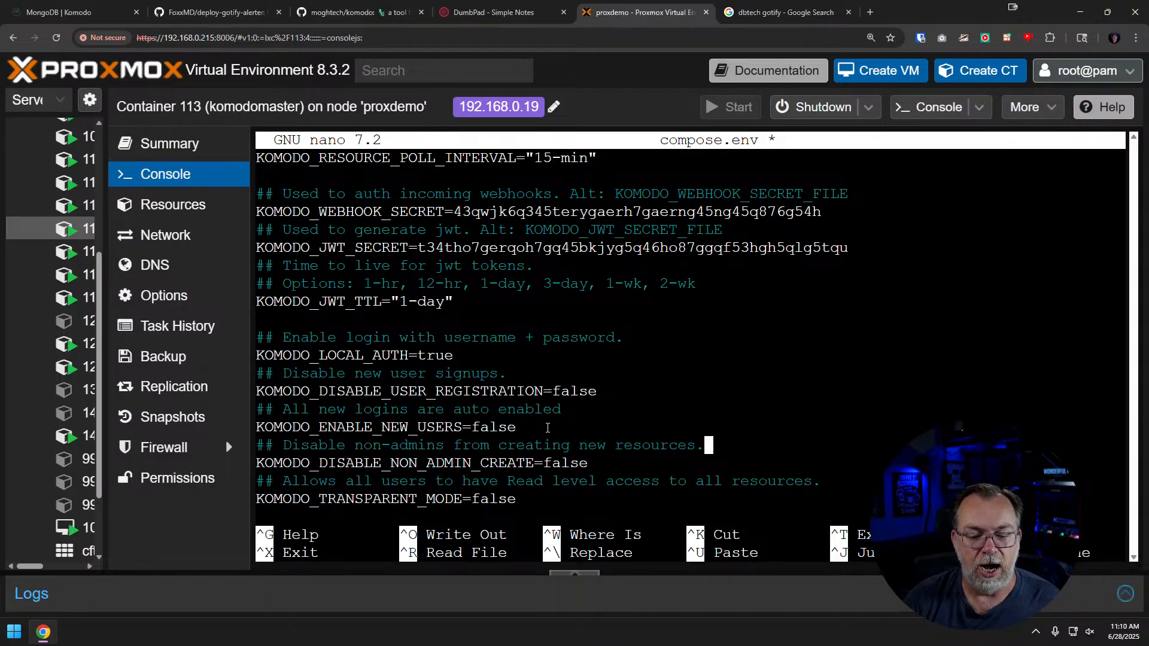
{"action": "key", "text": "Up"}
{"action": "key", "text": "Up"}
{"action": "key", "text": "Up"}
{"action": "key", "text": "Up"}
{"action": "key", "text": "Up"}
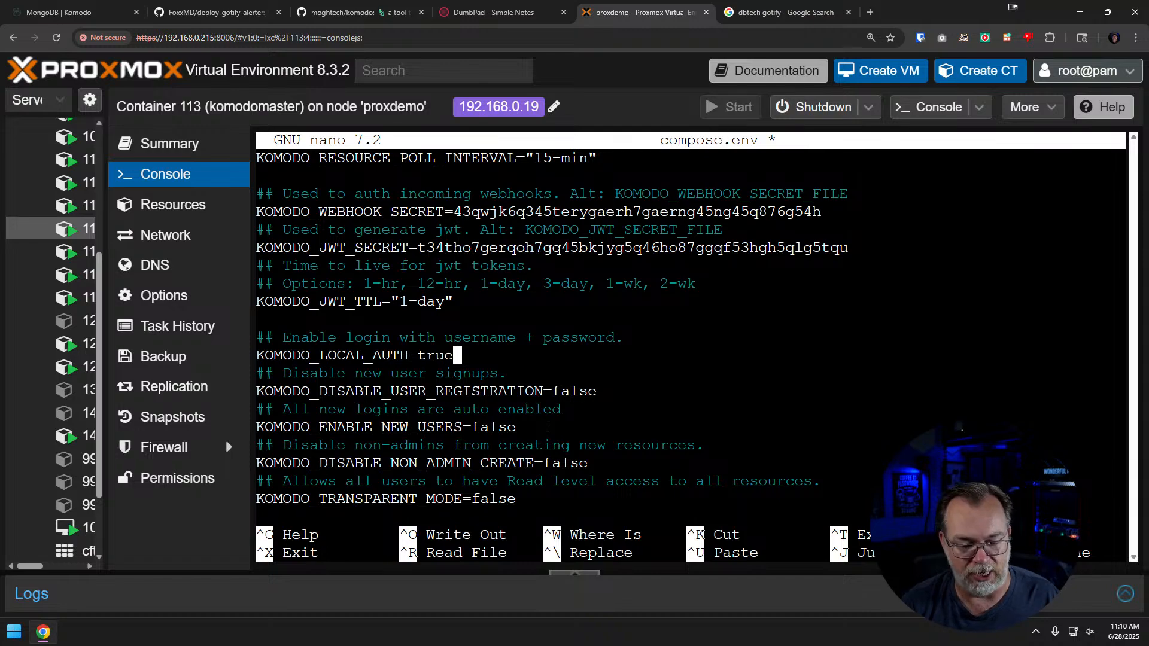
Set KOMODO_DISABLE_USER_REGISTRATION in compose.env to true
{"action": "key", "text": "Down"}
{"action": "key", "text": "Down"}
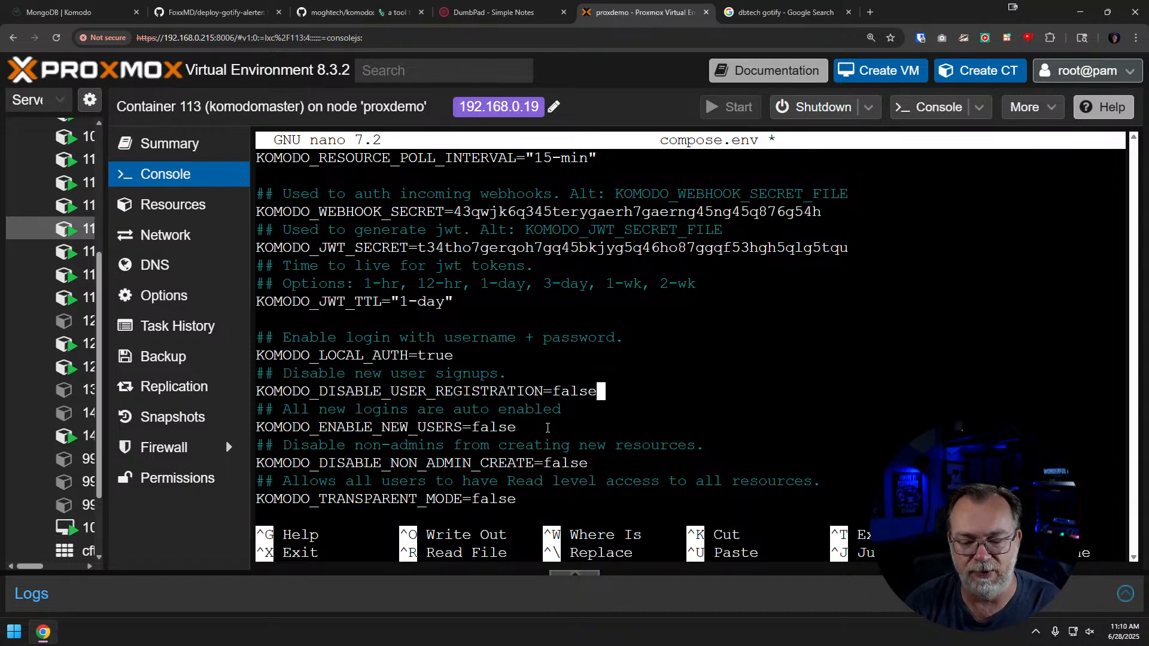
{"action": "key", "text": "BackSpace"}
{"action": "key", "text": "BackSpace"}
{"action": "key", "text": "BackSpace"}
{"action": "key", "text": "BackSpace"}
{"action": "key", "text": "BackSpace"}
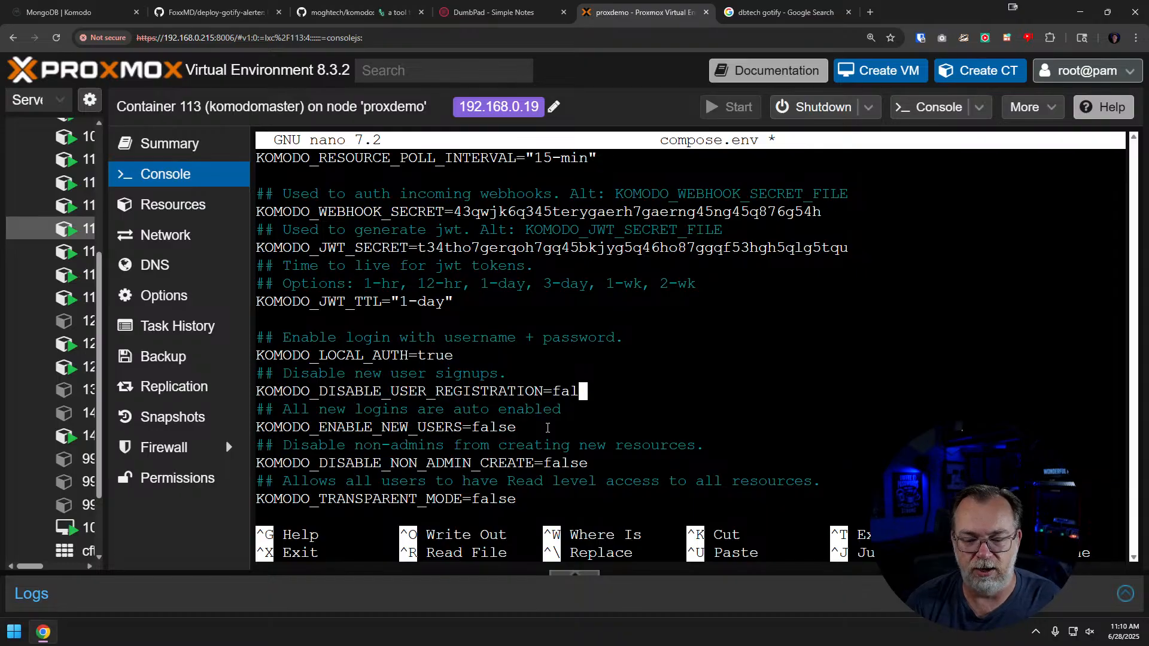
{"action": "type", "text": "true"}
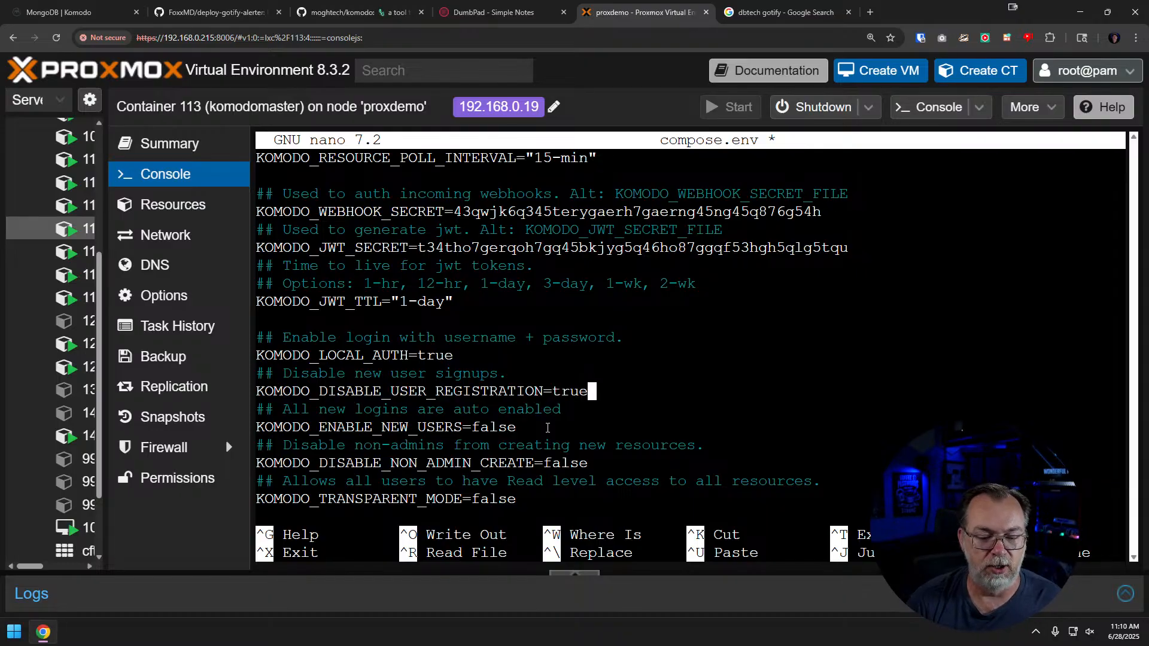
Restore KOMODO_DISABLE_USER_REGISTRATION to false so that new user signups stay allowed
{"action": "key", "text": "BackSpace"}
{"action": "key", "text": "BackSpace"}
{"action": "key", "text": "BackSpace"}
{"action": "key", "text": "BackSpace"}
{"action": "type", "text": "false"}
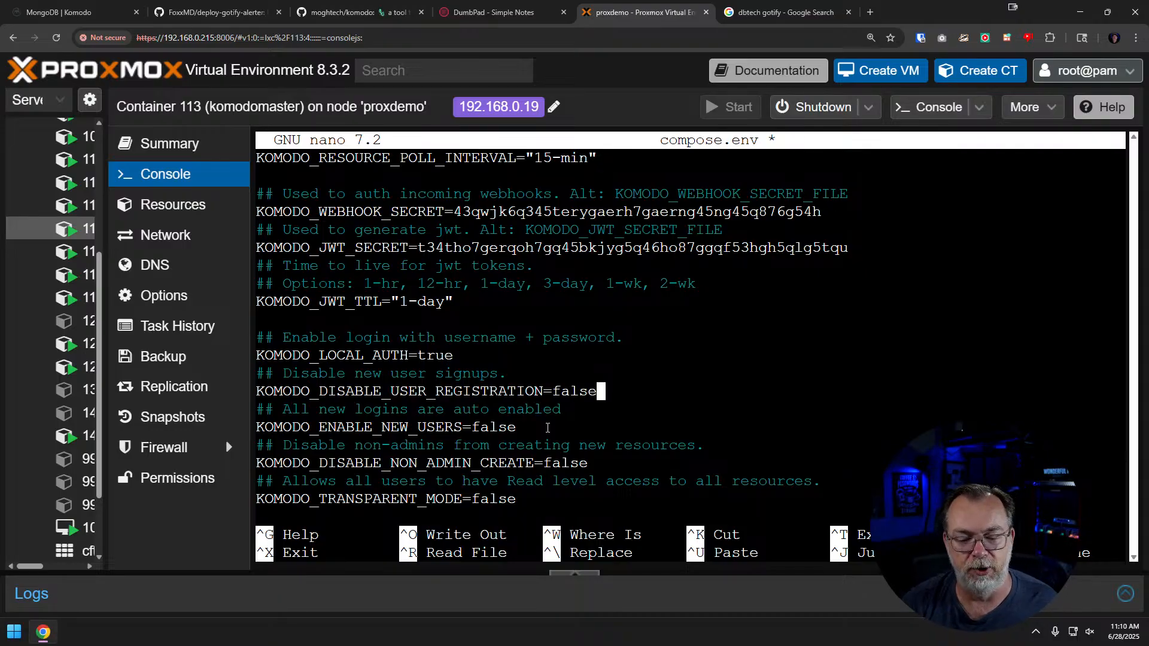
Review the new-user, non-admin creation, transparent mode and logging settings further down in compose.env
{"action": "key", "text": "Down"}
{"action": "key", "text": "Down"}
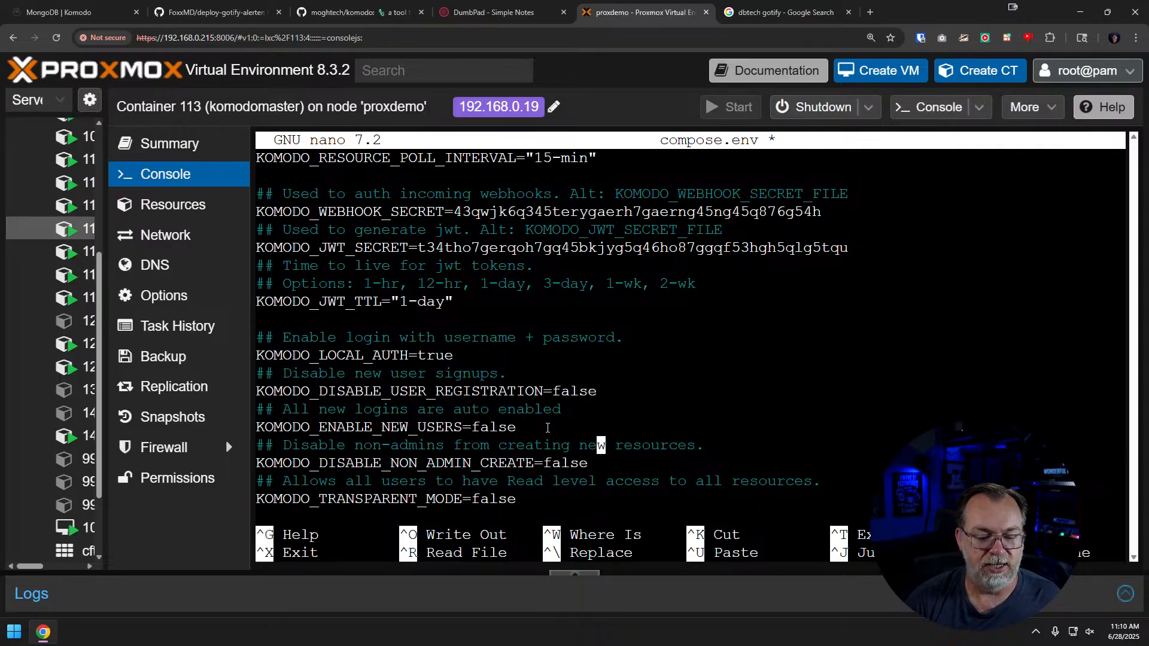
{"action": "key", "text": "Down"}
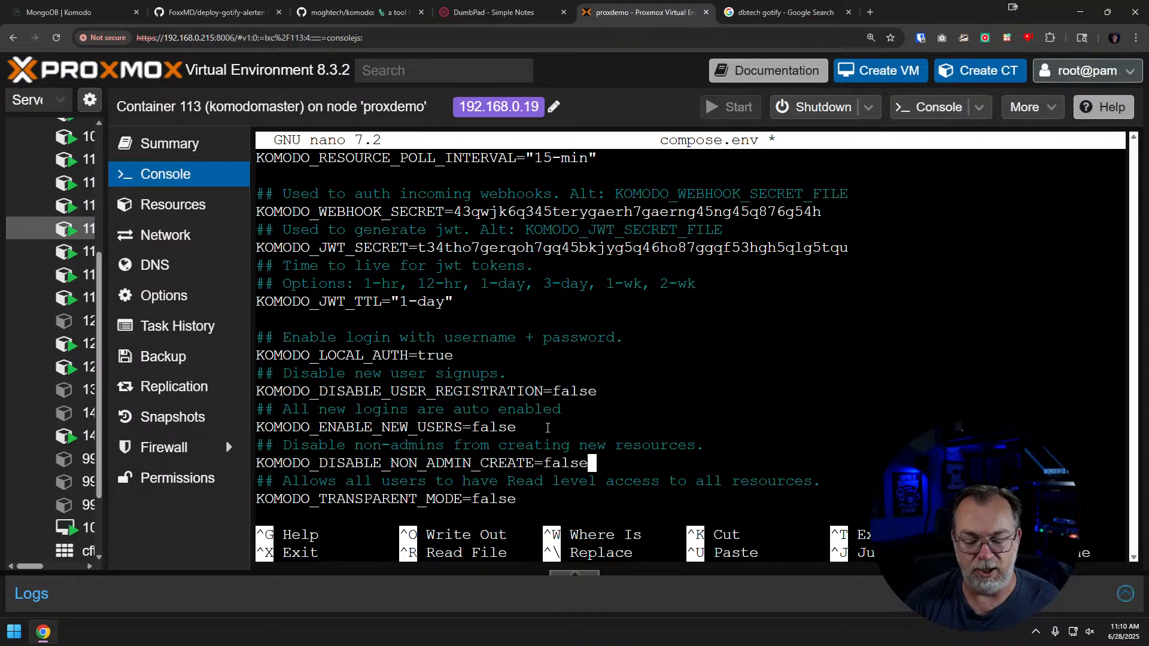
{"action": "key", "text": "Down"}
{"action": "key", "text": "Down"}
{"action": "key", "text": "Down"}
{"action": "key", "text": "Down"}
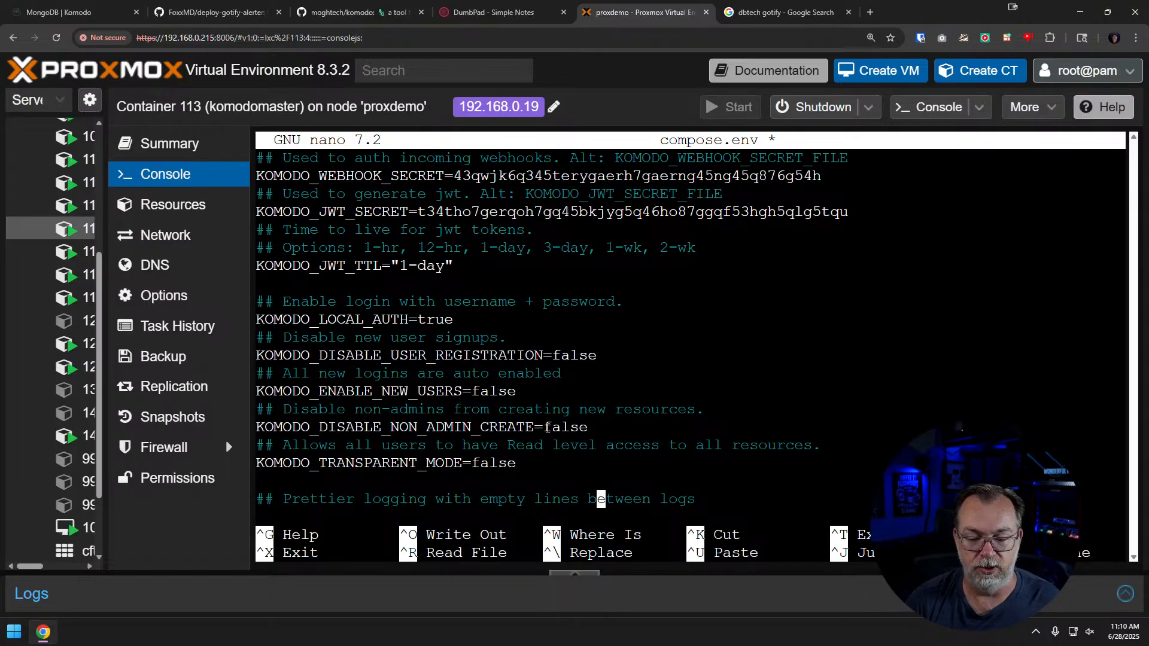
{"action": "key", "text": "Down"}
{"action": "key", "text": "Down"}
{"action": "key", "text": "Down"}
{"action": "key", "text": "Down"}
{"action": "key", "text": "Down"}
{"action": "key", "text": "Down"}
{"action": "key", "text": "Down"}
{"action": "key", "text": "Down"}
{"action": "key", "text": "Down"}
{"action": "key", "text": "Down"}
{"action": "key", "text": "Down"}
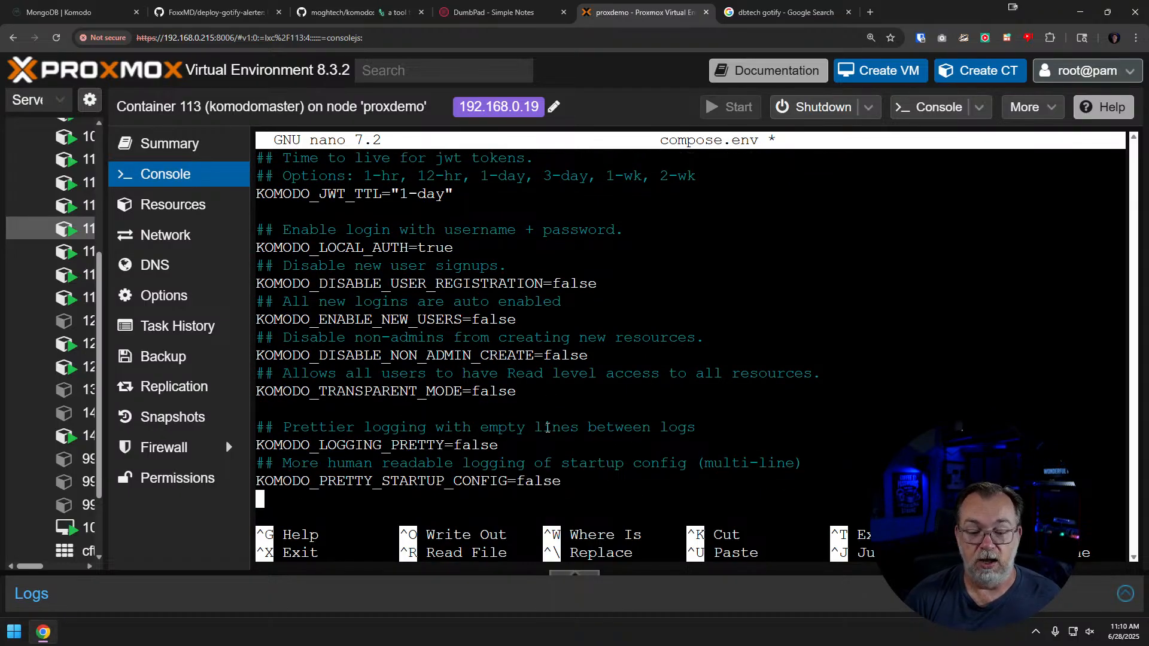
Examine the OIDC login settings in compose.env, from the enabled flag to the additional audiences
{"action": "key", "text": "Up"}
{"action": "key", "text": "Up"}
{"action": "key", "text": "Up"}
{"action": "key", "text": "Up"}
{"action": "key", "text": "Up"}
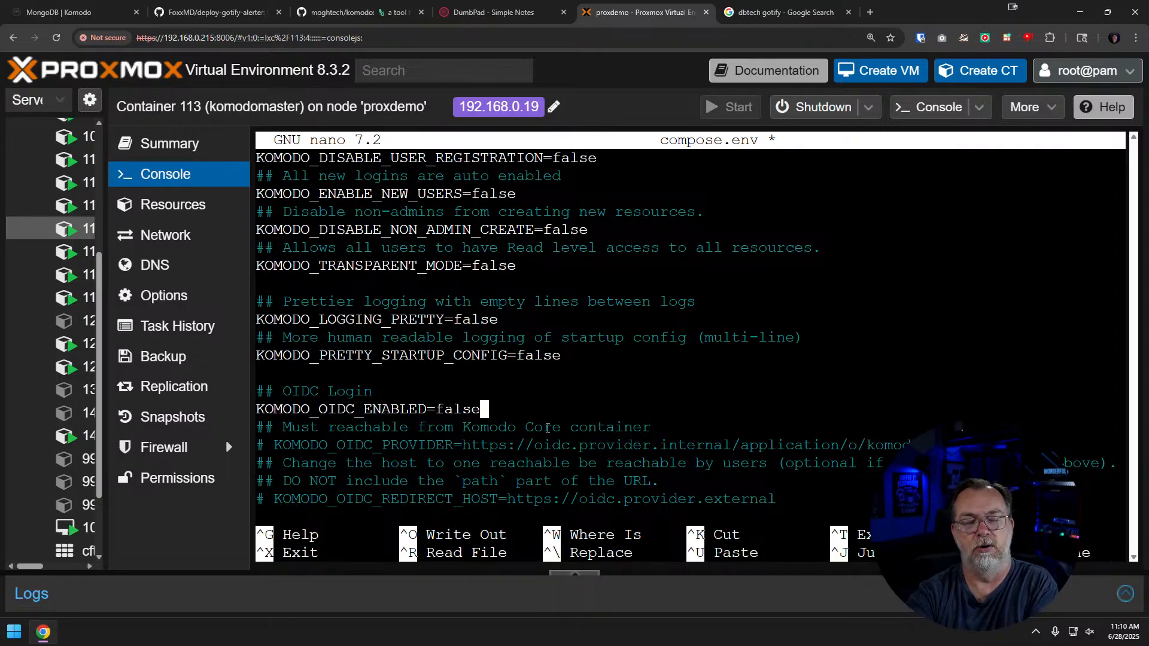
{"action": "key", "text": "Down"}
{"action": "key", "text": "Down"}
{"action": "key", "text": "Down"}
{"action": "key", "text": "Down"}
{"action": "key", "text": "Down"}
{"action": "key", "text": "Down"}
{"action": "key", "text": "Down"}
{"action": "key", "text": "Down"}
{"action": "key", "text": "Down"}
{"action": "key", "text": "Down"}
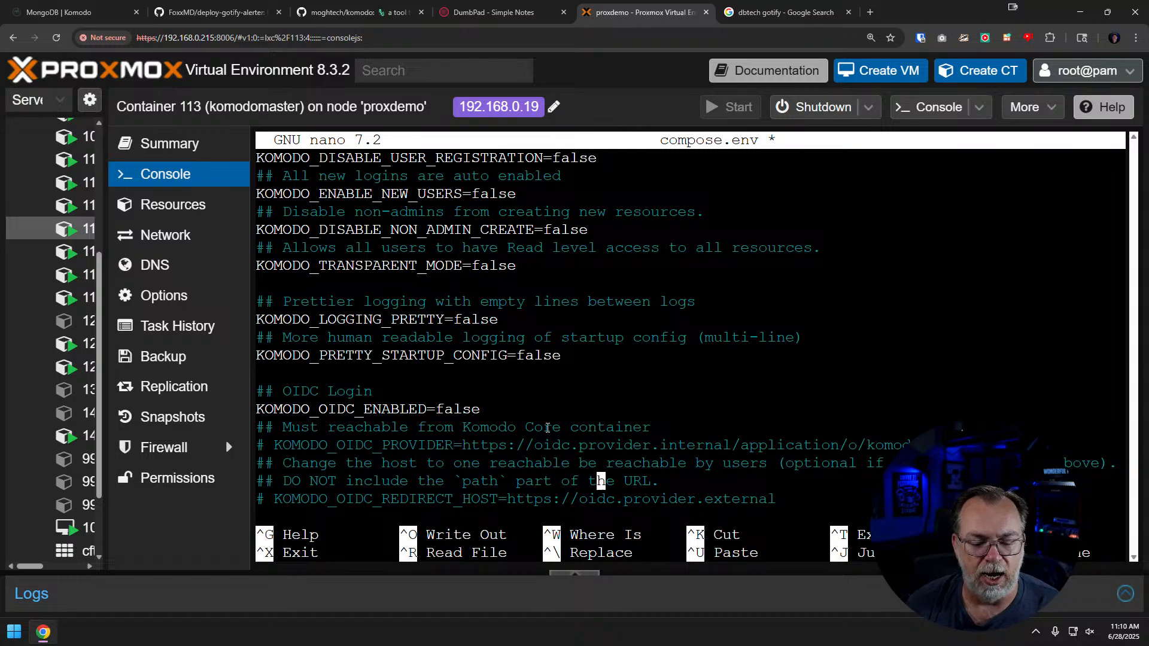
{"action": "key", "text": "Down"}
{"action": "key", "text": "Down"}
{"action": "key", "text": "Down"}
{"action": "key", "text": "Down"}
{"action": "key", "text": "Down"}
{"action": "key", "text": "Down"}
{"action": "key", "text": "Down"}
{"action": "key", "text": "Down"}
{"action": "key", "text": "Down"}
{"action": "key", "text": "Down"}
{"action": "key", "text": "Down"}
{"action": "key", "text": "Down"}
{"action": "key", "text": "Down"}
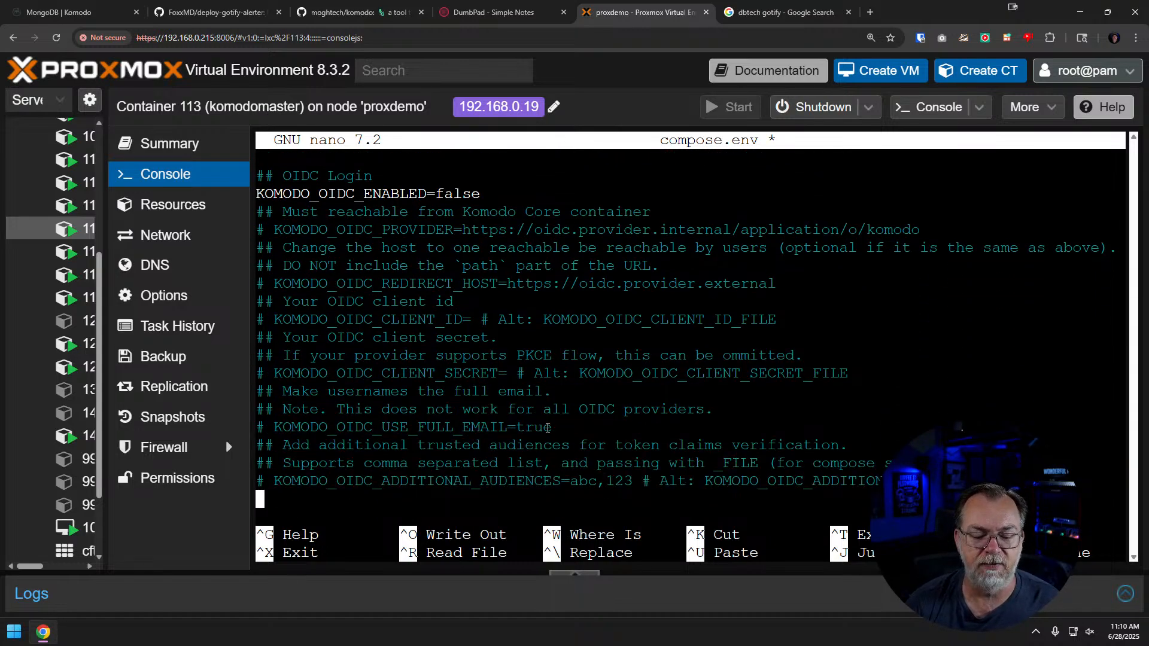
Check the GitHub OAuth, Google OAuth and AWS access key settings in compose.env
{"action": "key", "text": "Down"}
{"action": "key", "text": "Down"}
{"action": "key", "text": "Down"}
{"action": "key", "text": "Down"}
{"action": "key", "text": "Down"}
{"action": "key", "text": "Down"}
{"action": "key", "text": "Down"}
{"action": "key", "text": "Down"}
{"action": "key", "text": "Down"}
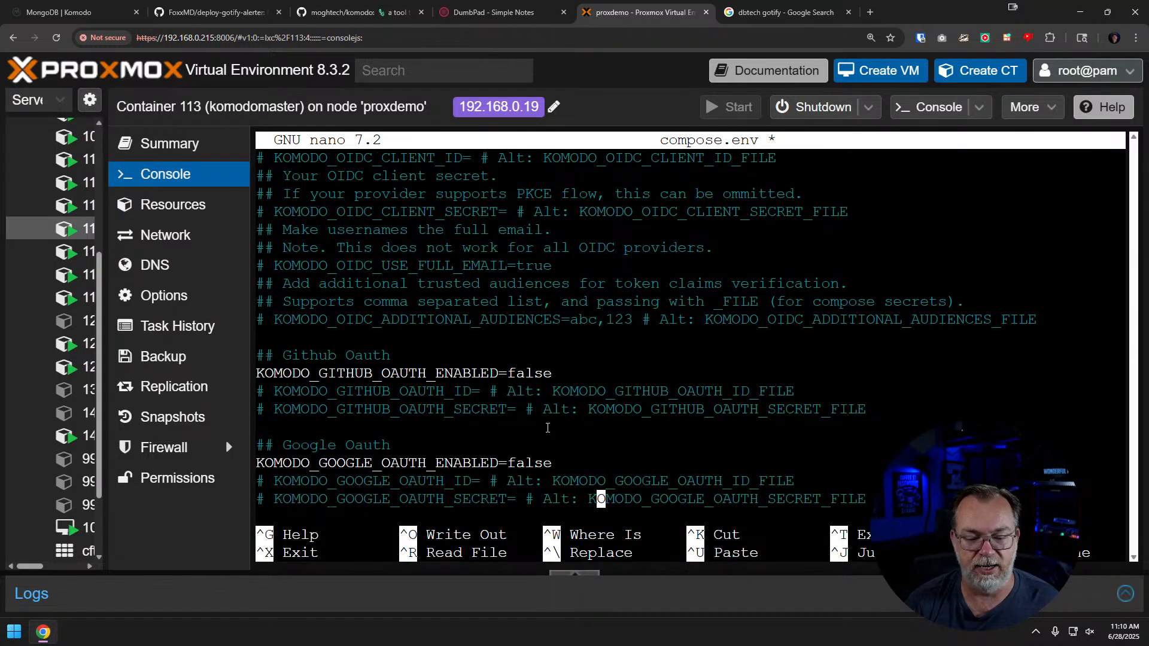
{"action": "key", "text": "Down"}
{"action": "key", "text": "Down"}
{"action": "key", "text": "Down"}
{"action": "key", "text": "Down"}
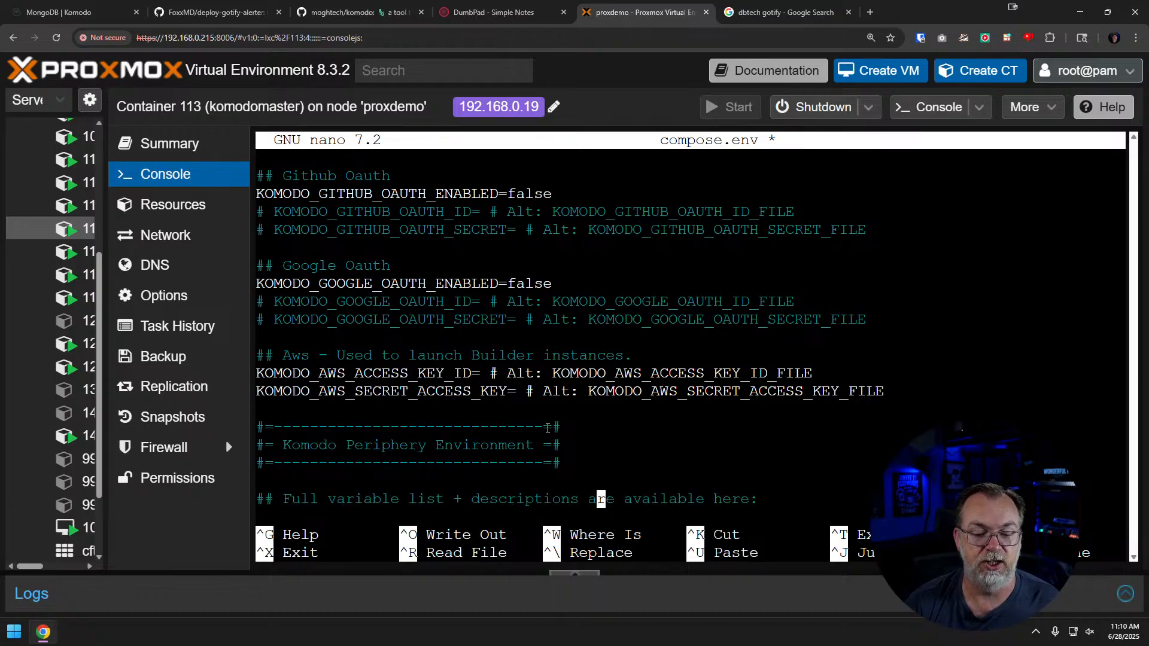
Examine the root directory and passkey settings in the Komodo Periphery Environment section, highlighting the KOMODO_PASSKEY reference
{"action": "key", "text": "Down"}
{"action": "key", "text": "Down"}
{"action": "key", "text": "Down"}
{"action": "key", "text": "Down"}
{"action": "key", "text": "Down"}
{"action": "key", "text": "Down"}
{"action": "key", "text": "Down"}
{"action": "key", "text": "Down"}
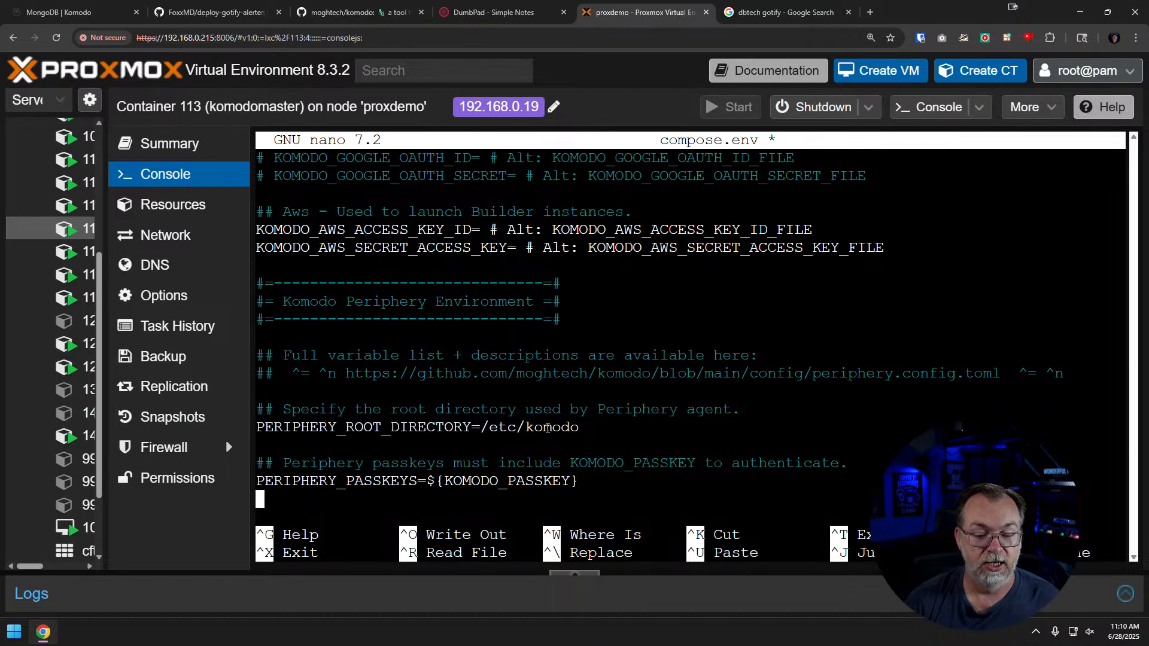
{"action": "key", "text": "Left"}
{"action": "key", "text": "Up"}
{"action": "key", "text": "Up"}
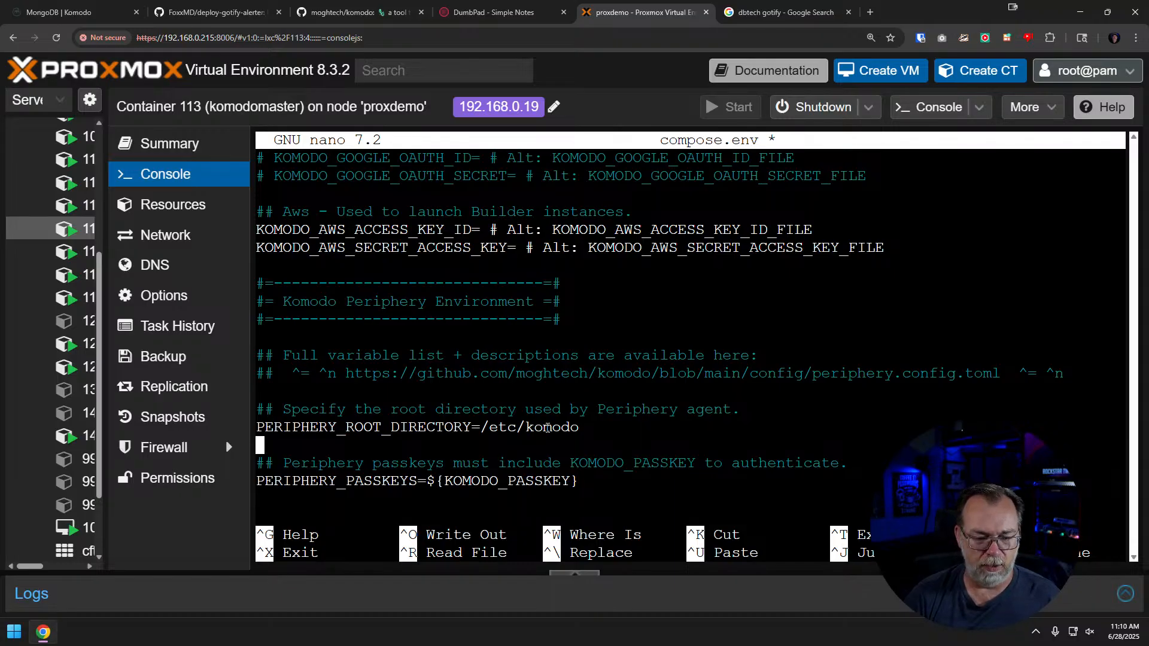
{"action": "key", "text": "Down"}
{"action": "key", "text": "Down"}
{"action": "key", "text": "Down"}
{"action": "key", "text": "Left"}
{"action": "key", "text": "Down"}
{"action": "key", "text": "Down"}
{"action": "key", "text": "Down"}
{"action": "key", "text": "Up"}
{"action": "key", "text": "Up"}
{"action": "key", "text": "Up"}
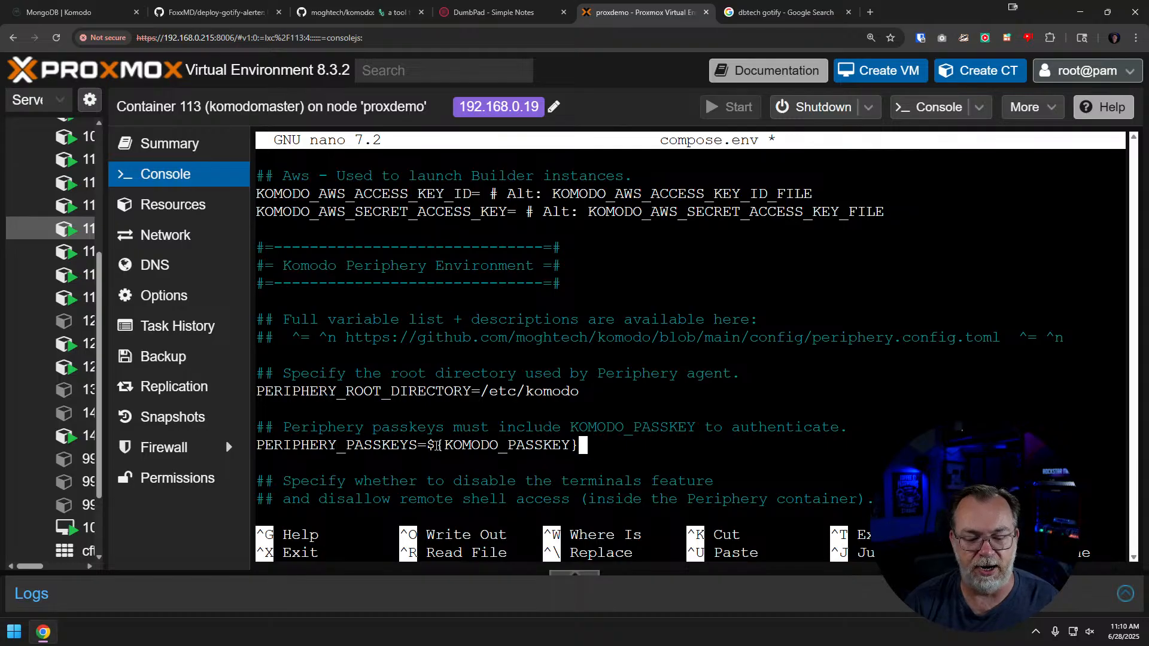
{"action": "left_click_drag", "start_coordinate": [437, 446], "coordinate": [547, 450]}
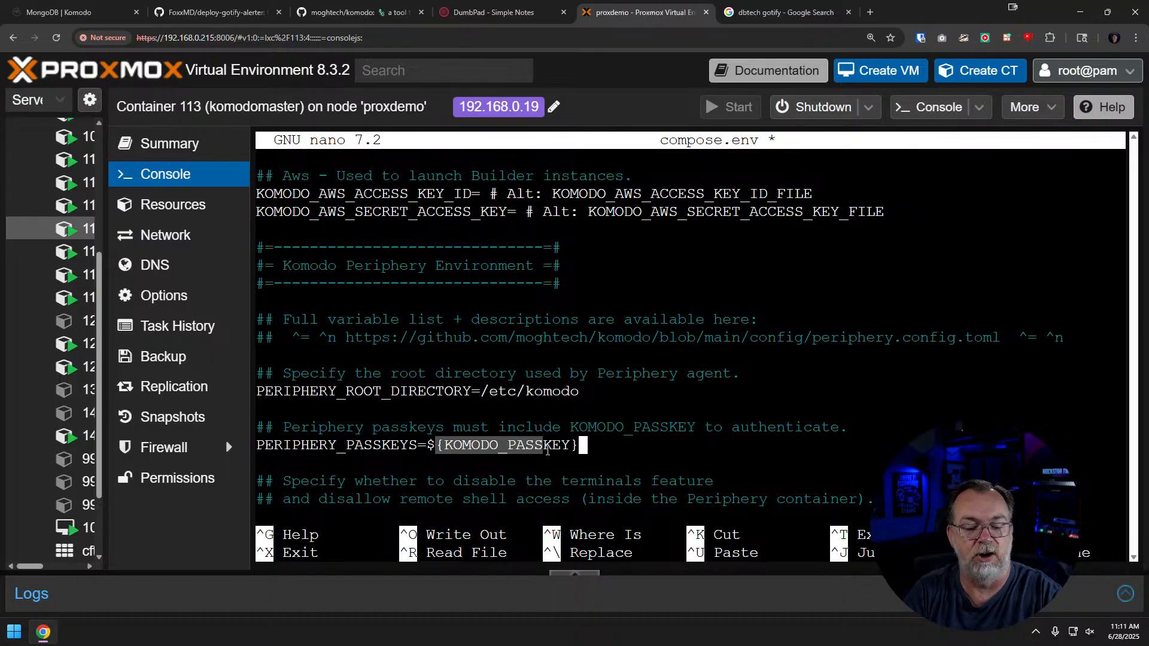
Review the PERIPHERY_DISABLE_TERMINALS and PERIPHERY_SSL_ENABLED settings in compose.env
{"action": "key", "text": "Down"}
{"action": "key", "text": "Down"}
{"action": "key", "text": "Down"}
{"action": "key", "text": "Down"}
{"action": "key", "text": "Down"}
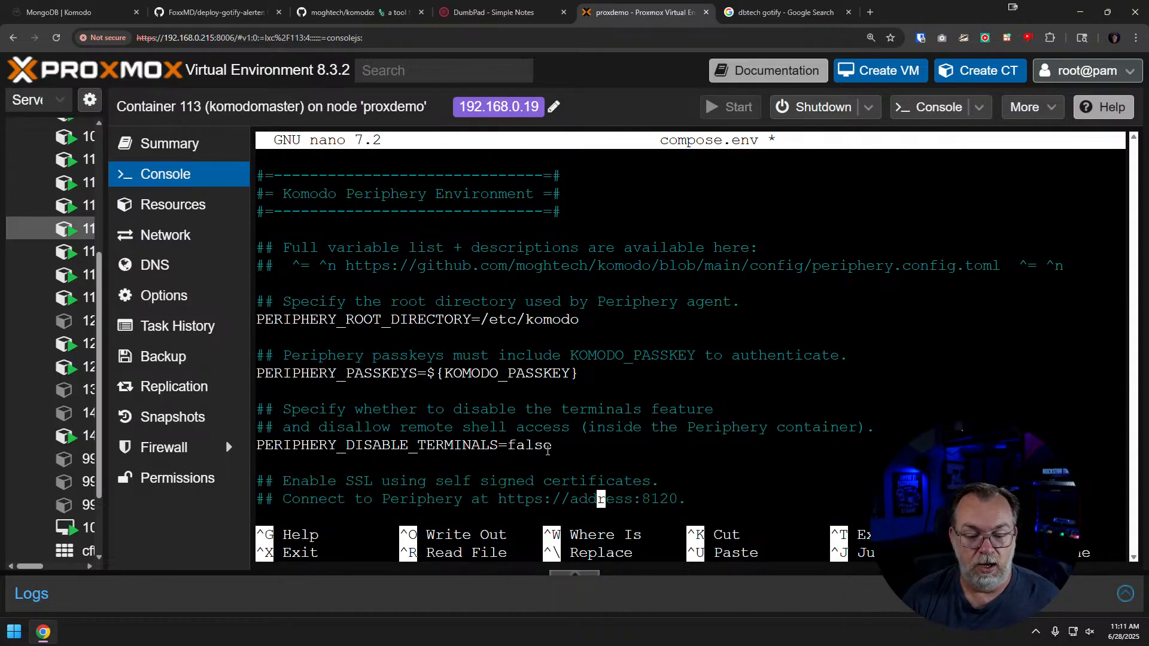
{"action": "key", "text": "Down"}
{"action": "key", "text": "Down"}
{"action": "key", "text": "Down"}
{"action": "key", "text": "Down"}
{"action": "key", "text": "Down"}
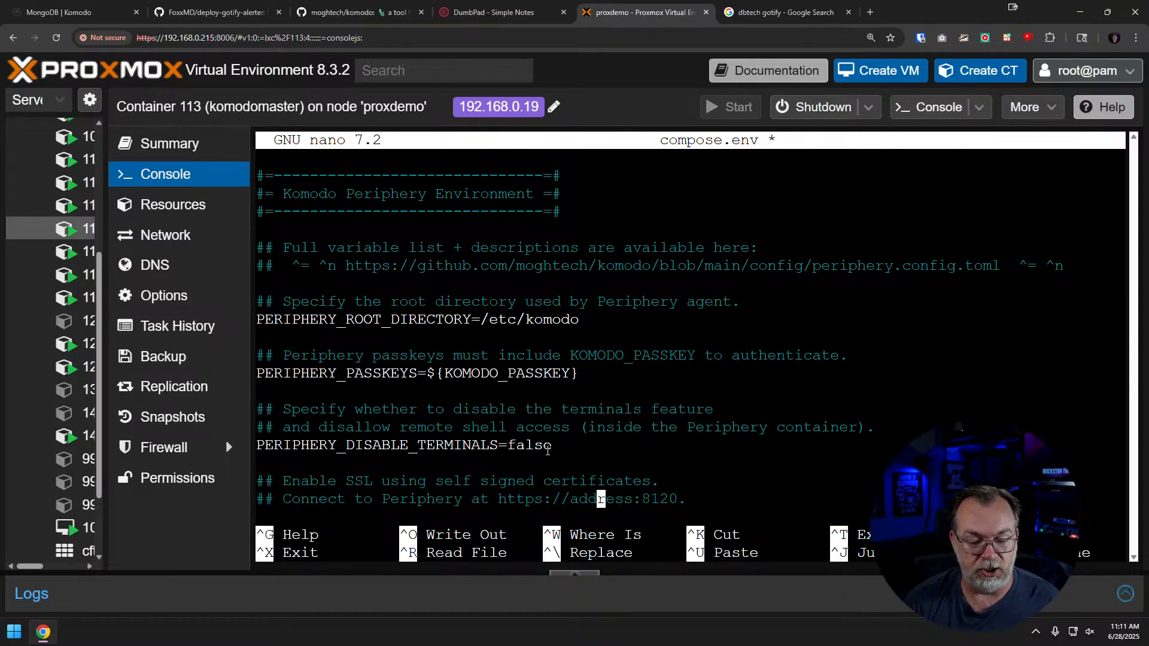
{"action": "key", "text": "Up"}
{"action": "key", "text": "Up"}
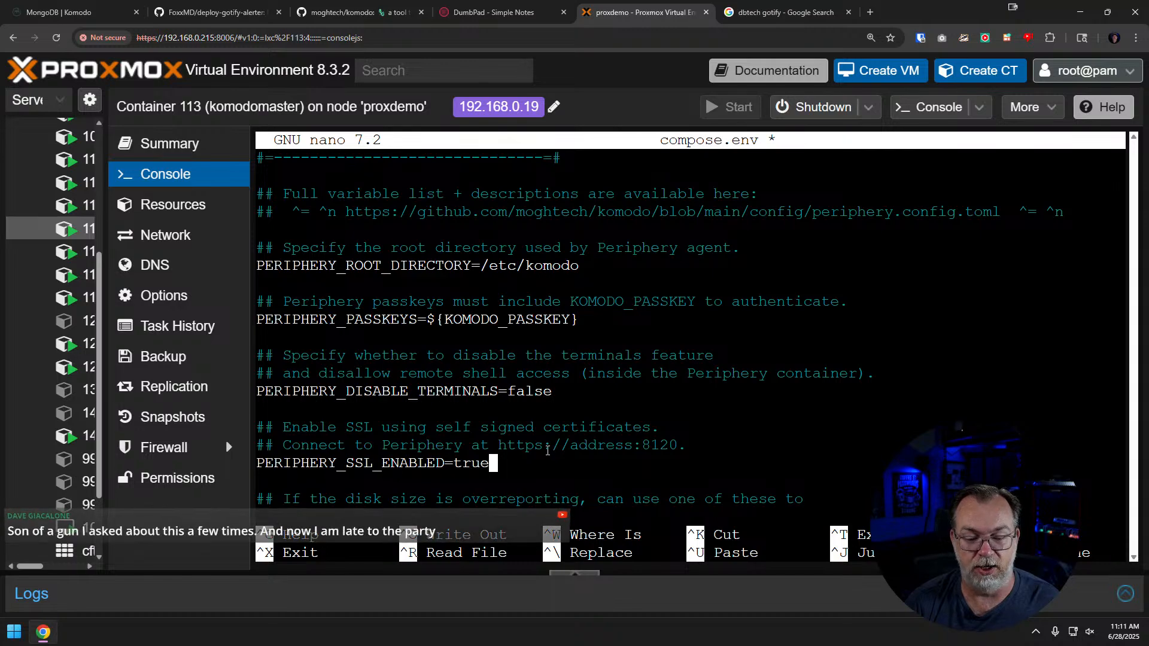
Examine the Periphery settings for including and excluding disk mounts in compose.env
{"action": "key", "text": "Down"}
{"action": "key", "text": "Down"}
{"action": "key", "text": "Down"}
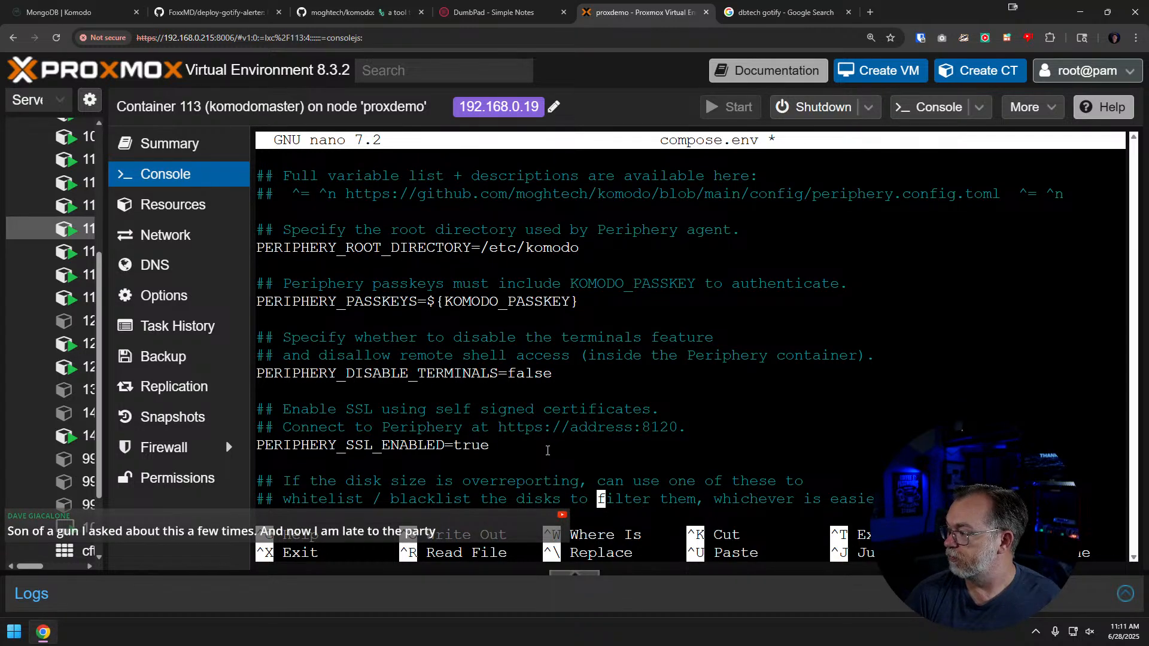
{"action": "key", "text": "Down"}
{"action": "key", "text": "Down"}
{"action": "key", "text": "Down"}
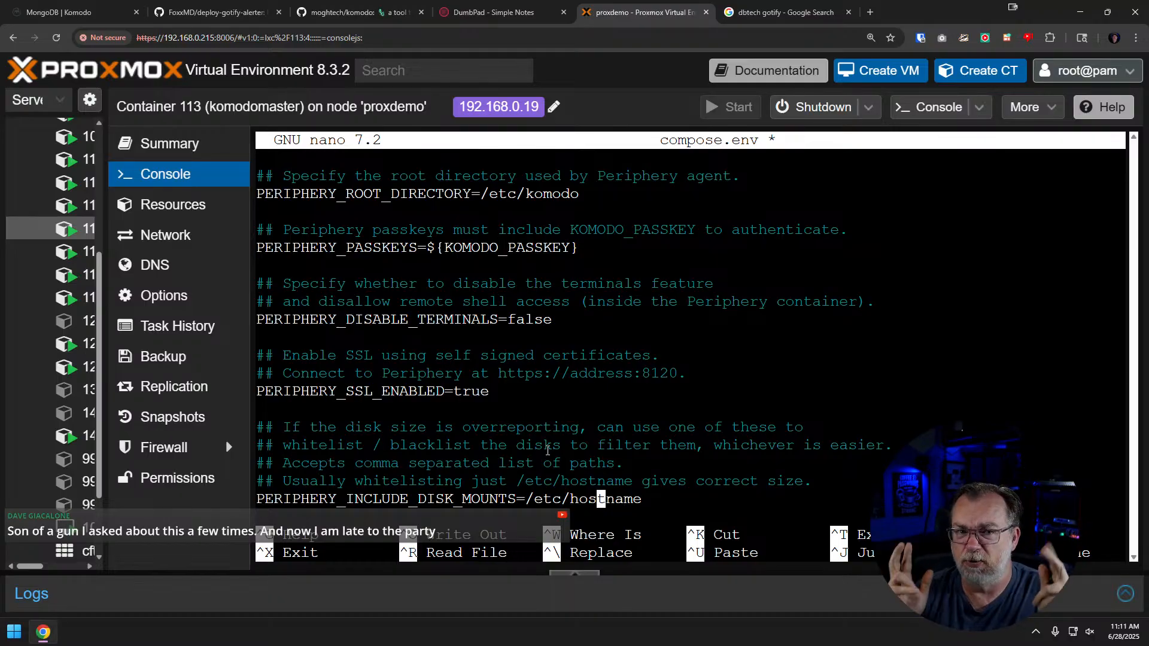
{"action": "key", "text": "Down"}
{"action": "key", "text": "Down"}
{"action": "key", "text": "Down"}
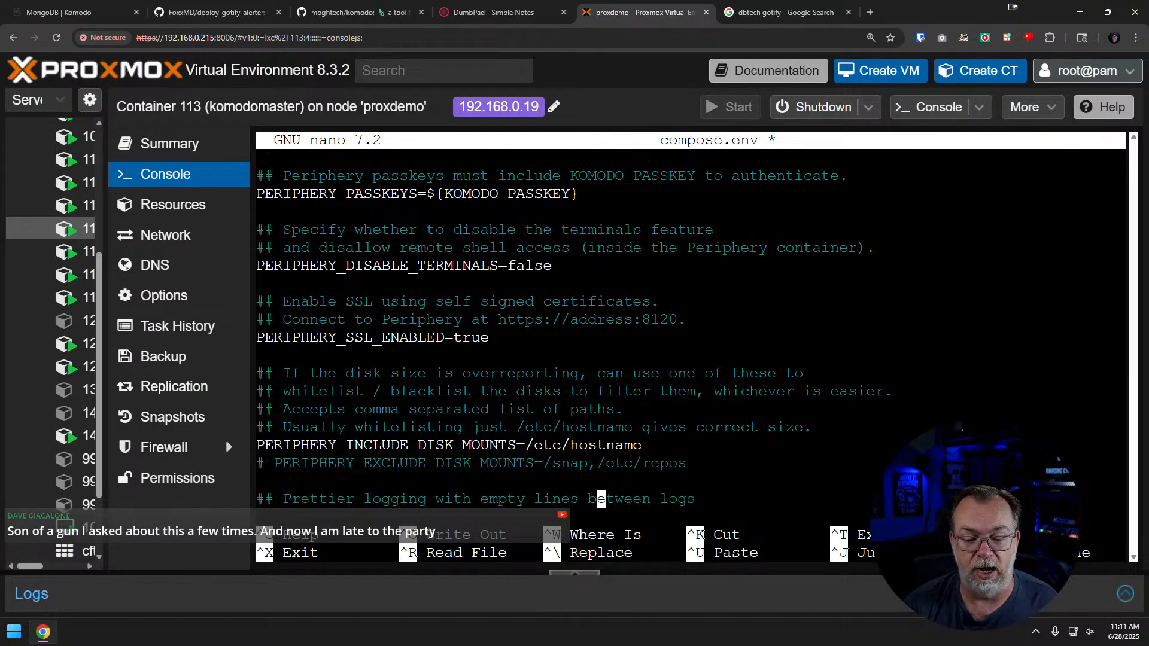
{"action": "key", "text": "Up"}
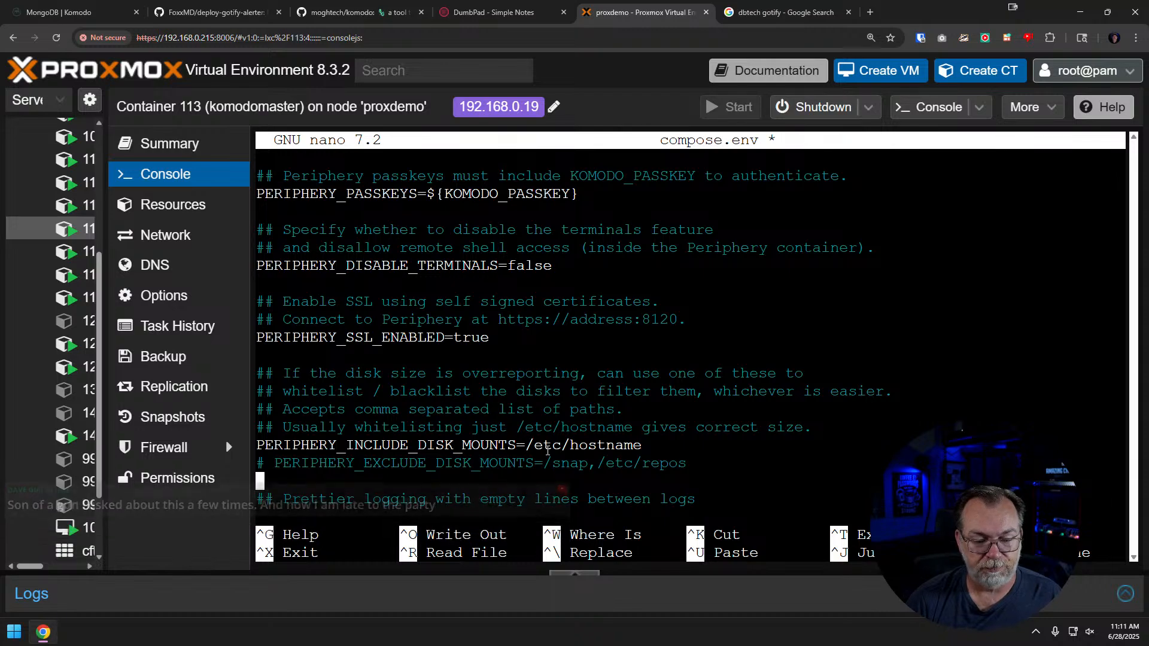
{"action": "key", "text": "Up"}
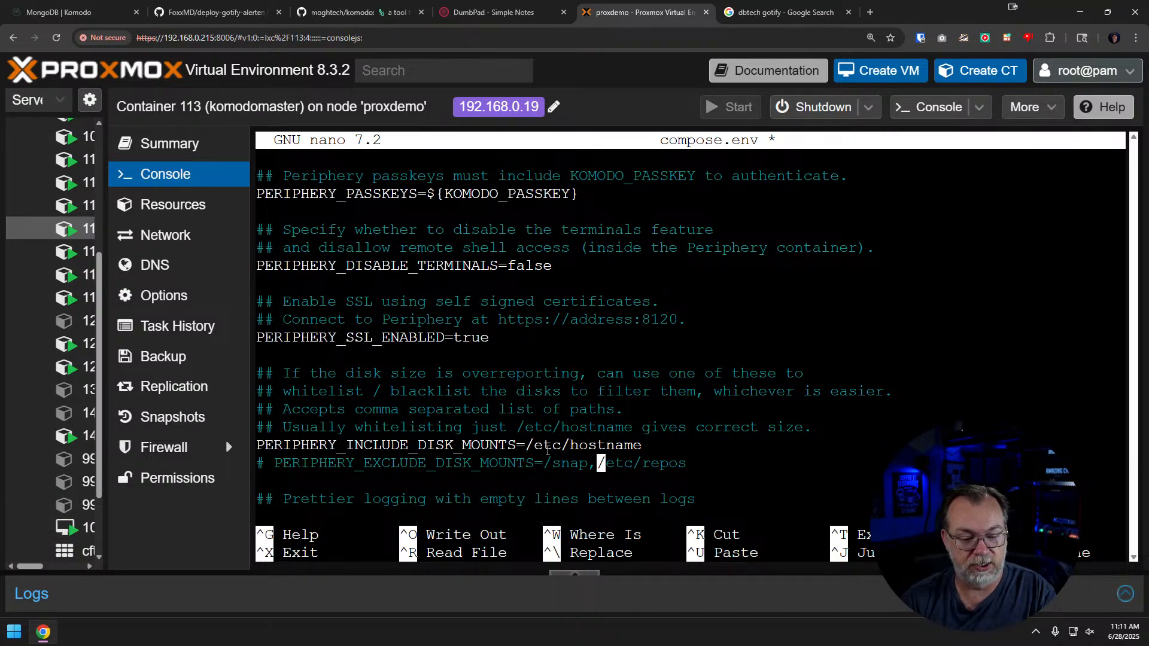
Review the Periphery pretty logging and startup config settings at the end of compose.env
{"action": "key", "text": "Down"}
{"action": "key", "text": "Down"}
{"action": "key", "text": "Down"}
{"action": "key", "text": "Down"}
{"action": "key", "text": "Up"}
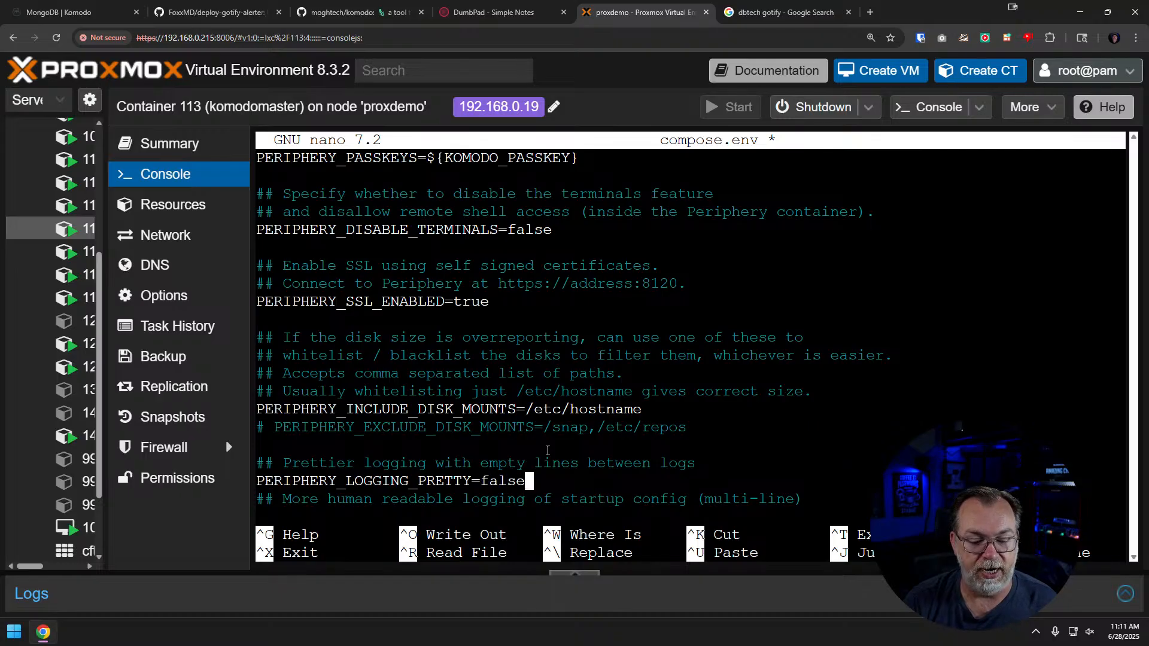
{"action": "key", "text": "Down"}
{"action": "key", "text": "Down"}
{"action": "key", "text": "Down"}
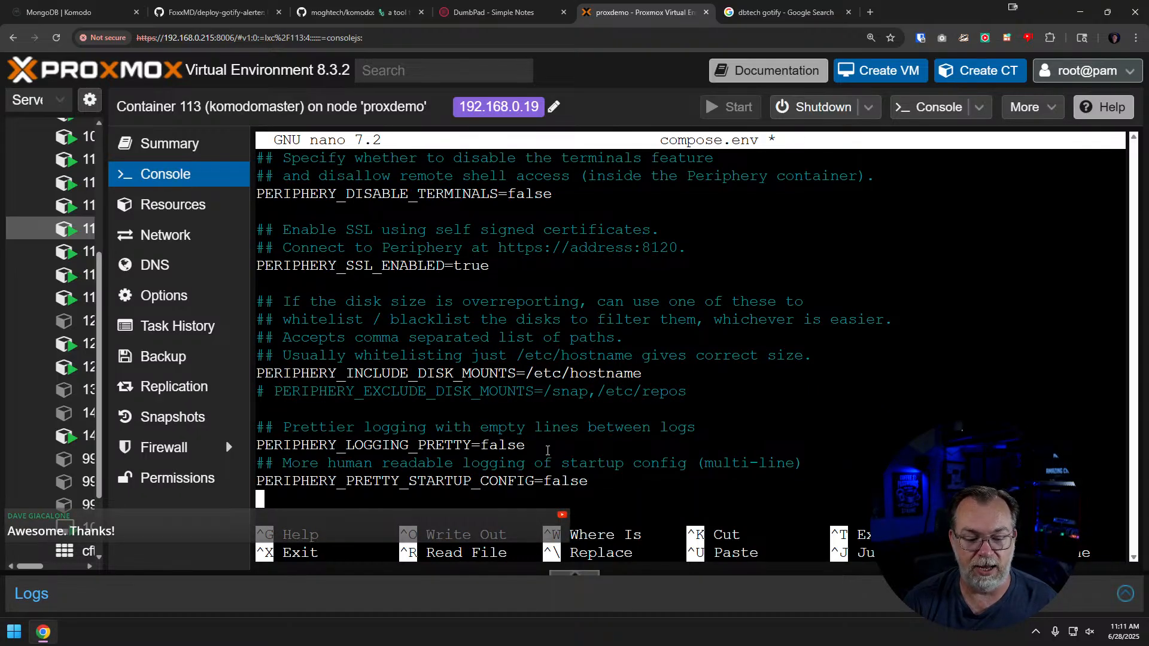
Save the edited compose.env under its existing name and exit nano
{"action": "key", "text": "Up"}
{"action": "key", "text": "Up"}
{"action": "key", "text": "Up"}
{"action": "key", "text": "Up"}
{"action": "key", "text": "Up"}
{"action": "key", "text": "Up"}
{"action": "key", "text": "Up"}
{"action": "key", "text": "Up"}
{"action": "key", "text": "Up"}
{"action": "key", "text": "Up"}
{"action": "key", "text": "Up"}
{"action": "key", "text": "Up"}
{"action": "key", "text": "Up"}
{"action": "key", "text": "Up"}
{"action": "key", "text": "Up"}
{"action": "key", "text": "Up"}
{"action": "key", "text": "Up"}
{"action": "key", "text": "Up"}
{"action": "key", "text": "Up"}
{"action": "key", "text": "Up"}
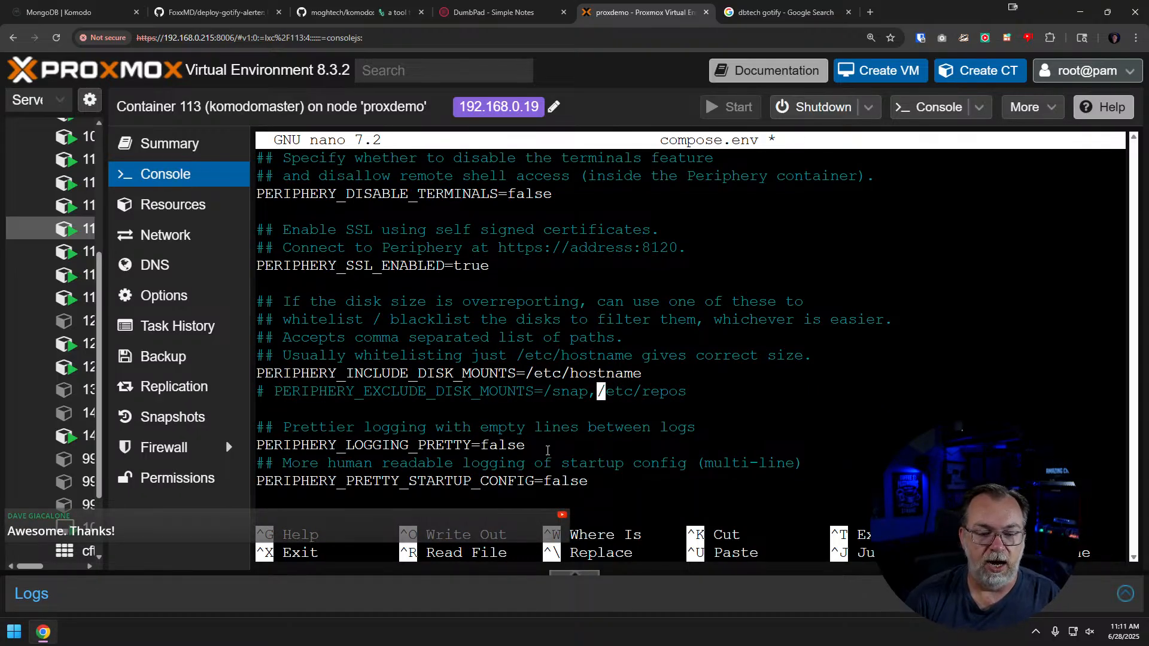
{"action": "key", "text": "Up"}
{"action": "key", "text": "Up"}
{"action": "key", "text": "Up"}
{"action": "key", "text": "Up"}
{"action": "key", "text": "Up"}
{"action": "key", "text": "Up"}
{"action": "key", "text": "Up"}
{"action": "key", "text": "Up"}
{"action": "key", "text": "Up"}
{"action": "key", "text": "Up"}
{"action": "key", "text": "Up"}
{"action": "key", "text": "Up"}
{"action": "key", "text": "Up"}
{"action": "key", "text": "Up"}
{"action": "key", "text": "Up"}
{"action": "key", "text": "Up"}
{"action": "key", "text": "Up"}
{"action": "key", "text": "Up"}
{"action": "key", "text": "Up"}
{"action": "key", "text": "Up"}
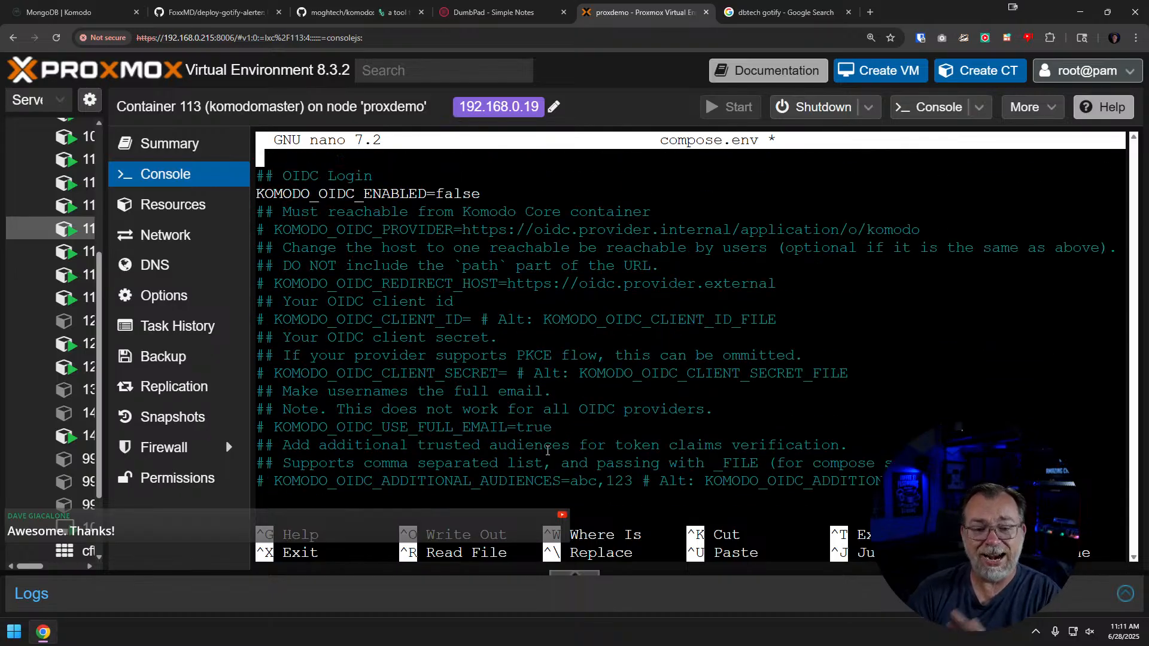
{"action": "key", "text": "Up"}
{"action": "key", "text": "Up"}
{"action": "key", "text": "Up"}
{"action": "key", "text": "Up"}
{"action": "key", "text": "Up"}
{"action": "key", "text": "Up"}
{"action": "key", "text": "Up"}
{"action": "key", "text": "Up"}
{"action": "key", "text": "Up"}
{"action": "key", "text": "Up"}
{"action": "key", "text": "Up"}
{"action": "key", "text": "Up"}
{"action": "key", "text": "Up"}
{"action": "key", "text": "Up"}
{"action": "key", "text": "Up"}
{"action": "key", "text": "Up"}
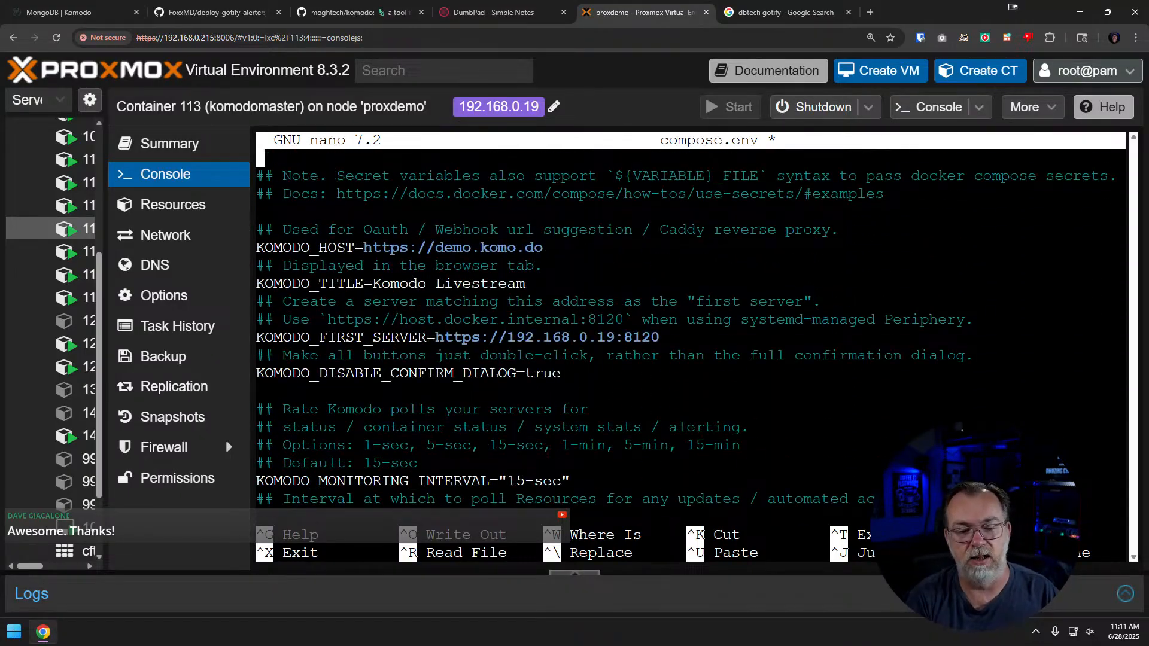
{"action": "key", "text": "ctrl+o"}
{"action": "key", "text": "Return"}
{"action": "key", "text": "ctrl+x"}
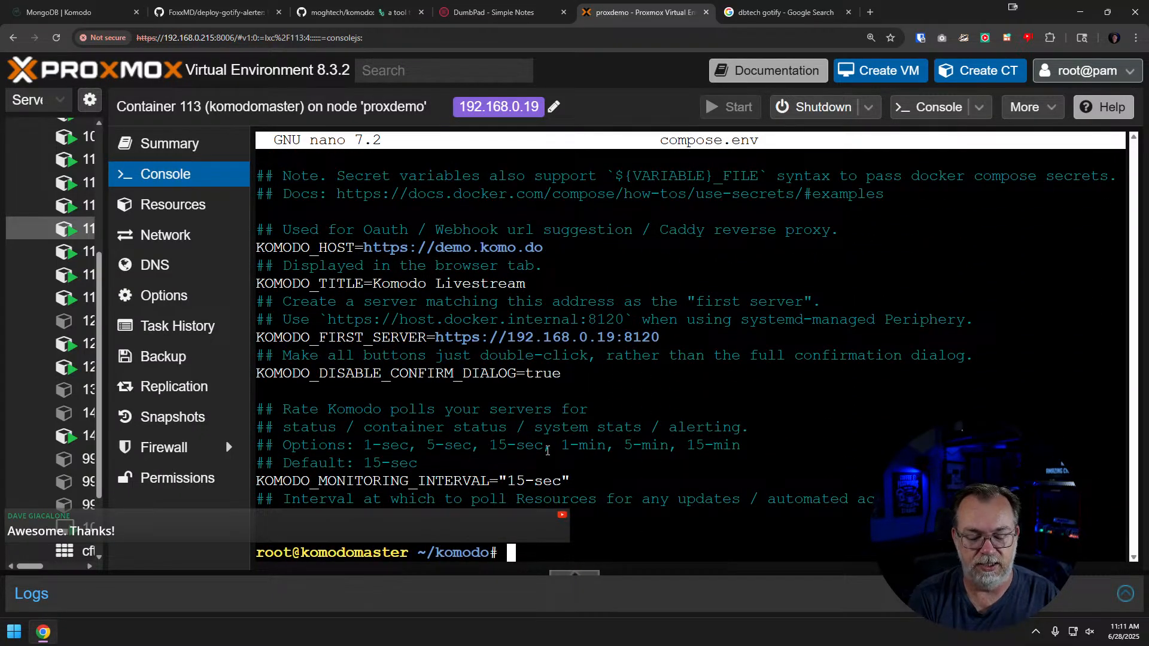
Clear the terminal and open mongo.compose.yaml in nano
{"action": "key", "text": "ctrl+l"}
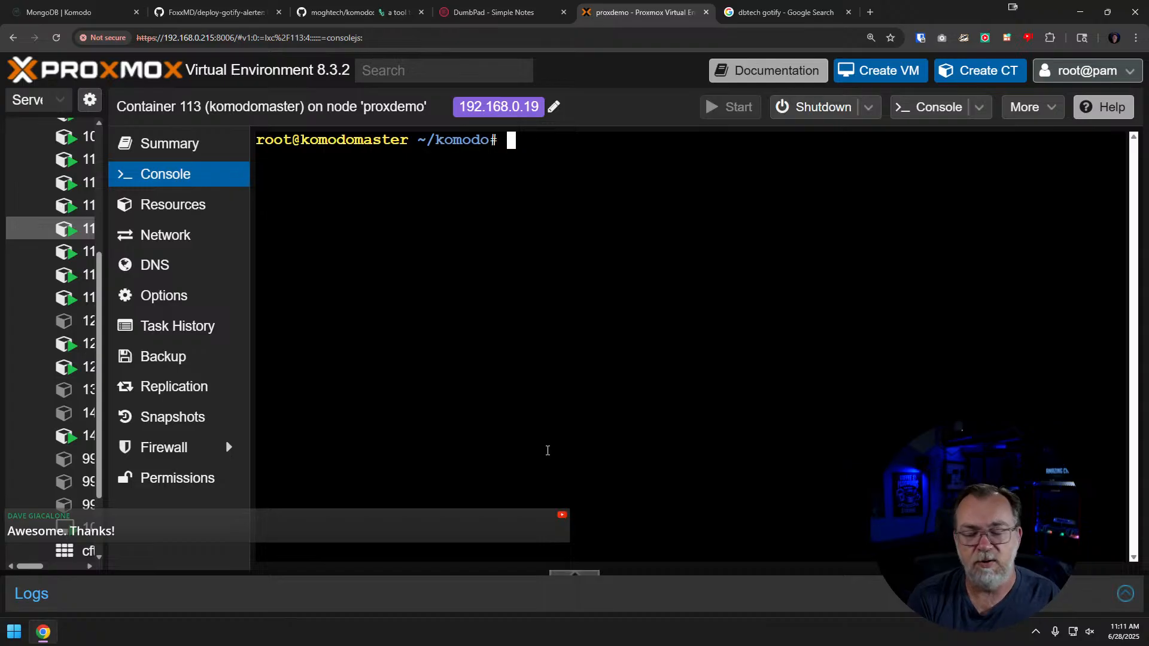
{"action": "type", "text": "nano mon"}
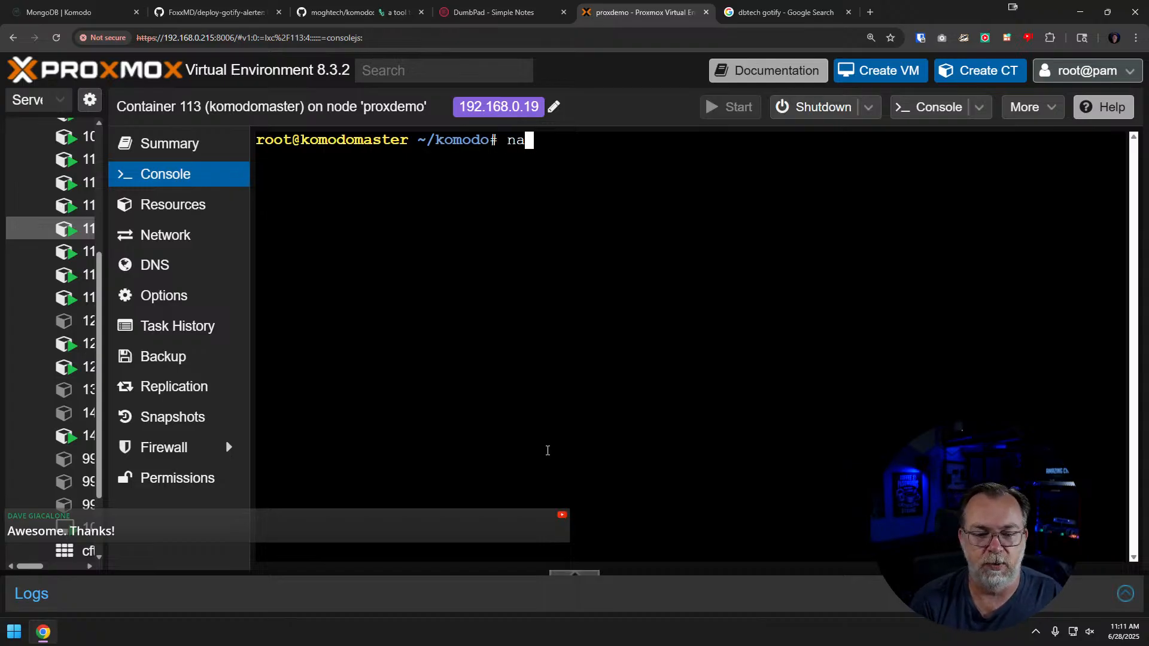
{"action": "key", "text": "Tab"}
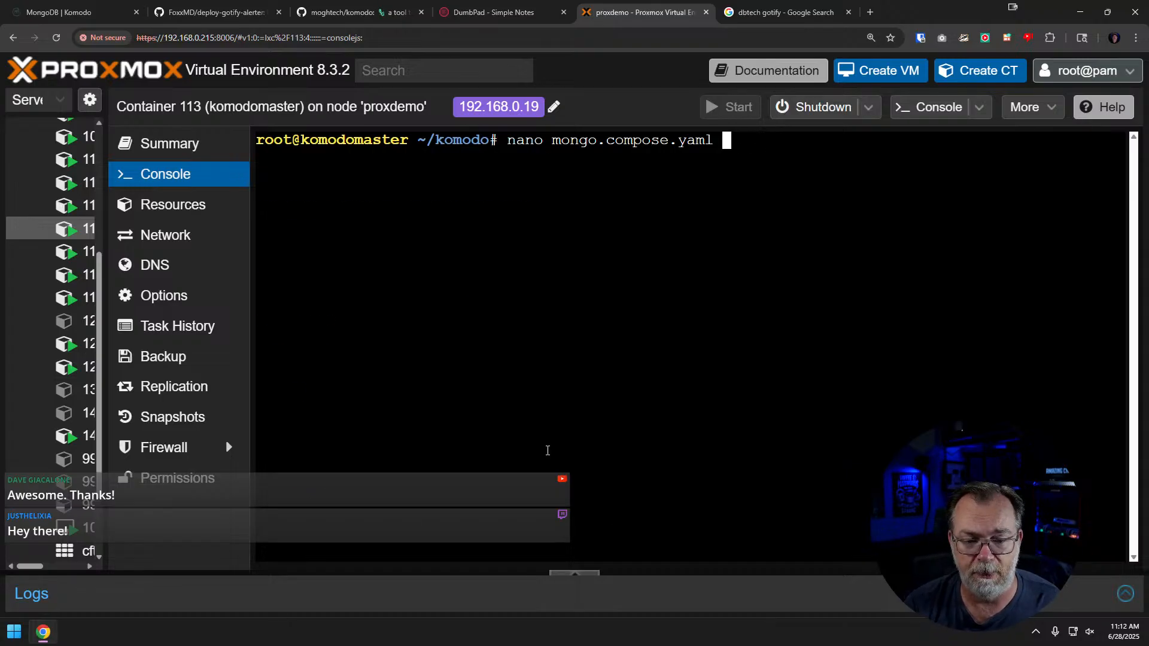
{"action": "key", "text": "Return"}
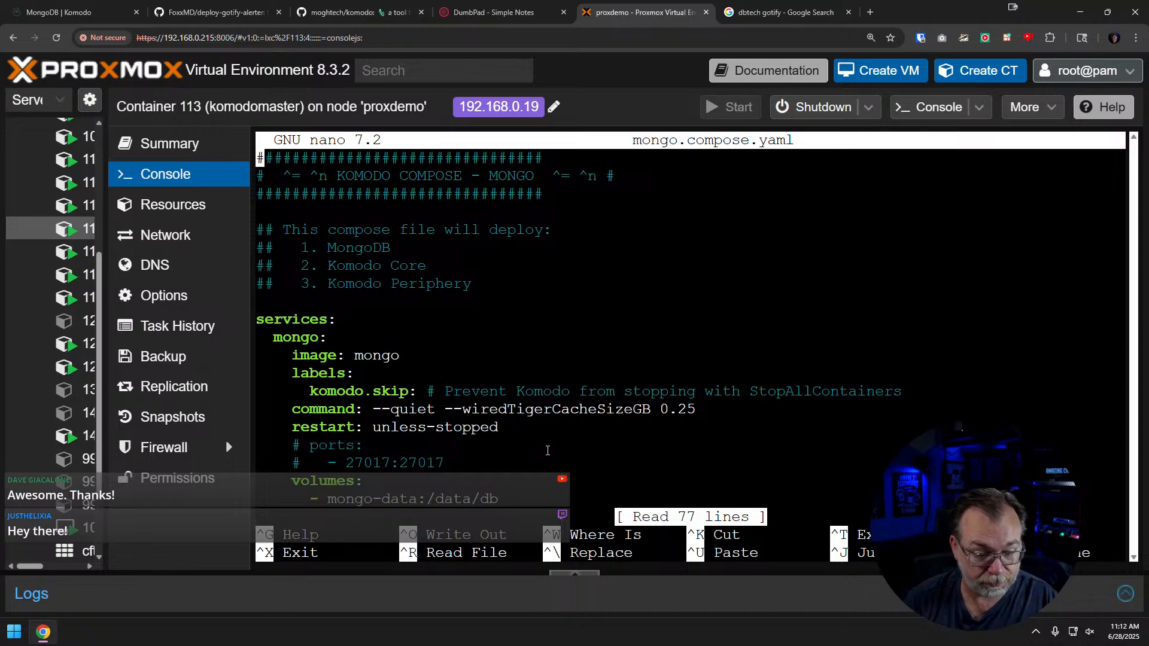
Examine the mongo service definition in mongo.compose.yaml, including its image, labels, command, ports and volumes
{"action": "key", "text": "Down"}
{"action": "key", "text": "Down"}
{"action": "key", "text": "Down"}
{"action": "key", "text": "Down"}
{"action": "key", "text": "Down"}
{"action": "key", "text": "Down"}
{"action": "key", "text": "Down"}
{"action": "key", "text": "Down"}
{"action": "key", "text": "Down"}
{"action": "key", "text": "Down"}
{"action": "key", "text": "Down"}
{"action": "key", "text": "Down"}
{"action": "key", "text": "Down"}
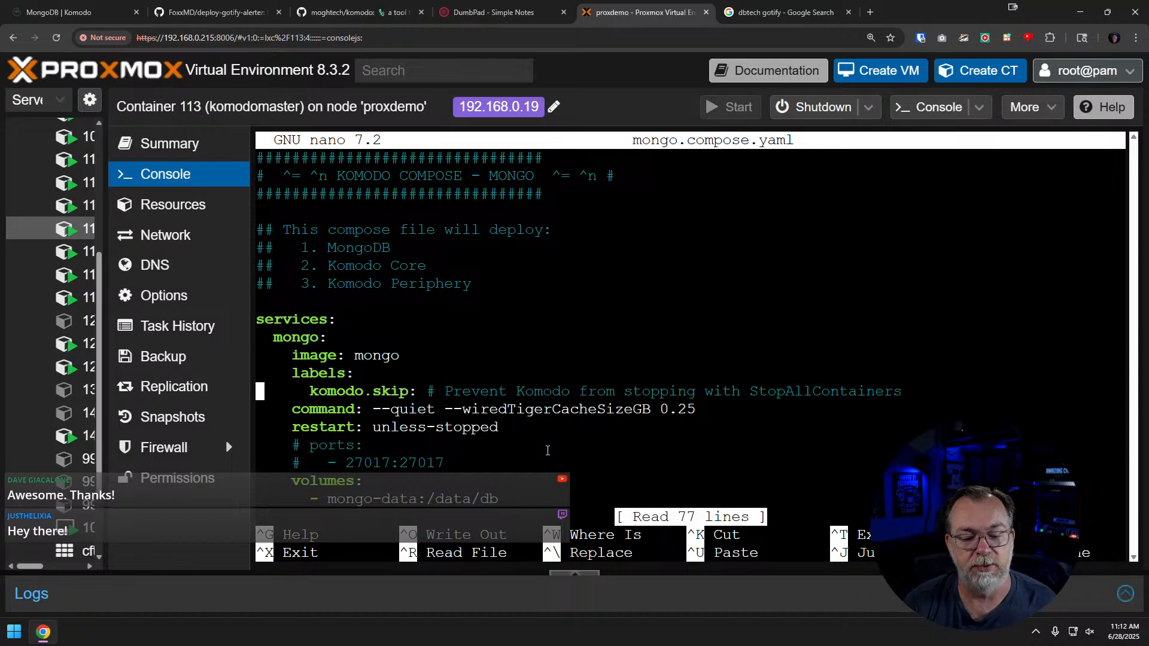
{"action": "key", "text": "Down"}
{"action": "key", "text": "Down"}
{"action": "key", "text": "Down"}
{"action": "key", "text": "Down"}
{"action": "key", "text": "Down"}
{"action": "key", "text": "Down"}
{"action": "key", "text": "Down"}
{"action": "key", "text": "Down"}
{"action": "key", "text": "Down"}
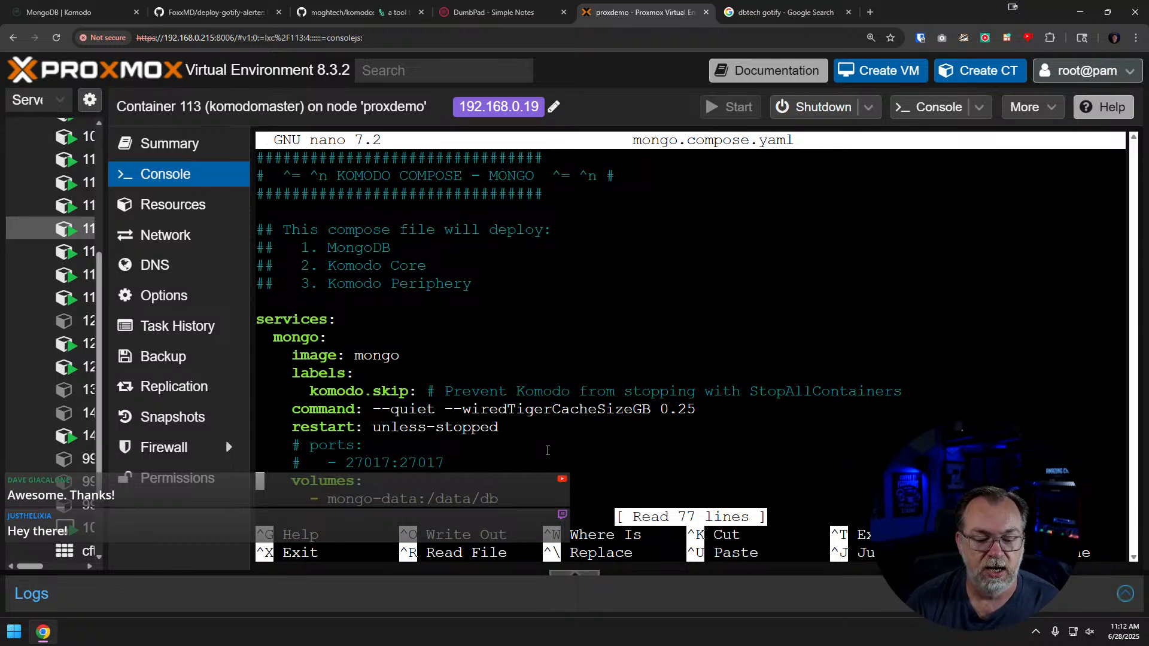
{"action": "key", "text": "Down"}
{"action": "key", "text": "Down"}
{"action": "key", "text": "Down"}
{"action": "key", "text": "Down"}
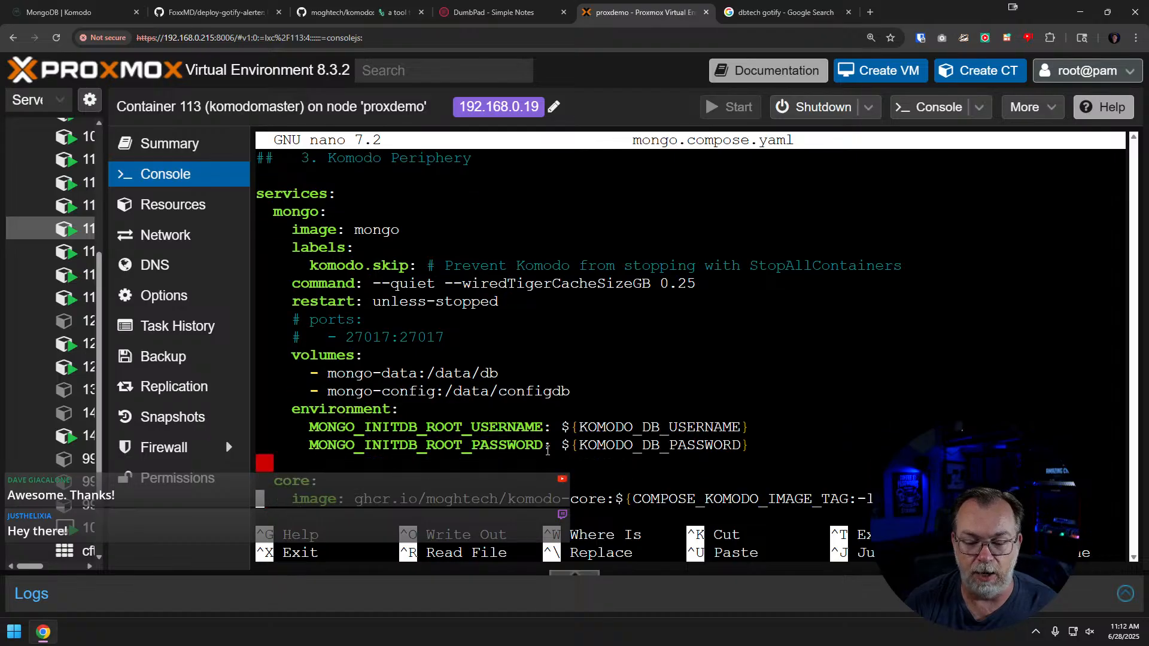
Check the MongoDB root username and password variables in the mongo service's environment block
{"action": "key", "text": "Up"}
{"action": "key", "text": "Up"}
{"action": "key", "text": "Up"}
{"action": "key", "text": "Up"}
{"action": "key", "text": "Up"}
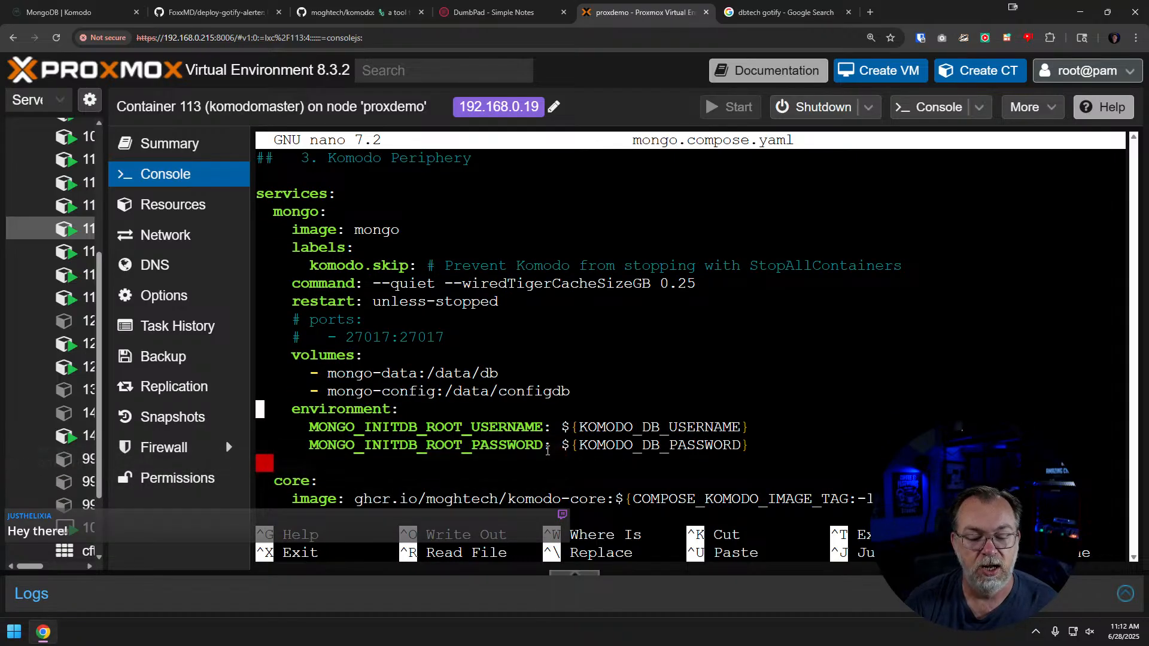
{"action": "key", "text": "Down"}
{"action": "key", "text": "Down"}
Copy the env_file: ./compose.env line from the core service in mongo.compose.yaml
{"action": "key", "text": "Down"}
{"action": "key", "text": "Down"}
{"action": "key", "text": "Down"}
{"action": "key", "text": "Down"}
{"action": "key", "text": "Down"}
{"action": "key", "text": "Down"}
{"action": "key", "text": "Down"}
{"action": "key", "text": "Down"}
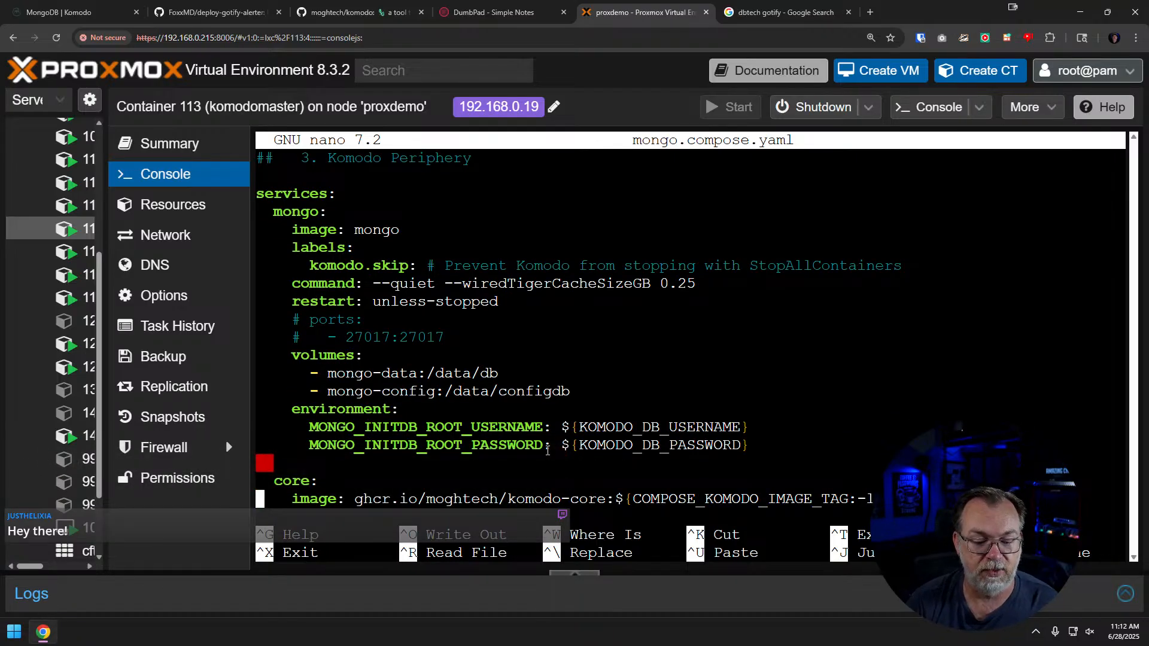
{"action": "key", "text": "Down"}
{"action": "key", "text": "Down"}
{"action": "key", "text": "Down"}
{"action": "key", "text": "Down"}
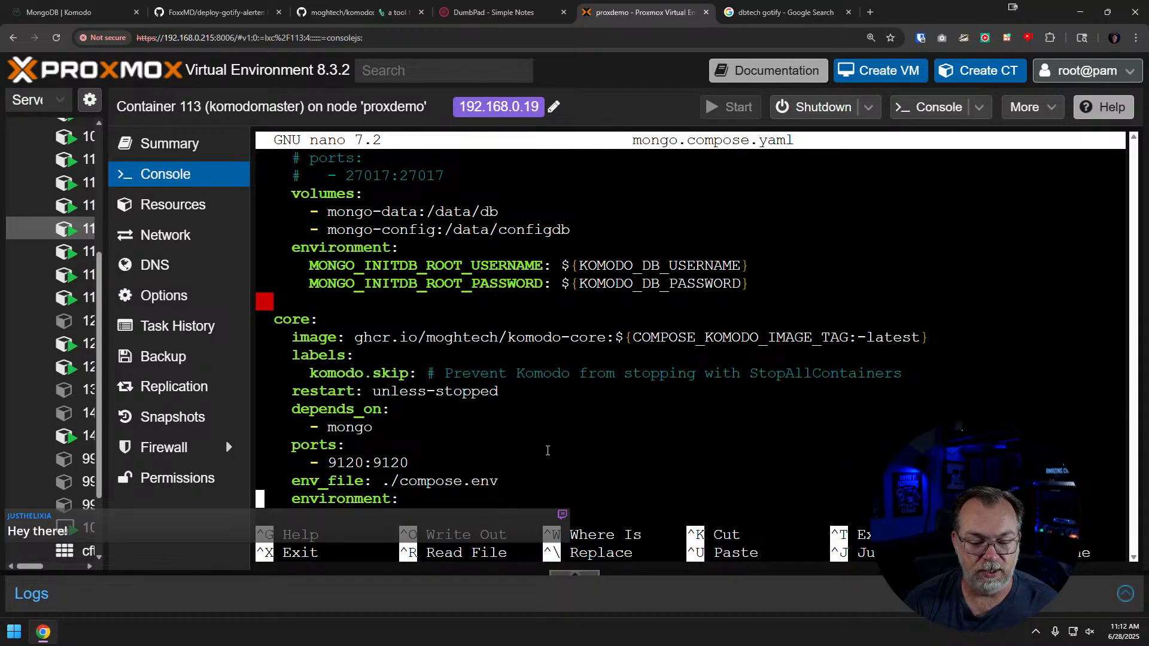
{"action": "key", "text": "Up"}
{"action": "key", "text": "Up"}
{"action": "key", "text": "Up"}
{"action": "key", "text": "Up"}
{"action": "key", "text": "Up"}
{"action": "key", "text": "Up"}
{"action": "key", "text": "Up"}
{"action": "key", "text": "Up"}
{"action": "key", "text": "Up"}
{"action": "key", "text": "Up"}
{"action": "key", "text": "Up"}
{"action": "key", "text": "Up"}
{"action": "key", "text": "Up"}
{"action": "key", "text": "Up"}
{"action": "key", "text": "Up"}
{"action": "key", "text": "Up"}
{"action": "key", "text": "Up"}
{"action": "key", "text": "Up"}
{"action": "key", "text": "Up"}
{"action": "key", "text": "Up"}
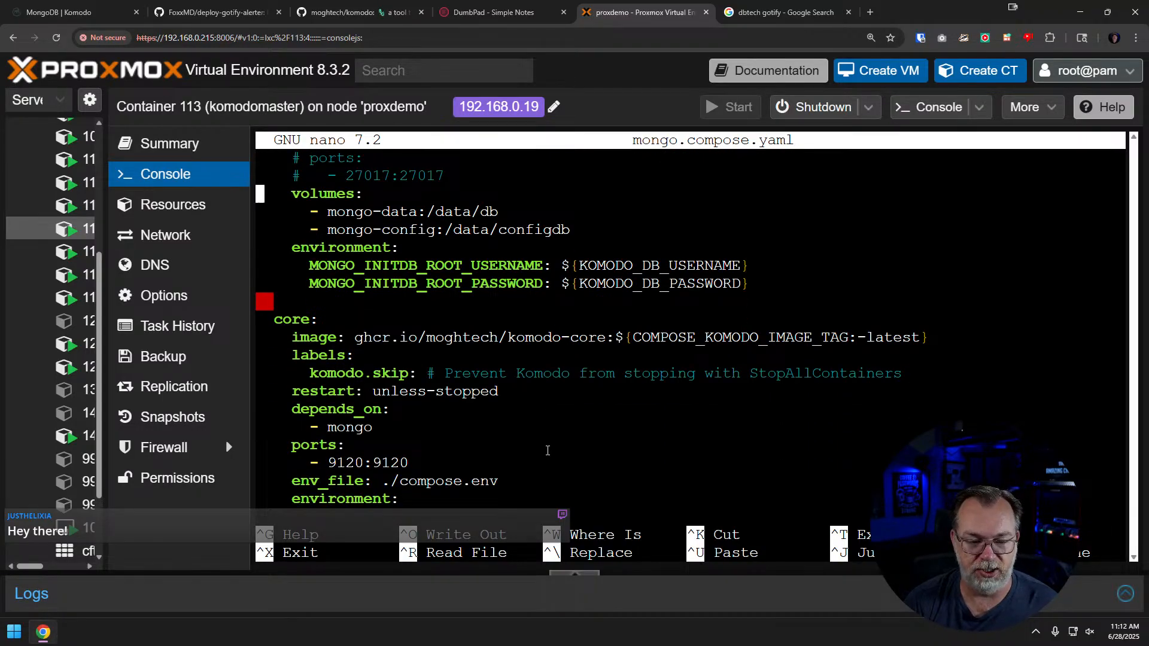
{"action": "key", "text": "Down"}
{"action": "key", "text": "Down"}
{"action": "key", "text": "Down"}
{"action": "key", "text": "Down"}
{"action": "key", "text": "Down"}
{"action": "key", "text": "Down"}
{"action": "key", "text": "Down"}
{"action": "key", "text": "Down"}
{"action": "key", "text": "Down"}
{"action": "key", "text": "Down"}
{"action": "key", "text": "Down"}
{"action": "key", "text": "Down"}
{"action": "key", "text": "Down"}
{"action": "key", "text": "Down"}
{"action": "key", "text": "Down"}
{"action": "key", "text": "Down"}
{"action": "key", "text": "Down"}
{"action": "key", "text": "Down"}
{"action": "key", "text": "Down"}
{"action": "key", "text": "Down"}
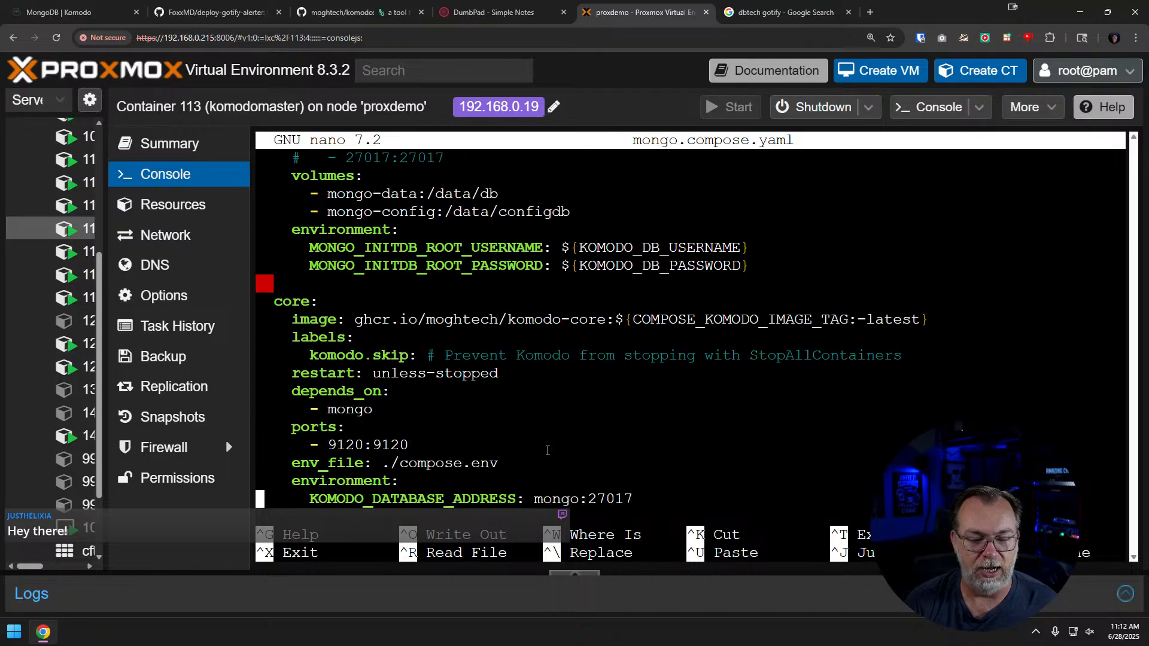
{"action": "key", "text": "Down"}
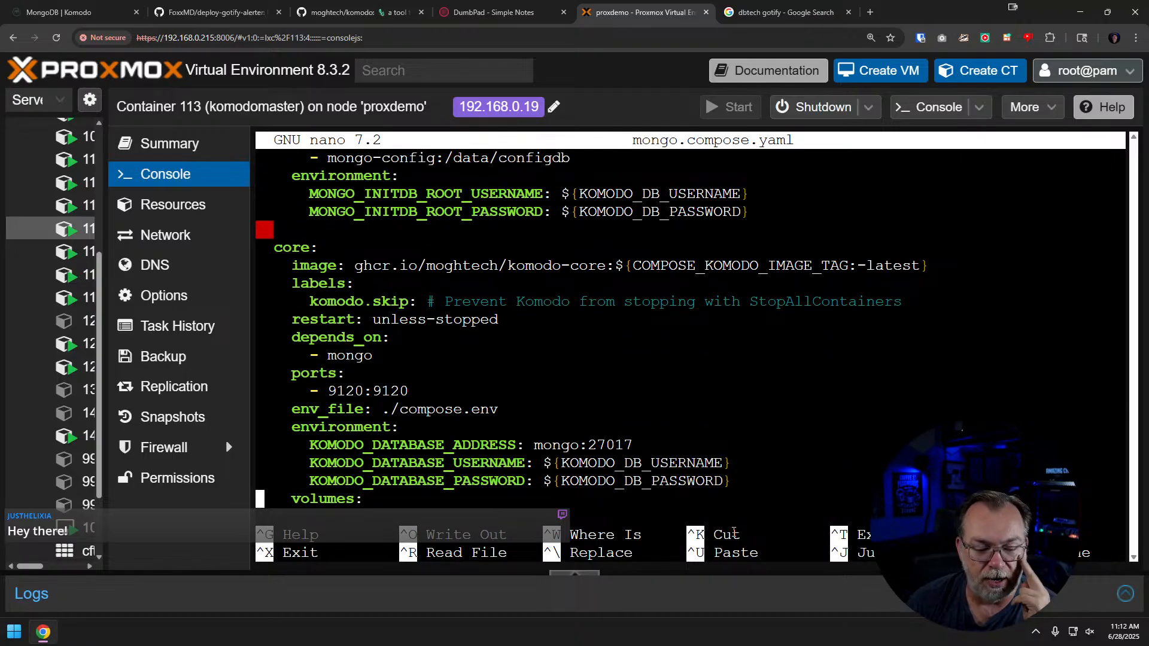
{"action": "left_click_drag", "start_coordinate": [295, 405], "coordinate": [496, 413]}
{"action": "key", "text": "ctrl+c"}
{"action": "right_click", "coordinate": [496, 413]}
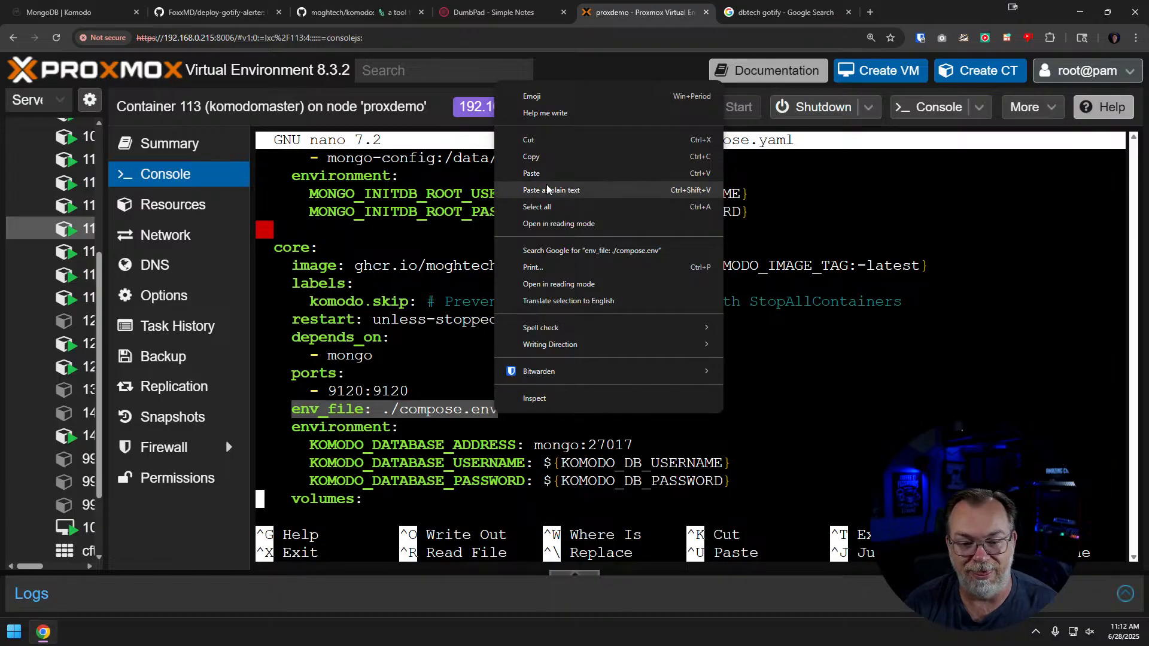
{"action": "left_click", "coordinate": [537, 156]}
Insert env_file: ./compose.env on a new line between the mongo service's volumes and environment blocks
{"action": "key", "text": "Up"}
{"action": "key", "text": "Up"}
{"action": "key", "text": "Up"}
{"action": "key", "text": "Up"}
{"action": "key", "text": "Up"}
{"action": "key", "text": "Up"}
{"action": "key", "text": "Up"}
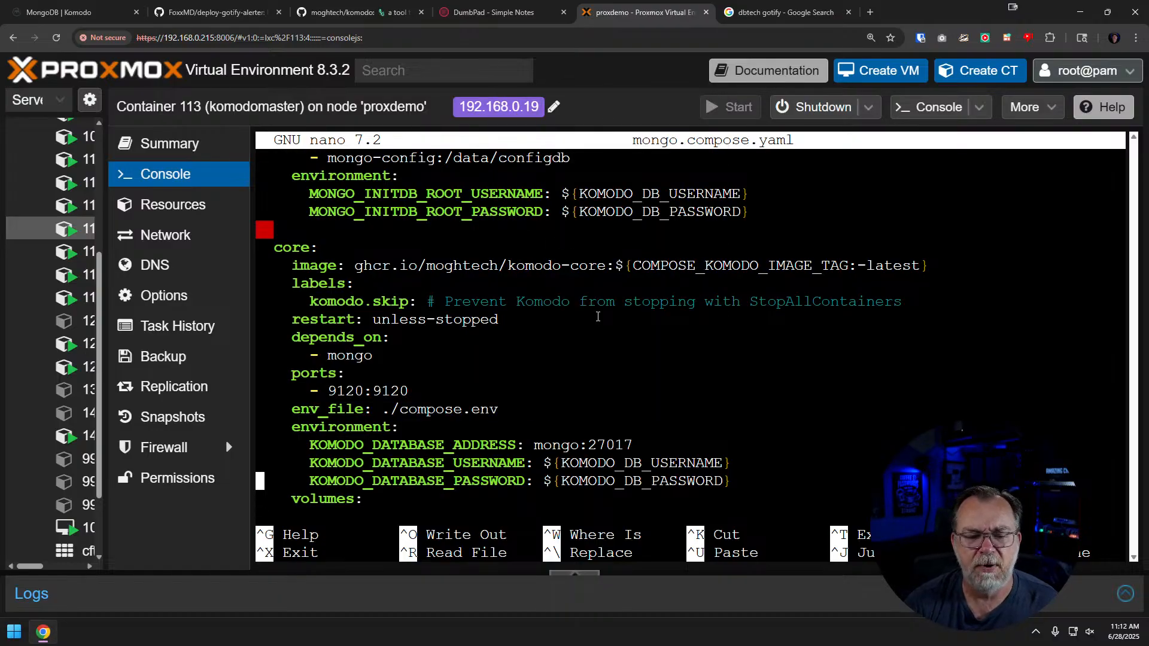
{"action": "key", "text": "Up"}
{"action": "key", "text": "Up"}
{"action": "key", "text": "Up"}
{"action": "key", "text": "Up"}
{"action": "key", "text": "Up"}
{"action": "key", "text": "Up"}
{"action": "key", "text": "Up"}
{"action": "key", "text": "Up"}
{"action": "key", "text": "Up"}
{"action": "key", "text": "Up"}
{"action": "key", "text": "Up"}
{"action": "key", "text": "Up"}
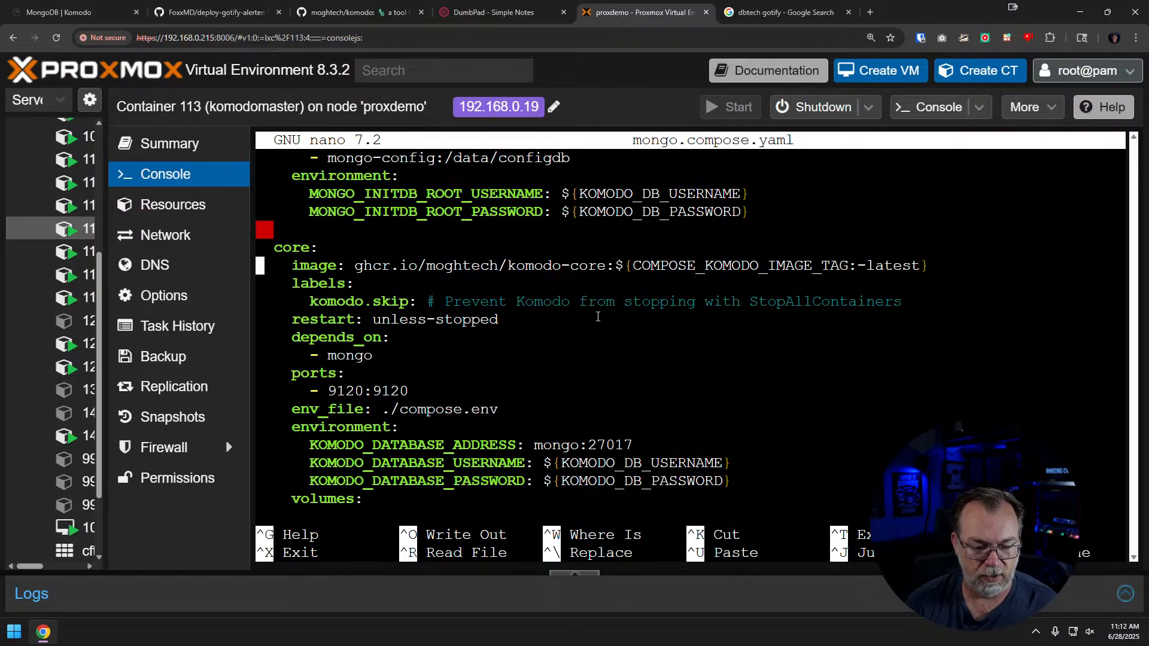
{"action": "key", "text": "Up"}
{"action": "key", "text": "Up"}
{"action": "key", "text": "Up"}
{"action": "key", "text": "Up"}
{"action": "key", "text": "Up"}
{"action": "key", "text": "Up"}
{"action": "key", "text": "Up"}
{"action": "key", "text": "Up"}
{"action": "key", "text": "Up"}
{"action": "key", "text": "Up"}
{"action": "key", "text": "Up"}
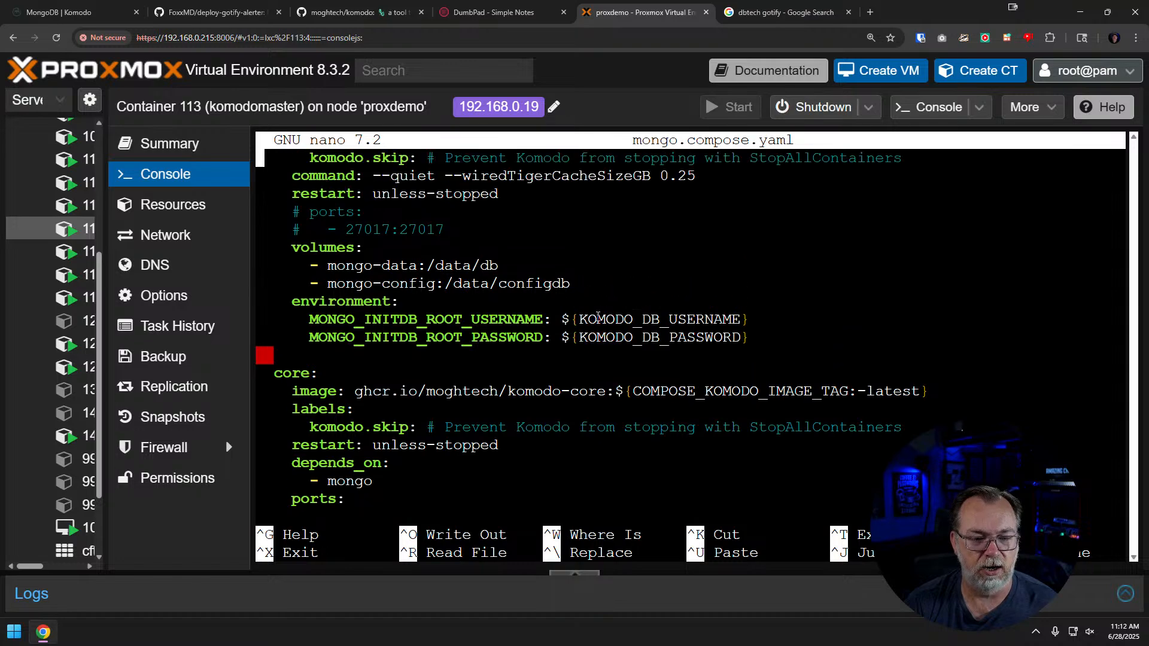
{"action": "key", "text": "Up"}
{"action": "key", "text": "Up"}
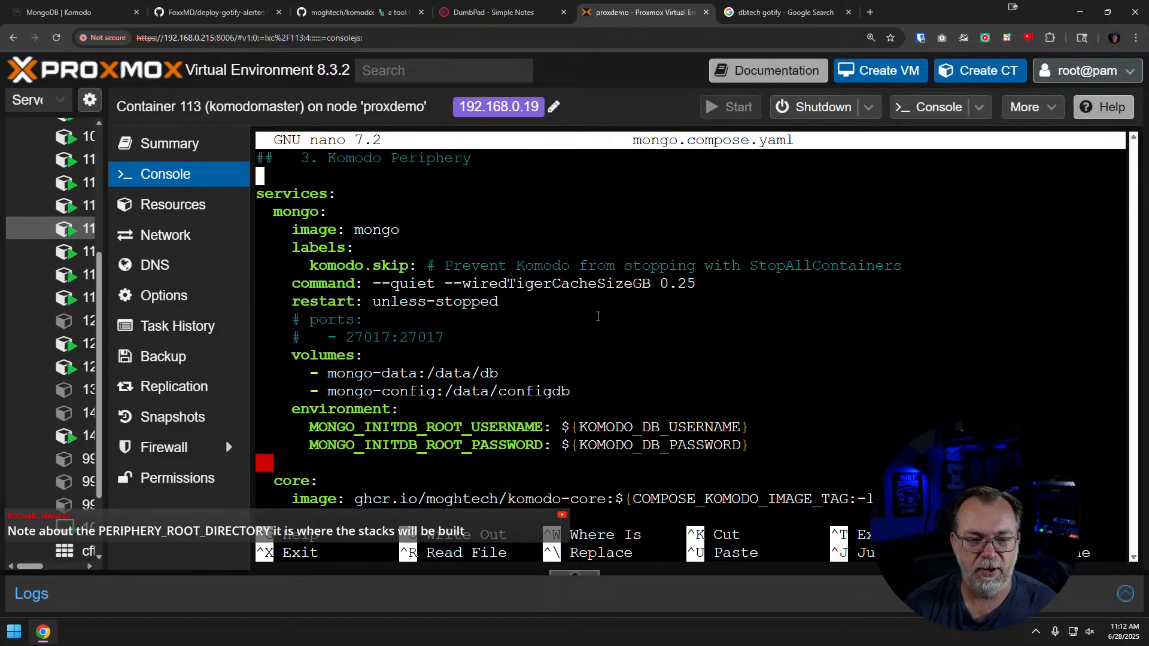
{"action": "key", "text": "Down"}
{"action": "key", "text": "Down"}
{"action": "key", "text": "Down"}
{"action": "key", "text": "Down"}
{"action": "key", "text": "Down"}
{"action": "key", "text": "Down"}
{"action": "key", "text": "Down"}
{"action": "key", "text": "Down"}
{"action": "key", "text": "Down"}
{"action": "key", "text": "Down"}
{"action": "key", "text": "Down"}
{"action": "key", "text": "Down"}
{"action": "key", "text": "Down"}
{"action": "key", "text": "Down"}
{"action": "key", "text": "Down"}
{"action": "key", "text": "Up"}
{"action": "key", "text": "Up"}
{"action": "key", "text": "End"}
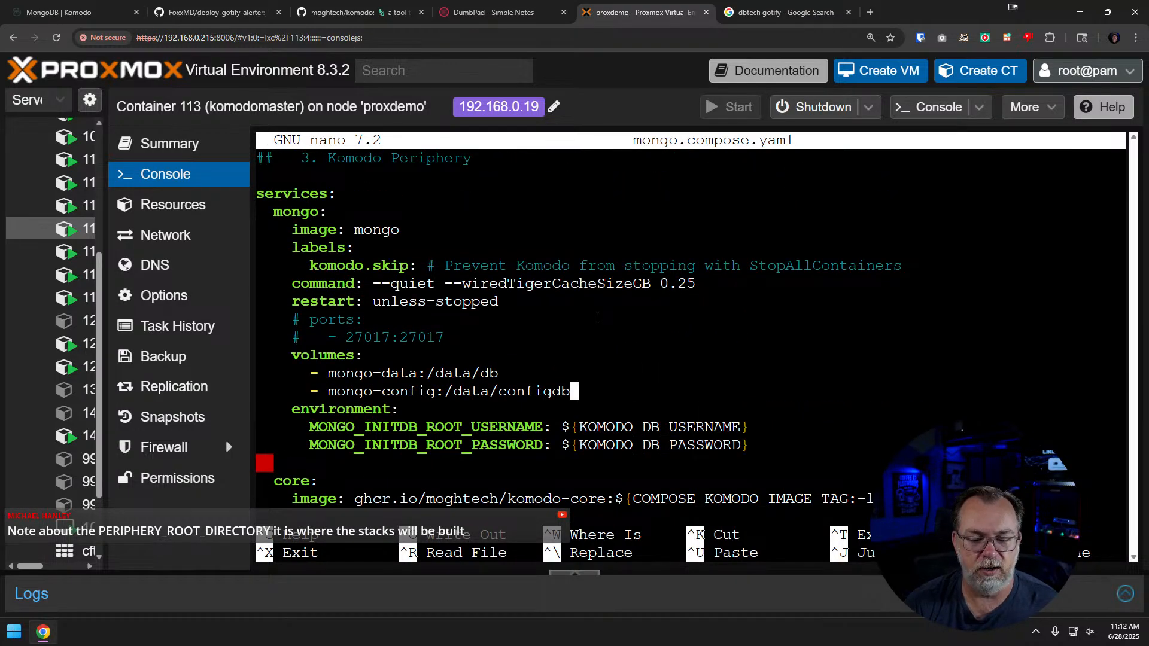
{"action": "key", "text": "Return"}
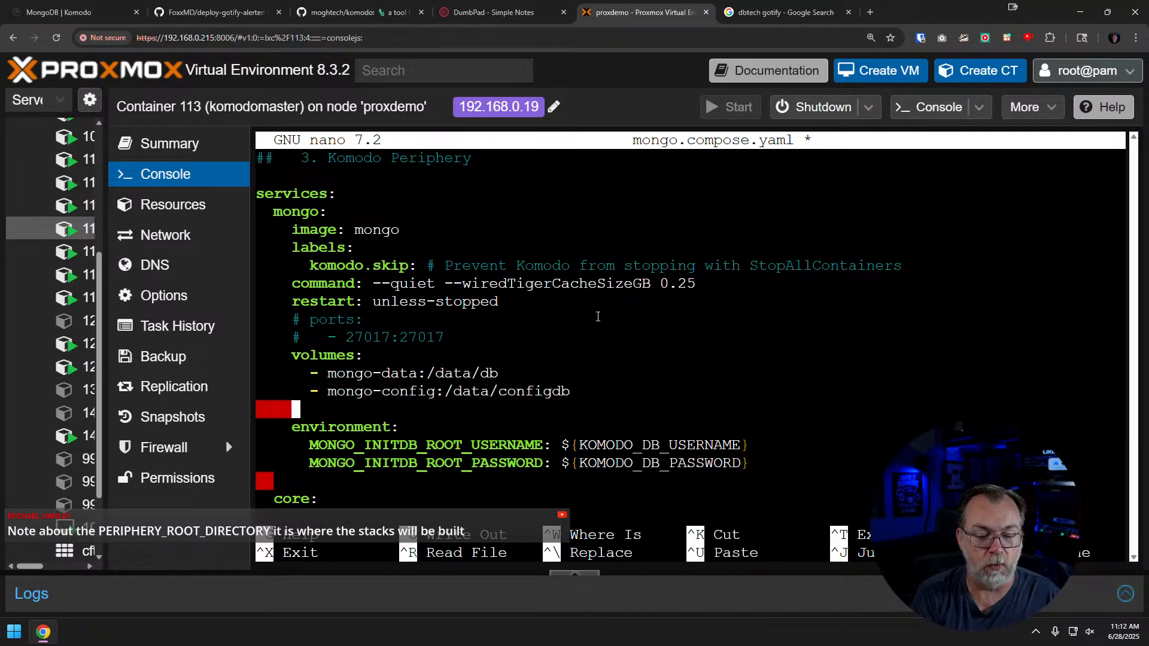
{"action": "key", "text": "ctrl+v"}
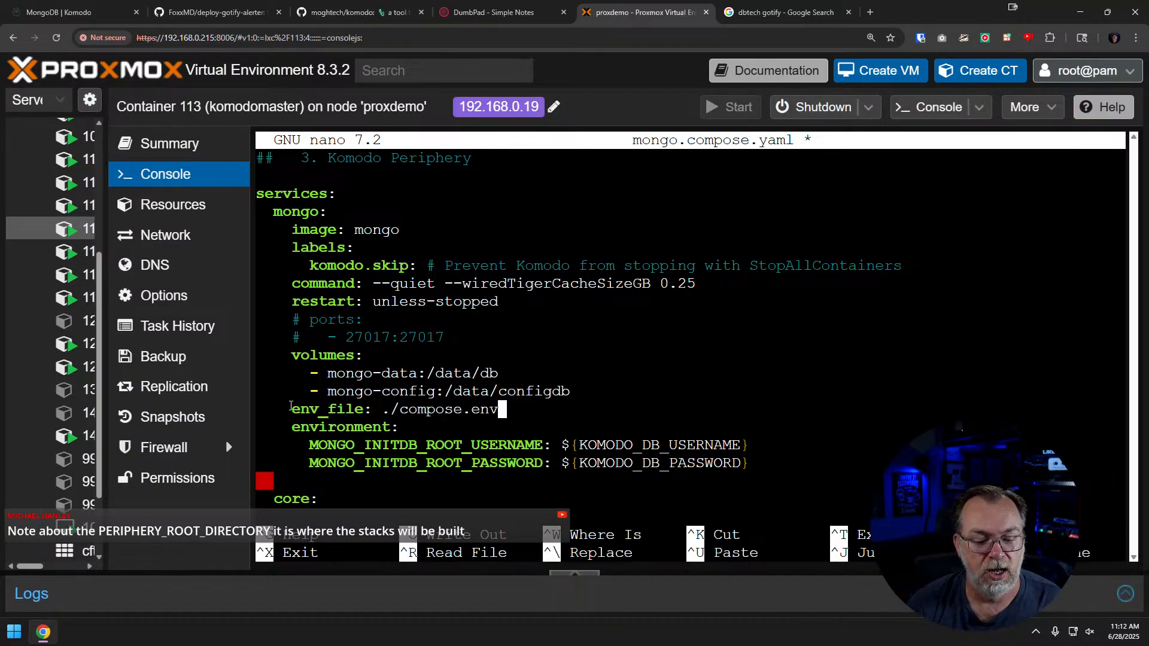
{"action": "left_click_drag", "start_coordinate": [291, 407], "coordinate": [410, 406]}
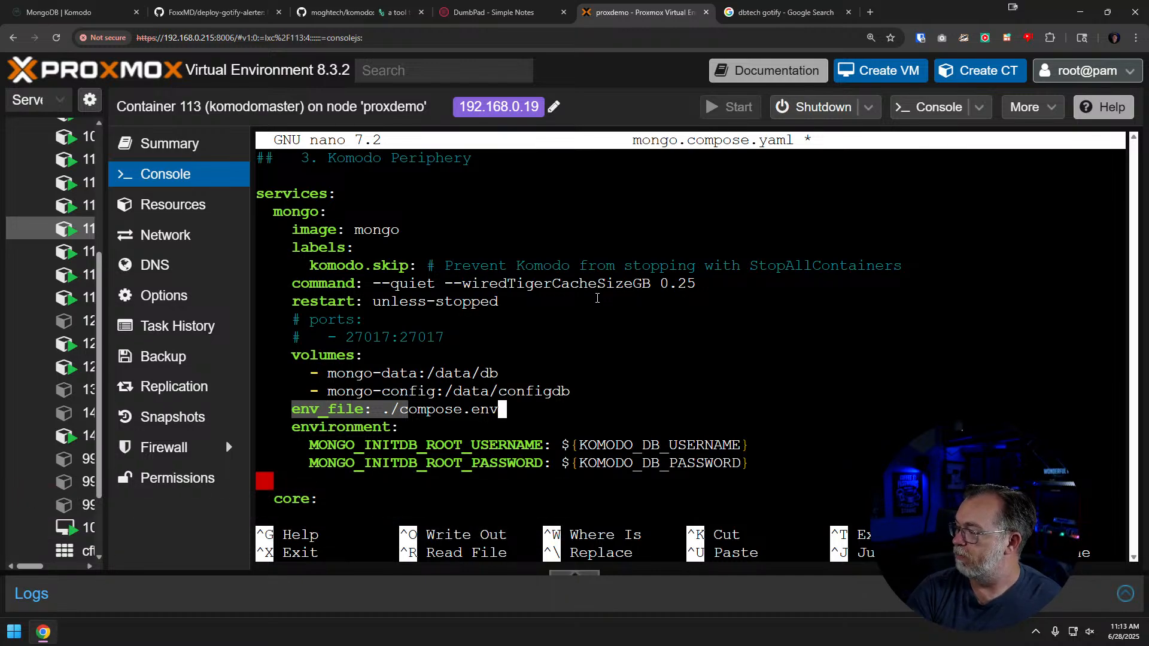
Examine the core service definition, including its image, labels, depends_on, ports and env_file entries
{"action": "key", "text": "Down"}
{"action": "key", "text": "Down"}
{"action": "key", "text": "Down"}
{"action": "key", "text": "Down"}
{"action": "key", "text": "Down"}
{"action": "key", "text": "Down"}
{"action": "key", "text": "Down"}
{"action": "key", "text": "Down"}
{"action": "key", "text": "Down"}
{"action": "key", "text": "Down"}
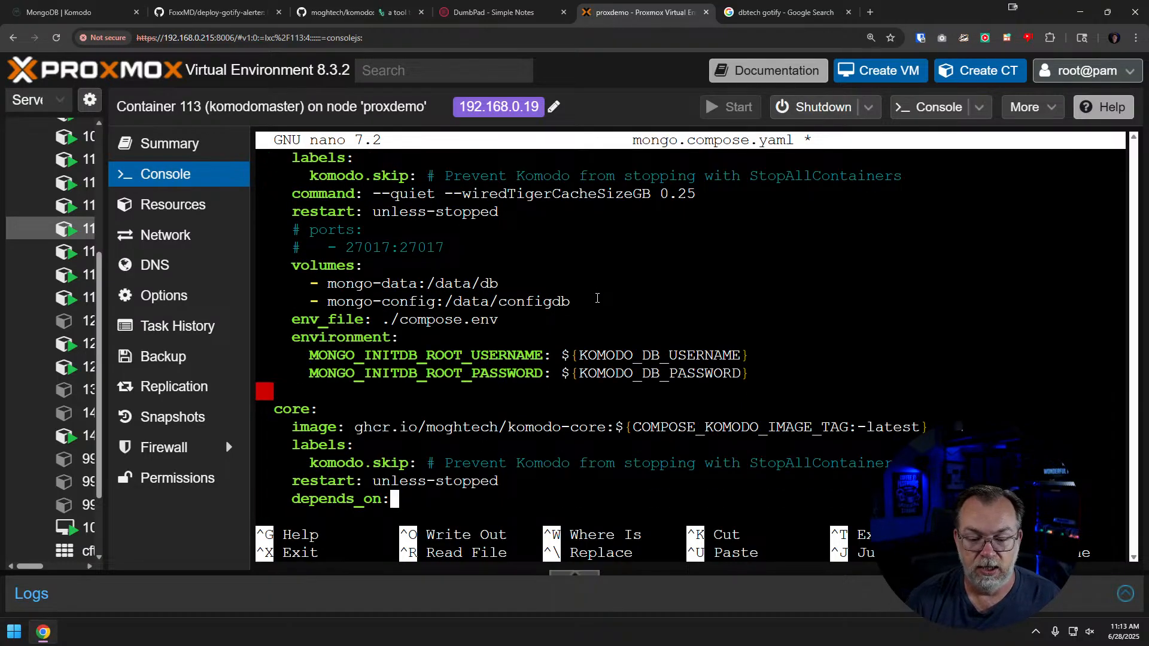
{"action": "key", "text": "Up"}
{"action": "key", "text": "Up"}
{"action": "key", "text": "Up"}
{"action": "key", "text": "Up"}
{"action": "key", "text": "Down"}
{"action": "key", "text": "Down"}
{"action": "key", "text": "Down"}
{"action": "key", "text": "Down"}
{"action": "key", "text": "Down"}
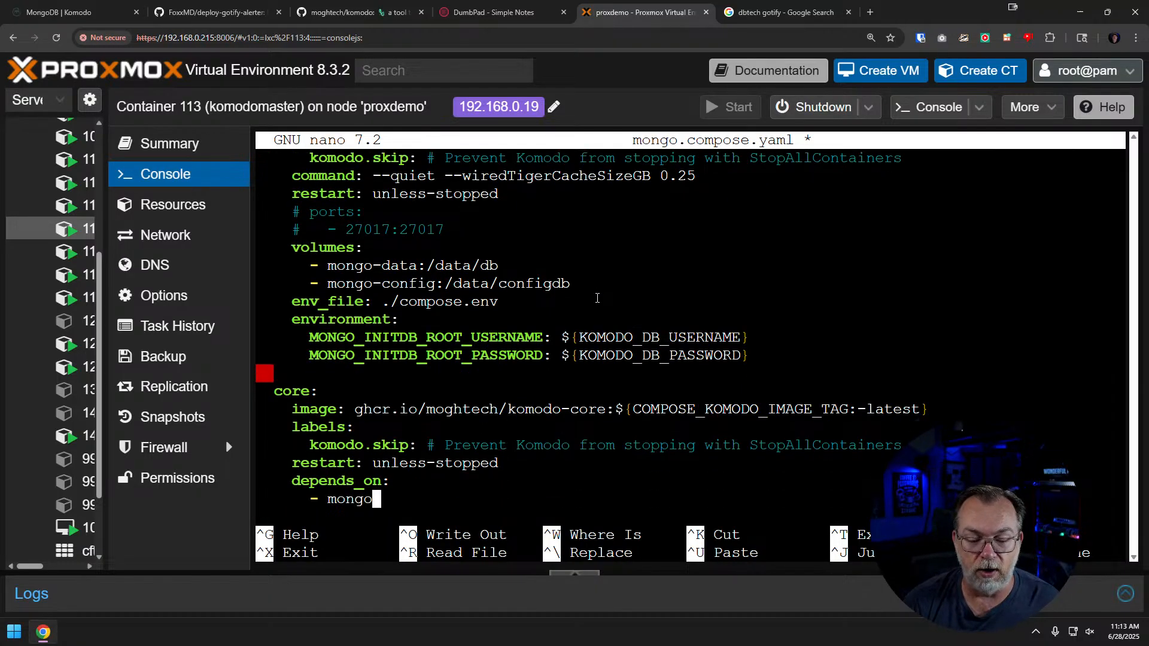
{"action": "key", "text": "Down"}
{"action": "key", "text": "Down"}
{"action": "key", "text": "Down"}
{"action": "key", "text": "Down"}
{"action": "key", "text": "Down"}
{"action": "key", "text": "Down"}
{"action": "key", "text": "Down"}
{"action": "key", "text": "Down"}
{"action": "key", "text": "Down"}
{"action": "key", "text": "Up"}
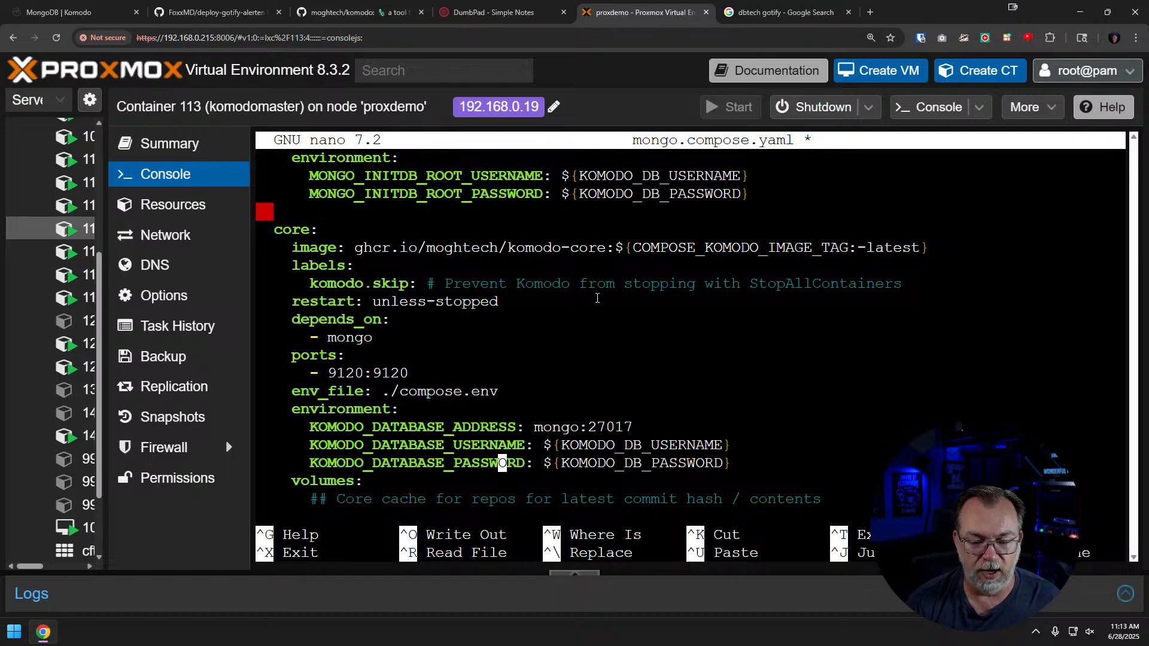
Check the core service's database address, username and password variables, along with its volumes and commented options
{"action": "key", "text": "Up"}
{"action": "key", "text": "Up"}
{"action": "key", "text": "Up"}
{"action": "key", "text": "Up"}
{"action": "key", "text": "Down"}
{"action": "key", "text": "Down"}
{"action": "key", "text": "Down"}
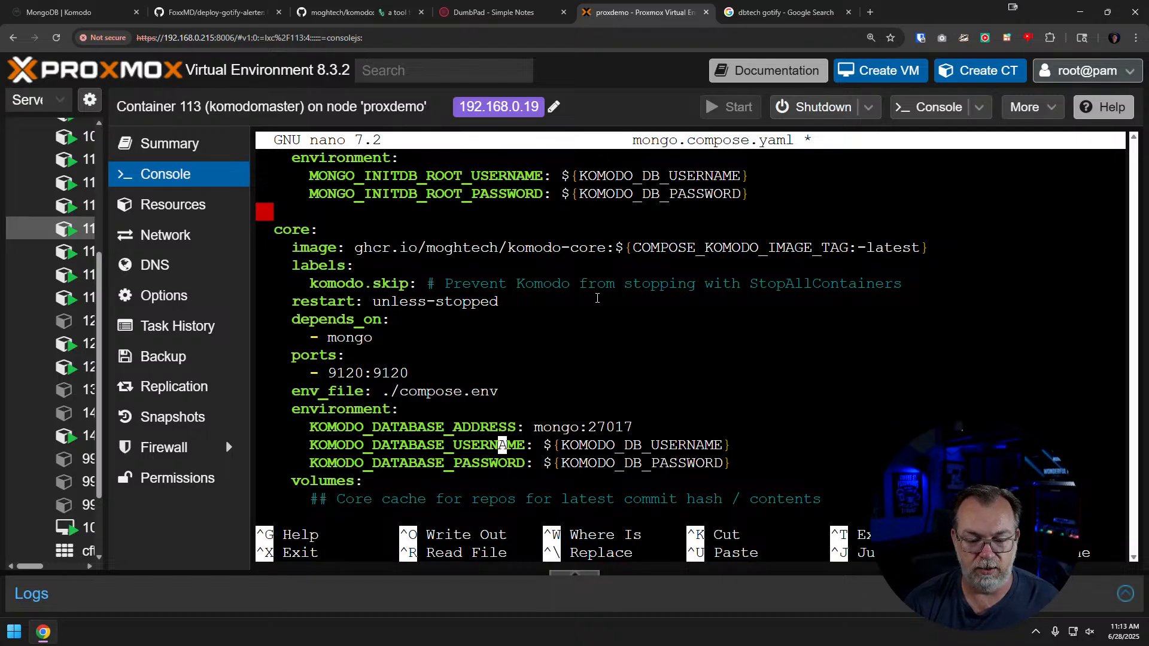
{"action": "key", "text": "Down"}
{"action": "key", "text": "Down"}
{"action": "key", "text": "Down"}
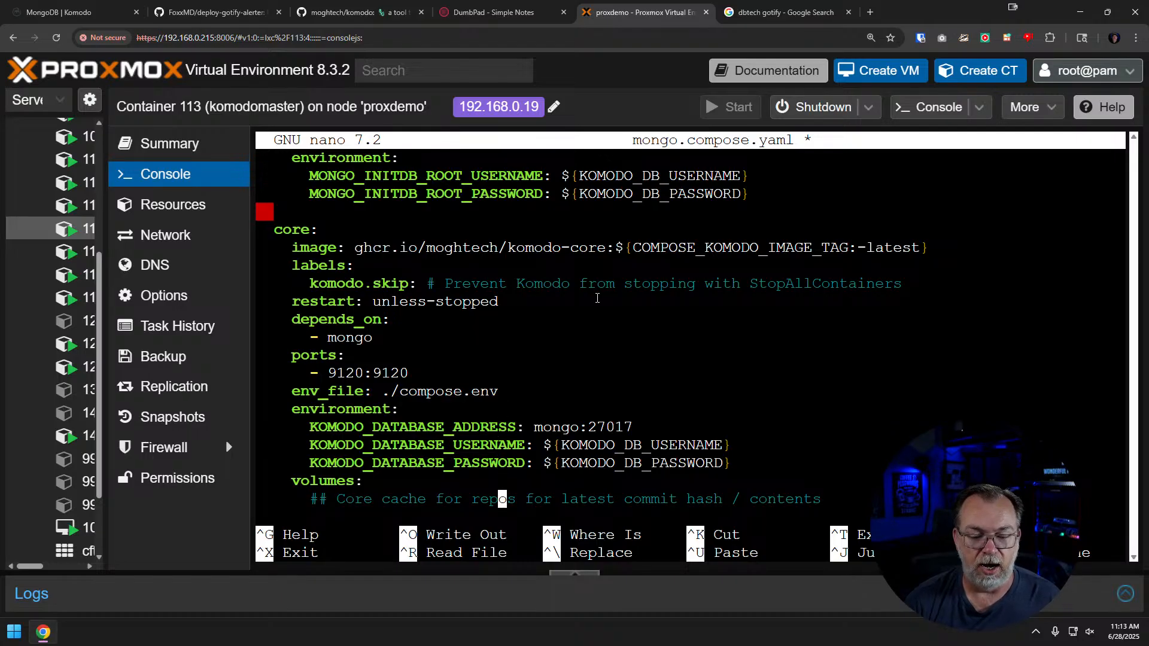
{"action": "key", "text": "Up"}
{"action": "key", "text": "Up"}
{"action": "key", "text": "Up"}
{"action": "key", "text": "Up"}
{"action": "key", "text": "Down"}
{"action": "key", "text": "Down"}
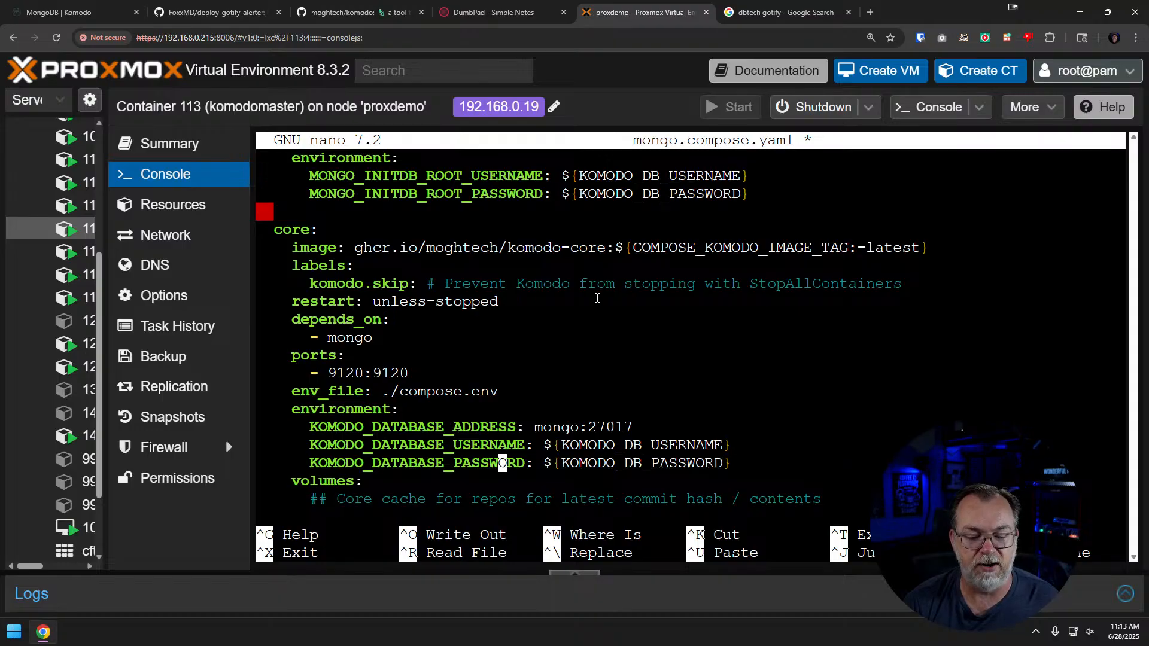
{"action": "key", "text": "Up"}
{"action": "key", "text": "Up"}
{"action": "key", "text": "Down"}
{"action": "key", "text": "Down"}
{"action": "key", "text": "Down"}
{"action": "key", "text": "Down"}
{"action": "key", "text": "Down"}
{"action": "key", "text": "Down"}
{"action": "key", "text": "Down"}
{"action": "key", "text": "Down"}
{"action": "key", "text": "Down"}
{"action": "key", "text": "Down"}
{"action": "key", "text": "Down"}
{"action": "key", "text": "Down"}
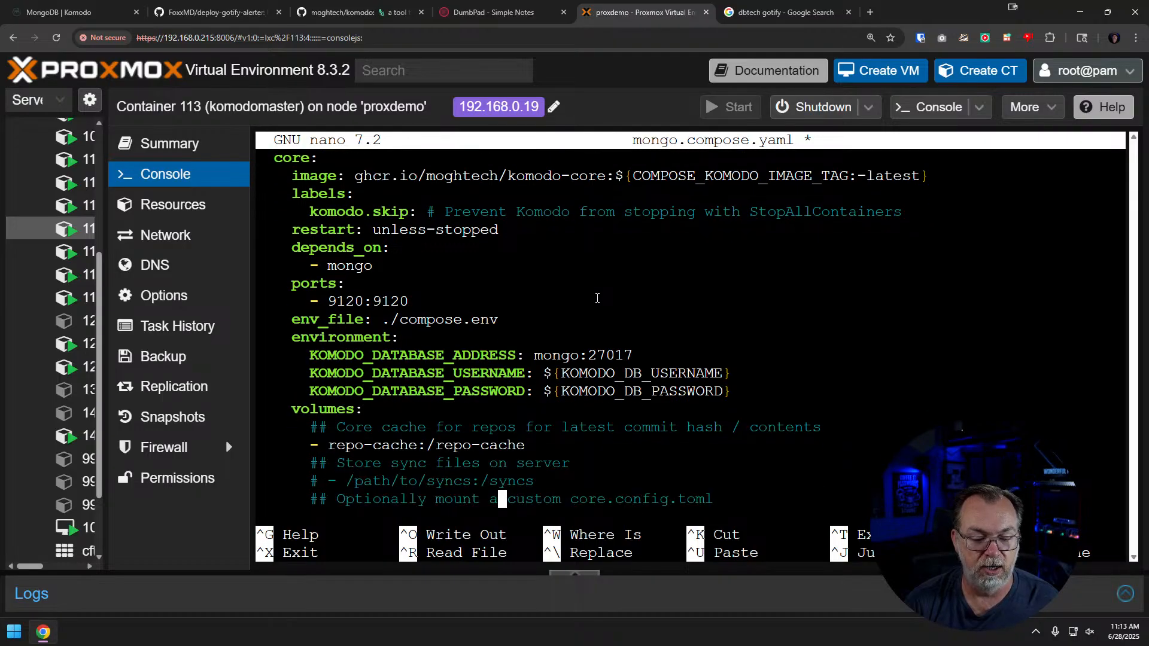
{"action": "key", "text": "Down"}
{"action": "key", "text": "Down"}
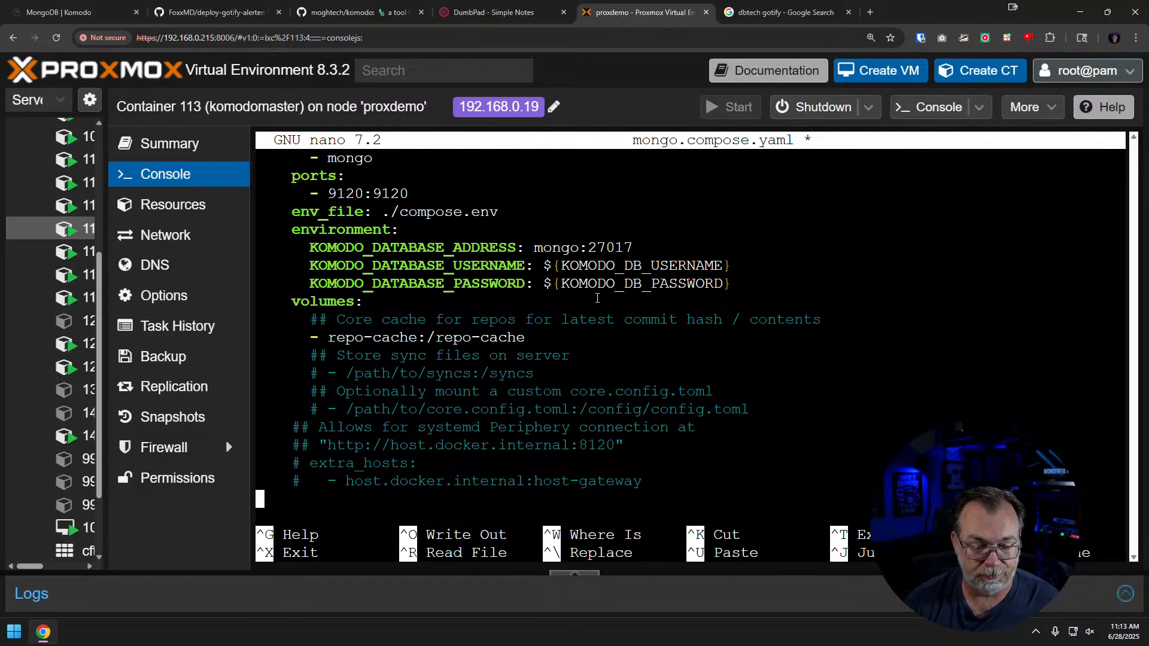
Uncomment the /path/to/syncs:/syncs volume line in the core service
{"action": "key", "text": "Up"}
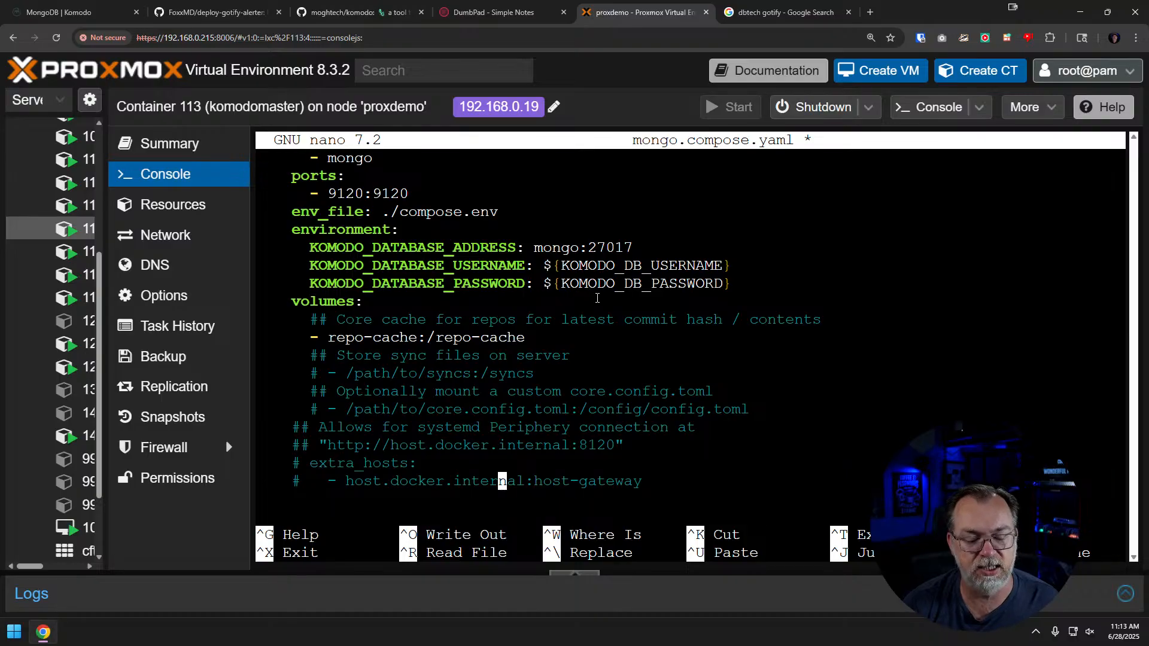
{"action": "key", "text": "Up"}
{"action": "key", "text": "Up"}
{"action": "key", "text": "Up"}
{"action": "key", "text": "Up"}
{"action": "key", "text": "Up"}
{"action": "key", "text": "Up"}
{"action": "key", "text": "Left"}
{"action": "key", "text": "Left"}
{"action": "key", "text": "Left"}
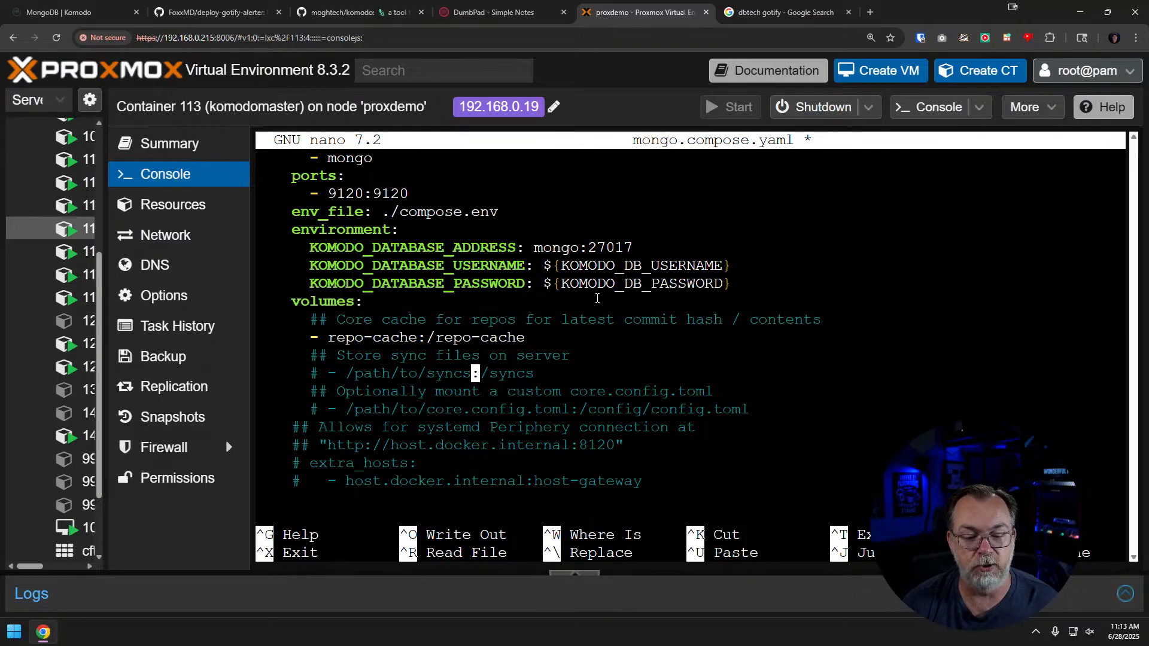
{"action": "key", "text": "Left"}
{"action": "key", "text": "Left"}
{"action": "key", "text": "Left"}
{"action": "key", "text": "Left"}
{"action": "key", "text": "Left"}
{"action": "key", "text": "Left"}
{"action": "key", "text": "Left"}
{"action": "key", "text": "Left"}
{"action": "key", "text": "Up"}
{"action": "key", "text": "Right"}
{"action": "key", "text": "Down"}
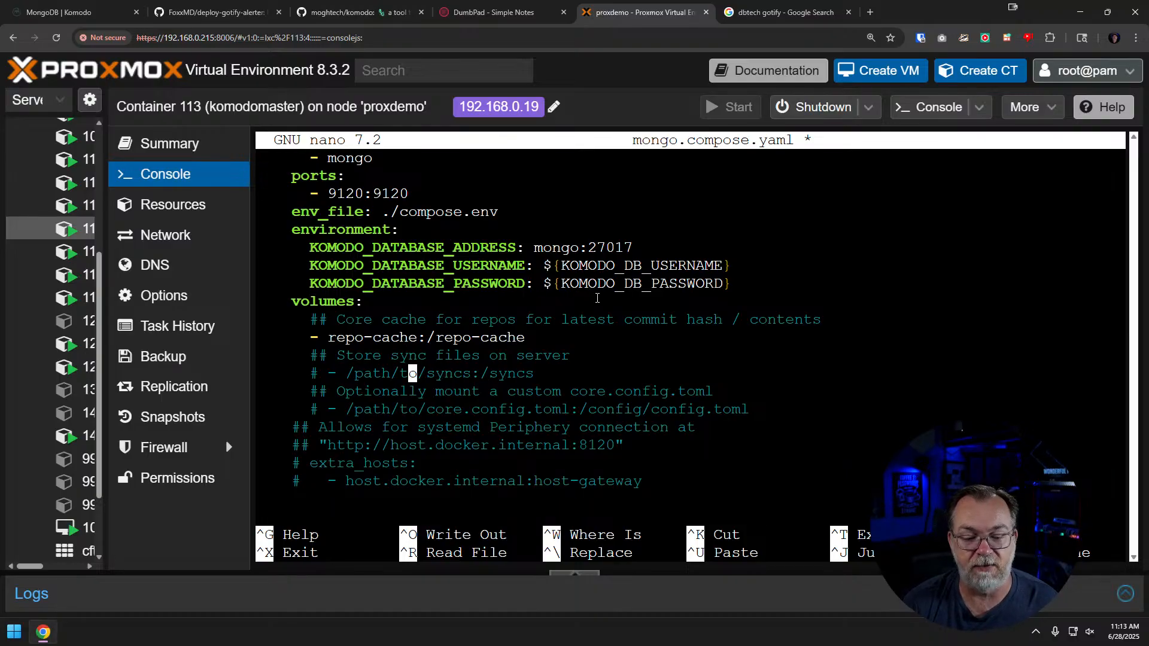
{"action": "key", "text": "Left"}
{"action": "key", "text": "Left"}
{"action": "key", "text": "Left"}
{"action": "key", "text": "Left"}
{"action": "key", "text": "Left"}
{"action": "key", "text": "Left"}
{"action": "key", "text": "Left"}
{"action": "key", "text": "Left"}
{"action": "key", "text": "Left"}
{"action": "key", "text": "Down"}
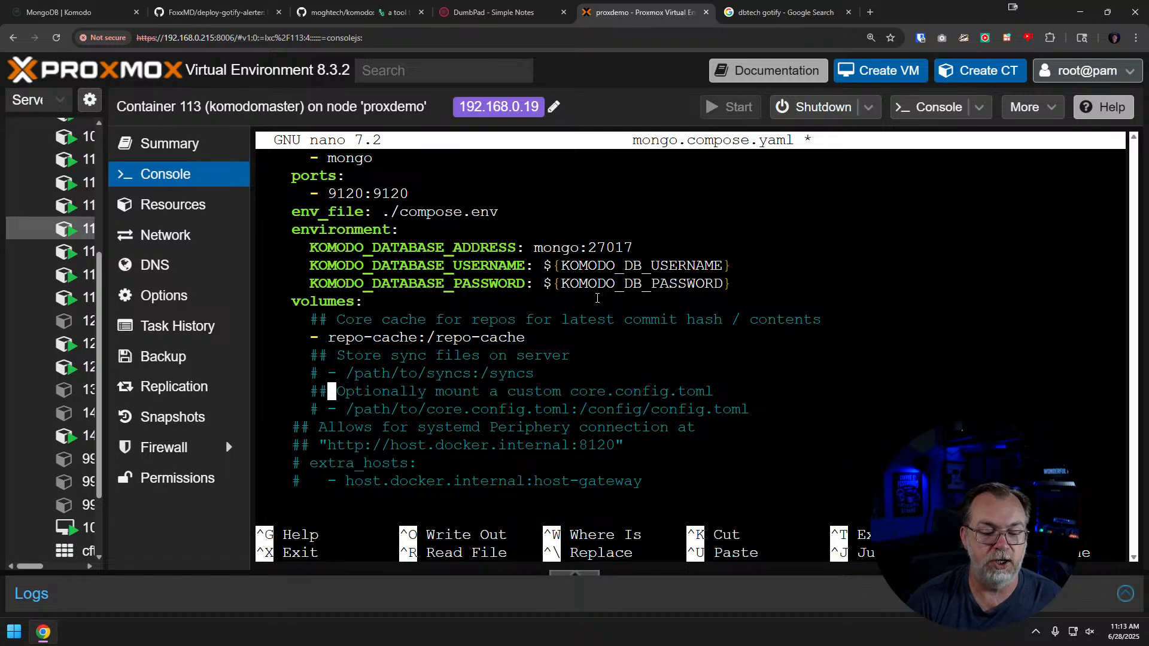
{"action": "key", "text": "Up"}
{"action": "key", "text": "BackSpace"}
{"action": "key", "text": "BackSpace"}
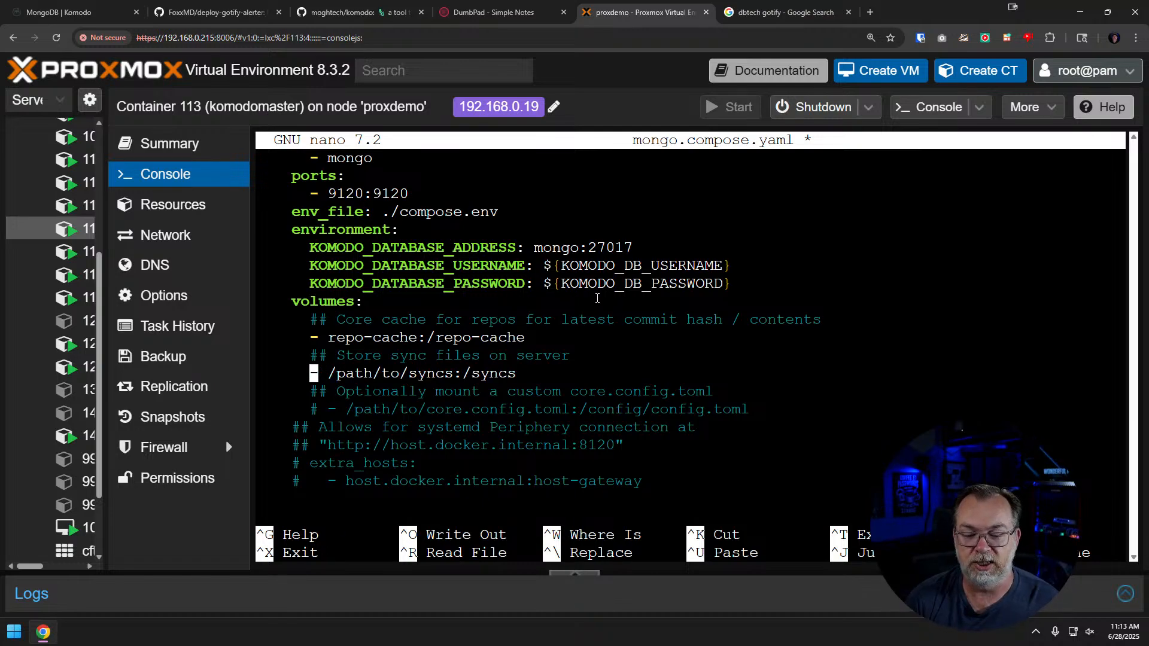
Uncomment the /path/to/core.config.toml:/config/config.toml volume line in the core service
{"action": "key", "text": "Down"}
{"action": "key", "text": "Down"}
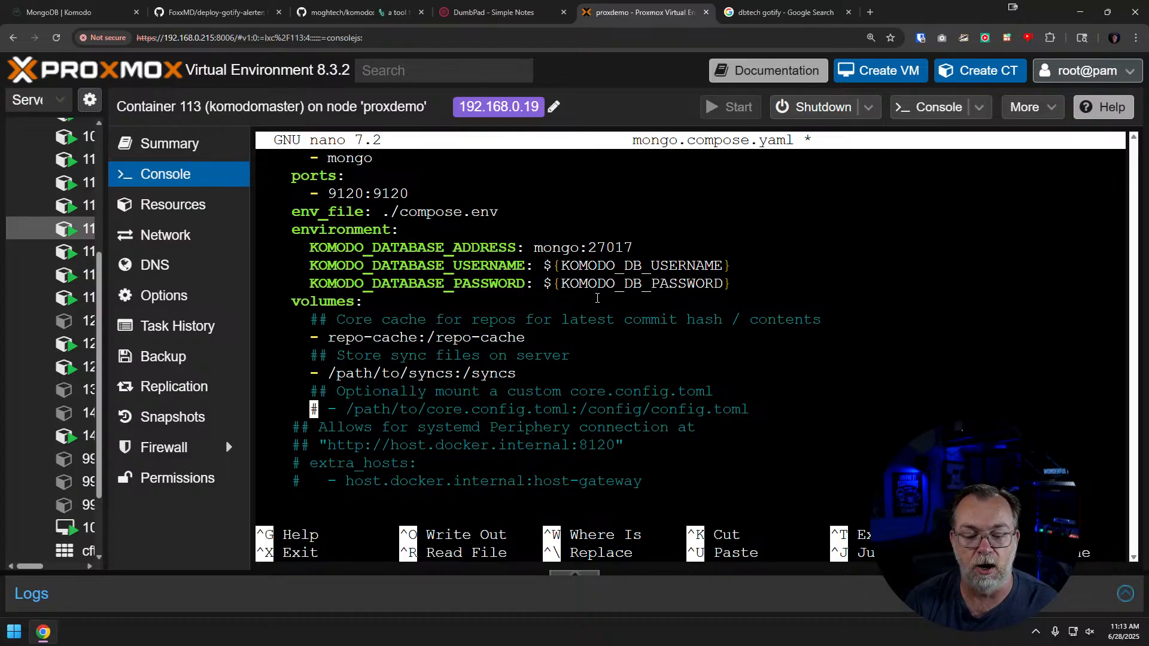
{"action": "key", "text": "Delete"}
{"action": "key", "text": "Delete"}
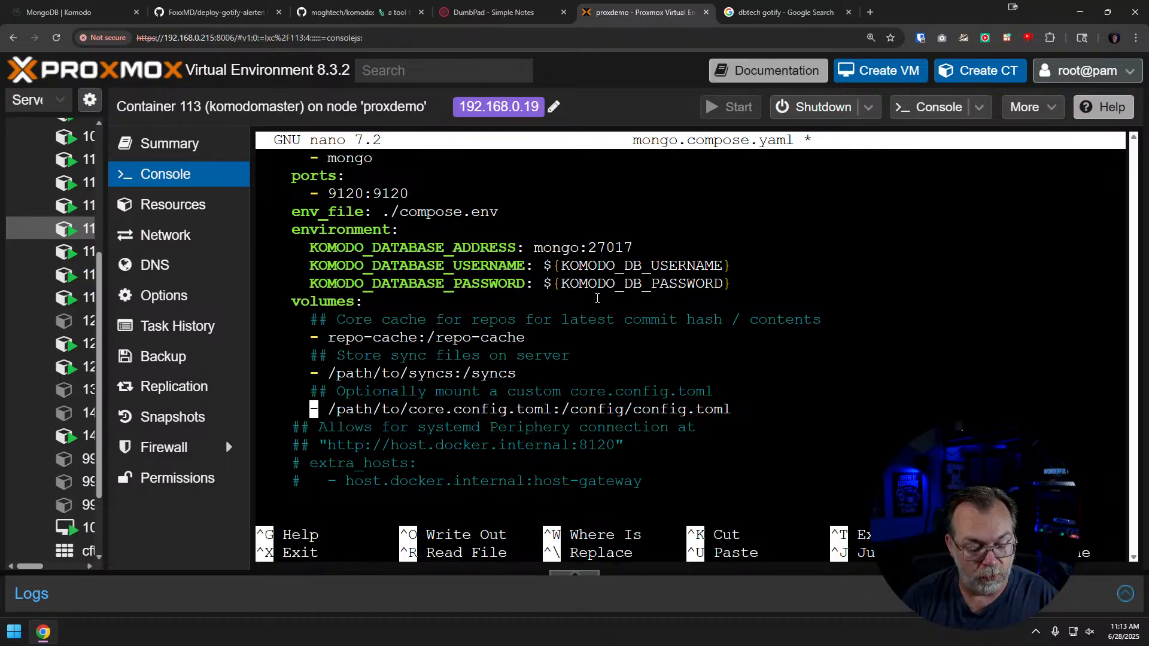
Comment out the core.config.toml and syncs volume lines again
{"action": "type", "text": "#"}
{"action": "key", "text": "Up"}
{"action": "key", "text": "Up"}
{"action": "key", "text": "Left"}
{"action": "type", "text": "#"}
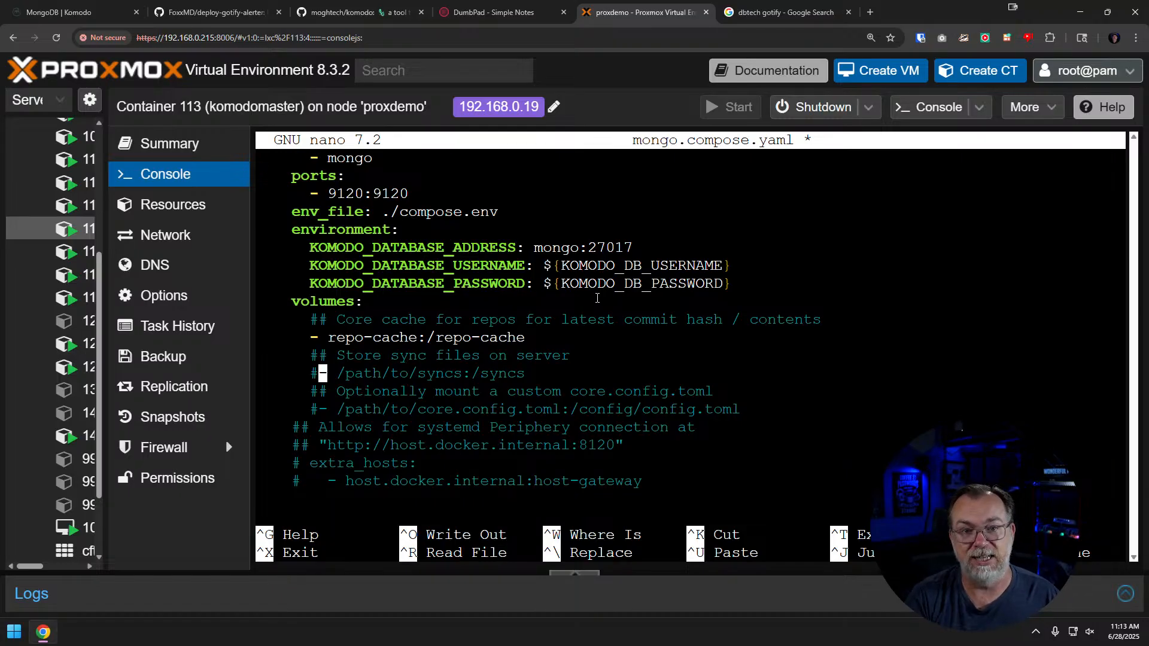
Uncomment the core service's extra_hosts key and its host.docker.internal:host-gateway entry
{"action": "key", "text": "Down"}
{"action": "key", "text": "Down"}
{"action": "key", "text": "Down"}
{"action": "key", "text": "Down"}
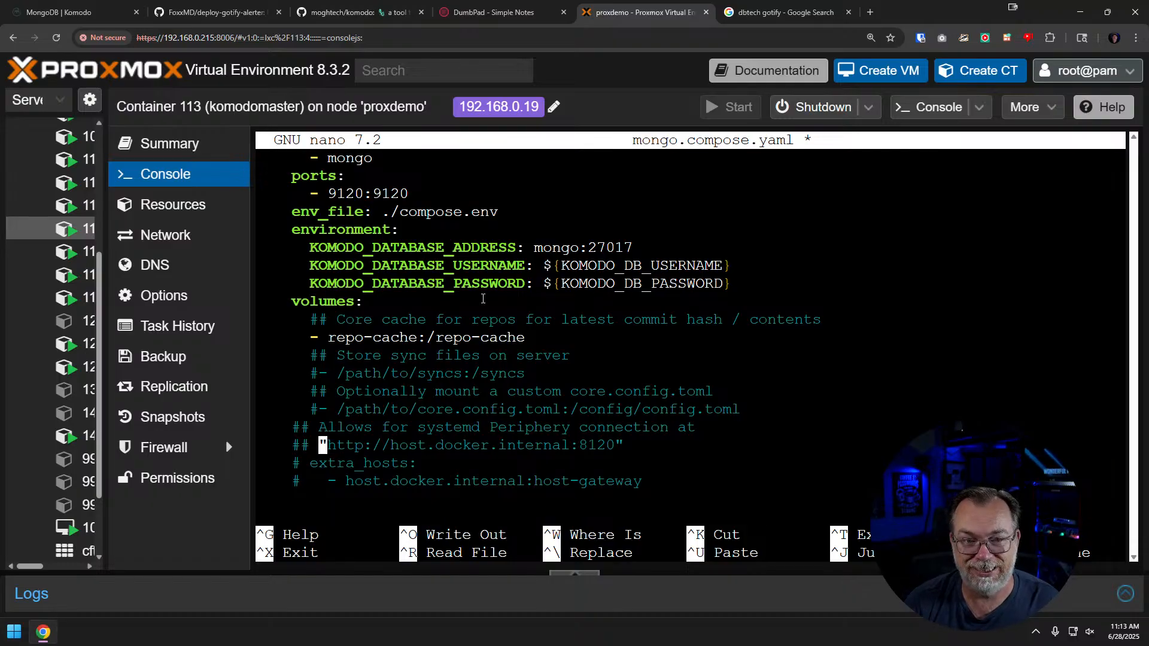
{"action": "key", "text": "Down"}
{"action": "key", "text": "Down"}
{"action": "key", "text": "Down"}
{"action": "key", "text": "Down"}
{"action": "key", "text": "Down"}
{"action": "key", "text": "Down"}
{"action": "key", "text": "Up"}
{"action": "key", "text": "Up"}
{"action": "key", "text": "Up"}
{"action": "key", "text": "Up"}
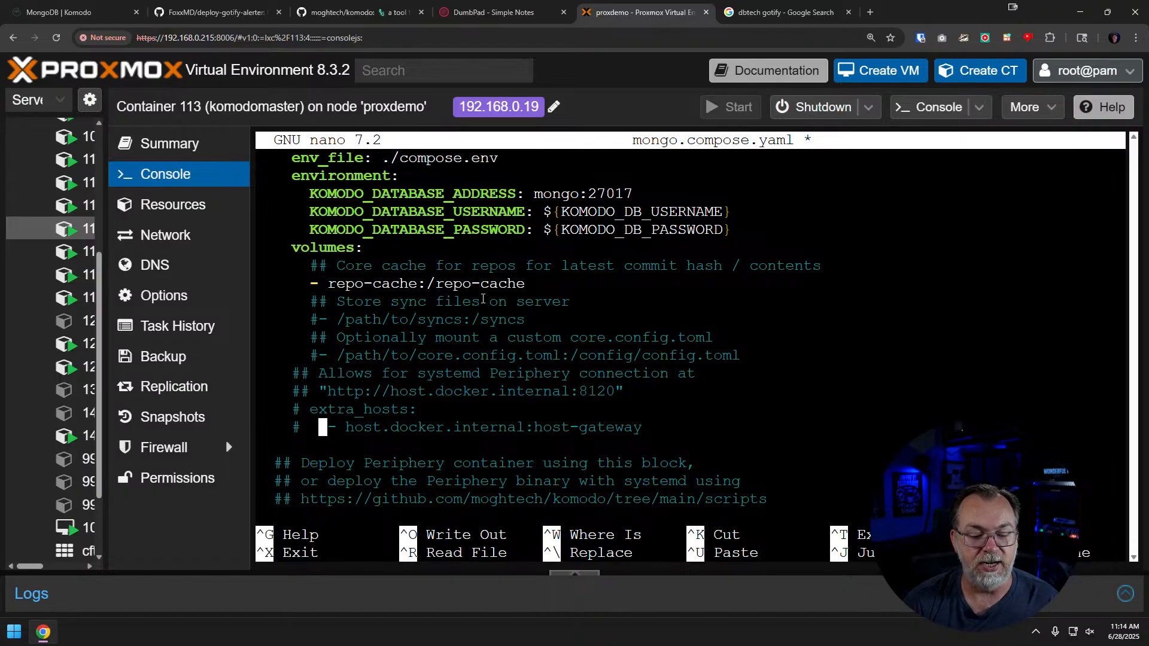
{"action": "key", "text": "Up"}
{"action": "key", "text": "Left"}
{"action": "key", "text": "Left"}
{"action": "key", "text": "Left"}
{"action": "key", "text": "Delete"}
{"action": "key", "text": "Delete"}
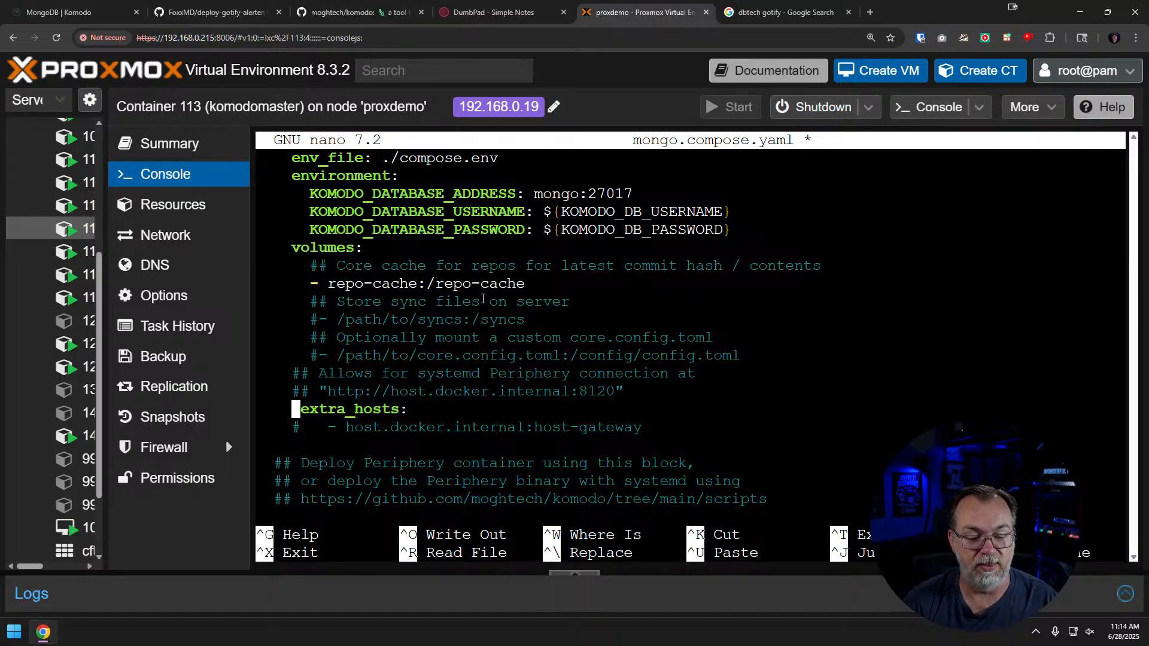
{"action": "key", "text": "Down"}
{"action": "key", "text": "Delete"}
{"action": "key", "text": "Delete"}
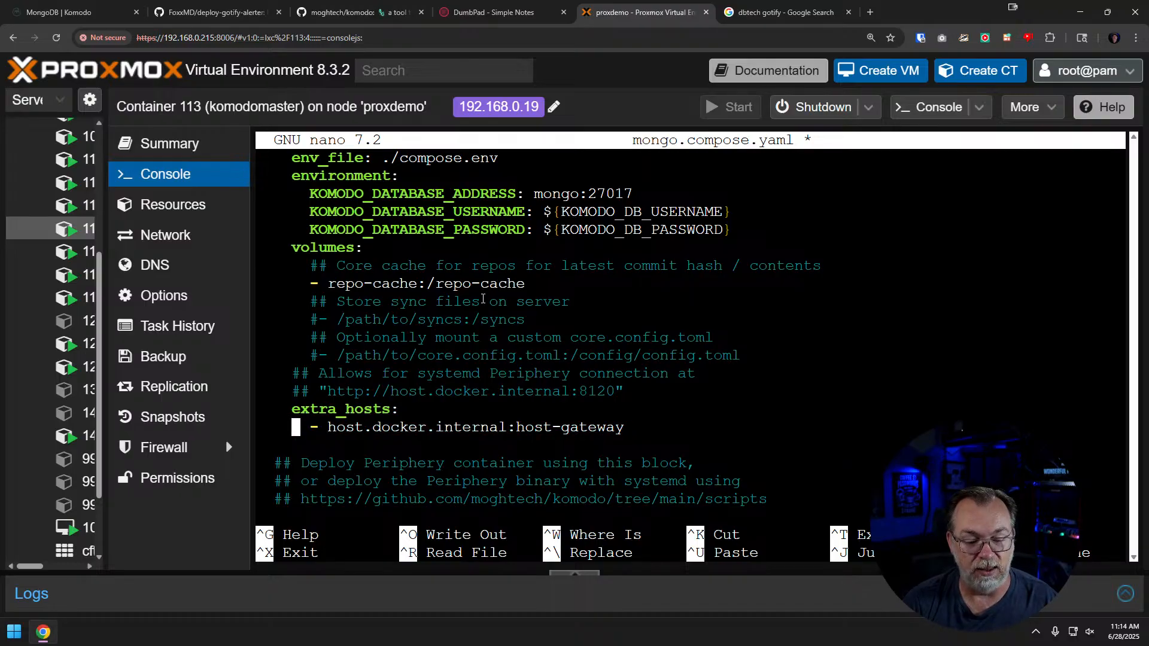
{"action": "key", "text": "Up"}
{"action": "type", "text": "$"}
{"action": "key", "text": "Down"}
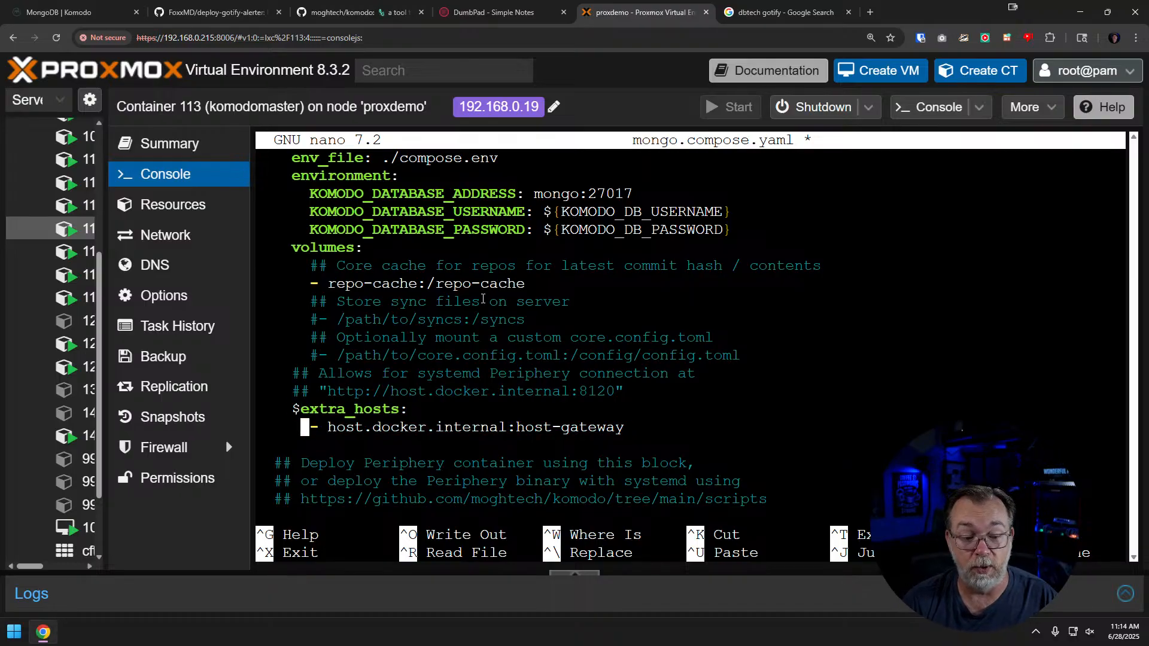
{"action": "key", "text": "Up"}
{"action": "key", "text": "BackSpace"}
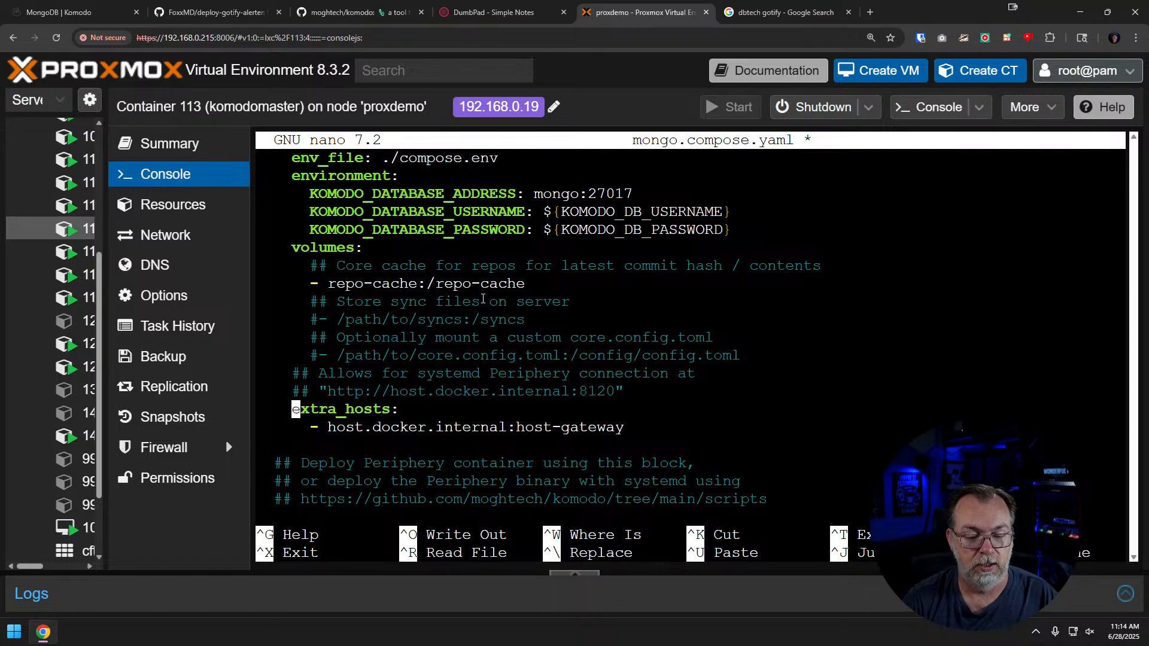
Comment out the core service's extra_hosts key and its host.docker.internal:host-gateway entry again
{"action": "type", "text": "#"}
{"action": "key", "text": "Down"}
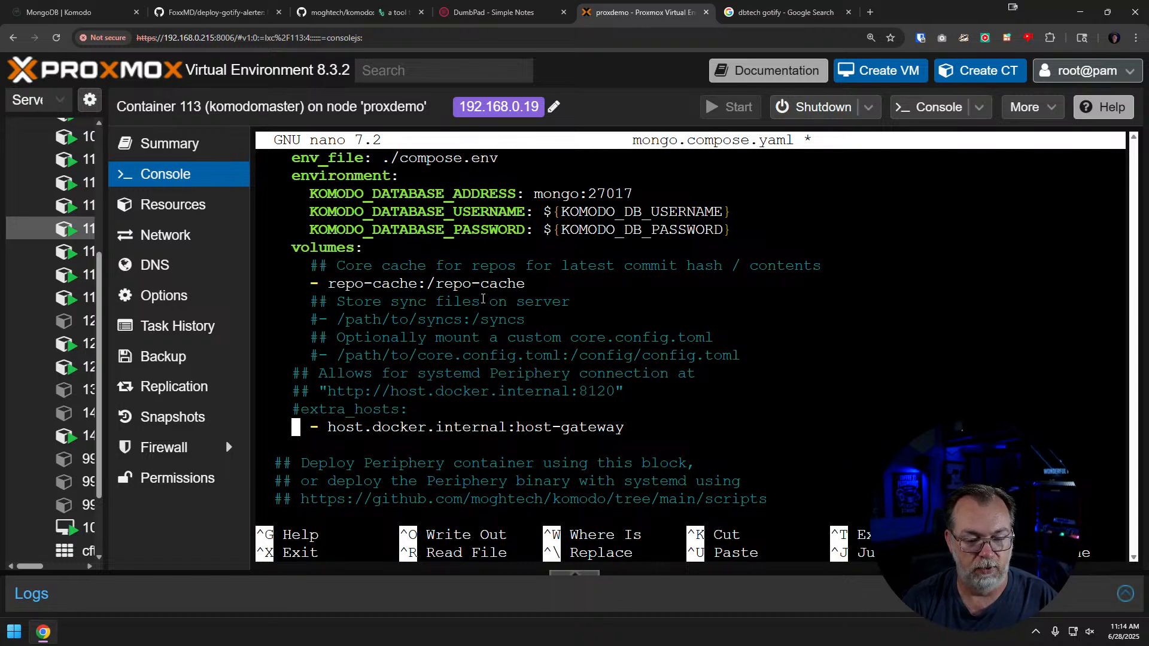
{"action": "type", "text": "$"}
{"action": "key", "text": "BackSpace"}
{"action": "type", "text": "#"}
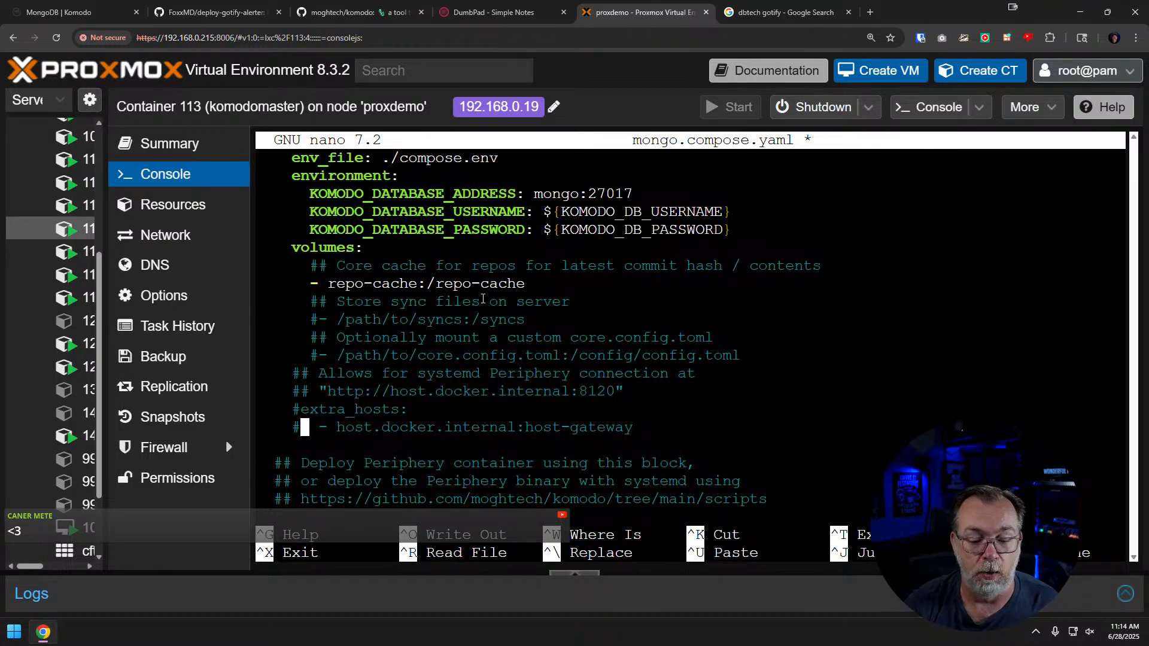
Review the periphery service block's deployment comments, image, labels, restart policy and env_file setting
{"action": "key", "text": "Down"}
{"action": "key", "text": "Down"}
{"action": "key", "text": "Down"}
{"action": "key", "text": "Down"}
{"action": "key", "text": "Down"}
{"action": "key", "text": "Down"}
{"action": "key", "text": "Down"}
{"action": "key", "text": "Down"}
{"action": "key", "text": "Down"}
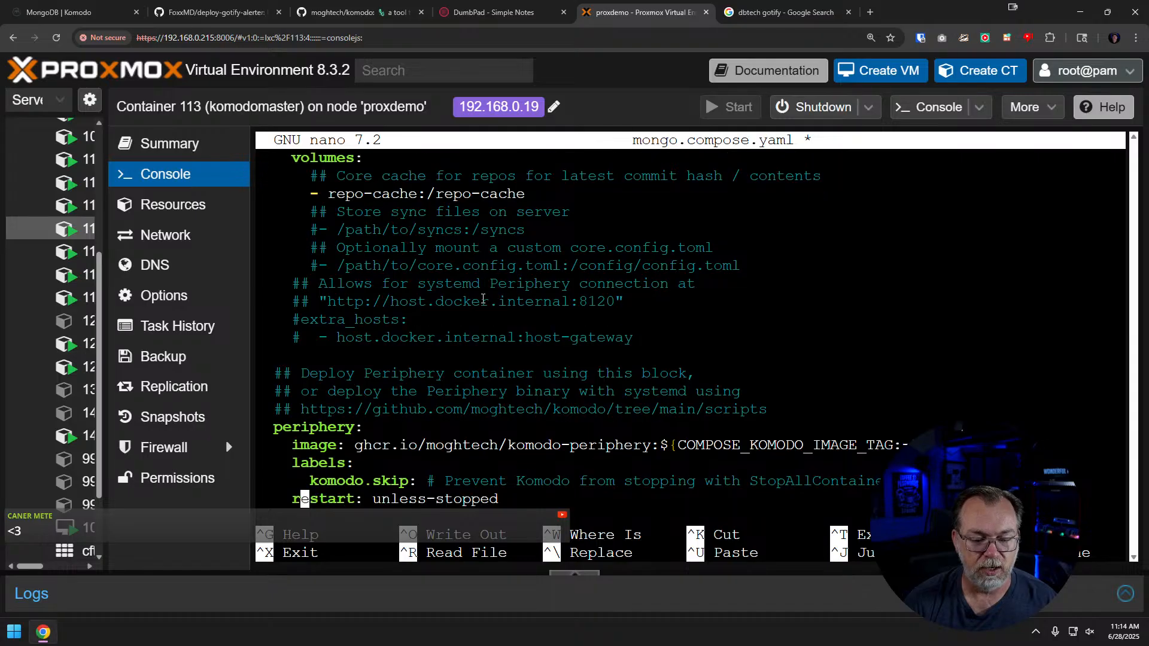
{"action": "key", "text": "Up"}
{"action": "key", "text": "Up"}
{"action": "key", "text": "Up"}
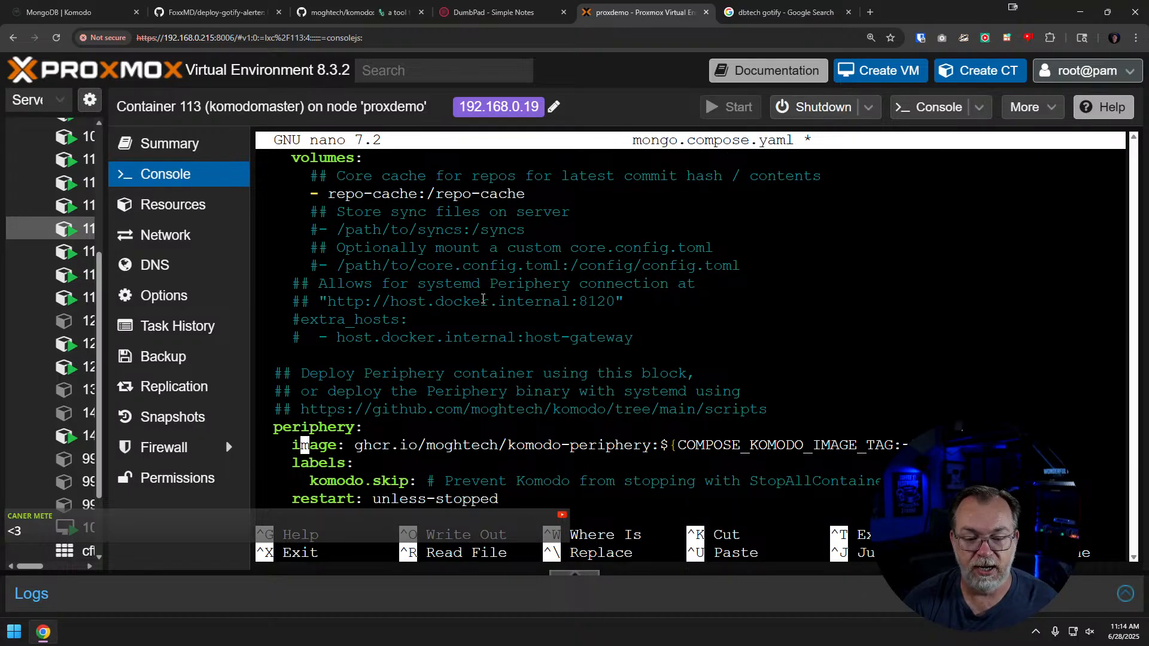
{"action": "key", "text": "Up"}
{"action": "key", "text": "Up"}
{"action": "key", "text": "Up"}
{"action": "key", "text": "Up"}
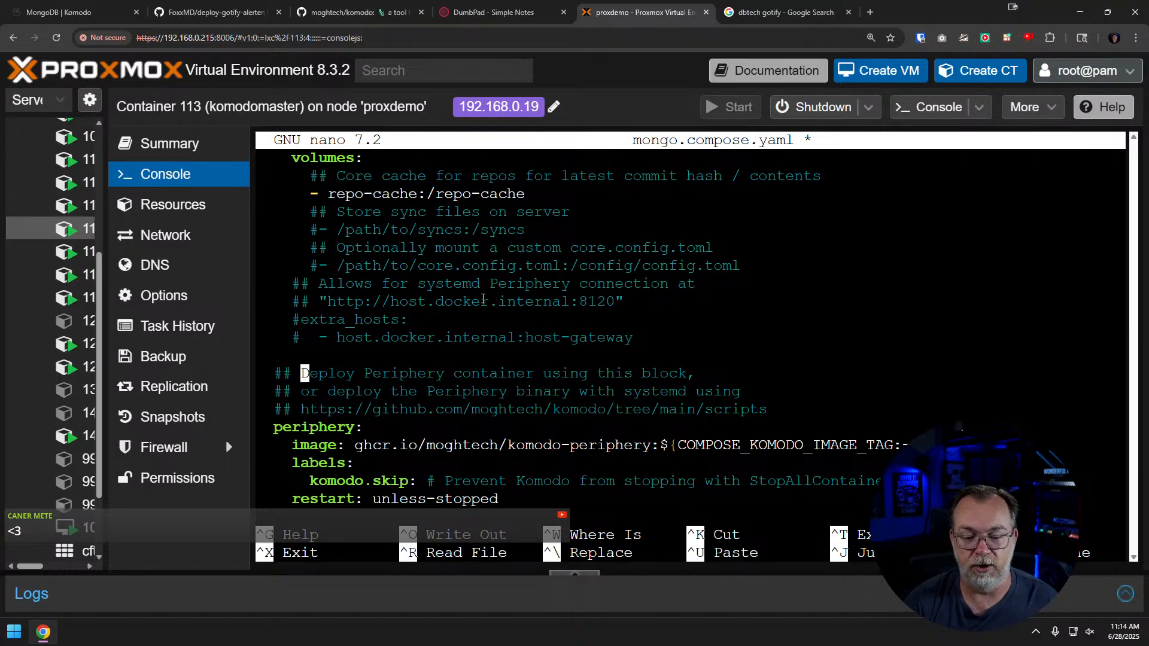
{"action": "key", "text": "Down"}
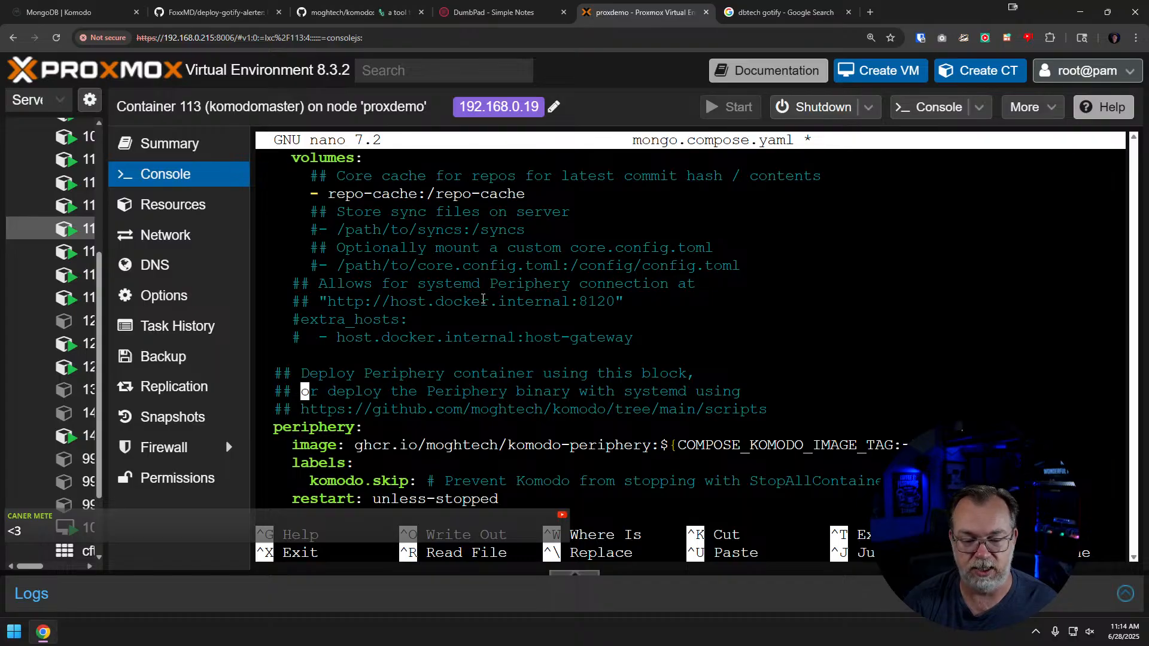
{"action": "key", "text": "Down"}
{"action": "key", "text": "Down"}
{"action": "key", "text": "Down"}
{"action": "key", "text": "Down"}
{"action": "key", "text": "Down"}
{"action": "key", "text": "Down"}
{"action": "key", "text": "Down"}
{"action": "key", "text": "Down"}
{"action": "key", "text": "Down"}
{"action": "key", "text": "Down"}
{"action": "key", "text": "Down"}
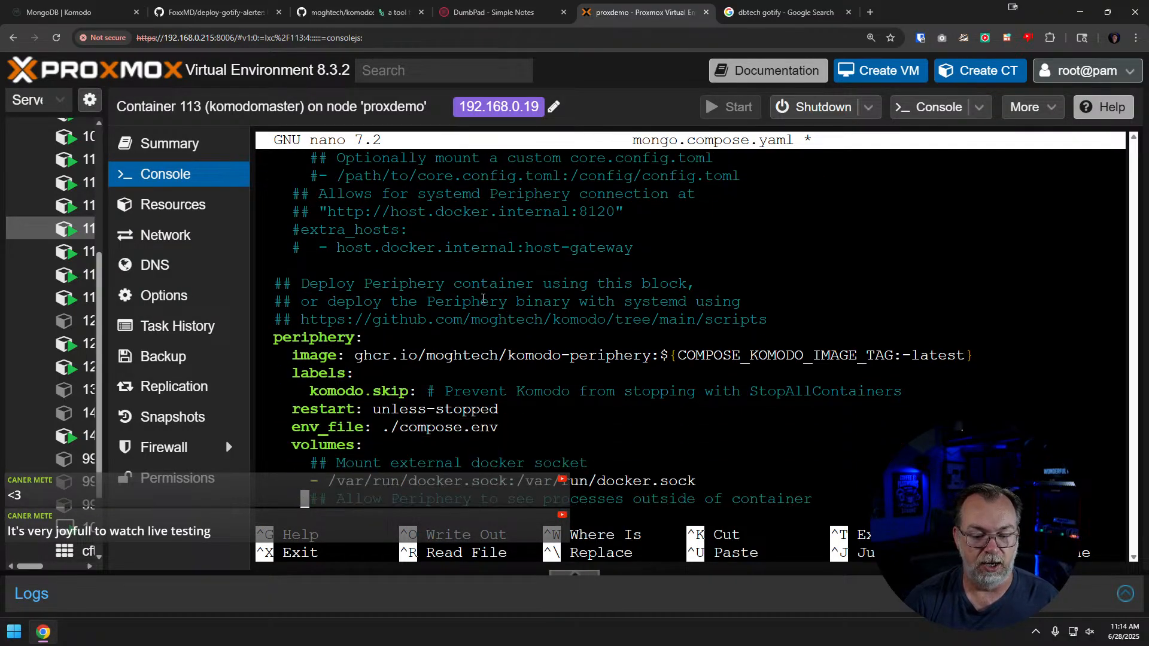
{"action": "key", "text": "Down"}
{"action": "key", "text": "Up"}
{"action": "key", "text": "Up"}
{"action": "key", "text": "Up"}
{"action": "key", "text": "Up"}
{"action": "key", "text": "Up"}
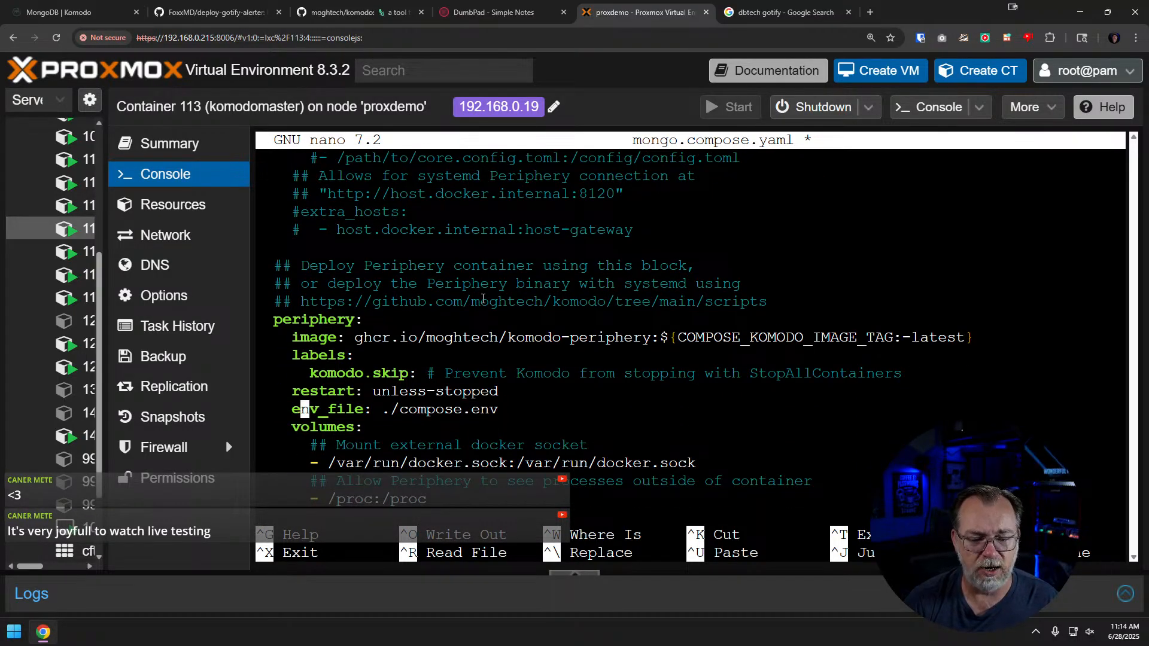
{"action": "key", "text": "Up"}
{"action": "key", "text": "Up"}
{"action": "key", "text": "Up"}
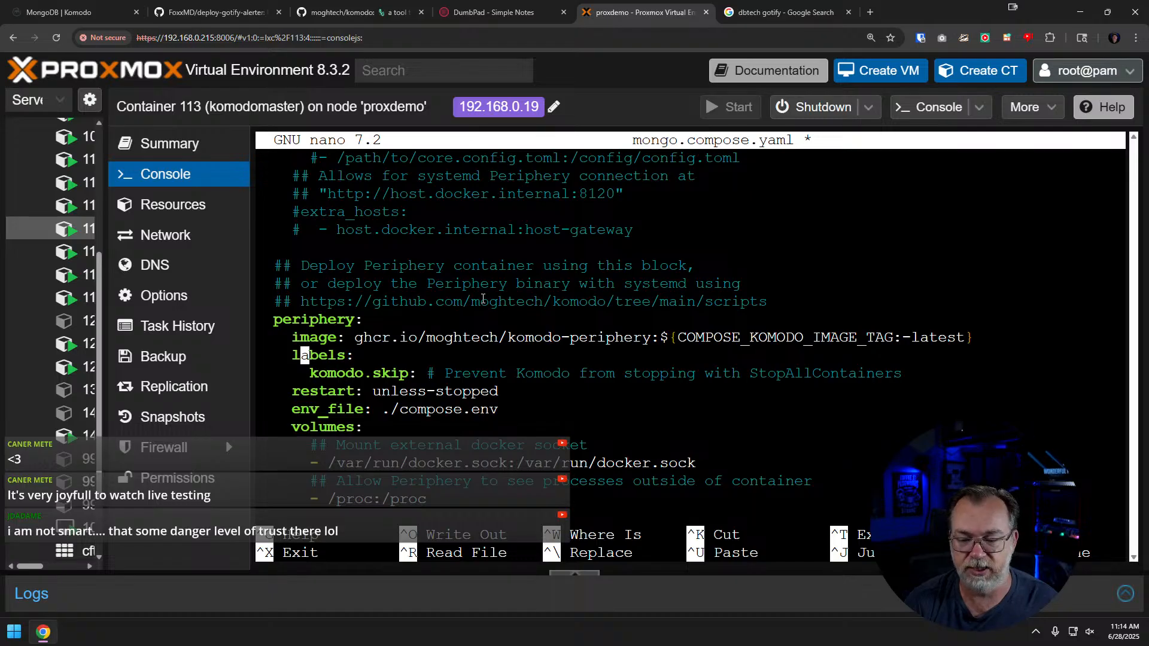
{"action": "key", "text": "Down"}
{"action": "key", "text": "Down"}
{"action": "key", "text": "Up"}
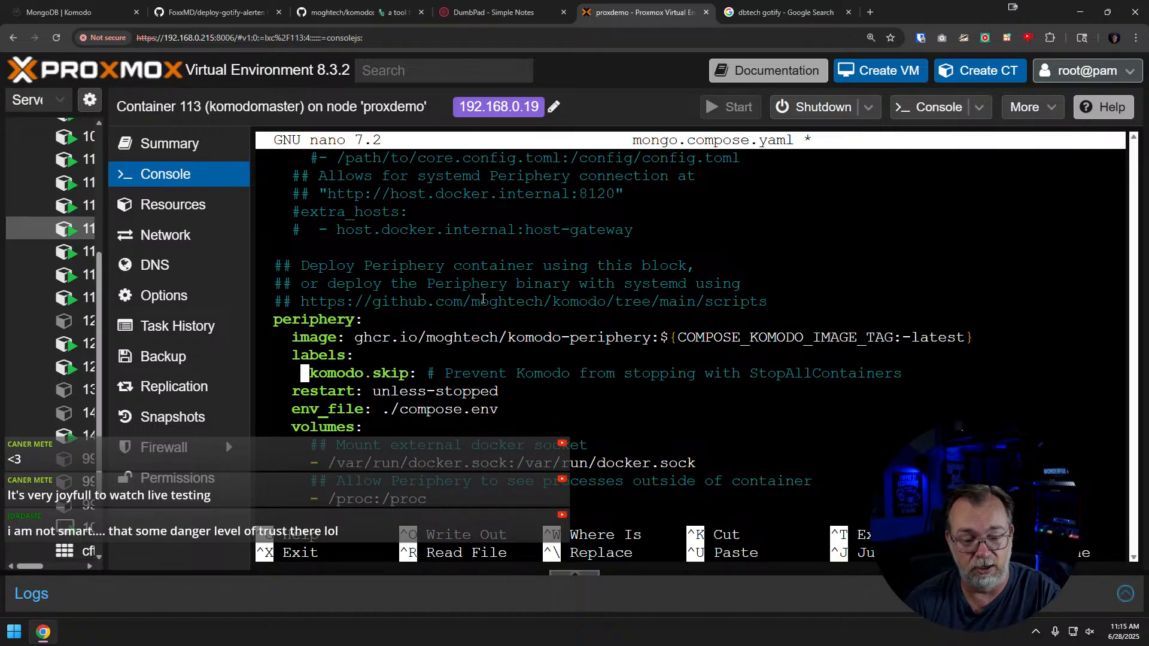
{"action": "key", "text": "Down"}
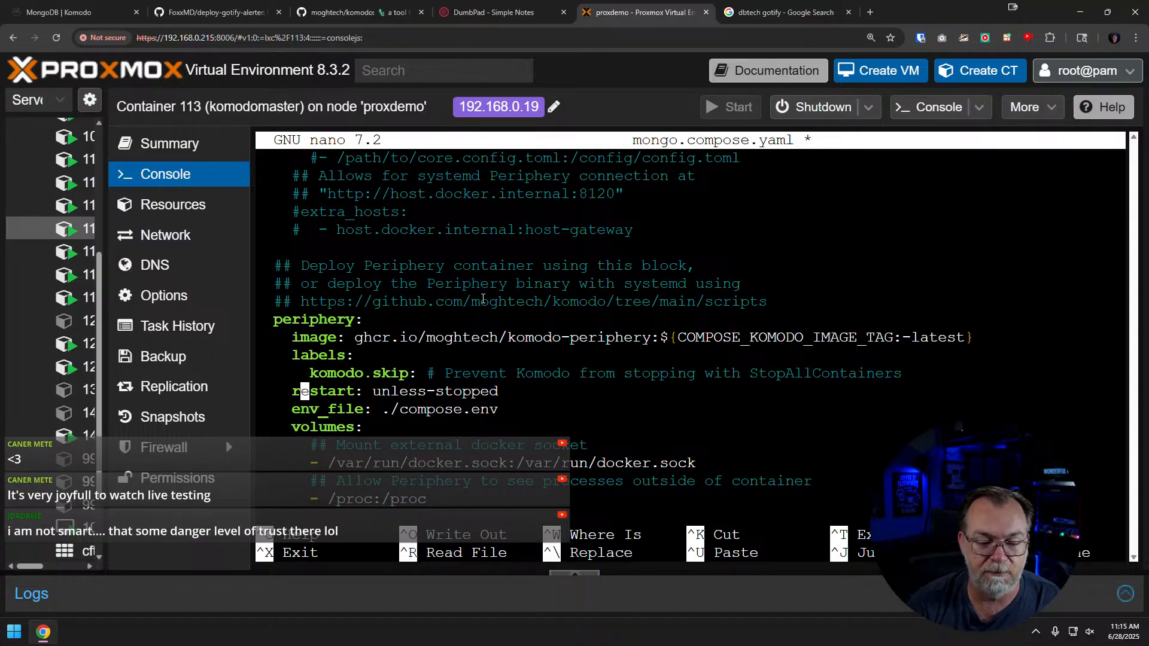
{"action": "key", "text": "Down"}
{"action": "key", "text": "Down"}
{"action": "key", "text": "Up"}
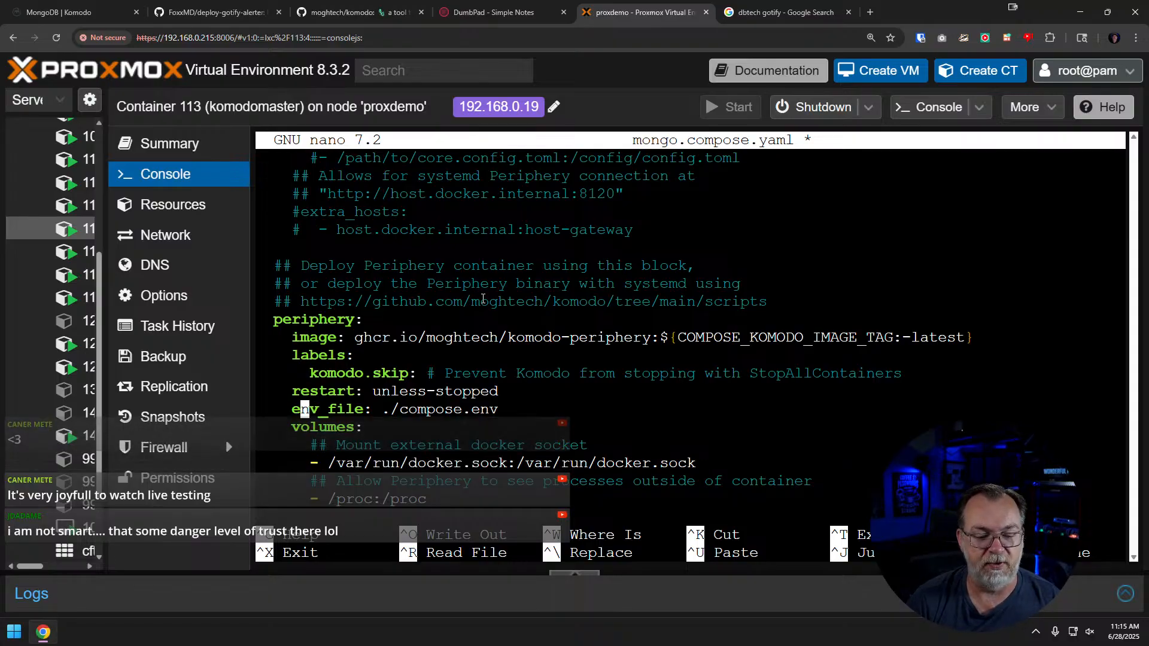
Examine the periphery service's volume mounts for the docker socket, /proc and the Periphery root directory
{"action": "key", "text": "Down"}
{"action": "key", "text": "Down"}
{"action": "key", "text": "Down"}
{"action": "key", "text": "Down"}
{"action": "key", "text": "Down"}
{"action": "key", "text": "Down"}
{"action": "key", "text": "Down"}
{"action": "key", "text": "Up"}
{"action": "key", "text": "Up"}
{"action": "key", "text": "Up"}
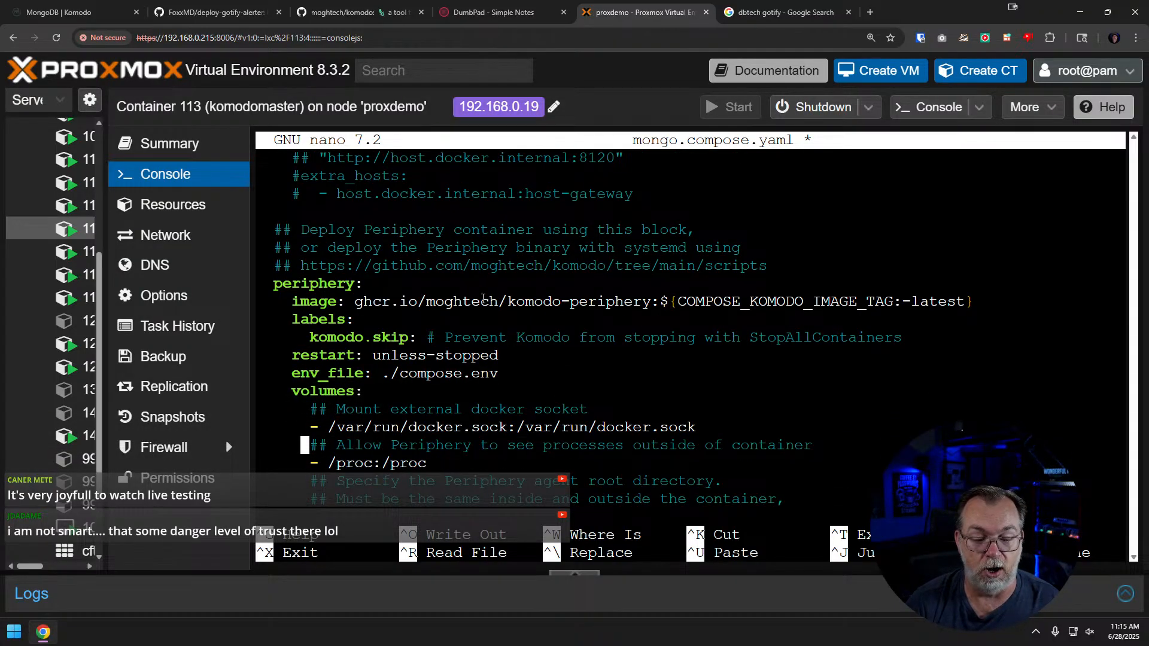
{"action": "key", "text": "Down"}
{"action": "key", "text": "Down"}
{"action": "key", "text": "Down"}
{"action": "key", "text": "Up"}
{"action": "key", "text": "Up"}
{"action": "key", "text": "Up"}
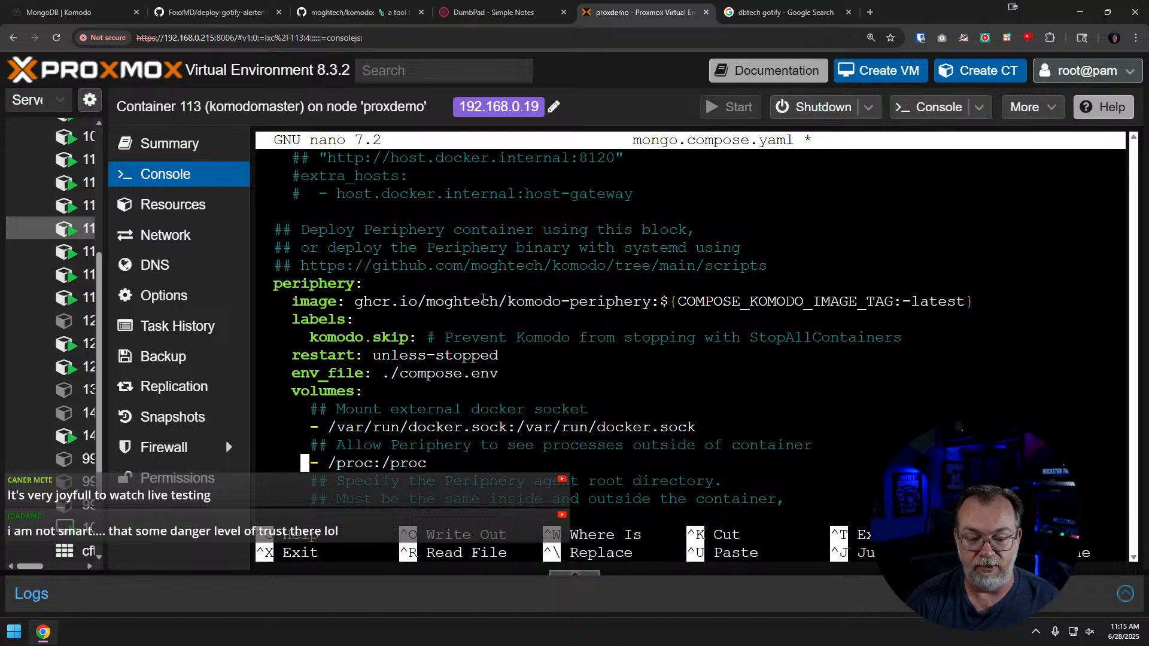
{"action": "key", "text": "Down"}
{"action": "key", "text": "Down"}
{"action": "key", "text": "Down"}
{"action": "key", "text": "Down"}
{"action": "key", "text": "Down"}
{"action": "key", "text": "Down"}
{"action": "key", "text": "Down"}
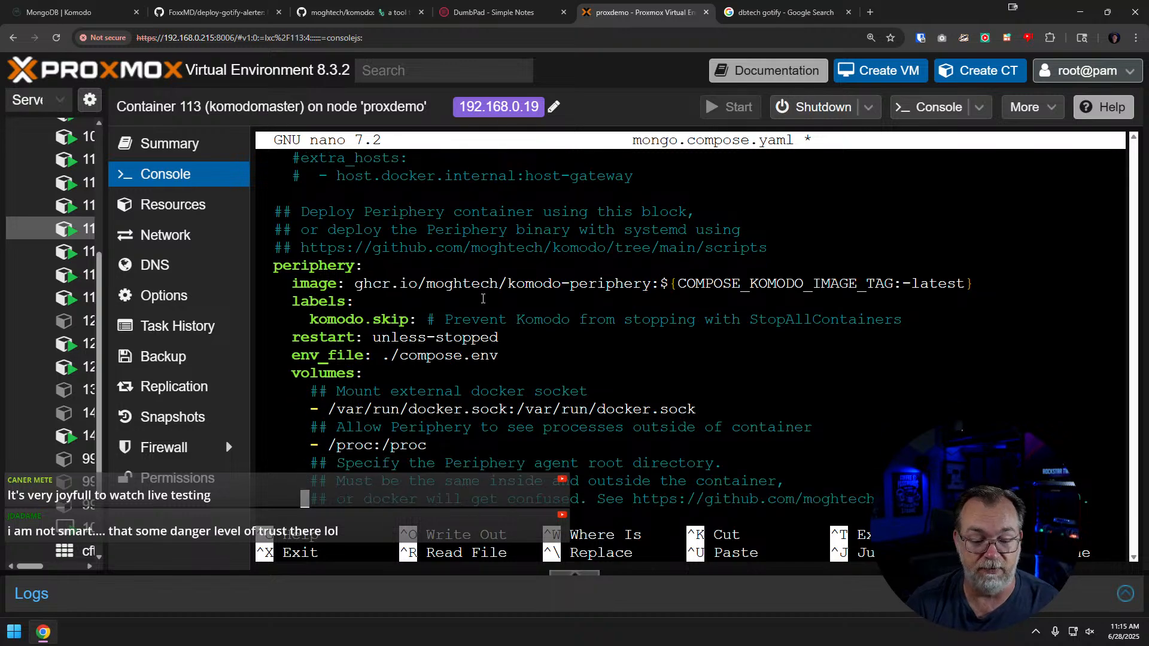
{"action": "key", "text": "Up"}
{"action": "key", "text": "Right"}
{"action": "key", "text": "Right"}
{"action": "key", "text": "Right"}
{"action": "key", "text": "Right"}
{"action": "key", "text": "Right"}
{"action": "key", "text": "Right"}
{"action": "key", "text": "Right"}
{"action": "key", "text": "Right"}
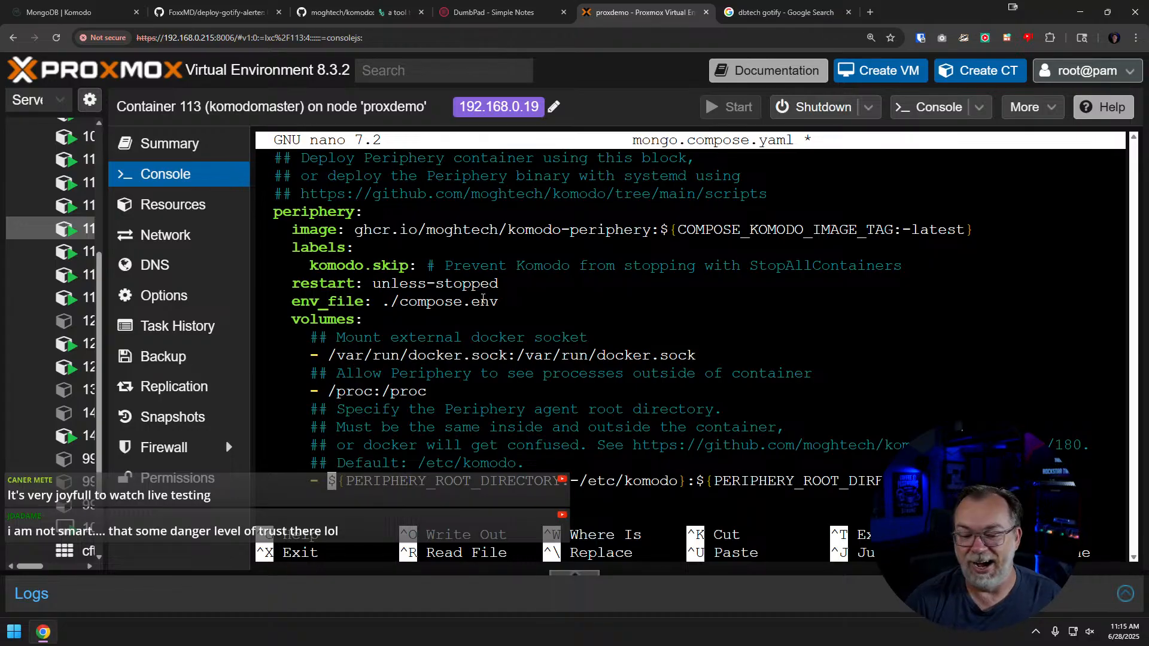
{"action": "key", "text": "Down"}
{"action": "key", "text": "Down"}
{"action": "key", "text": "Down"}
{"action": "key", "text": "Up"}
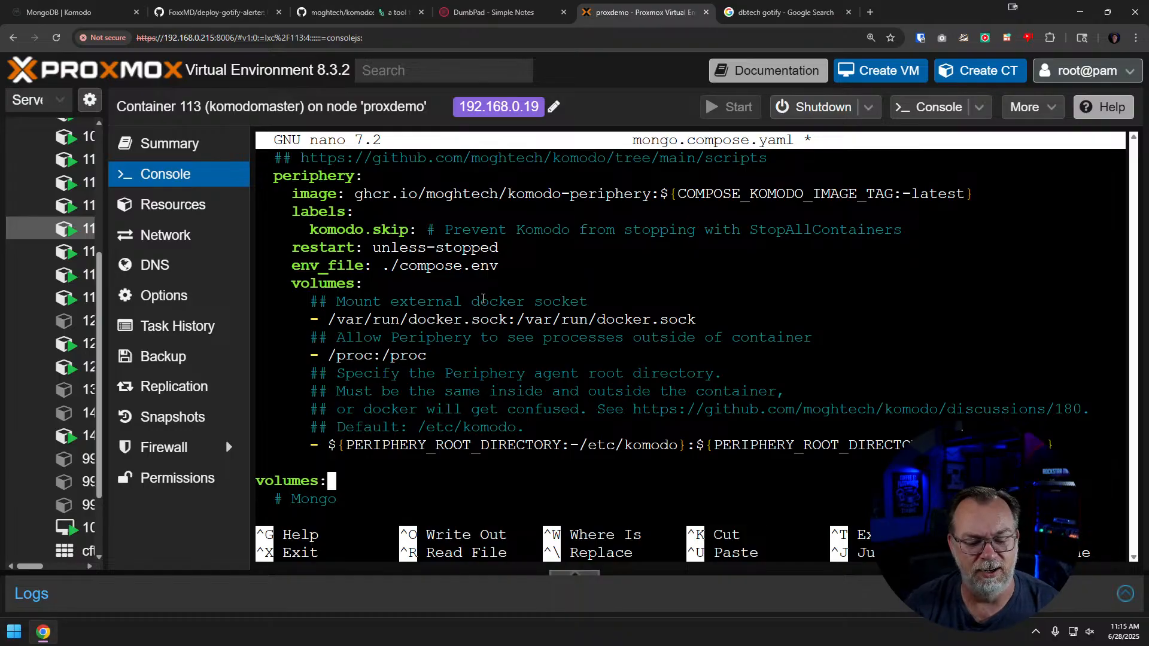
Check the top-level volumes section at the end of the file, and look back up through the mongo service
{"action": "key", "text": "Down"}
{"action": "key", "text": "Down"}
{"action": "key", "text": "Down"}
{"action": "key", "text": "Down"}
{"action": "key", "text": "Down"}
{"action": "key", "text": "Down"}
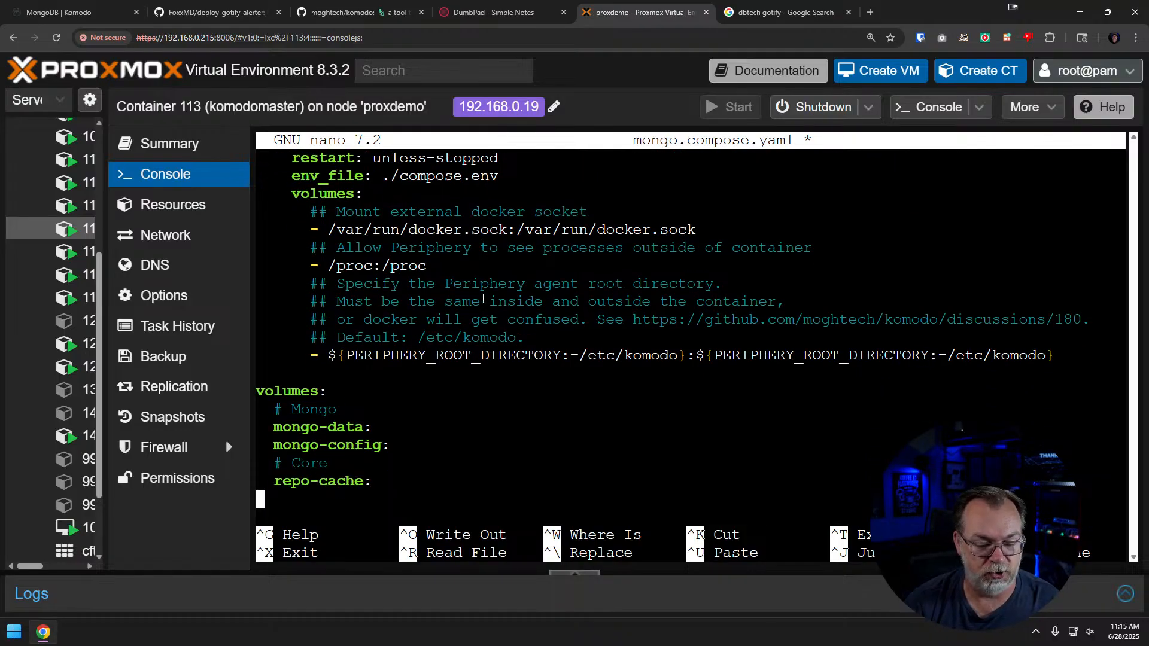
{"action": "key", "text": "Up"}
{"action": "key", "text": "Up"}
{"action": "key", "text": "Up"}
{"action": "key", "text": "Up"}
{"action": "key", "text": "Down"}
{"action": "key", "text": "Down"}
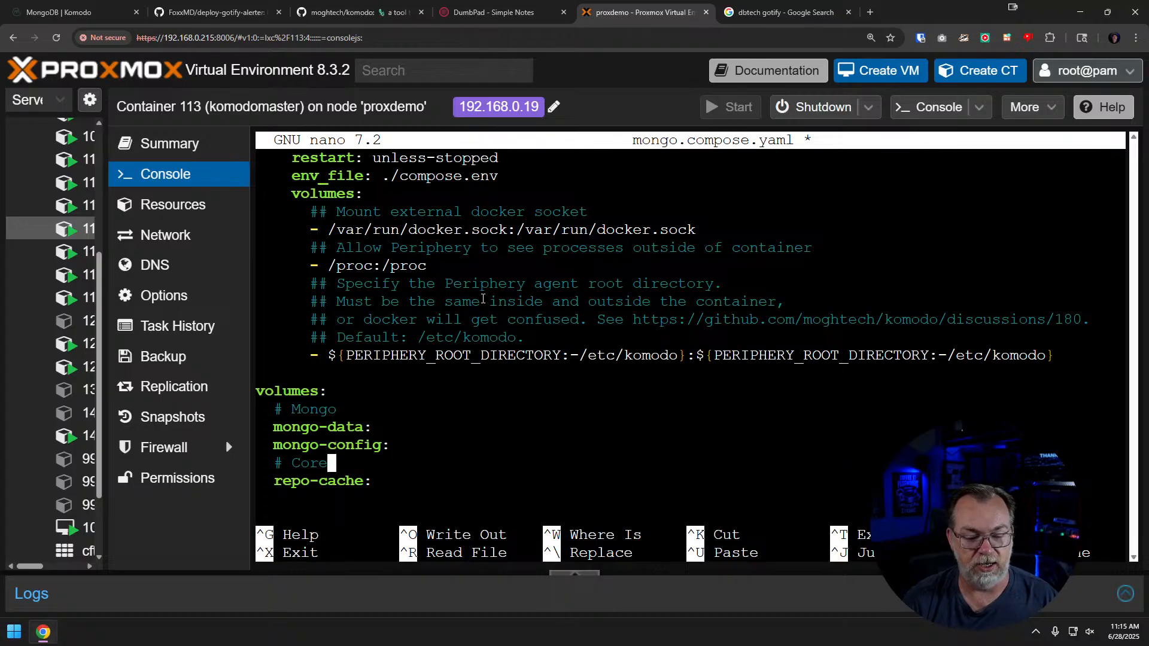
{"action": "key", "text": "Down"}
{"action": "key", "text": "Down"}
{"action": "key", "text": "Up"}
{"action": "key", "text": "Up"}
{"action": "key", "text": "Up"}
{"action": "key", "text": "Up"}
{"action": "key", "text": "Up"}
{"action": "key", "text": "Up"}
{"action": "key", "text": "Up"}
{"action": "key", "text": "Up"}
{"action": "key", "text": "Up"}
{"action": "key", "text": "Up"}
{"action": "key", "text": "Up"}
{"action": "key", "text": "Up"}
{"action": "key", "text": "Up"}
{"action": "key", "text": "Up"}
{"action": "key", "text": "Up"}
{"action": "key", "text": "Up"}
{"action": "key", "text": "Up"}
{"action": "key", "text": "Up"}
{"action": "key", "text": "Up"}
{"action": "key", "text": "Up"}
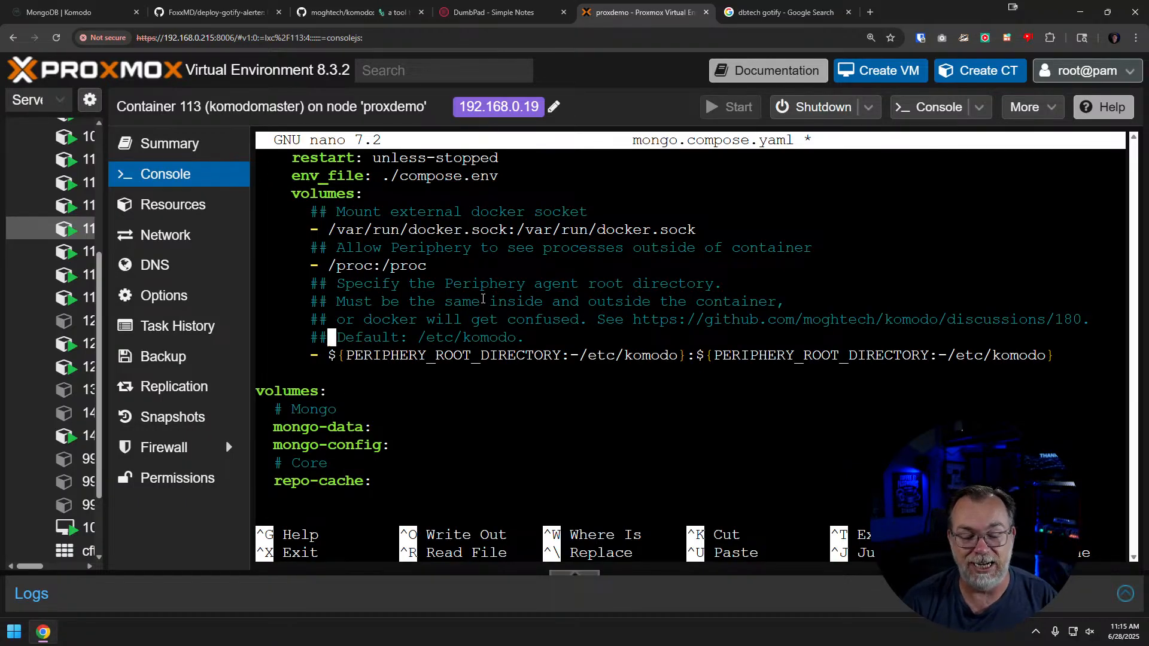
{"action": "key", "text": "Up"}
{"action": "key", "text": "Up"}
{"action": "key", "text": "Up"}
{"action": "key", "text": "Up"}
{"action": "key", "text": "Up"}
{"action": "key", "text": "Up"}
{"action": "key", "text": "Up"}
{"action": "key", "text": "Up"}
{"action": "key", "text": "Up"}
{"action": "key", "text": "Up"}
{"action": "key", "text": "Up"}
{"action": "key", "text": "Up"}
{"action": "key", "text": "Up"}
{"action": "key", "text": "Up"}
{"action": "key", "text": "Up"}
{"action": "key", "text": "Up"}
{"action": "key", "text": "Up"}
{"action": "key", "text": "Up"}
{"action": "key", "text": "Up"}
{"action": "key", "text": "Up"}
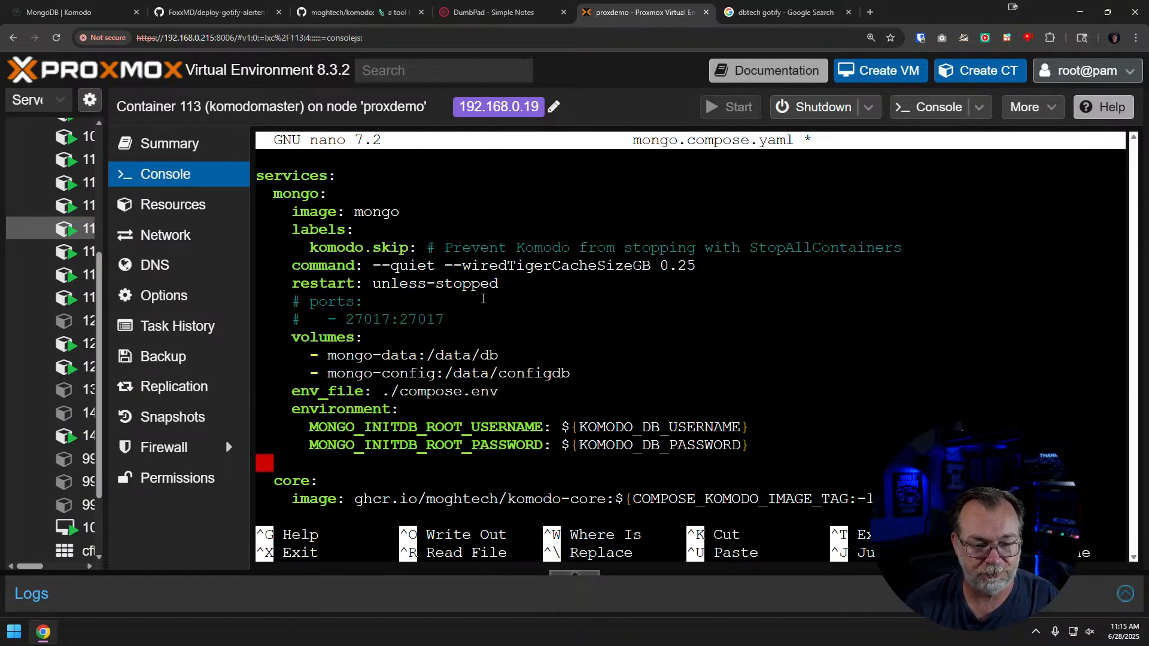
Save mongo.compose.yaml under the same name, exit the nano editor and clear the terminal
{"action": "key", "text": "ctrl+x"}
{"action": "key", "text": "y"}
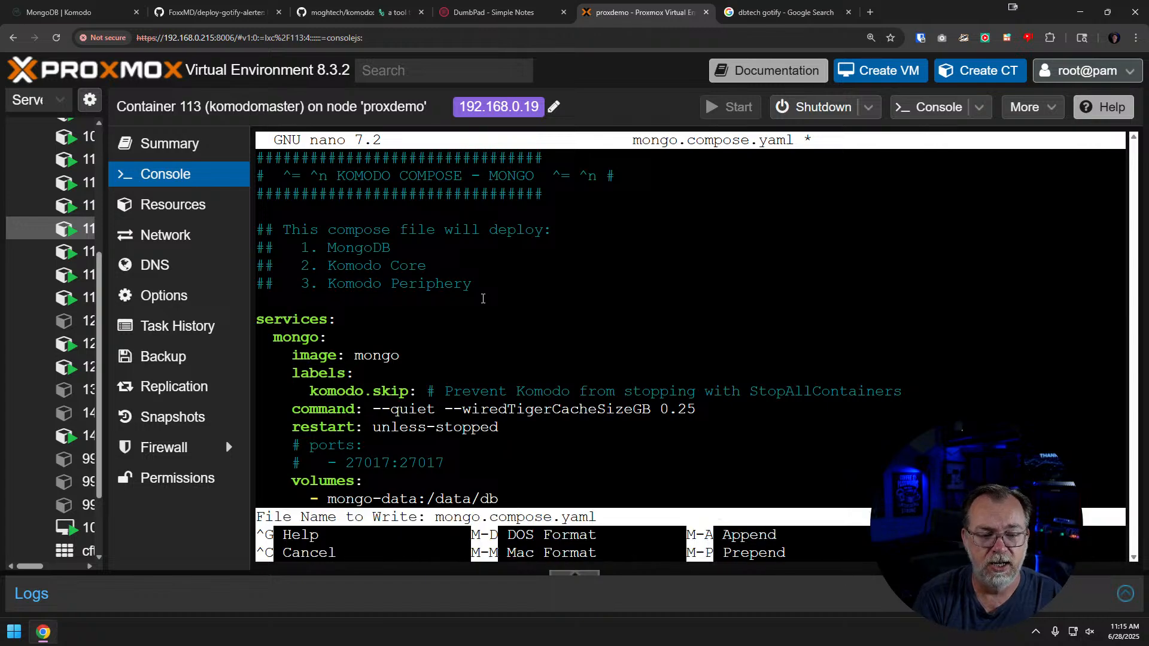
{"action": "key", "text": "Return"}
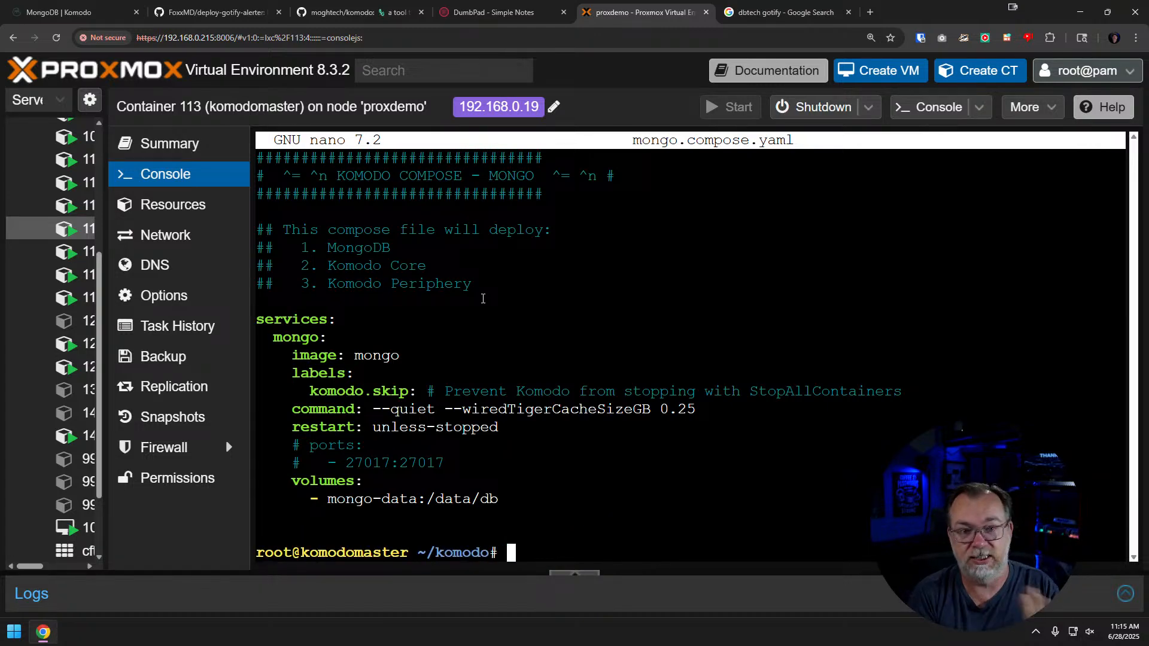
{"action": "key", "text": "ctrl+l"}
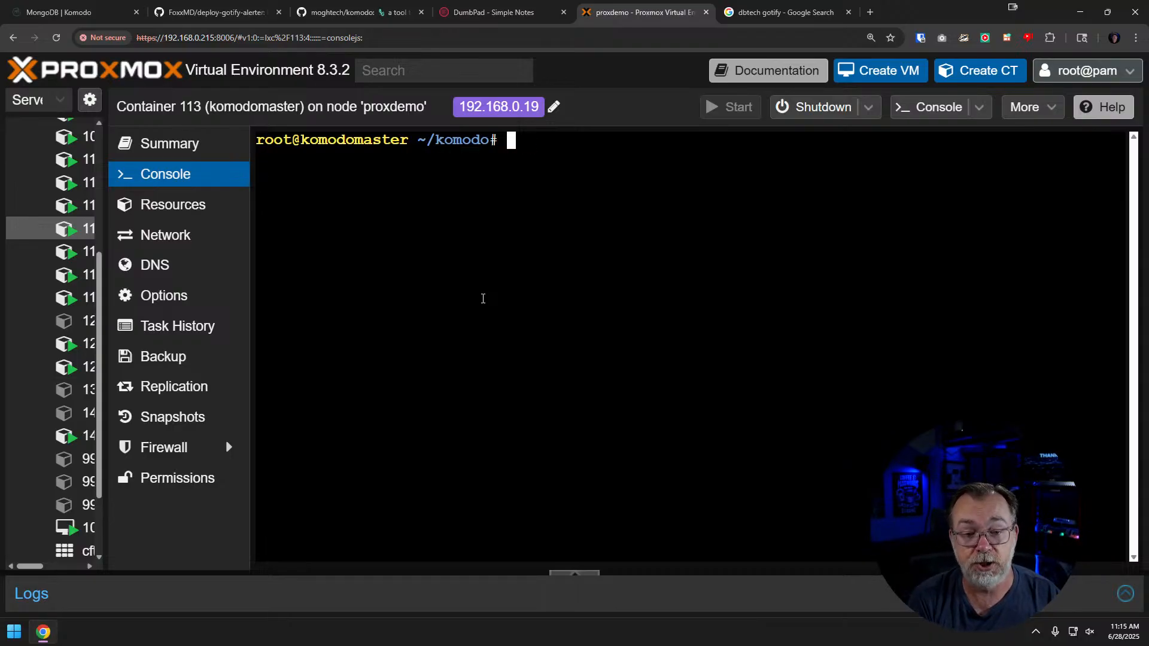
{"action": "type", "text": "docker "}
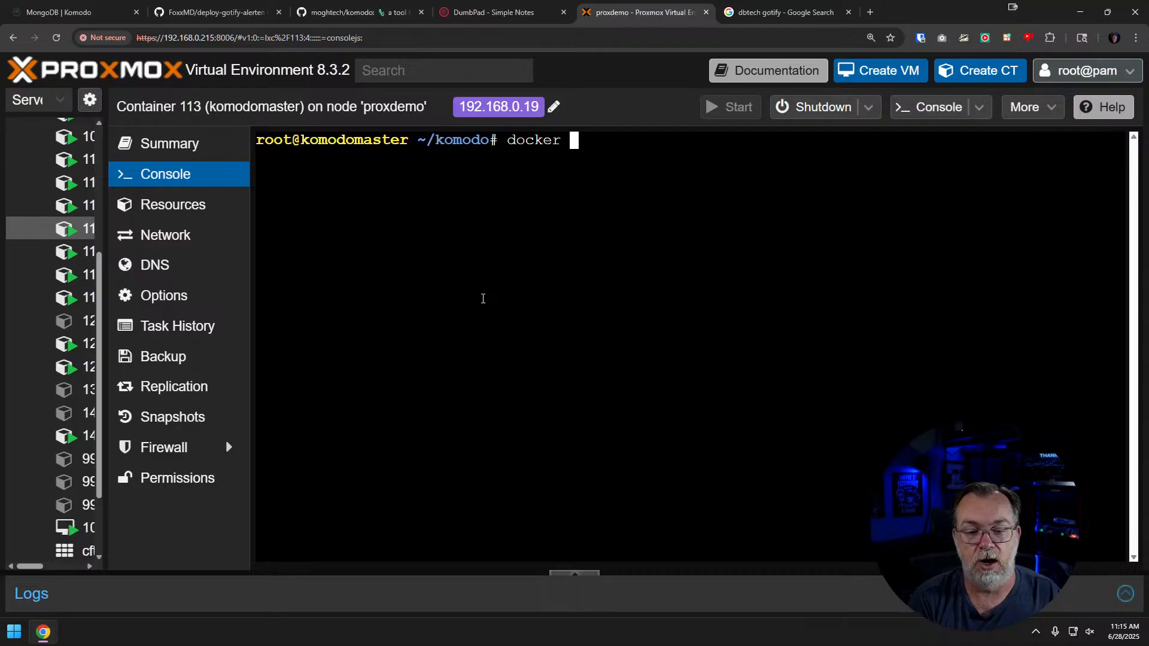
{"action": "type", "text": "compose -f compose.env"}
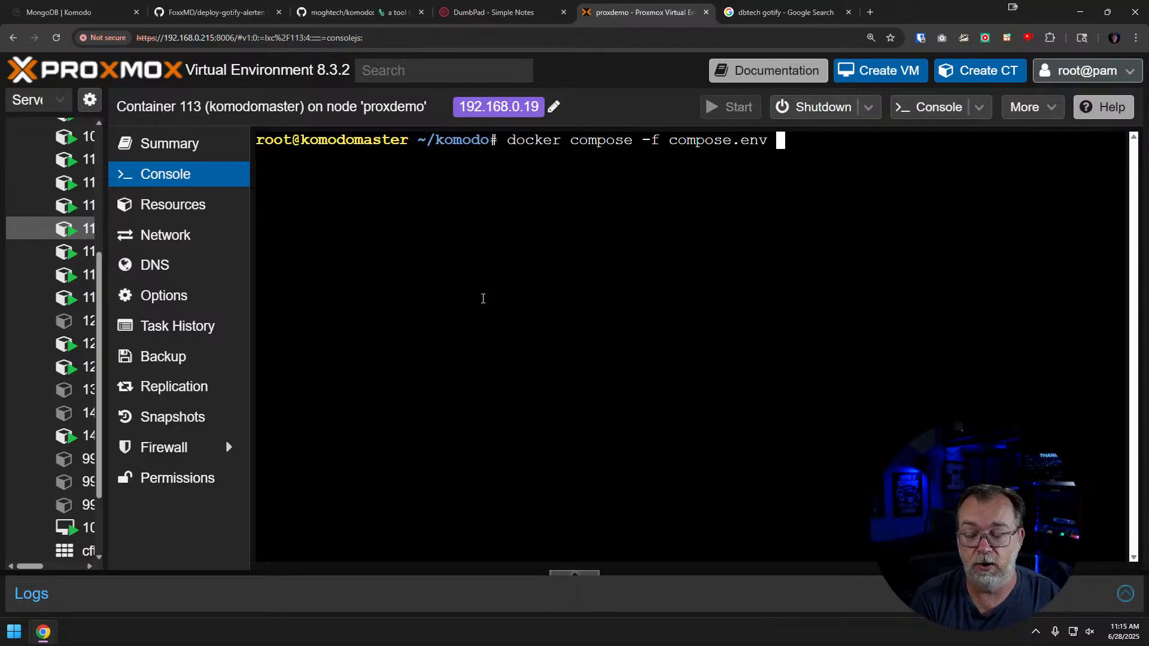
{"action": "key", "text": "ctrl+Left"}
{"action": "key", "text": "ctrl+Left"}
{"action": "key", "text": "ctrl+Left"}
{"action": "key", "text": "ctrl+Left"}
{"action": "key", "text": "Right"}
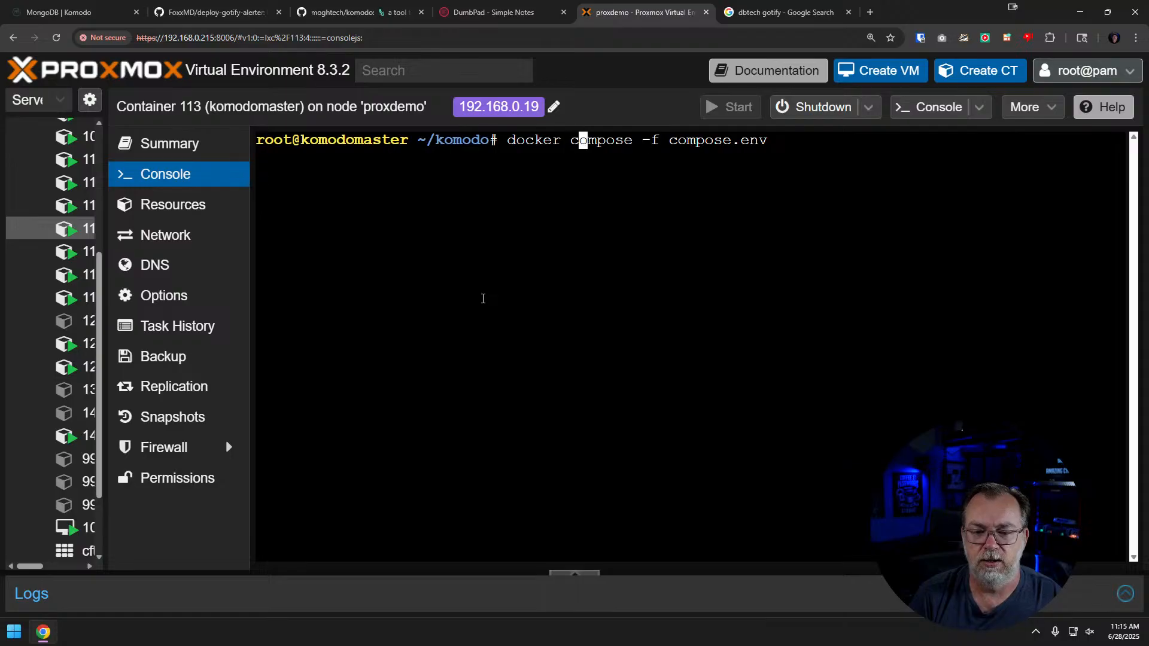
{"action": "key", "text": "Right"}
{"action": "key", "text": "Right"}
{"action": "key", "text": "Right"}
{"action": "key", "text": "Right"}
{"action": "key", "text": "Right"}
{"action": "key", "text": "Right"}
{"action": "key", "text": "BackSpace"}
{"action": "key", "text": "BackSpace"}
{"action": "key", "text": "BackSpace"}
{"action": "key", "text": "BackSpace"}
{"action": "key", "text": "BackSpace"}
{"action": "key", "text": "BackSpace"}
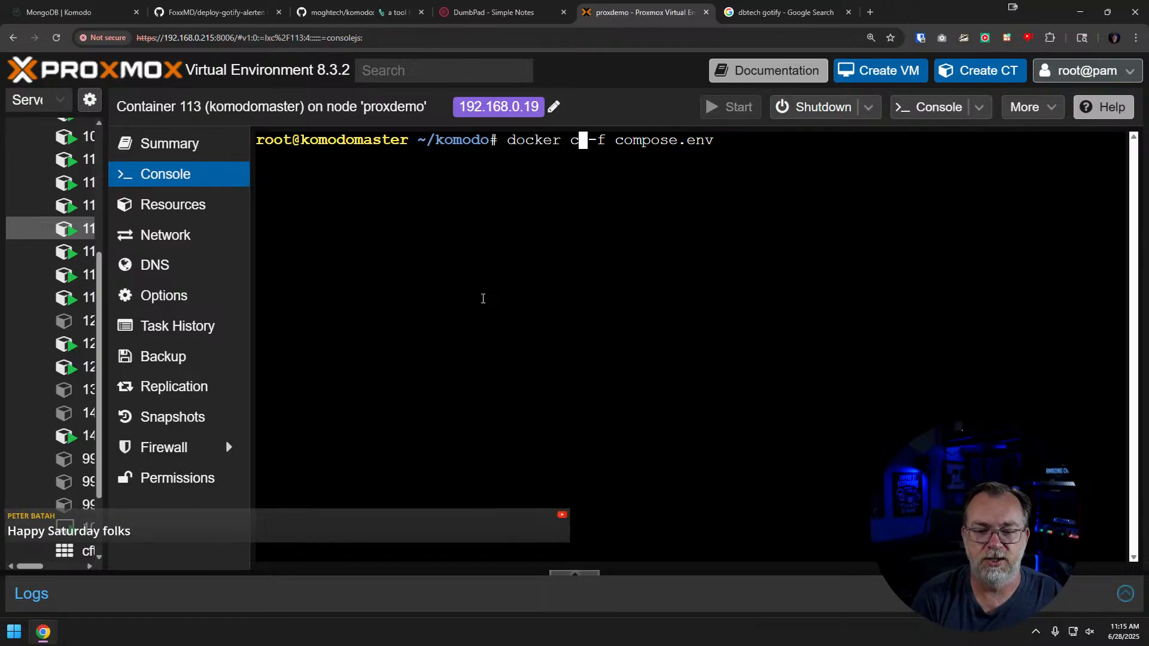
{"action": "key", "text": "BackSpace"}
{"action": "type", "text": "r"}
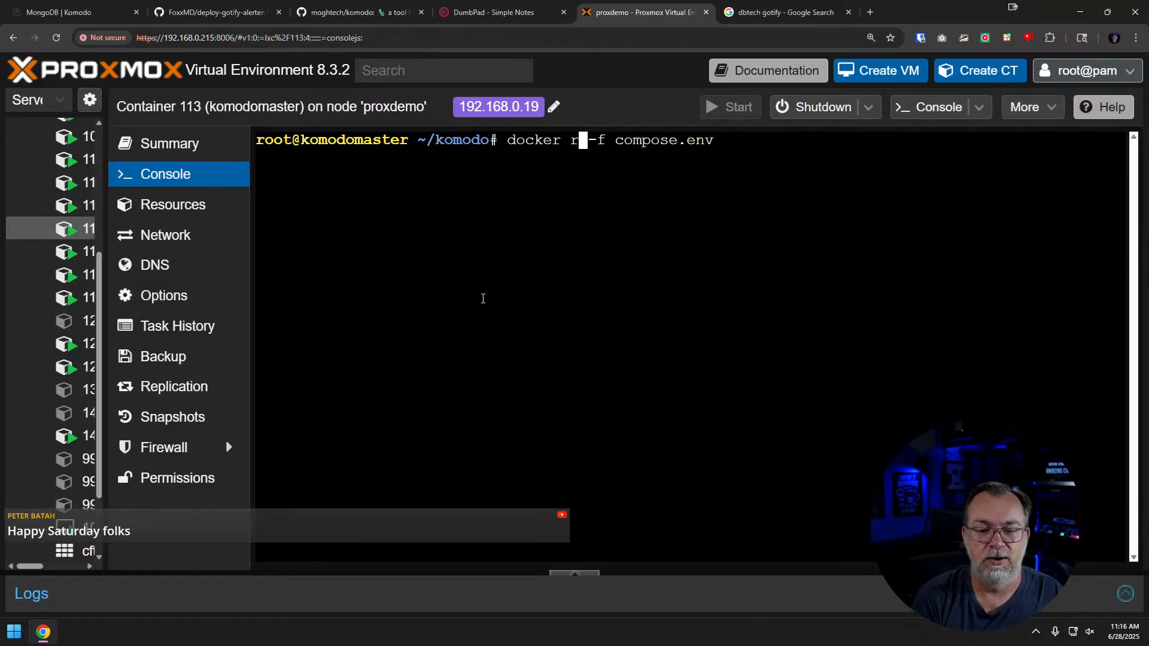
{"action": "type", "text": "un"}
{"action": "key", "text": "End"}
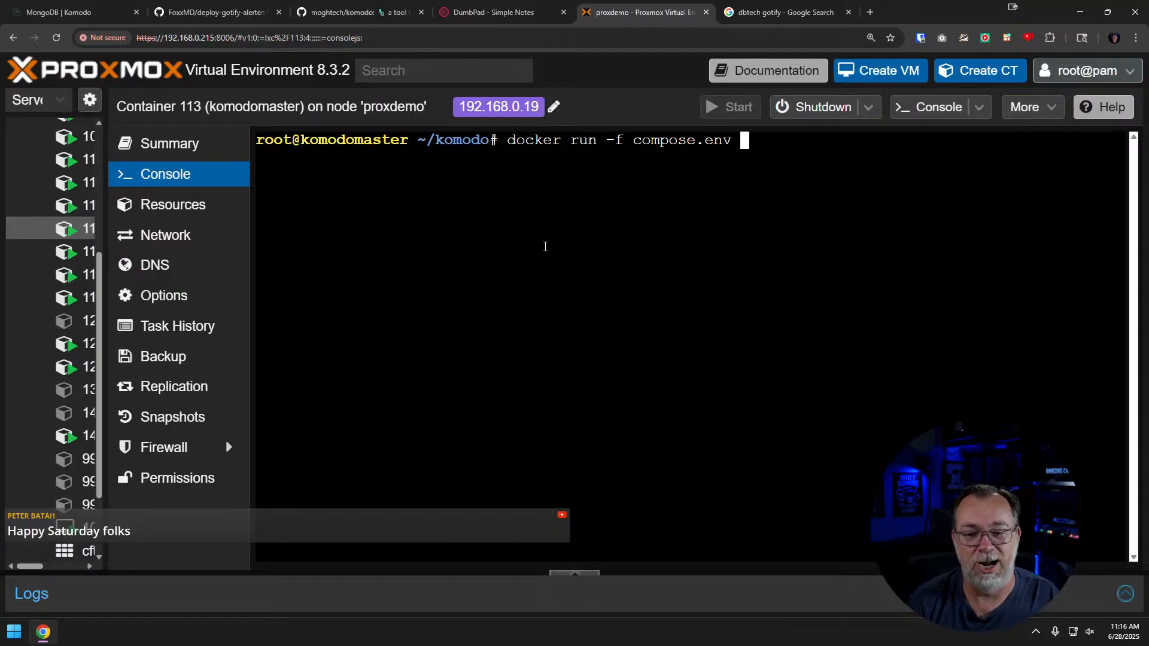
Enter at an emptied komodomaster prompt the Komodo MongoDB docs' deploy command: docker compose -p komodo -f komodo/mongo.compose.yaml --env-file komodo/compose.env up -d
{"action": "left_click", "coordinate": [367, 11]}
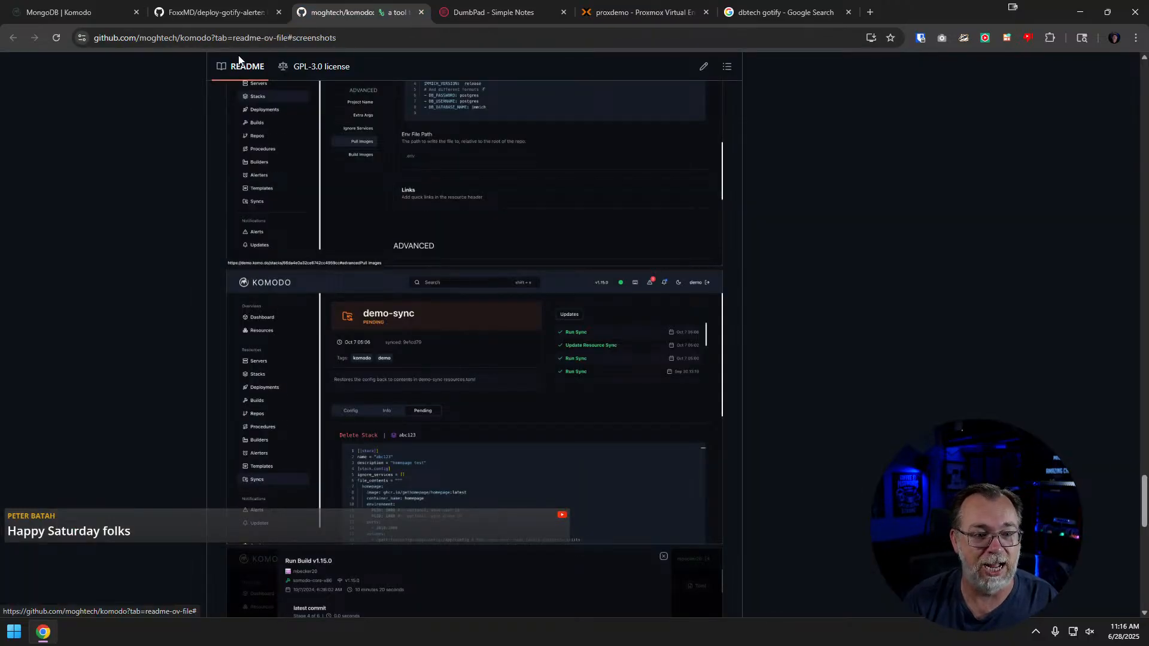
{"action": "left_click", "coordinate": [93, 13]}
{"action": "triple_click", "coordinate": [441, 303]}
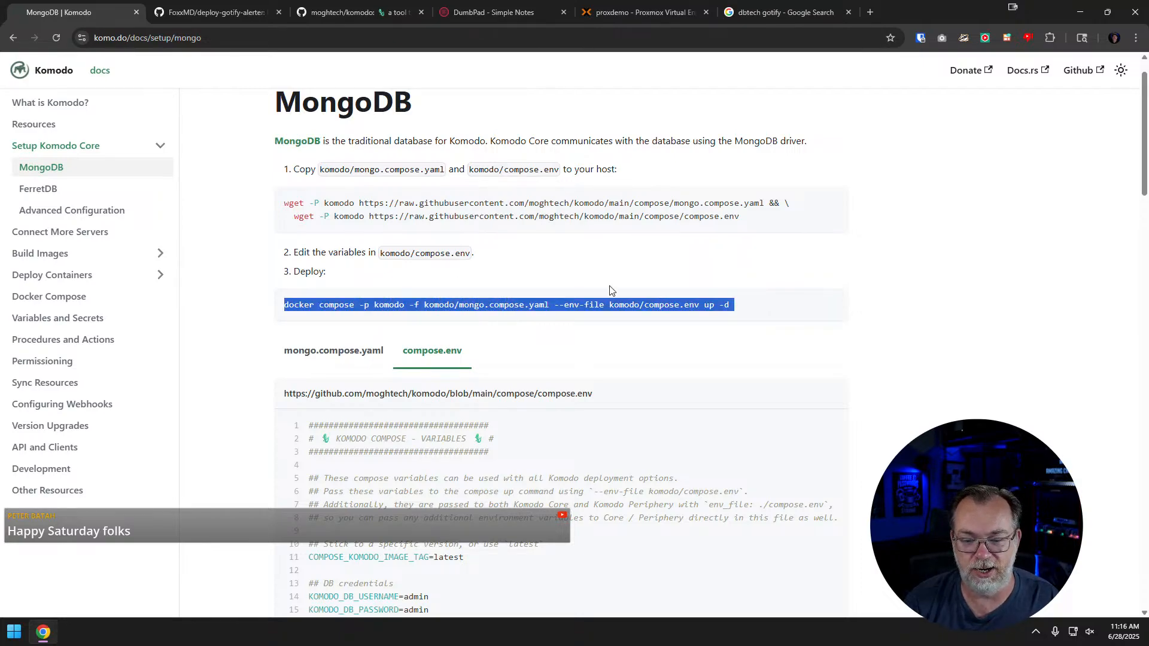
{"action": "left_click", "coordinate": [603, 12]}
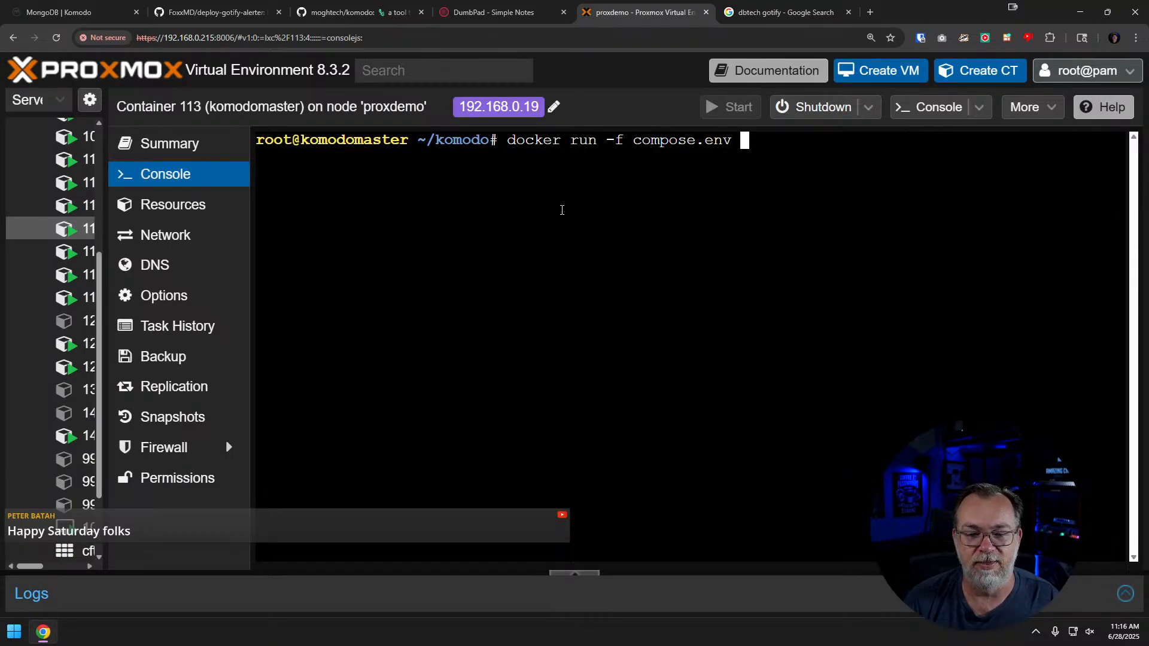
{"action": "key", "text": "BackSpace"}
{"action": "key", "text": "BackSpace"}
{"action": "key", "text": "BackSpace"}
{"action": "key", "text": "BackSpace"}
{"action": "key", "text": "BackSpace"}
{"action": "key", "text": "BackSpace"}
{"action": "key", "text": "BackSpace"}
{"action": "key", "text": "BackSpace"}
{"action": "key", "text": "BackSpace"}
{"action": "key", "text": "BackSpace"}
{"action": "key", "text": "BackSpace"}
{"action": "key", "text": "BackSpace"}
{"action": "key", "text": "BackSpace"}
{"action": "key", "text": "BackSpace"}
{"action": "key", "text": "BackSpace"}
{"action": "key", "text": "BackSpace"}
{"action": "key", "text": "BackSpace"}
{"action": "key", "text": "BackSpace"}
{"action": "key", "text": "BackSpace"}
{"action": "key", "text": "BackSpace"}
{"action": "key", "text": "BackSpace"}
{"action": "key", "text": "BackSpace"}
{"action": "key", "text": "BackSpace"}
{"action": "key", "text": "BackSpace"}
{"action": "key", "text": "BackSpace"}
{"action": "key", "text": "BackSpace"}
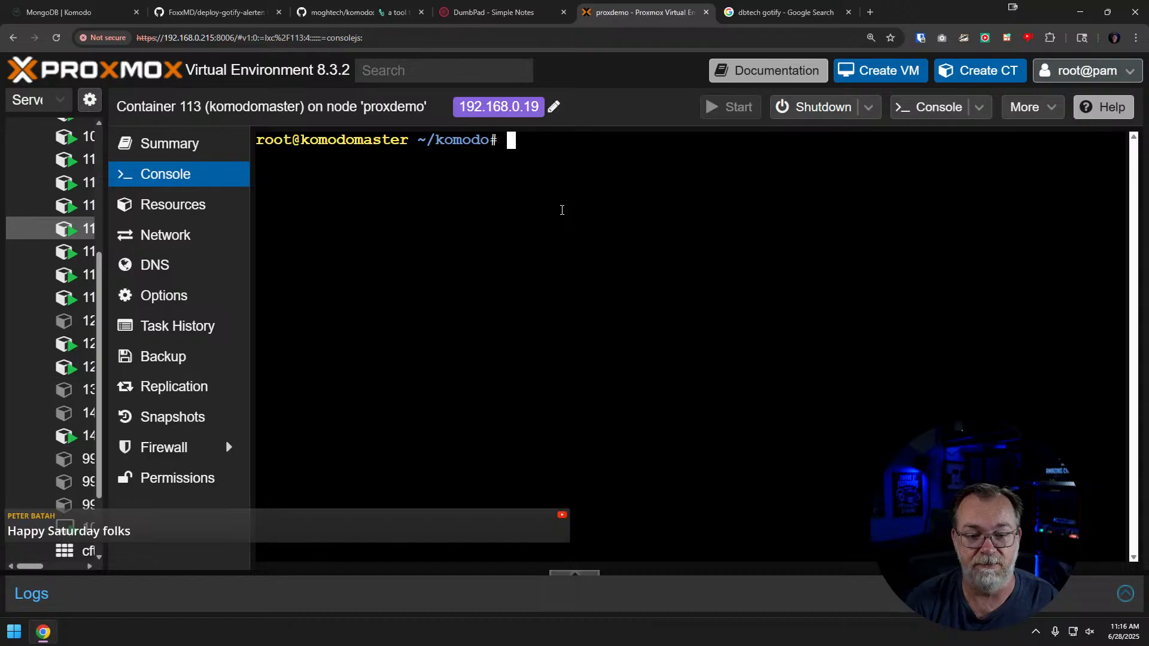
{"action": "key", "text": "ctrl+v"}
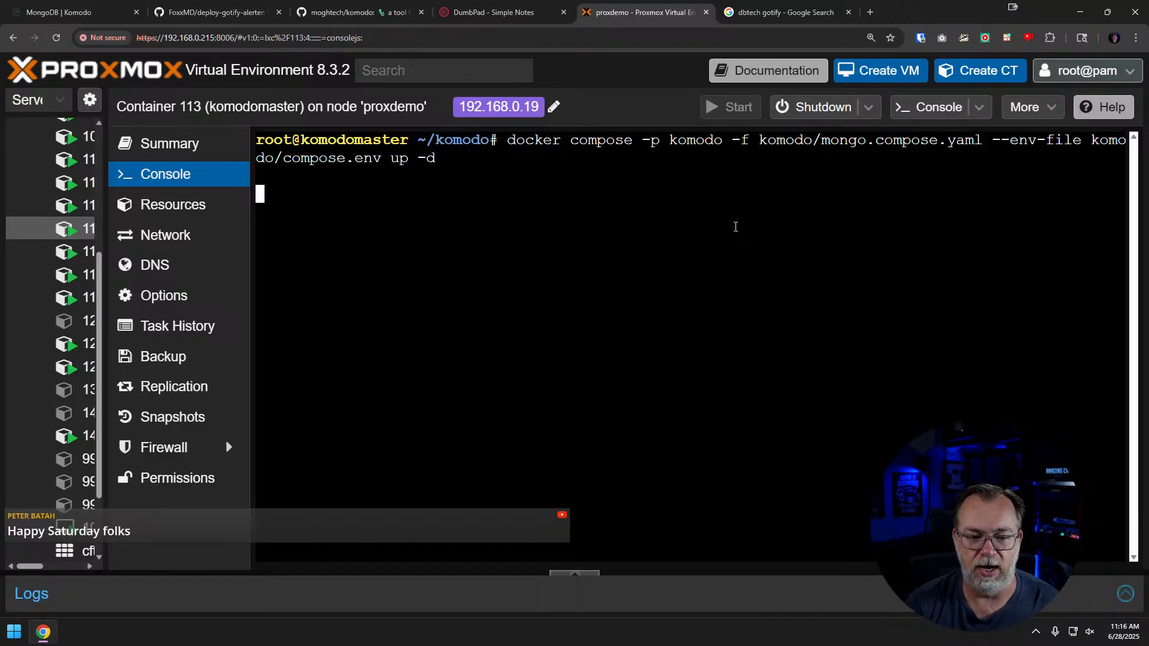
Try the previous deploy command cut down to docker compose -f komodo/mongo.compose.yaml, without the project name, env file and up -d
{"action": "key", "text": "Up"}
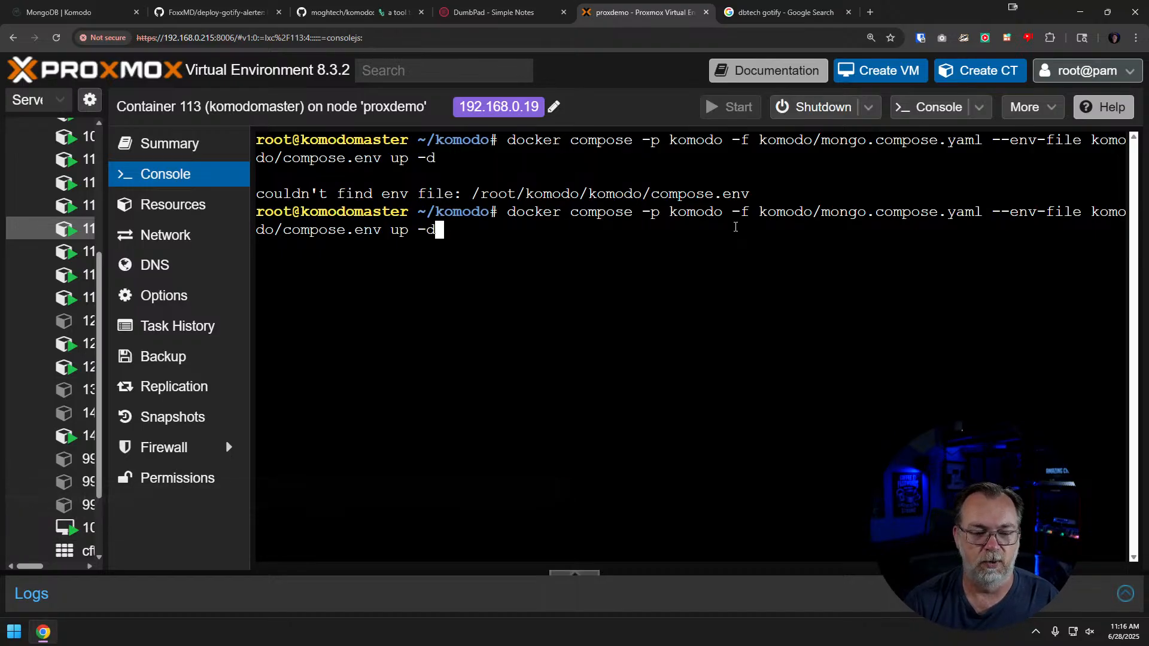
{"action": "key", "text": "BackSpace"}
{"action": "key", "text": "BackSpace"}
{"action": "key", "text": "BackSpace"}
{"action": "key", "text": "BackSpace"}
{"action": "key", "text": "BackSpace"}
{"action": "key", "text": "BackSpace"}
{"action": "key", "text": "BackSpace"}
{"action": "key", "text": "BackSpace"}
{"action": "key", "text": "BackSpace"}
{"action": "key", "text": "BackSpace"}
{"action": "key", "text": "BackSpace"}
{"action": "key", "text": "BackSpace"}
{"action": "key", "text": "BackSpace"}
{"action": "key", "text": "BackSpace"}
{"action": "key", "text": "BackSpace"}
{"action": "key", "text": "BackSpace"}
{"action": "key", "text": "BackSpace"}
{"action": "key", "text": "BackSpace"}
{"action": "key", "text": "BackSpace"}
{"action": "key", "text": "BackSpace"}
{"action": "key", "text": "BackSpace"}
{"action": "key", "text": "BackSpace"}
{"action": "key", "text": "BackSpace"}
{"action": "key", "text": "BackSpace"}
{"action": "key", "text": "BackSpace"}
{"action": "key", "text": "BackSpace"}
{"action": "key", "text": "BackSpace"}
{"action": "key", "text": "BackSpace"}
{"action": "key", "text": "BackSpace"}
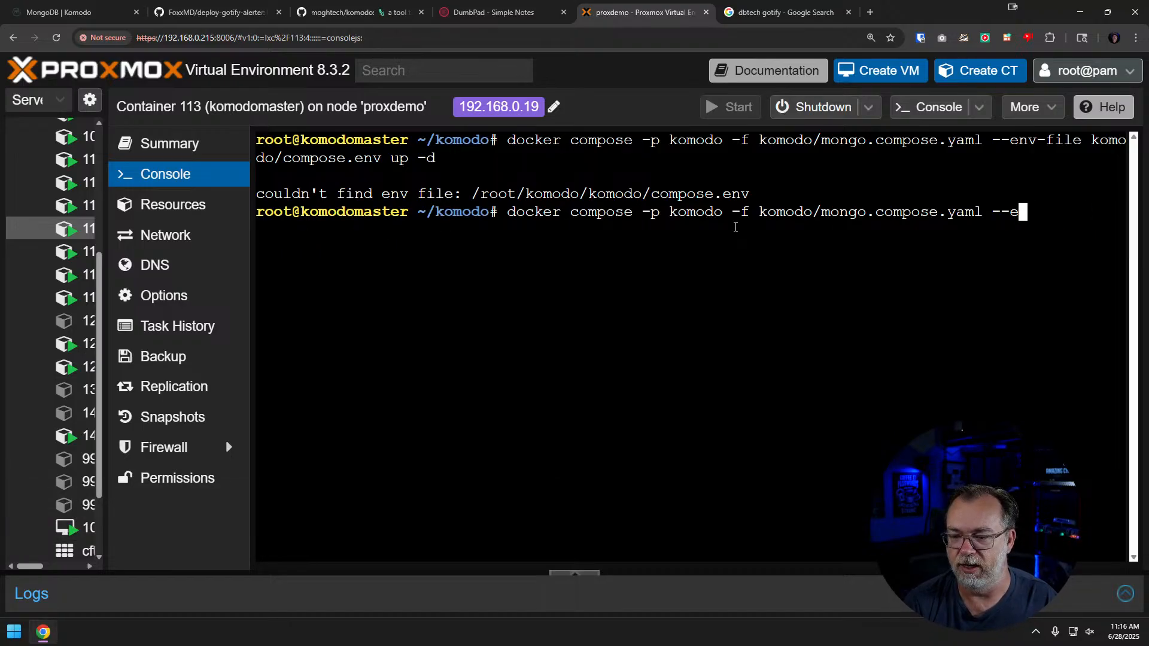
{"action": "key", "text": "Left"}
{"action": "key", "text": "Left"}
{"action": "key", "text": "Left"}
{"action": "key", "text": "Left"}
{"action": "key", "text": "Left"}
{"action": "key", "text": "Left"}
{"action": "key", "text": "Left"}
{"action": "key", "text": "Left"}
{"action": "key", "text": "Left"}
{"action": "key", "text": "Left"}
{"action": "key", "text": "Left"}
{"action": "key", "text": "Left"}
{"action": "key", "text": "Left"}
{"action": "key", "text": "Left"}
{"action": "key", "text": "Left"}
{"action": "key", "text": "Left"}
{"action": "key", "text": "Left"}
{"action": "key", "text": "Left"}
{"action": "key", "text": "Left"}
{"action": "key", "text": "Left"}
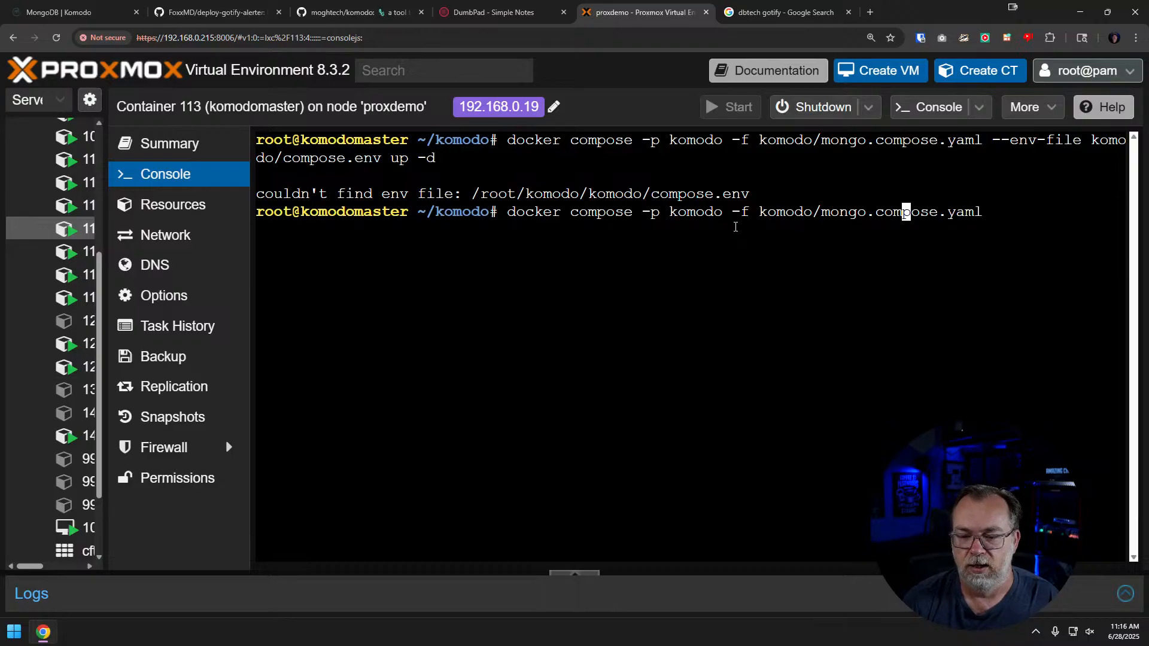
{"action": "key", "text": "BackSpace"}
{"action": "key", "text": "BackSpace"}
{"action": "key", "text": "BackSpace"}
{"action": "key", "text": "BackSpace"}
{"action": "key", "text": "BackSpace"}
{"action": "key", "text": "BackSpace"}
{"action": "key", "text": "BackSpace"}
{"action": "key", "text": "BackSpace"}
{"action": "key", "text": "BackSpace"}
{"action": "key", "text": "BackSpace"}
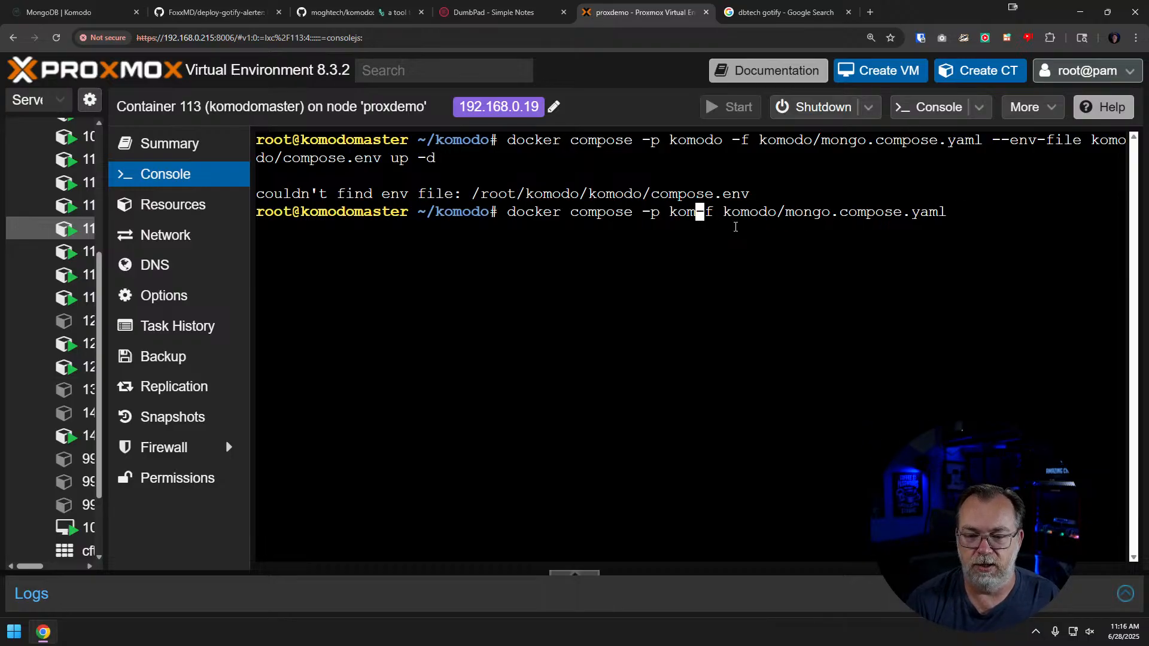
{"action": "key", "text": "Return"}
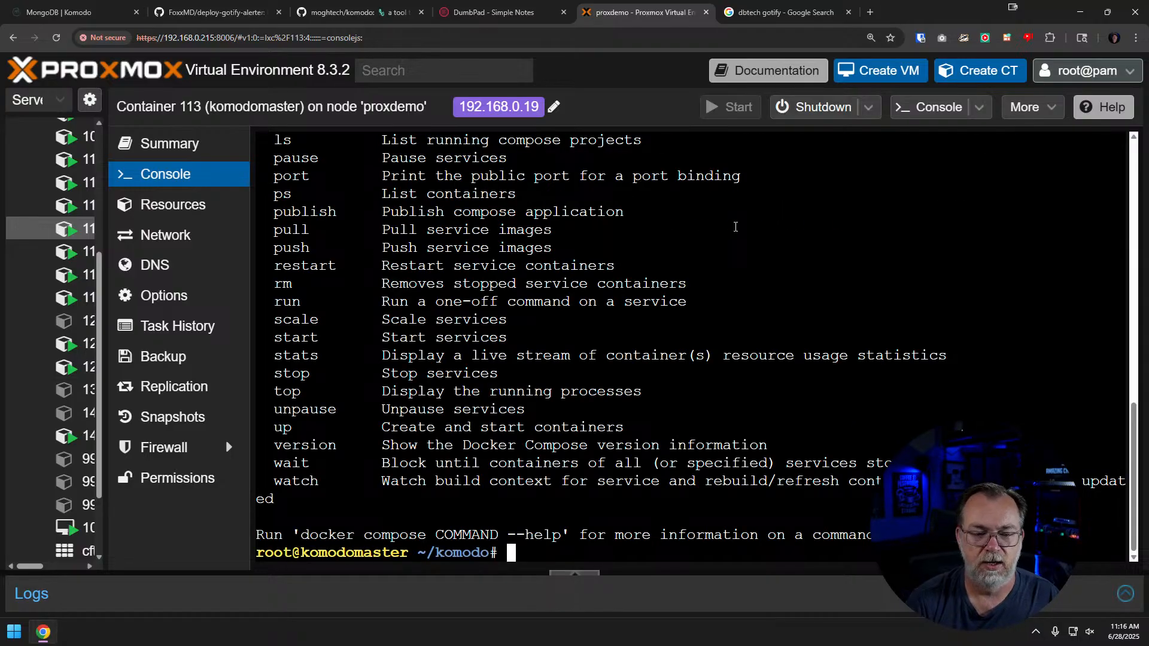
Try the command again with run added, as docker compose run -f komodo/mongo.compose.yaml
{"action": "key", "text": "Up"}
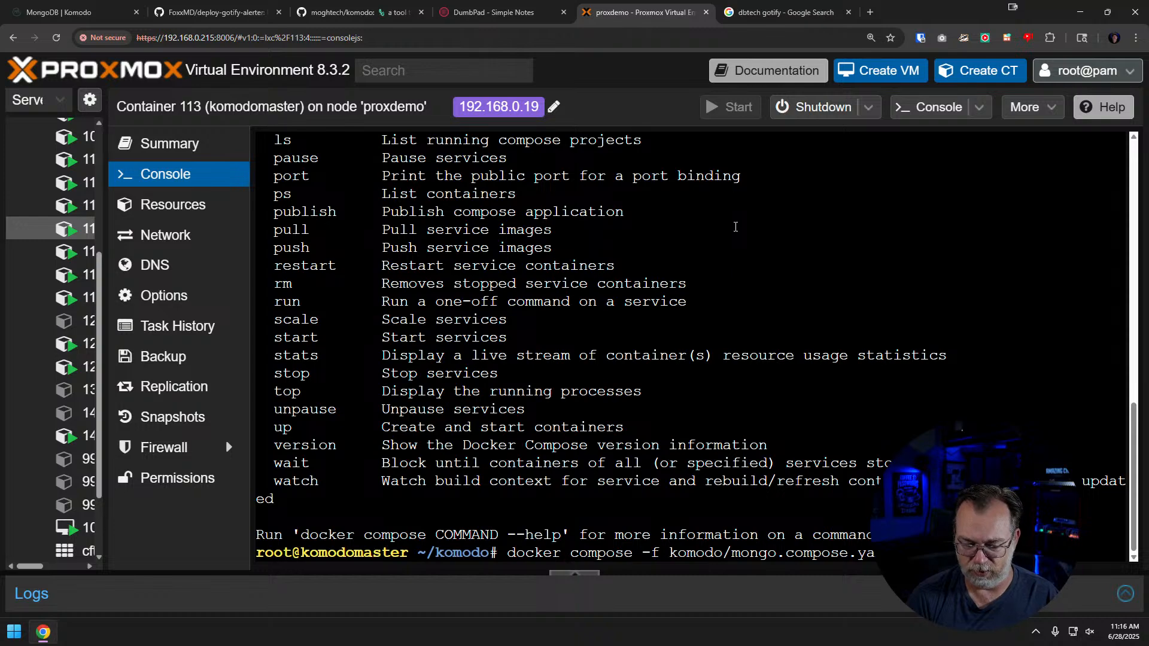
{"action": "key", "text": "Left"}
{"action": "key", "text": "Left"}
{"action": "key", "text": "Left"}
{"action": "key", "text": "Left"}
{"action": "key", "text": "Left"}
{"action": "key", "text": "Left"}
{"action": "key", "text": "Left"}
{"action": "key", "text": "Left"}
{"action": "key", "text": "Left"}
{"action": "key", "text": "Left"}
{"action": "key", "text": "Left"}
{"action": "key", "text": "Left"}
{"action": "key", "text": "Left"}
{"action": "key", "text": "Left"}
{"action": "key", "text": "Left"}
{"action": "key", "text": "Left"}
{"action": "key", "text": "Left"}
{"action": "key", "text": "Left"}
{"action": "key", "text": "Left"}
{"action": "key", "text": "Left"}
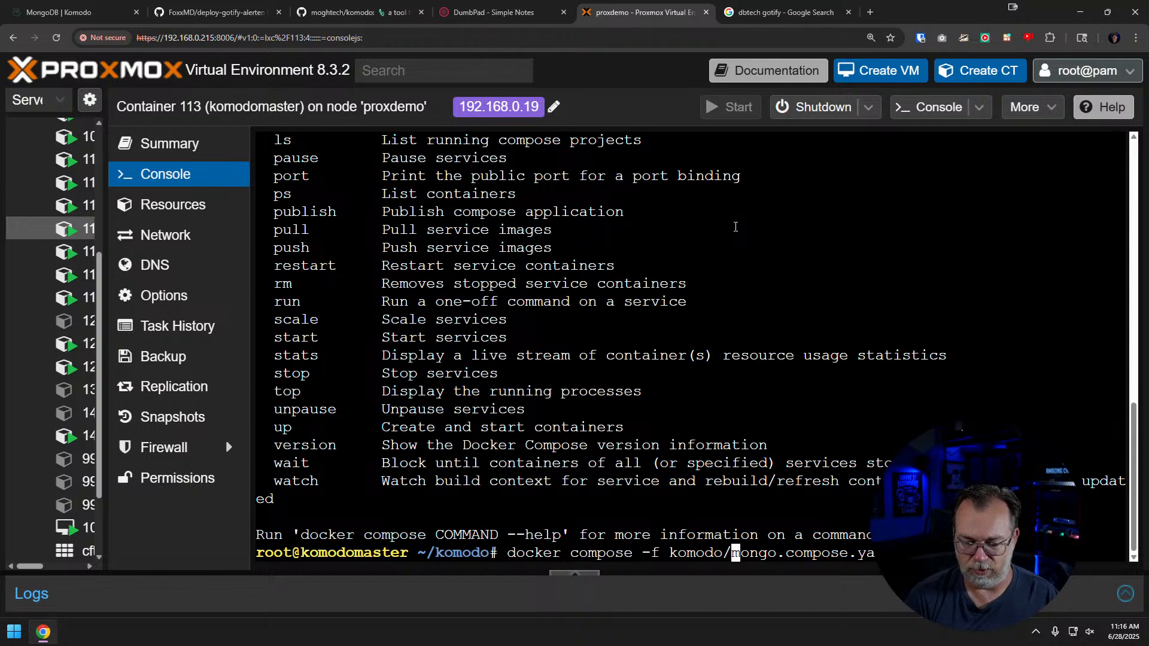
{"action": "type", "text": "run"}
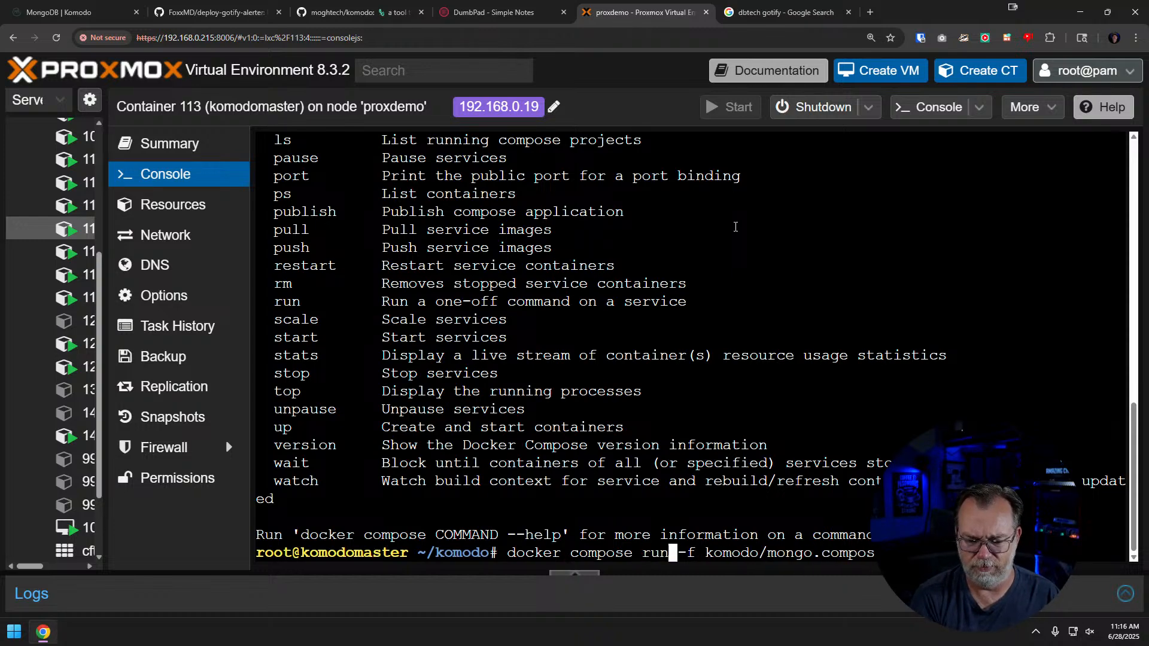
{"action": "key", "text": "Return"}
Try the command without the word compose, as docker run -f komodo/mongo.compose.yaml
{"action": "key", "text": "Up"}
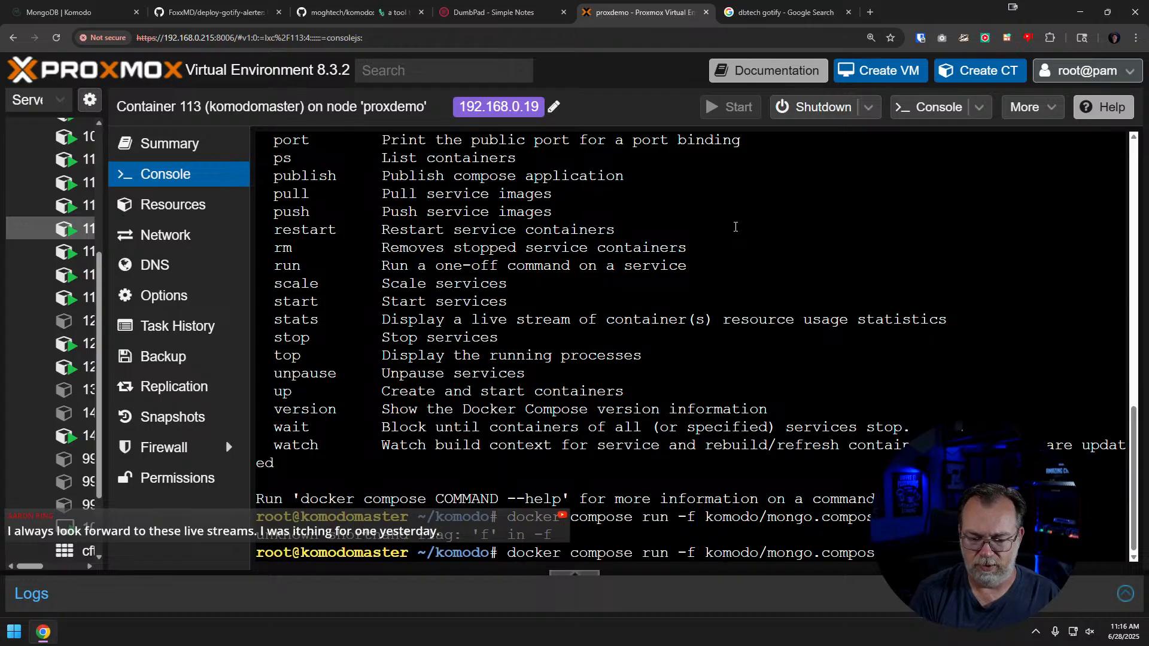
{"action": "key", "text": "Left"}
{"action": "key", "text": "Left"}
{"action": "key", "text": "Left"}
{"action": "key", "text": "Left"}
{"action": "key", "text": "Left"}
{"action": "key", "text": "Left"}
{"action": "key", "text": "Left"}
{"action": "key", "text": "Left"}
{"action": "key", "text": "Left"}
{"action": "key", "text": "Left"}
{"action": "key", "text": "Left"}
{"action": "key", "text": "Left"}
{"action": "key", "text": "Left"}
{"action": "key", "text": "Left"}
{"action": "key", "text": "Left"}
{"action": "key", "text": "Left"}
{"action": "key", "text": "Left"}
{"action": "key", "text": "Left"}
{"action": "key", "text": "Left"}
{"action": "key", "text": "Left"}
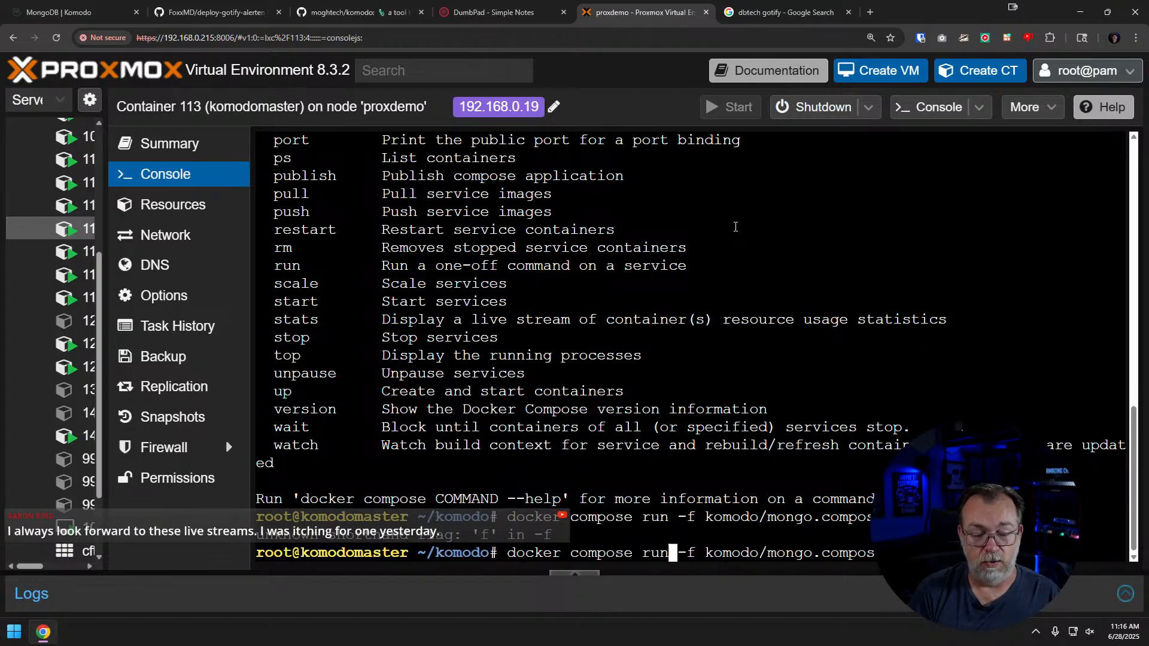
{"action": "key", "text": "Right"}
{"action": "key", "text": "Right"}
{"action": "key", "text": "Right"}
{"action": "key", "text": "Right"}
{"action": "key", "text": "Right"}
{"action": "key", "text": "Right"}
{"action": "key", "text": "Right"}
{"action": "key", "text": "Right"}
{"action": "key", "text": "Right"}
{"action": "key", "text": "Right"}
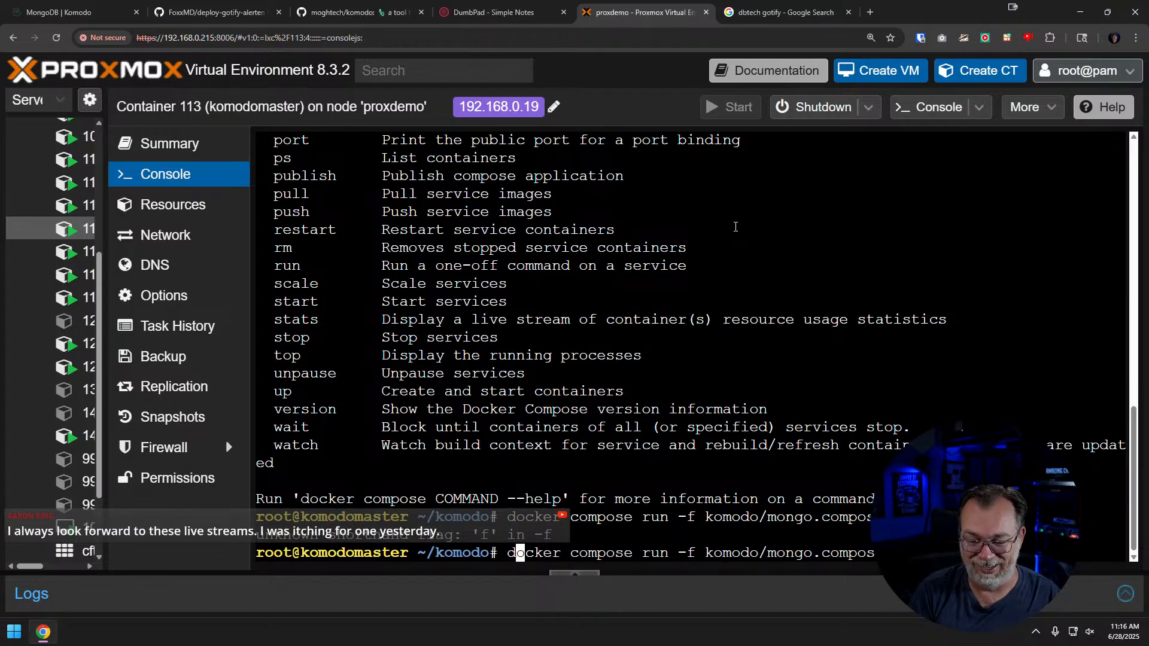
{"action": "key", "text": "Left"}
{"action": "key", "text": "Left"}
{"action": "key", "text": "Left"}
{"action": "key", "text": "Delete"}
{"action": "key", "text": "Delete"}
{"action": "key", "text": "Delete"}
{"action": "key", "text": "Delete"}
{"action": "key", "text": "Delete"}
{"action": "key", "text": "Delete"}
{"action": "key", "text": "Delete"}
{"action": "key", "text": "Delete"}
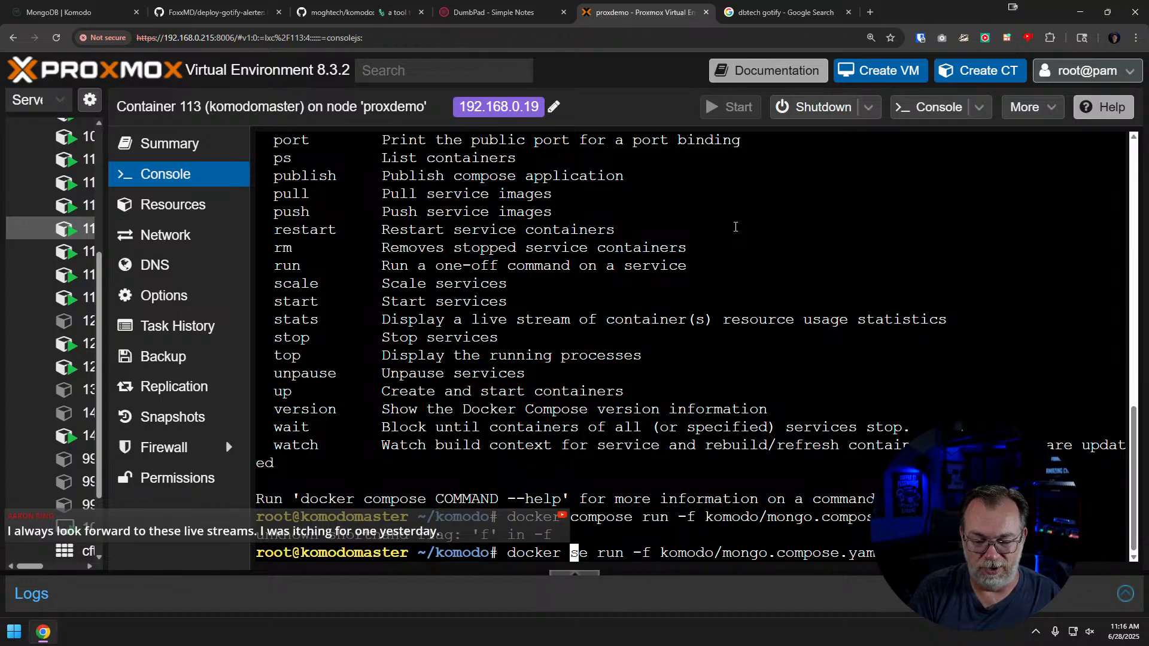
{"action": "key", "text": "Return"}
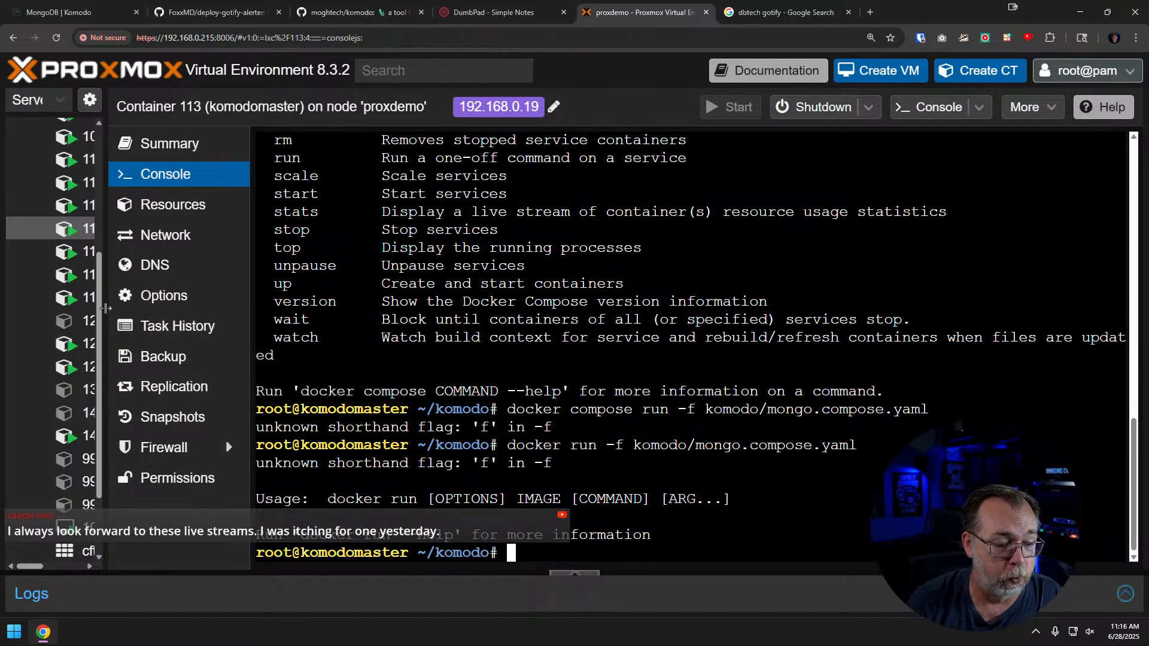
Widen the server tree, open container 112 (komodo)'s console, recall its last command docker compose -f mongo.compose.yaml up -d and copy it
{"action": "left_click_drag", "start_coordinate": [106, 308], "coordinate": [259, 308]}
{"action": "left_click", "coordinate": [130, 206]}
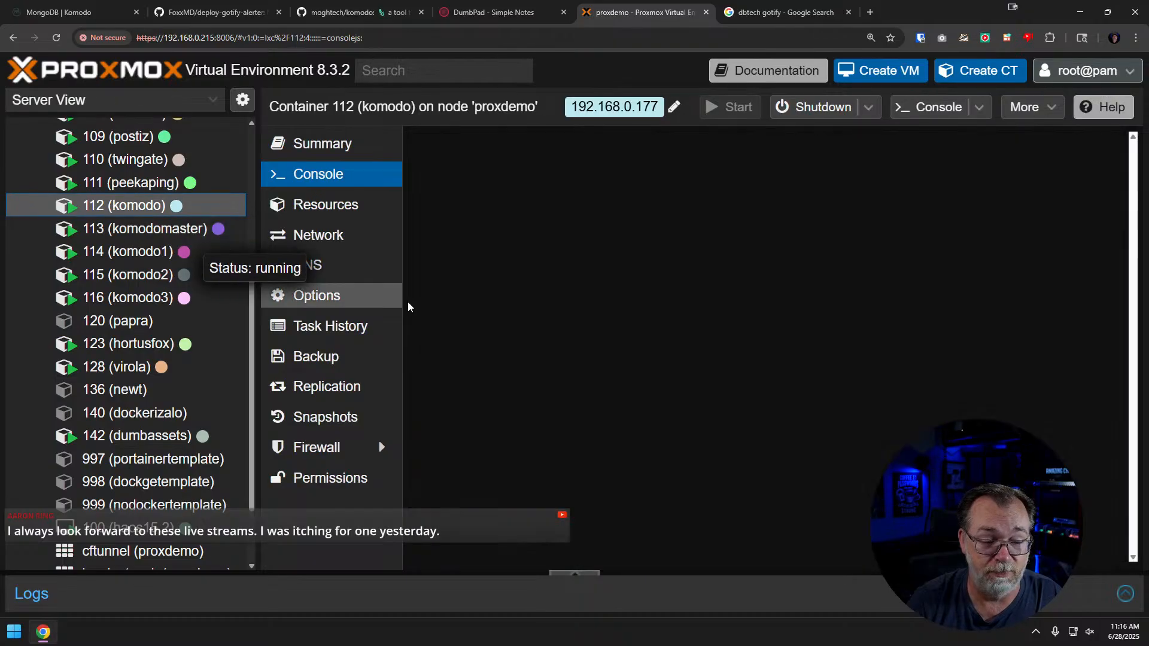
{"action": "key", "text": "Up"}
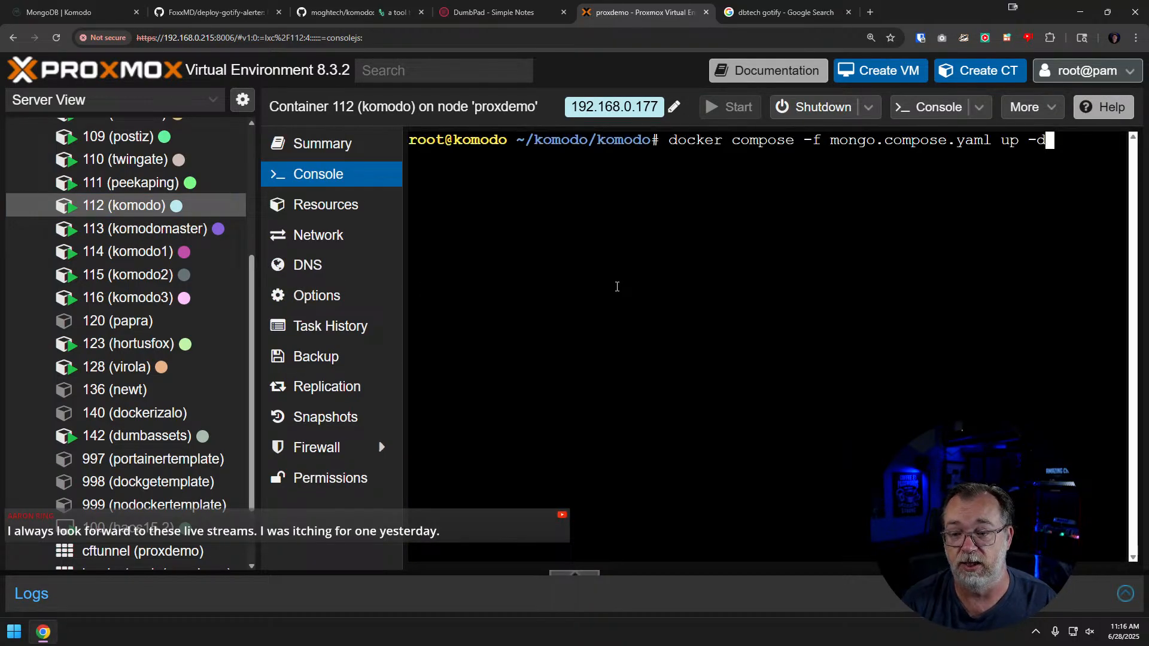
{"action": "left_click_drag", "start_coordinate": [669, 140], "coordinate": [1068, 140]}
{"action": "right_click", "coordinate": [1017, 140]}
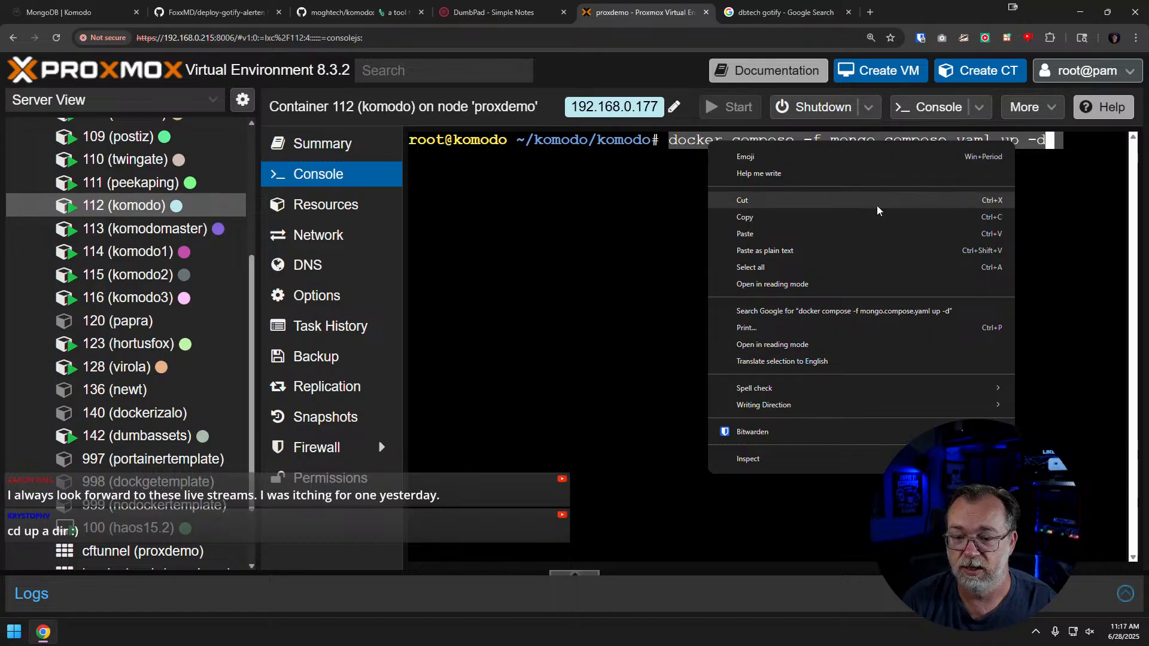
{"action": "left_click", "coordinate": [862, 220]}
Paste and run docker compose -f mongo.compose.yaml up -d in the console of container 113 (komodomaster)
{"action": "left_click", "coordinate": [128, 228]}
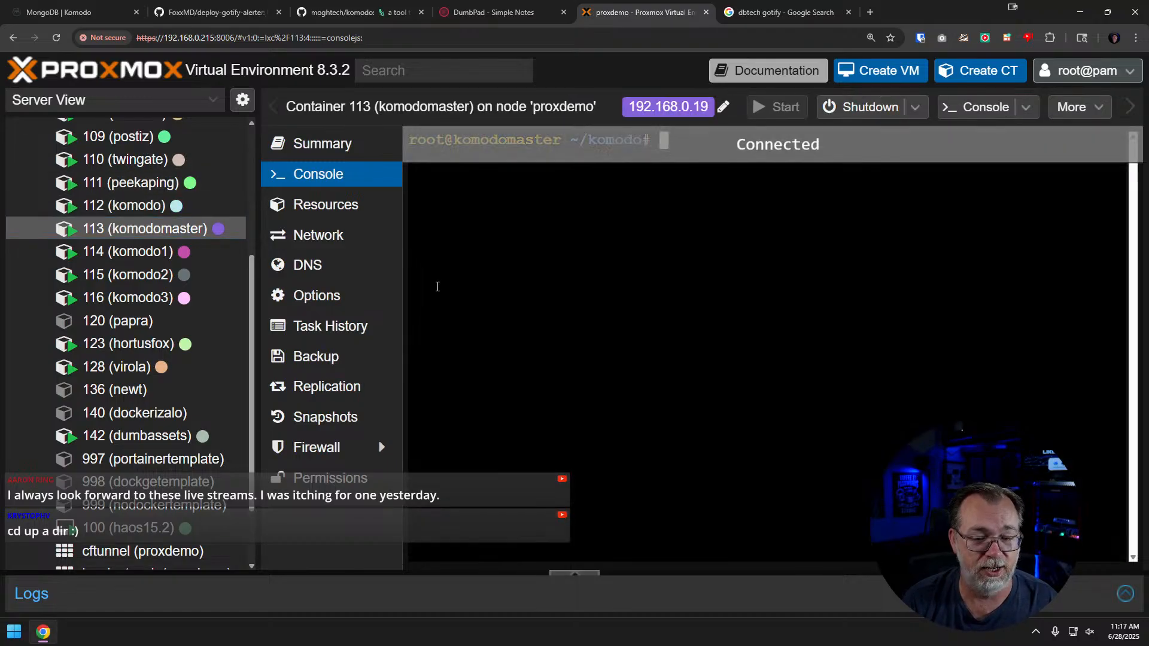
{"action": "key", "text": "ctrl+v"}
{"action": "key", "text": "Return"}
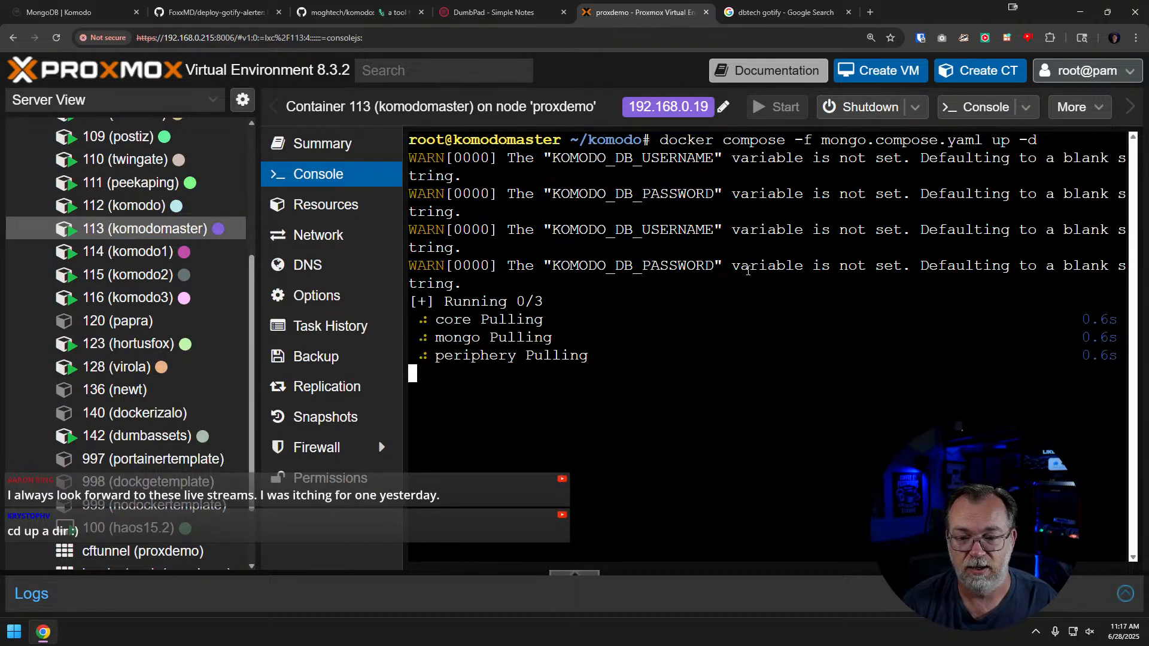
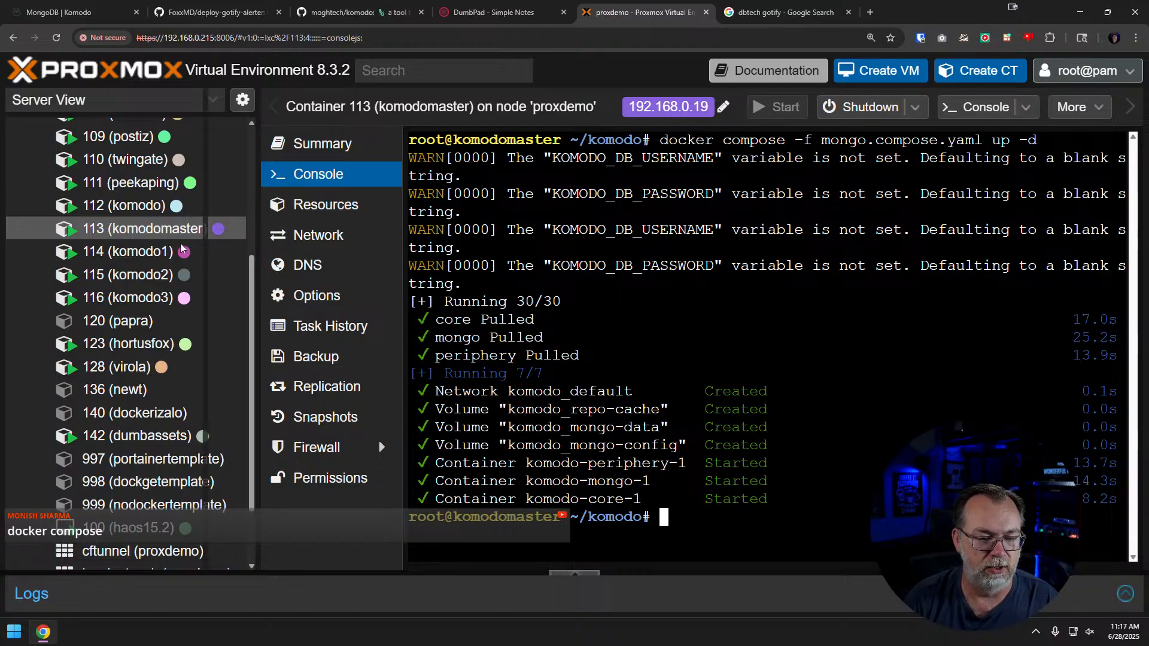
Narrow the server tree, clear the komodomaster console and list the running containers with docker ps
{"action": "left_click_drag", "start_coordinate": [181, 249], "coordinate": [84, 256]}
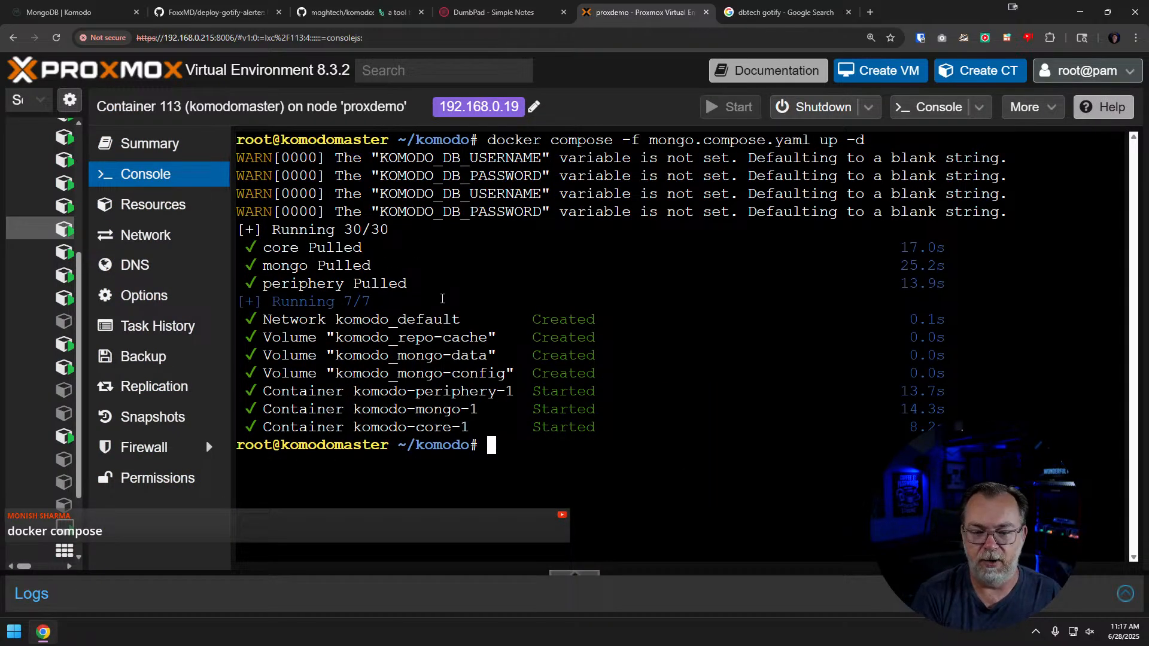
{"action": "key", "text": "ctrl+l"}
{"action": "type", "text": "docoi"}
{"action": "key", "text": "BackSpace"}
{"action": "key", "text": "BackSpace"}
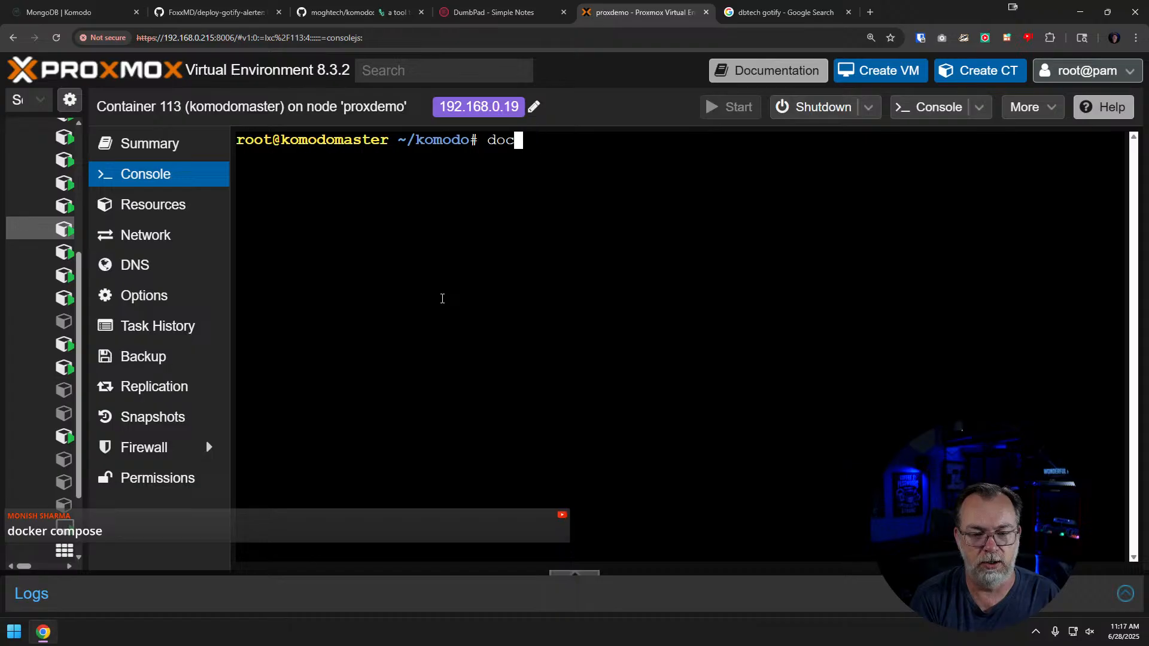
{"action": "type", "text": "ker ps"}
{"action": "key", "text": "Return"}
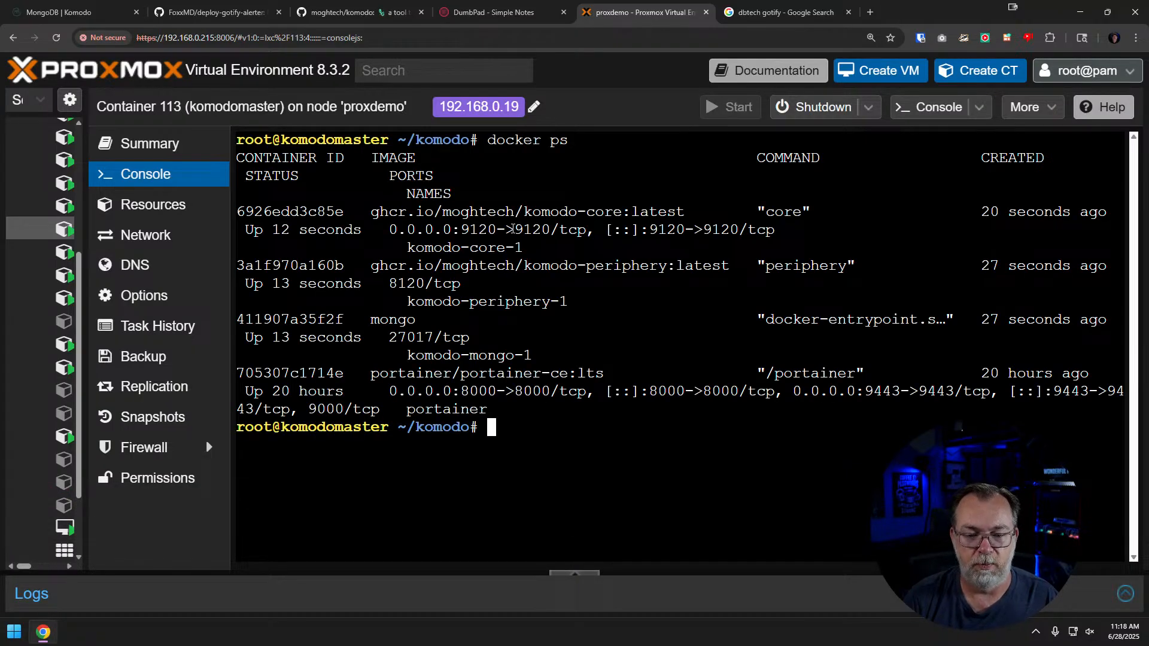
Copy the komodomaster container's IP address and open 192.168.0.19:9120 in a new browser tab
{"action": "left_click_drag", "start_coordinate": [514, 230], "coordinate": [552, 231]}
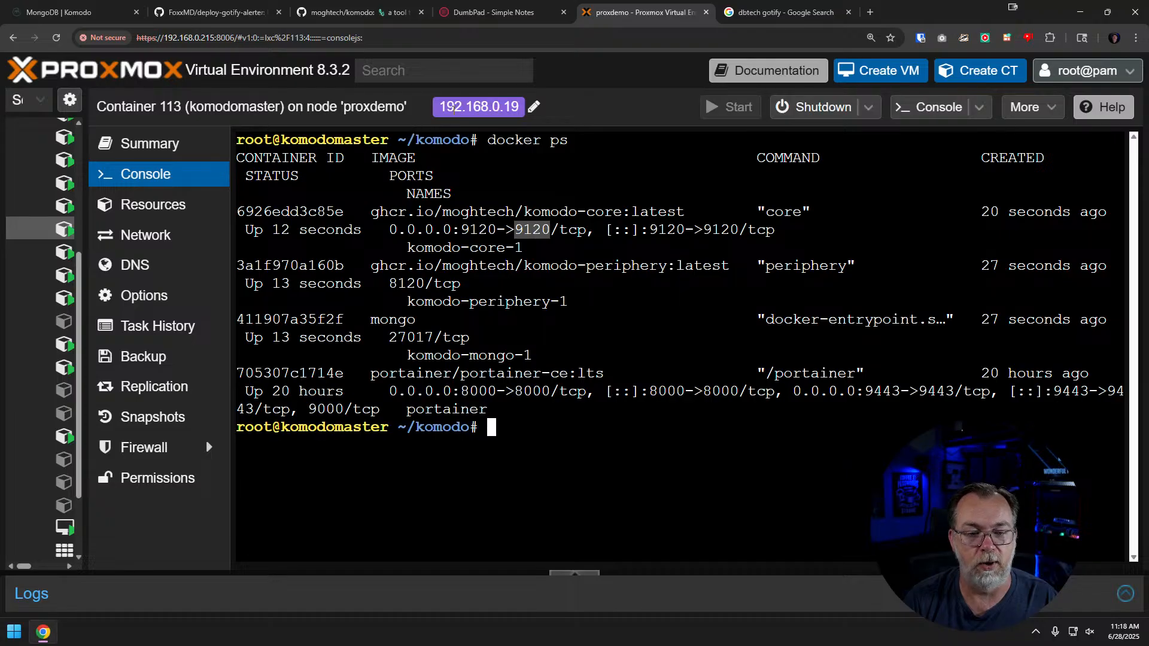
{"action": "double_click", "coordinate": [453, 110]}
{"action": "key", "text": "ctrl+t"}
{"action": "type", "text": "192.168.0.19"}
{"action": "type", "text": ";"}
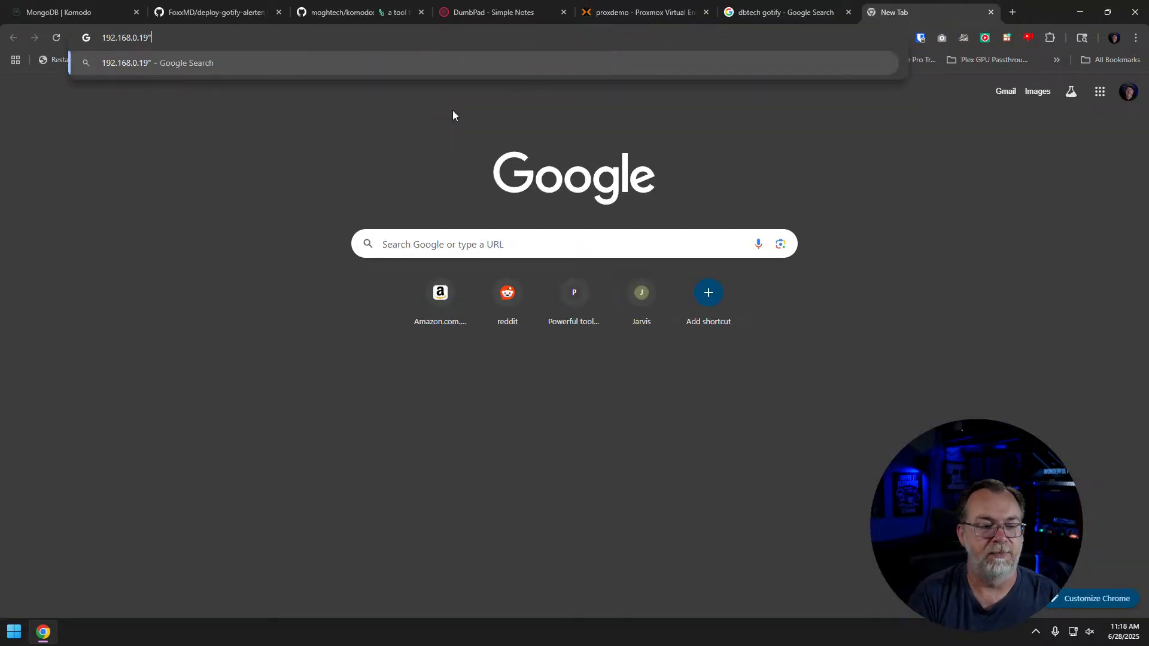
{"action": "key", "text": "BackSpace"}
{"action": "type", "text": ":9120"}
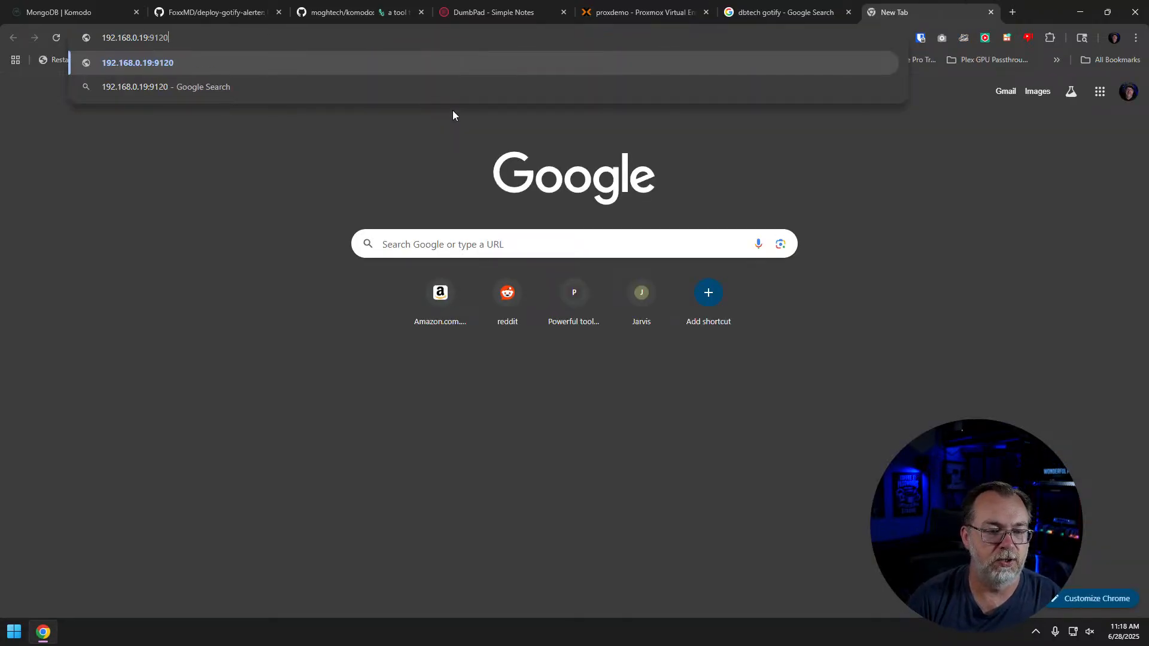
{"action": "key", "text": "Return"}
{"action": "left_click", "coordinate": [426, 367]}
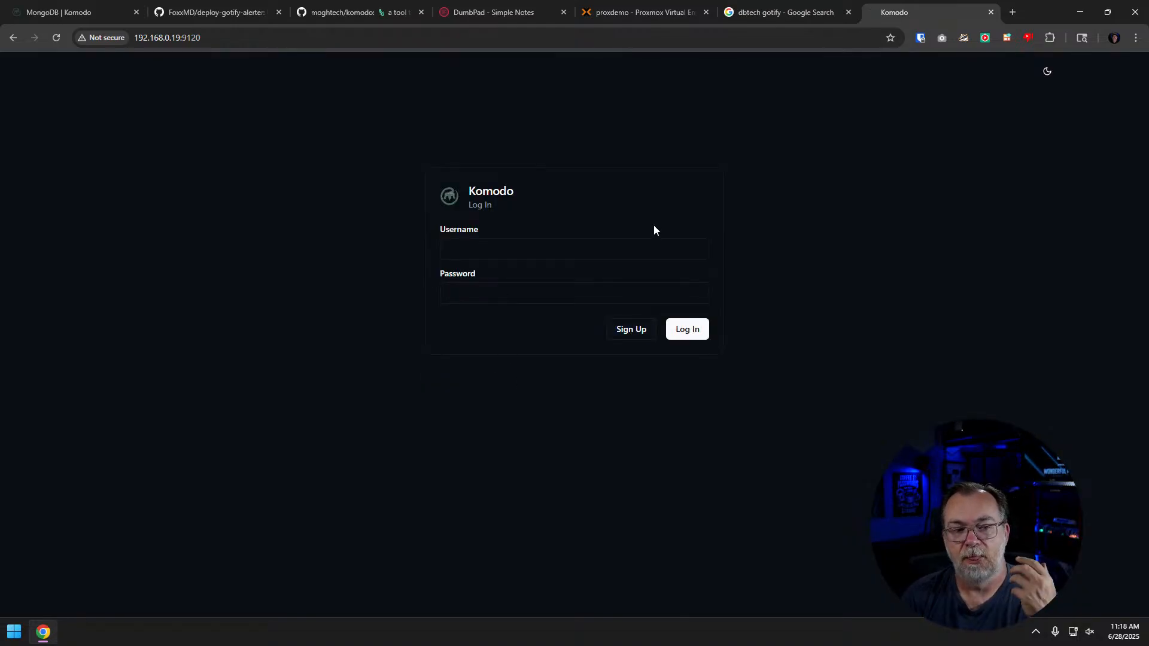
Sign up for a Komodo account with username dbtech and the account password, and dismiss the offer to save the password
{"action": "left_click", "coordinate": [630, 331]}
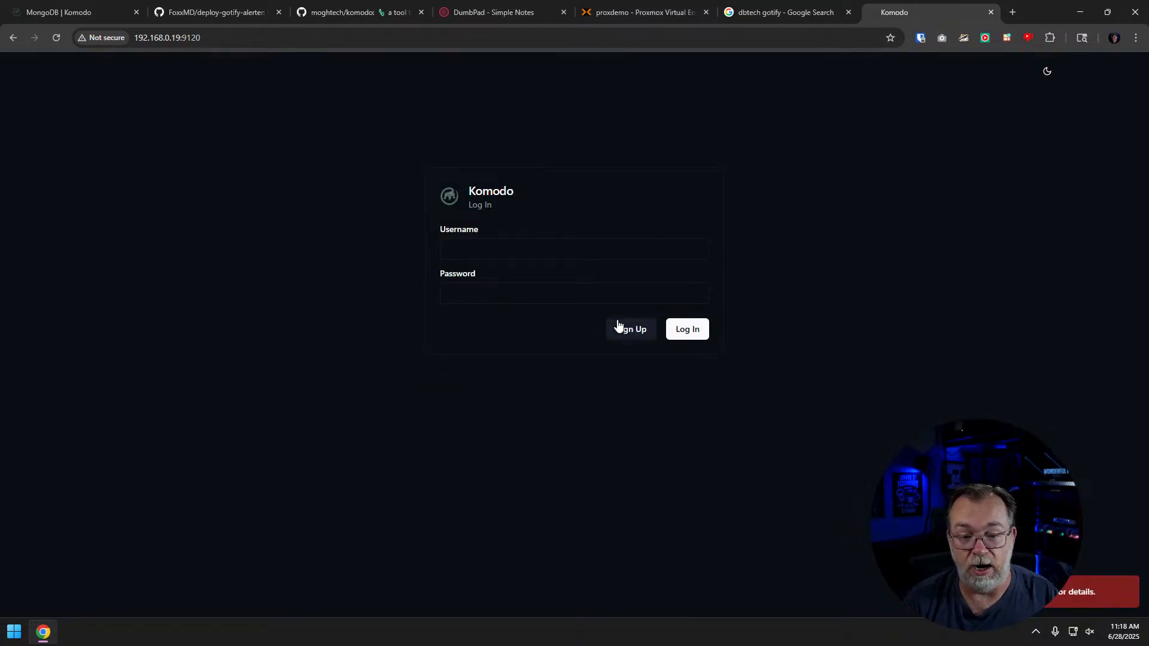
{"action": "left_click", "coordinate": [547, 249]}
{"action": "type", "text": "dbtech"}
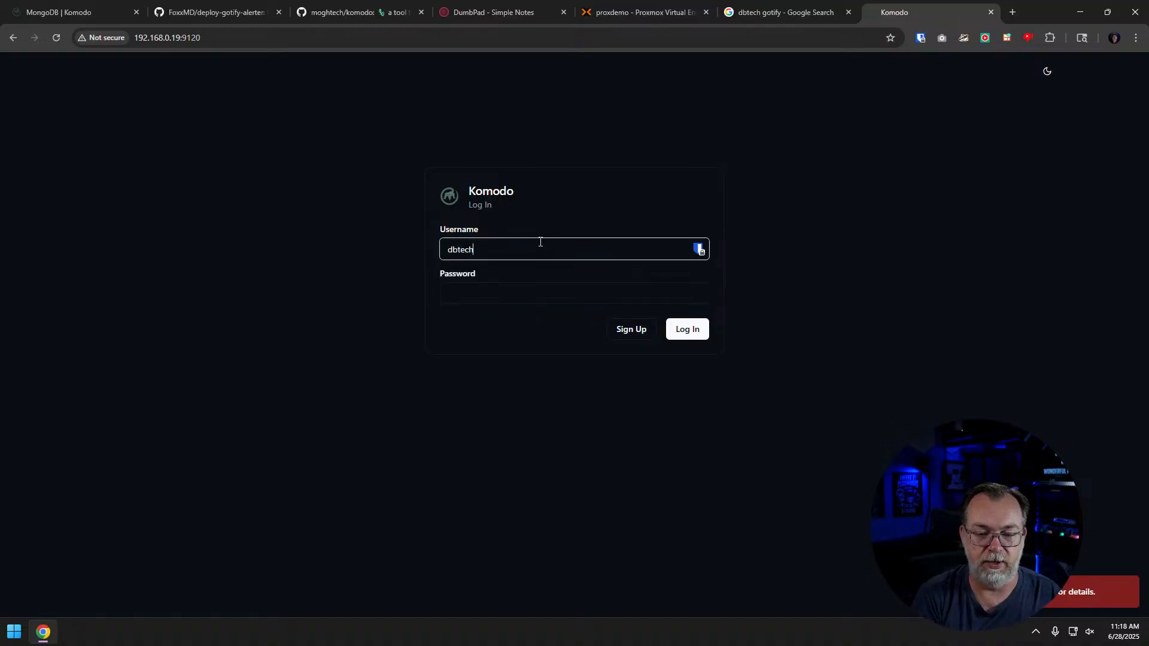
{"action": "key", "text": "Tab"}
{"action": "type", "text": "•••••••••••"}
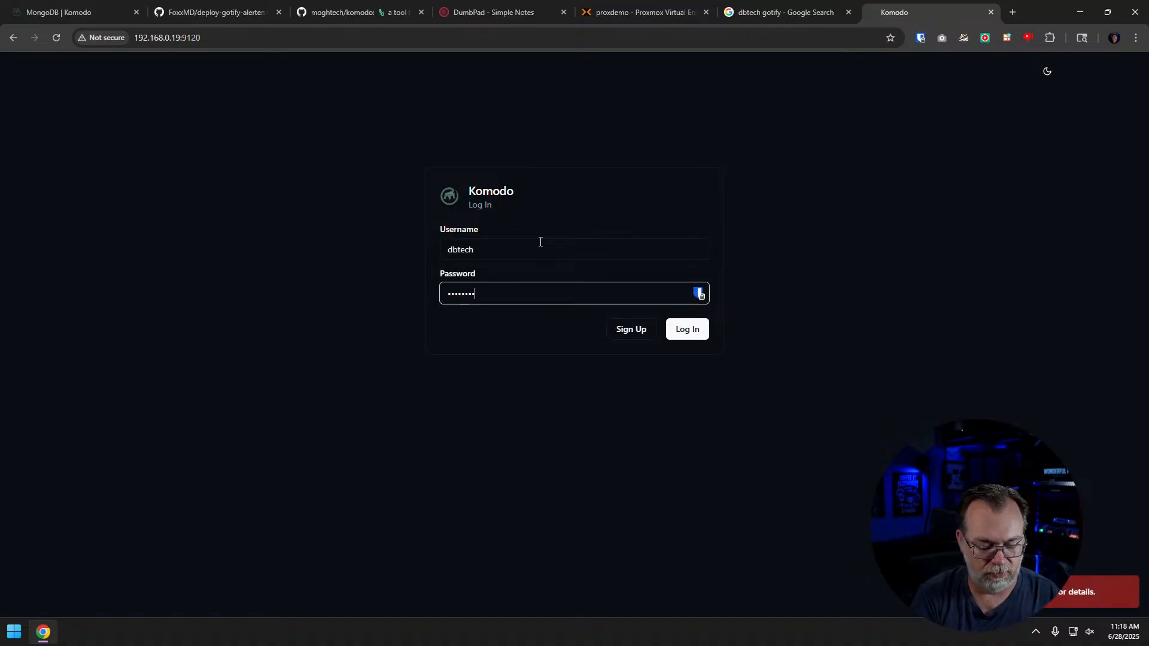
{"action": "left_click", "coordinate": [643, 331]}
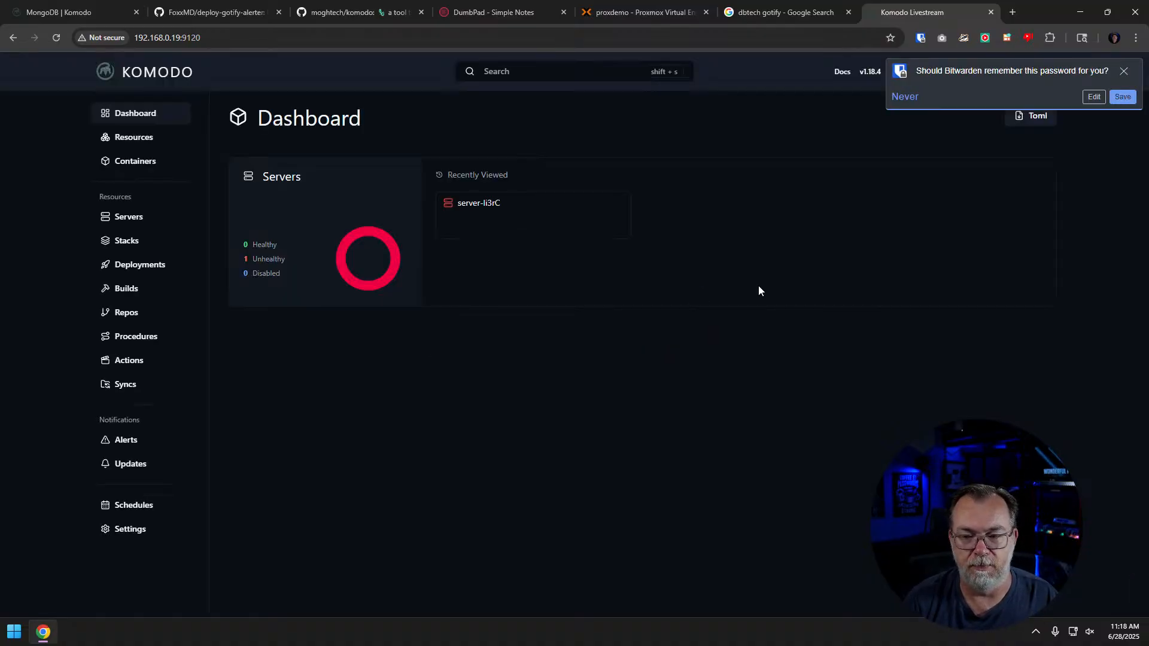
{"action": "left_click", "coordinate": [1124, 72]}
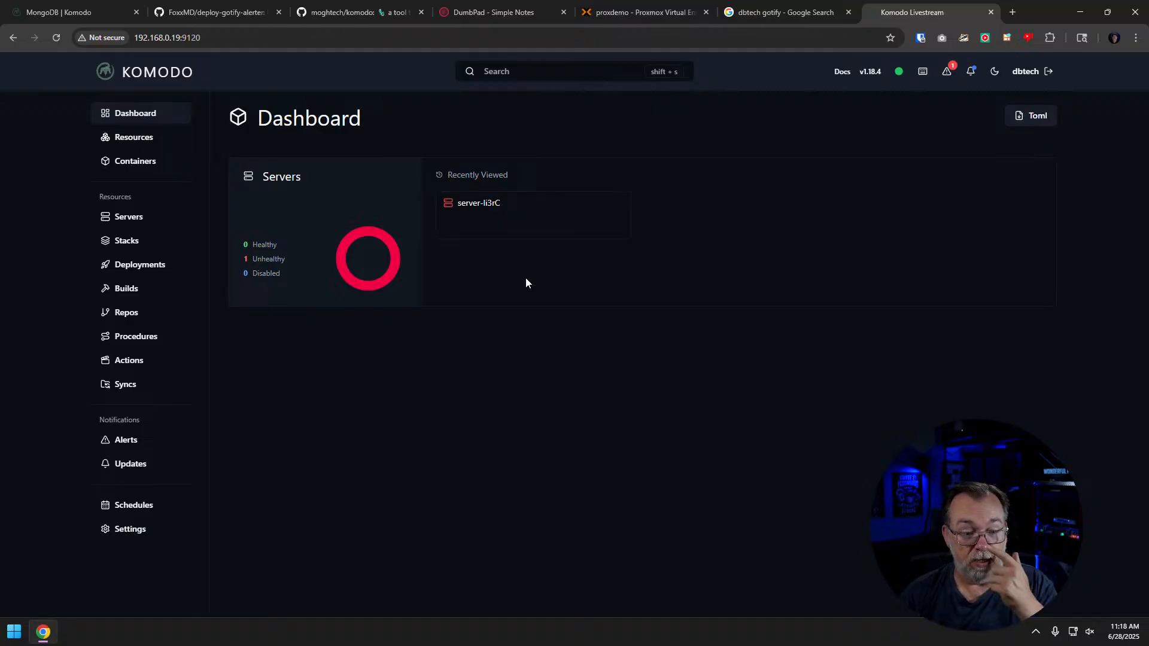
Open server-li3rC, check the periphery container and its port in the Proxmox console's docker ps list, and reload the server page
{"action": "left_click", "coordinate": [487, 217]}
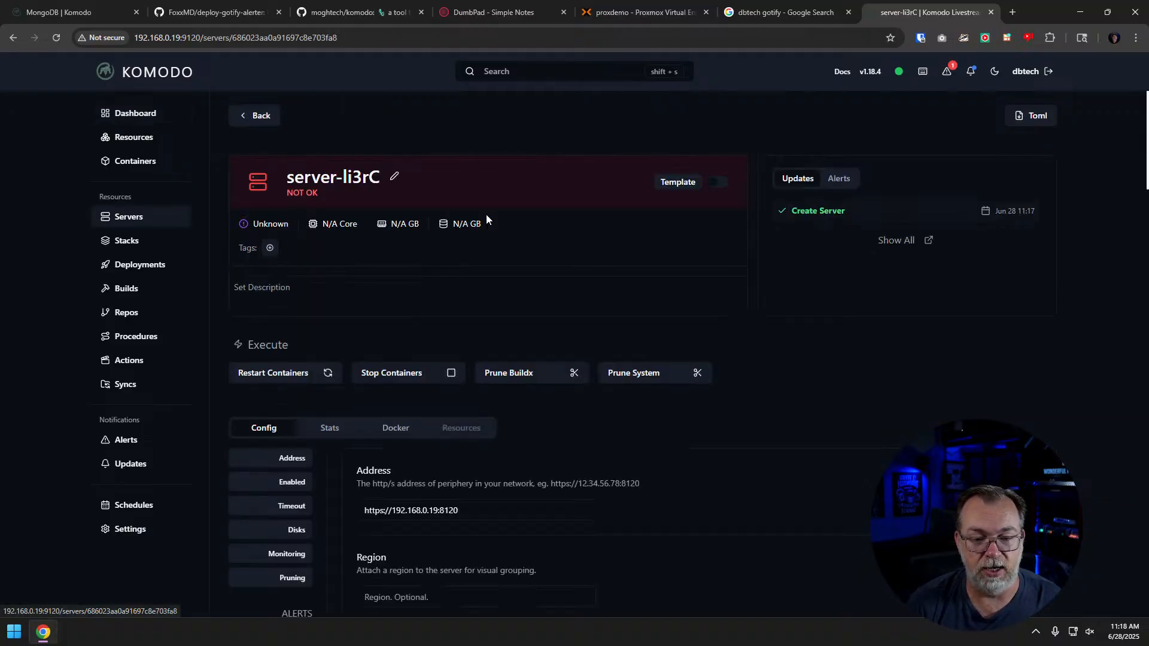
{"action": "left_click", "coordinate": [643, 12]}
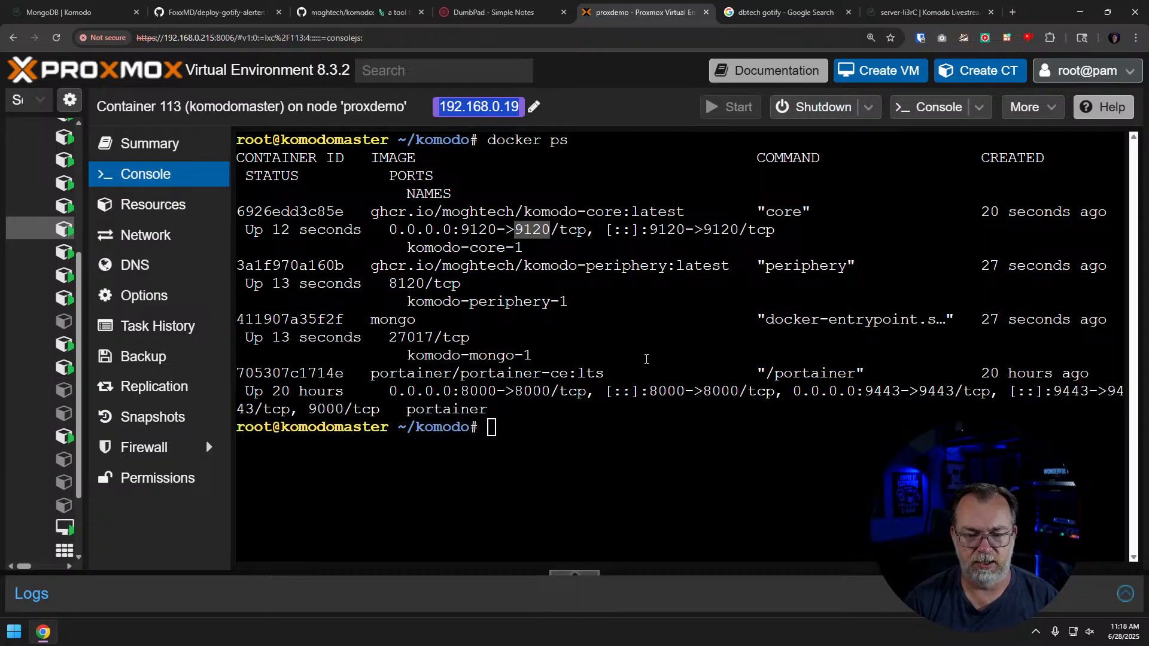
{"action": "key", "text": "ctrl+minus"}
{"action": "key", "text": "ctrl+minus"}
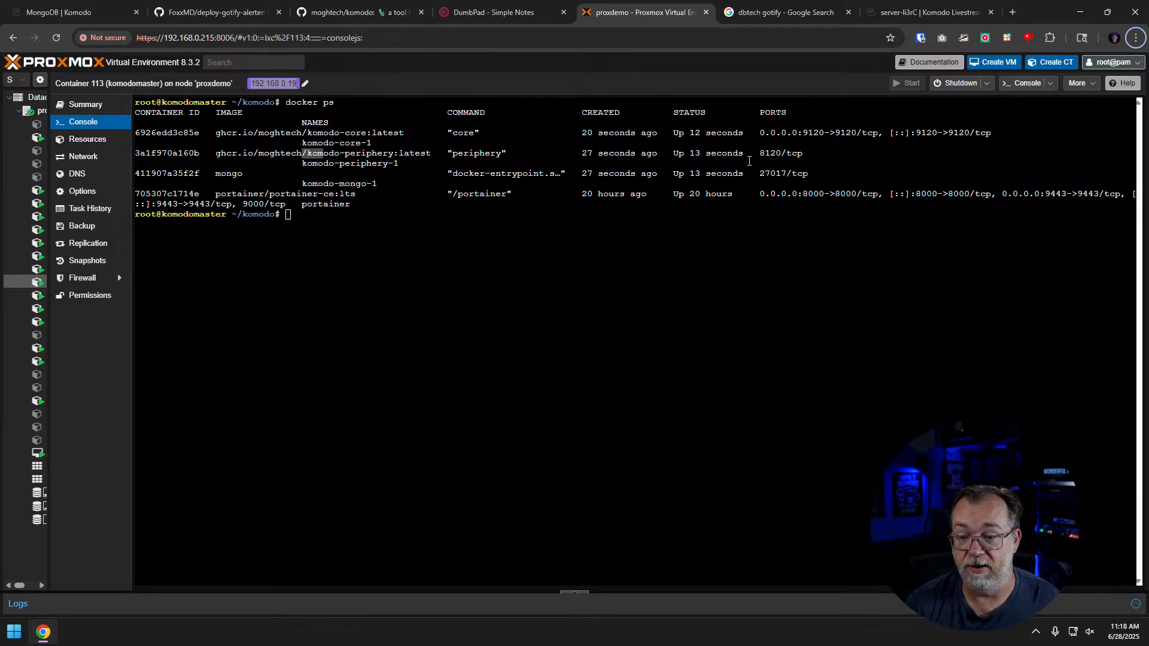
{"action": "left_click", "coordinate": [898, 16]}
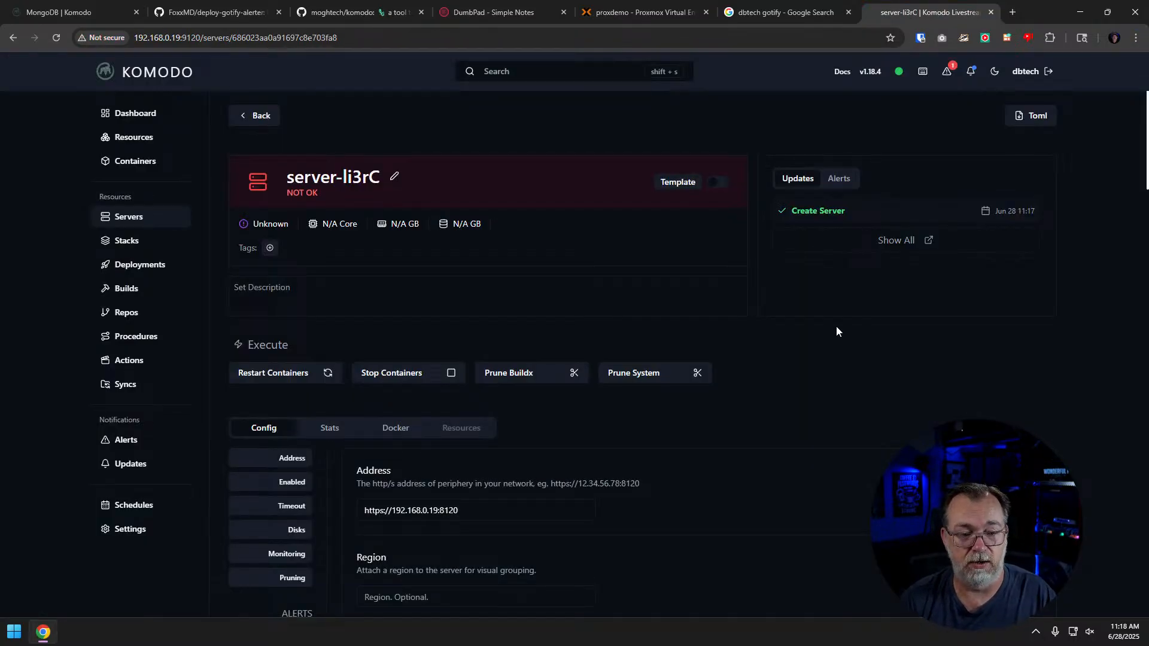
{"action": "key", "text": "F5"}
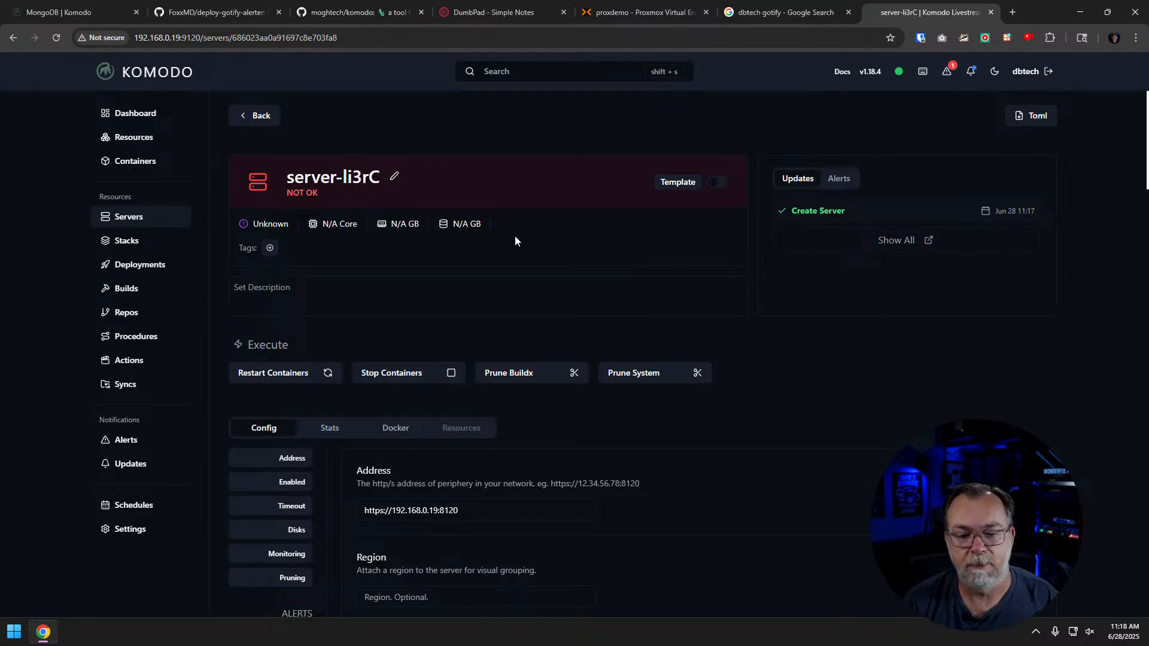
{"action": "scroll", "coordinate": [487, 398], "scroll_direction": "down", "scroll_amount": 2}
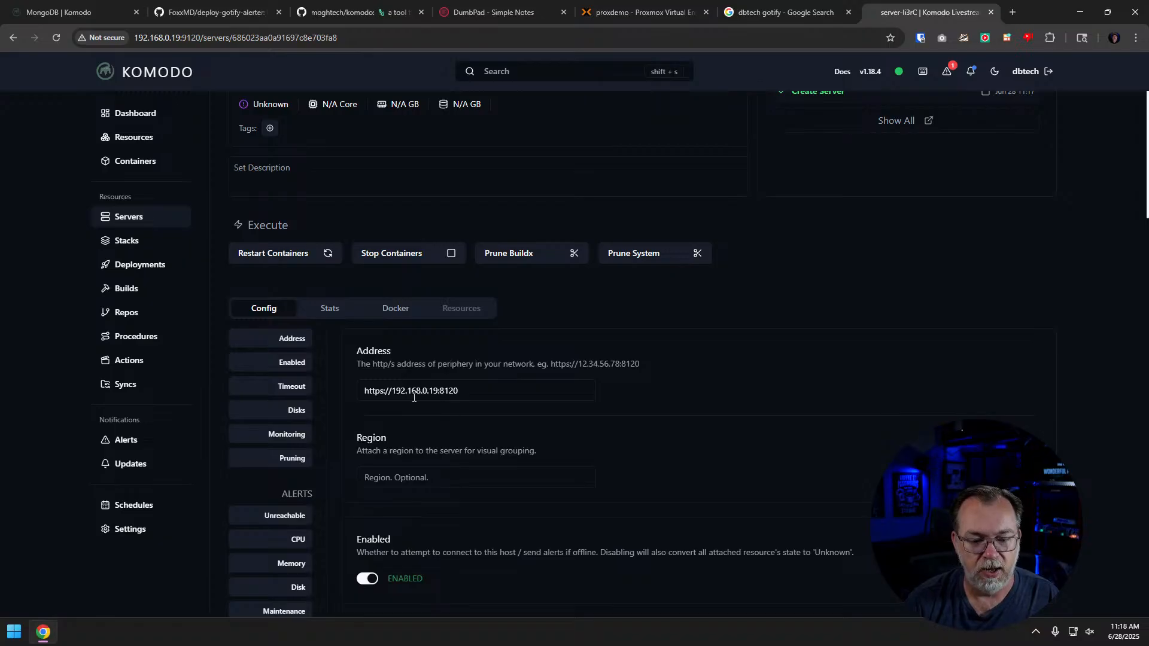
{"action": "left_click_drag", "start_coordinate": [391, 392], "coordinate": [441, 392]}
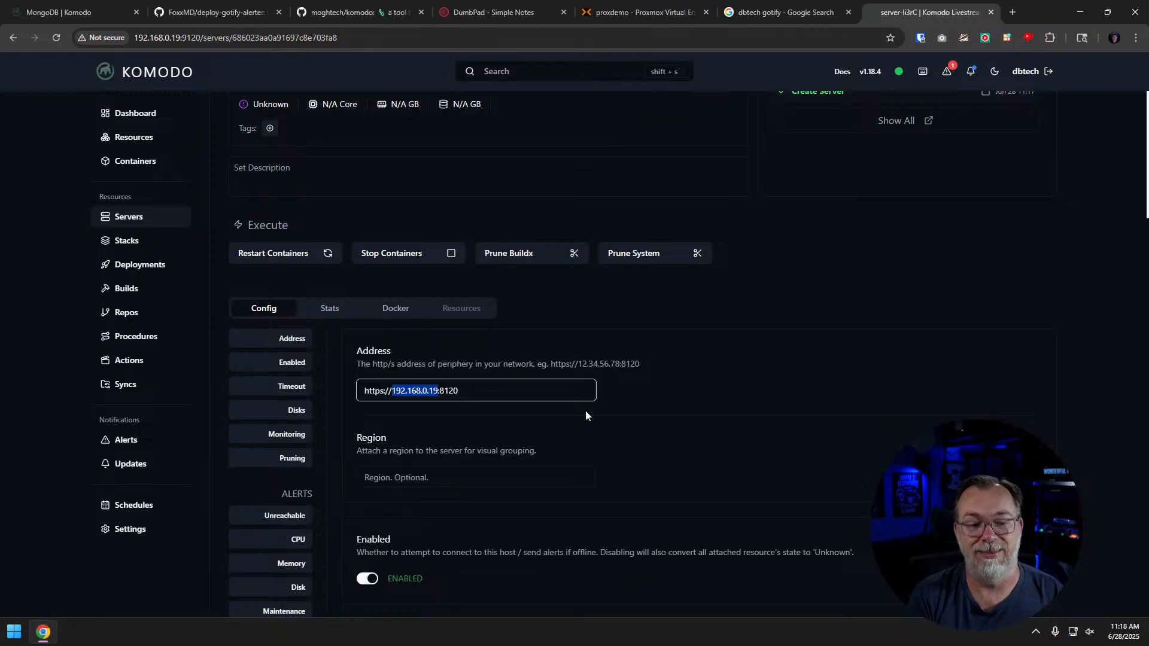
{"action": "type", "text": "periphery"}
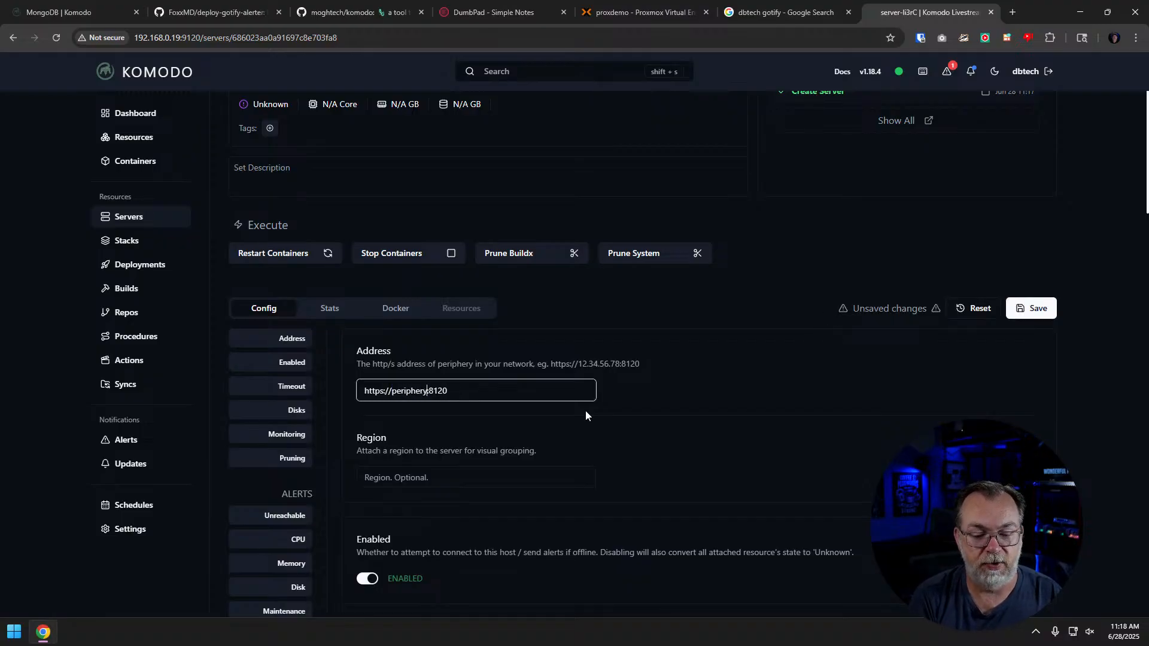
{"action": "left_click", "coordinate": [1021, 304]}
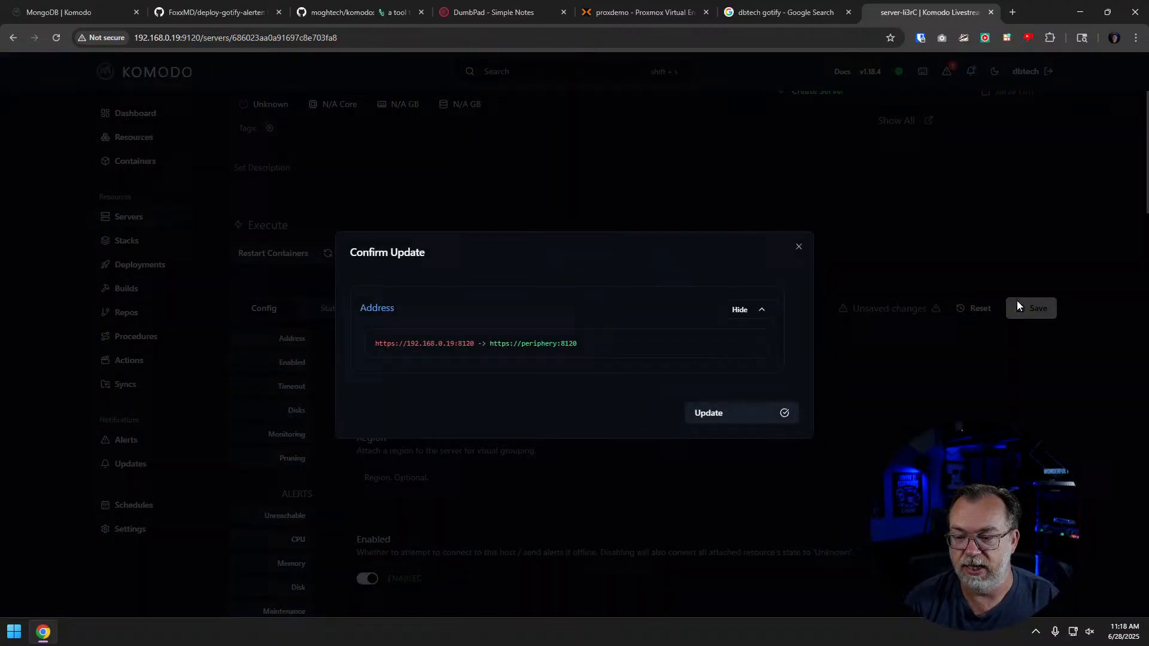
{"action": "left_click", "coordinate": [713, 418]}
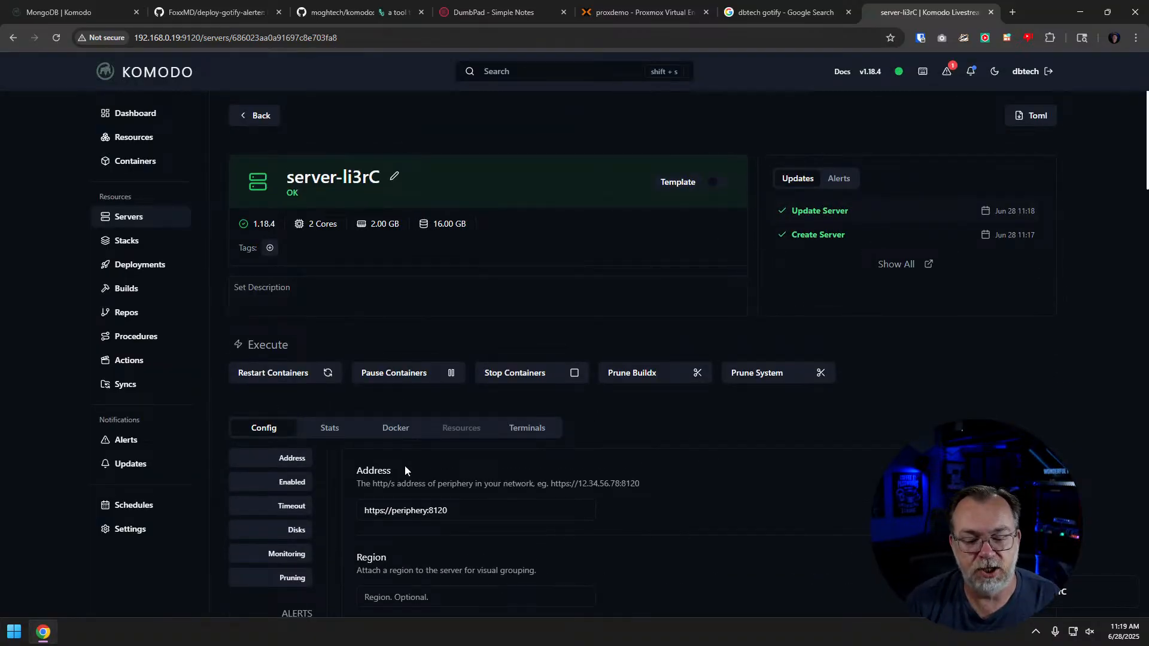
Review the server's status and periphery address, and open the list of servers
{"action": "scroll", "coordinate": [419, 397], "scroll_direction": "down", "scroll_amount": 2}
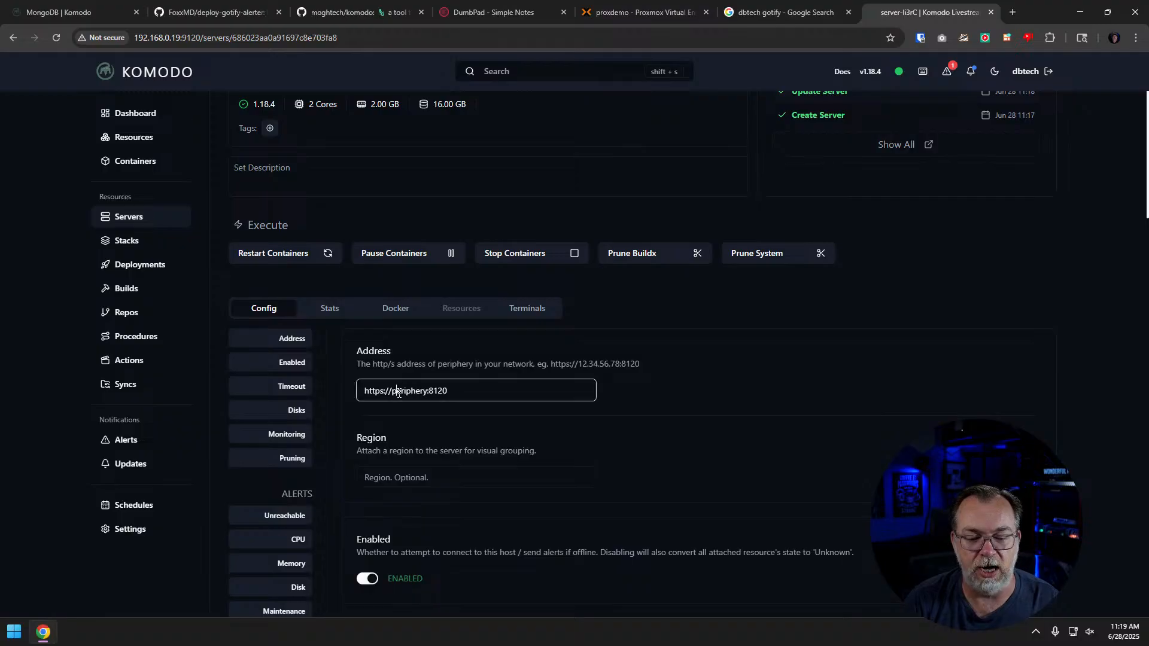
{"action": "double_click", "coordinate": [398, 391]}
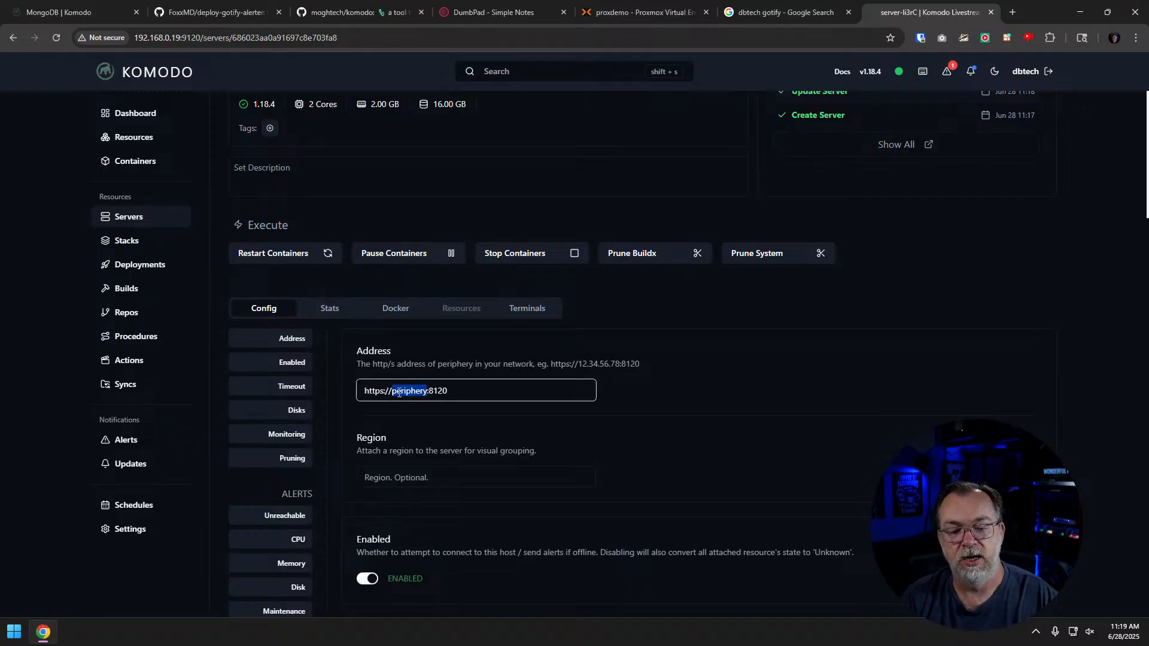
{"action": "scroll", "coordinate": [398, 393], "scroll_direction": "up", "scroll_amount": 2}
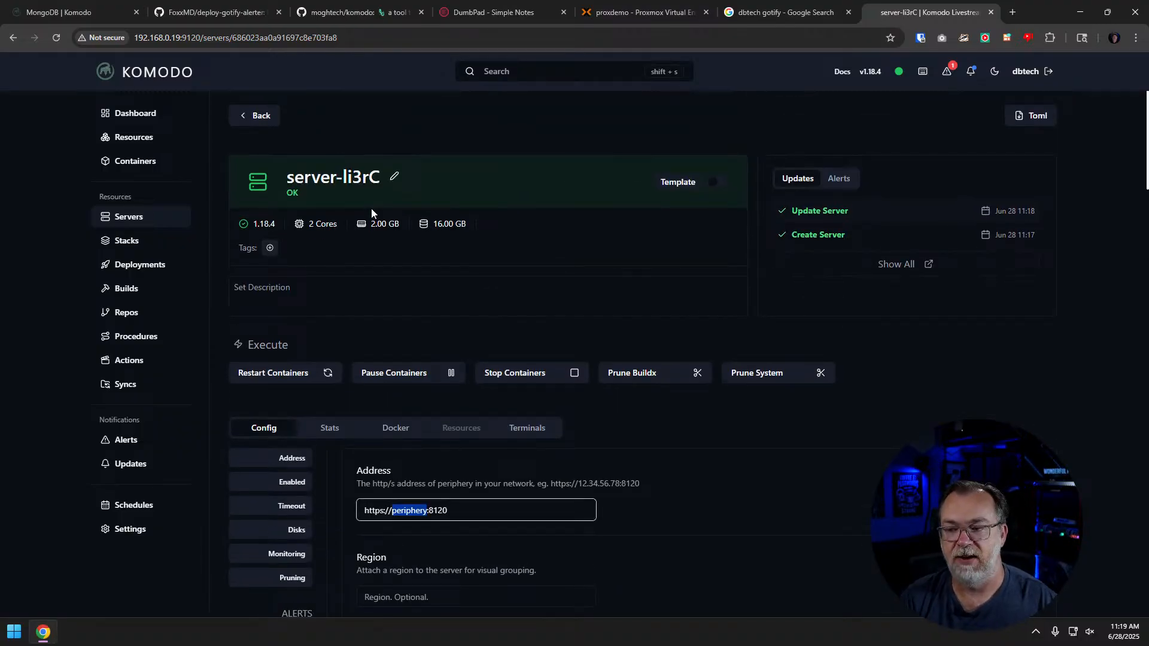
{"action": "scroll", "coordinate": [554, 274], "scroll_direction": "down", "scroll_amount": 2}
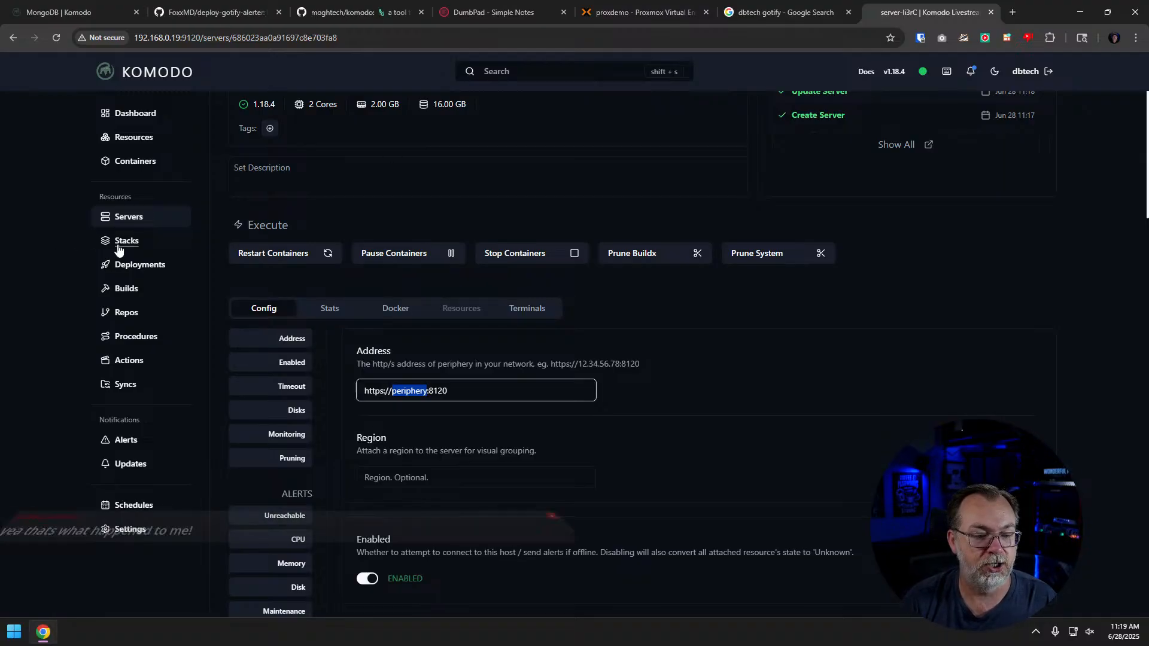
{"action": "left_click", "coordinate": [128, 217]}
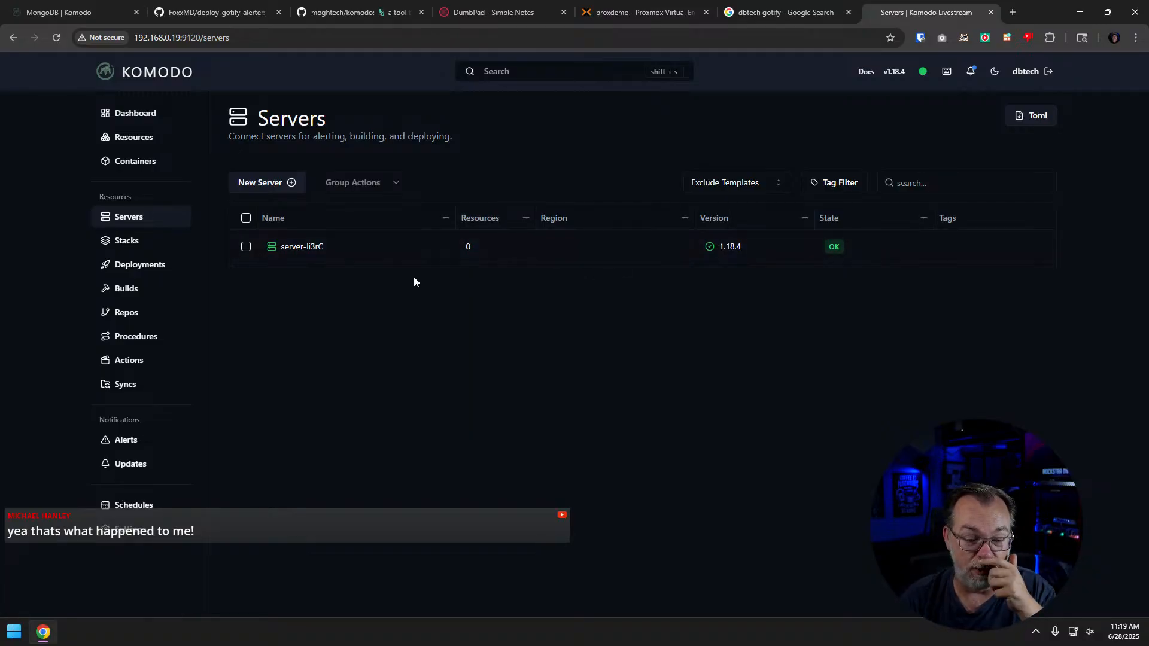
Open server-li3rC from the servers list and copy the host IP address from the page's URL
{"action": "left_click", "coordinate": [291, 250]}
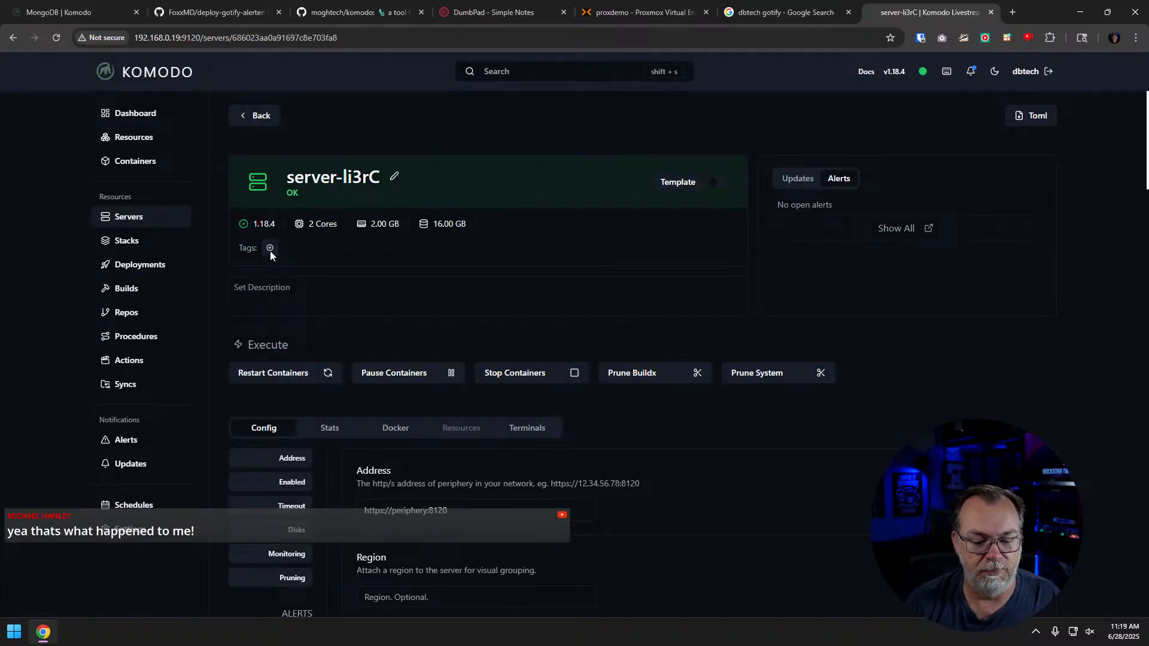
{"action": "left_click", "coordinate": [146, 42]}
{"action": "double_click", "coordinate": [147, 41]}
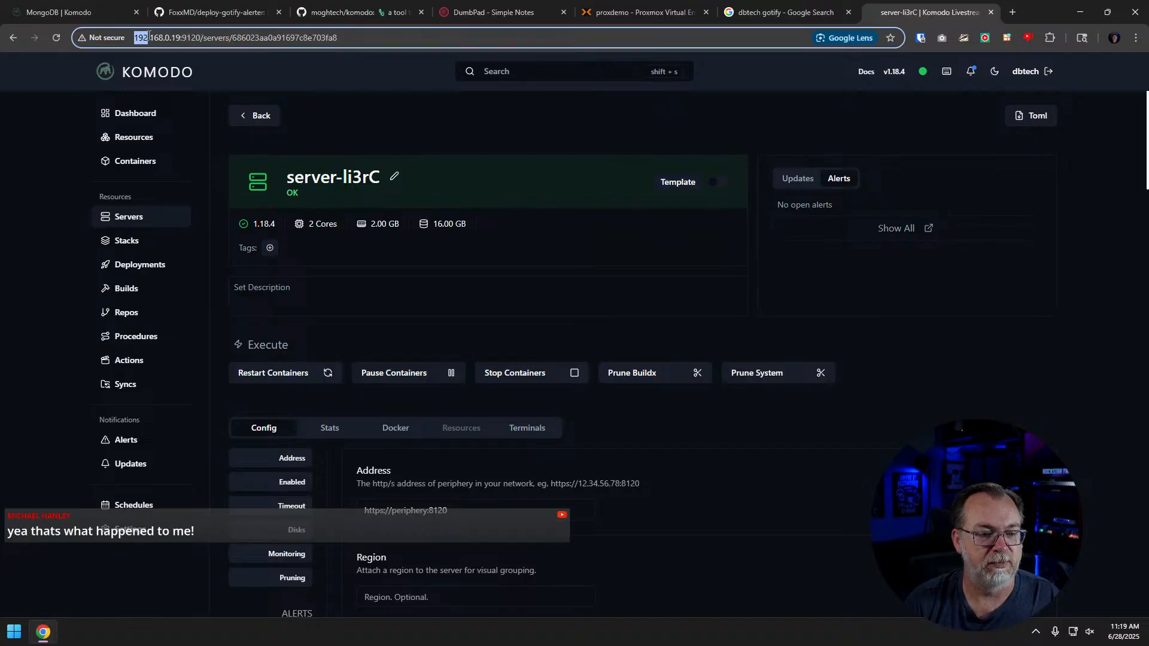
{"action": "double_click", "coordinate": [148, 40]}
{"action": "key", "text": "ctrl+c"}
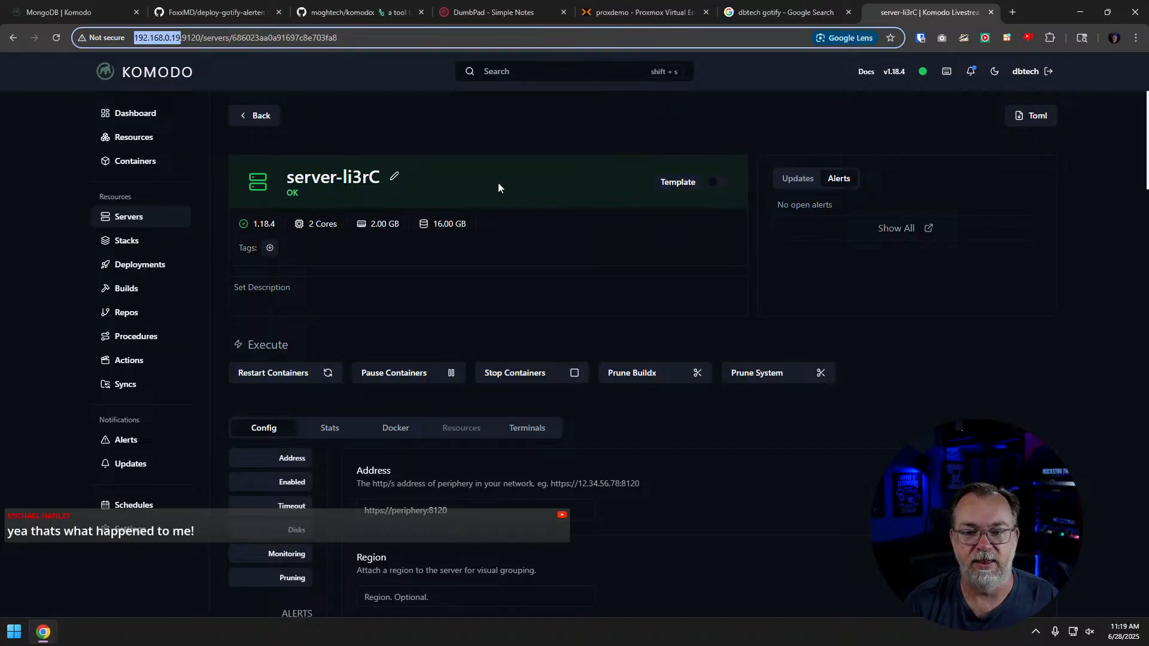
Paste the copied address into the server's region, trim it to 192.168.0.19 and save the update
{"action": "scroll", "coordinate": [481, 362], "scroll_direction": "down", "scroll_amount": 3}
{"action": "left_click", "coordinate": [414, 423]}
{"action": "key", "text": "ctrl+v"}
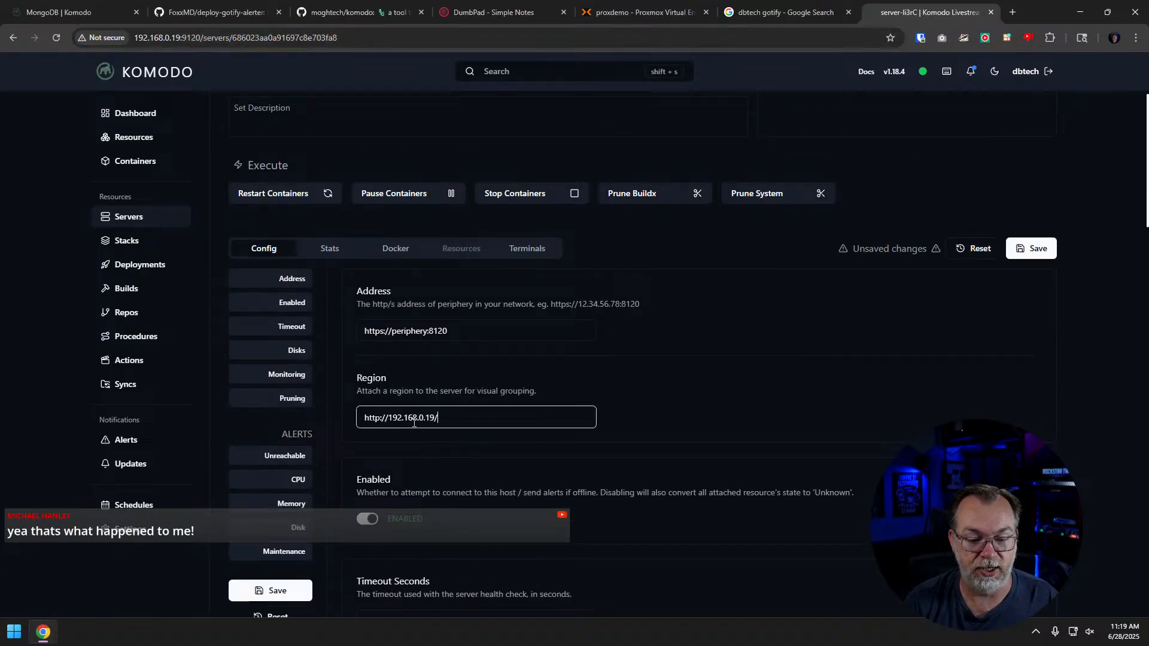
{"action": "key", "text": "BackSpace"}
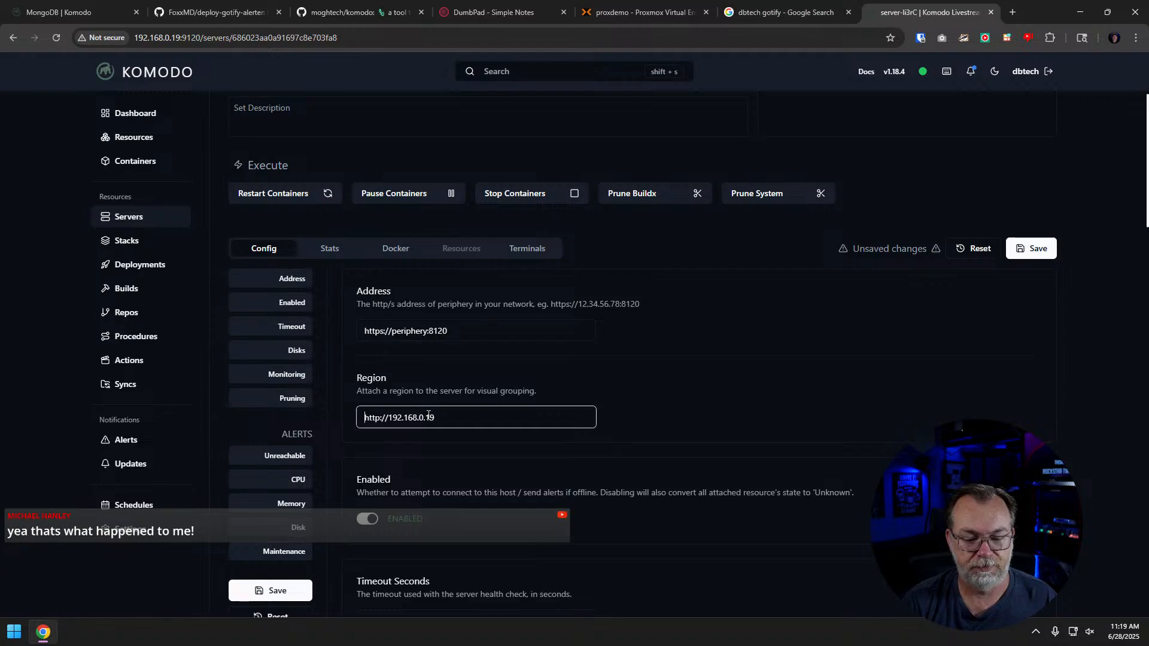
{"action": "key", "text": "shift+Right"}
{"action": "key", "text": "shift+Right"}
{"action": "key", "text": "shift+Right"}
{"action": "key", "text": "shift+Right"}
{"action": "key", "text": "shift+Right"}
{"action": "key", "text": "shift+Right"}
{"action": "key", "text": "shift+Right"}
{"action": "key", "text": "BackSpace"}
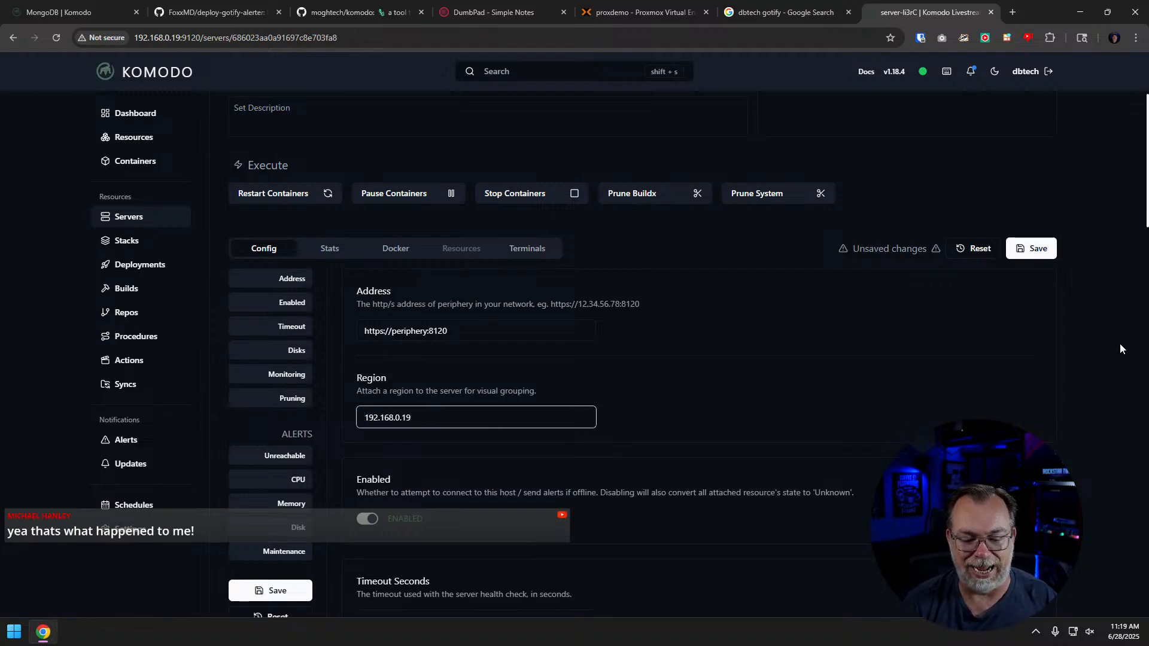
{"action": "left_click", "coordinate": [1031, 249]}
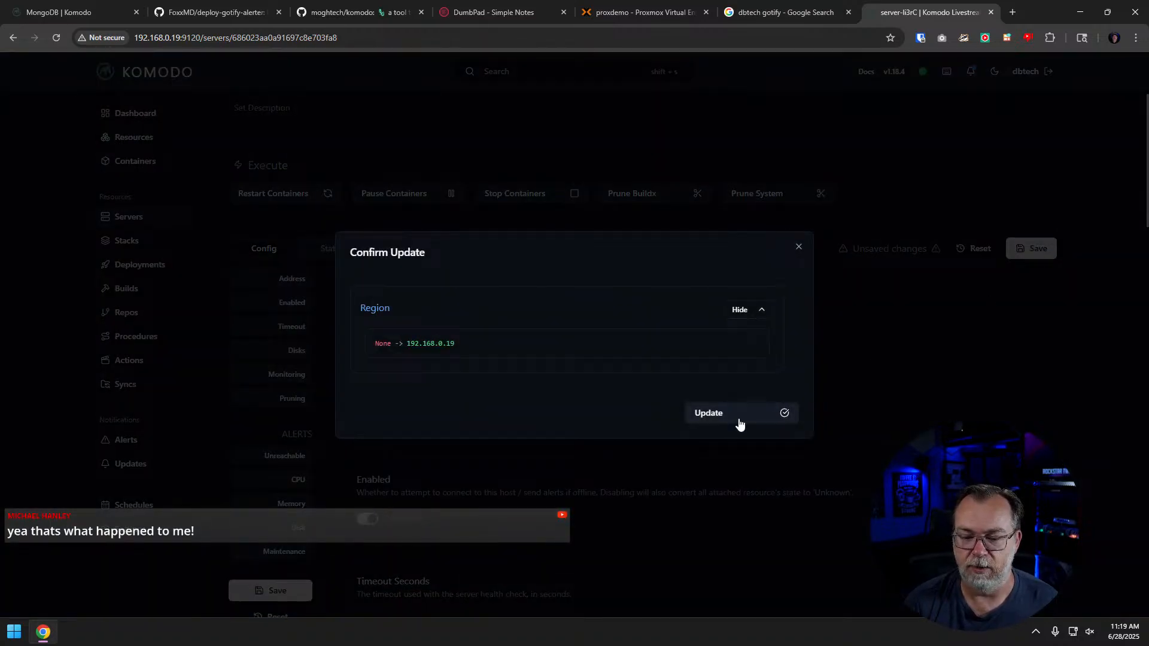
{"action": "left_click", "coordinate": [740, 424]}
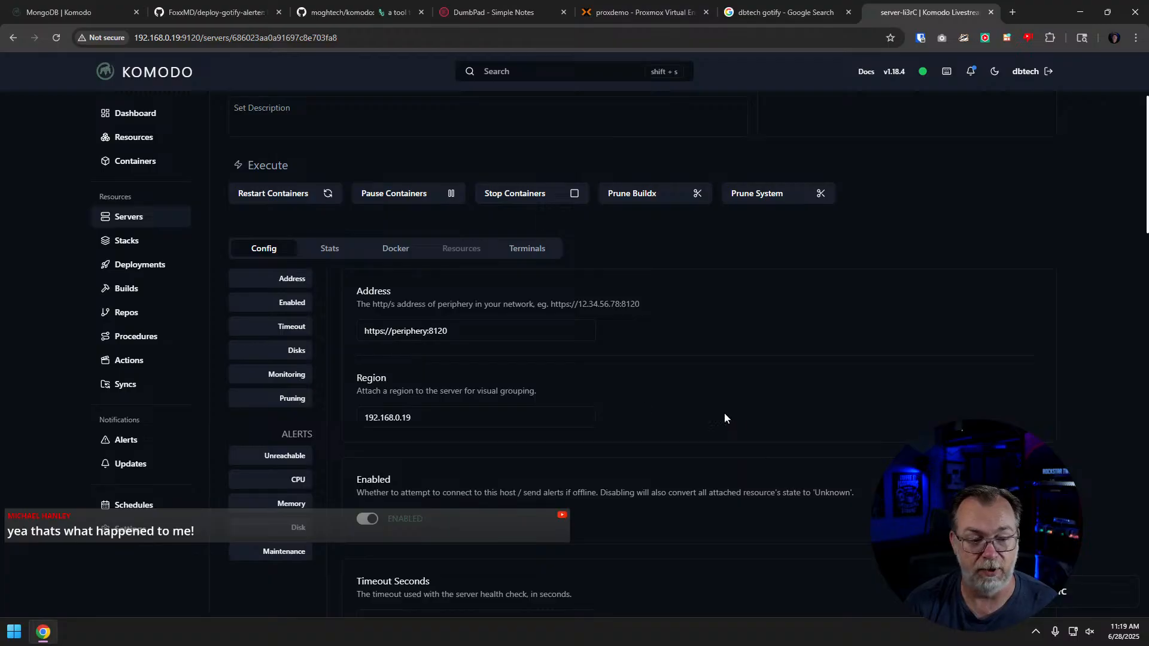
Open server-li3rC from the servers list and rename it to localhost
{"action": "left_click", "coordinate": [129, 218]}
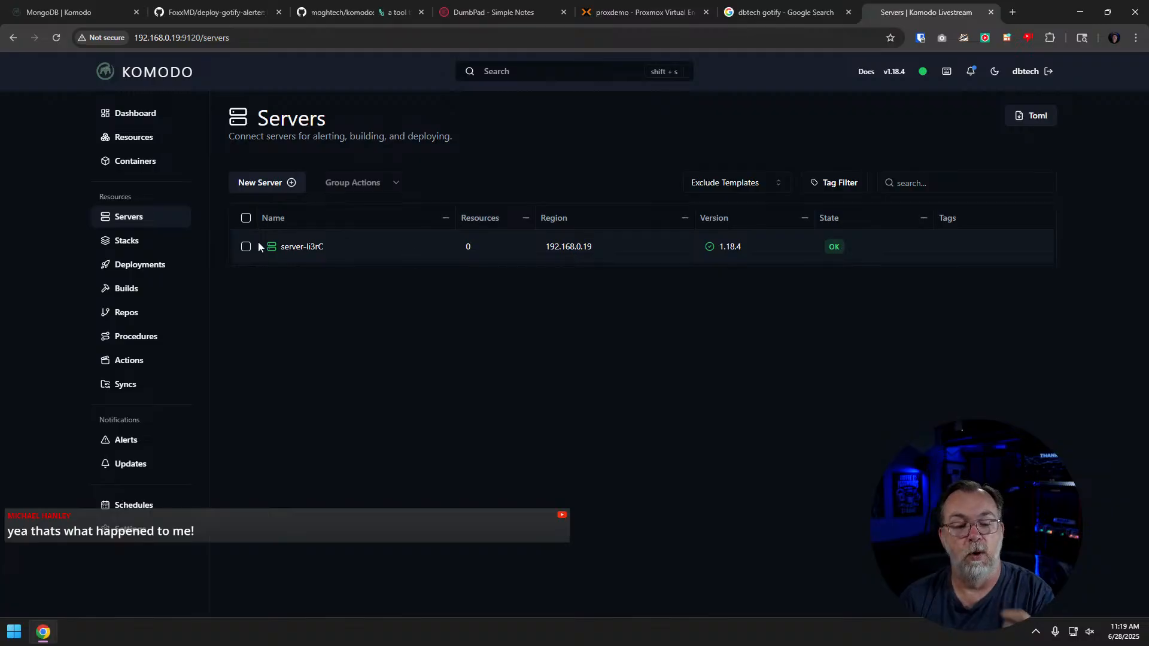
{"action": "left_click", "coordinate": [315, 254]}
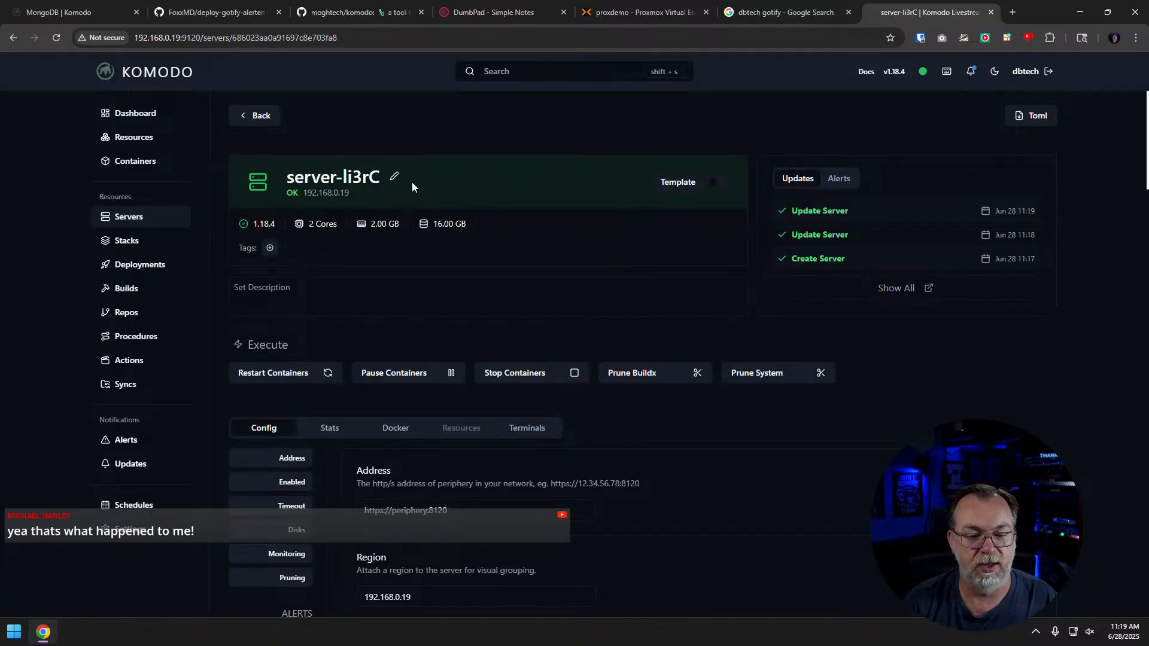
{"action": "left_click", "coordinate": [393, 176]}
{"action": "key", "text": "ctrl+a"}
{"action": "key", "text": "BackSpace"}
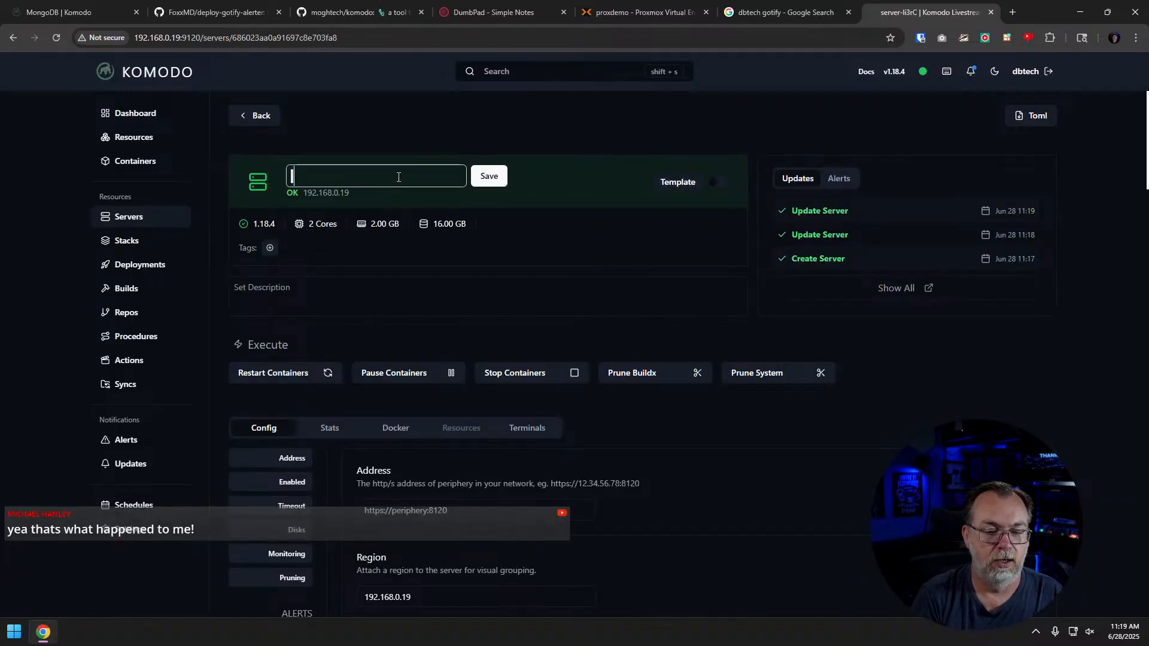
{"action": "type", "text": "localhost"}
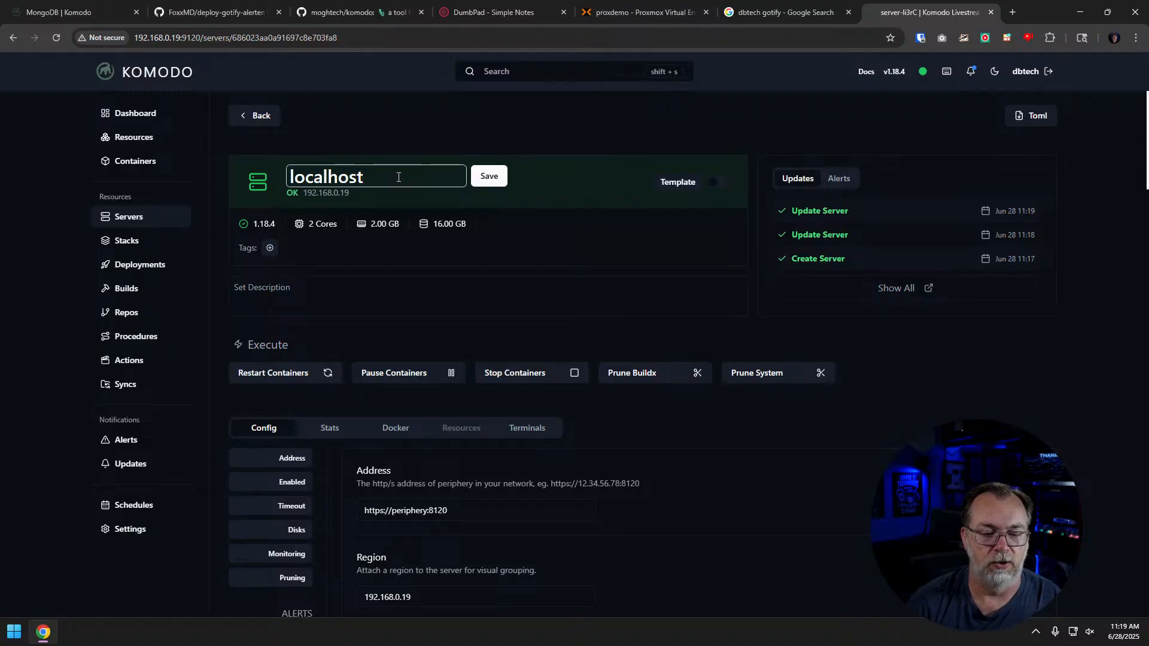
{"action": "left_click", "coordinate": [488, 178]}
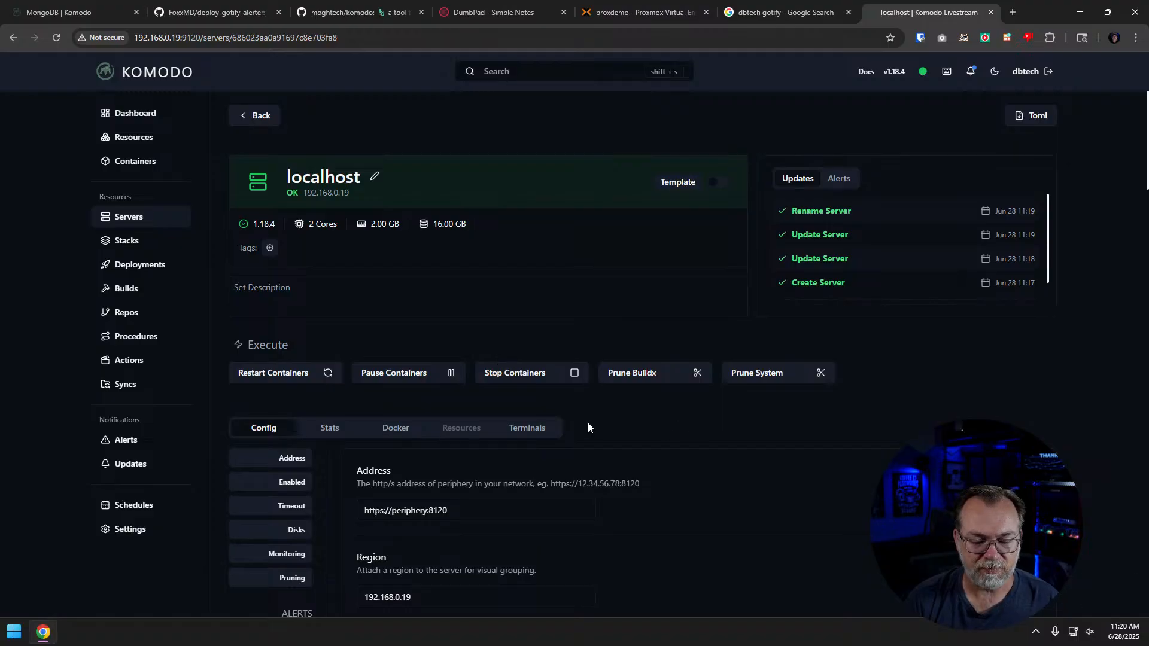
Look over the localhost server's page, view the list of stacks and open a blank browser tab
{"action": "scroll", "coordinate": [588, 423], "scroll_direction": "down", "scroll_amount": 10}
{"action": "scroll", "coordinate": [450, 221], "scroll_direction": "up", "scroll_amount": 9}
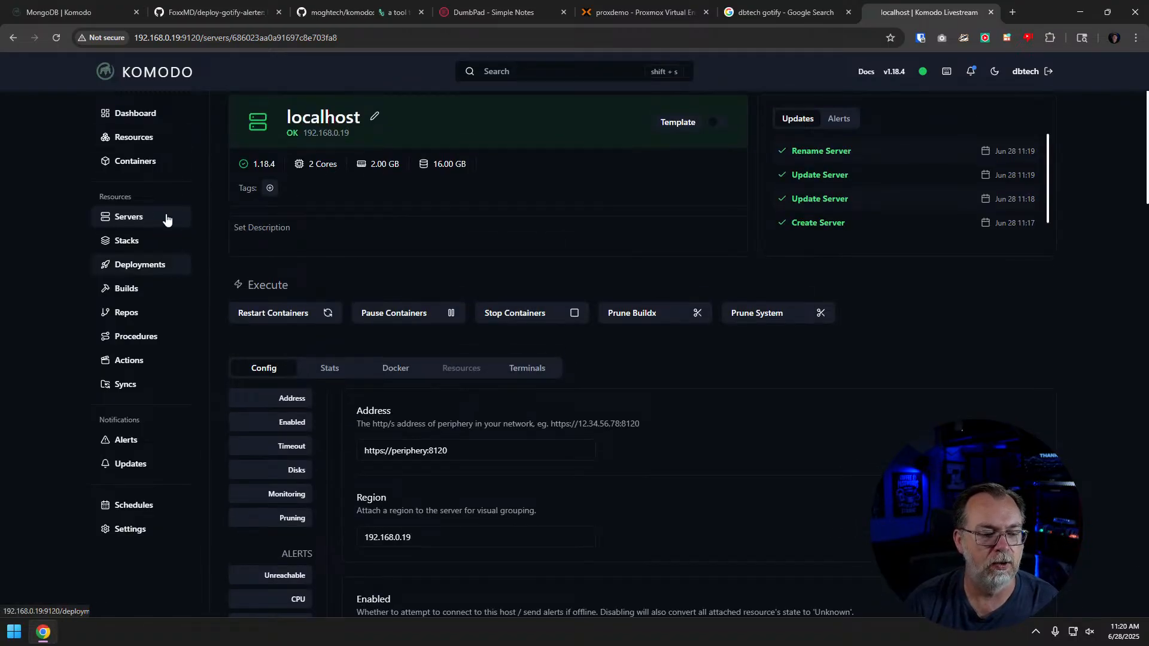
{"action": "left_click", "coordinate": [145, 243]}
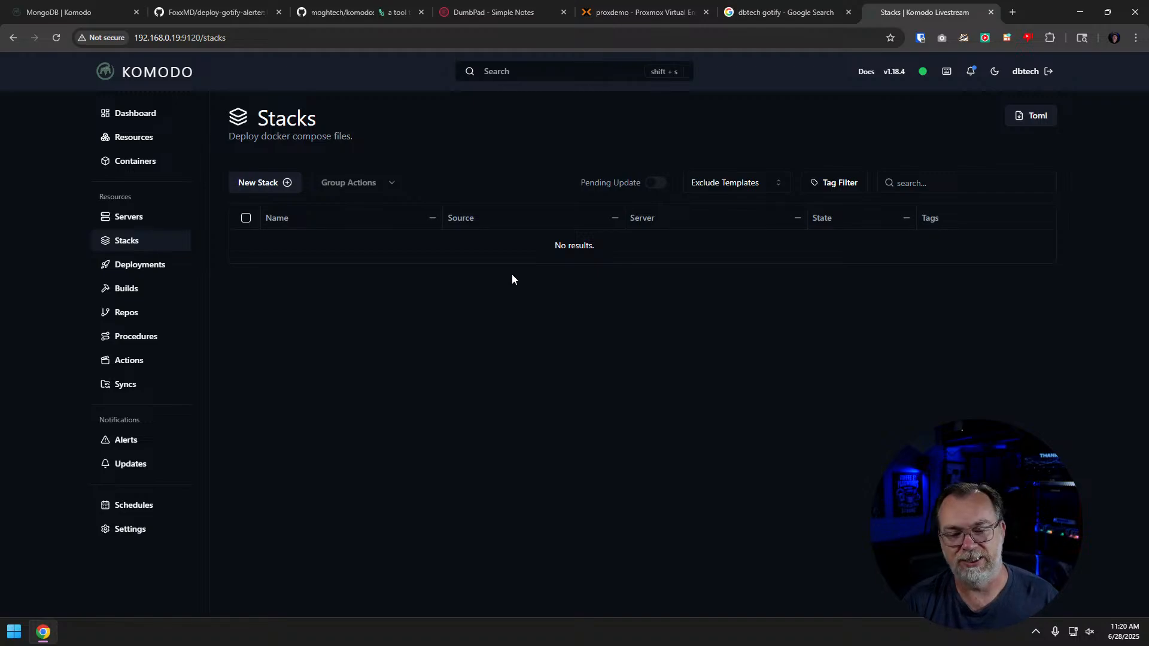
{"action": "key", "text": "ctrl+t"}
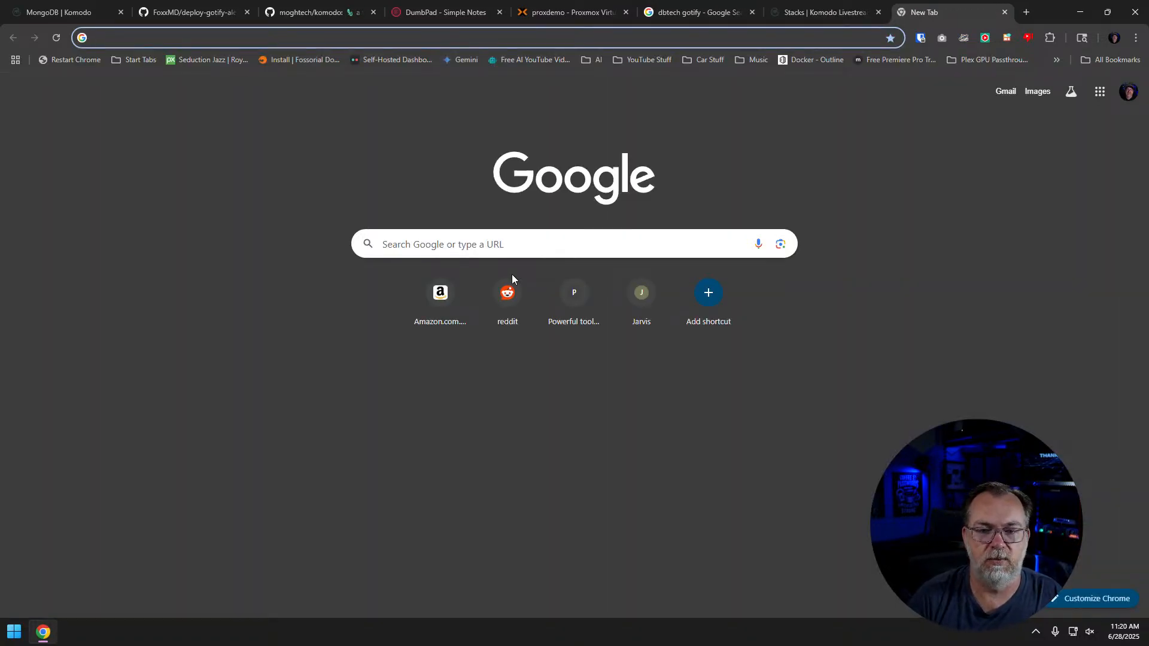
Switch to Proxmox, widen the resource tree and open the console of container 113 (komodomaster)
{"action": "left_click", "coordinate": [547, 18]}
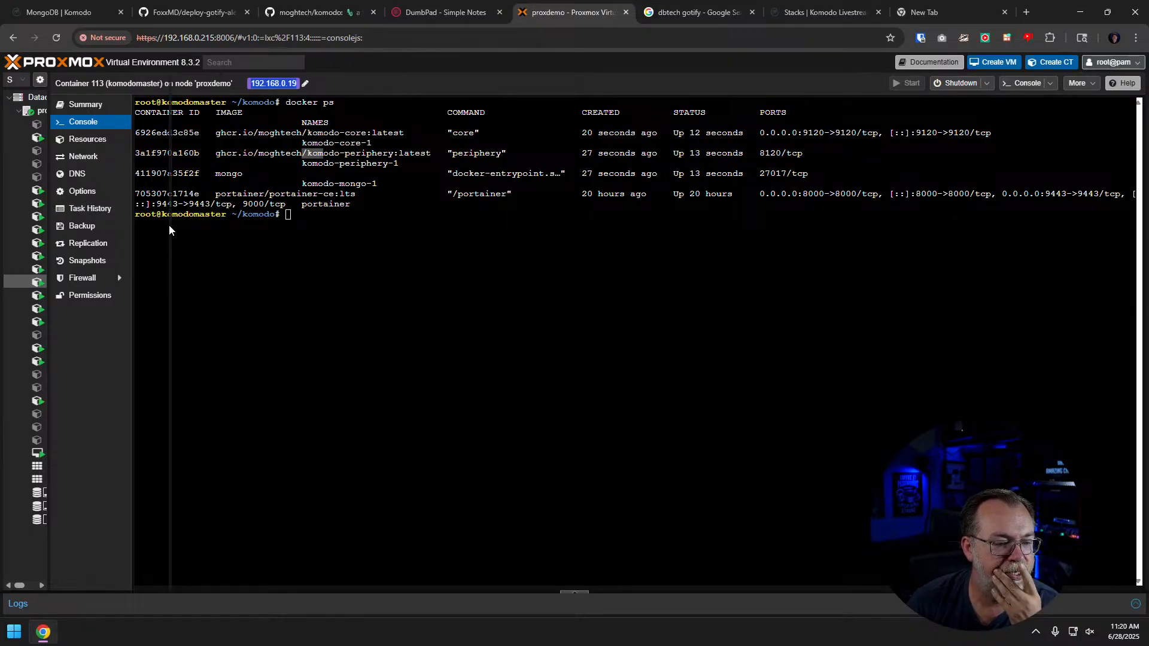
{"action": "left_click_drag", "start_coordinate": [168, 225], "coordinate": [204, 225]}
{"action": "left_click", "coordinate": [70, 190]}
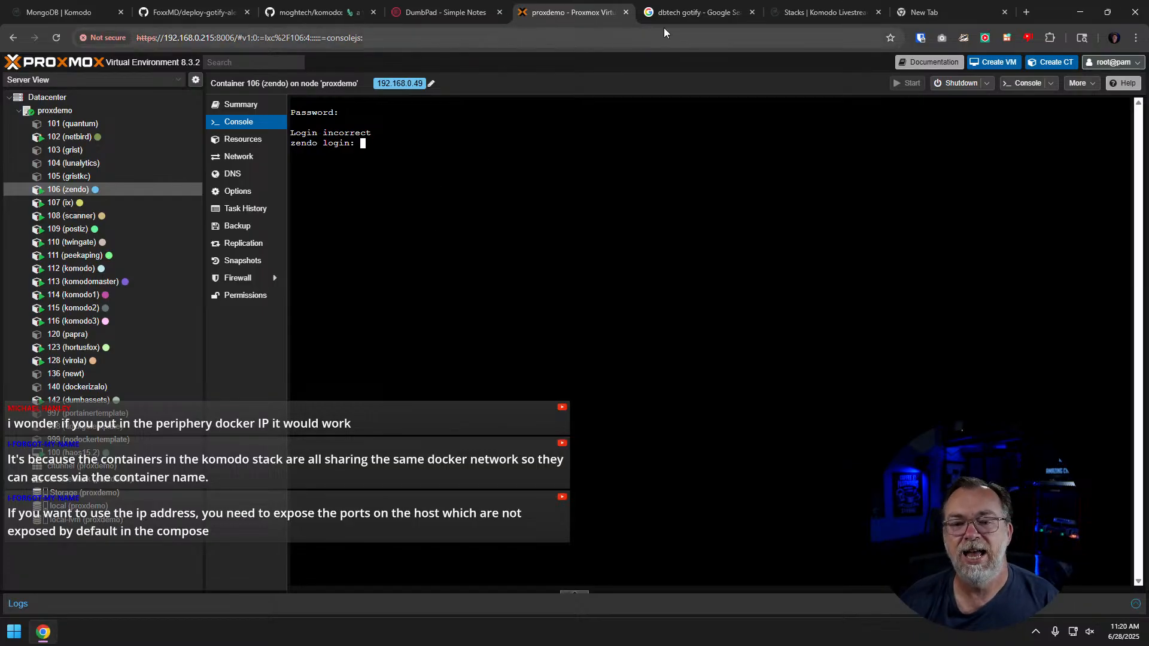
{"action": "left_click", "coordinate": [132, 281]}
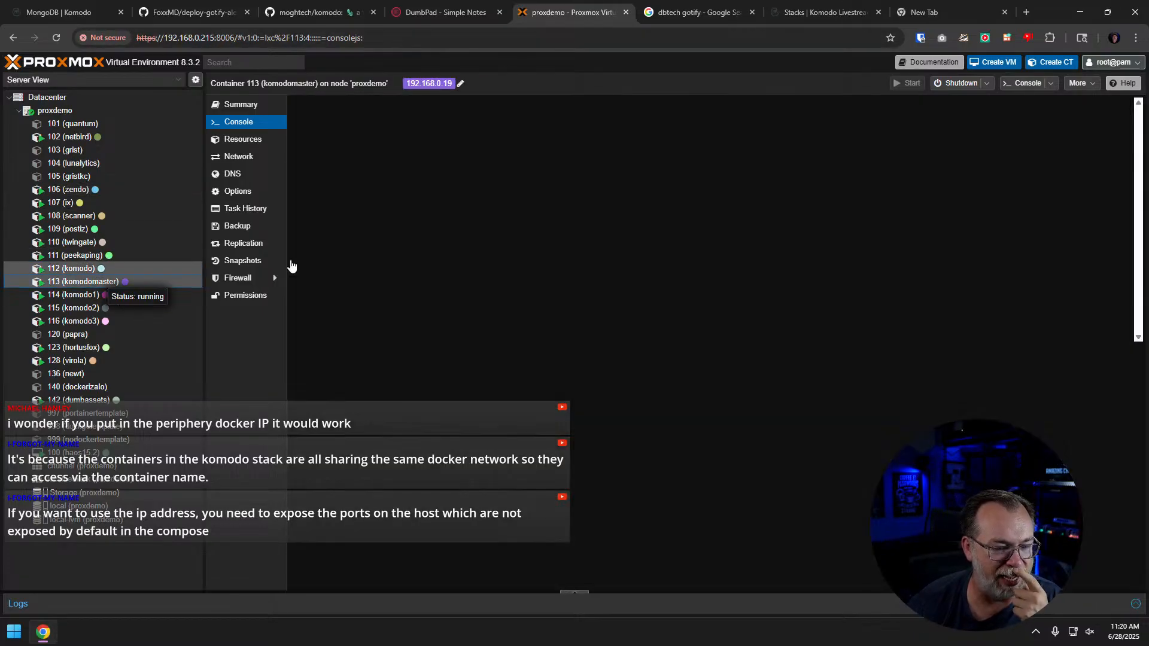
Open mongo.compose.yaml for editing in nano
{"action": "type", "text": "nano docker"}
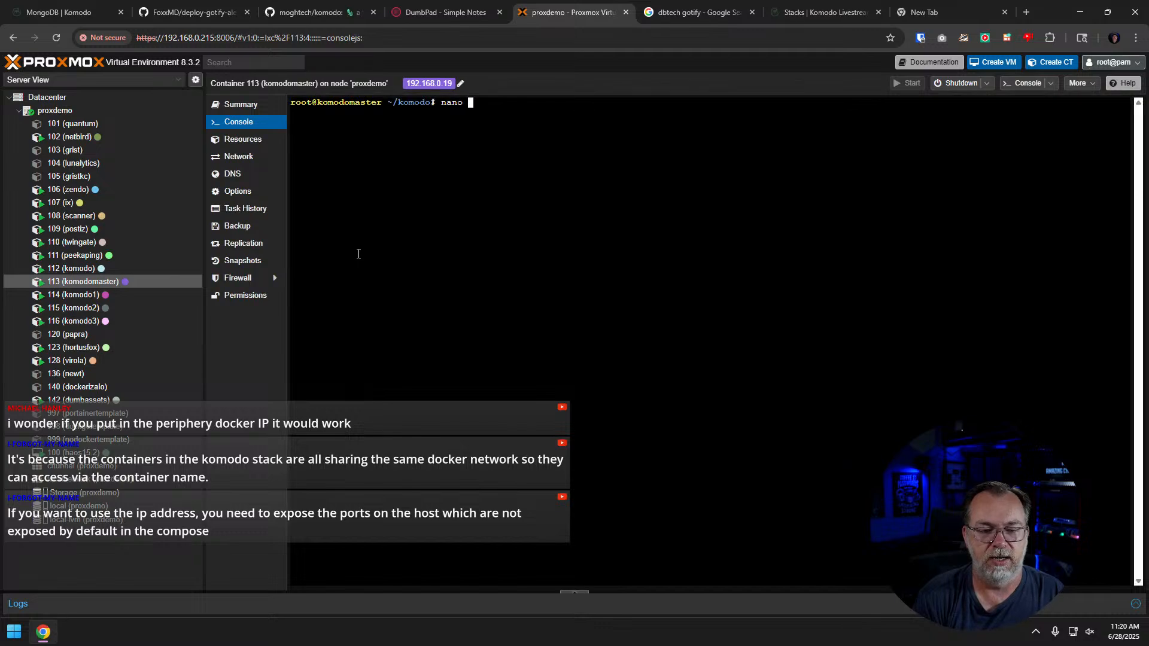
{"action": "key", "text": "BackSpace"}
{"action": "key", "text": "BackSpace"}
{"action": "key", "text": "BackSpace"}
{"action": "key", "text": "BackSpace"}
{"action": "key", "text": "BackSpace"}
{"action": "key", "text": "BackSpace"}
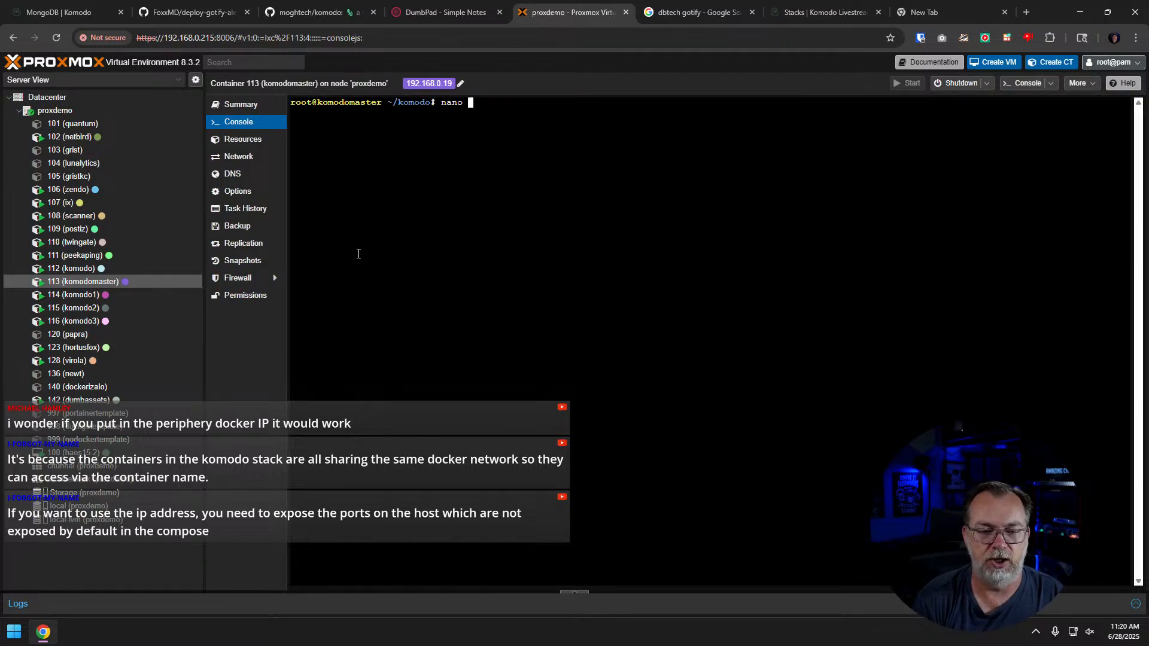
{"action": "type", "text": "mo"}
{"action": "key", "text": "Tab"}
{"action": "key", "text": "Return"}
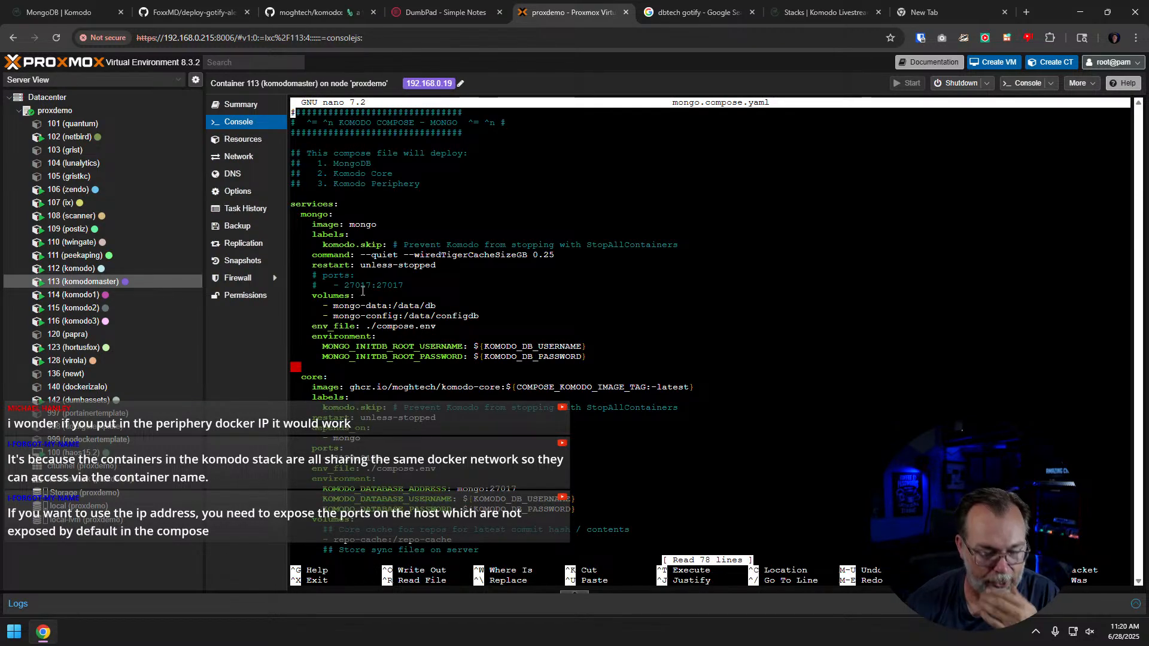
Add a ports section with the mapping 8120:8120 after the volumes of the periphery service
{"action": "key", "text": "Down"}
{"action": "key", "text": "Down"}
{"action": "key", "text": "Down"}
{"action": "key", "text": "Down"}
{"action": "key", "text": "Down"}
{"action": "key", "text": "Down"}
{"action": "key", "text": "Down"}
{"action": "key", "text": "Down"}
{"action": "key", "text": "Down"}
{"action": "key", "text": "Down"}
{"action": "key", "text": "Down"}
{"action": "key", "text": "Down"}
{"action": "key", "text": "Down"}
{"action": "key", "text": "Down"}
{"action": "key", "text": "Down"}
{"action": "key", "text": "Down"}
{"action": "key", "text": "Down"}
{"action": "key", "text": "Down"}
{"action": "key", "text": "Down"}
{"action": "key", "text": "Down"}
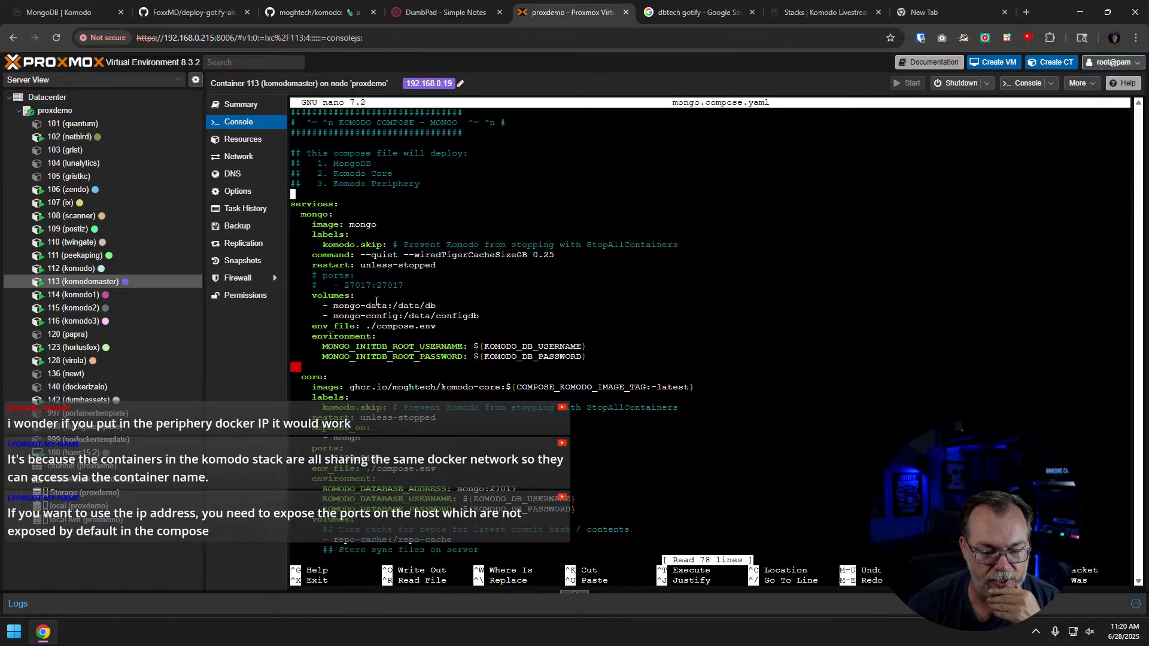
{"action": "key", "text": "Down"}
{"action": "key", "text": "Down"}
{"action": "key", "text": "Down"}
{"action": "key", "text": "Down"}
{"action": "key", "text": "Down"}
{"action": "key", "text": "Down"}
{"action": "key", "text": "Down"}
{"action": "key", "text": "Down"}
{"action": "key", "text": "Down"}
{"action": "key", "text": "Down"}
{"action": "key", "text": "Down"}
{"action": "key", "text": "Down"}
{"action": "key", "text": "Down"}
{"action": "key", "text": "Down"}
{"action": "key", "text": "Down"}
{"action": "key", "text": "Down"}
{"action": "key", "text": "Down"}
{"action": "key", "text": "Down"}
{"action": "key", "text": "Down"}
{"action": "key", "text": "Down"}
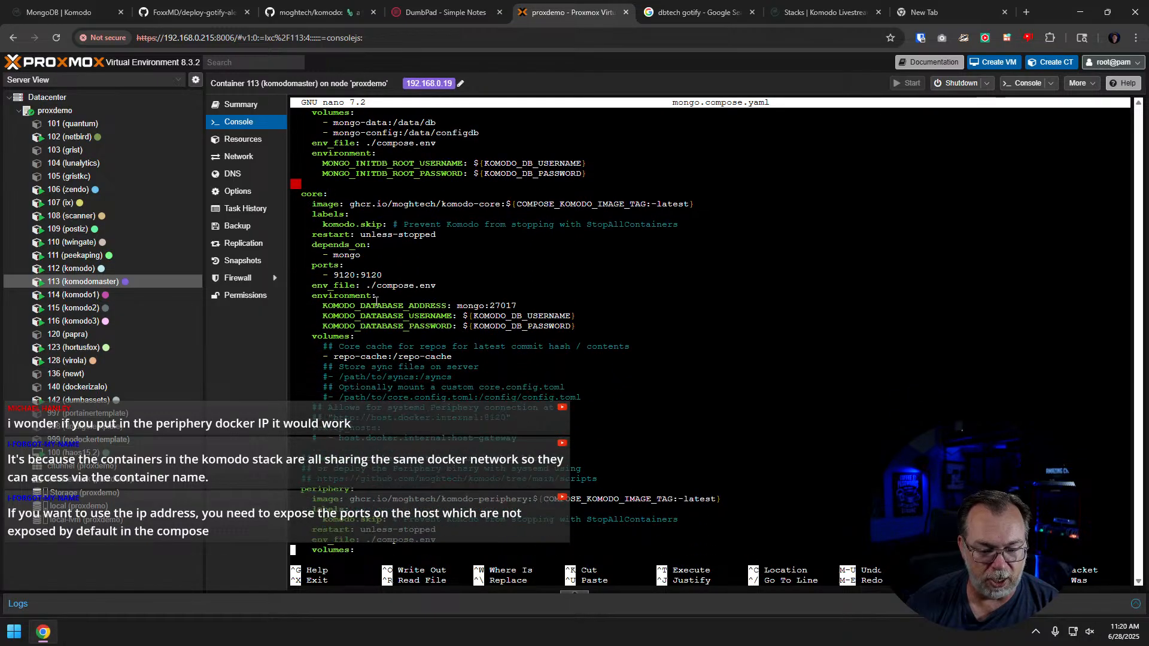
{"action": "key", "text": "Up"}
{"action": "key", "text": "Up"}
{"action": "key", "text": "Up"}
{"action": "key", "text": "Up"}
{"action": "key", "text": "Down"}
{"action": "key", "text": "Down"}
{"action": "key", "text": "Down"}
{"action": "key", "text": "Down"}
{"action": "key", "text": "Down"}
{"action": "key", "text": "Down"}
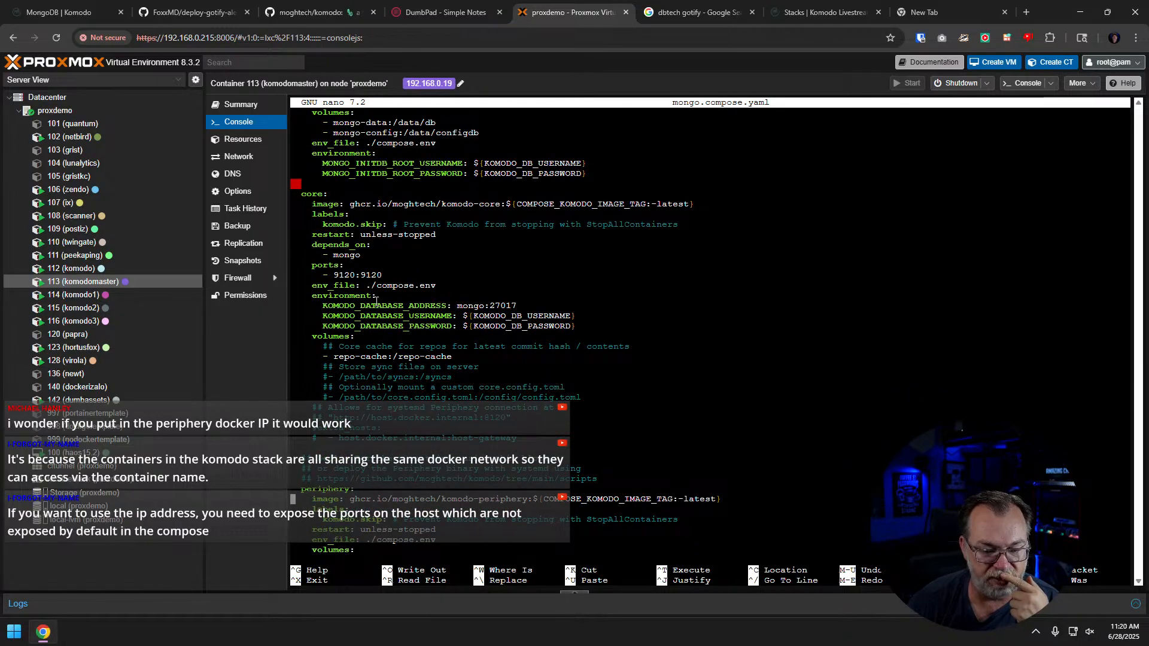
{"action": "key", "text": "Down"}
{"action": "key", "text": "Down"}
{"action": "key", "text": "Down"}
{"action": "key", "text": "Down"}
{"action": "key", "text": "Down"}
{"action": "key", "text": "Down"}
{"action": "key", "text": "Down"}
{"action": "key", "text": "Down"}
{"action": "key", "text": "Down"}
{"action": "key", "text": "Down"}
{"action": "key", "text": "Down"}
{"action": "key", "text": "Down"}
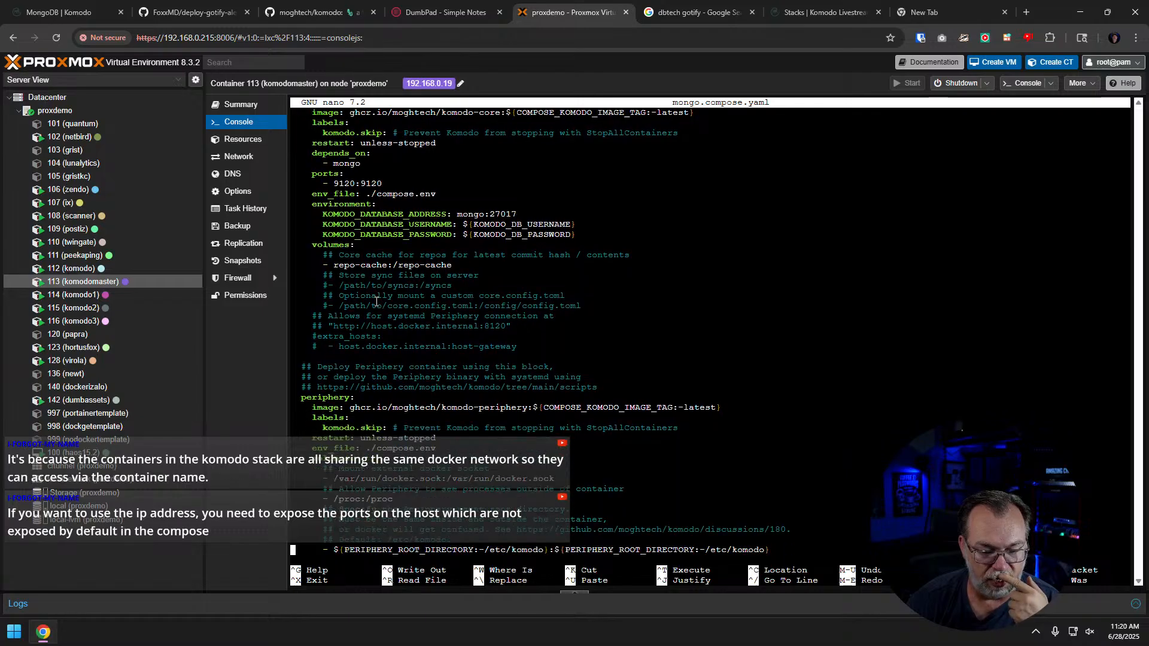
{"action": "key", "text": "Up"}
{"action": "key", "text": "Up"}
{"action": "key", "text": "Up"}
{"action": "key", "text": "Up"}
{"action": "key", "text": "Up"}
{"action": "key", "text": "End"}
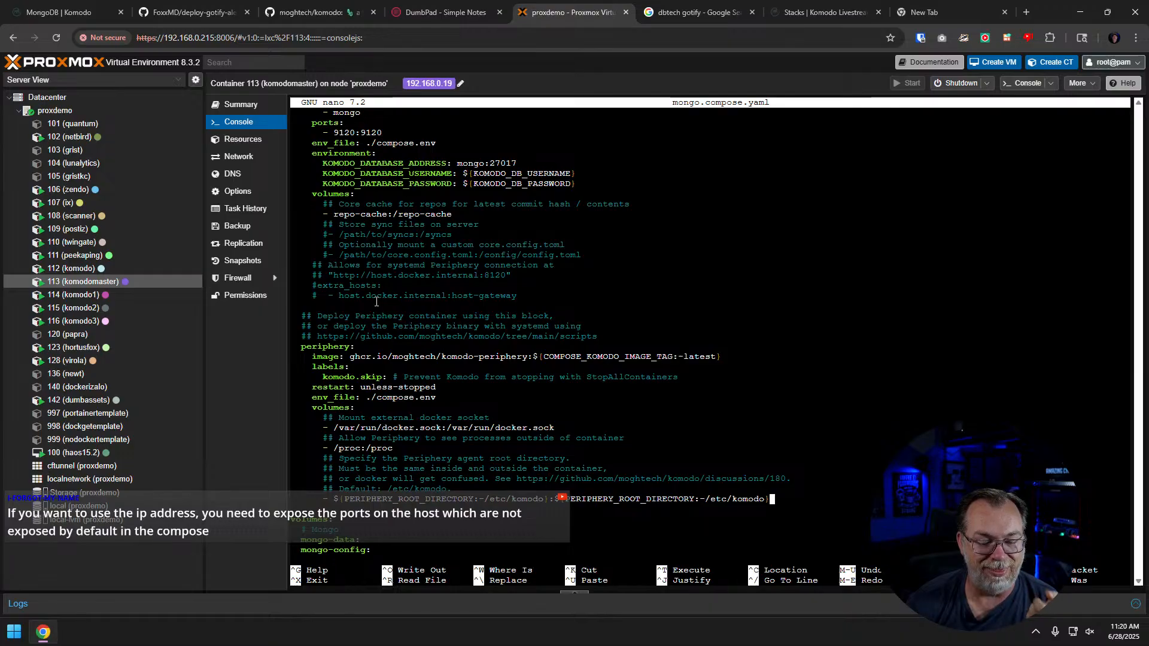
{"action": "key", "text": "Return"}
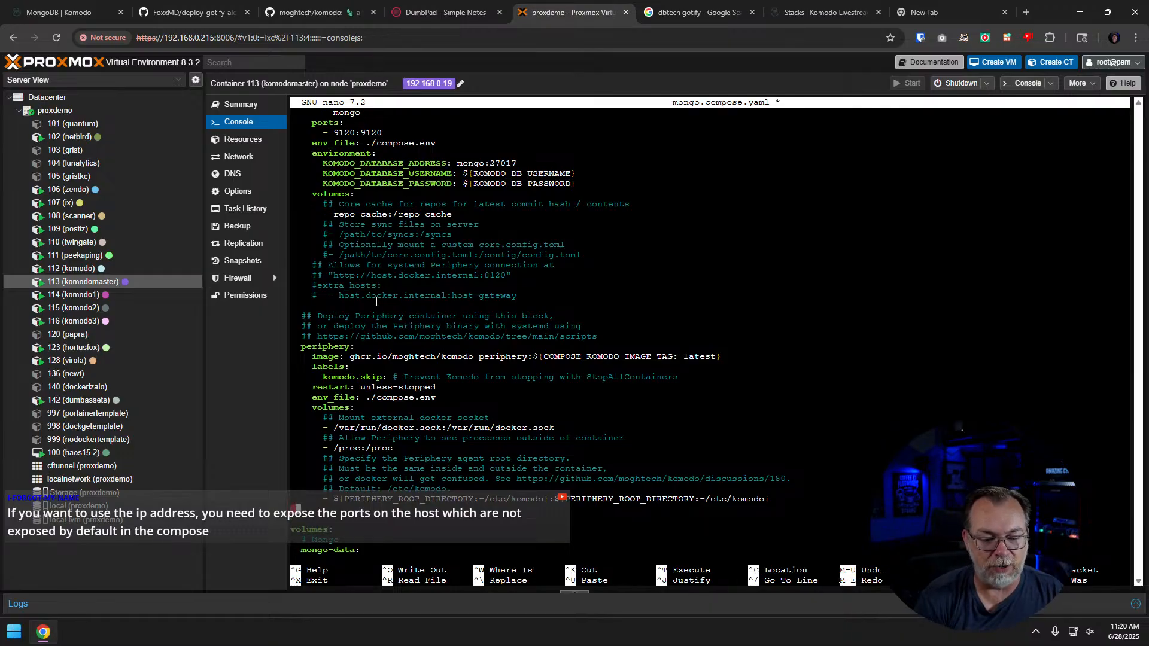
{"action": "type", "text": "ports:"}
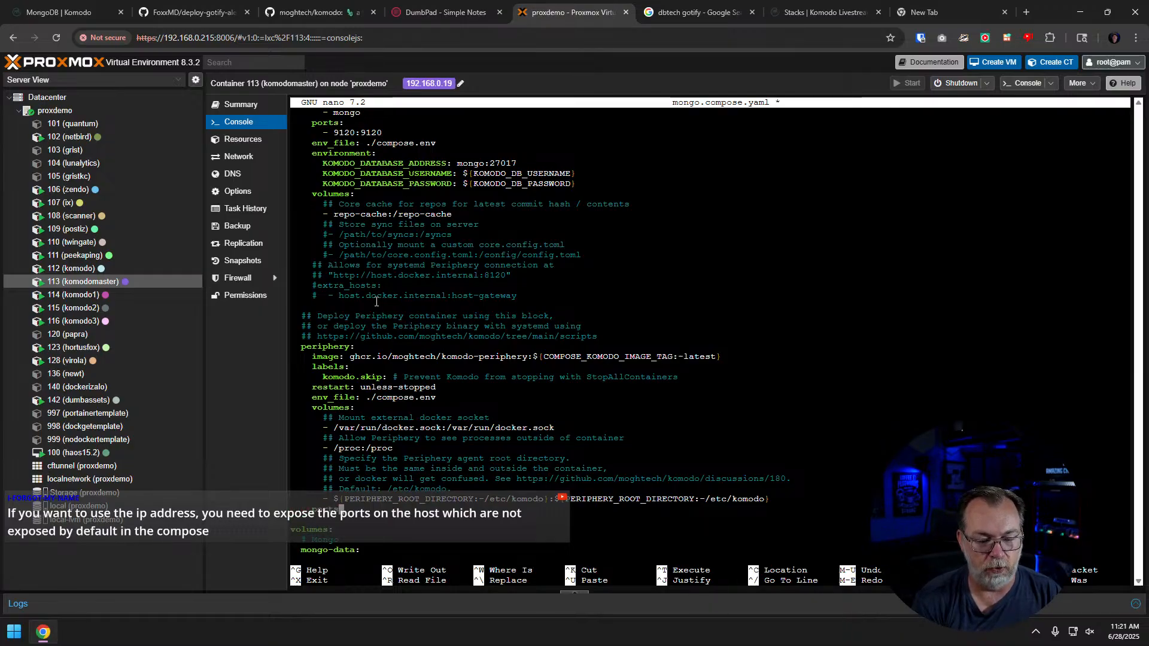
{"action": "key", "text": "Return"}
{"action": "type", "text": "- "}
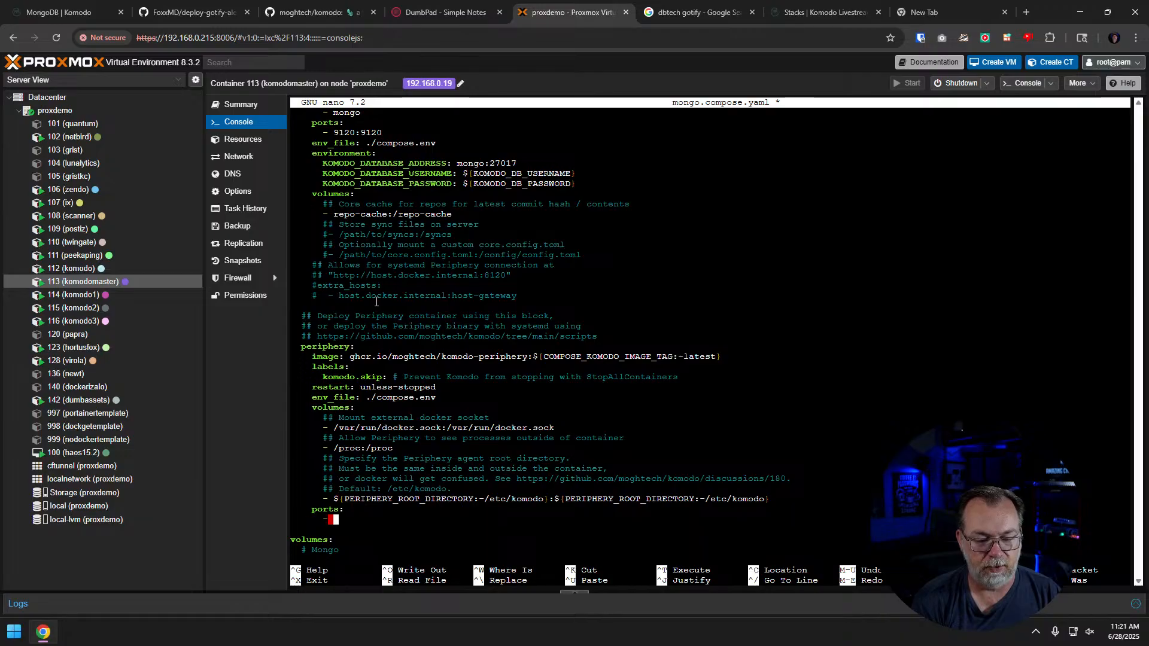
{"action": "type", "text": "810"}
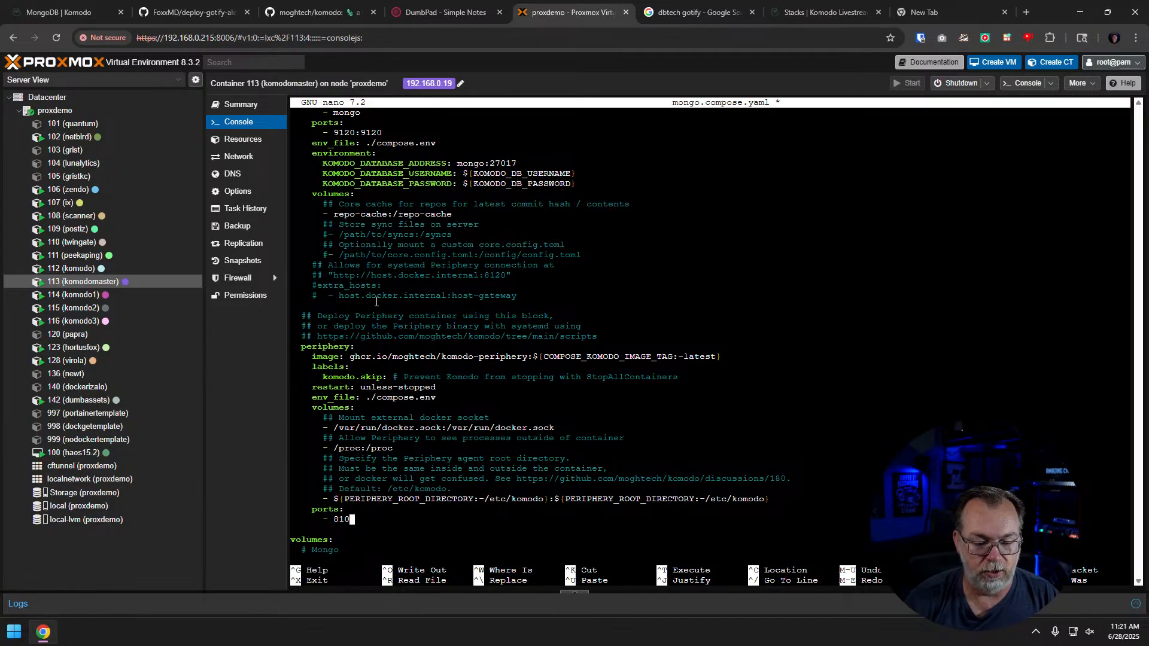
{"action": "type", "text": "120:810"}
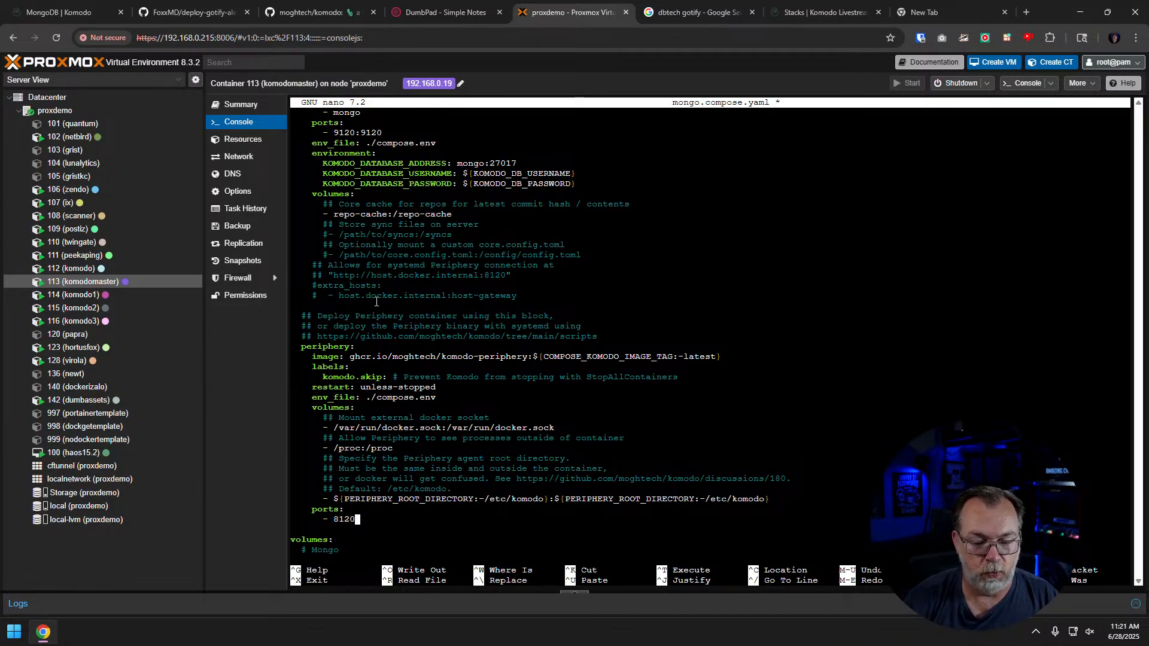
{"action": "key", "text": "BackSpace"}
{"action": "type", "text": "20"}
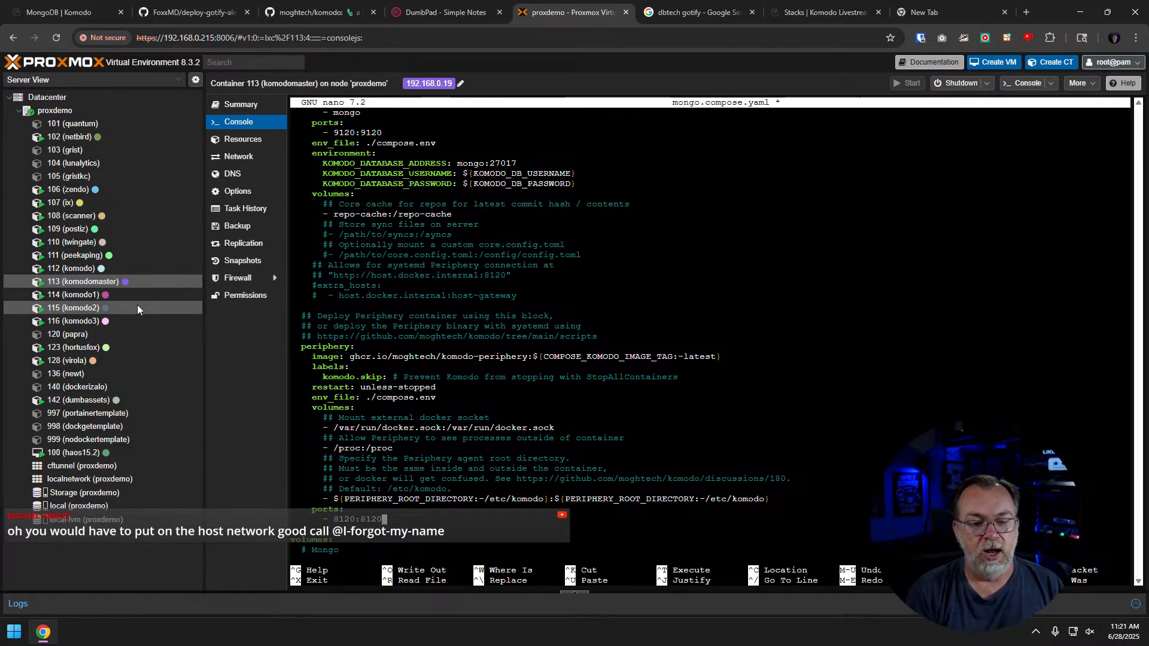
Save the compose file and redeploy the stack with docker compose -f mongo.compose.yaml up -d
{"action": "key", "text": "ctrl+x"}
{"action": "key", "text": "y"}
{"action": "key", "text": "Return"}
{"action": "type", "text": "docker compose -f mongo.compose.yaml up -d"}
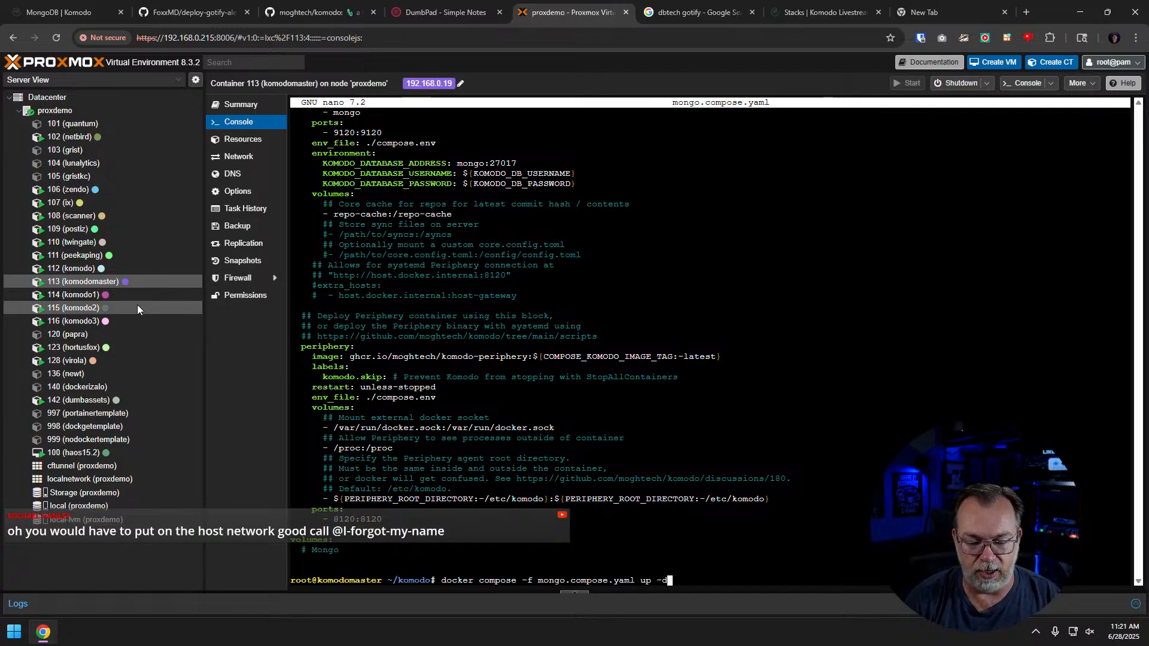
{"action": "key", "text": "Return"}
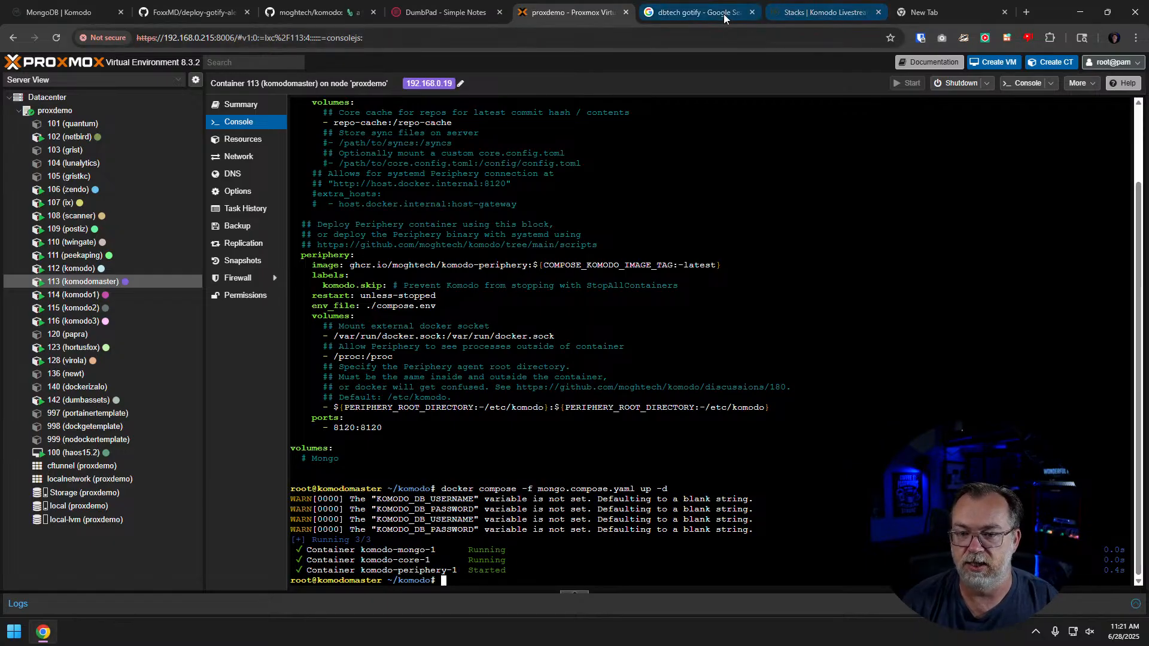
Switch to Komodo, open the localhost server and copy the IP address from its region
{"action": "left_click", "coordinate": [820, 12]}
{"action": "left_click", "coordinate": [137, 217]}
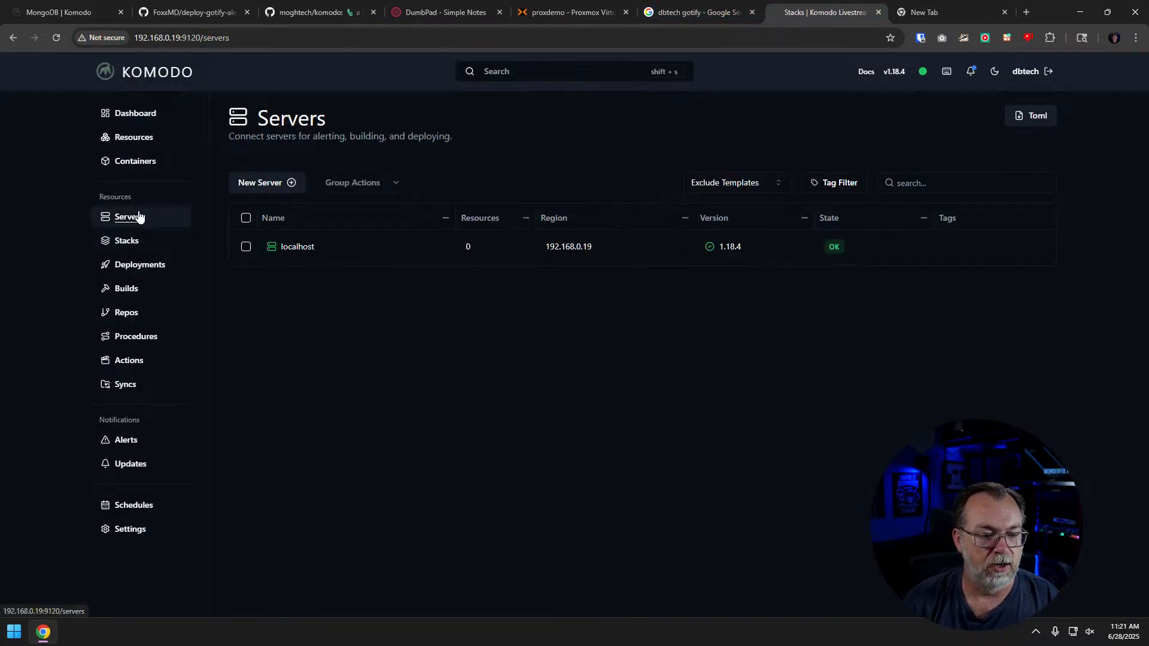
{"action": "left_click", "coordinate": [300, 246]}
{"action": "scroll", "coordinate": [417, 523], "scroll_direction": "down", "scroll_amount": 2}
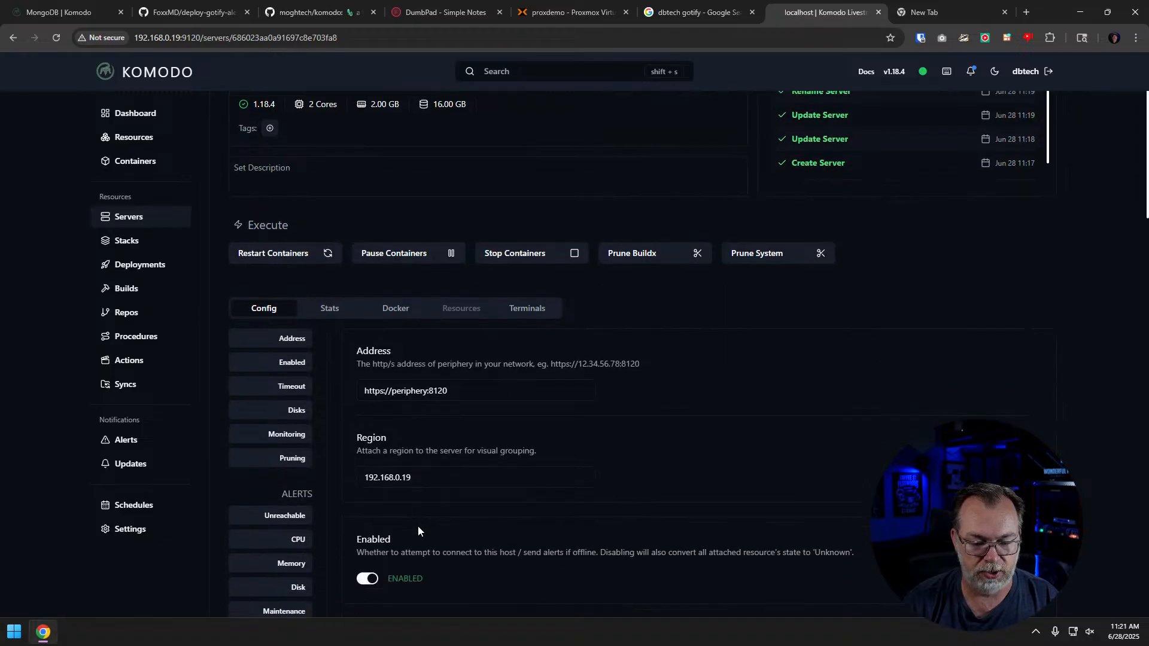
{"action": "double_click", "coordinate": [417, 477]}
{"action": "key", "text": "ctrl+c"}
{"action": "double_click", "coordinate": [407, 391]}
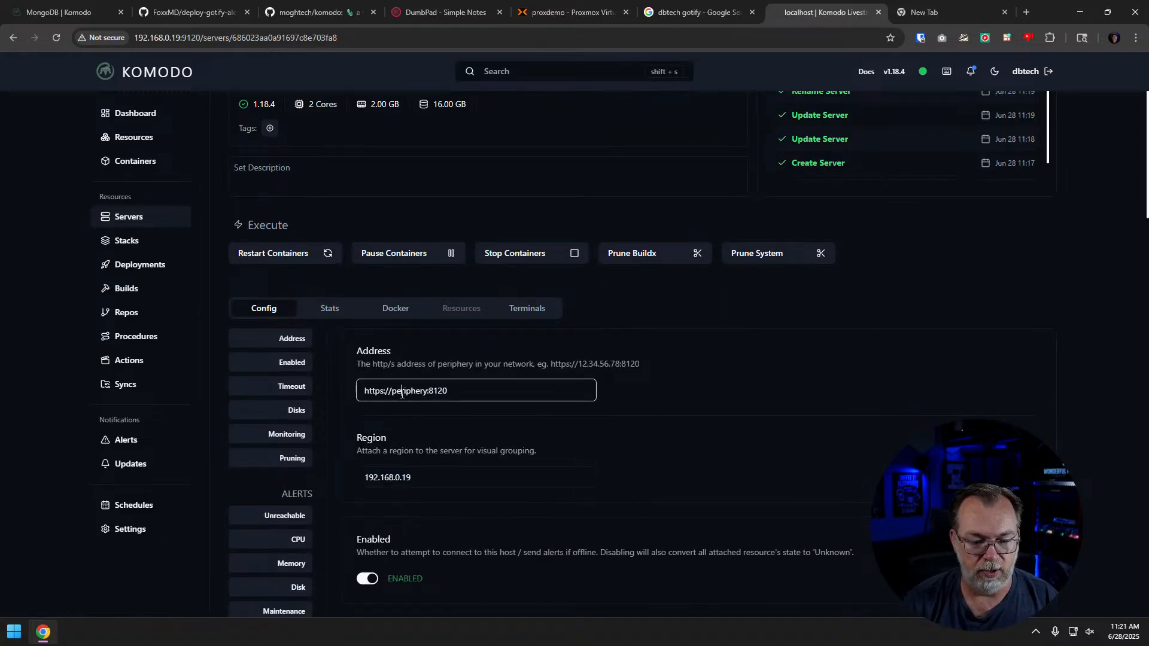
{"action": "key", "text": "ctrl+v"}
{"action": "left_click", "coordinate": [1039, 319]}
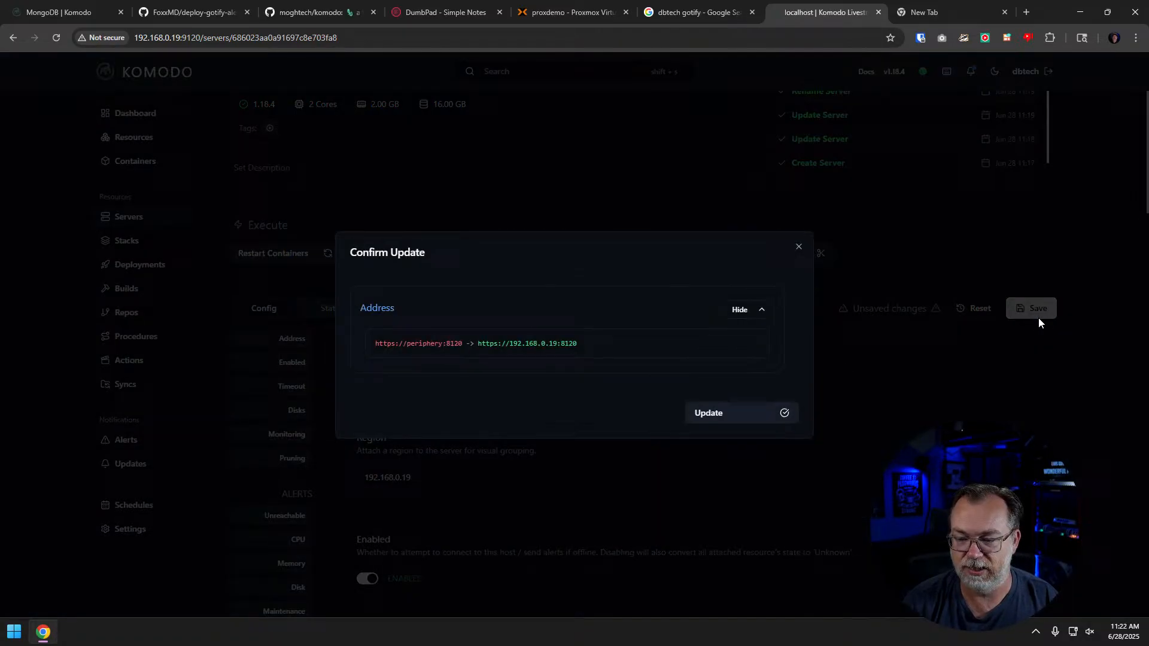
{"action": "left_click", "coordinate": [736, 414]}
{"action": "left_click", "coordinate": [736, 414]}
Check the localhost server's status and configuration, and view the list of stacks
{"action": "scroll", "coordinate": [566, 375], "scroll_direction": "up", "scroll_amount": 2}
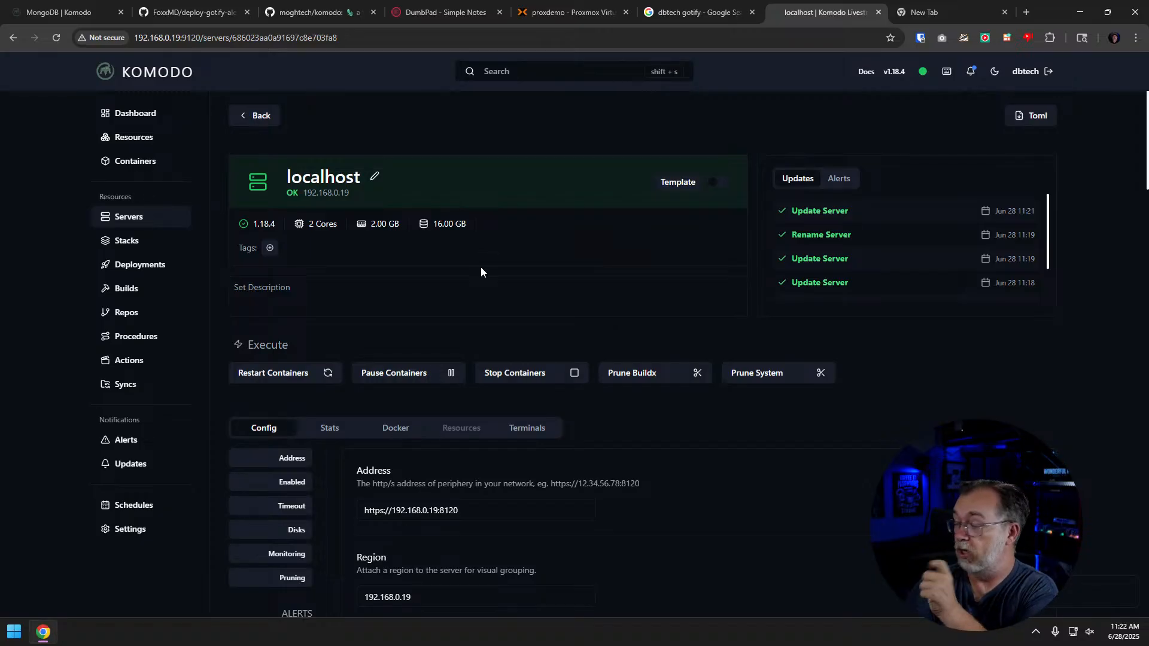
{"action": "scroll", "coordinate": [477, 270], "scroll_direction": "down", "scroll_amount": 2}
{"action": "scroll", "coordinate": [479, 277], "scroll_direction": "down", "scroll_amount": 3}
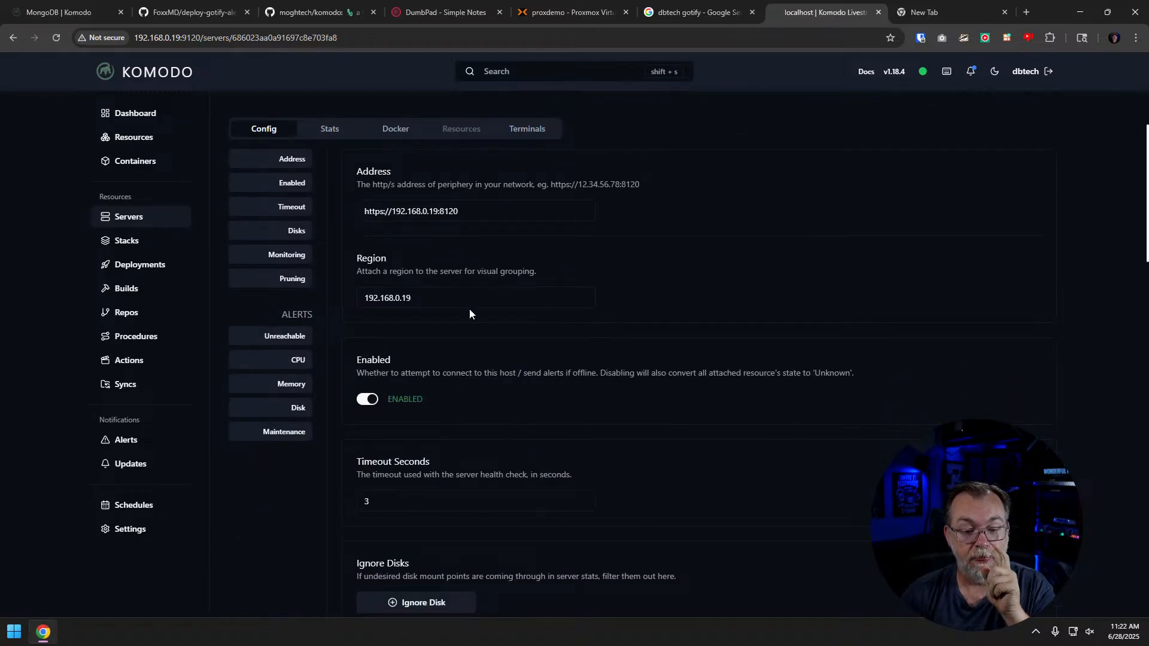
{"action": "scroll", "coordinate": [470, 311], "scroll_direction": "up", "scroll_amount": 3}
{"action": "left_click", "coordinate": [125, 241]}
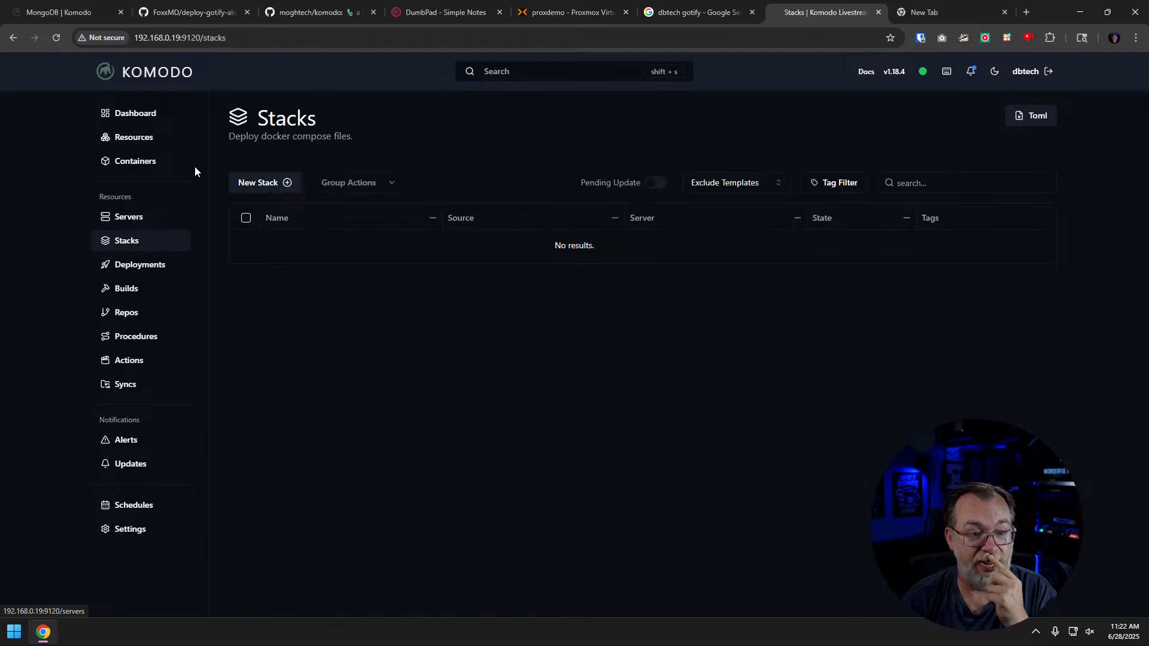
Switch to Proxmox, open the dumbassets container's console, move up one directory from komodo and list its contents
{"action": "left_click", "coordinate": [534, 13]}
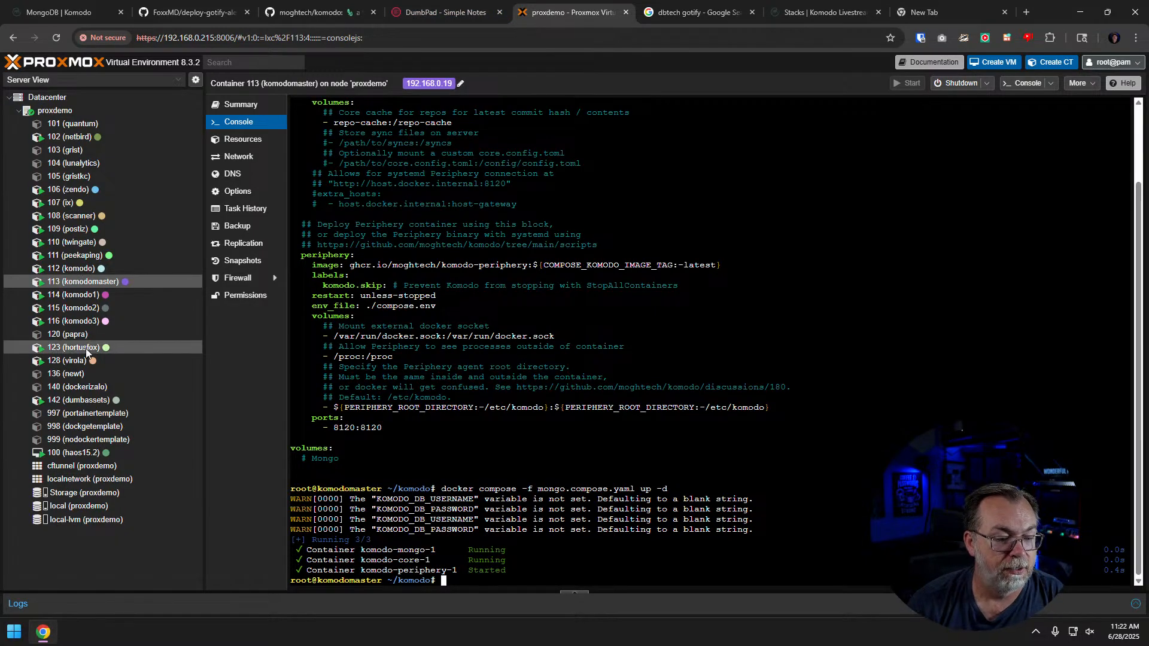
{"action": "left_click", "coordinate": [93, 401]}
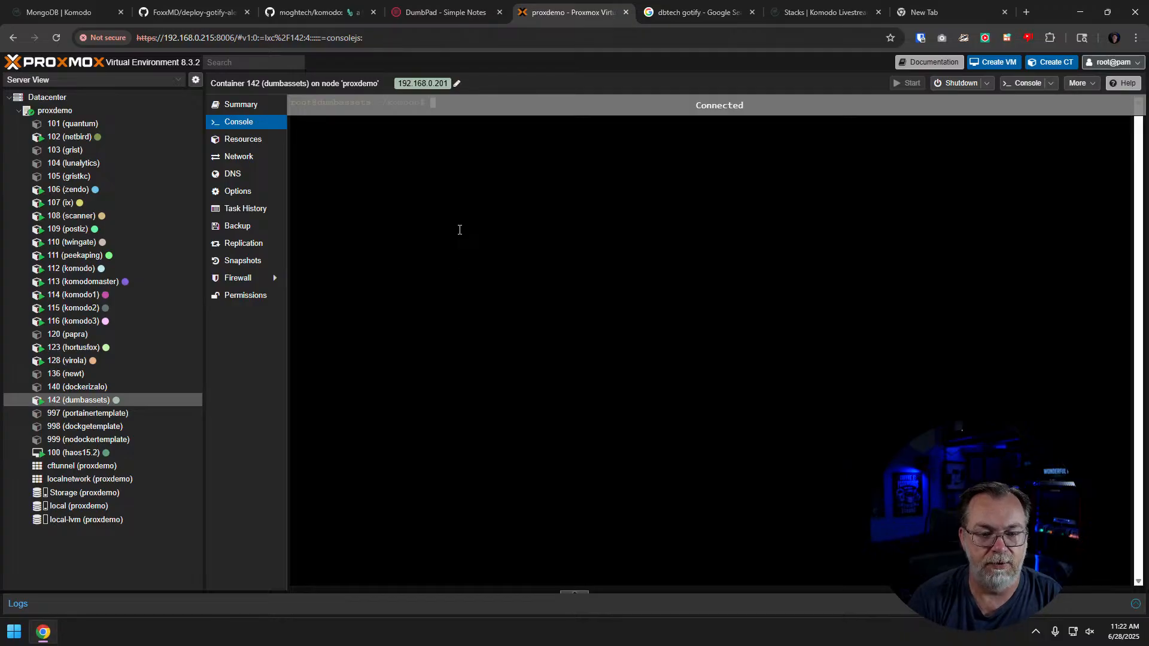
{"action": "type", "text": "cd ."}
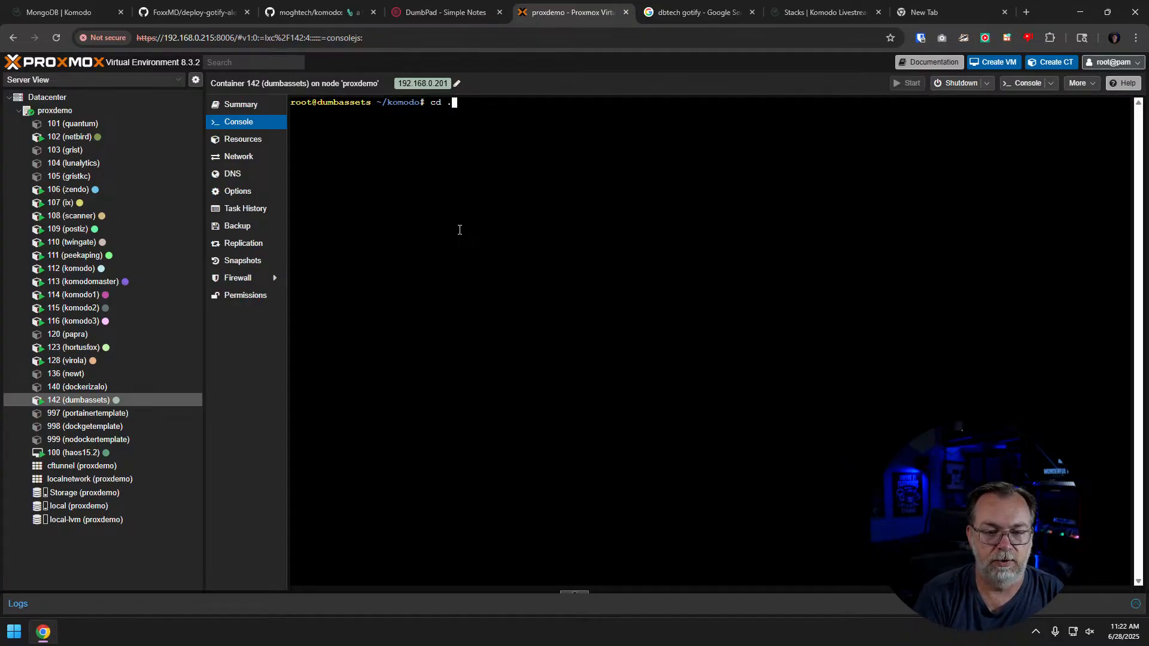
{"action": "type", "text": "."}
{"action": "key", "text": "Return"}
{"action": "type", "text": "ls"}
{"action": "key", "text": "Return"}
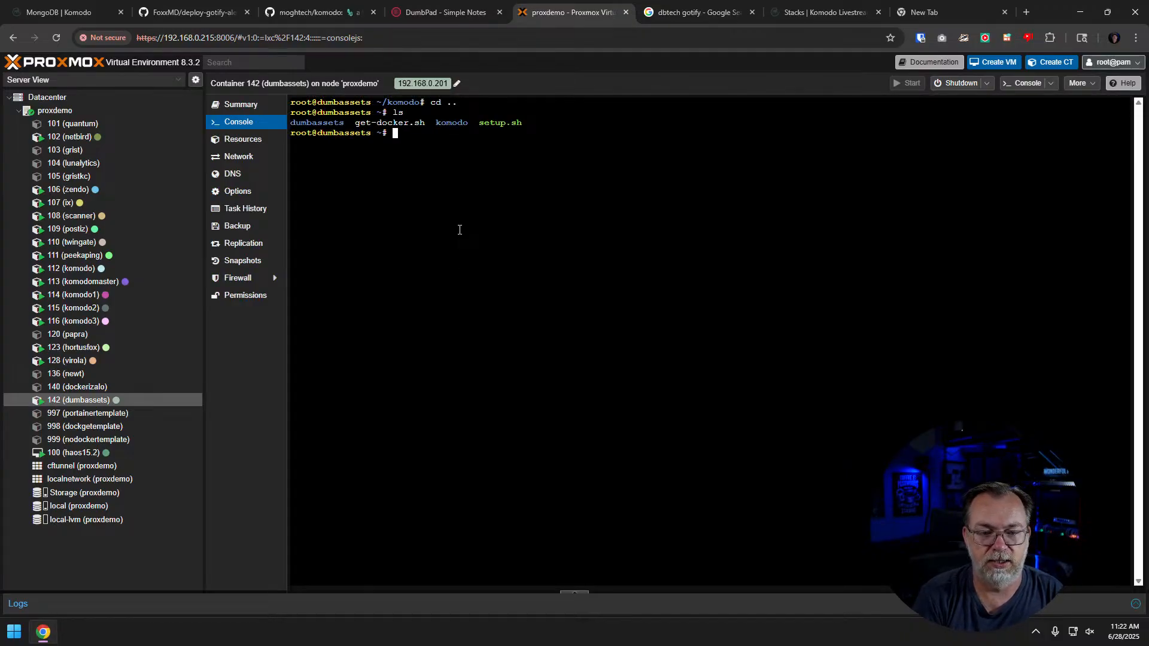
Enter the dumbassets directory, list its files and open docker-compose.yml in nano
{"action": "type", "text": "cd du"}
{"action": "key", "text": "Tab"}
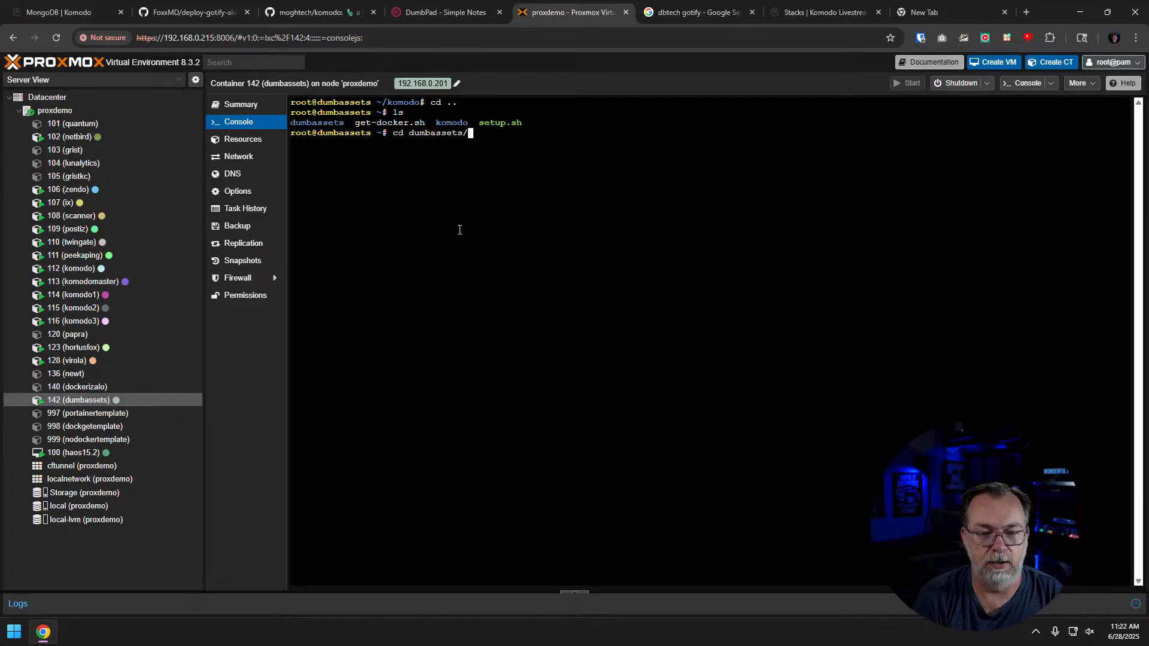
{"action": "key", "text": "Return"}
{"action": "type", "text": "ls"}
{"action": "key", "text": "Return"}
{"action": "type", "text": "n"}
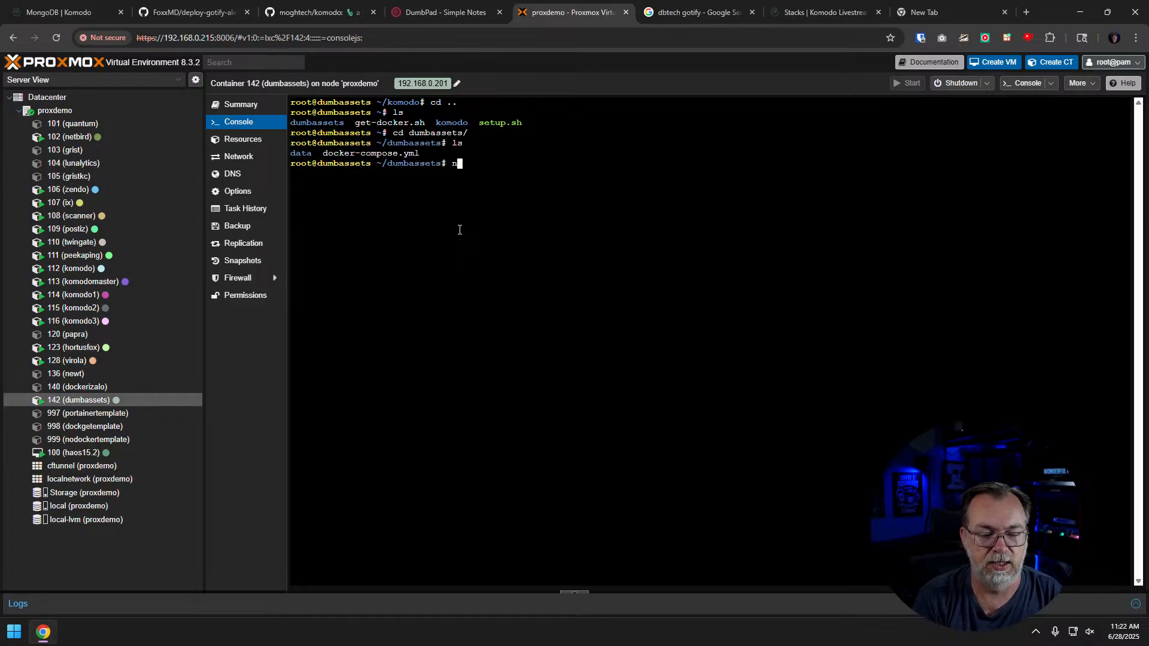
{"action": "type", "text": "ano do"}
{"action": "key", "text": "Tab"}
{"action": "key", "text": "Return"}
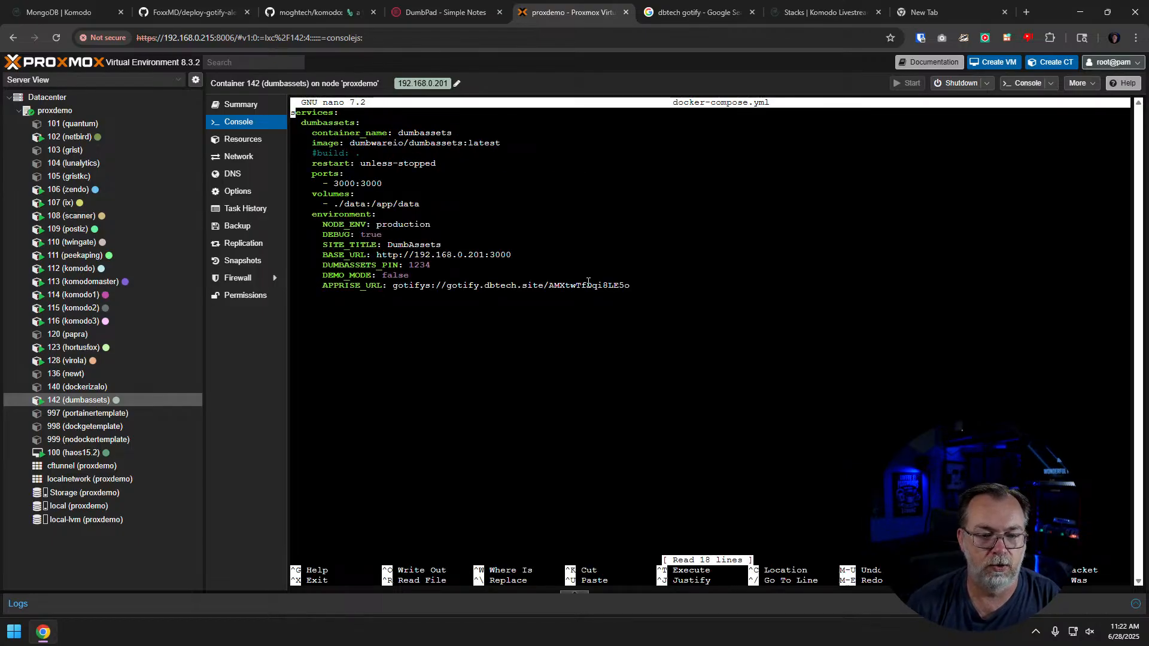
Copy the entire contents of the dumbassets docker-compose.yml file
{"action": "left_click_drag", "start_coordinate": [634, 286], "coordinate": [285, 118]}
{"action": "right_click", "coordinate": [346, 147]}
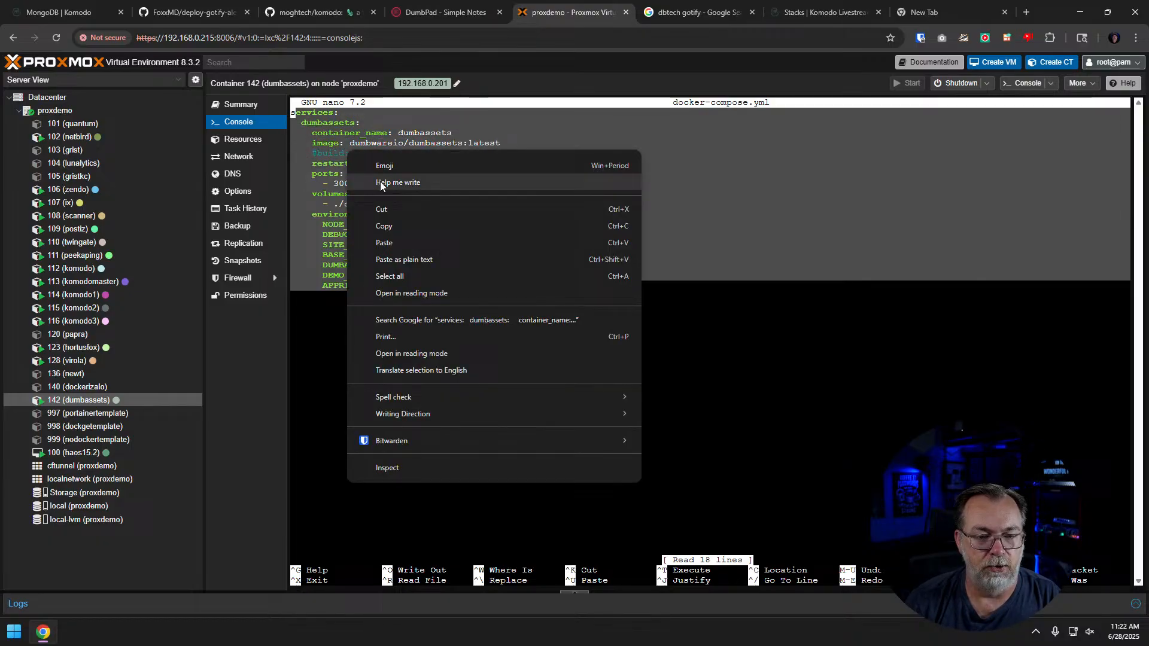
{"action": "left_click", "coordinate": [383, 227]}
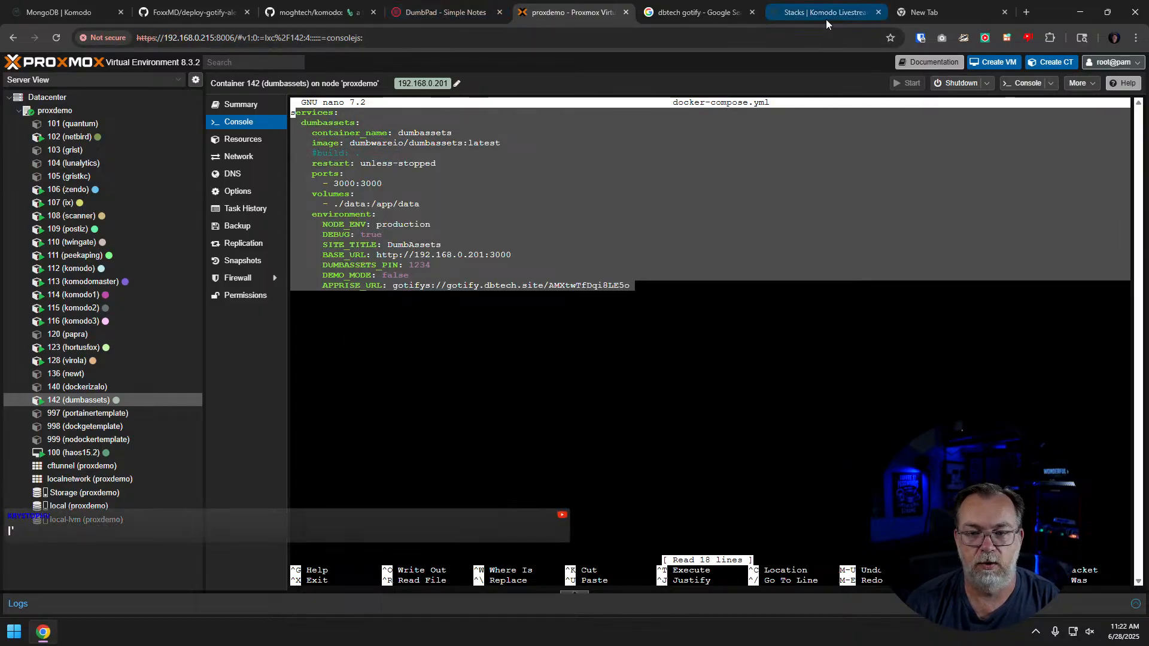
Switch to Komodo and create a new stack named assets
{"action": "left_click", "coordinate": [868, 13]}
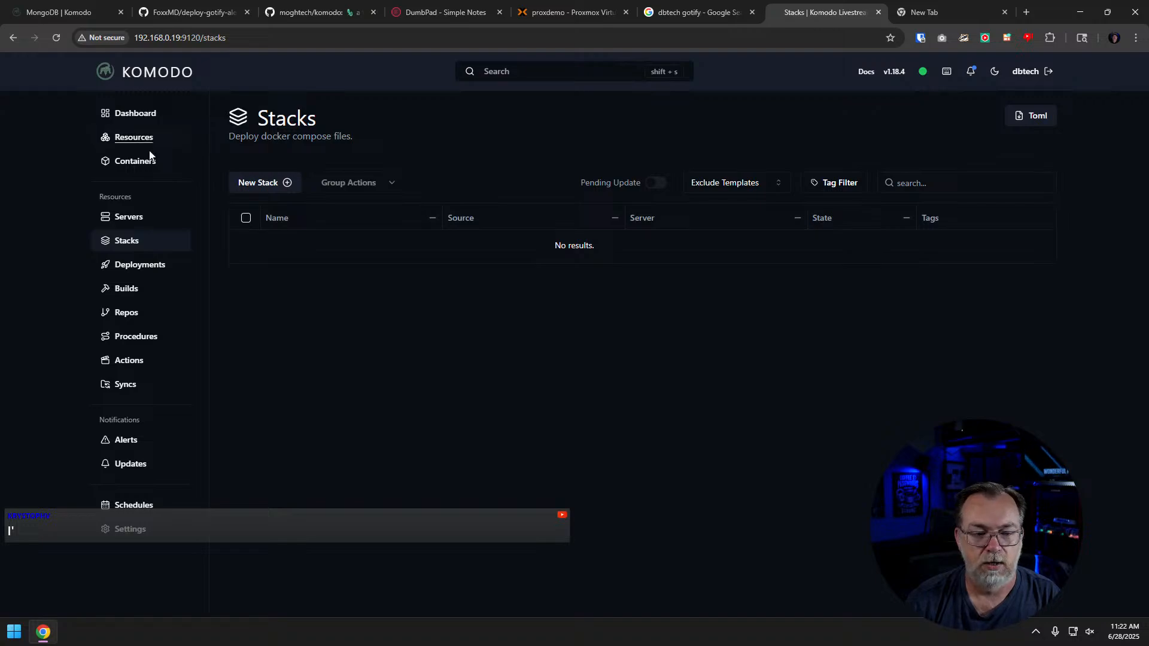
{"action": "left_click", "coordinate": [252, 183]}
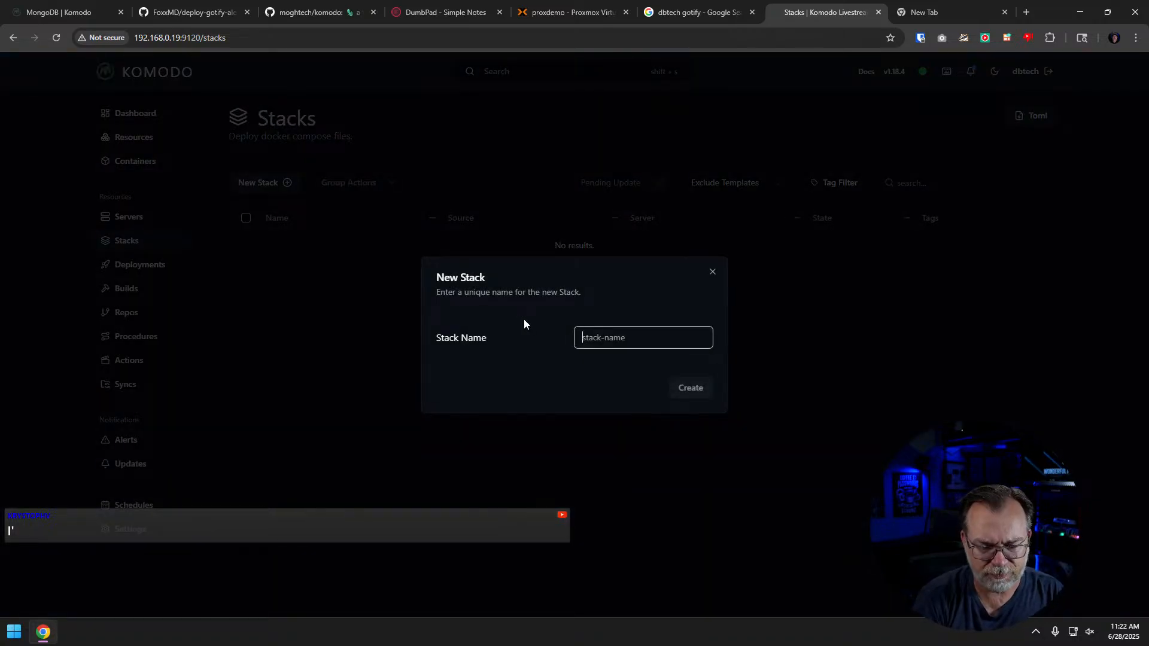
{"action": "type", "text": "assets"}
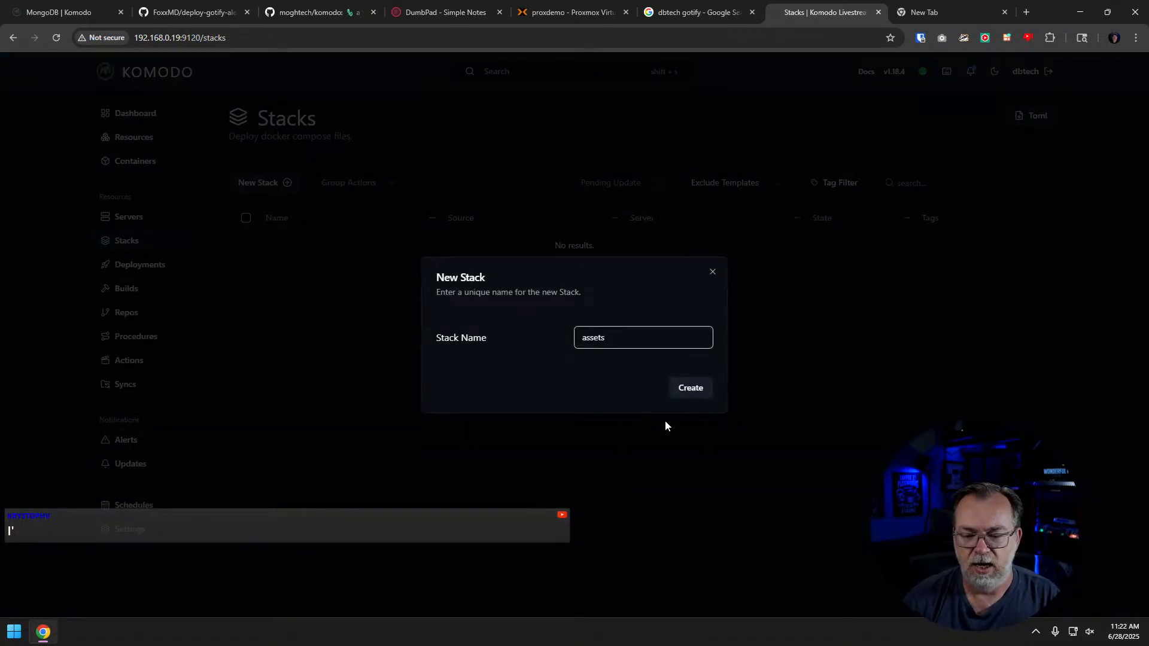
{"action": "left_click", "coordinate": [691, 388]}
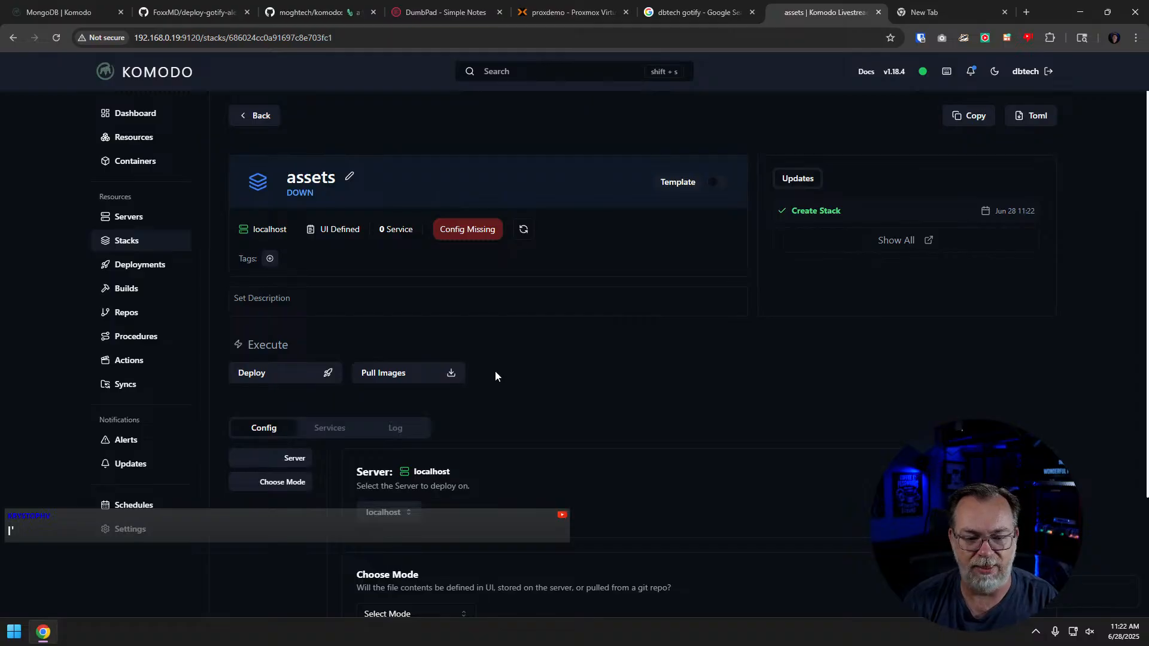
Assign the assets stack to the localhost server and set its mode to UI Defined
{"action": "scroll", "coordinate": [520, 407], "scroll_direction": "down", "scroll_amount": 3}
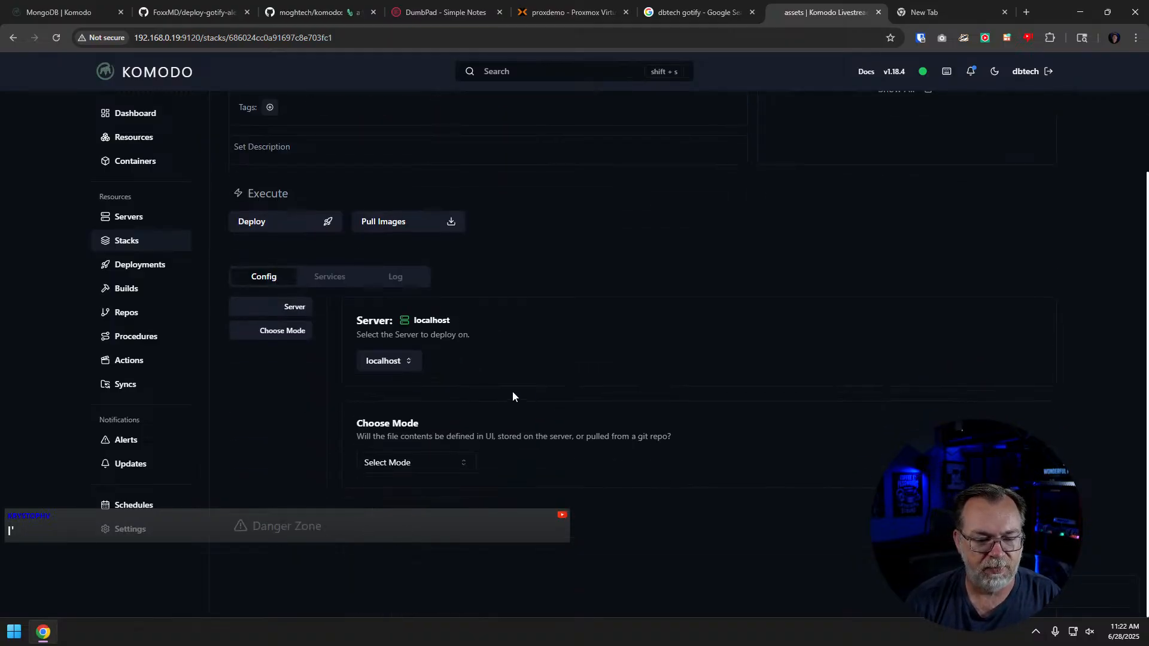
{"action": "left_click", "coordinate": [398, 367]}
{"action": "left_click", "coordinate": [394, 435]}
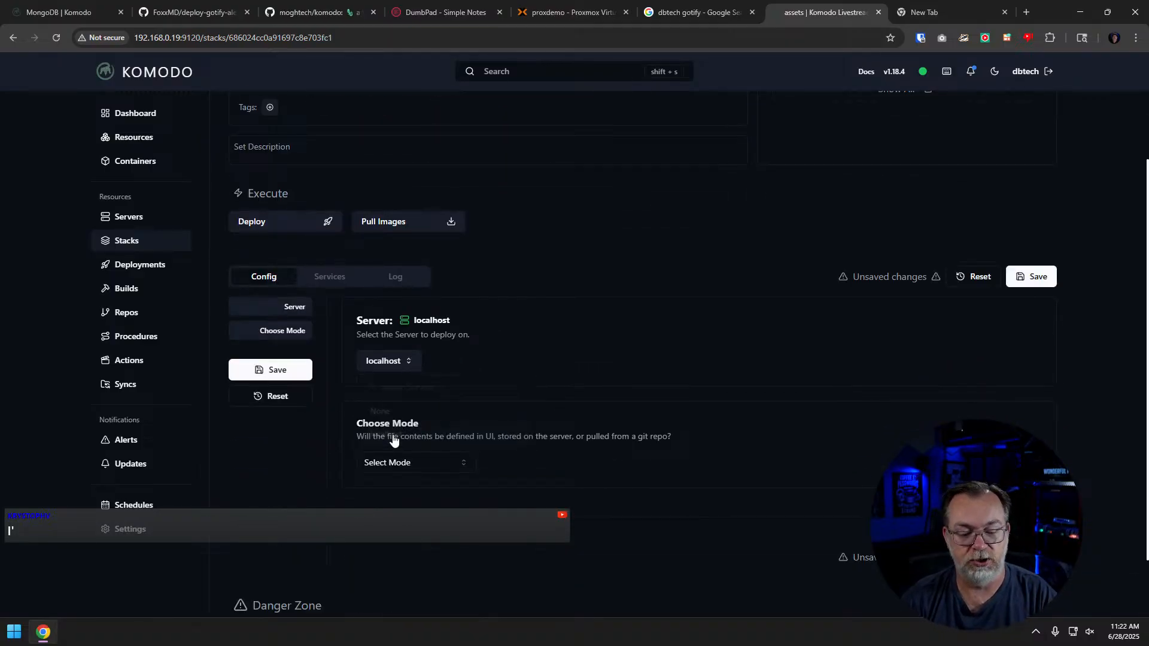
{"action": "left_click", "coordinate": [396, 464]}
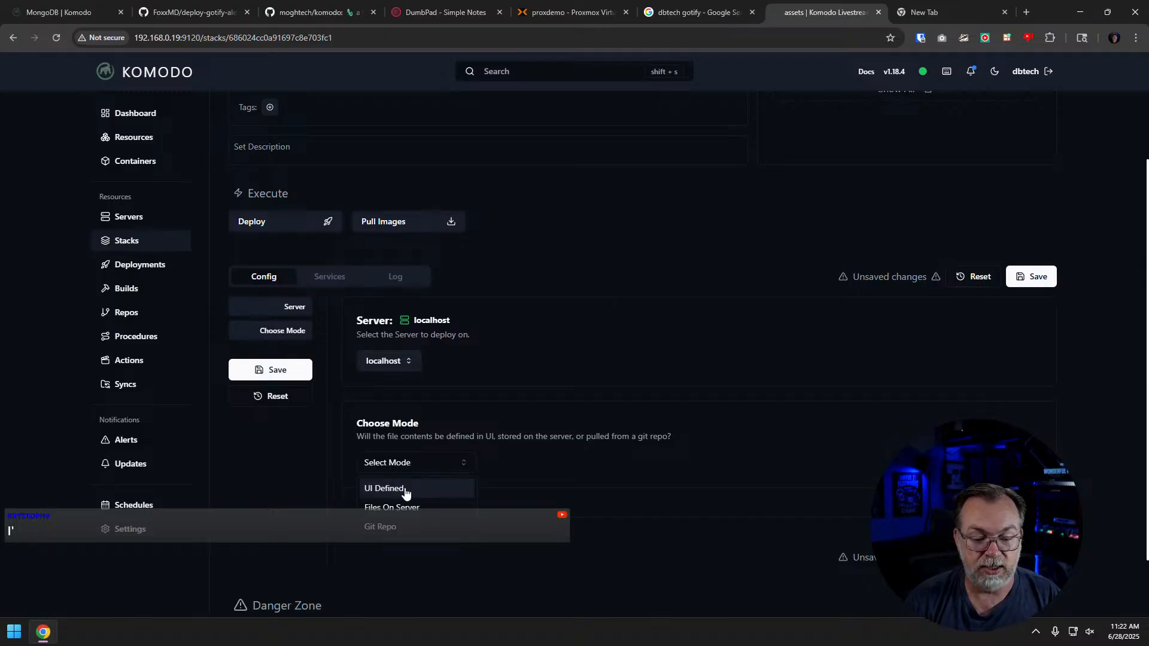
{"action": "left_click", "coordinate": [405, 487]}
Replace the stack's default compose file contents with the copied dumbassets configuration, including its PIN and notification token
{"action": "scroll", "coordinate": [439, 460], "scroll_direction": "down", "scroll_amount": 3}
{"action": "left_click", "coordinate": [486, 415]}
{"action": "key", "text": "ctrl+a"}
{"action": "key", "text": "ctrl+v"}
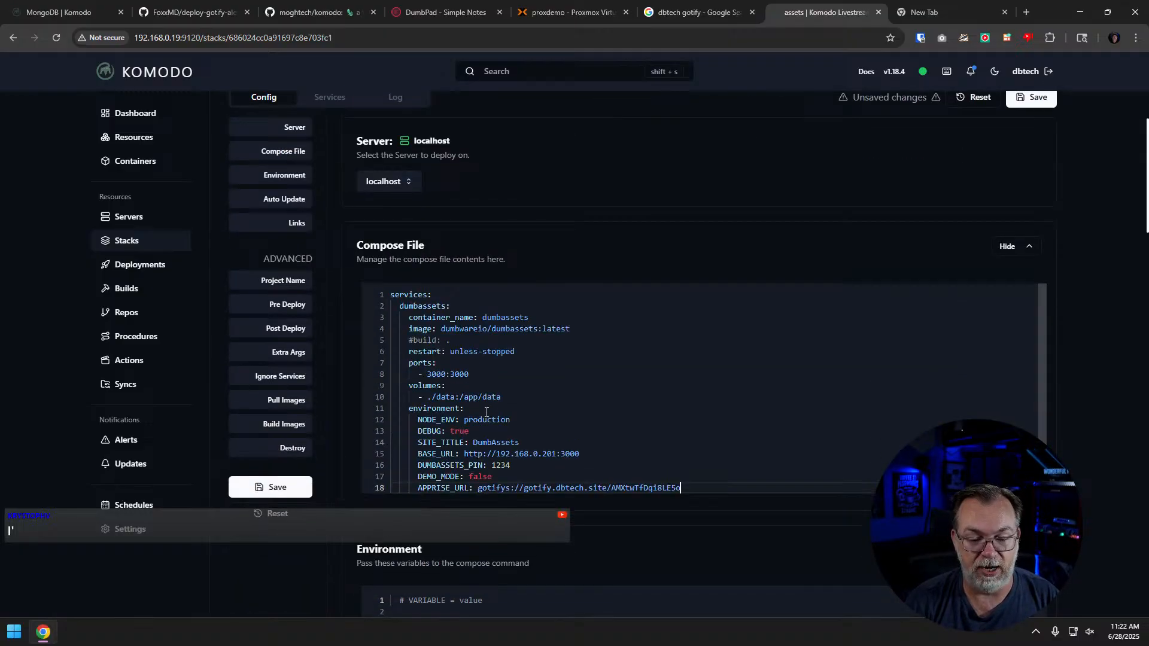
Delete the APPRISE_URL line from the end of the stack's compose file
{"action": "left_click_drag", "start_coordinate": [682, 488], "coordinate": [417, 487]}
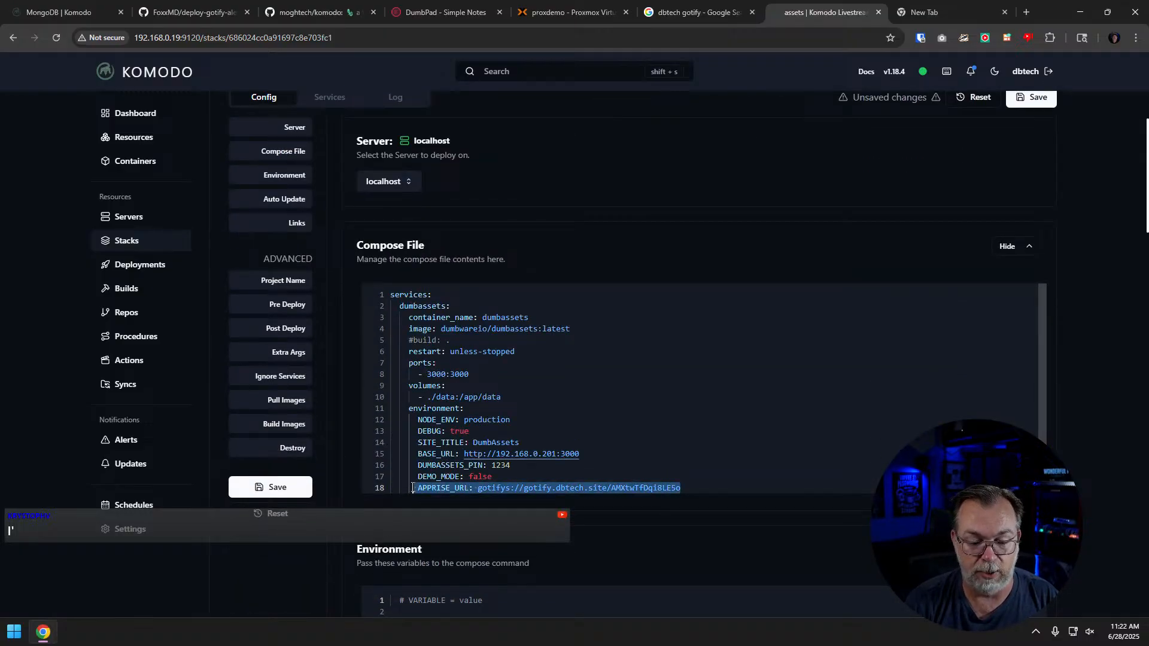
{"action": "key", "text": "BackSpace"}
{"action": "key", "text": "BackSpace"}
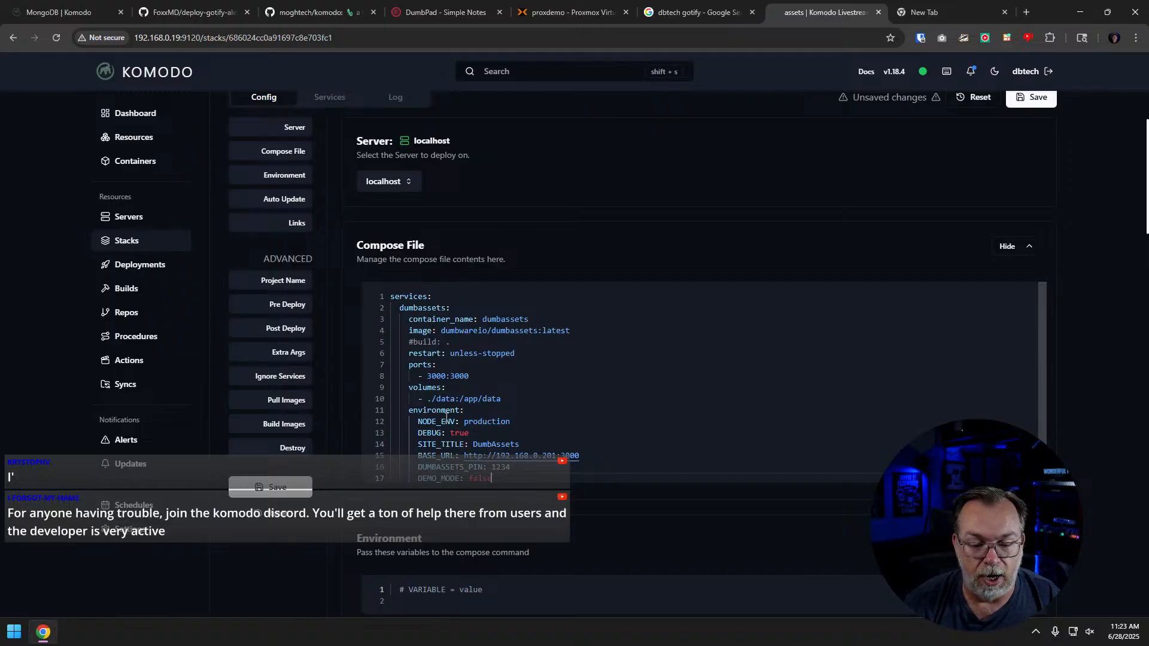
Change the host path of the data volume in the compose file to /home/docker/assets/data
{"action": "left_click", "coordinate": [432, 398]}
{"action": "key", "text": "BackSpace"}
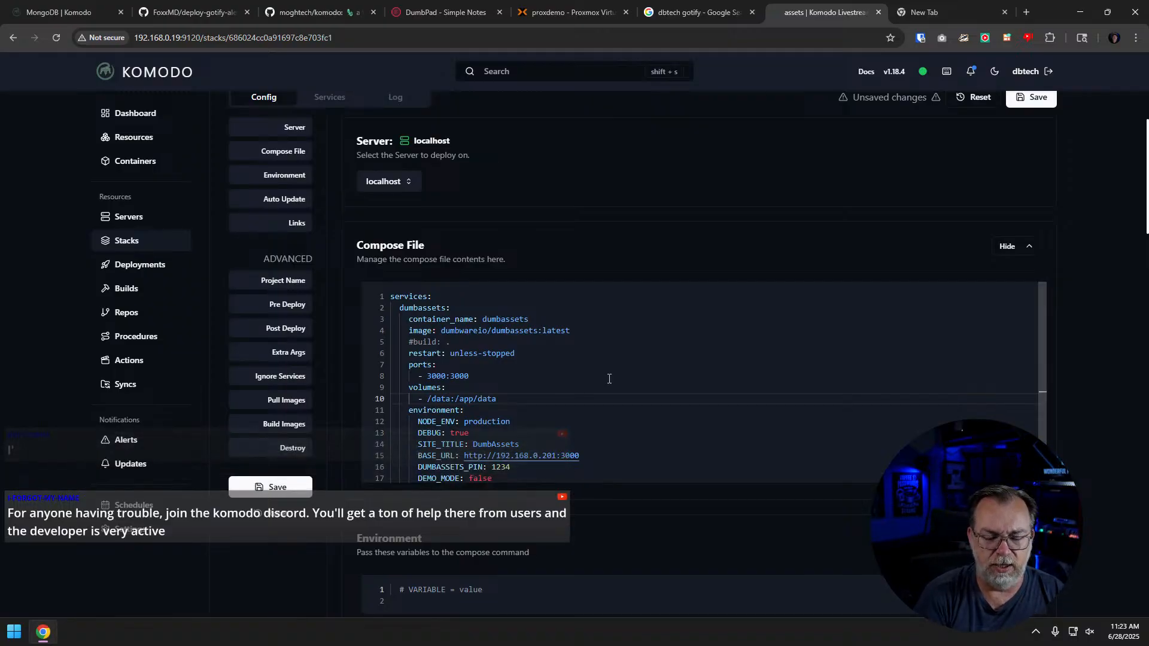
{"action": "type", "text": "home/"}
{"action": "key", "text": "BackSpace"}
{"action": "key", "text": "BackSpace"}
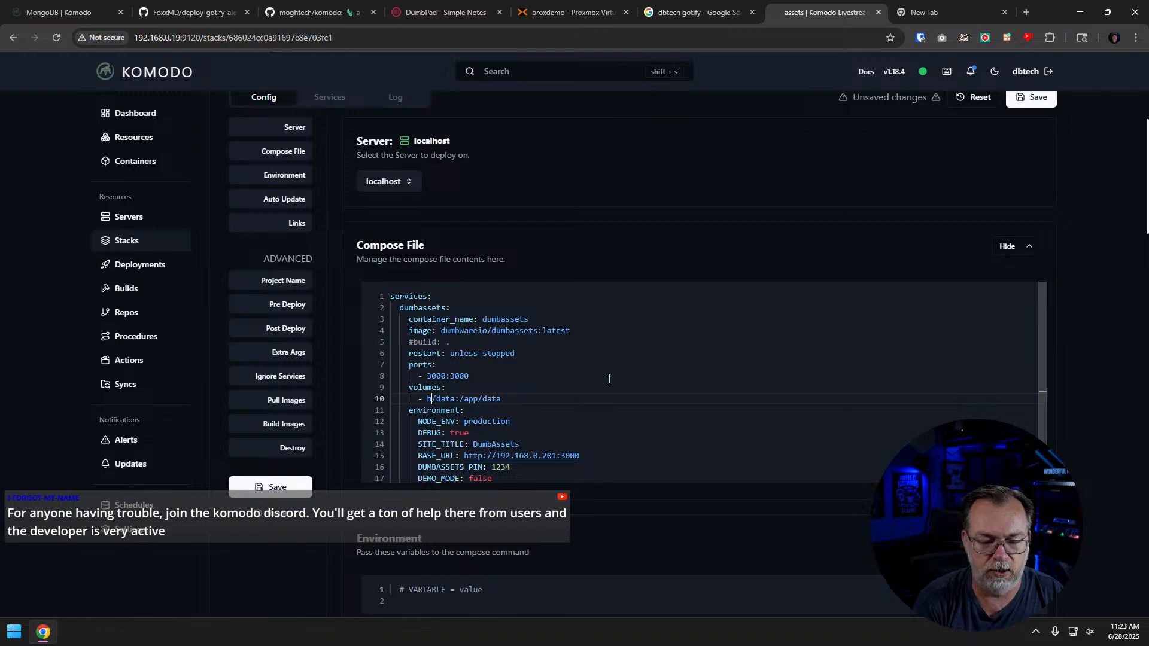
{"action": "type", "text": "/home/docker/"}
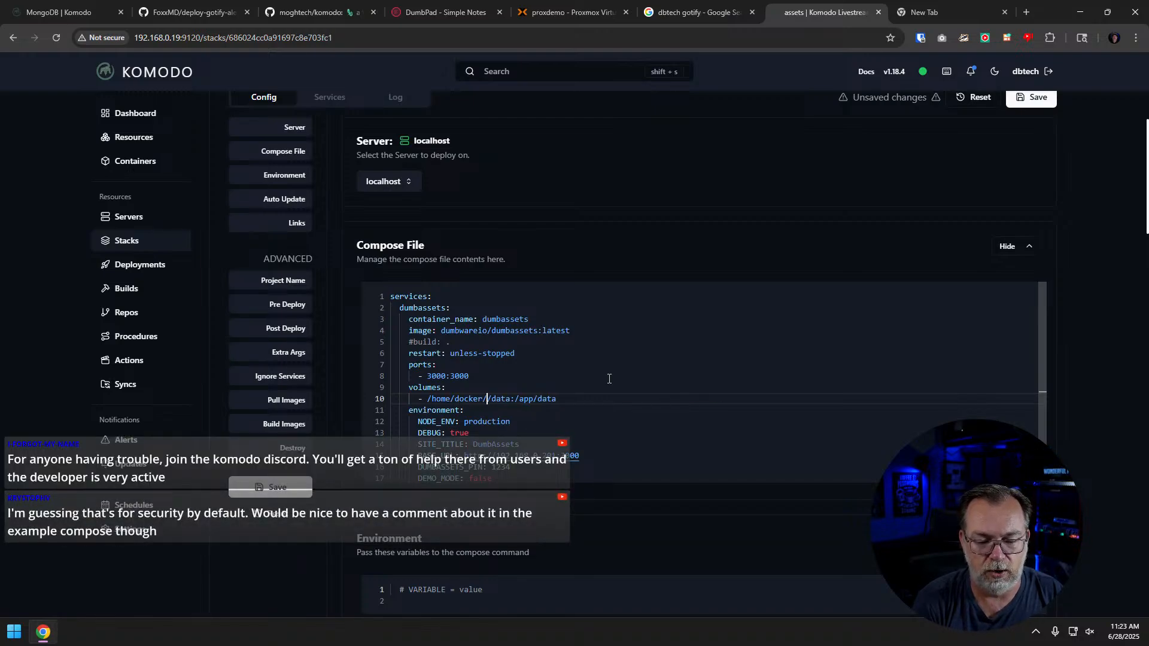
{"action": "type", "text": "assets"}
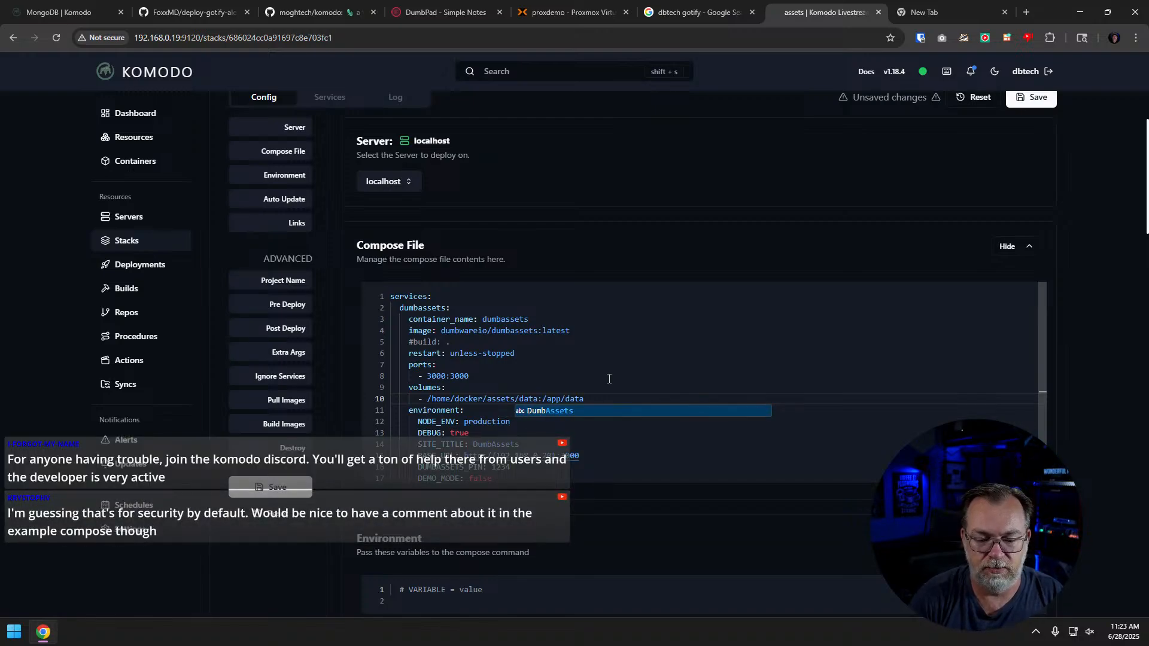
{"action": "left_click", "coordinate": [610, 378]}
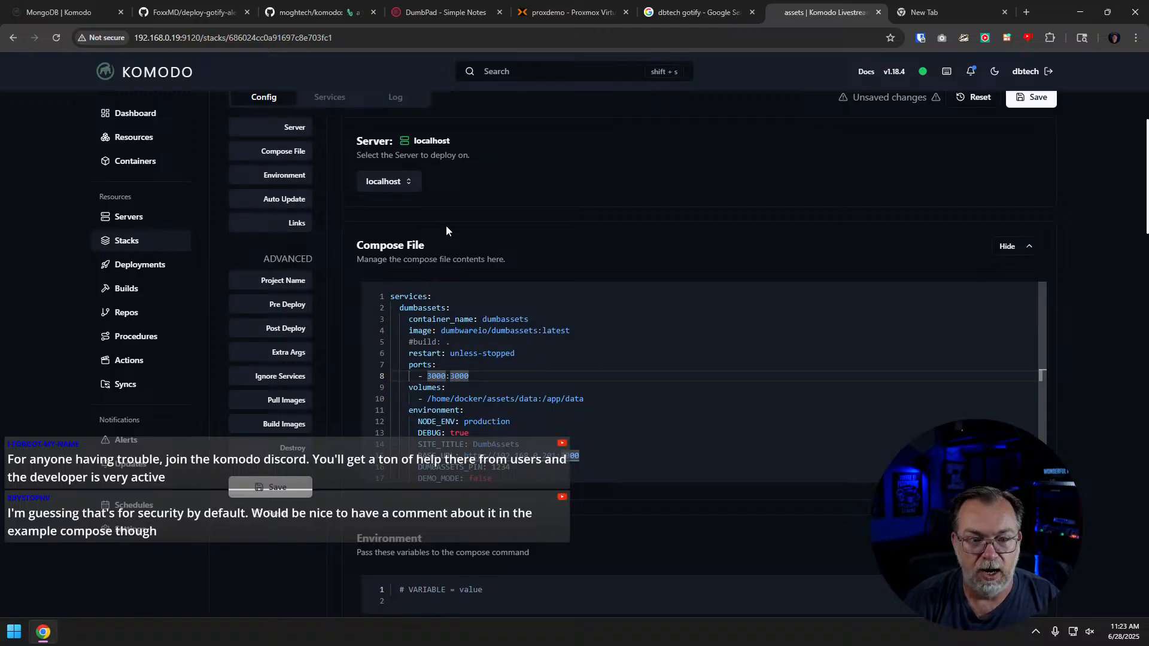
{"action": "left_click", "coordinate": [556, 456]}
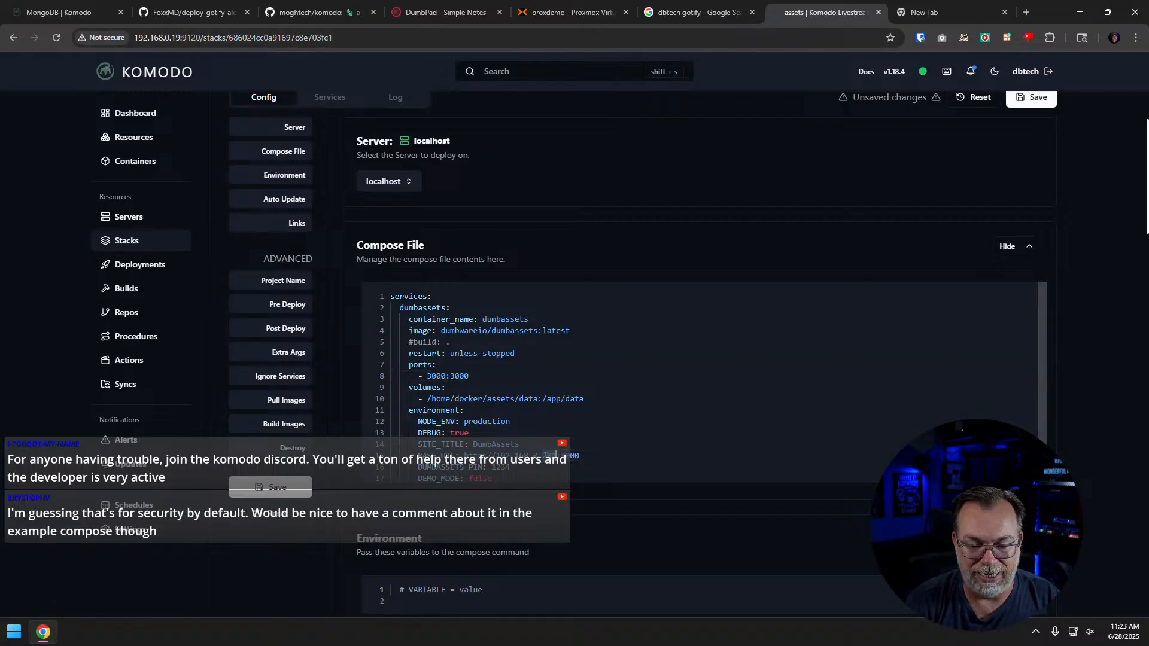
{"action": "type", "text": "19"}
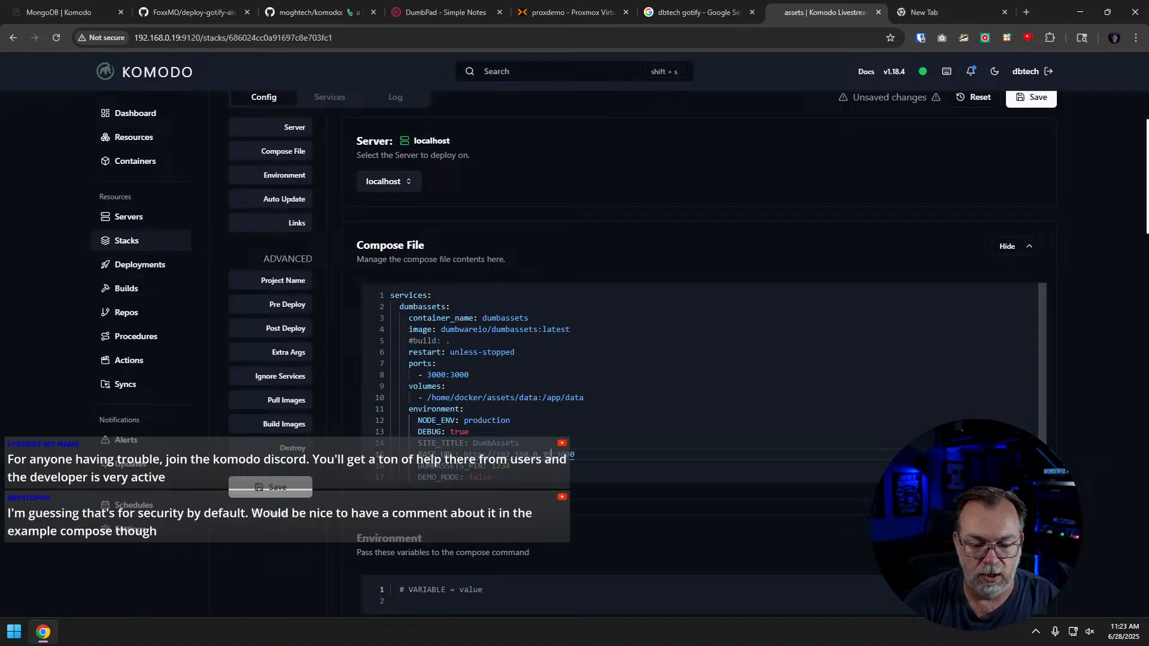
Enable Poll For Updates in the assets stack's auto update settings
{"action": "scroll", "coordinate": [850, 508], "scroll_direction": "down", "scroll_amount": 15}
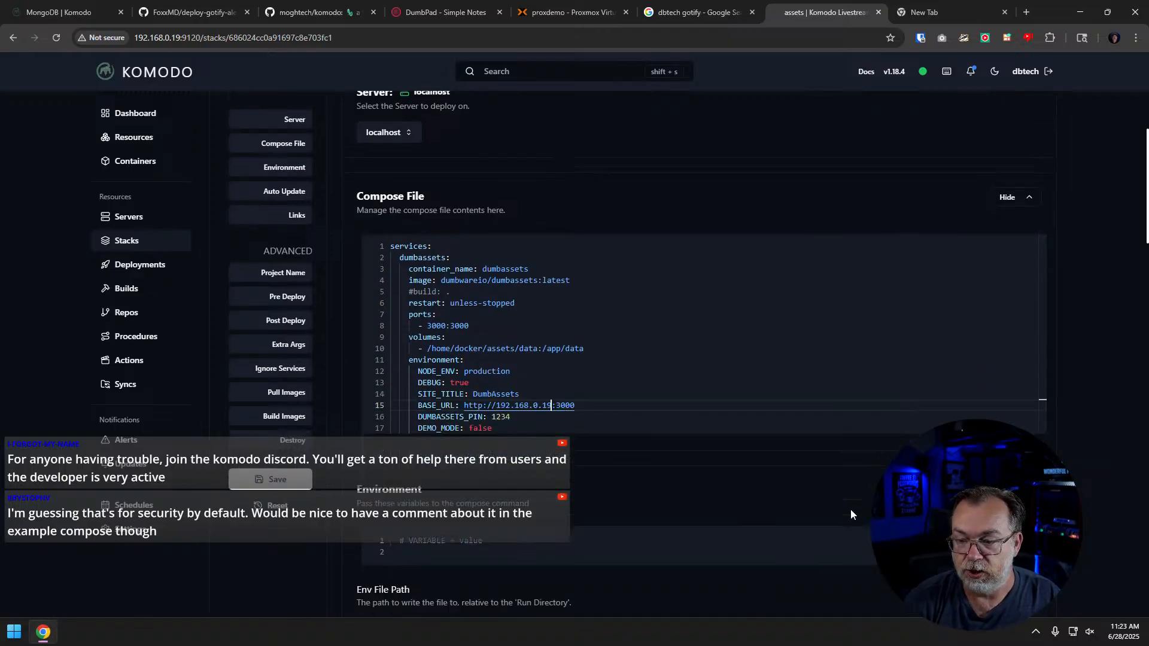
{"action": "scroll", "coordinate": [820, 505], "scroll_direction": "up", "scroll_amount": 15}
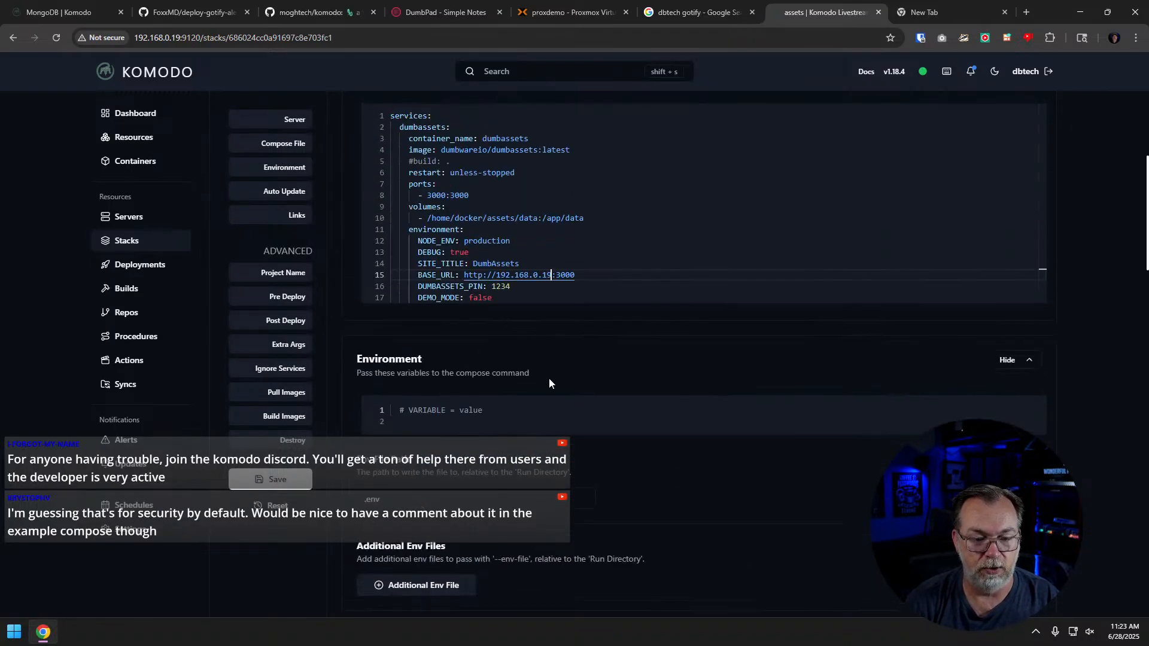
{"action": "scroll", "coordinate": [445, 374], "scroll_direction": "down", "scroll_amount": 2}
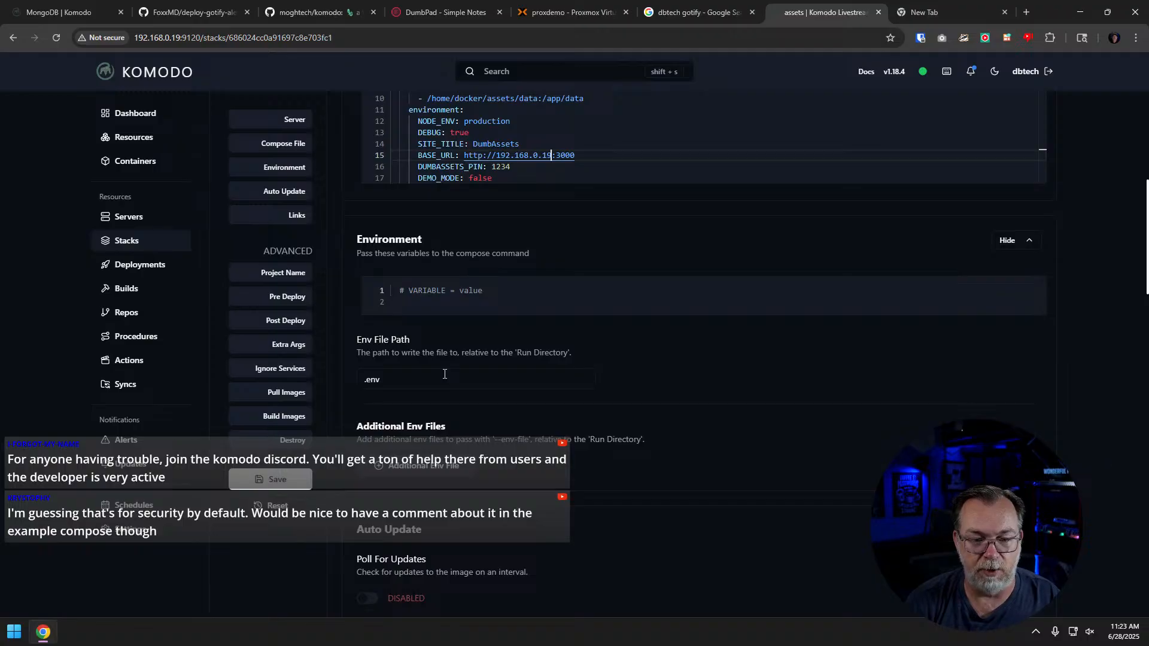
{"action": "scroll", "coordinate": [449, 389], "scroll_direction": "down", "scroll_amount": 2}
{"action": "scroll", "coordinate": [425, 398], "scroll_direction": "down", "scroll_amount": 1}
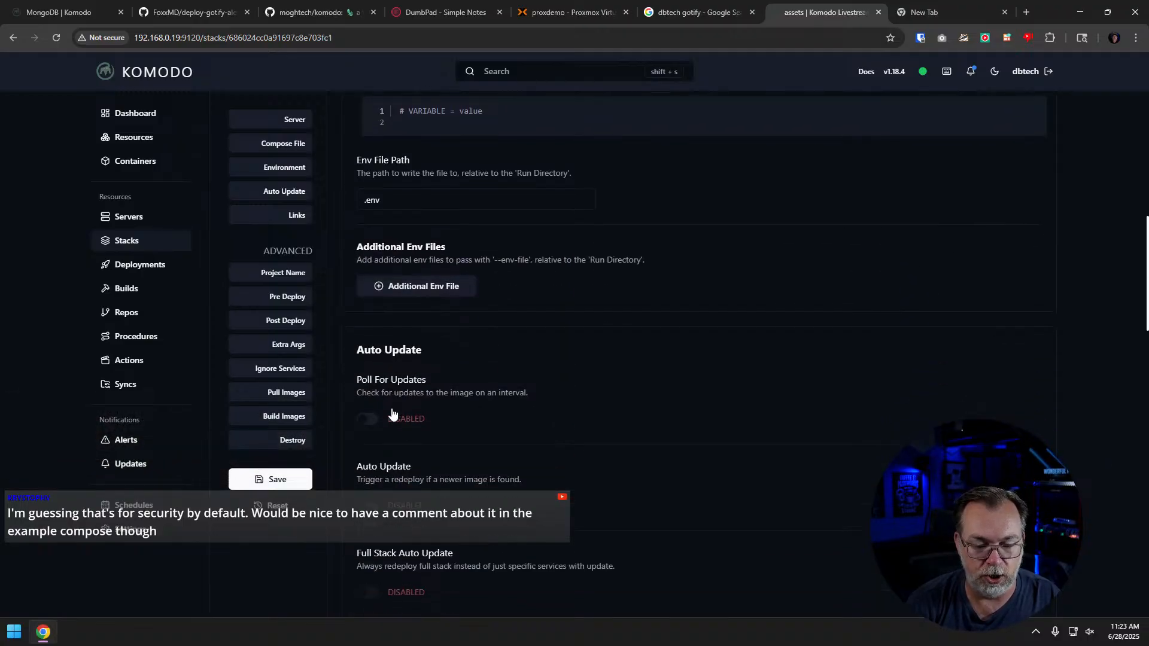
{"action": "left_click", "coordinate": [370, 421]}
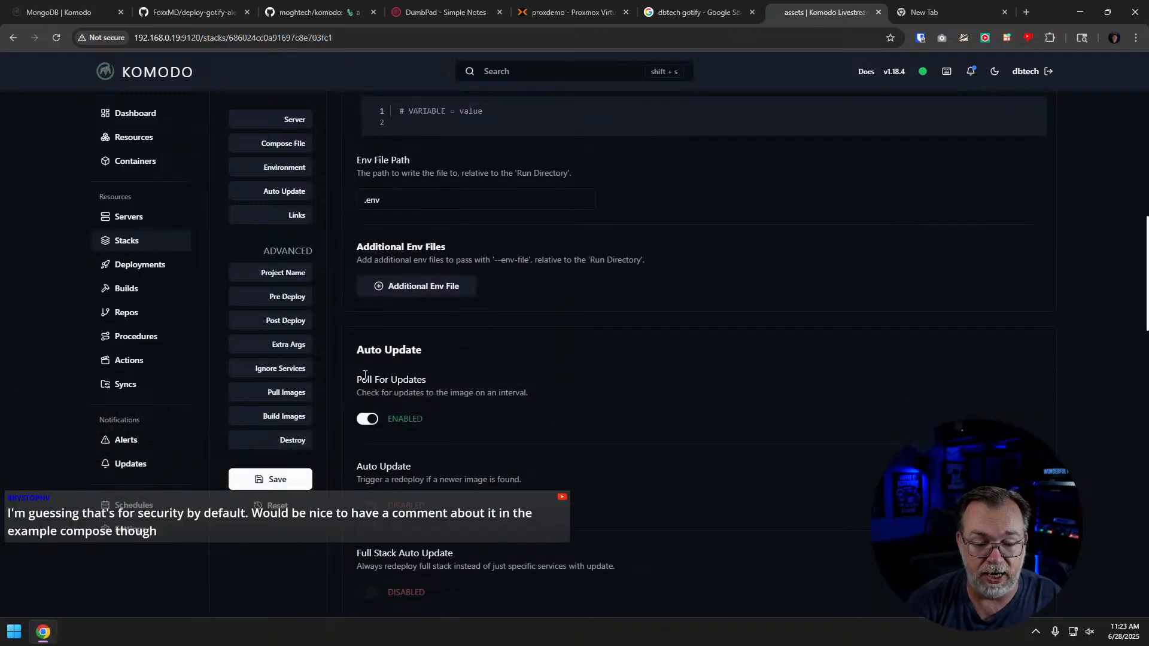
{"action": "left_click_drag", "start_coordinate": [358, 379], "coordinate": [461, 392]}
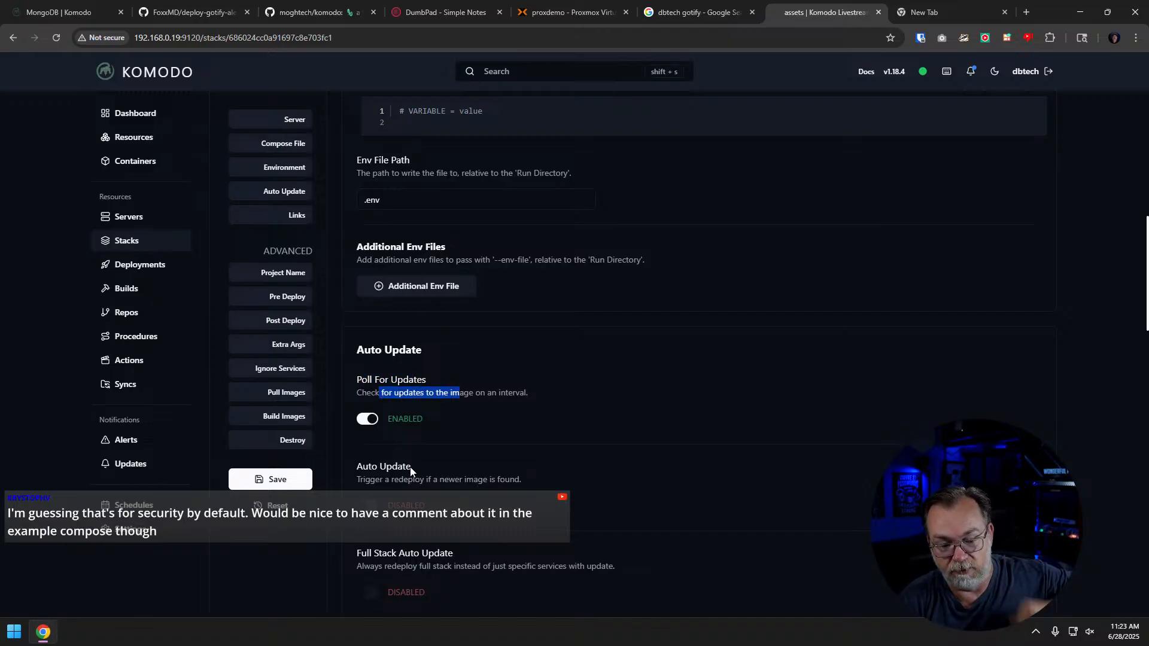
Review the stack's remaining auto update options, links and advanced deployment settings
{"action": "scroll", "coordinate": [456, 443], "scroll_direction": "down", "scroll_amount": 1}
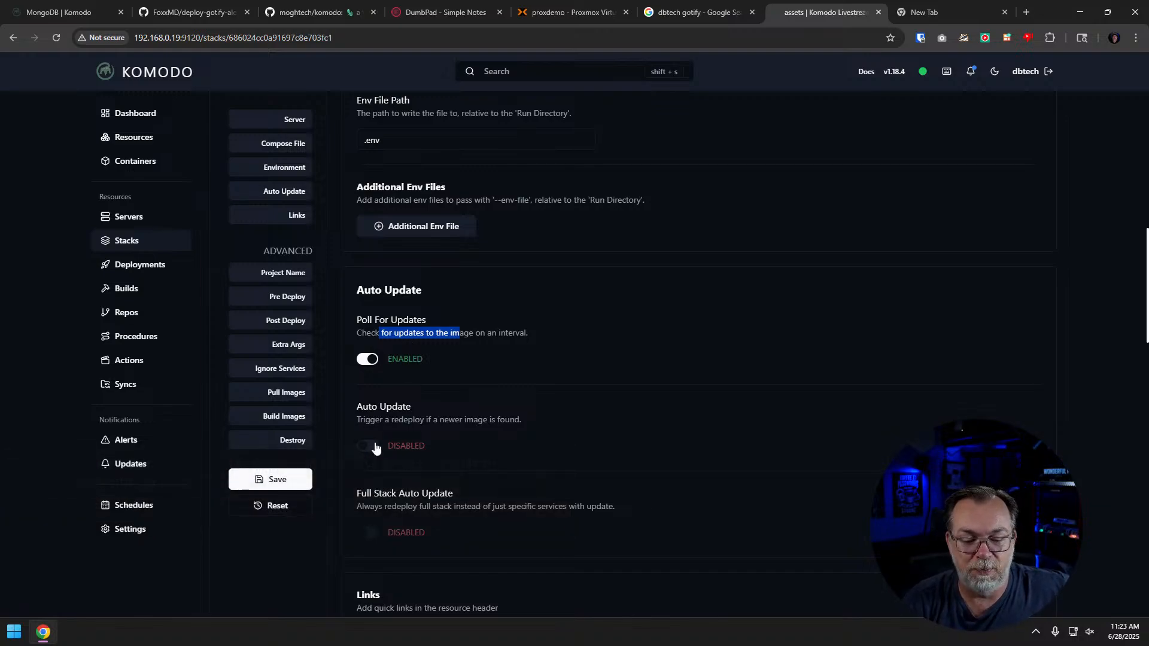
{"action": "scroll", "coordinate": [425, 419], "scroll_direction": "down", "scroll_amount": 2}
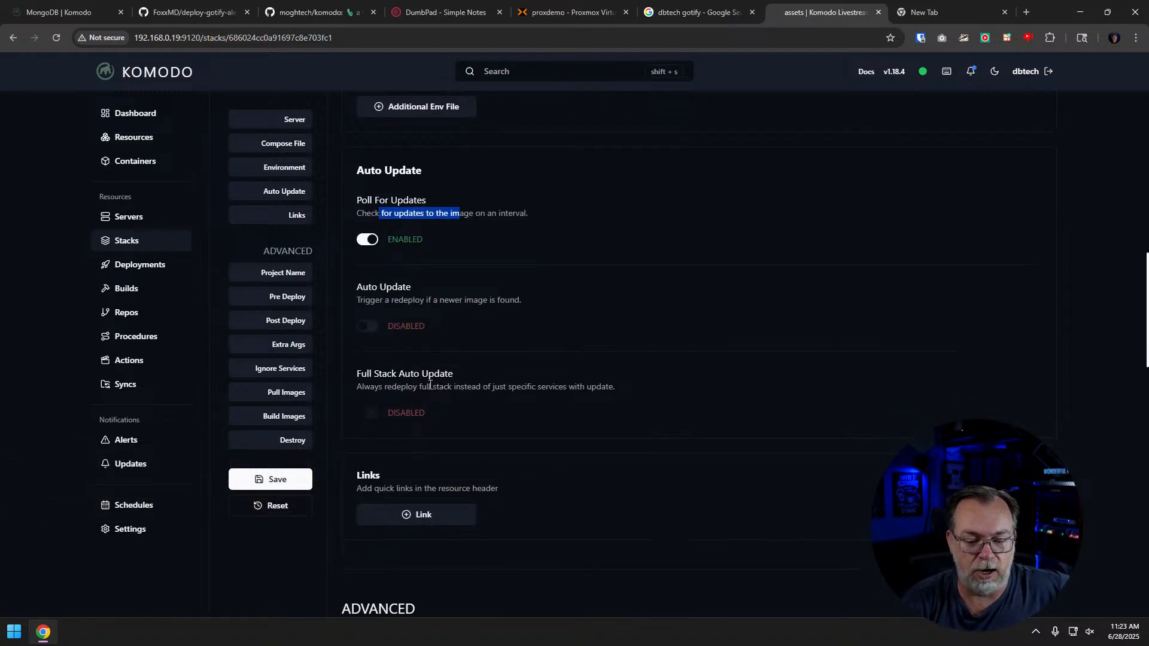
{"action": "scroll", "coordinate": [550, 429], "scroll_direction": "down", "scroll_amount": 5}
{"action": "scroll", "coordinate": [527, 362], "scroll_direction": "down", "scroll_amount": 3}
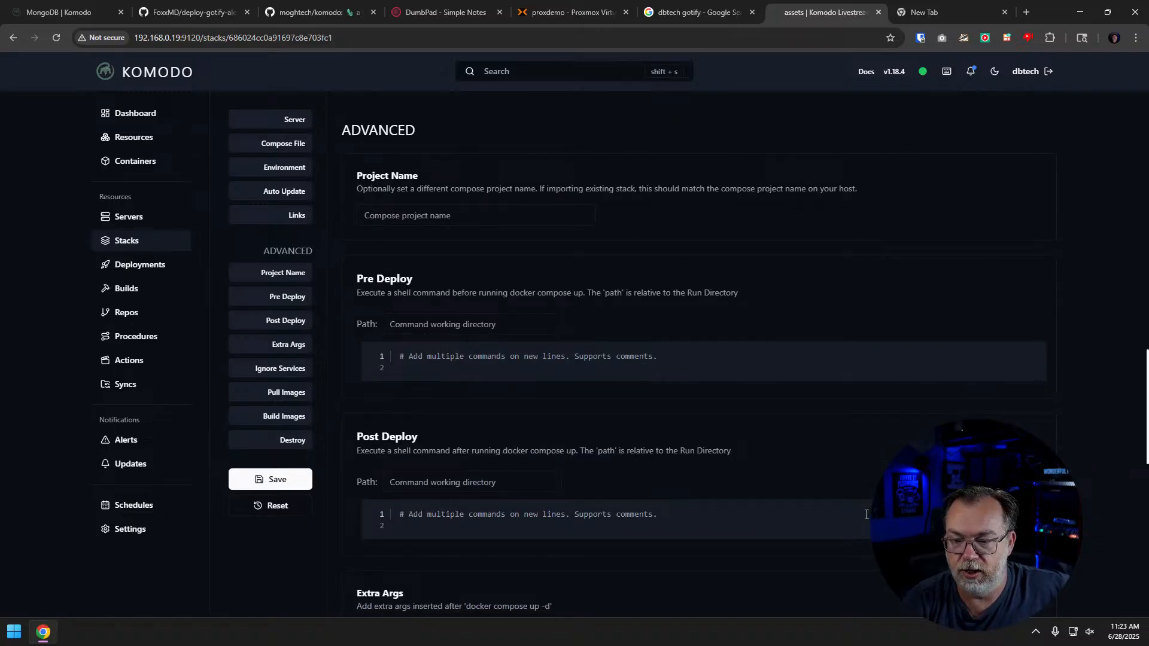
Save the assets stack's compose file and Poll For Updates changes, confirming the update
{"action": "scroll", "coordinate": [779, 403], "scroll_direction": "up", "scroll_amount": 15}
{"action": "left_click", "coordinate": [1031, 428]}
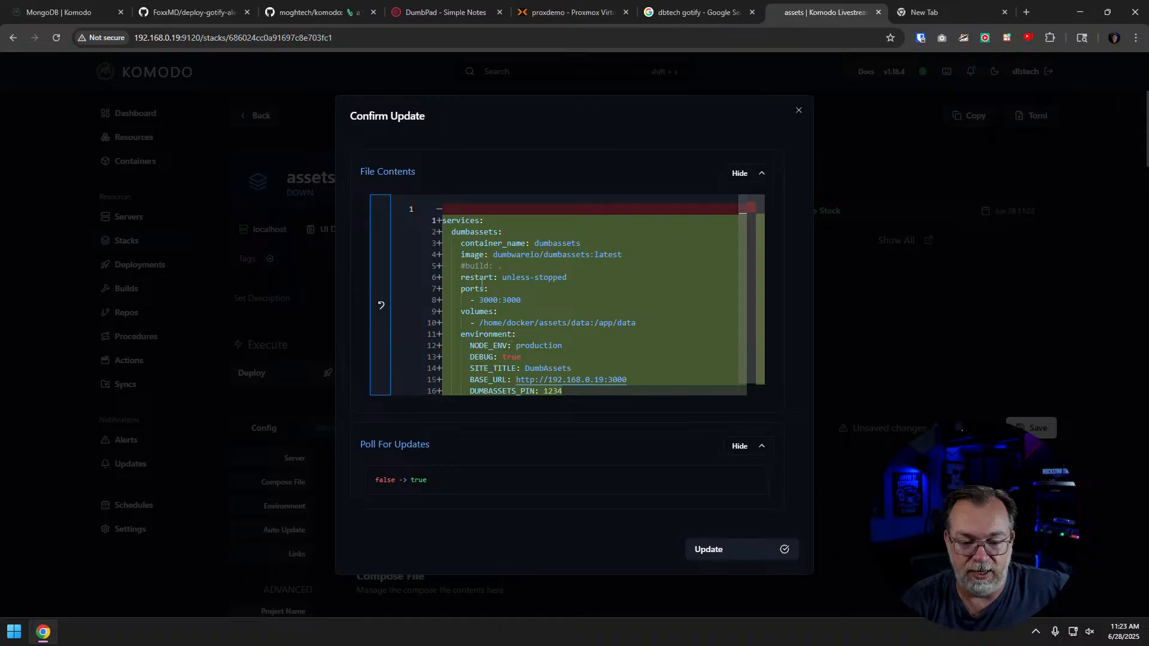
{"action": "left_click", "coordinate": [723, 551]}
{"action": "left_click", "coordinate": [723, 552]}
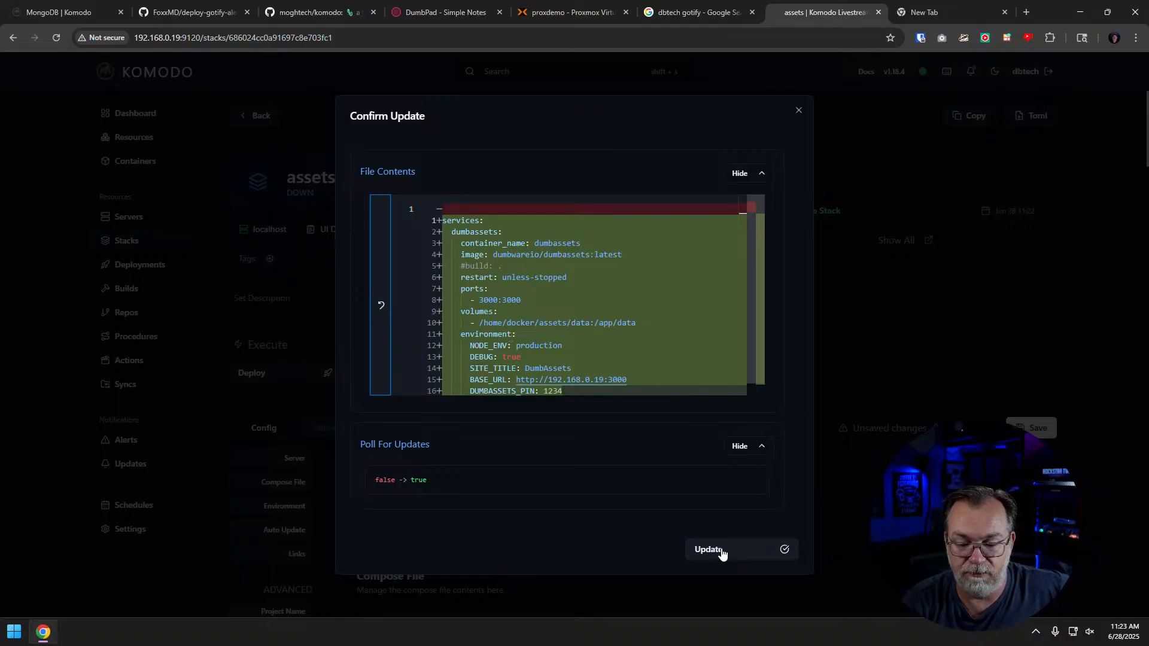
{"action": "left_click", "coordinate": [722, 550]}
{"action": "left_click", "coordinate": [709, 513]}
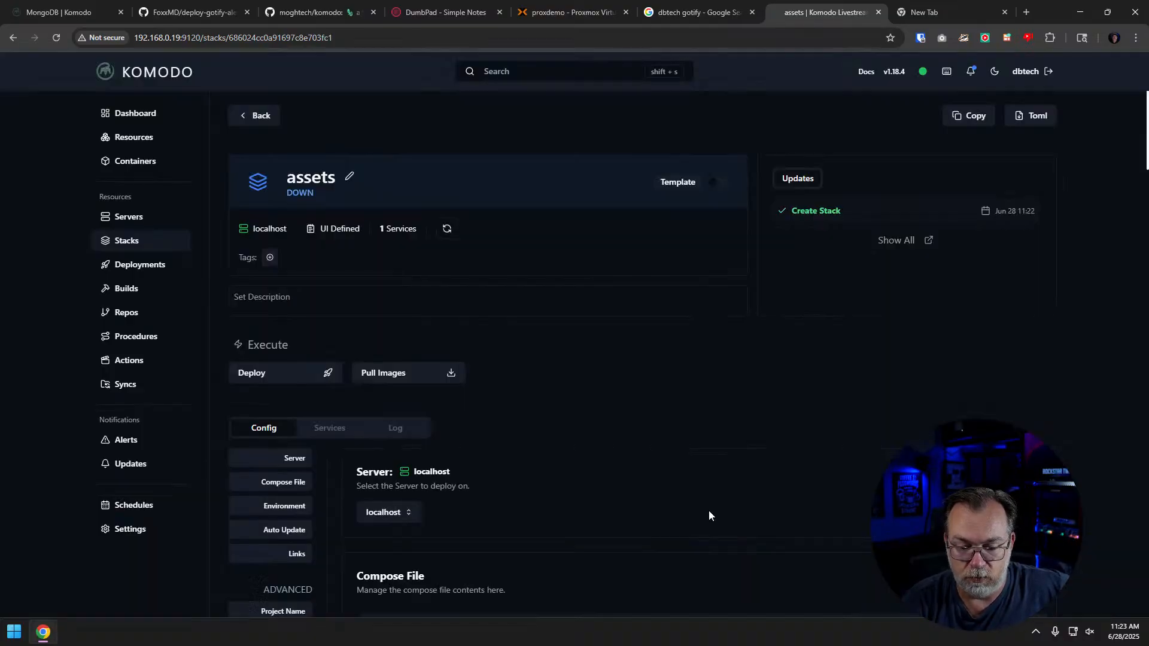
Deploy the assets stack, then inspect the Compose Pull log of its Deploy Stack update and close it
{"action": "left_click", "coordinate": [266, 377]}
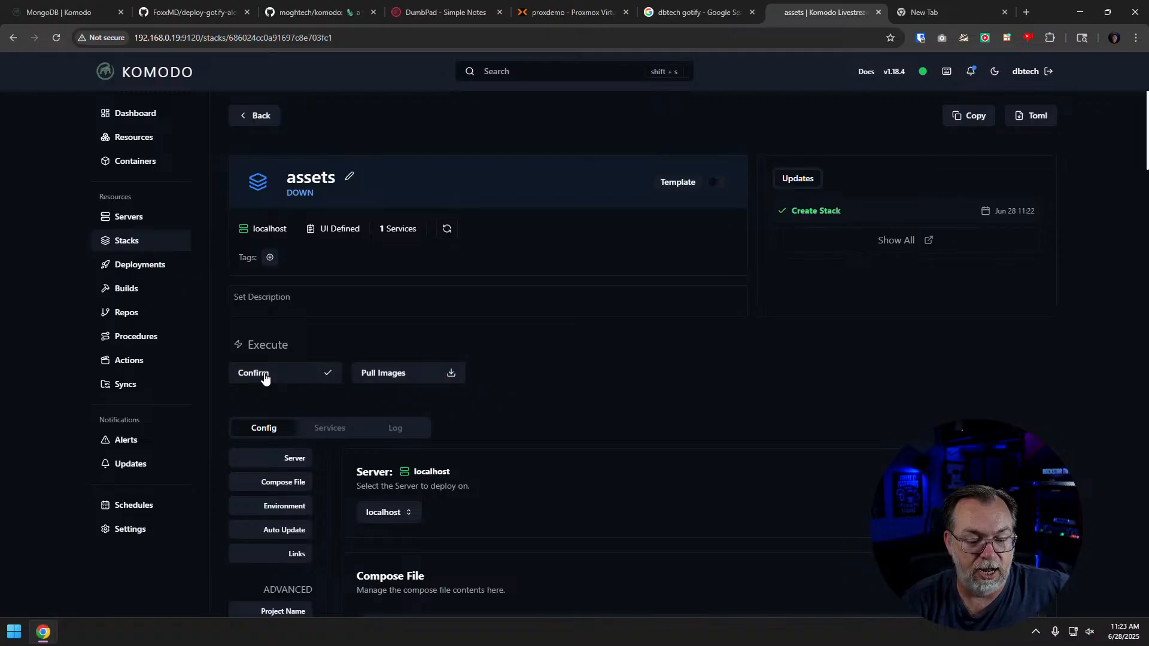
{"action": "left_click", "coordinate": [264, 375]}
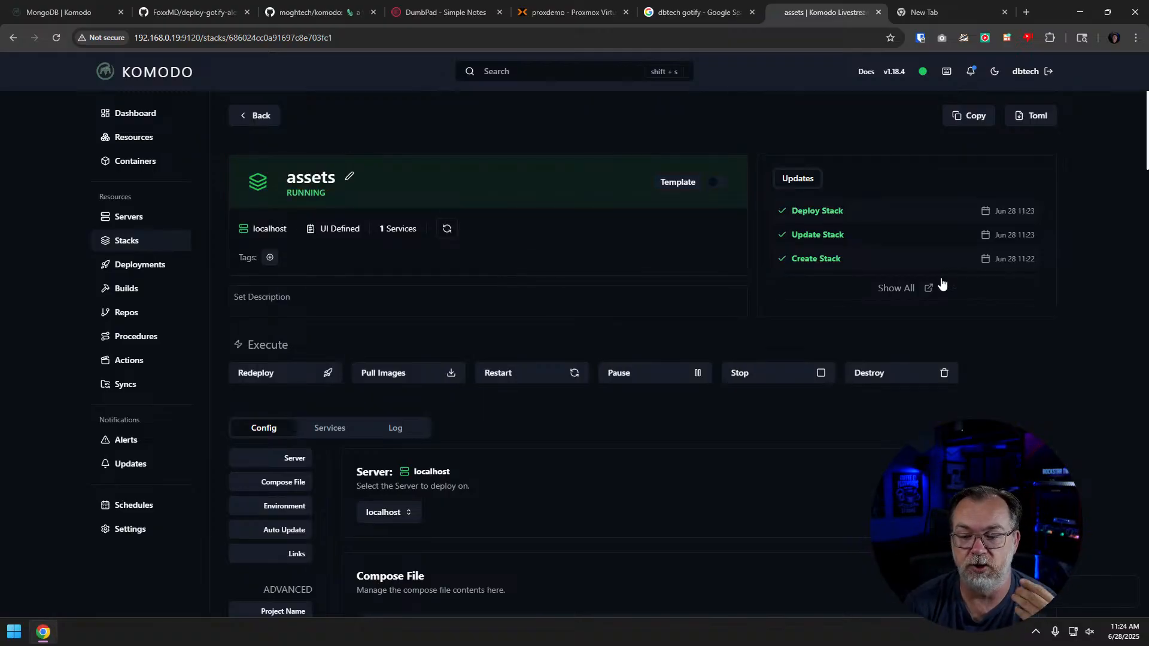
{"action": "left_click", "coordinate": [835, 212]}
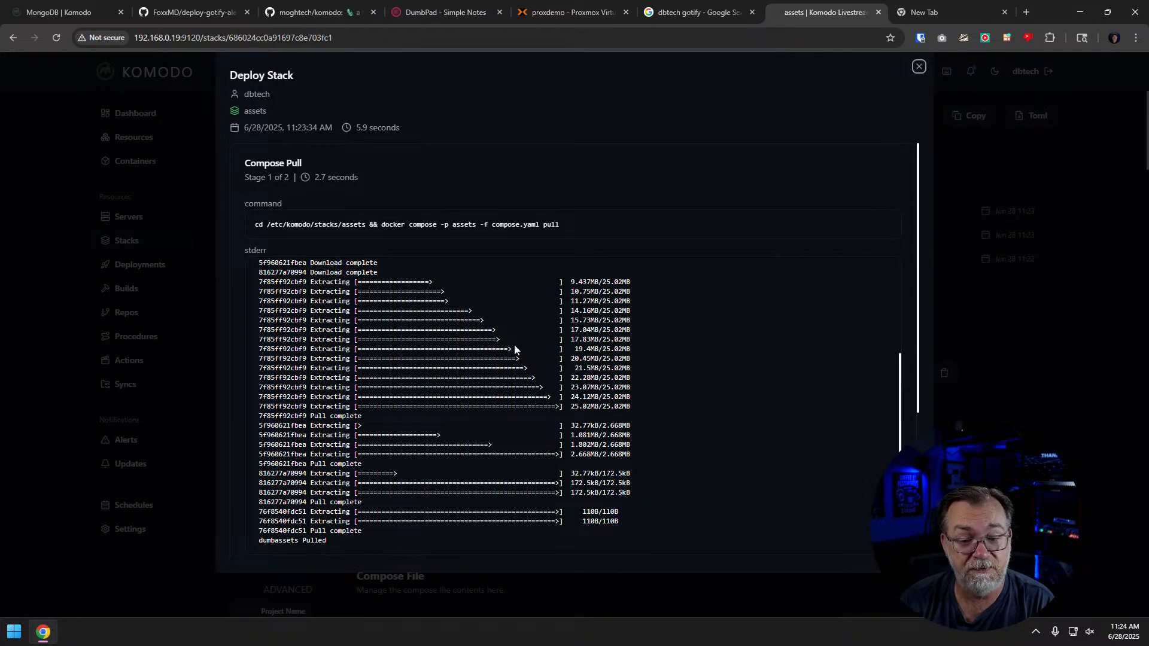
{"action": "left_click", "coordinate": [241, 324]}
Review the assets stack's page and the localhost server's page
{"action": "left_click", "coordinate": [127, 238]}
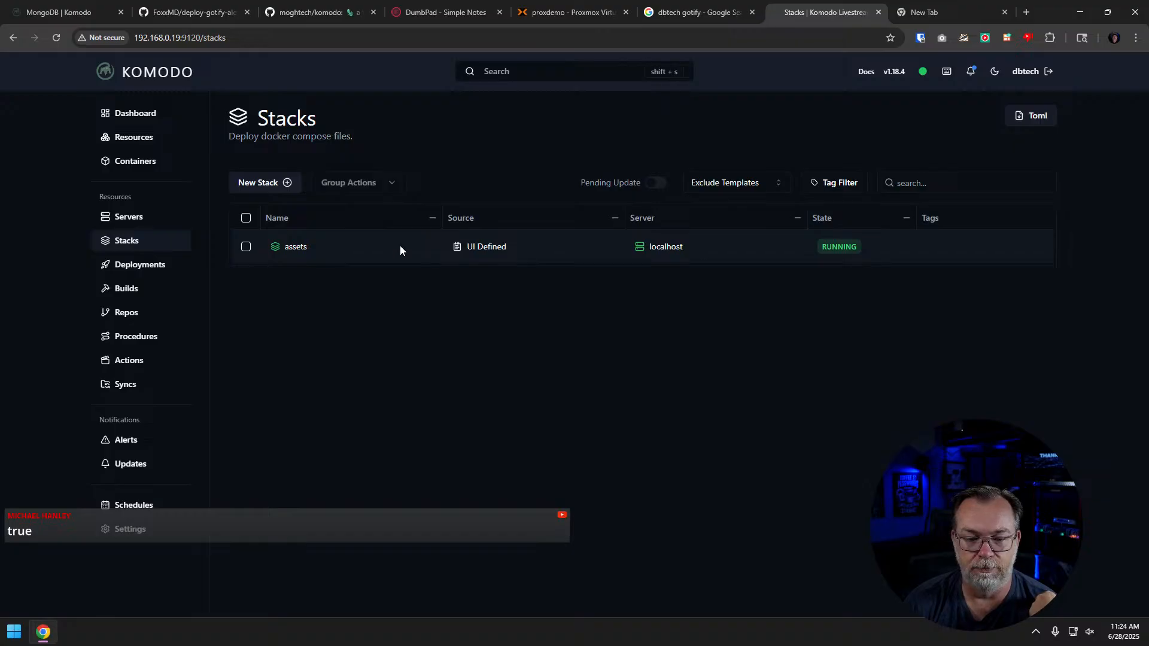
{"action": "left_click", "coordinate": [289, 250]}
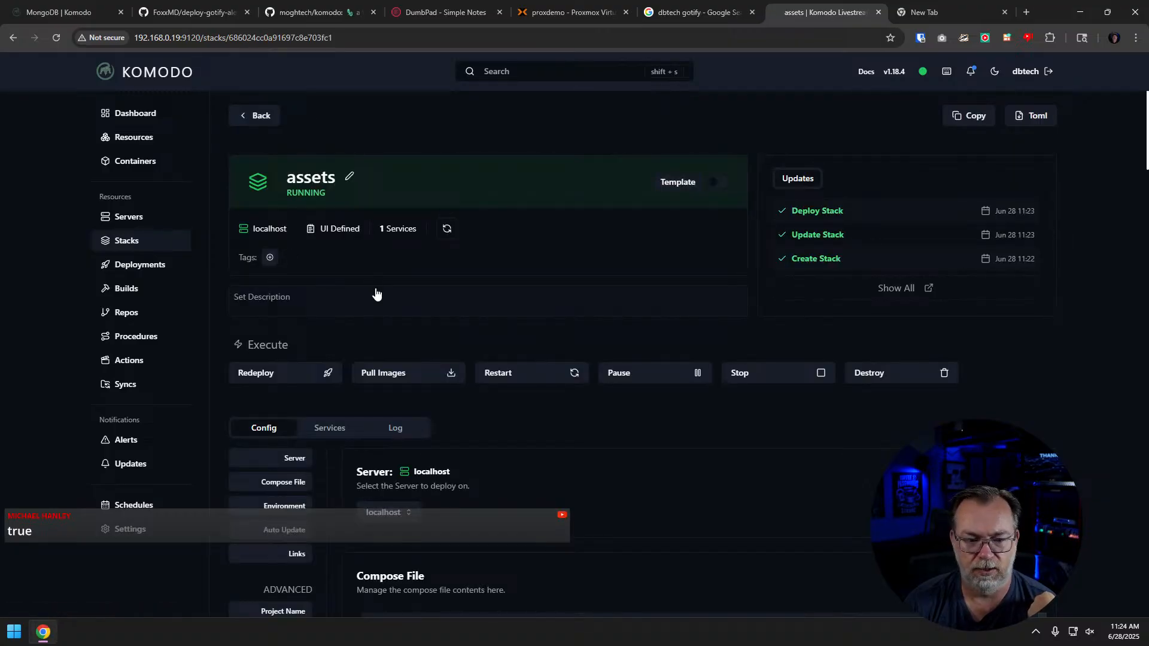
{"action": "key", "text": "alt+Left"}
{"action": "left_click", "coordinate": [141, 218]}
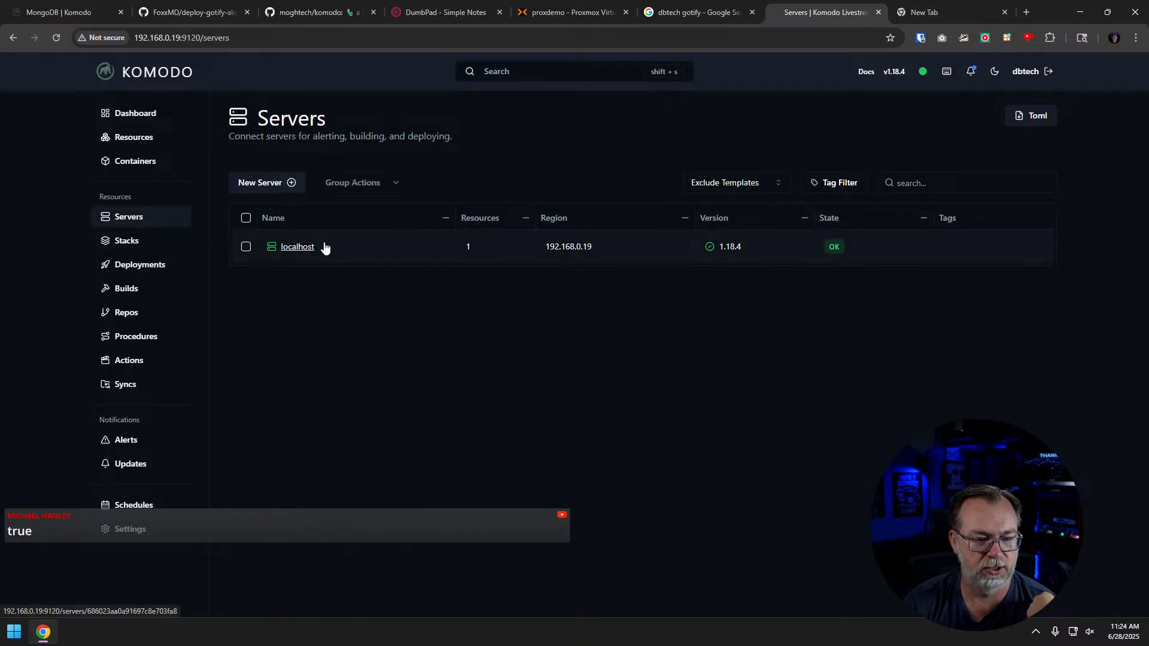
{"action": "left_click", "coordinate": [297, 247]}
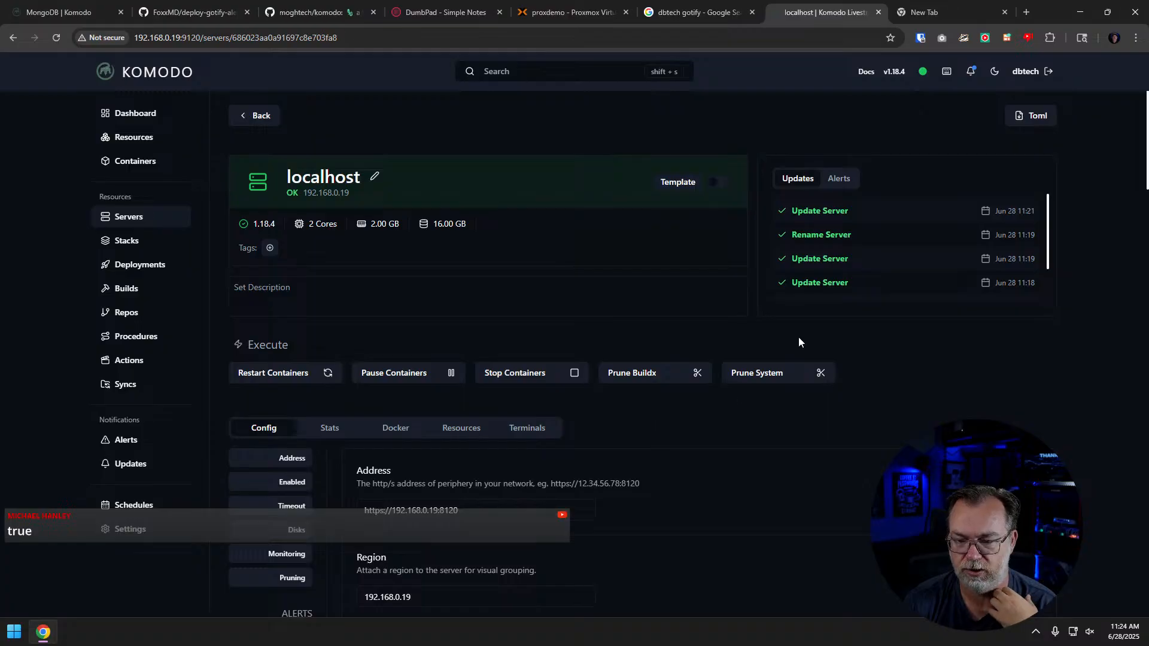
{"action": "scroll", "coordinate": [477, 377], "scroll_direction": "down", "scroll_amount": 6}
{"action": "scroll", "coordinate": [477, 379], "scroll_direction": "up", "scroll_amount": 6}
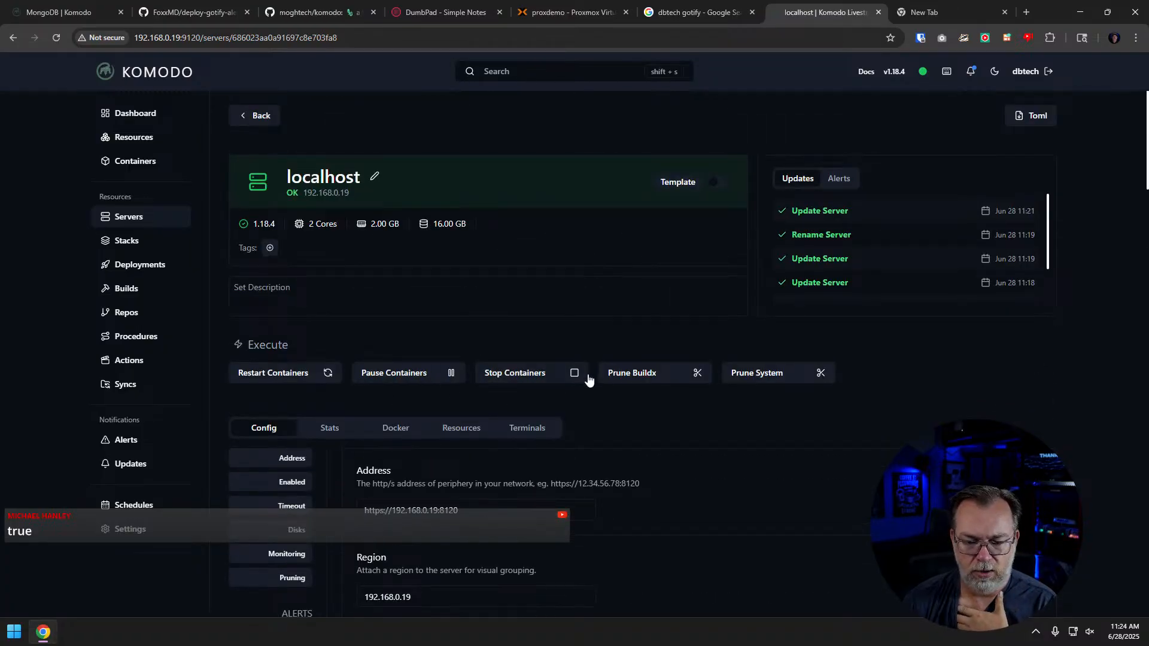
Open the dumbassets container's web page on port 3000 from the containers list, enter the access PIN, view the dashboard and close it
{"action": "left_click", "coordinate": [137, 162]}
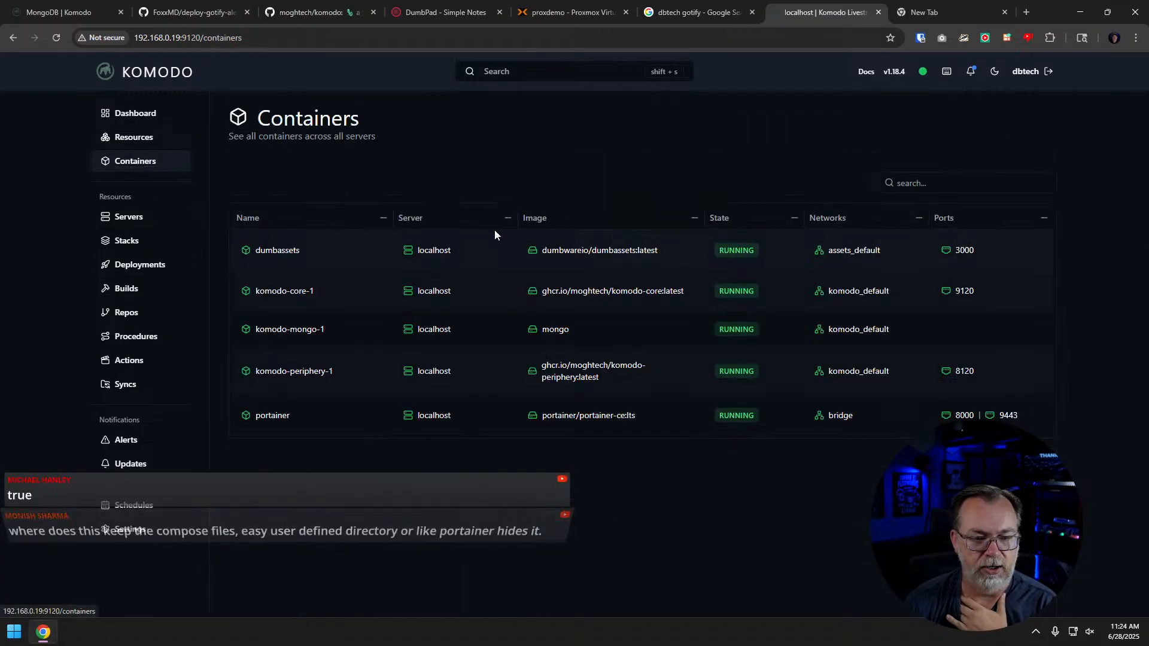
{"action": "left_click", "coordinate": [963, 251]}
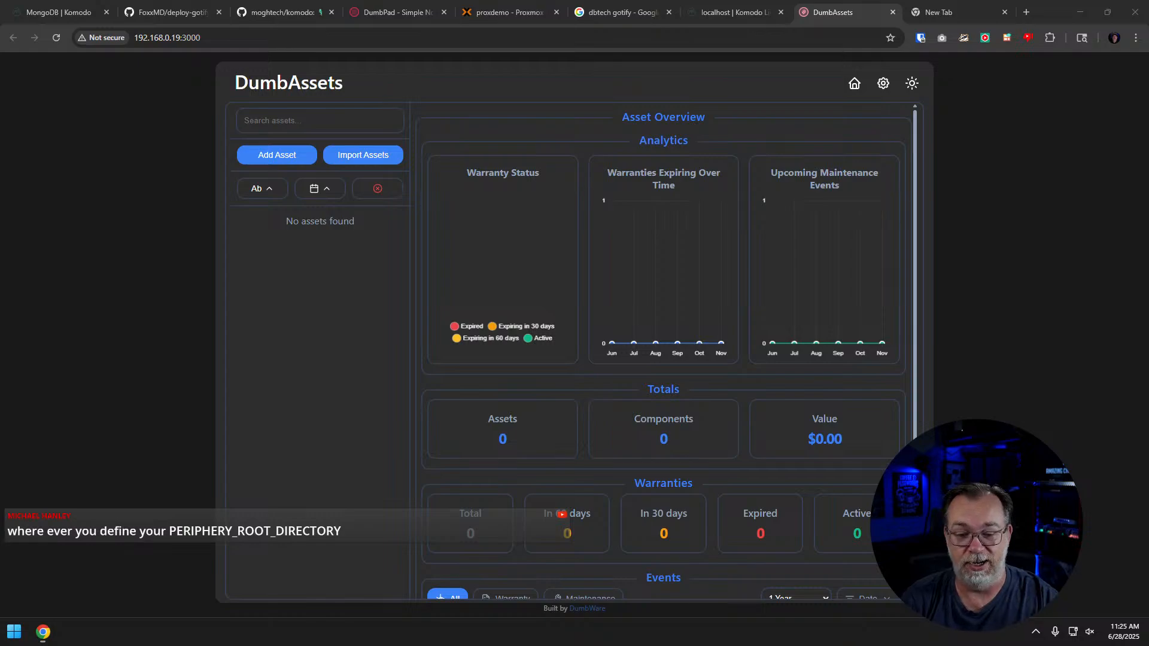
{"action": "middle_click", "coordinate": [814, 17]}
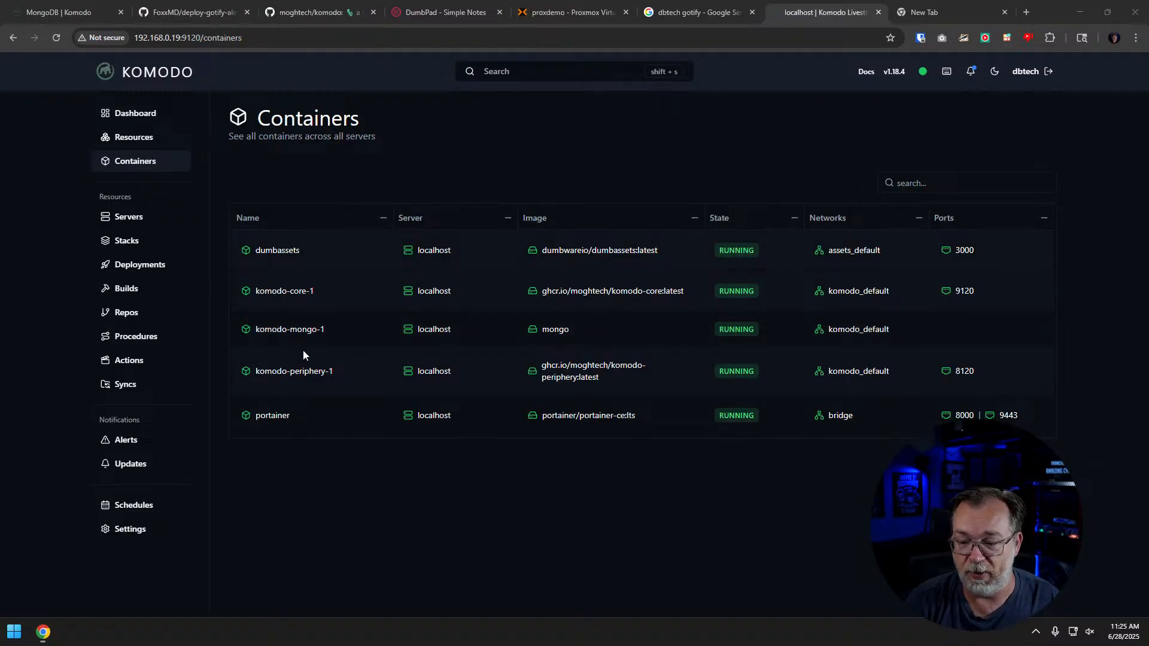
Begin adding a new server to Komodo, opening the form for its name
{"action": "left_click", "coordinate": [124, 217]}
{"action": "left_click", "coordinate": [263, 183]}
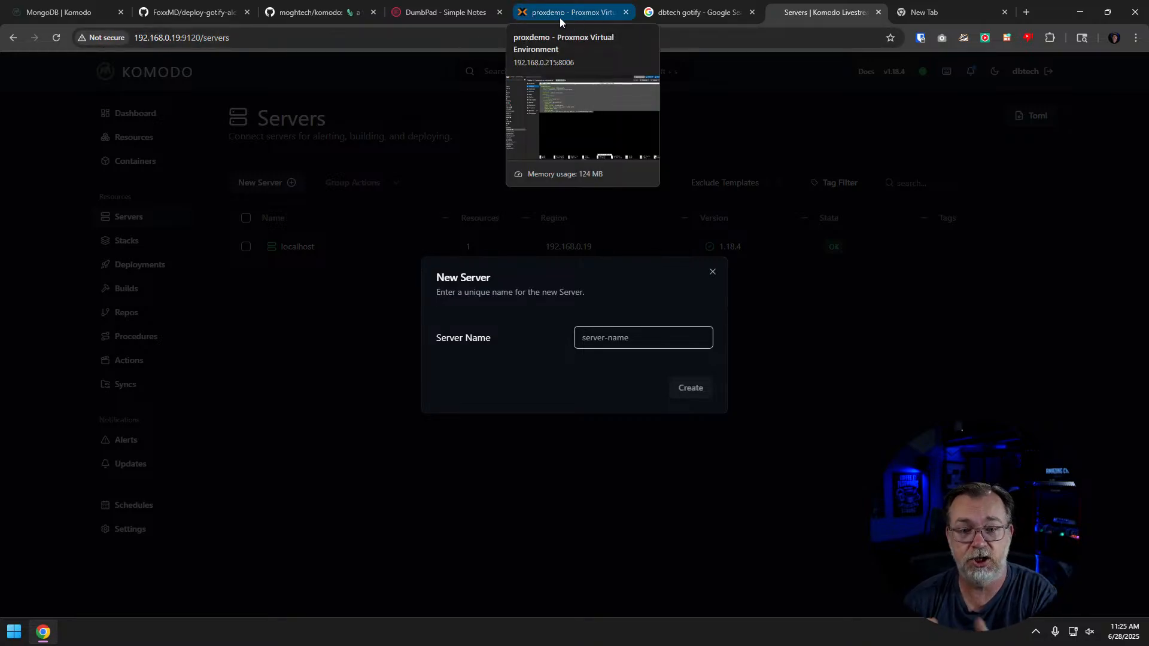
Copy the Periphery agent's container compose file from the Connect More Servers page of the Komodo docs
{"action": "left_click", "coordinate": [420, 17]}
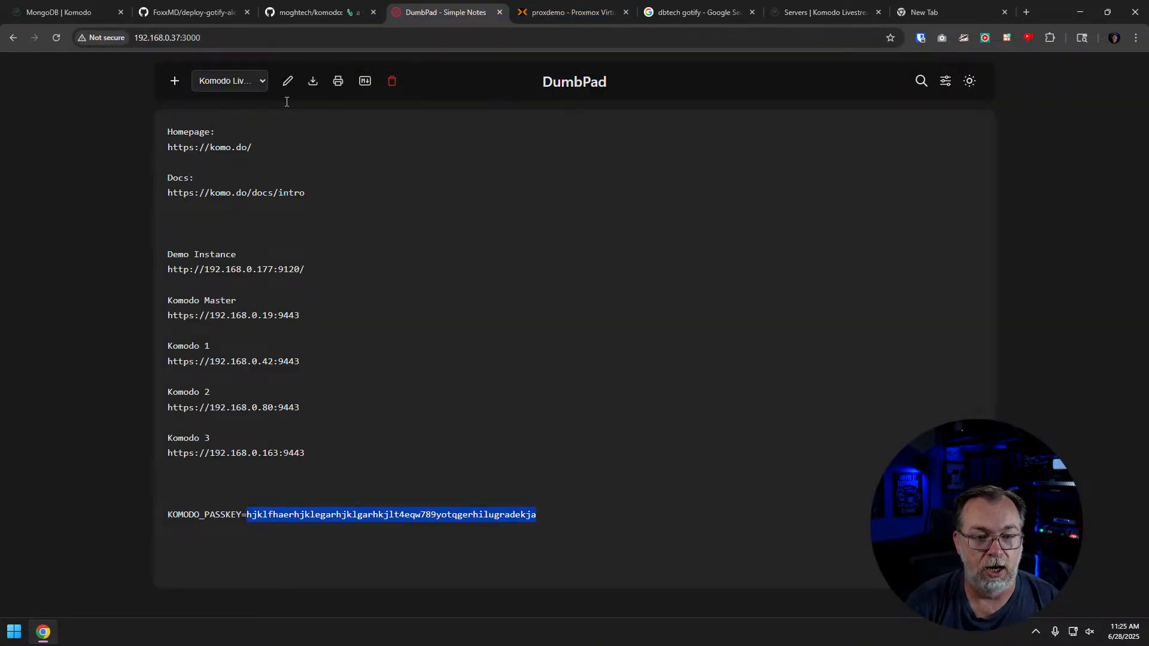
{"action": "left_click", "coordinate": [37, 12]}
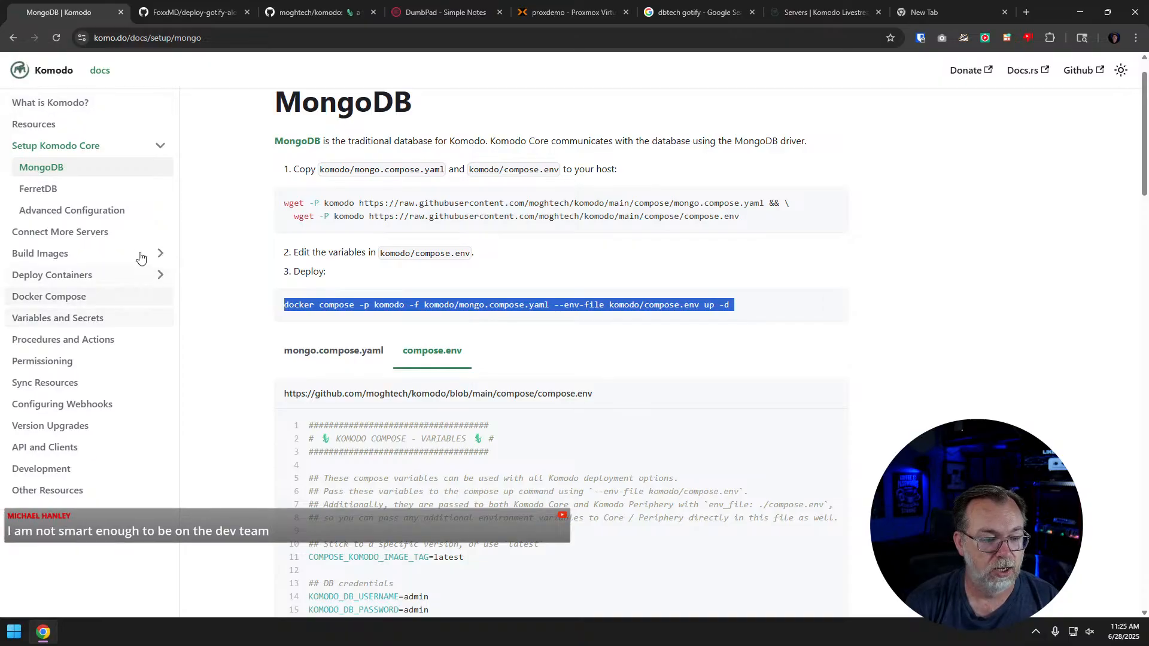
{"action": "left_click", "coordinate": [90, 232]}
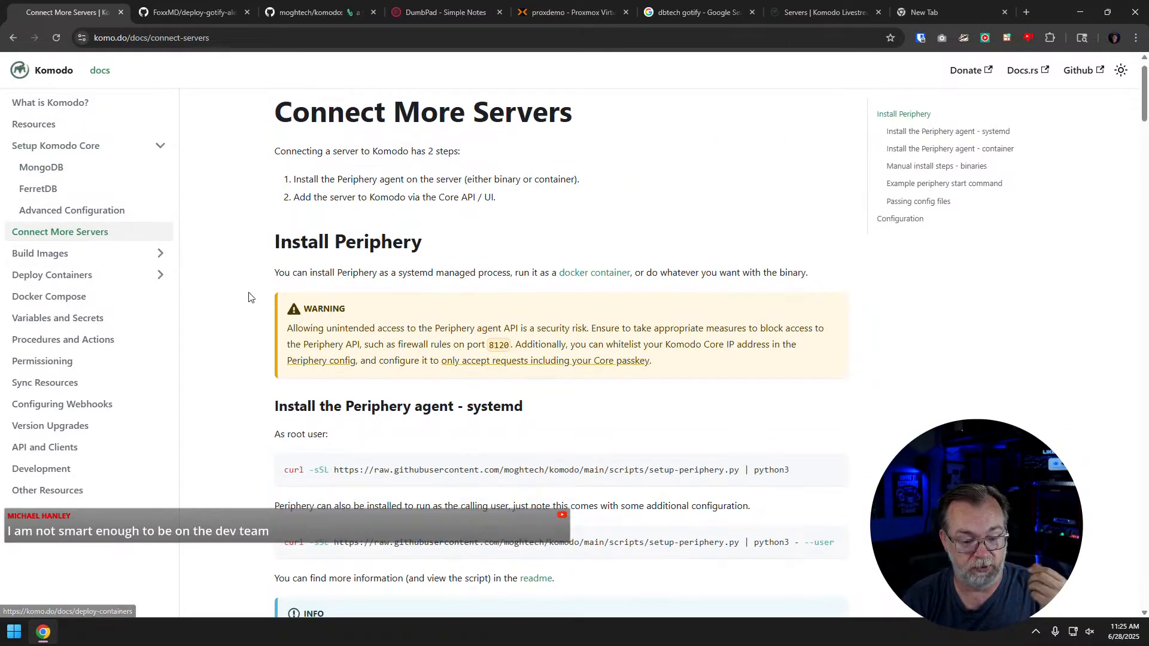
{"action": "scroll", "coordinate": [250, 298], "scroll_direction": "down", "scroll_amount": 15}
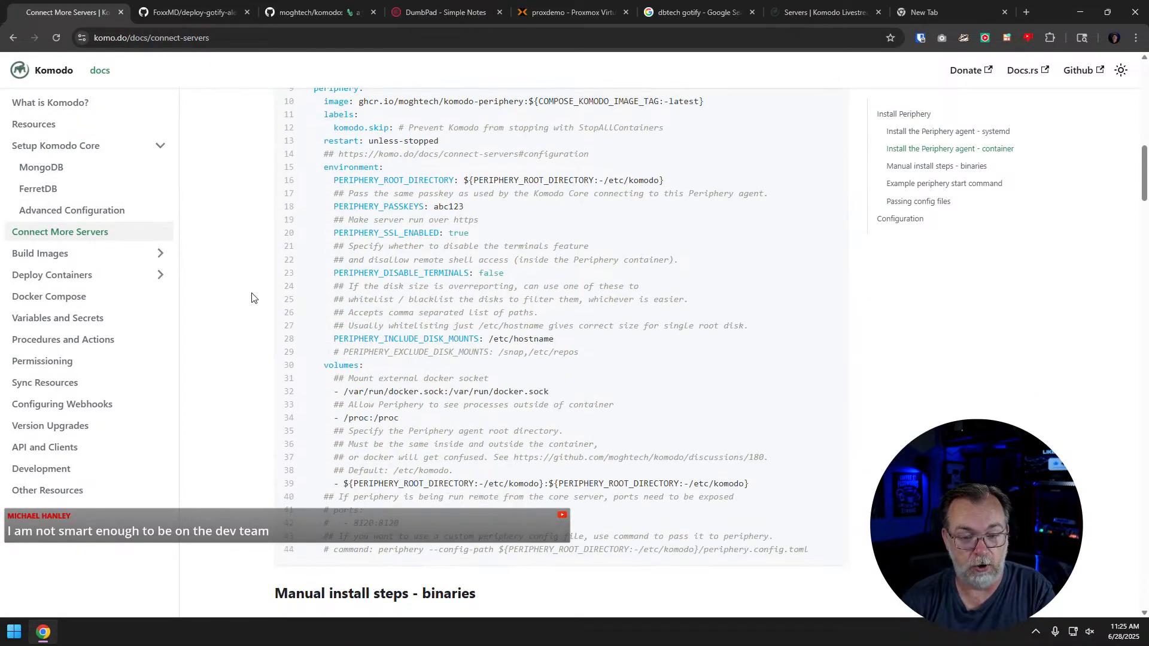
{"action": "scroll", "coordinate": [554, 326], "scroll_direction": "up", "scroll_amount": 10}
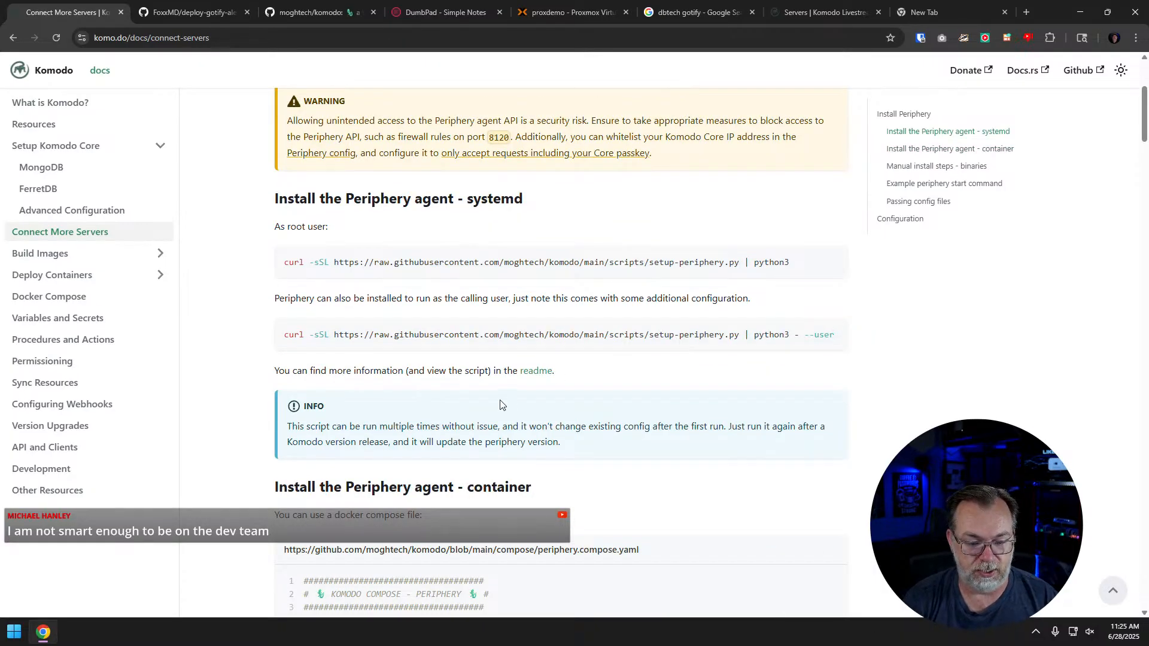
{"action": "scroll", "coordinate": [528, 398], "scroll_direction": "down", "scroll_amount": 3}
{"action": "scroll", "coordinate": [392, 368], "scroll_direction": "down", "scroll_amount": 3}
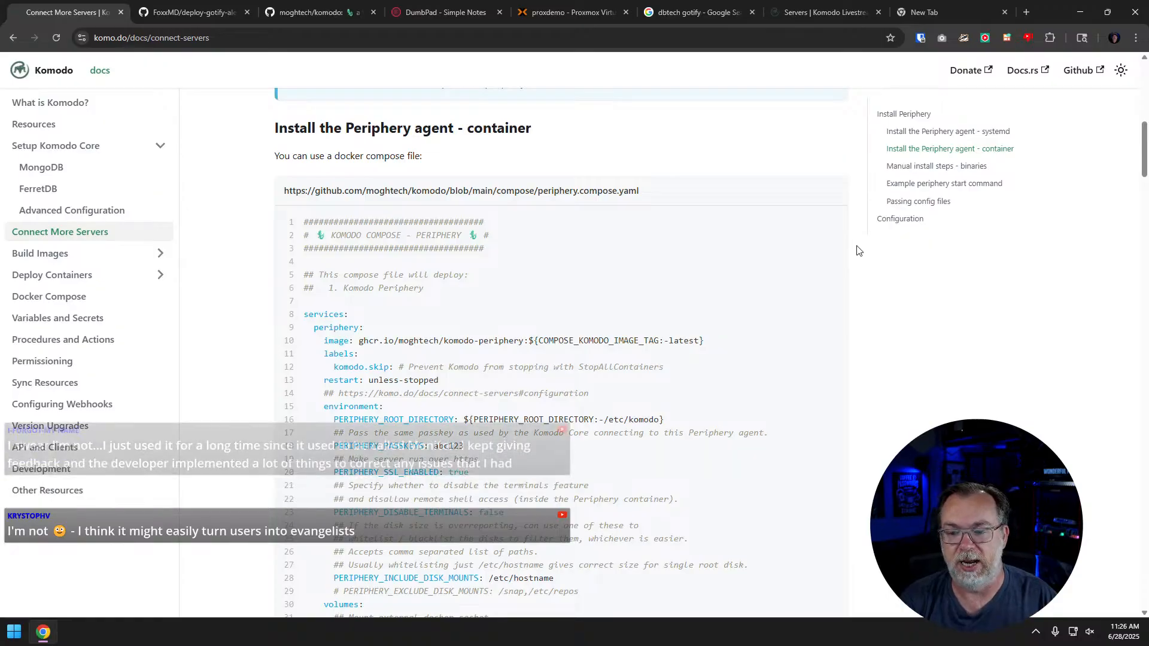
{"action": "left_click", "coordinate": [833, 221]}
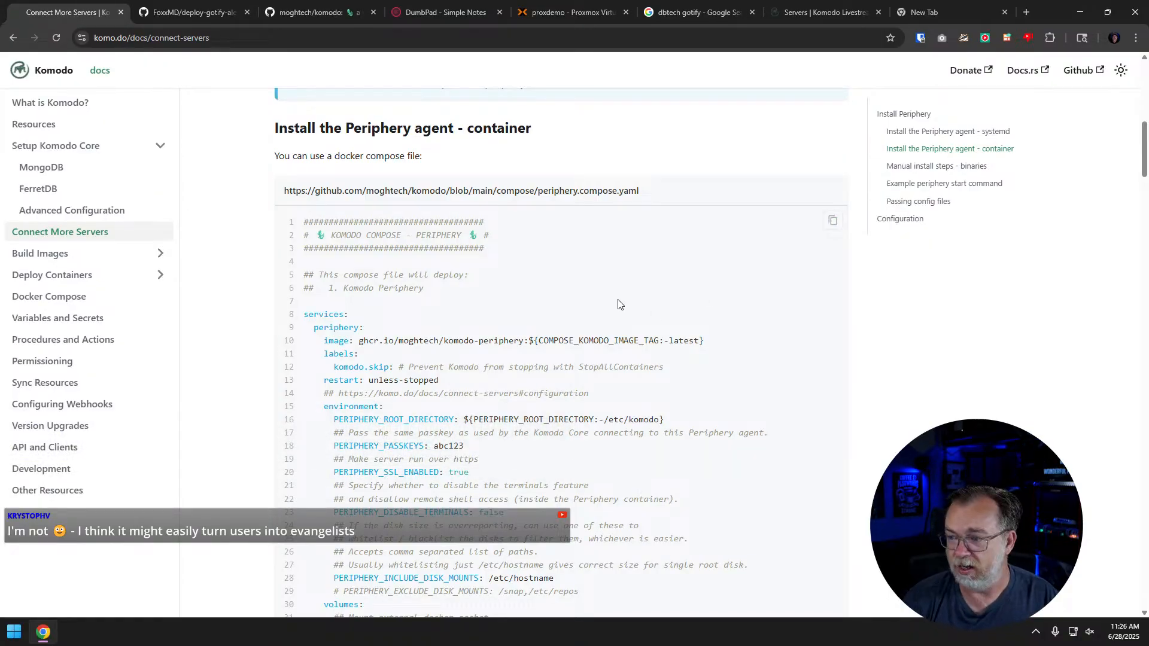
{"action": "scroll", "coordinate": [392, 333], "scroll_direction": "up", "scroll_amount": 5}
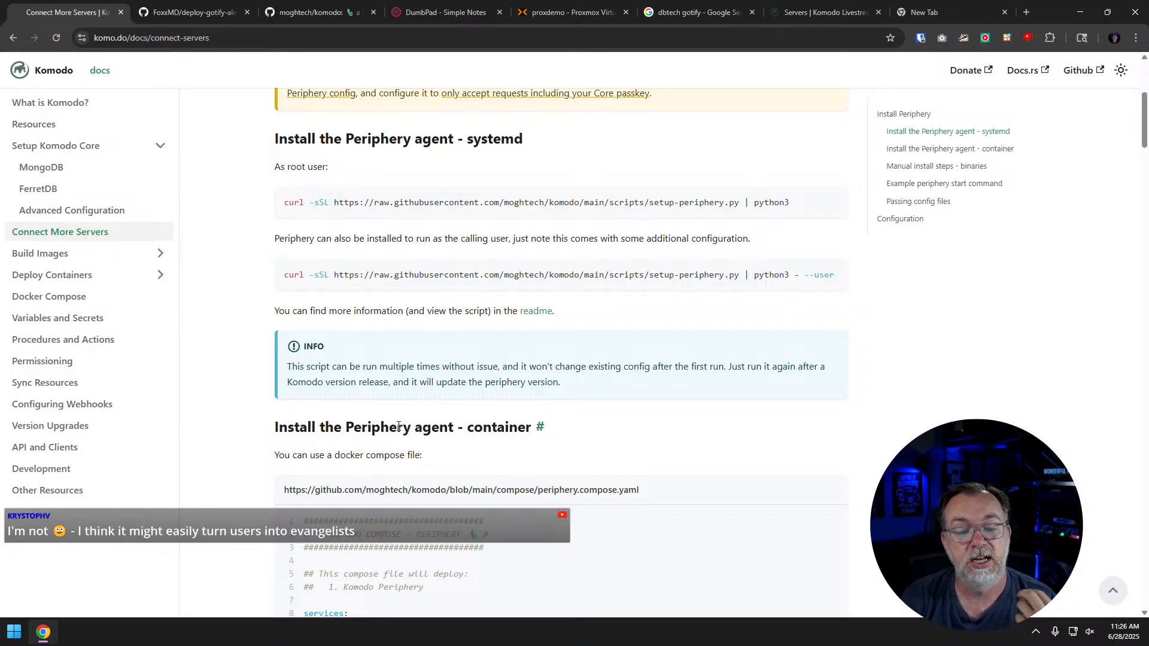
{"action": "scroll", "coordinate": [467, 413], "scroll_direction": "up", "scroll_amount": 2}
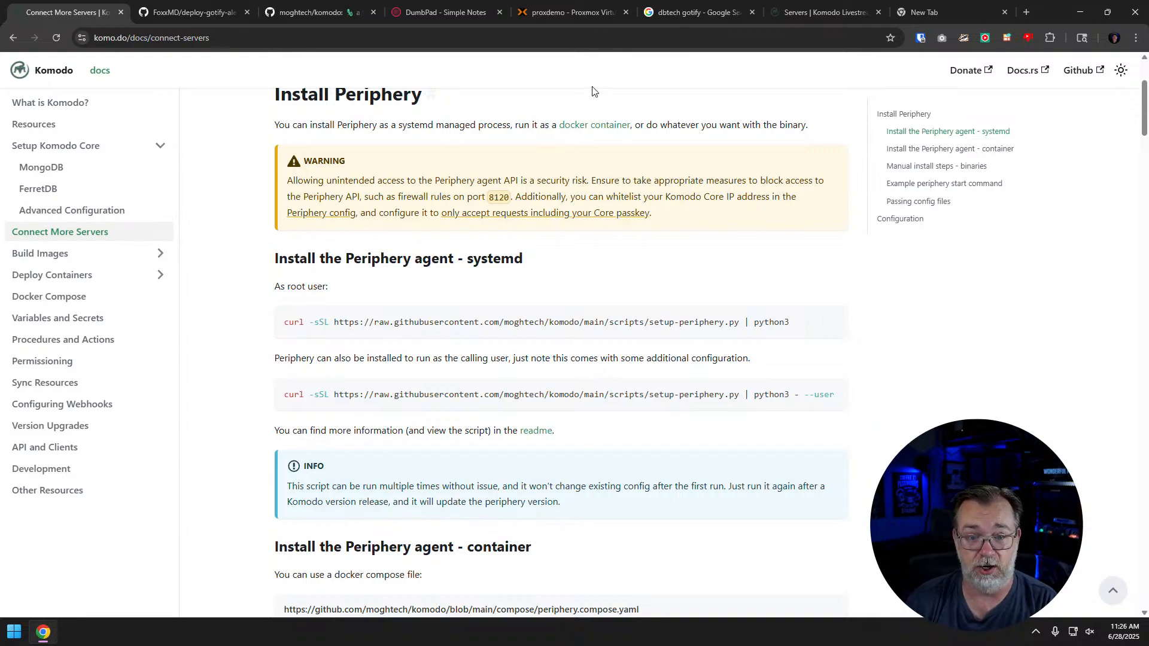
Switch to Proxmox and list the running Docker containers in the console of container 114 (komodo1)
{"action": "left_click", "coordinate": [559, 12]}
{"action": "left_click", "coordinate": [102, 284]}
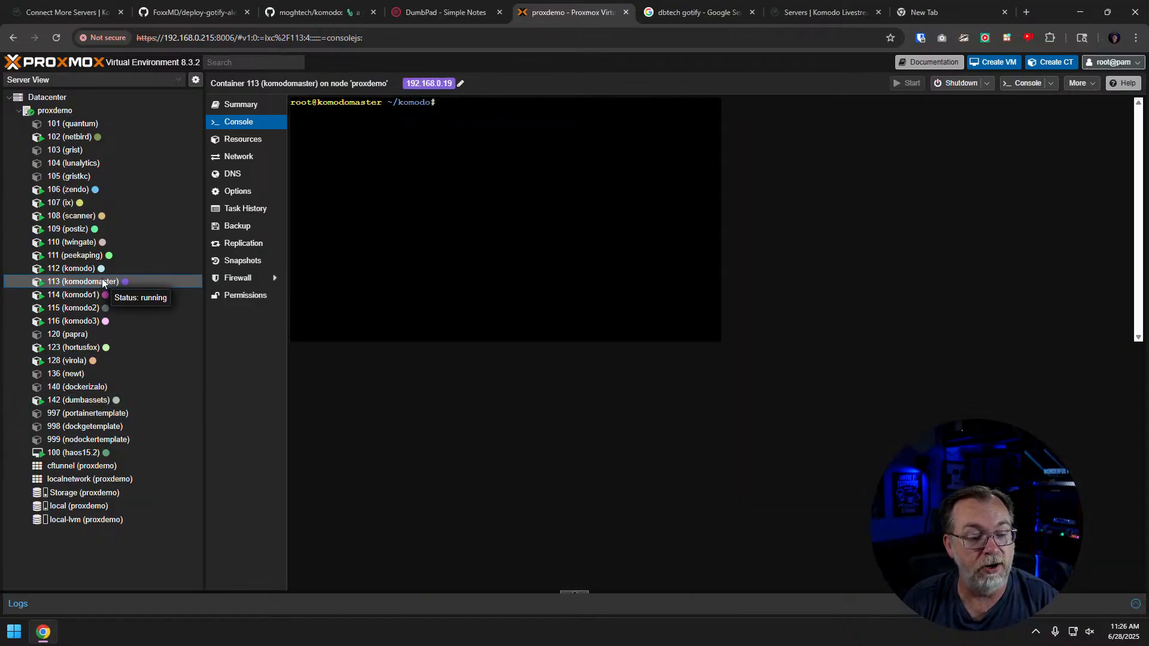
{"action": "left_click", "coordinate": [87, 295]}
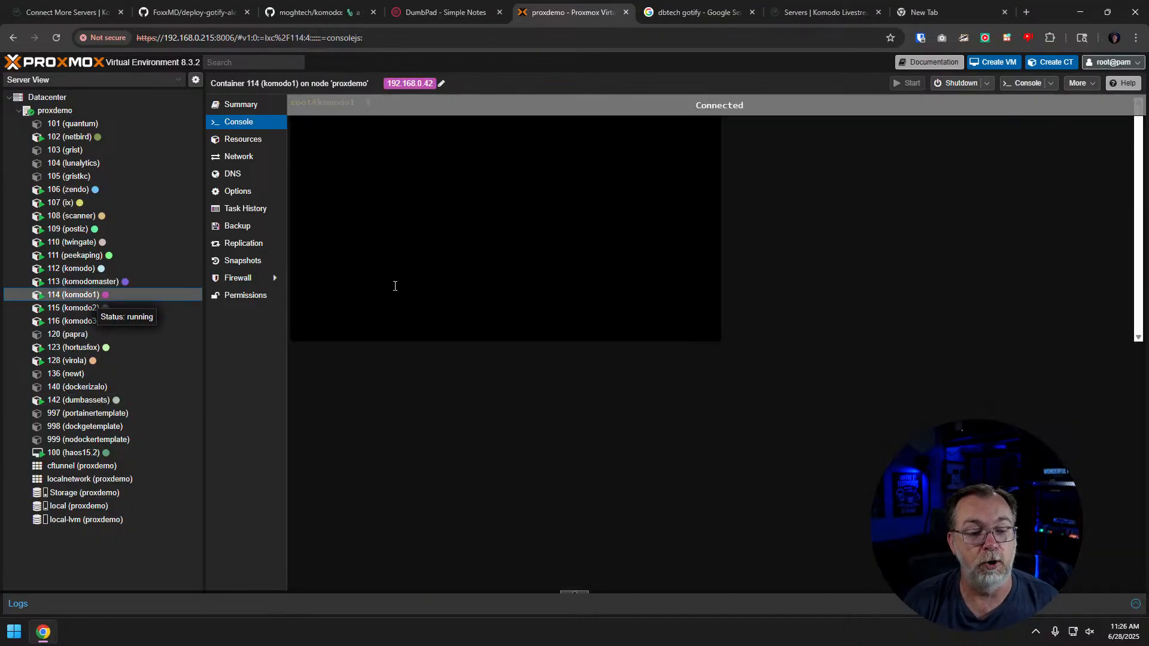
{"action": "type", "text": "docker ps"}
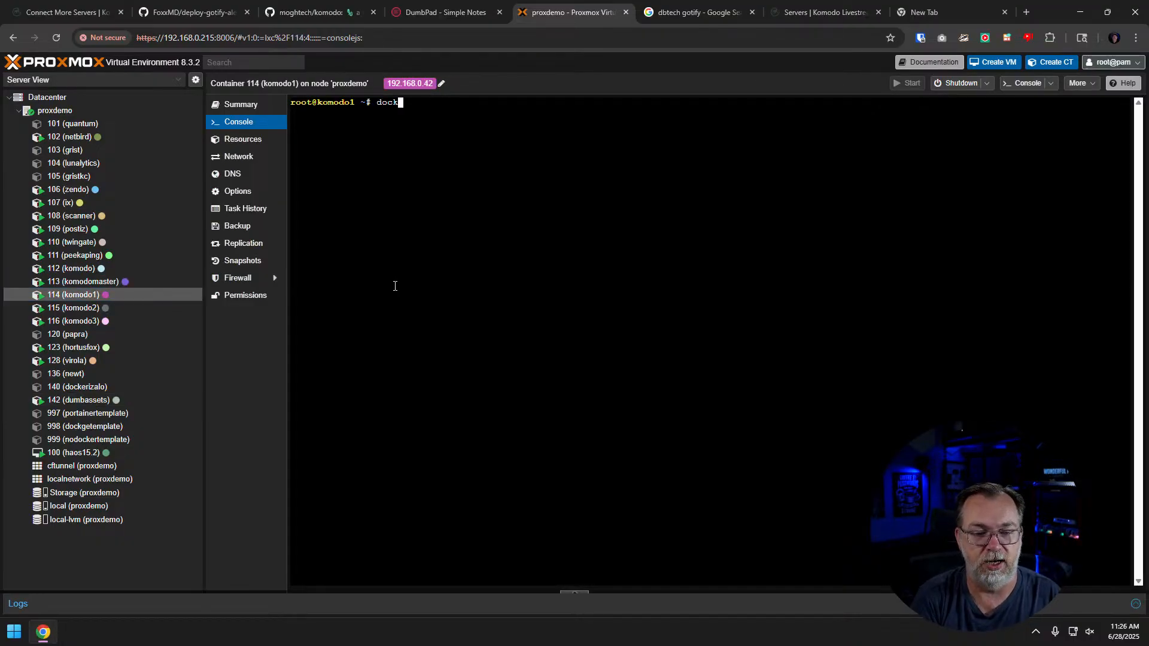
{"action": "key", "text": "Return"}
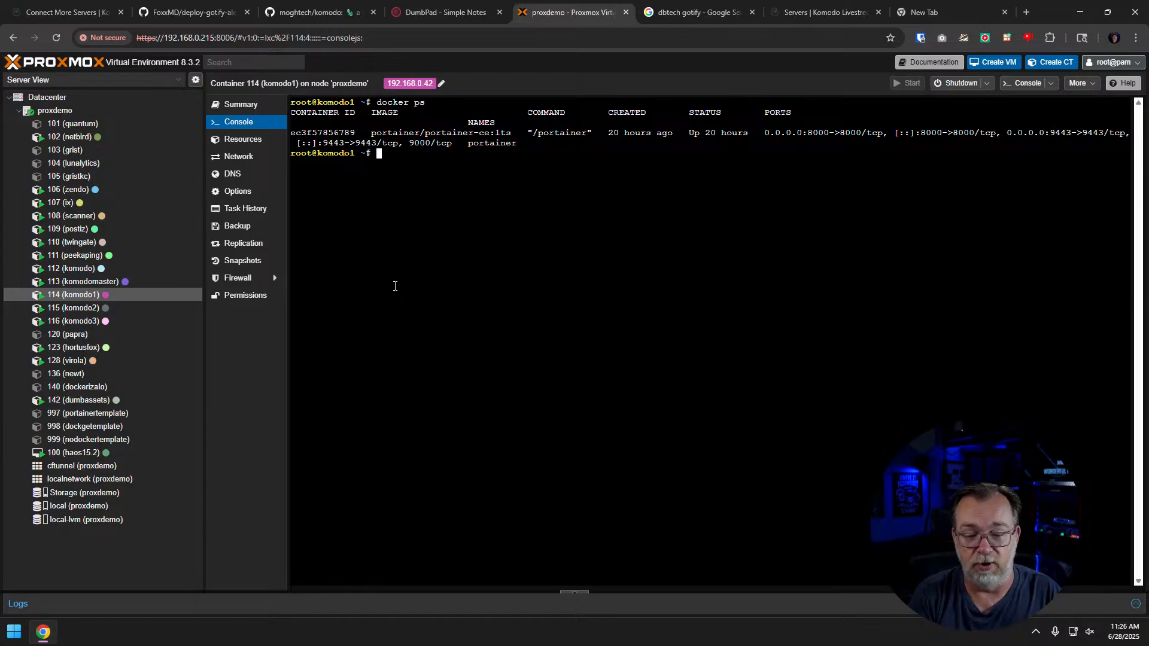
Stop the Portainer container on komodo1 with docker stop portainer
{"action": "type", "text": "stop"}
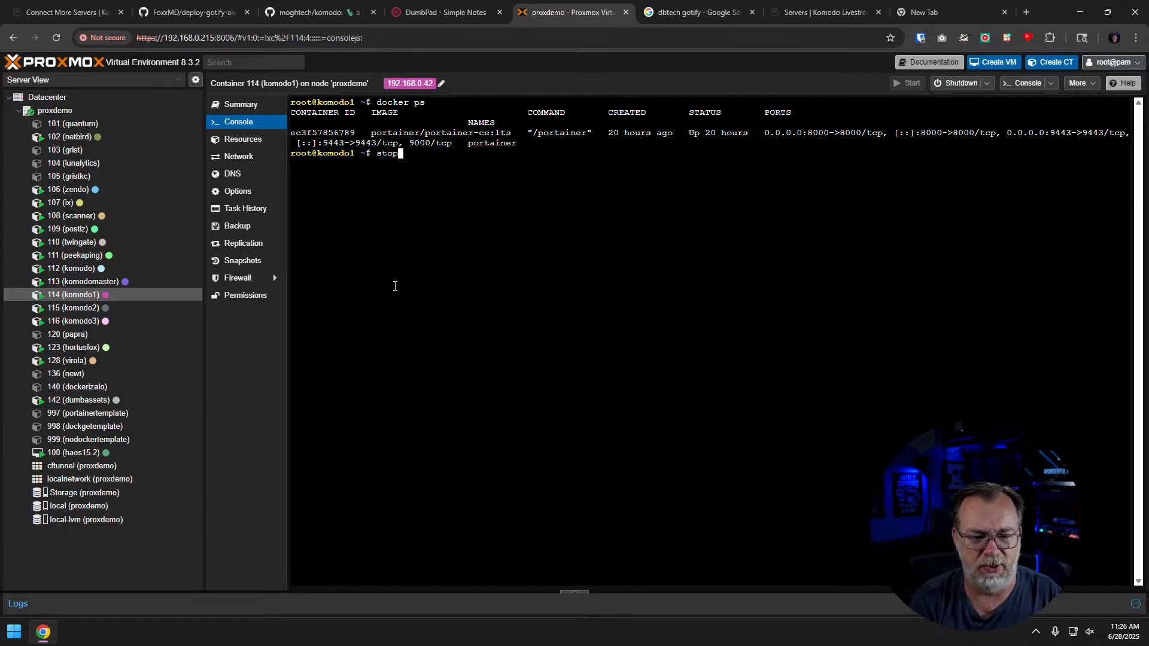
{"action": "type", "text": " portainer"}
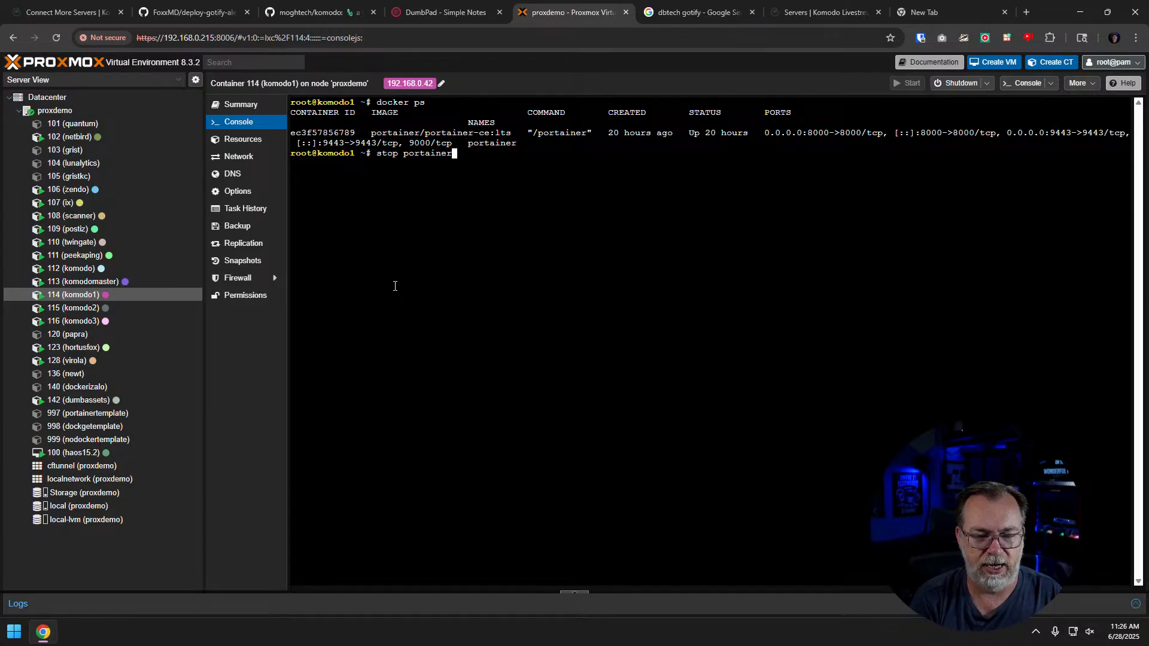
{"action": "key", "text": "Return"}
{"action": "key", "text": "Up"}
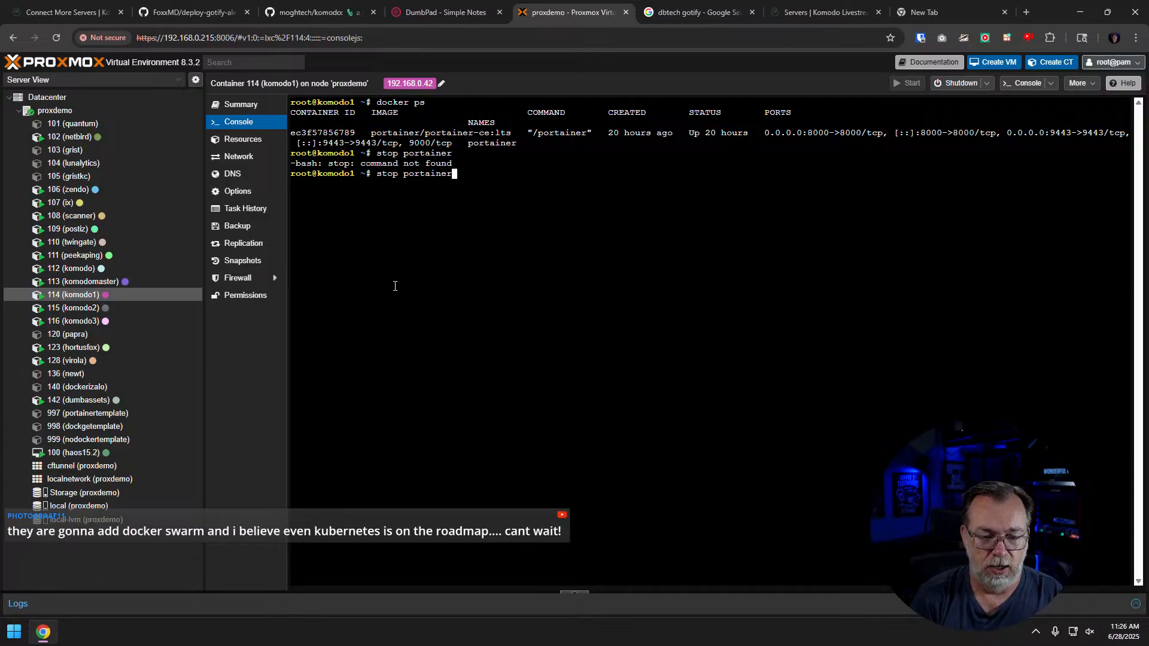
{"action": "key", "text": "Home"}
{"action": "type", "text": "docker"}
{"action": "key", "text": "Return"}
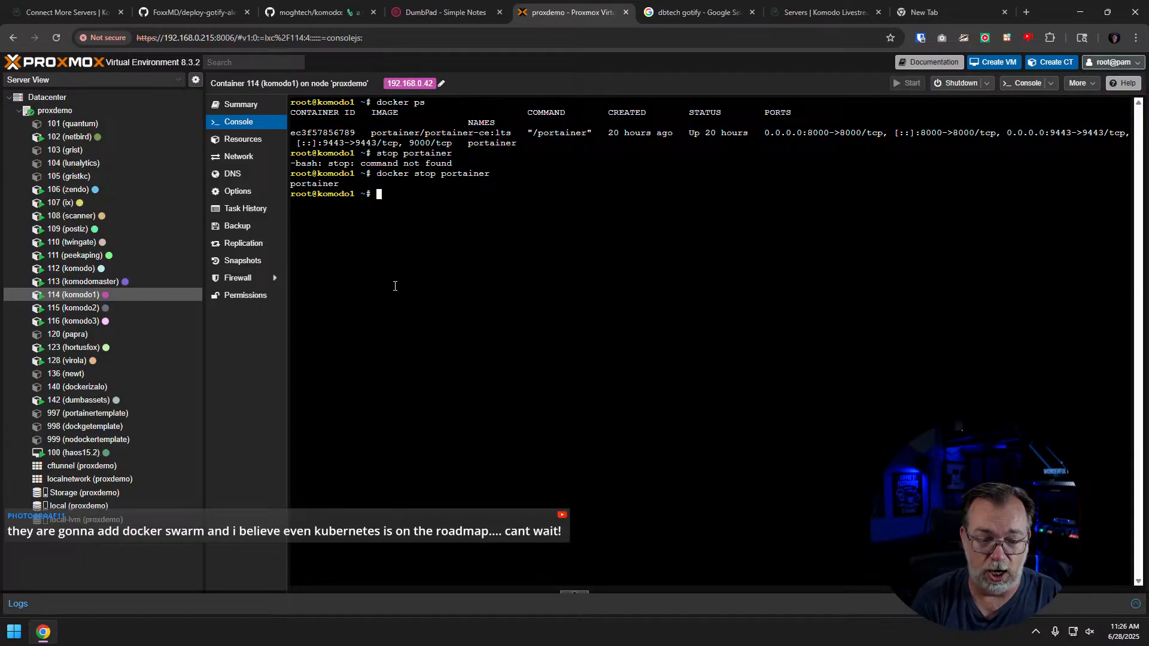
Remove the stopped Portainer container on komodo1 with docker rm portainer
{"action": "type", "text": "dfocke"}
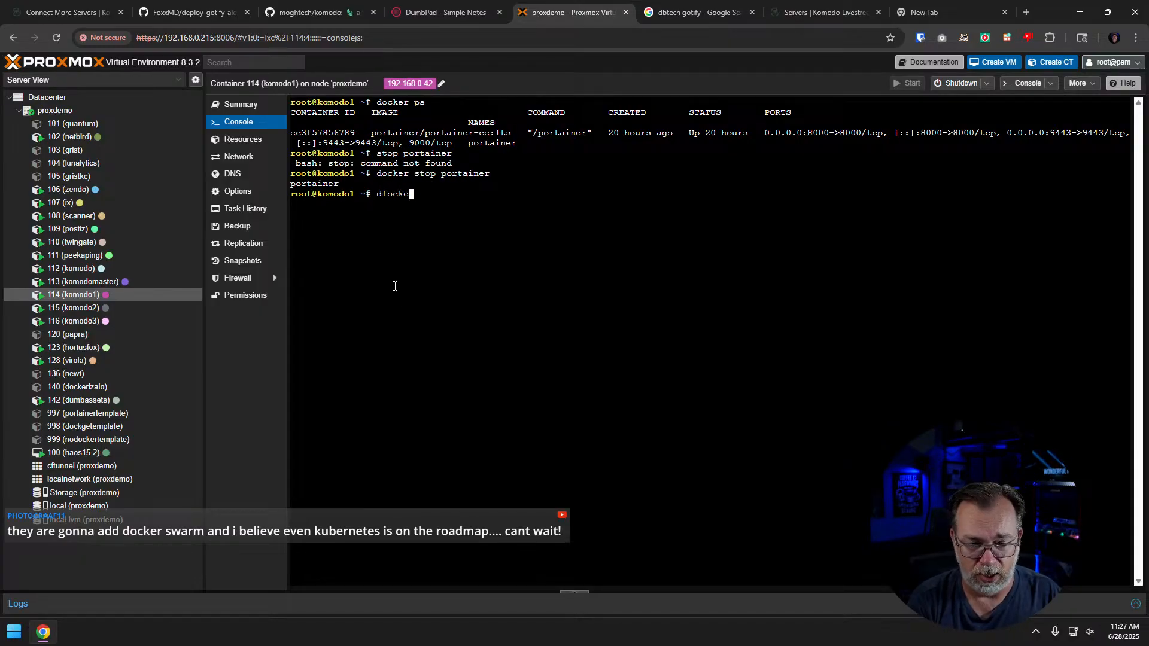
{"action": "key", "text": "BackSpace"}
{"action": "key", "text": "BackSpace"}
{"action": "key", "text": "BackSpace"}
{"action": "key", "text": "BackSpace"}
{"action": "key", "text": "BackSpace"}
{"action": "type", "text": "coi"}
{"action": "key", "text": "BackSpace"}
{"action": "key", "text": "BackSpace"}
{"action": "key", "text": "BackSpace"}
{"action": "type", "text": "ock"}
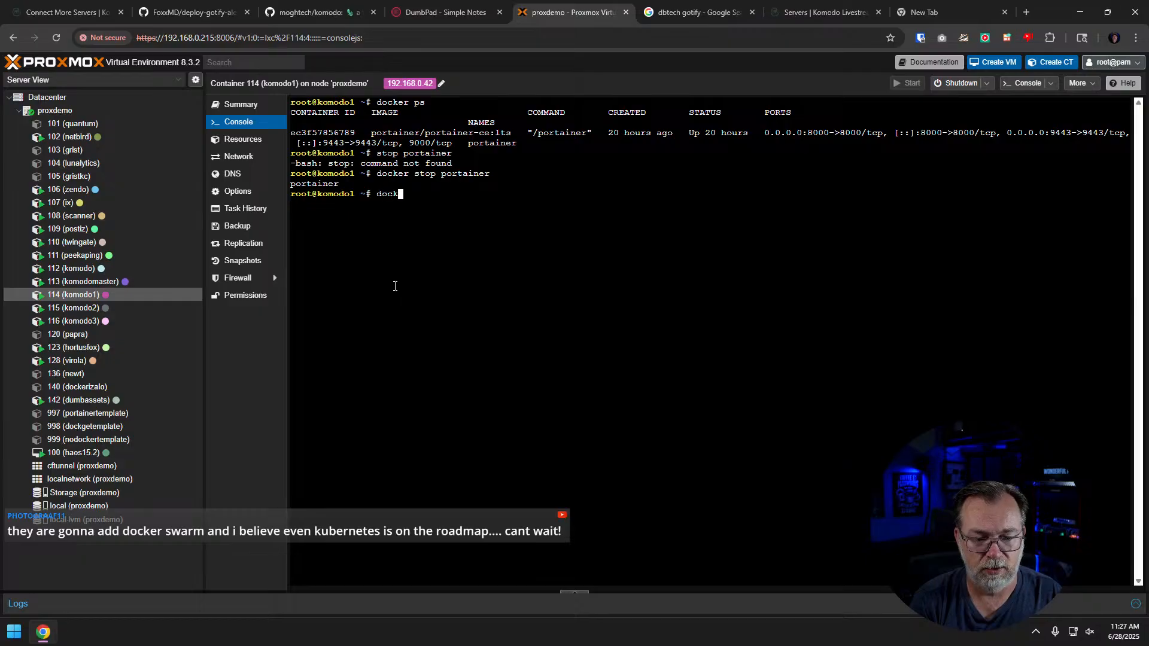
{"action": "type", "text": "er rm portainer"}
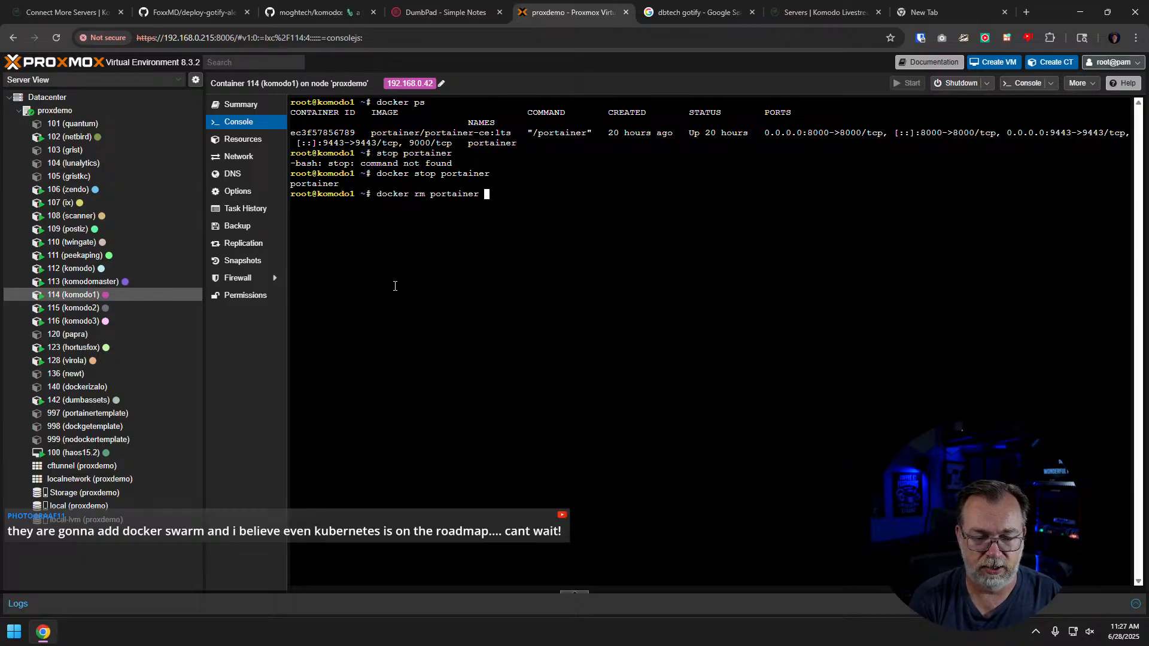
{"action": "key", "text": "Return"}
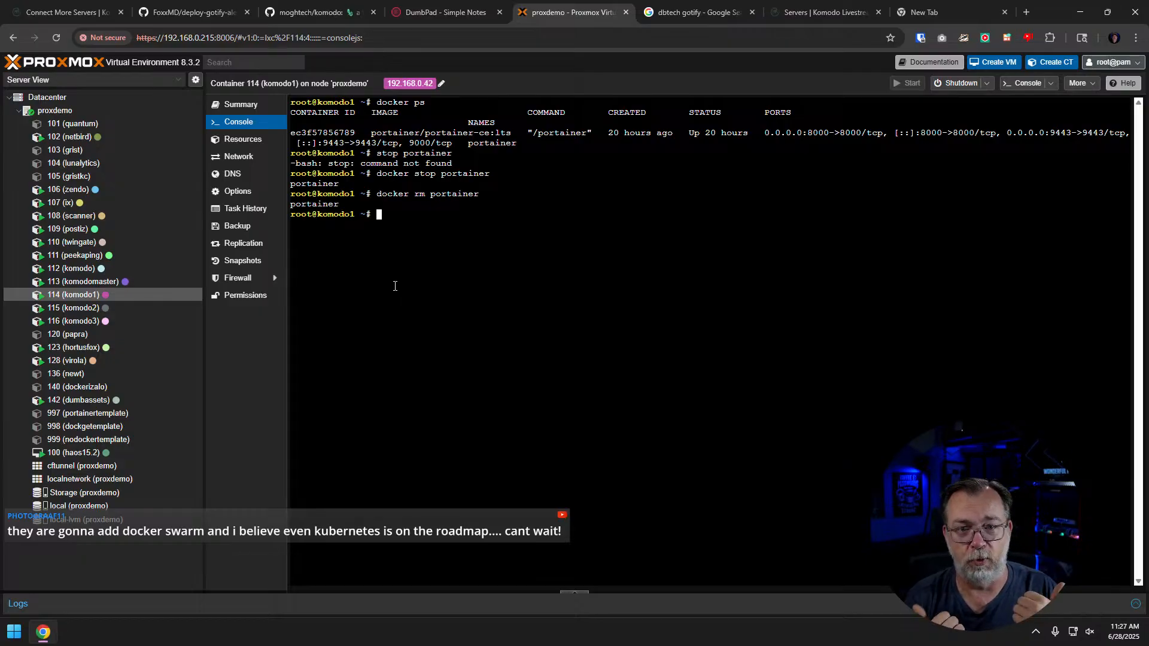
Clear the console, then create a komodoagent directory and change into it
{"action": "key", "text": "ctrl+l"}
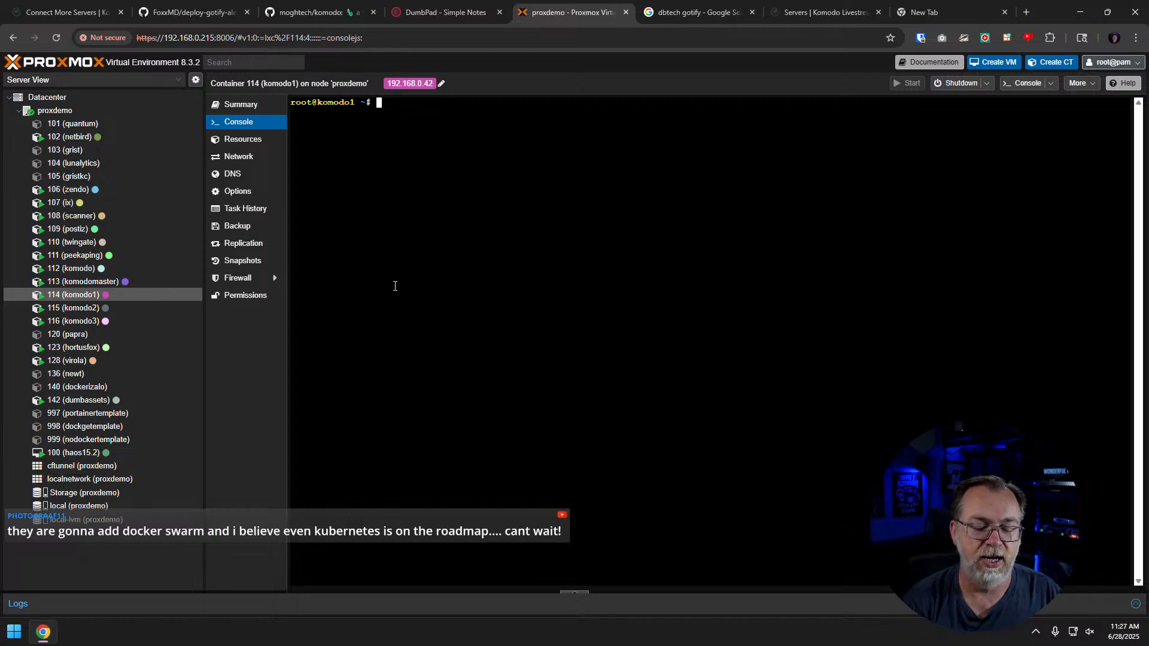
{"action": "type", "text": "mkdire"}
{"action": "key", "text": "BackSpace"}
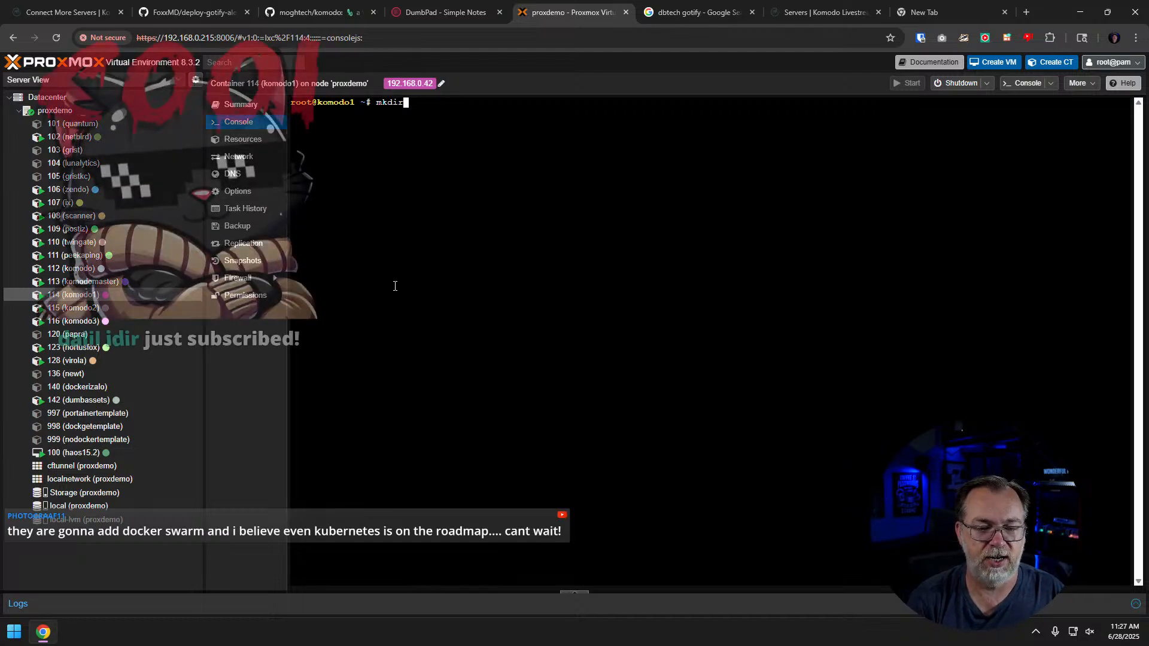
{"action": "type", "text": "komodoa"}
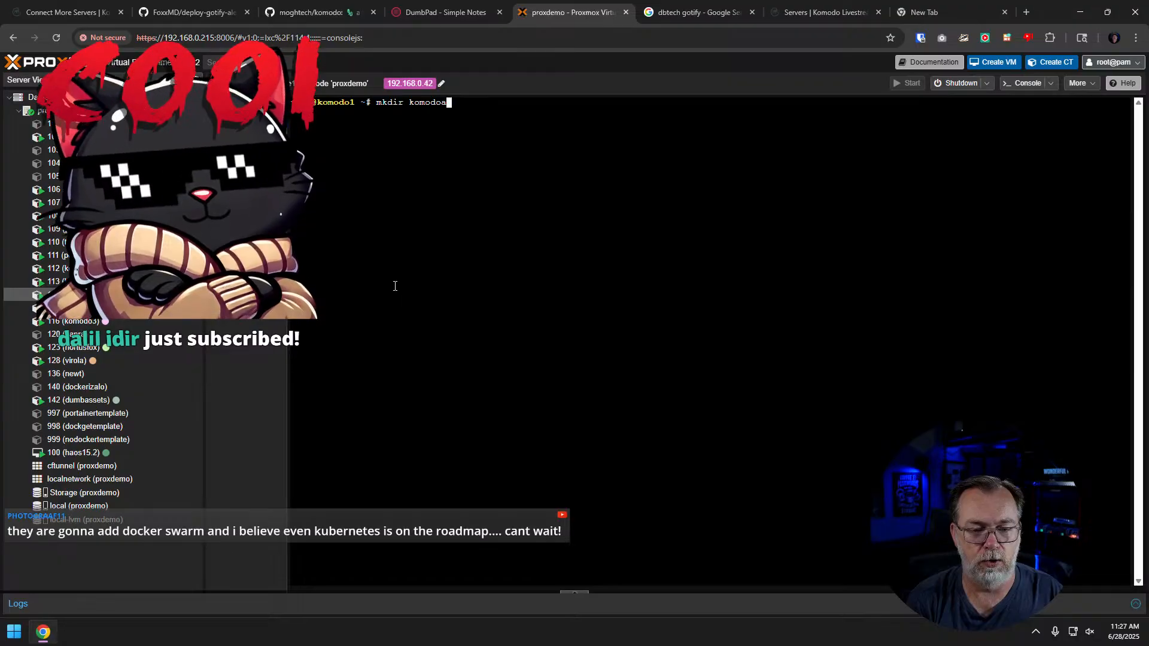
{"action": "type", "text": "gent"}
{"action": "key", "text": "Return"}
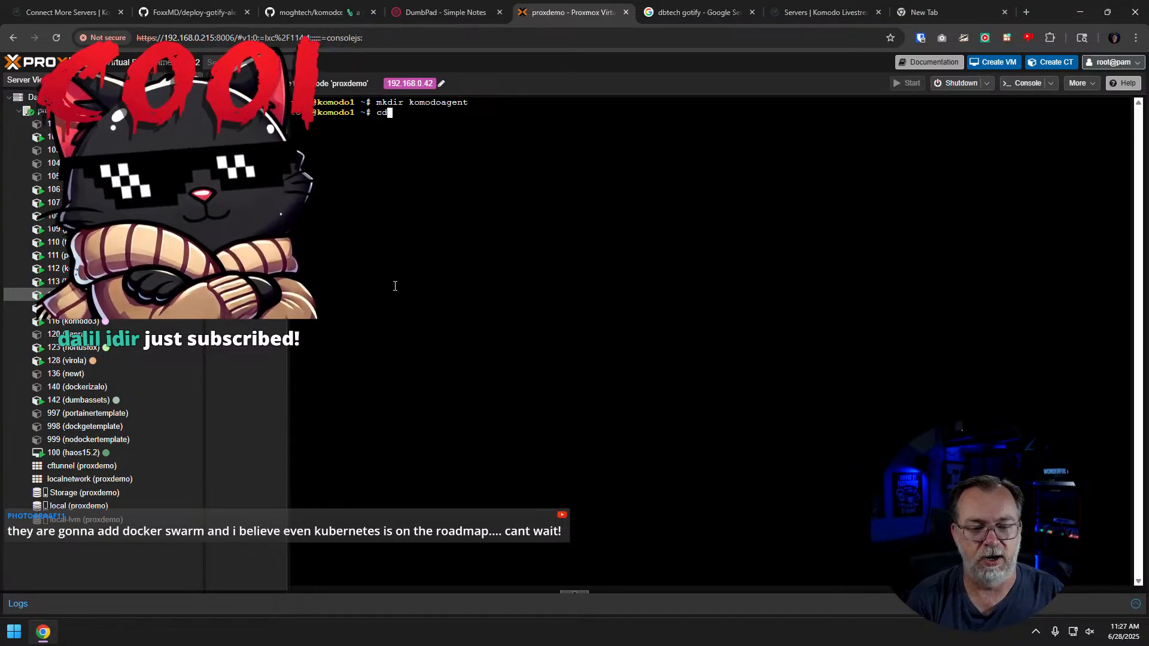
{"action": "type", "text": "cd komodoagent/"}
{"action": "key", "text": "Return"}
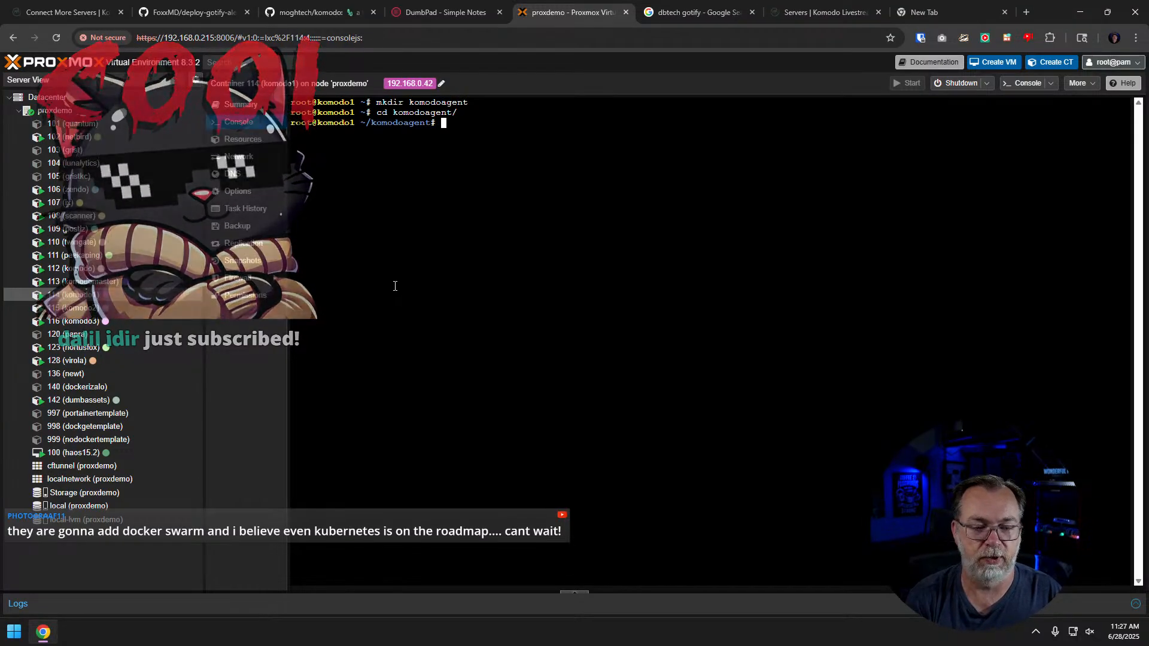
Create docker-compose.yml in nano and paste in the copied Komodo Periphery compose file
{"action": "type", "text": "nano docker-compose.yml"}
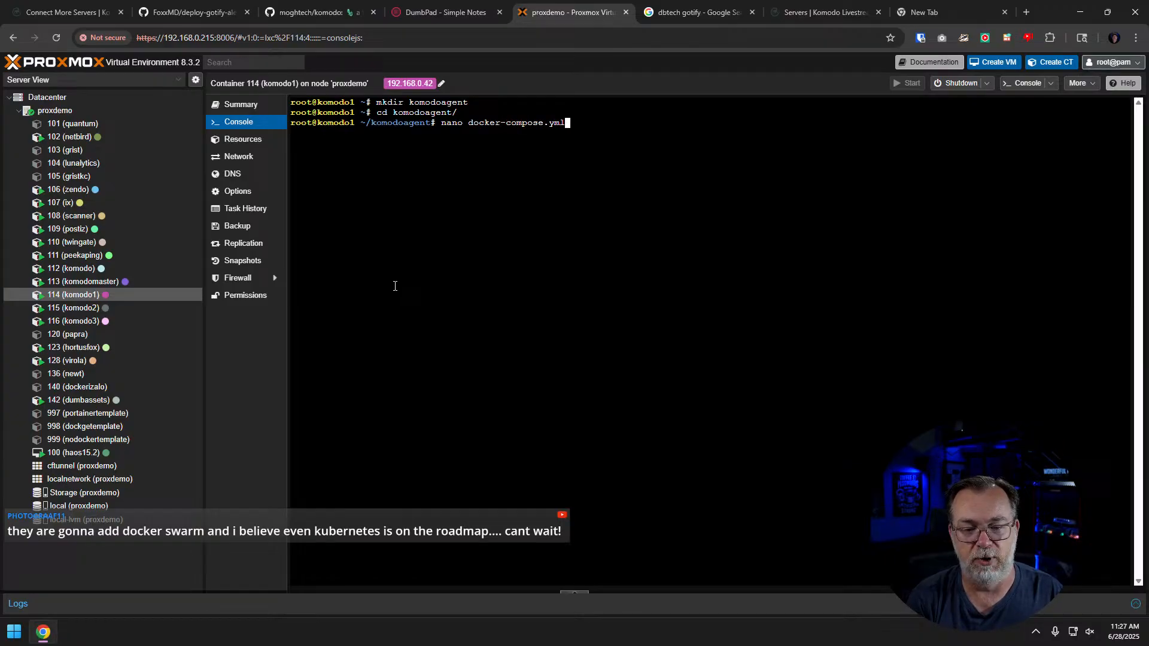
{"action": "key", "text": "Return"}
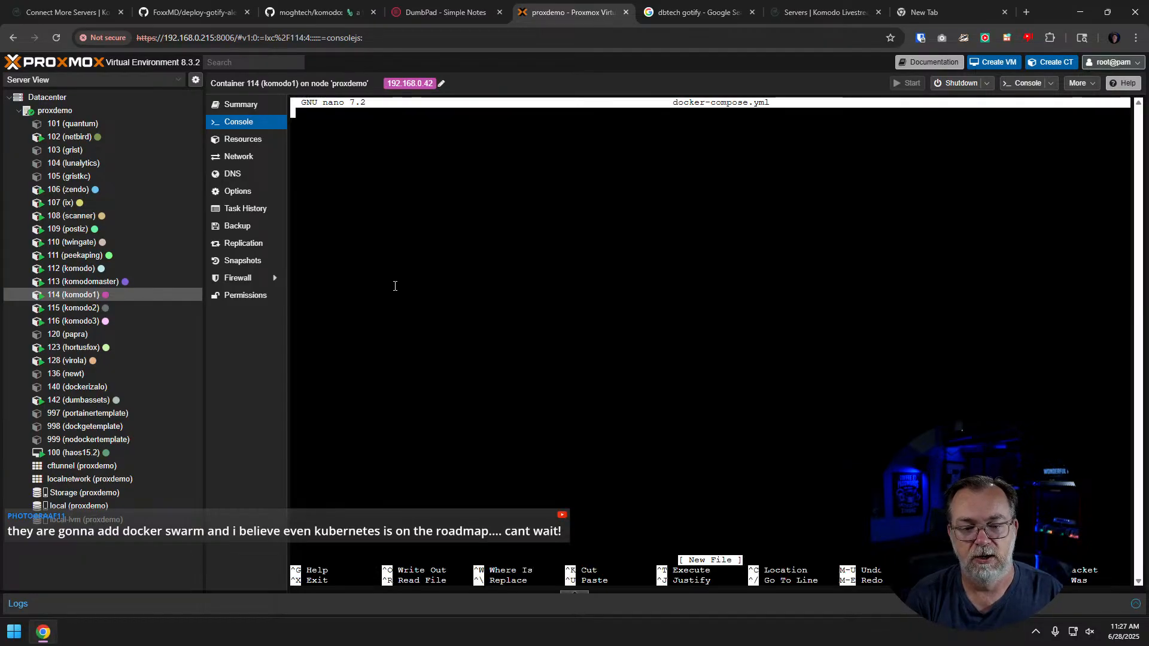
{"action": "key", "text": "ctrl+v"}
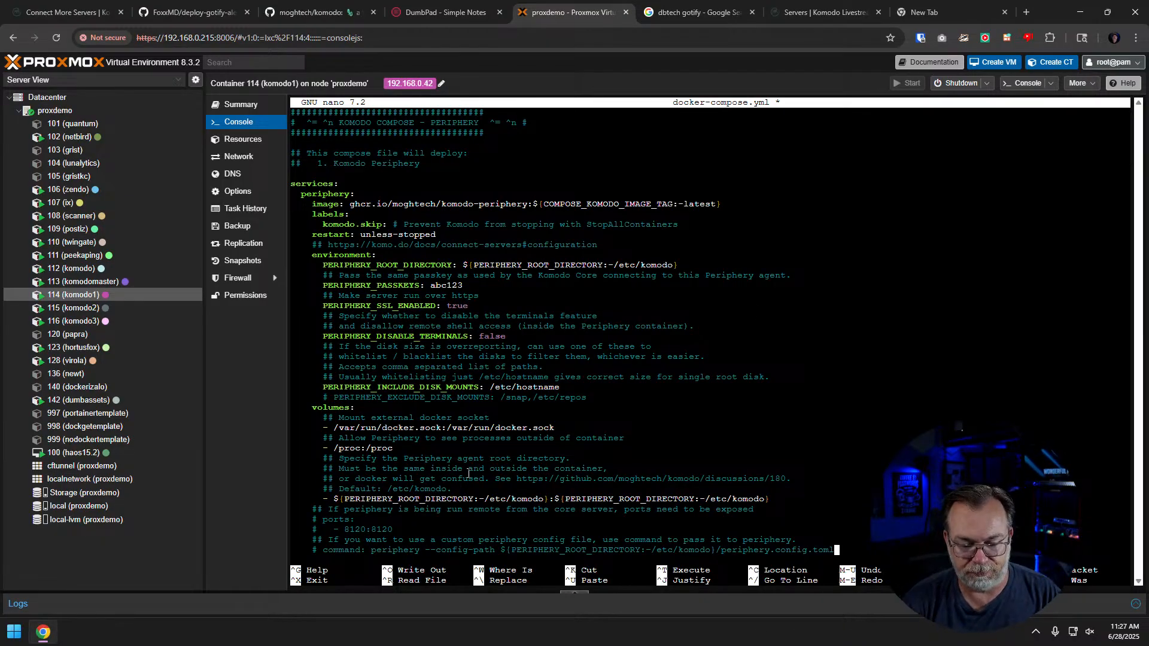
Check the Periphery install and config file sections of the Connect More Servers docs, then return to the Proxmox console
{"action": "left_click", "coordinate": [440, 14]}
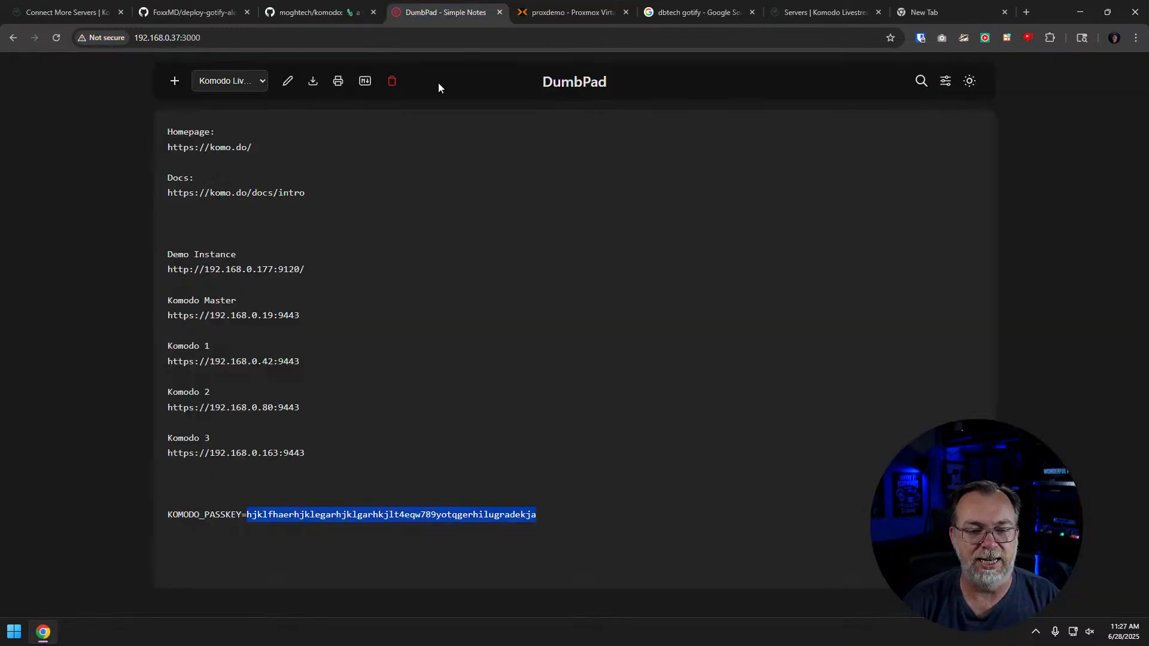
{"action": "left_click", "coordinate": [66, 12]}
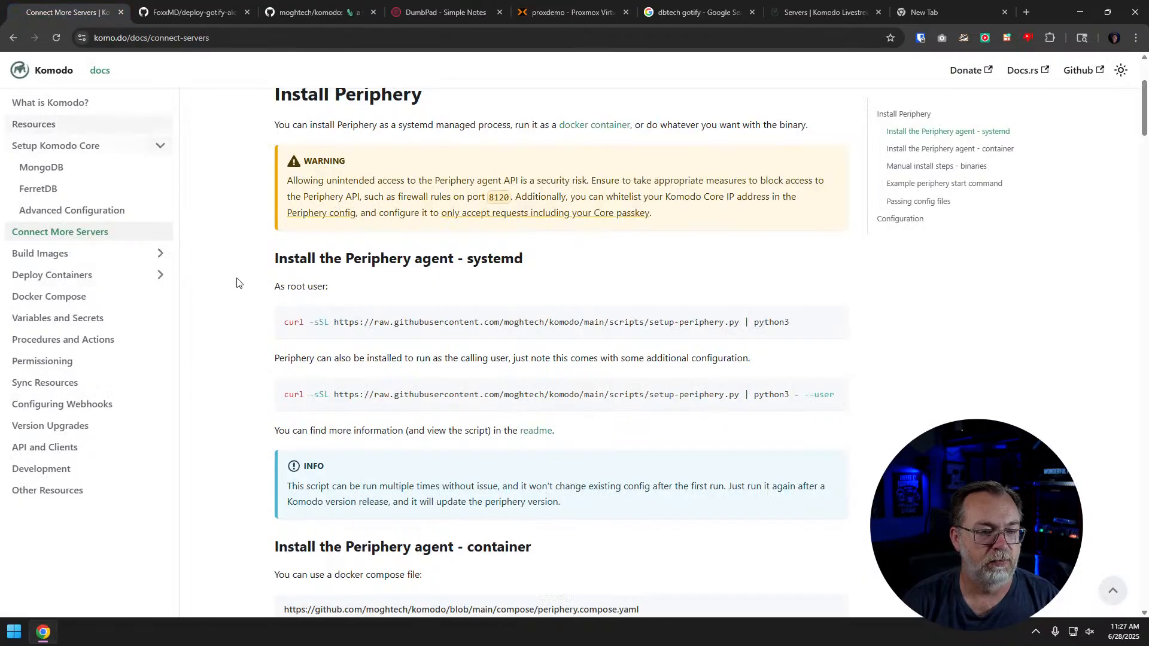
{"action": "scroll", "coordinate": [436, 508], "scroll_direction": "down", "scroll_amount": 20}
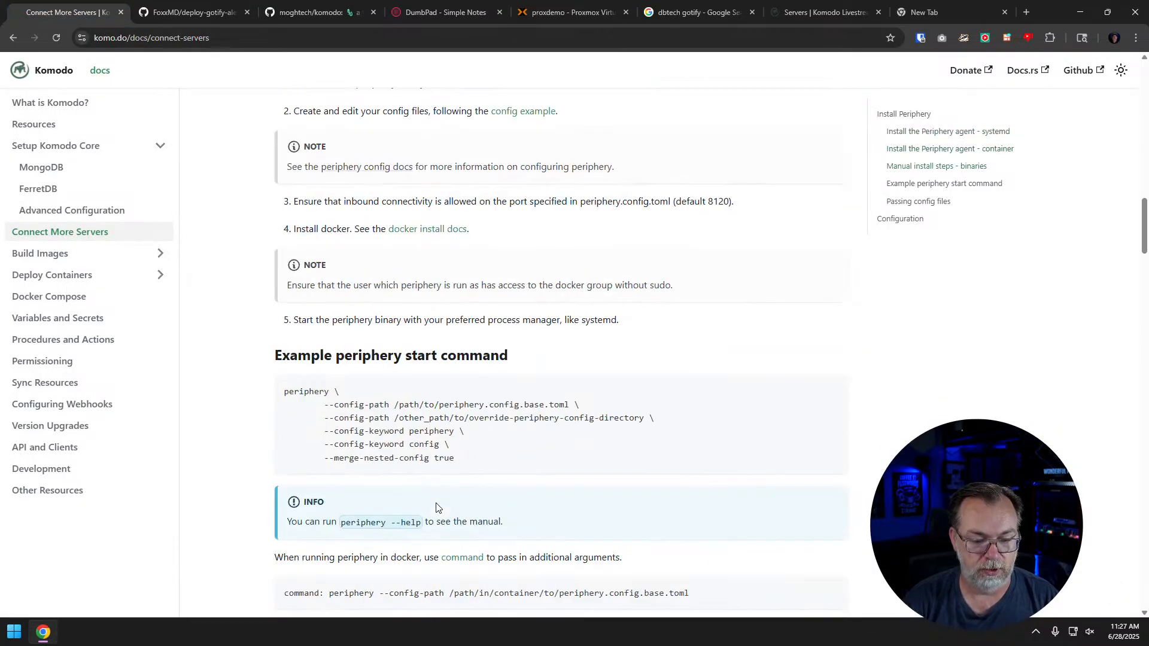
{"action": "scroll", "coordinate": [436, 508], "scroll_direction": "down", "scroll_amount": 6}
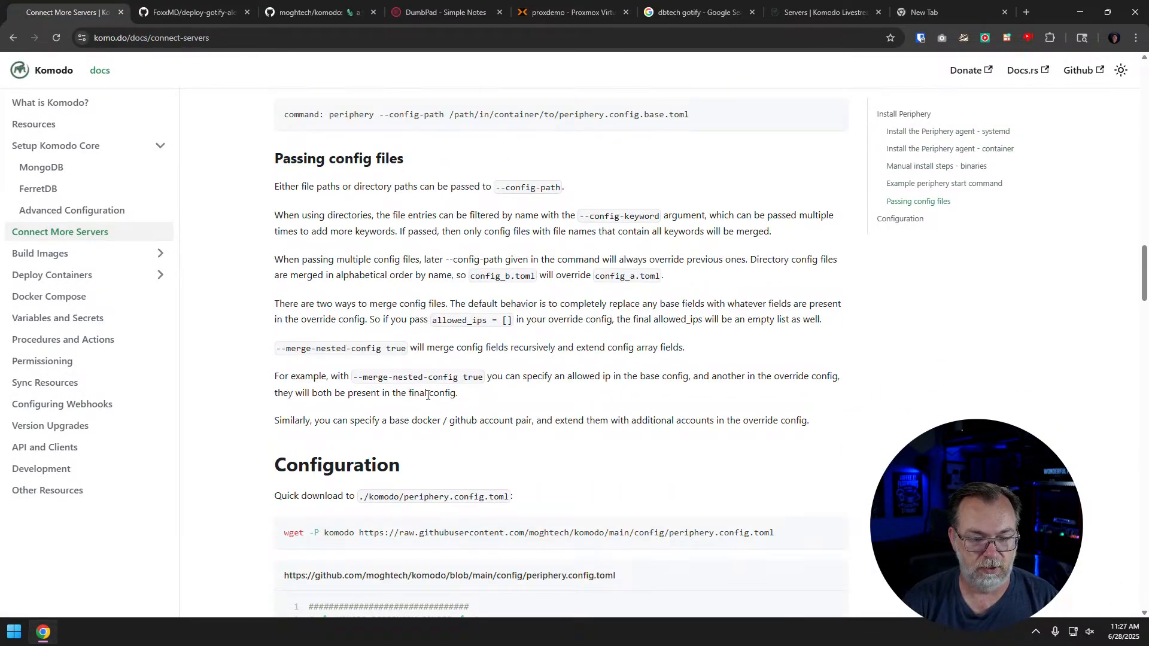
{"action": "scroll", "coordinate": [428, 395], "scroll_direction": "up", "scroll_amount": 3}
{"action": "scroll", "coordinate": [428, 395], "scroll_direction": "up", "scroll_amount": 20}
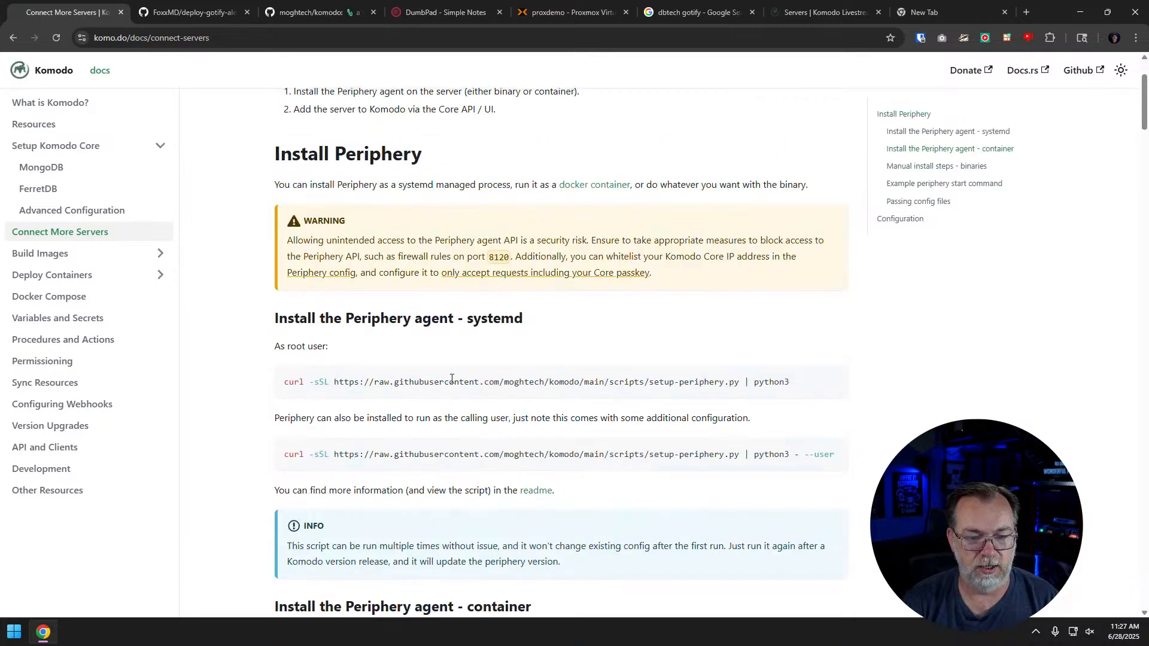
{"action": "left_click", "coordinate": [561, 13]}
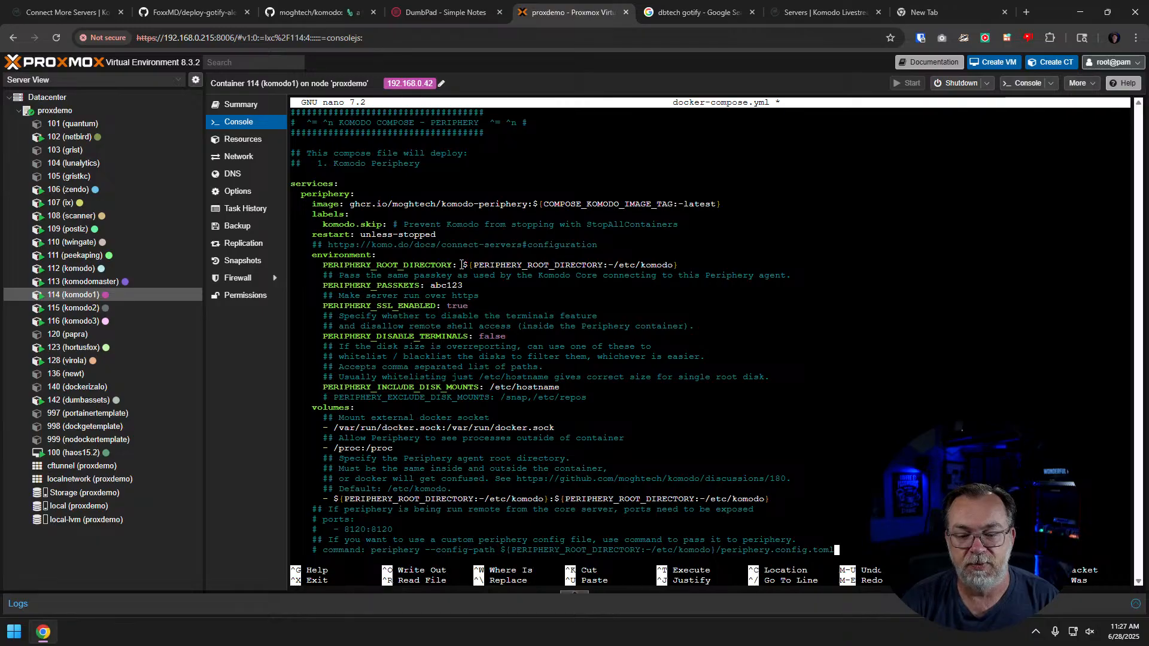
Examine the image tag variable and the PERIPHERY_ROOT_DIRECTORY default path in the Periphery compose file
{"action": "left_click_drag", "start_coordinate": [615, 265], "coordinate": [673, 266]}
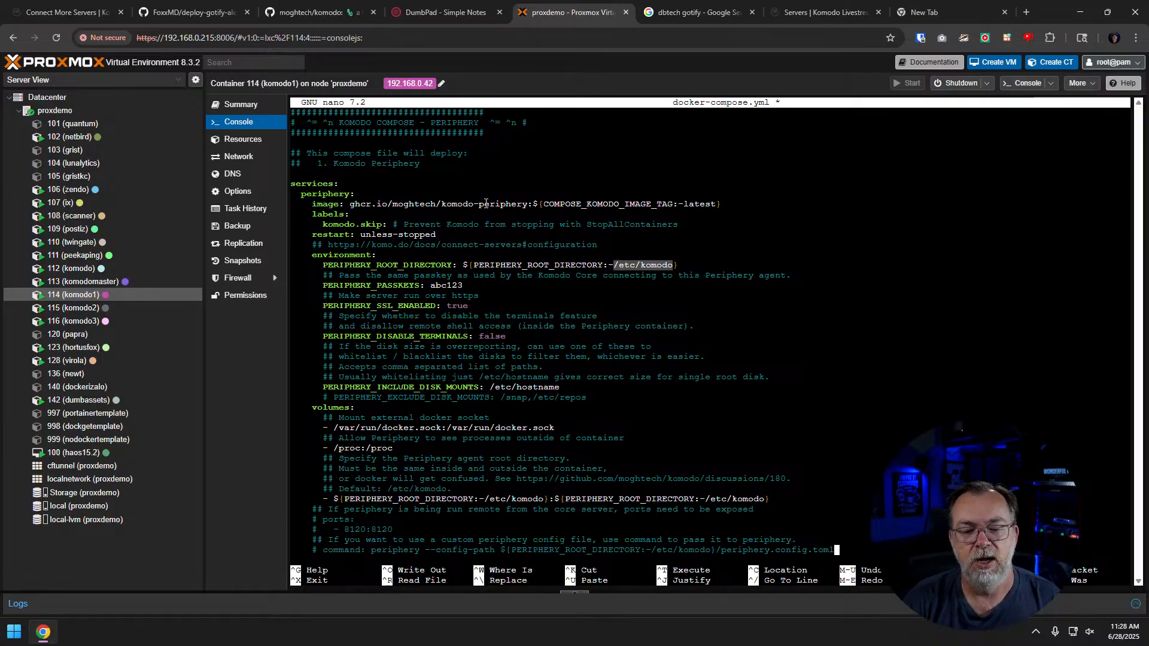
{"action": "left_click_drag", "start_coordinate": [532, 204], "coordinate": [736, 204]}
{"action": "left_click", "coordinate": [577, 205]}
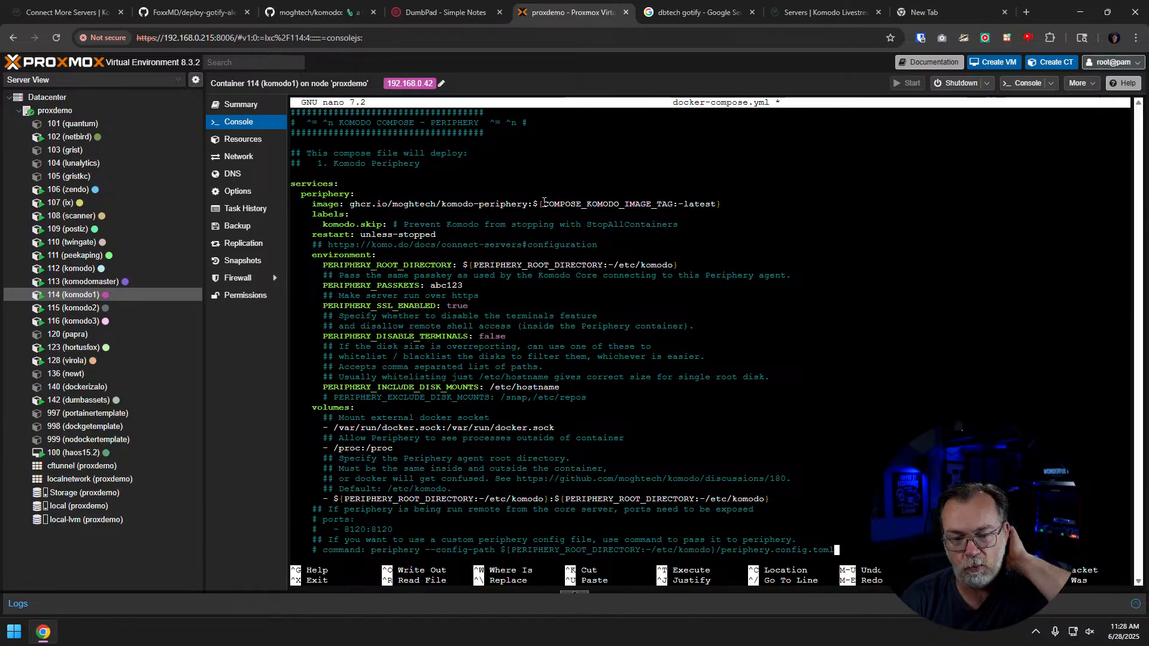
{"action": "left_click_drag", "start_coordinate": [543, 204], "coordinate": [676, 204]}
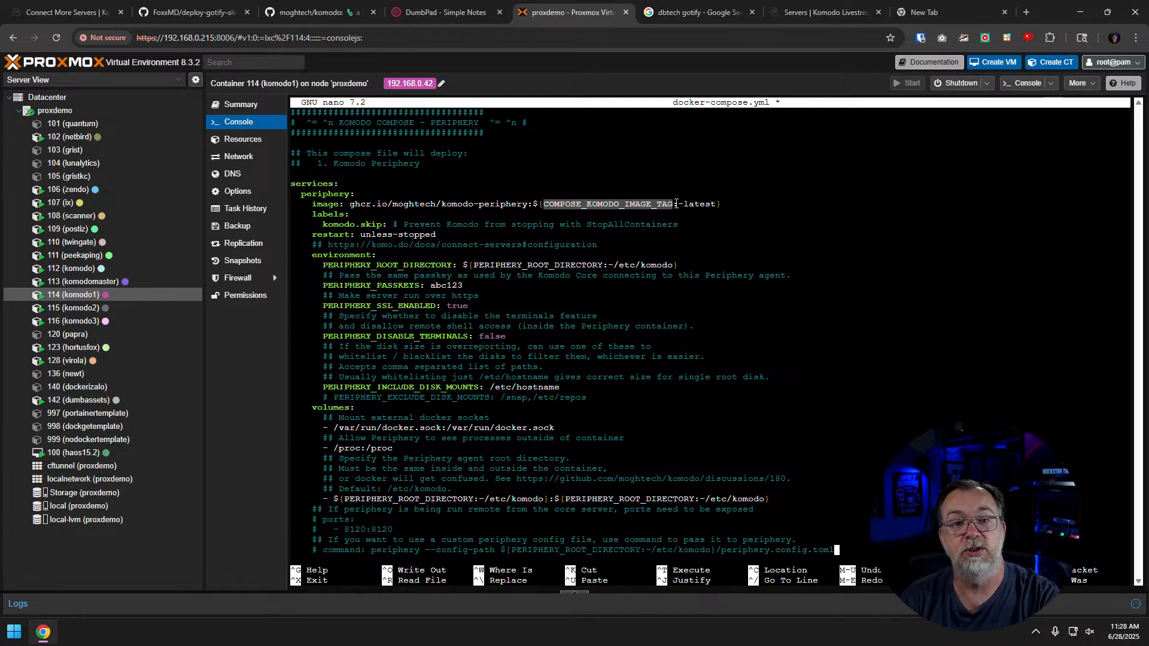
{"action": "left_click_drag", "start_coordinate": [674, 204], "coordinate": [718, 205]}
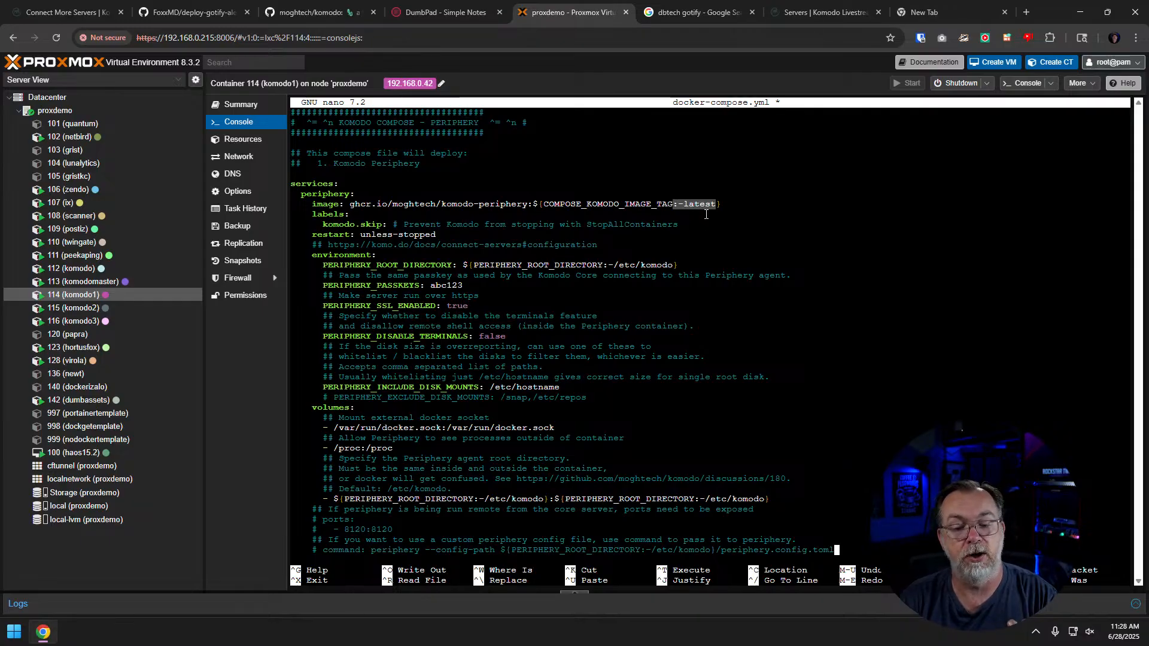
{"action": "left_click_drag", "start_coordinate": [678, 204], "coordinate": [717, 204]}
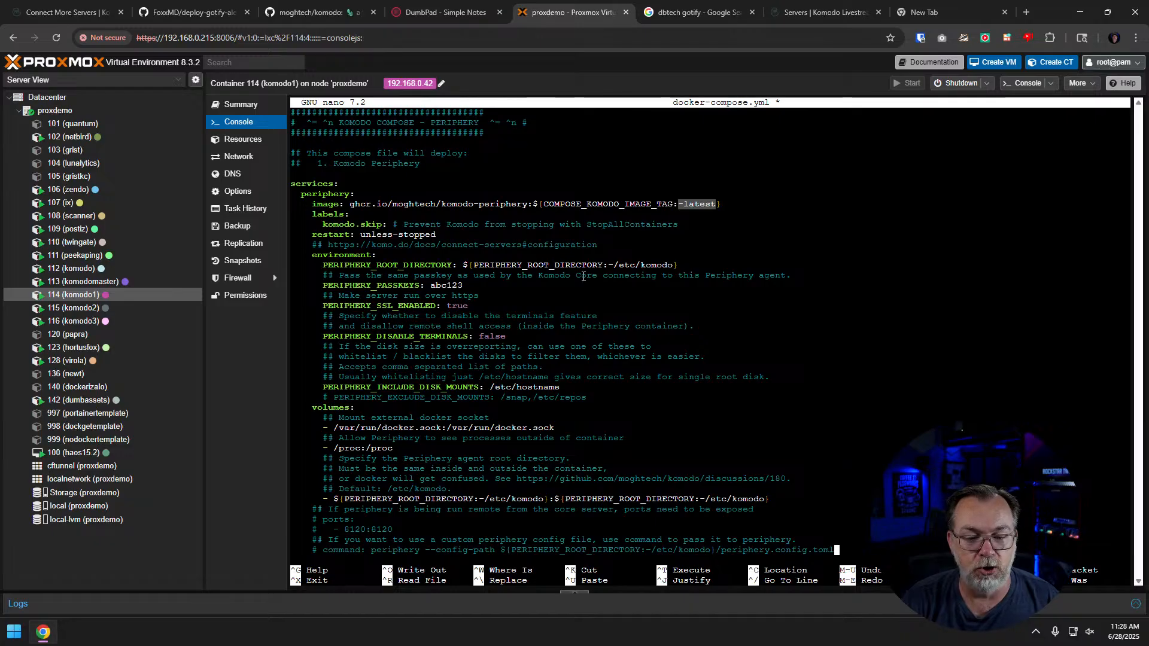
{"action": "left_click_drag", "start_coordinate": [615, 265], "coordinate": [675, 267]}
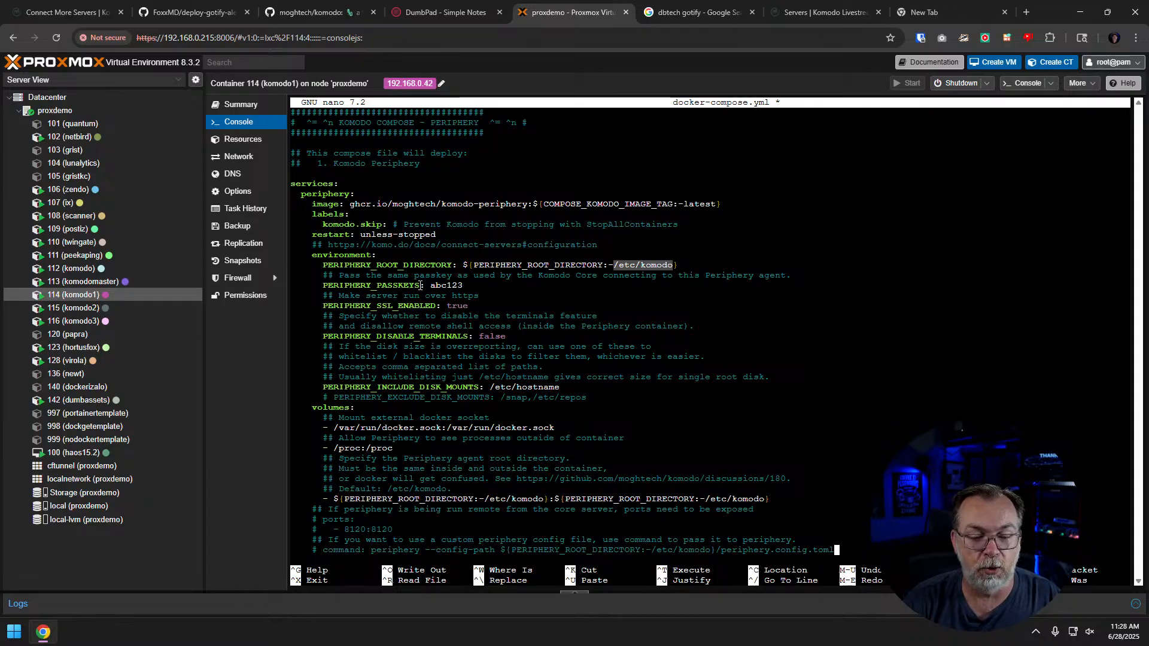
Copy the KOMODO_PASSKEY value from the DumbPad notes for the PERIPHERY_PASSKEYS setting
{"action": "double_click", "coordinate": [432, 285]}
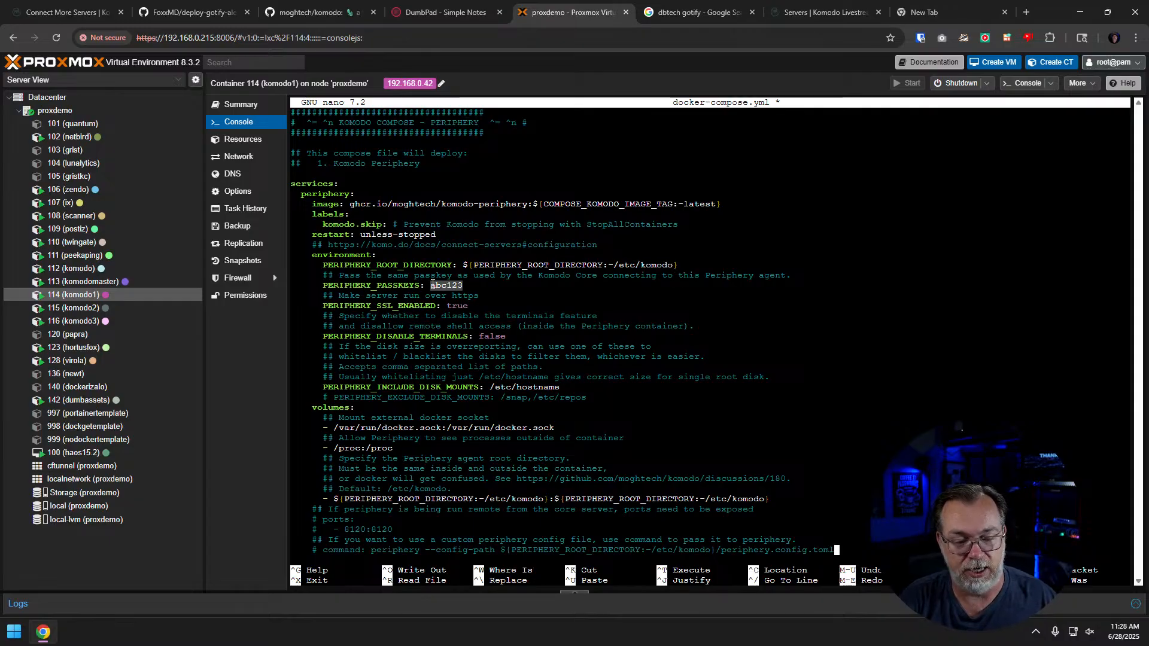
{"action": "left_click", "coordinate": [447, 13]}
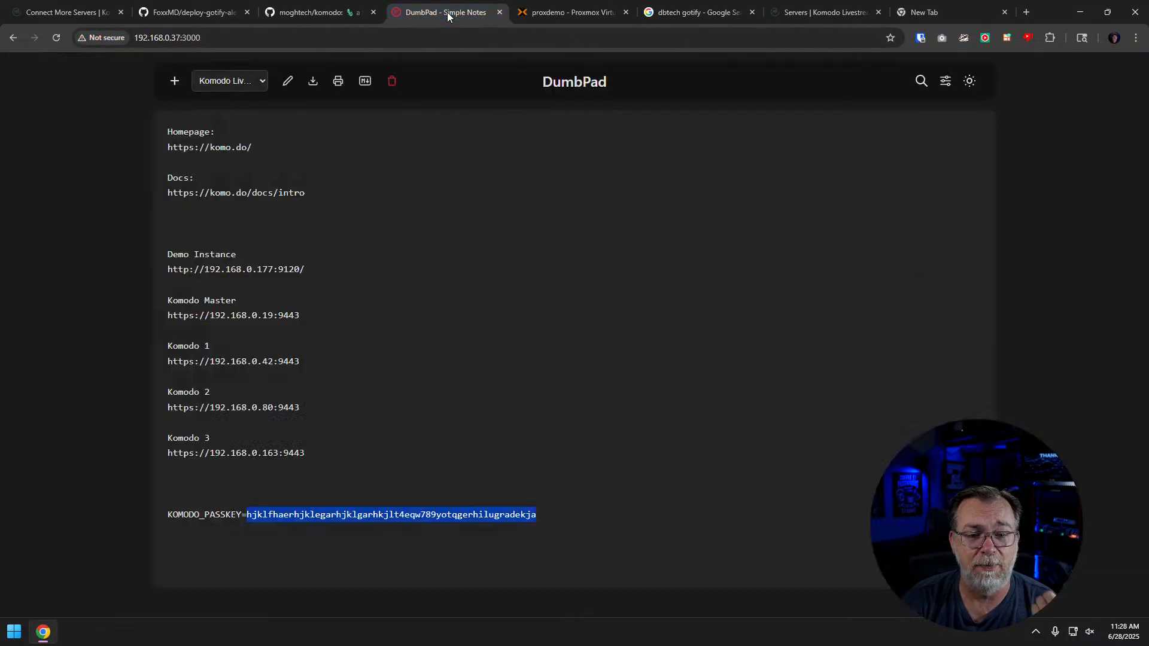
{"action": "right_click", "coordinate": [373, 518]}
{"action": "left_click", "coordinate": [425, 262]}
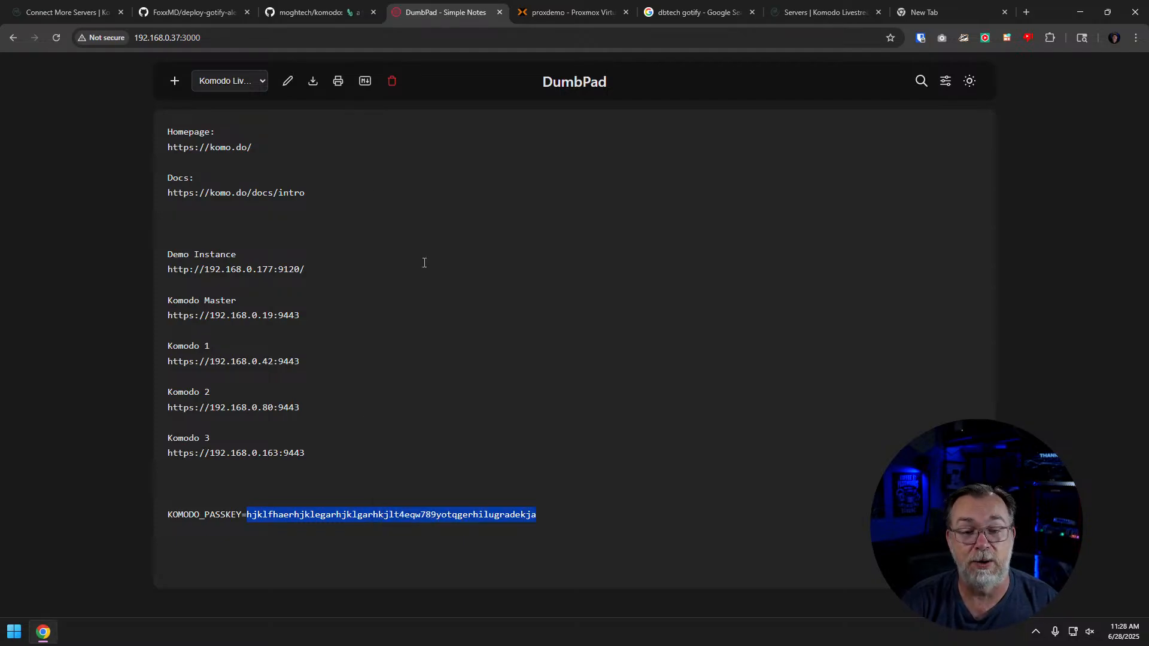
Replace the placeholder PERIPHERY_PASSKEYS value in docker-compose.yml on komodo1 with the copied Komodo passkey
{"action": "left_click", "coordinate": [575, 19]}
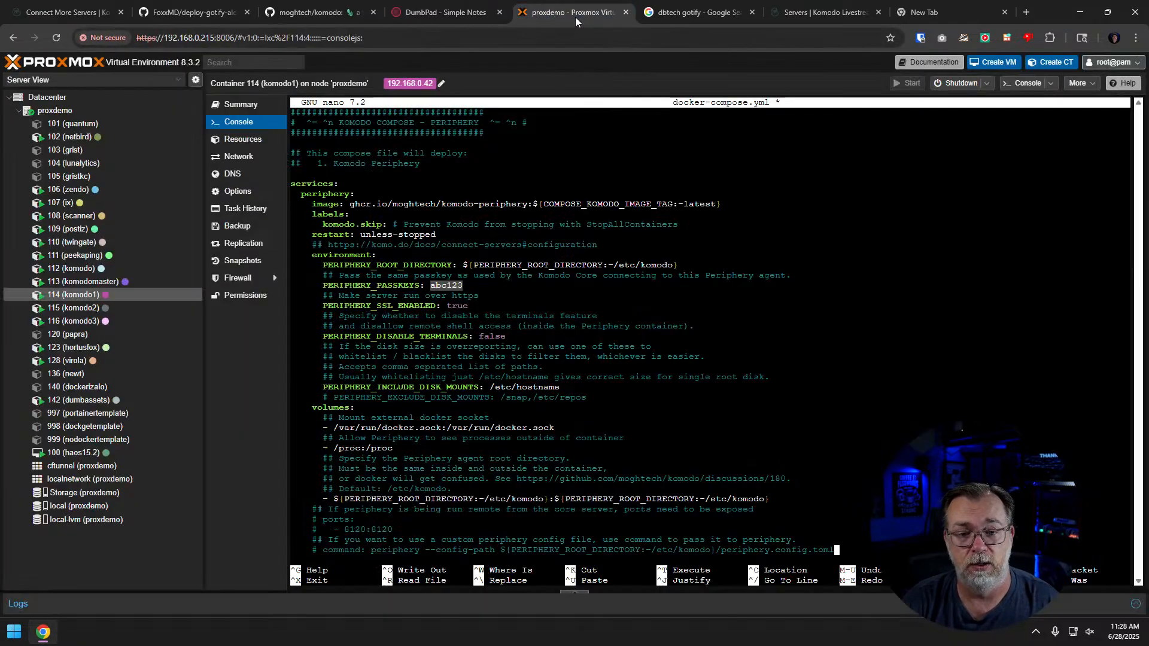
{"action": "left_click", "coordinate": [538, 289]}
{"action": "key", "text": "Down"}
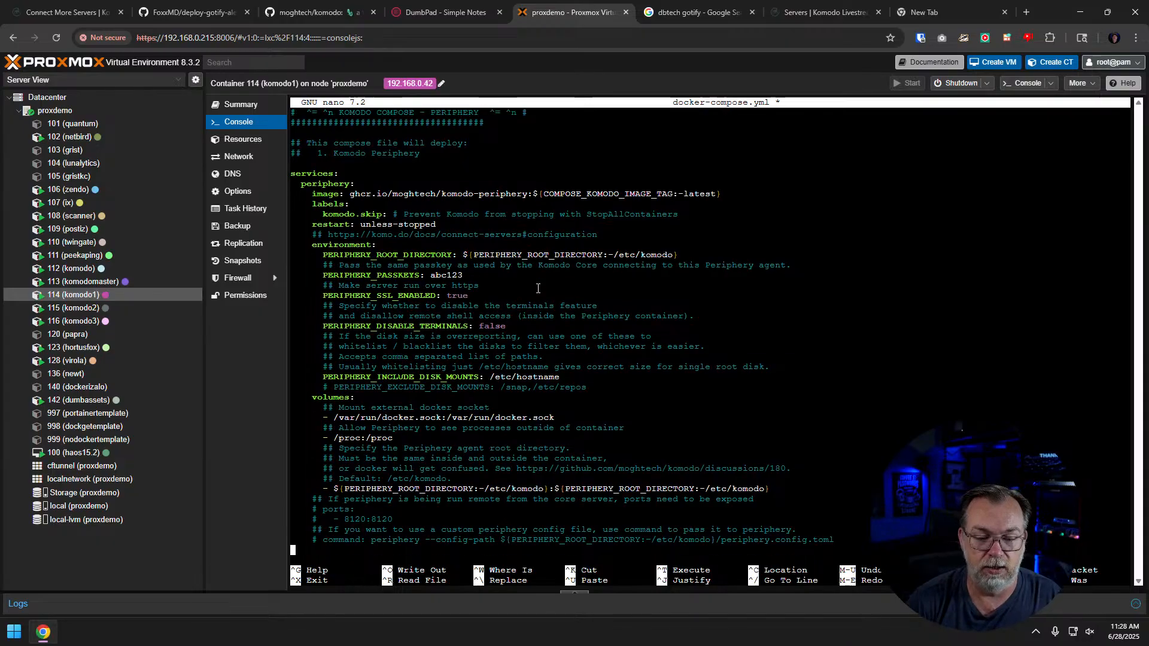
{"action": "key", "text": "Up"}
{"action": "key", "text": "Up"}
{"action": "key", "text": "Up"}
{"action": "key", "text": "Up"}
{"action": "key", "text": "Up"}
{"action": "key", "text": "Up"}
{"action": "key", "text": "Up"}
{"action": "key", "text": "Up"}
{"action": "key", "text": "Up"}
{"action": "key", "text": "Up"}
{"action": "key", "text": "Up"}
{"action": "key", "text": "Up"}
{"action": "key", "text": "Up"}
{"action": "key", "text": "Up"}
{"action": "key", "text": "Up"}
{"action": "key", "text": "Up"}
{"action": "key", "text": "Up"}
{"action": "key", "text": "Up"}
{"action": "key", "text": "Up"}
{"action": "key", "text": "Up"}
{"action": "key", "text": "Up"}
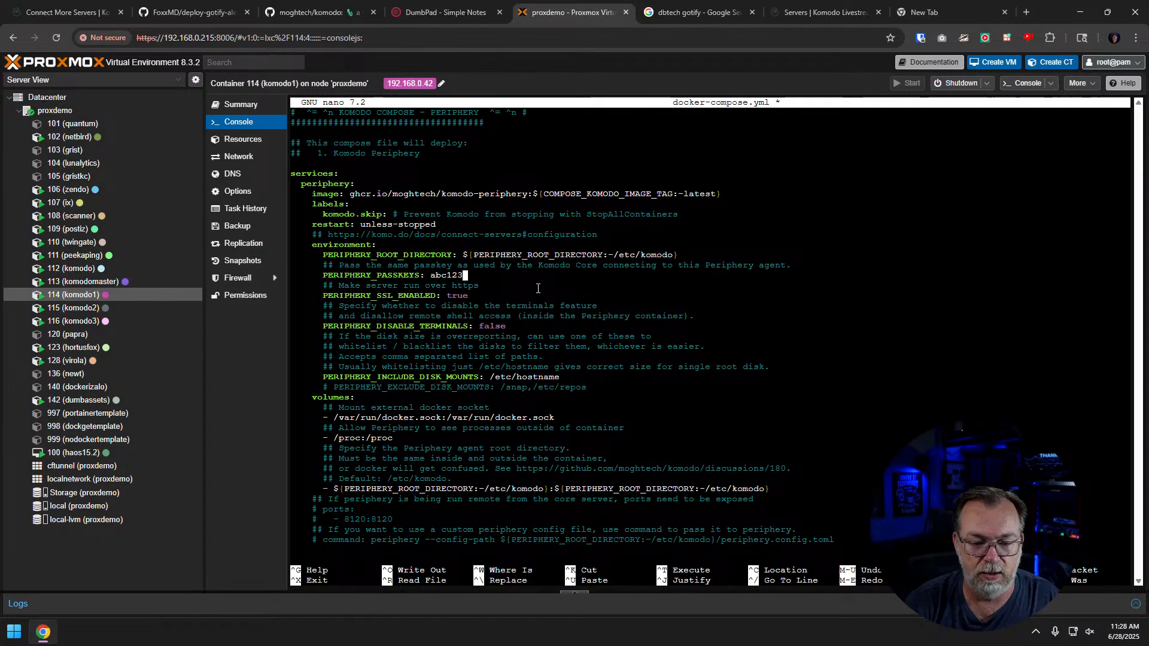
{"action": "key", "text": "BackSpace"}
{"action": "key", "text": "BackSpace"}
{"action": "key", "text": "BackSpace"}
{"action": "key", "text": "BackSpace"}
{"action": "key", "text": "BackSpace"}
{"action": "key", "text": "BackSpace"}
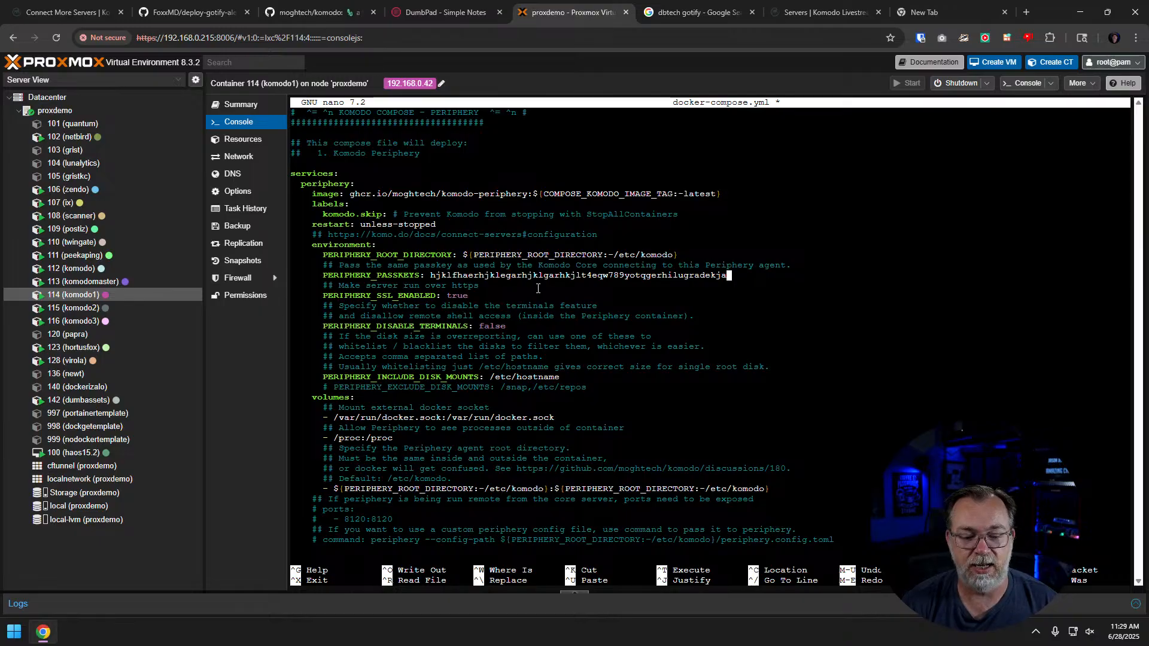
Examine the SSL, terminal, disk mount and root directory volume settings in the Periphery compose file
{"action": "key", "text": "Down"}
{"action": "key", "text": "Down"}
{"action": "key", "text": "Down"}
{"action": "key", "text": "Down"}
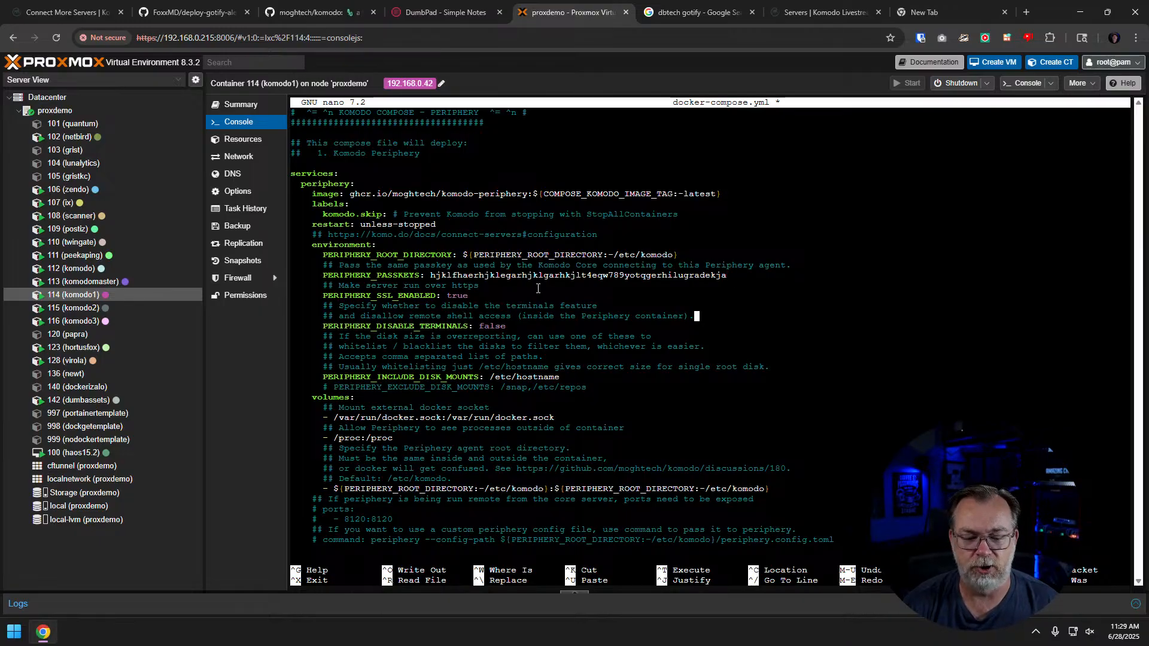
{"action": "key", "text": "Down"}
{"action": "key", "text": "Down"}
{"action": "key", "text": "Down"}
{"action": "key", "text": "Down"}
{"action": "key", "text": "Down"}
{"action": "key", "text": "Down"}
{"action": "key", "text": "Down"}
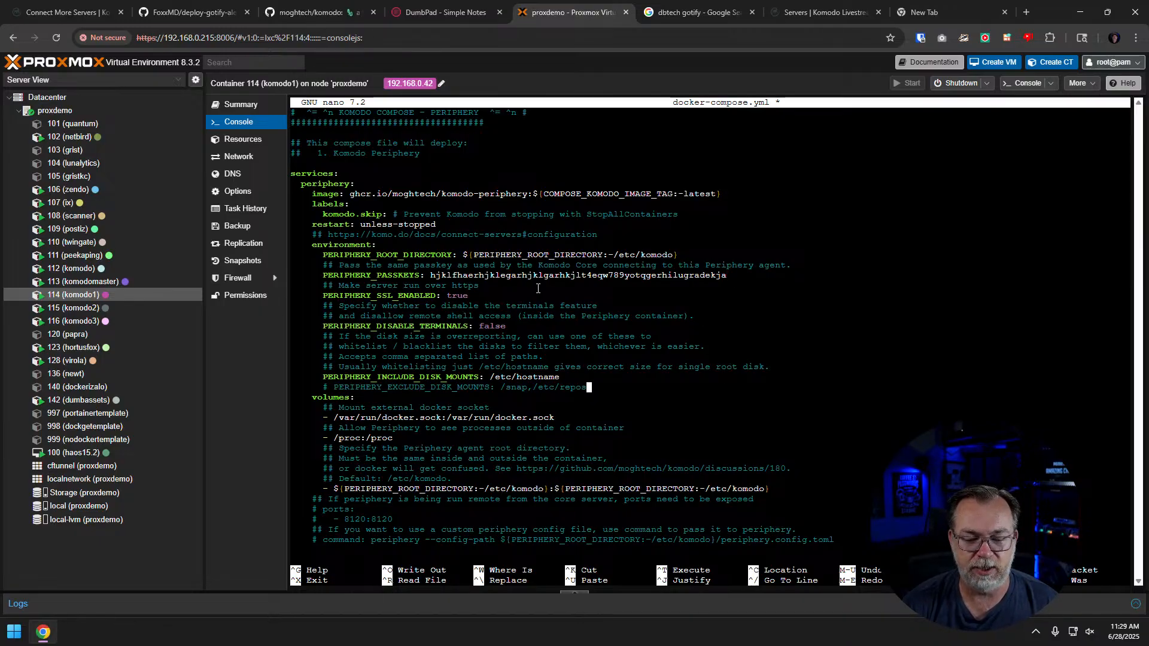
{"action": "key", "text": "Down"}
{"action": "key", "text": "Down"}
{"action": "key", "text": "Down"}
{"action": "key", "text": "Down"}
{"action": "key", "text": "Down"}
{"action": "key", "text": "Down"}
{"action": "key", "text": "Down"}
{"action": "key", "text": "Down"}
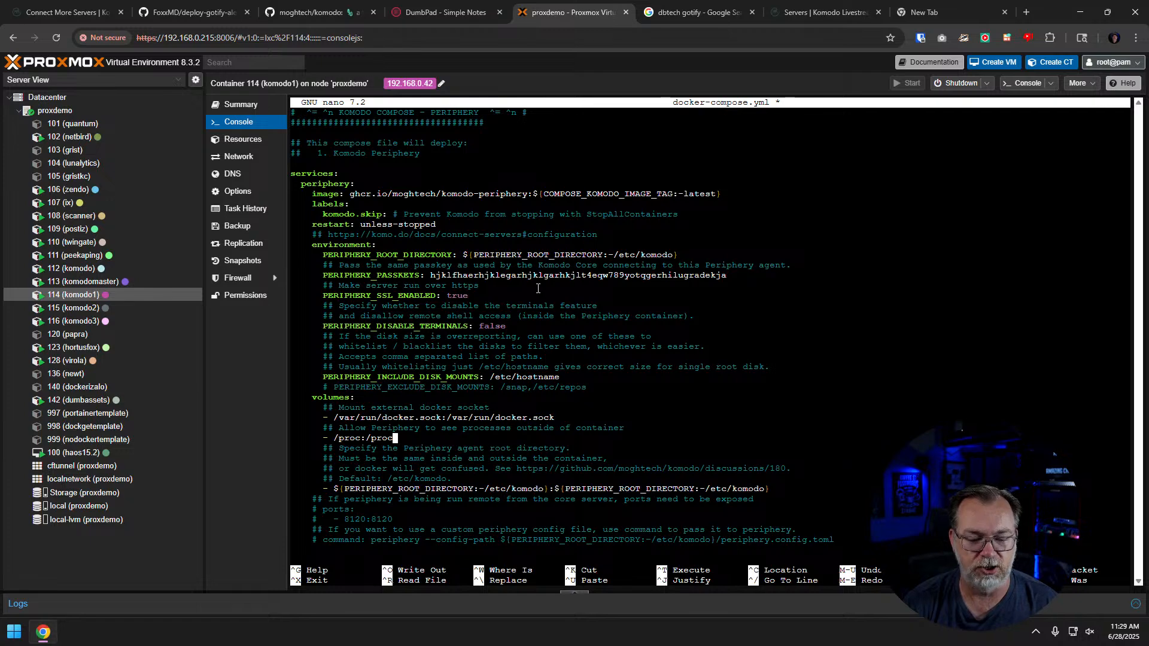
{"action": "key", "text": "Down"}
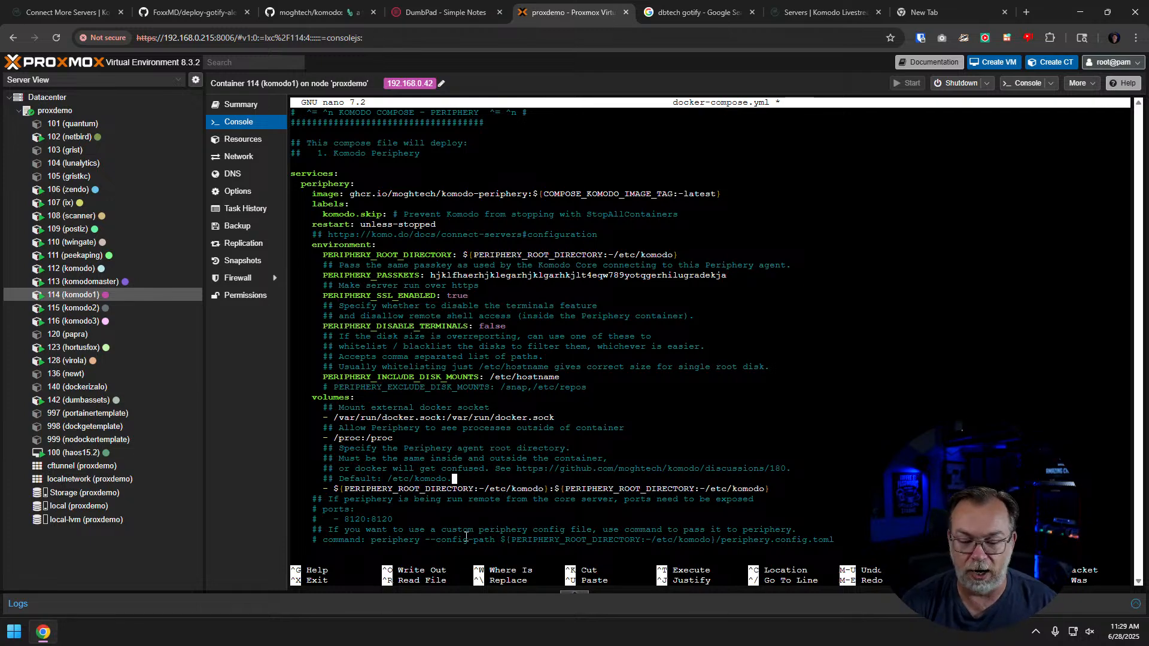
{"action": "left_click_drag", "start_coordinate": [486, 490], "coordinate": [533, 488]}
{"action": "left_click", "coordinate": [729, 489]}
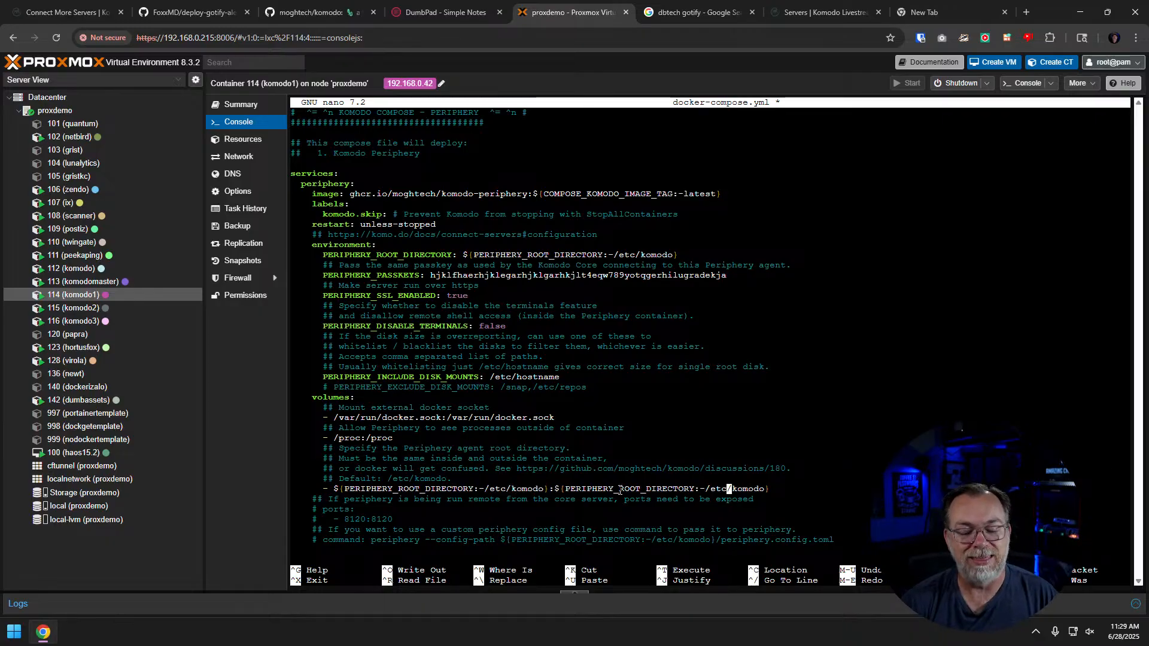
Uncomment the ports section with its 8120:8120 mapping in the Periphery compose file
{"action": "key", "text": "Down"}
{"action": "key", "text": "Down"}
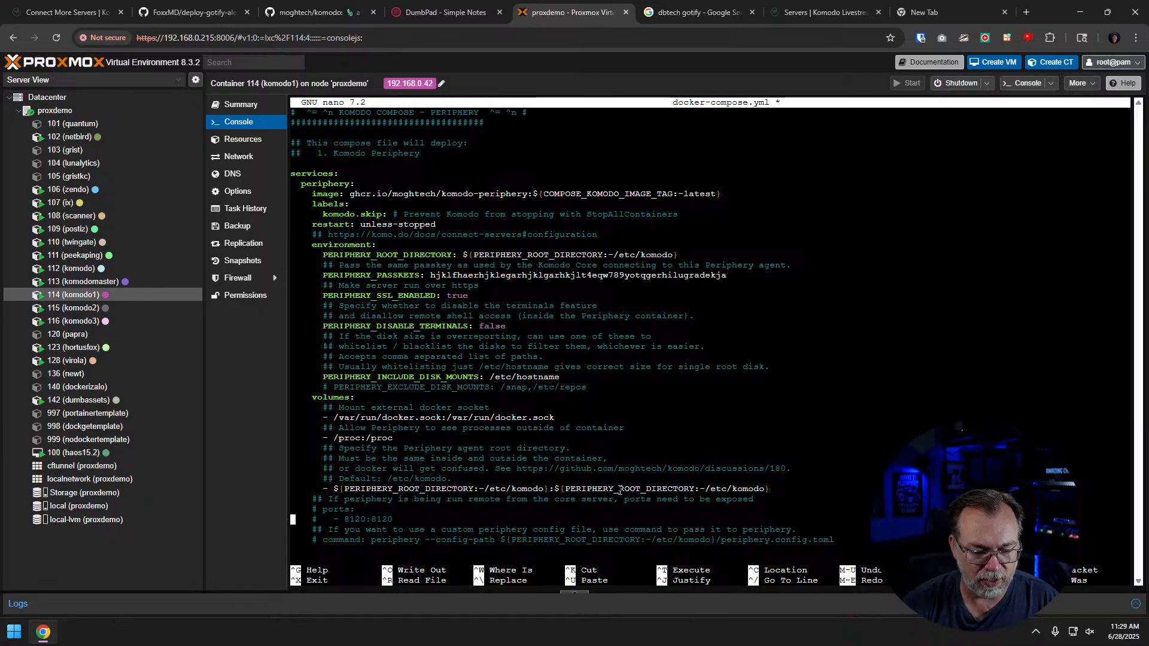
{"action": "key", "text": "Home"}
{"action": "key", "text": "Right"}
{"action": "key", "text": "Right"}
{"action": "key", "text": "Right"}
{"action": "key", "text": "Right"}
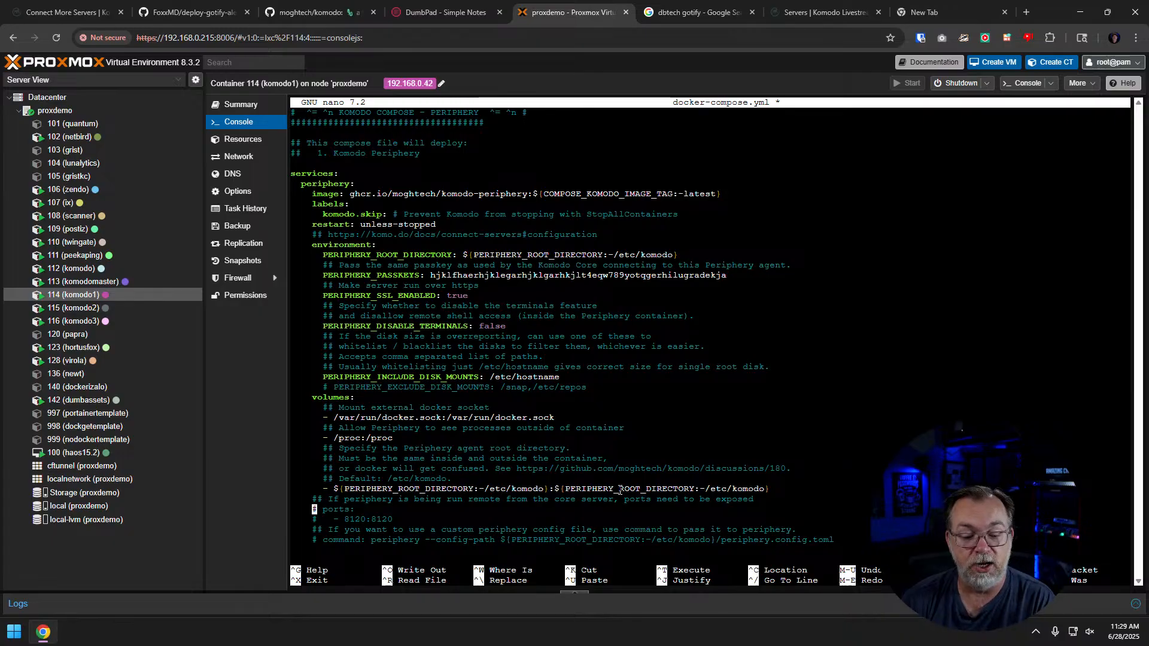
{"action": "key", "text": "Delete"}
{"action": "key", "text": "Delete"}
{"action": "key", "text": "Down"}
{"action": "key", "text": "Delete"}
{"action": "key", "text": "Delete"}
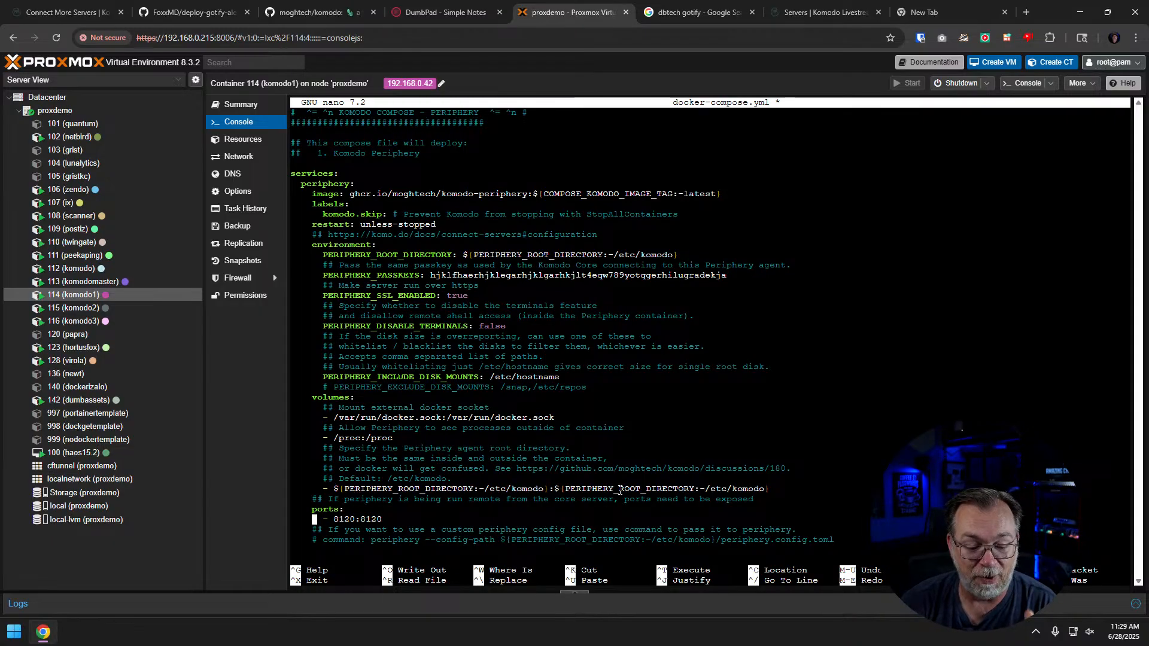
{"action": "key", "text": "Up"}
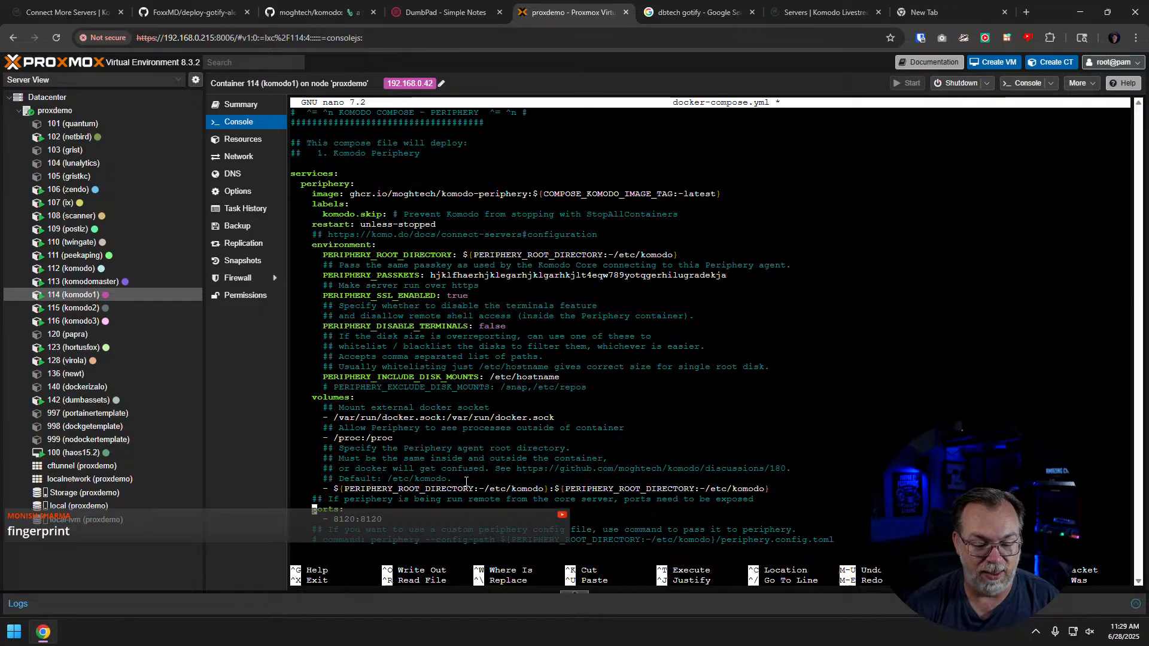
Review the end of docker-compose.yml, then save the file and exit nano
{"action": "key", "text": "Down"}
{"action": "key", "text": "Down"}
{"action": "key", "text": "Down"}
{"action": "key", "text": "Down"}
{"action": "key", "text": "Down"}
{"action": "scroll", "coordinate": [466, 482], "scroll_direction": "down", "scroll_amount": 6}
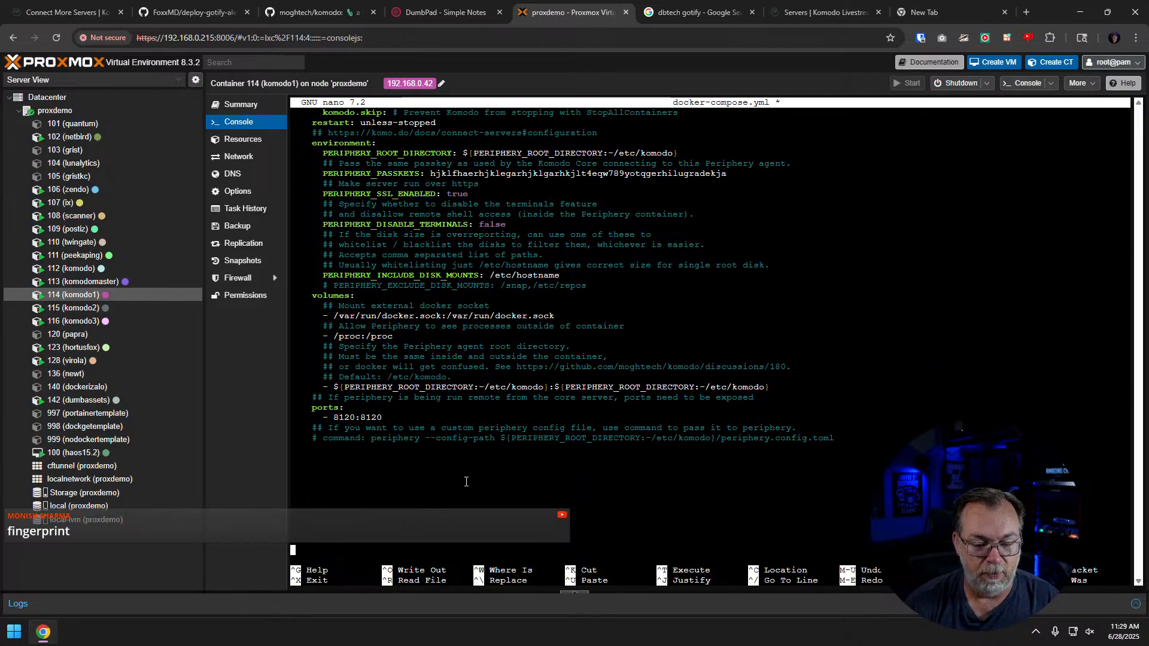
{"action": "left_click_drag", "start_coordinate": [313, 302], "coordinate": [426, 326]}
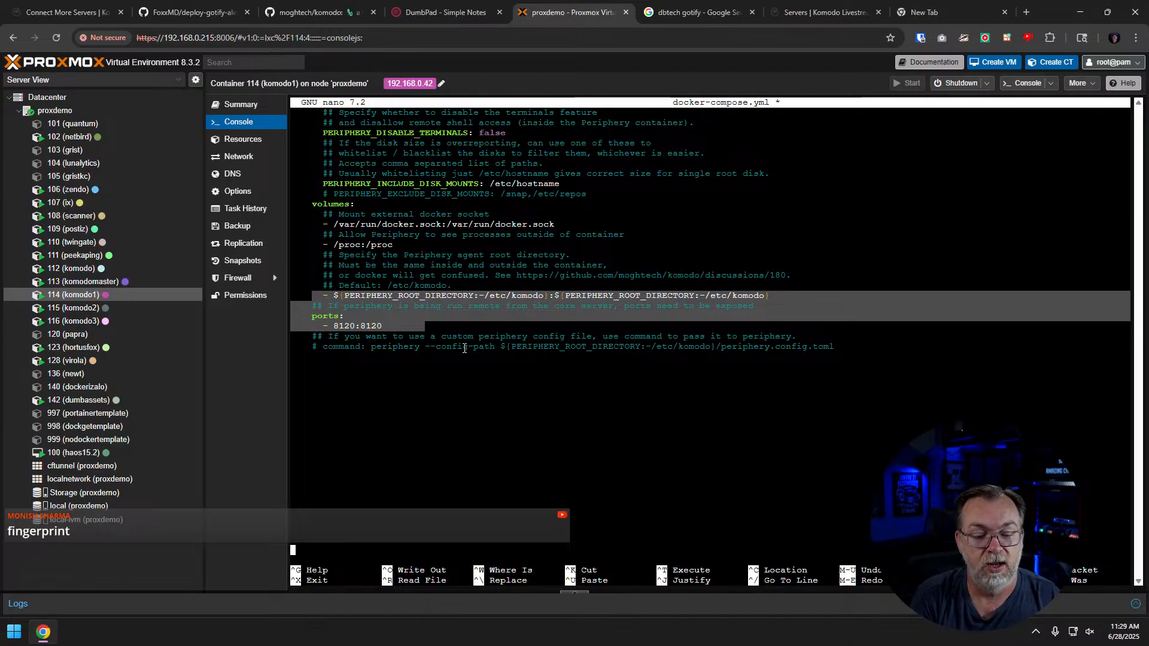
{"action": "key", "text": "ctrl+o"}
{"action": "key", "text": "Return"}
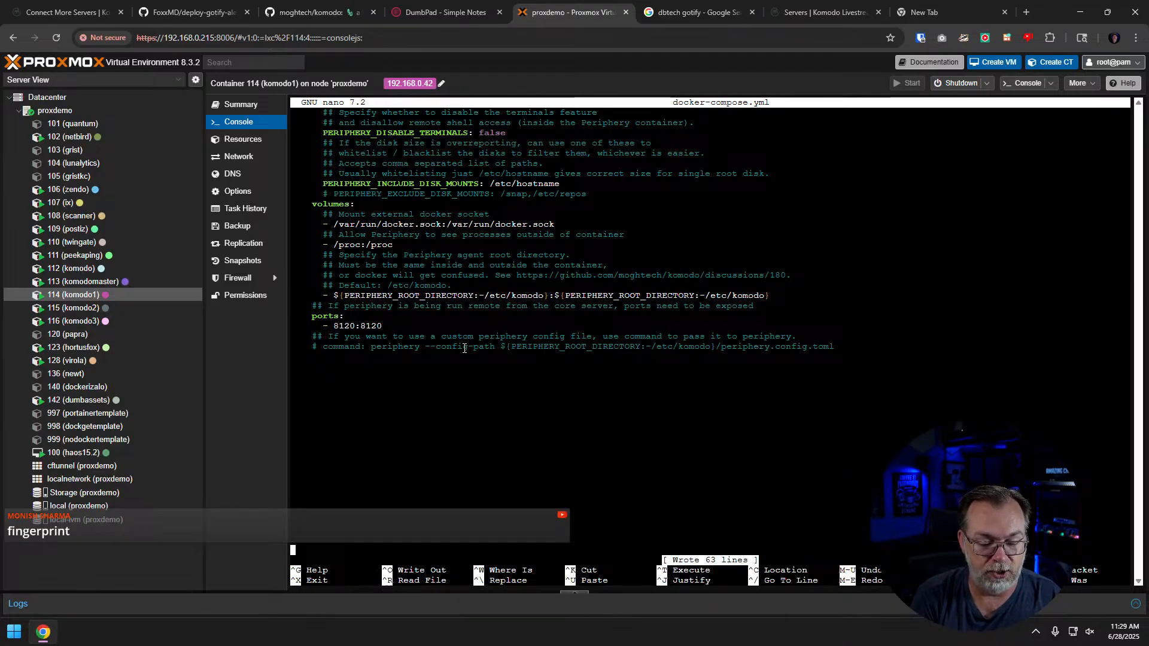
{"action": "key", "text": "ctrl+x"}
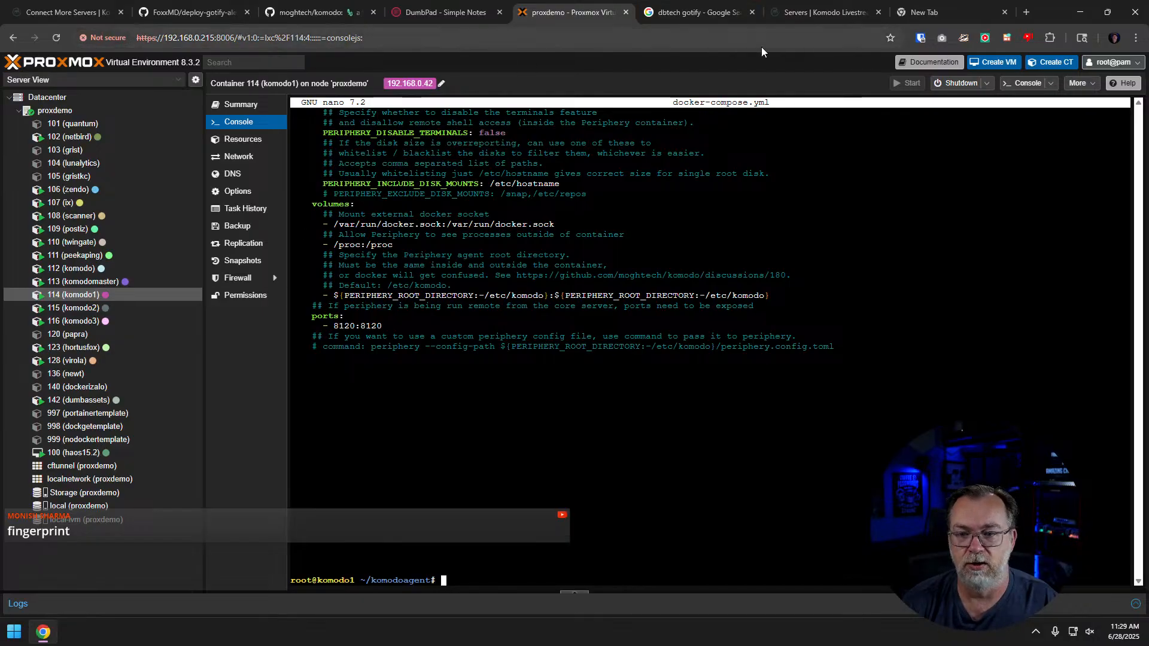
Switch to Komodo and create a new server named komodo1
{"action": "left_click", "coordinate": [809, 14]}
{"action": "type", "text": "komodo1"}
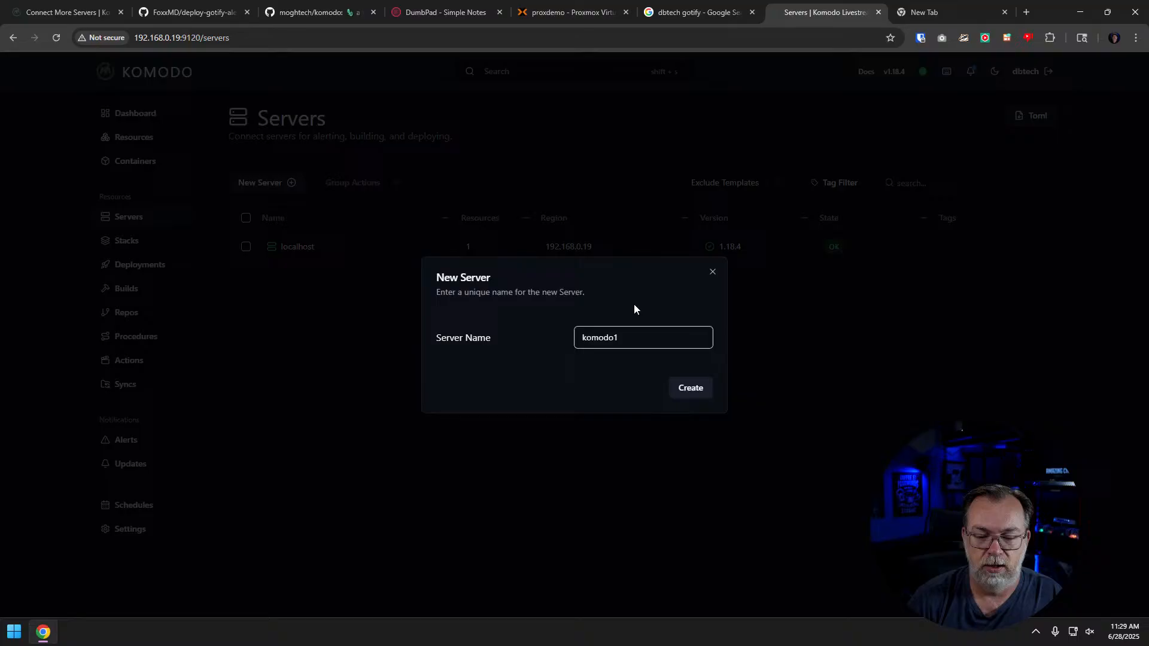
{"action": "left_click", "coordinate": [678, 391]}
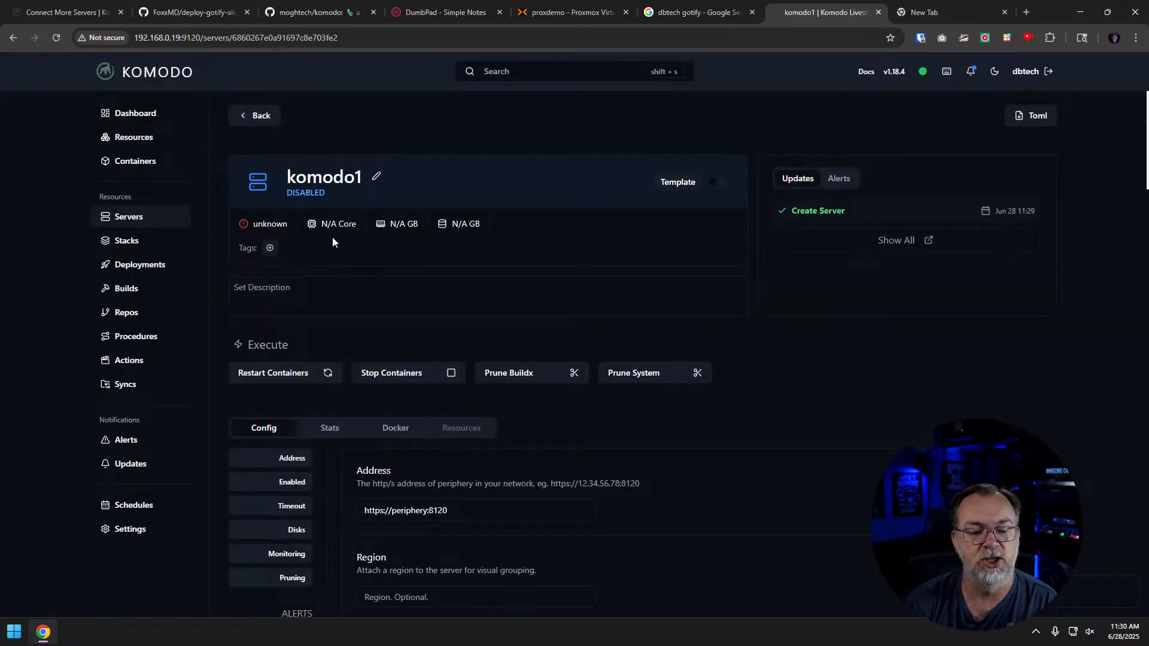
In the Proxmox console for komodo1, start the Periphery agent with docker compose up -d and list running containers with docker ps
{"action": "left_click", "coordinate": [566, 12]}
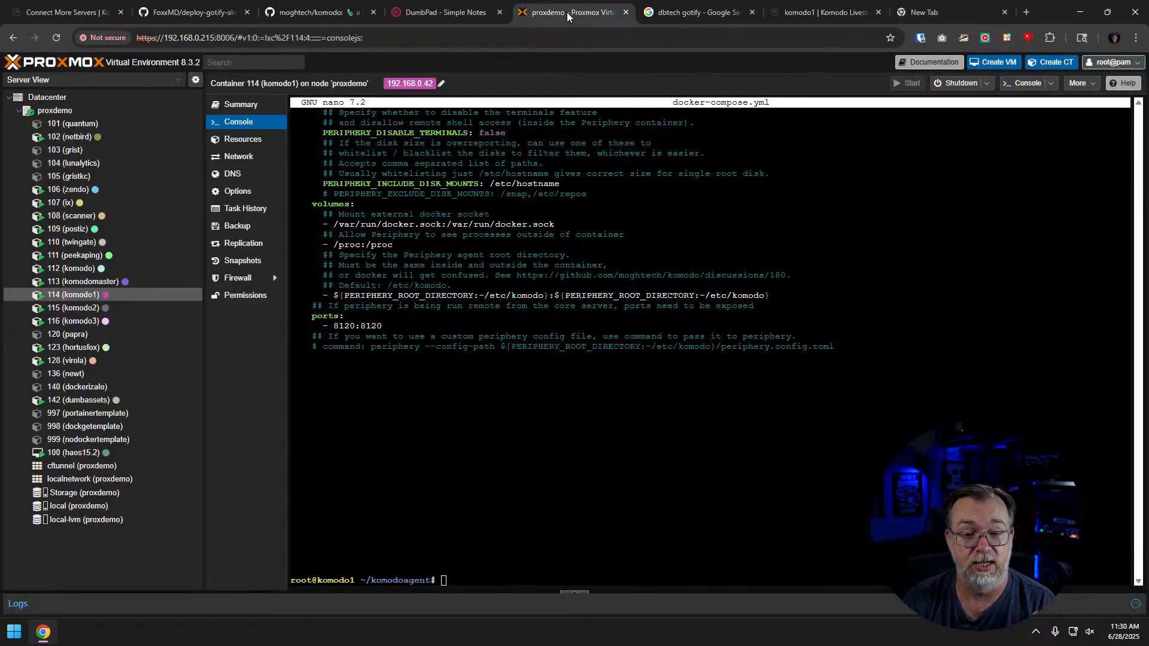
{"action": "key", "text": "ctrl+l"}
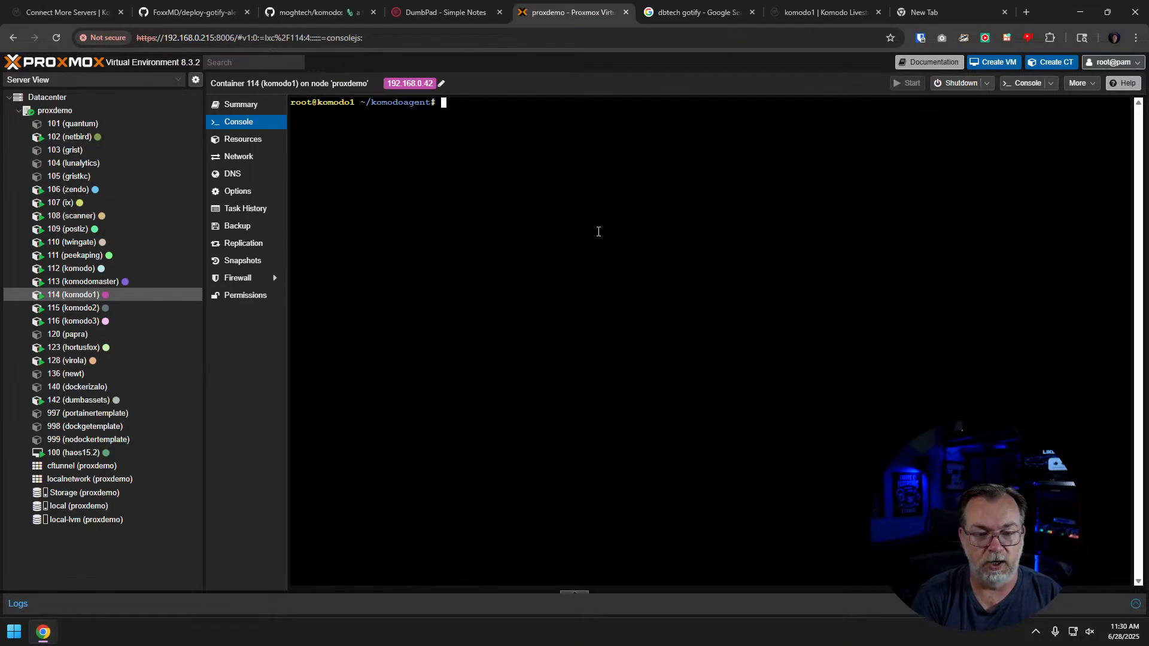
{"action": "type", "text": "docker "}
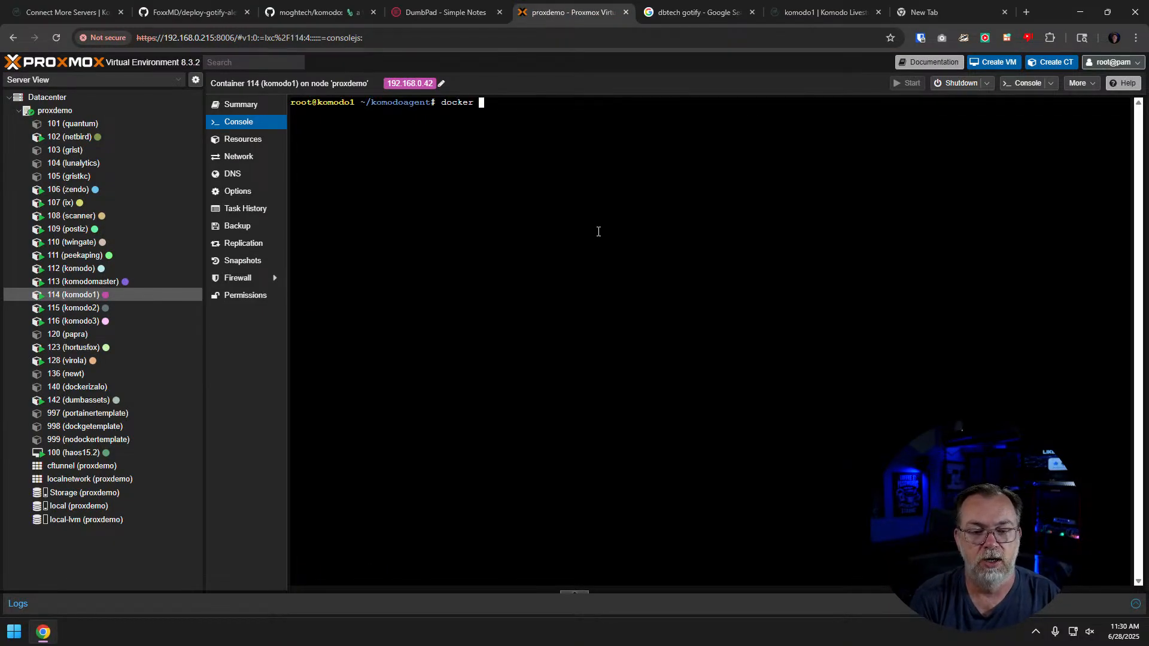
{"action": "type", "text": "compose up -d"}
{"action": "key", "text": "Return"}
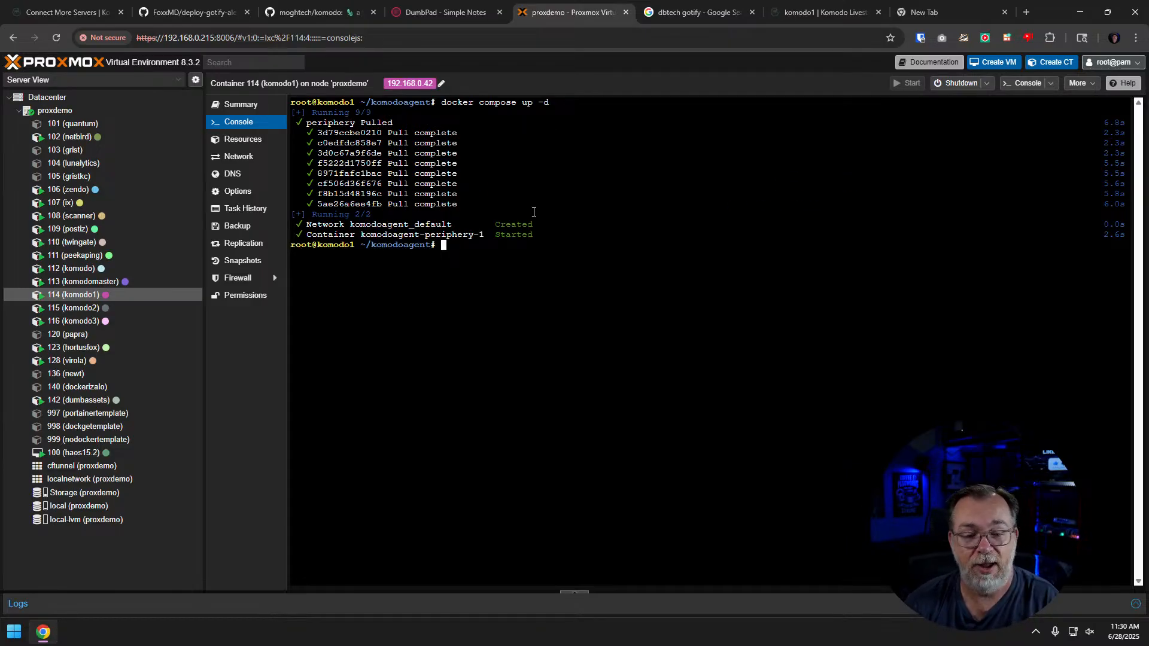
{"action": "type", "text": "docker ps"}
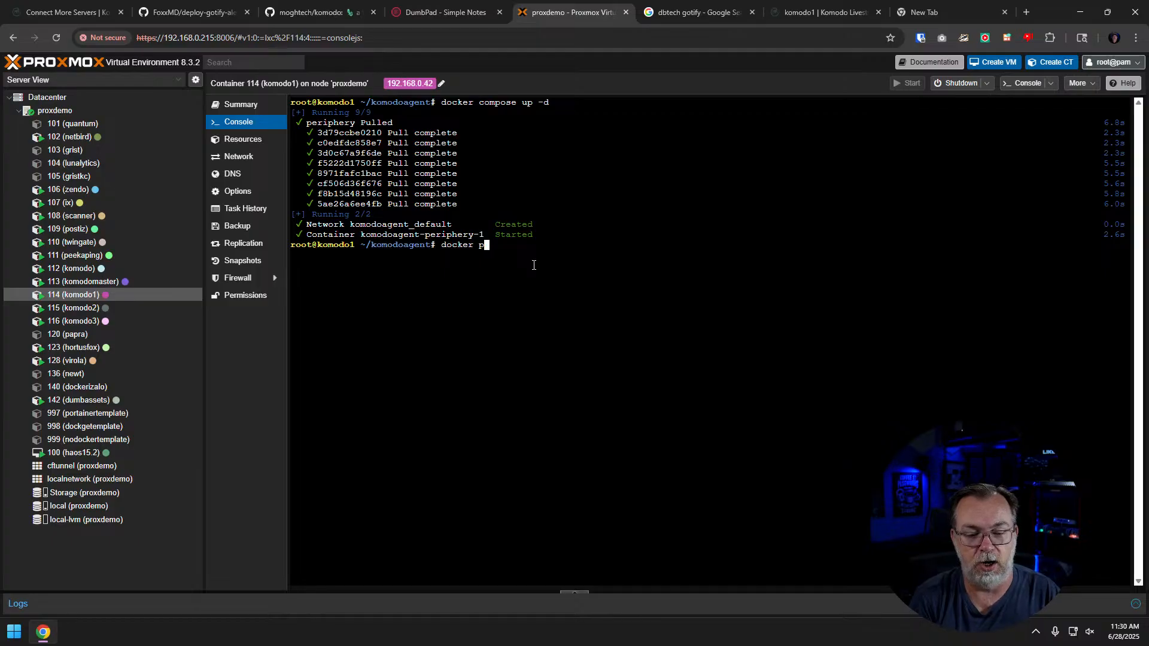
{"action": "key", "text": "Return"}
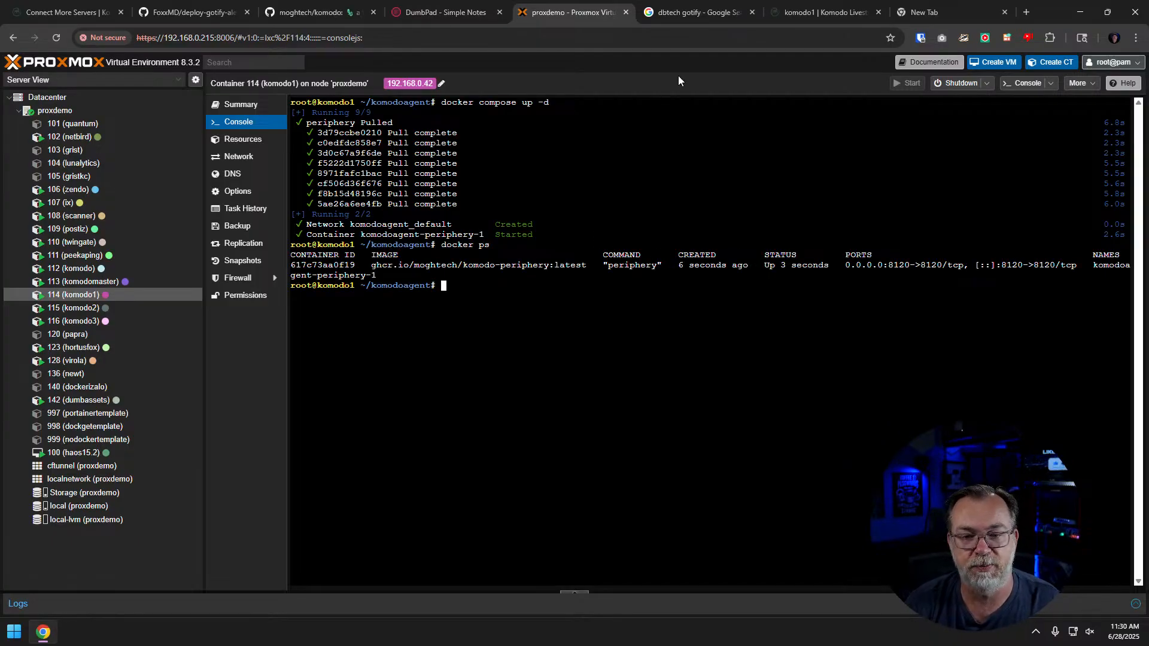
Return to the komodo1 server page in Komodo, reload it and check its status and address configuration
{"action": "left_click_drag", "start_coordinate": [772, 13], "coordinate": [695, 12]}
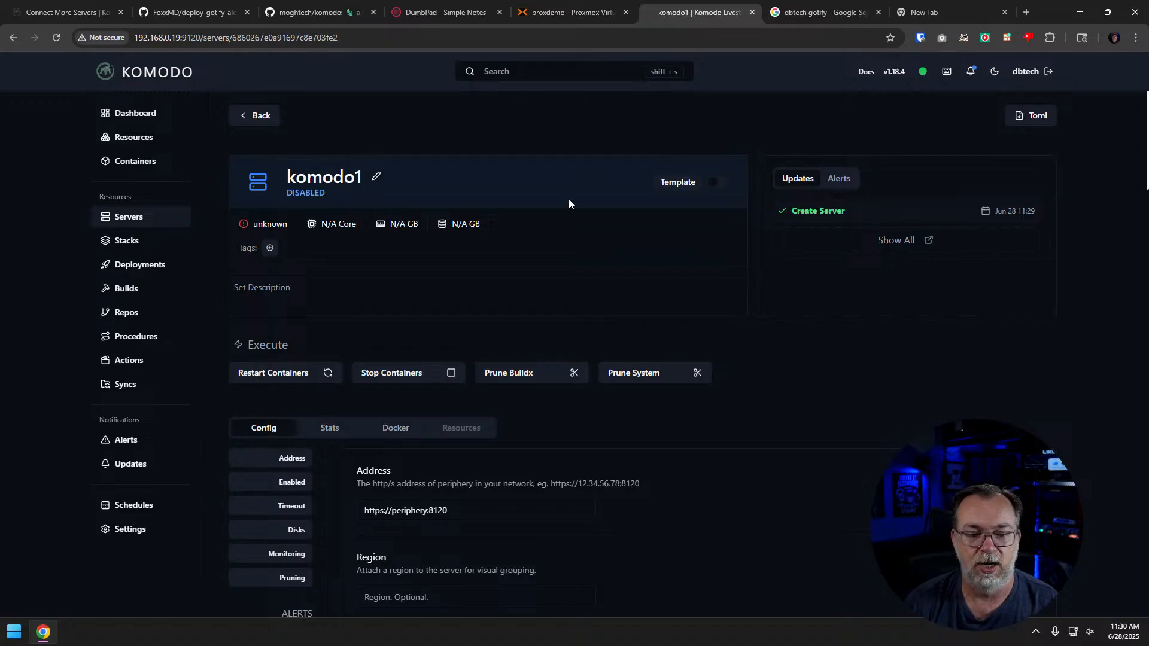
{"action": "key", "text": "F5"}
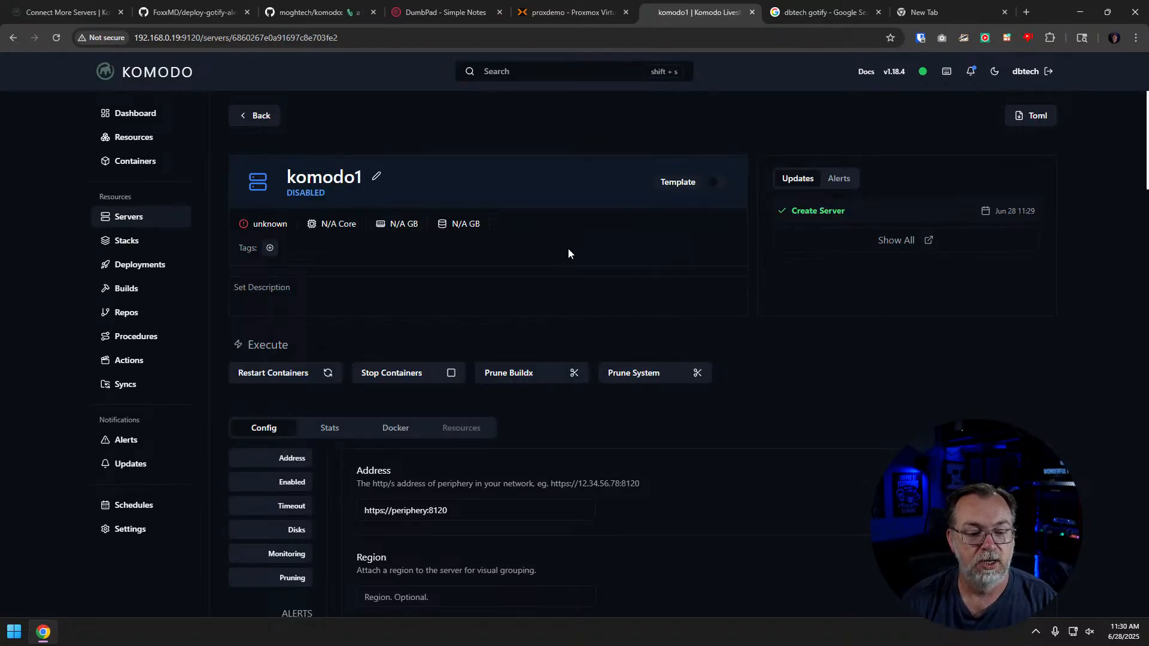
{"action": "key", "text": "F5"}
{"action": "key", "text": "F5"}
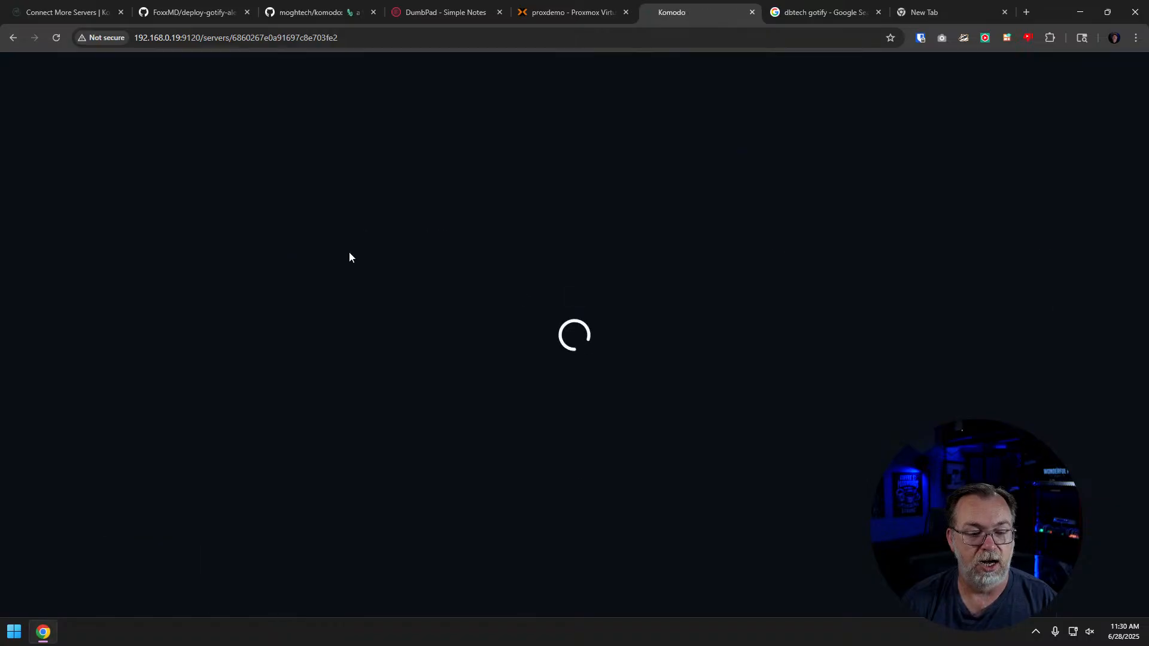
{"action": "scroll", "coordinate": [485, 409], "scroll_direction": "down", "scroll_amount": 5}
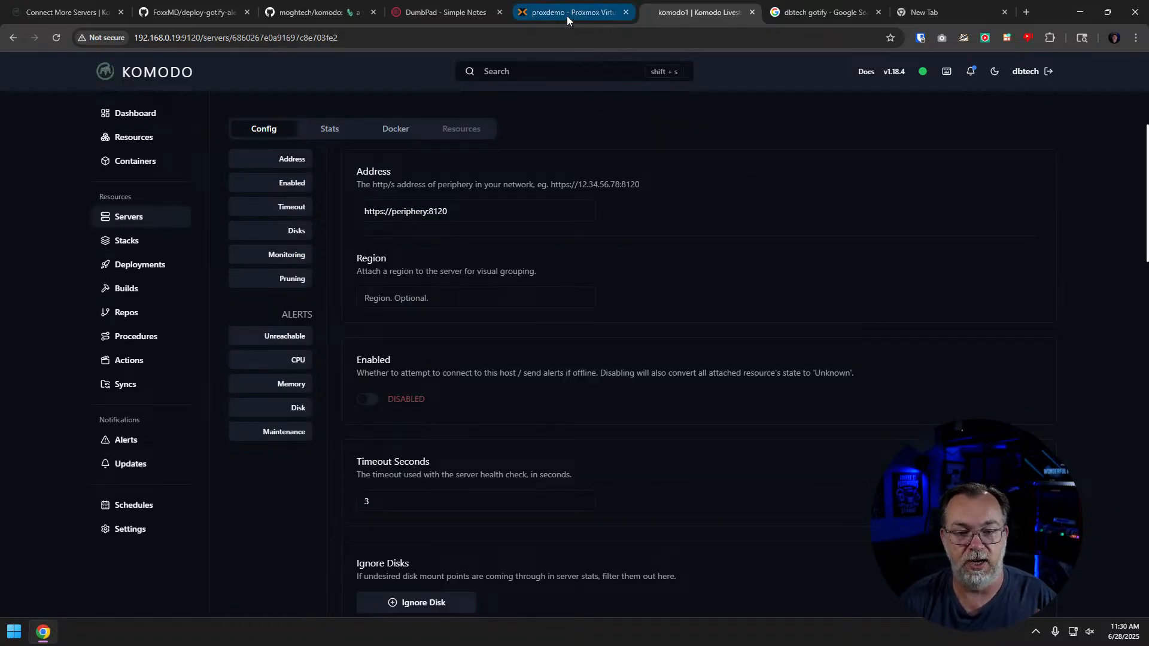
{"action": "left_click", "coordinate": [446, 17]}
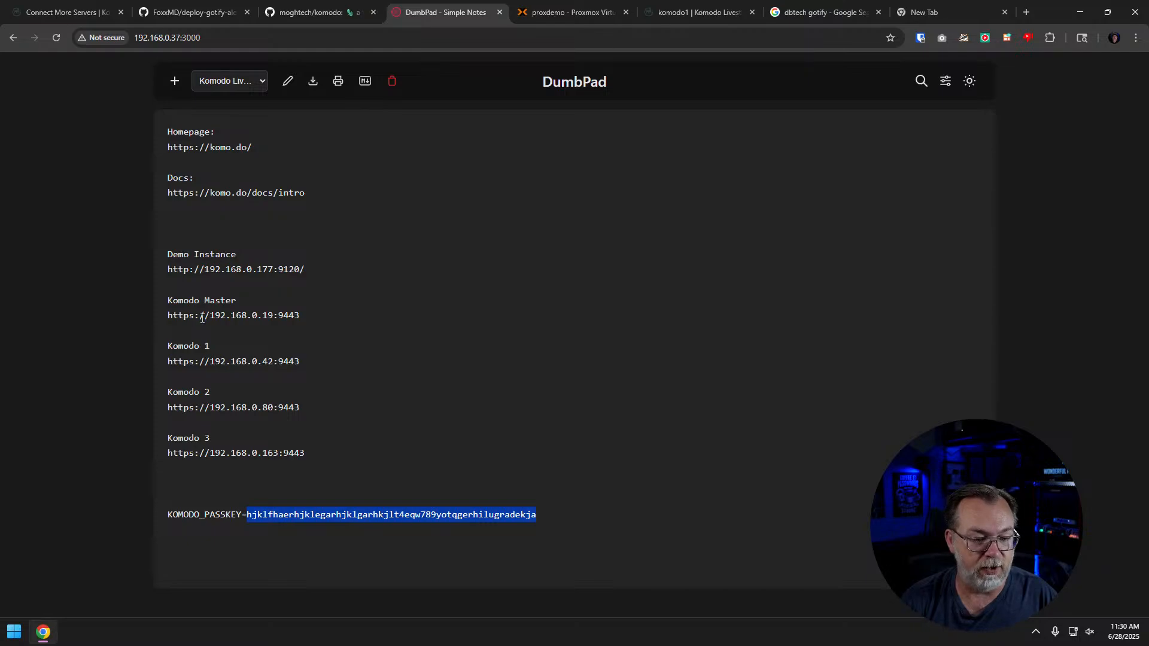
{"action": "left_click_drag", "start_coordinate": [210, 317], "coordinate": [276, 319]}
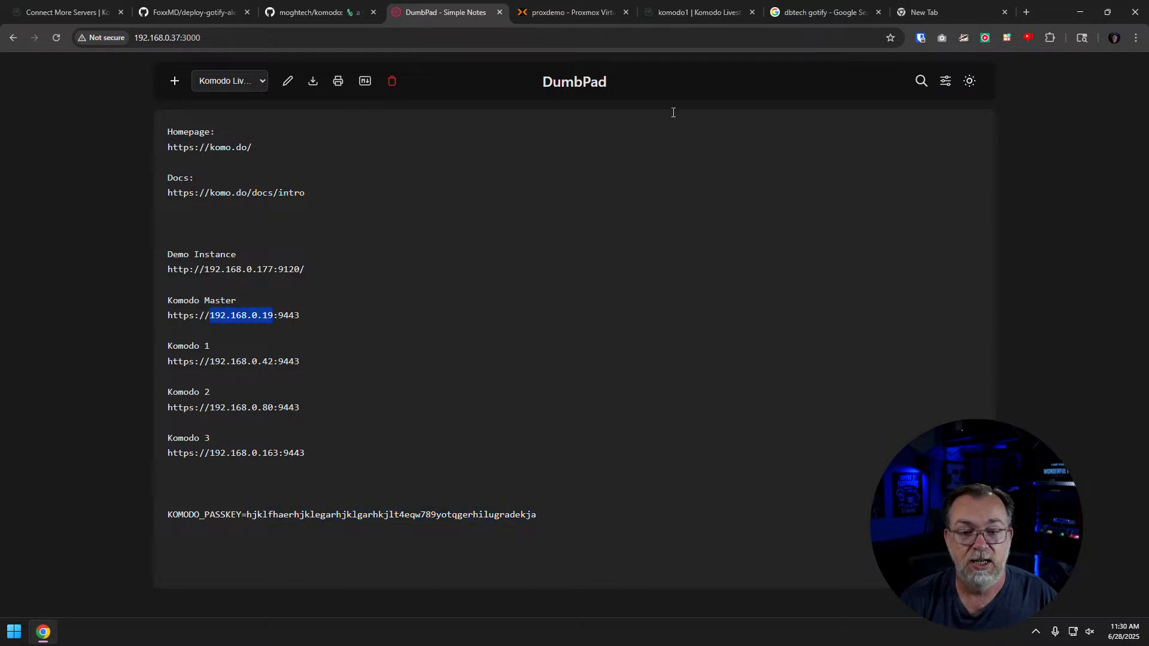
{"action": "left_click", "coordinate": [673, 14]}
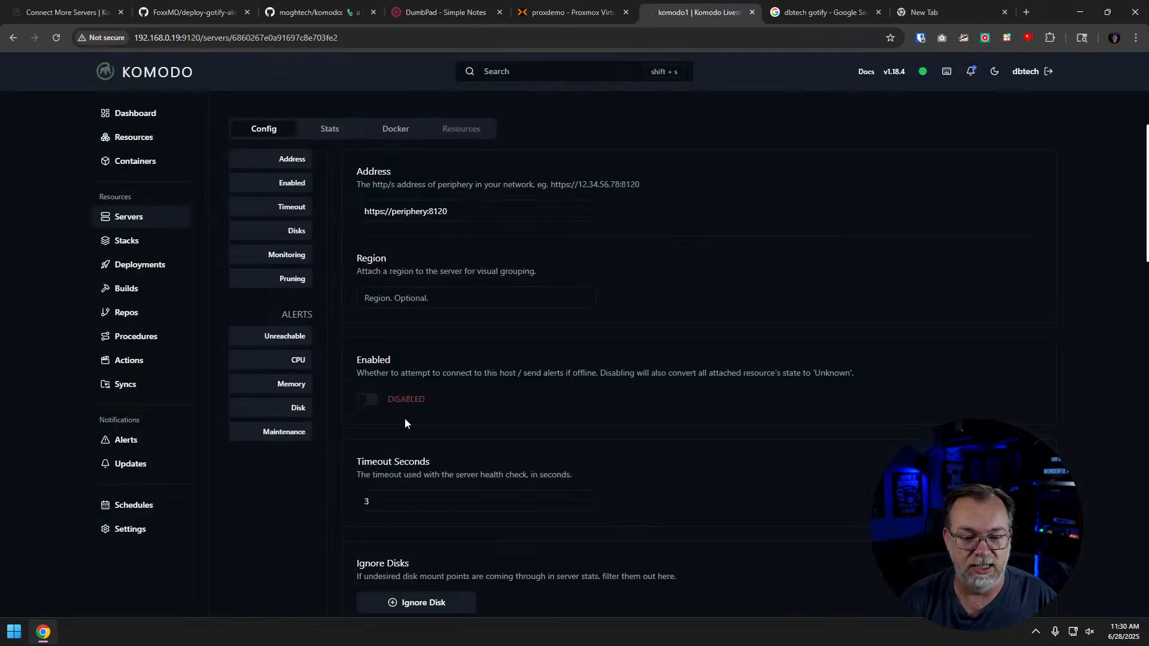
{"action": "double_click", "coordinate": [404, 216]}
{"action": "key", "text": "ctrl+v"}
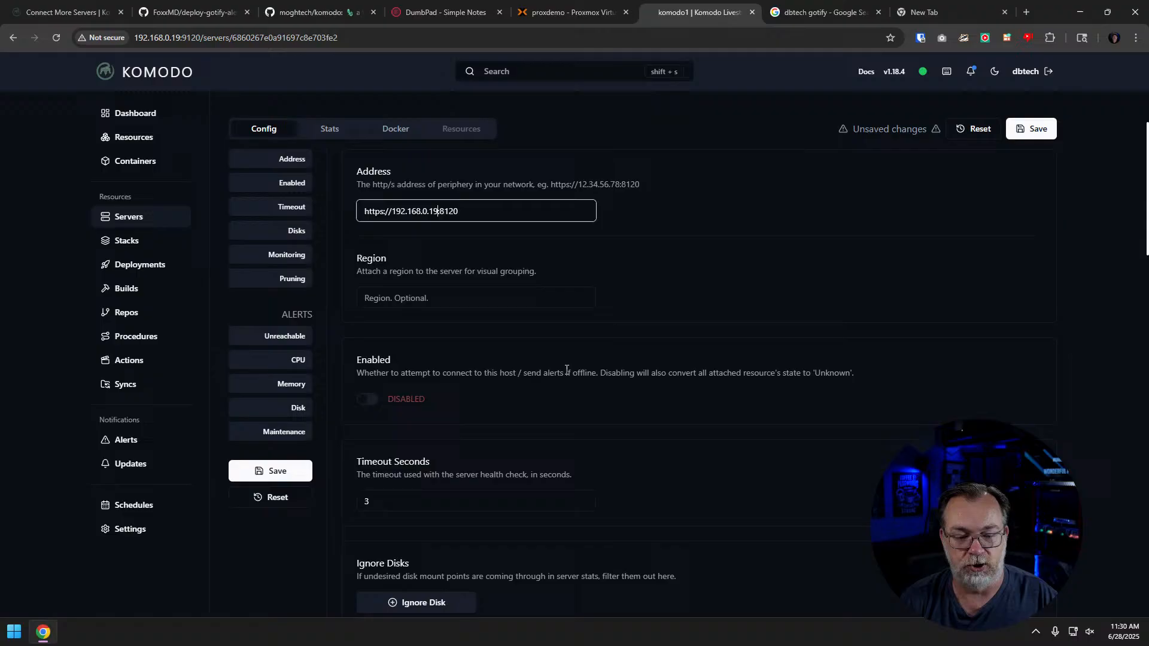
Enable the komodo1 server, then save and confirm the configuration update
{"action": "left_click", "coordinate": [368, 400]}
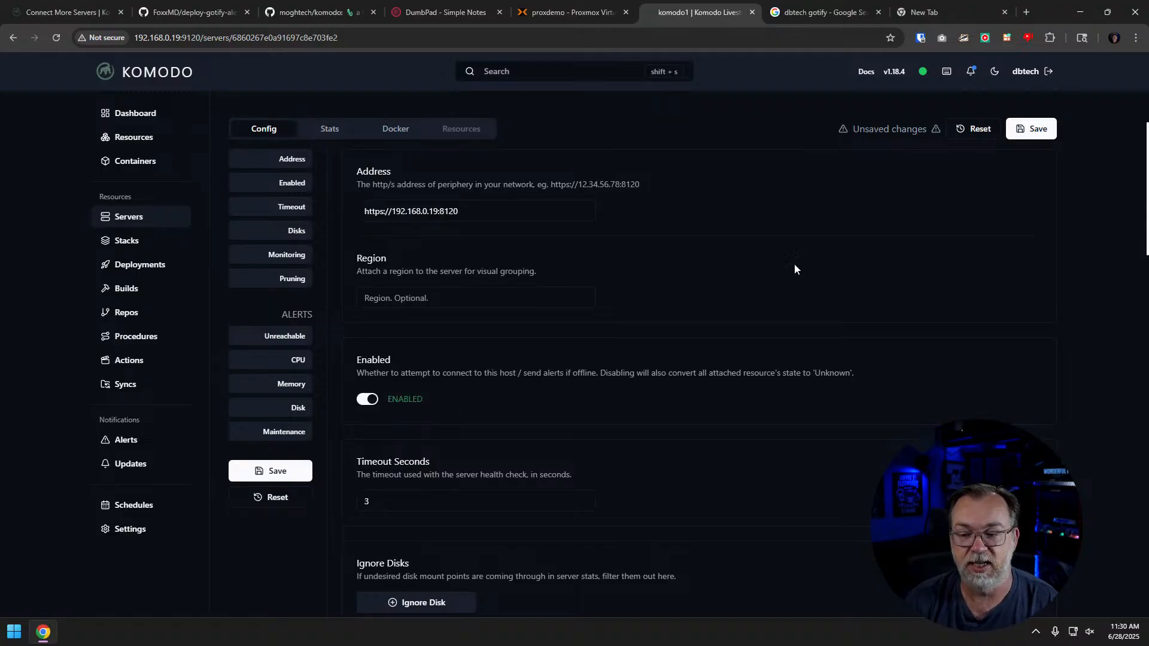
{"action": "left_click", "coordinate": [1024, 129]}
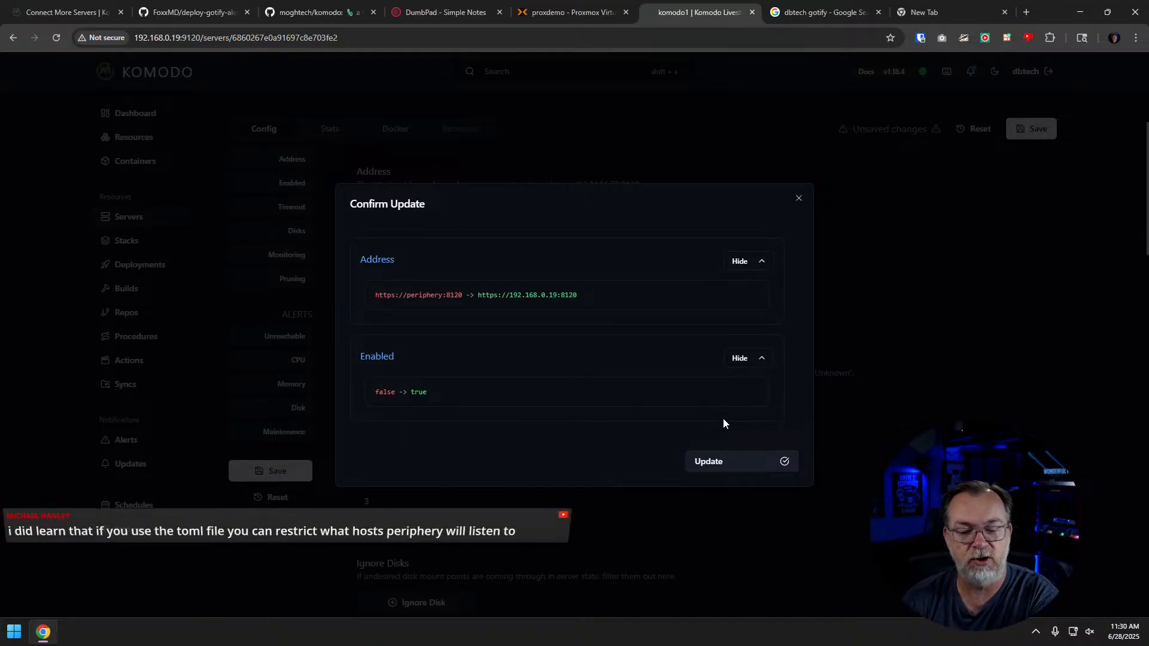
{"action": "left_click", "coordinate": [738, 470]}
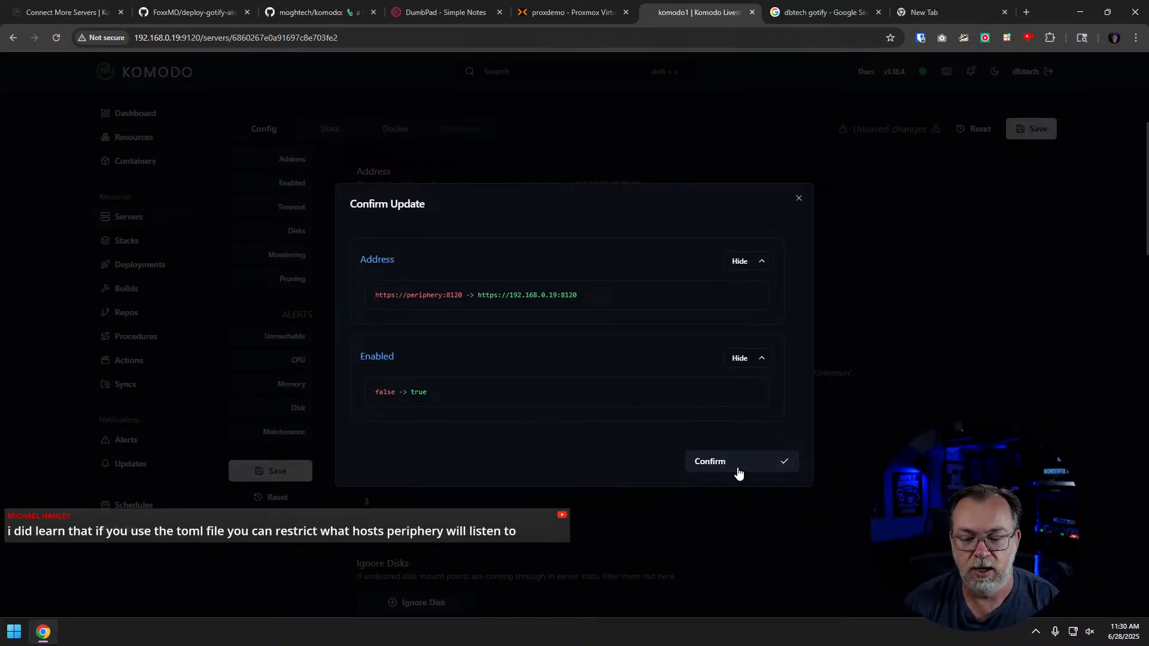
{"action": "left_click", "coordinate": [739, 470]}
Copy the IP from komodo1's address into its Region field as 192.168.0.19 and confirm the server update
{"action": "scroll", "coordinate": [645, 352], "scroll_direction": "up", "scroll_amount": 4}
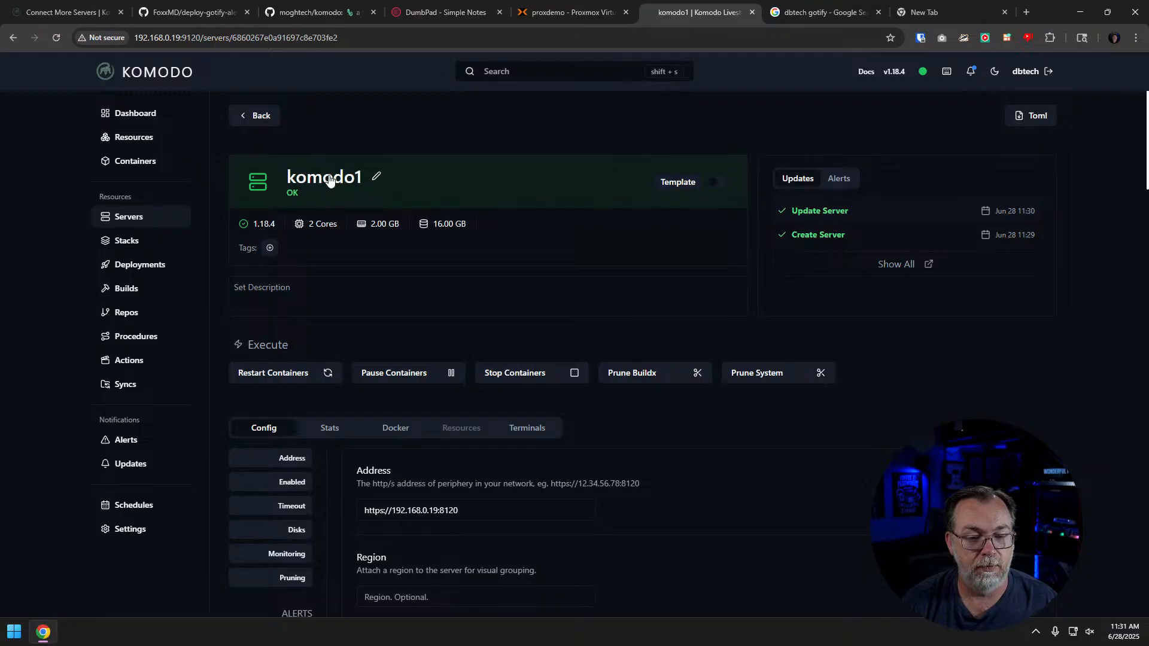
{"action": "scroll", "coordinate": [413, 359], "scroll_direction": "down", "scroll_amount": 1}
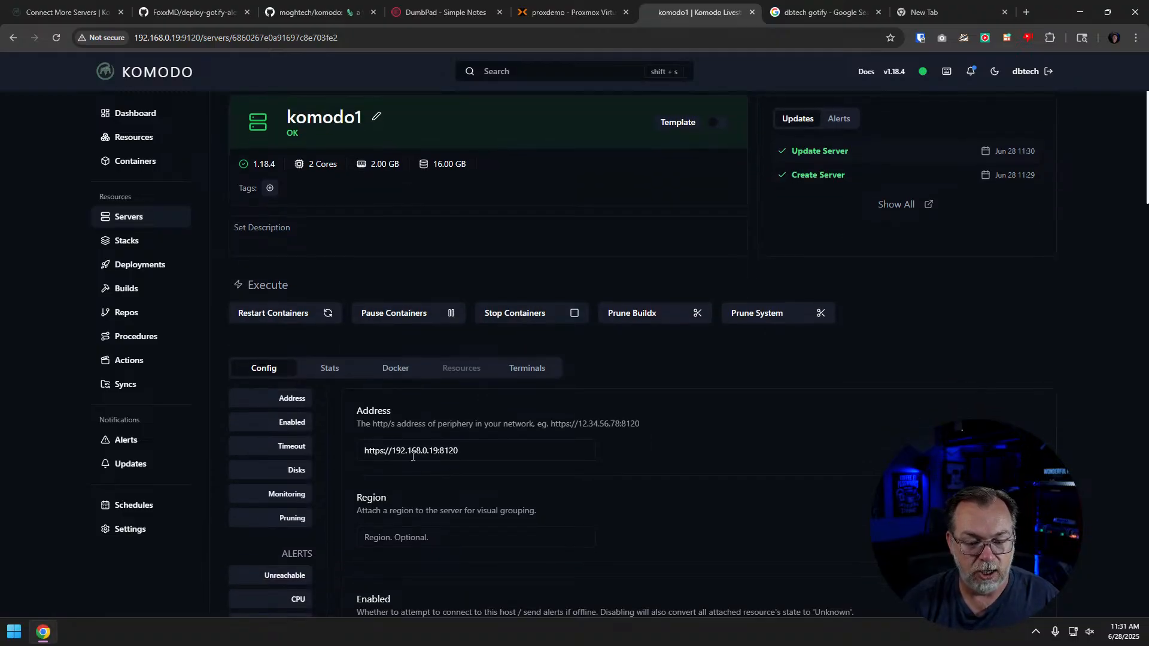
{"action": "left_click_drag", "start_coordinate": [393, 452], "coordinate": [435, 462]}
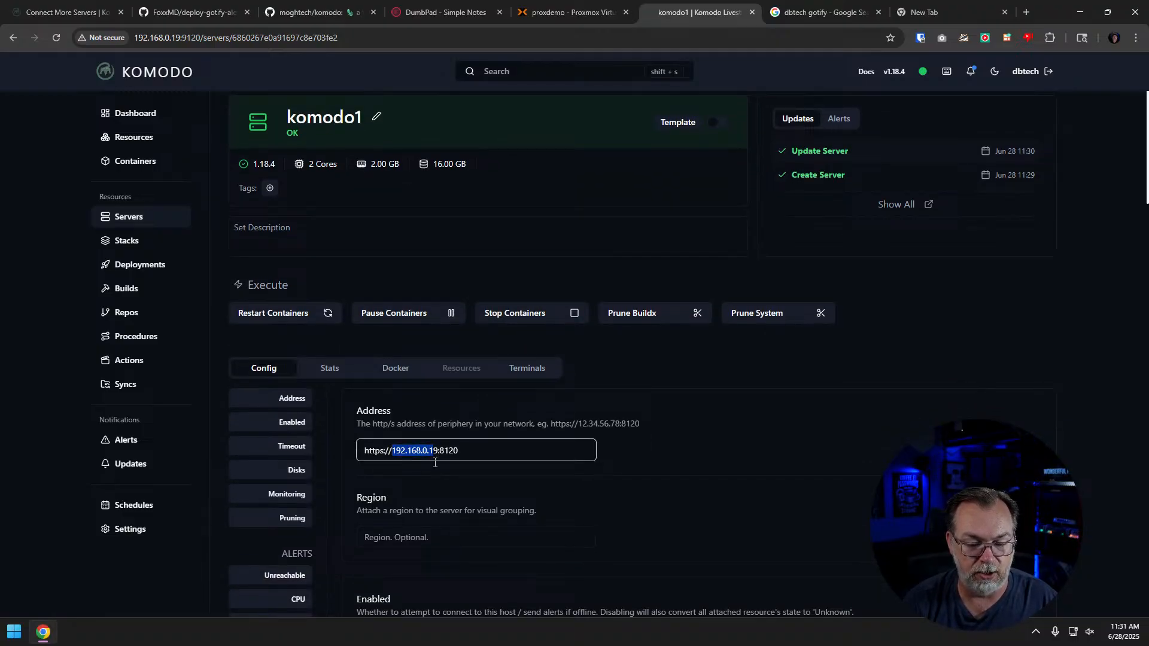
{"action": "key", "text": "ctrl+c"}
{"action": "left_click", "coordinate": [428, 537]}
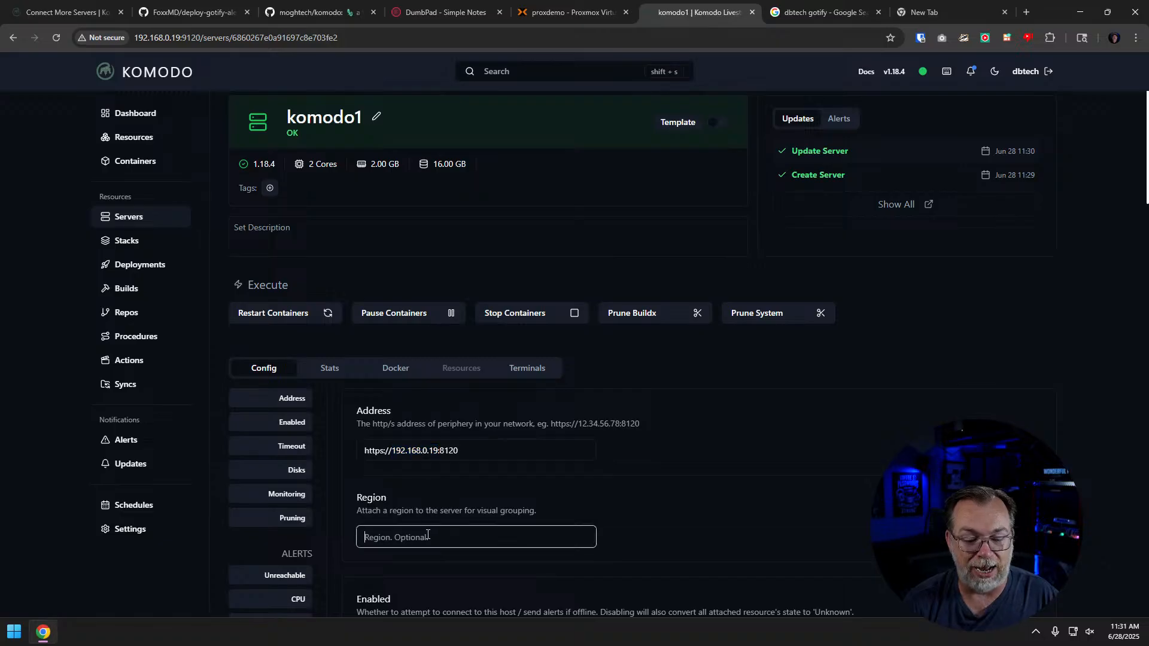
{"action": "key", "text": "ctrl+v"}
{"action": "left_click", "coordinate": [1031, 368]}
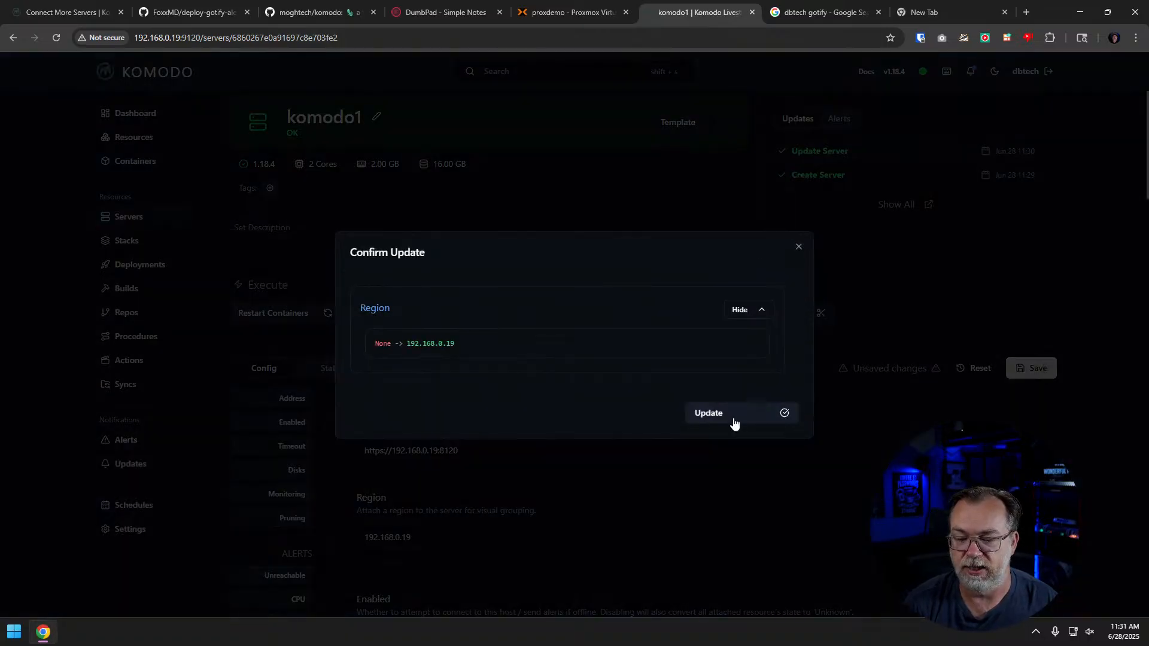
{"action": "left_click", "coordinate": [732, 414]}
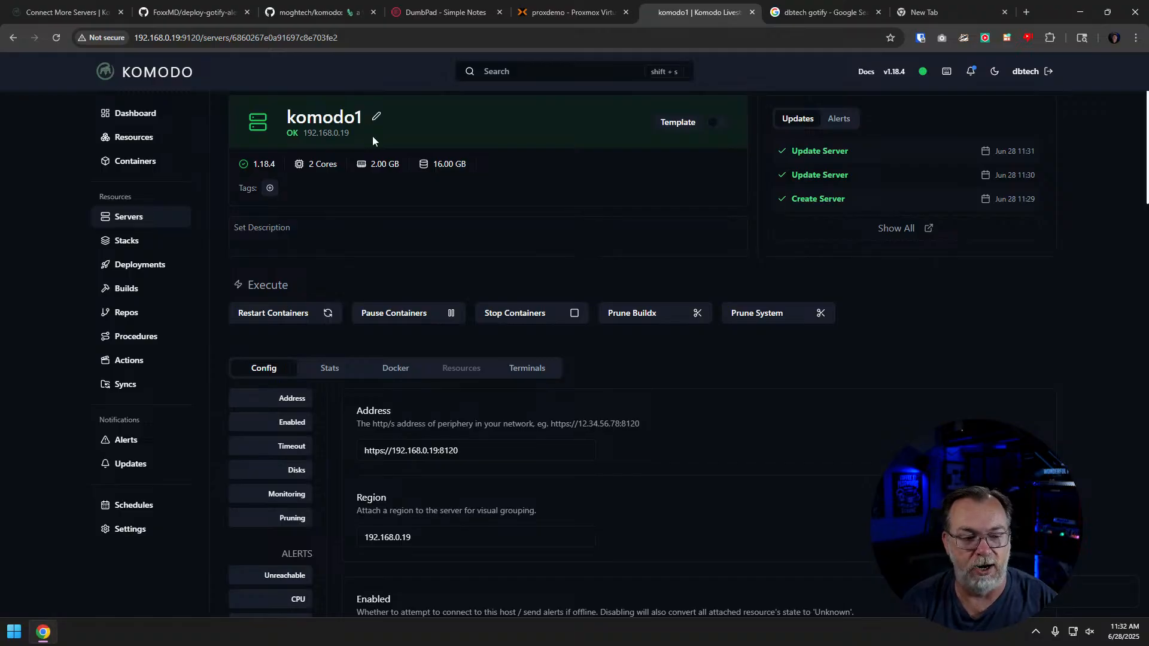
Check the servers list, open the existing assets stack and mark it as a template
{"action": "left_click", "coordinate": [154, 218]}
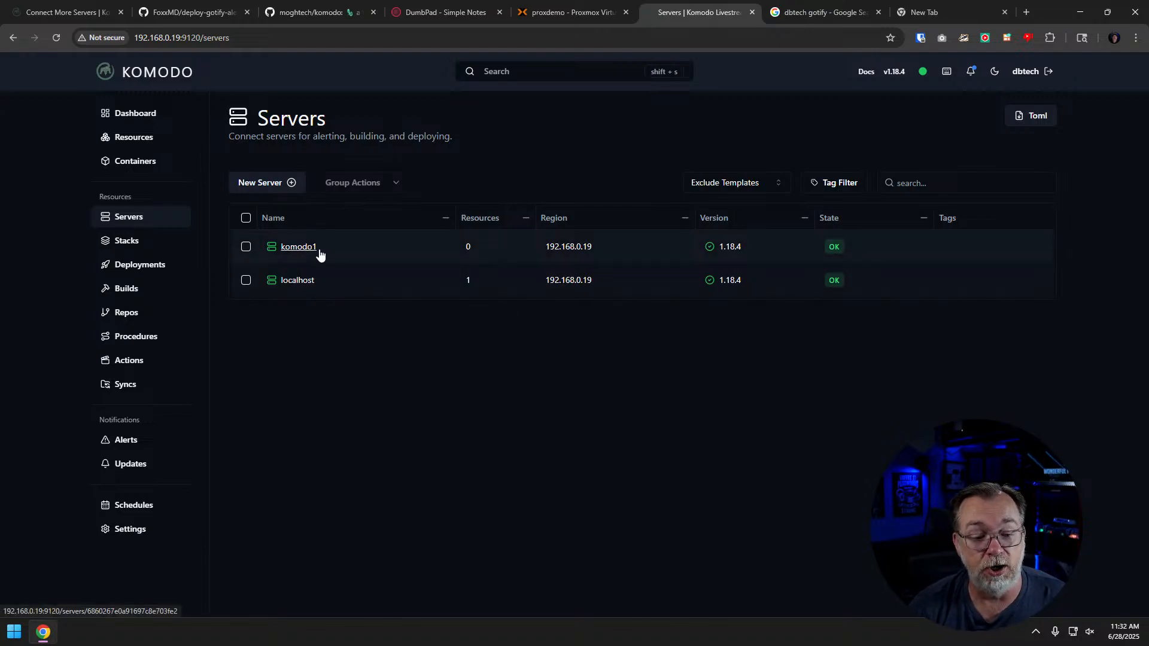
{"action": "left_click", "coordinate": [154, 244]}
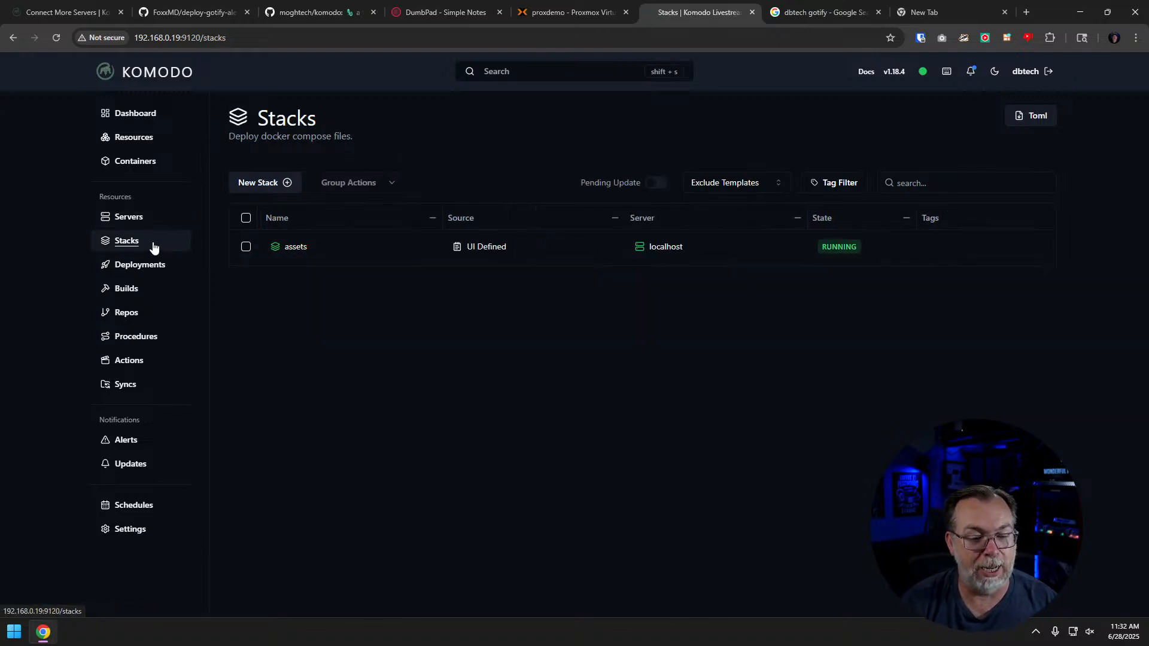
{"action": "left_click", "coordinate": [295, 247]}
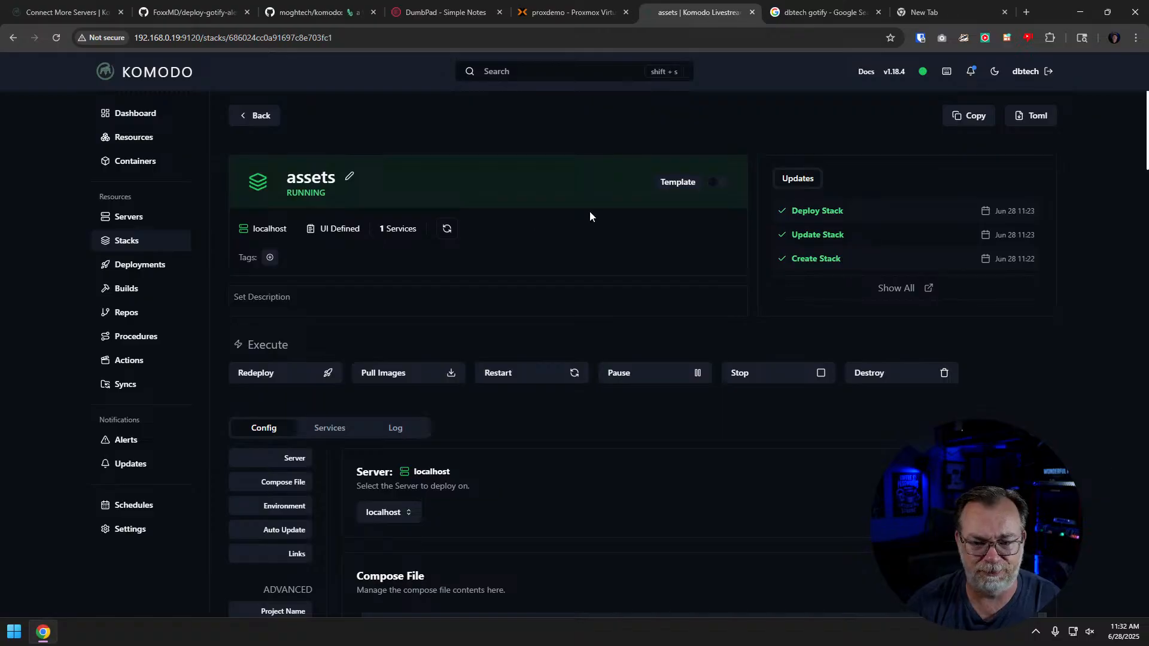
{"action": "left_click", "coordinate": [710, 182]}
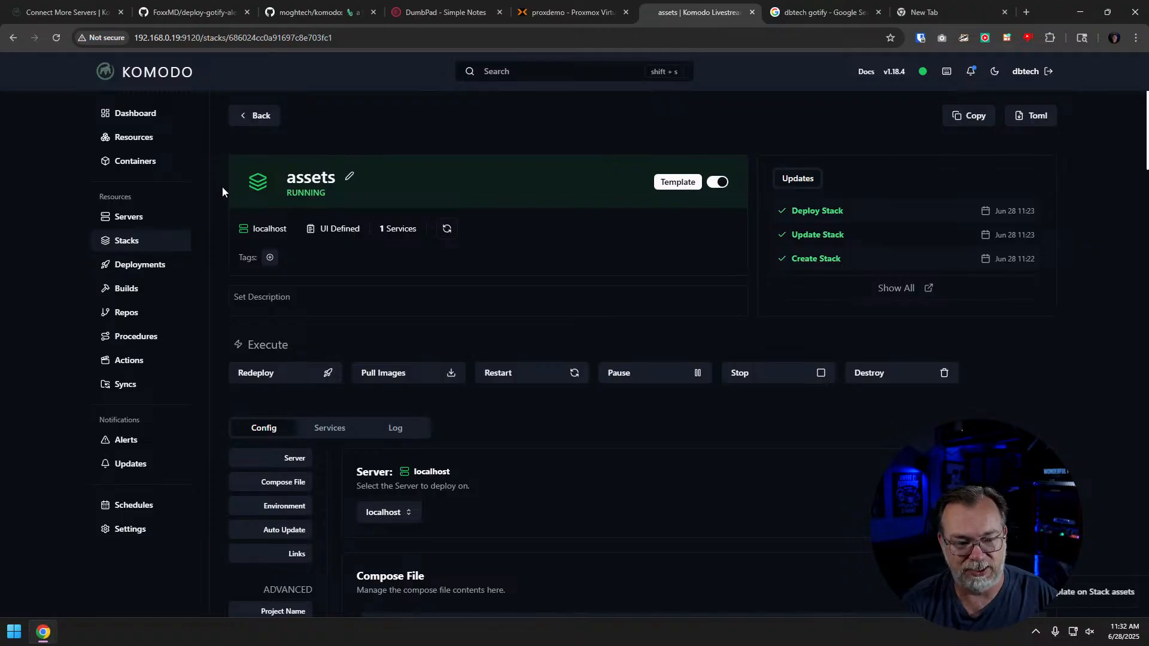
Create a new stack named assets1 from the assets template
{"action": "left_click", "coordinate": [136, 242]}
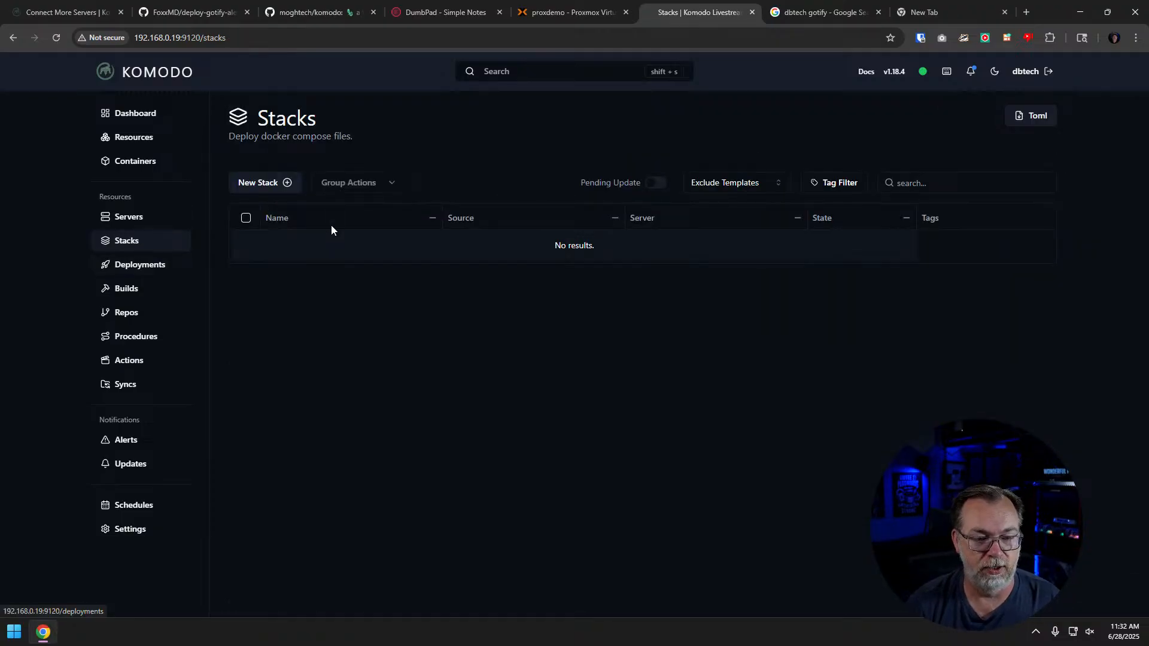
{"action": "left_click", "coordinate": [137, 217]}
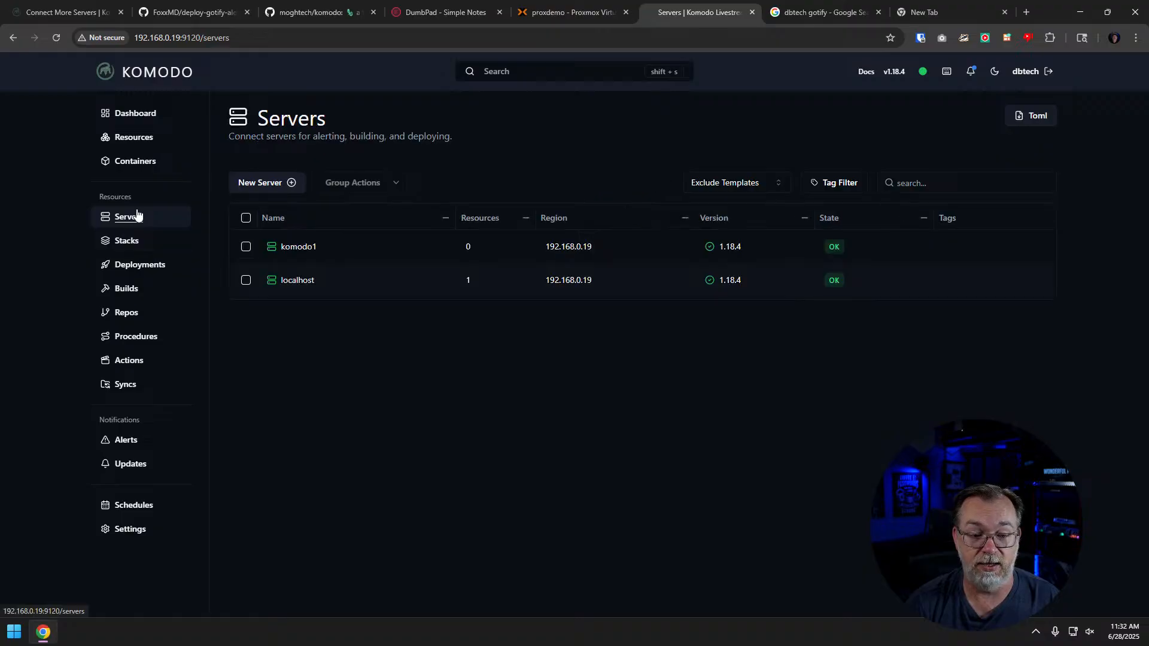
{"action": "left_click", "coordinate": [128, 249]}
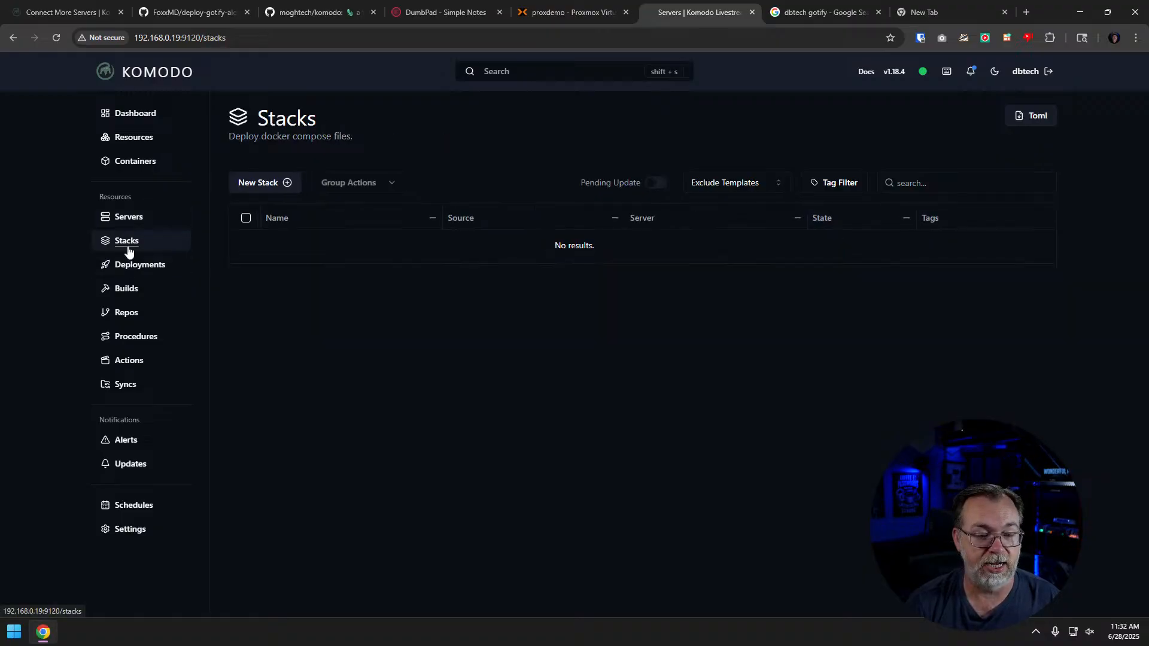
{"action": "left_click", "coordinate": [260, 182]}
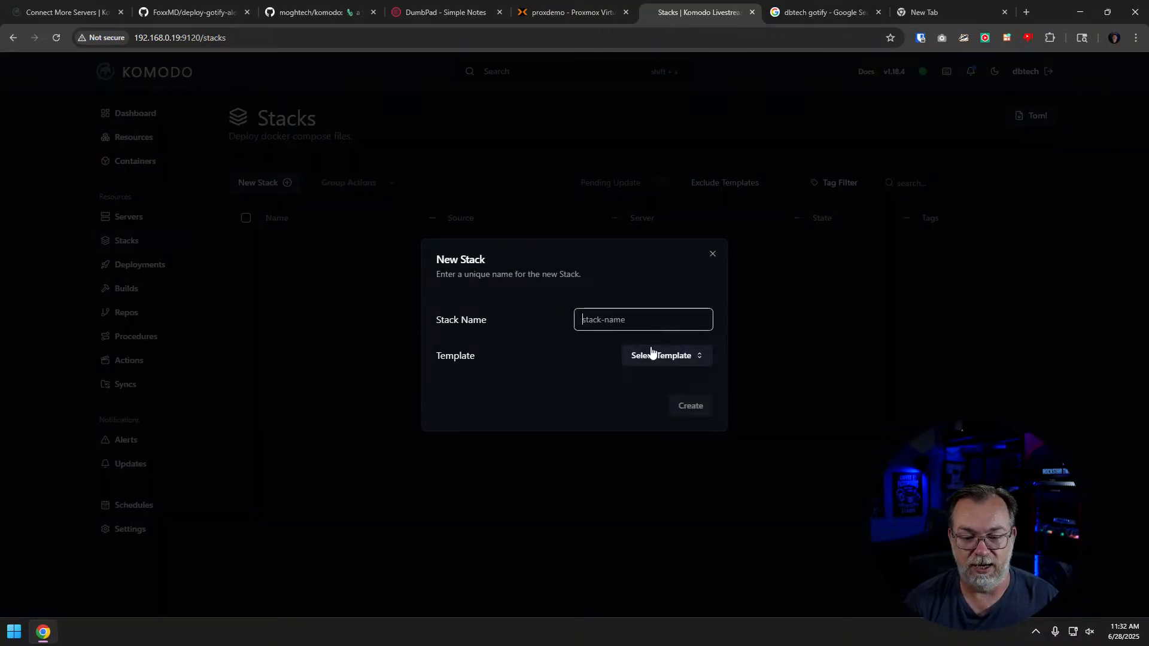
{"action": "type", "text": "assets1"}
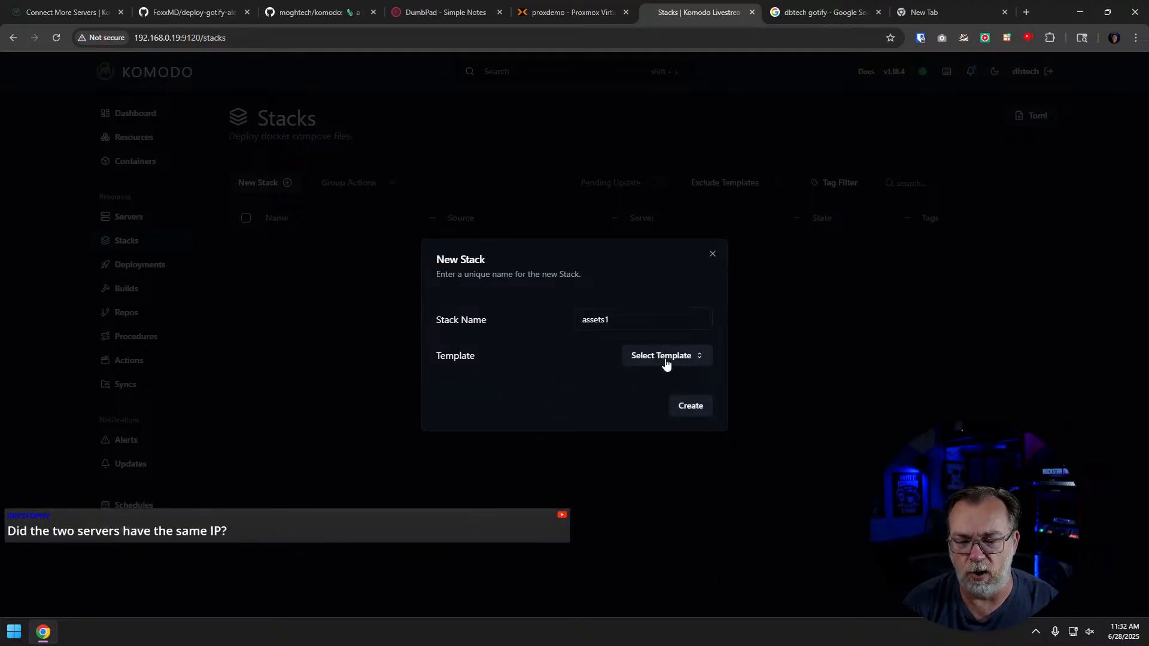
{"action": "left_click", "coordinate": [664, 357]}
{"action": "left_click", "coordinate": [601, 430]}
{"action": "left_click", "coordinate": [692, 407]}
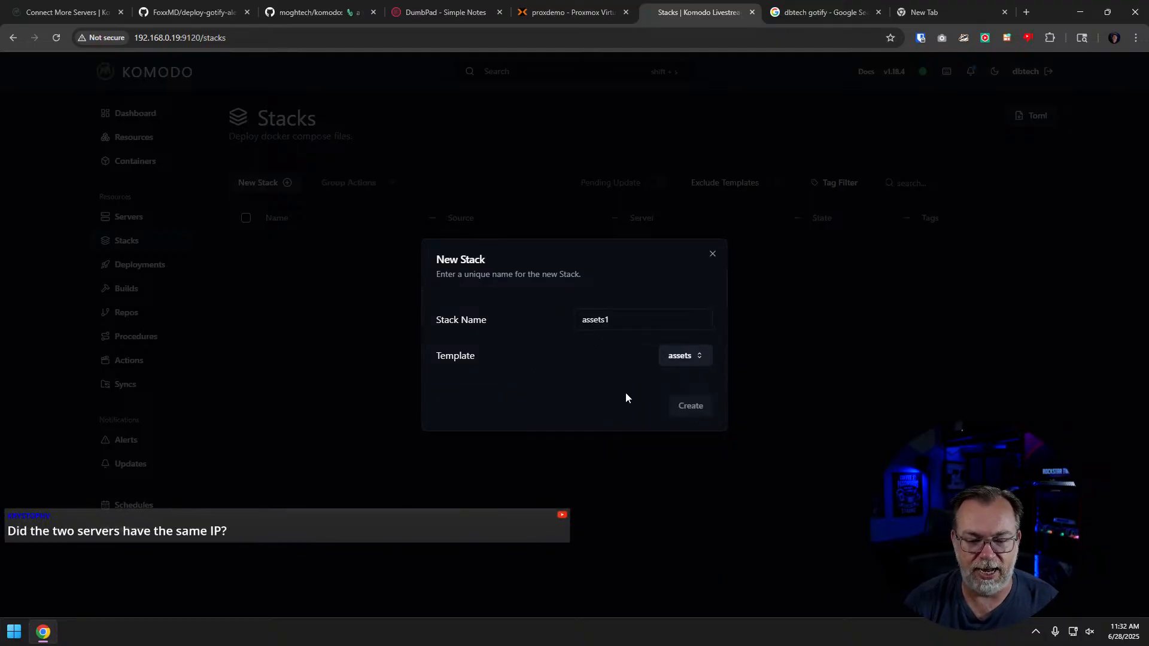
{"action": "scroll", "coordinate": [598, 383], "scroll_direction": "down", "scroll_amount": 3}
{"action": "scroll", "coordinate": [569, 386], "scroll_direction": "down", "scroll_amount": 3}
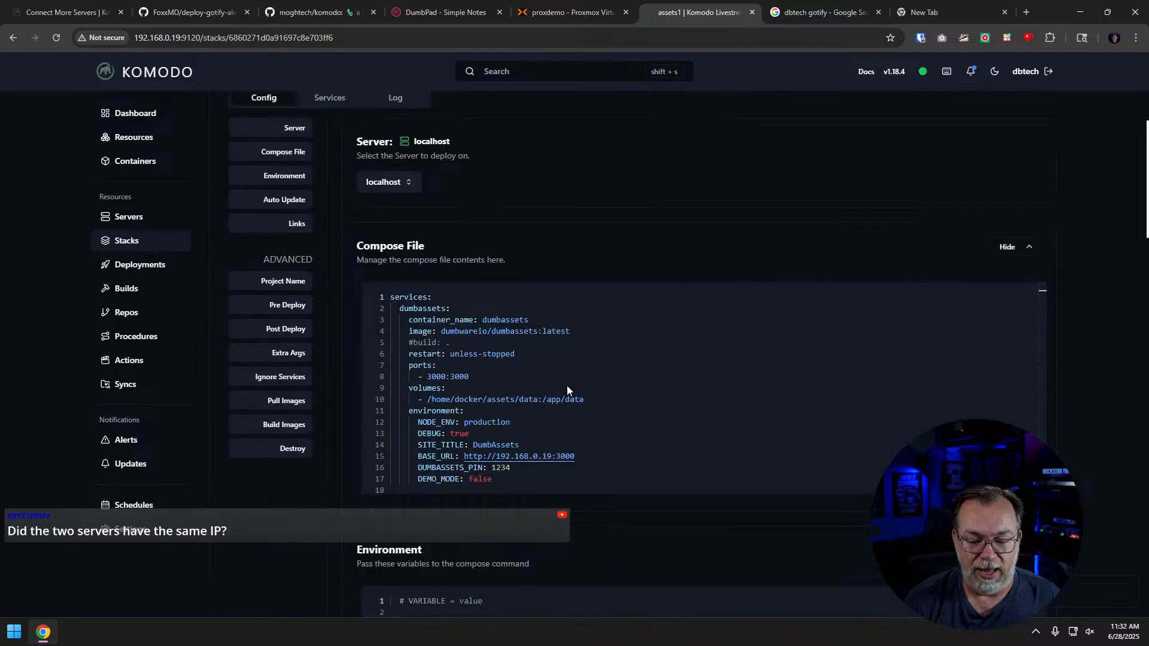
{"action": "scroll", "coordinate": [568, 388], "scroll_direction": "down", "scroll_amount": 1}
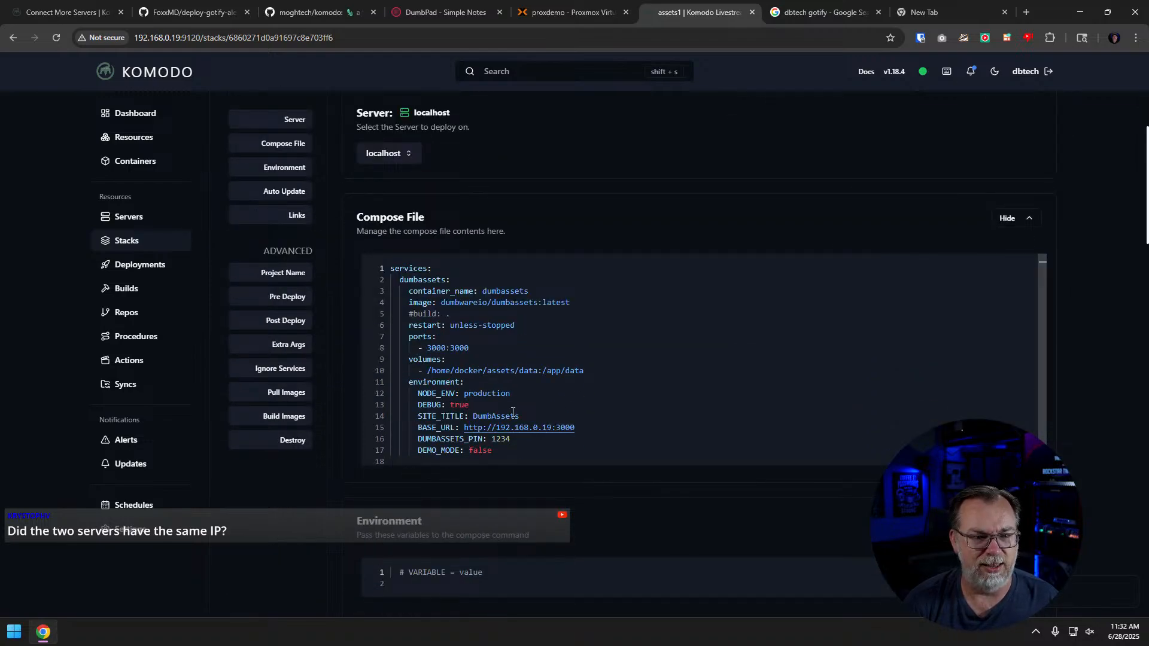
{"action": "left_click", "coordinate": [565, 12]}
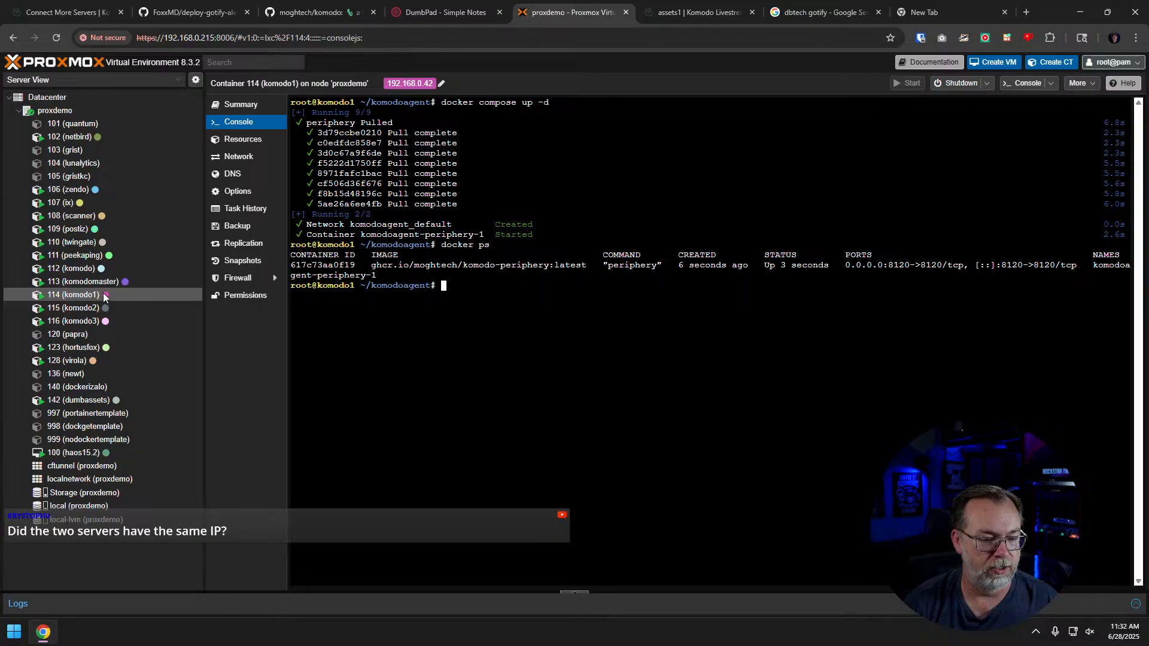
{"action": "key", "text": "ctrl+Tab"}
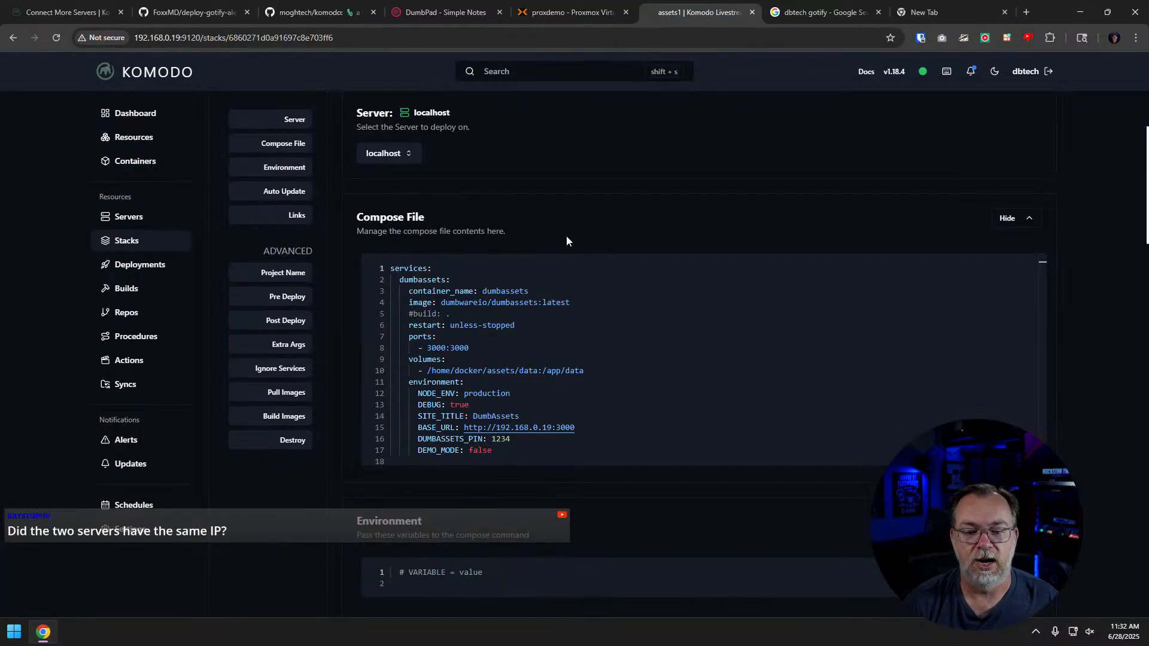
{"action": "double_click", "coordinate": [546, 428]}
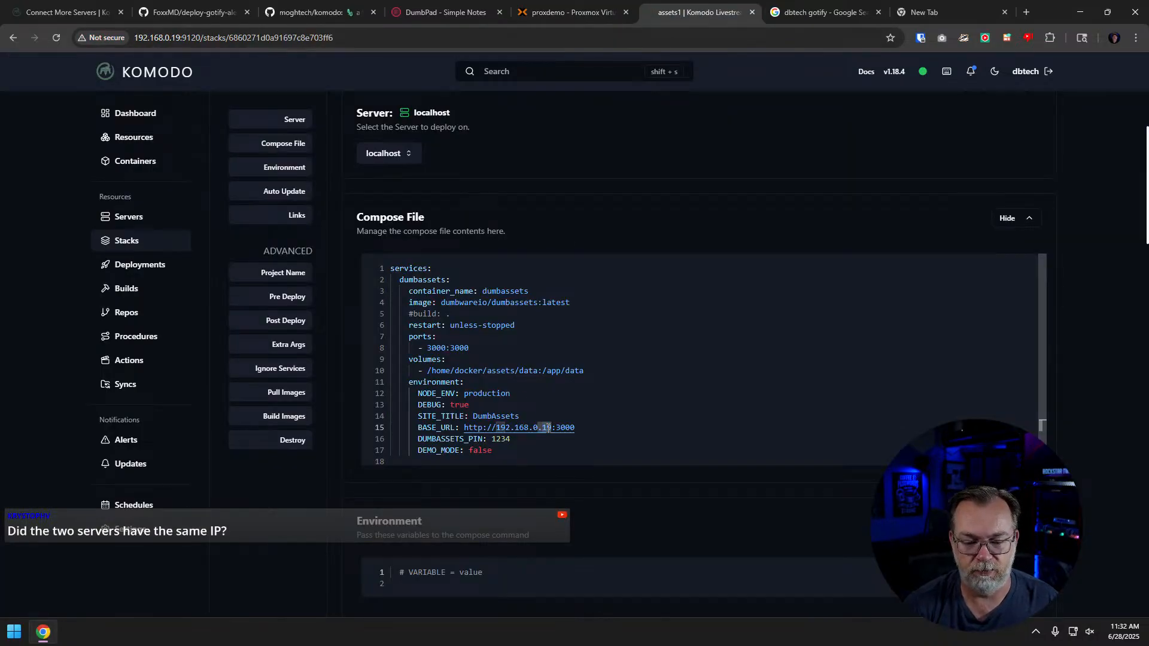
{"action": "type", "text": "41"}
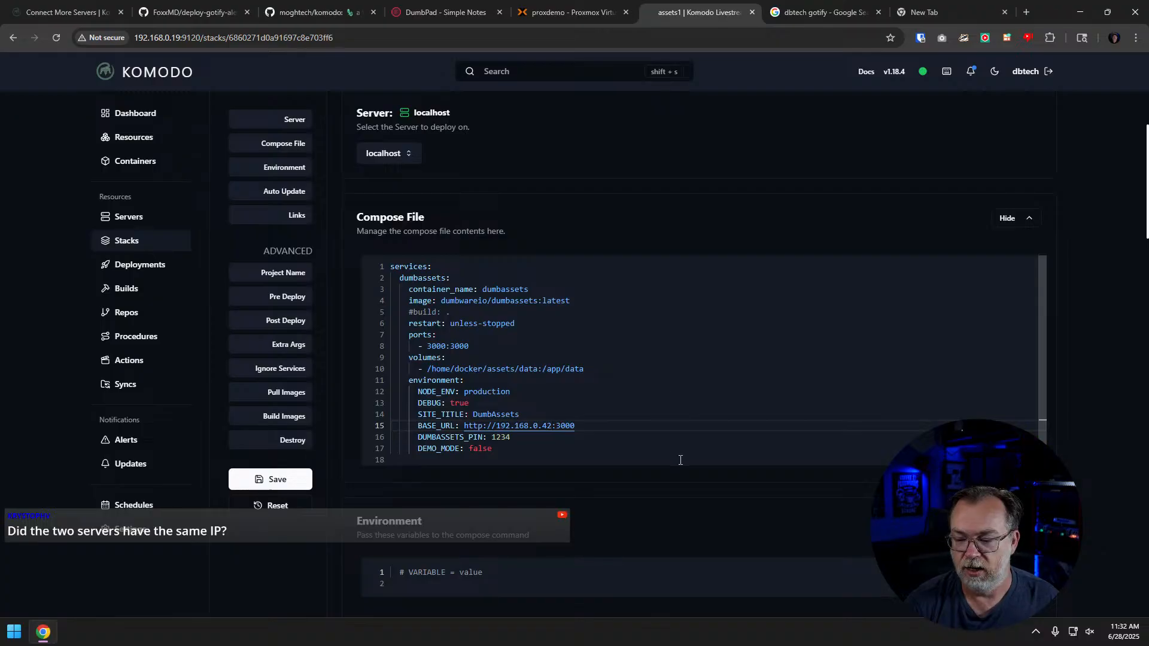
Save and confirm the assets1 compose file update and redeploy the stack
{"action": "scroll", "coordinate": [639, 525], "scroll_direction": "down", "scroll_amount": 7}
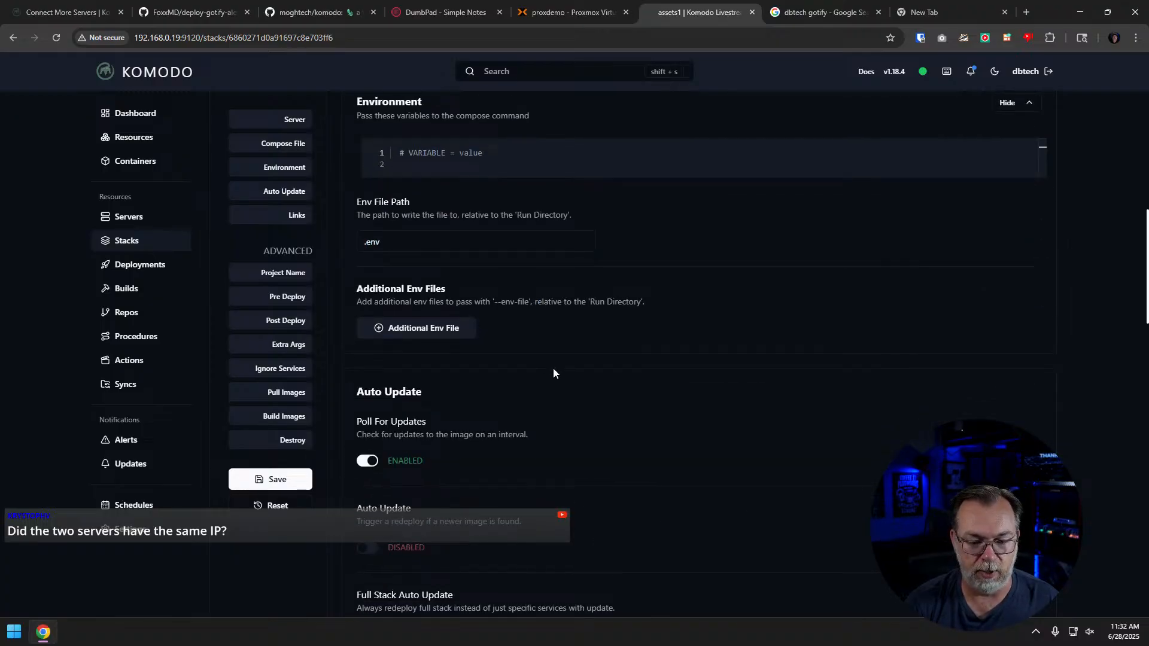
{"action": "scroll", "coordinate": [553, 372], "scroll_direction": "down", "scroll_amount": 13}
{"action": "scroll", "coordinate": [553, 372], "scroll_direction": "up", "scroll_amount": 20}
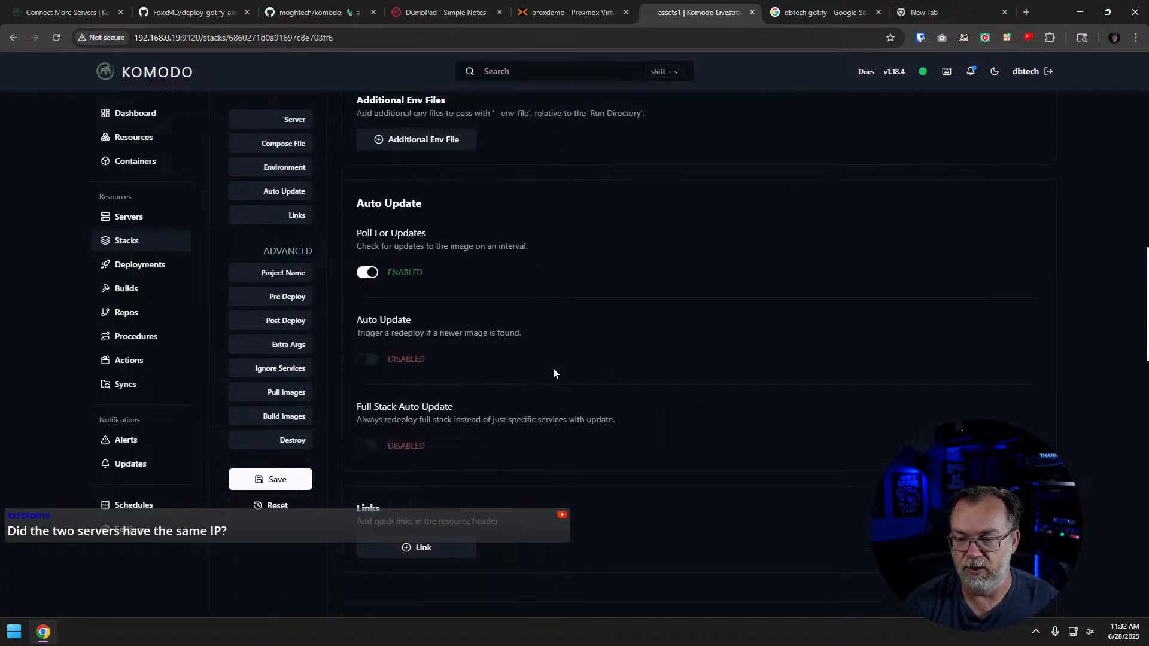
{"action": "left_click", "coordinate": [1027, 424]}
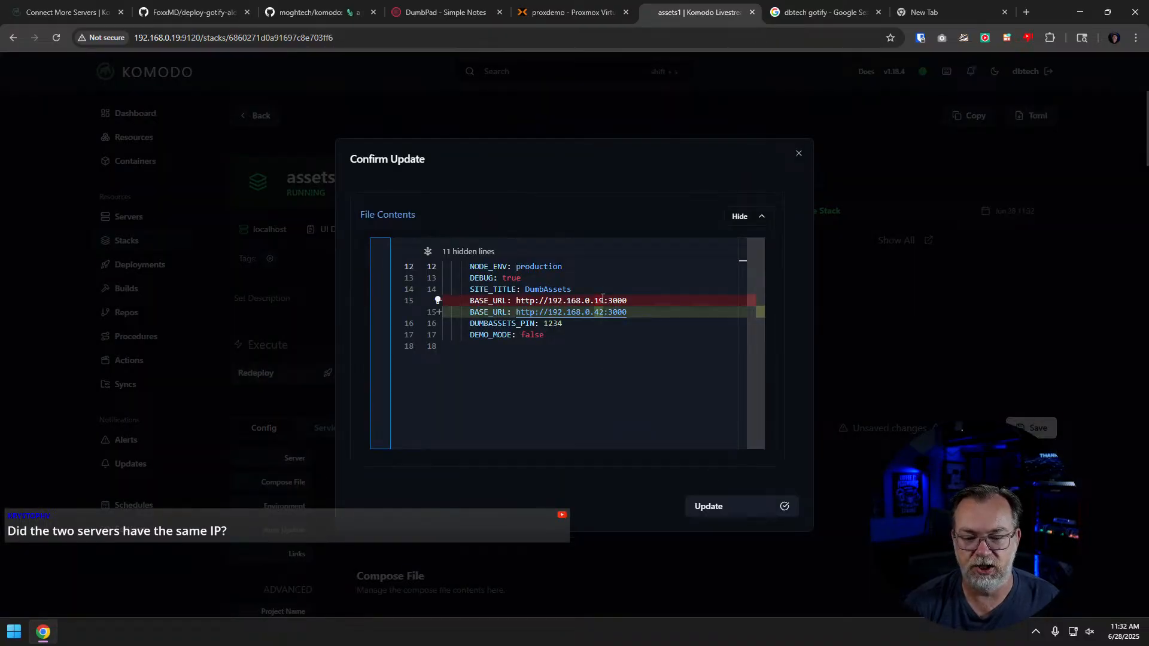
{"action": "left_click", "coordinate": [715, 515]}
{"action": "left_click", "coordinate": [715, 514]}
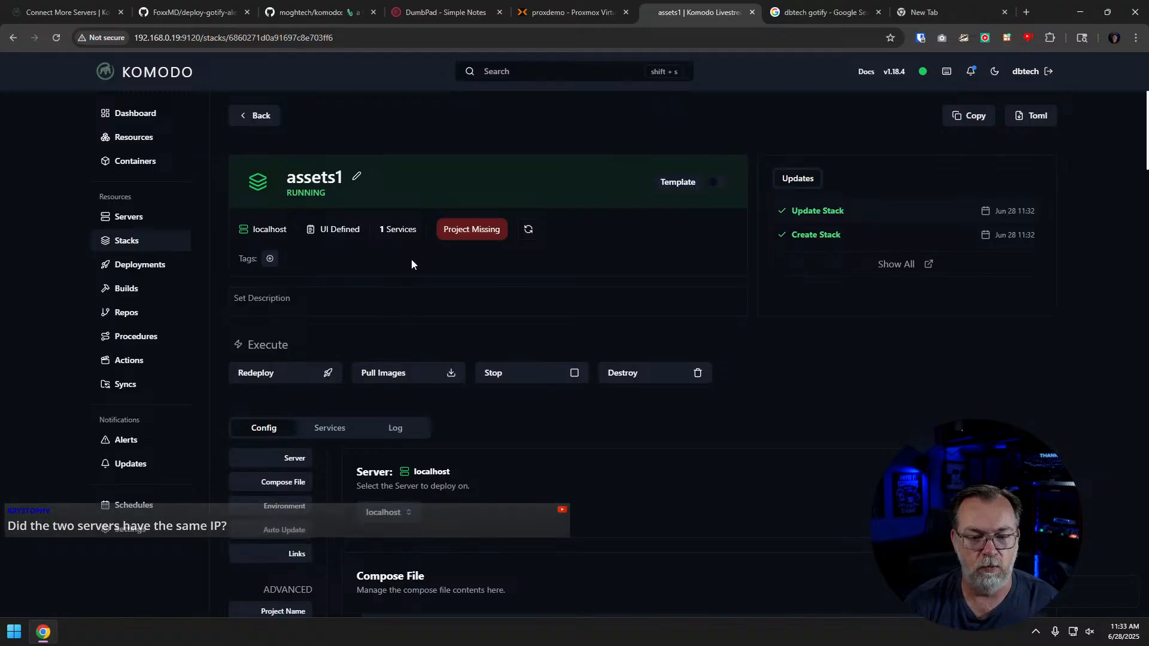
{"action": "left_click", "coordinate": [268, 374]}
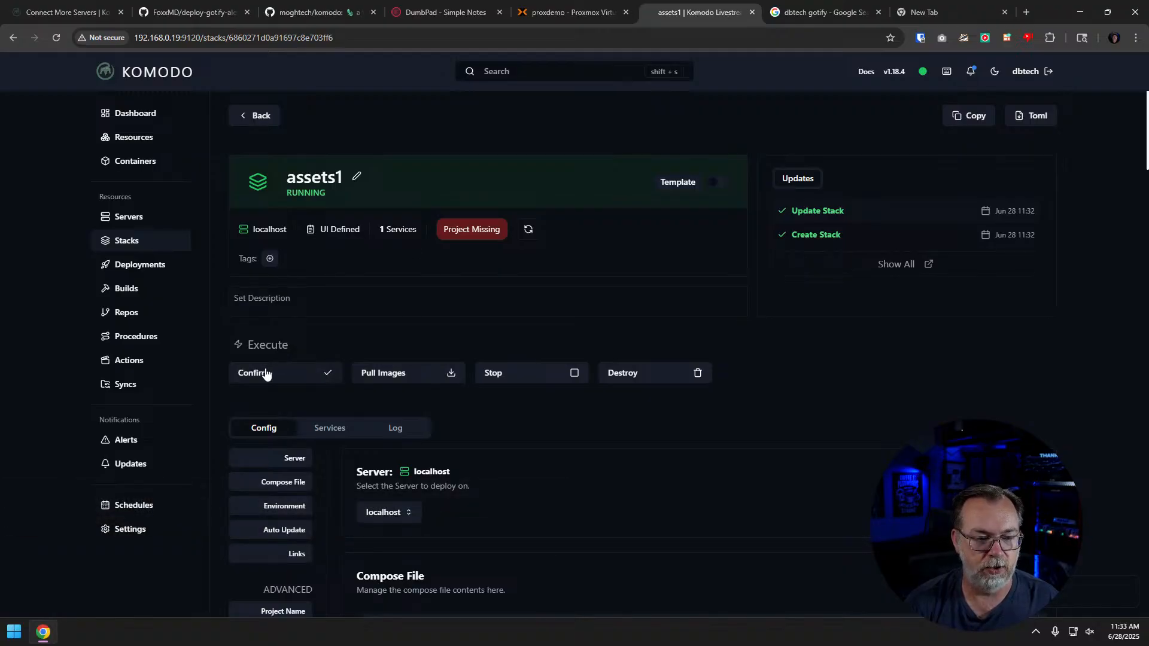
{"action": "left_click", "coordinate": [258, 378]}
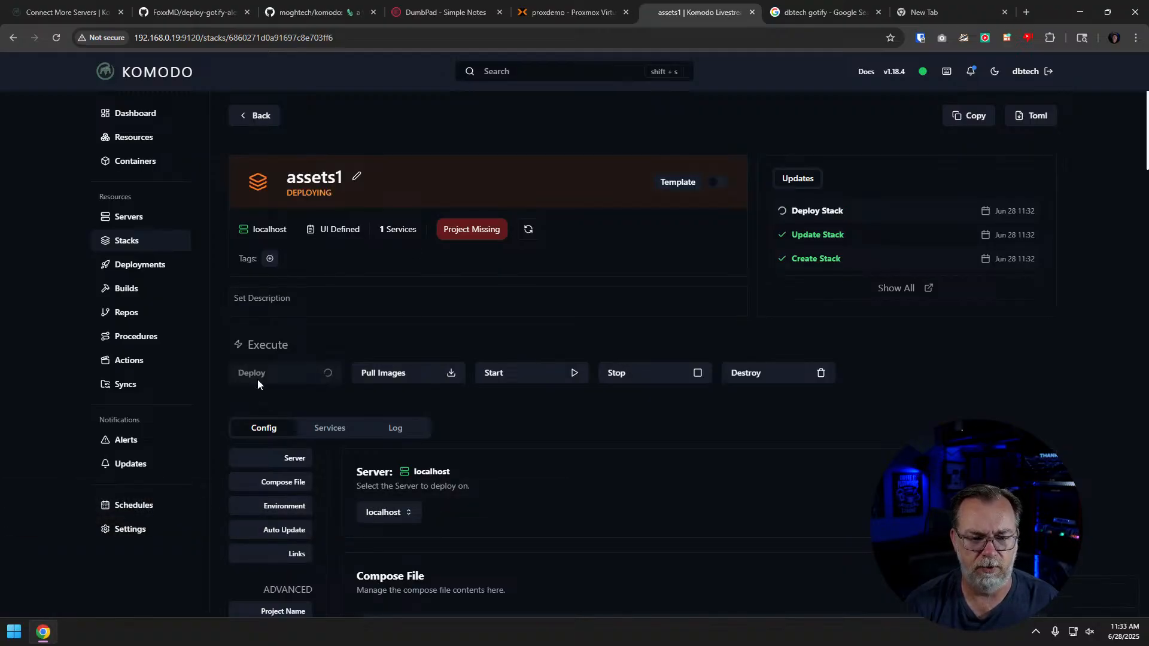
Review the localhost server, the assets1 stack's server assignment and compose file, and the komodo1 server's address and region
{"action": "left_click", "coordinate": [130, 245]}
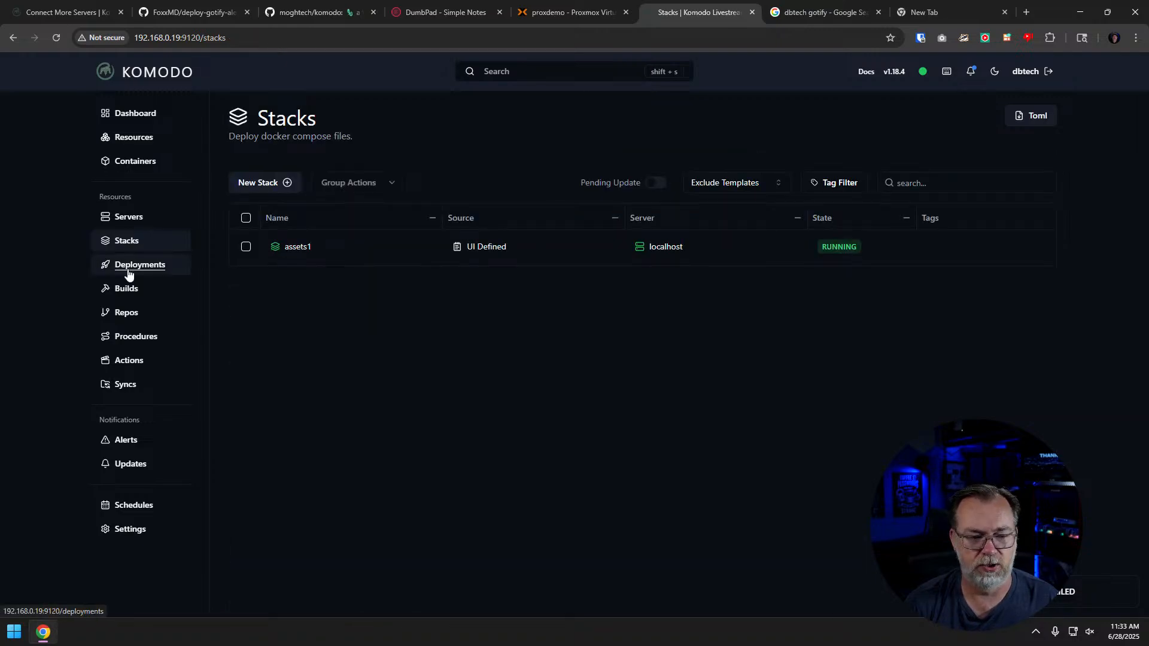
{"action": "left_click", "coordinate": [123, 217]}
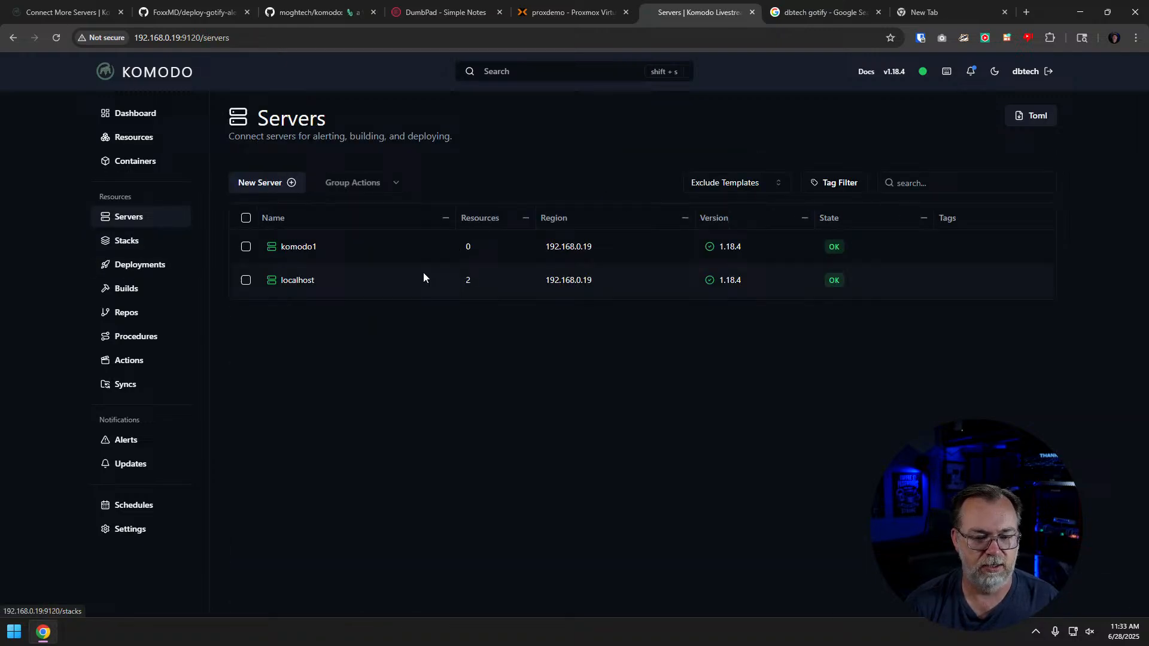
{"action": "left_click", "coordinate": [319, 279]}
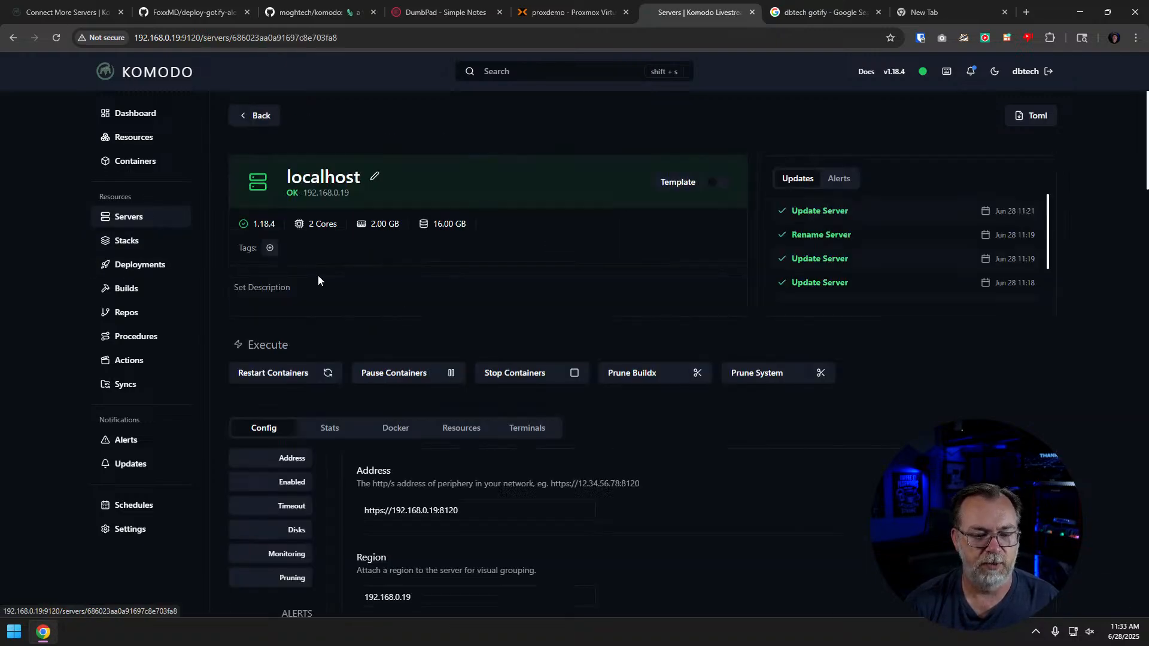
{"action": "left_click", "coordinate": [129, 246]}
{"action": "left_click", "coordinate": [290, 245]}
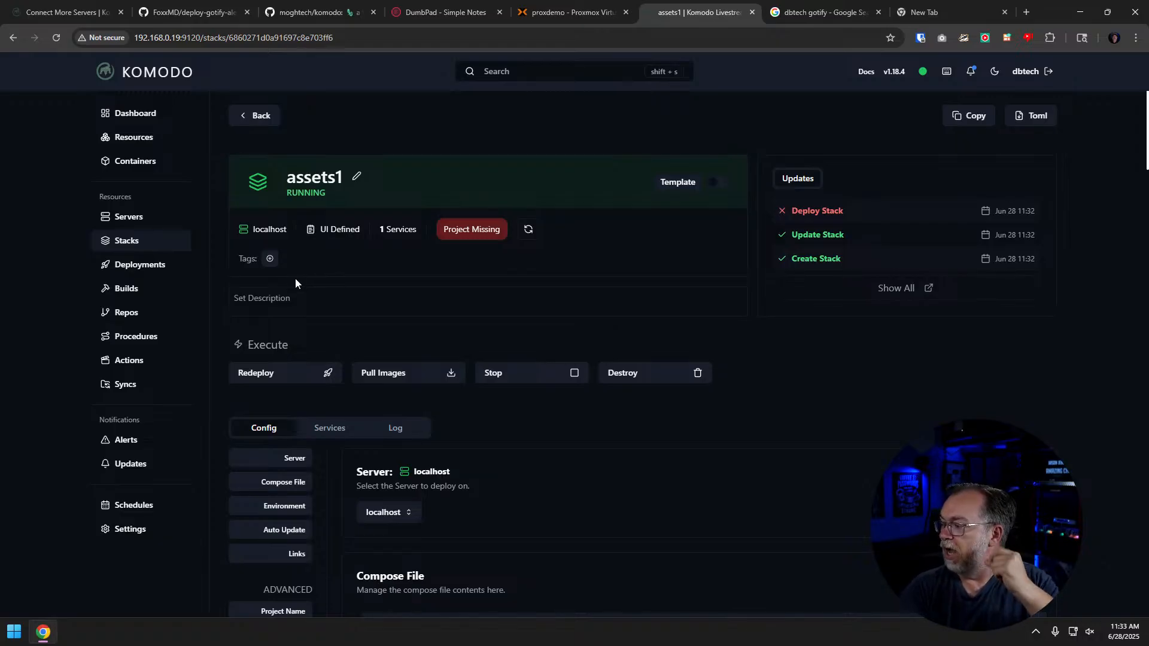
{"action": "scroll", "coordinate": [348, 367], "scroll_direction": "down", "scroll_amount": 5}
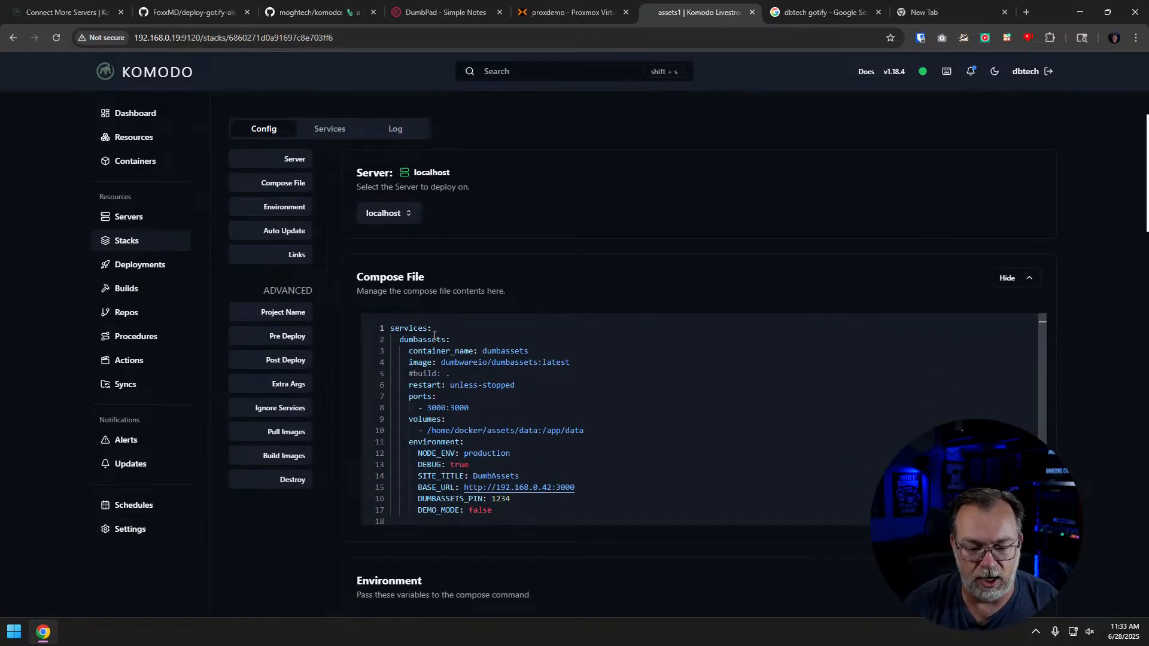
{"action": "left_click", "coordinate": [127, 217]}
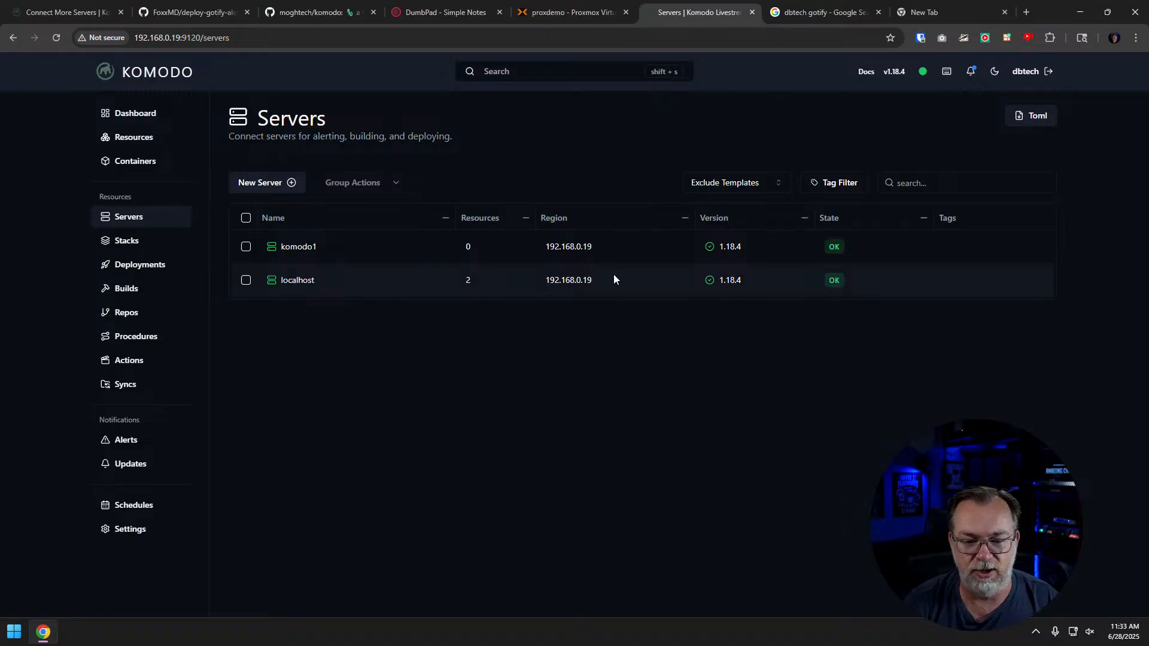
{"action": "left_click", "coordinate": [293, 248]}
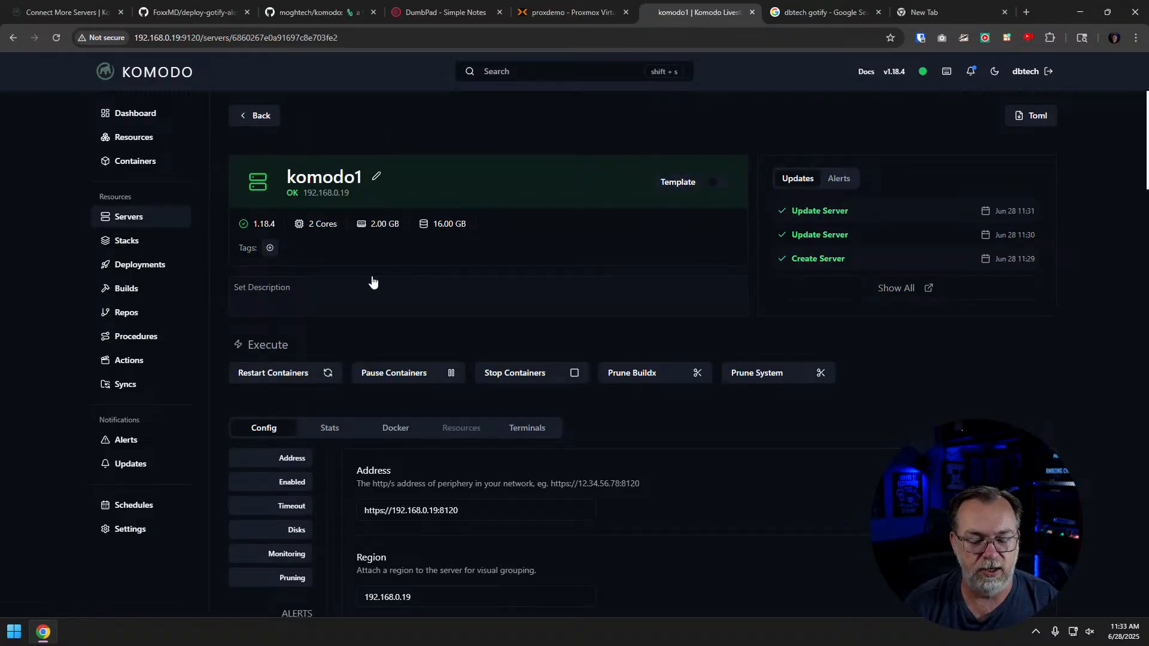
{"action": "key", "text": "alt+Left"}
{"action": "key", "text": "alt+Right"}
{"action": "scroll", "coordinate": [545, 403], "scroll_direction": "down", "scroll_amount": 1}
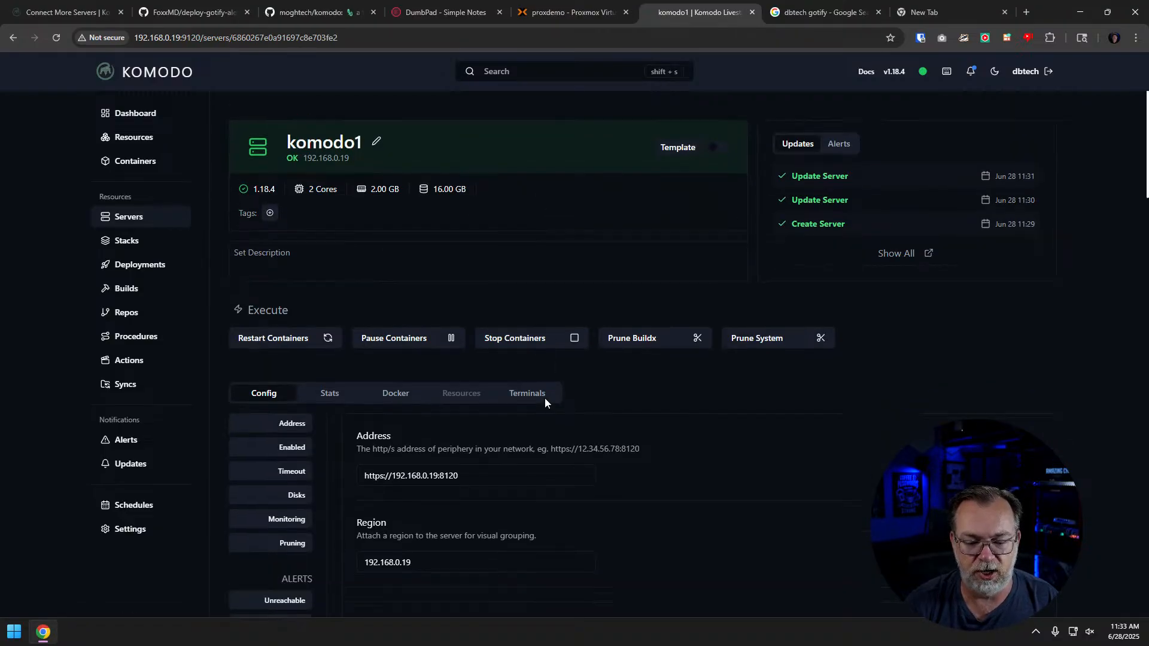
{"action": "scroll", "coordinate": [465, 410], "scroll_direction": "down", "scroll_amount": 2}
{"action": "double_click", "coordinate": [433, 331]}
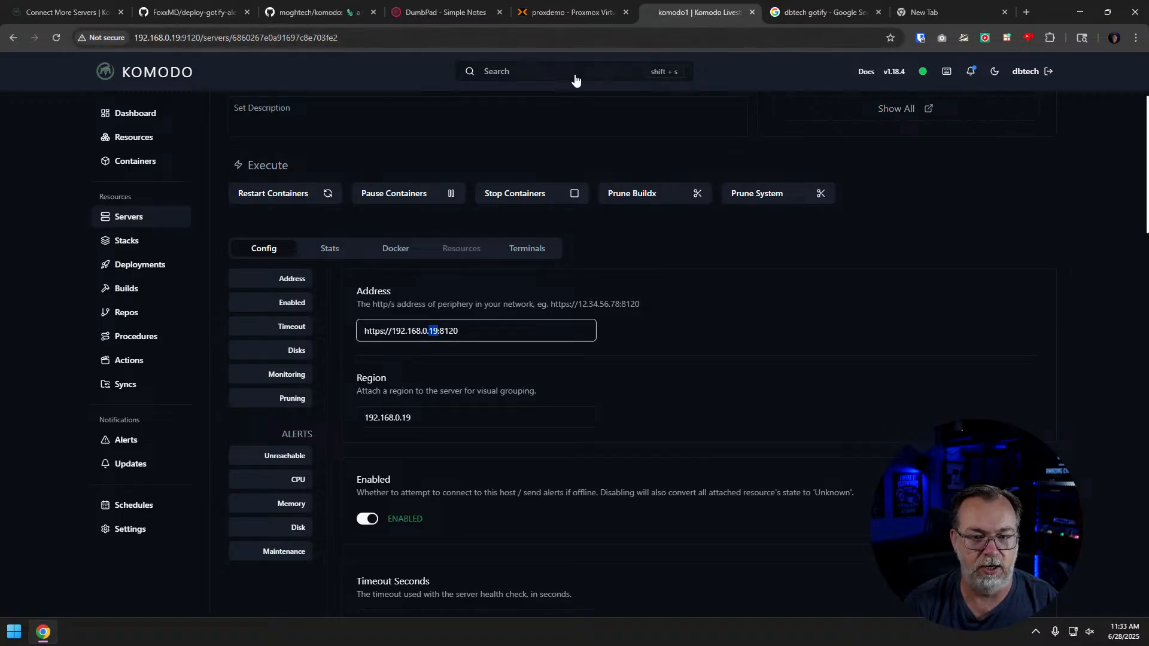
{"action": "left_click", "coordinate": [562, 12]}
{"action": "double_click", "coordinate": [425, 84]}
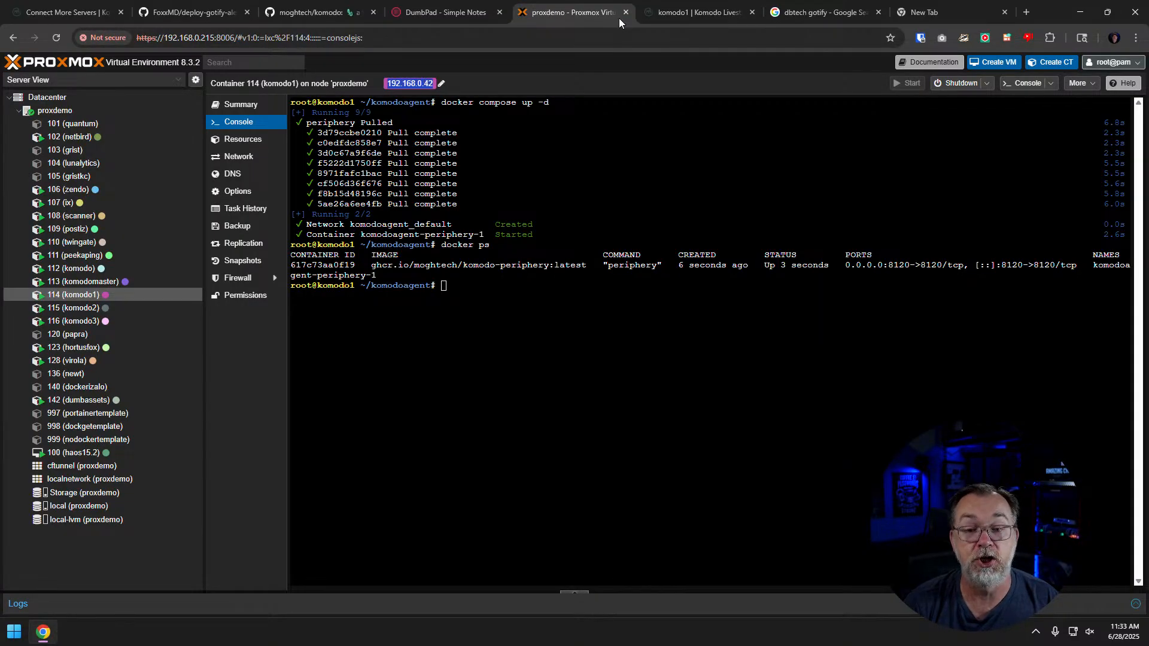
{"action": "key", "text": "ctrl+Tab"}
{"action": "key", "text": "ctrl+shift+Left"}
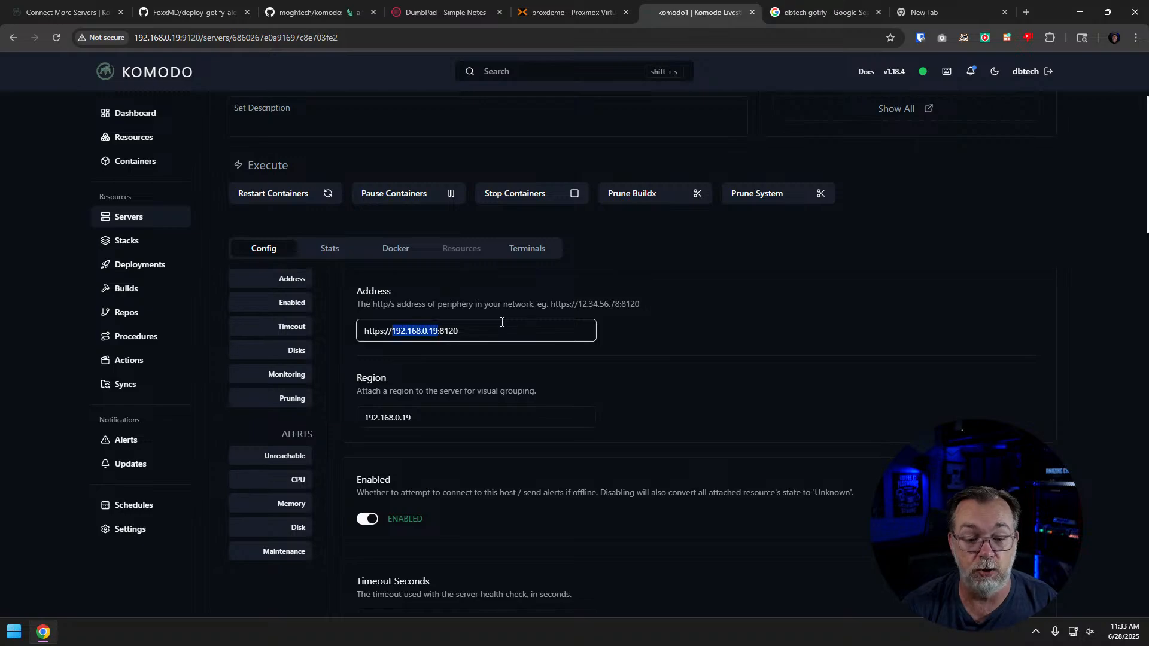
{"action": "type", "text": "192.168.0.42"}
Set the komodo1 server's region to 192.168.0.42, then save and confirm the server update
{"action": "triple_click", "coordinate": [433, 425]}
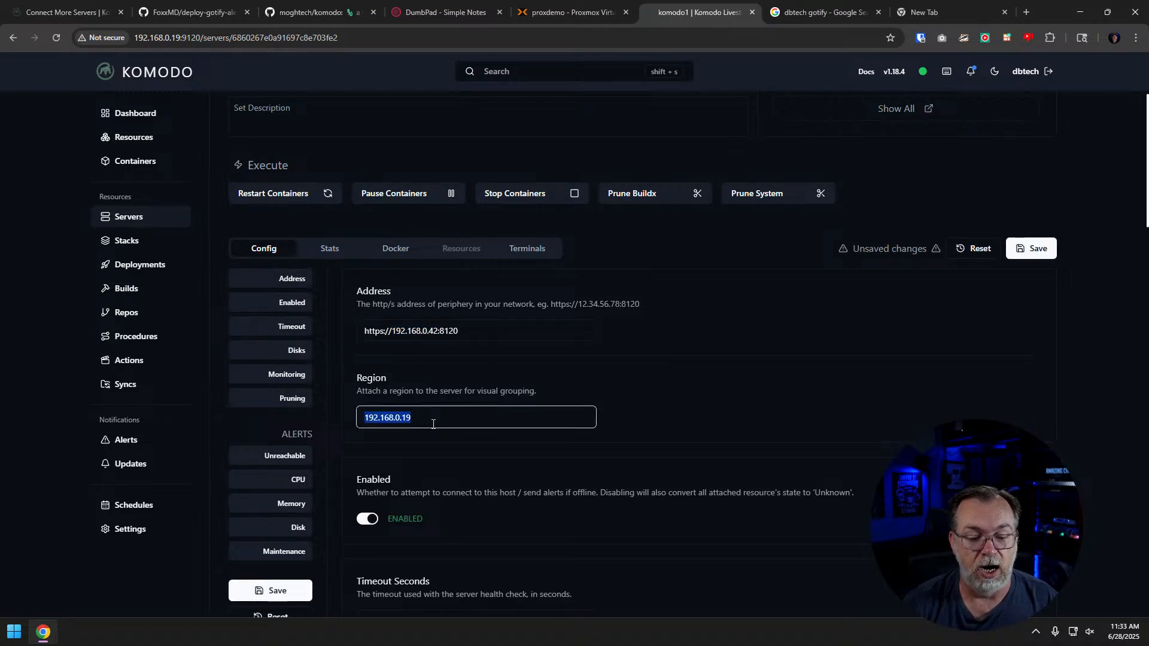
{"action": "type", "text": "192.168.0.42"}
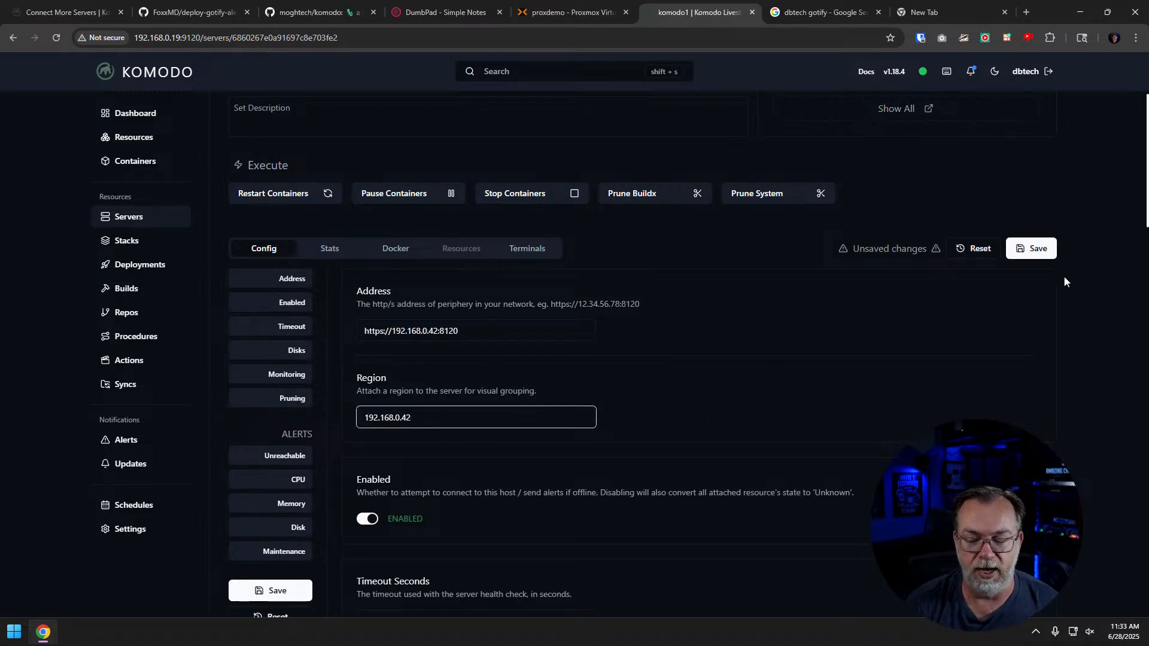
{"action": "left_click", "coordinate": [1032, 250]}
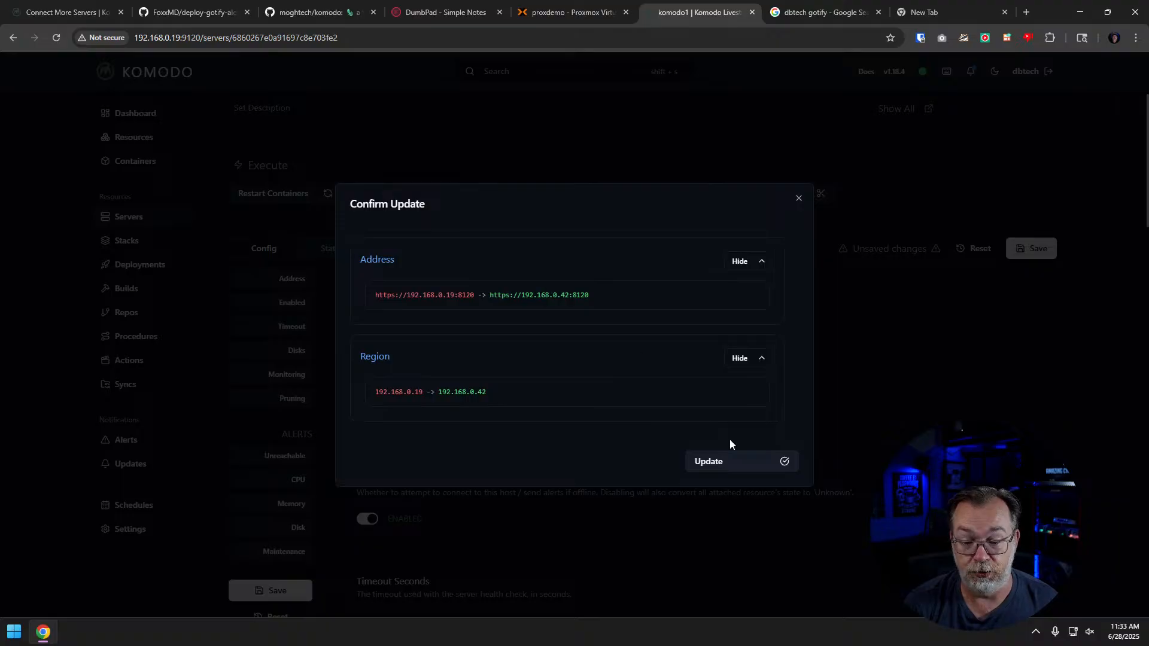
{"action": "left_click", "coordinate": [731, 462]}
{"action": "left_click", "coordinate": [734, 466]}
{"action": "scroll", "coordinate": [599, 431], "scroll_direction": "down", "scroll_amount": 4}
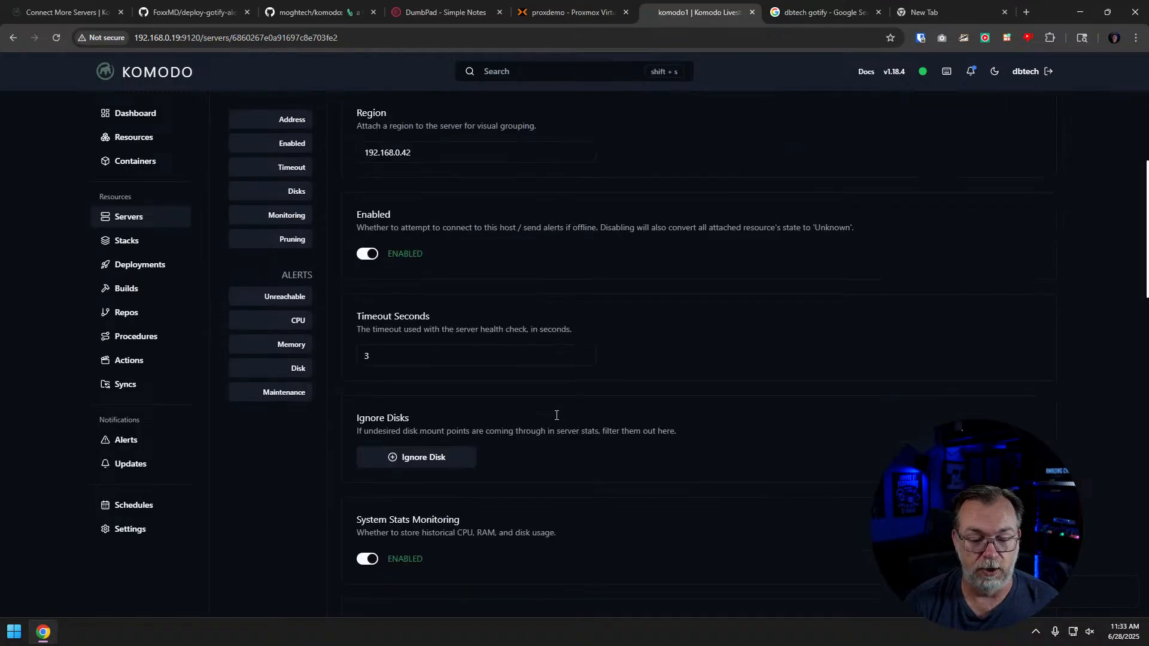
{"action": "scroll", "coordinate": [557, 415], "scroll_direction": "up", "scroll_amount": 8}
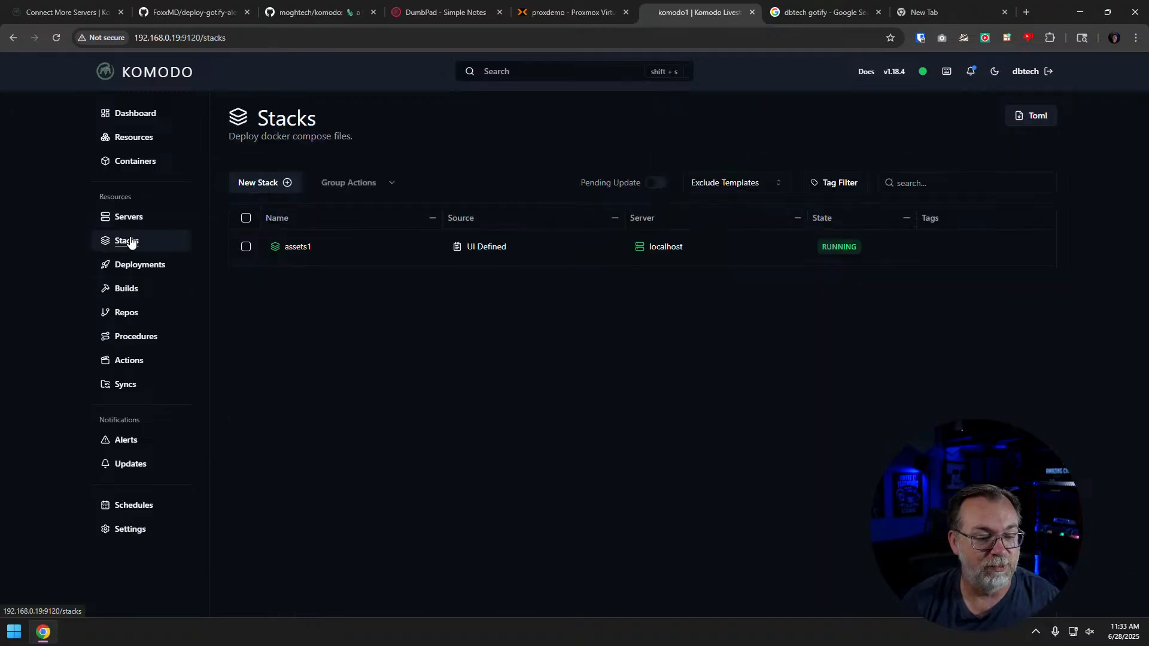
Create a new stack named assets21 from the assets template
{"action": "left_click", "coordinate": [125, 241]}
{"action": "left_click", "coordinate": [297, 247]}
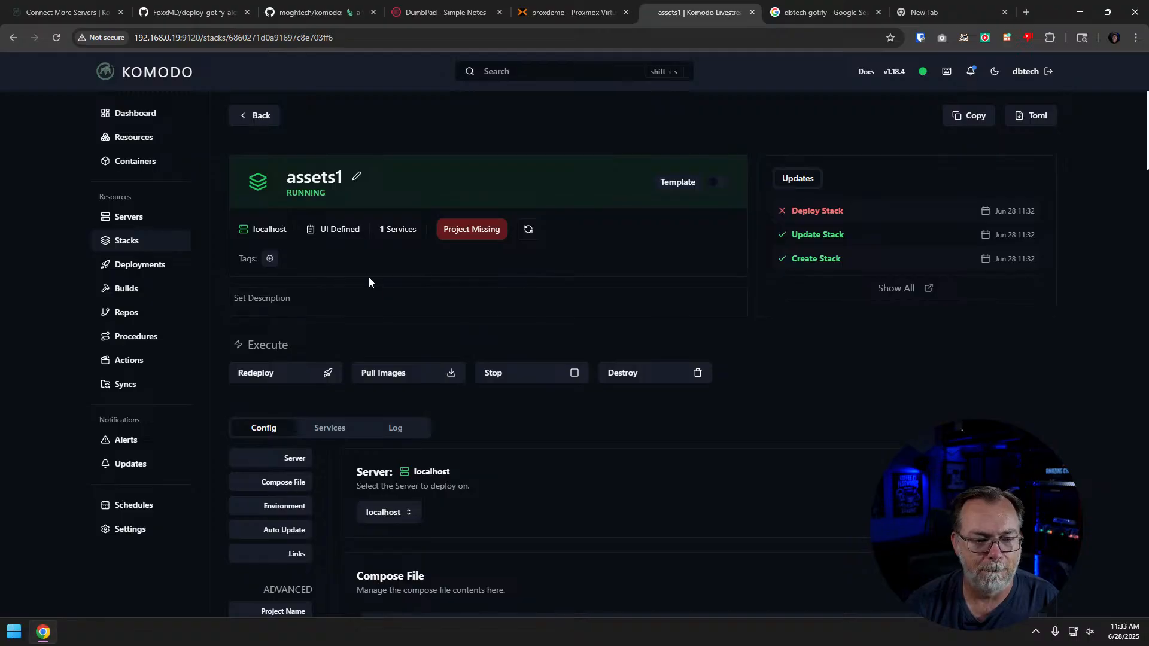
{"action": "left_click", "coordinate": [126, 240]}
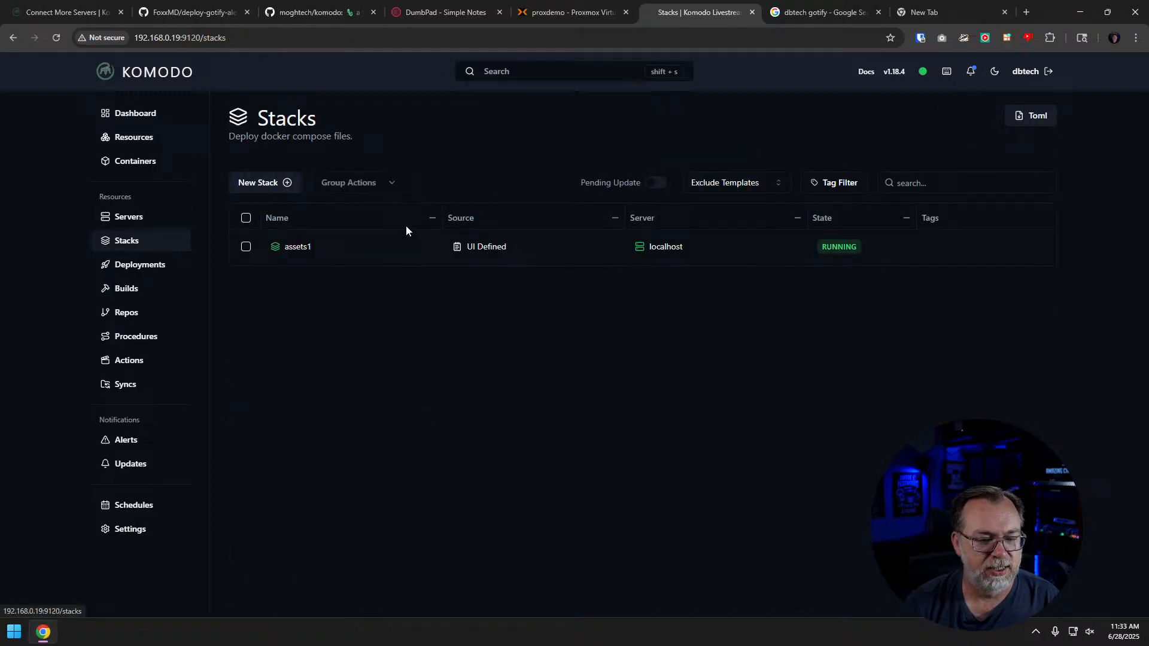
{"action": "left_click", "coordinate": [274, 186]}
{"action": "left_click", "coordinate": [659, 357]}
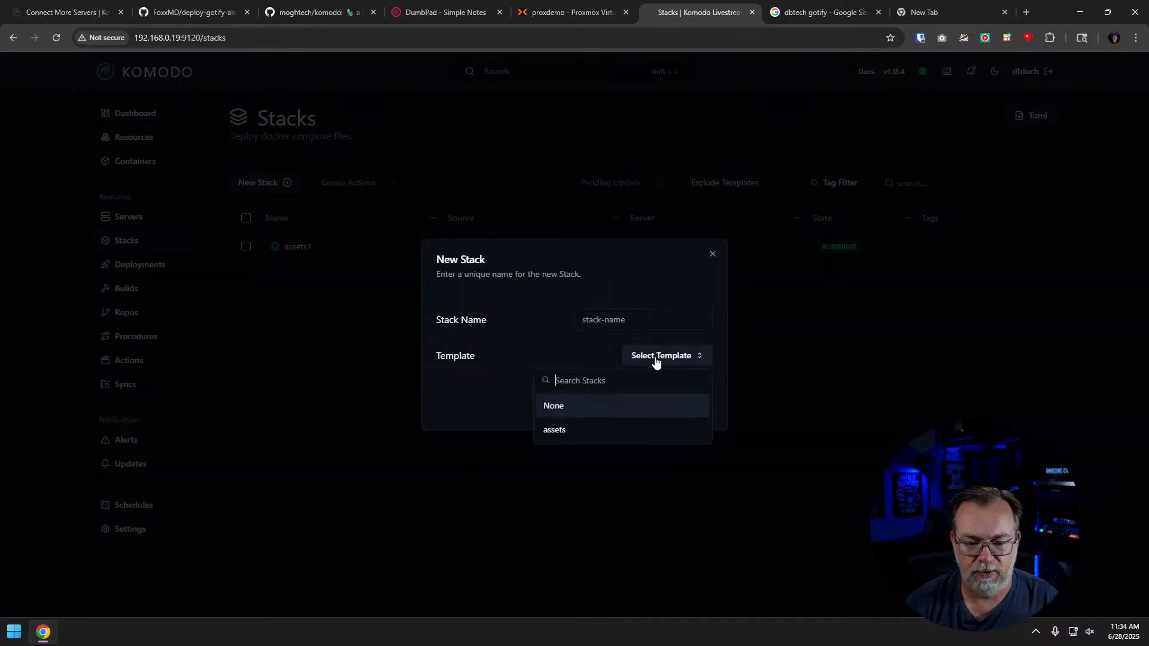
{"action": "left_click", "coordinate": [598, 430]}
{"action": "left_click", "coordinate": [606, 319]}
{"action": "type", "text": "asset"}
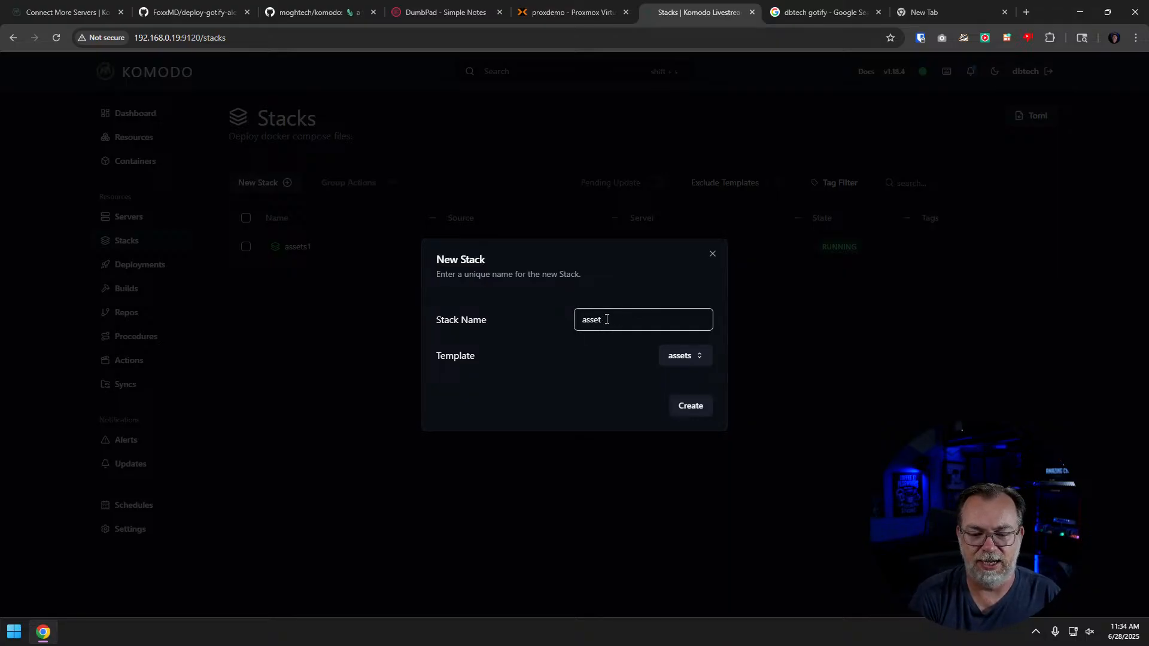
{"action": "type", "text": "s21"}
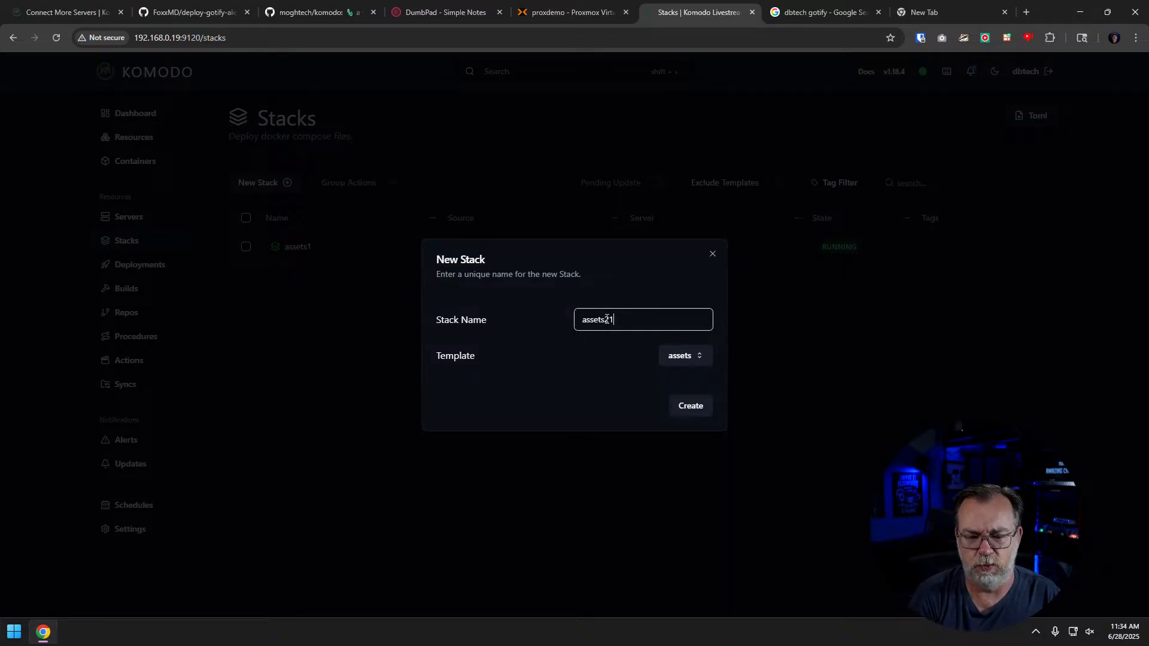
{"action": "left_click", "coordinate": [694, 412]}
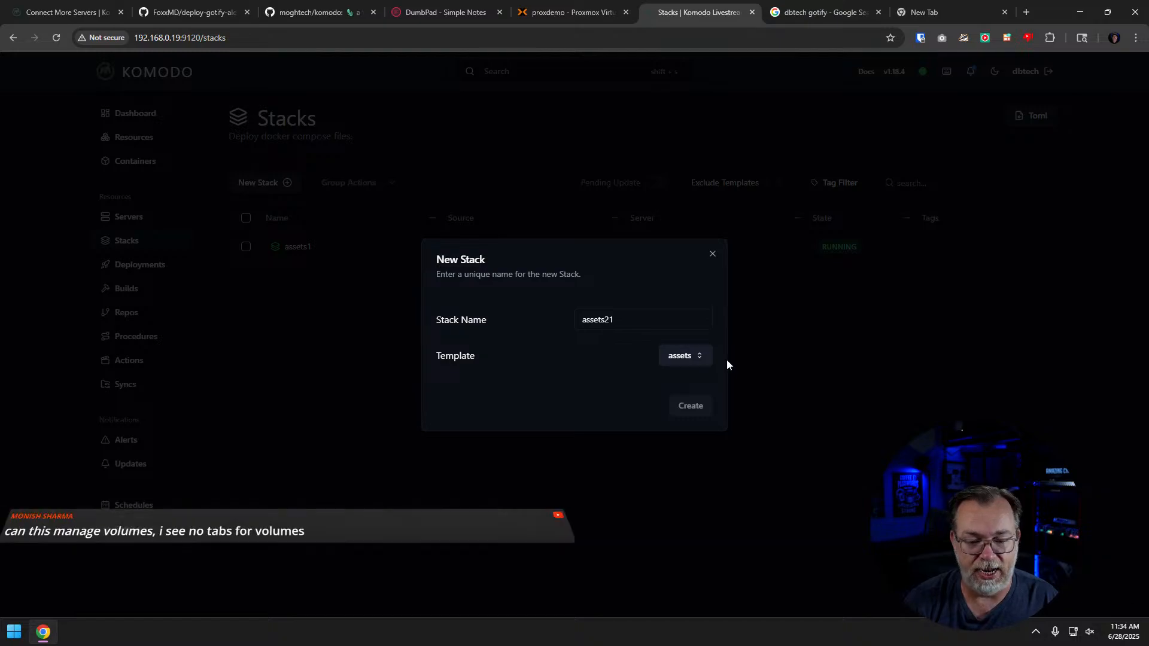
{"action": "scroll", "coordinate": [389, 304], "scroll_direction": "down", "scroll_amount": 1}
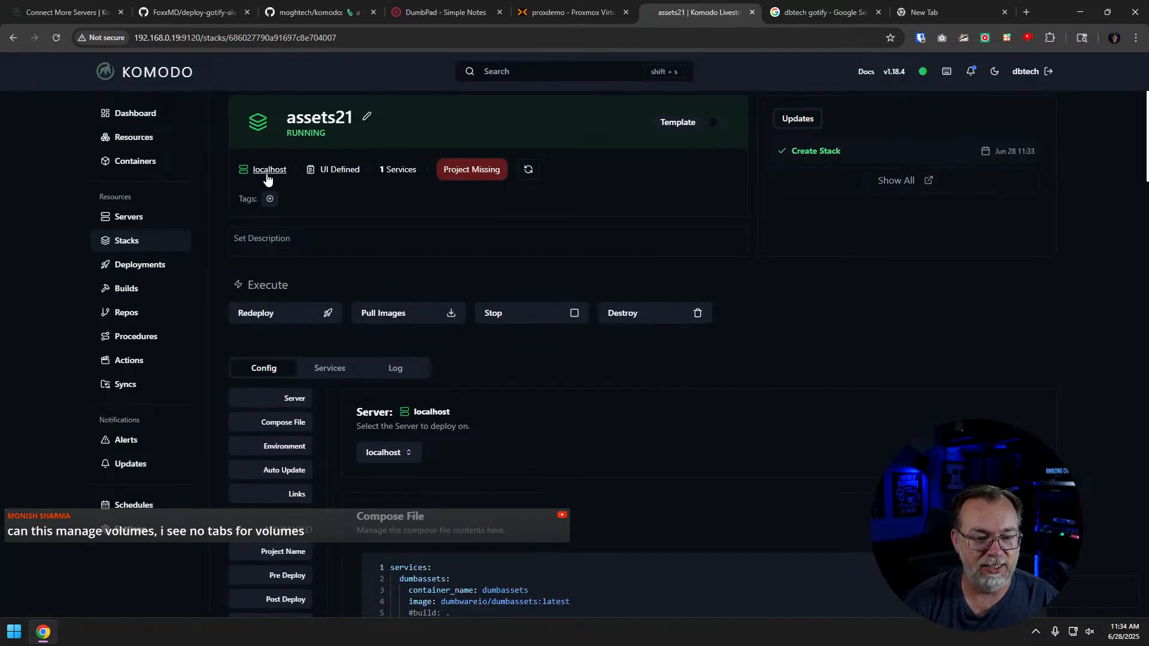
{"action": "left_click", "coordinate": [400, 453]}
{"action": "left_click", "coordinate": [389, 527]}
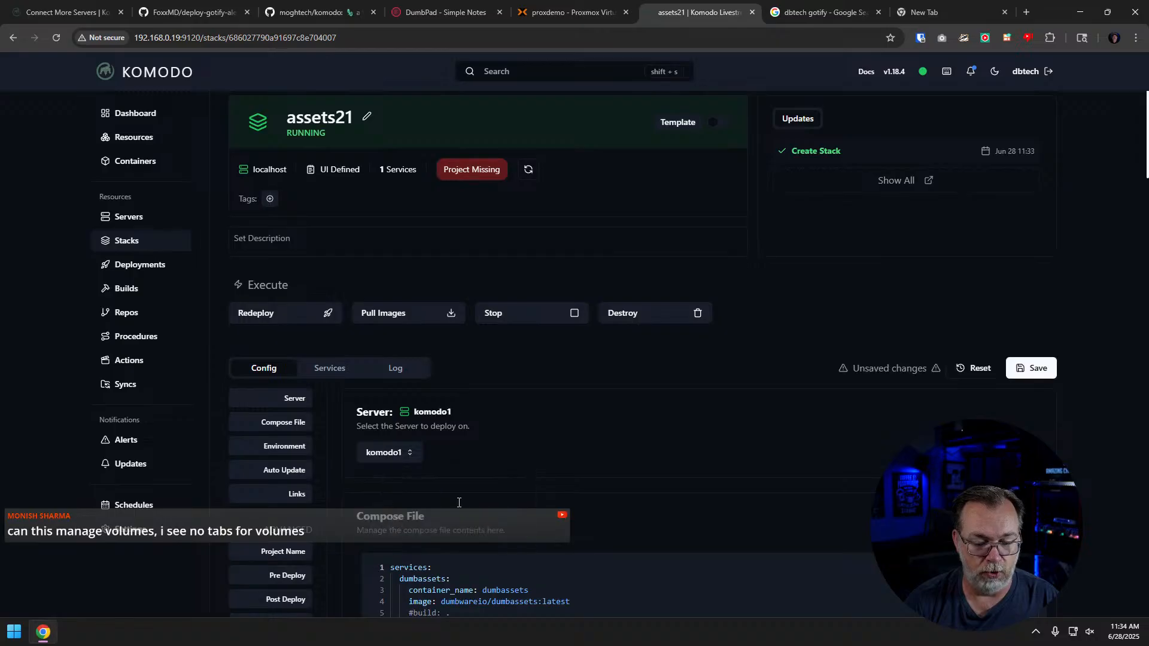
{"action": "scroll", "coordinate": [614, 443], "scroll_direction": "down", "scroll_amount": 5}
{"action": "double_click", "coordinate": [546, 429]}
{"action": "type", "text": "42:3000"}
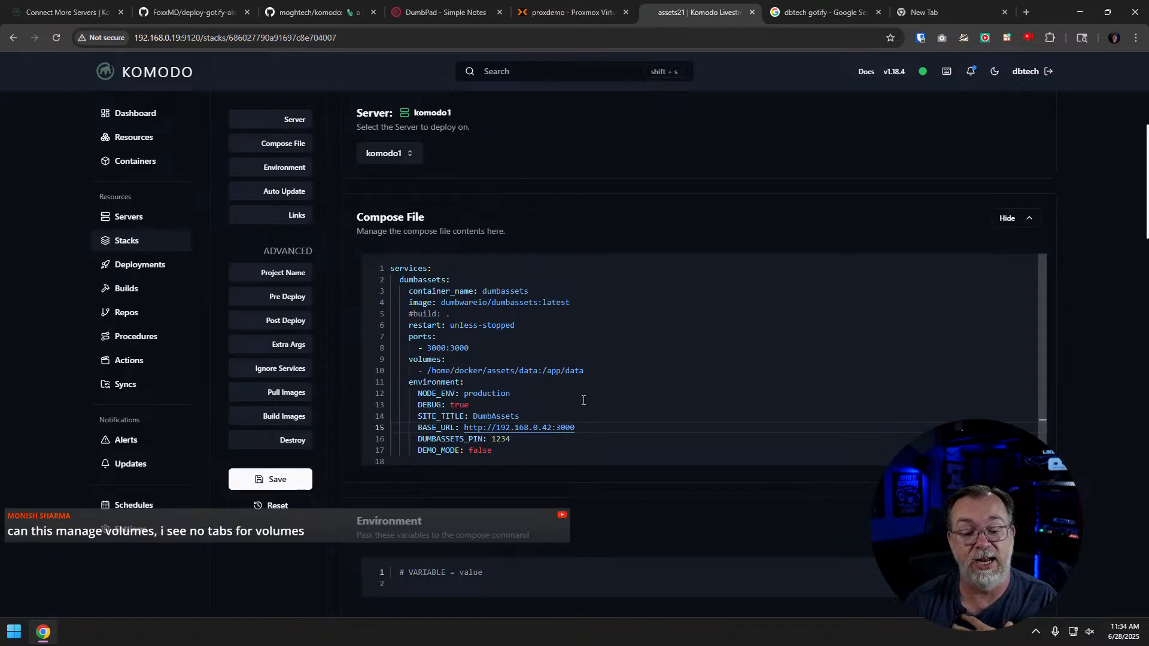
Save and confirm the assets21 stack's server and compose file changes
{"action": "scroll", "coordinate": [821, 177], "scroll_direction": "up", "scroll_amount": 6}
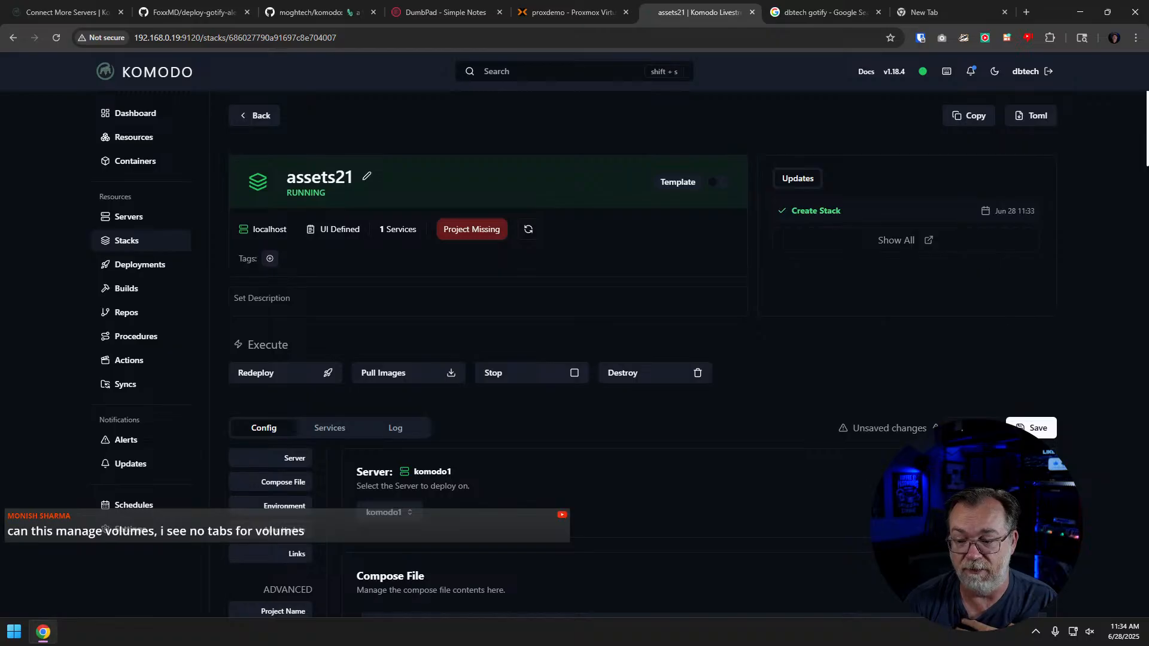
{"action": "left_click", "coordinate": [1032, 428]}
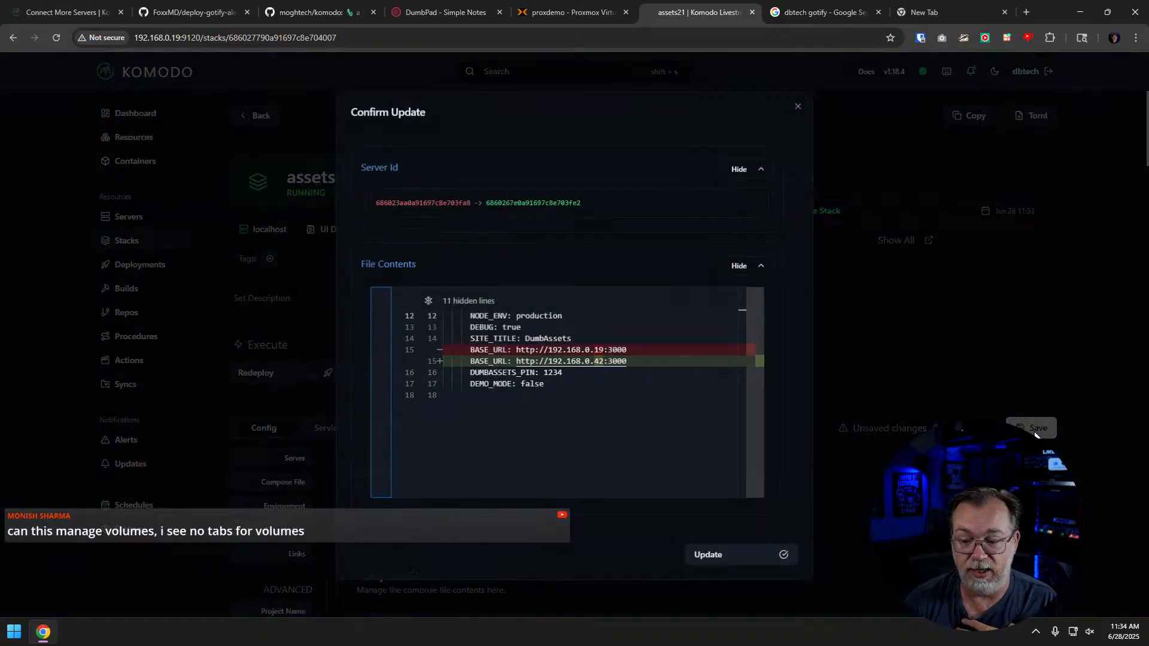
{"action": "left_click", "coordinate": [712, 556]}
{"action": "left_click", "coordinate": [725, 560]}
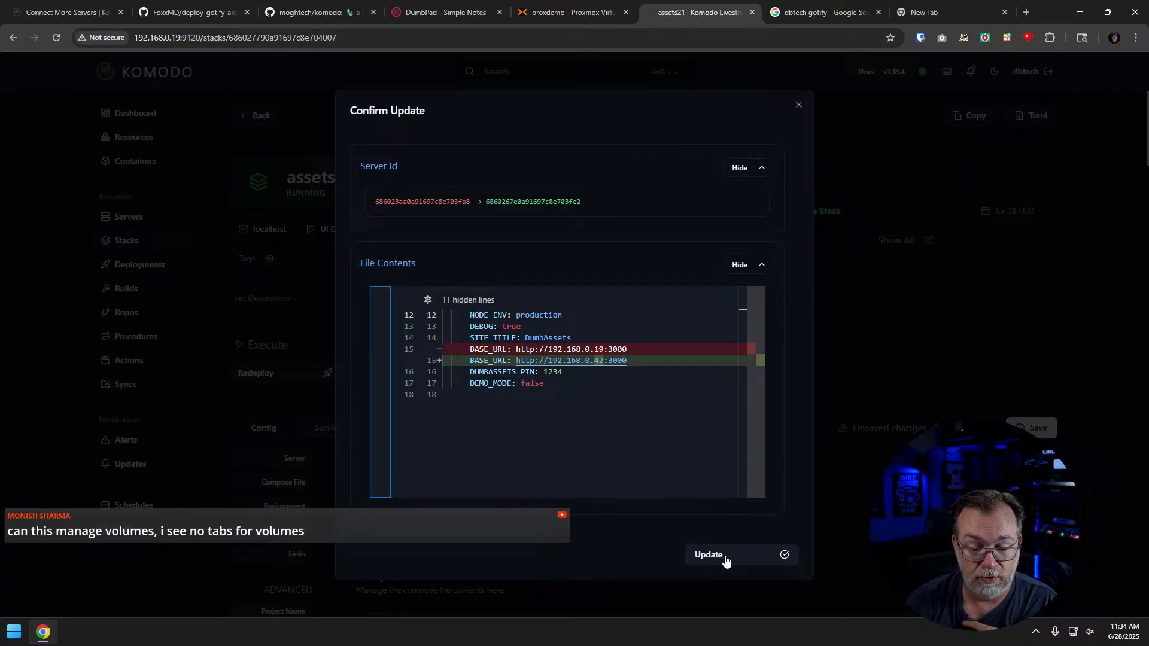
{"action": "left_click", "coordinate": [726, 561]}
{"action": "left_click", "coordinate": [725, 559]}
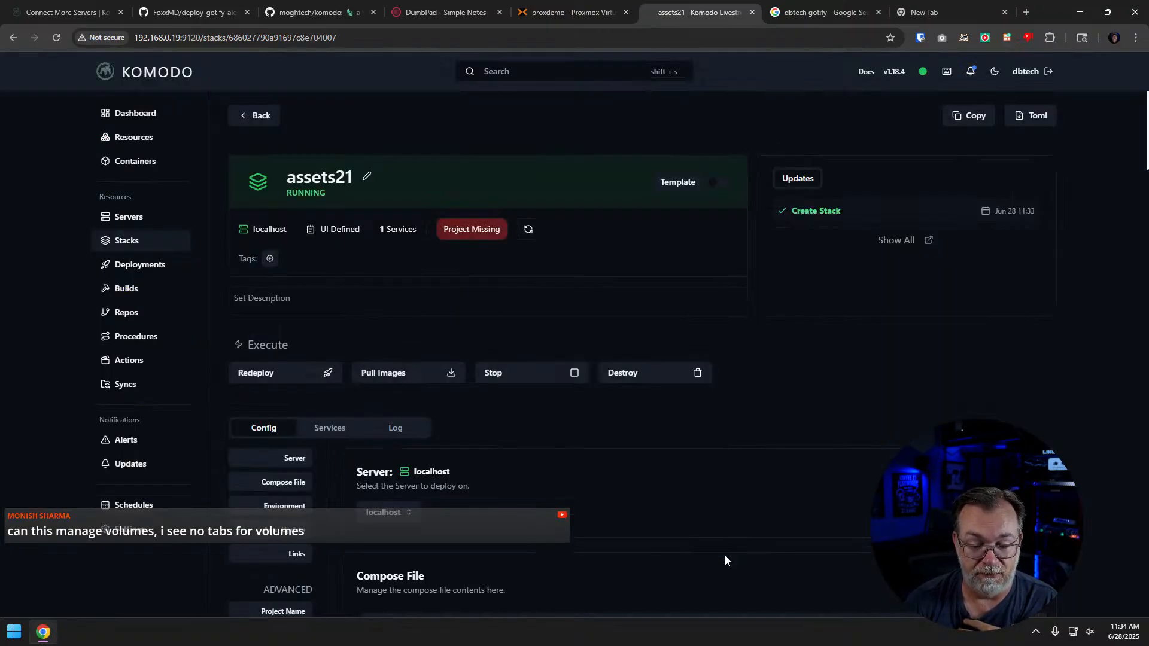
Reopen the assets21 stack and deploy it, confirming the deployment
{"action": "left_click", "coordinate": [140, 245]}
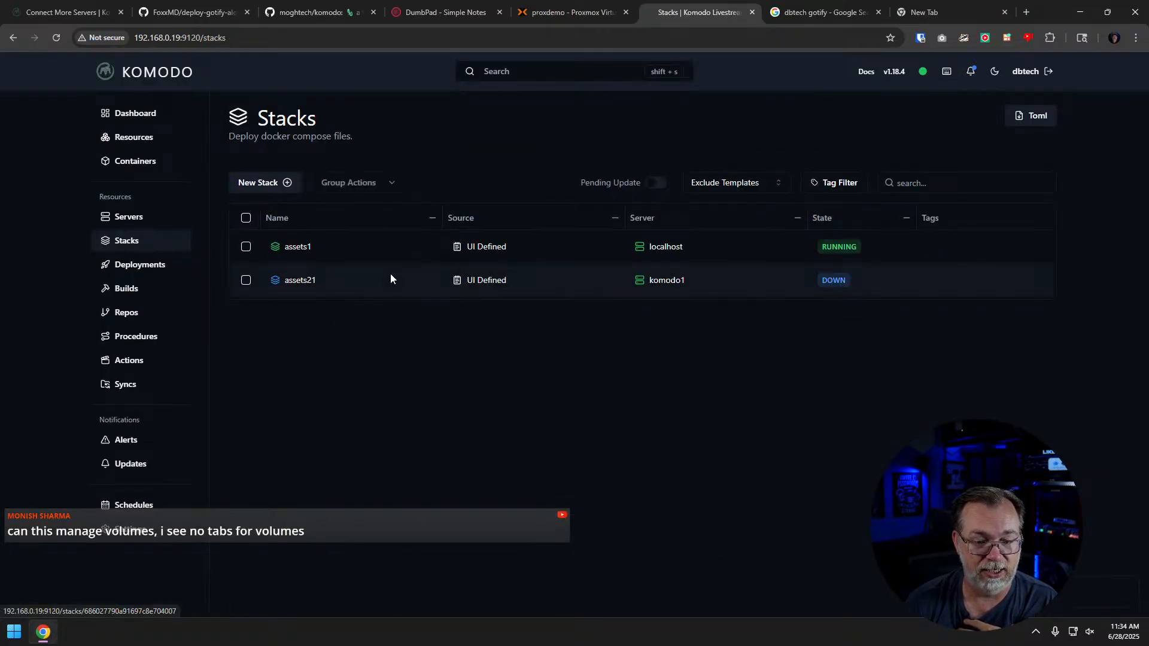
{"action": "left_click", "coordinate": [304, 283]}
{"action": "left_click", "coordinate": [267, 373]}
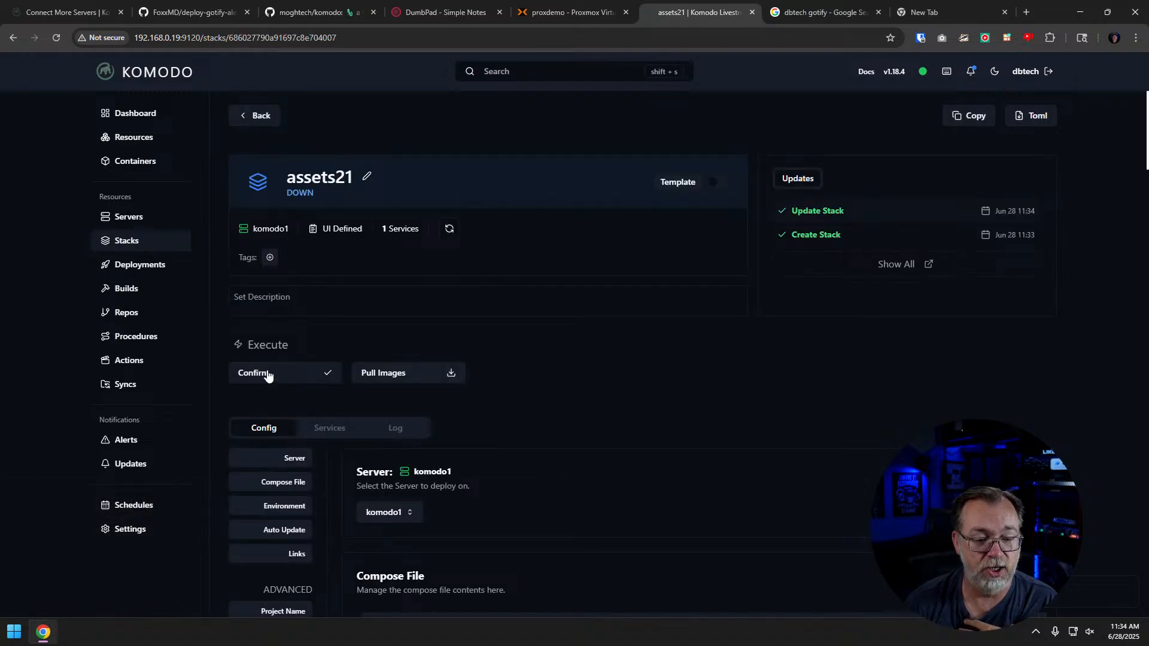
{"action": "left_click", "coordinate": [267, 374]}
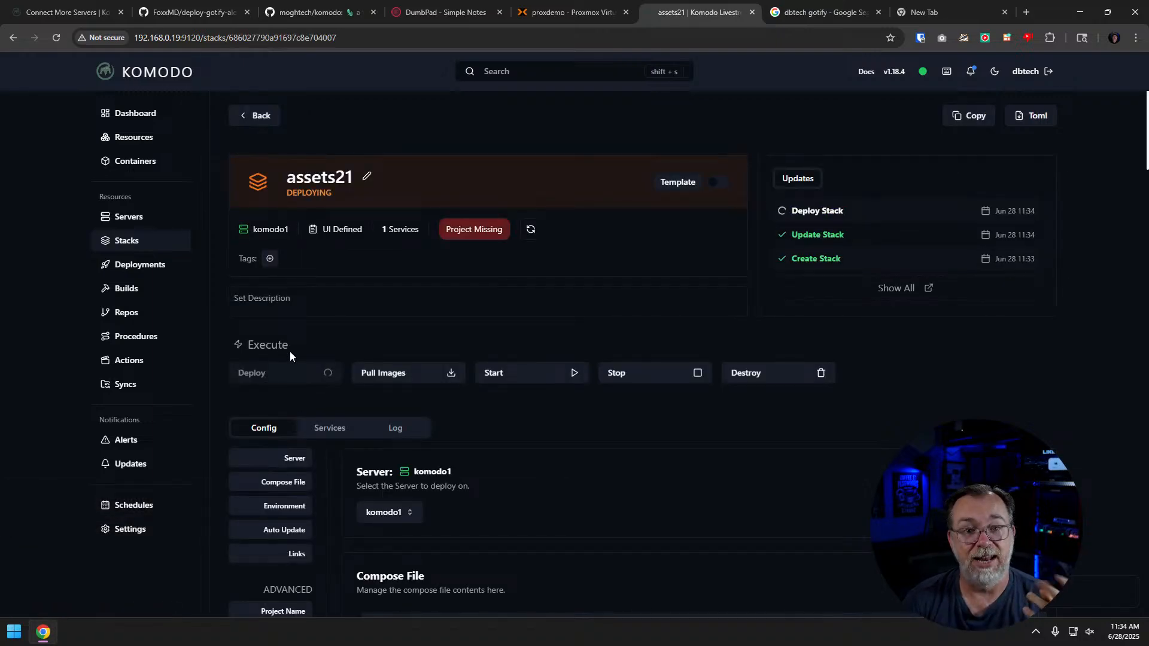
Check the state and server assignment of both assets stacks, the connected servers, and the containers across all servers
{"action": "left_click", "coordinate": [157, 271]}
{"action": "left_click", "coordinate": [127, 241]}
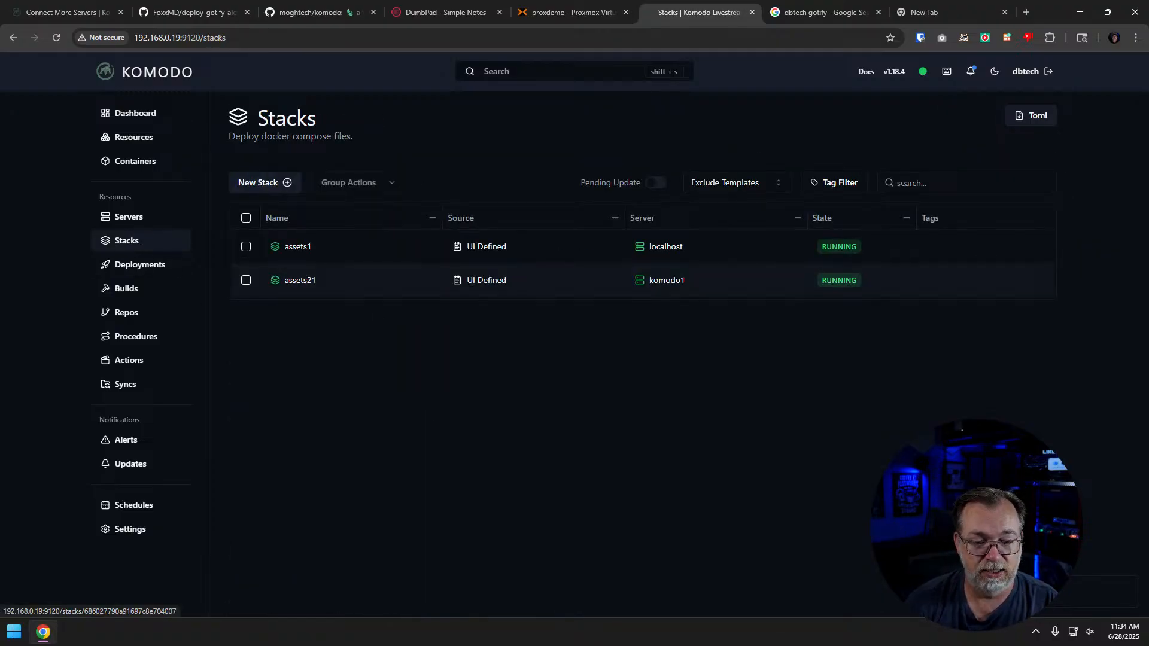
{"action": "left_click", "coordinate": [142, 216]}
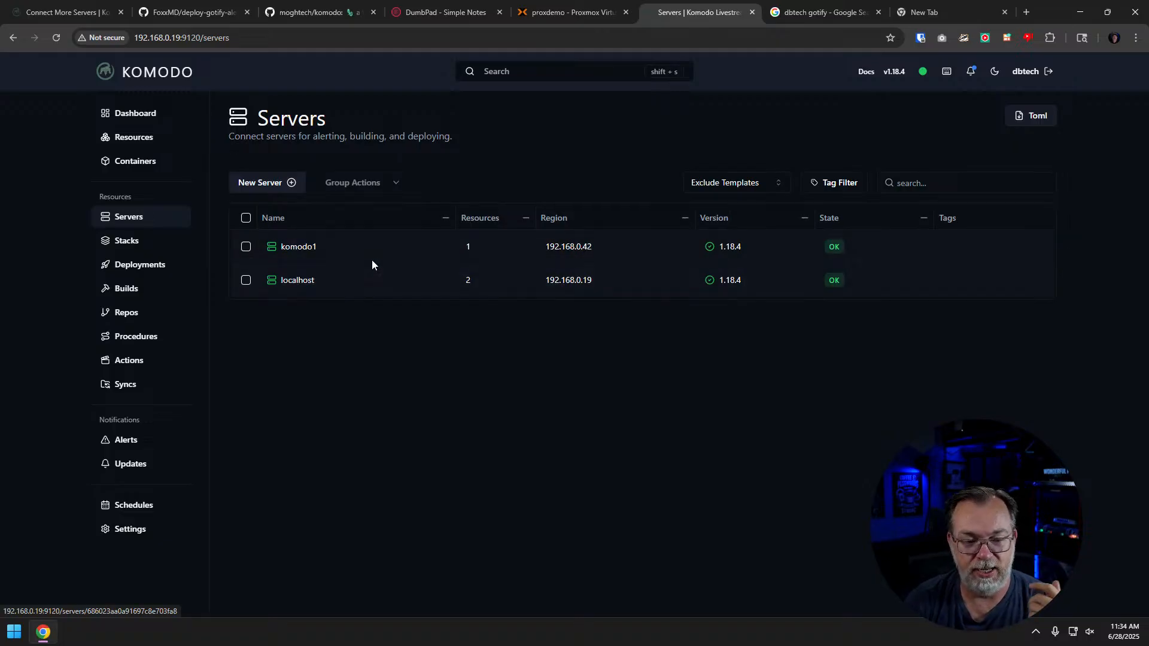
{"action": "left_click", "coordinate": [122, 241]}
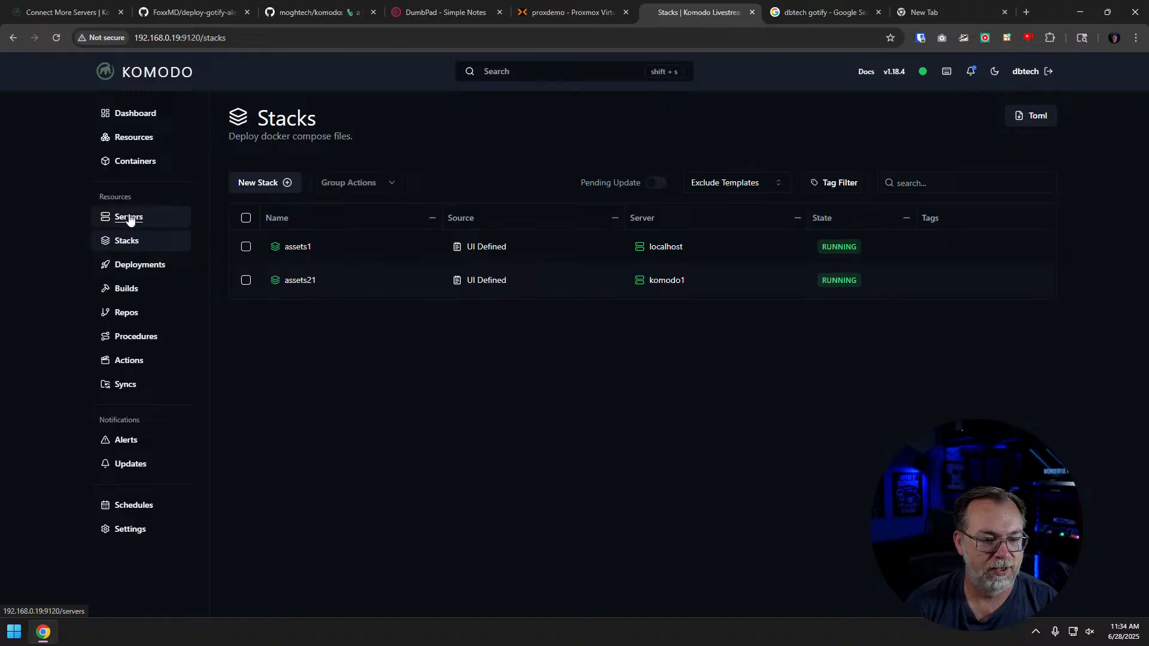
{"action": "left_click", "coordinate": [128, 160]}
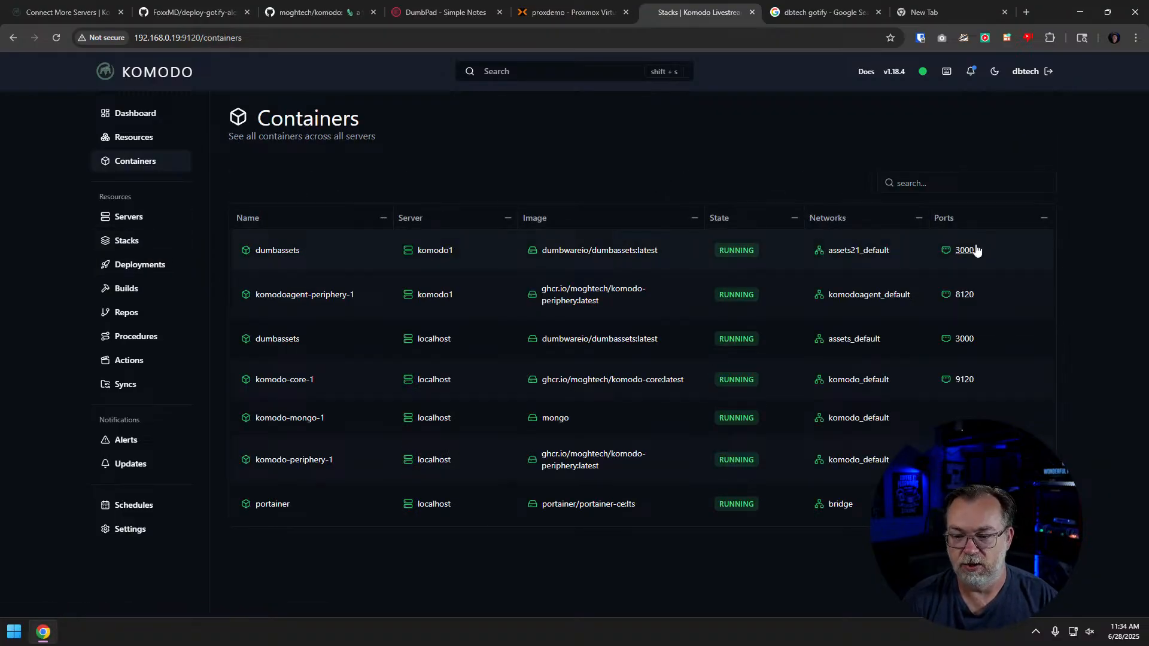
Open the DumbAssets instances on komodo1 and localhost from their port 3000 links, and log in to the komodo1 instance with the PIN
{"action": "left_click", "coordinate": [976, 251]}
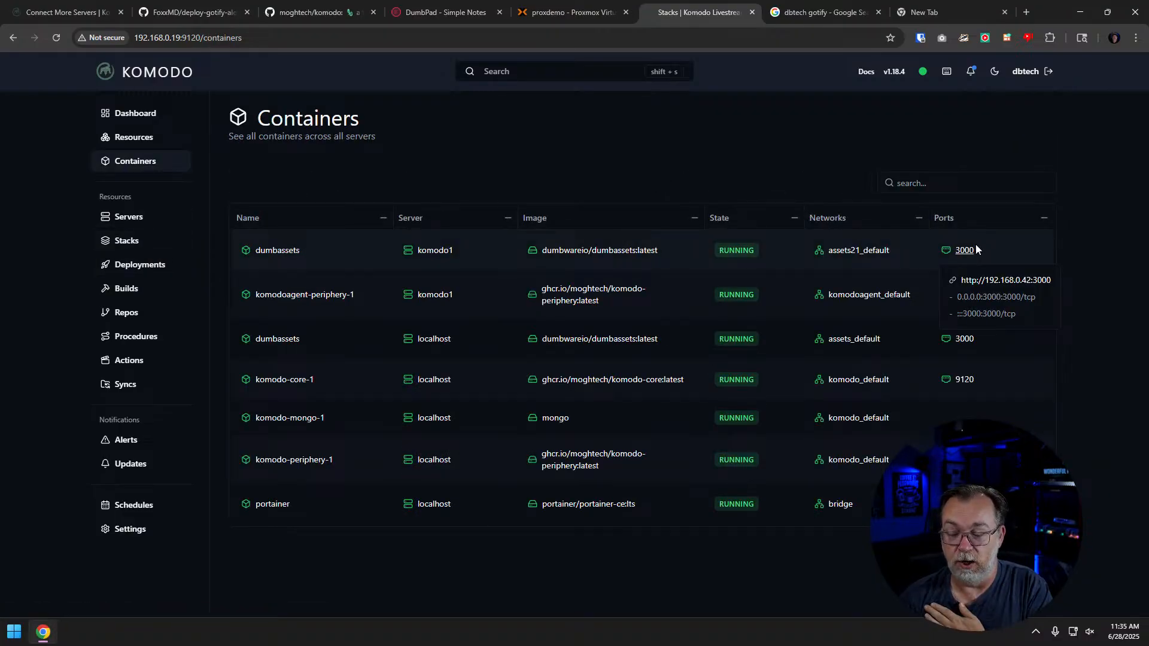
{"action": "left_click", "coordinate": [441, 368]}
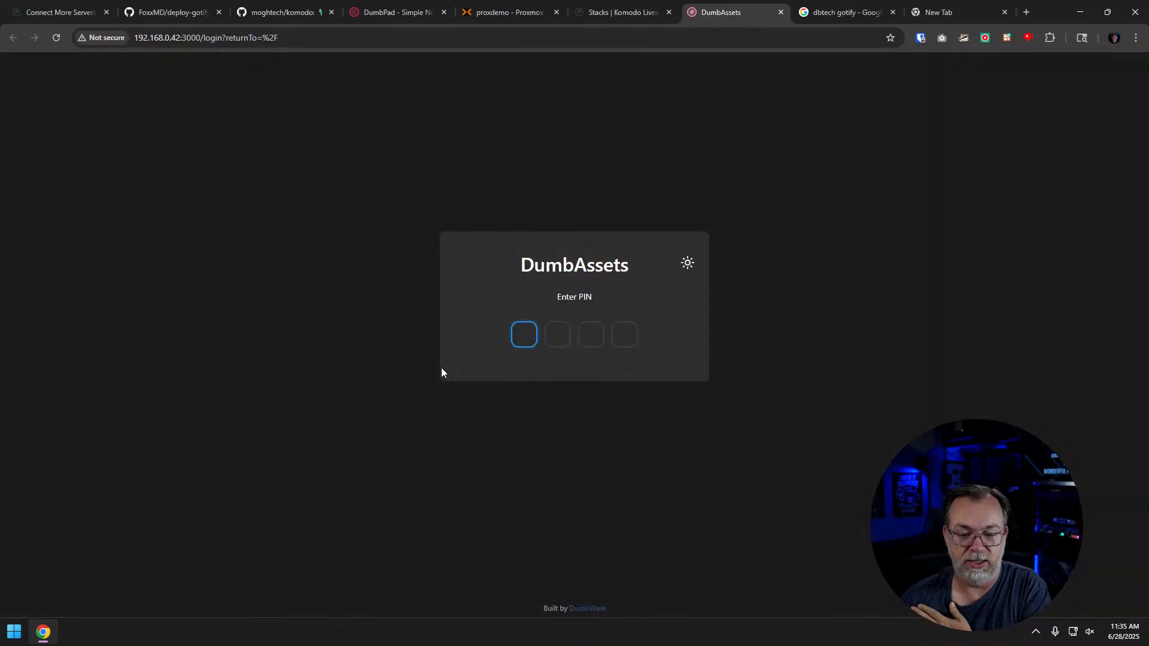
{"action": "left_click", "coordinate": [622, 12]}
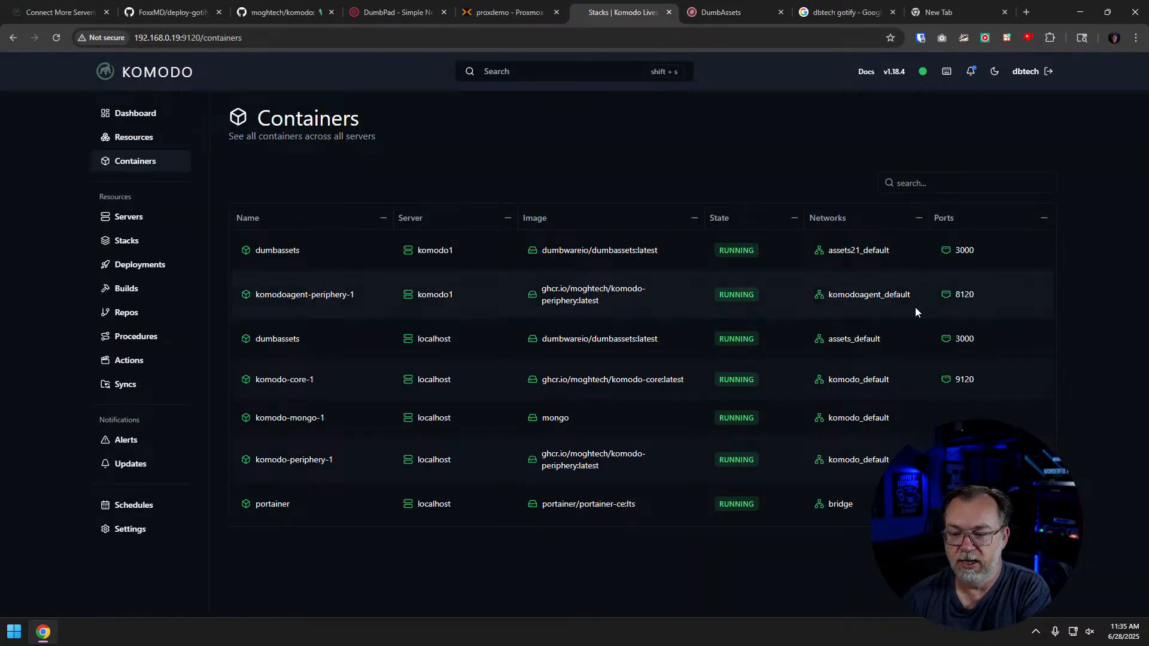
{"action": "left_click", "coordinate": [970, 345]}
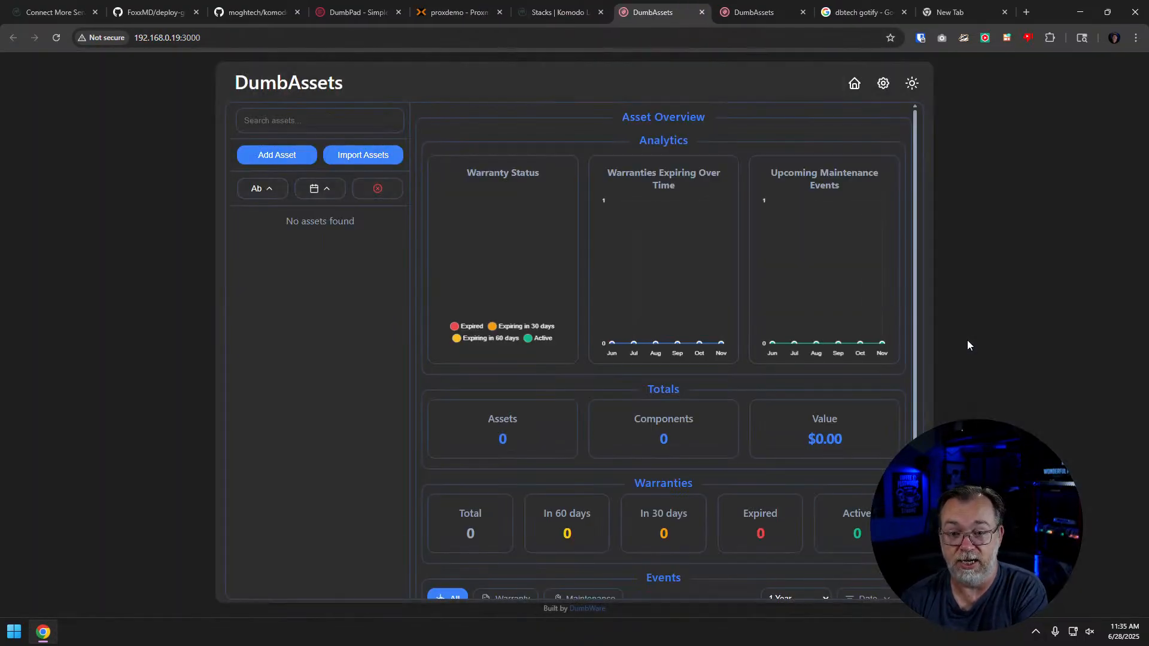
{"action": "key", "text": "ctrl+Tab"}
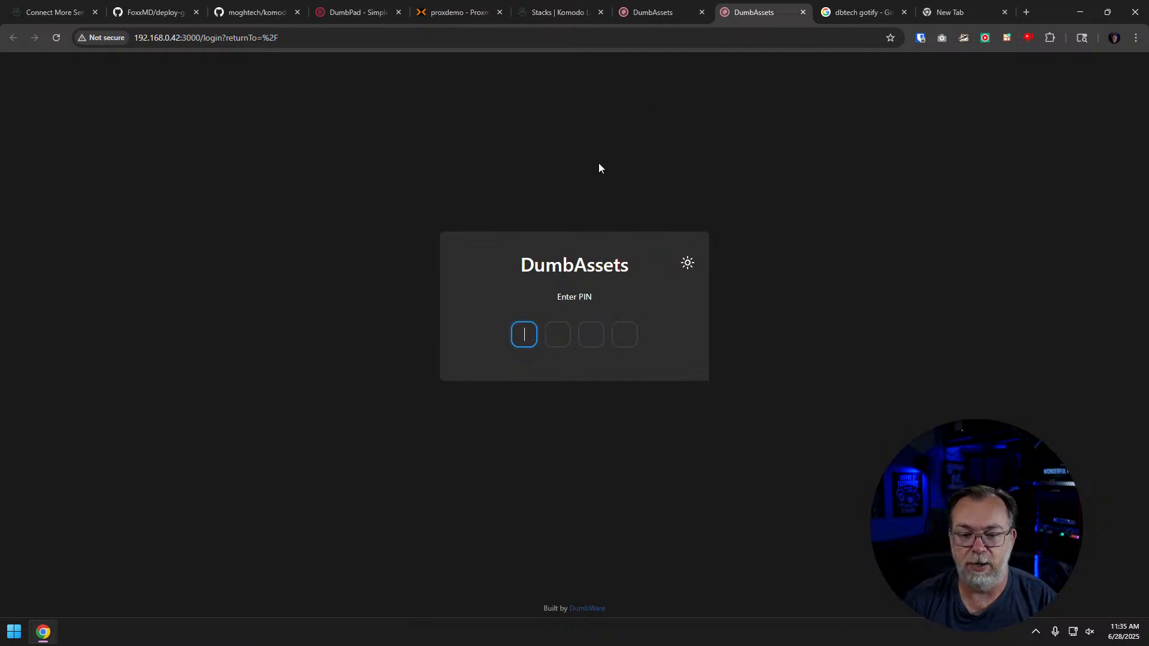
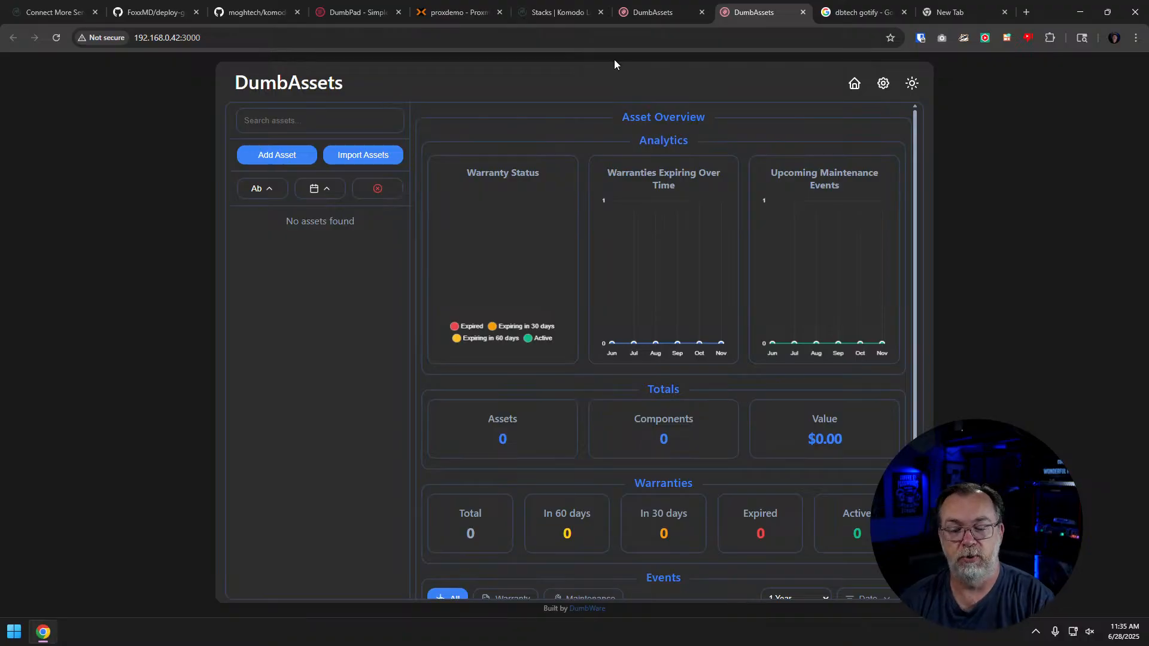
Review the Periphery agent systemd and container installation instructions in the Komodo documentation on connecting more servers
{"action": "left_click", "coordinate": [662, 9]}
{"action": "left_click", "coordinate": [549, 18]}
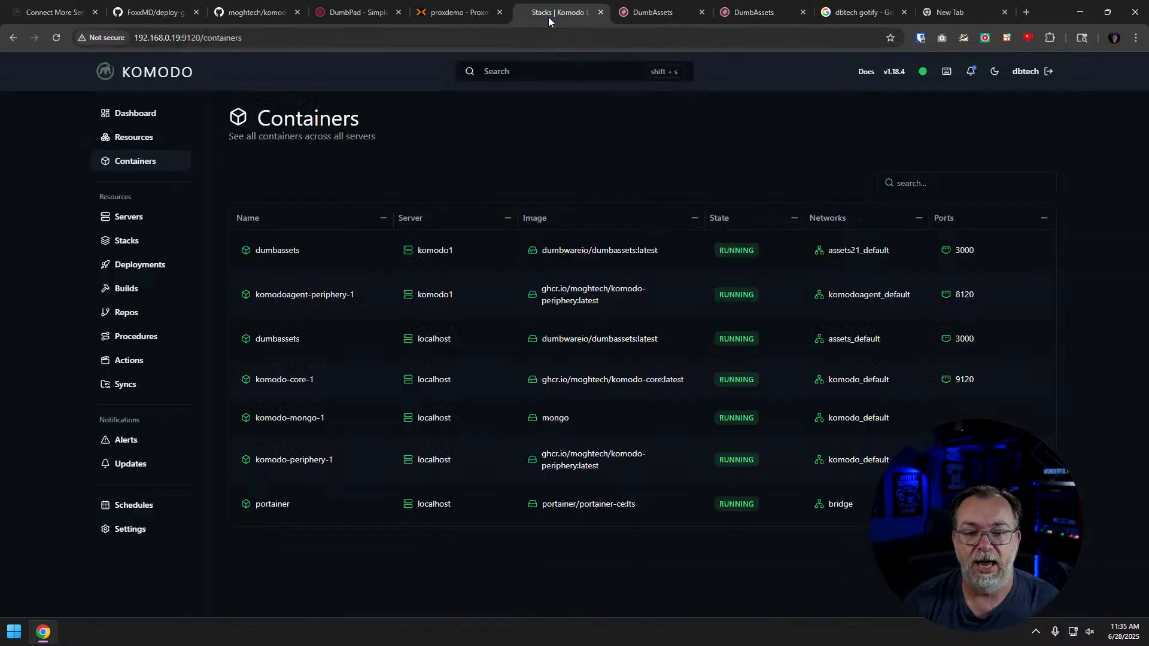
{"action": "left_click", "coordinate": [53, 12]}
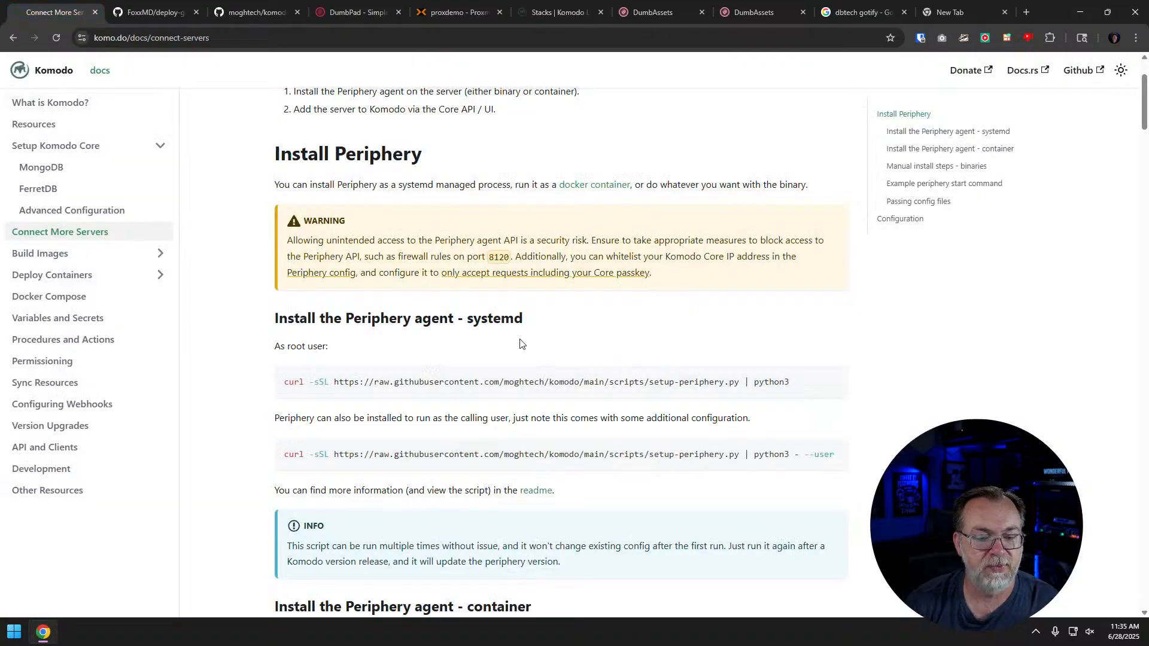
{"action": "scroll", "coordinate": [527, 359], "scroll_direction": "down", "scroll_amount": 4}
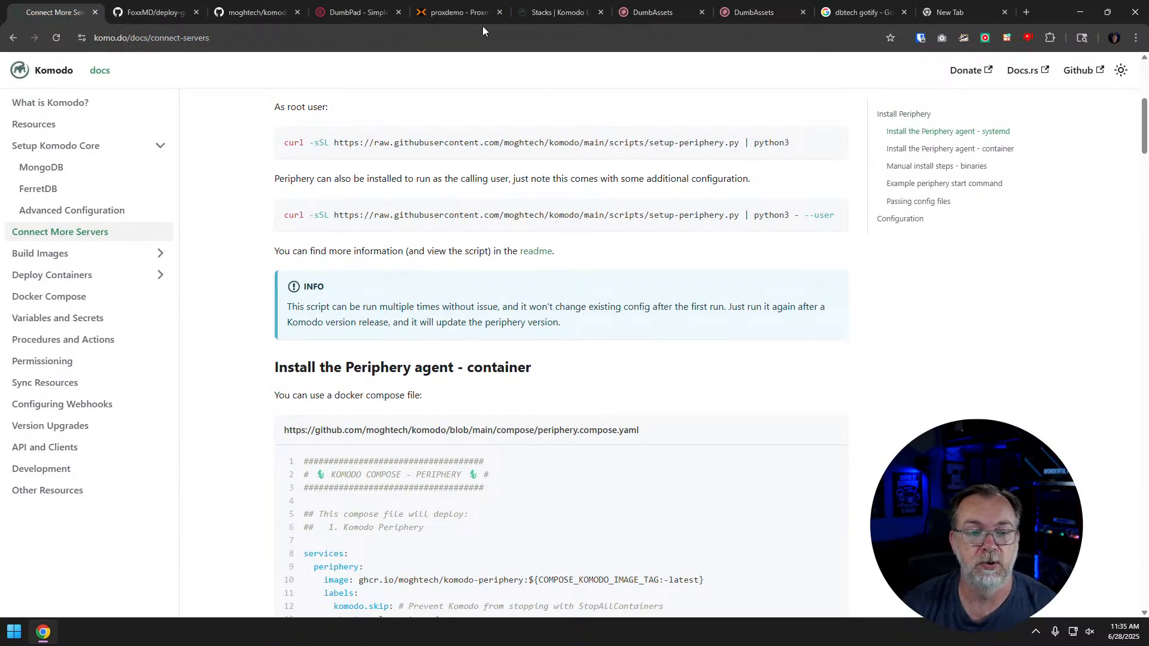
Destroy the portainer container on the localhost server in Komodo, confirming the removal
{"action": "left_click", "coordinate": [555, 17]}
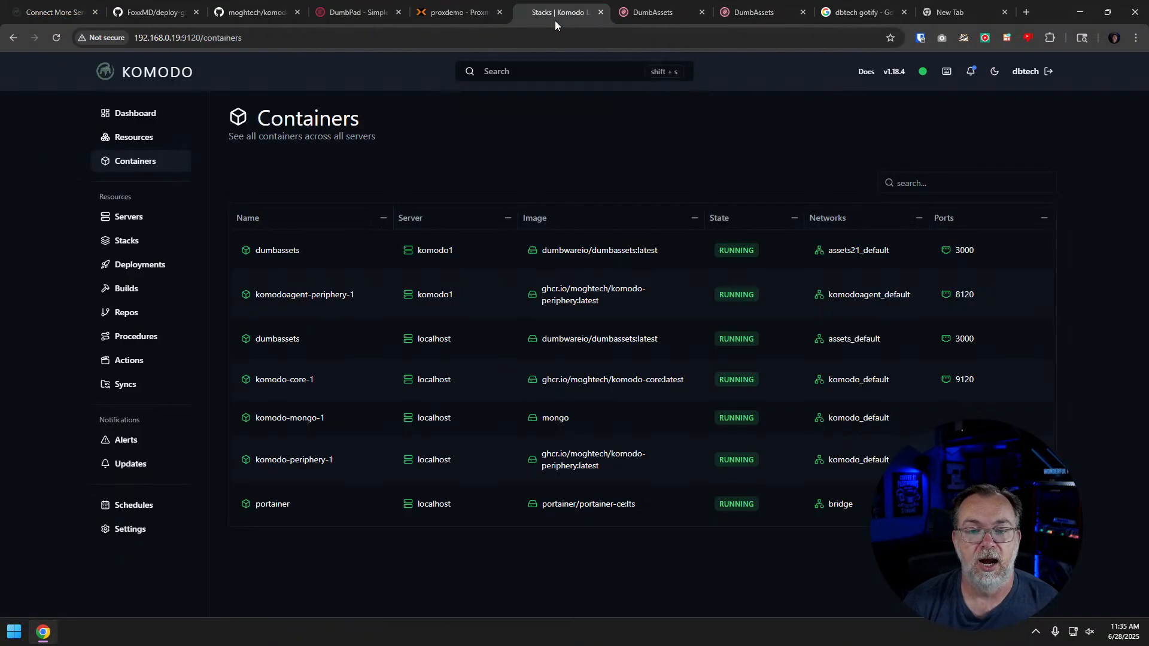
{"action": "left_click", "coordinate": [128, 217]}
{"action": "left_click", "coordinate": [308, 286]}
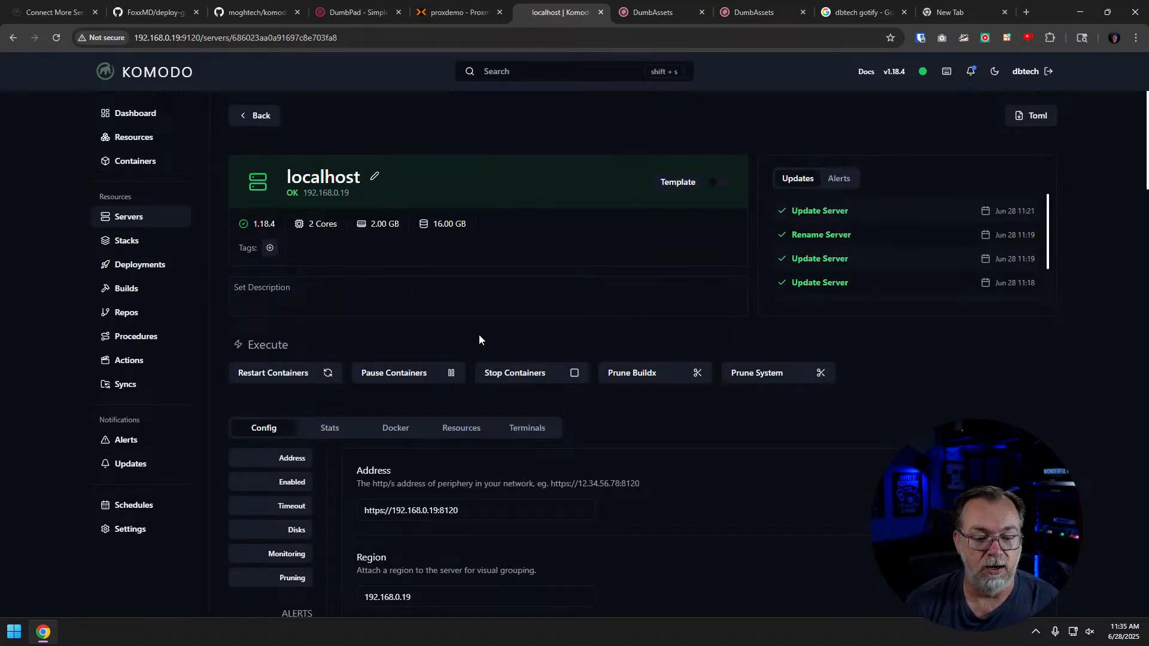
{"action": "left_click", "coordinate": [387, 432]}
{"action": "scroll", "coordinate": [471, 383], "scroll_direction": "down", "scroll_amount": 4}
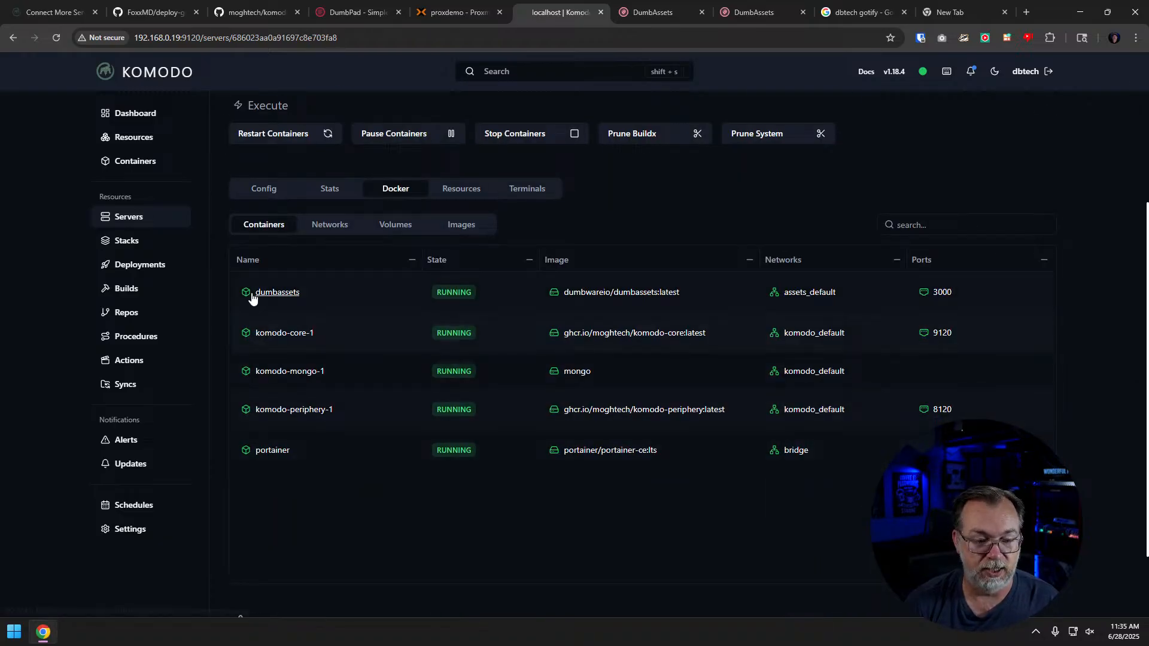
{"action": "left_click", "coordinate": [282, 450]}
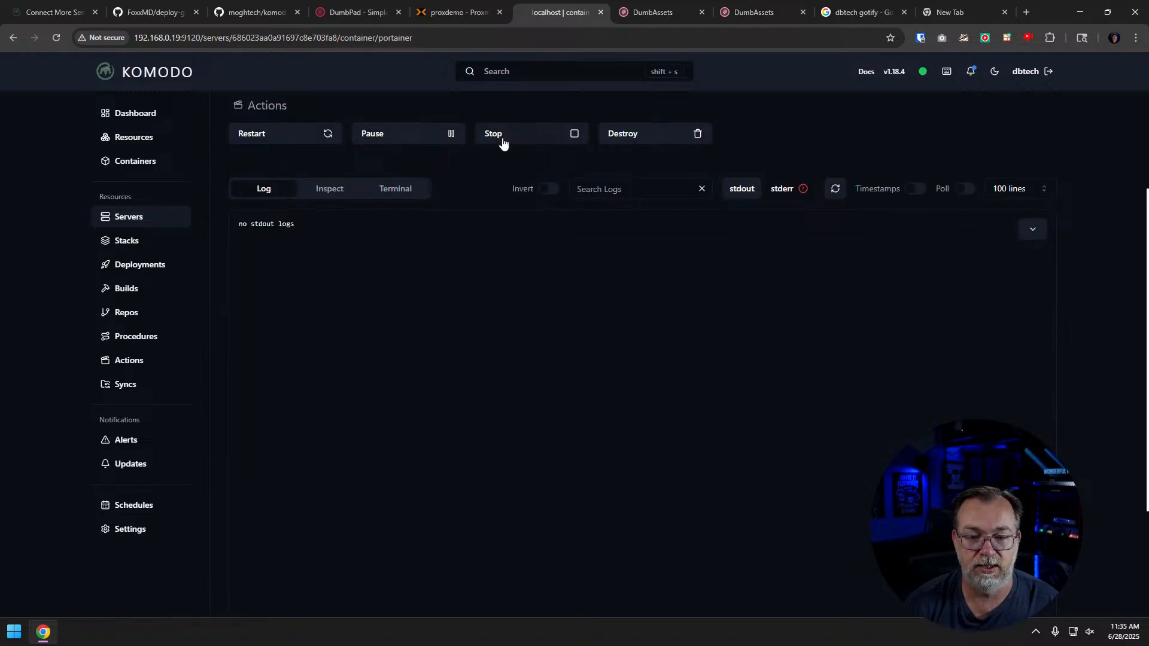
{"action": "left_click", "coordinate": [636, 138]}
{"action": "left_click", "coordinate": [636, 139]}
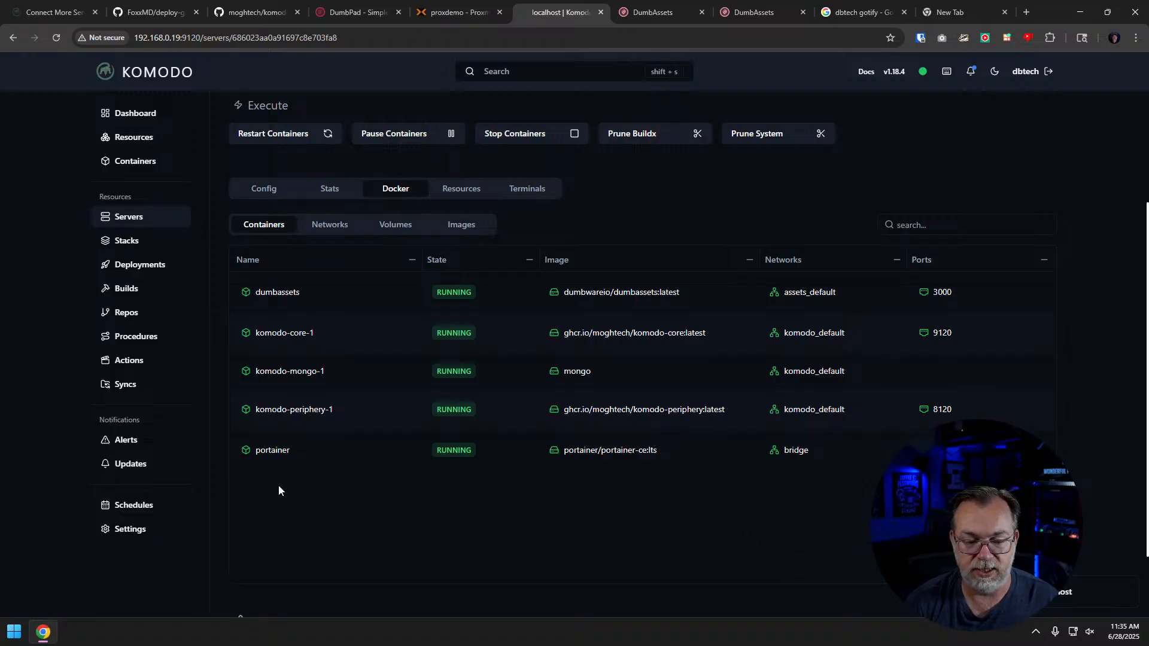
Refresh the list of connected servers and check the remaining Docker containers on localhost
{"action": "left_click", "coordinate": [135, 223]}
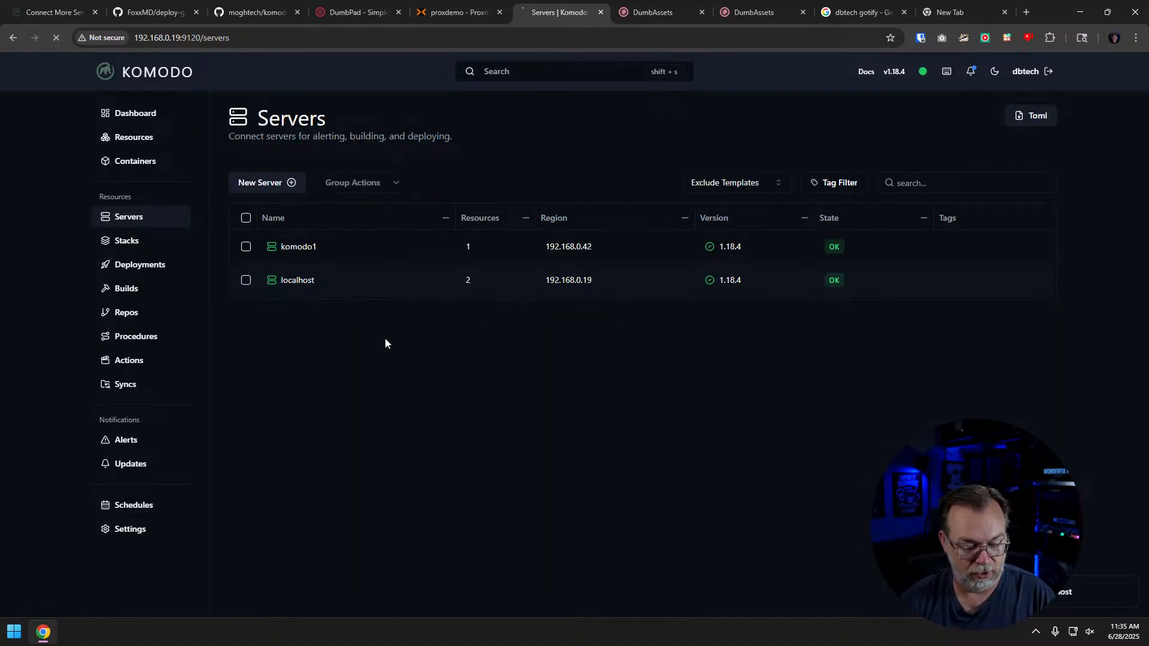
{"action": "key", "text": "F5"}
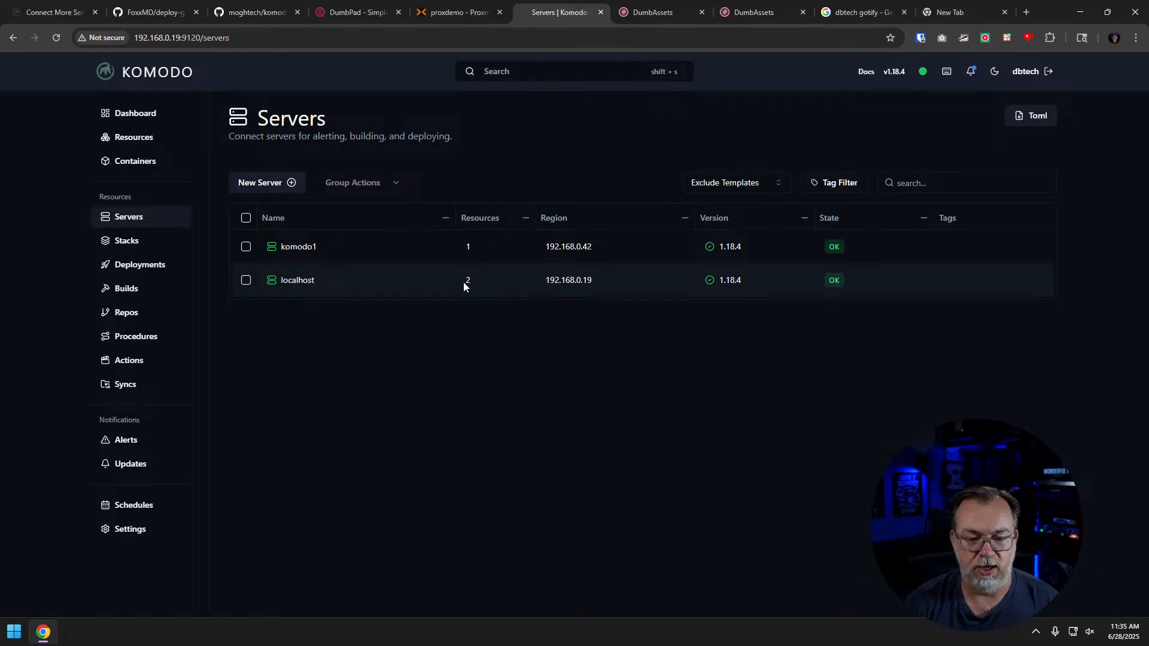
{"action": "left_click", "coordinate": [297, 281]}
{"action": "scroll", "coordinate": [413, 335], "scroll_direction": "down", "scroll_amount": 5}
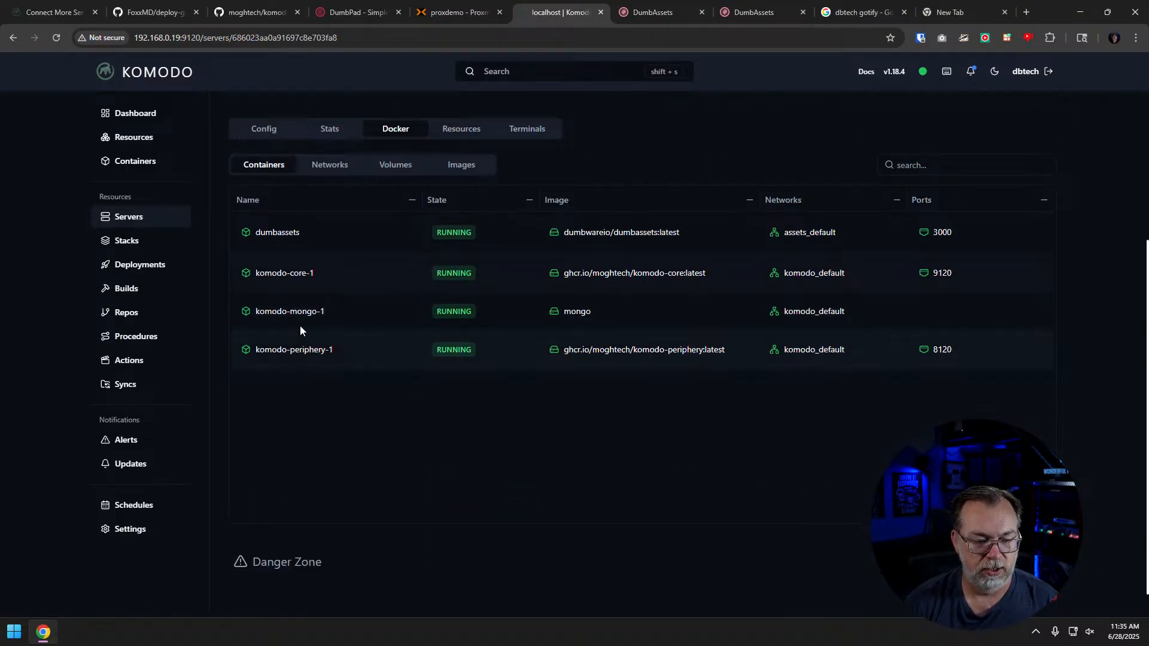
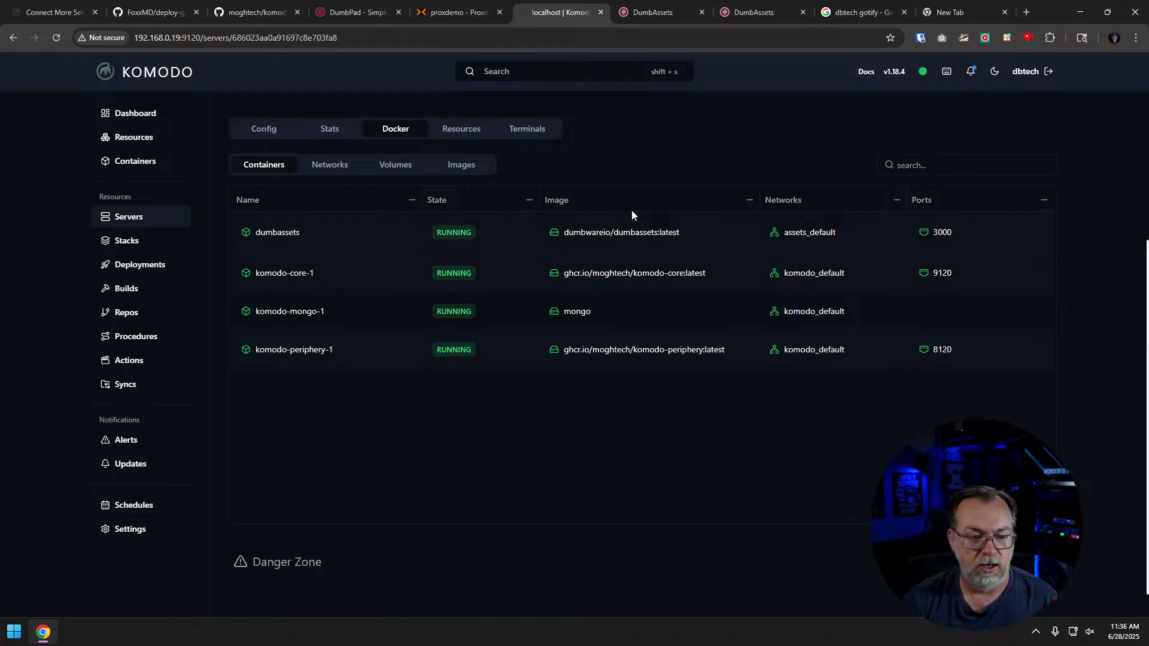
Review the komodo1 server, the resources overview and the list of containers across all servers
{"action": "left_click", "coordinate": [129, 219]}
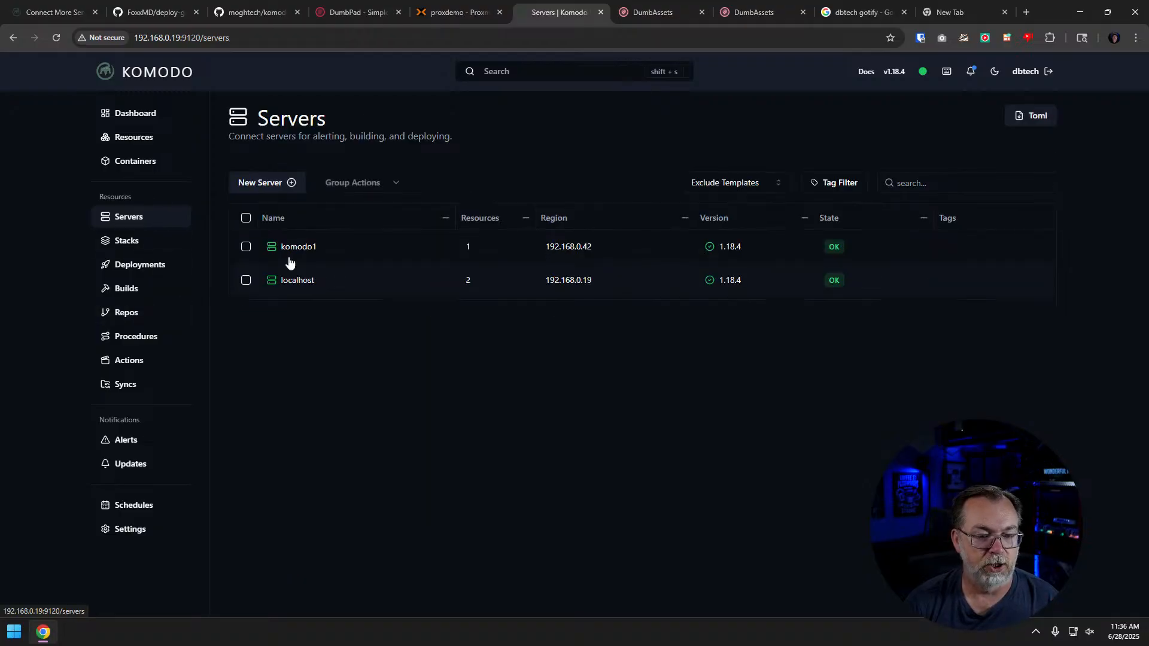
{"action": "left_click", "coordinate": [299, 247]}
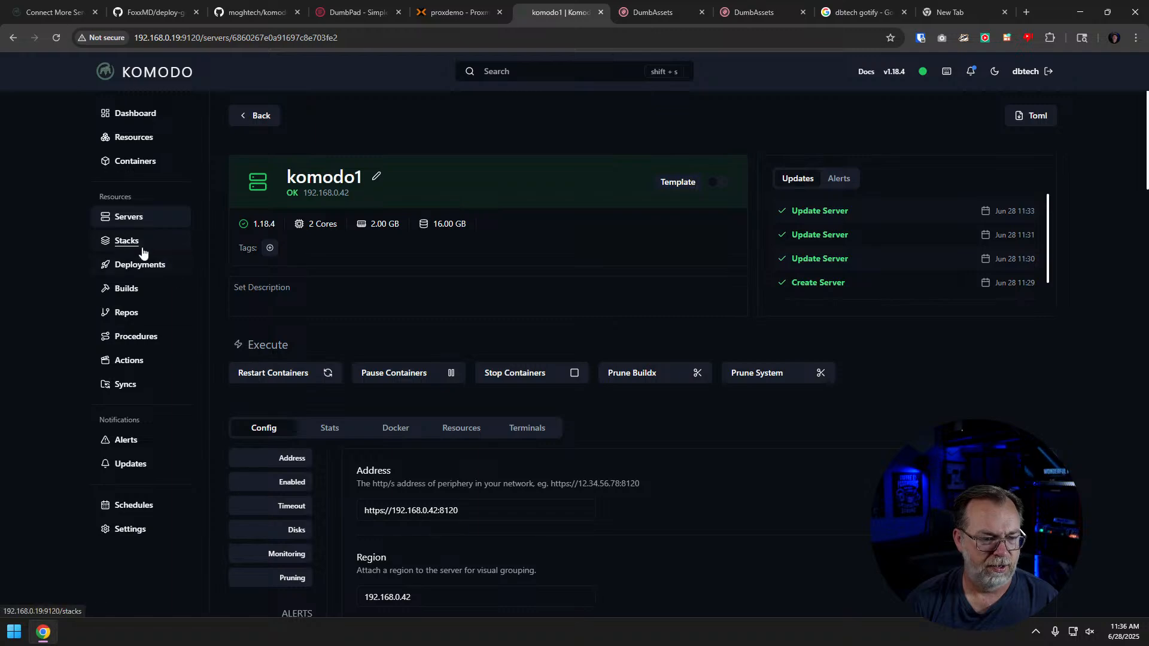
{"action": "left_click", "coordinate": [147, 139]}
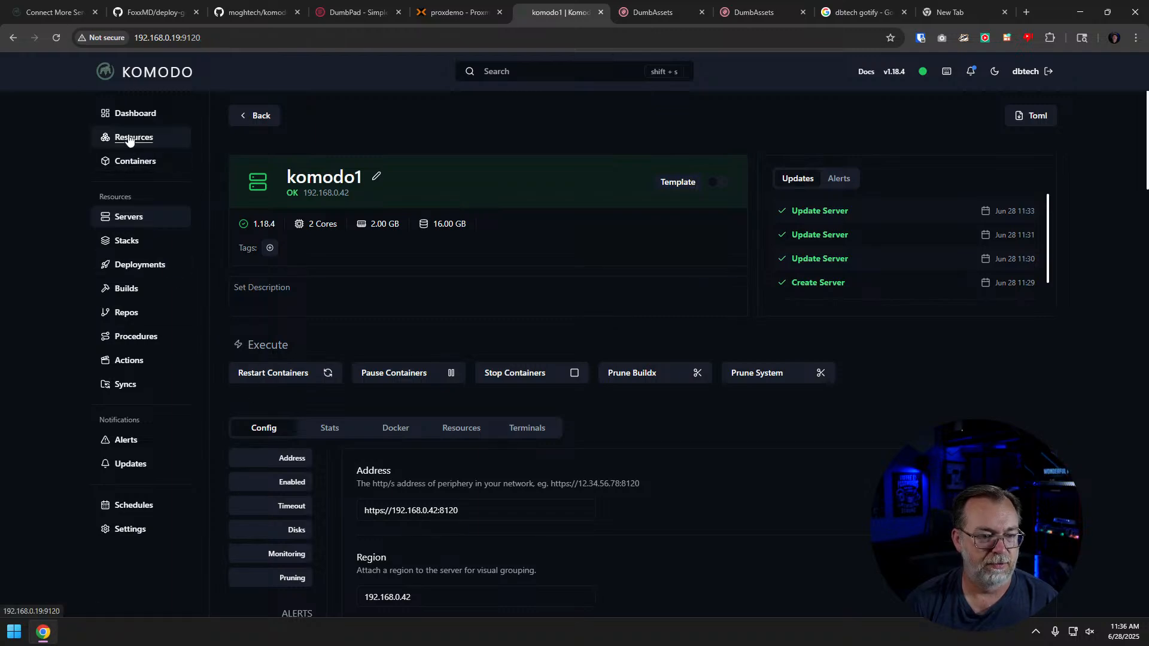
{"action": "scroll", "coordinate": [404, 328], "scroll_direction": "down", "scroll_amount": 1}
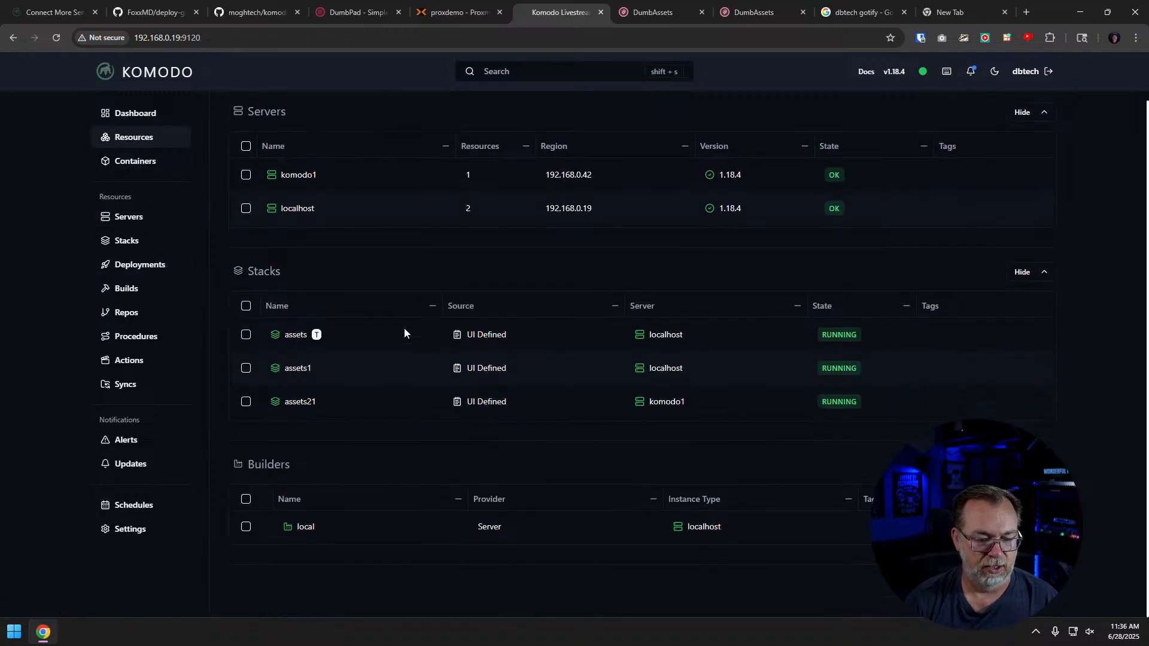
{"action": "scroll", "coordinate": [383, 327], "scroll_direction": "up", "scroll_amount": 1}
{"action": "left_click", "coordinate": [135, 163]}
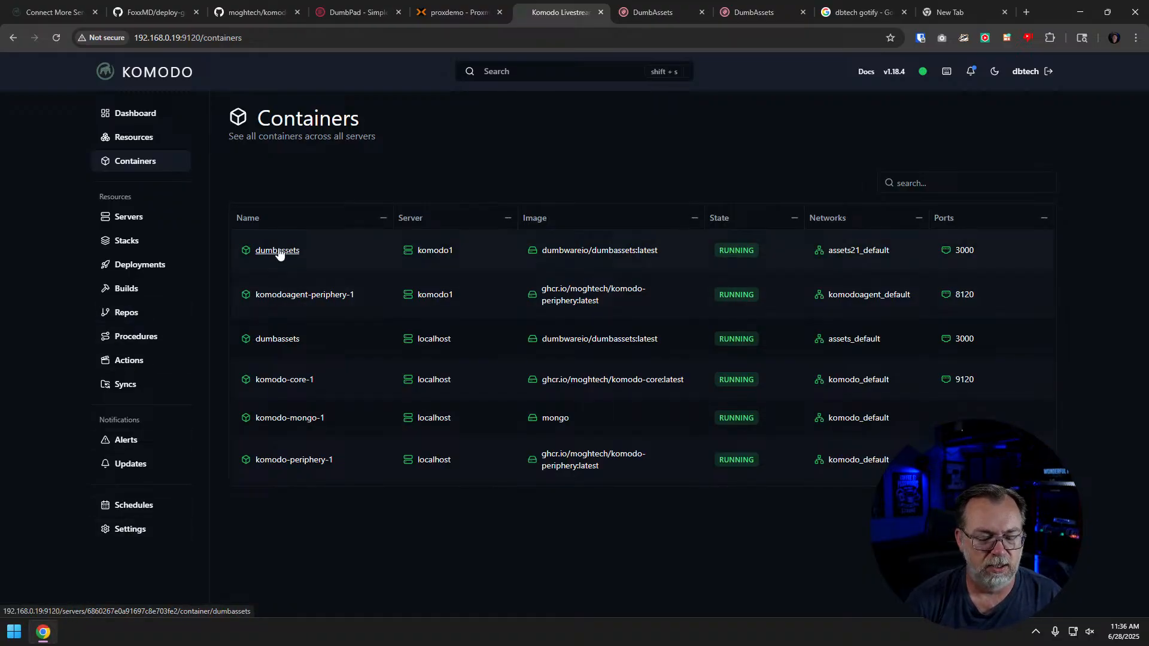
Delete the unused portainer_data Docker volume from the localhost server
{"action": "left_click", "coordinate": [127, 218]}
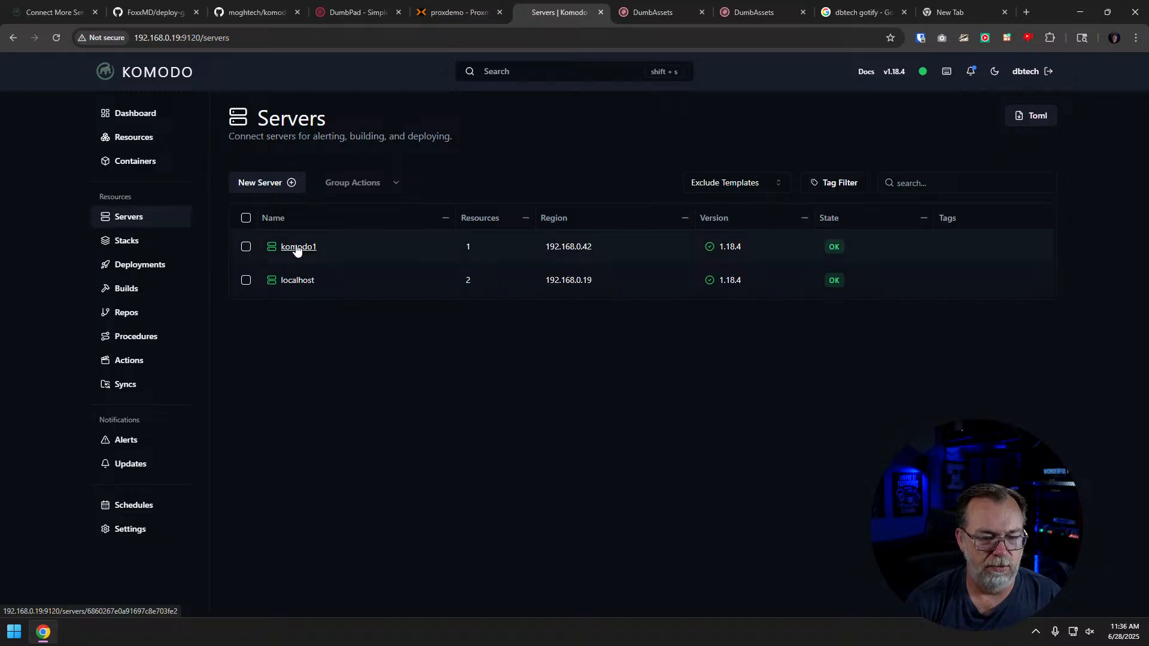
{"action": "left_click", "coordinate": [283, 277]}
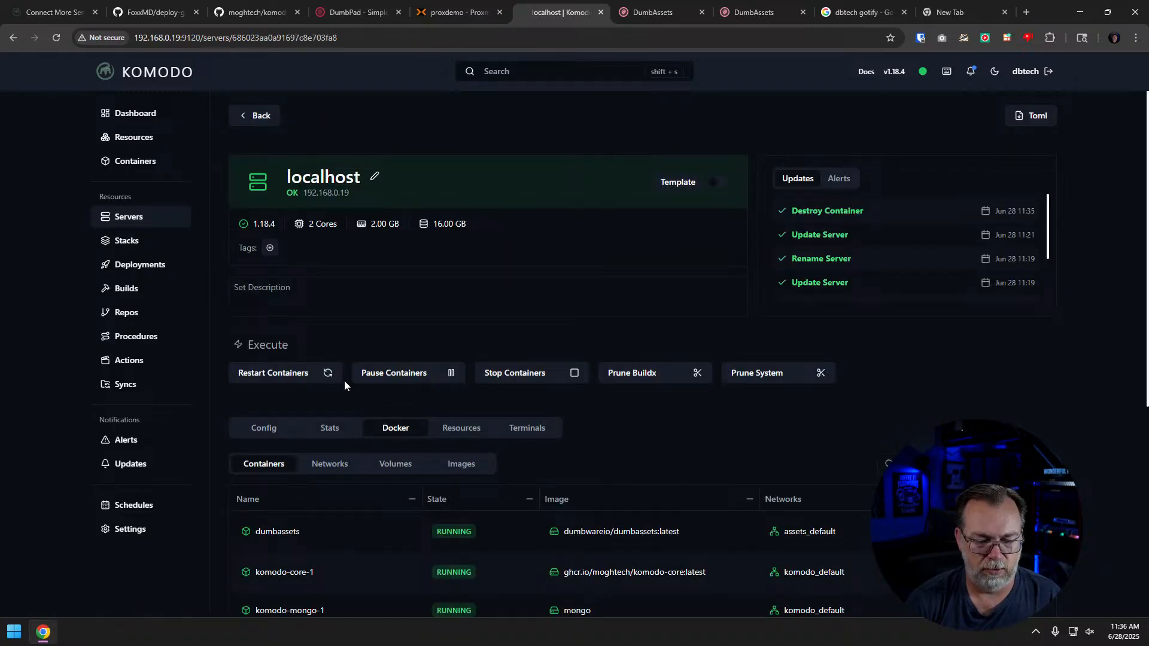
{"action": "left_click", "coordinate": [394, 470]}
{"action": "scroll", "coordinate": [467, 417], "scroll_direction": "down", "scroll_amount": 5}
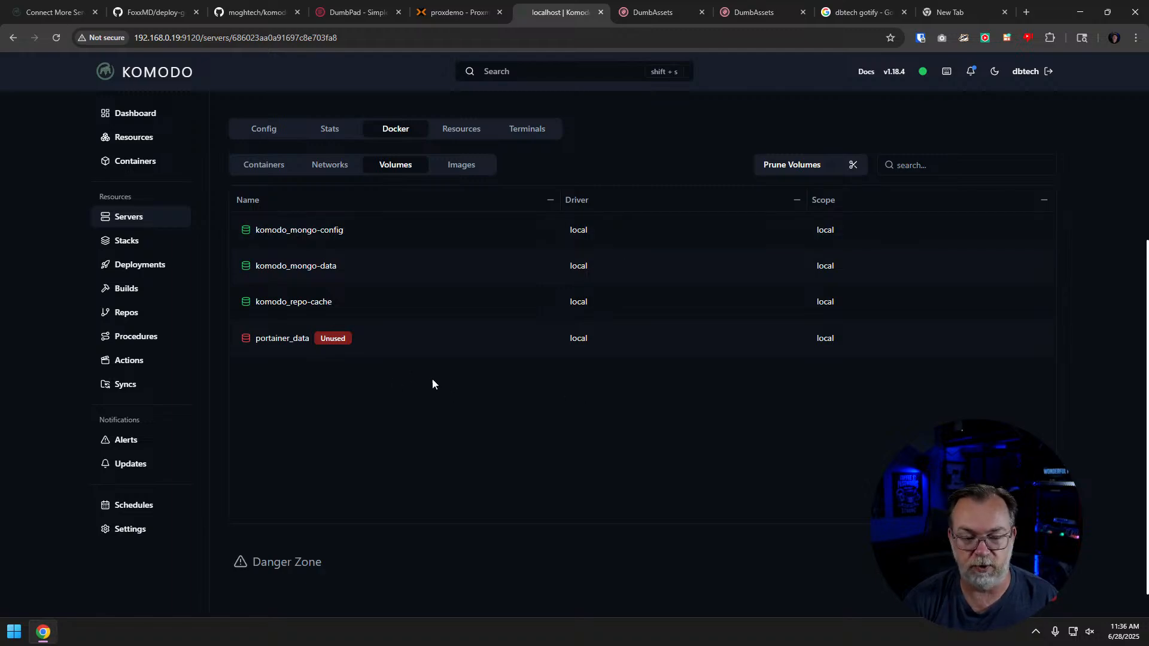
{"action": "left_click", "coordinate": [284, 339]}
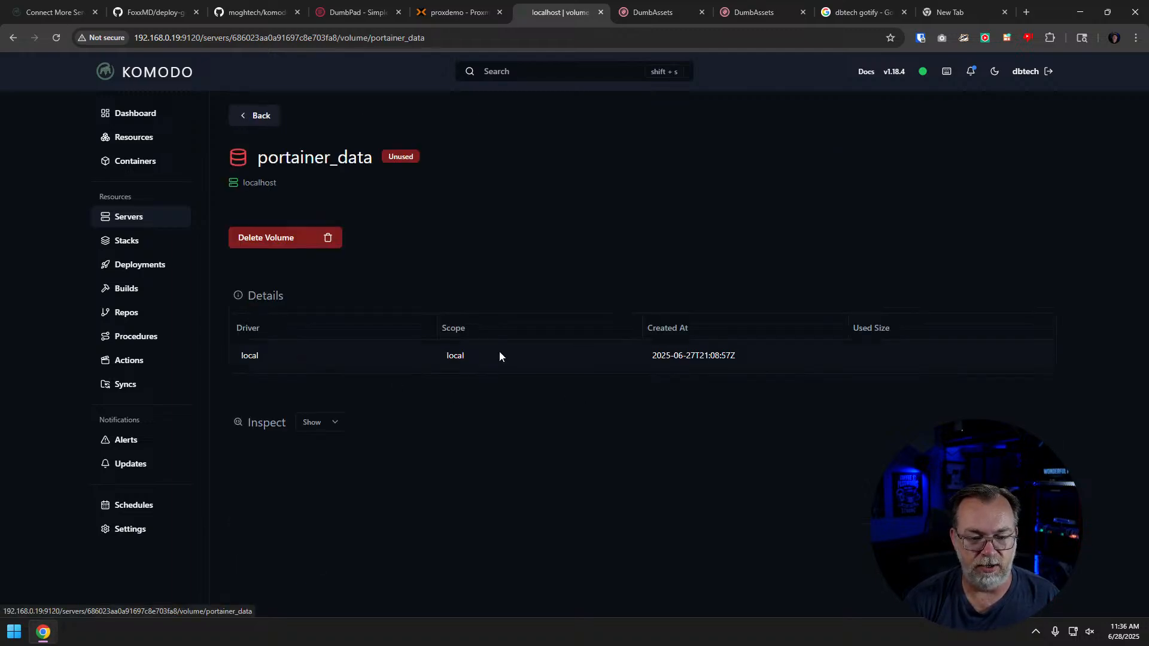
{"action": "left_click", "coordinate": [294, 238]}
{"action": "left_click", "coordinate": [272, 237]}
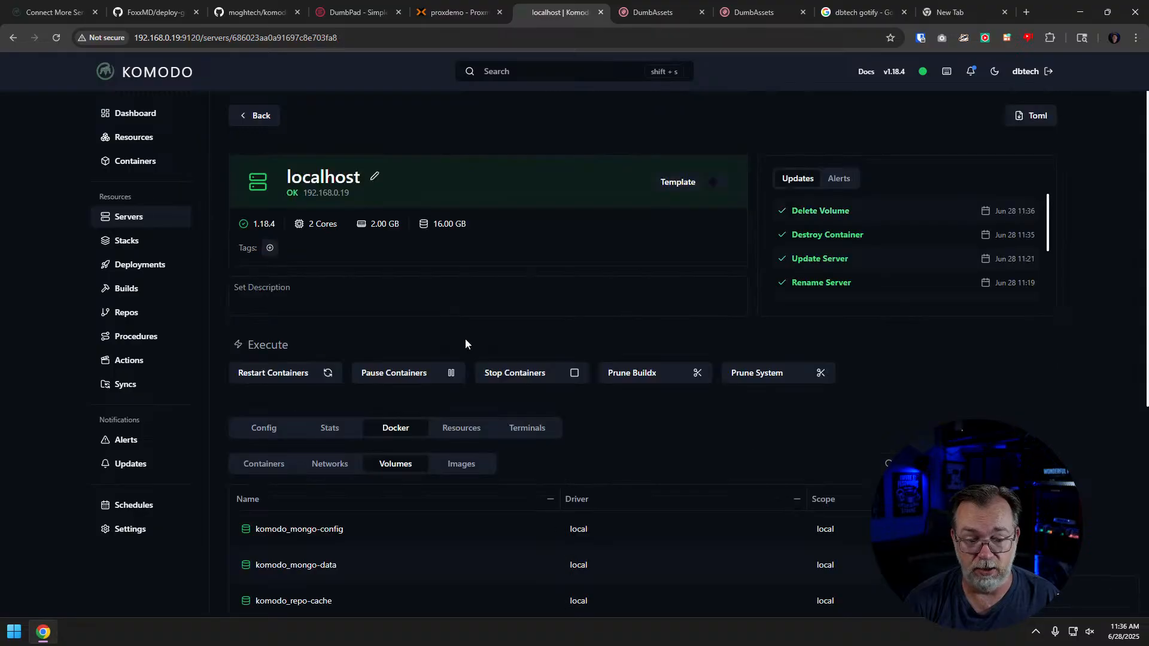
Check the localhost server's remaining Docker volumes and its images
{"action": "scroll", "coordinate": [500, 398], "scroll_direction": "down", "scroll_amount": 5}
{"action": "scroll", "coordinate": [451, 344], "scroll_direction": "up", "scroll_amount": 2}
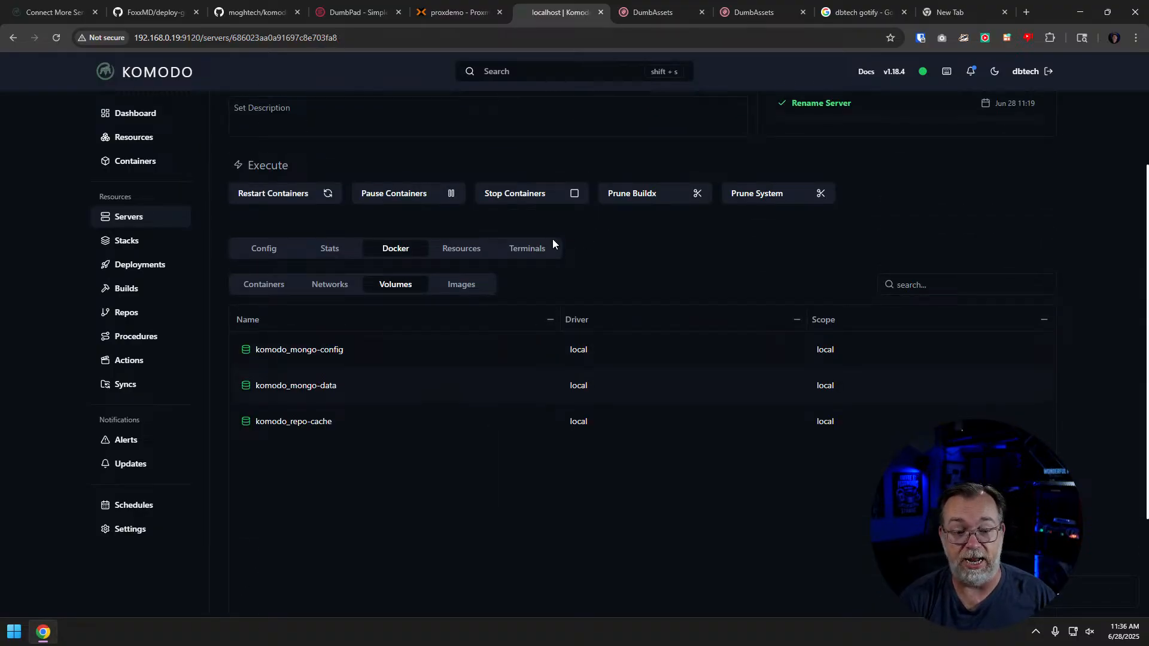
{"action": "left_click", "coordinate": [460, 286]}
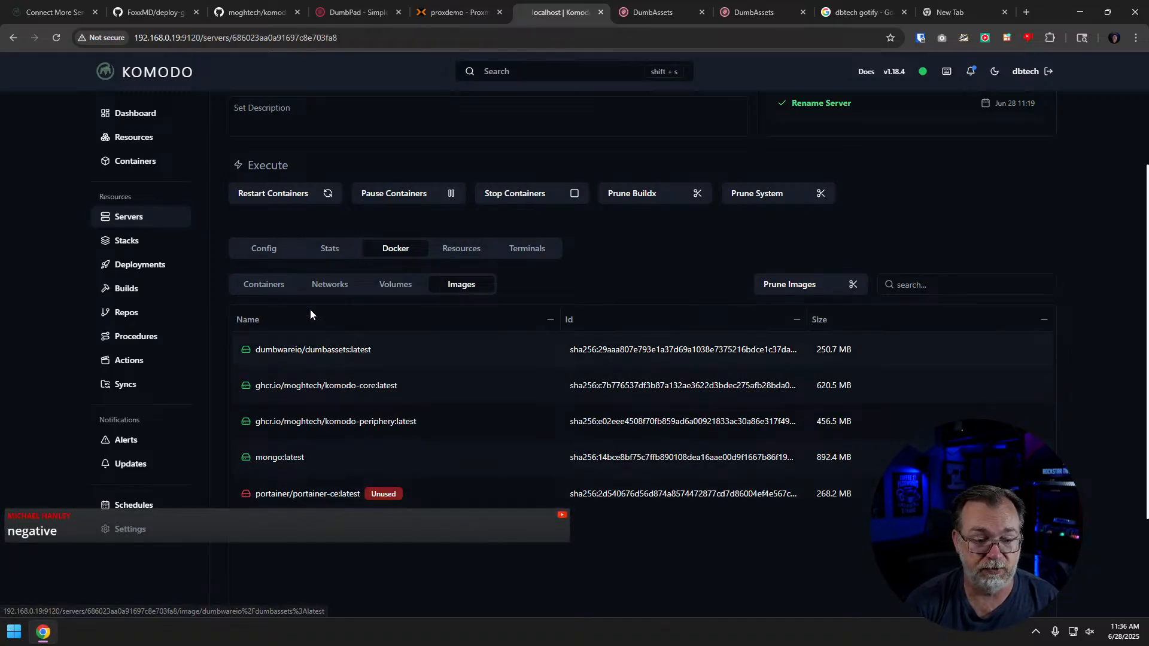
{"action": "left_click", "coordinate": [386, 288]}
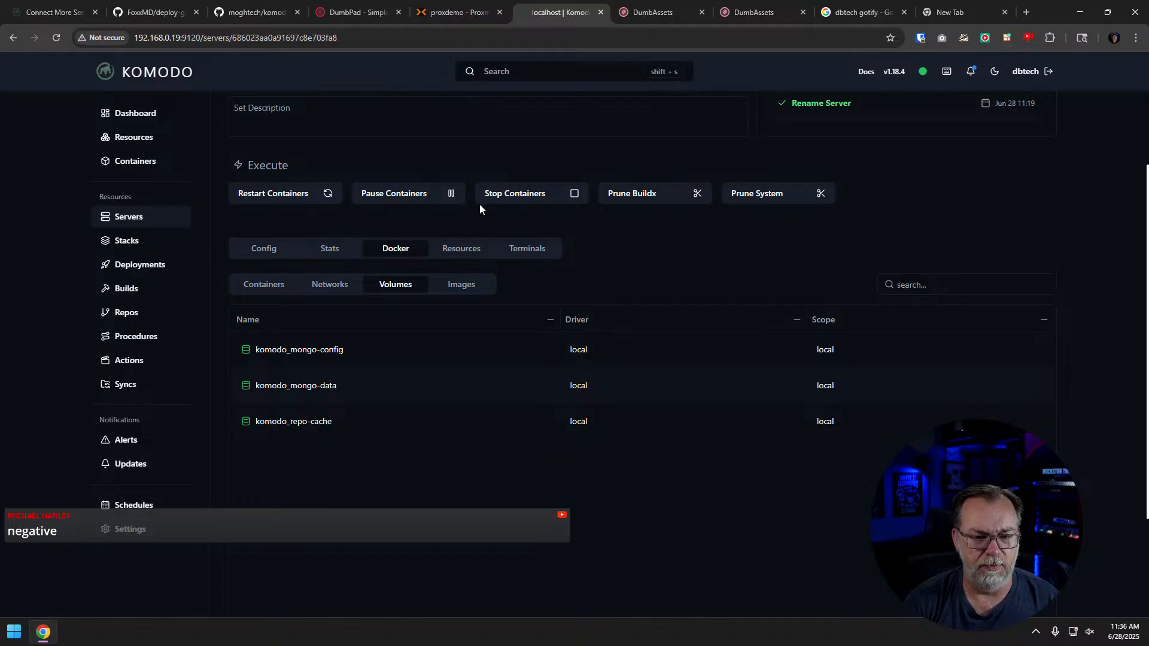
{"action": "scroll", "coordinate": [704, 228], "scroll_direction": "up", "scroll_amount": 3}
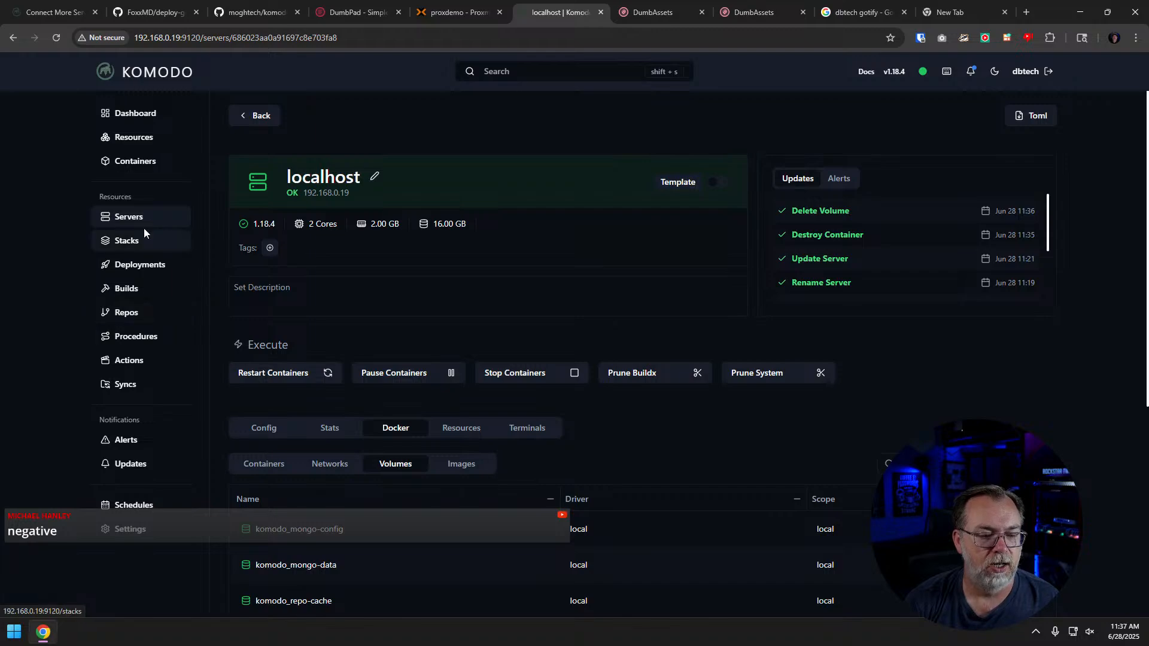
Start a new bash terminal on the localhost server
{"action": "left_click", "coordinate": [188, 229]}
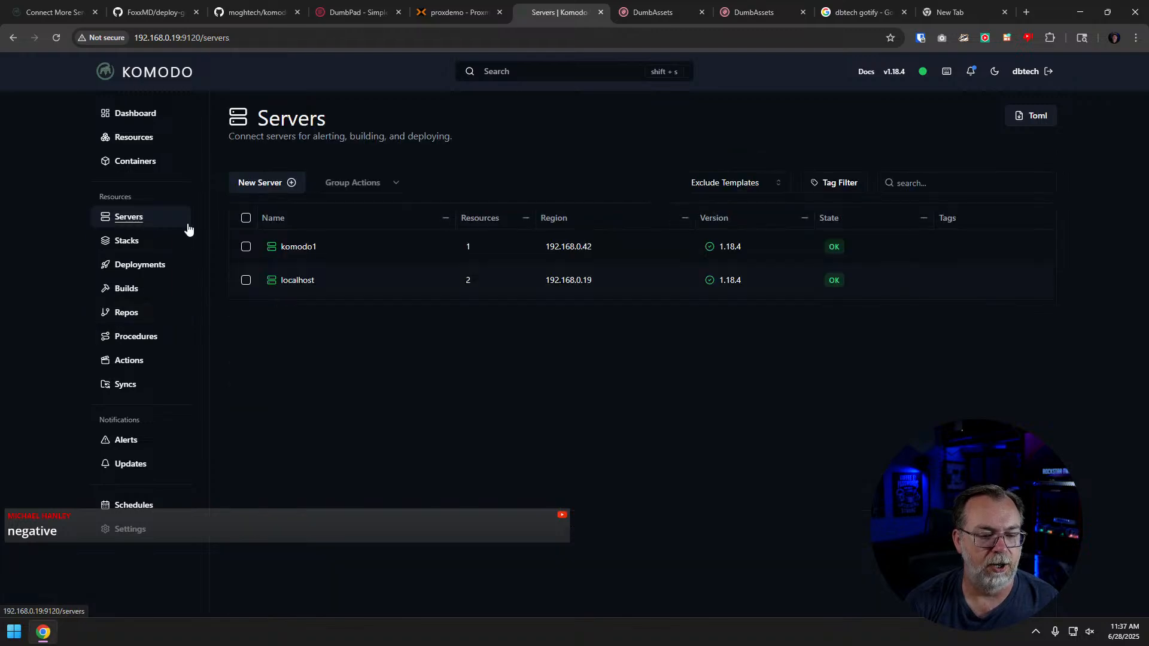
{"action": "left_click", "coordinate": [298, 282]}
{"action": "left_click", "coordinate": [525, 429]}
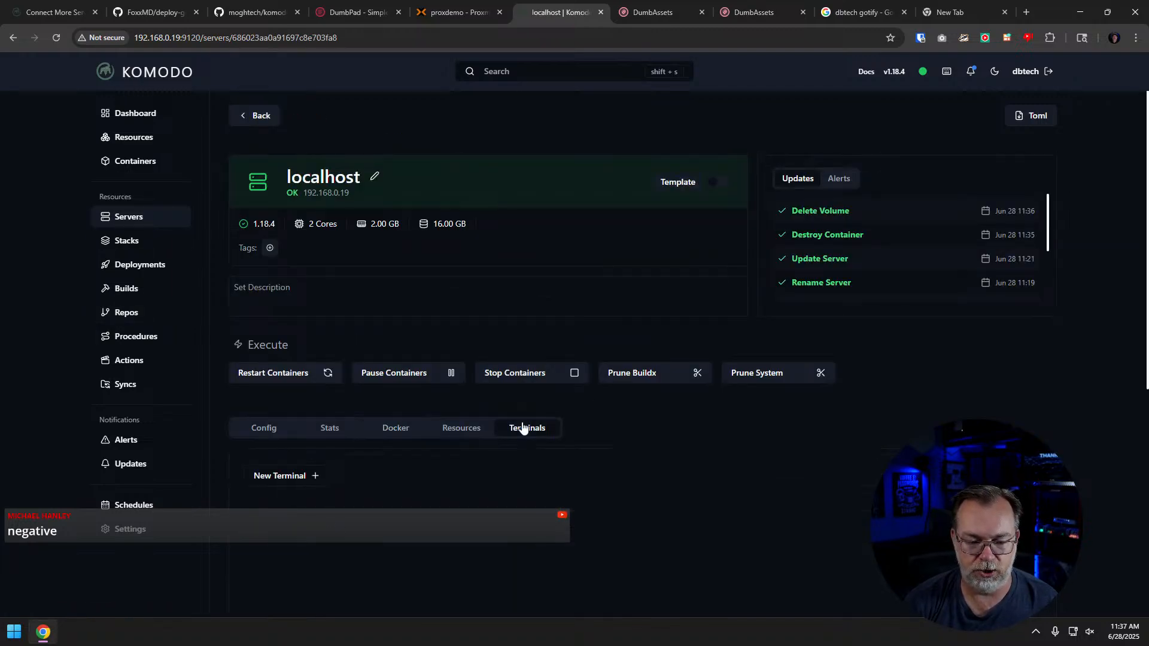
{"action": "left_click", "coordinate": [295, 475]}
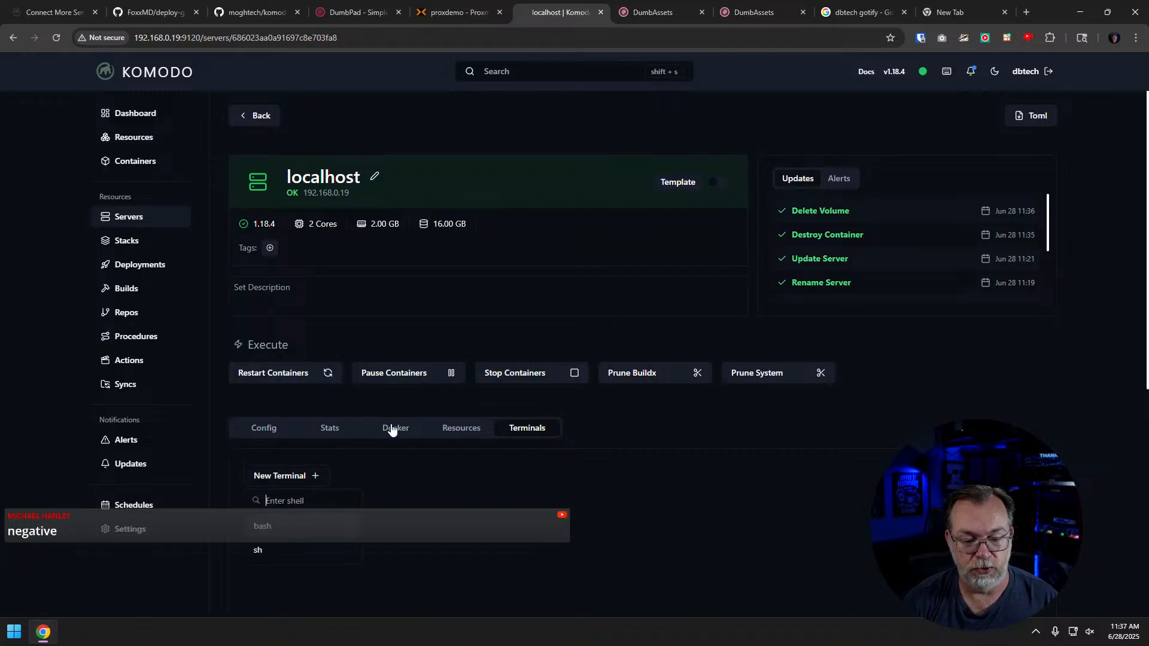
{"action": "left_click", "coordinate": [285, 519]}
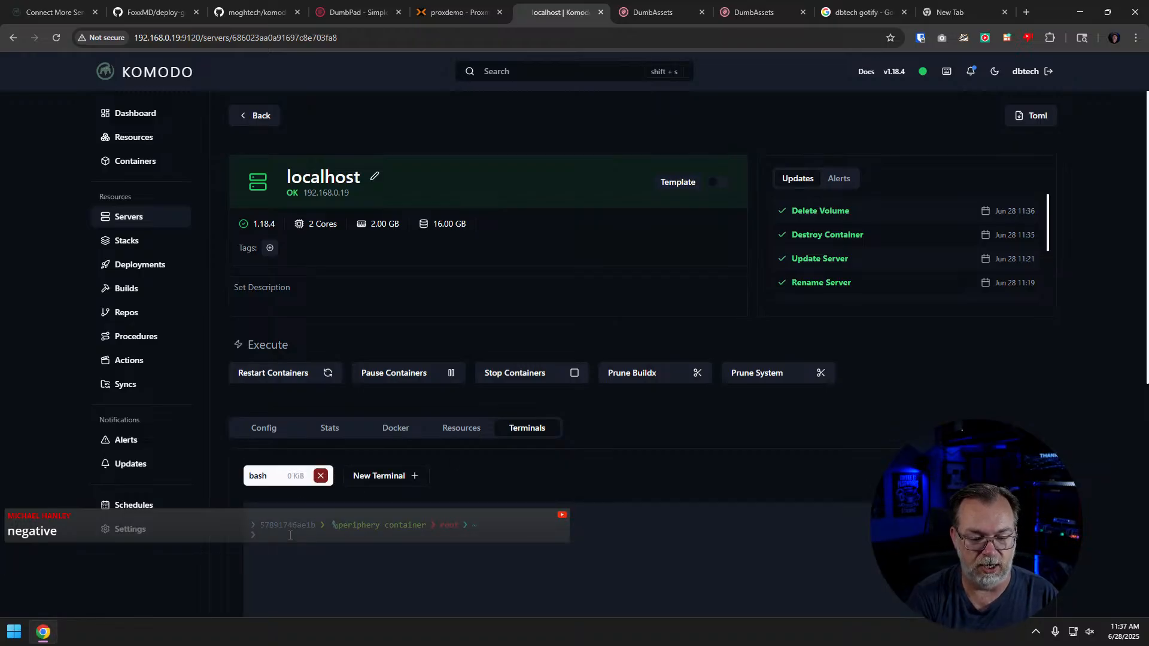
Create a Docker volume named 12334 by running "docker volume create 12334" in the bash terminal
{"action": "type", "text": "docker c"}
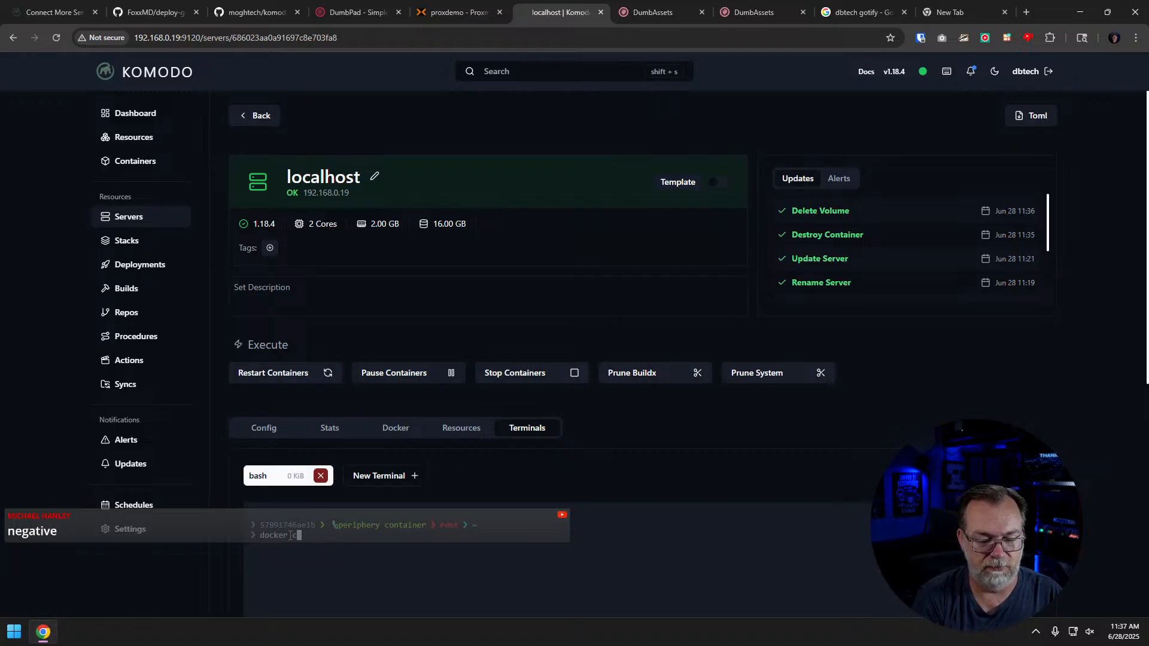
{"action": "key", "text": "BackSpace"}
{"action": "type", "text": "volume create"}
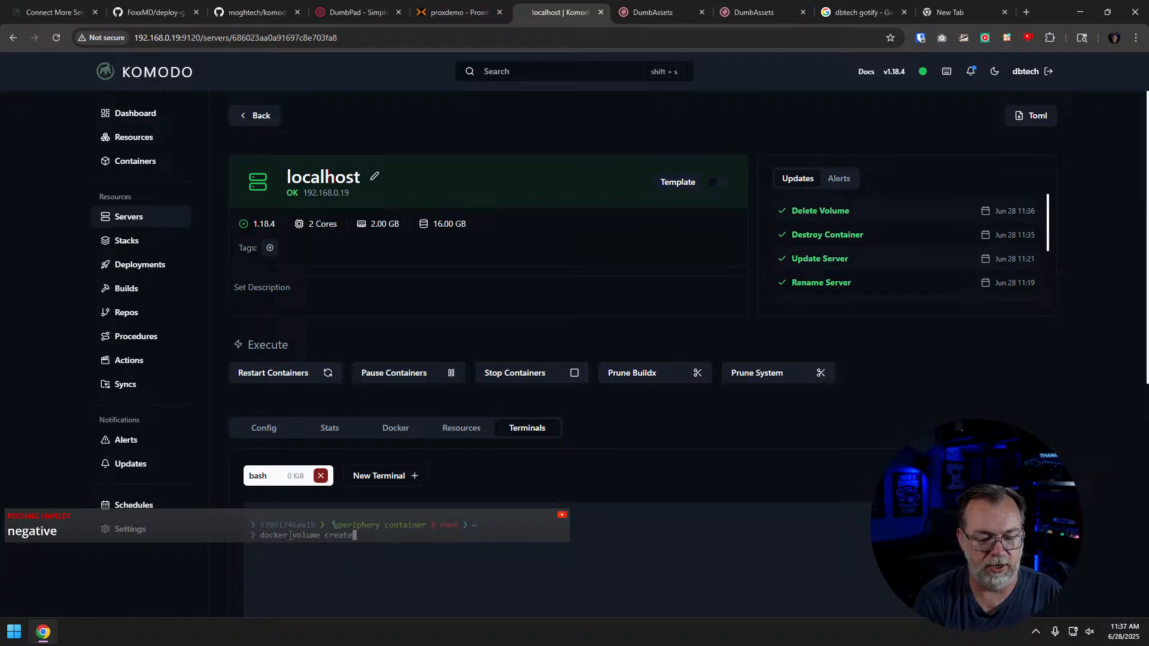
{"action": "type", "text": " 12334"}
{"action": "key", "text": "Return"}
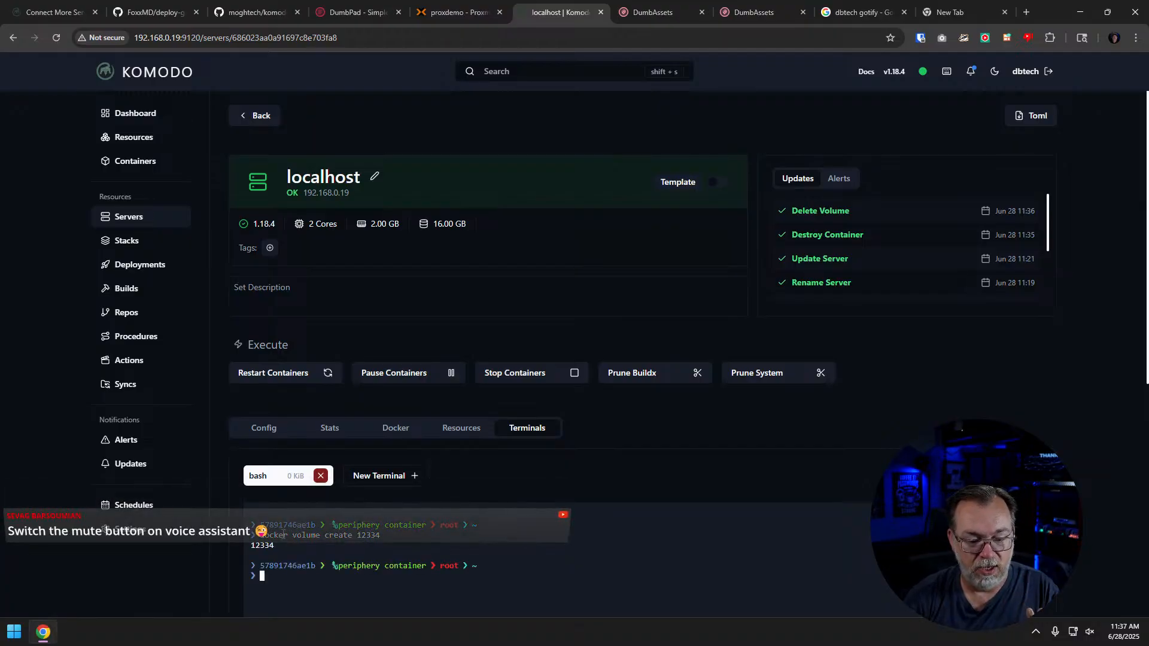
Reopen the localhost server and look for volume 12334 among its Docker volumes
{"action": "left_click", "coordinate": [123, 218]}
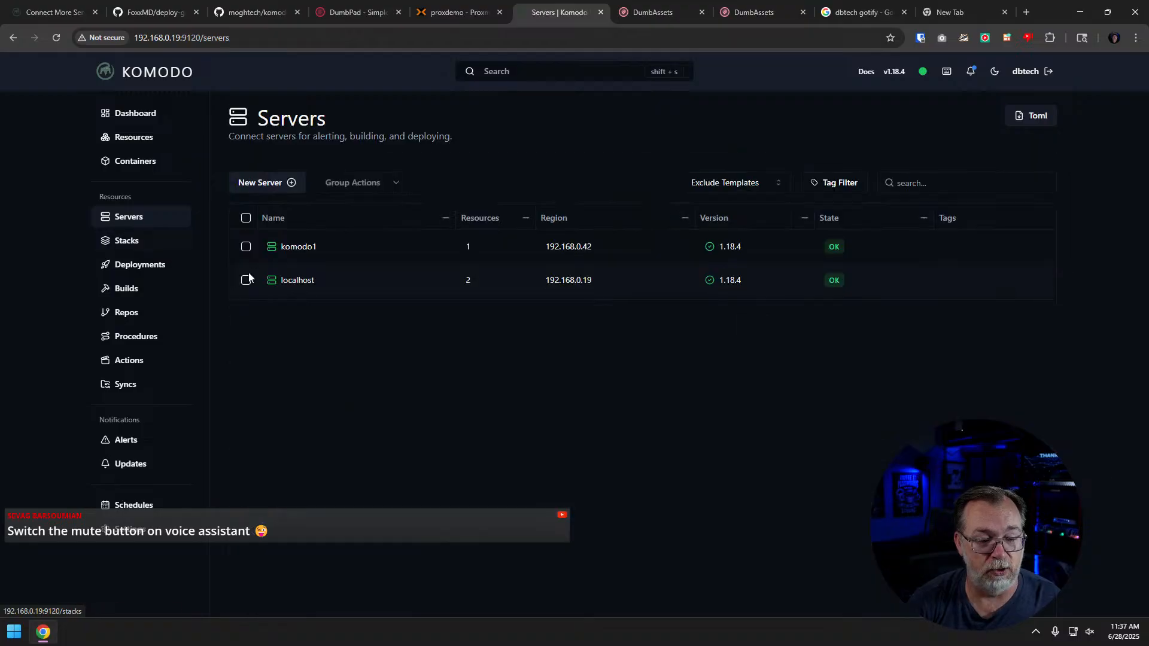
{"action": "left_click", "coordinate": [304, 282]}
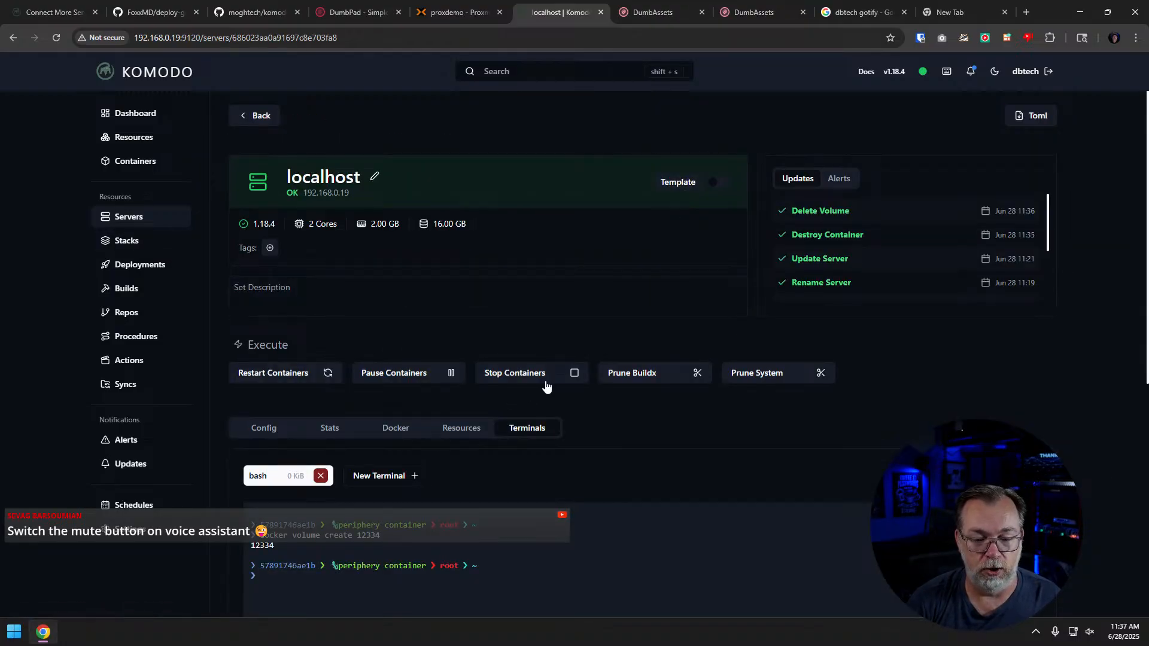
{"action": "scroll", "coordinate": [554, 437], "scroll_direction": "down", "scroll_amount": 3}
{"action": "scroll", "coordinate": [581, 307], "scroll_direction": "up", "scroll_amount": 3}
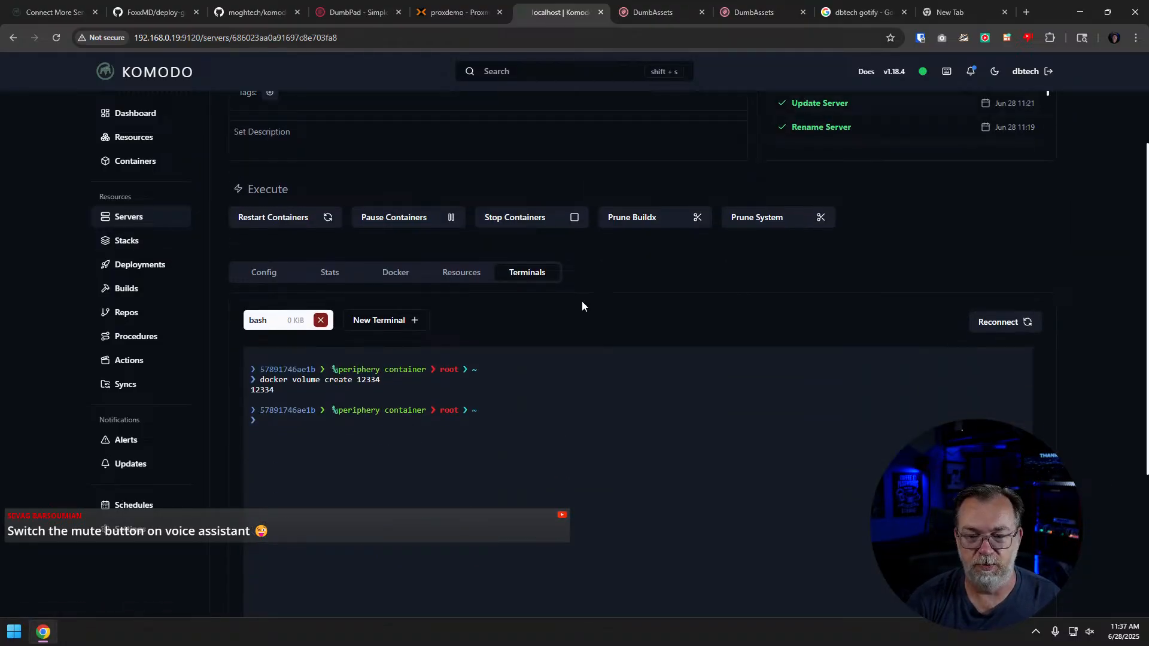
{"action": "left_click", "coordinate": [466, 432]}
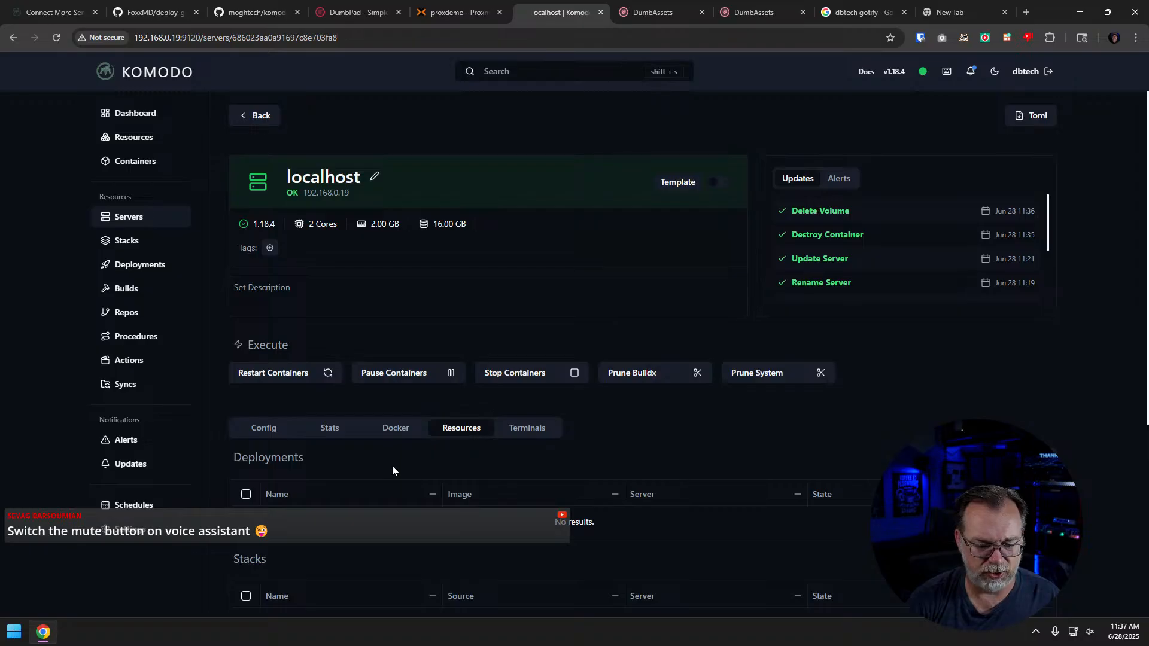
{"action": "scroll", "coordinate": [393, 465], "scroll_direction": "down", "scroll_amount": 5}
{"action": "scroll", "coordinate": [383, 454], "scroll_direction": "up", "scroll_amount": 4}
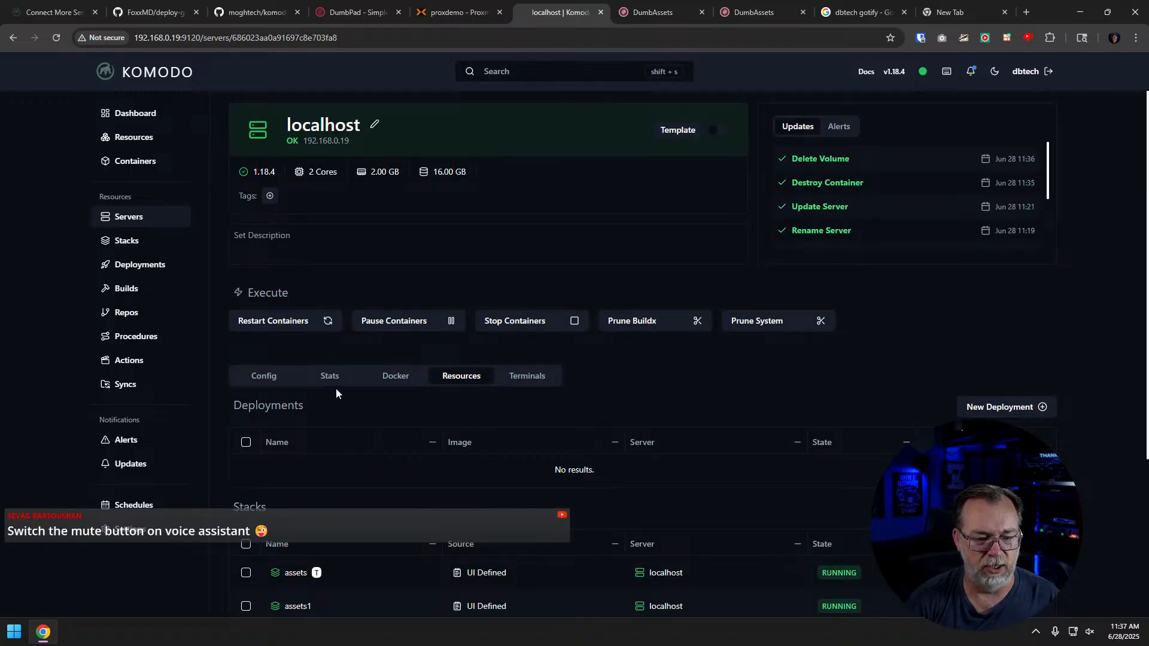
{"action": "left_click", "coordinate": [392, 377]}
{"action": "scroll", "coordinate": [413, 413], "scroll_direction": "down", "scroll_amount": 4}
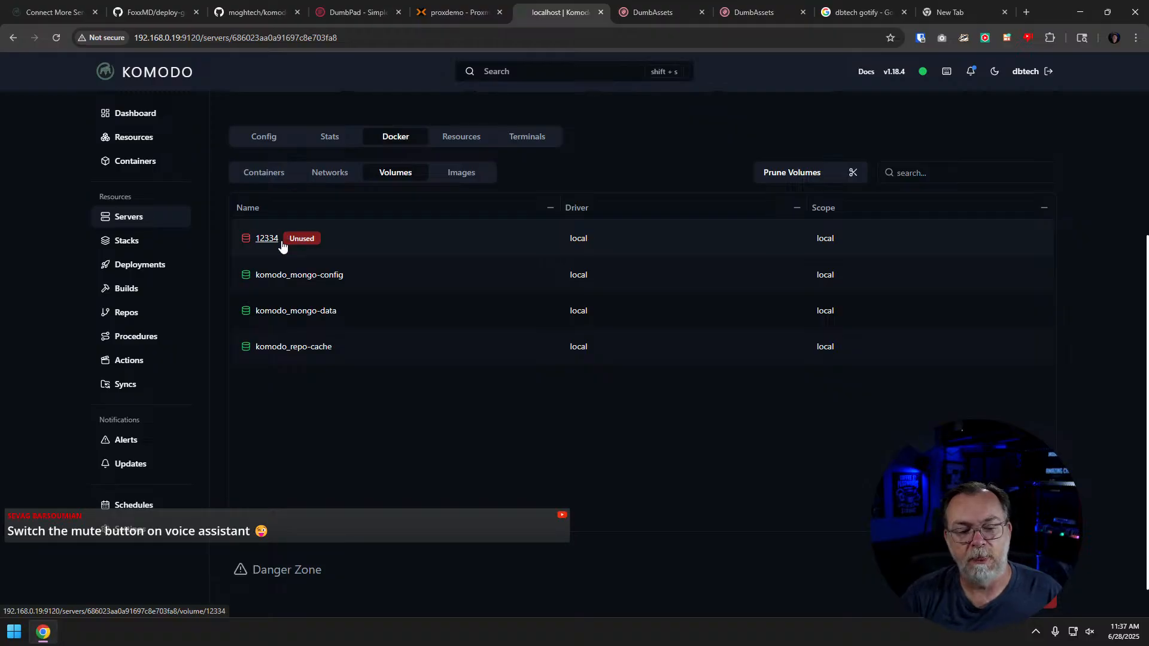
Review the bash terminal session and the details of volume 12334, and return to the localhost server page
{"action": "left_click", "coordinate": [519, 138]}
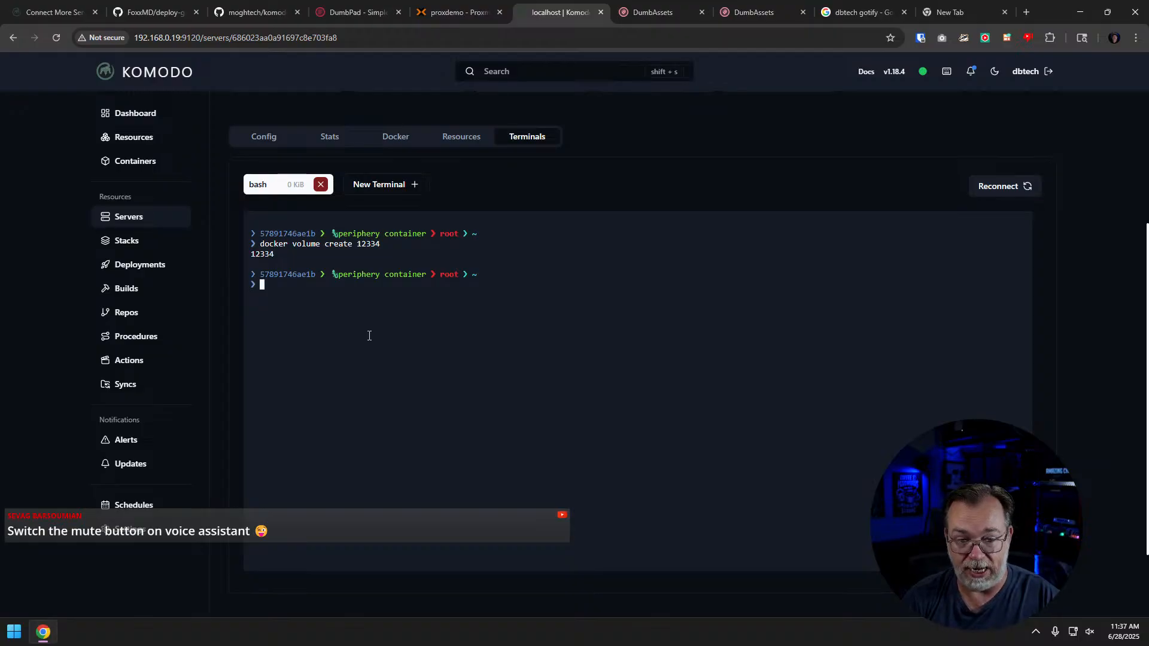
{"action": "left_click", "coordinate": [397, 137]}
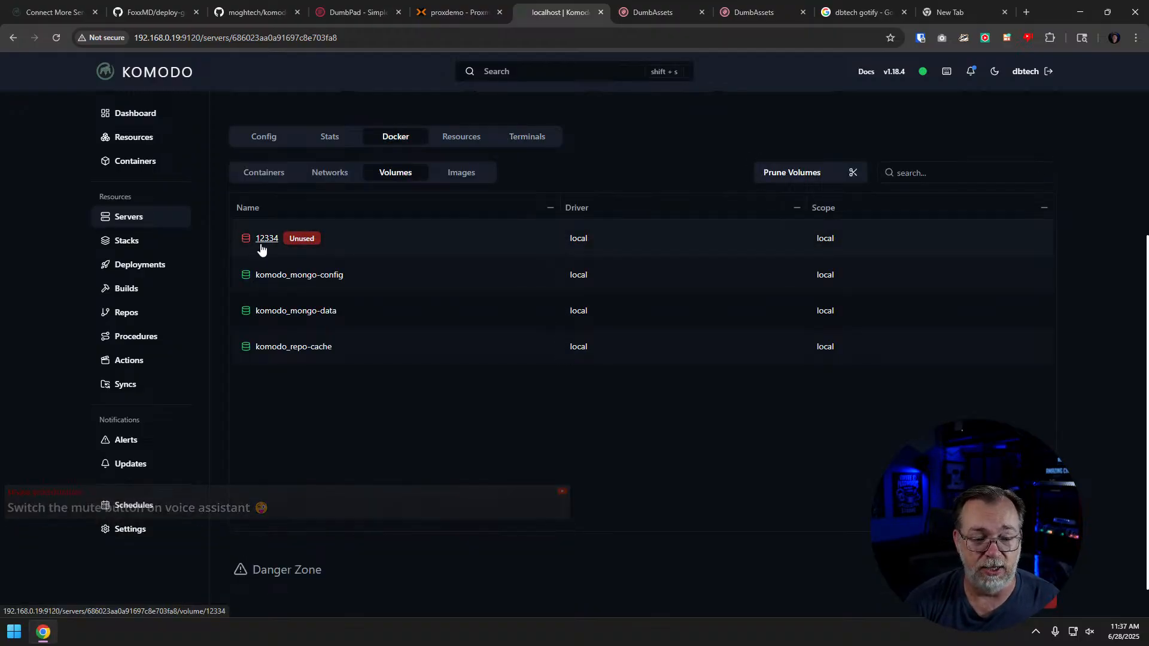
{"action": "left_click", "coordinate": [362, 240]}
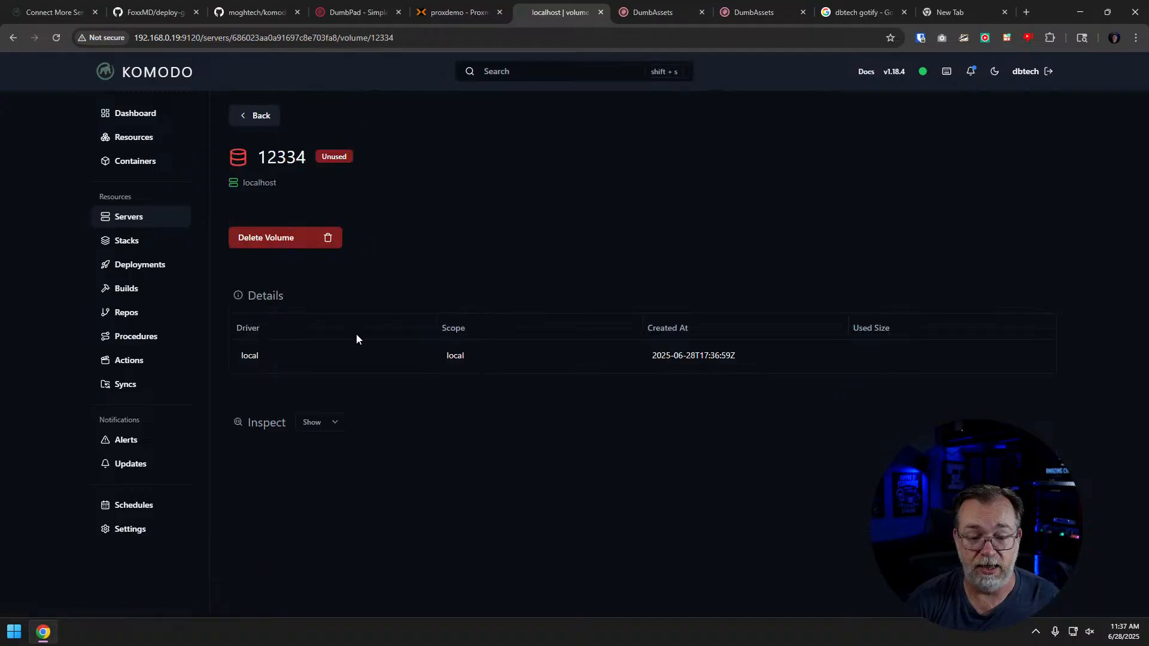
{"action": "left_click", "coordinate": [300, 238]}
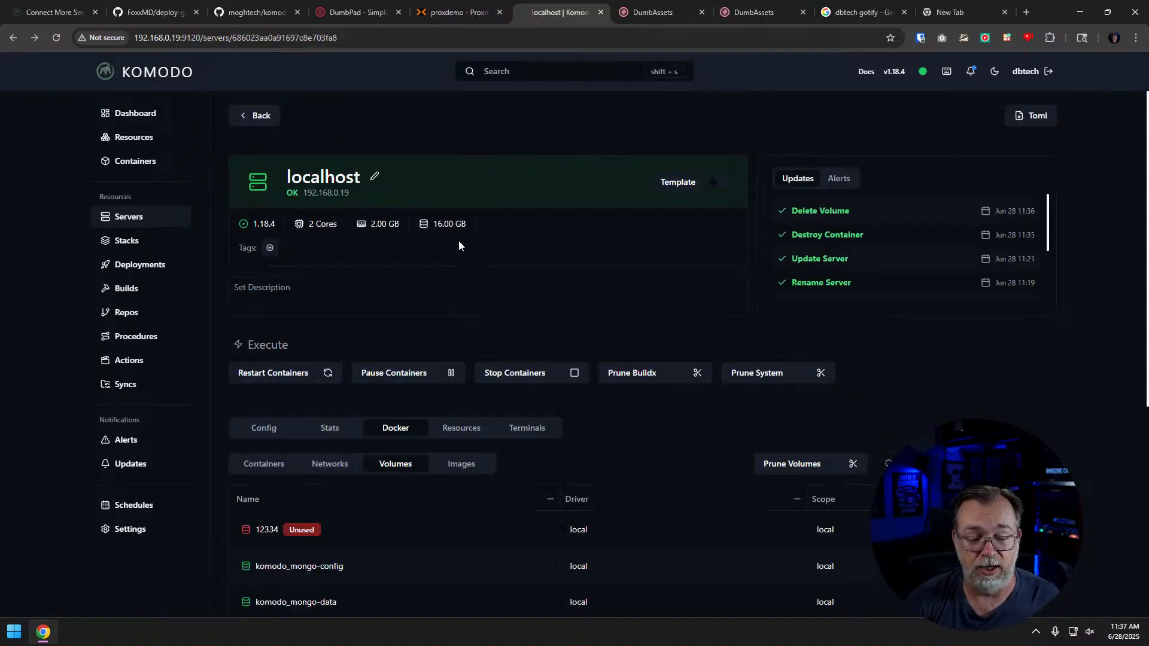
Run Prune System on the localhost server and check its Docker volumes list
{"action": "left_click", "coordinate": [736, 377]}
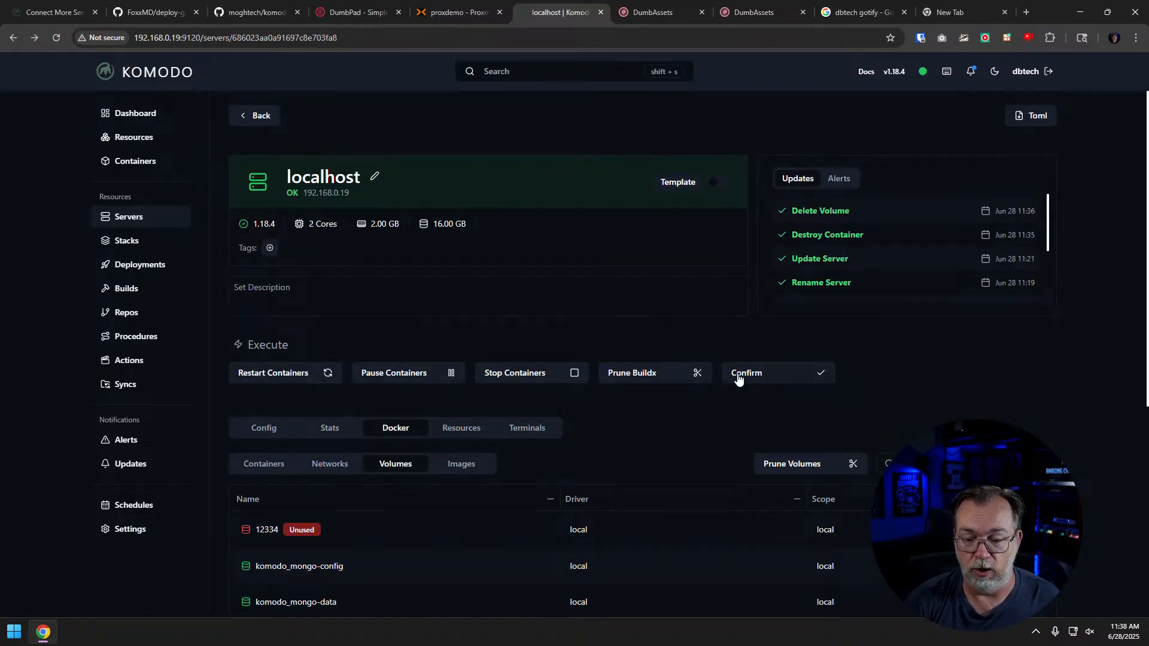
{"action": "scroll", "coordinate": [659, 371], "scroll_direction": "down", "scroll_amount": 5}
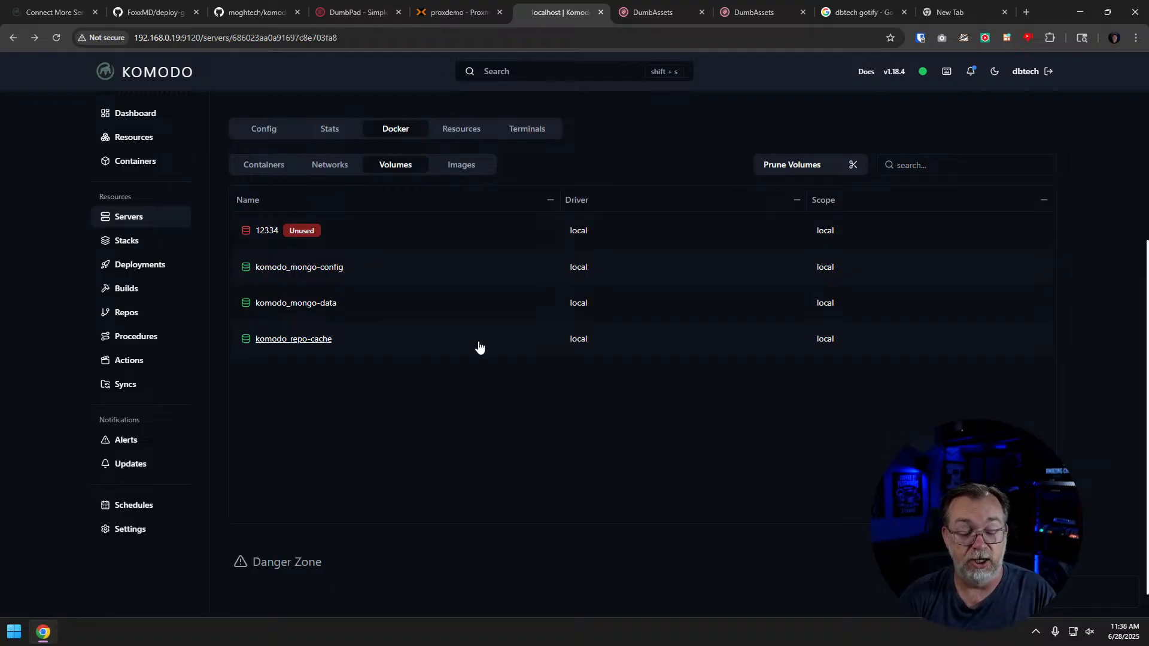
Prune the unused Docker volumes on the localhost server
{"action": "scroll", "coordinate": [475, 315], "scroll_direction": "up", "scroll_amount": 2}
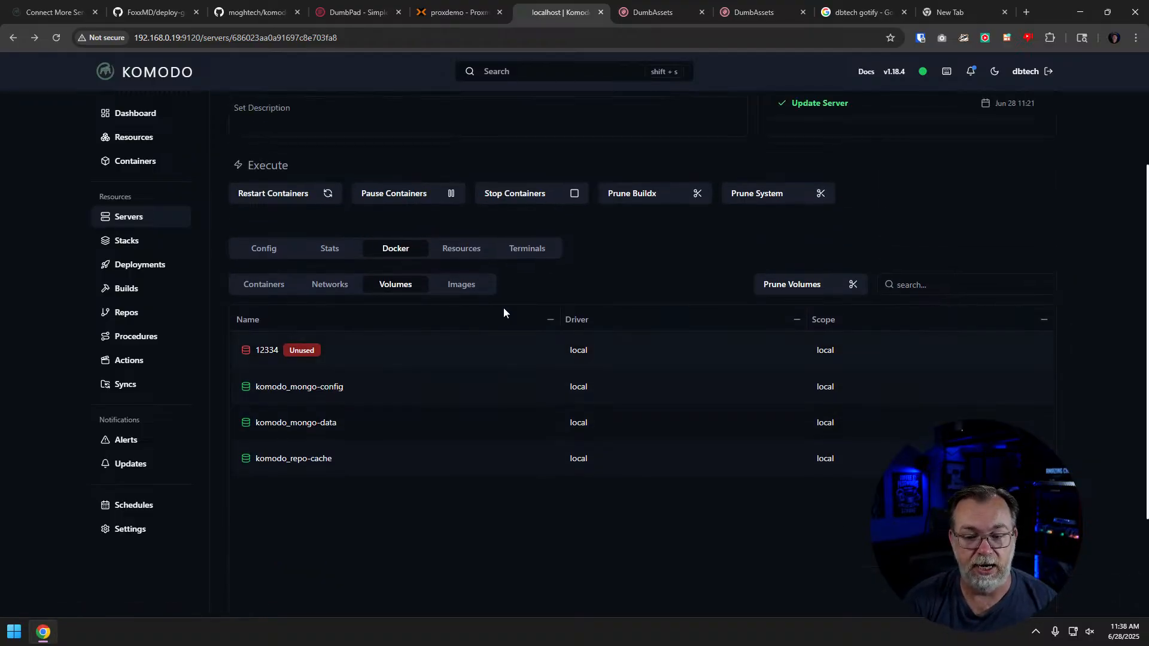
{"action": "left_click", "coordinate": [782, 286]}
{"action": "left_click", "coordinate": [783, 285]}
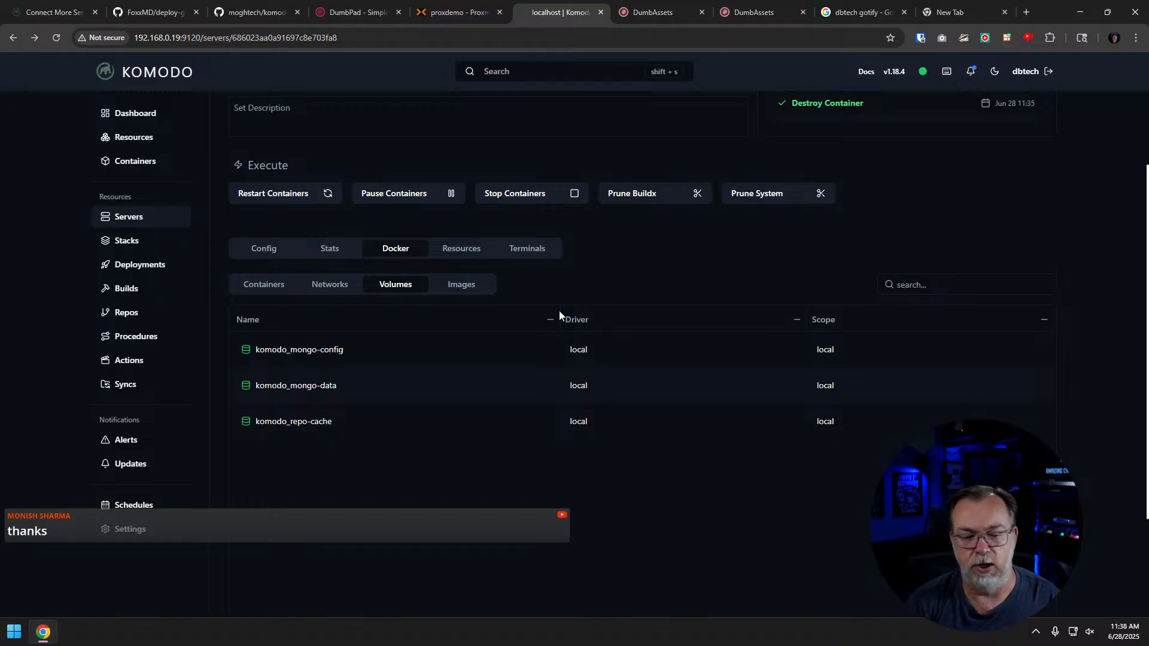
View the localhost server's Docker networks, then create a network with docker network create 34567 in its bash terminal
{"action": "left_click", "coordinate": [331, 288]}
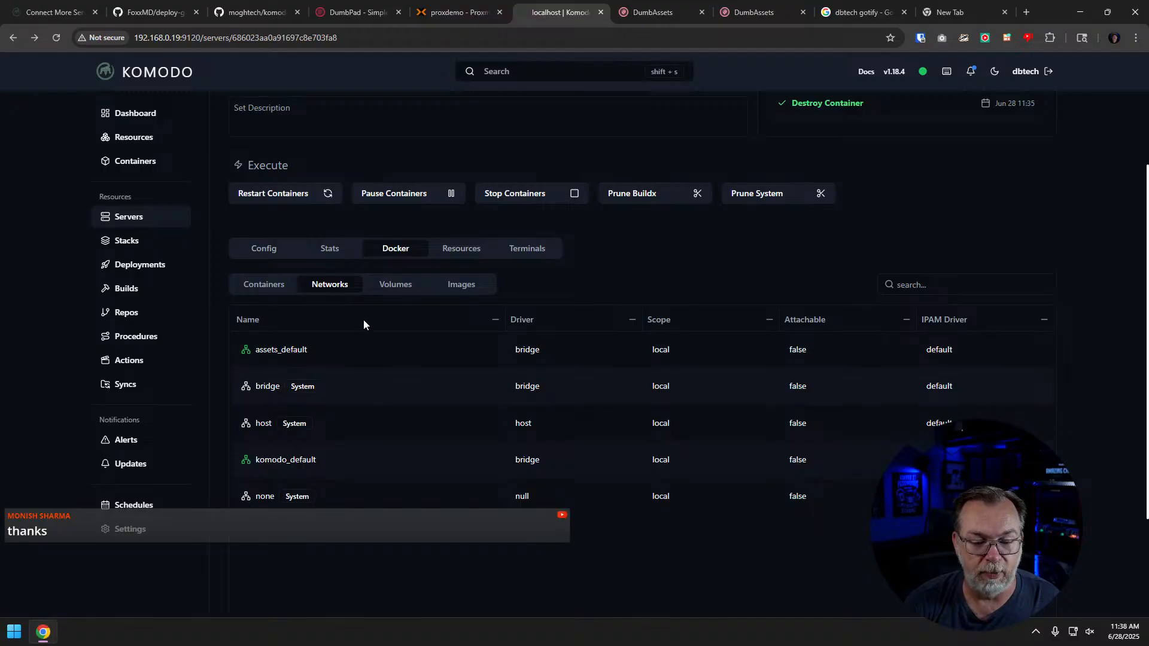
{"action": "left_click", "coordinate": [529, 251]}
{"action": "type", "text": "doc"}
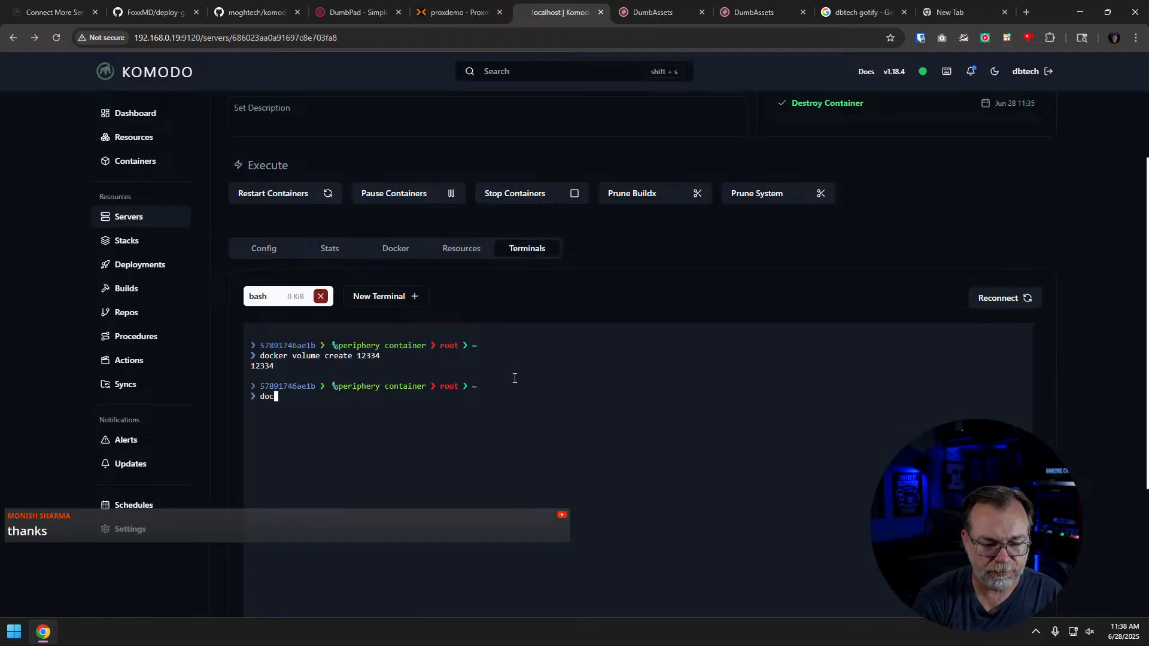
{"action": "type", "text": "ker ketwor"}
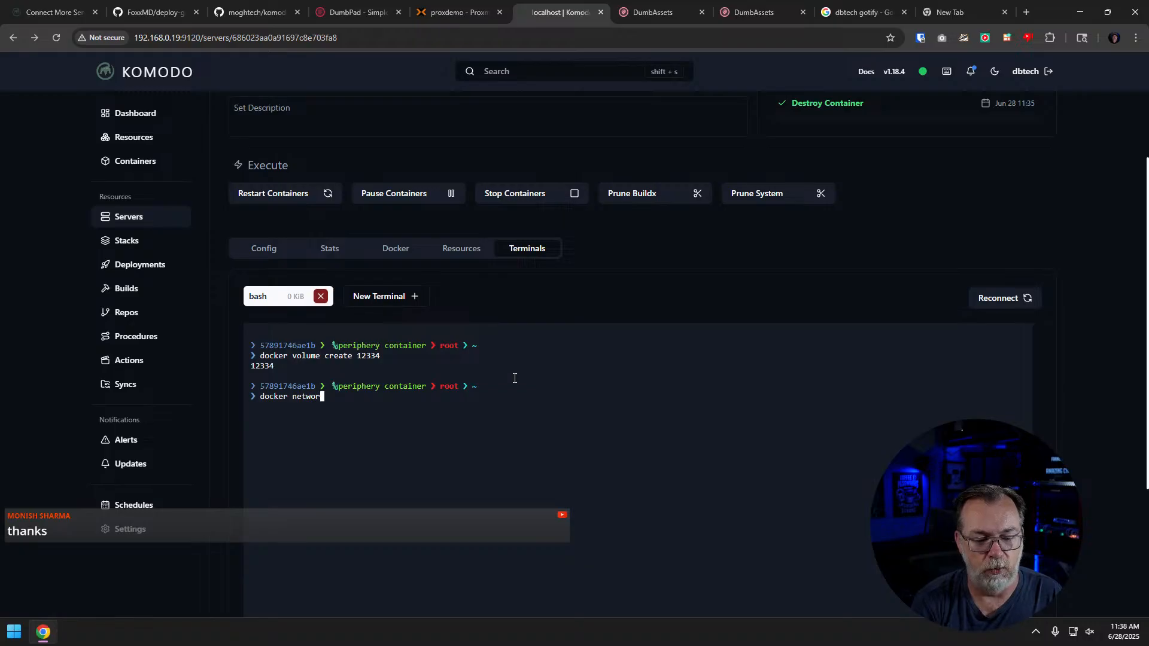
{"action": "type", "text": "k create 34567"}
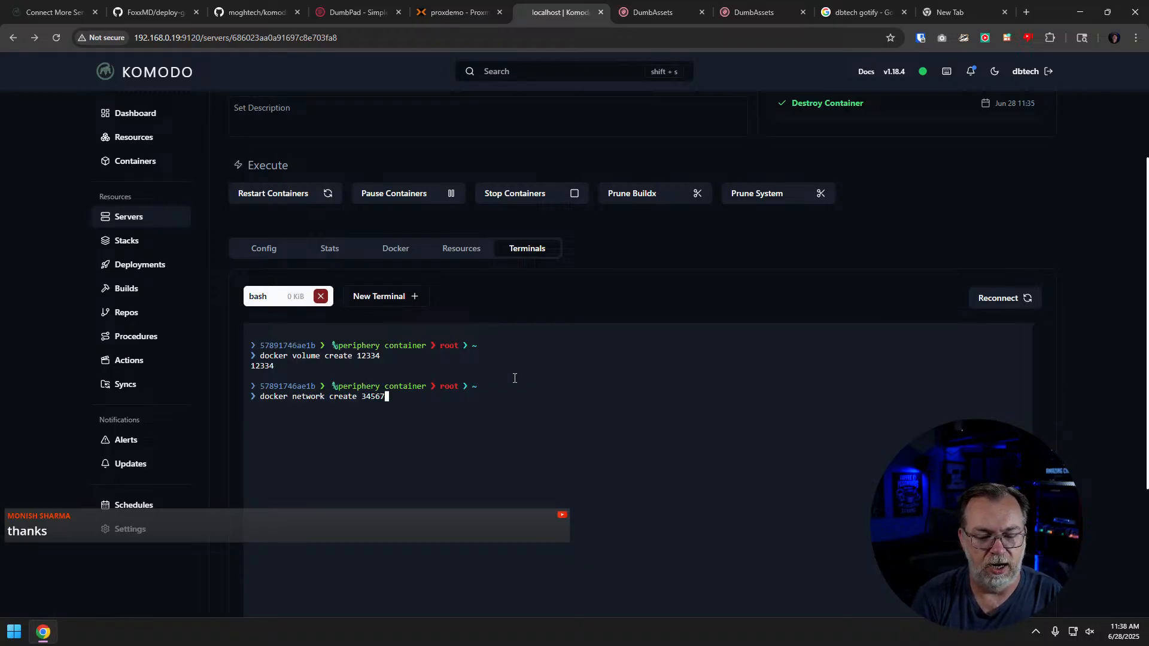
{"action": "key", "text": "Return"}
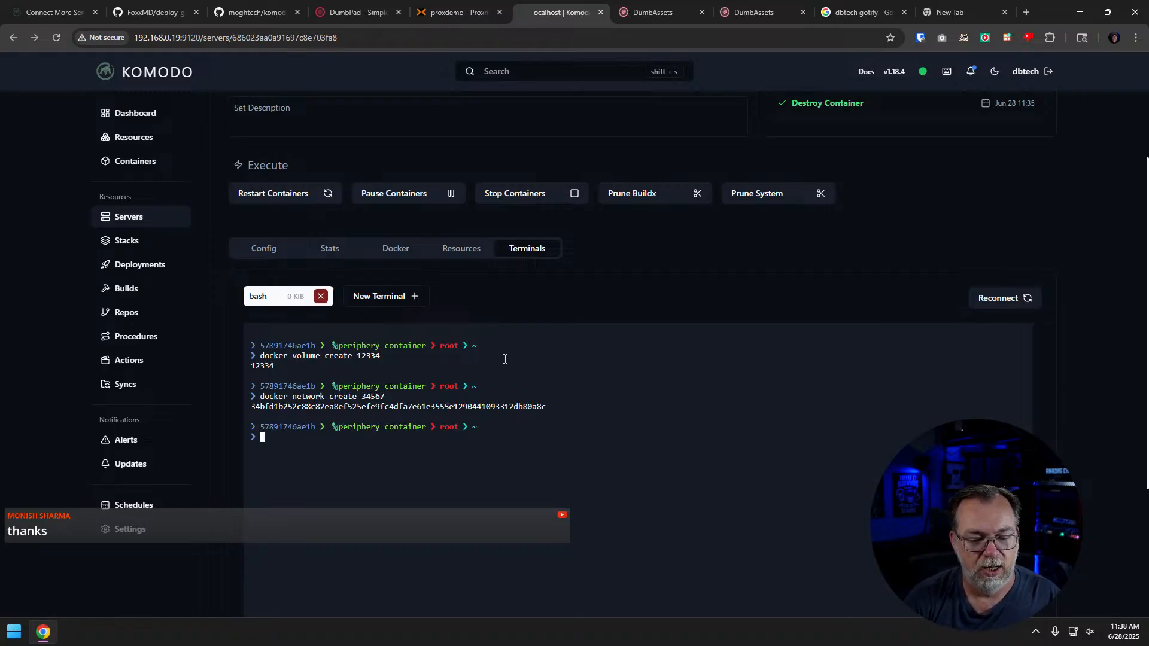
Refresh the localhost server's Docker networks list to look for network 34567, and compare it with the terminal session
{"action": "left_click", "coordinate": [396, 249]}
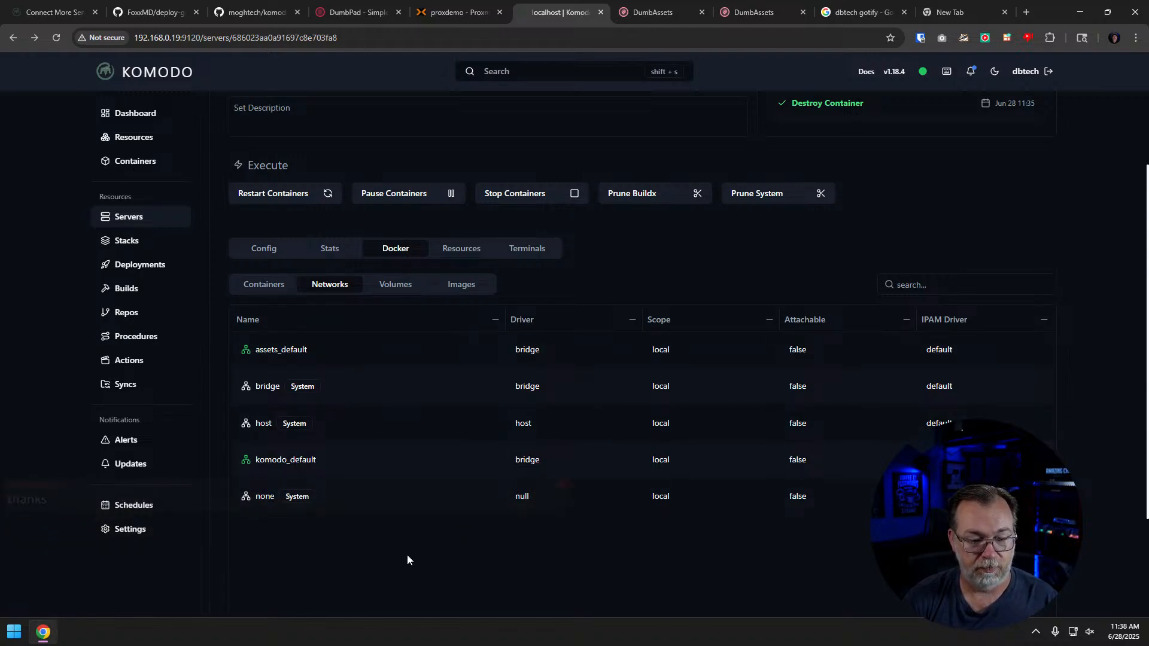
{"action": "key", "text": "F5"}
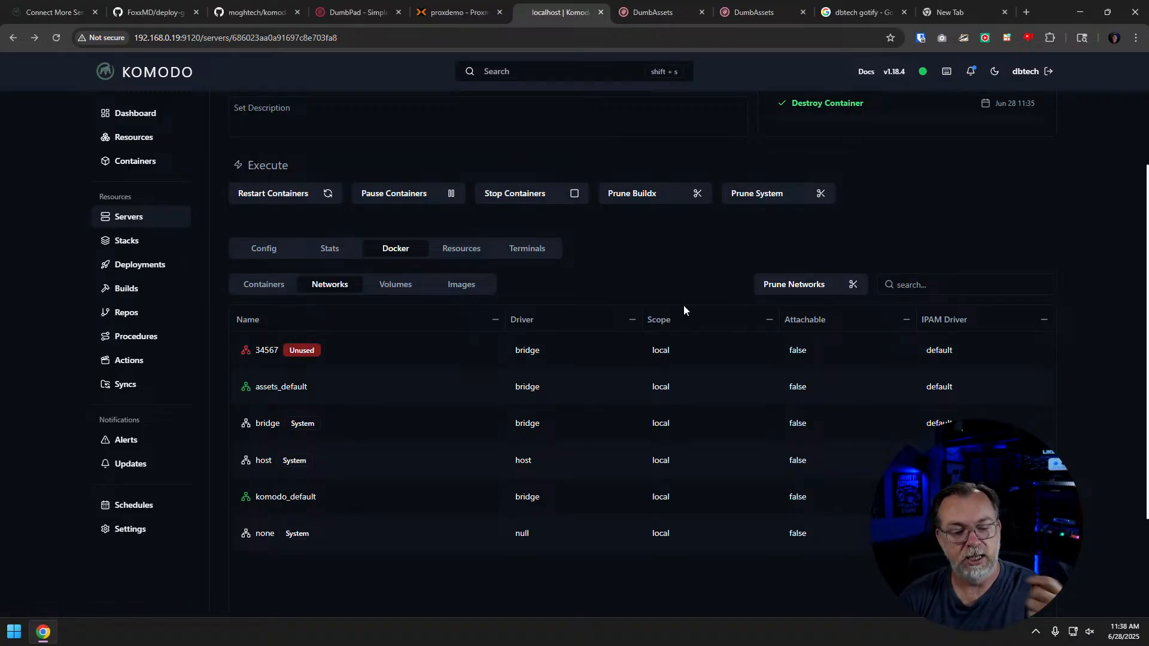
{"action": "left_click", "coordinate": [522, 252]}
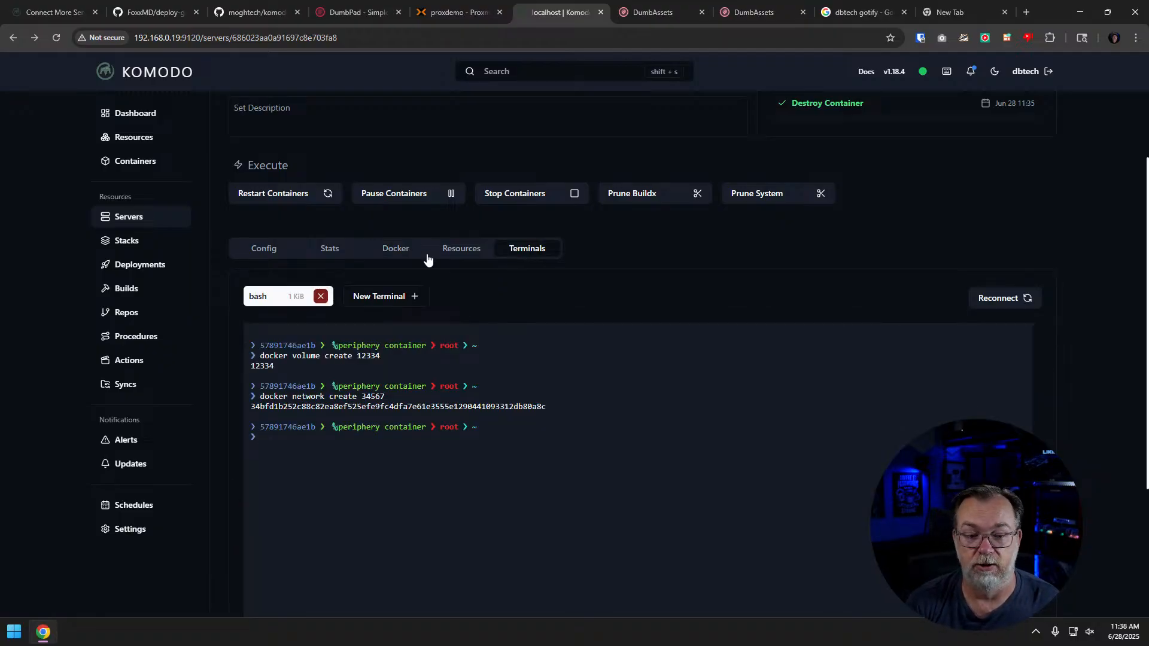
{"action": "left_click", "coordinate": [402, 249]}
{"action": "left_click", "coordinate": [522, 253]}
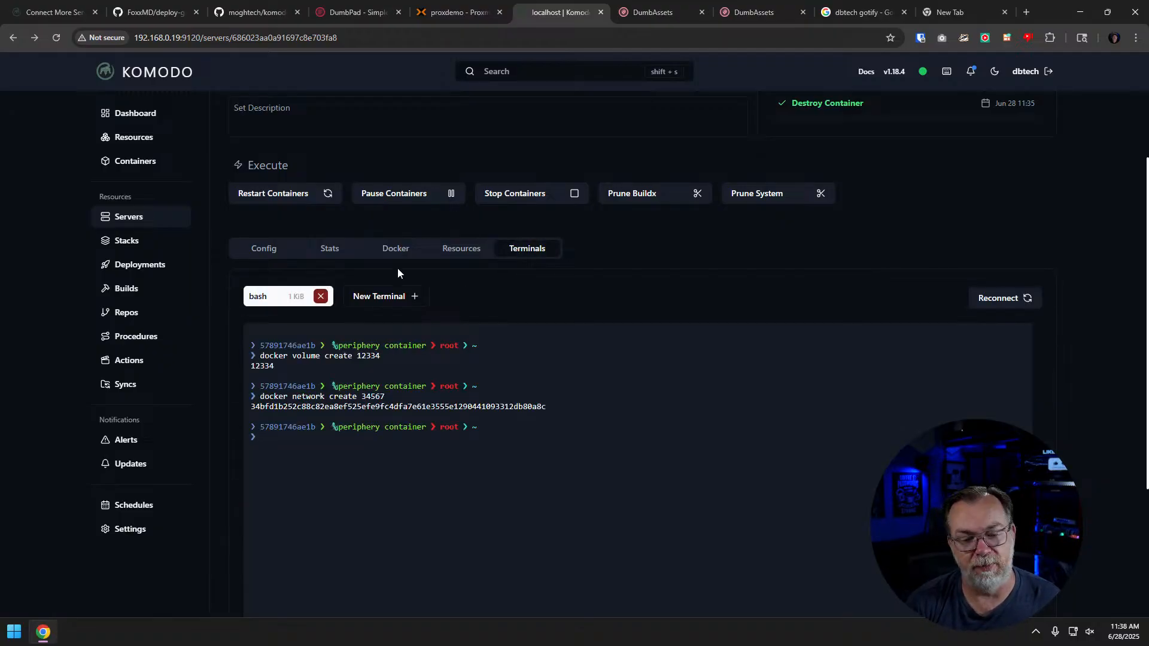
Return to the localhost server's Docker networks and prune the unused ones
{"action": "left_click", "coordinate": [397, 250]}
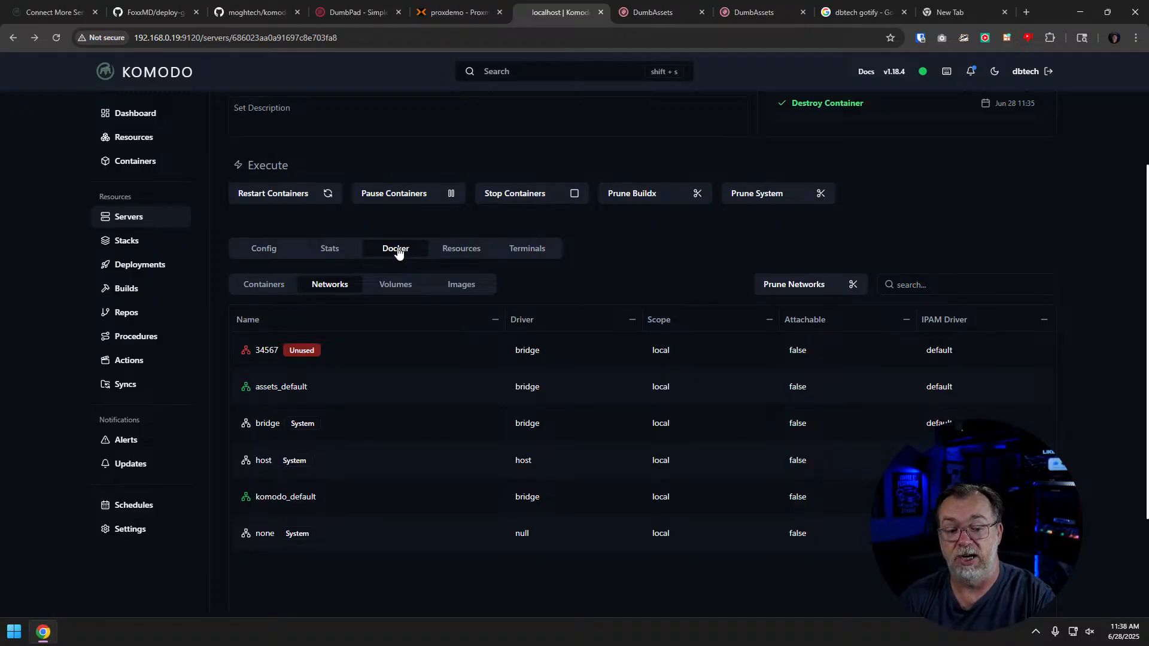
{"action": "left_click", "coordinate": [785, 298]}
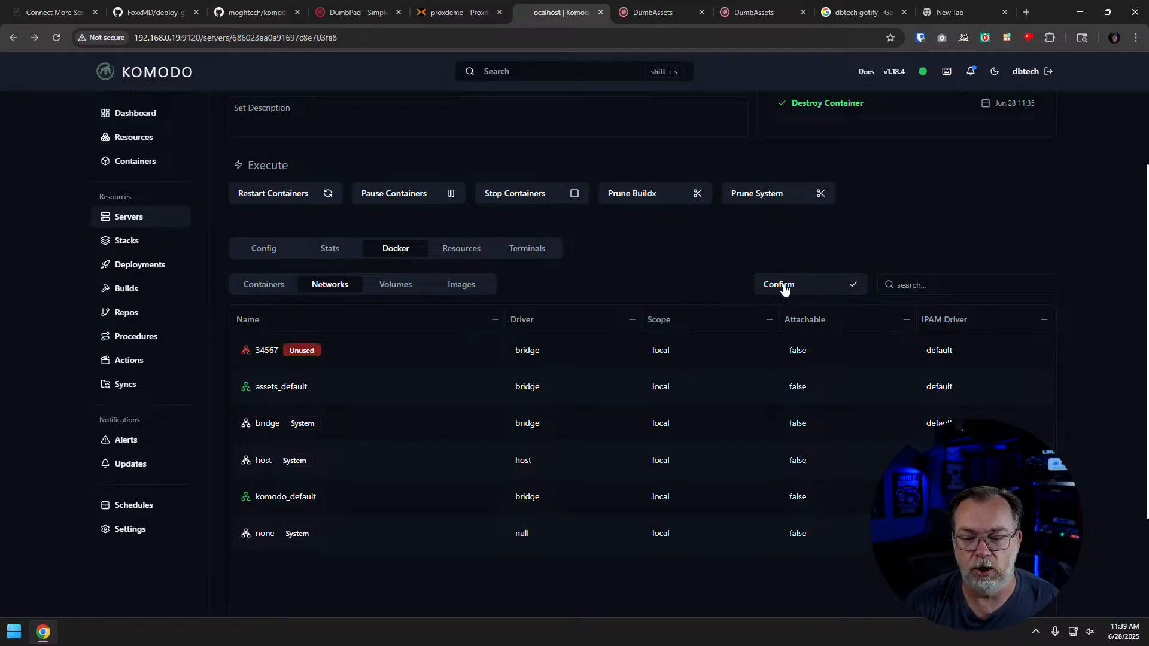
{"action": "left_click", "coordinate": [784, 287]}
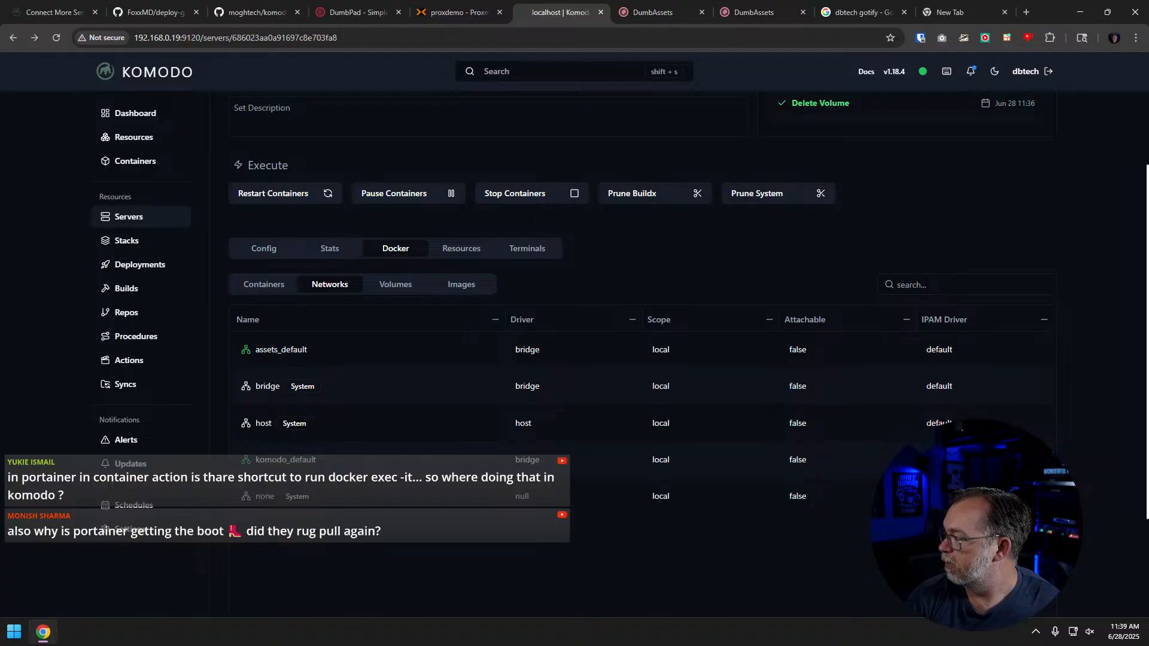
Open the assets1 stack and look through its configuration, services and log for a container shell option
{"action": "left_click", "coordinate": [125, 240]}
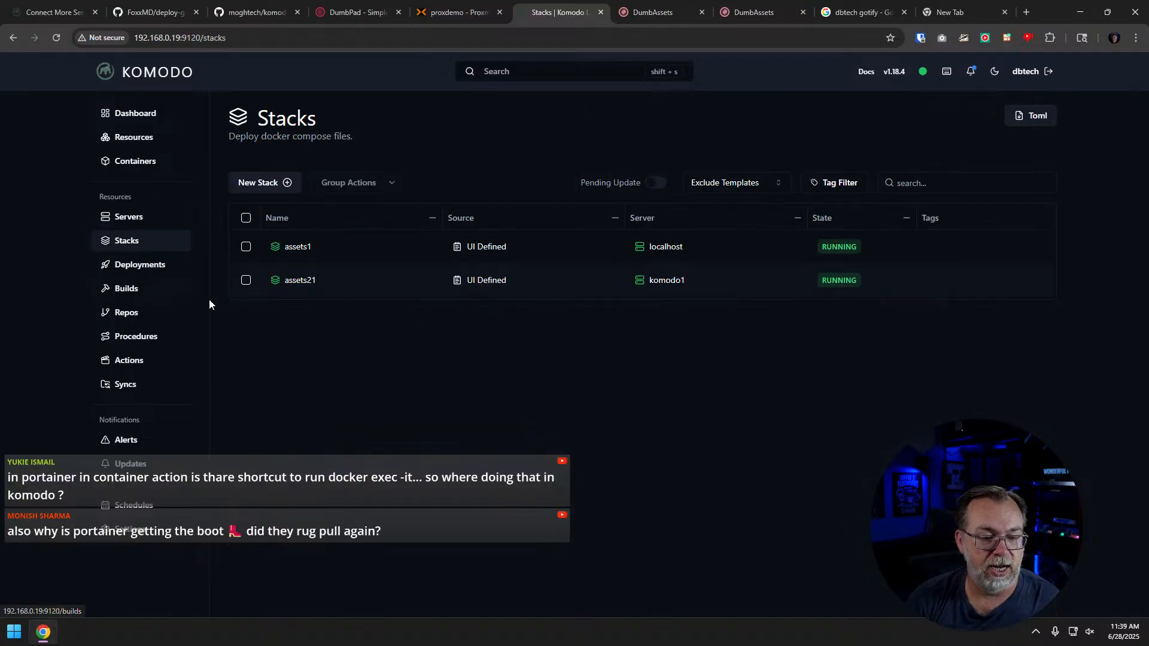
{"action": "left_click", "coordinate": [293, 249]}
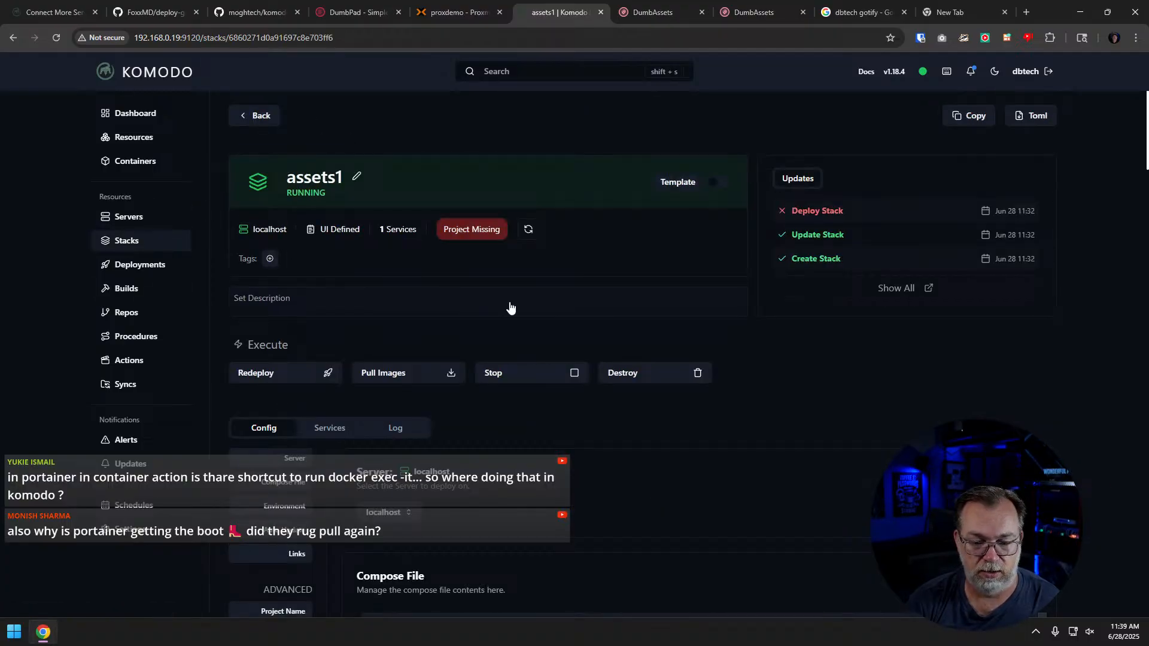
{"action": "scroll", "coordinate": [517, 309], "scroll_direction": "down", "scroll_amount": 4}
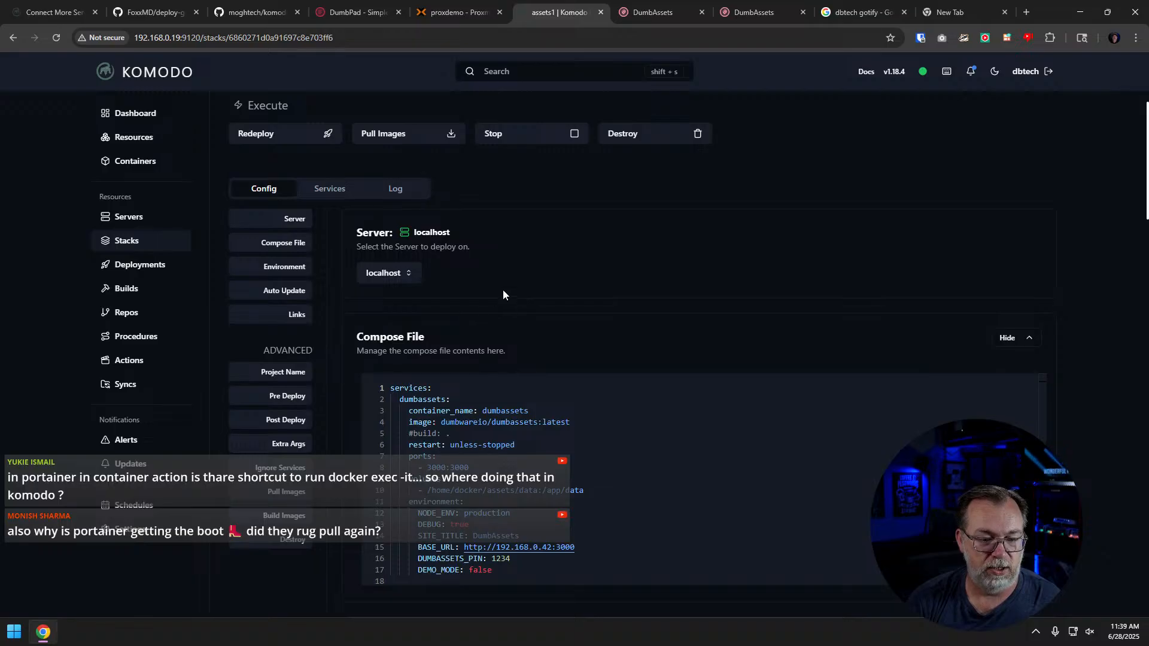
{"action": "left_click", "coordinate": [330, 188]}
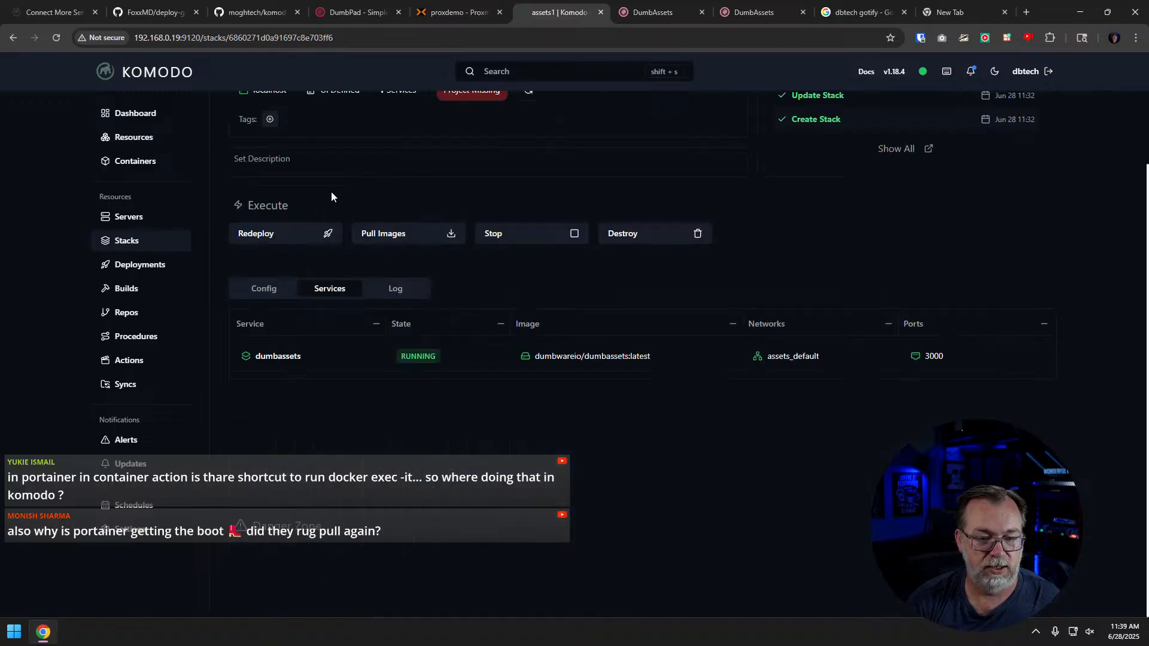
{"action": "left_click", "coordinate": [396, 289]}
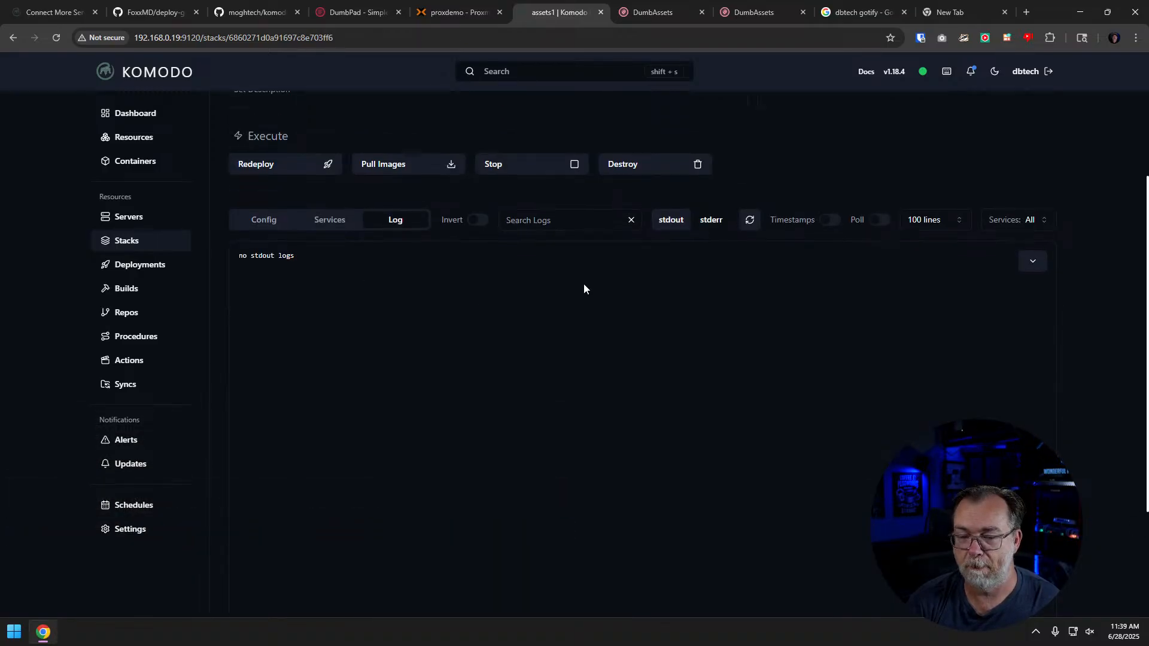
Recheck the assets1 stack's services and examine its whole configuration, including the advanced settings through Destroy Before Deploy
{"action": "scroll", "coordinate": [549, 308], "scroll_direction": "up", "scroll_amount": 3}
{"action": "left_click", "coordinate": [322, 369]}
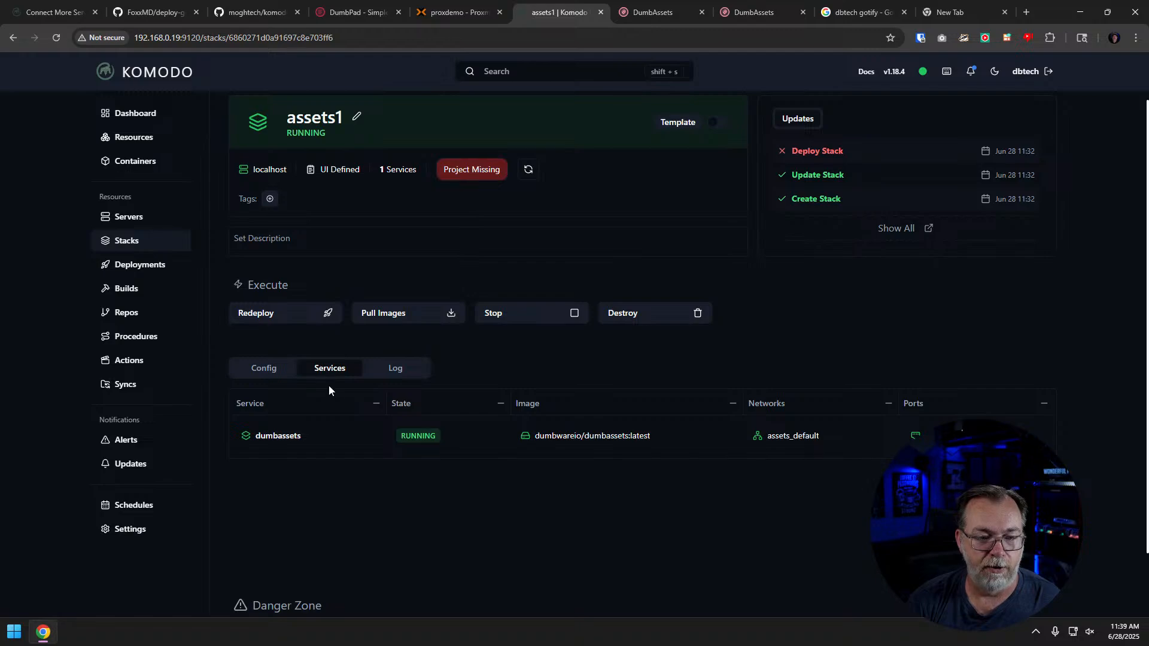
{"action": "scroll", "coordinate": [392, 418], "scroll_direction": "down", "scroll_amount": 2}
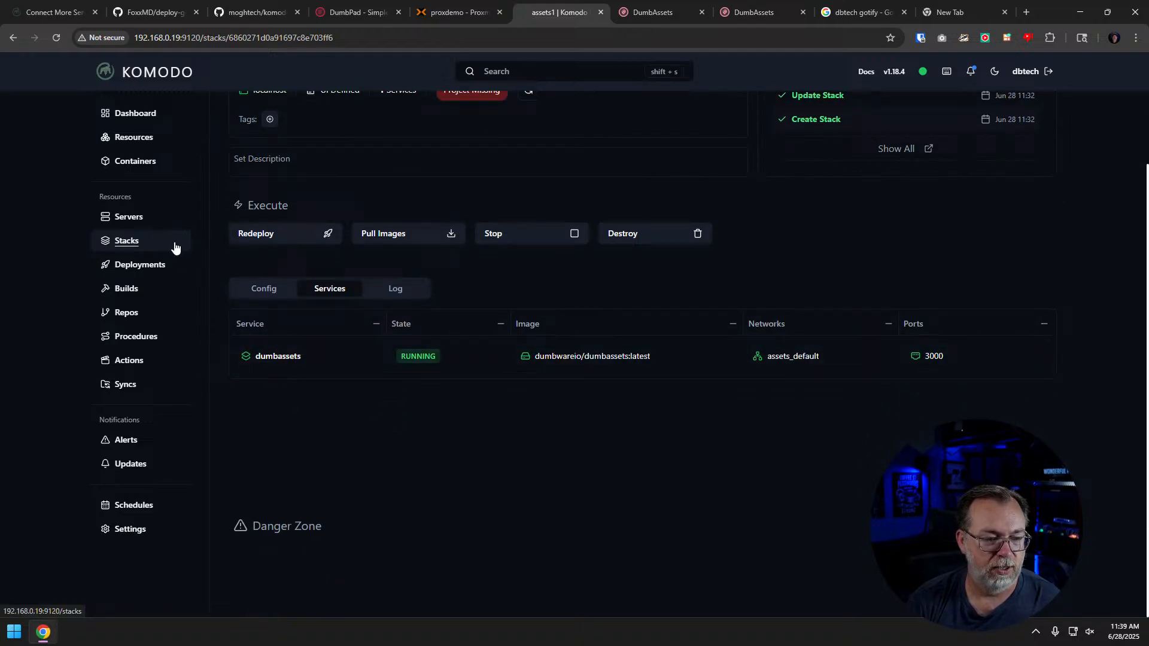
{"action": "left_click", "coordinate": [261, 289]}
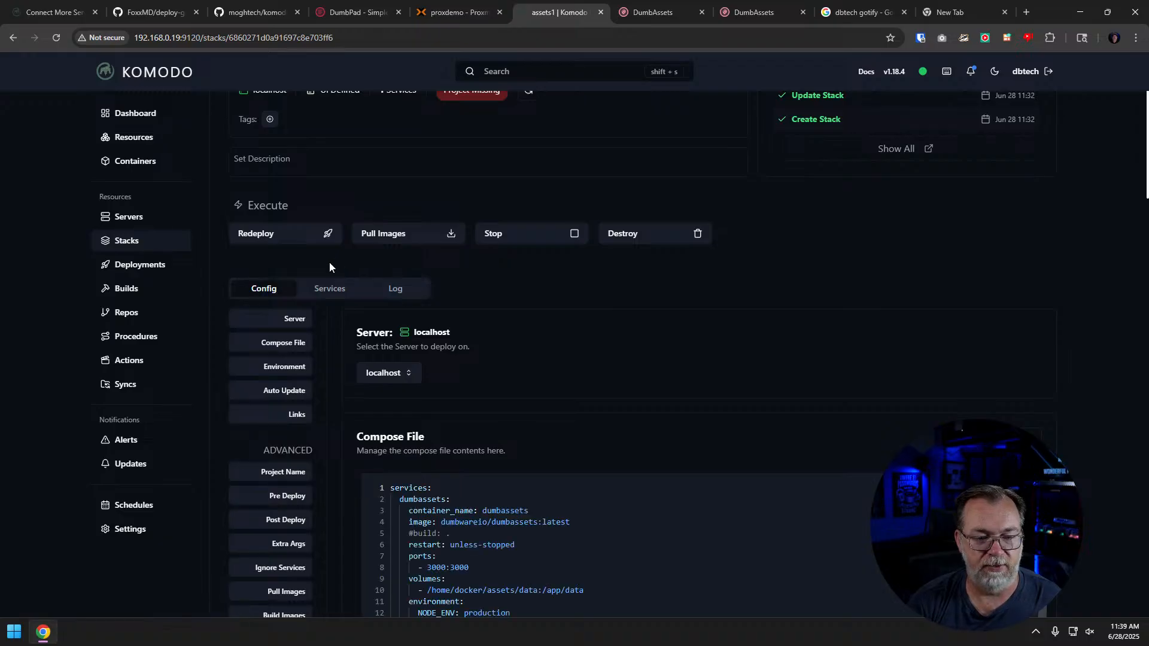
{"action": "scroll", "coordinate": [491, 325], "scroll_direction": "up", "scroll_amount": 2}
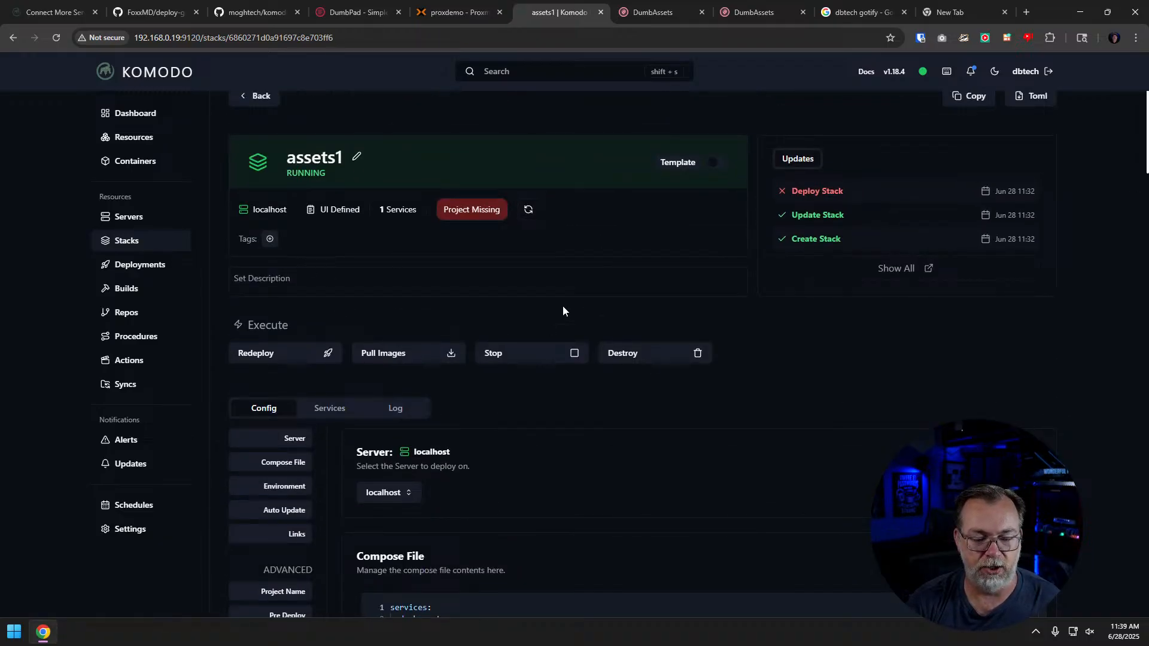
{"action": "scroll", "coordinate": [681, 397], "scroll_direction": "down", "scroll_amount": 20}
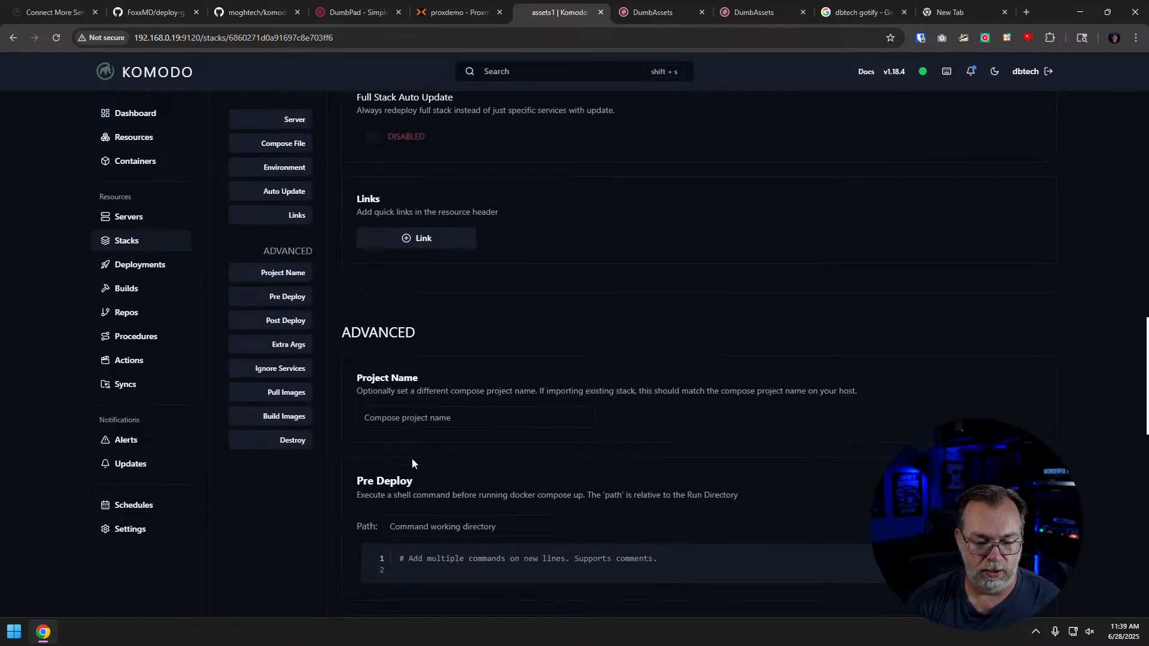
{"action": "scroll", "coordinate": [412, 463], "scroll_direction": "down", "scroll_amount": 12}
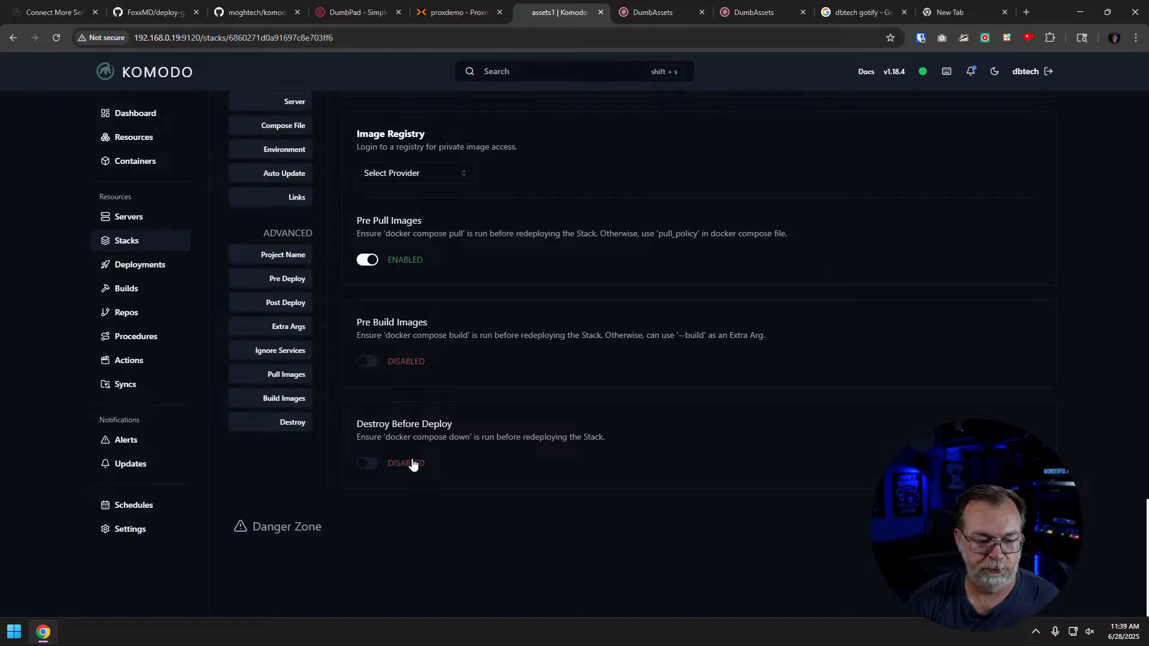
{"action": "scroll", "coordinate": [412, 462], "scroll_direction": "up", "scroll_amount": 6}
Reopen the localhost server's bash terminal and list the running containers with docker ps
{"action": "left_click", "coordinate": [122, 218]}
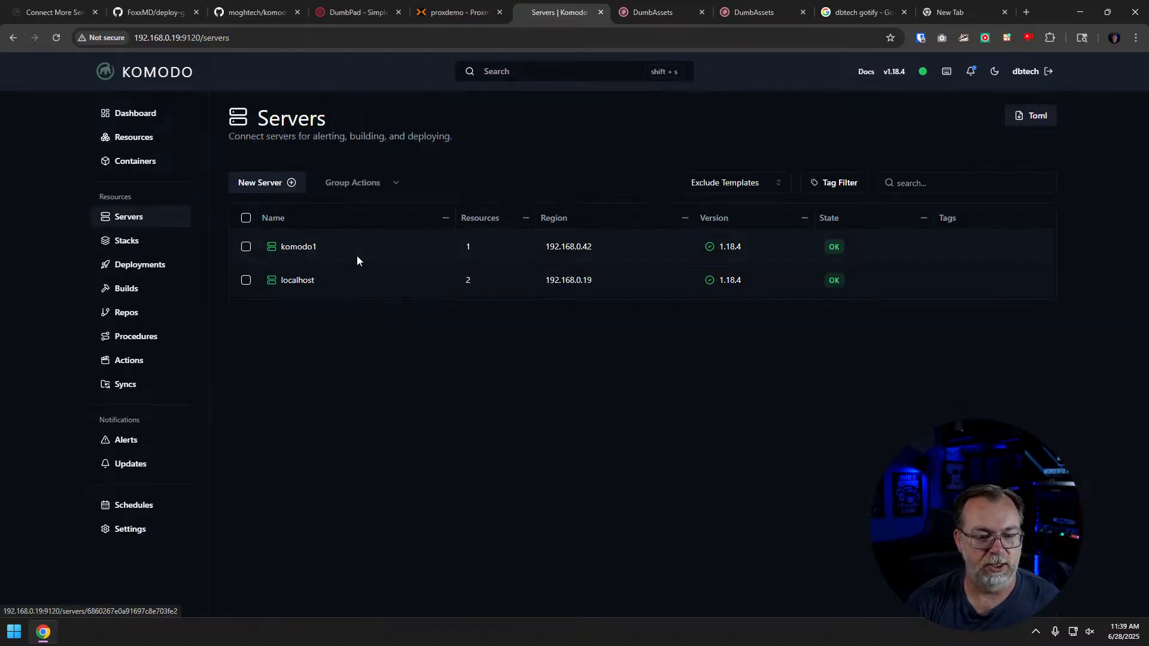
{"action": "left_click", "coordinate": [297, 281]}
{"action": "left_click", "coordinate": [532, 438]}
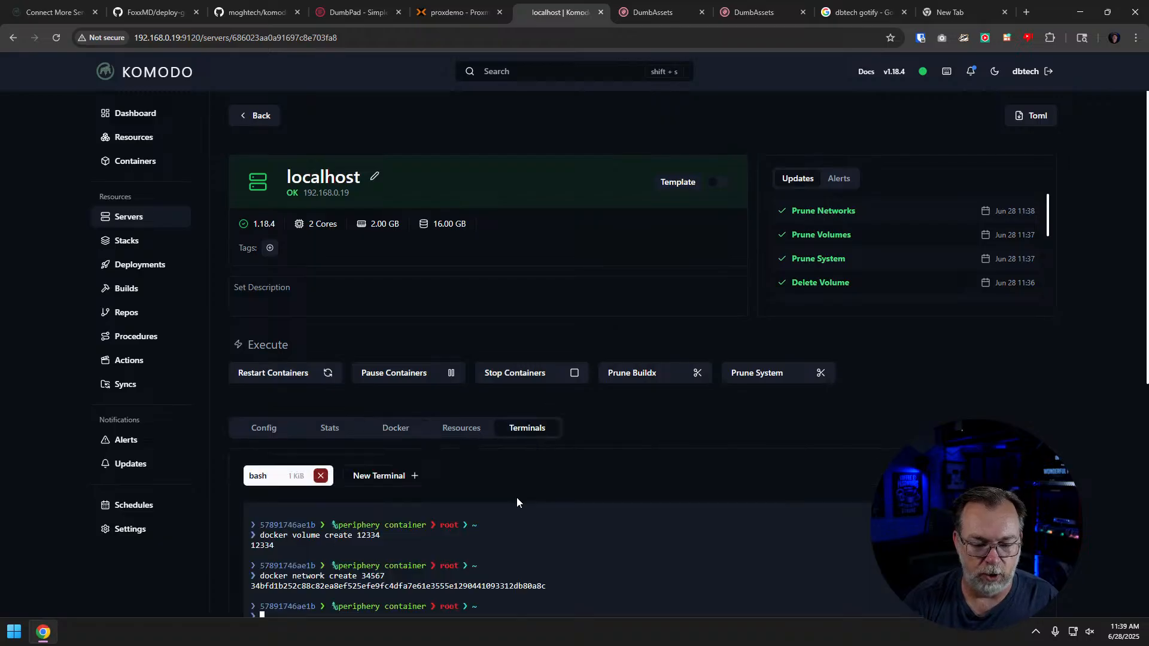
{"action": "scroll", "coordinate": [516, 498], "scroll_direction": "down", "scroll_amount": 5}
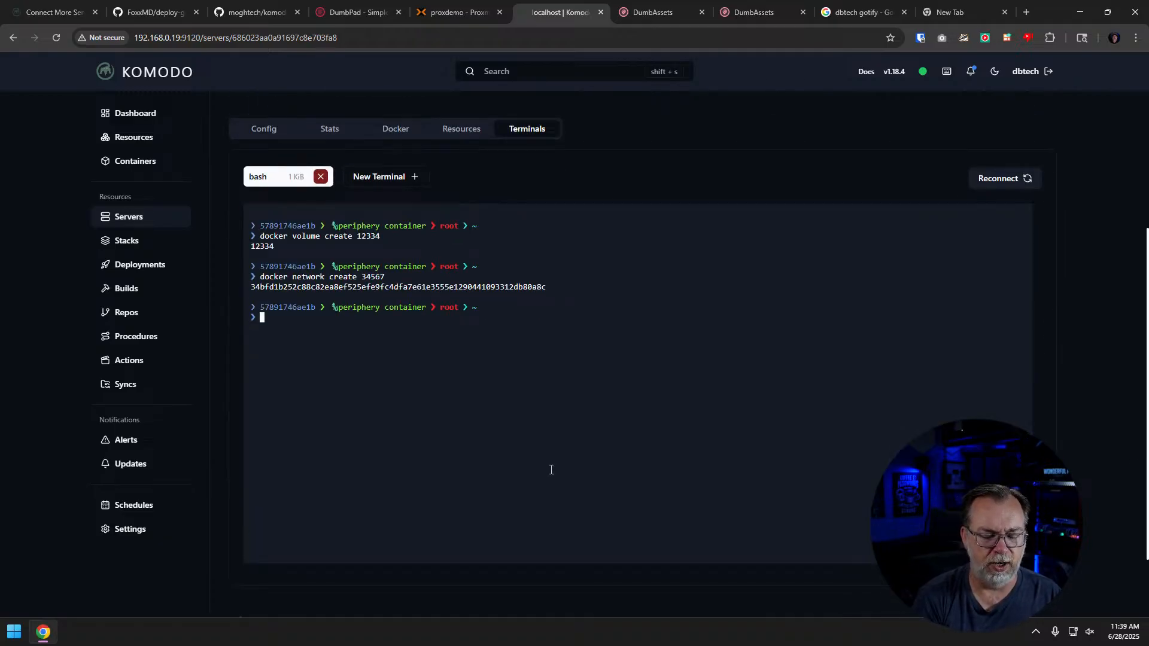
{"action": "type", "text": "docker ps"}
{"action": "key", "text": "Return"}
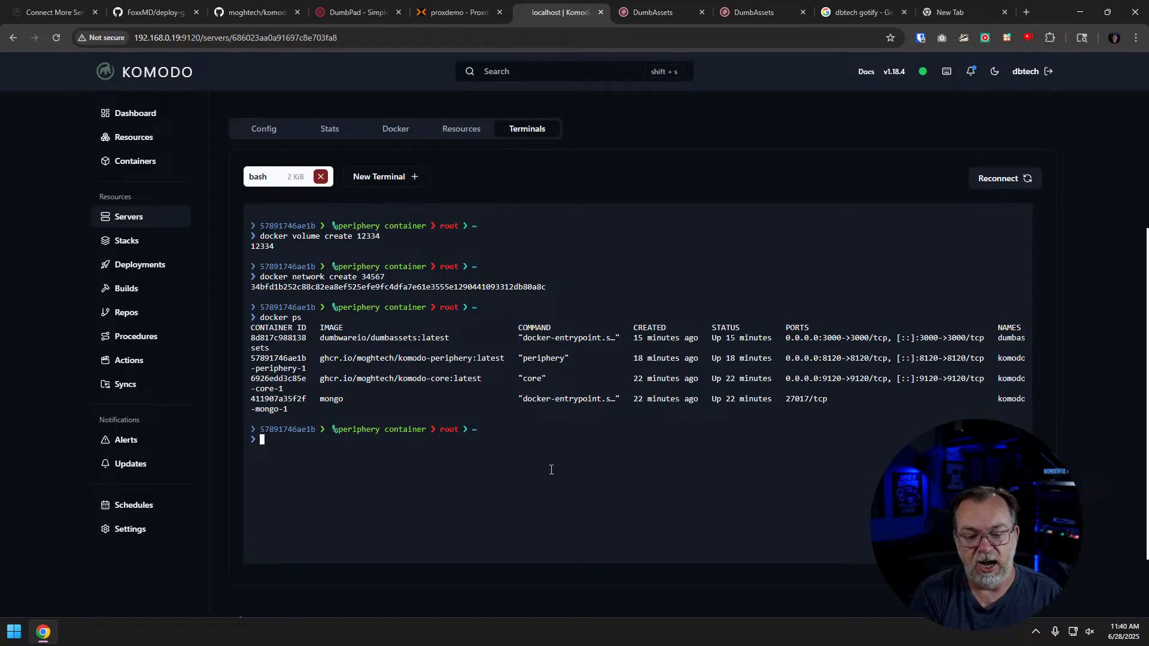
Try to enter the dumbassets container by running docker exec -it dumbassets
{"action": "type", "text": "docker e"}
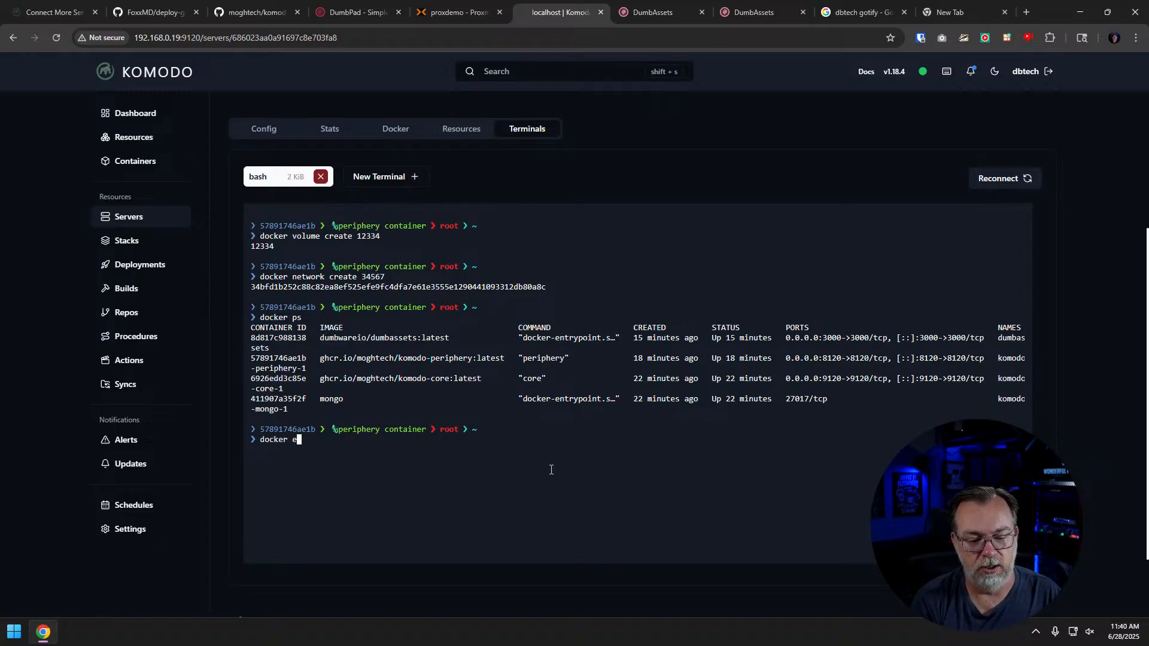
{"action": "type", "text": "xec -it "}
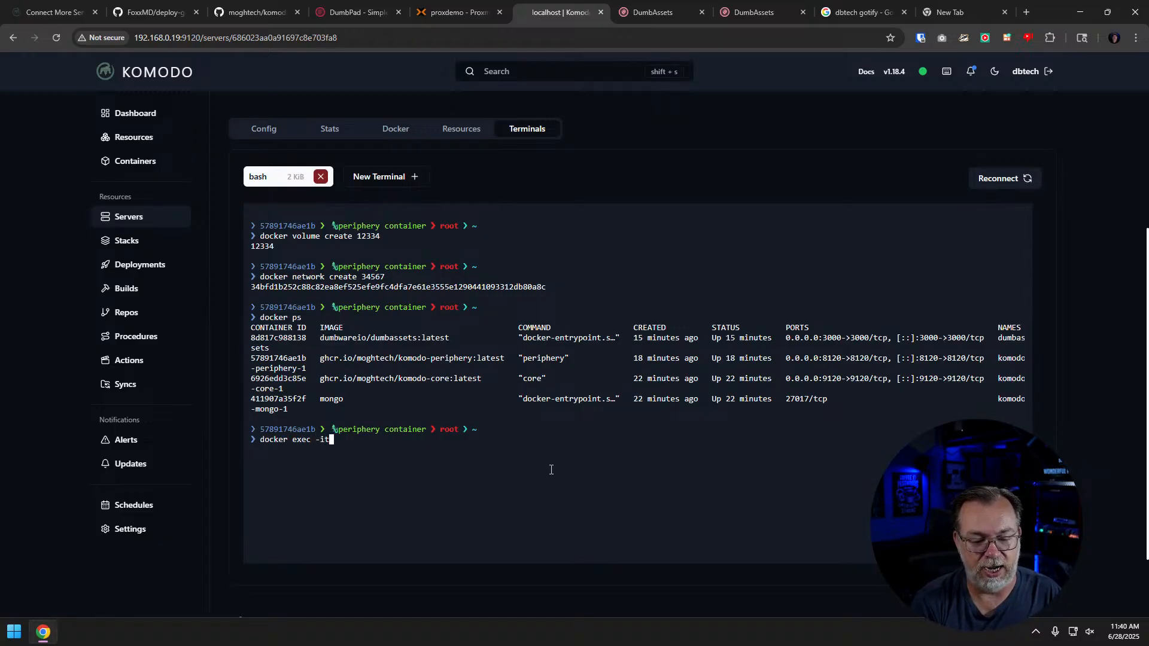
{"action": "type", "text": "dumbassety"}
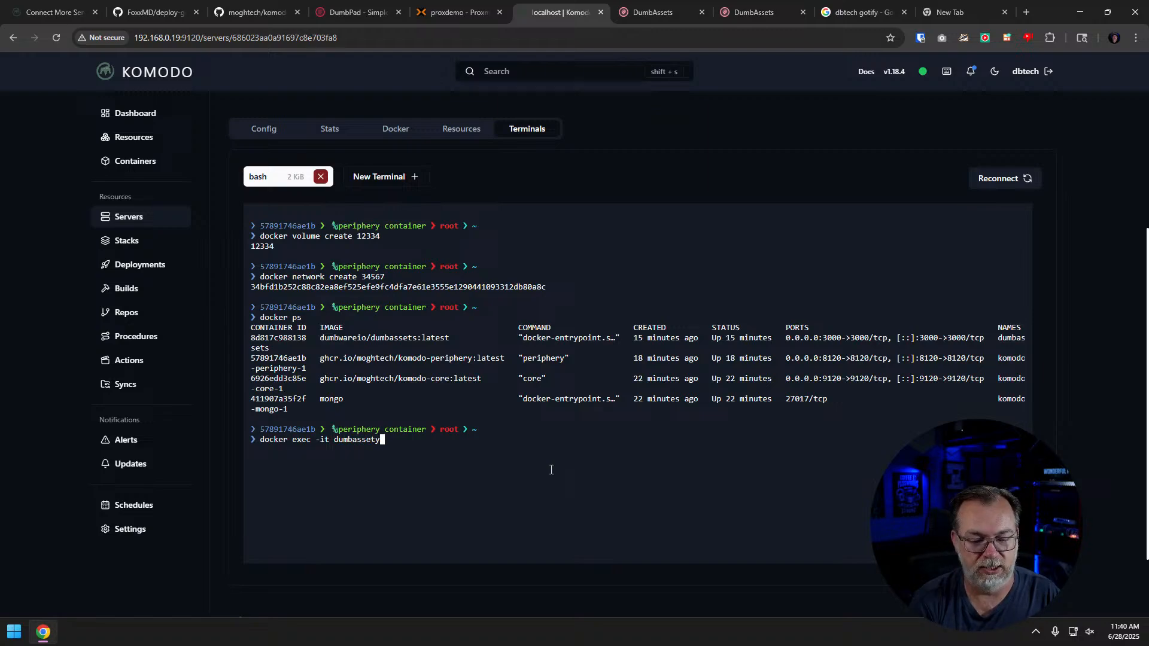
{"action": "key", "text": "BackSpace"}
{"action": "type", "text": "ssets"}
{"action": "key", "text": "Return"}
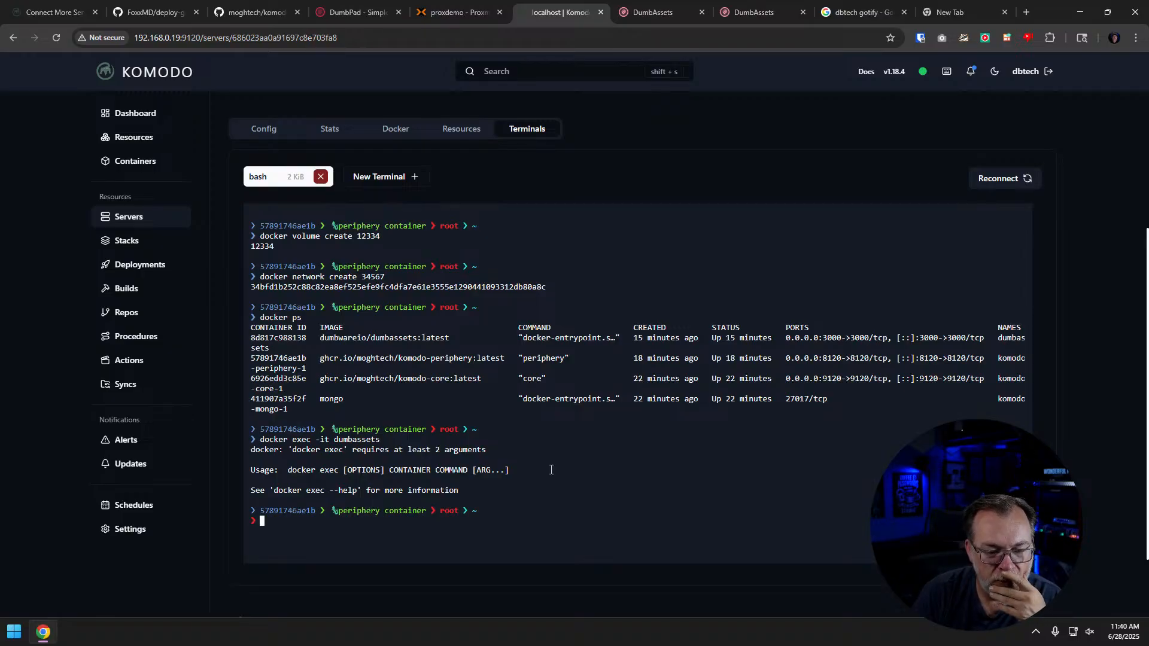
Try to open a bash shell in the container with docker exec -it dumbassets bash
{"action": "key", "text": "Up"}
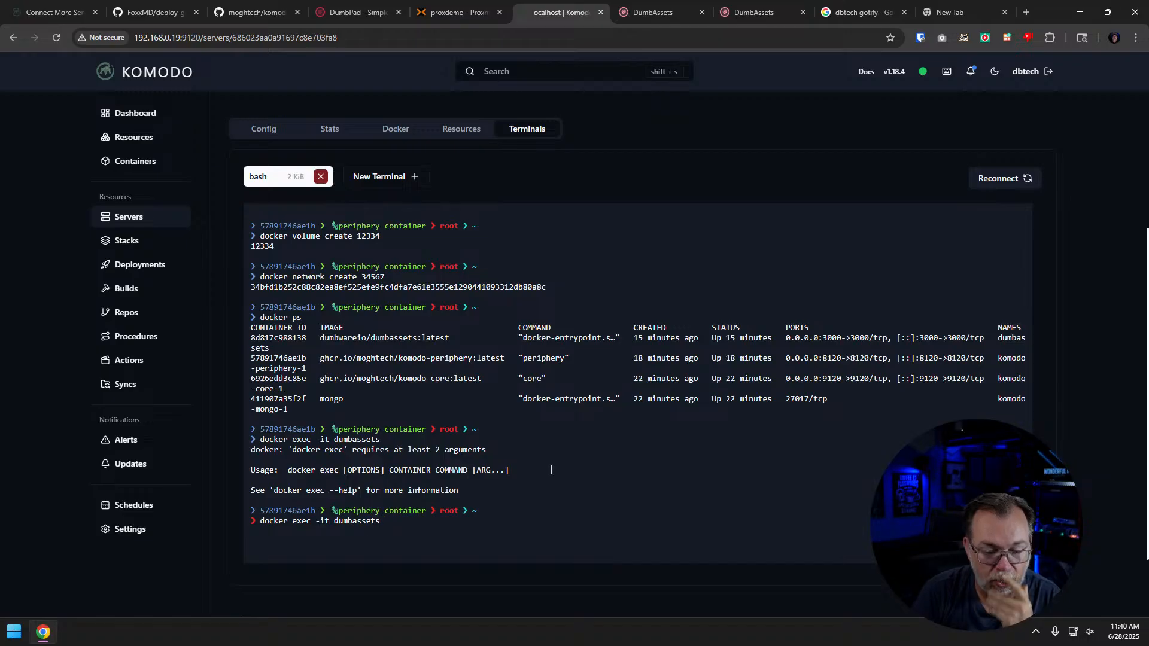
{"action": "type", "text": "bash"}
{"action": "key", "text": "Return"}
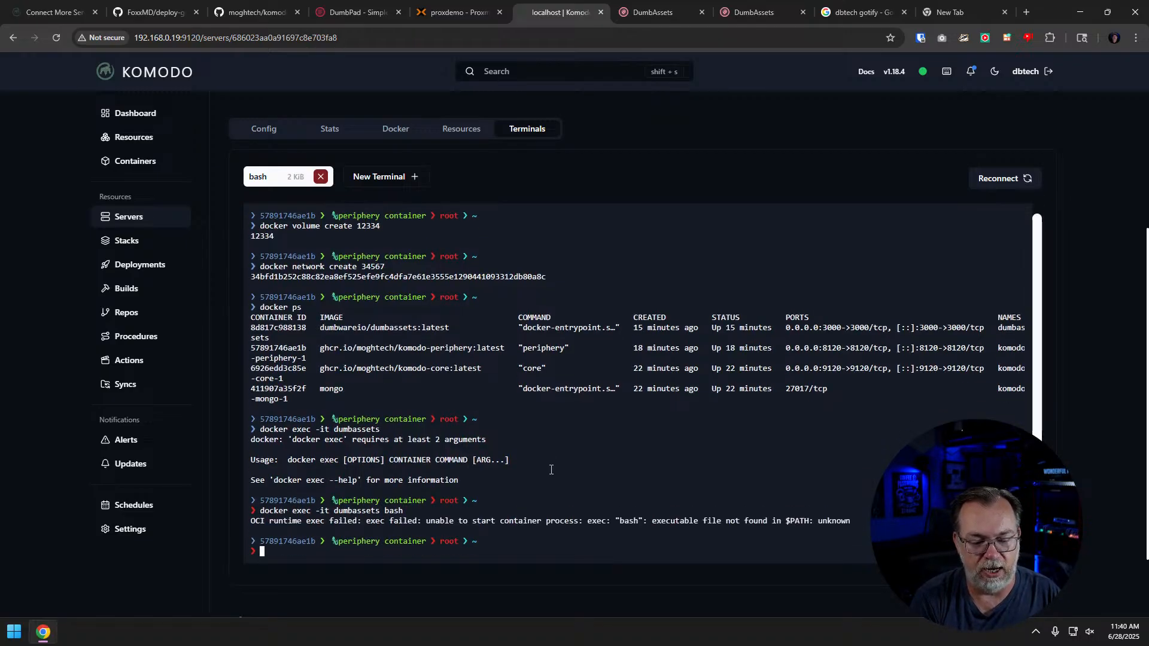
Change the recalled command to docker exec -it dumbassets sh and run it to open a shell in the container
{"action": "key", "text": "Up"}
{"action": "key", "text": "BackSpace"}
{"action": "key", "text": "BackSpace"}
{"action": "key", "text": "BackSpace"}
{"action": "key", "text": "BackSpace"}
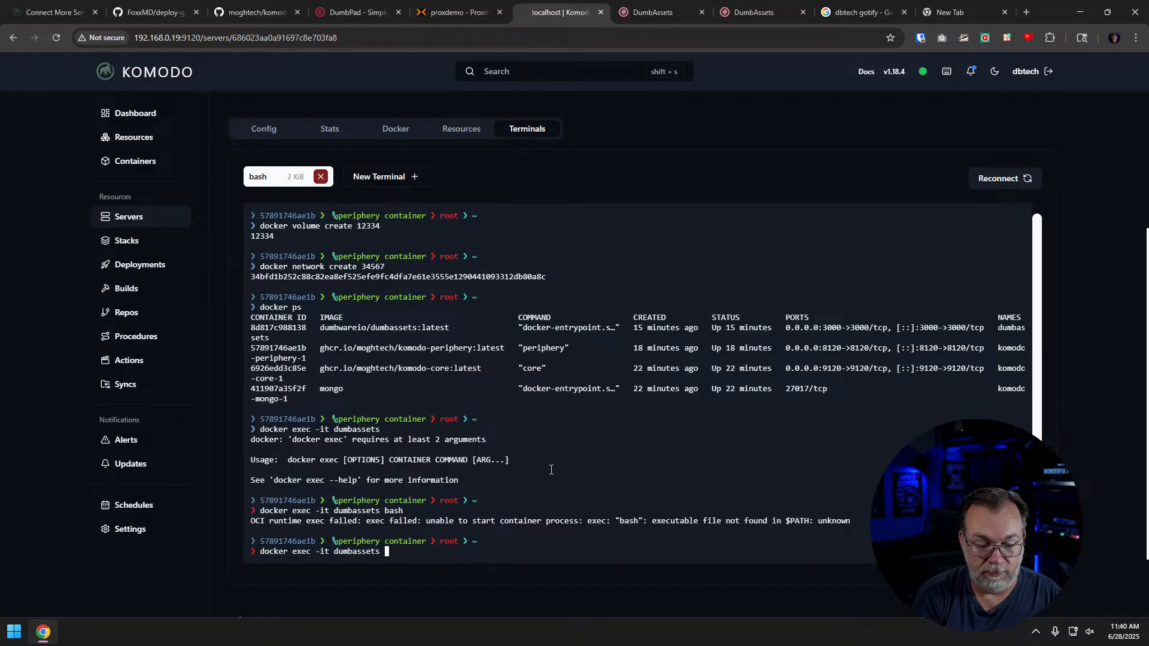
{"action": "type", "text": "sh"}
{"action": "key", "text": "Return"}
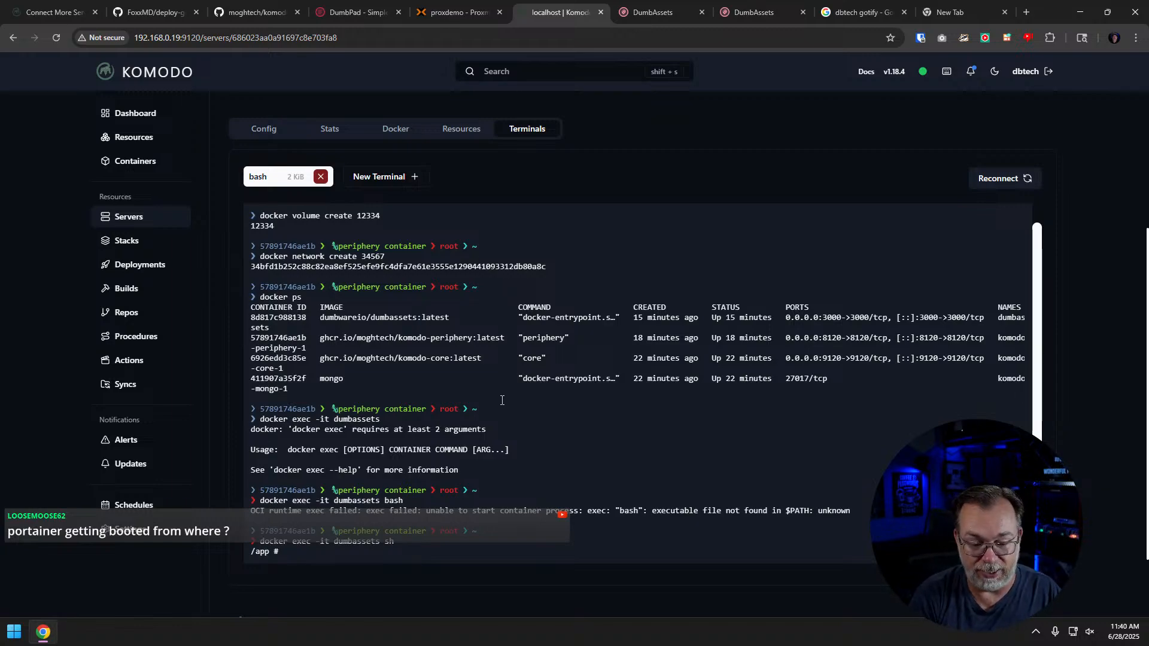
List the contents of the dumbassets container's /app directory with ls
{"action": "type", "text": "ls"}
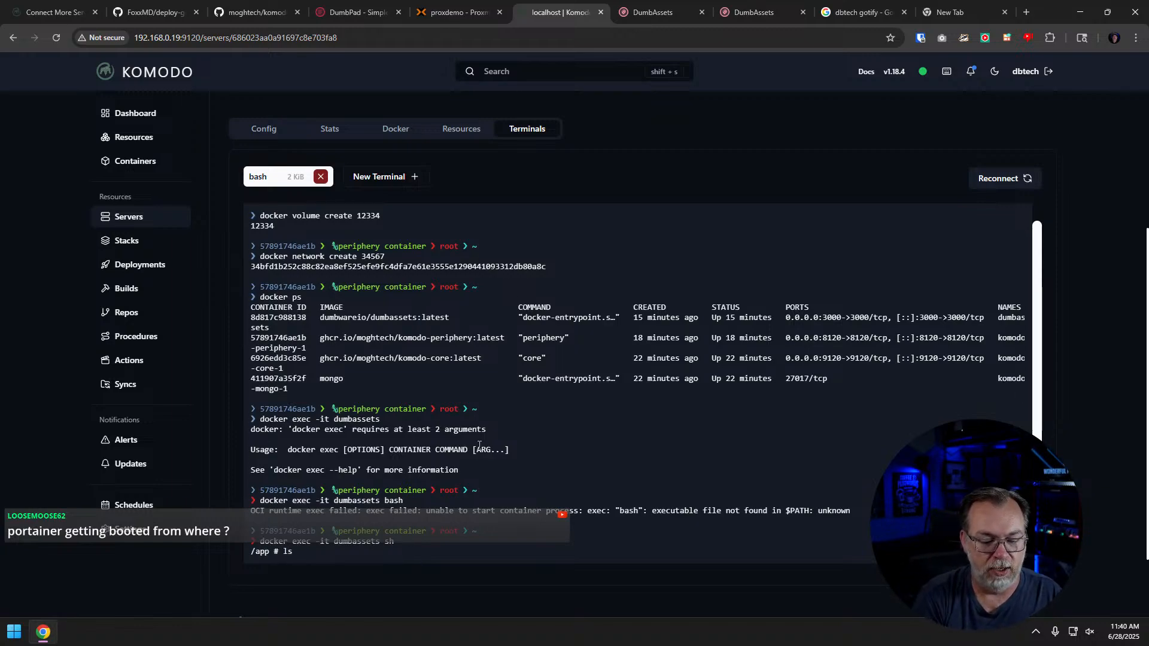
{"action": "key", "text": "Return"}
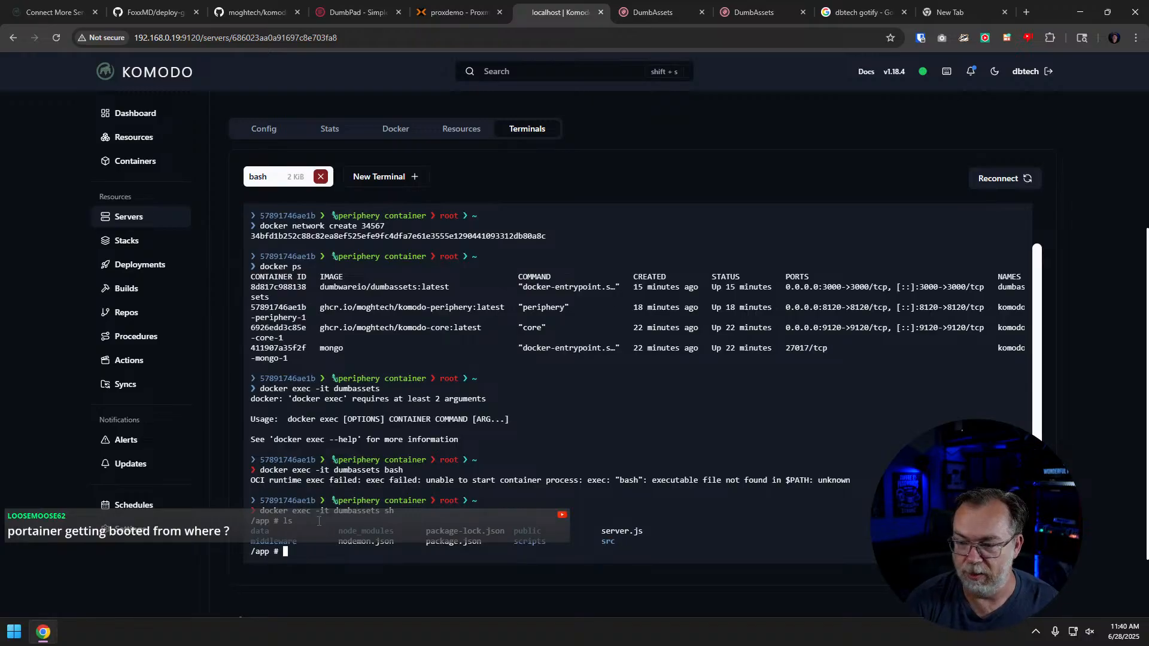
{"action": "key", "text": "super"}
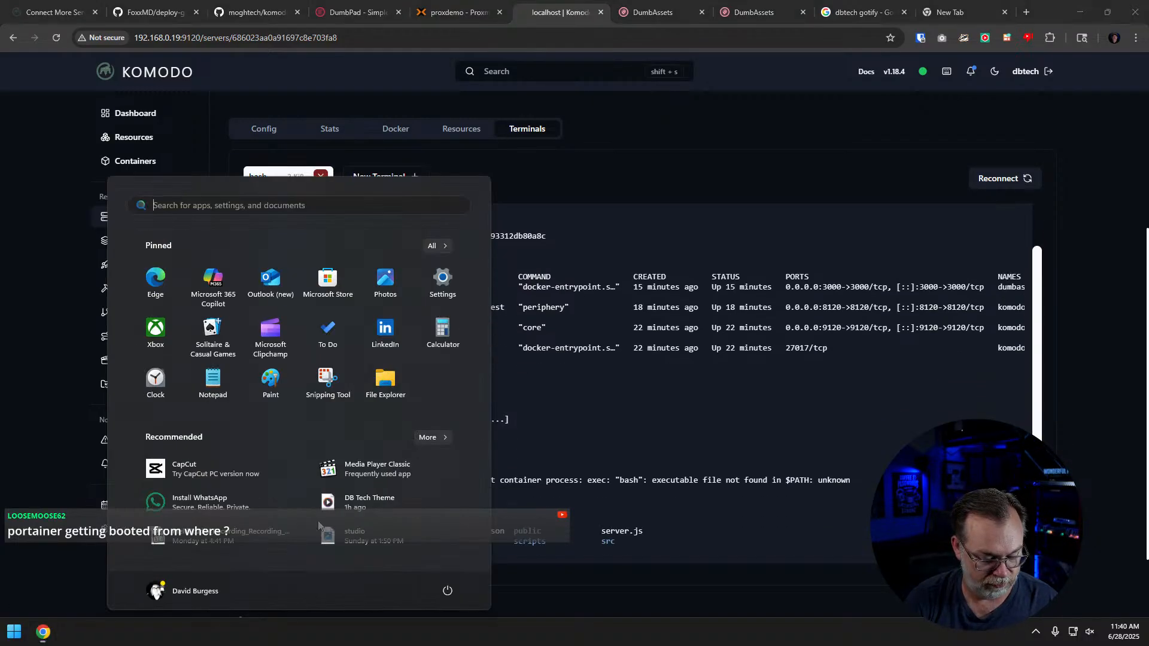
{"action": "key", "text": "Escape"}
Enlarge the page to 175% and review the terminal session, from the volume and network creation commands to the container's directory listing
{"action": "scroll", "coordinate": [312, 473], "scroll_direction": "up", "scroll_amount": 2}
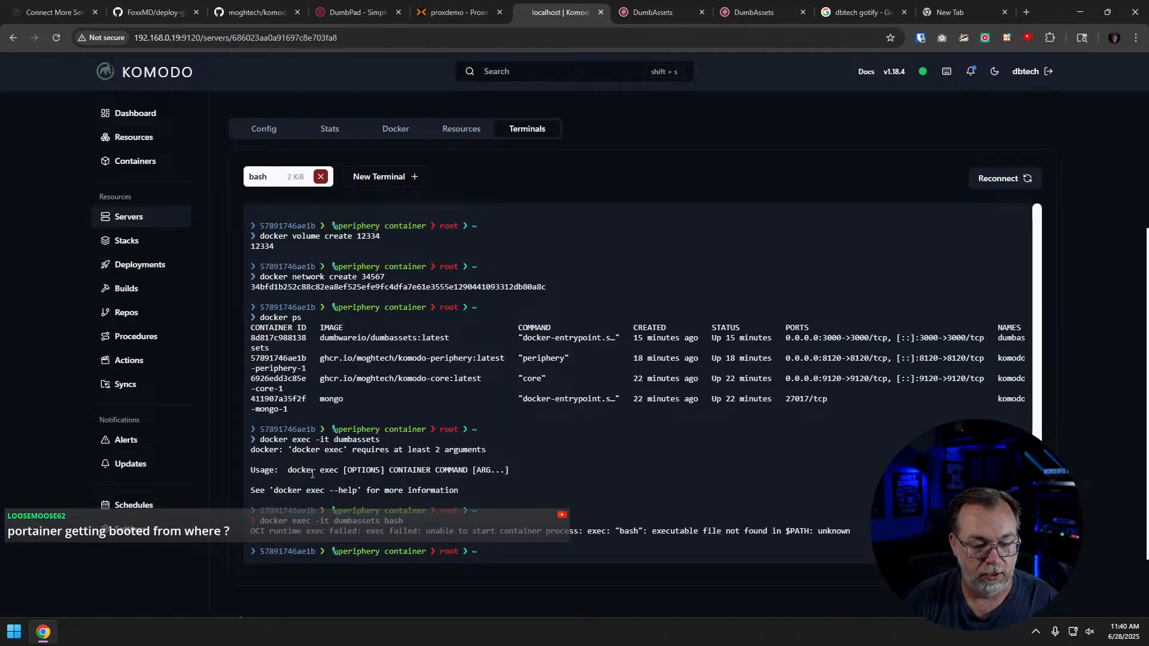
{"action": "scroll", "coordinate": [216, 453], "scroll_direction": "up", "scroll_amount": 5}
{"action": "key", "text": "ctrl+plus"}
{"action": "key", "text": "ctrl+plus"}
{"action": "key", "text": "ctrl+plus"}
{"action": "key", "text": "ctrl+plus"}
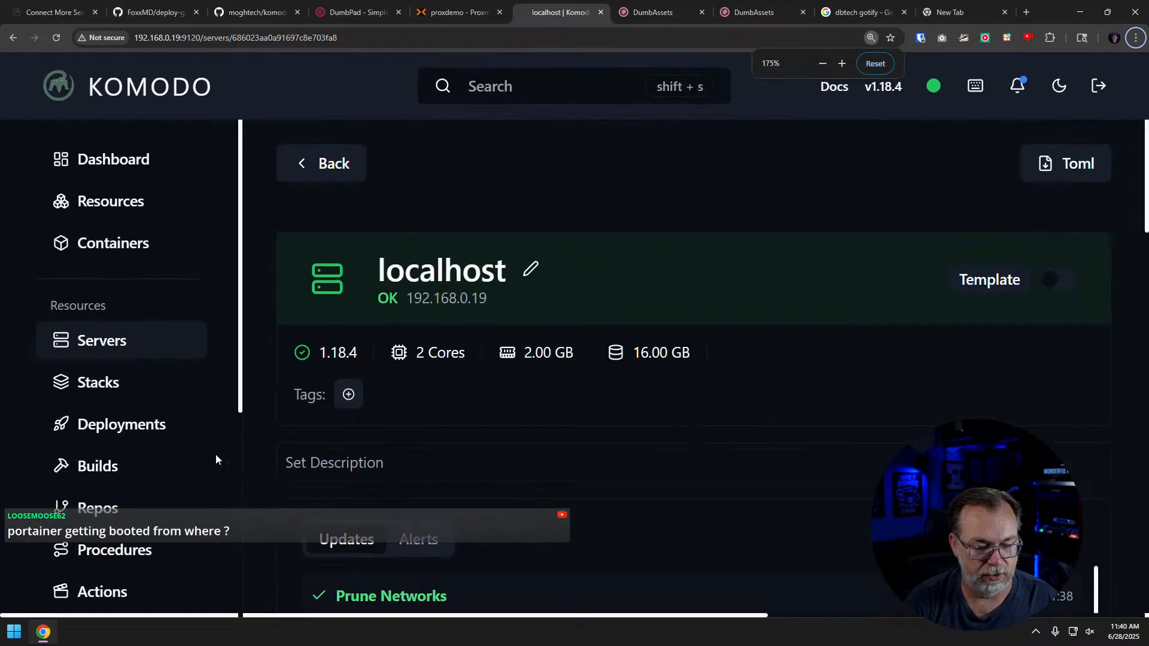
{"action": "scroll", "coordinate": [216, 459], "scroll_direction": "down", "scroll_amount": 2}
{"action": "scroll", "coordinate": [262, 455], "scroll_direction": "down", "scroll_amount": 10}
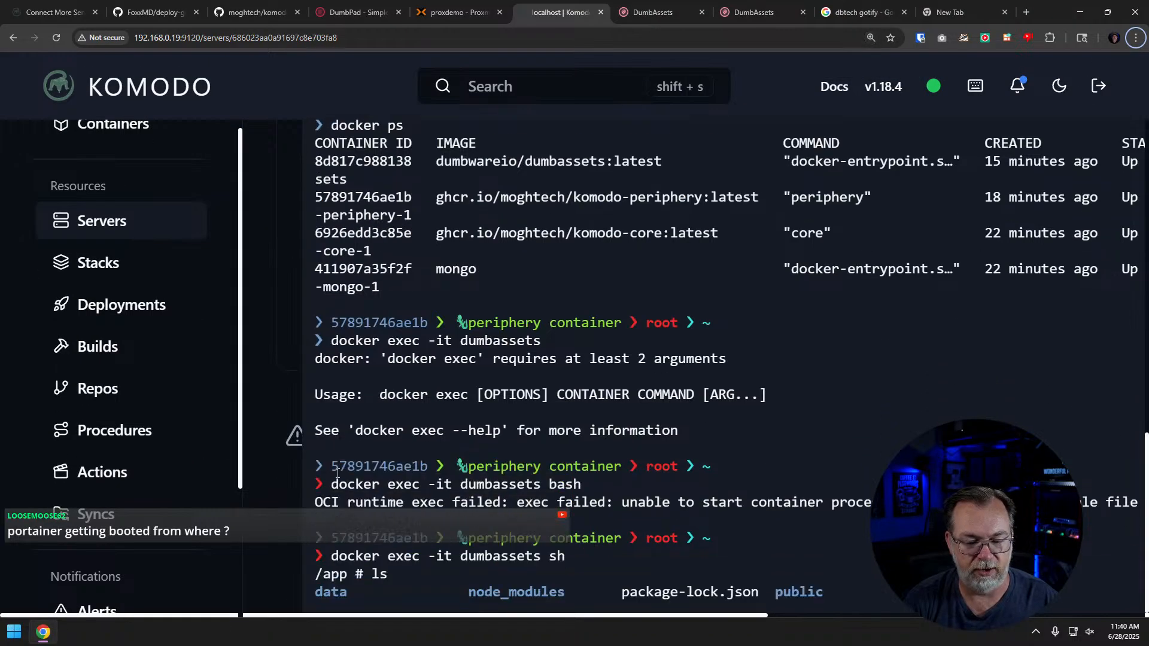
{"action": "scroll", "coordinate": [425, 489], "scroll_direction": "down", "scroll_amount": 1}
{"action": "scroll", "coordinate": [464, 375], "scroll_direction": "up", "scroll_amount": 3}
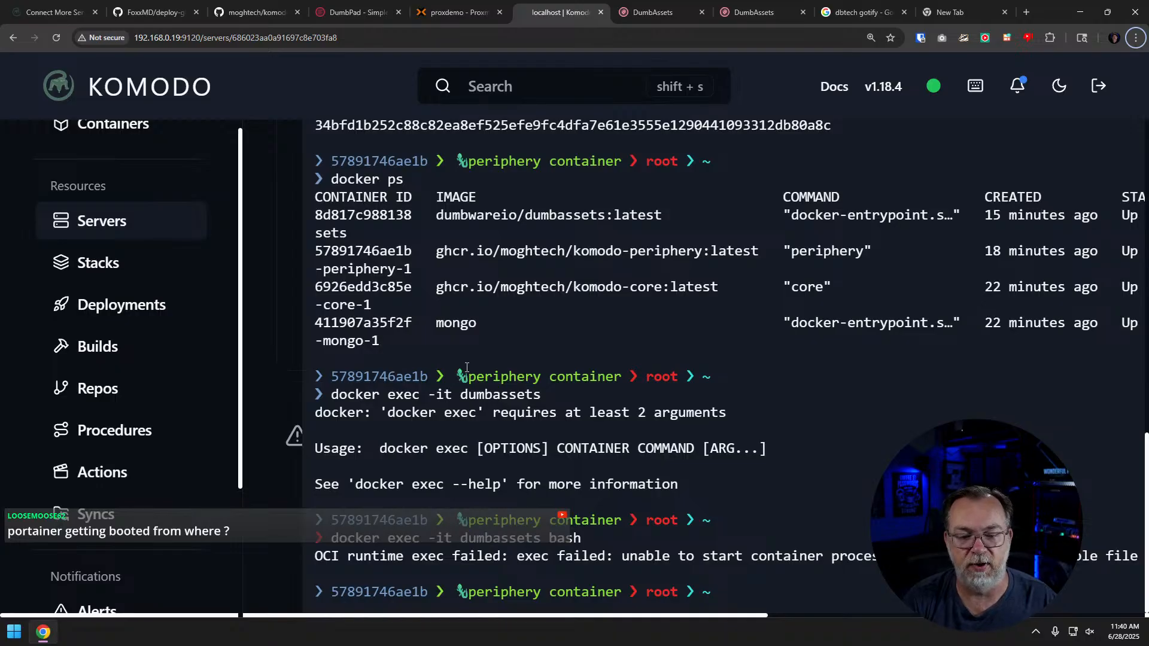
{"action": "scroll", "coordinate": [292, 304], "scroll_direction": "up", "scroll_amount": 5}
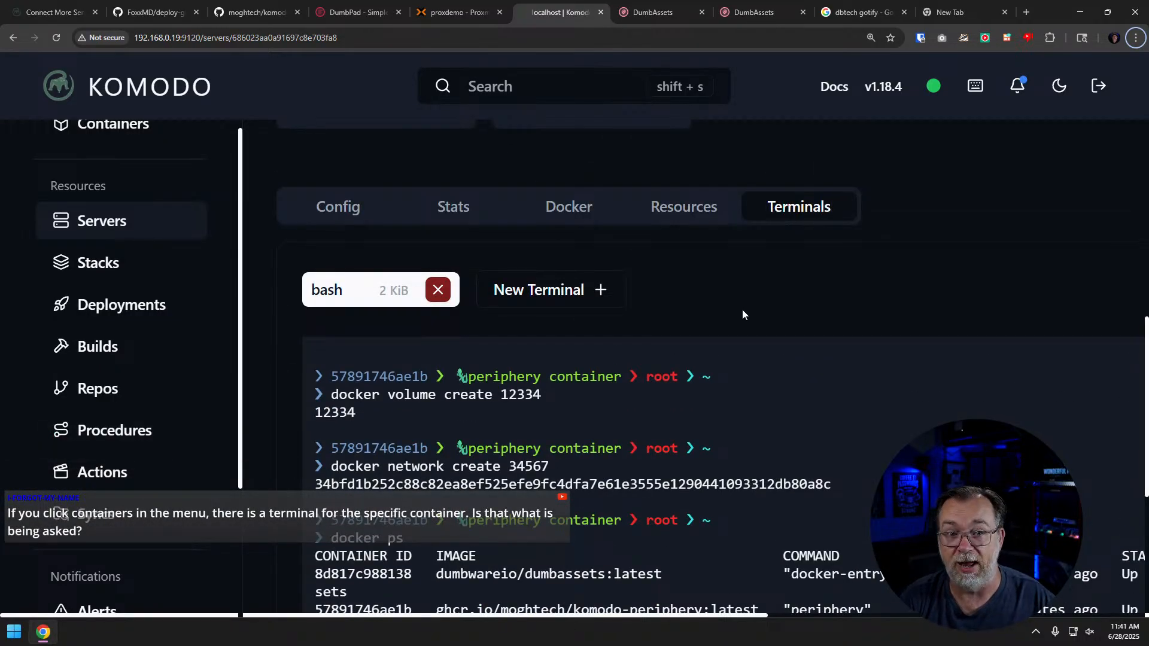
{"action": "scroll", "coordinate": [539, 407], "scroll_direction": "down", "scroll_amount": 3}
{"action": "scroll", "coordinate": [301, 394], "scroll_direction": "down", "scroll_amount": 5}
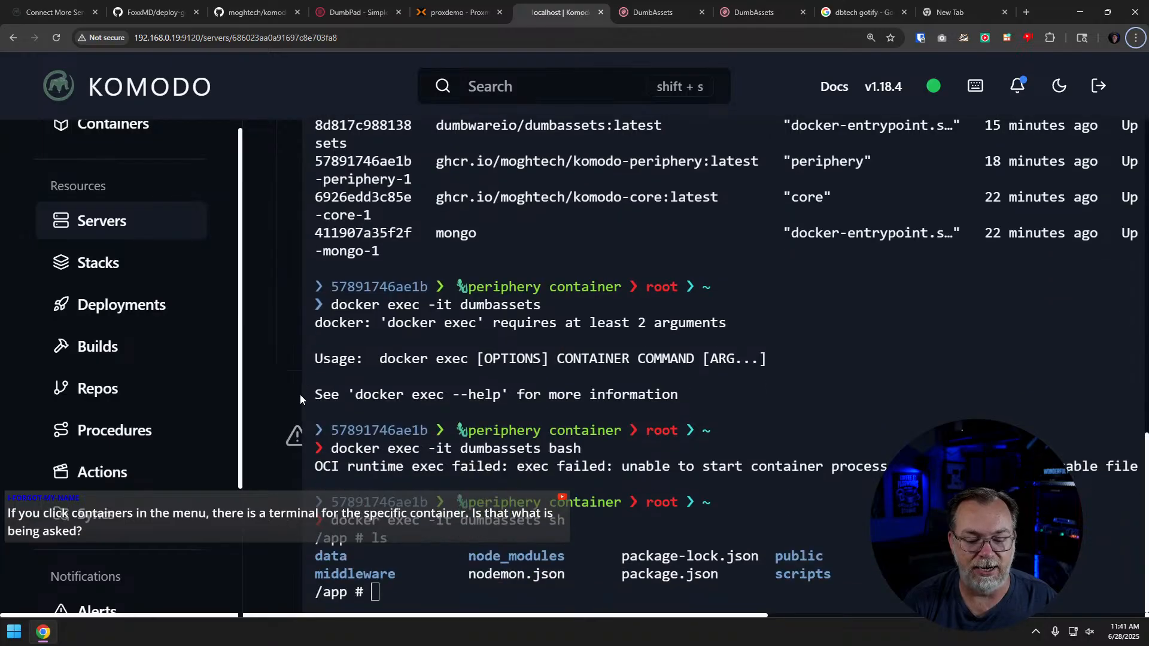
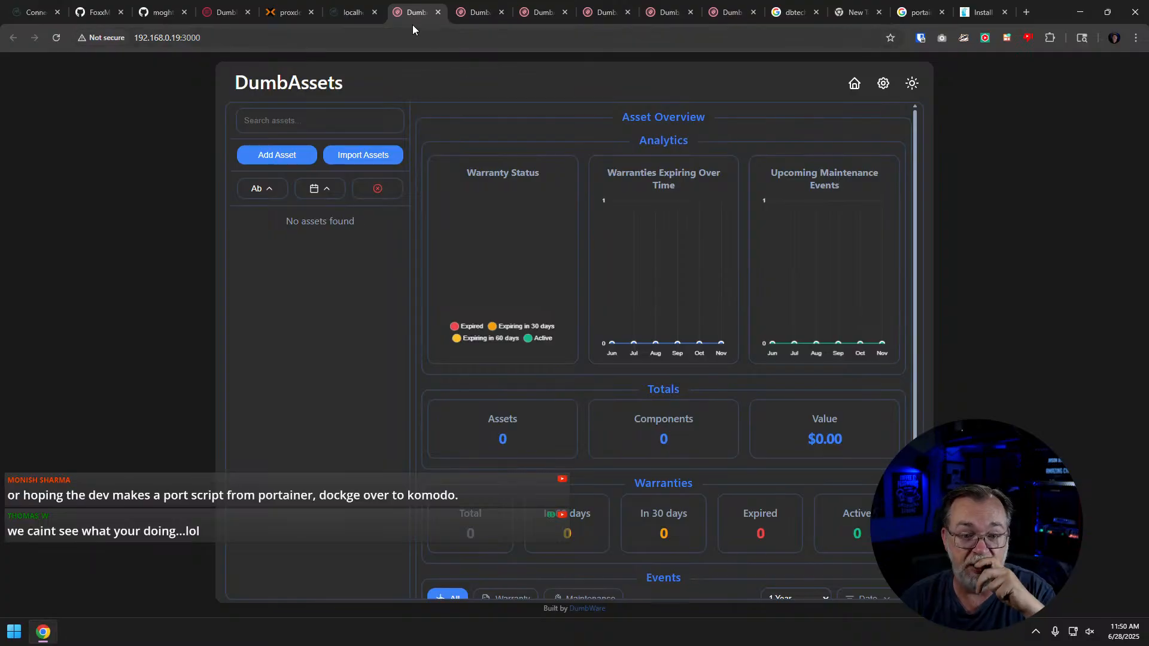
Close all the open DumbAssets browser tabs and return to the Komodo containers page
{"action": "middle_click", "coordinate": [415, 19]}
{"action": "middle_click", "coordinate": [415, 19]}
{"action": "middle_click", "coordinate": [415, 19]}
{"action": "middle_click", "coordinate": [415, 19]}
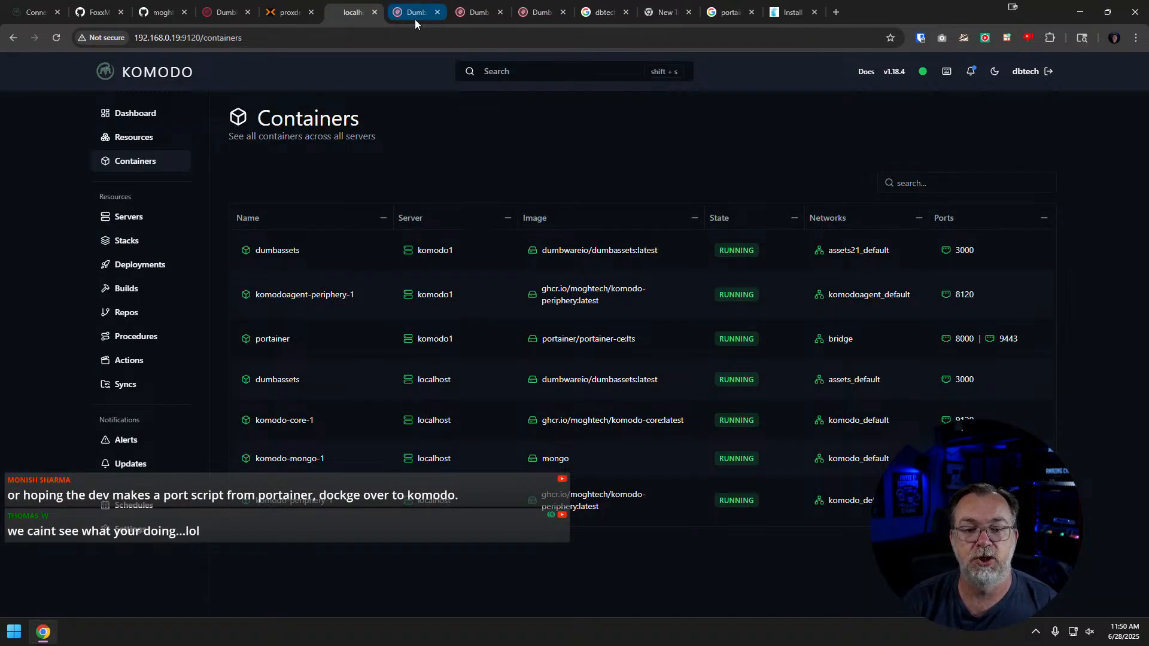
{"action": "middle_click", "coordinate": [415, 19]}
{"action": "middle_click", "coordinate": [415, 19]}
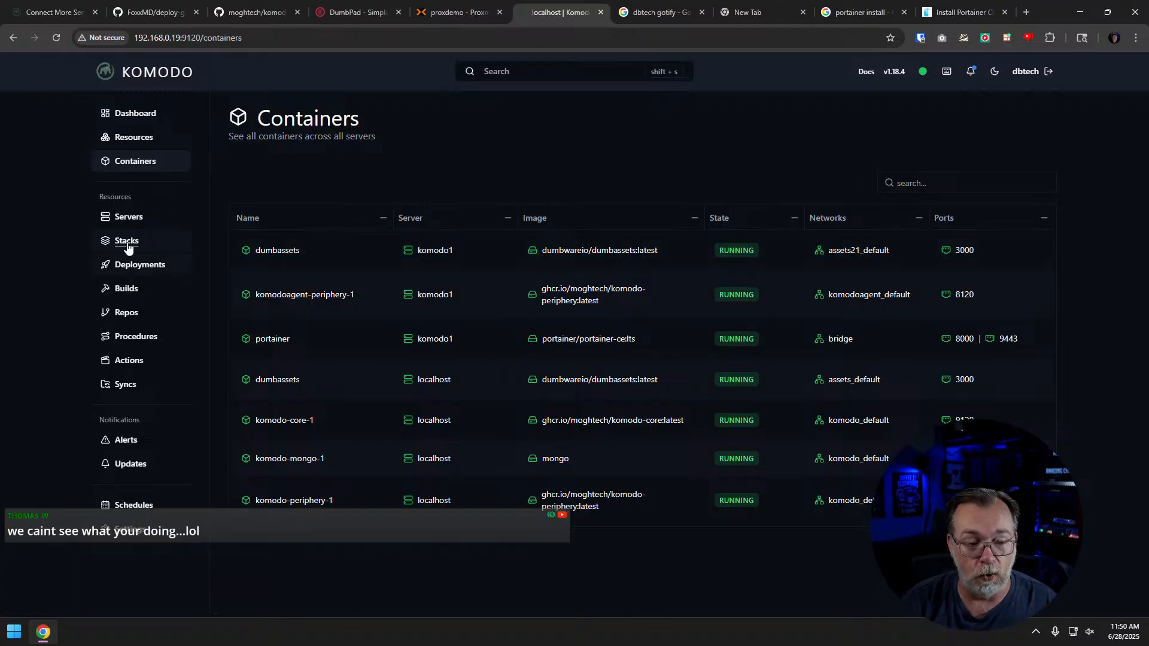
Open the komodo1 server and view its list of Docker containers
{"action": "left_click", "coordinate": [140, 219]}
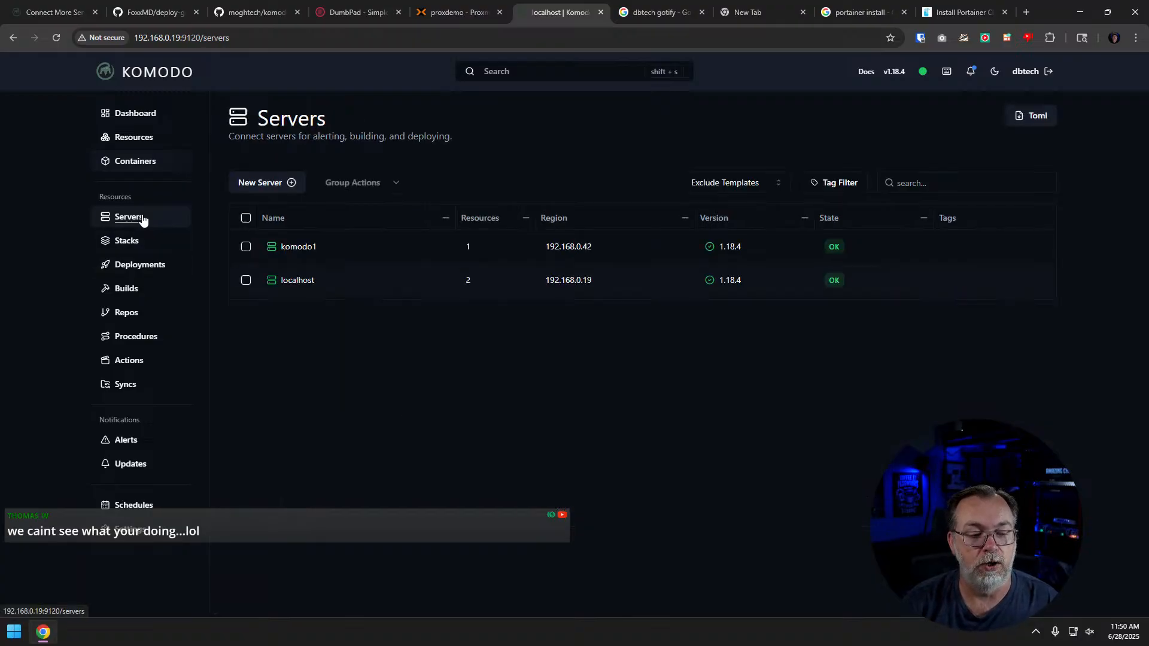
{"action": "left_click", "coordinate": [294, 247]}
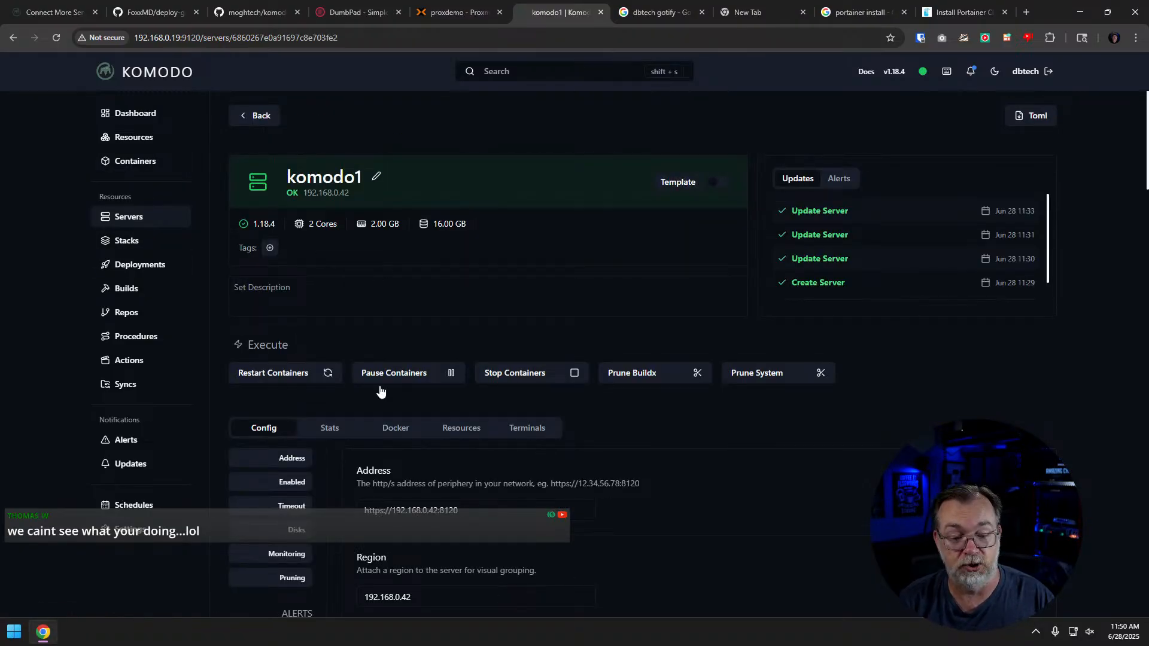
{"action": "left_click", "coordinate": [387, 419]}
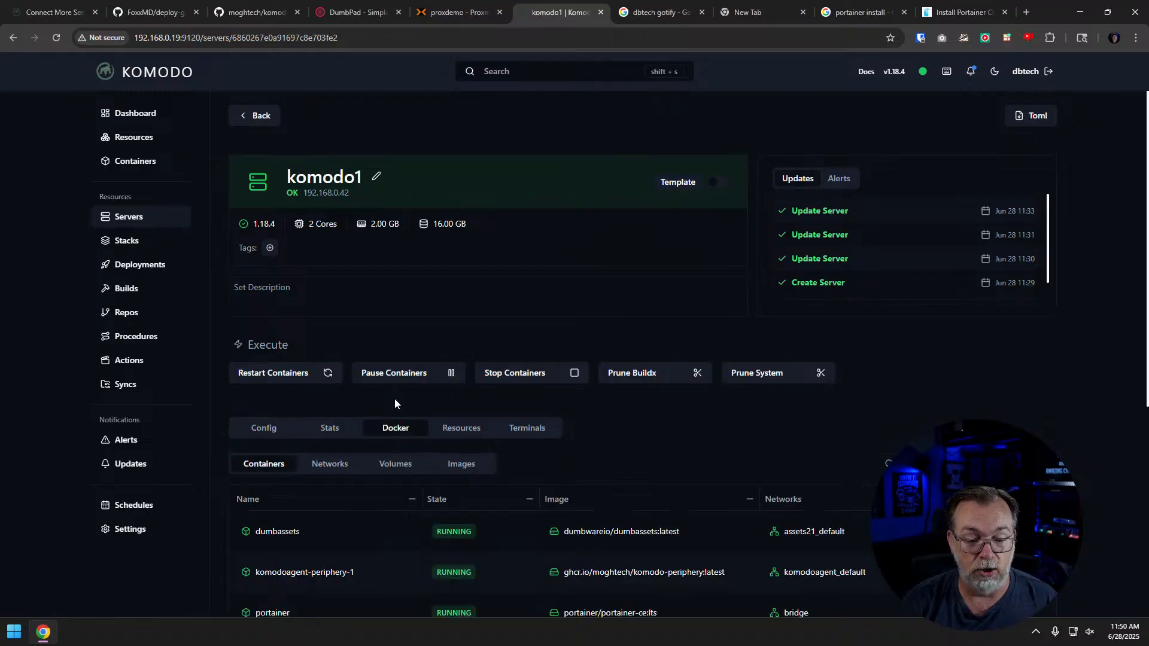
{"action": "scroll", "coordinate": [394, 409], "scroll_direction": "down", "scroll_amount": 4}
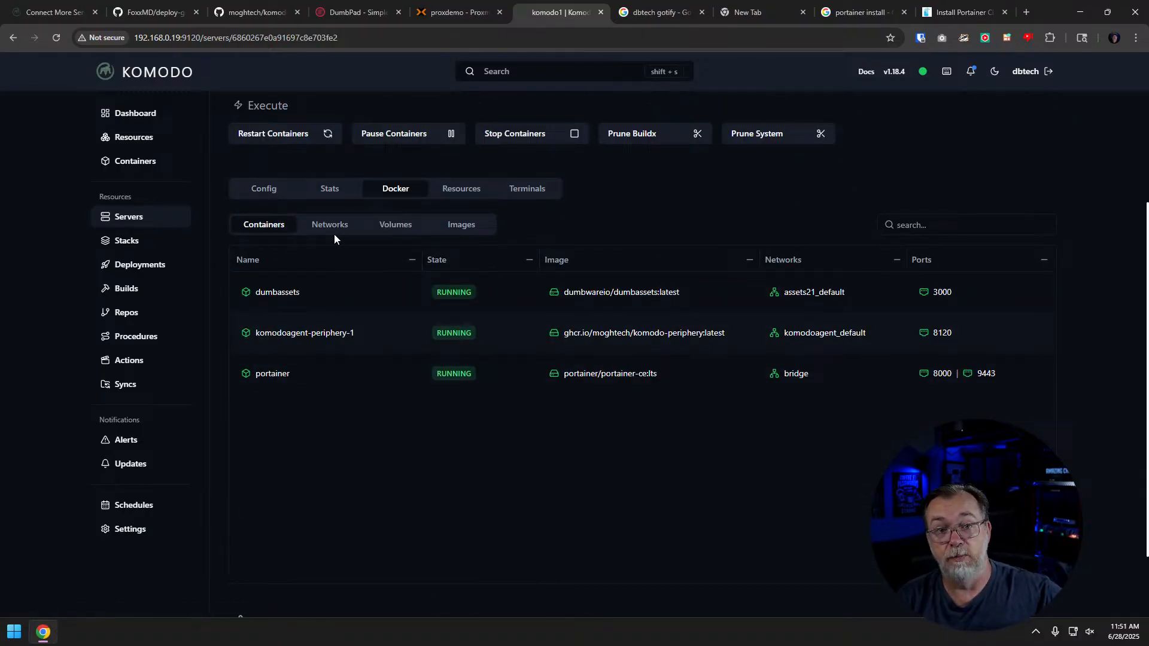
Switch to the localhost server and view its Docker containers
{"action": "left_click", "coordinate": [131, 219]}
{"action": "left_click", "coordinate": [292, 281]}
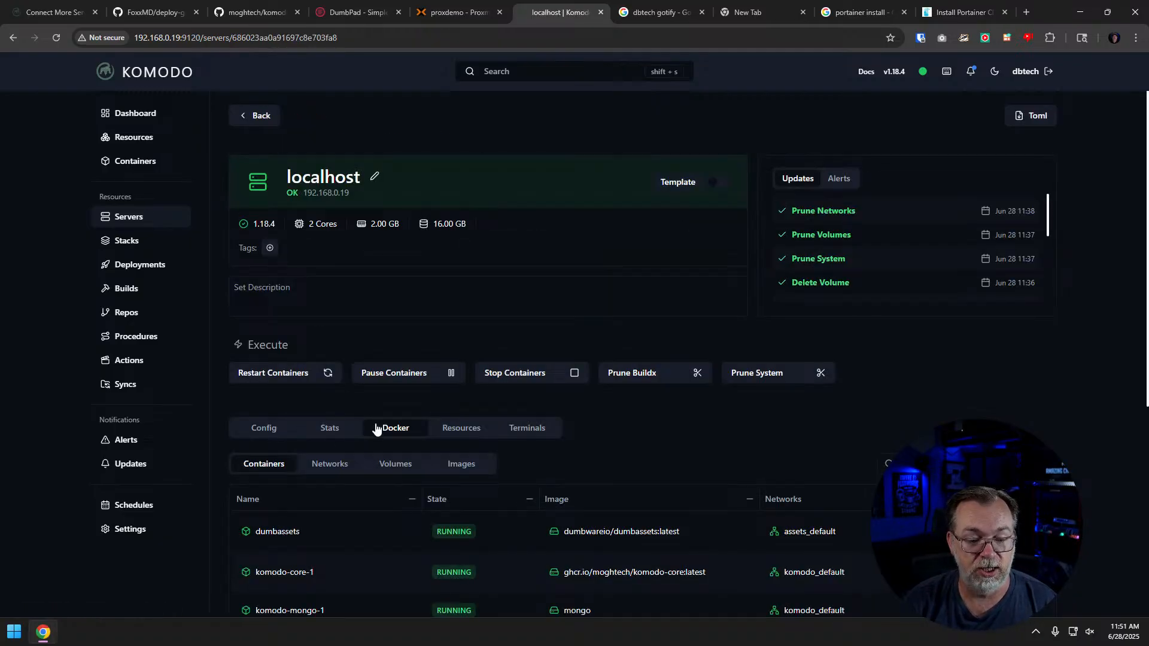
{"action": "scroll", "coordinate": [376, 429], "scroll_direction": "down", "scroll_amount": 2}
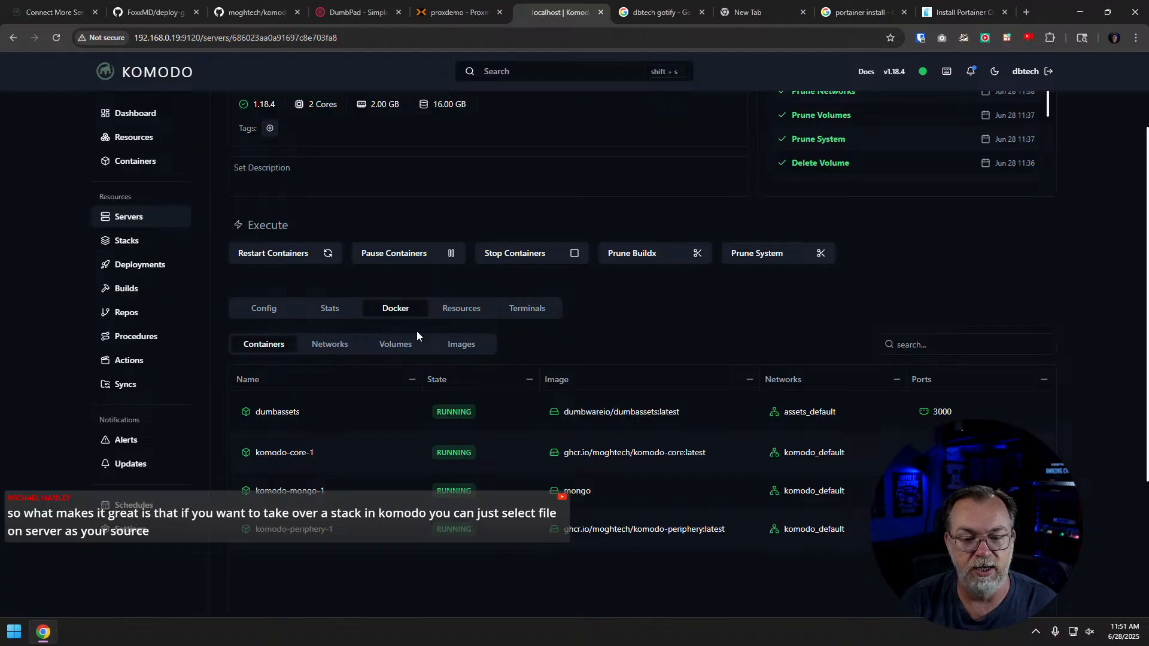
Examine the localhost server's stats, covering system info, current usage, per-container usage, historical graphs and disks
{"action": "left_click", "coordinate": [329, 308]}
{"action": "scroll", "coordinate": [419, 336], "scroll_direction": "down", "scroll_amount": 2}
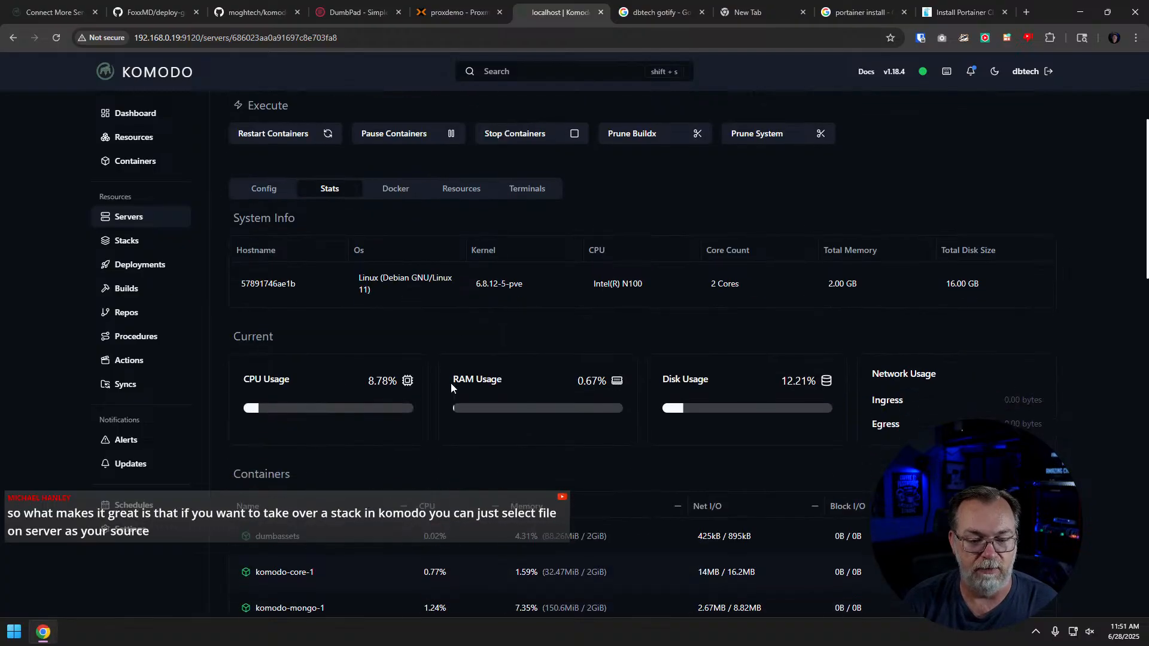
{"action": "scroll", "coordinate": [479, 350], "scroll_direction": "down", "scroll_amount": 4}
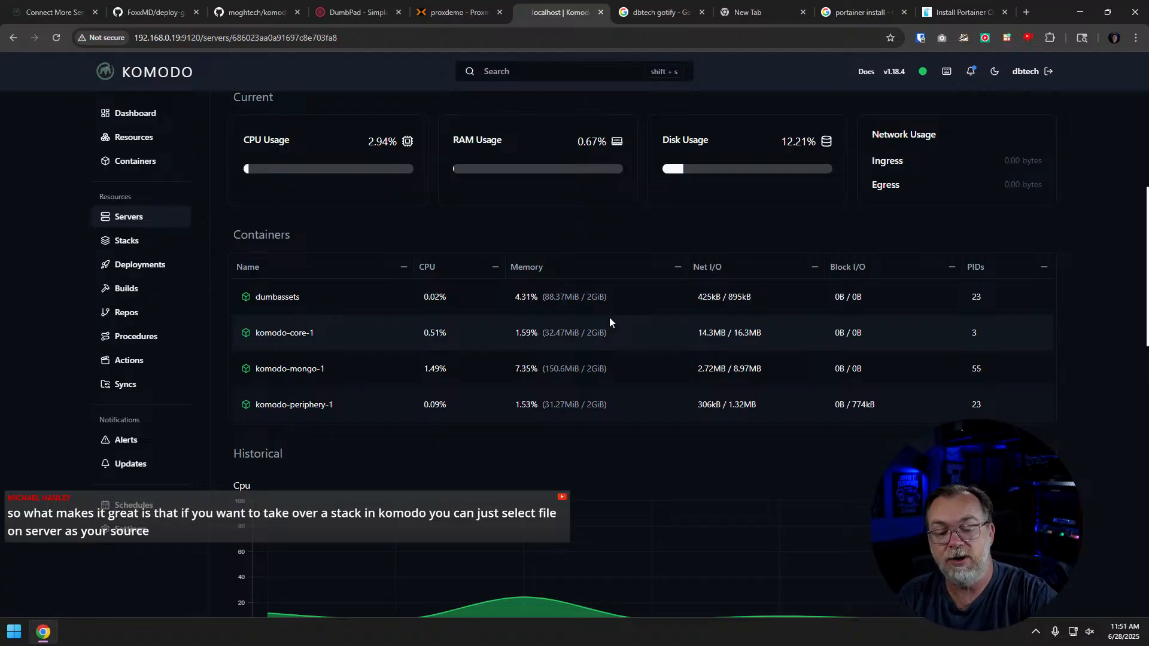
{"action": "scroll", "coordinate": [587, 290], "scroll_direction": "up", "scroll_amount": 4}
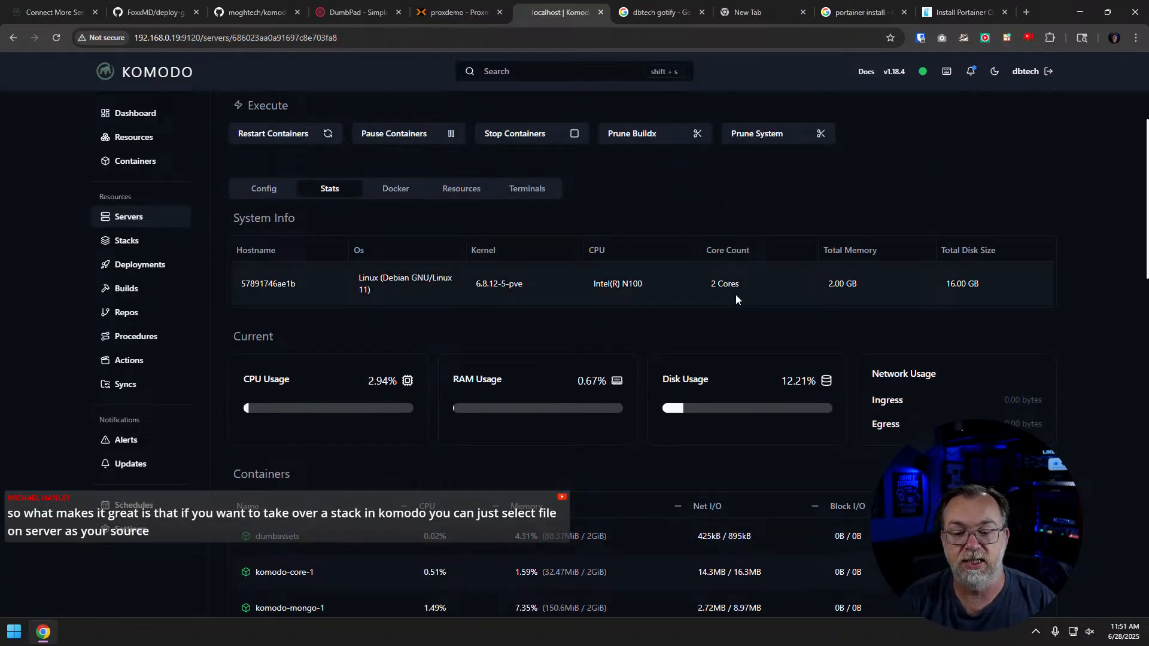
{"action": "scroll", "coordinate": [600, 288], "scroll_direction": "down", "scroll_amount": 2}
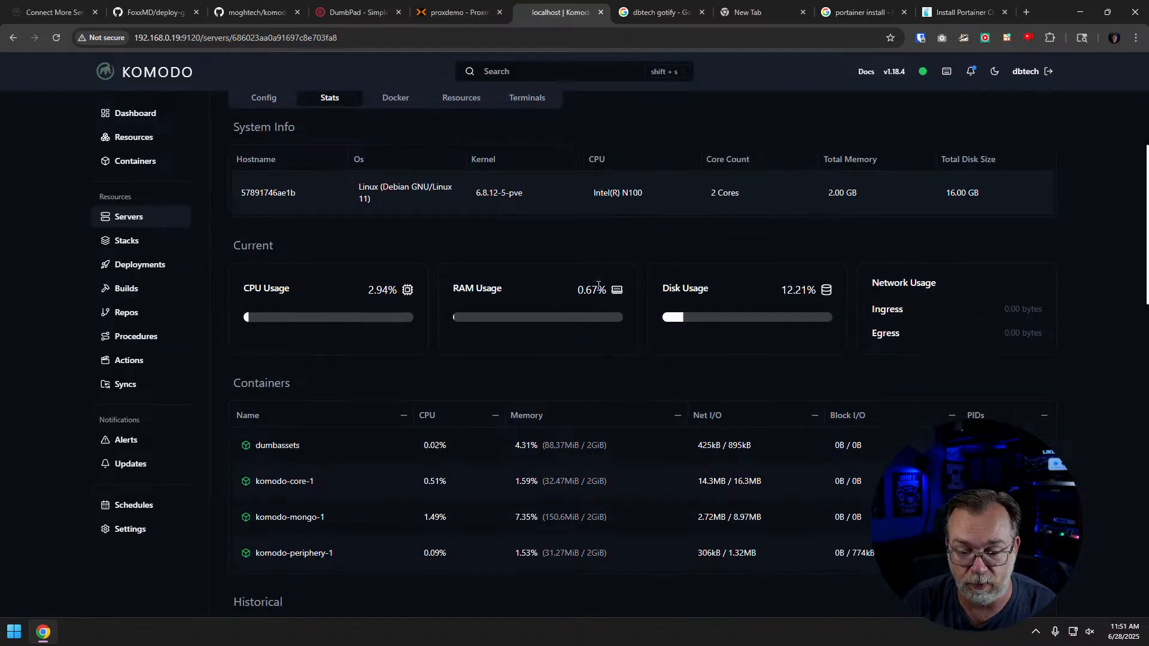
{"action": "scroll", "coordinate": [599, 419], "scroll_direction": "down", "scroll_amount": 3}
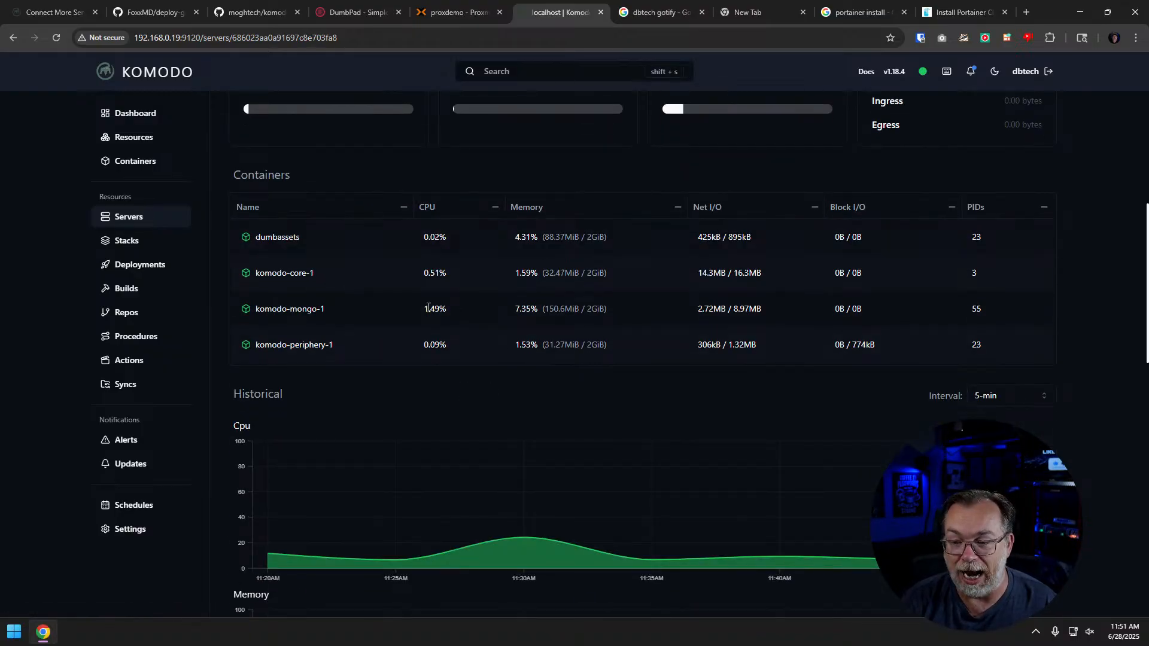
{"action": "scroll", "coordinate": [529, 306], "scroll_direction": "down", "scroll_amount": 13}
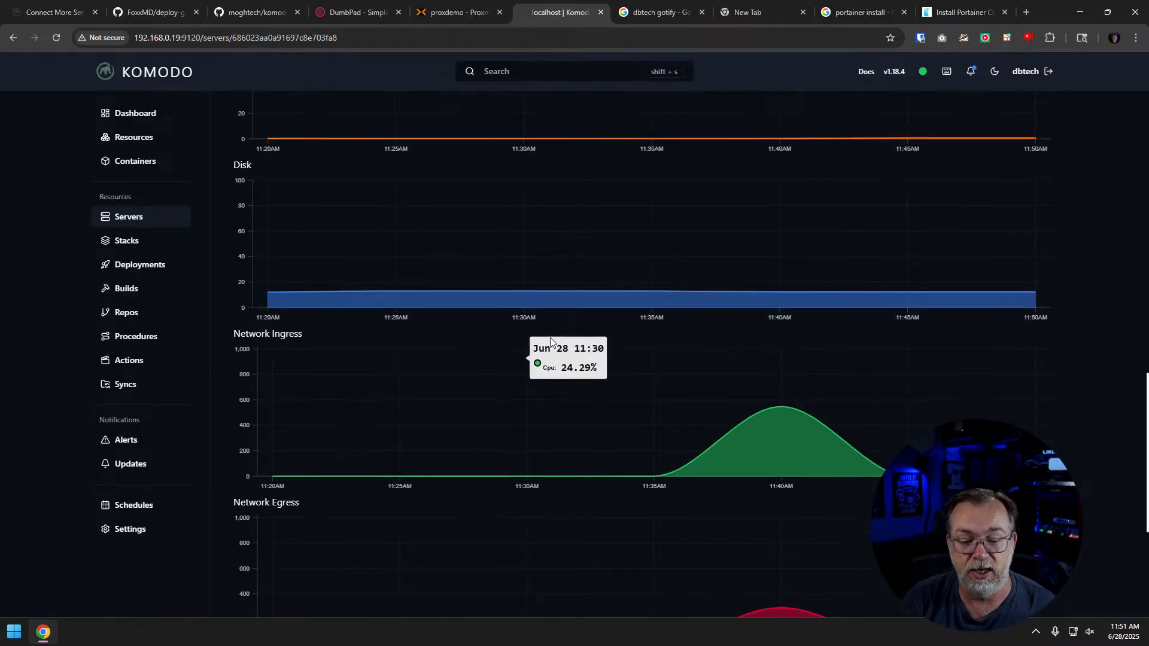
{"action": "scroll", "coordinate": [661, 395], "scroll_direction": "down", "scroll_amount": 2}
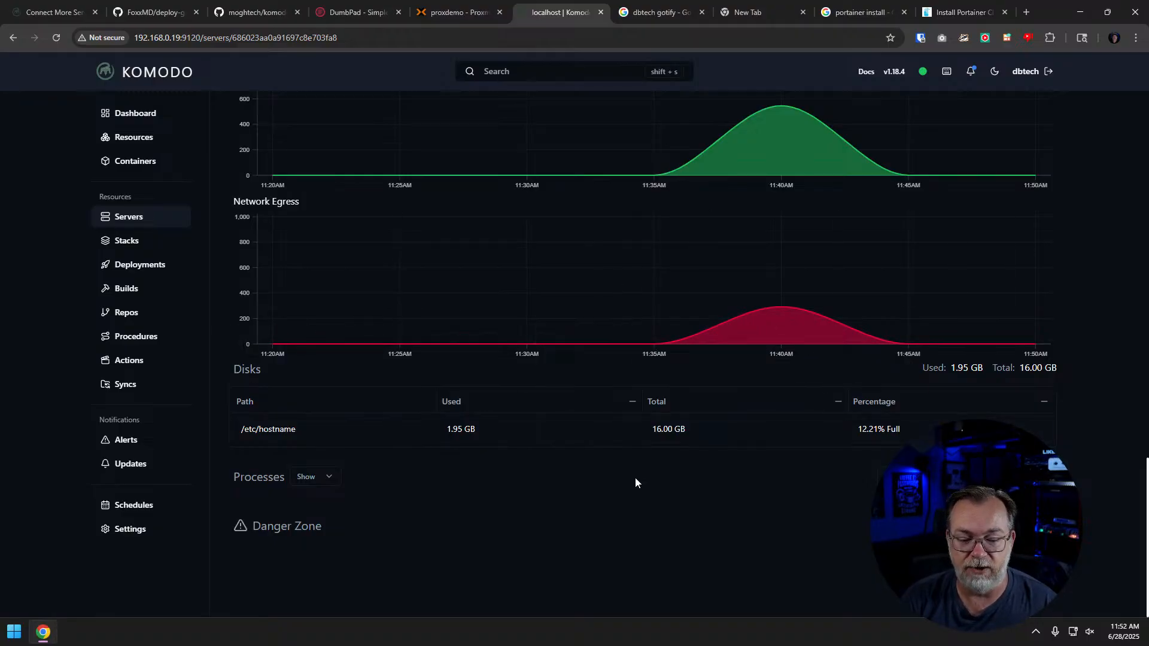
{"action": "scroll", "coordinate": [691, 469], "scroll_direction": "up", "scroll_amount": 7}
{"action": "scroll", "coordinate": [691, 470], "scroll_direction": "up", "scroll_amount": 9}
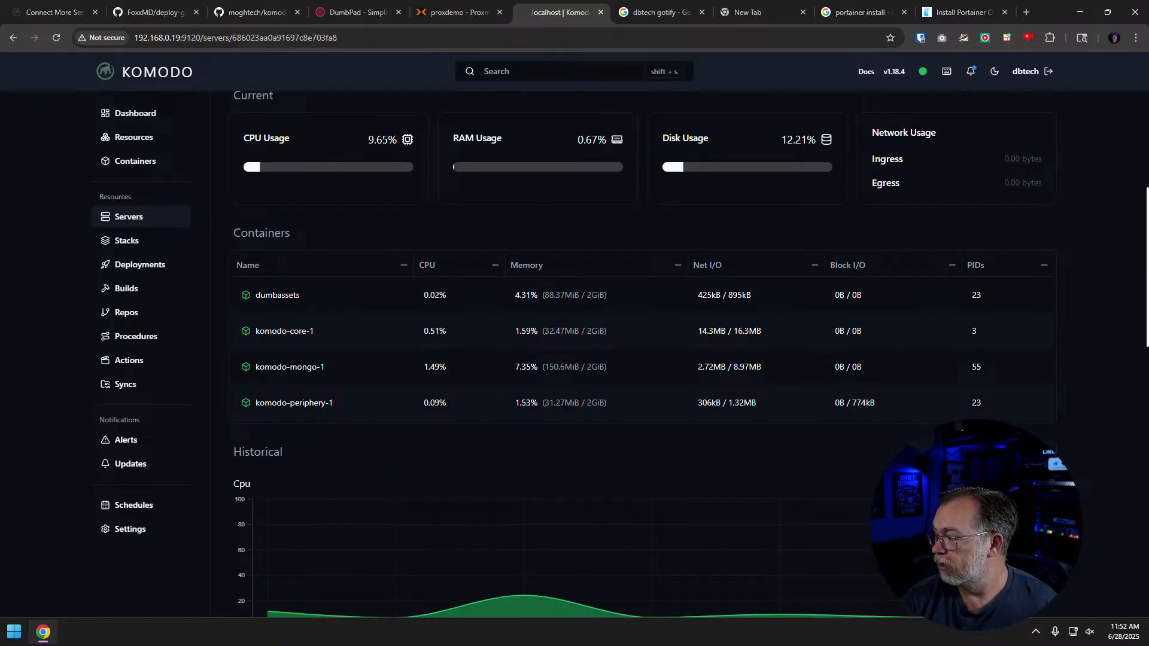